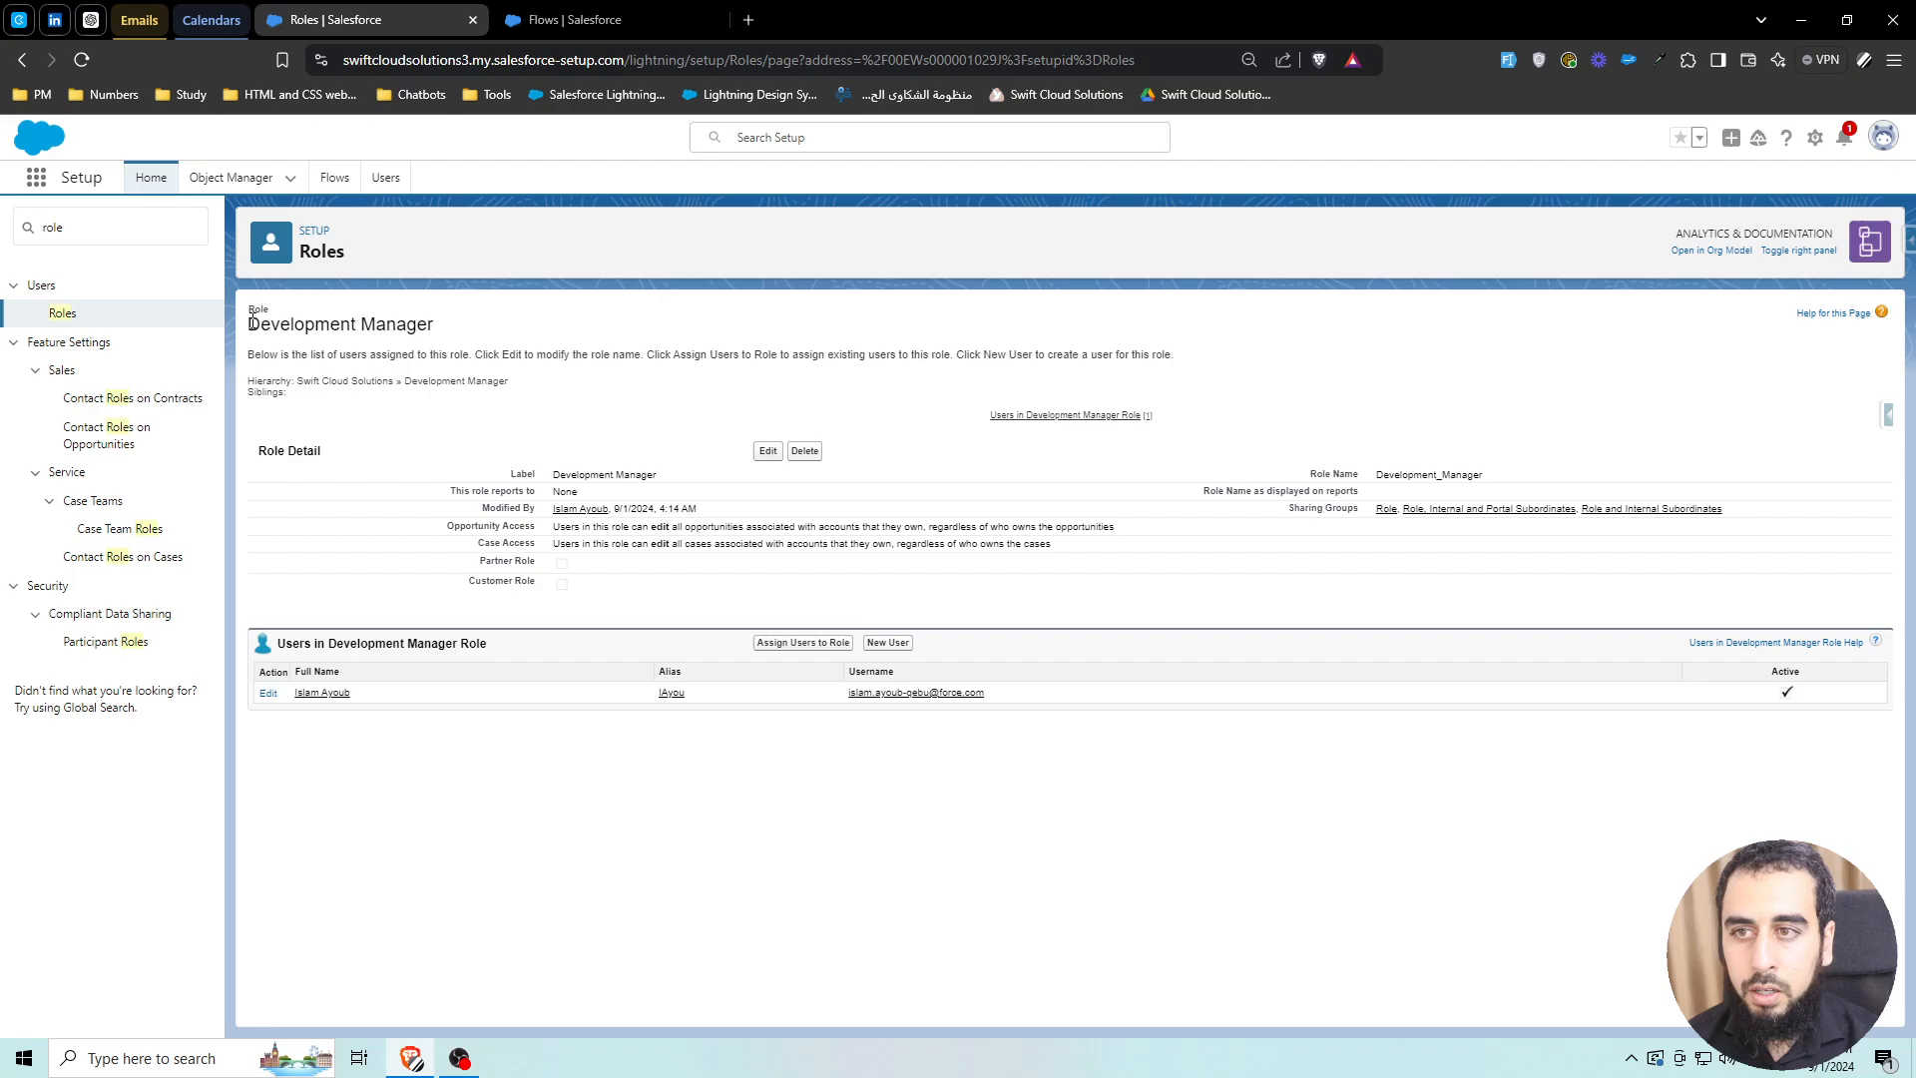
Go to the Flows list in Setup and start a New Flow
drag(248, 324, 434, 323)
click(449, 339)
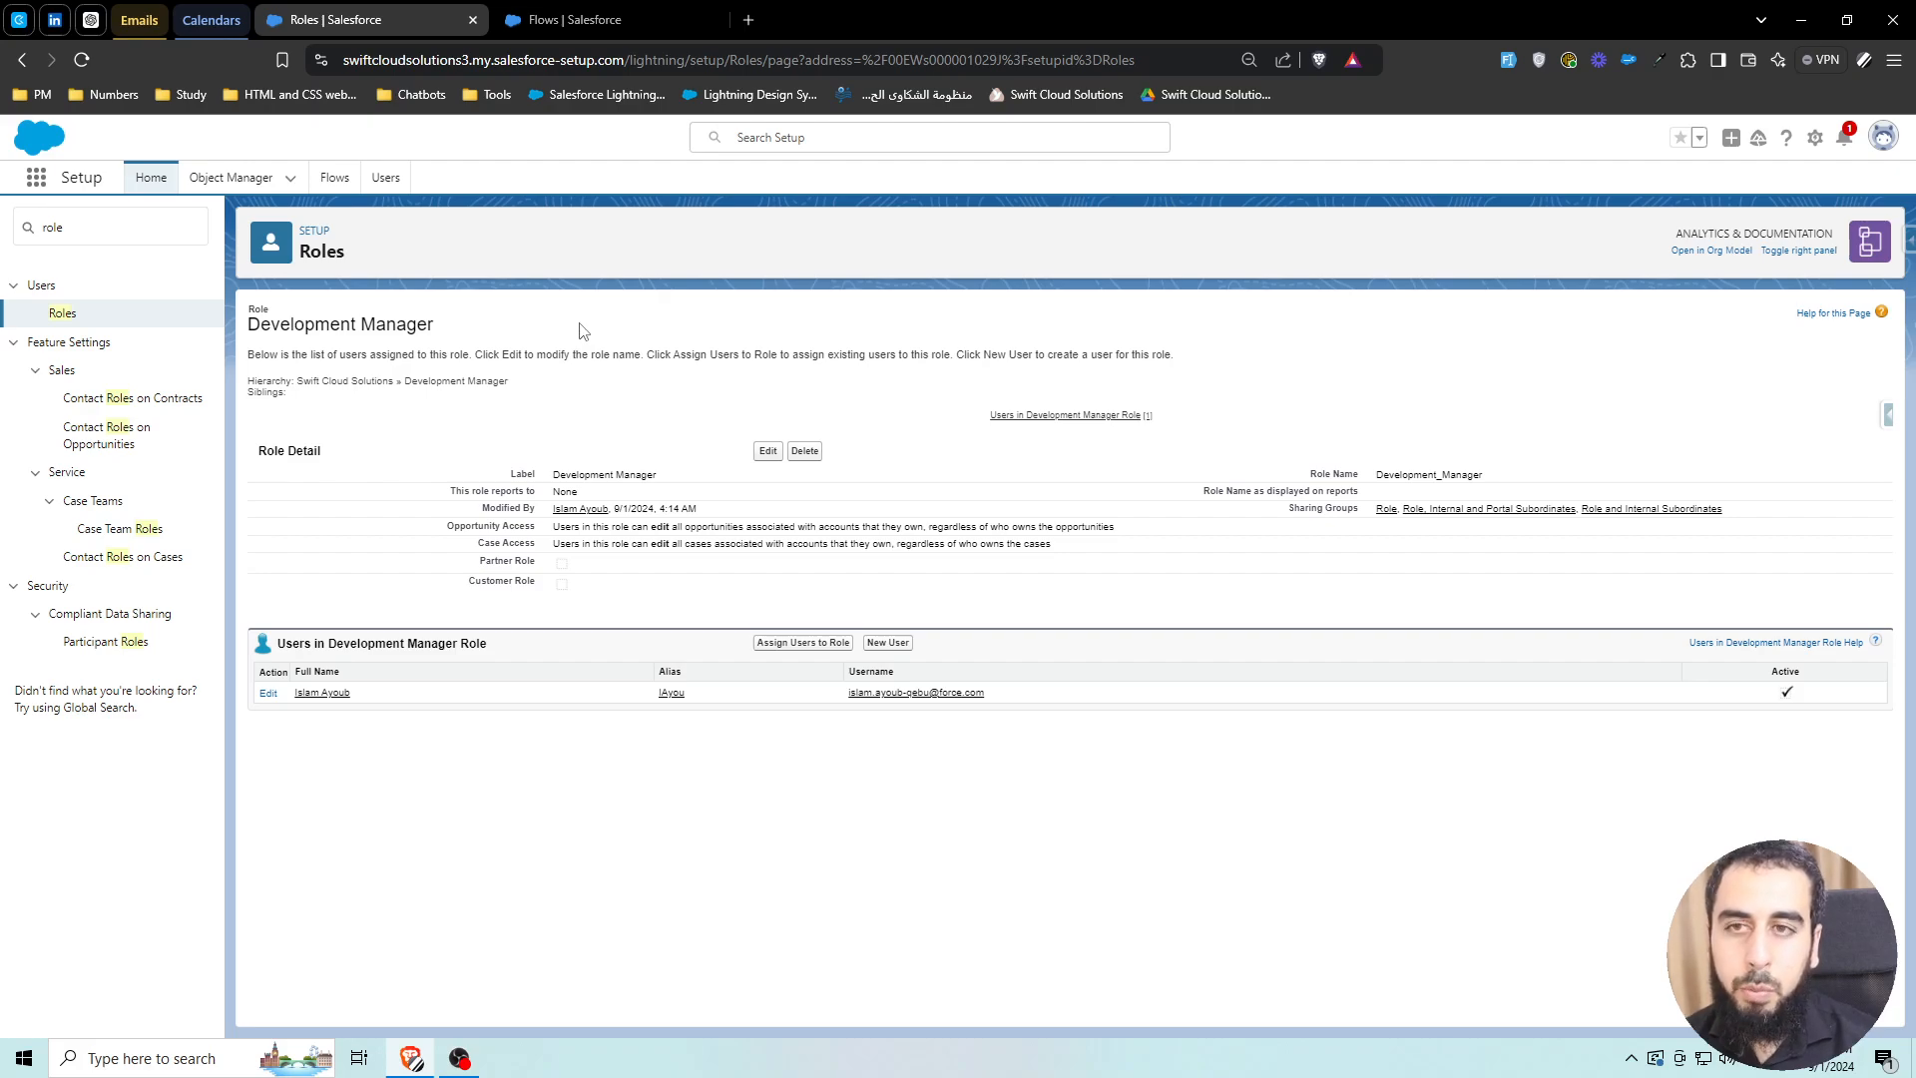
click(603, 20)
click(1823, 237)
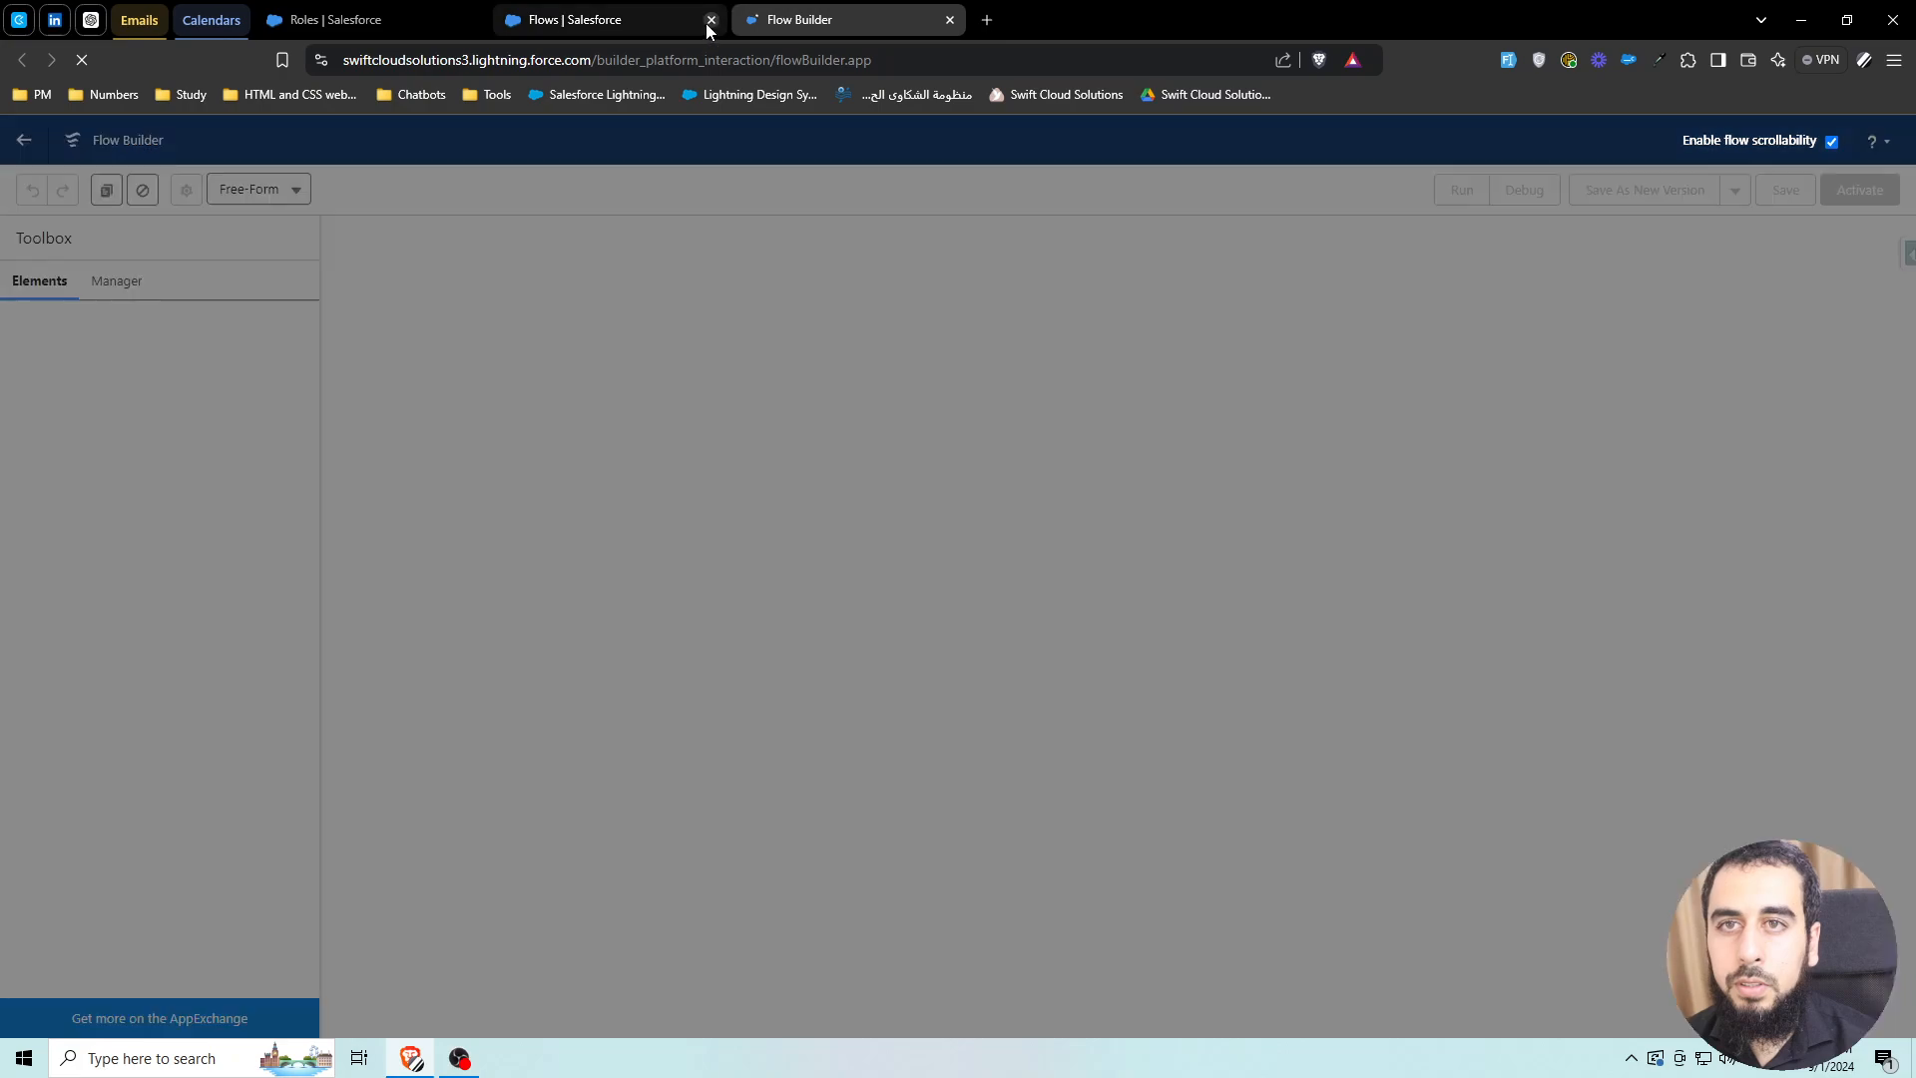
Start a flow from scratch as a Schedule-Triggered Flow
click(710, 20)
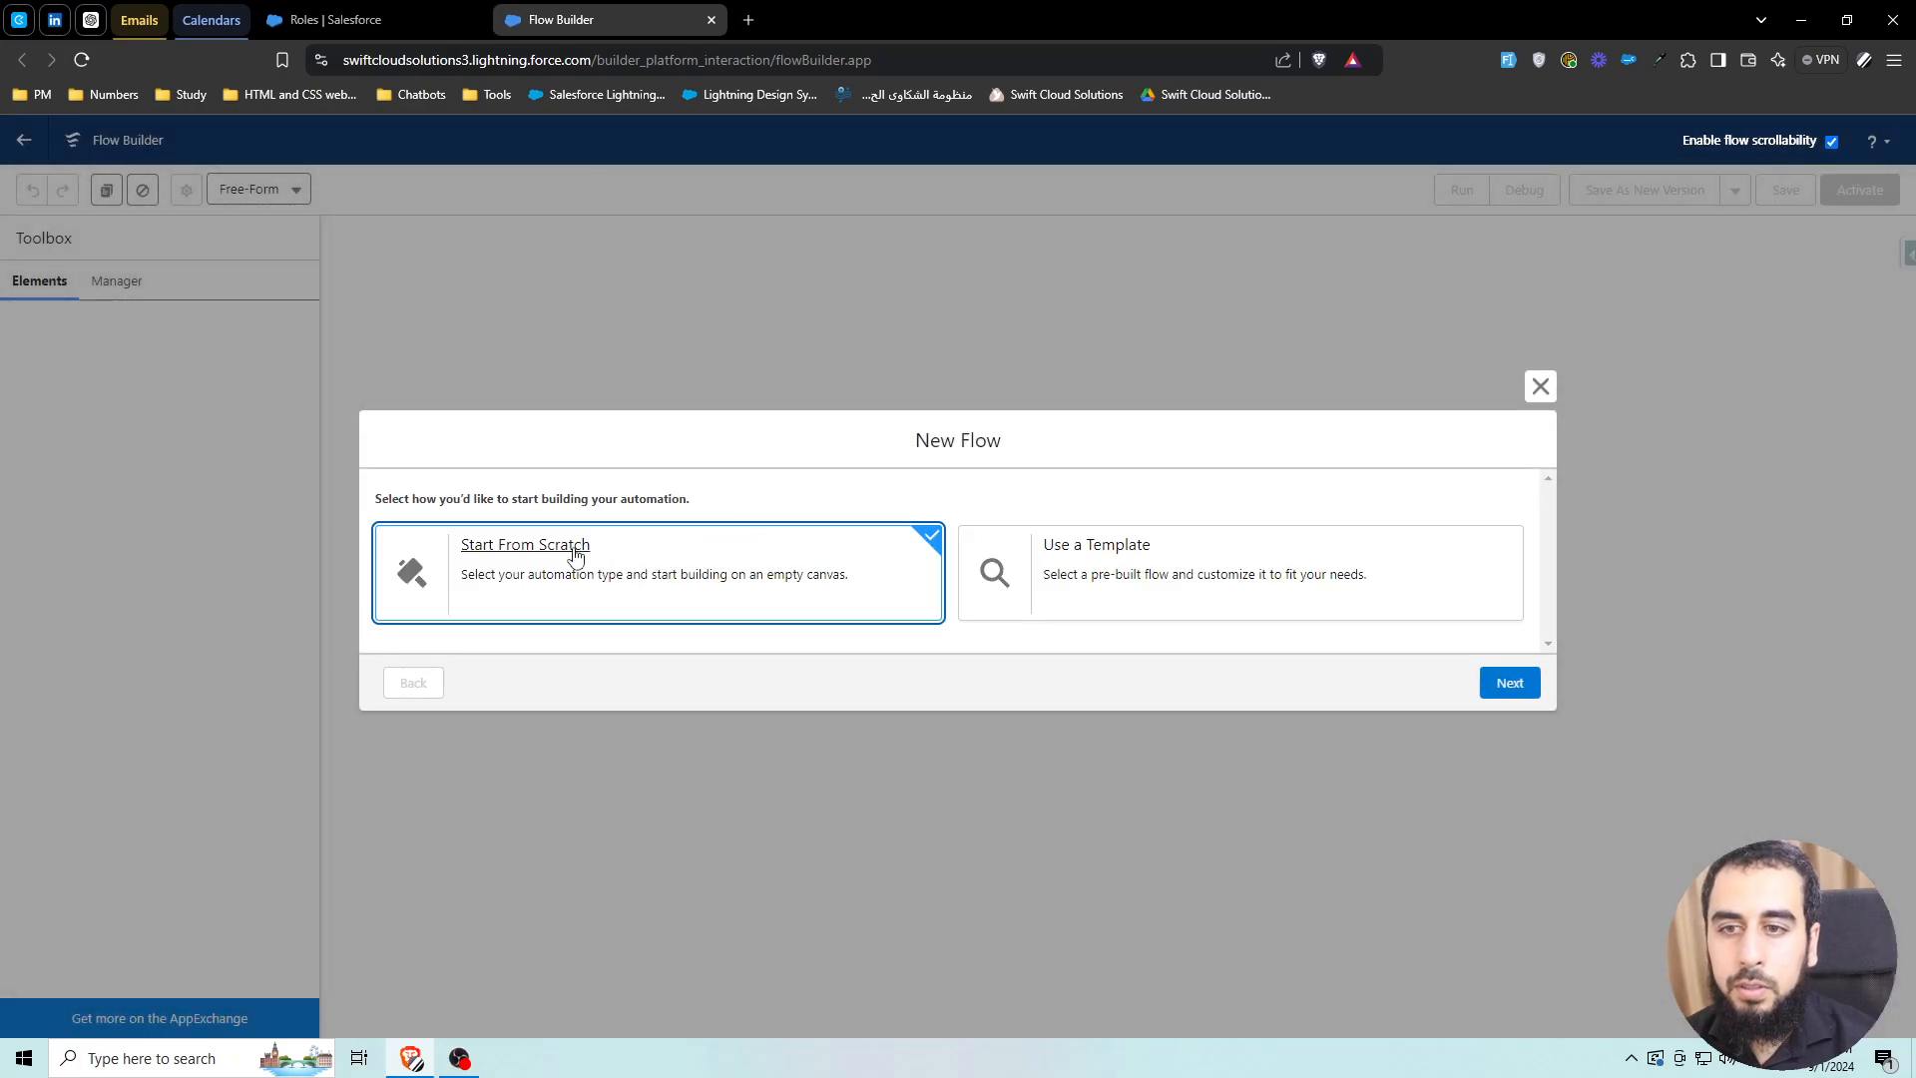
click(1503, 685)
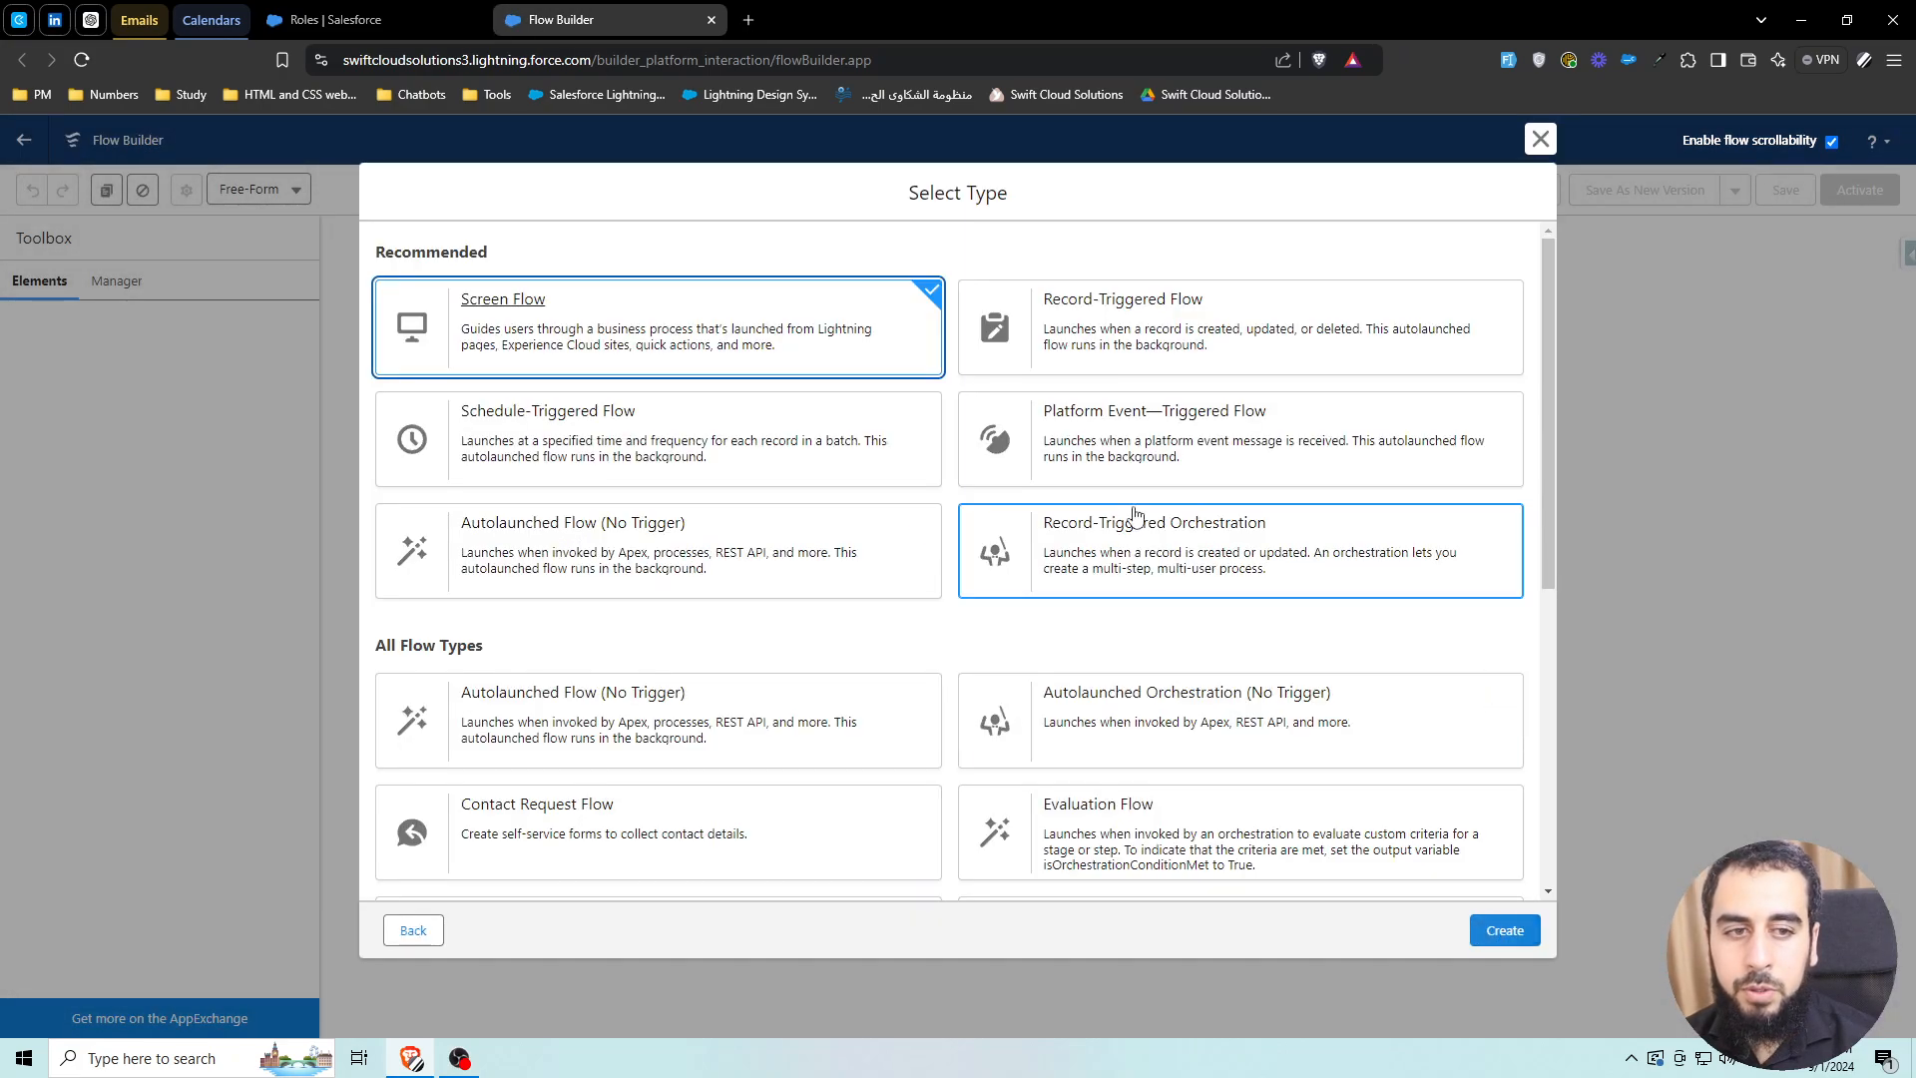
click(611, 446)
click(1491, 933)
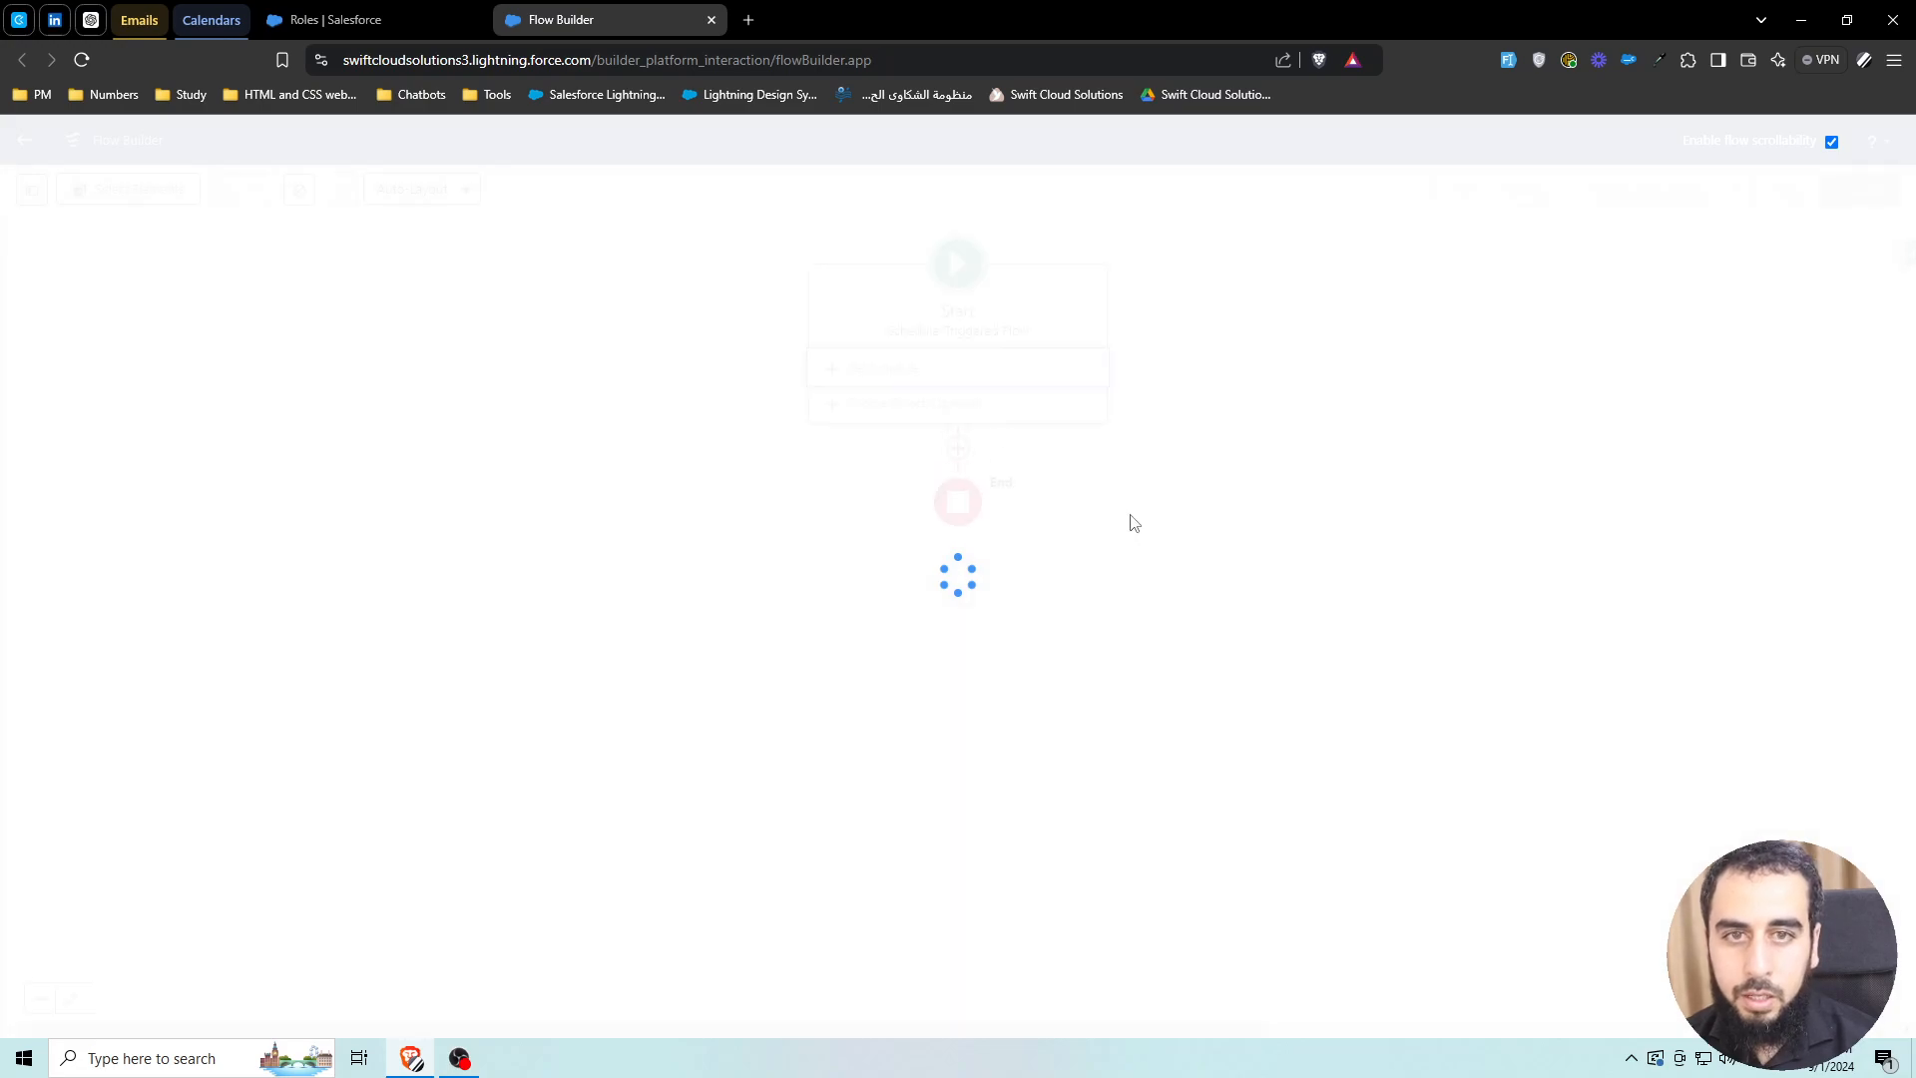
Schedule the flow to start Sep 2, 2024 at 8:00 AM, repeating Weekly
click(1369, 332)
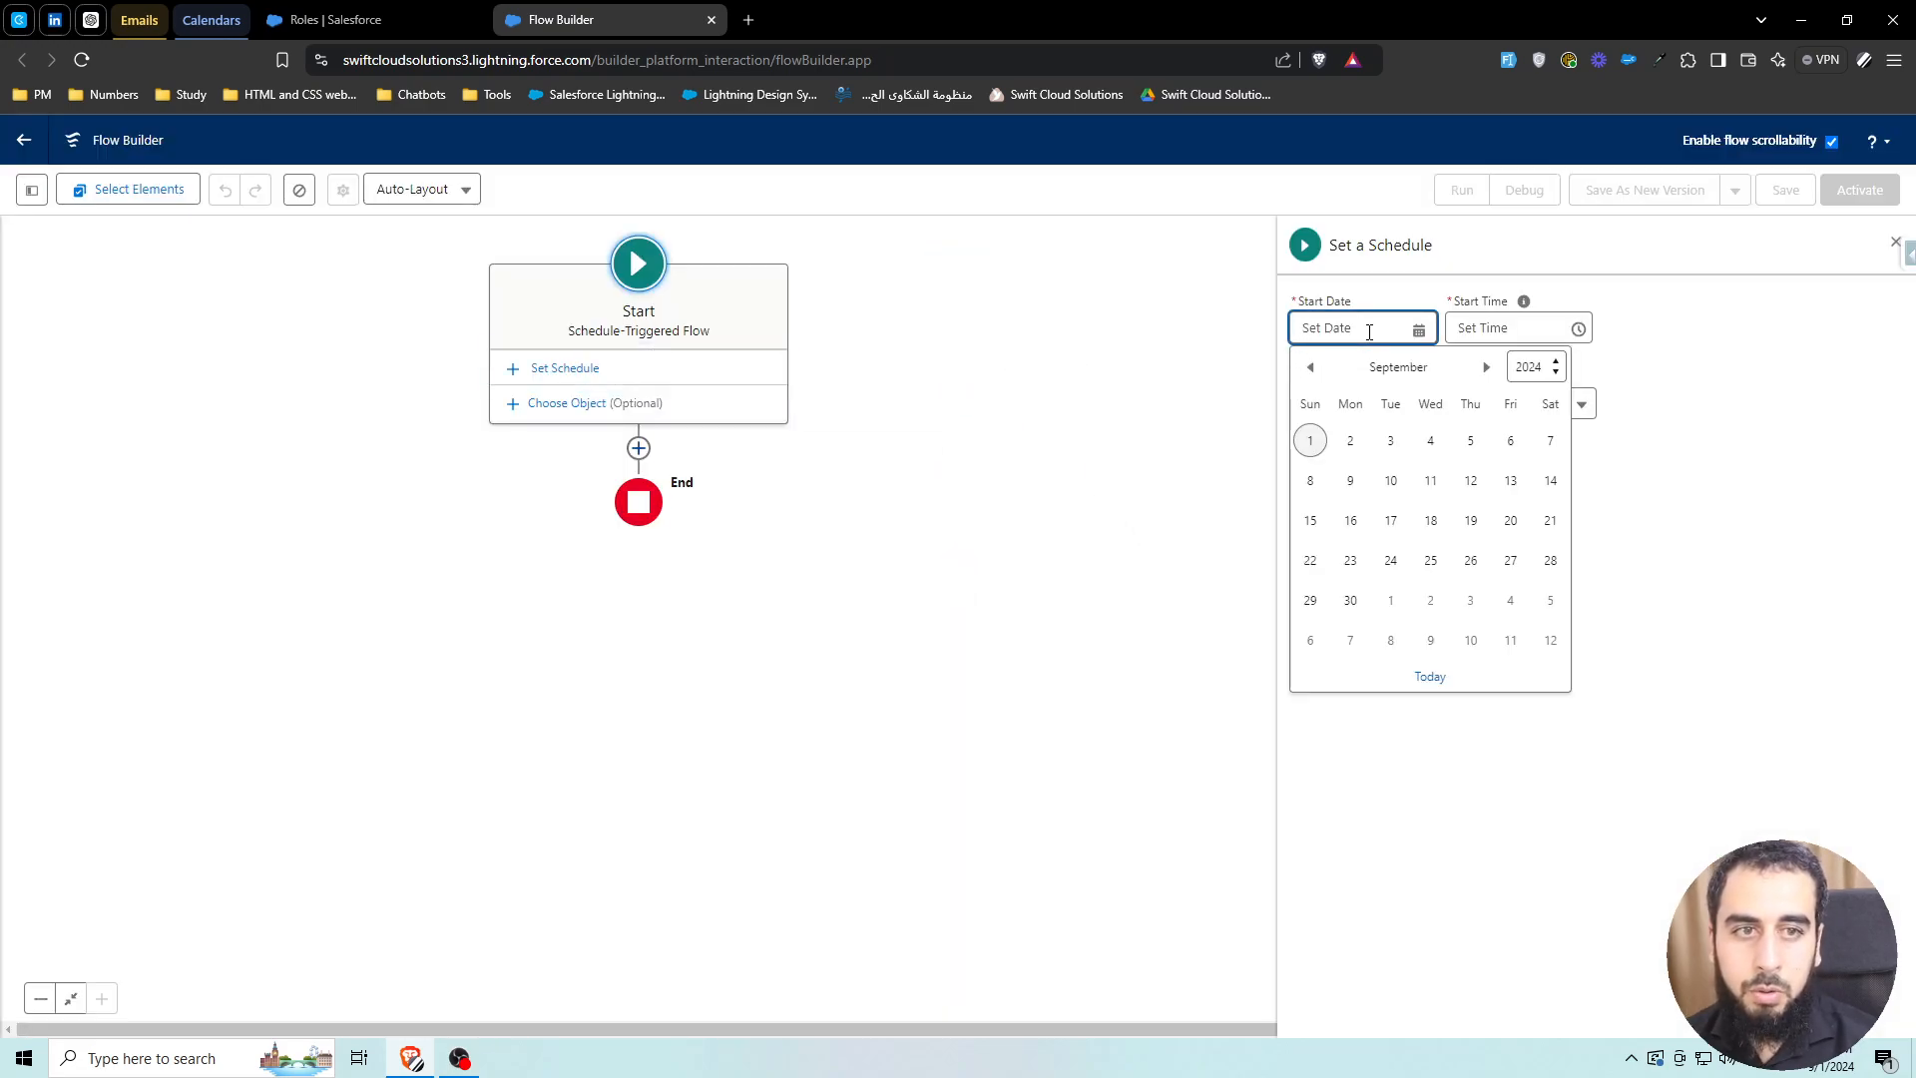
click(1350, 440)
click(1505, 336)
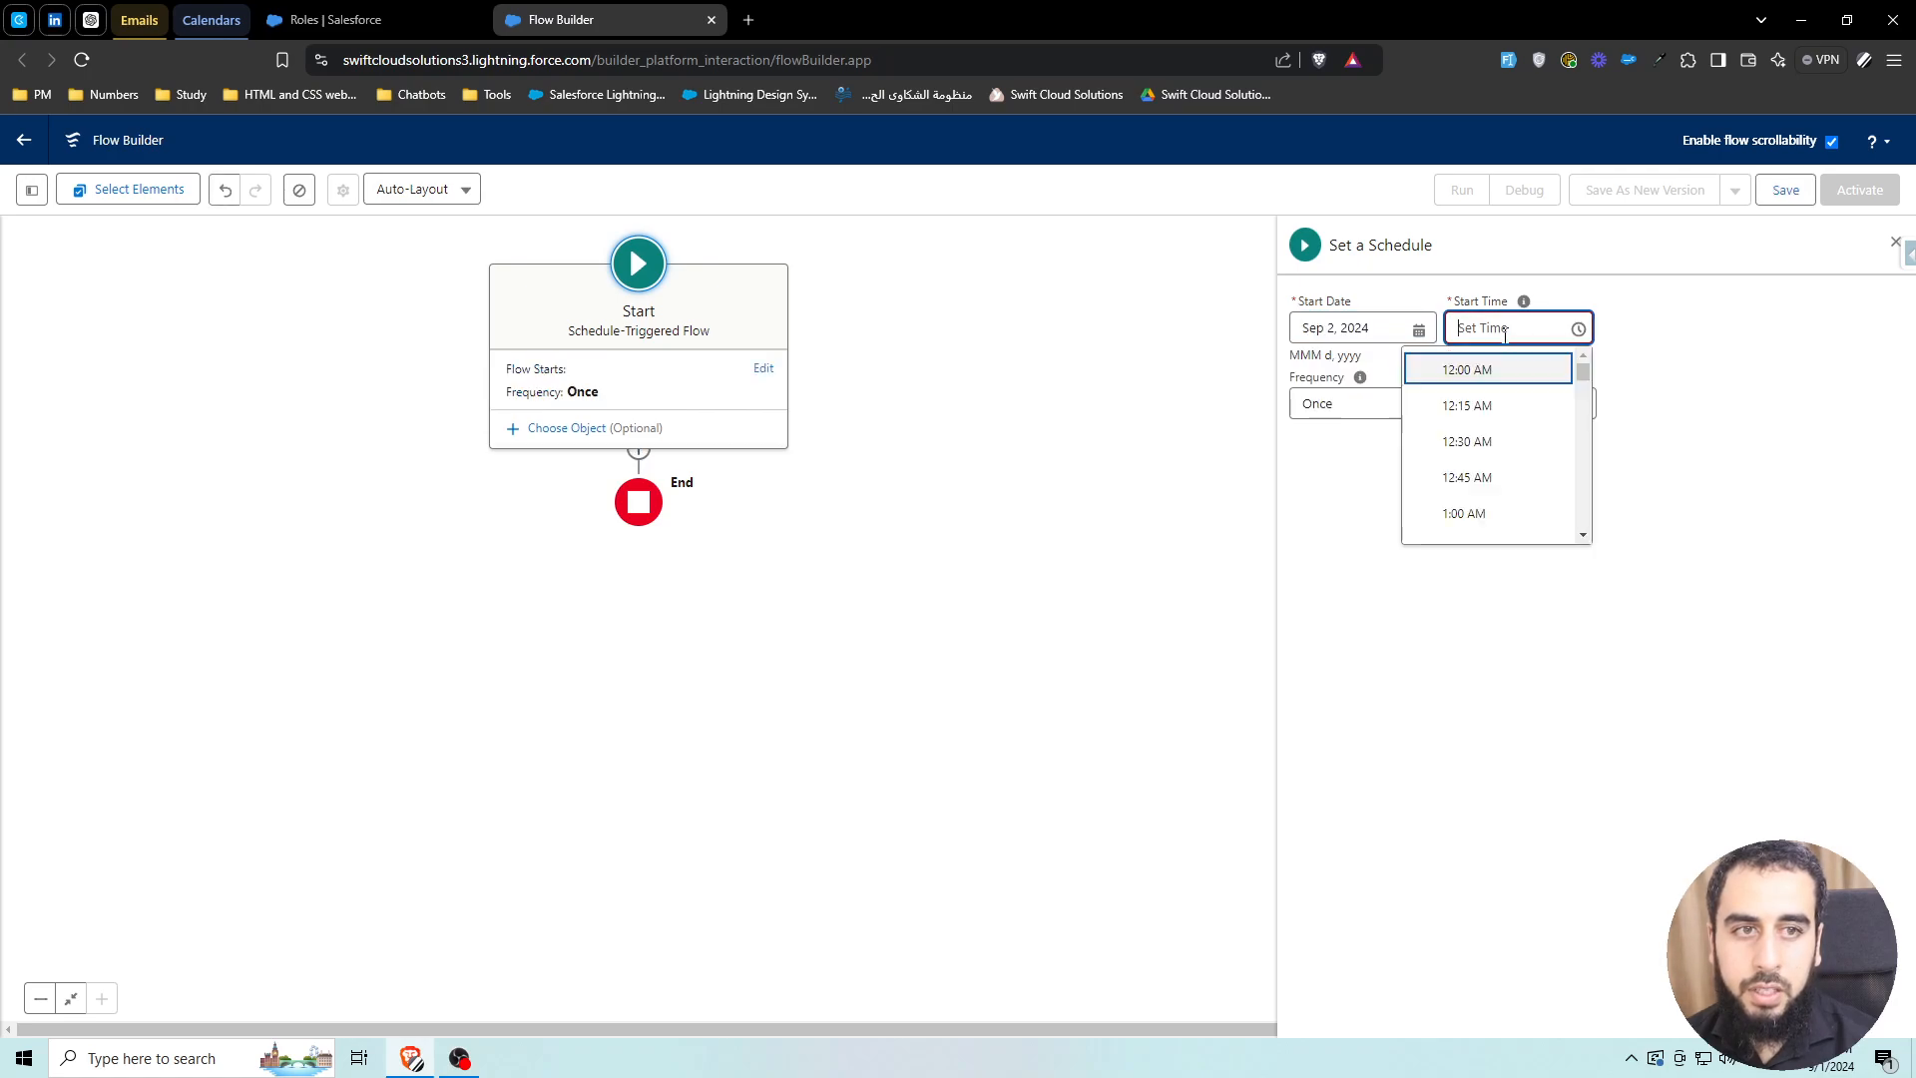
scroll(1529, 429, down, 2)
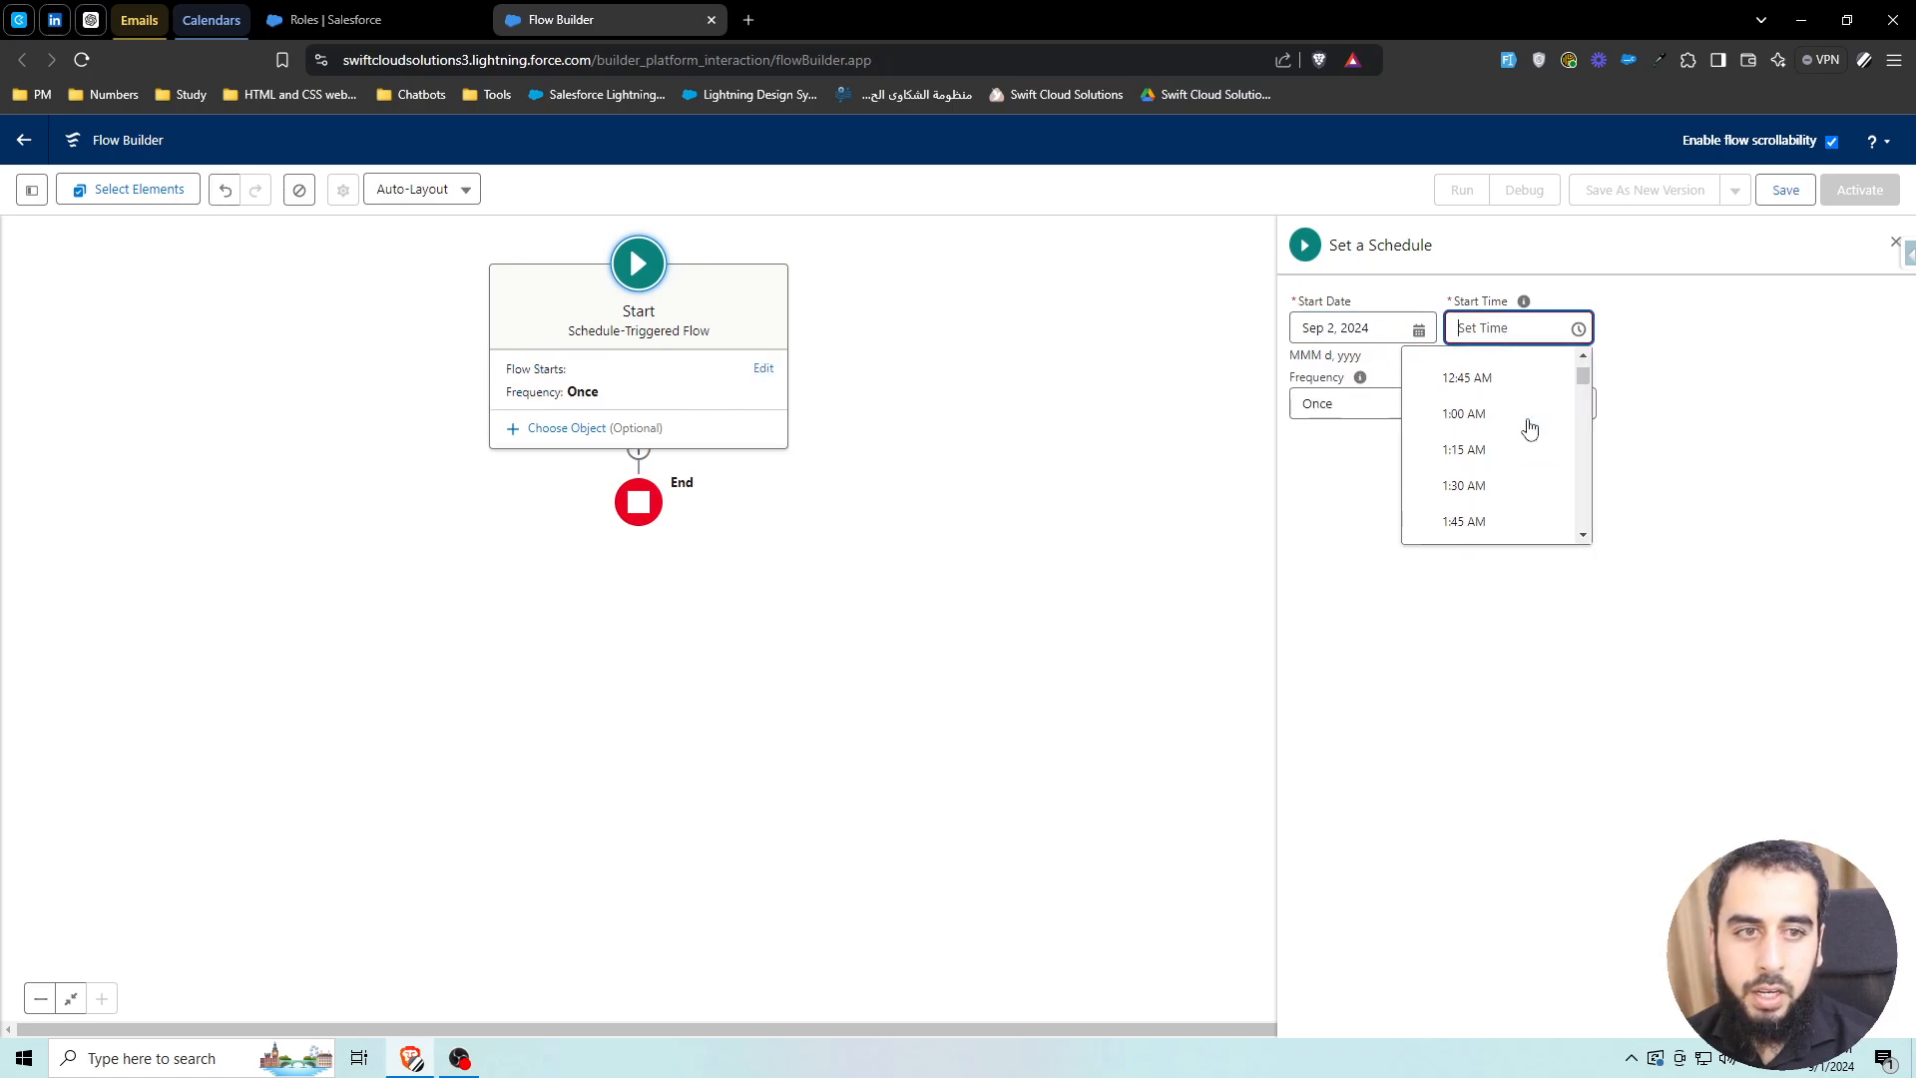
scroll(1530, 429, down, 10)
click(1528, 421)
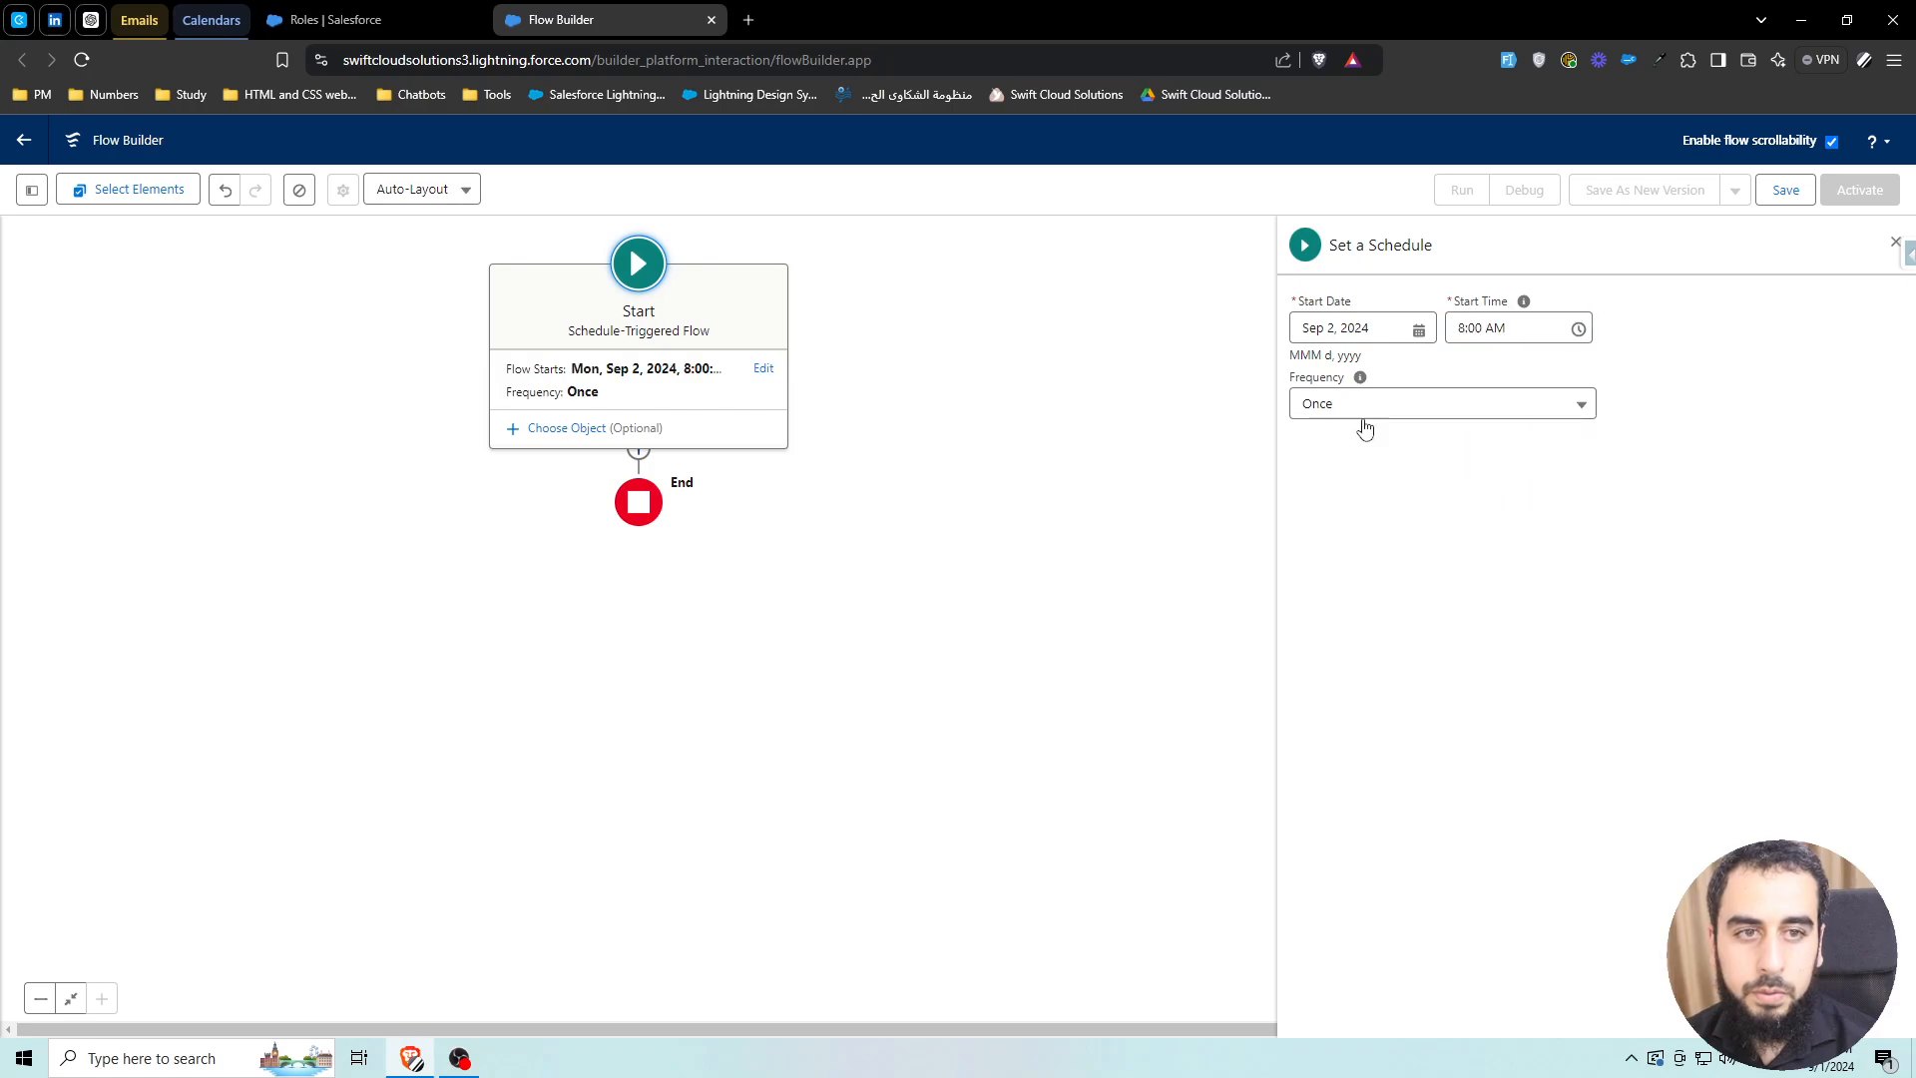
click(1363, 415)
click(1377, 518)
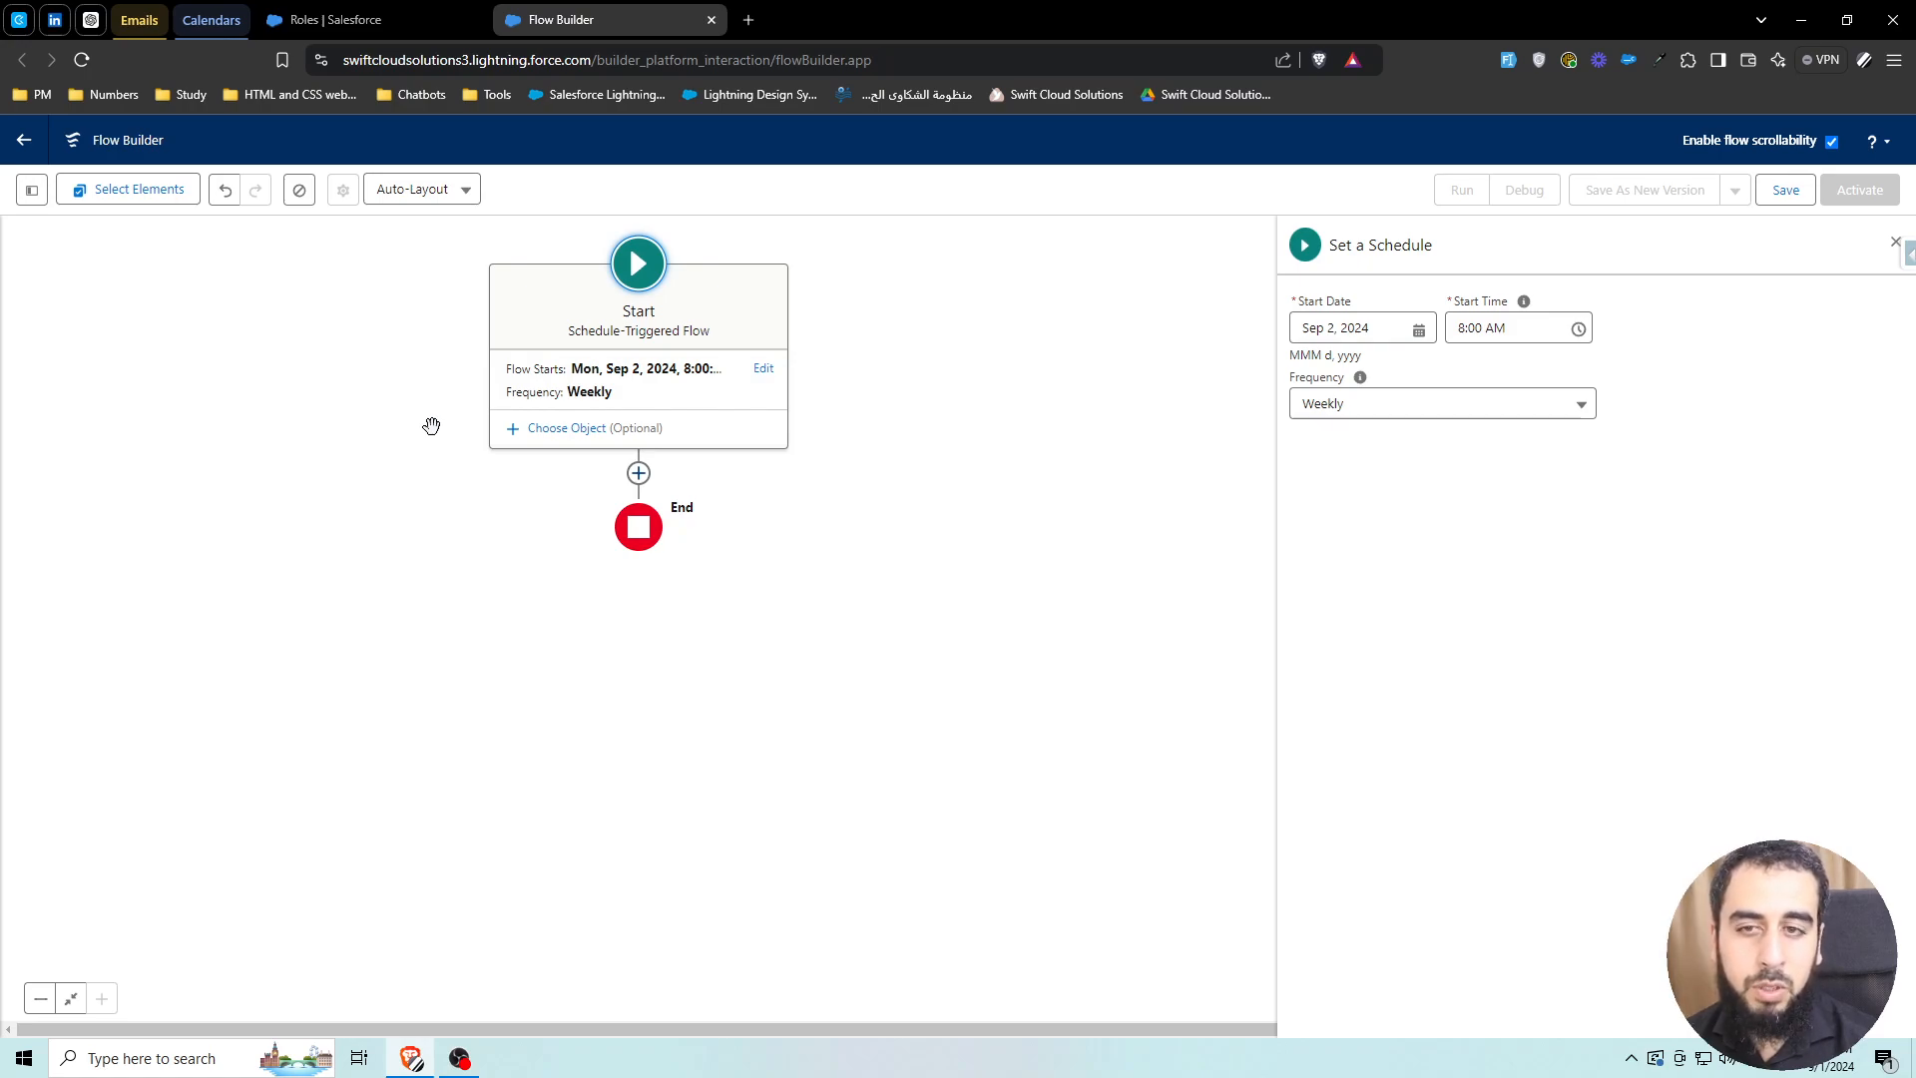
click(639, 473)
click(639, 318)
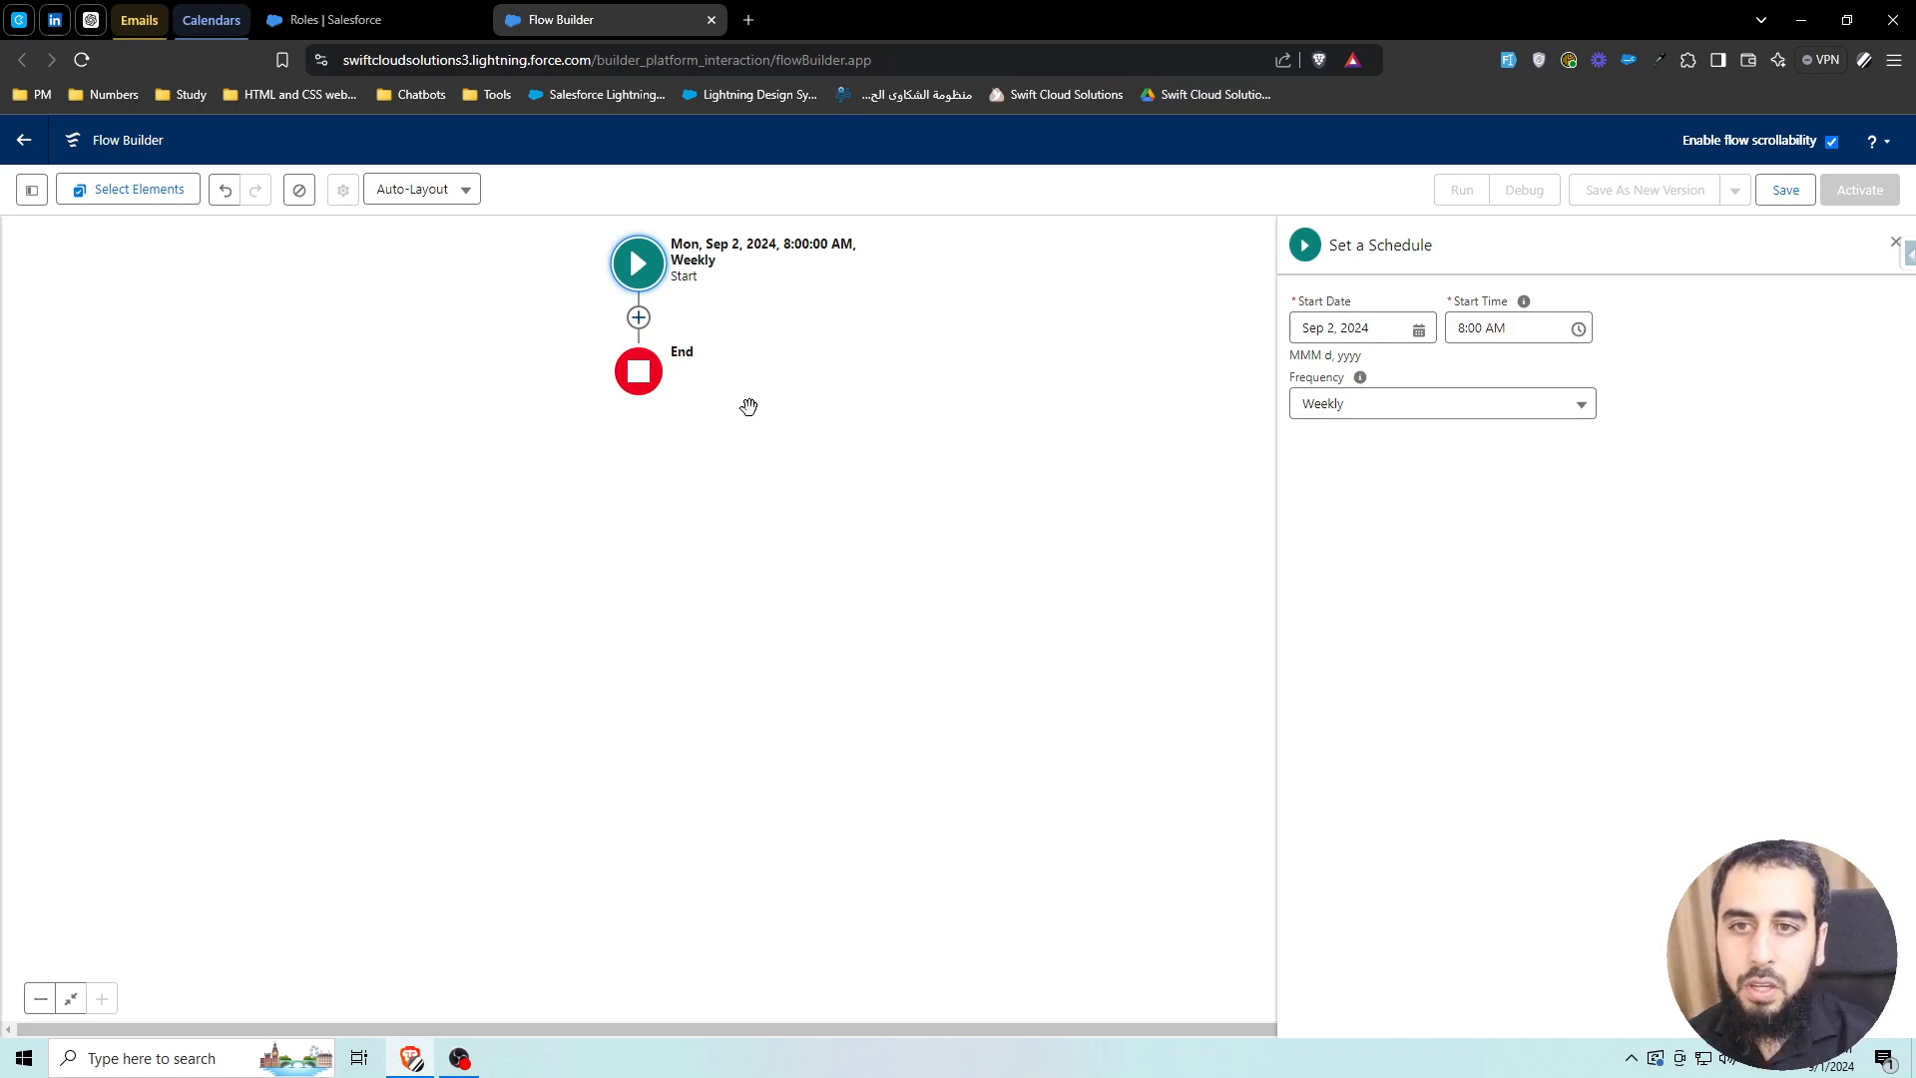
Add a Get Records element after Start labelled 'Get Gift Transactions'
click(638, 317)
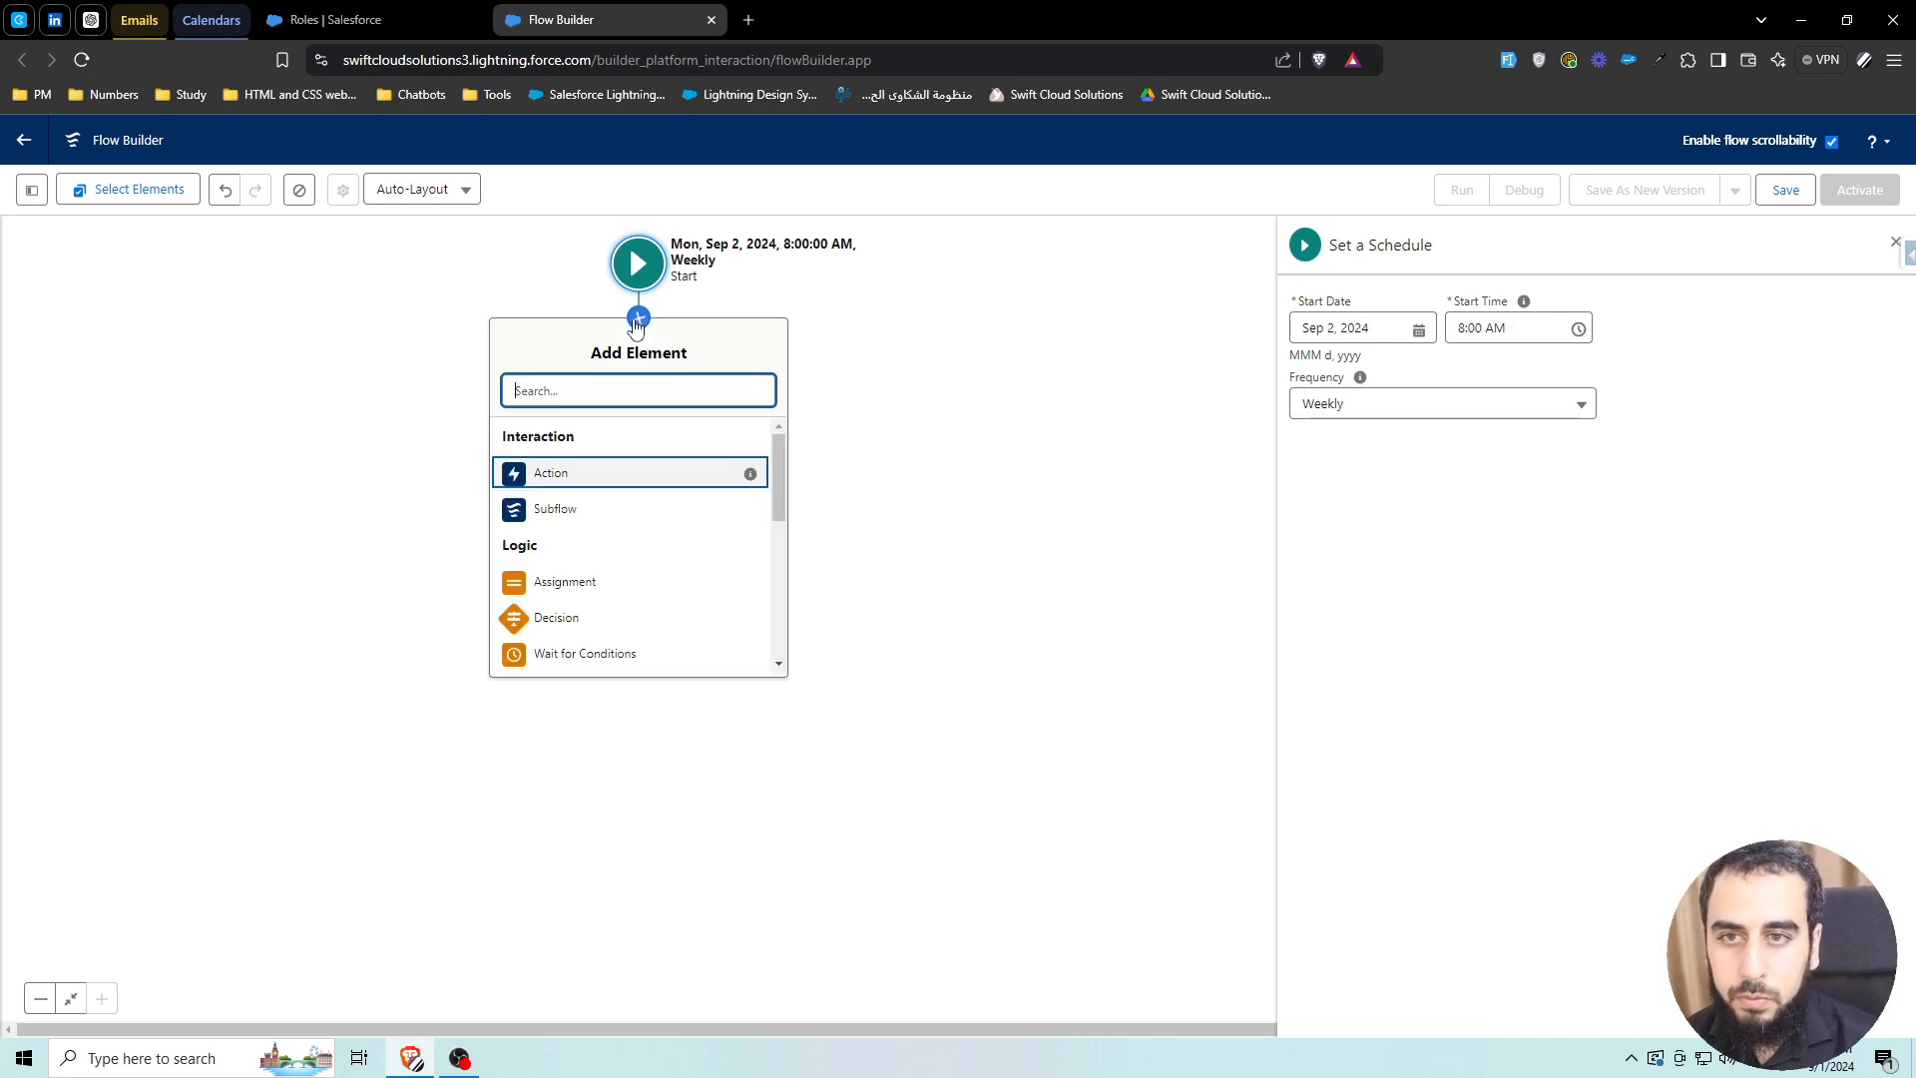
text(get)
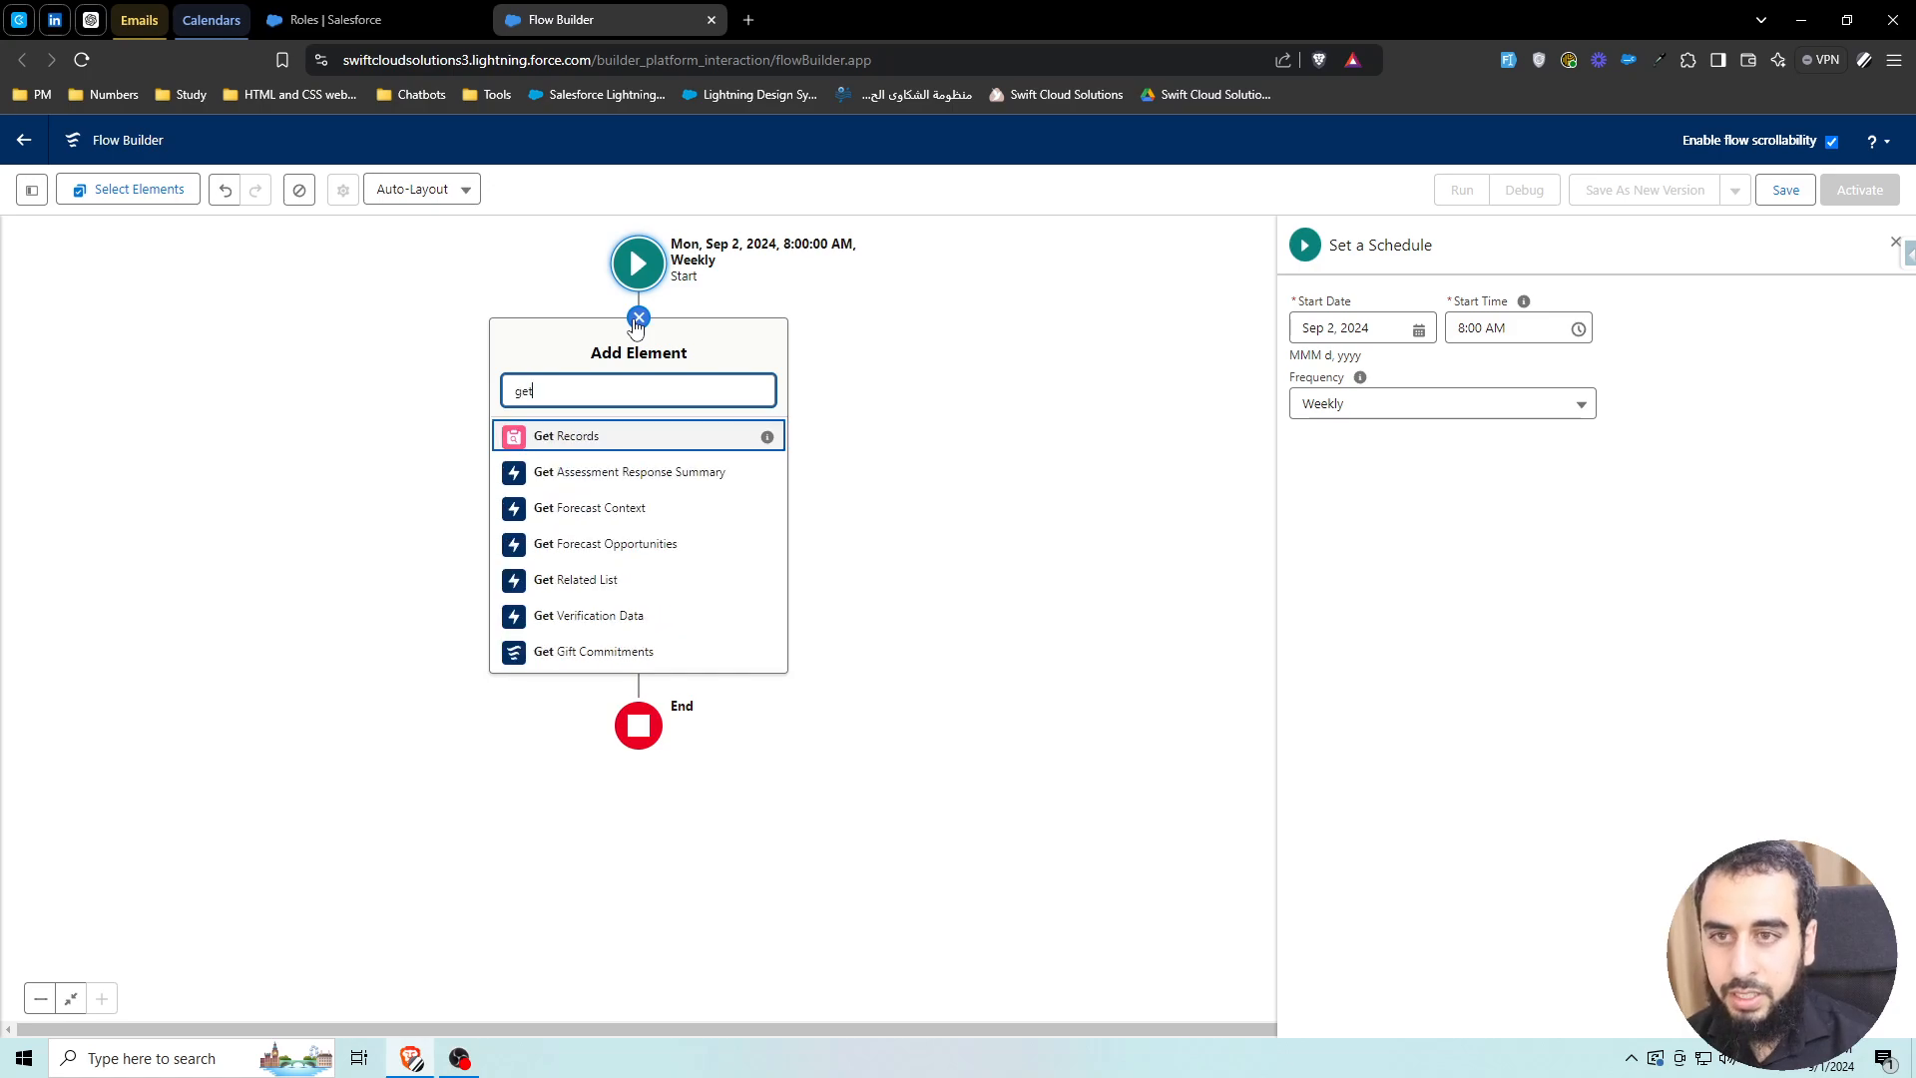
click(591, 433)
text(Get Giof)
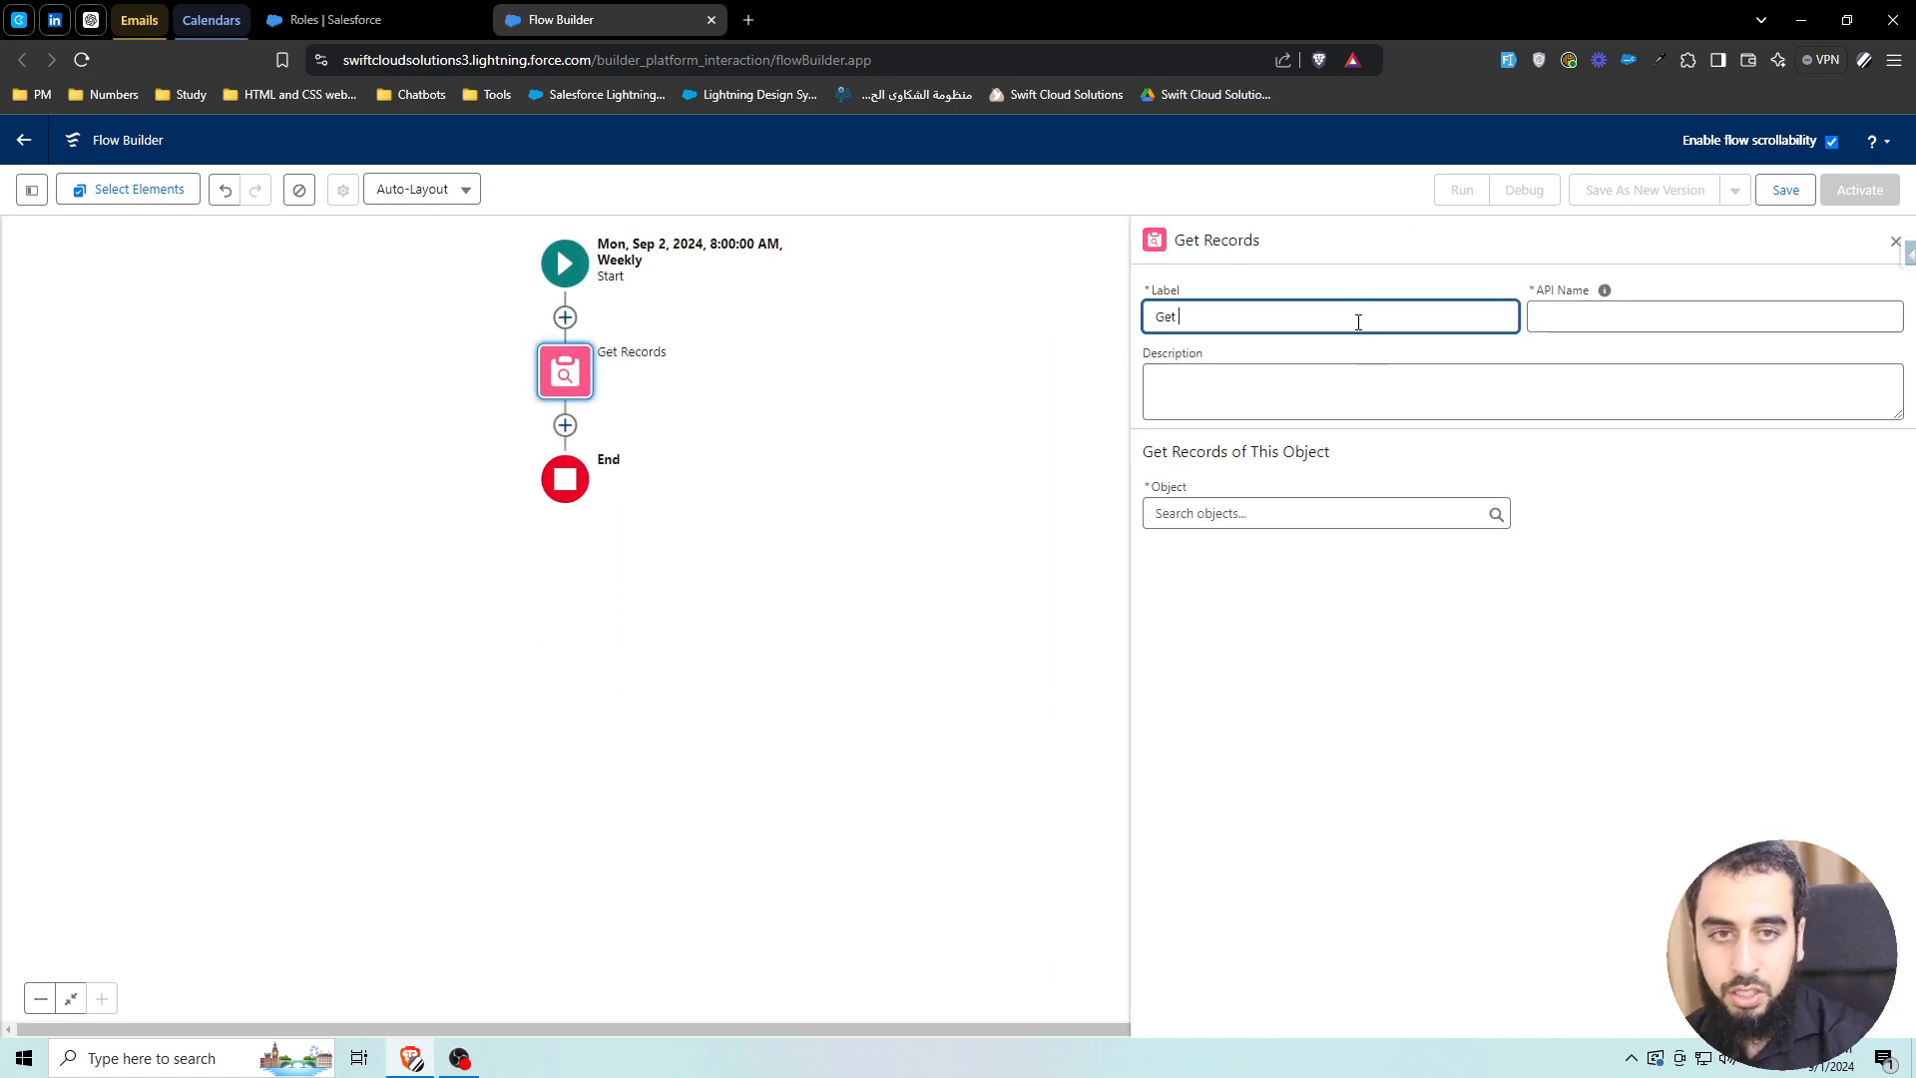
key(BackSpace)
key(BackSpace)
text(ft Transactions)
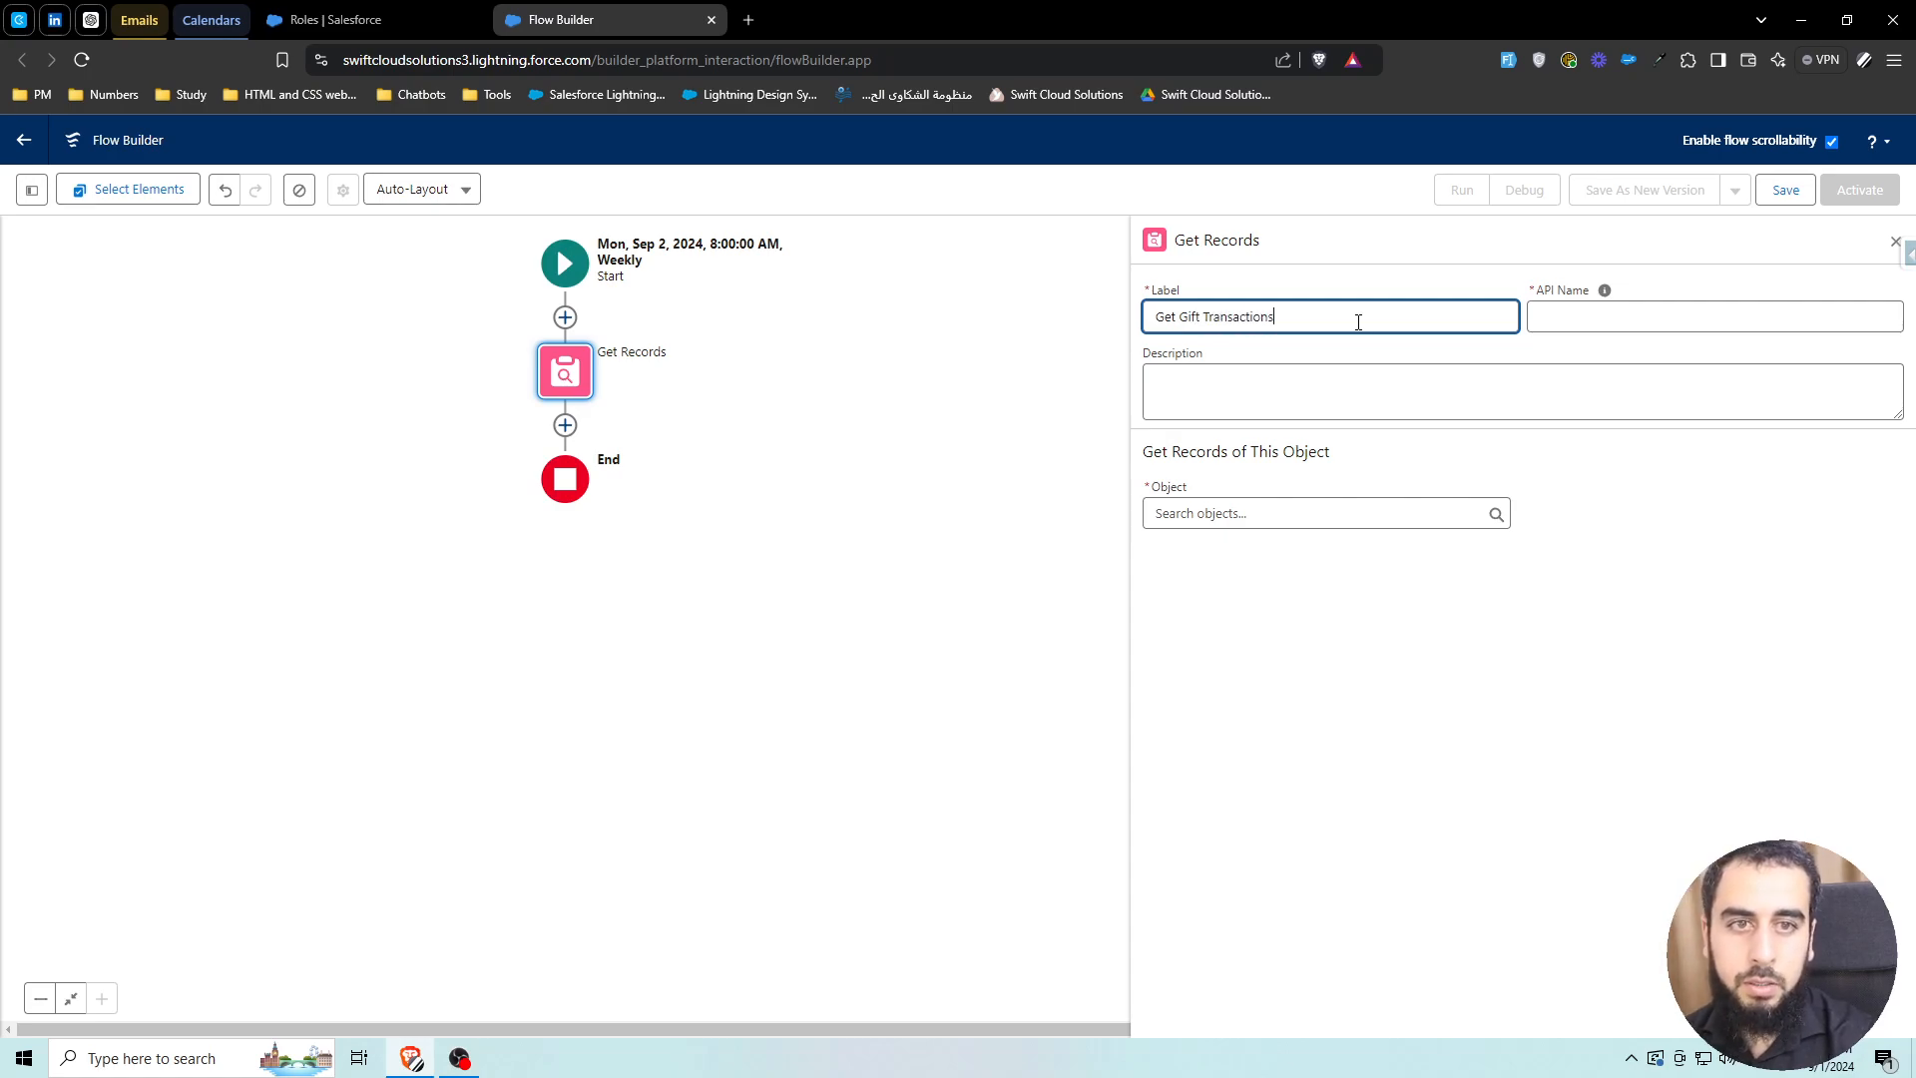
Query Gift Transaction records filtered on Status Equals Paid
click(1238, 511)
text(gift transac)
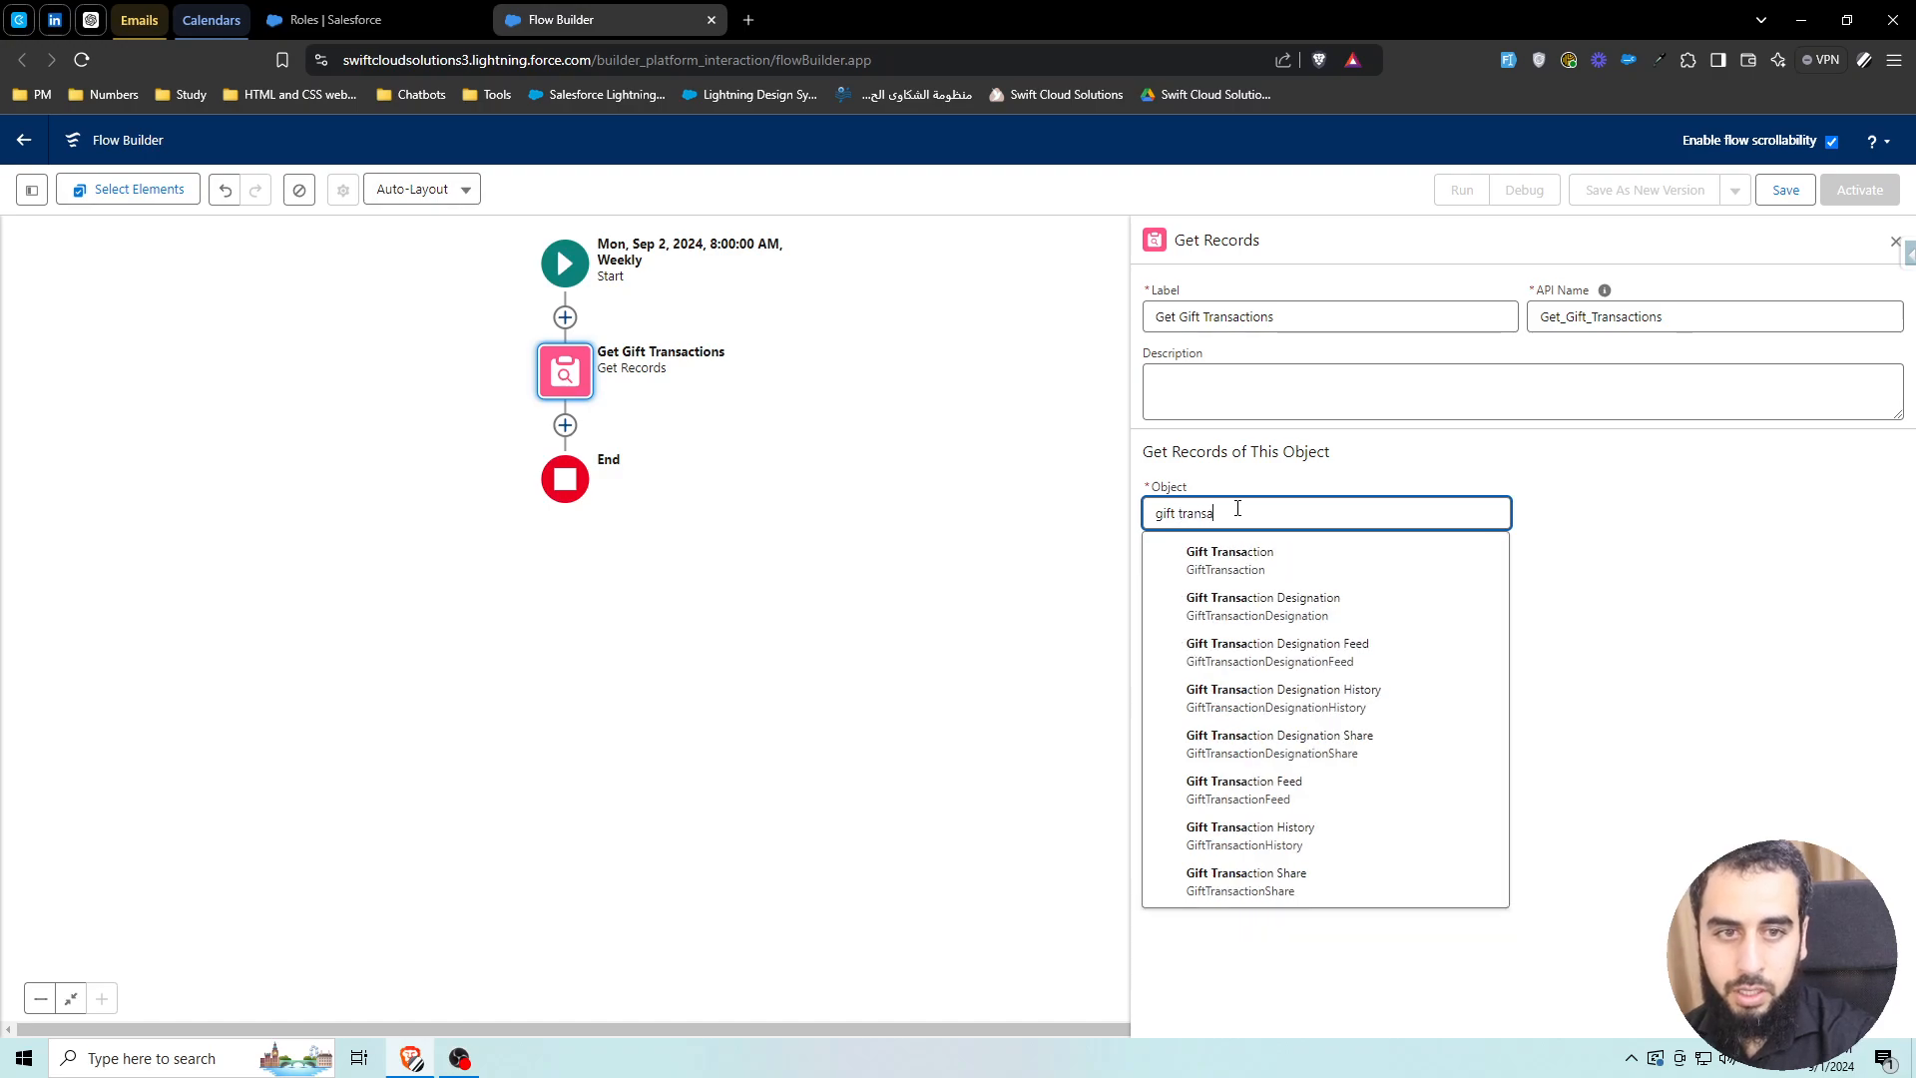
click(1259, 551)
click(1319, 708)
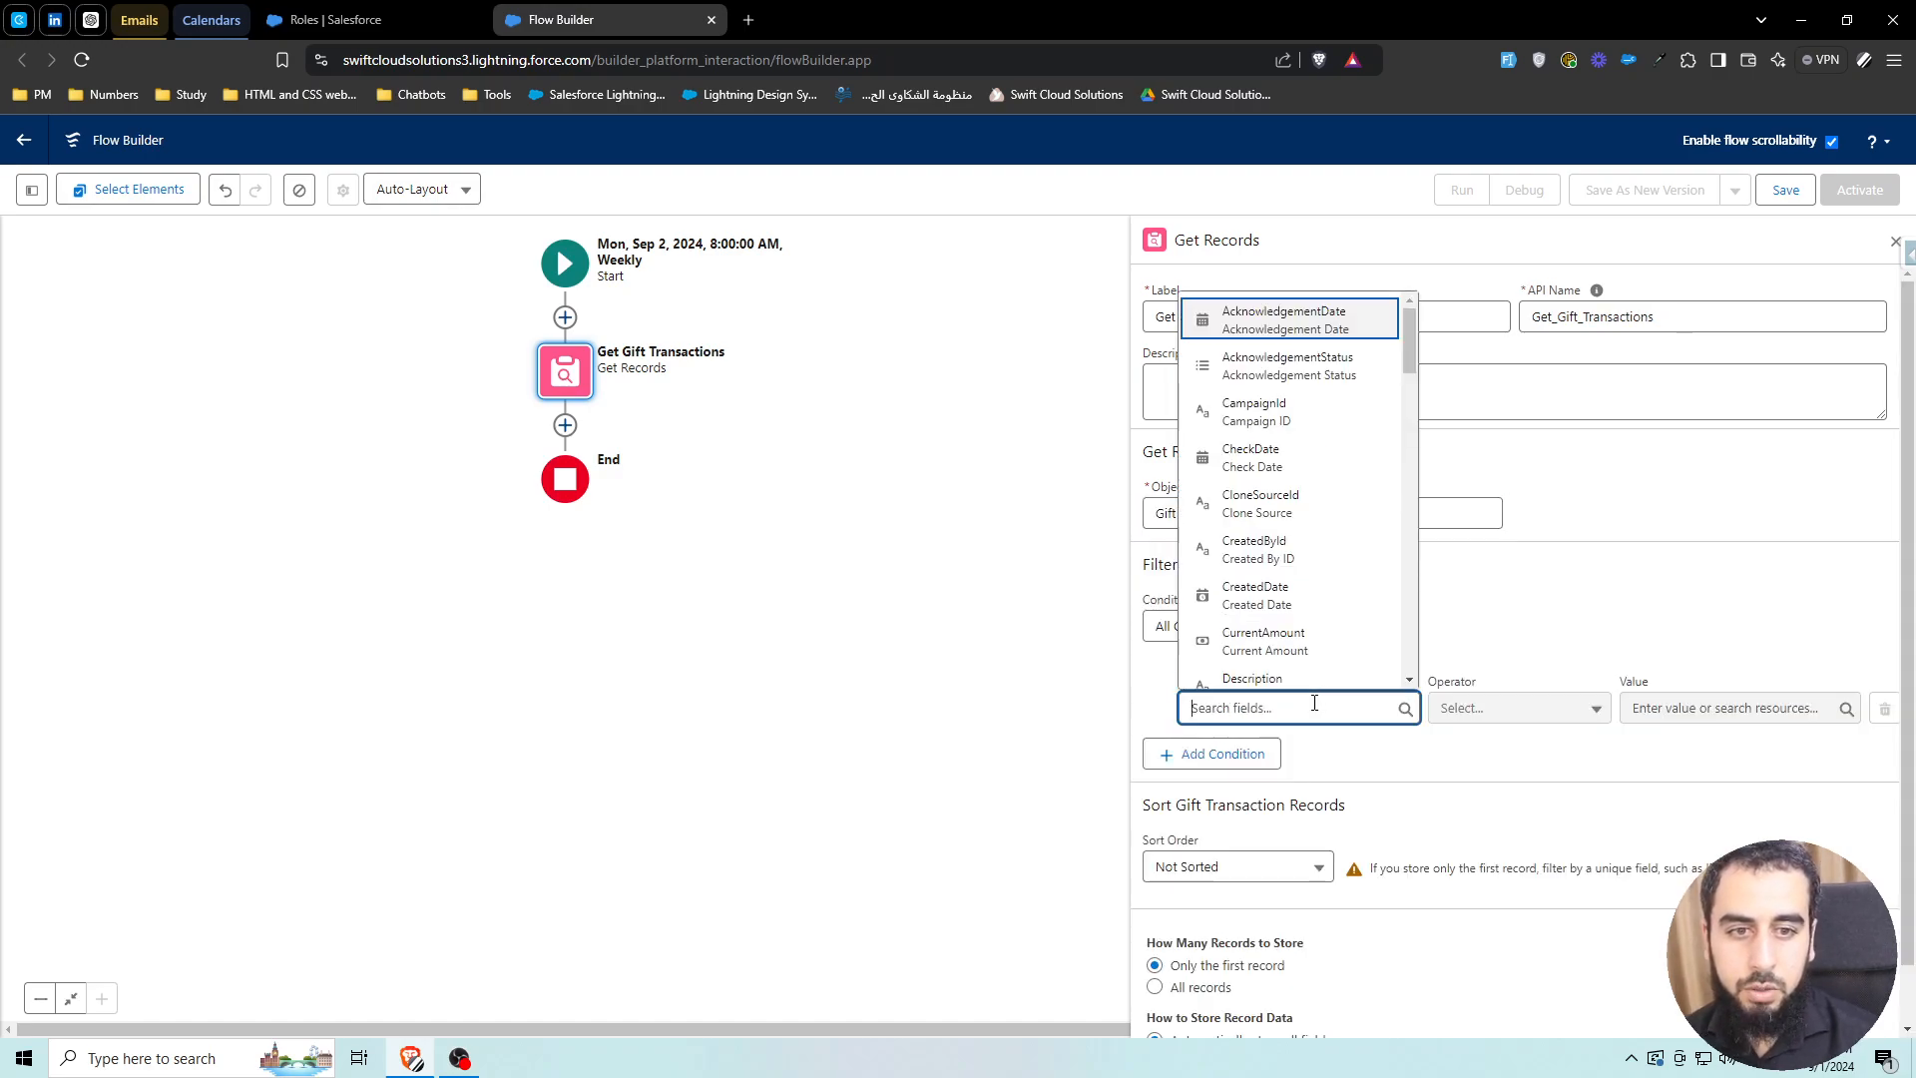
text(status)
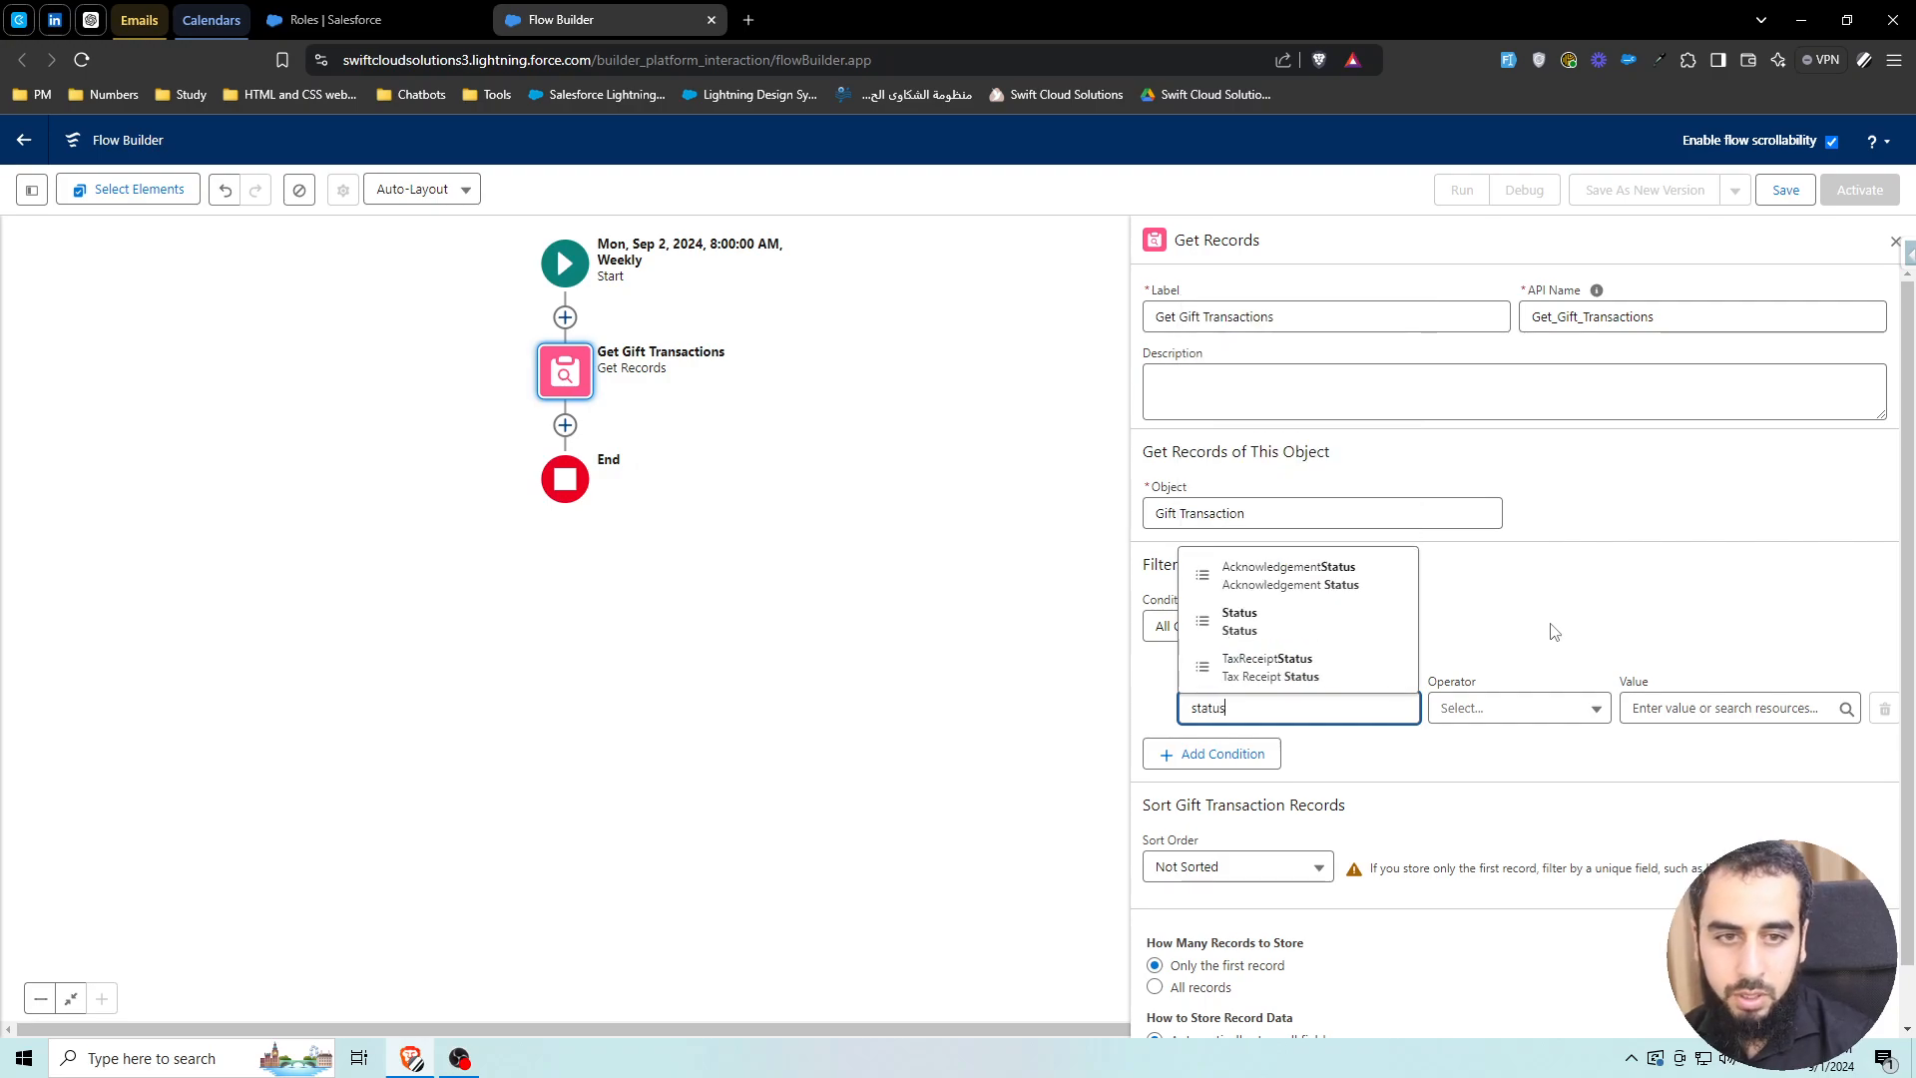
click(1372, 638)
click(1691, 709)
text(paid)
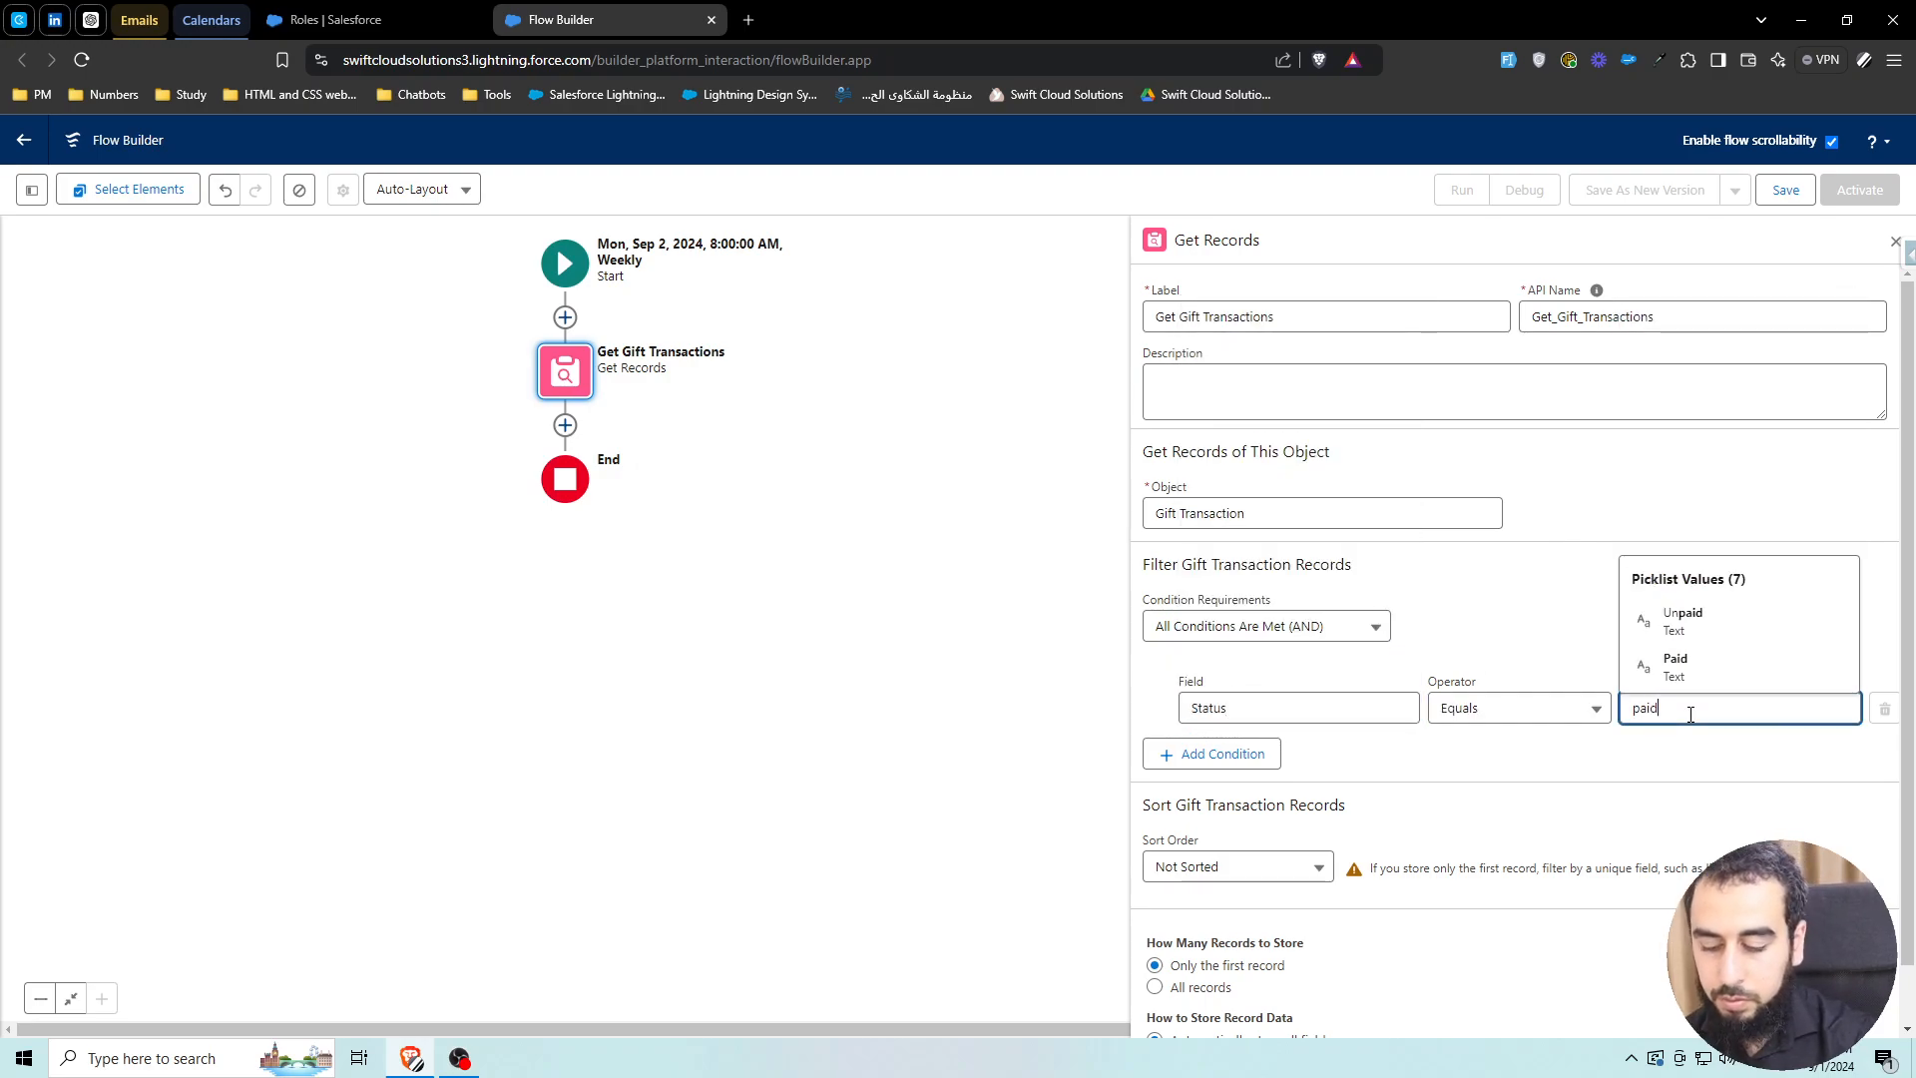
click(1675, 664)
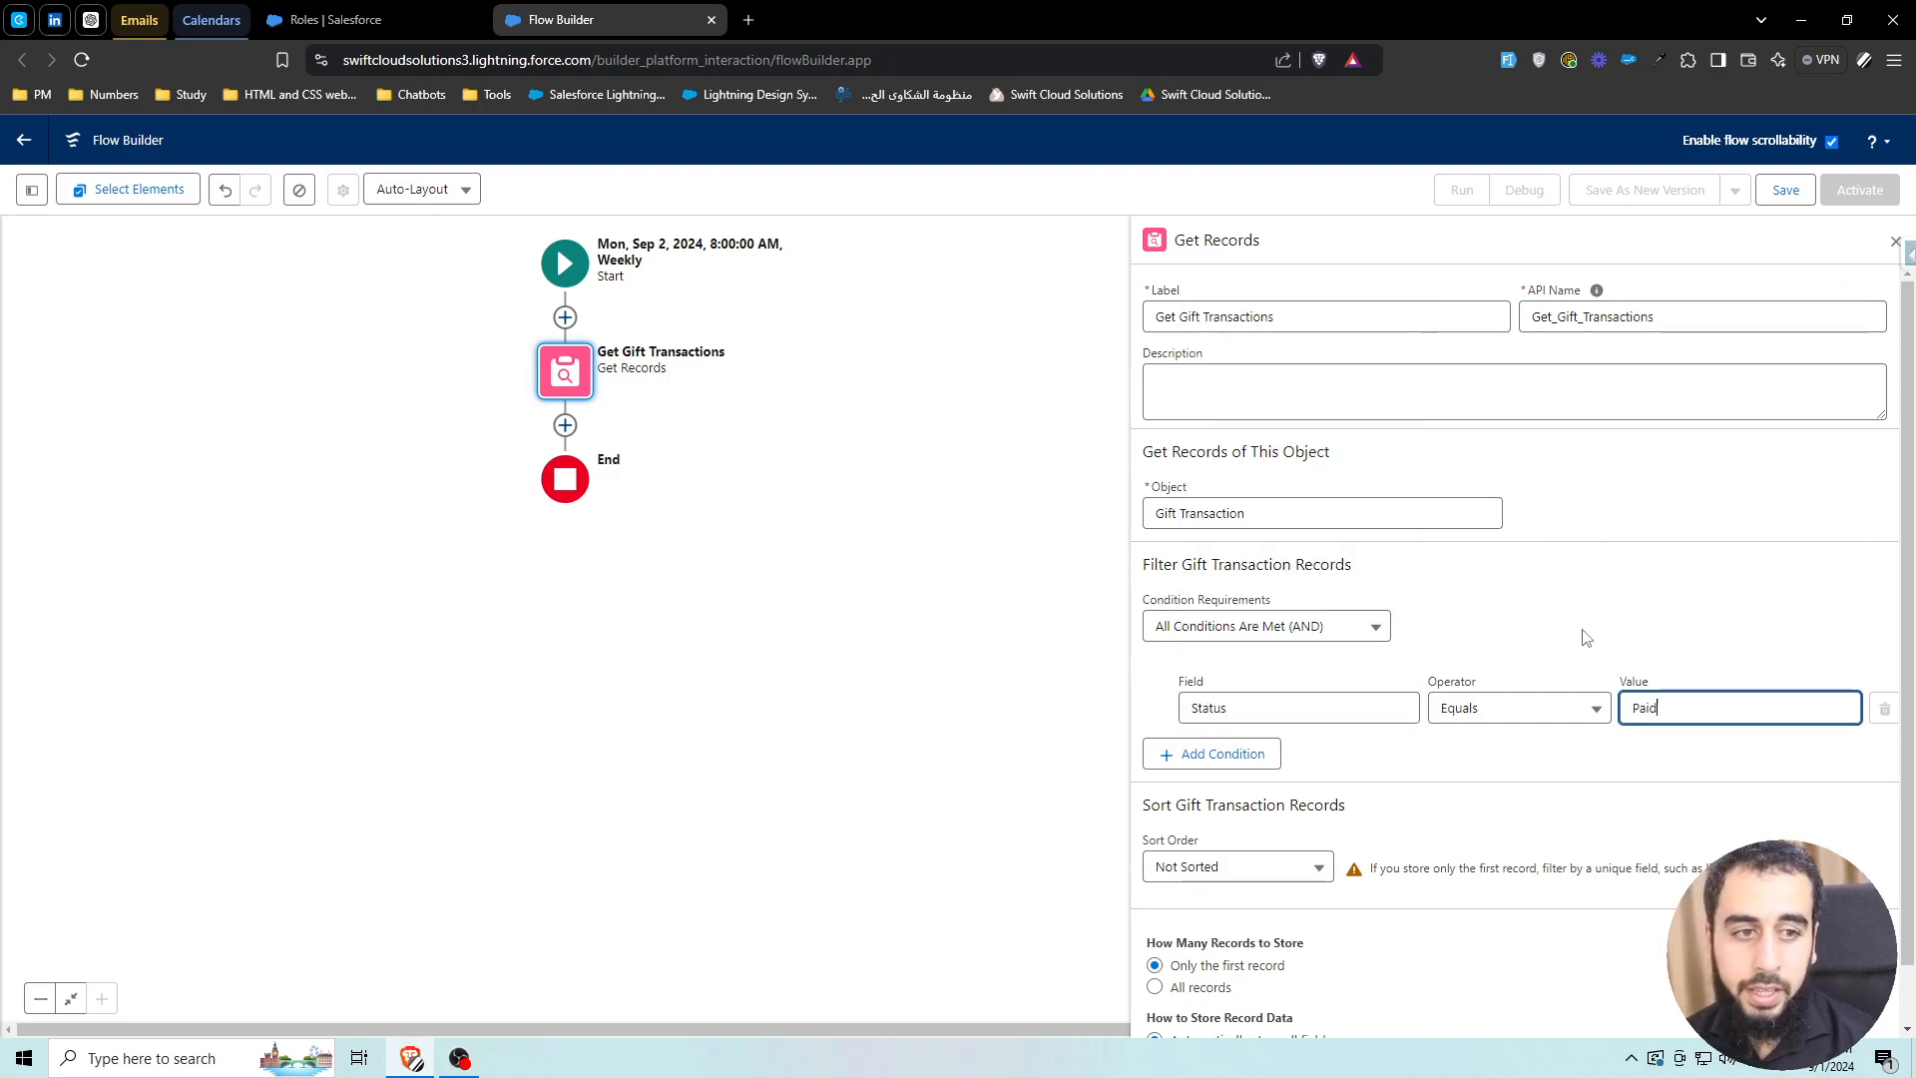
Add a second filter: TransactionDate Less Than {!$Flow.CurrentDate}
click(1266, 755)
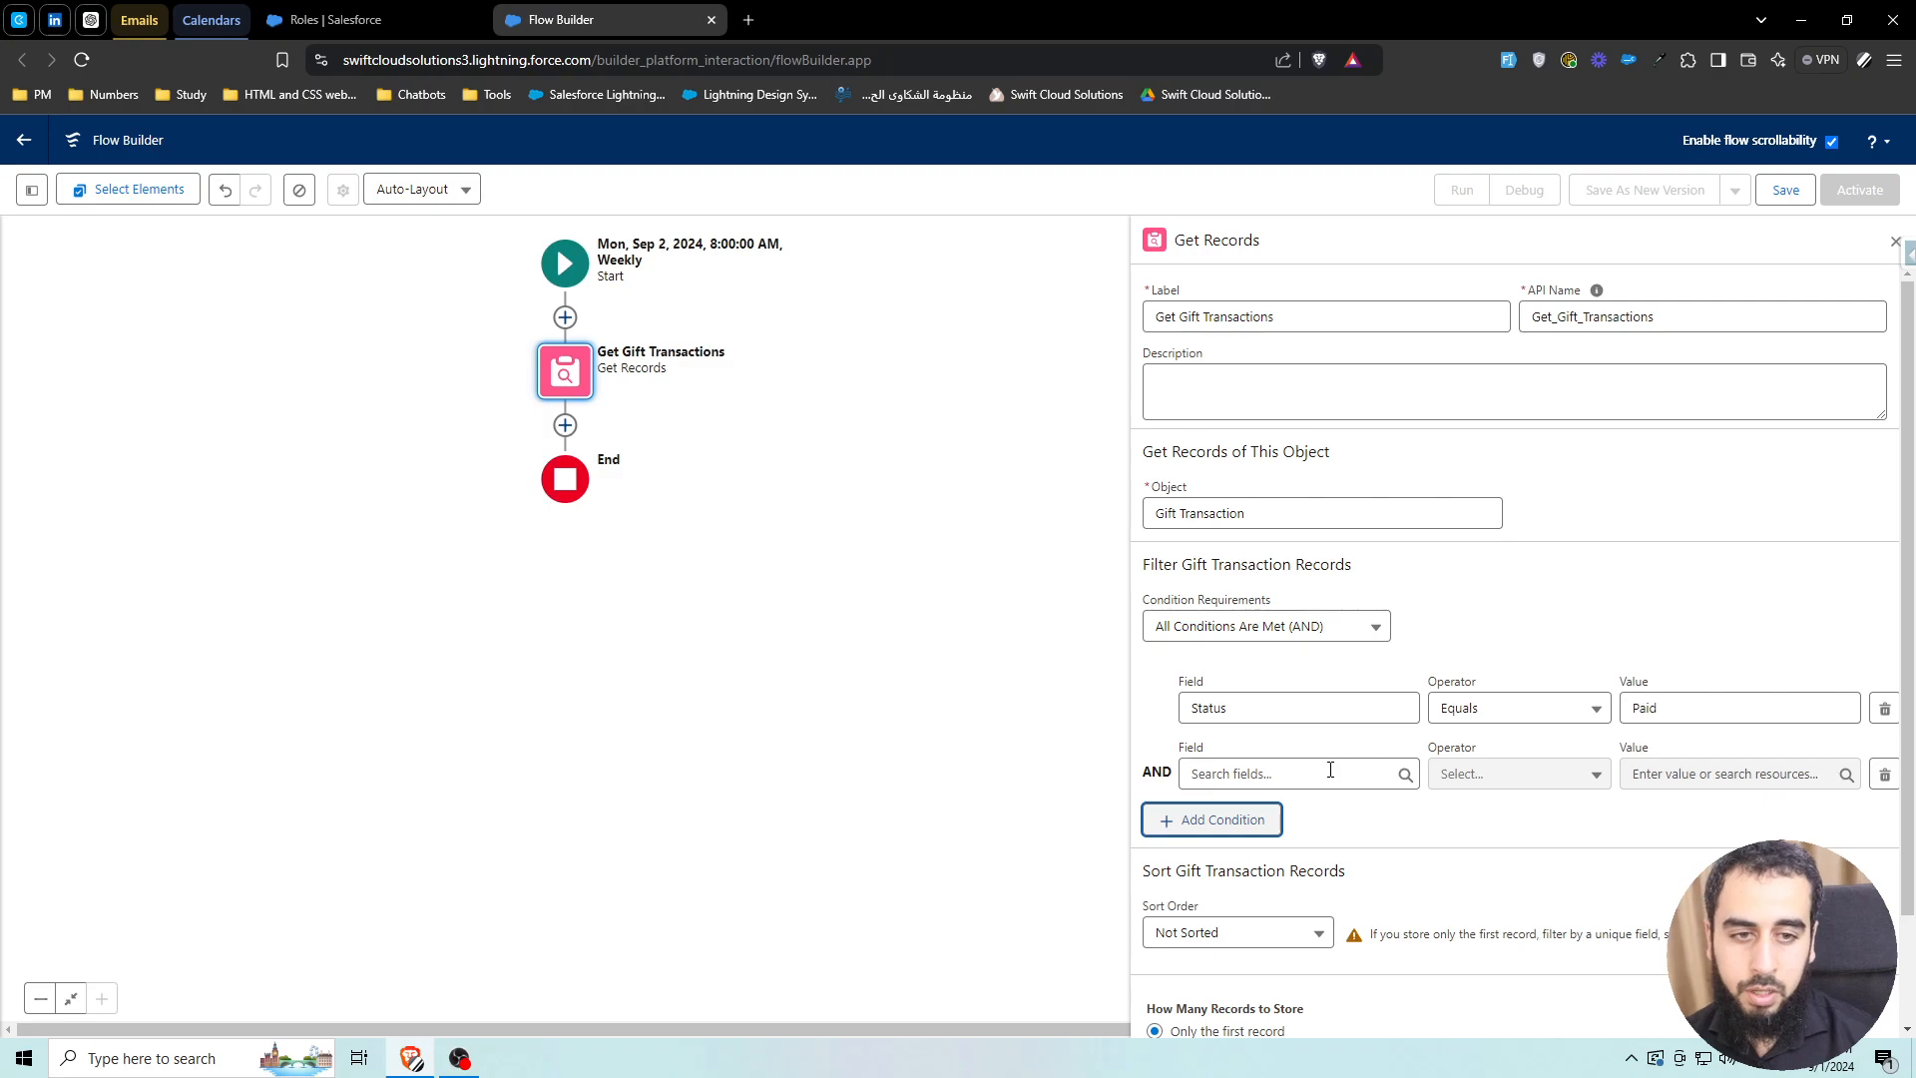
click(1330, 770)
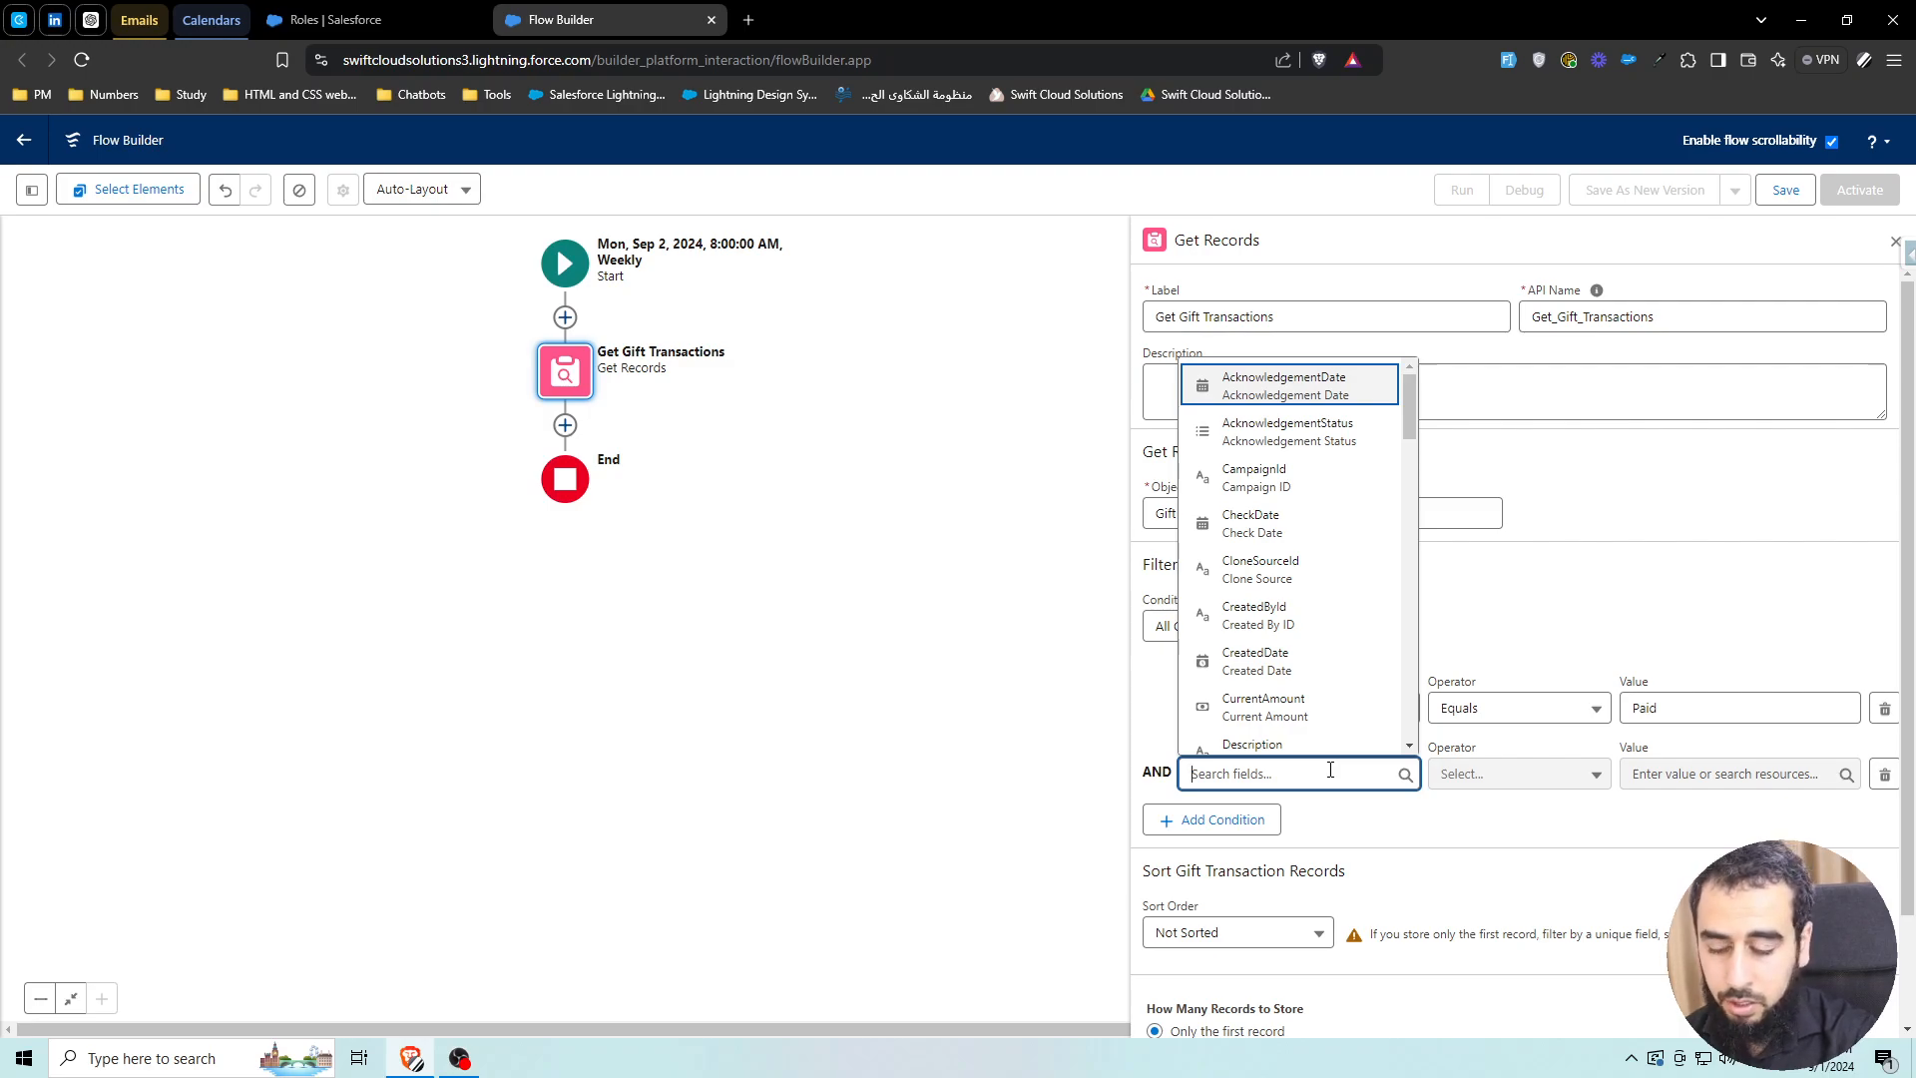
text(transaction)
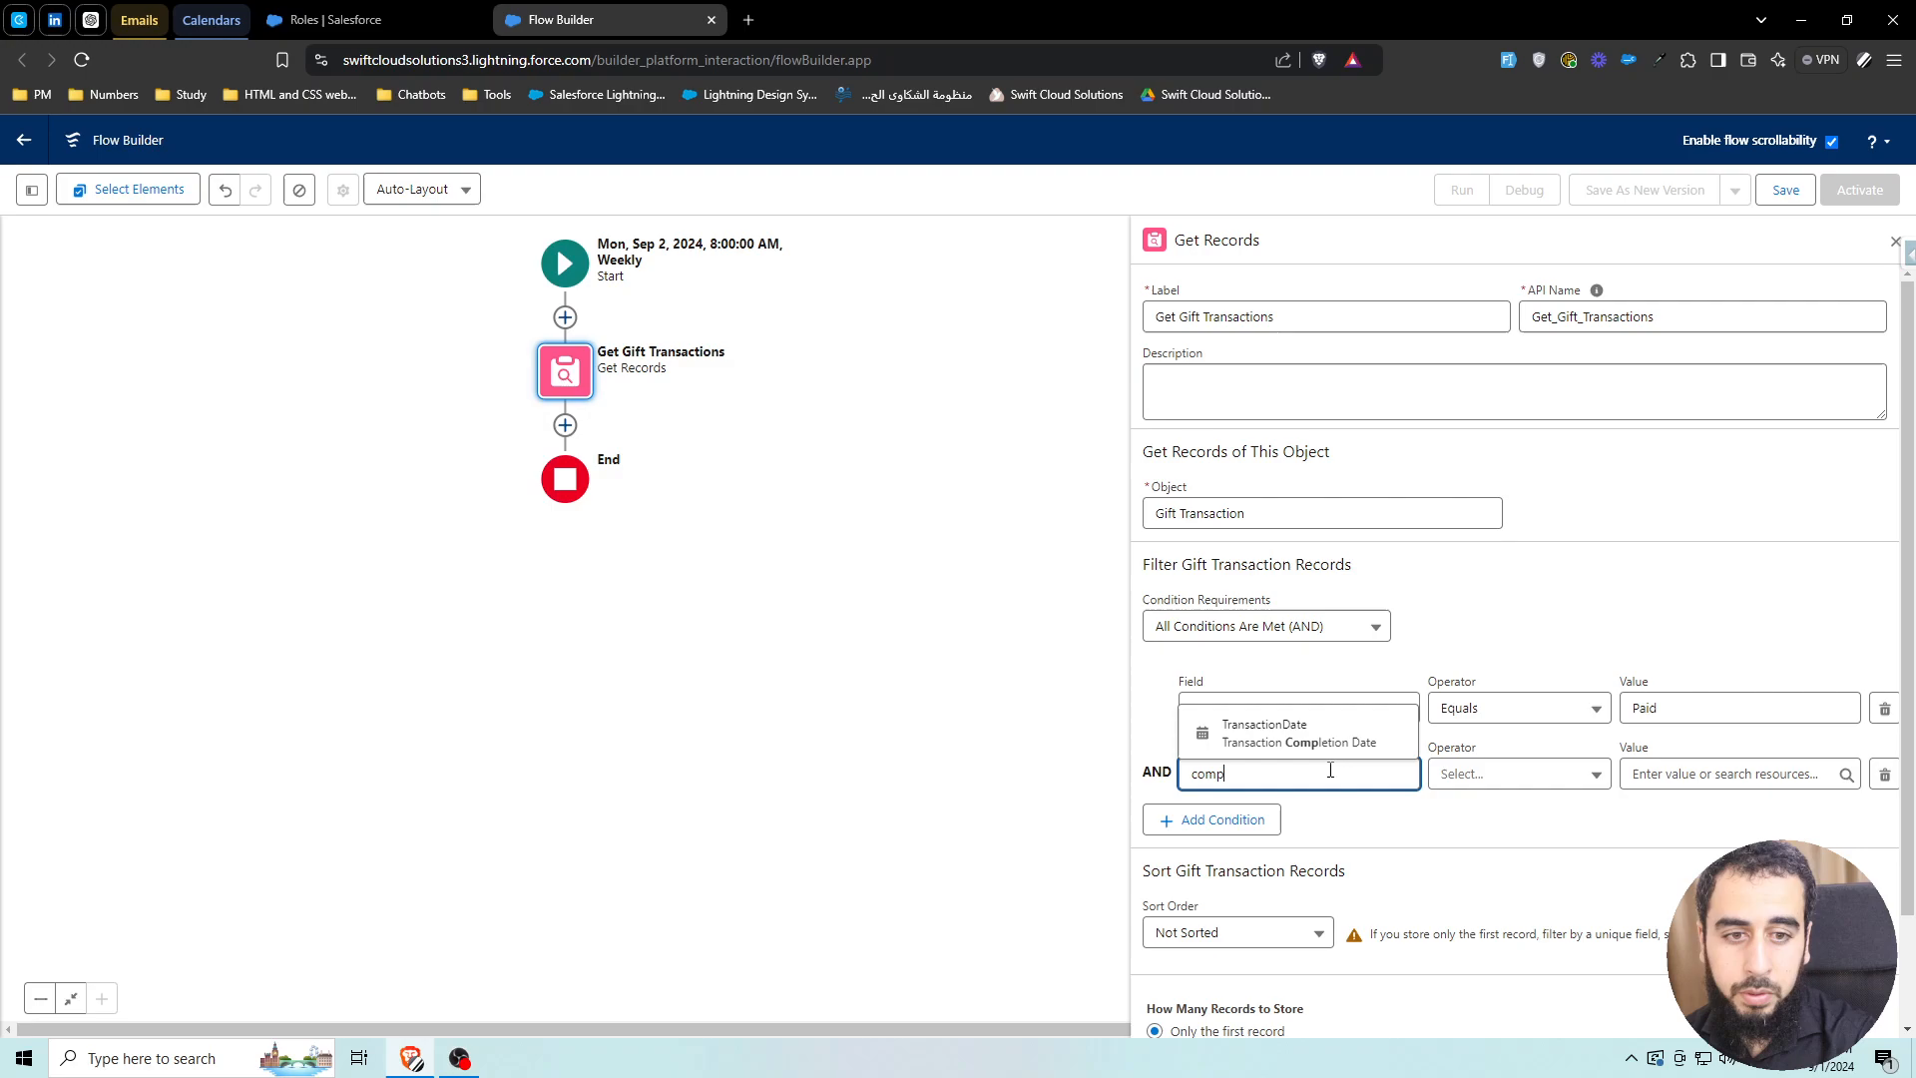
click(1287, 728)
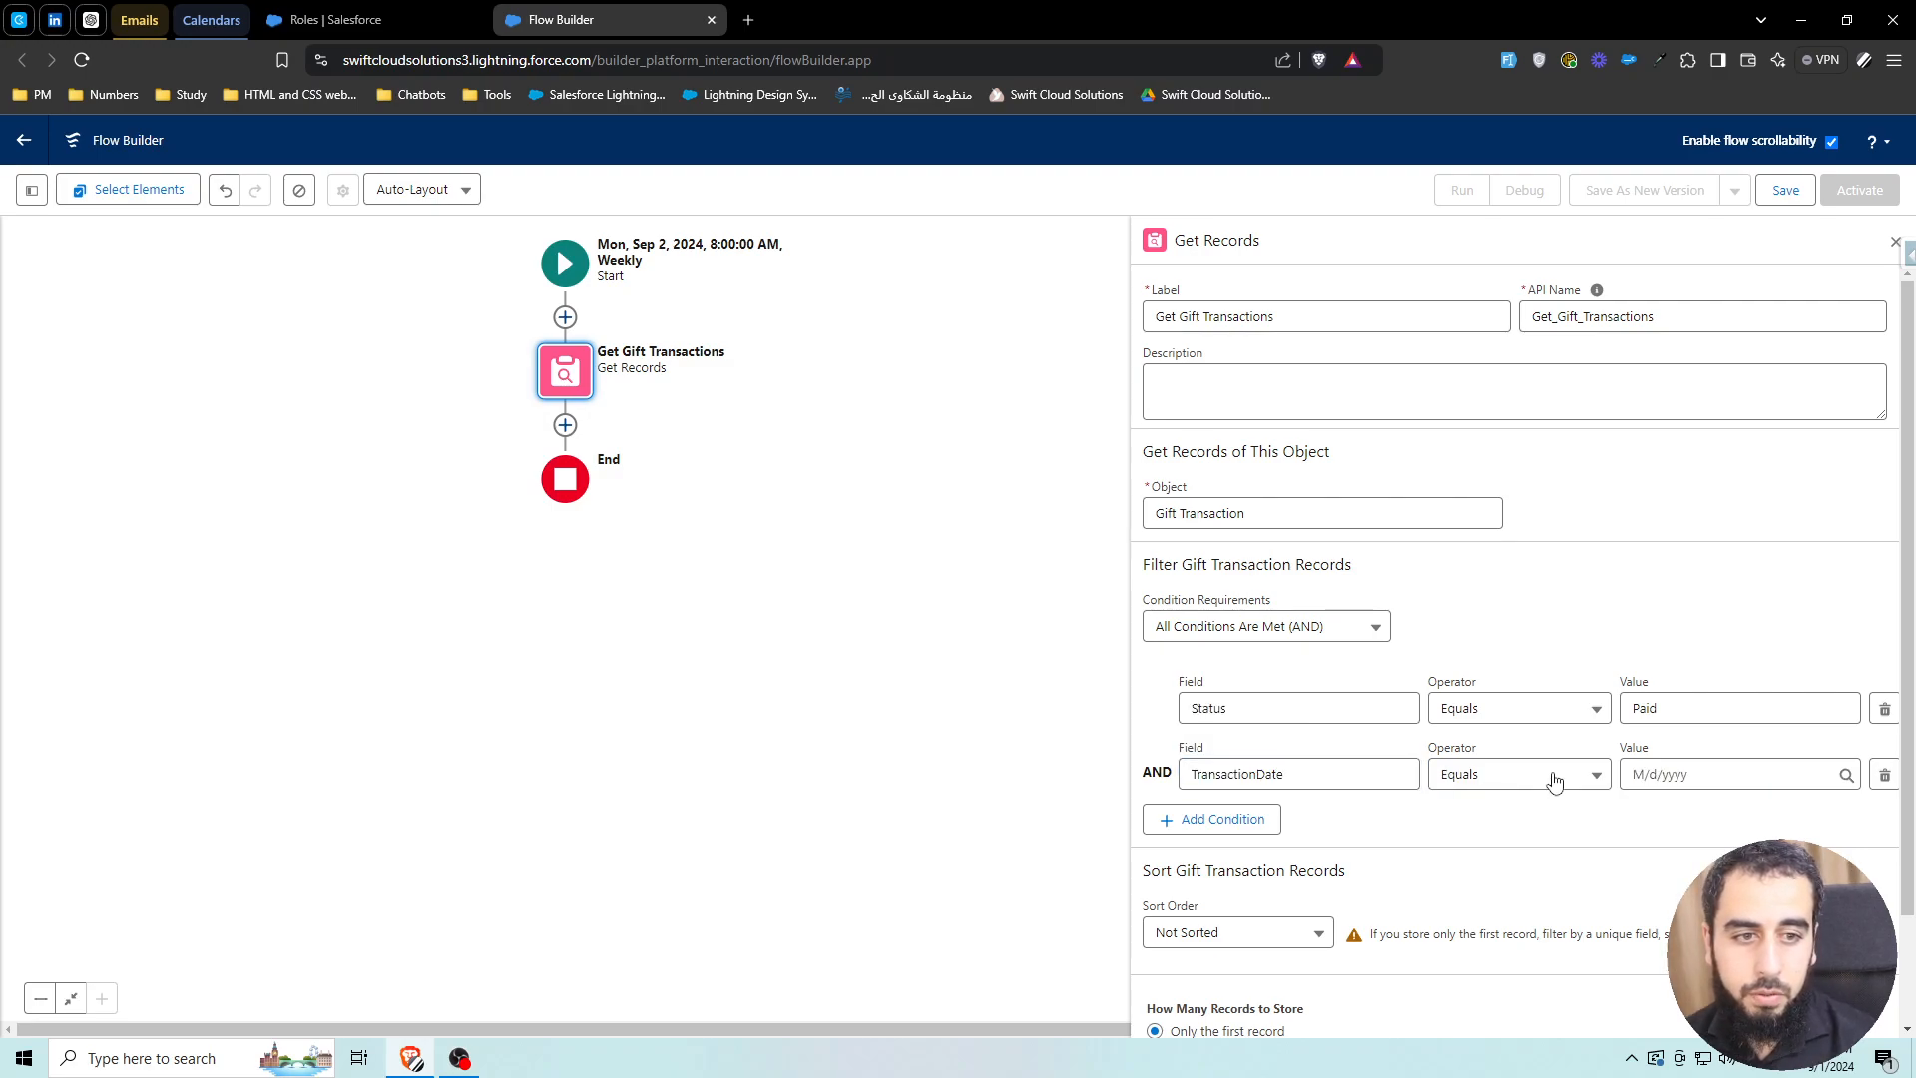
click(1512, 775)
click(1521, 556)
click(1668, 775)
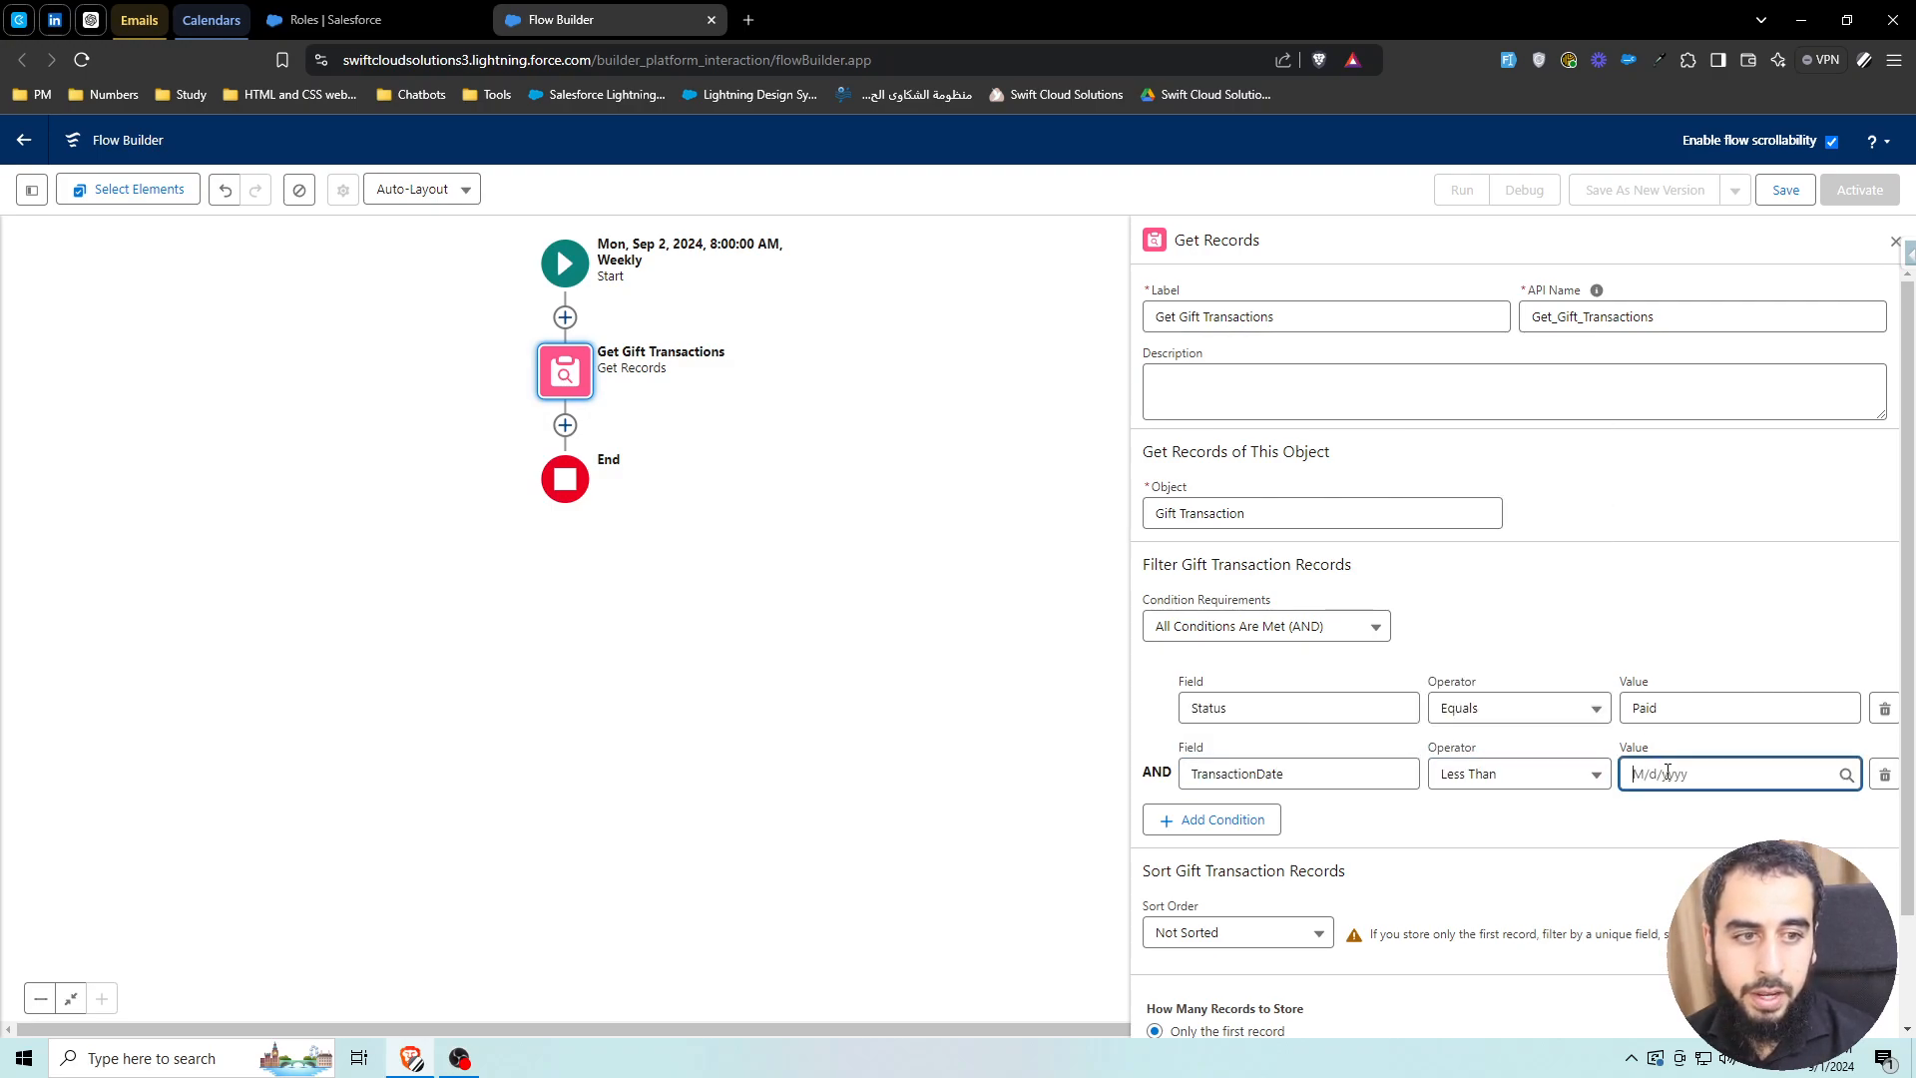
text(flow)
click(1677, 742)
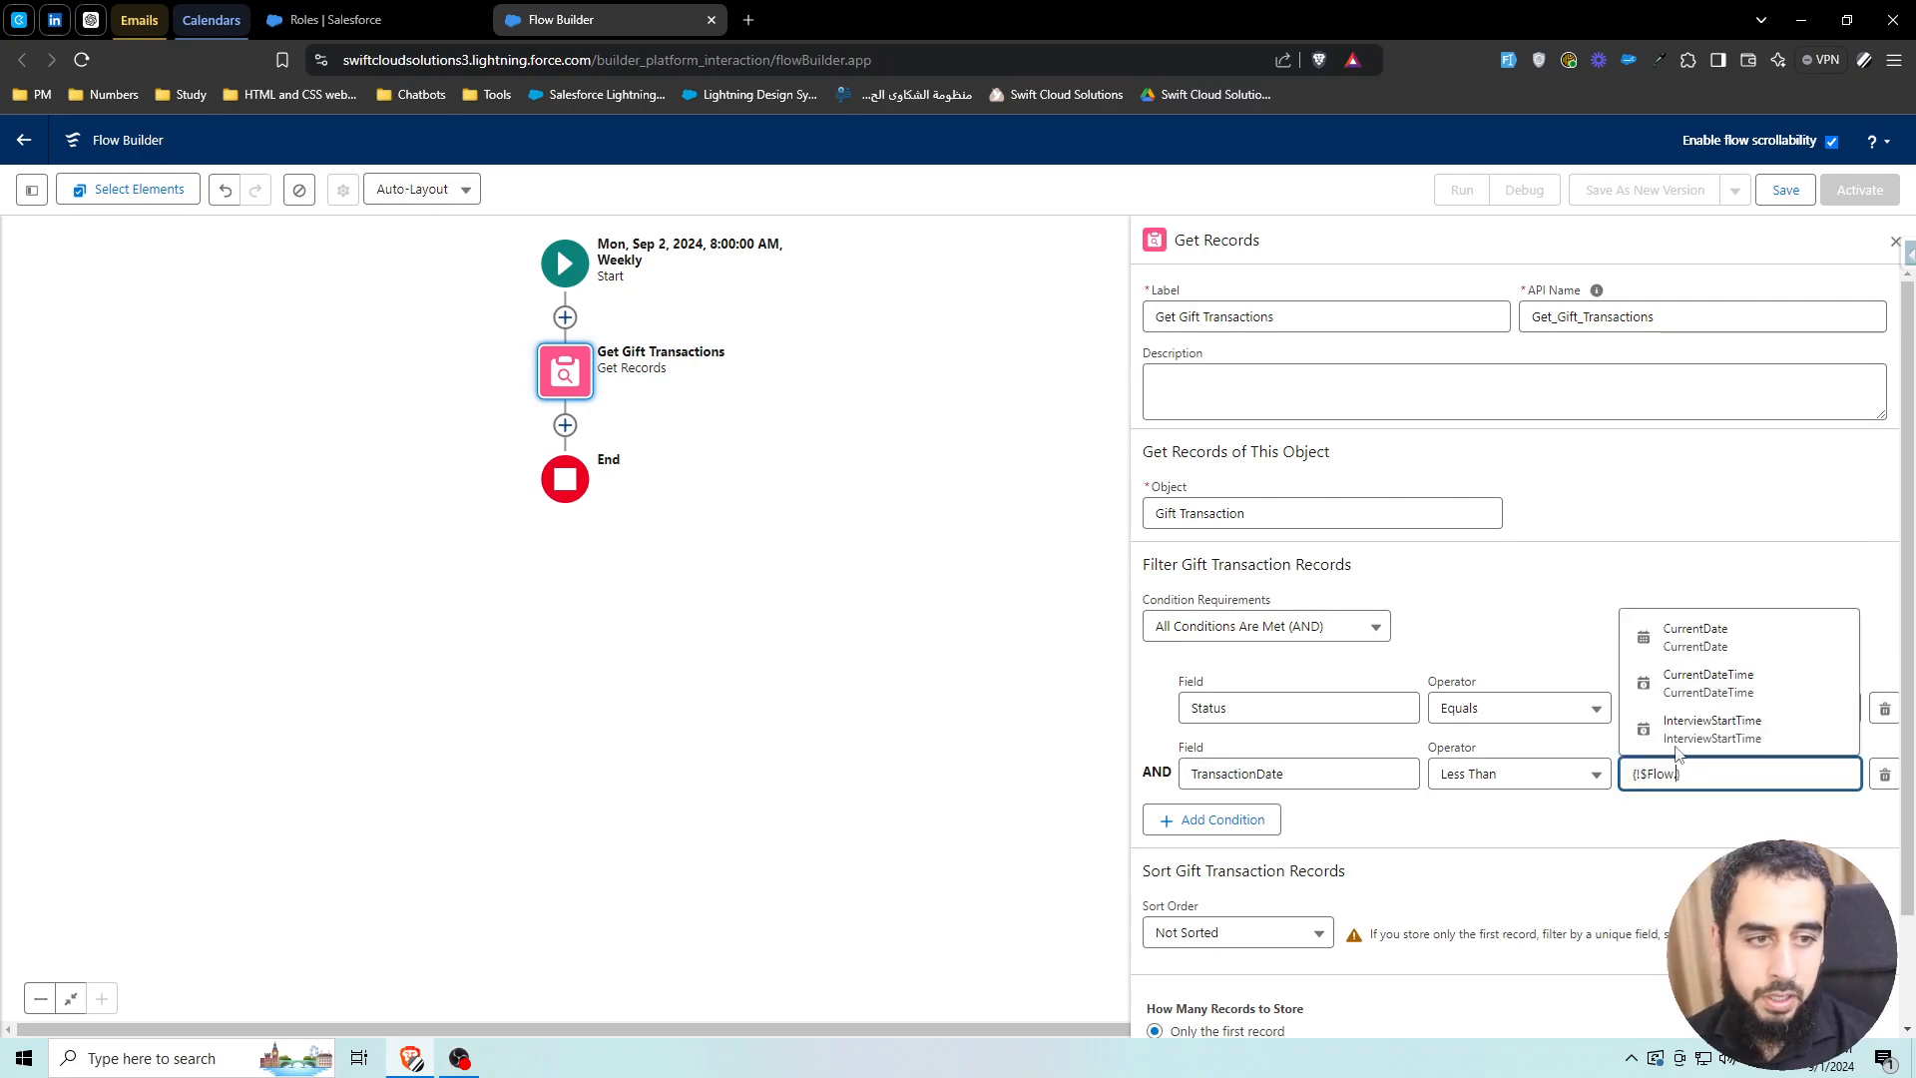
text(curre)
click(1697, 687)
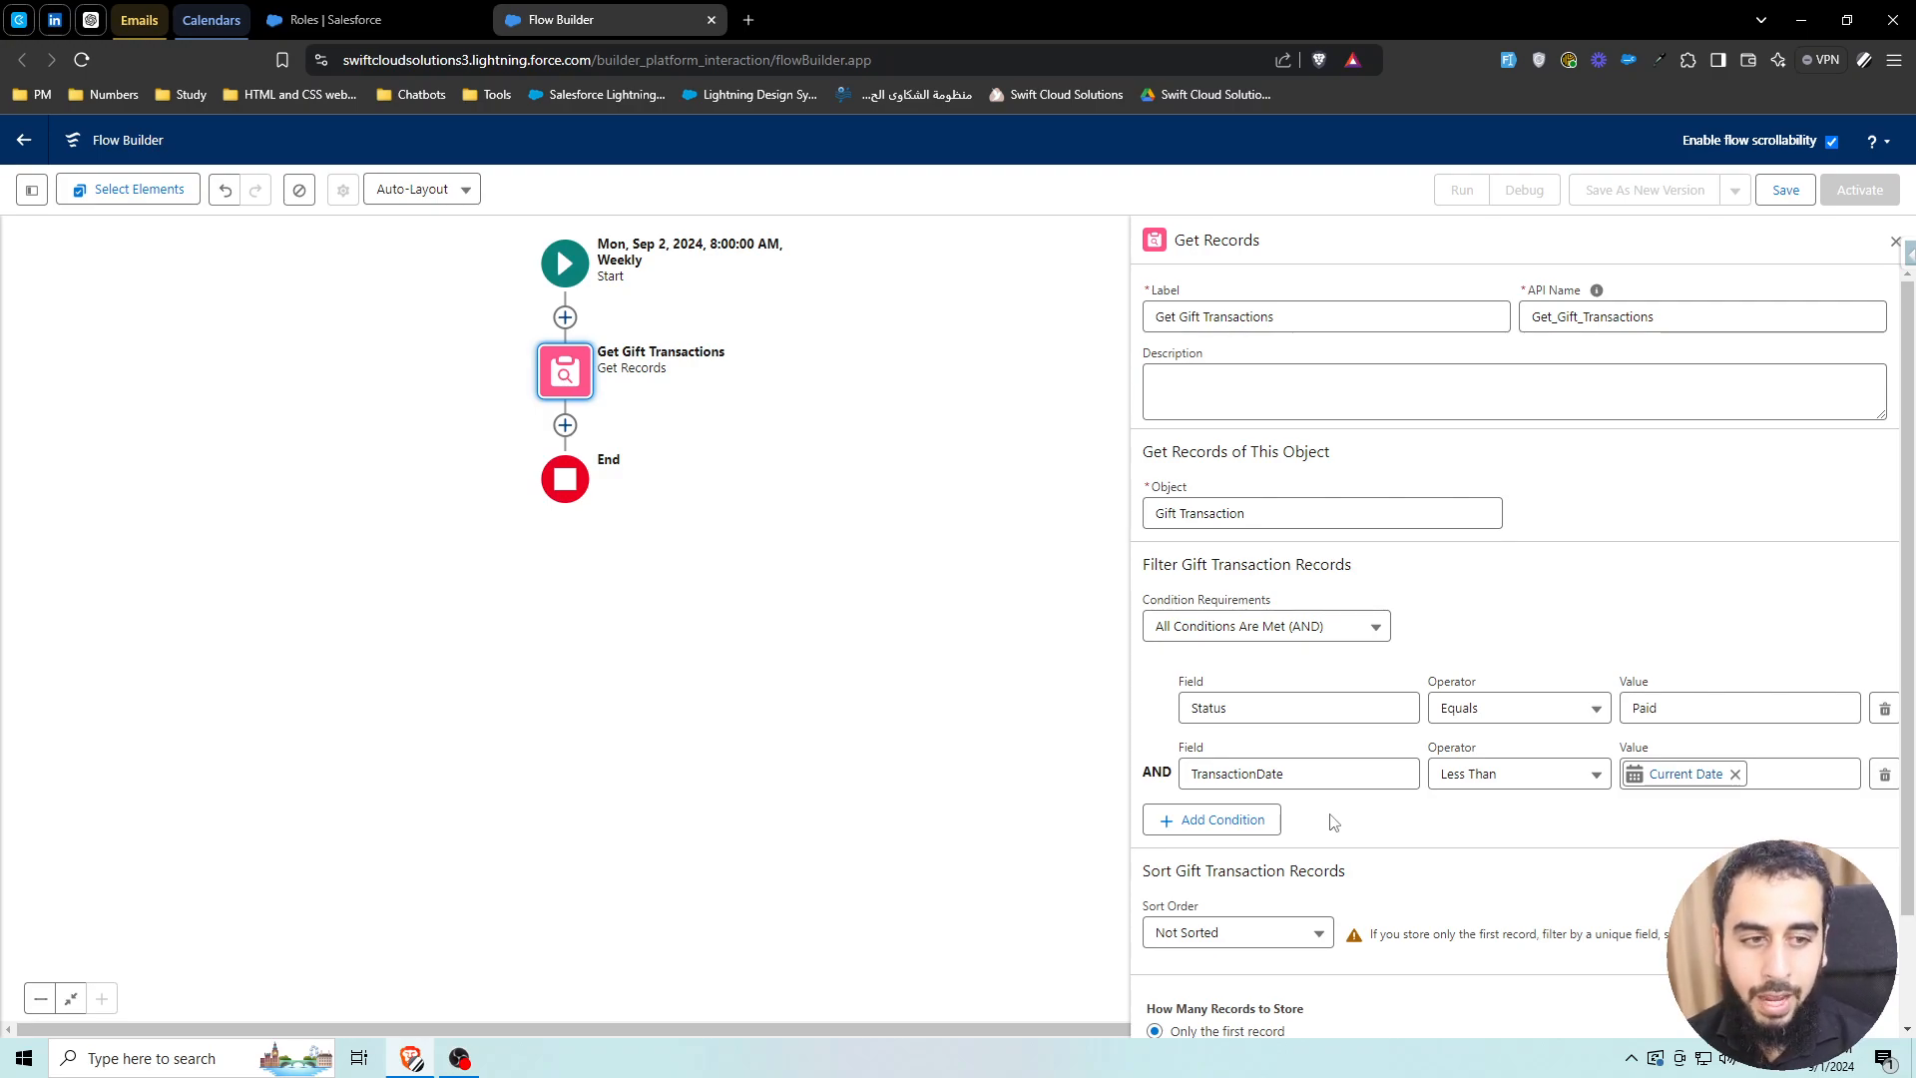
click(32, 188)
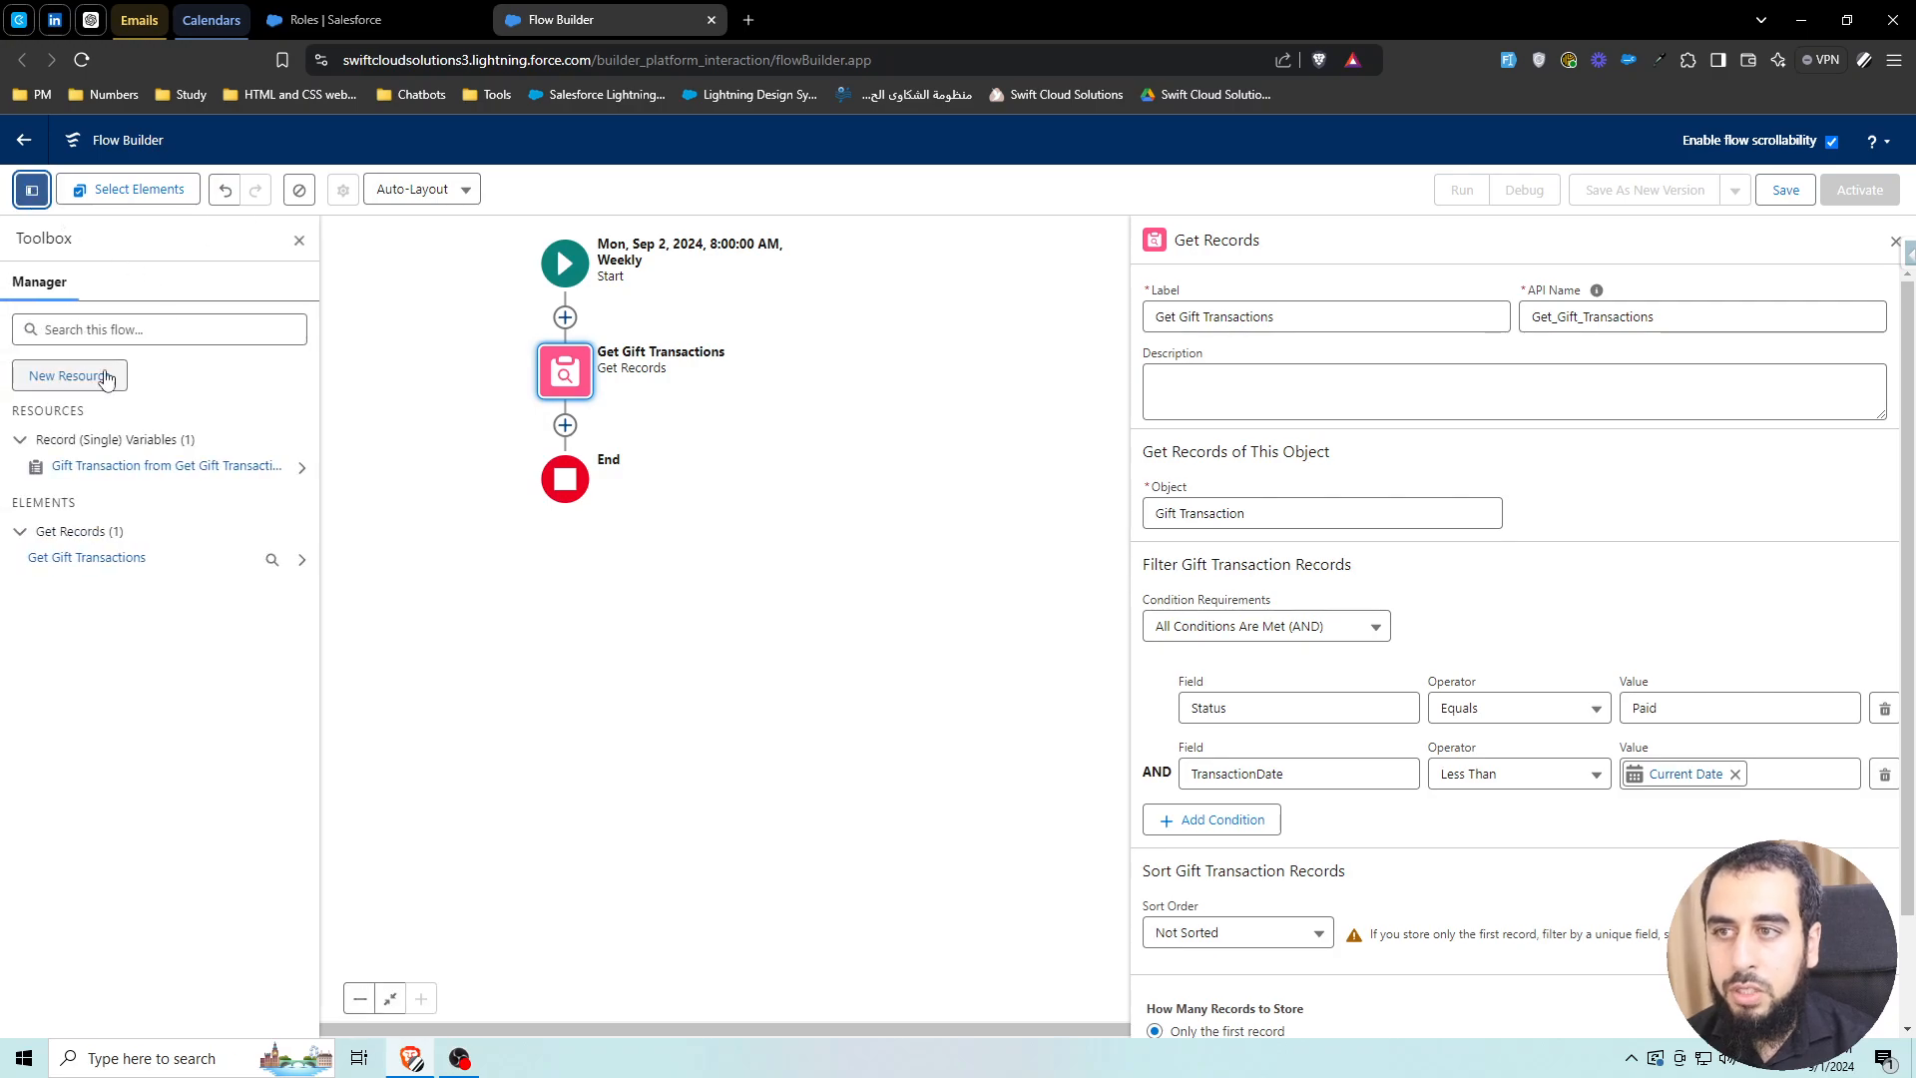
Create a new Formula resource named fx_date_OneWeekAgo with Date data type
click(106, 377)
click(667, 504)
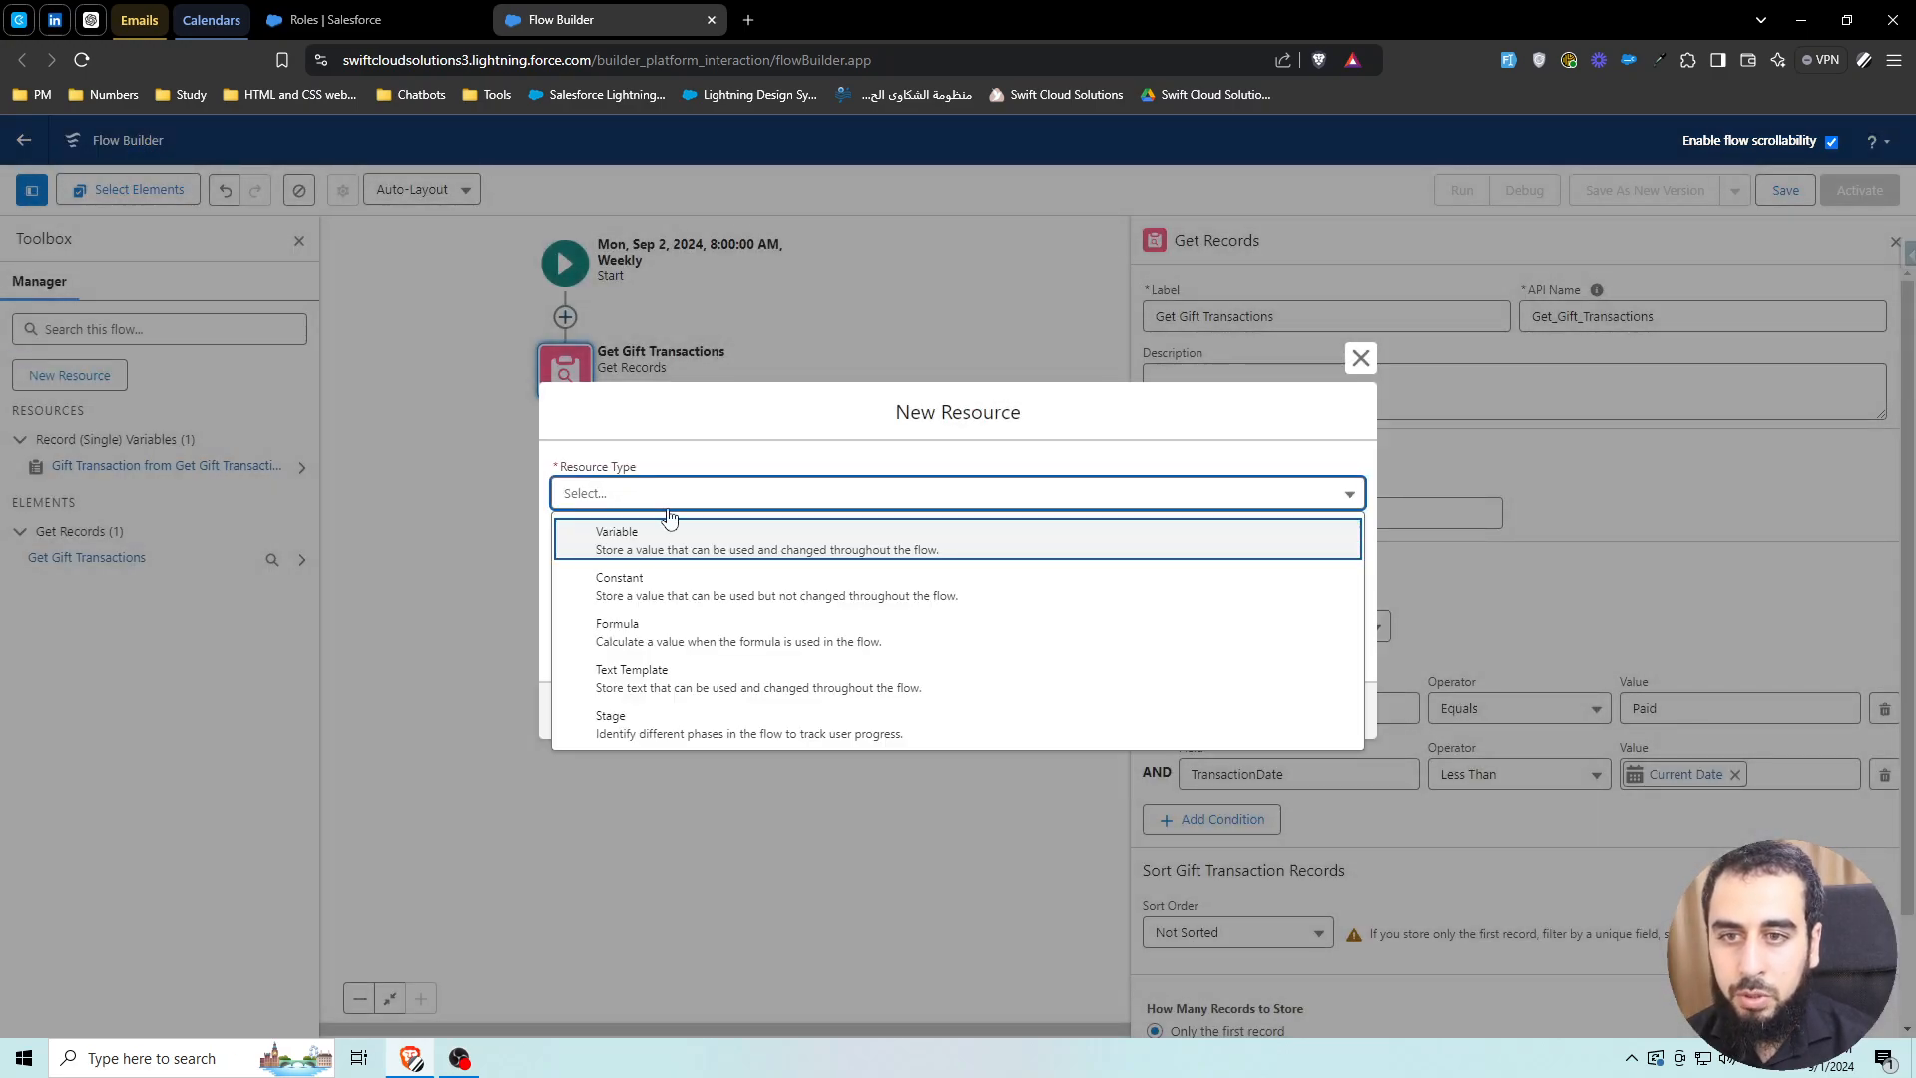
click(604, 628)
click(612, 377)
click(782, 427)
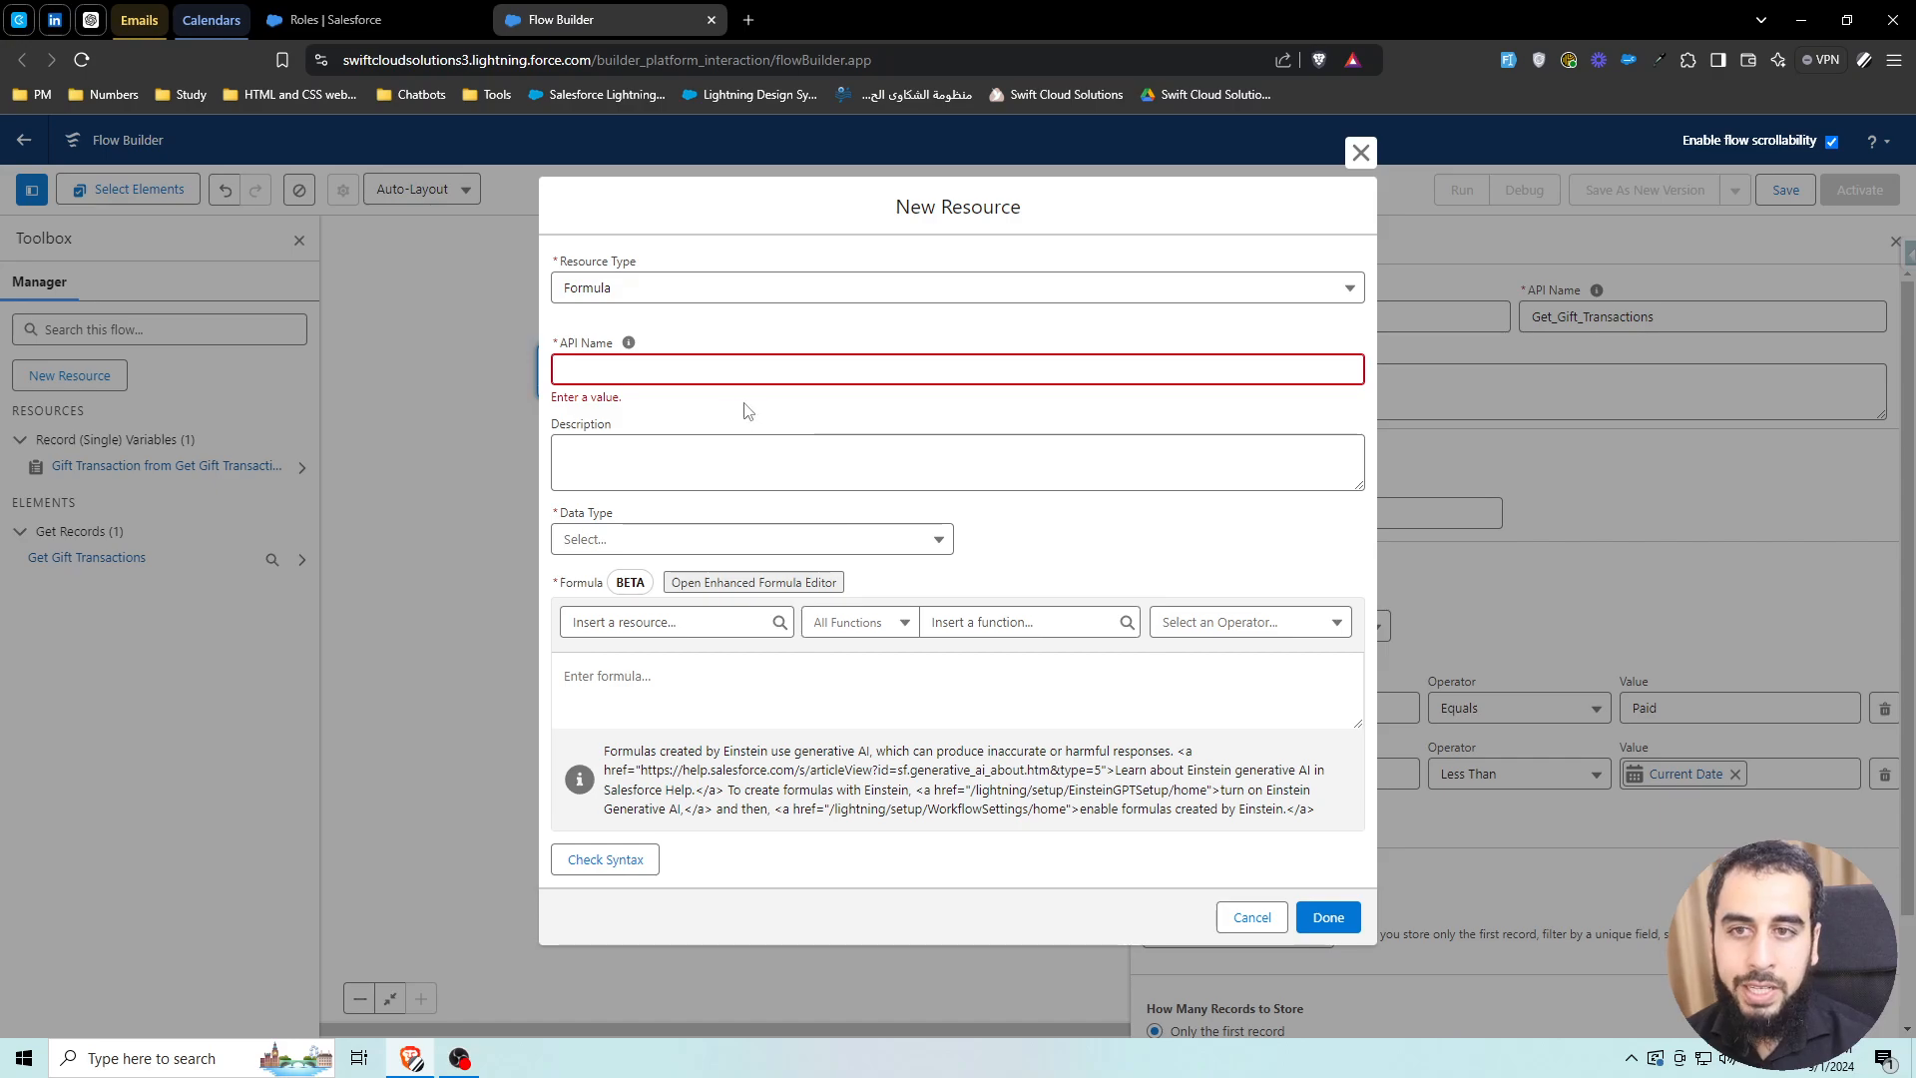
click(728, 374)
text(fx_date_)
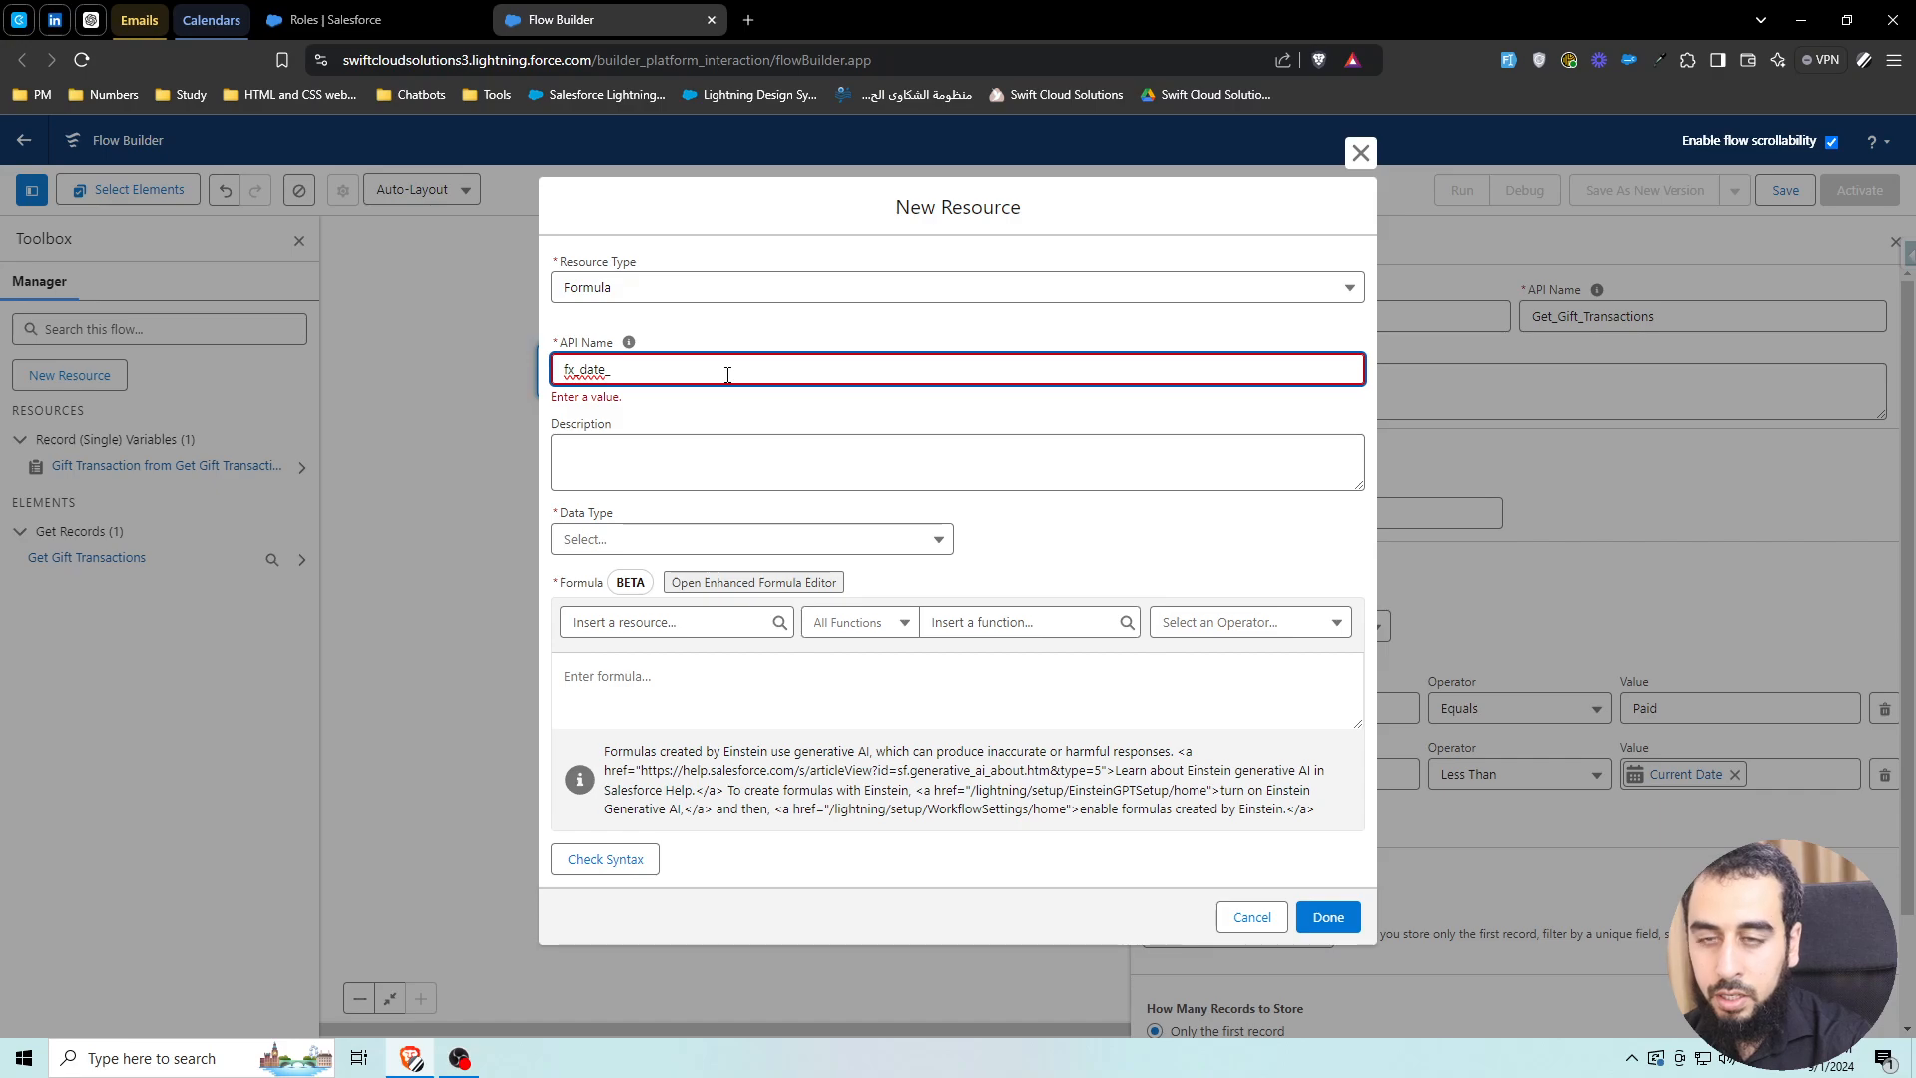
text(OneW)
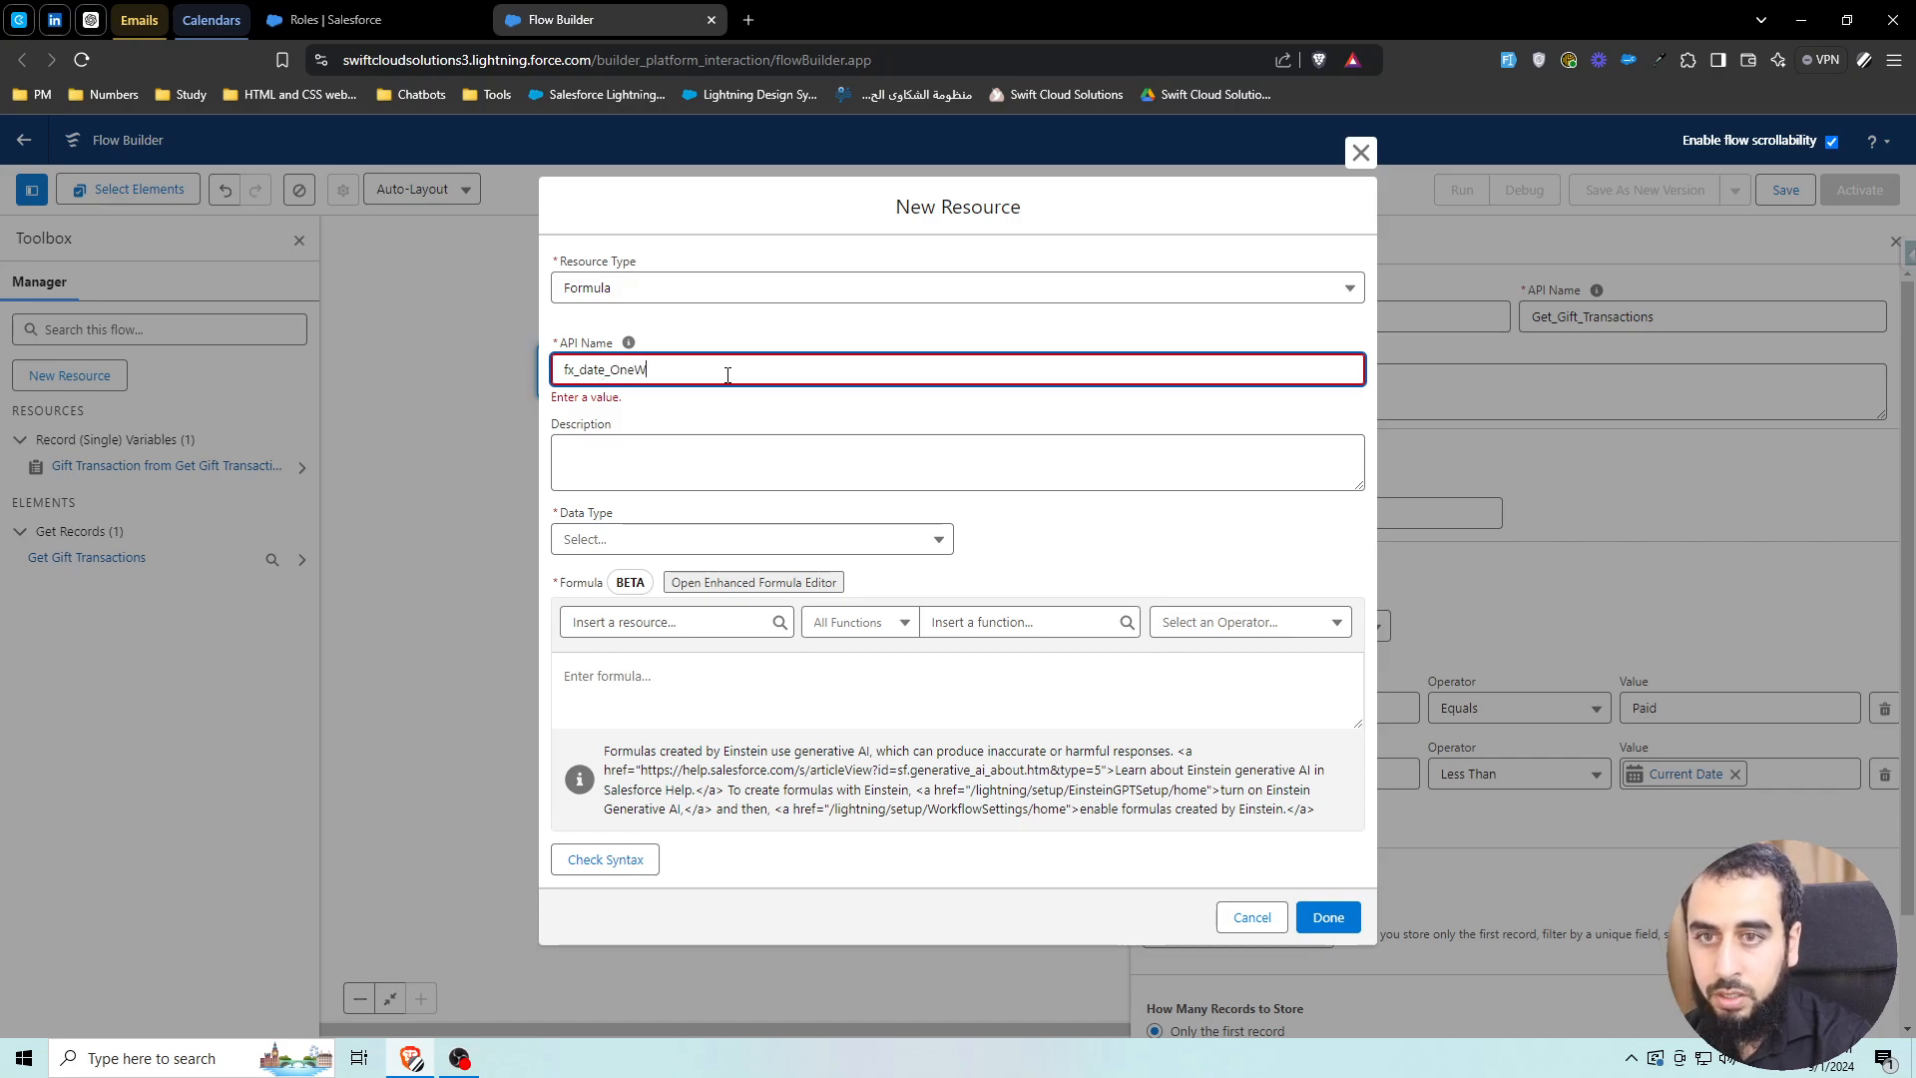
text(eekAgo)
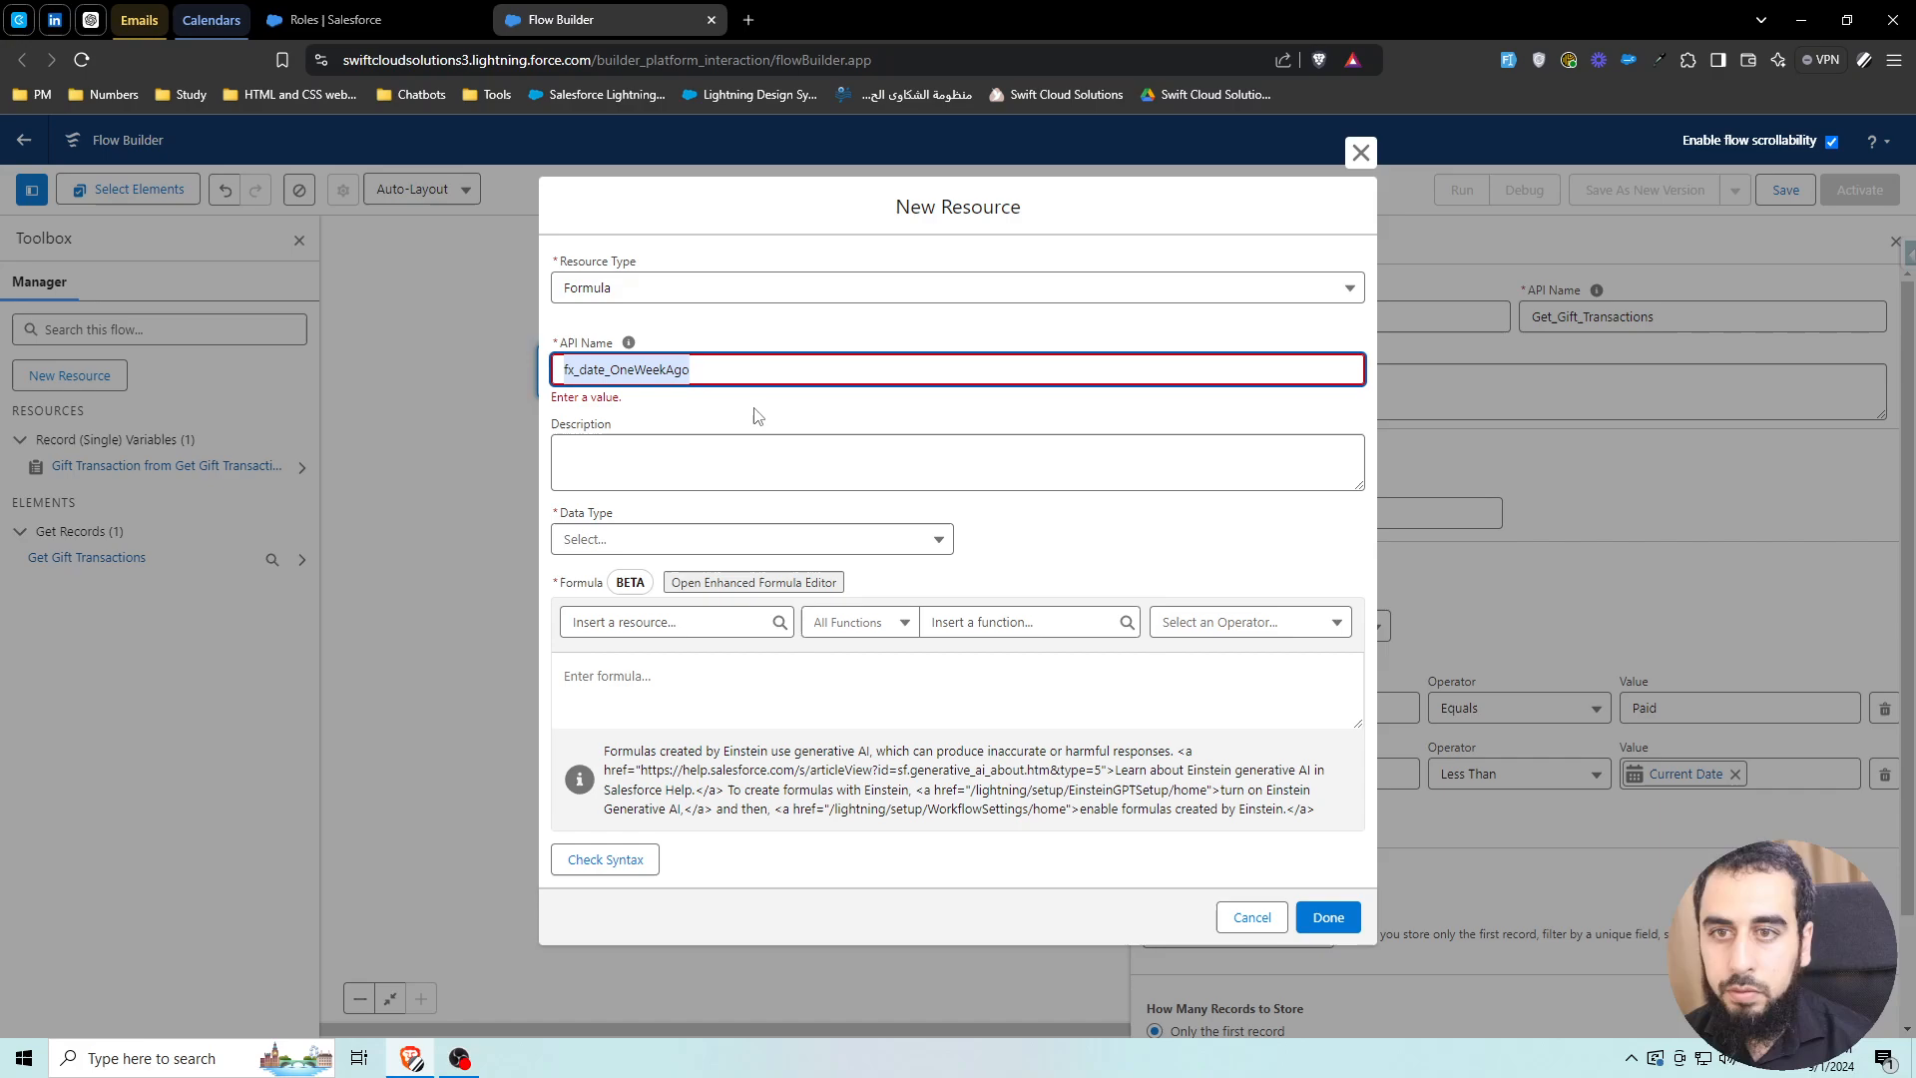
click(669, 532)
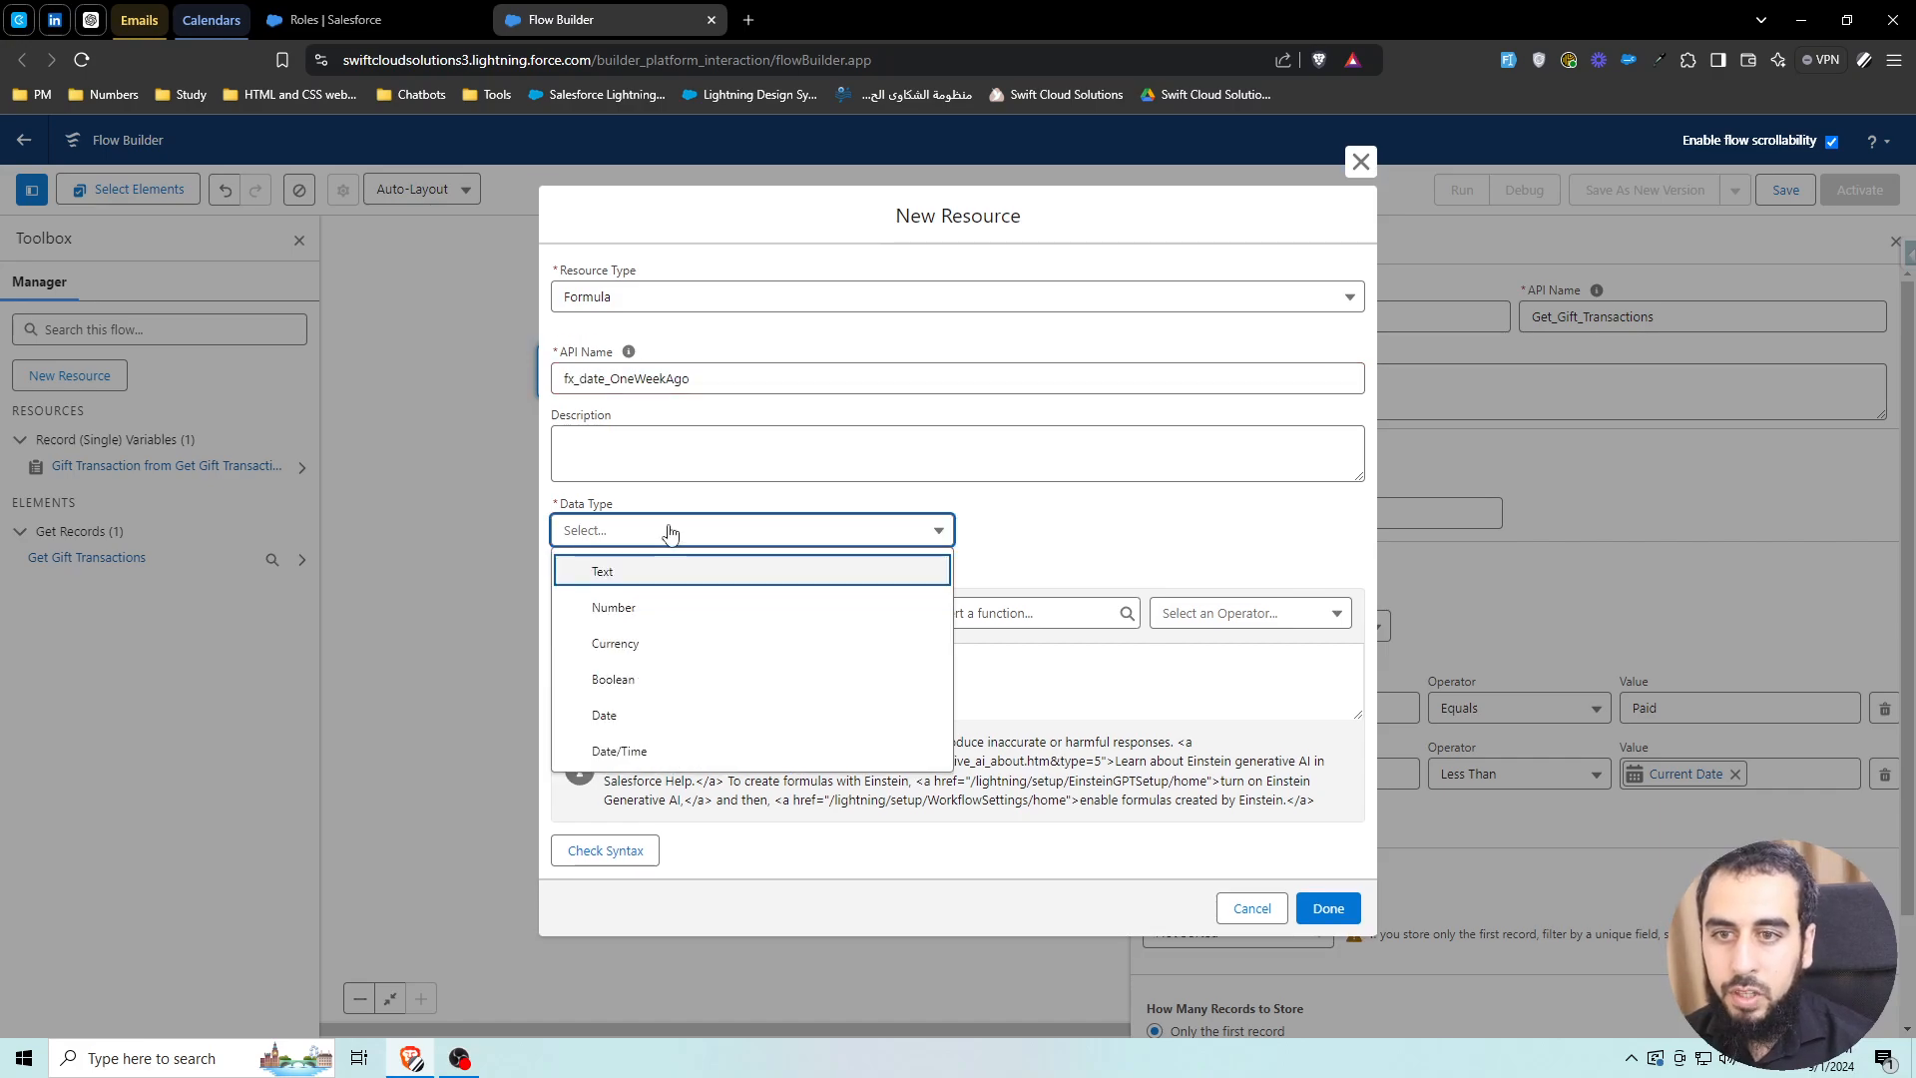
click(614, 716)
Enter the formula TODAY() - 7, verify its syntax, and save the resource
click(979, 616)
text(today)
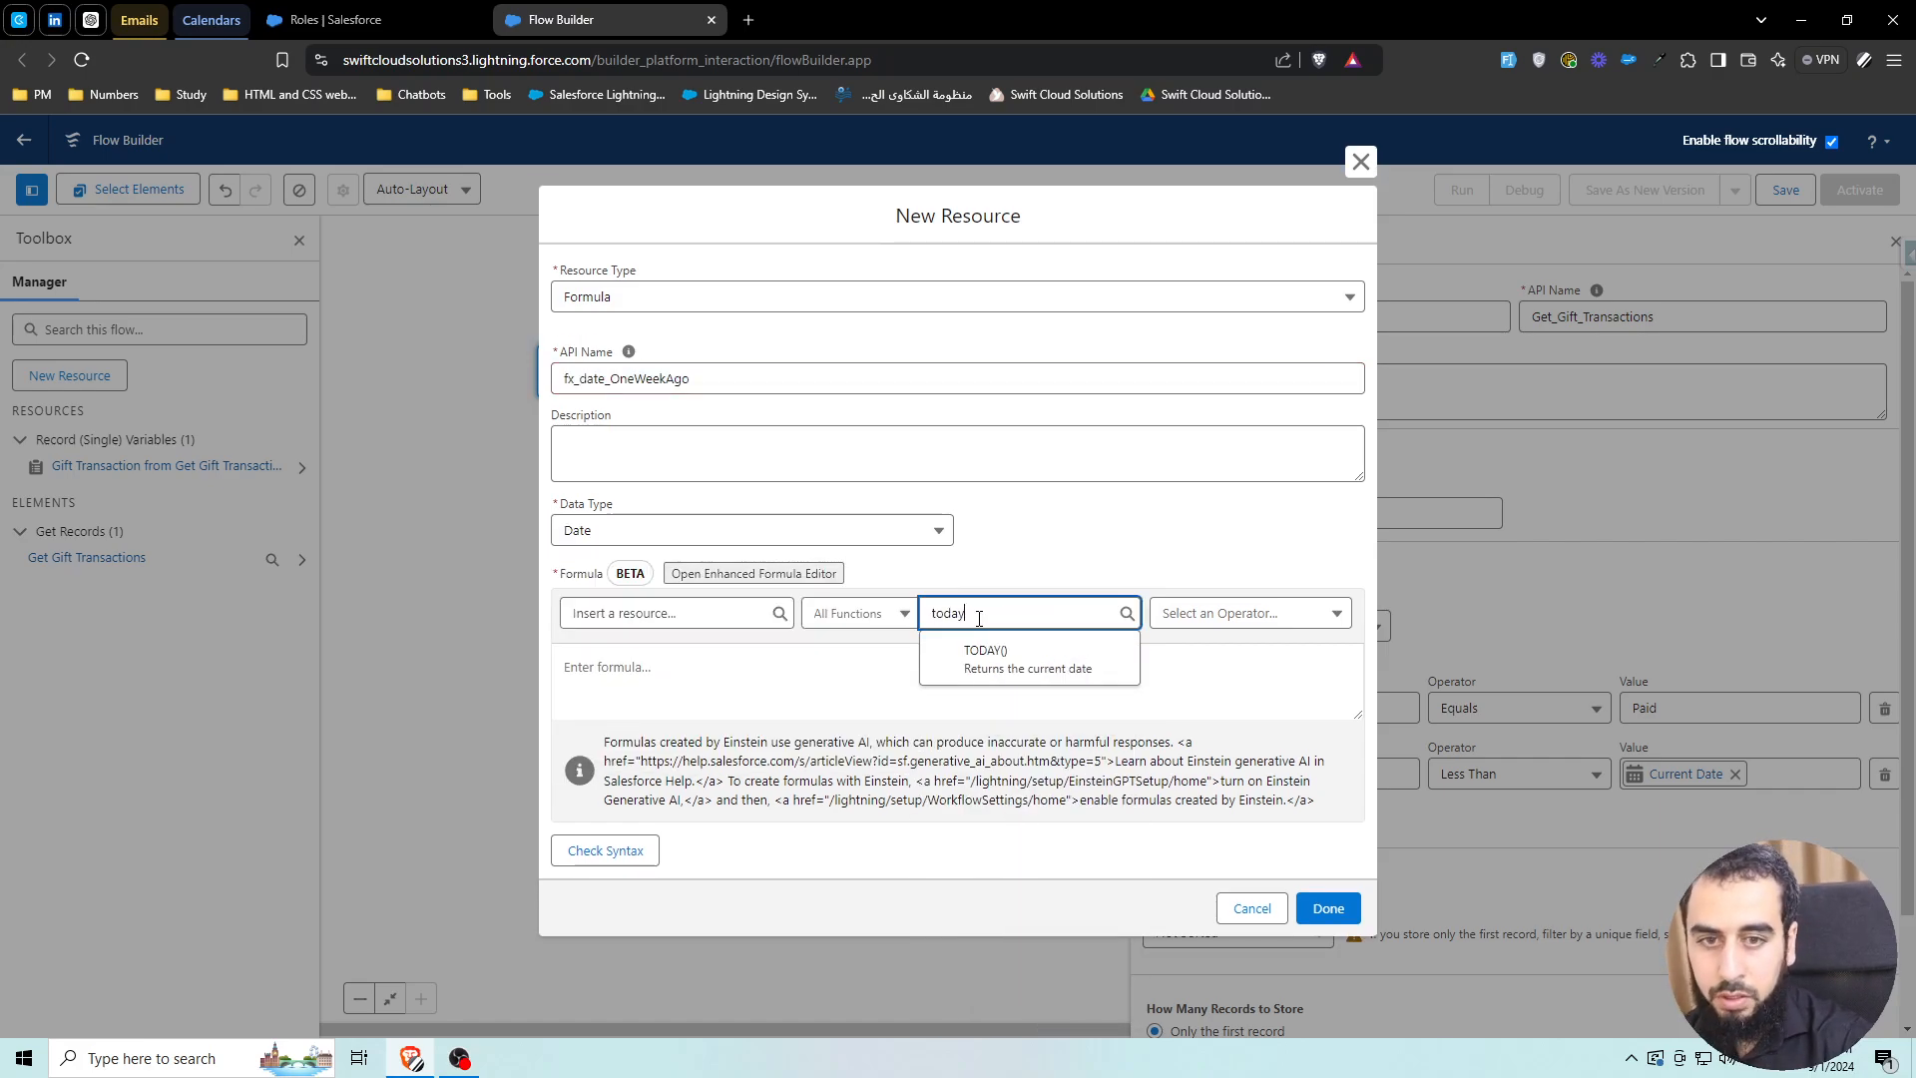
click(983, 650)
click(735, 657)
text(- 7)
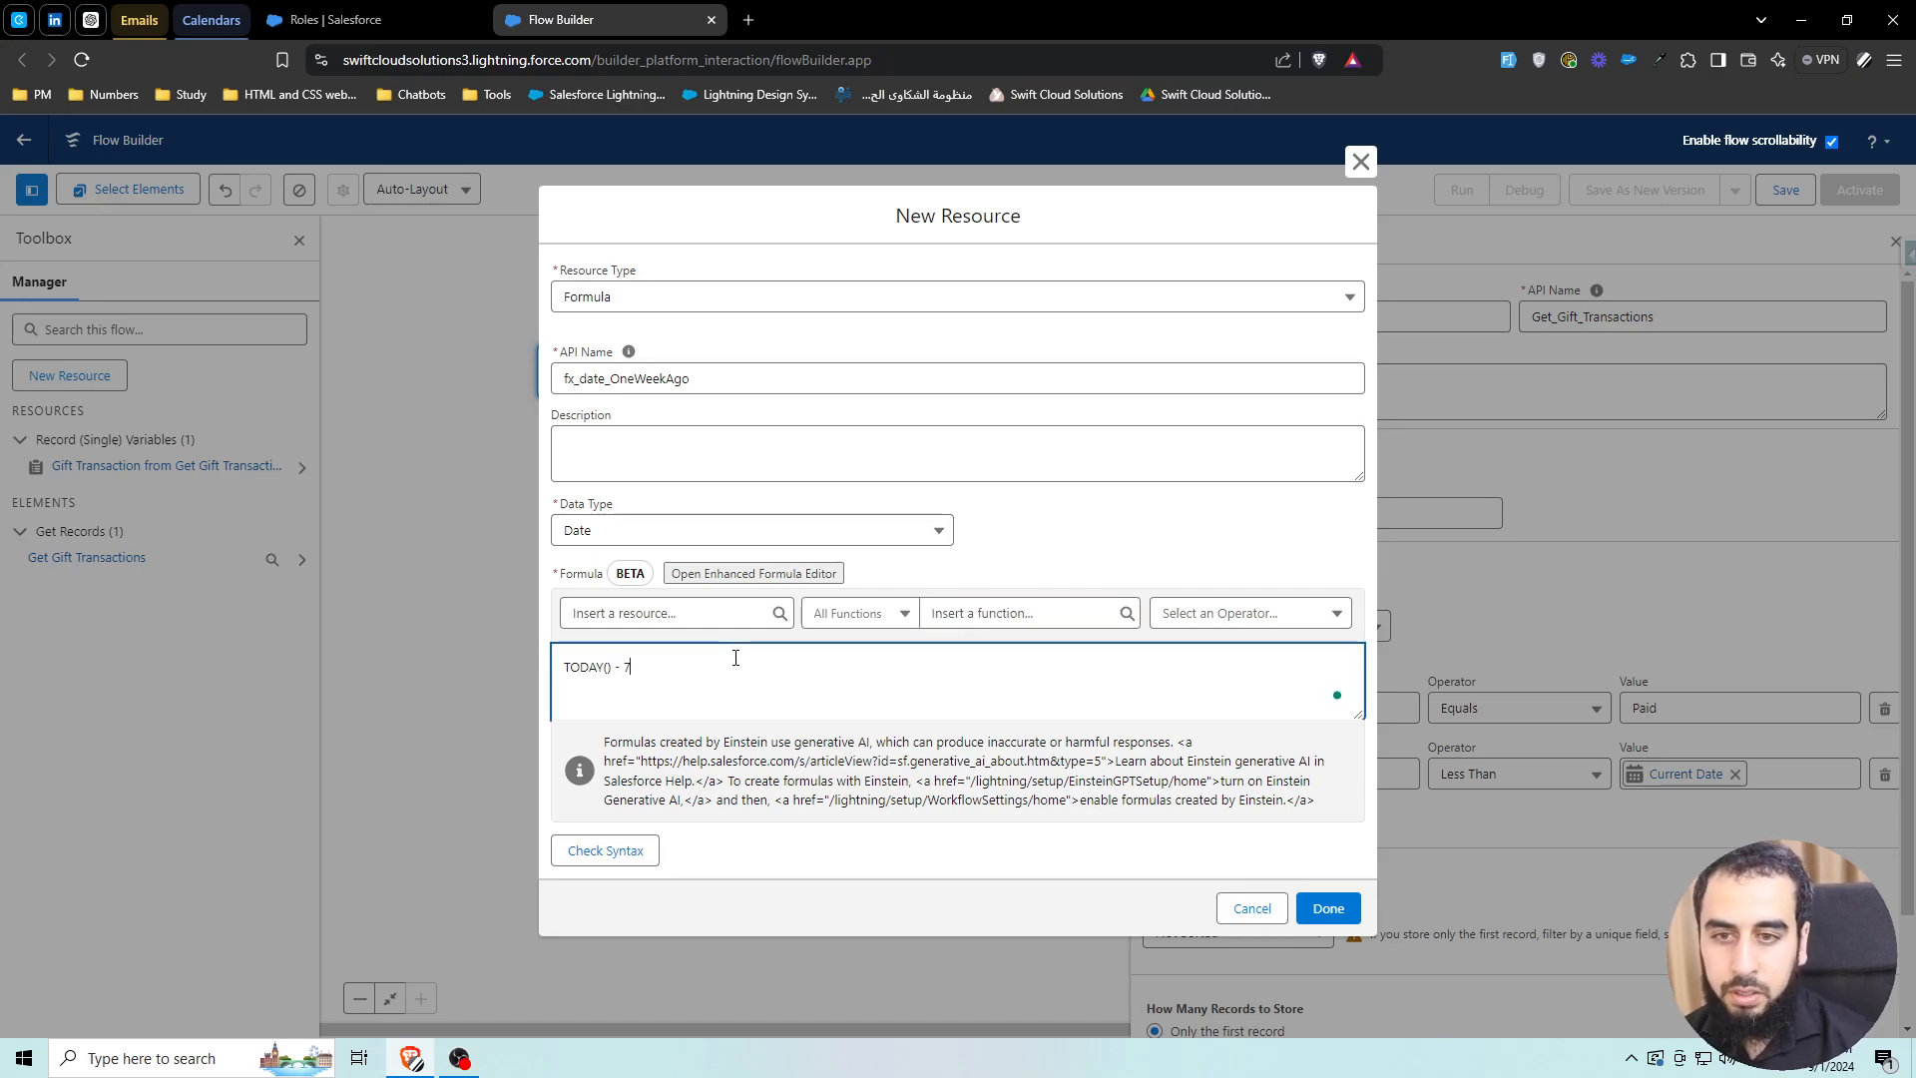
click(1172, 509)
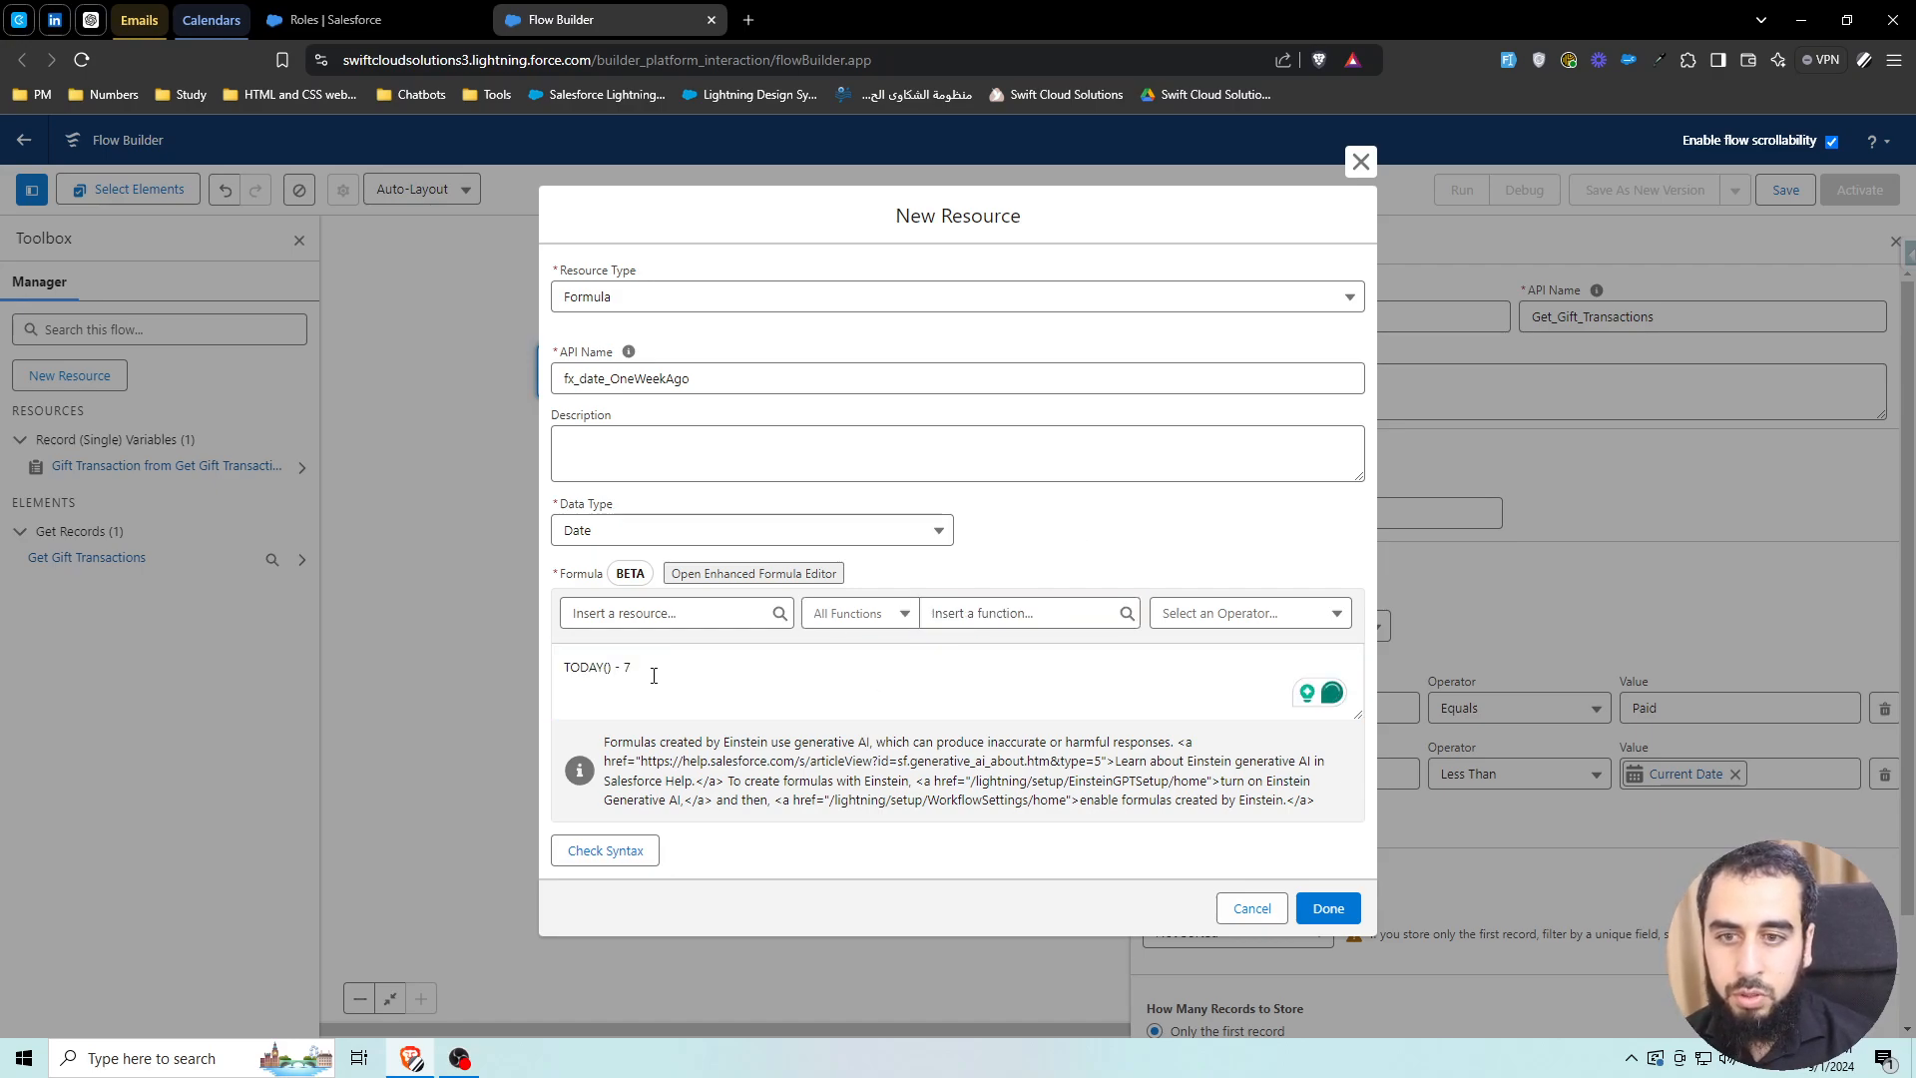
drag(636, 666, 560, 666)
click(1058, 542)
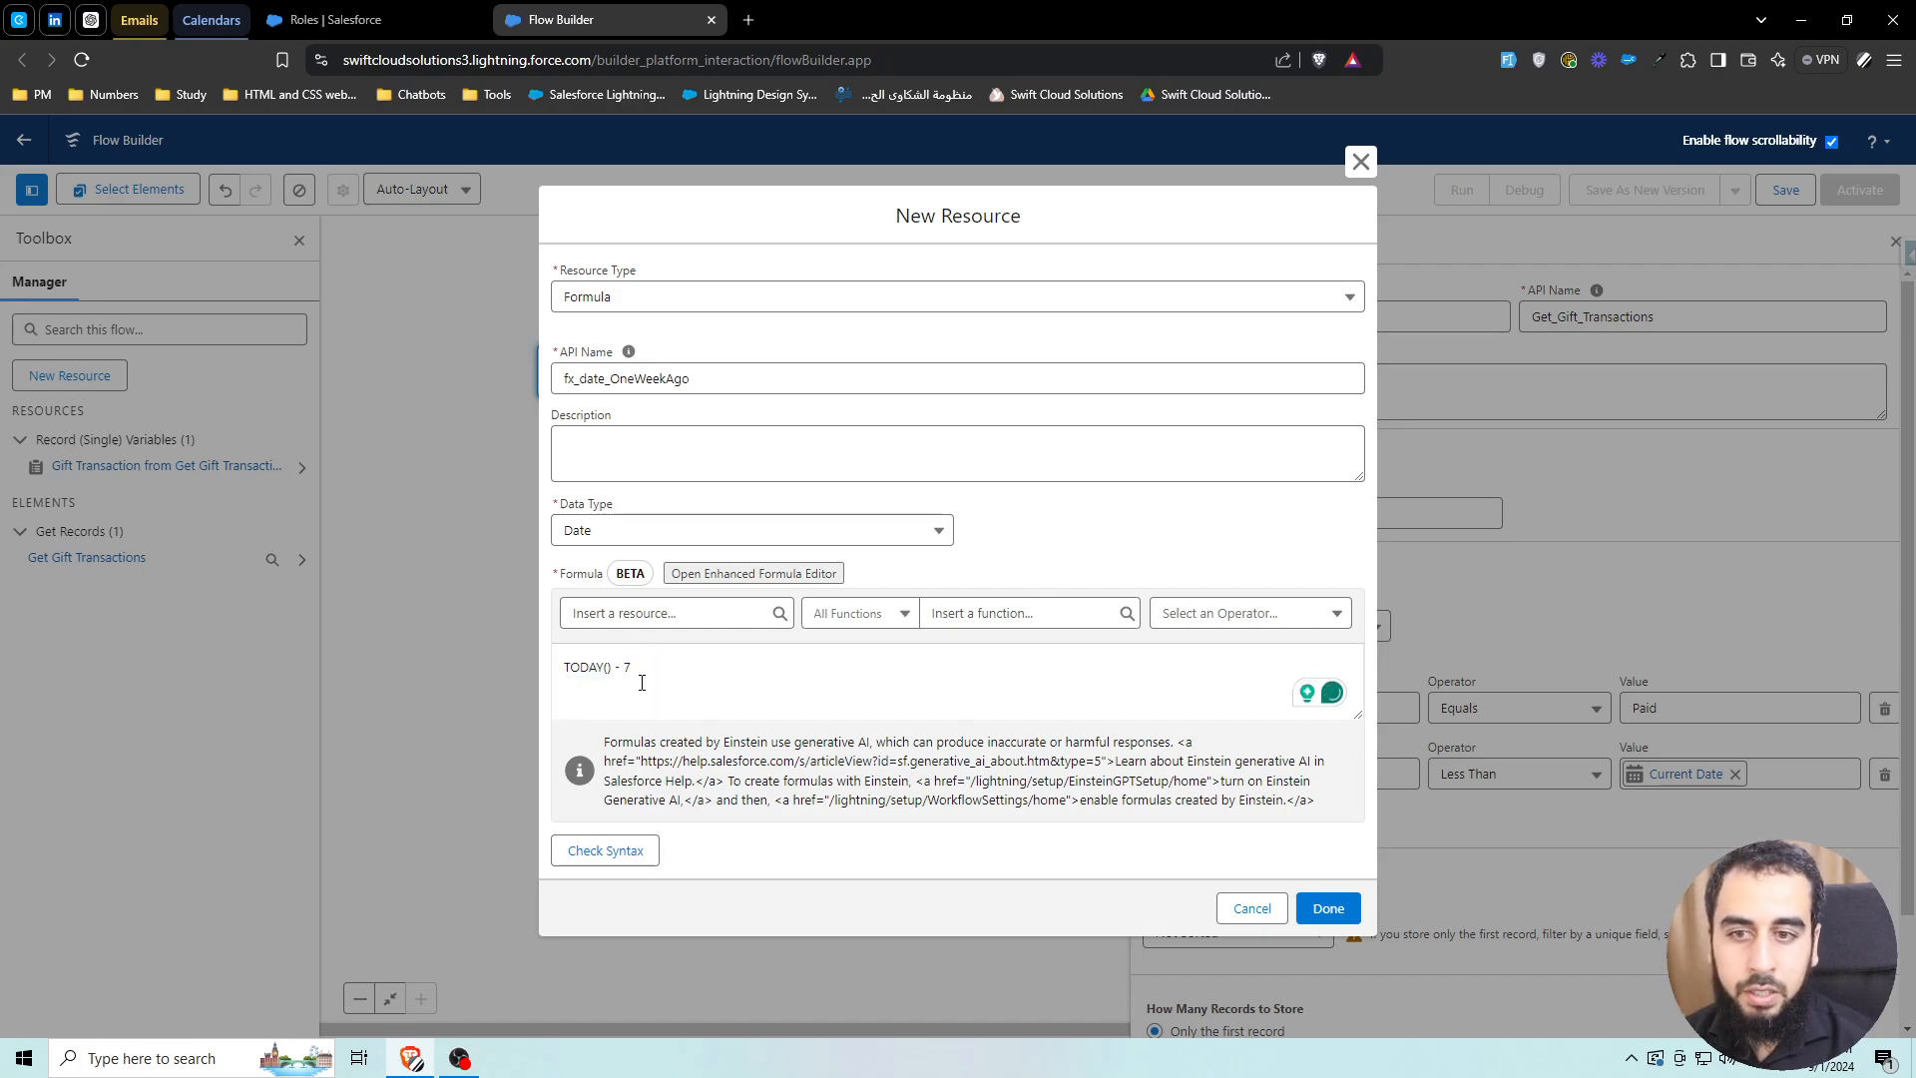
click(626, 861)
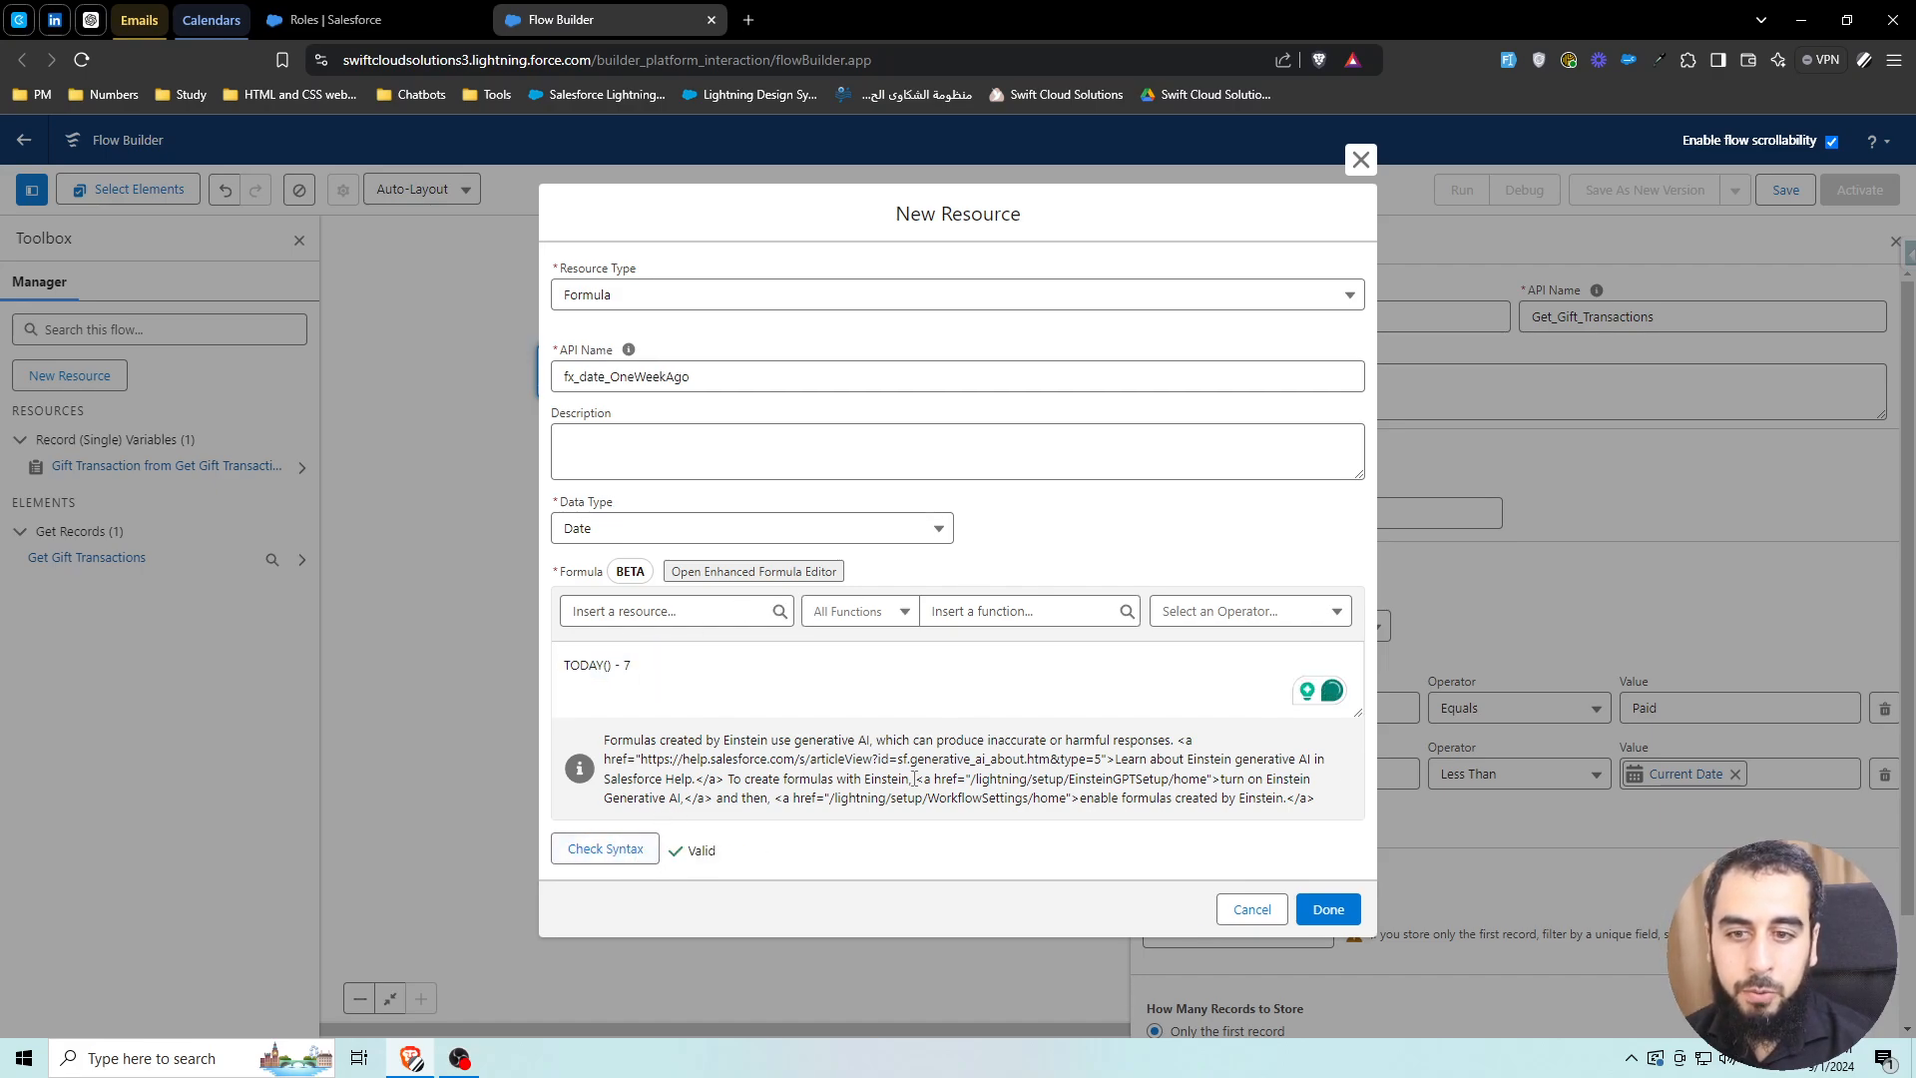
click(1325, 909)
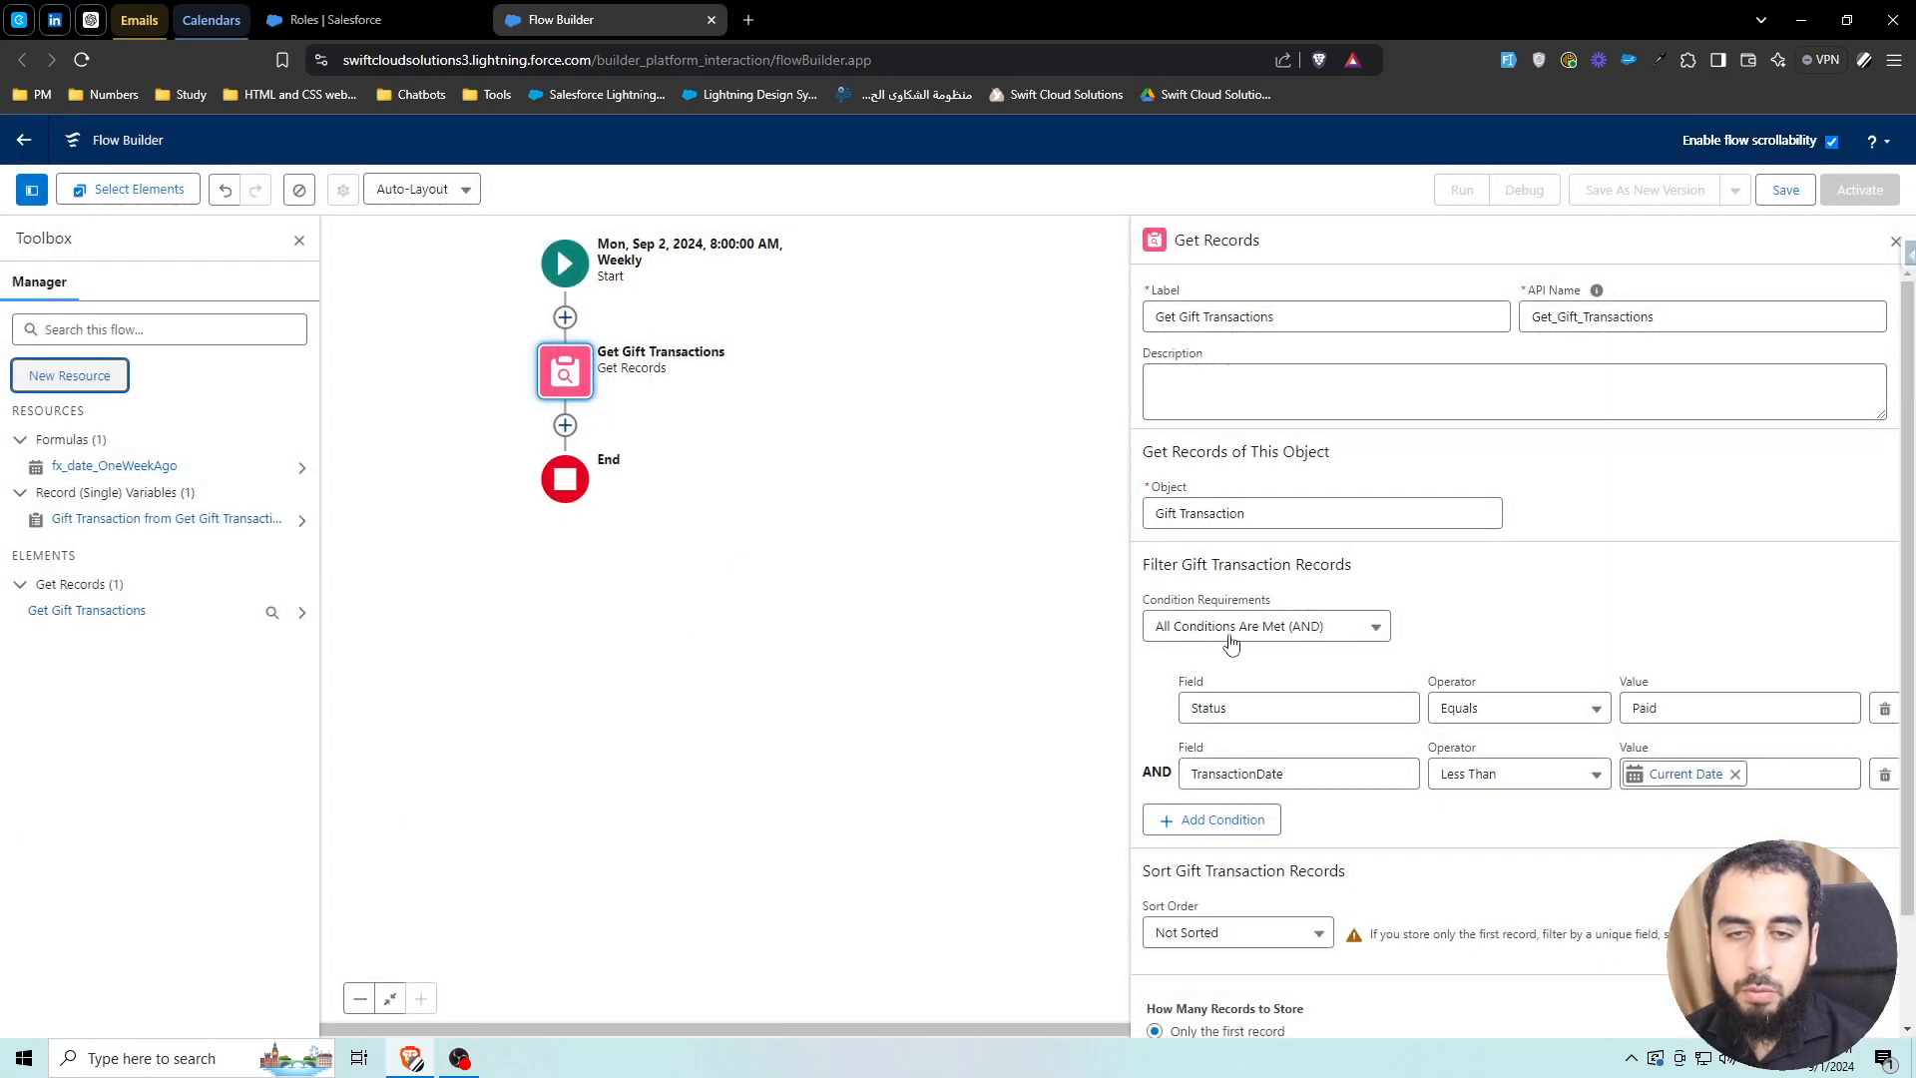
Add a third filter: TransactionDate Greater Than or Equal fx_date_OneWeekAgo
click(1261, 820)
click(1263, 838)
text(tra)
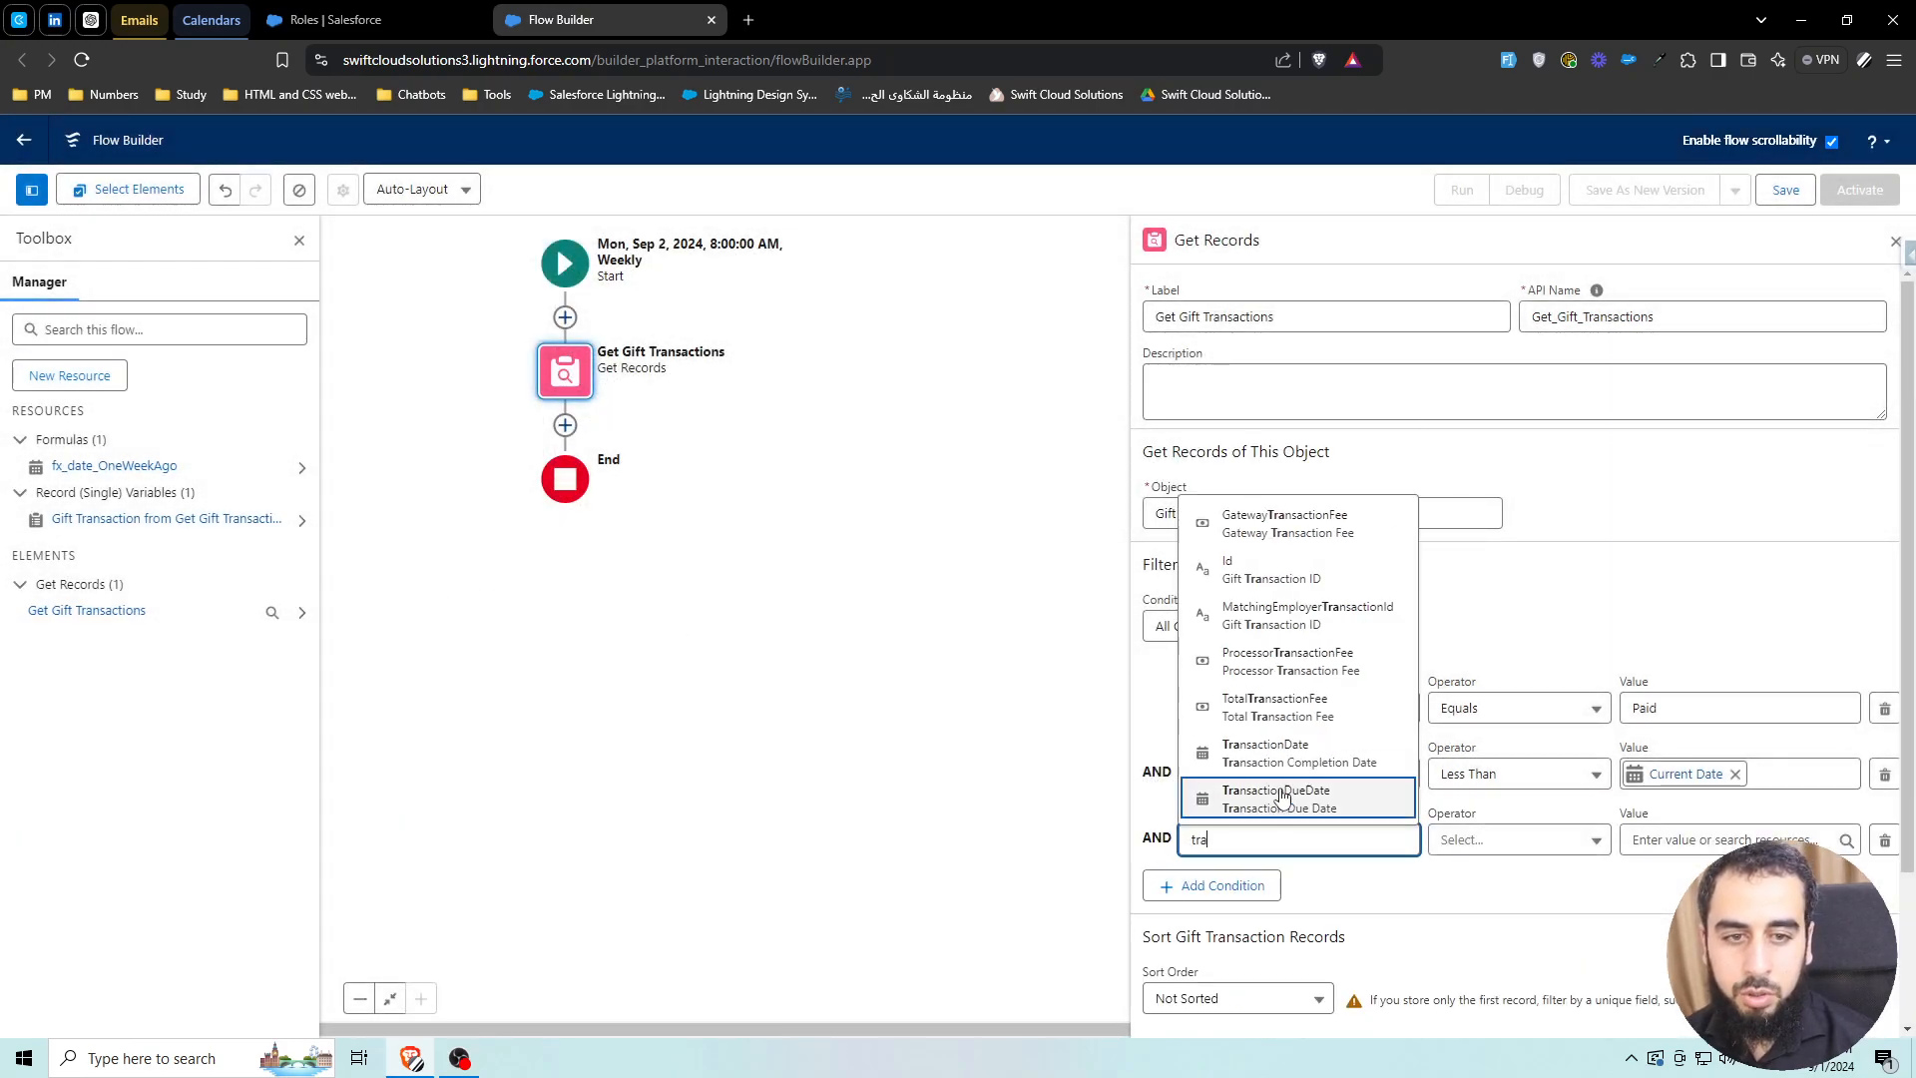
key(ctrl+a)
text(comp)
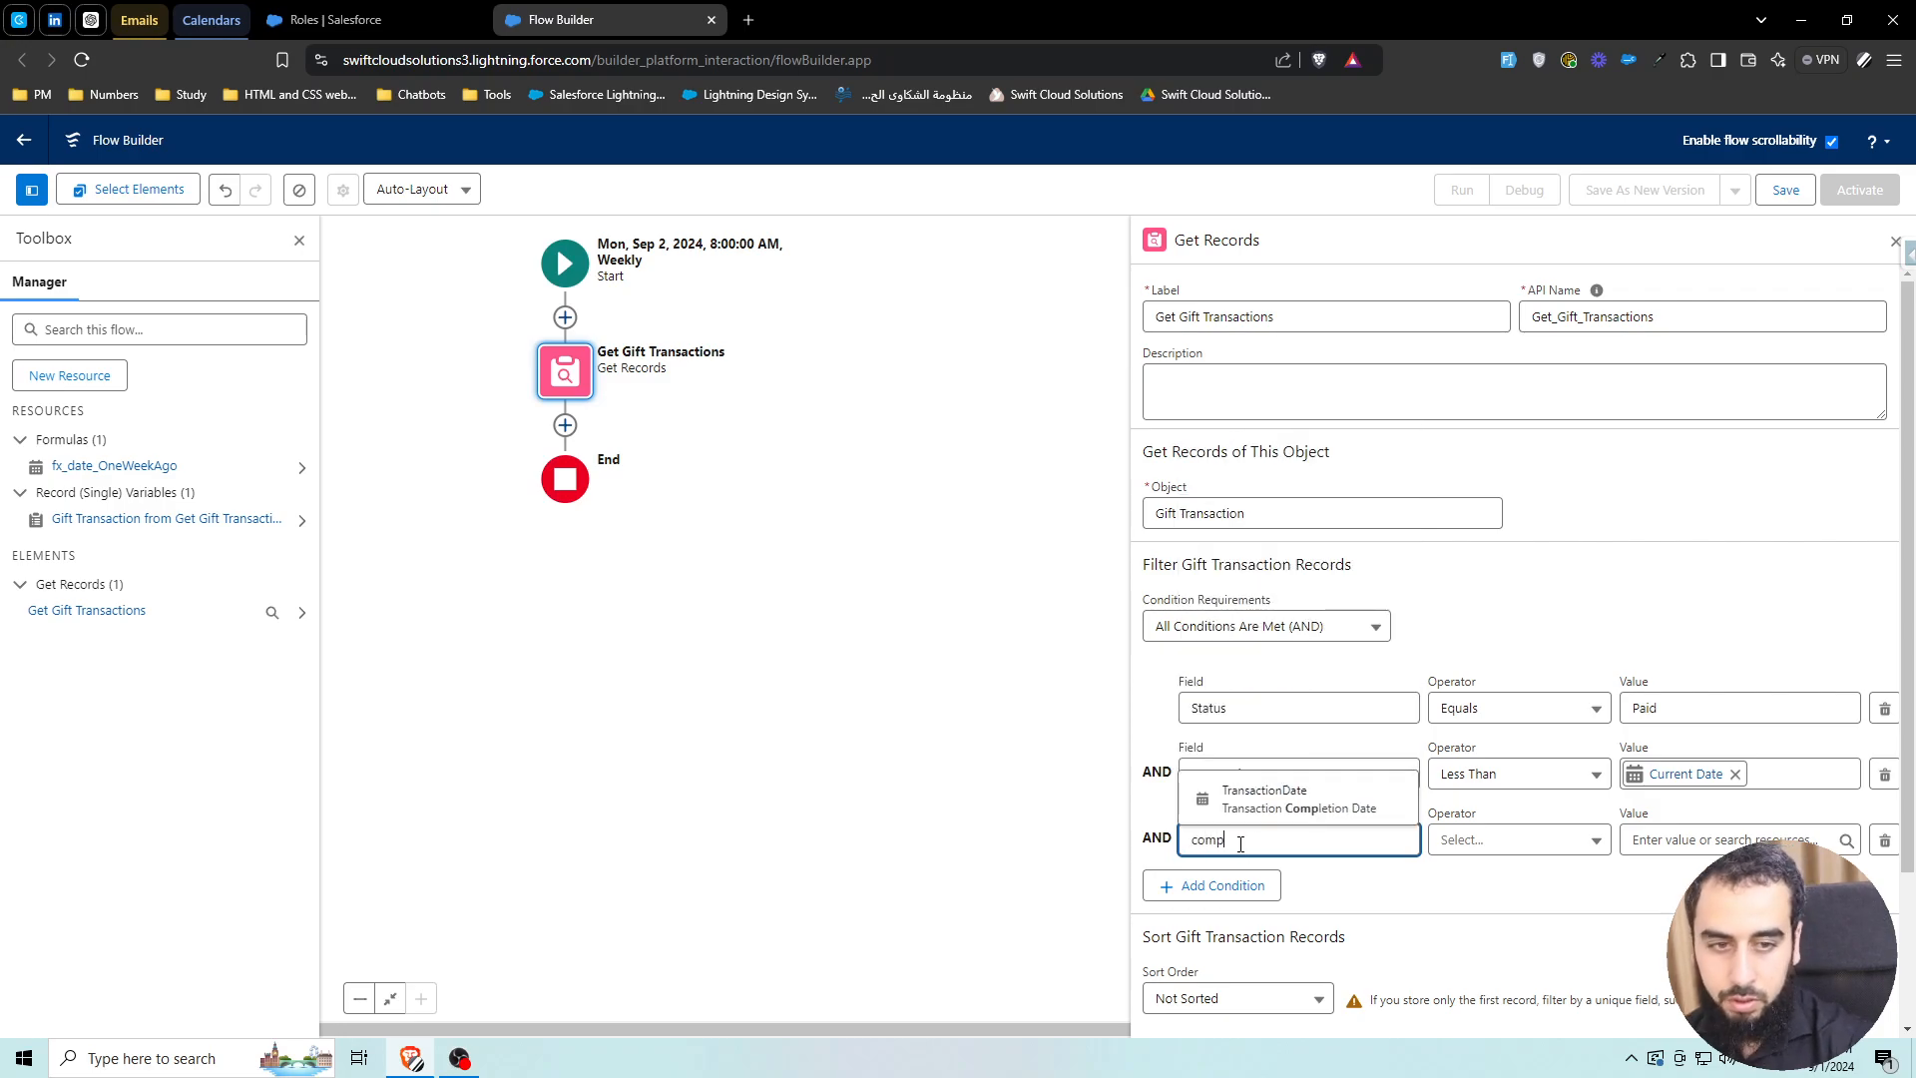
click(1293, 803)
click(1527, 846)
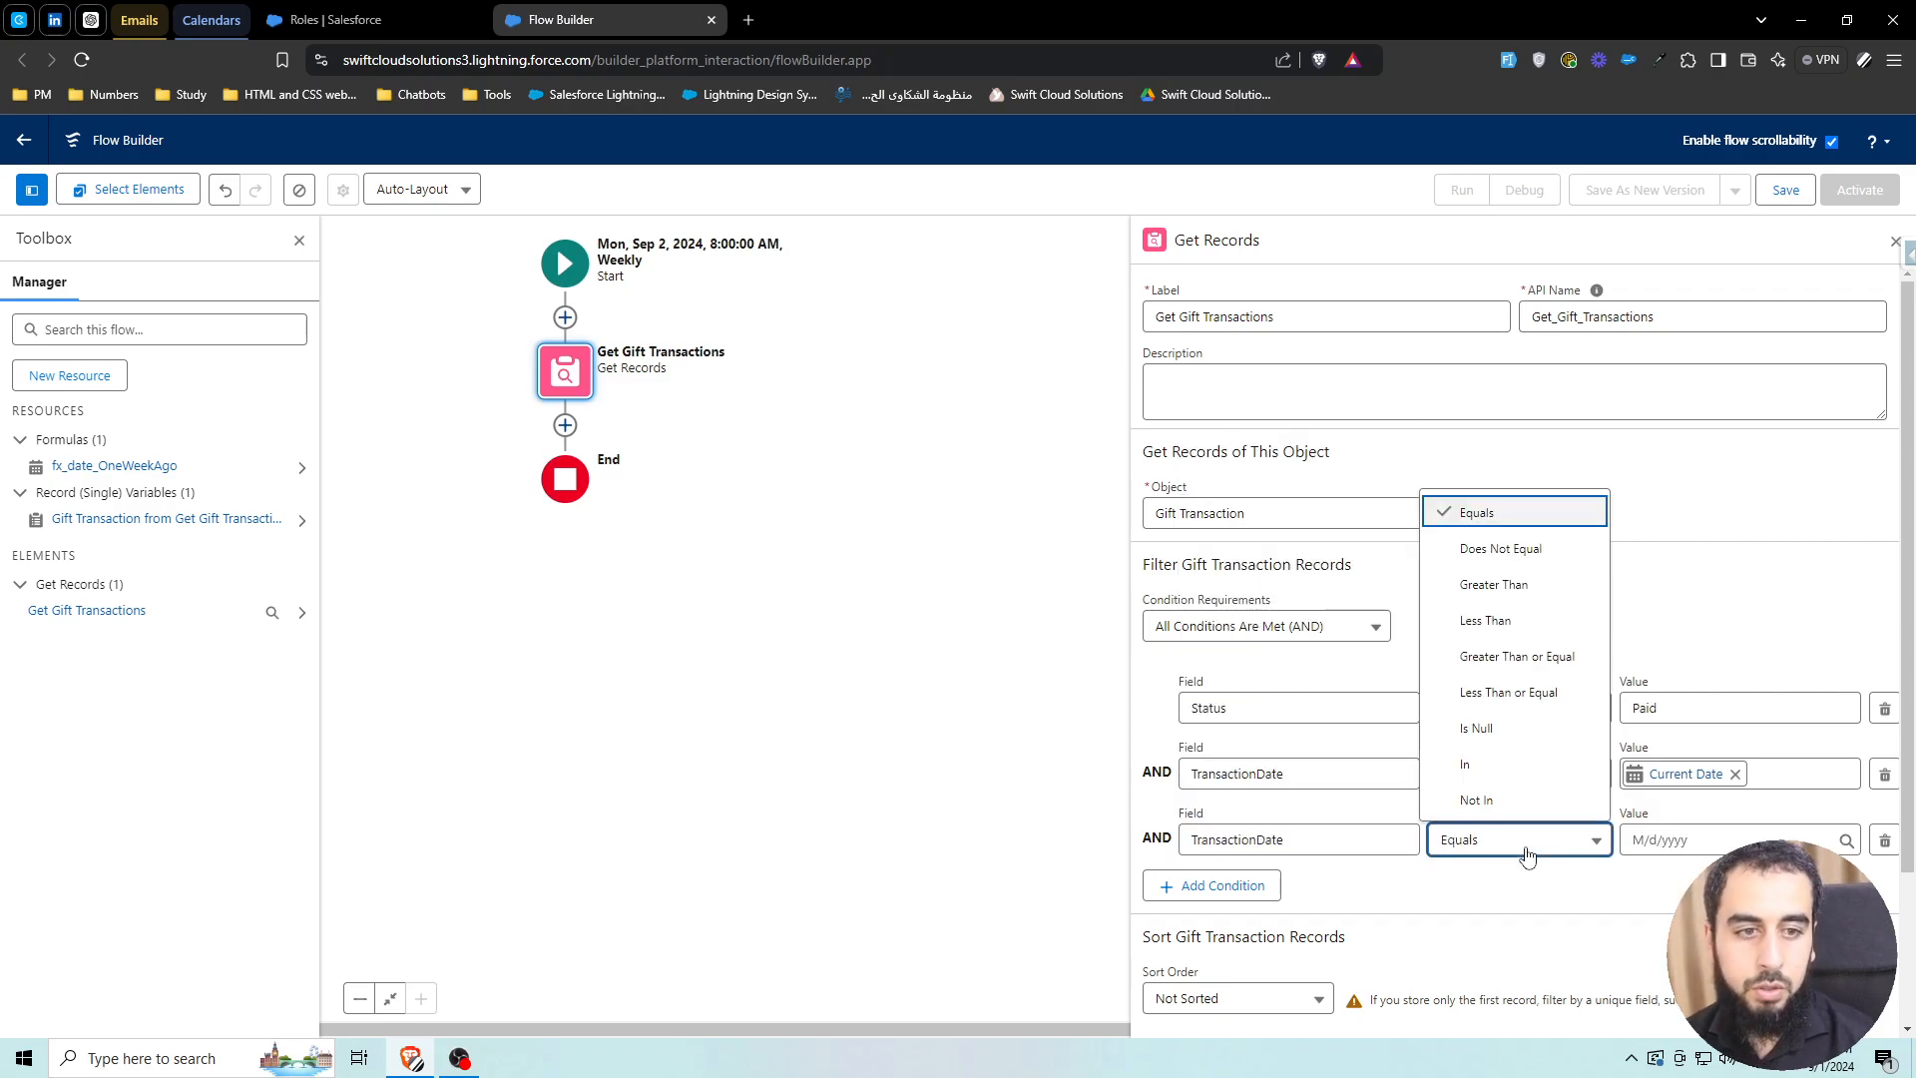
click(1522, 655)
click(1672, 843)
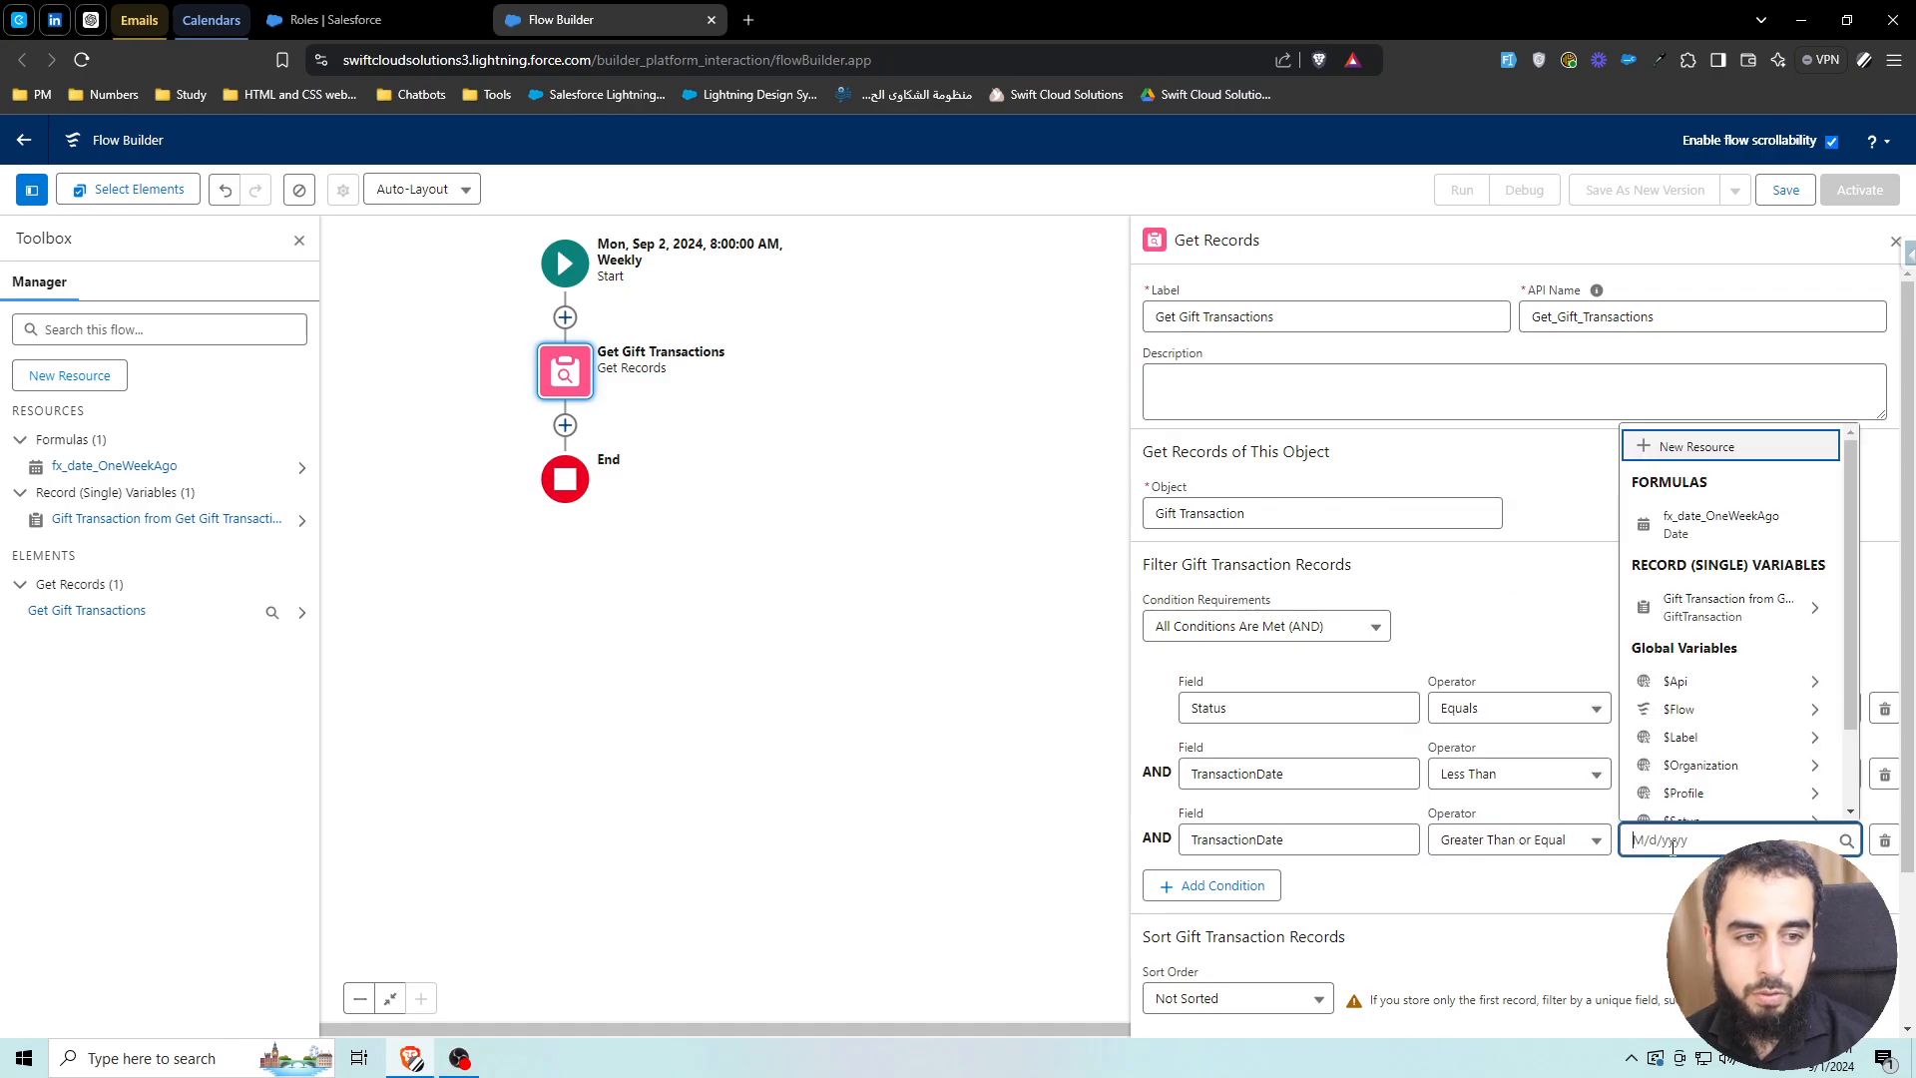
text(onew)
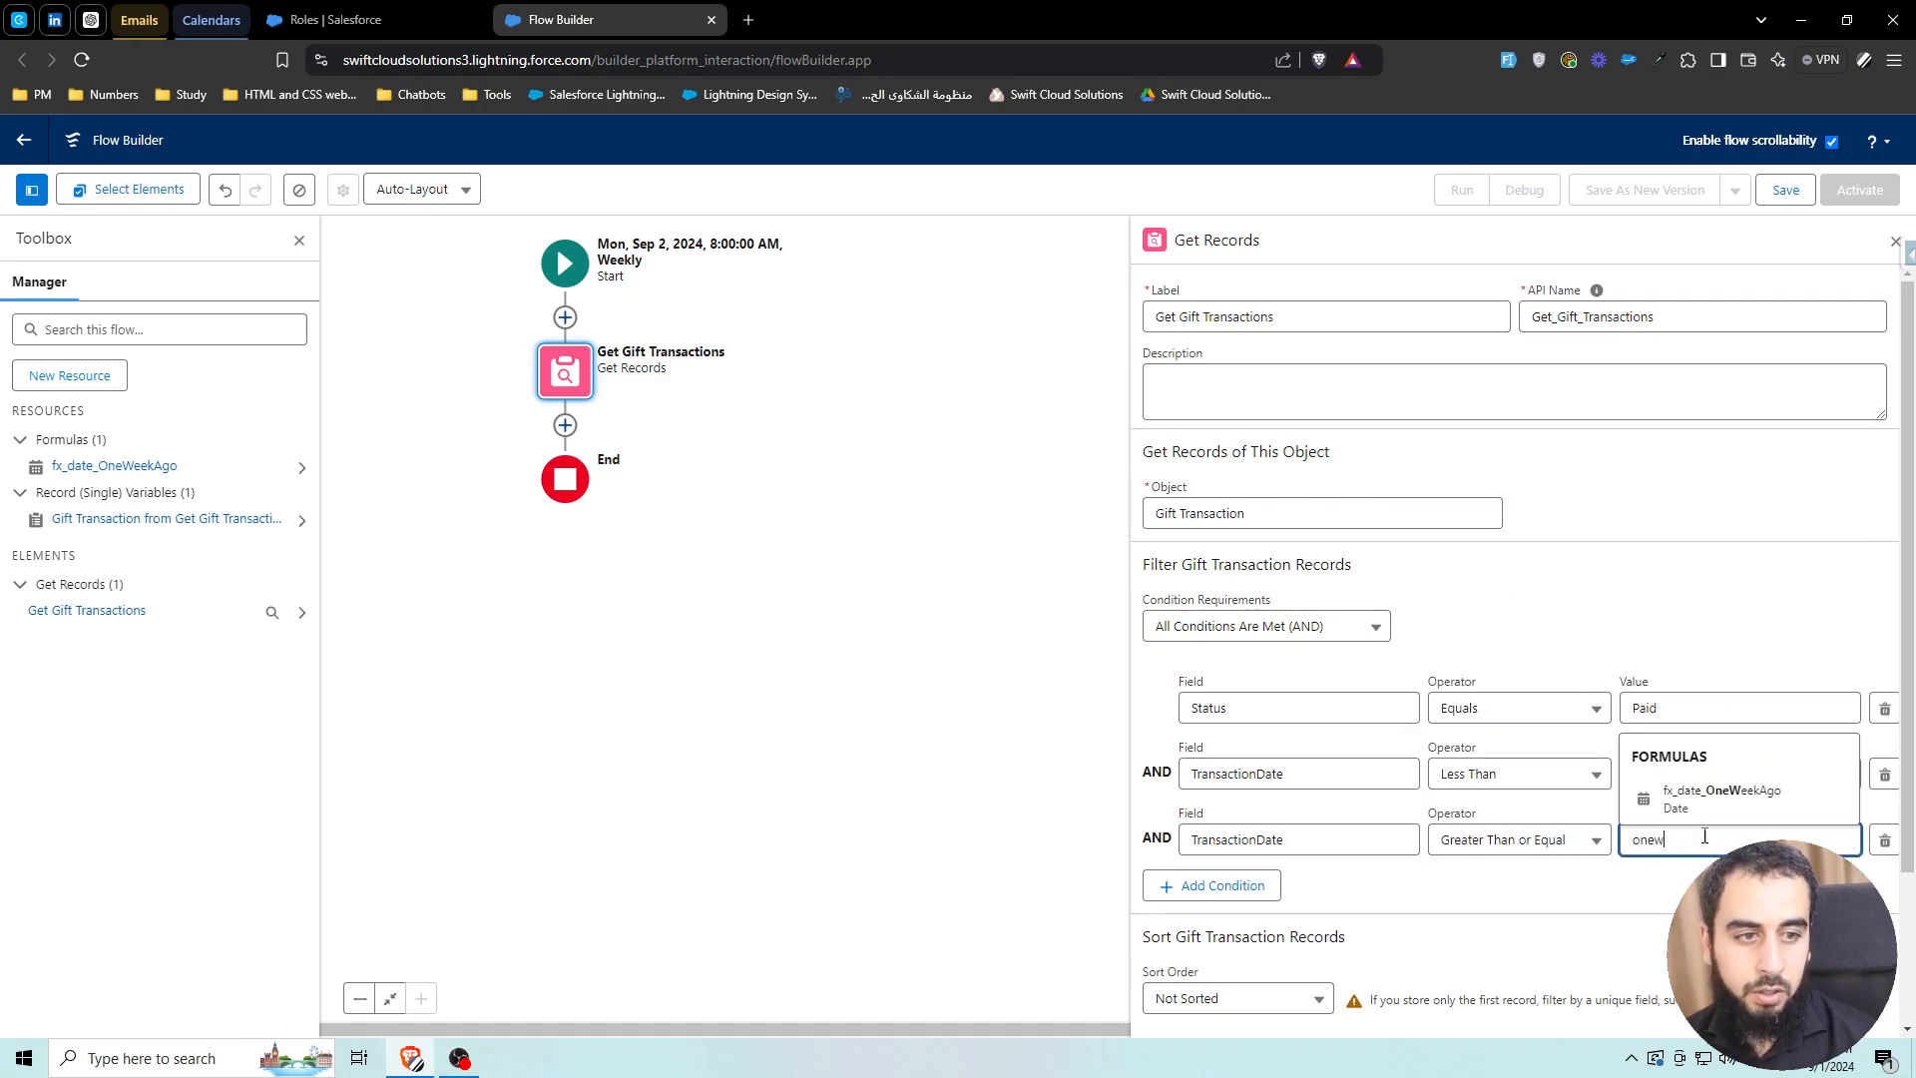
click(1718, 798)
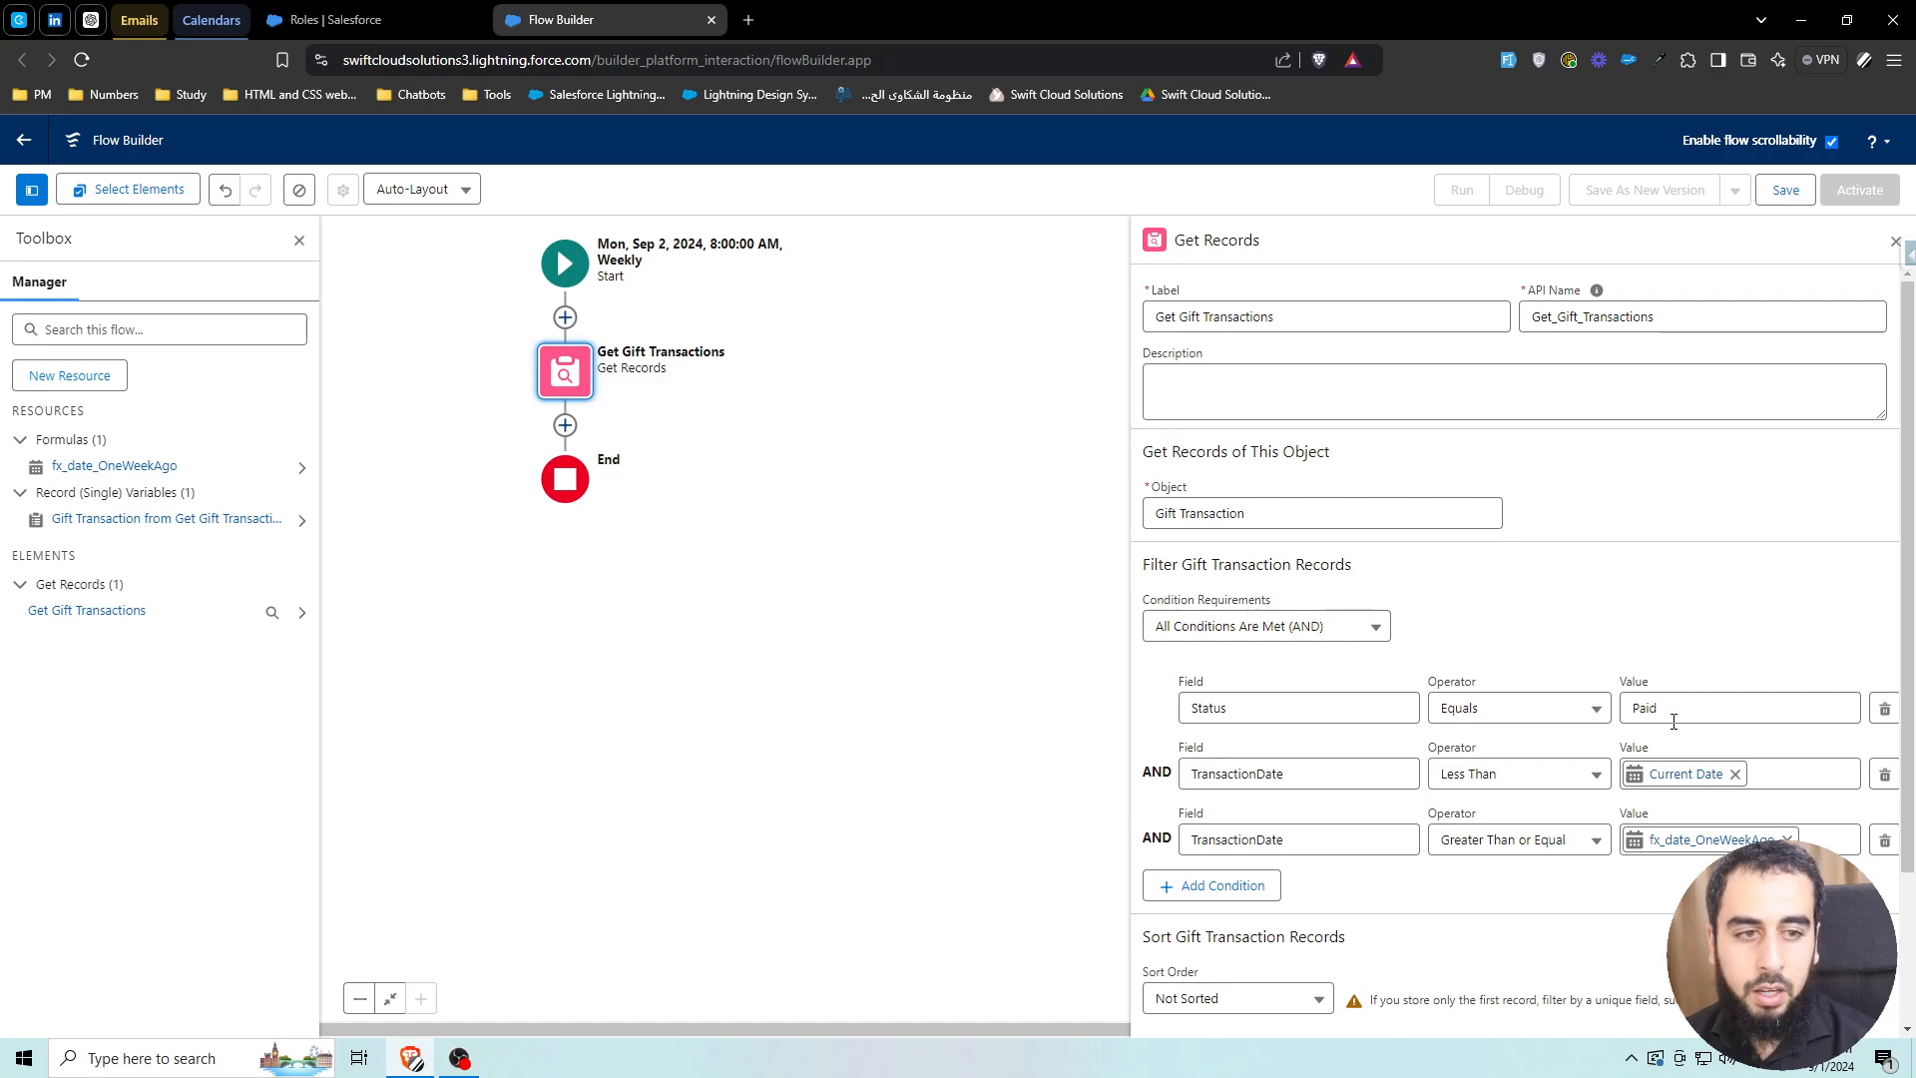
Store all matching records, choosing fields and letting Salesforce do the rest
scroll(1372, 779, down, 1)
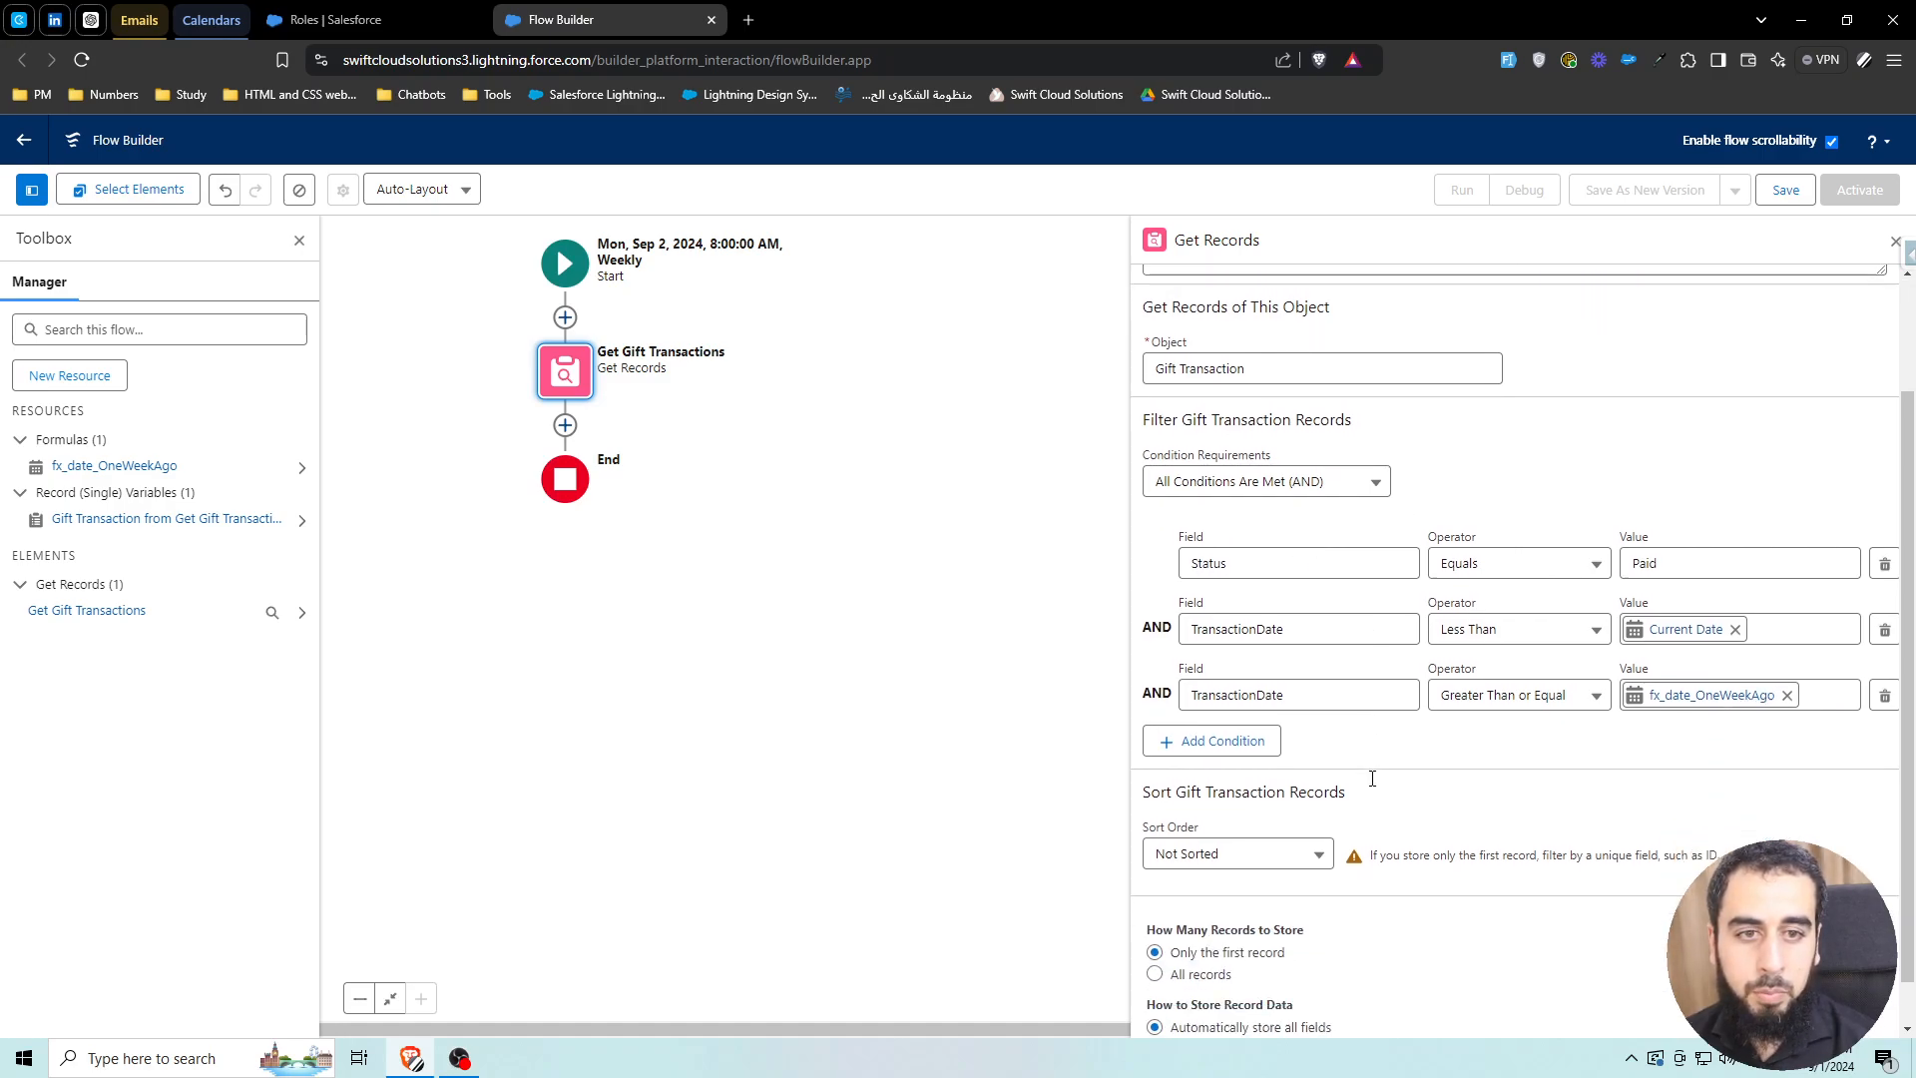
scroll(1372, 779, down, 1)
click(1156, 926)
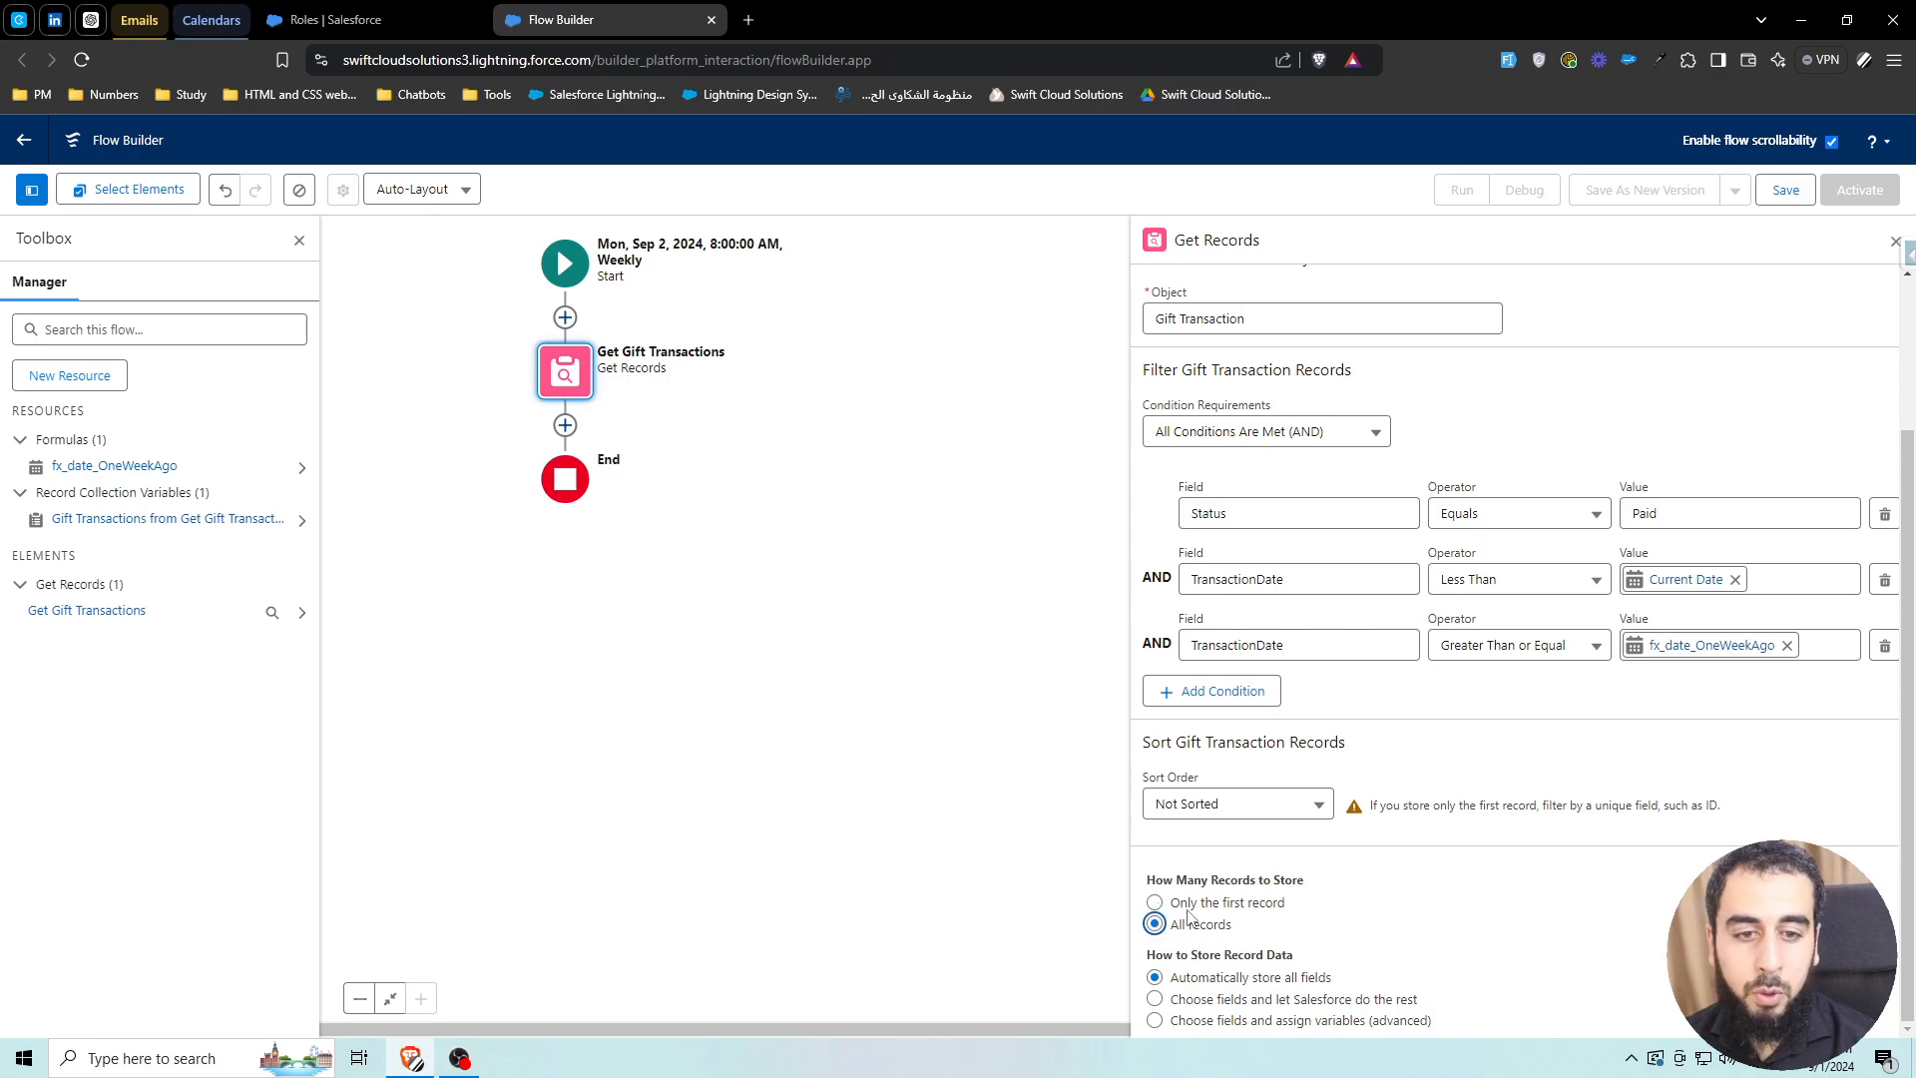
click(1330, 1002)
Select DonorId and CurrentAmount as the fields to store
scroll(1279, 976, down, 2)
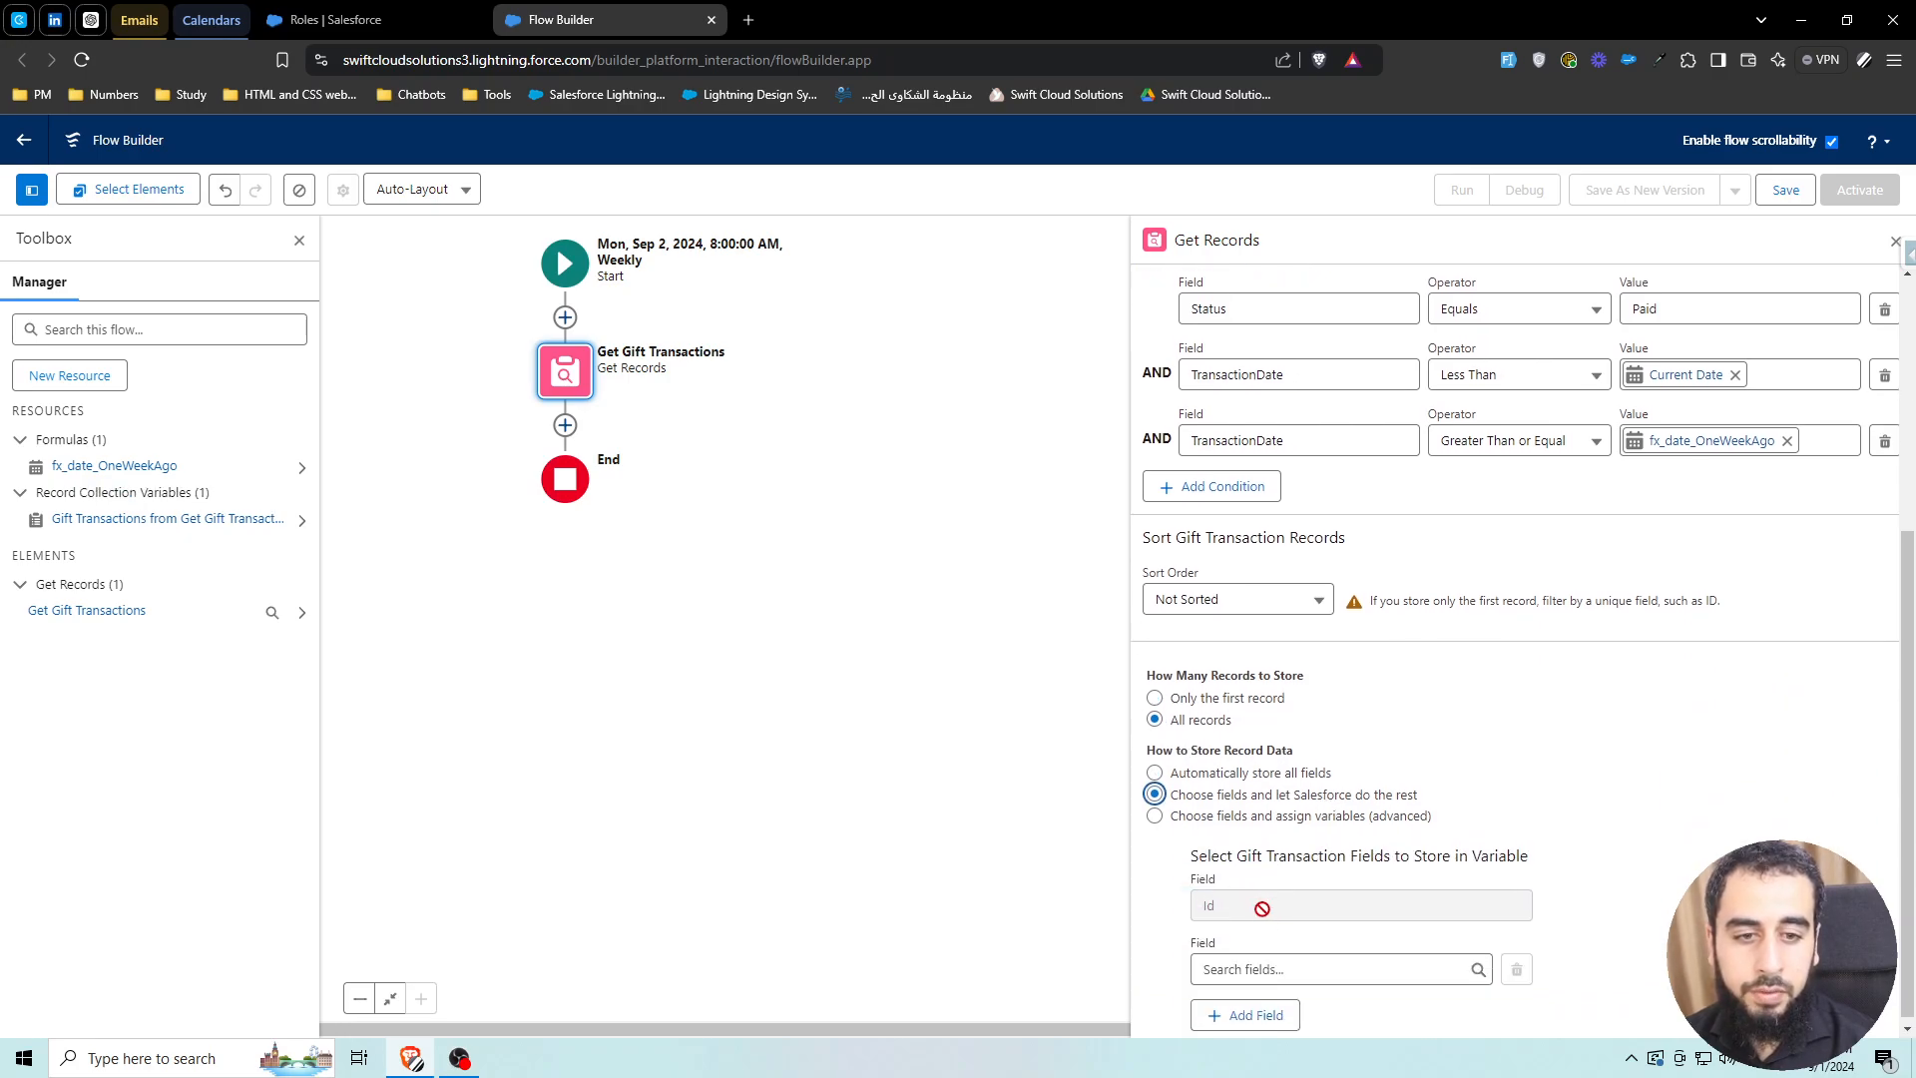
click(1325, 965)
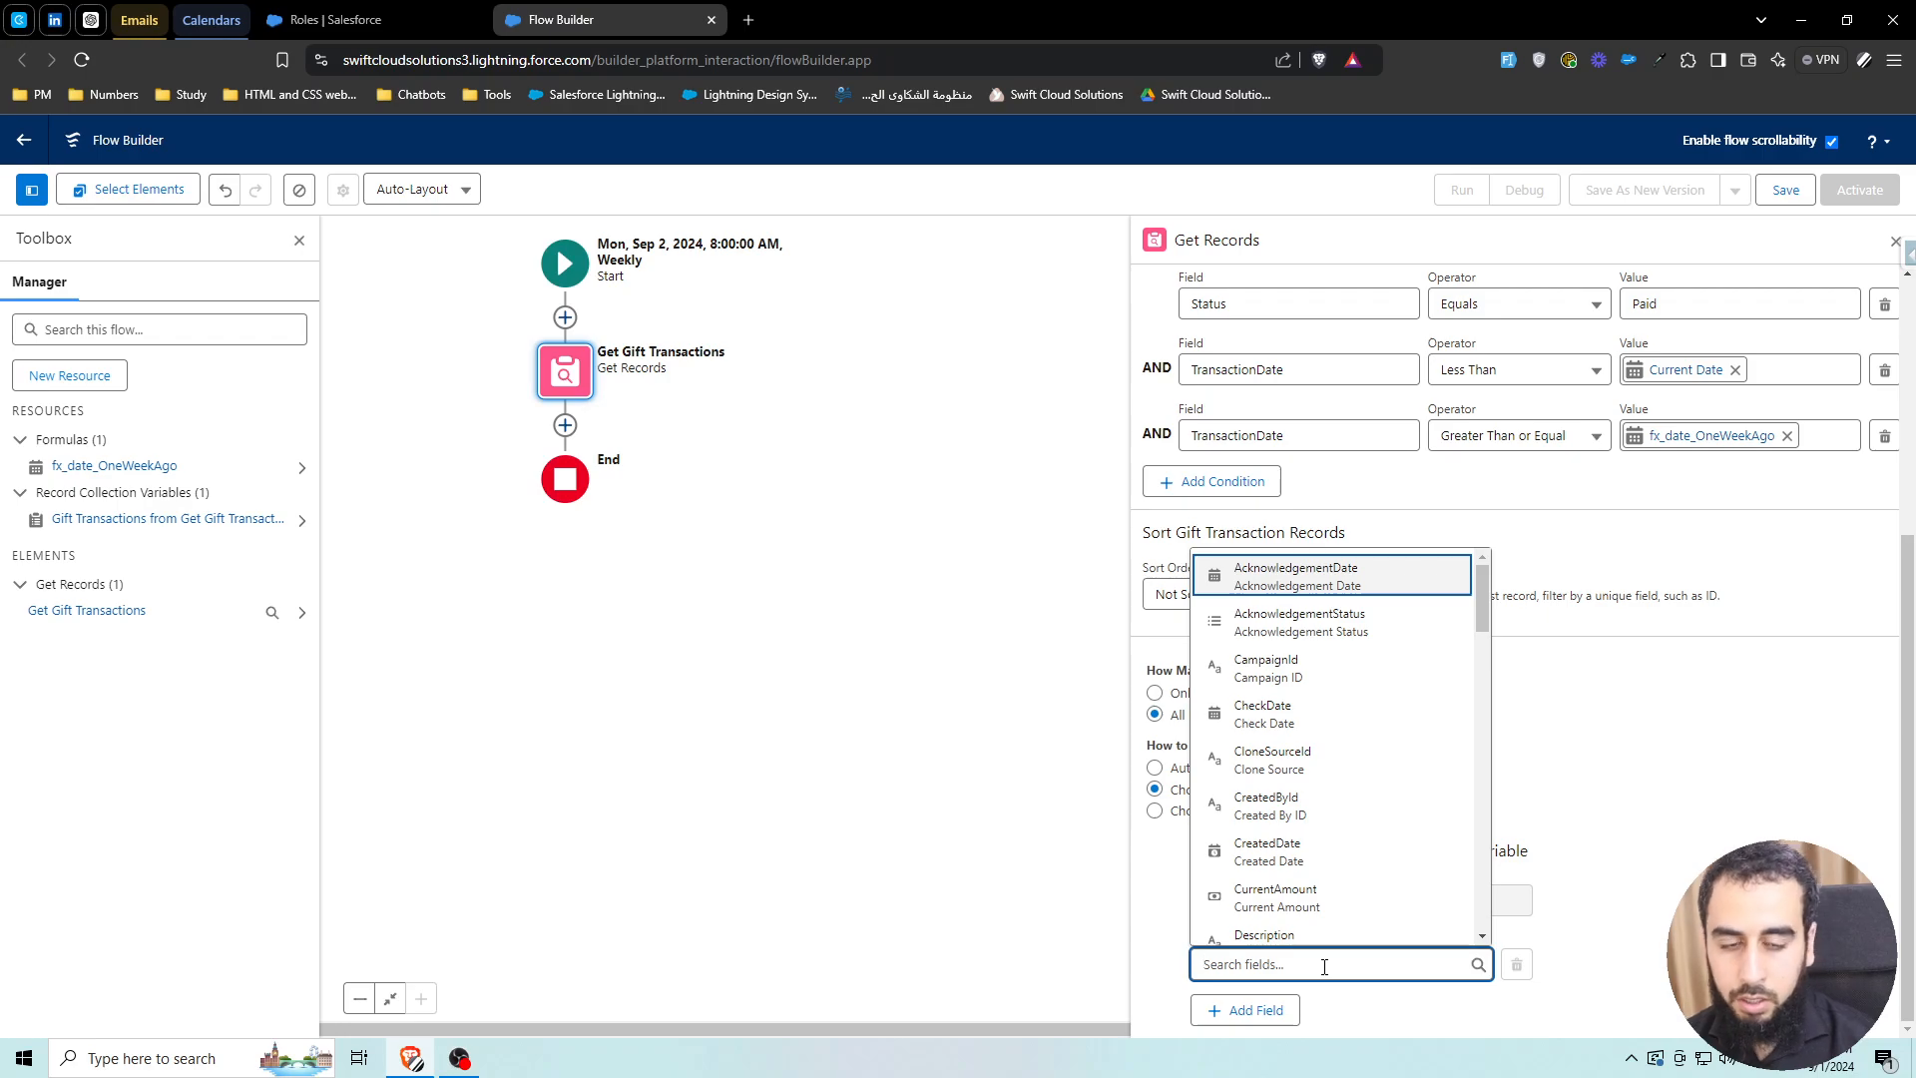
text(s)
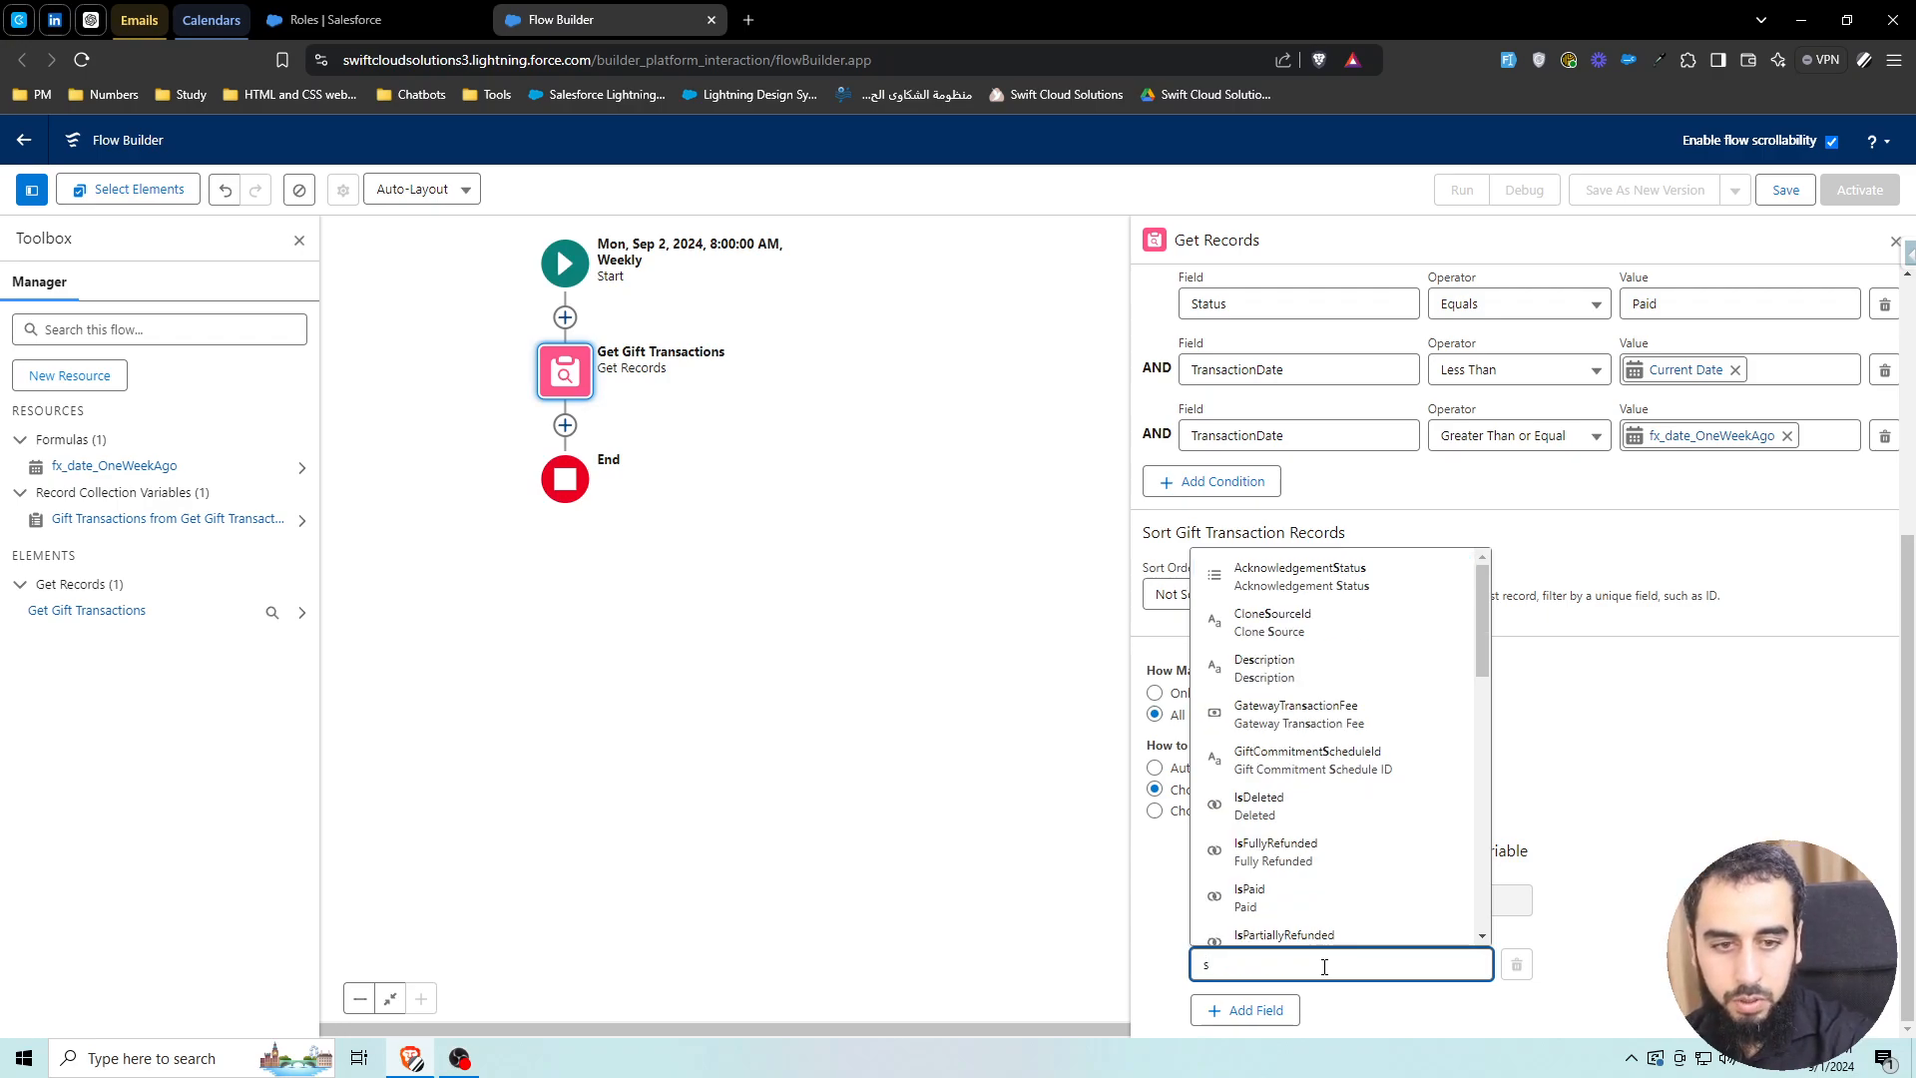
key(BackSpace)
text(donor)
click(1298, 913)
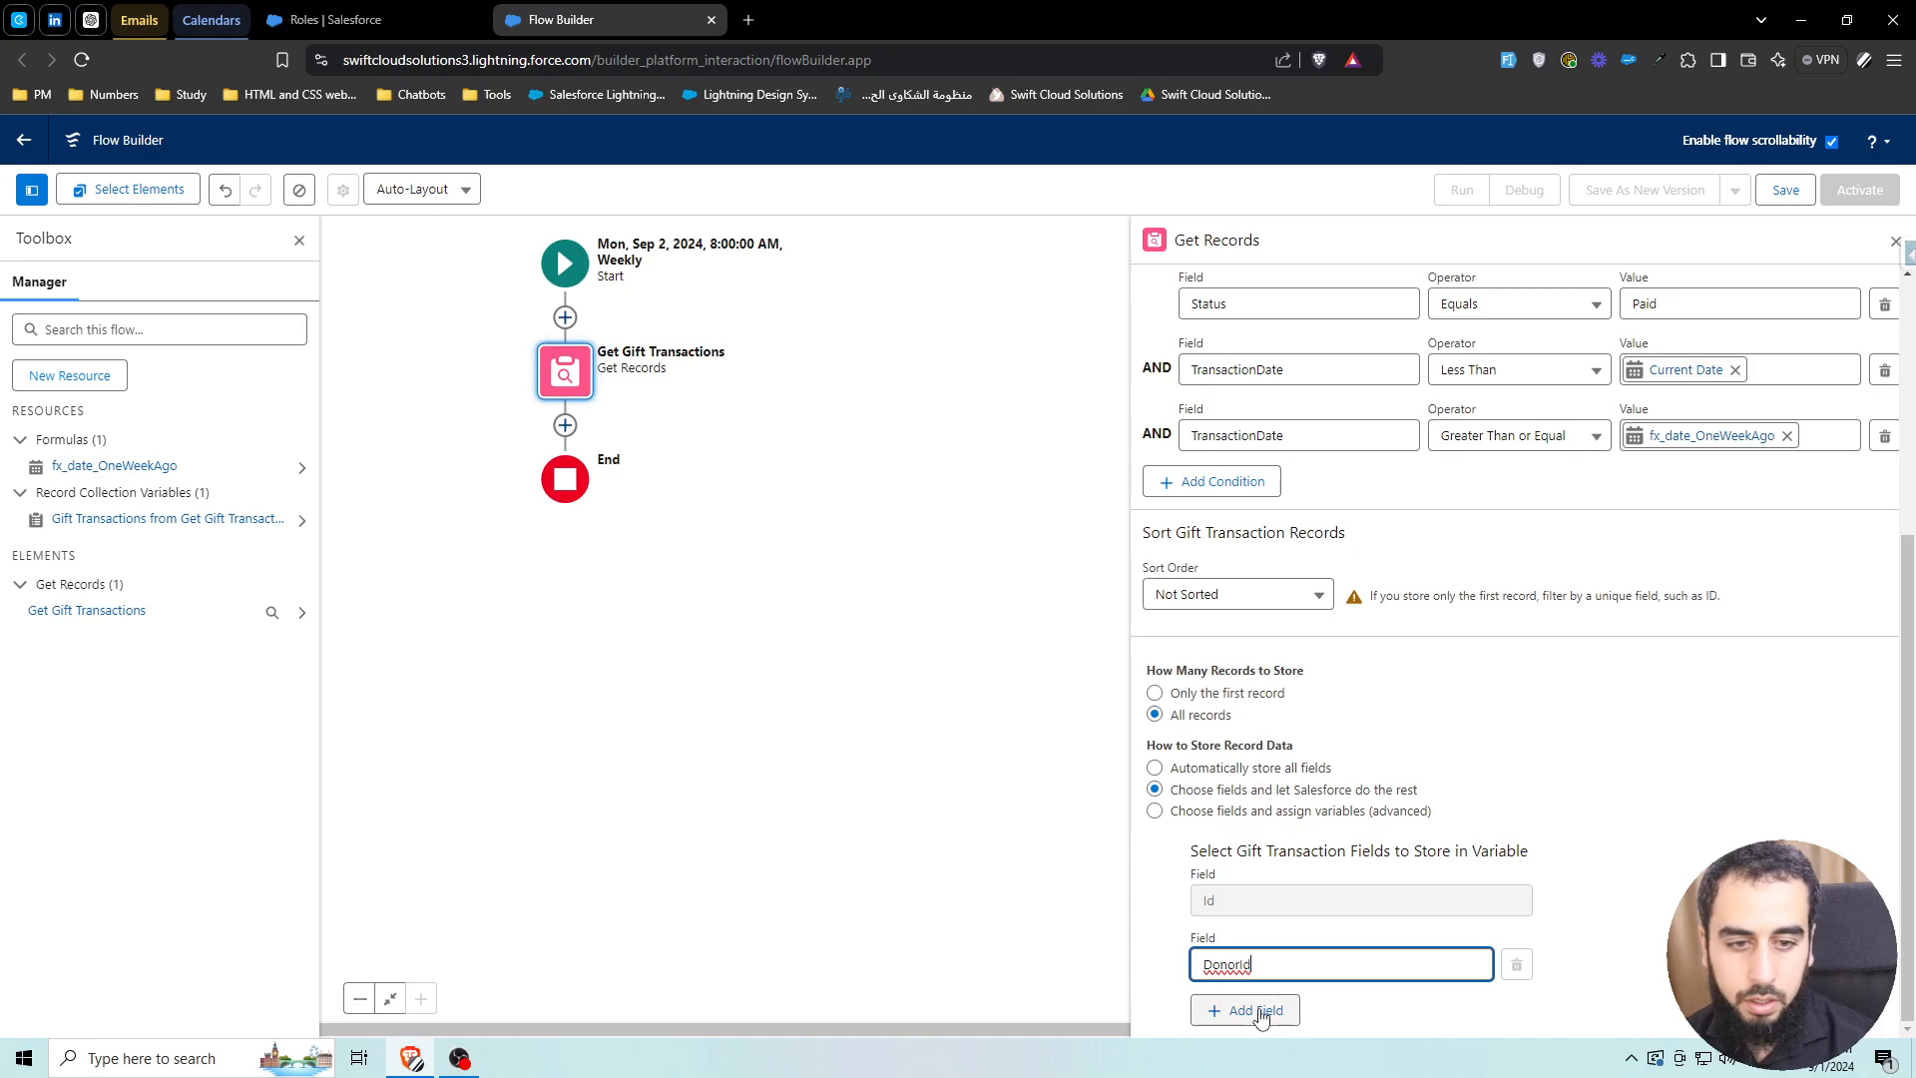
click(1256, 1011)
click(1267, 964)
text(current)
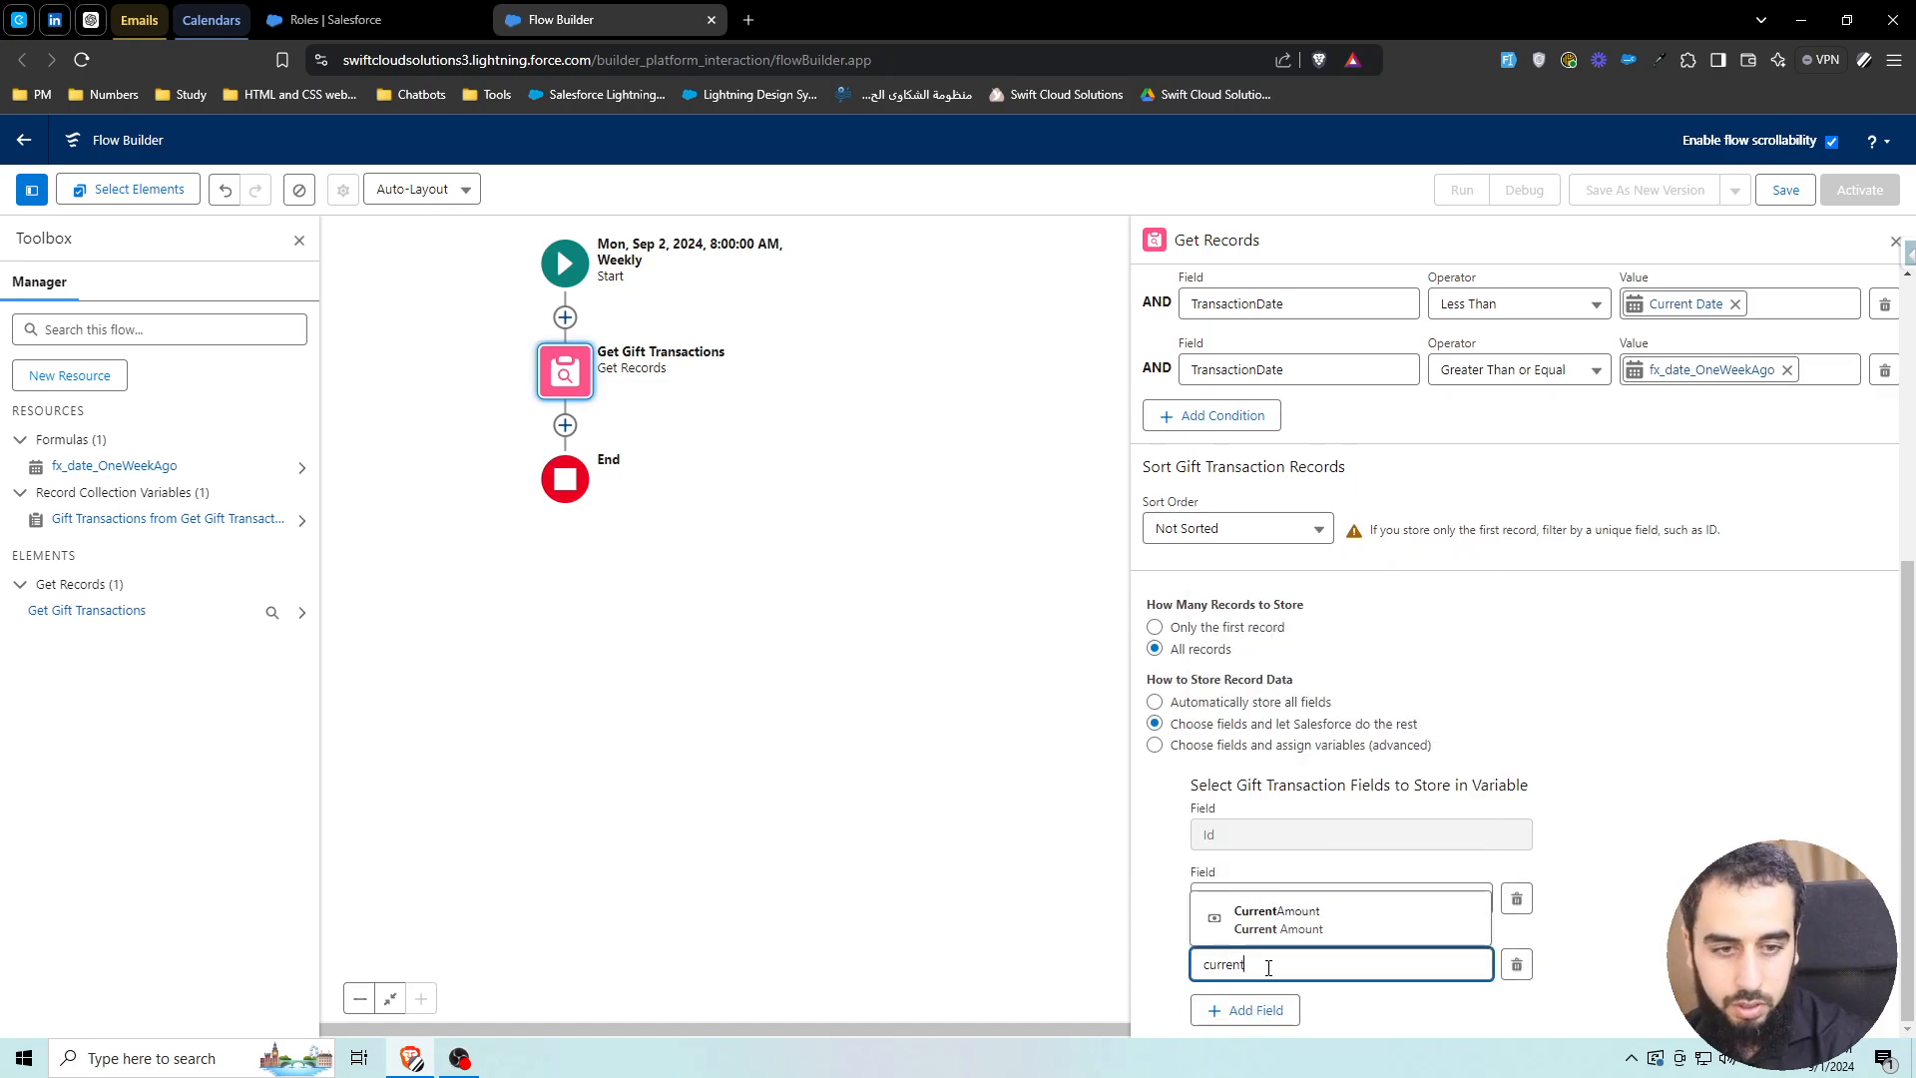
click(1242, 918)
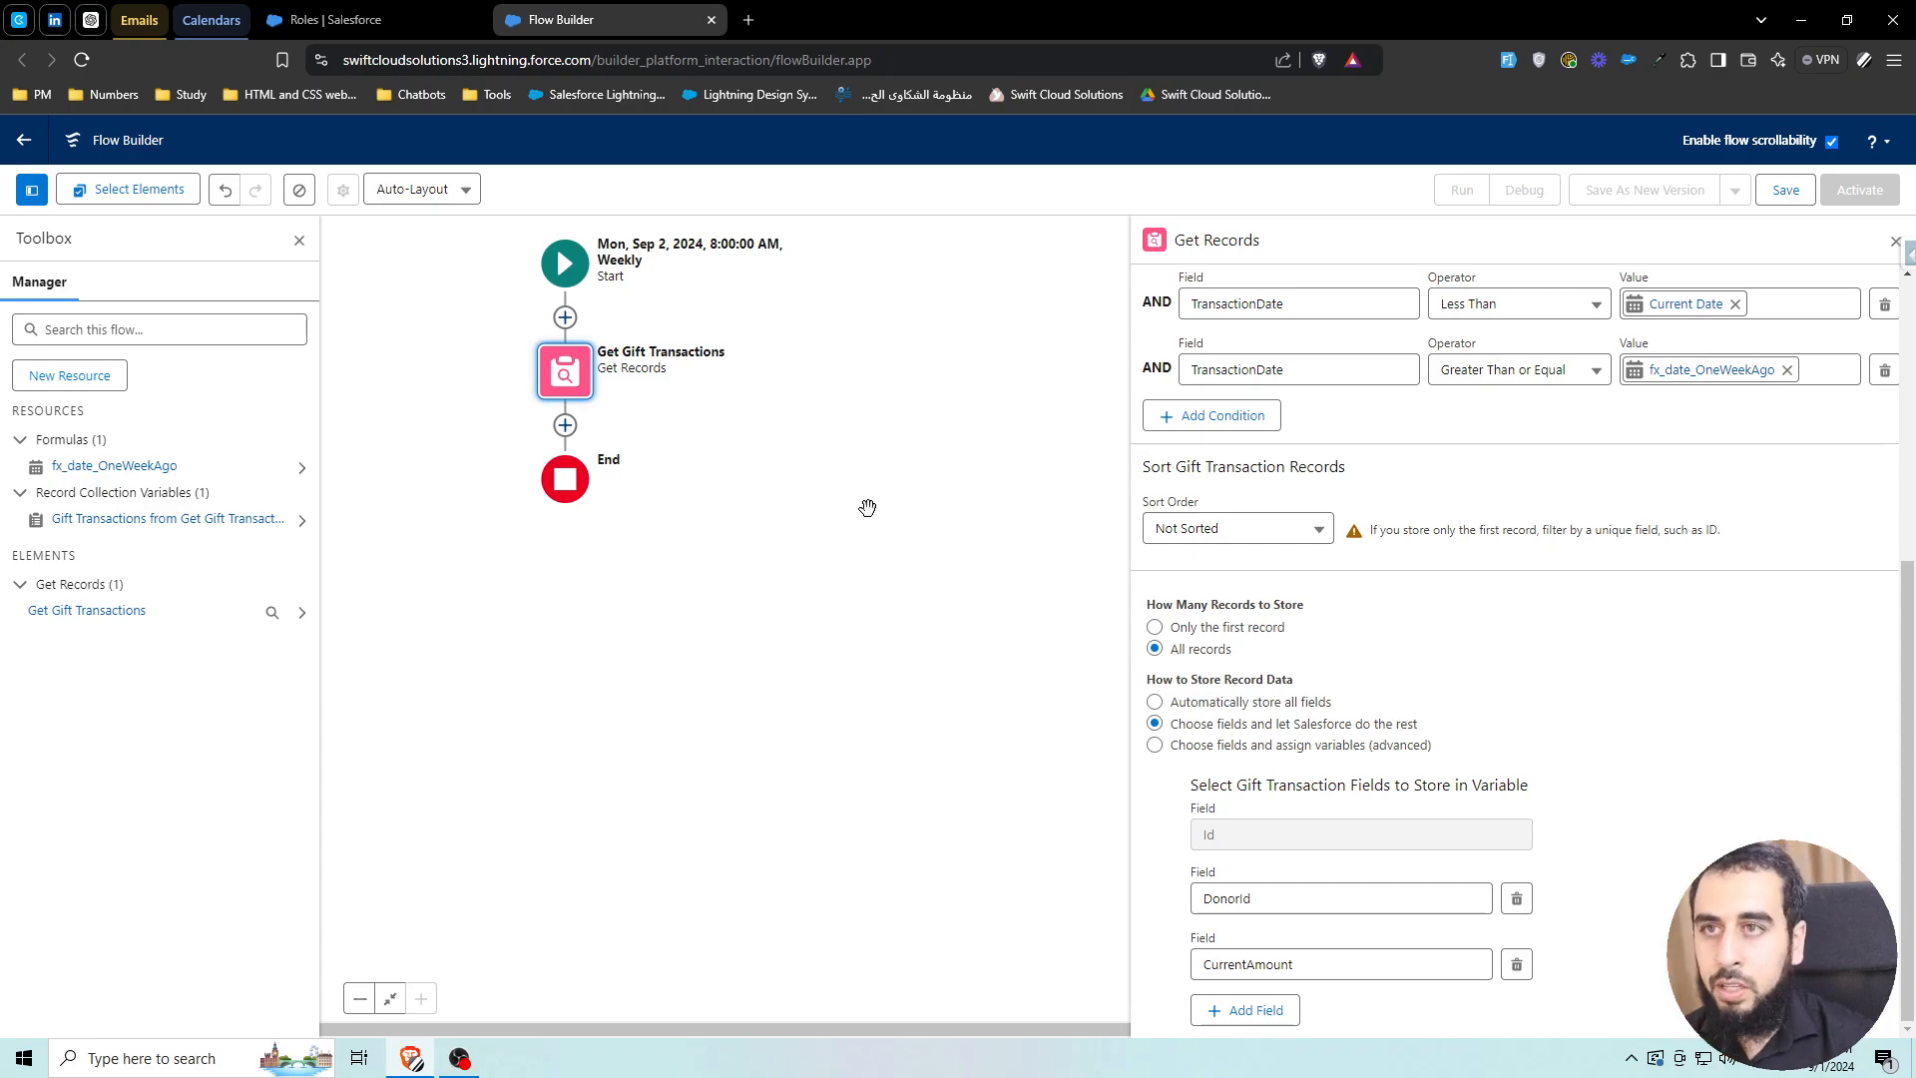
click(365, 20)
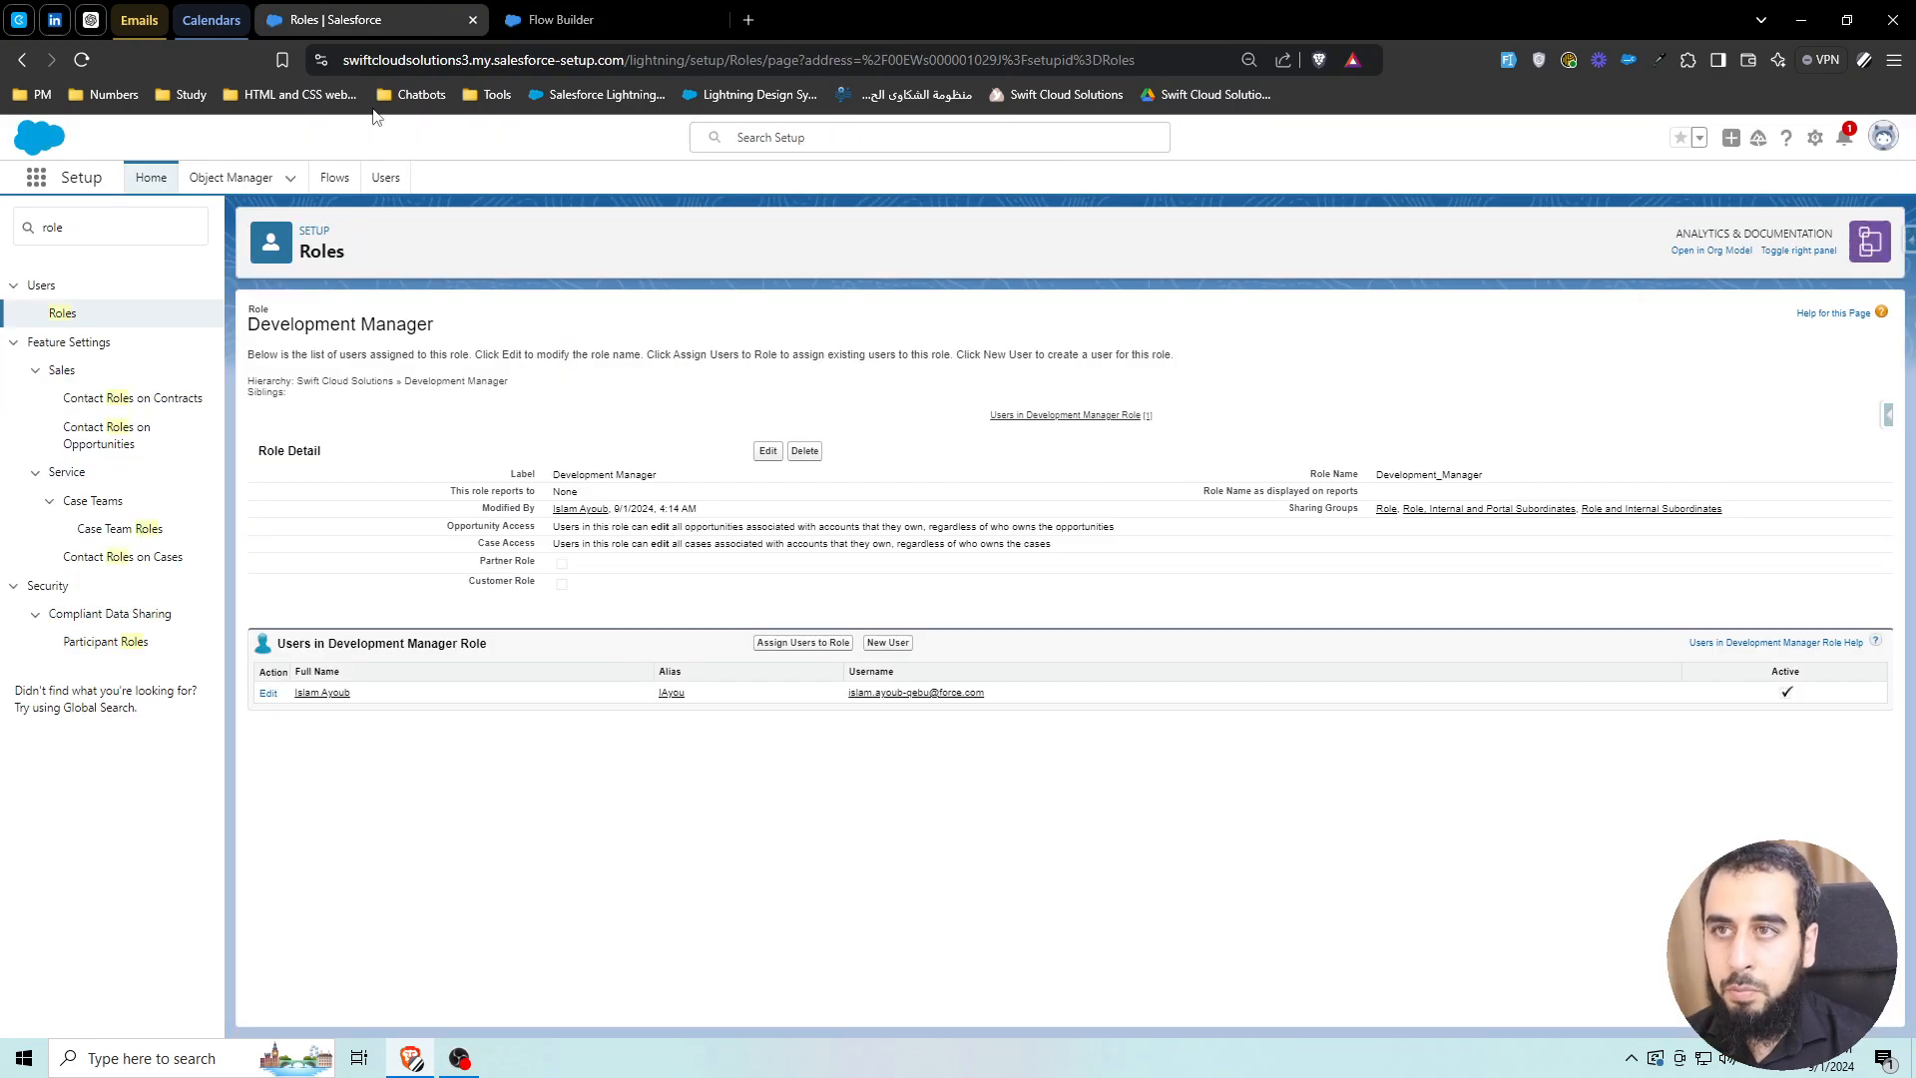
Open a paid gift transaction record from the Donor Engagement app's Gift Transactions list
click(36, 177)
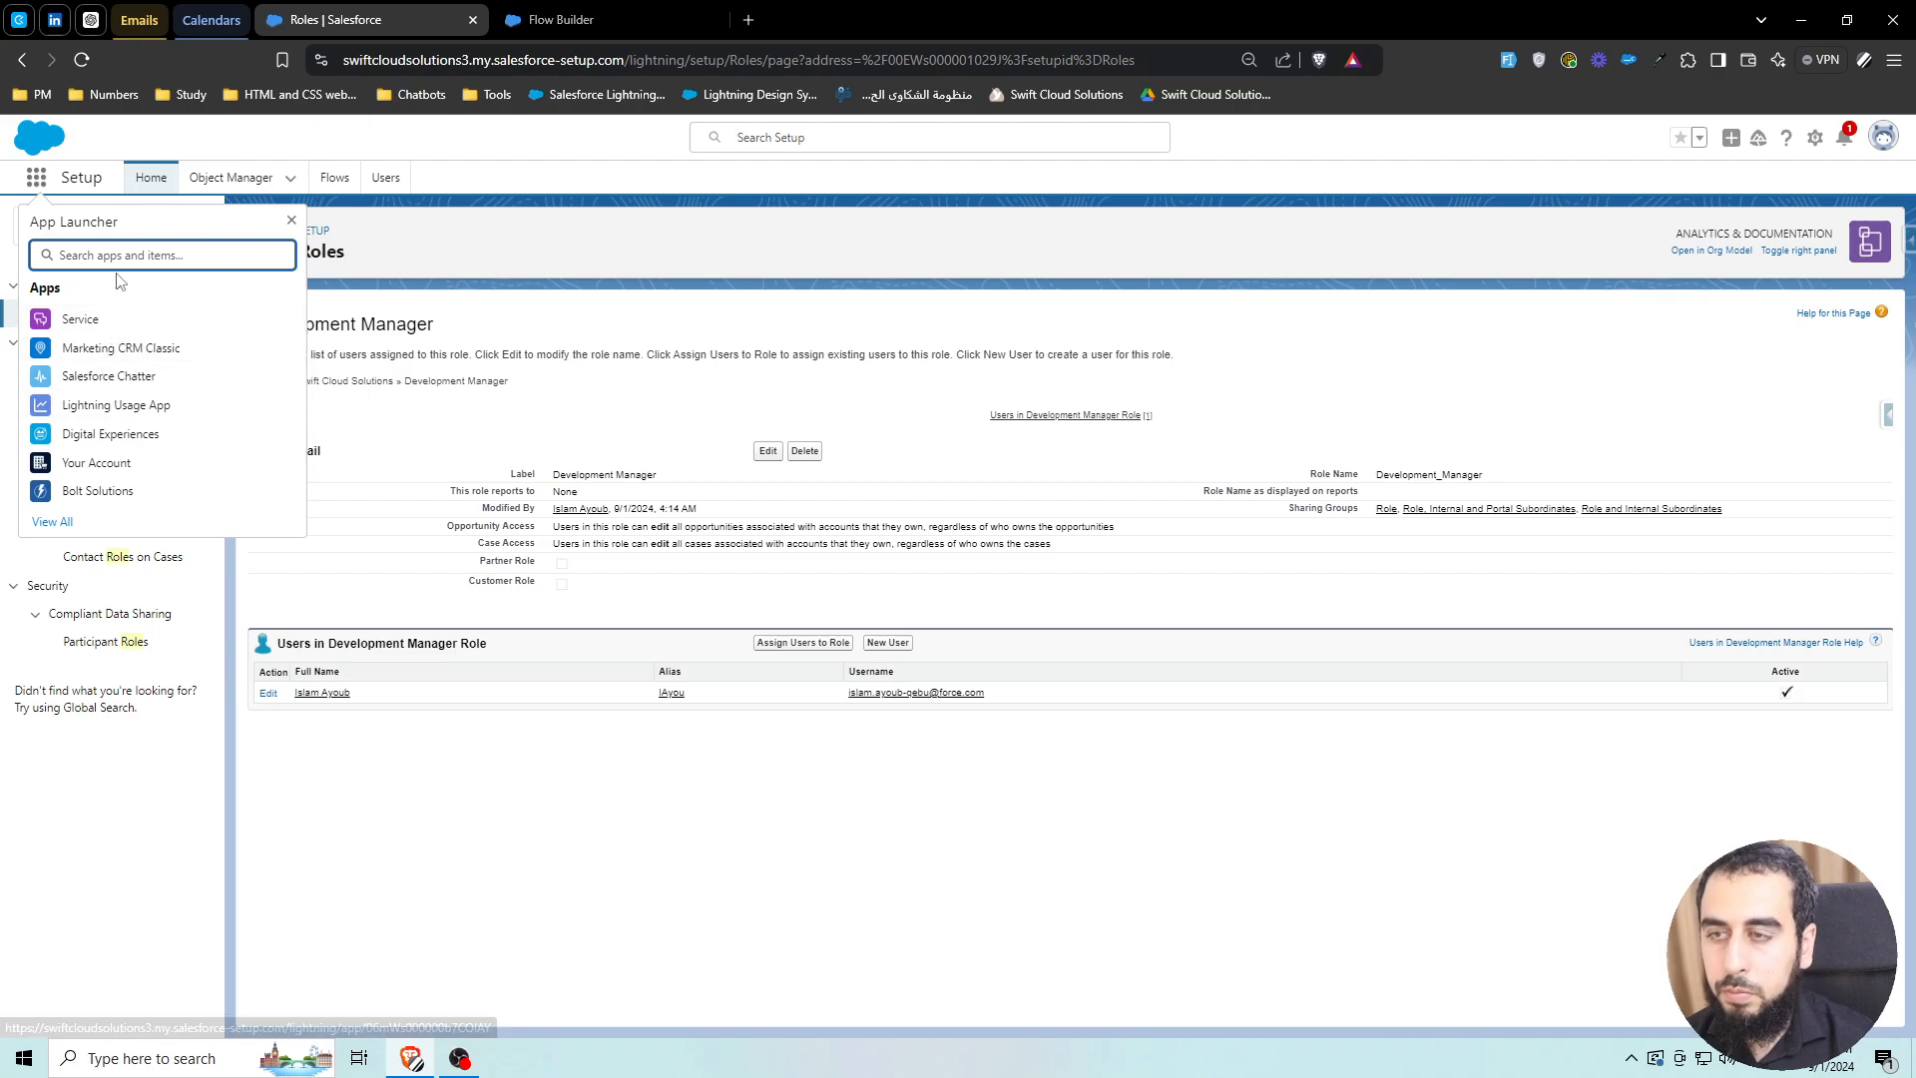
text(donor)
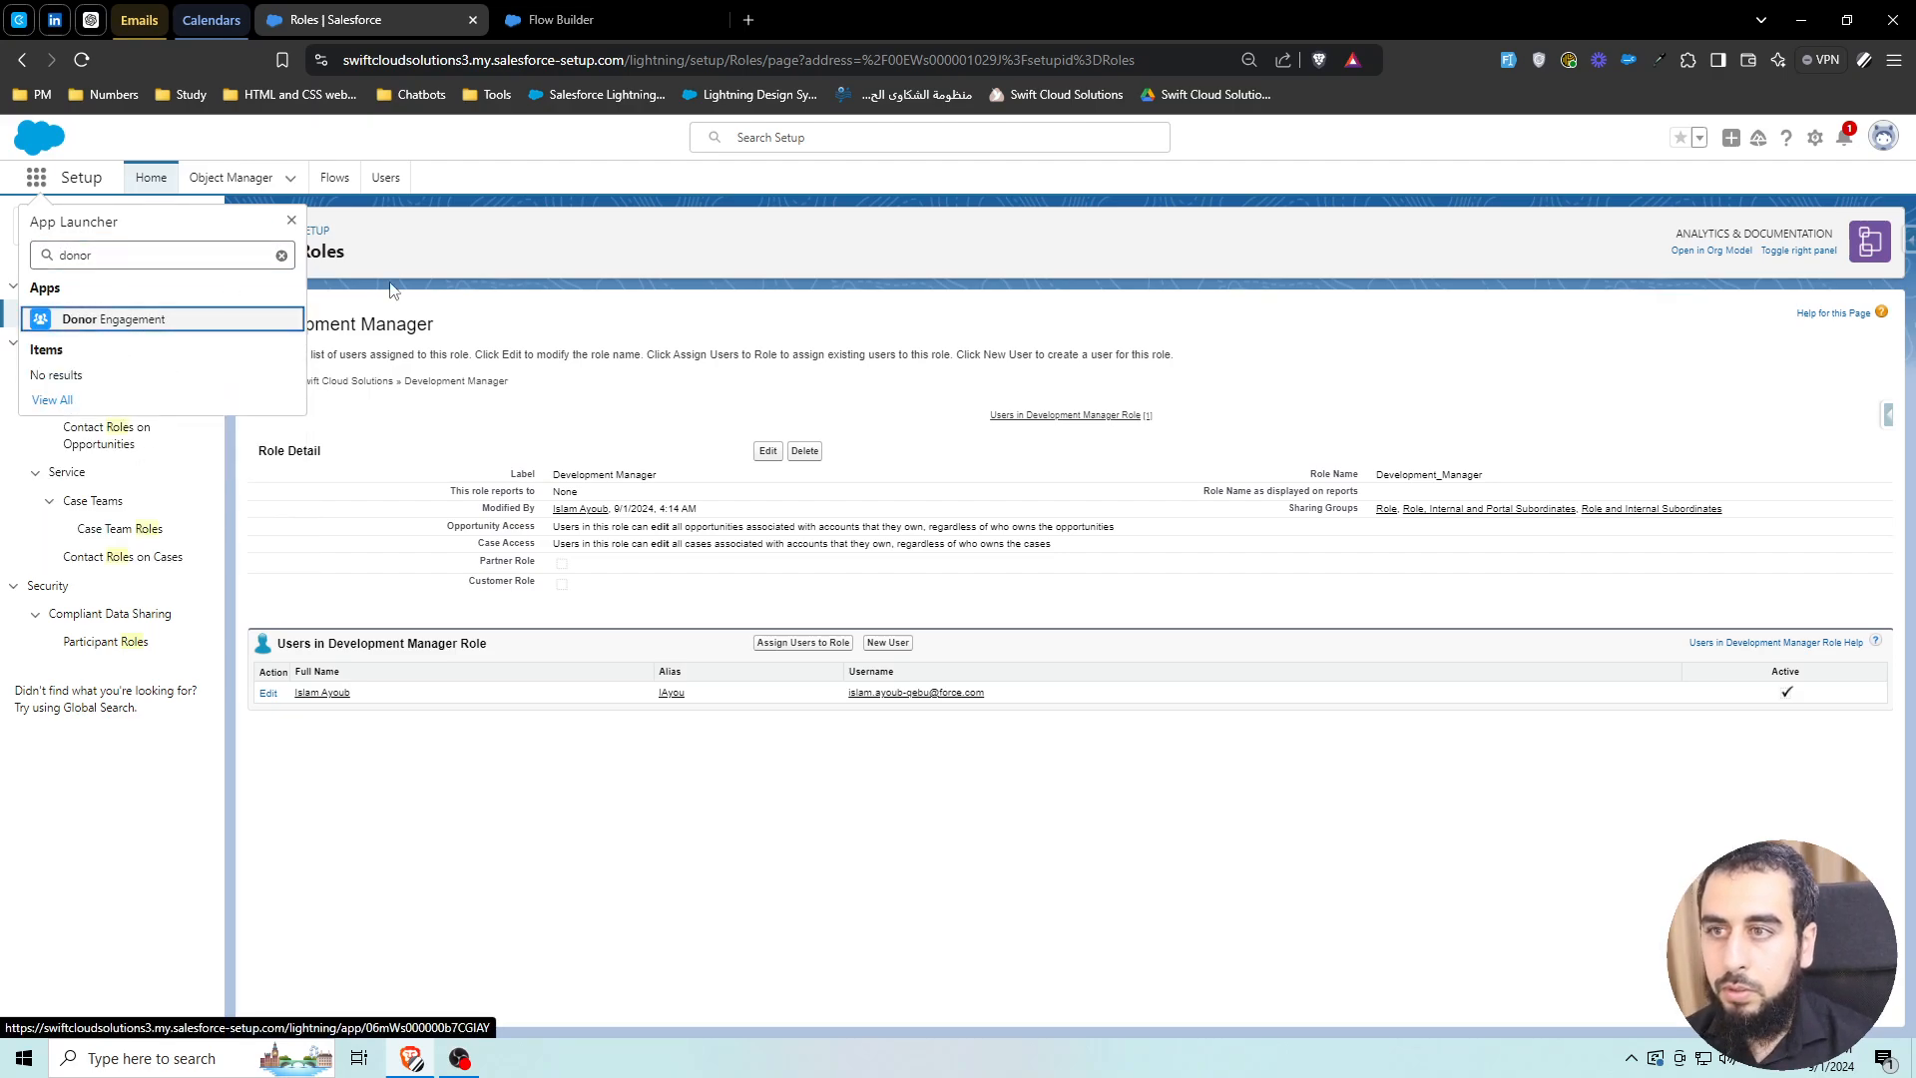
key(Return)
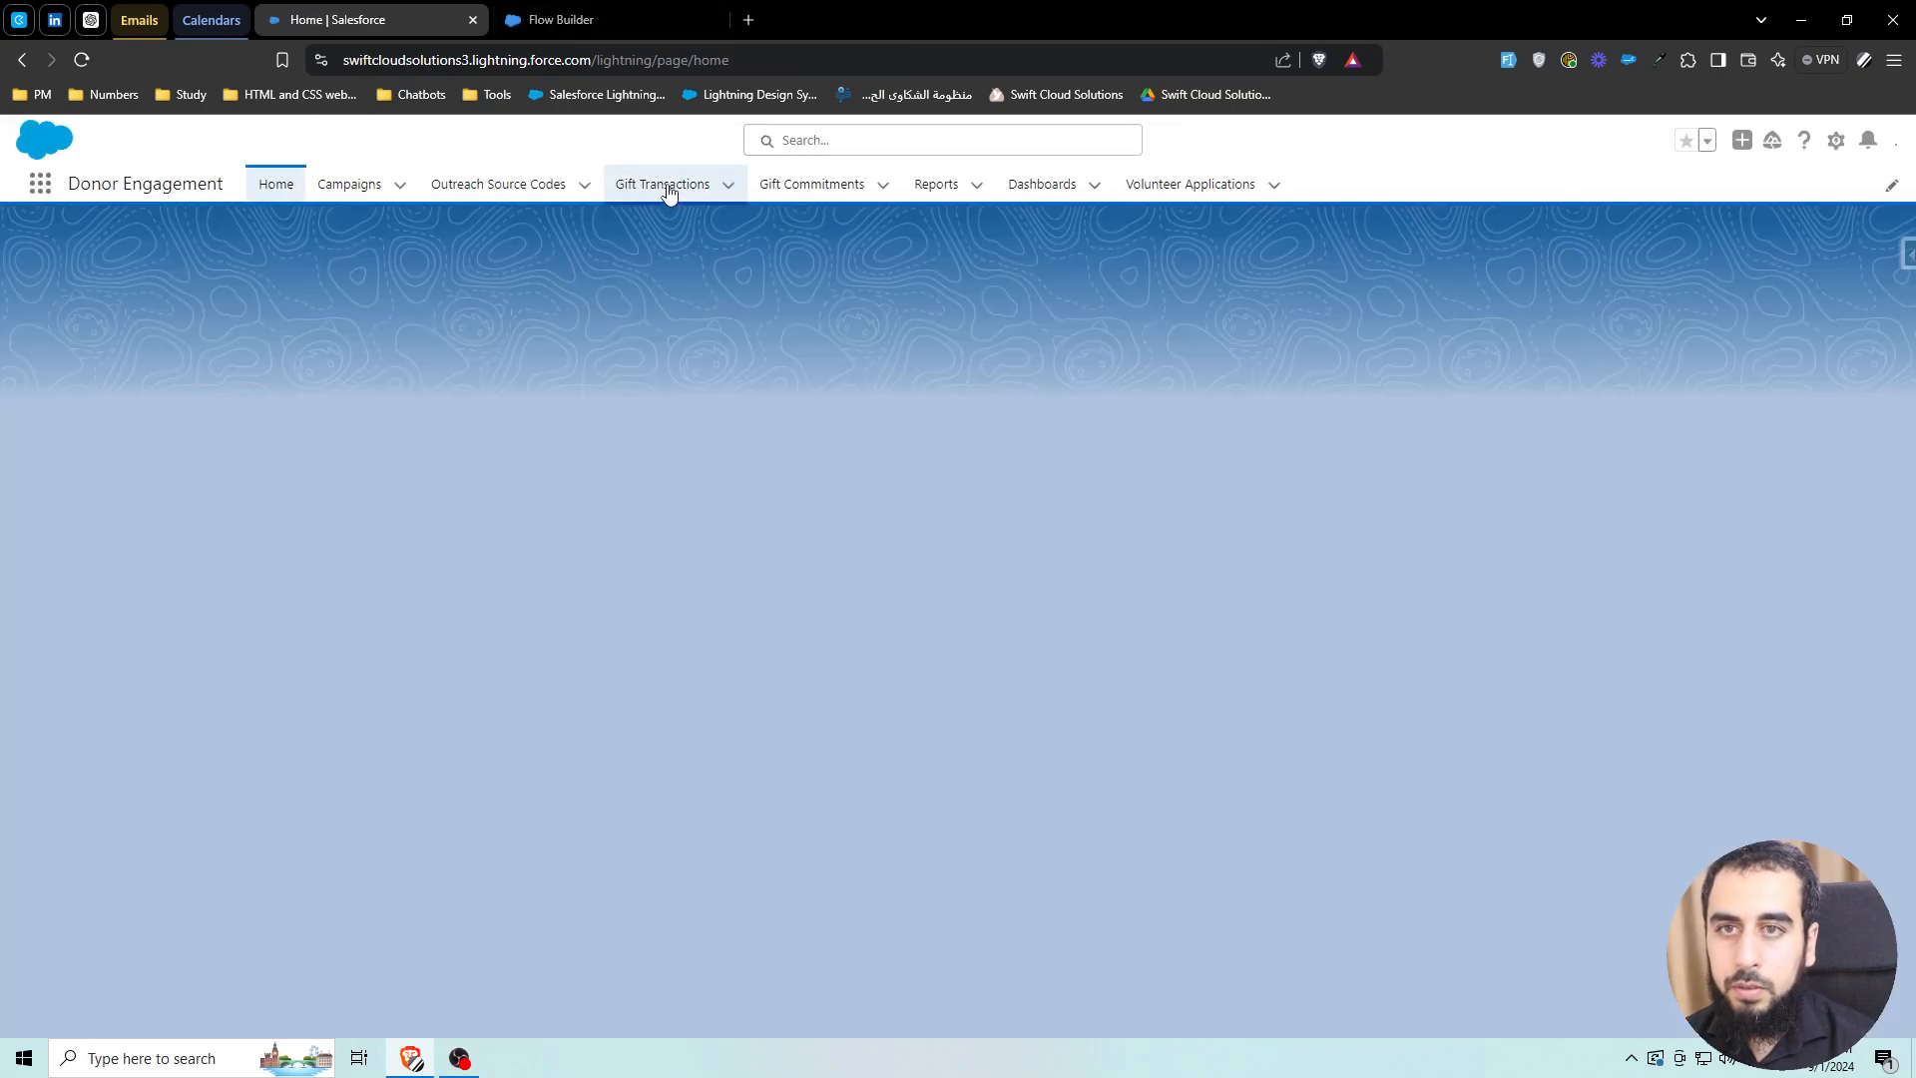
click(666, 185)
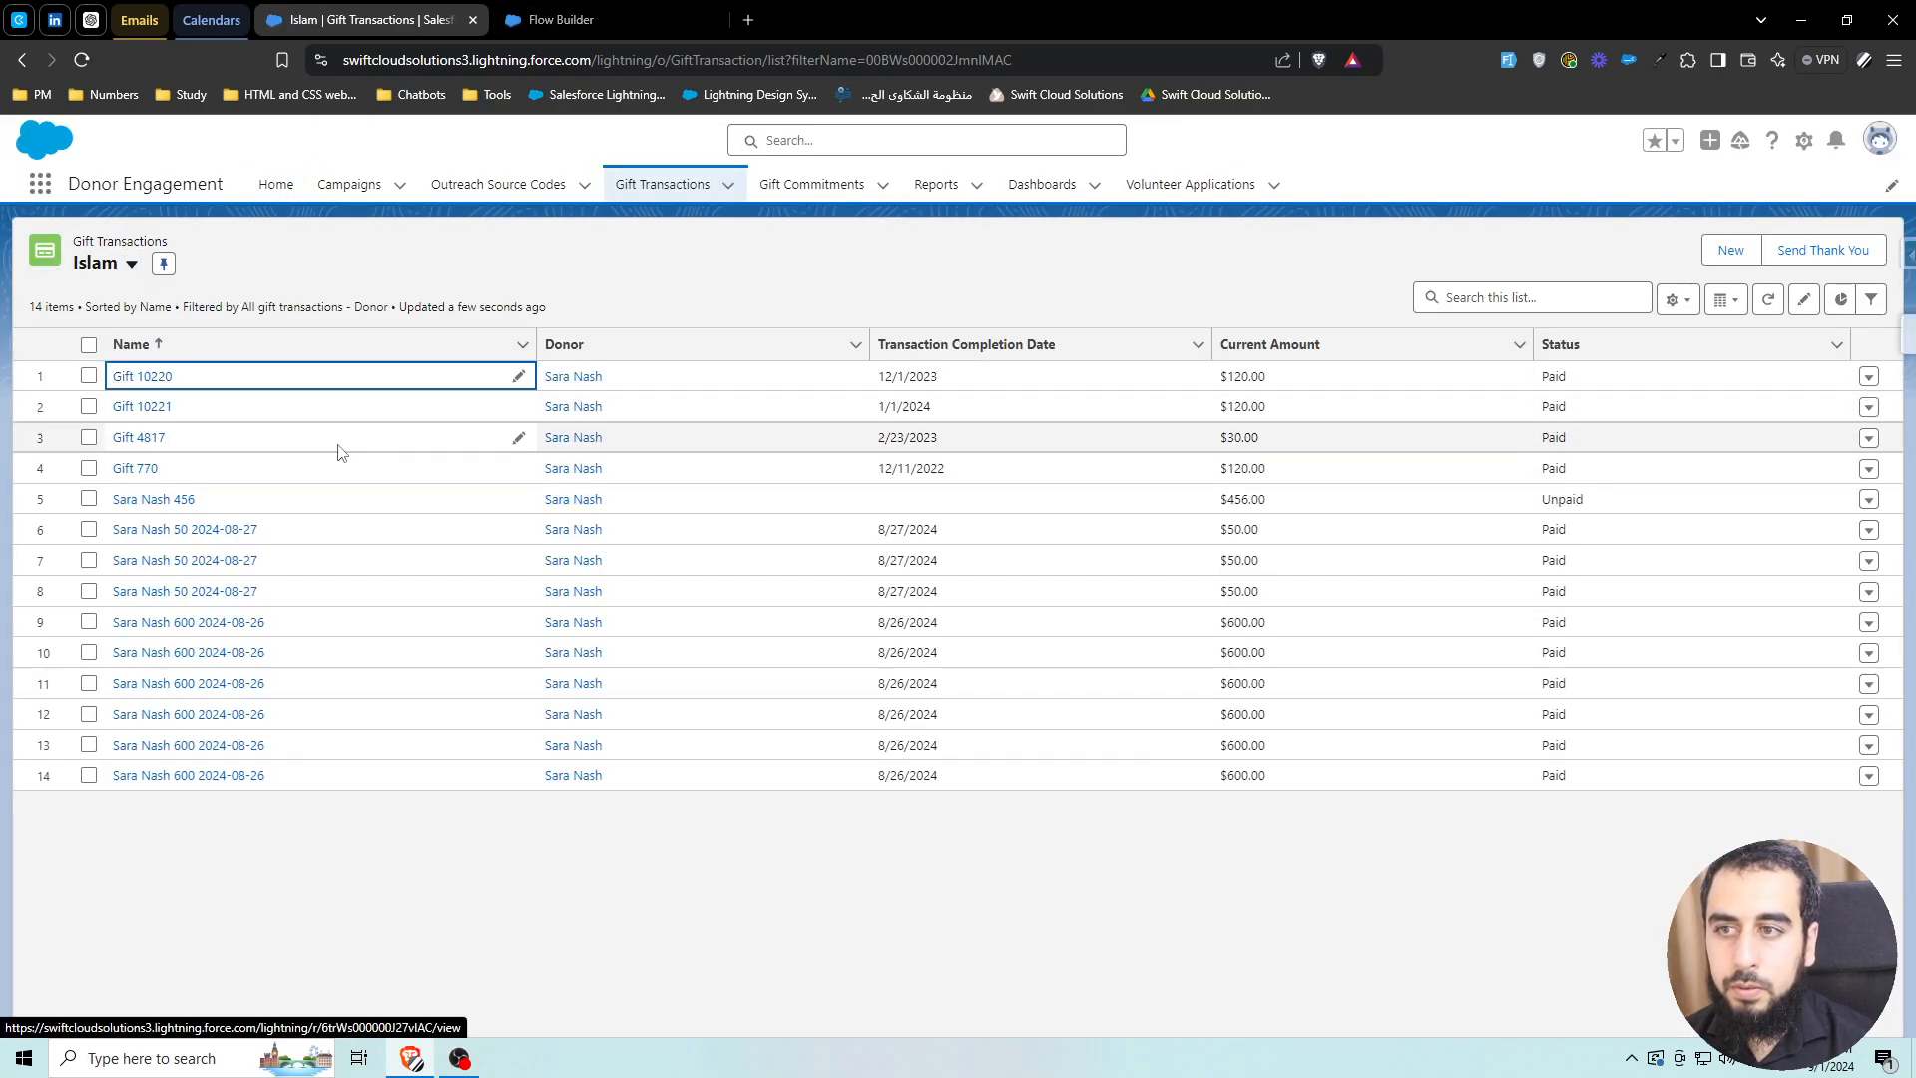
click(279, 445)
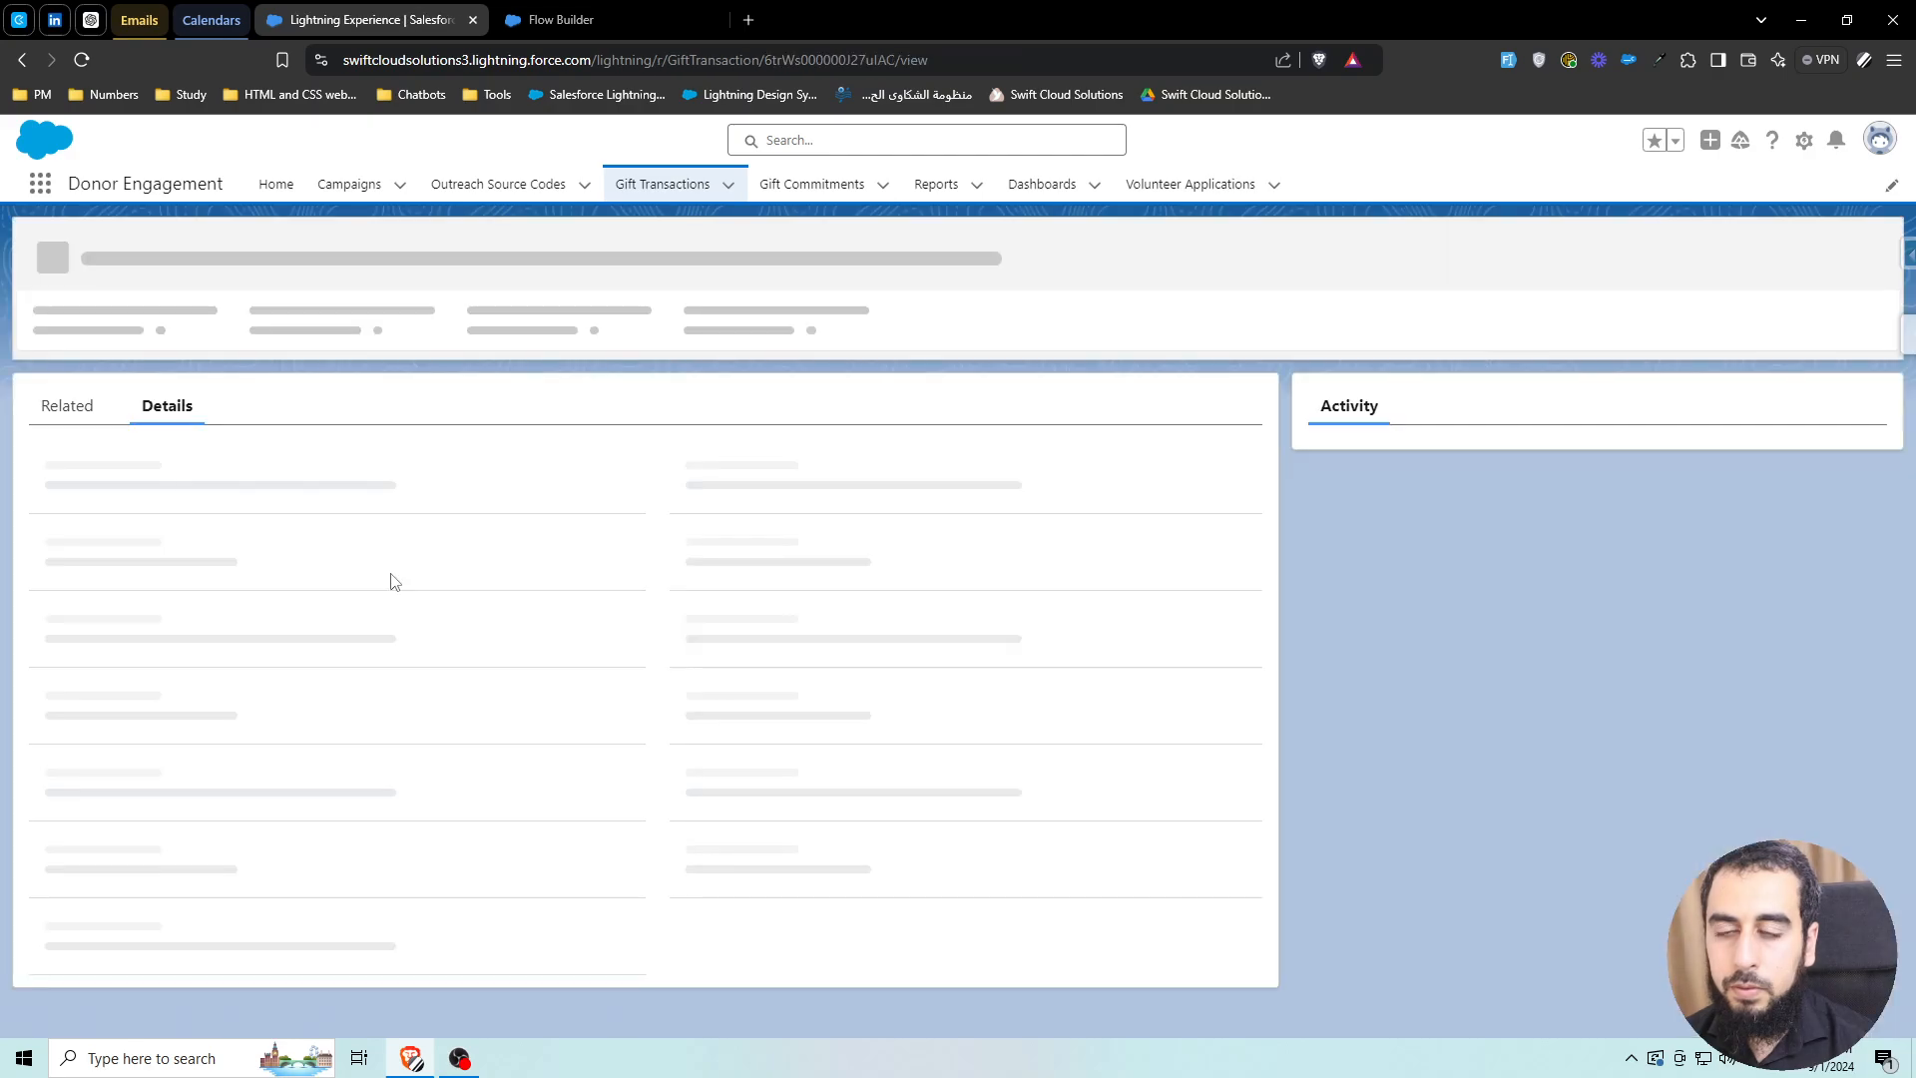
Locate the gift's Current Amount field ($120.00), then return to Flow Builder
scroll(344, 641, down, 2)
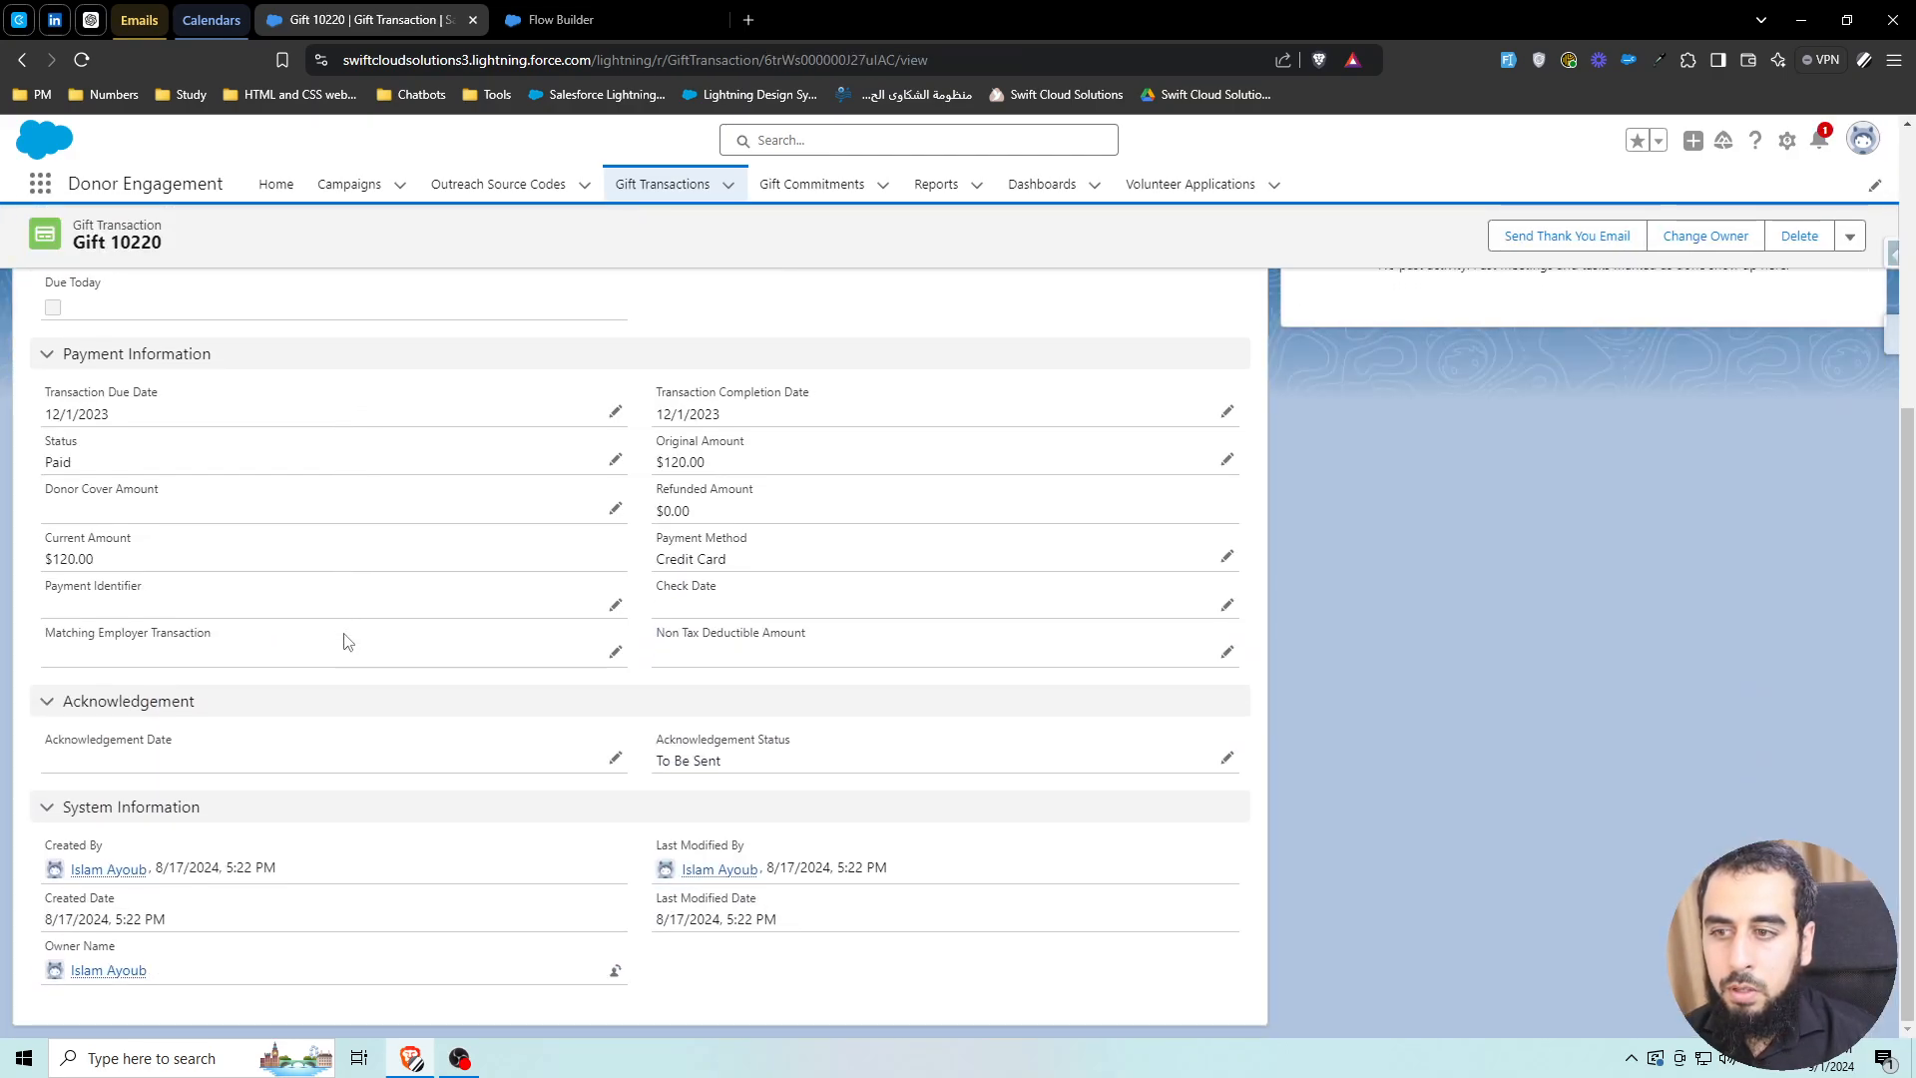
drag(655, 440, 741, 440)
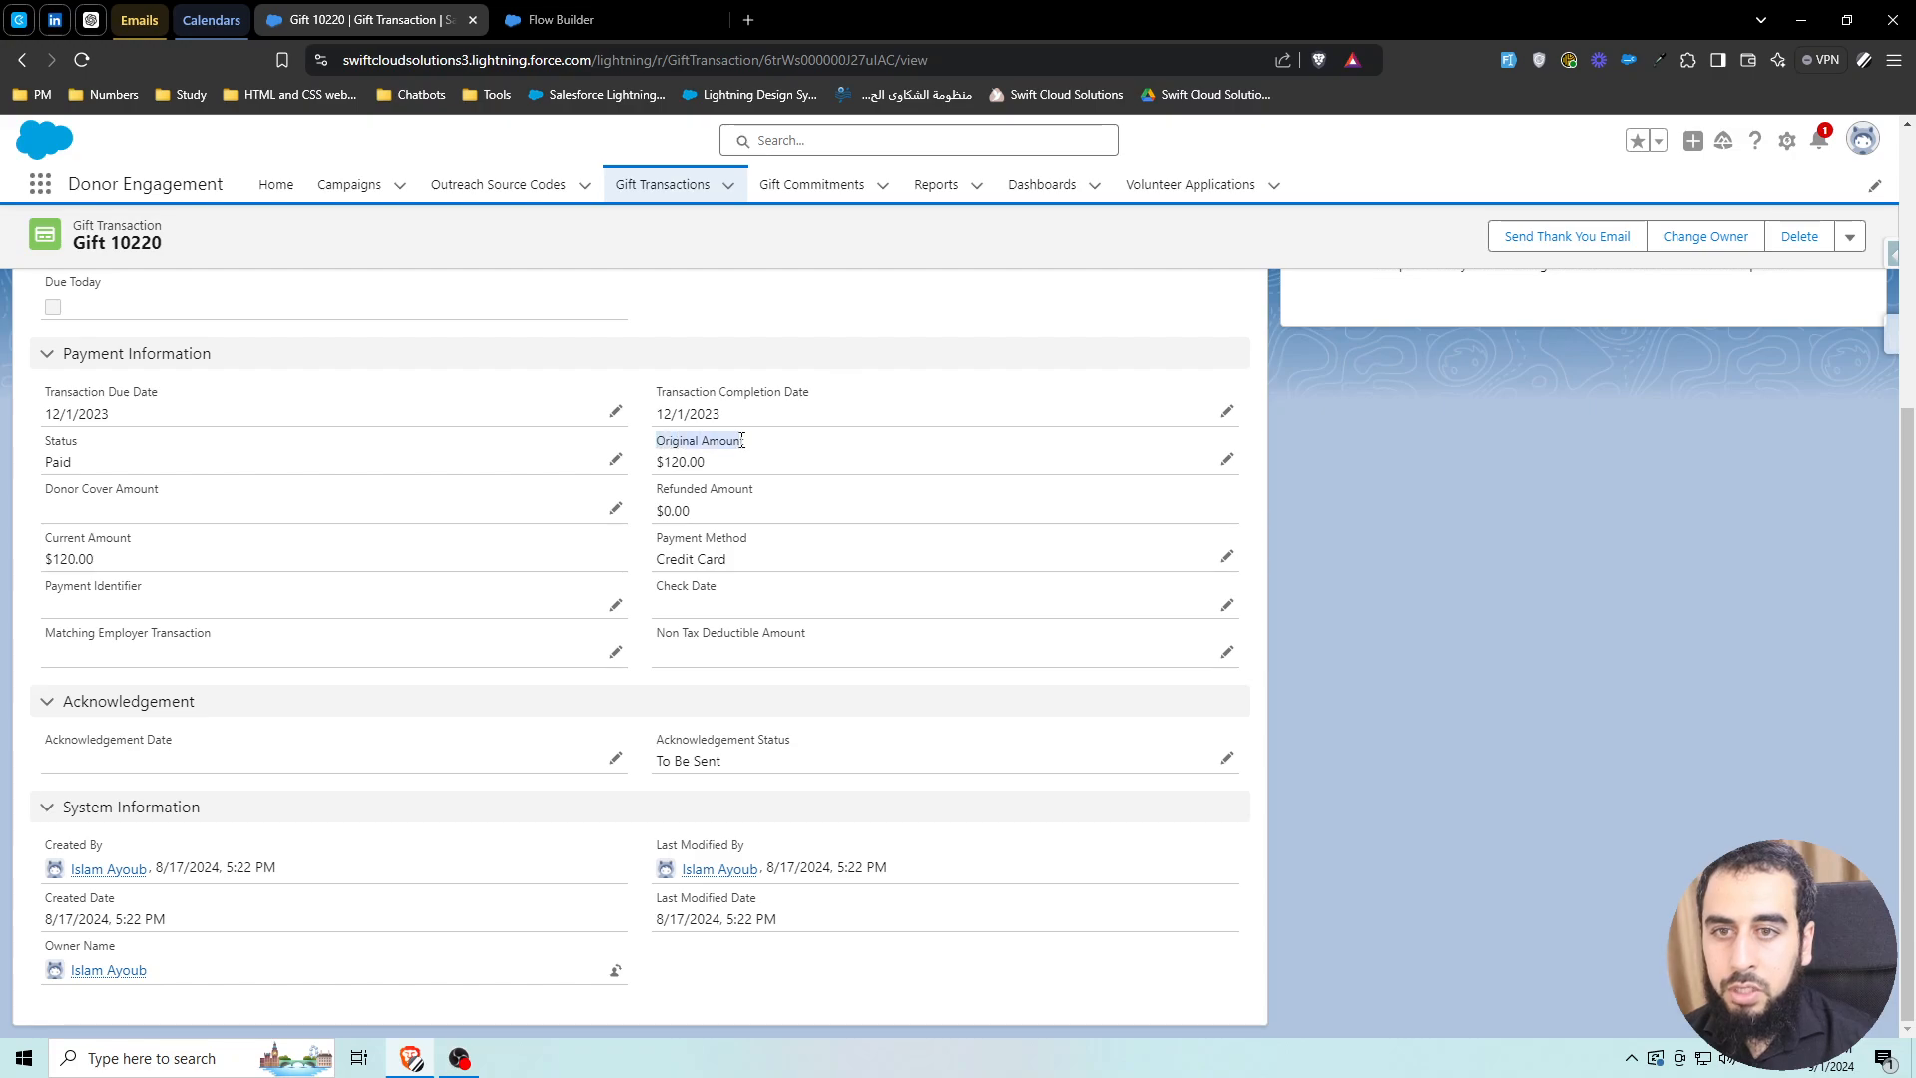
drag(657, 488, 753, 489)
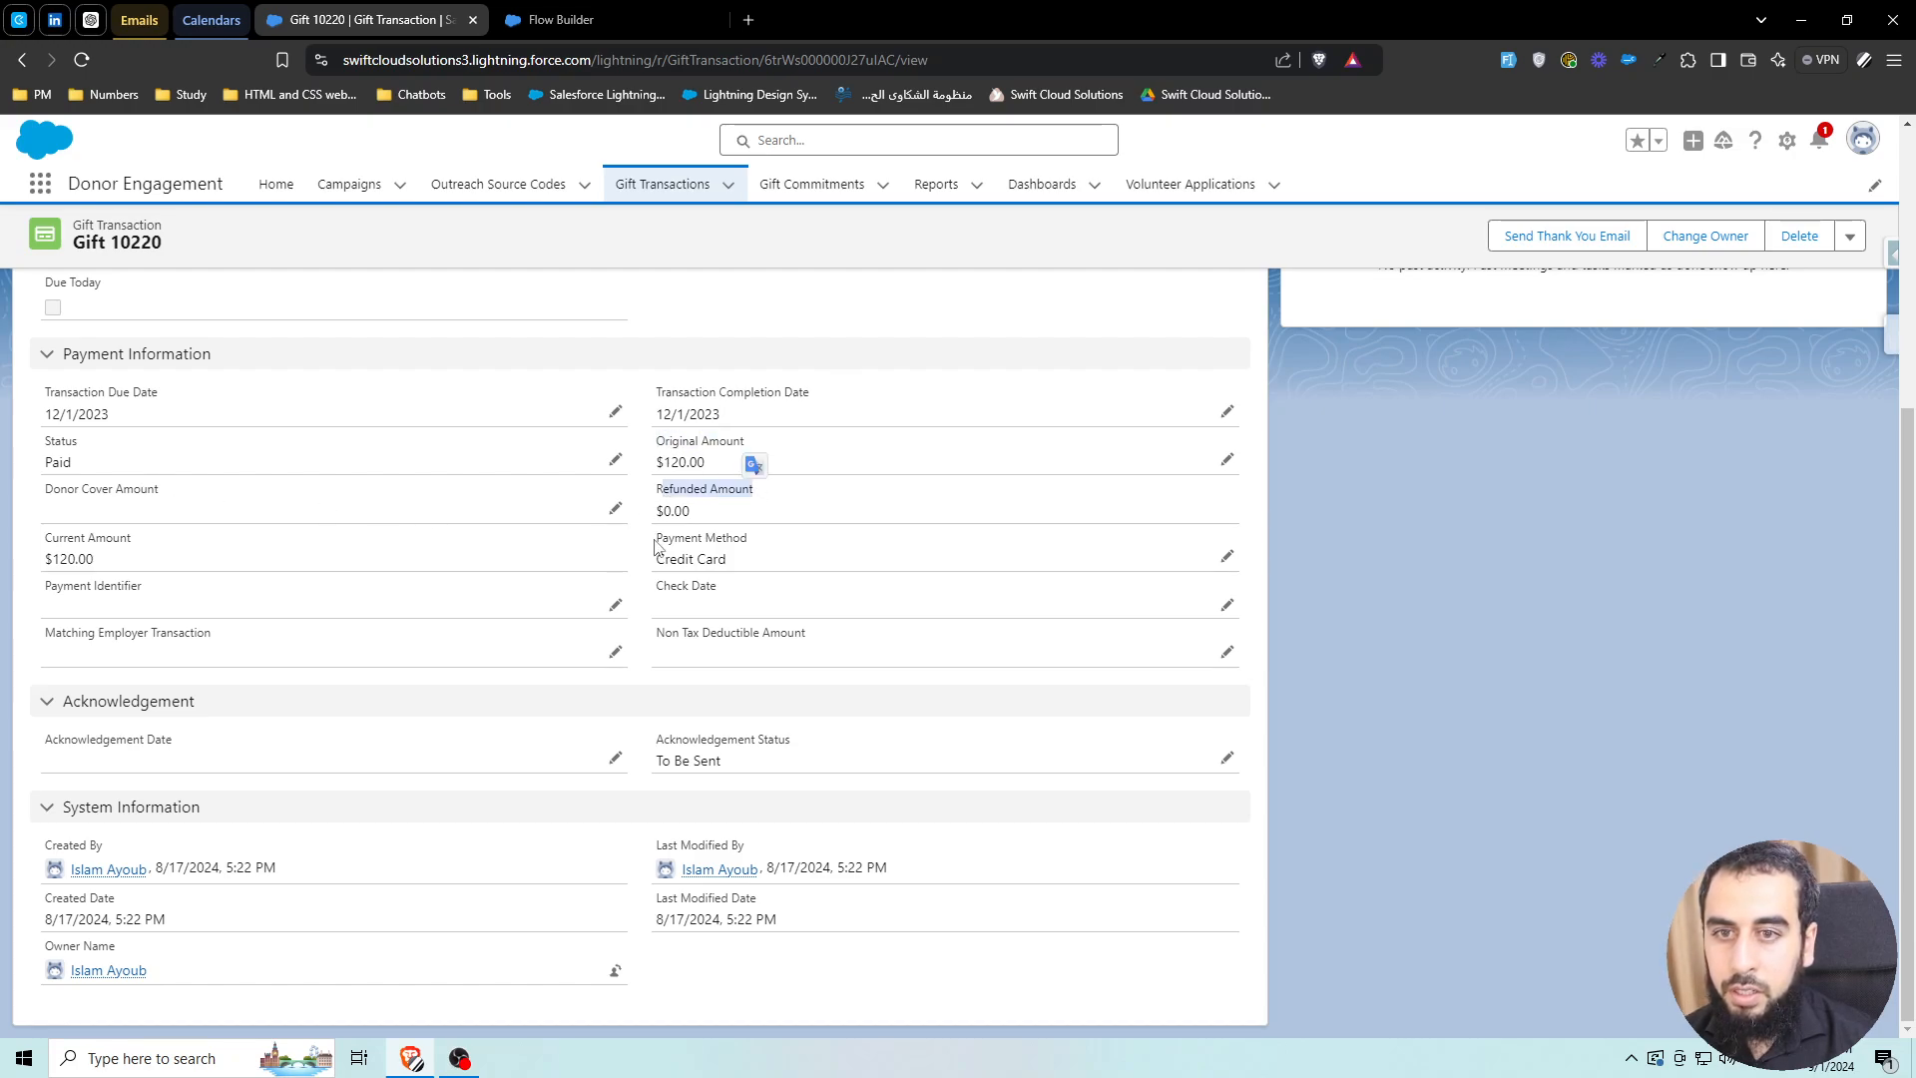
key(ctrl+f)
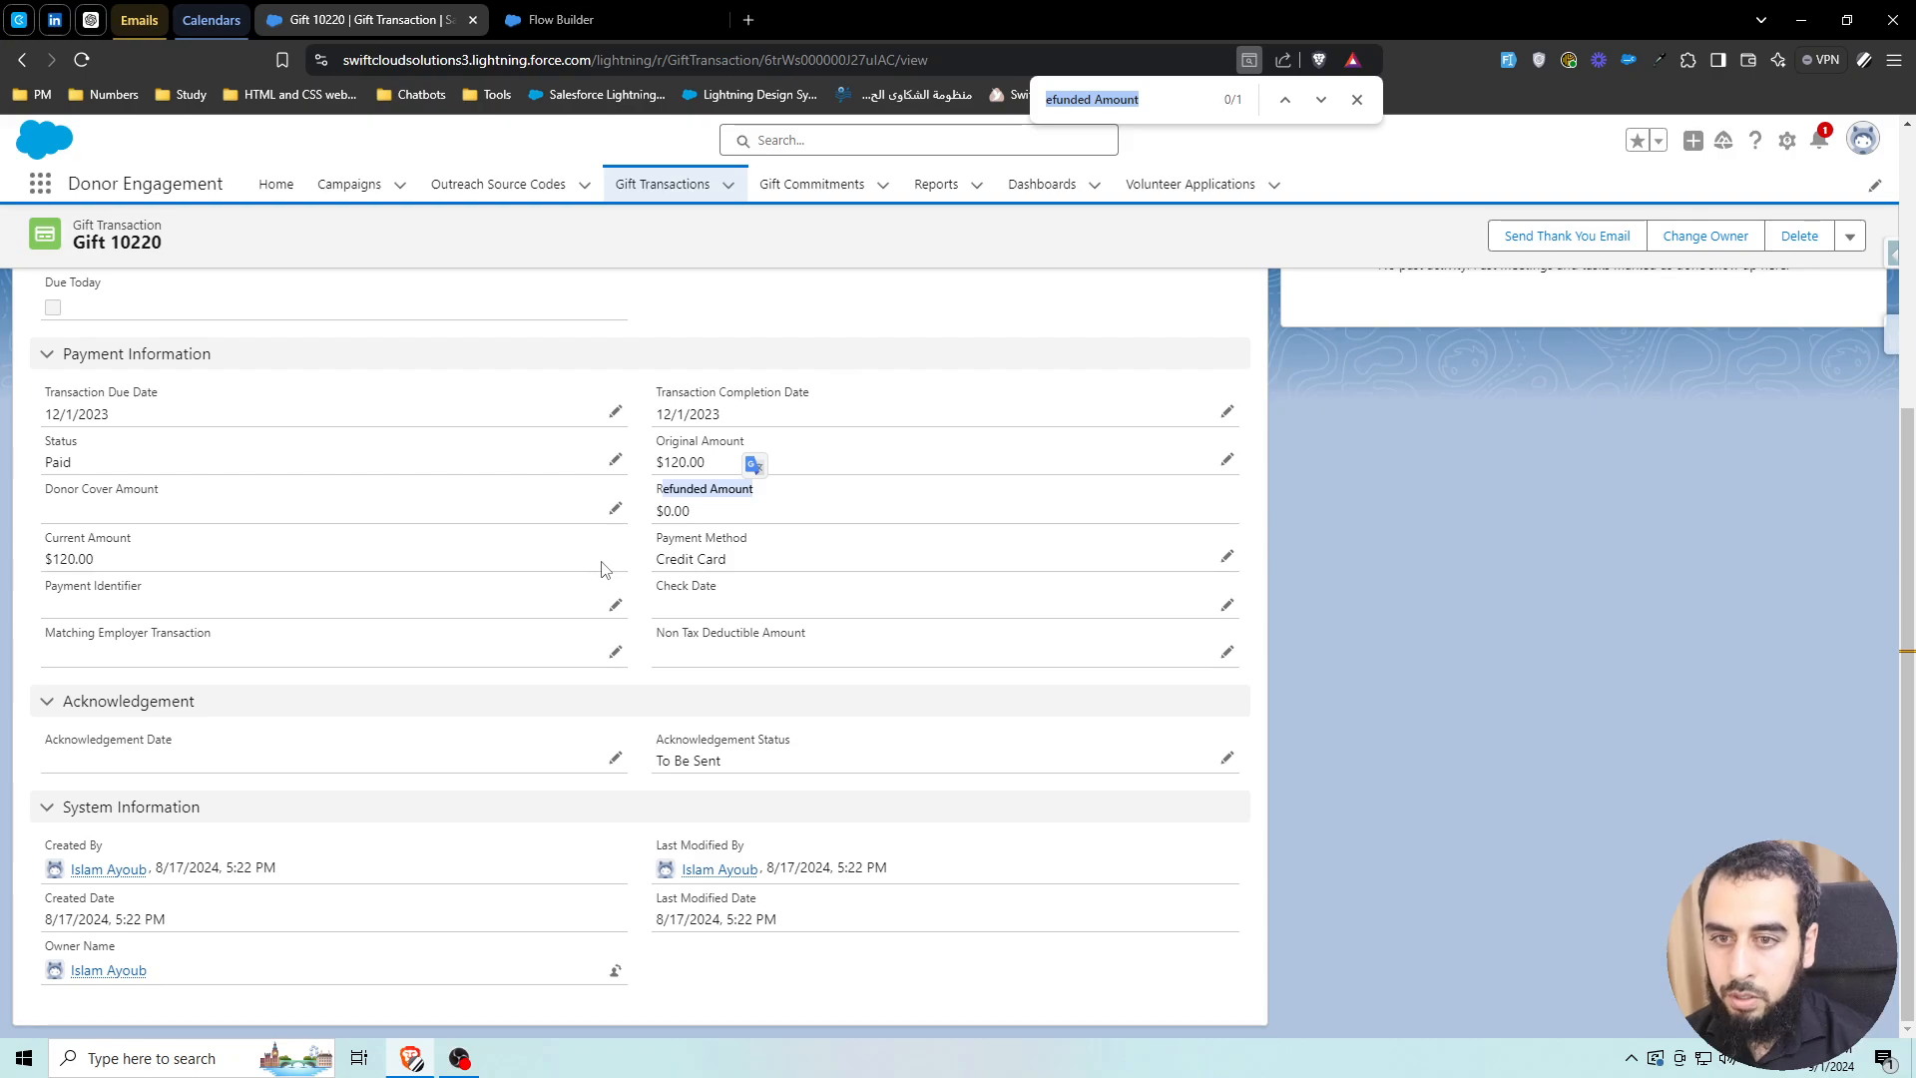
text(current)
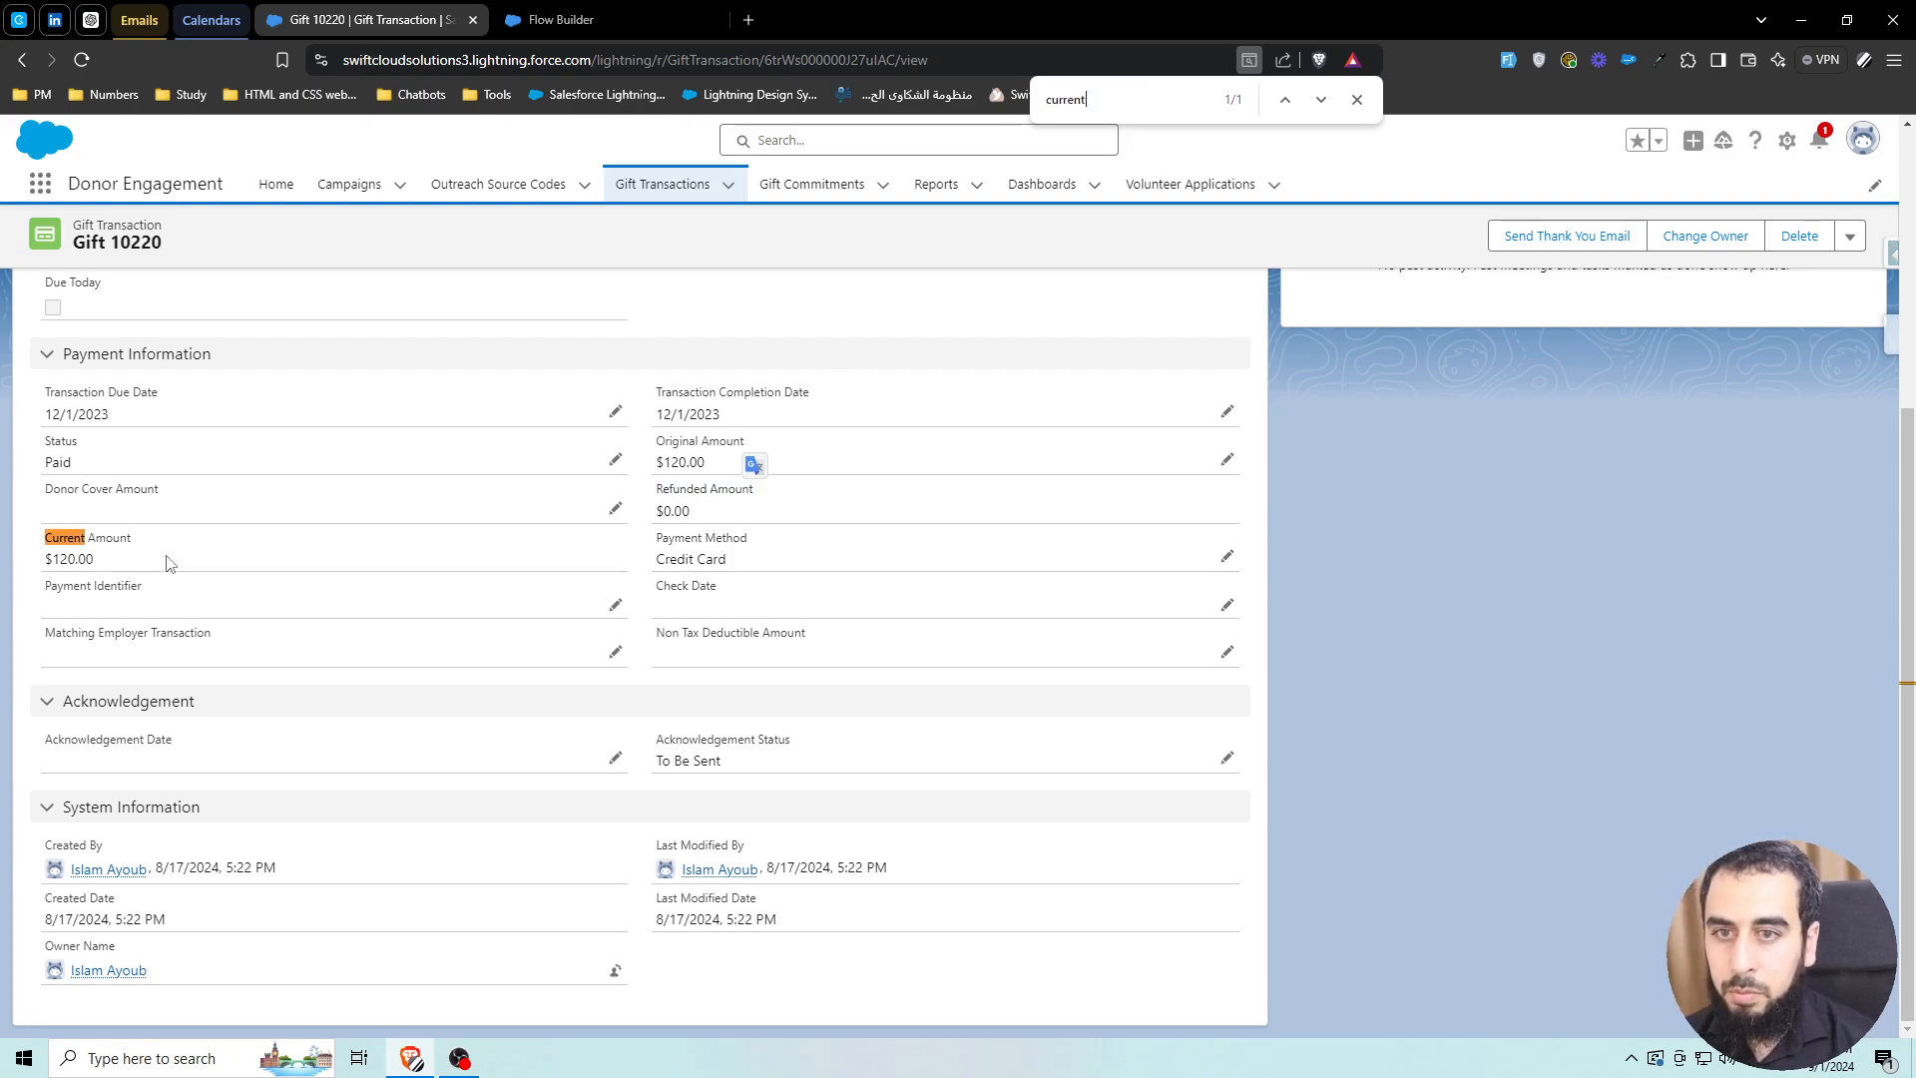
scroll(915, 423, up, 3)
click(599, 20)
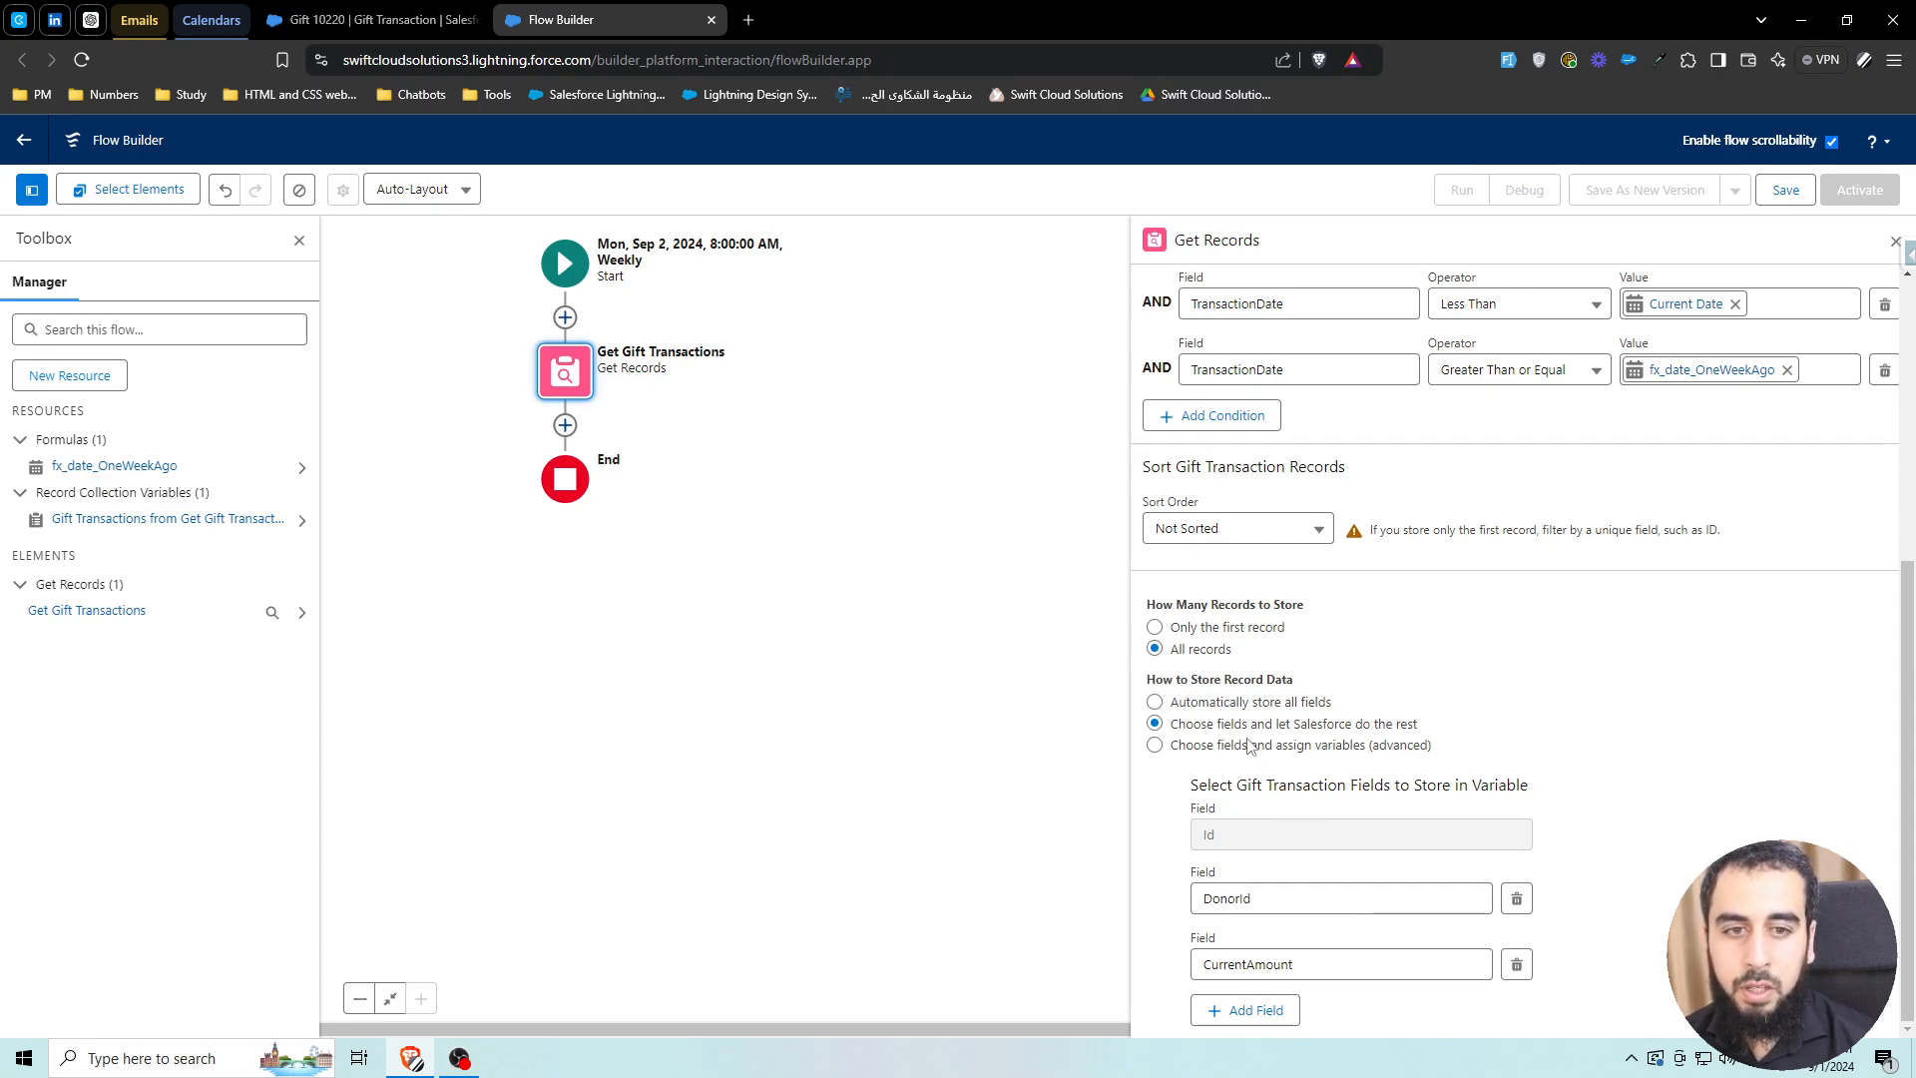
Pan the canvas and close the Get Records properties panel
drag(792, 514, 866, 608)
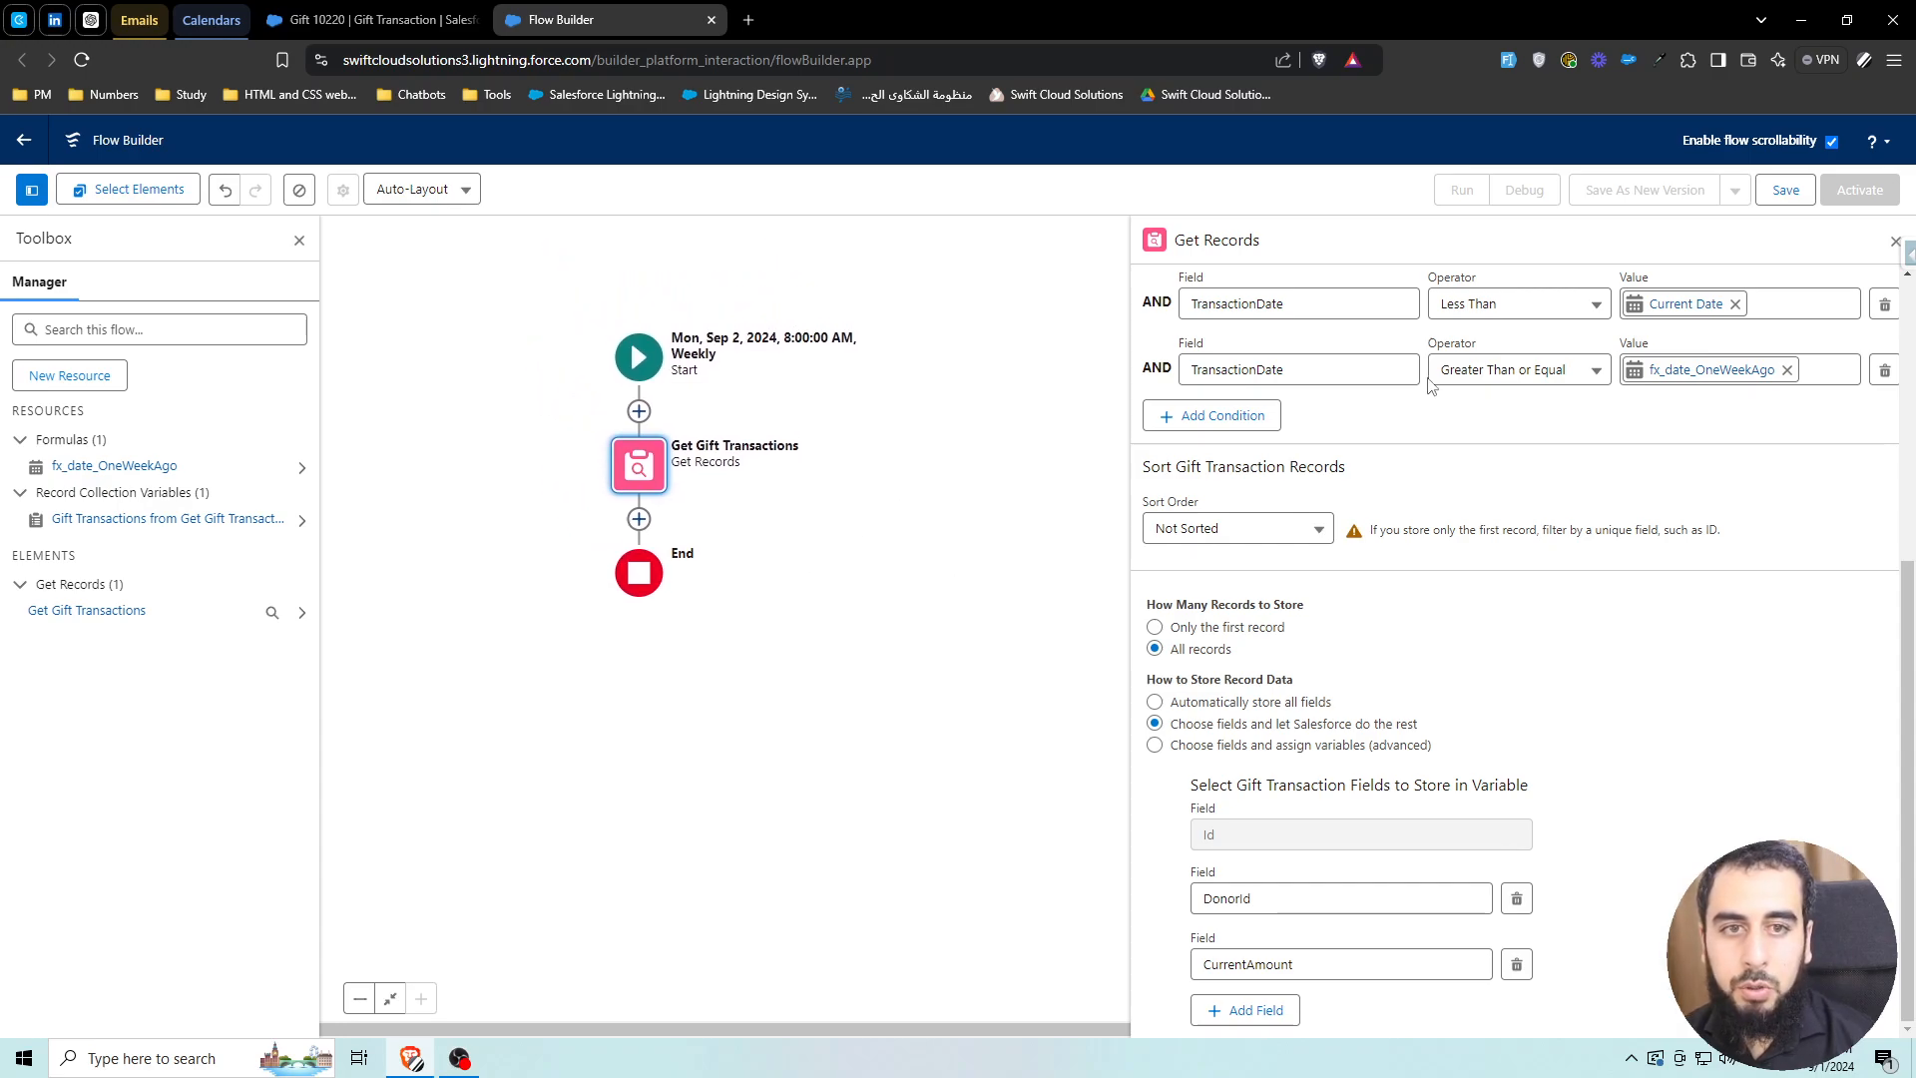
click(1895, 241)
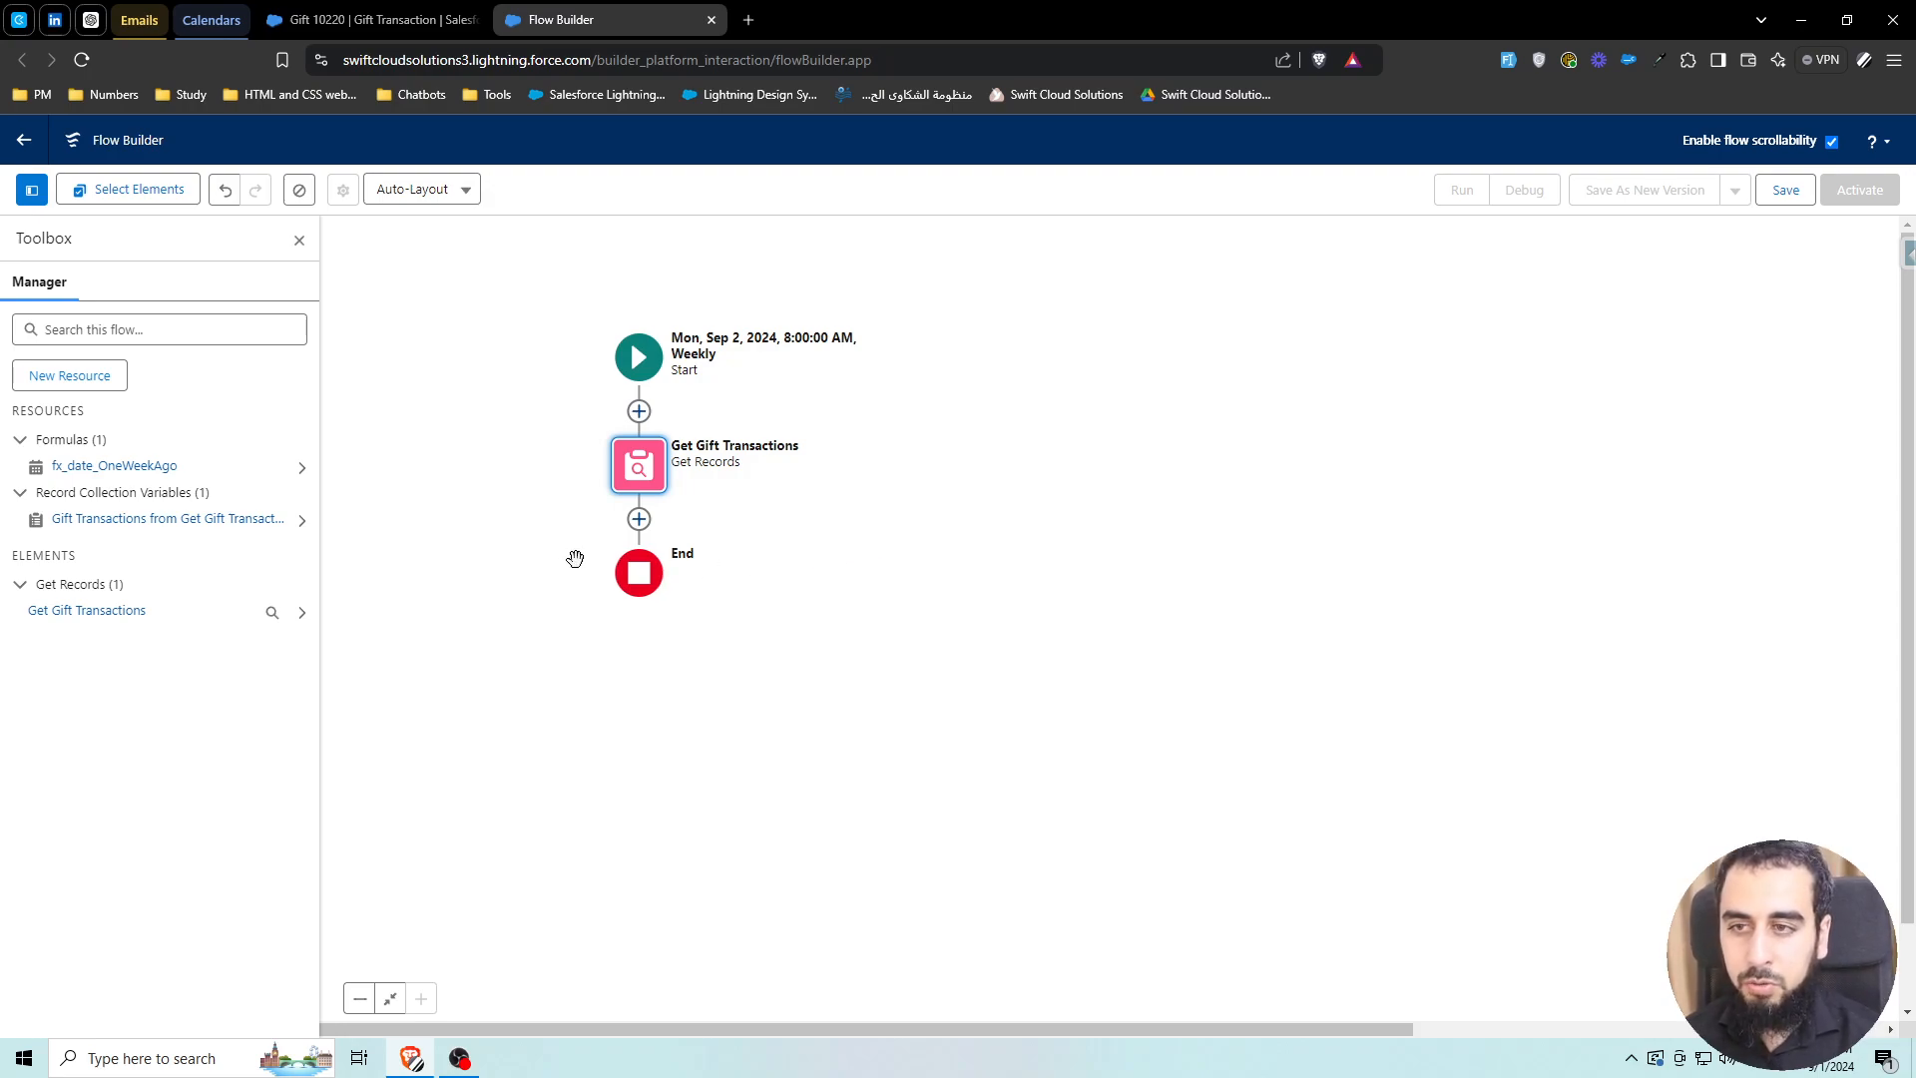
Add a Transform element after Get Gift Transactions
click(638, 520)
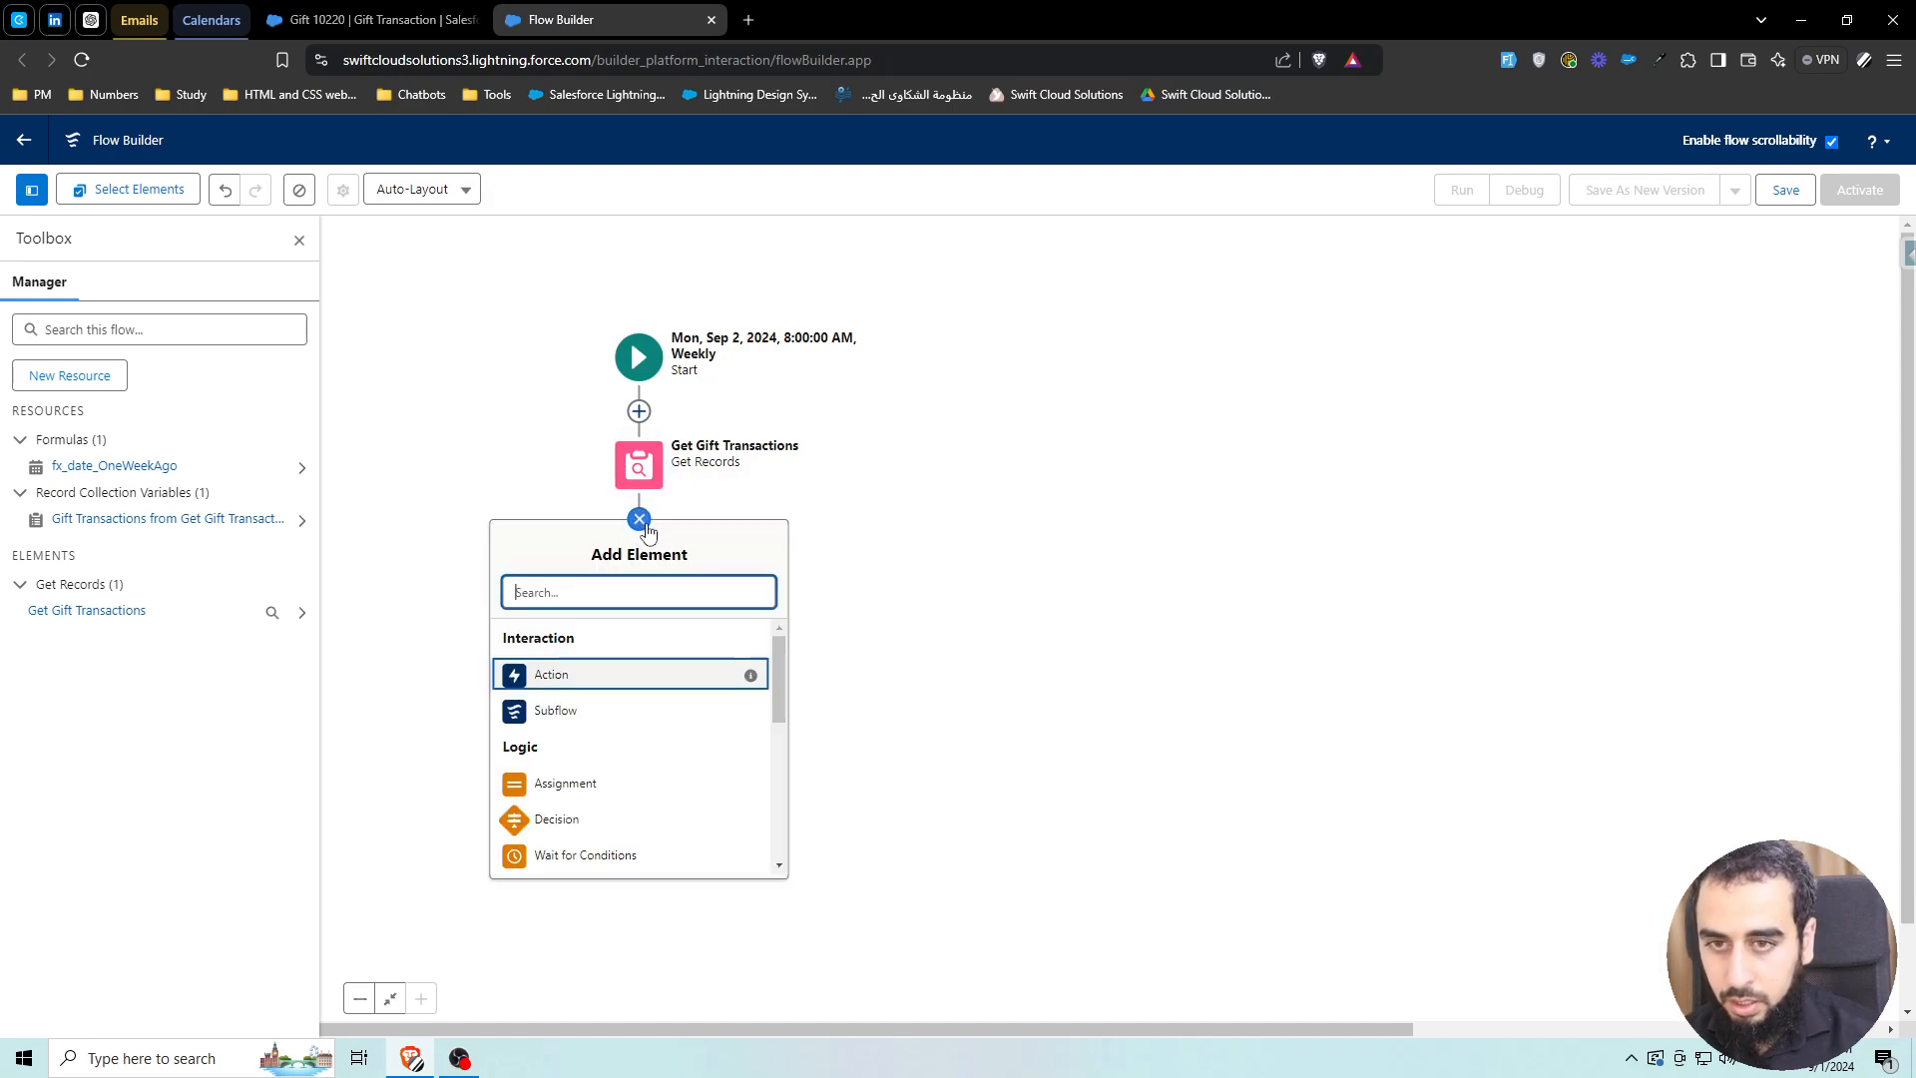
text(tra)
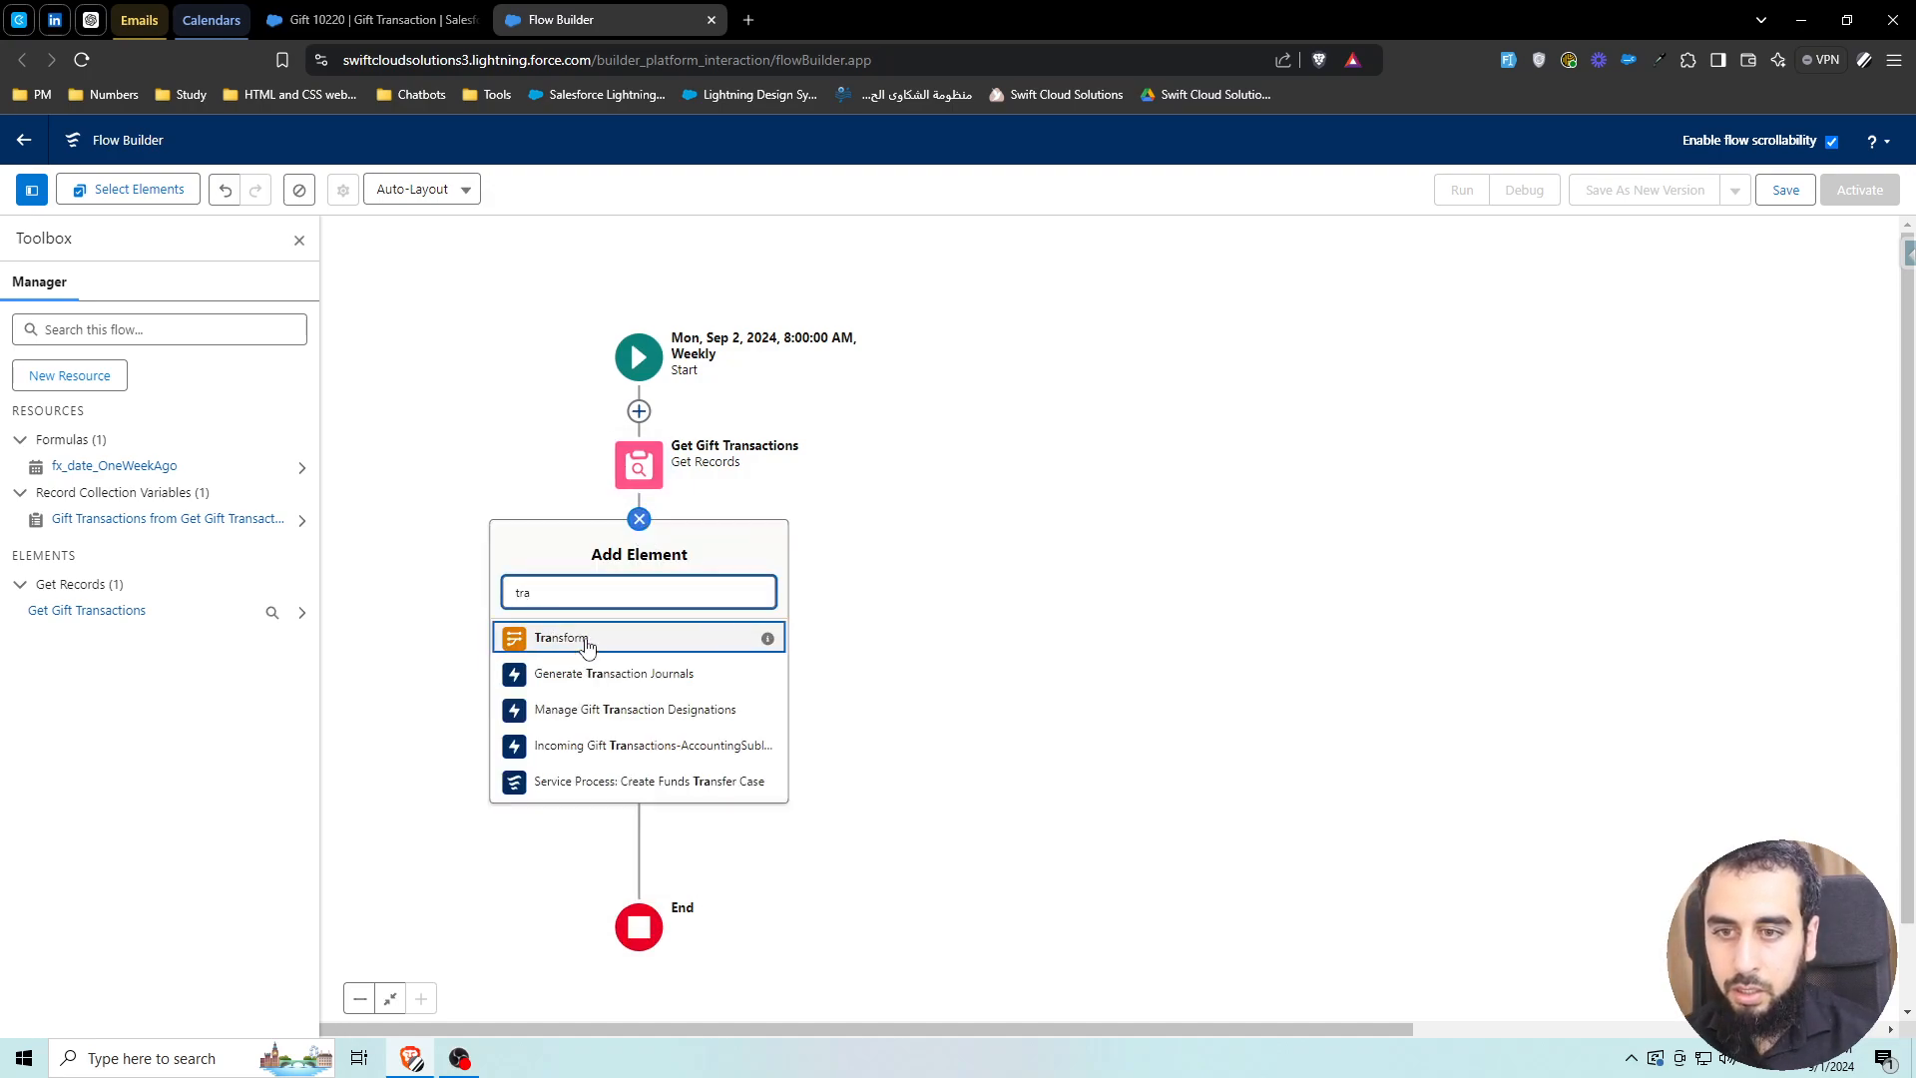
click(584, 641)
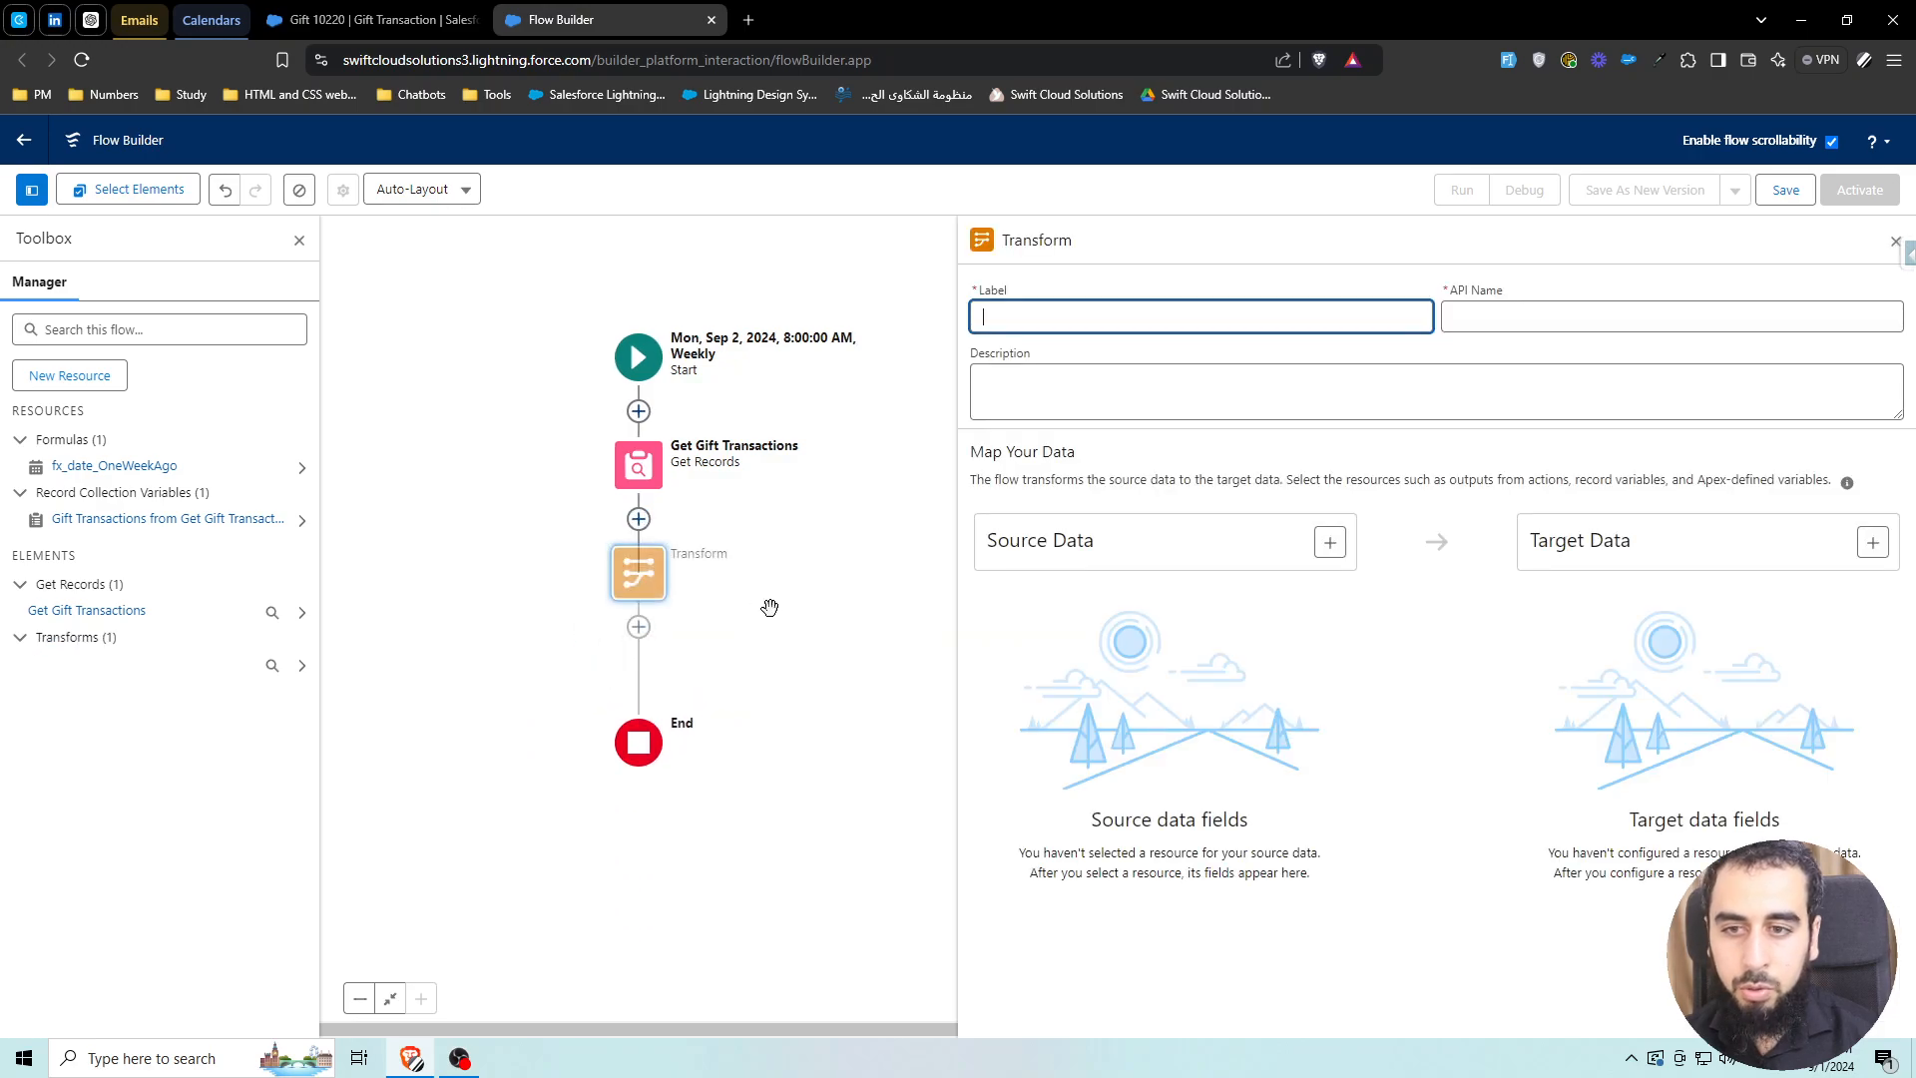
Begin choosing a resource as the Transform's Source Data
click(1200, 486)
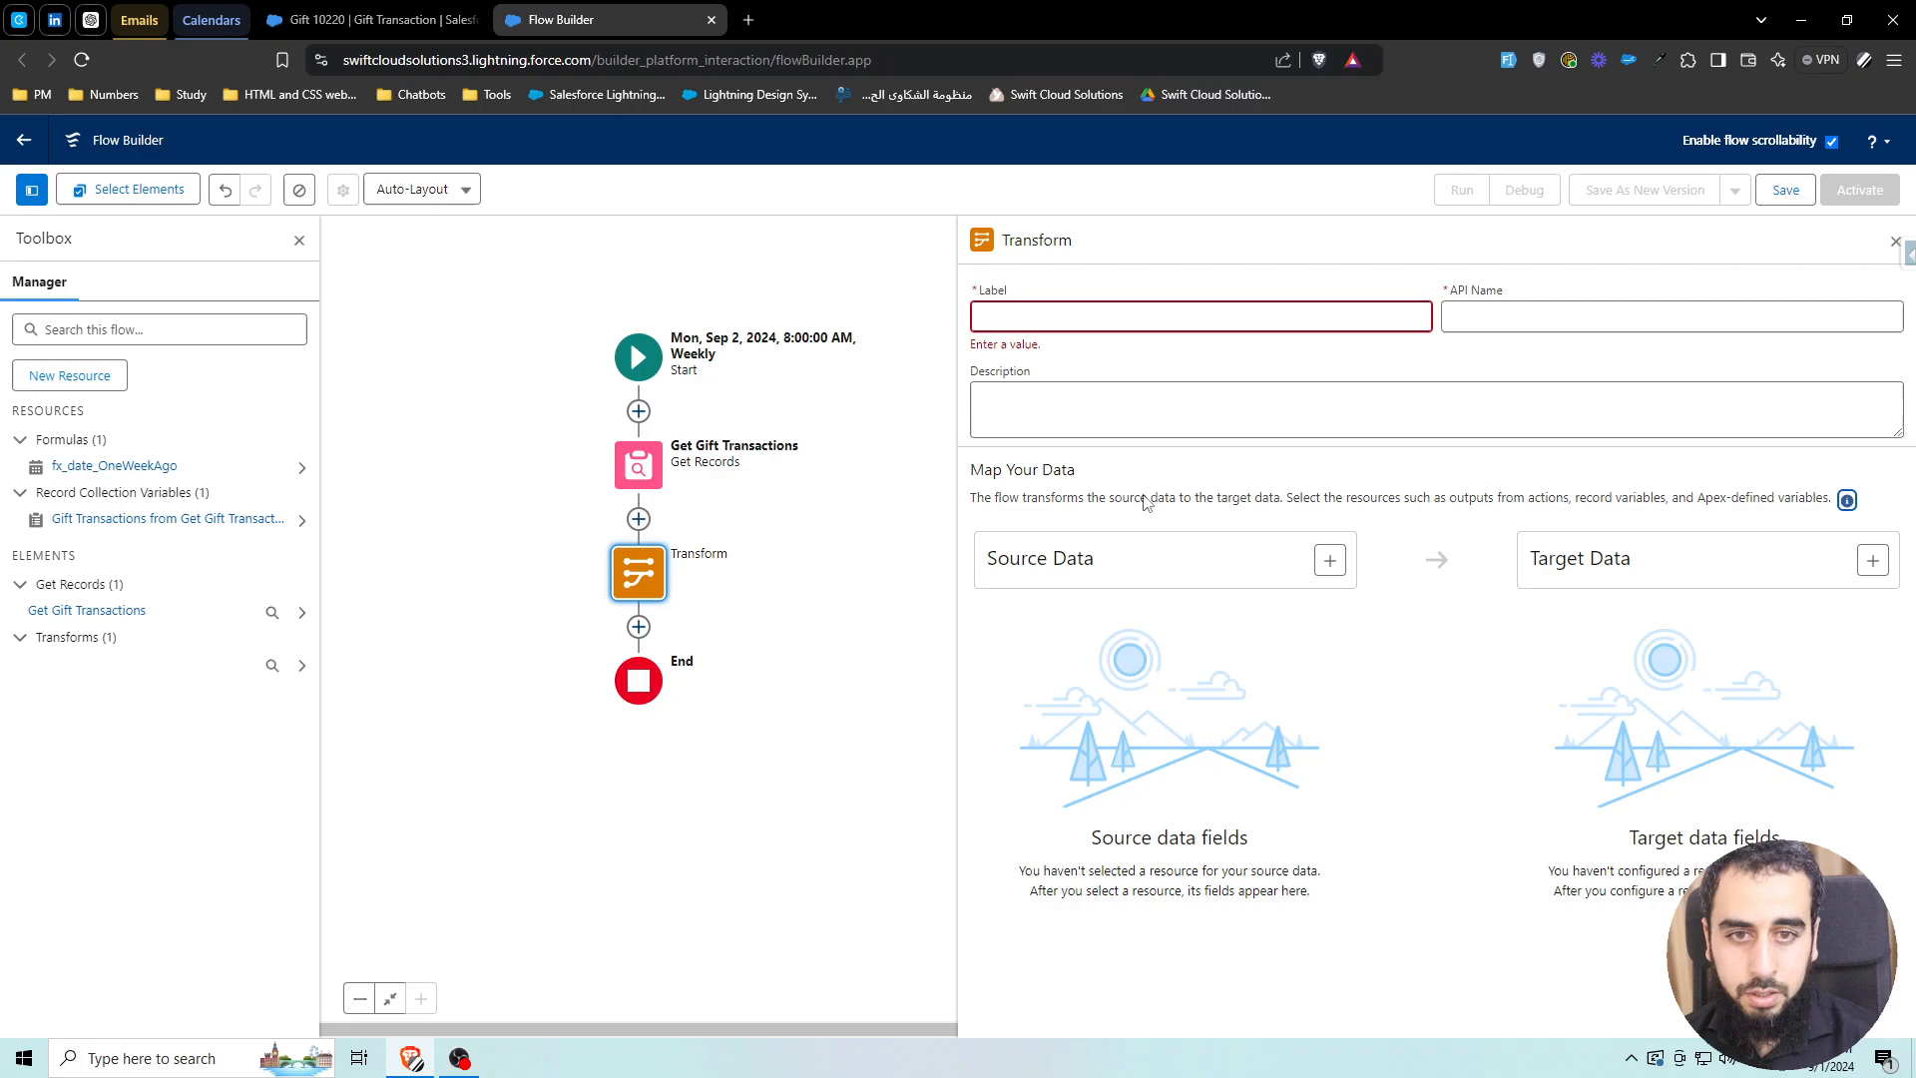
drag(998, 560, 1086, 562)
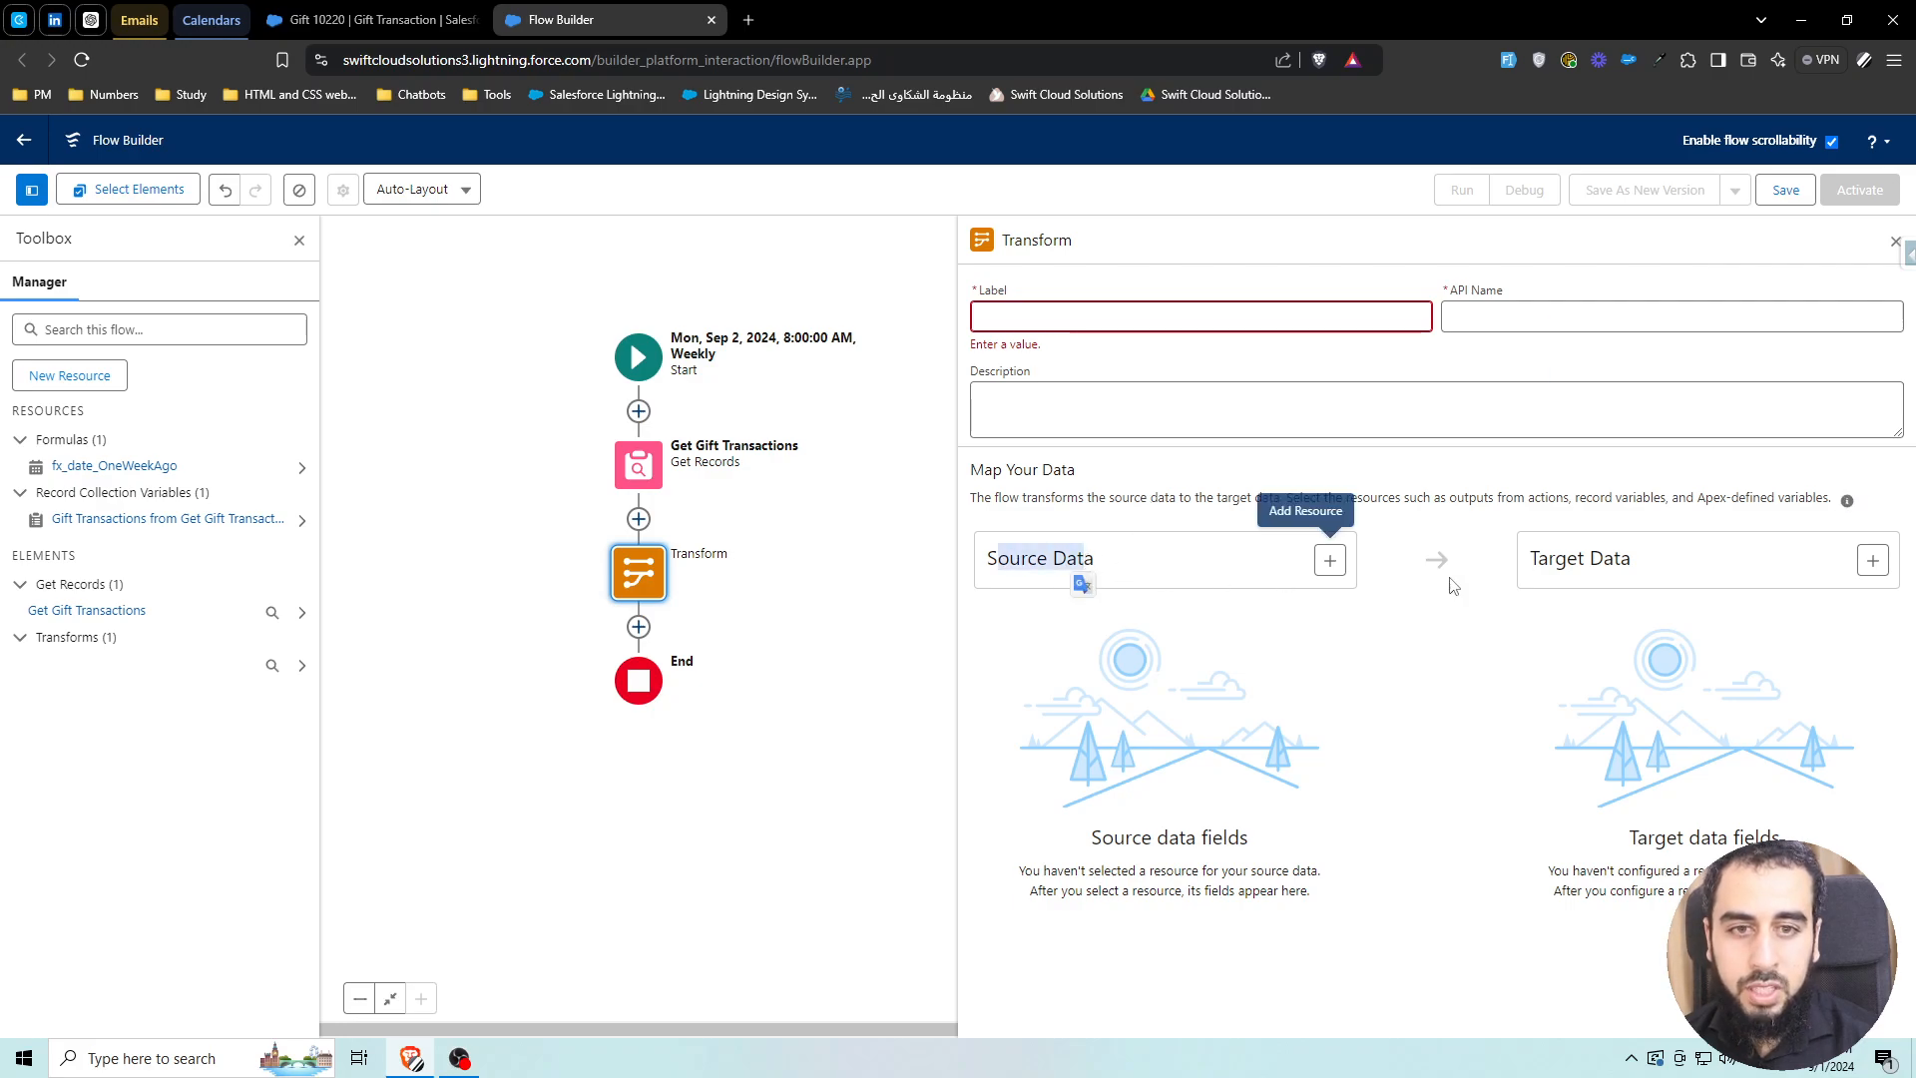
drag(1538, 559, 1632, 562)
click(1181, 587)
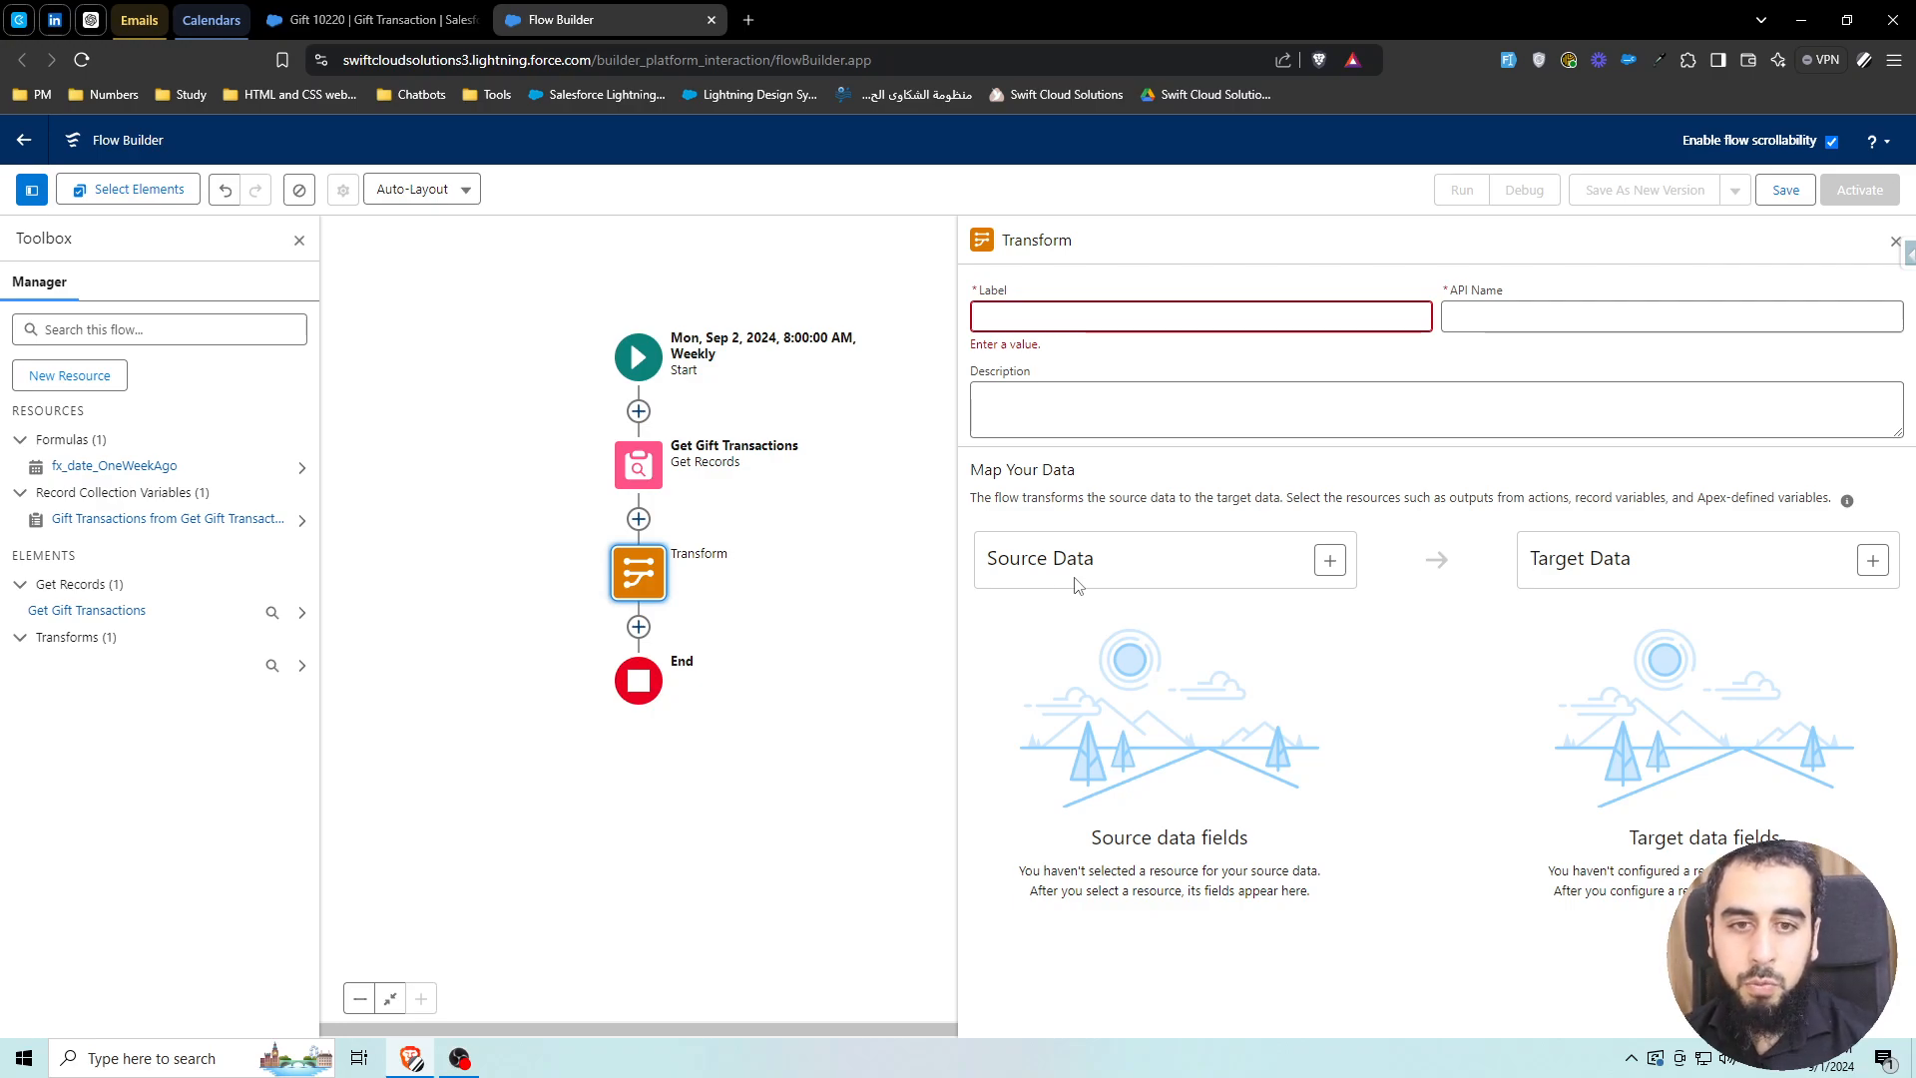
drag(1004, 557, 1103, 565)
click(1098, 581)
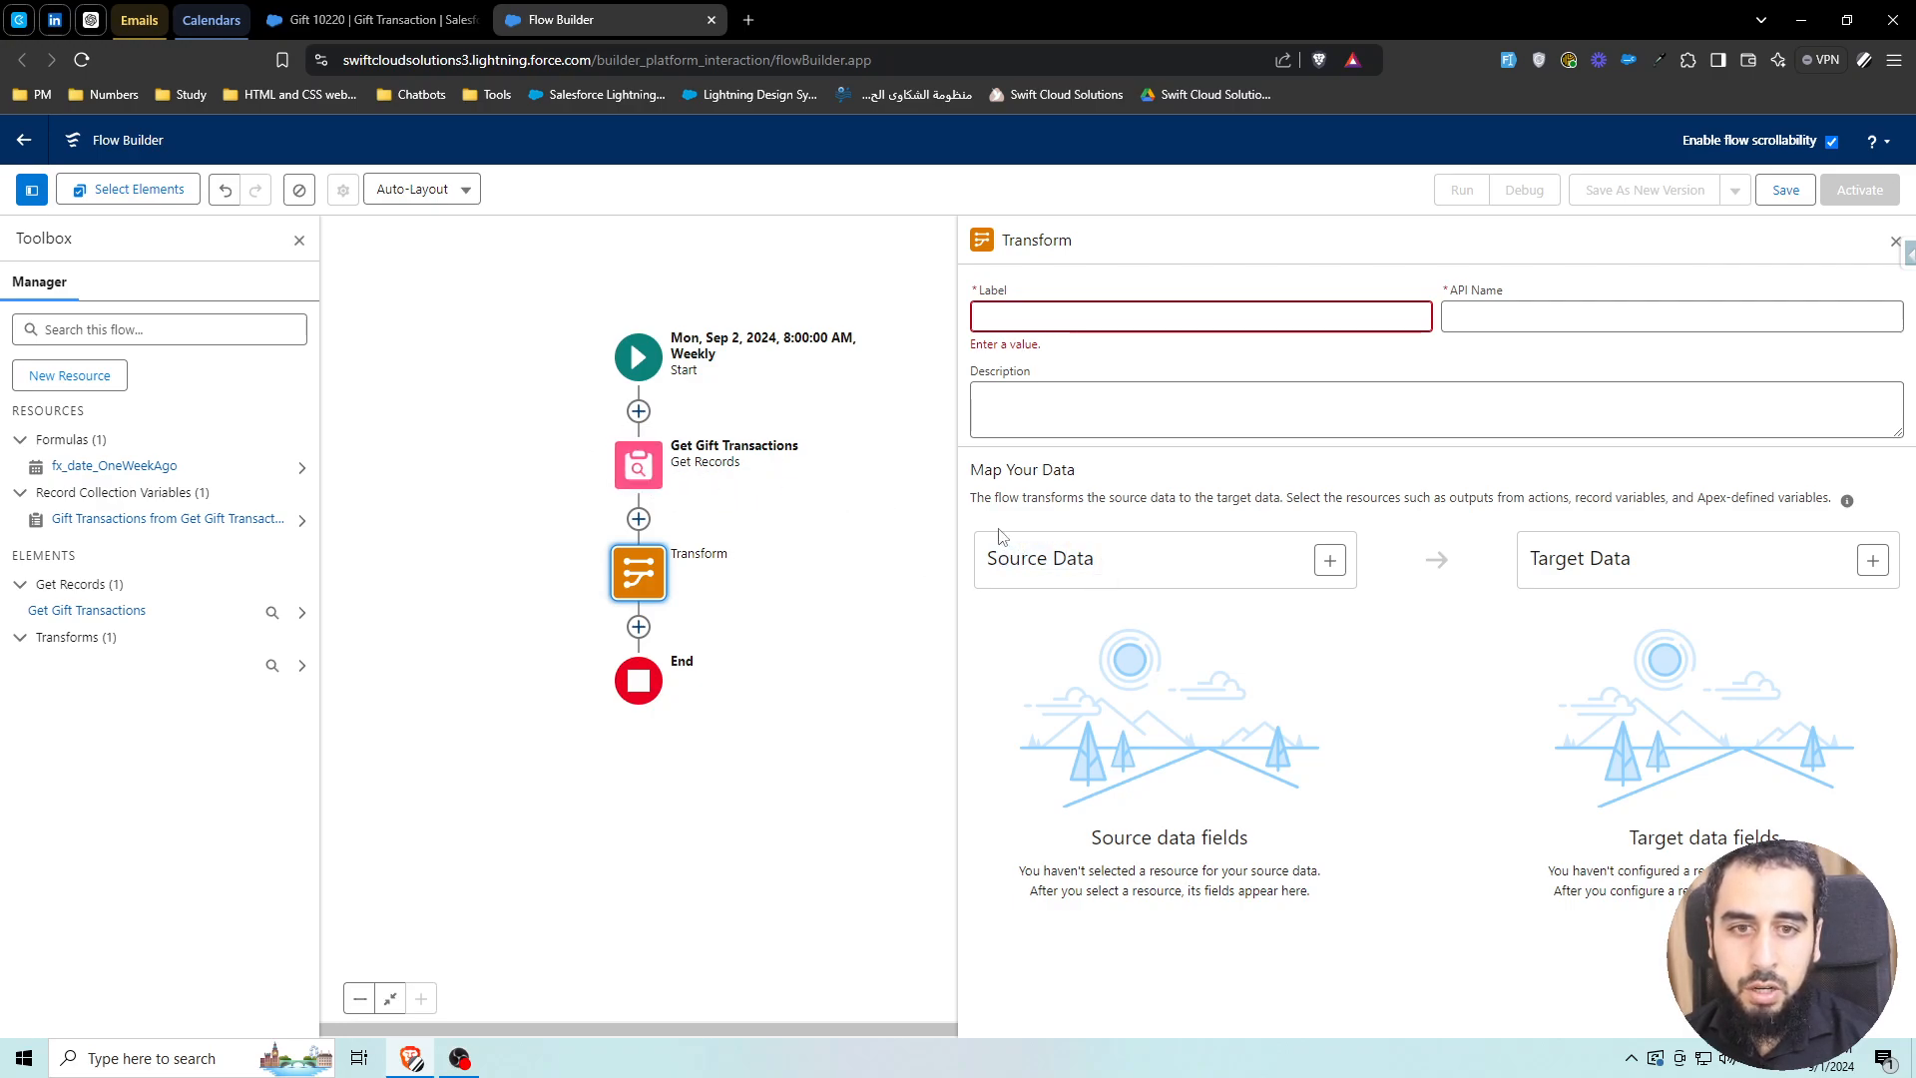
click(1327, 562)
click(1232, 682)
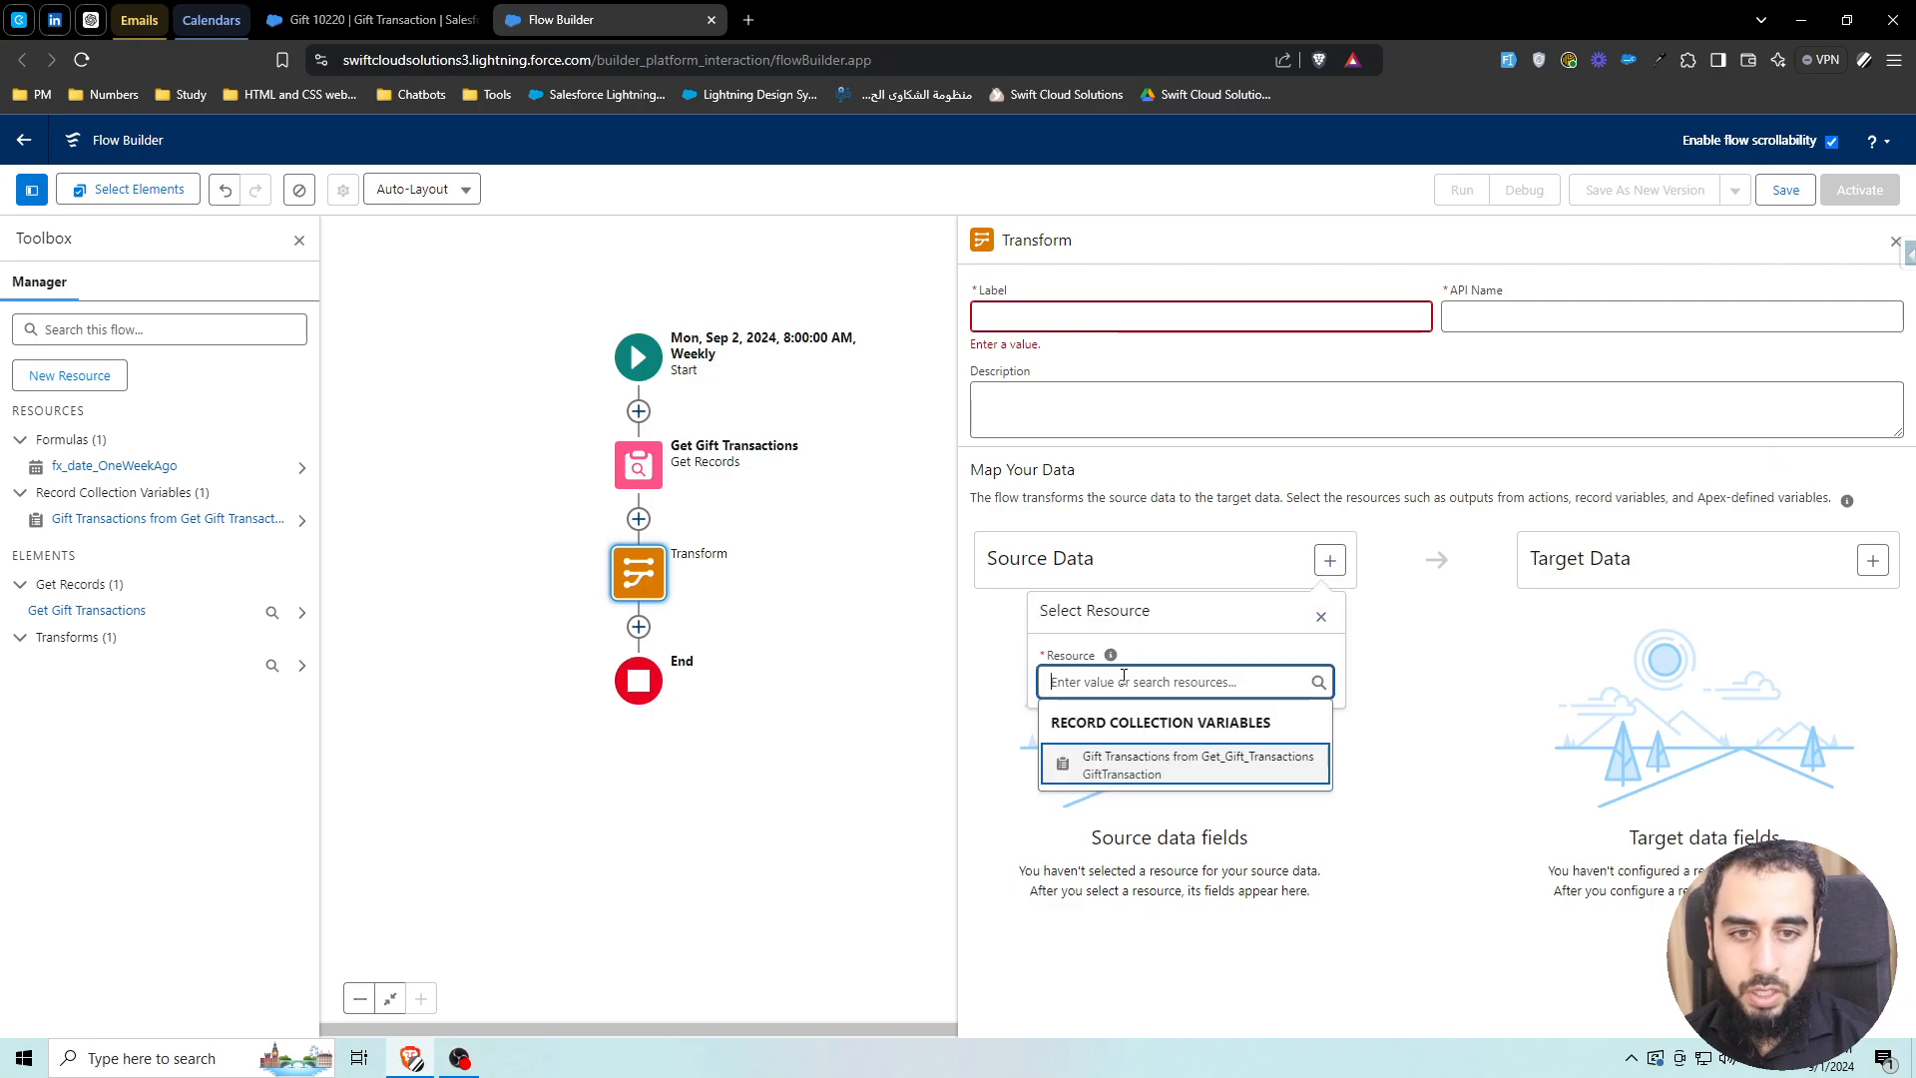
Use the Get Gift Transactions collection as source and create a Currency target
click(1129, 781)
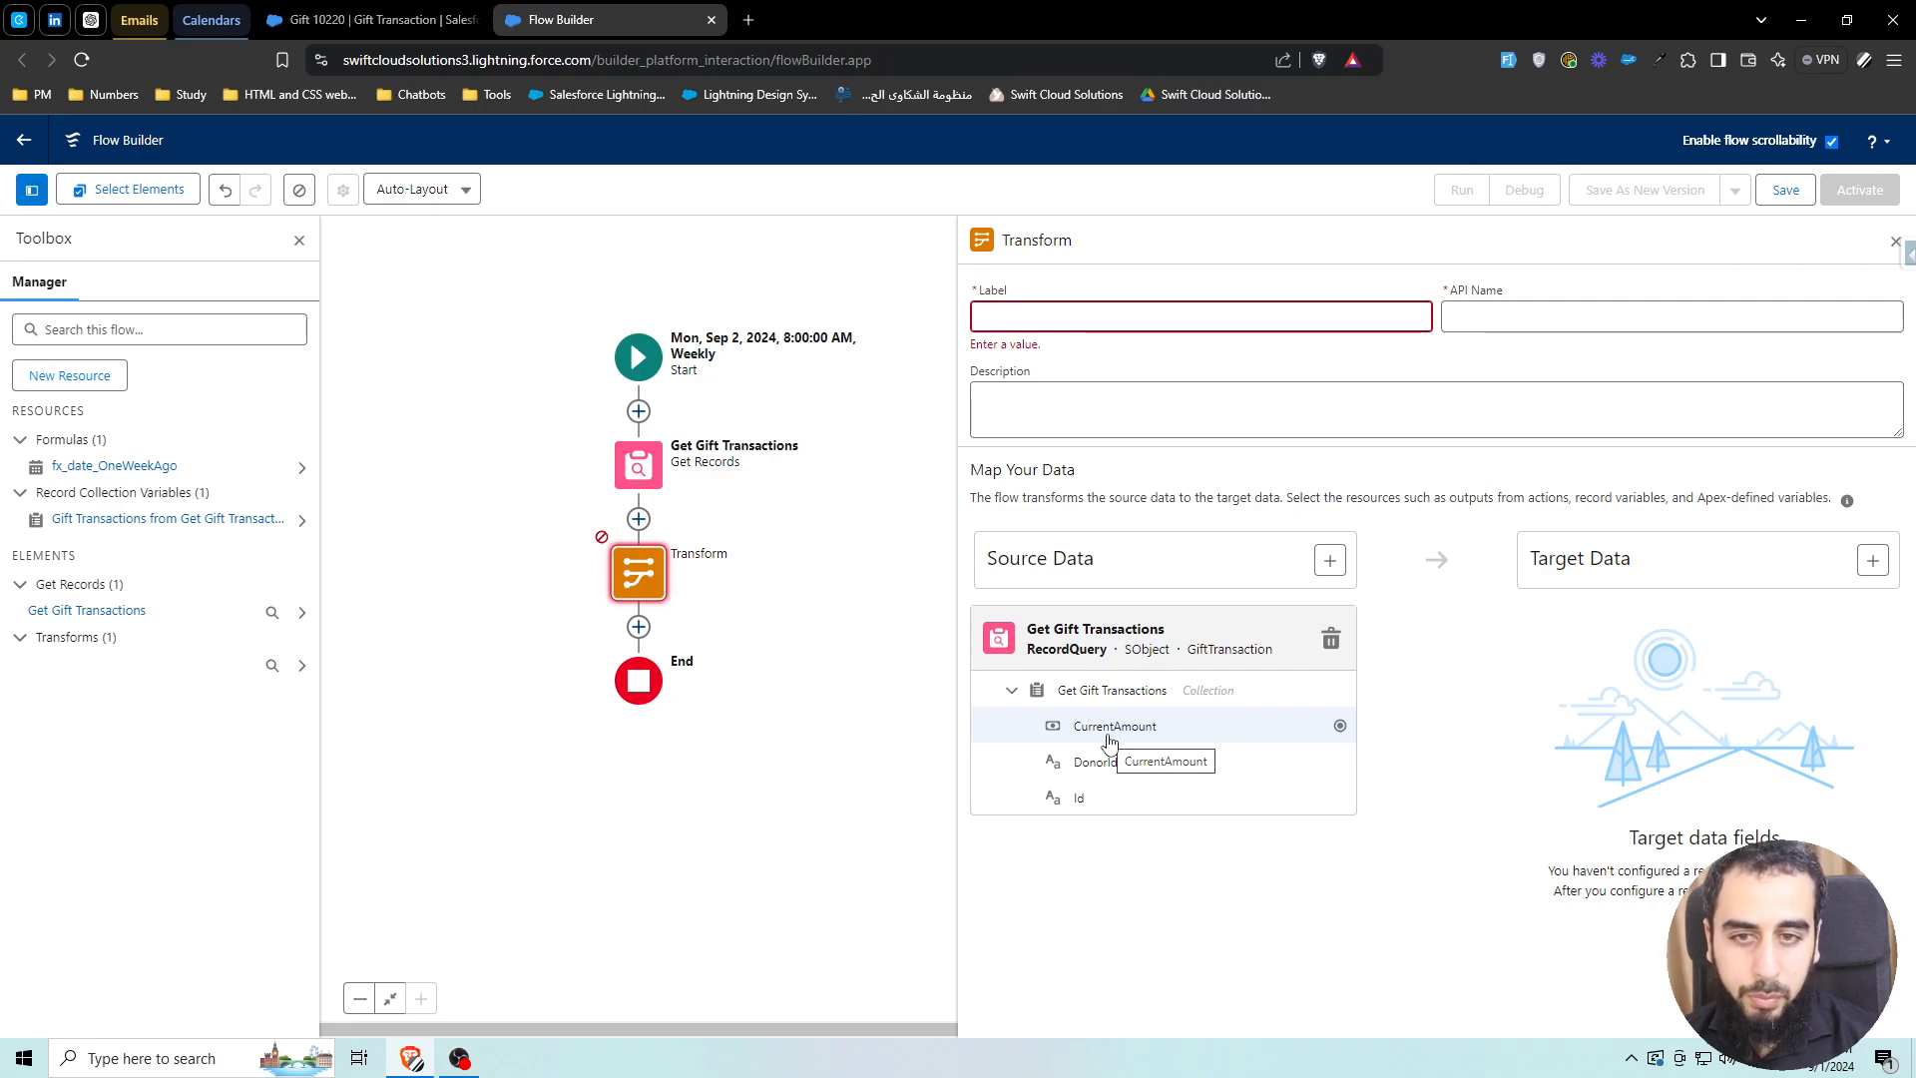
click(1872, 560)
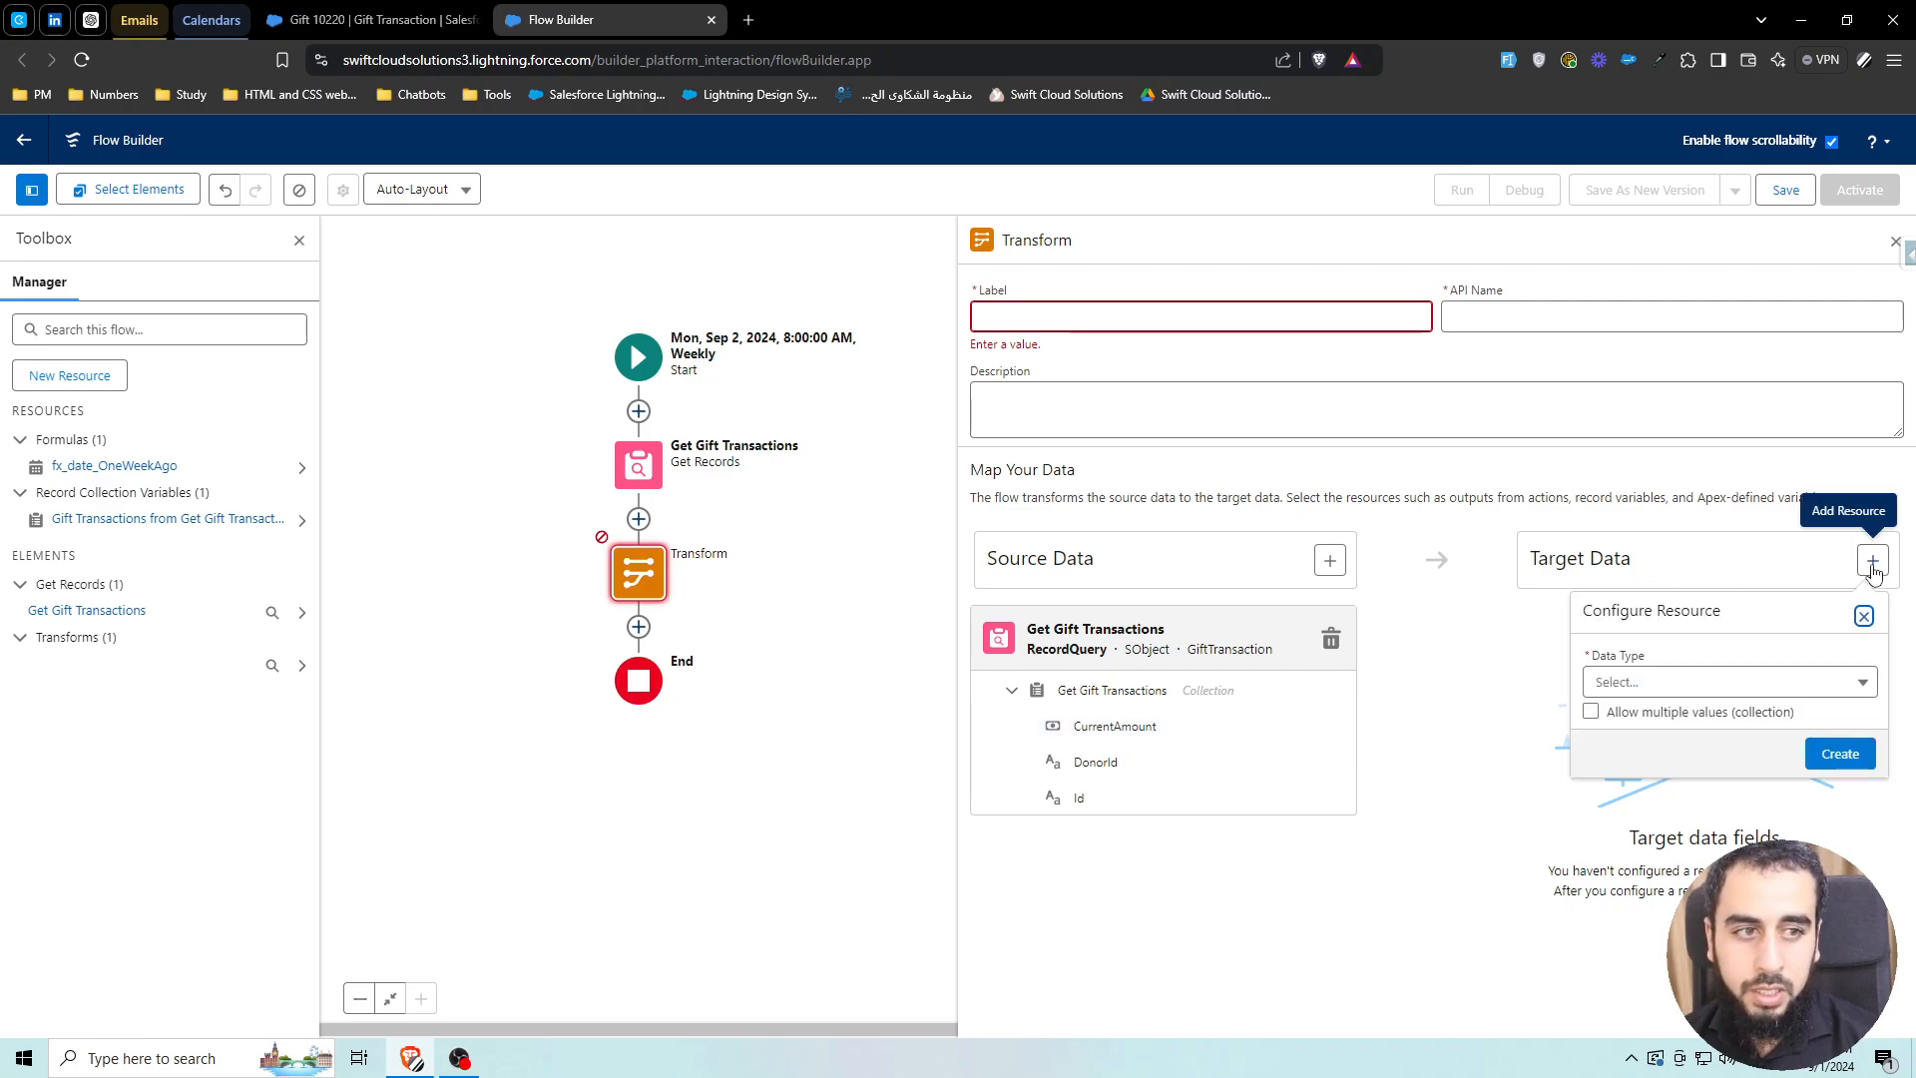
click(1663, 682)
click(1665, 387)
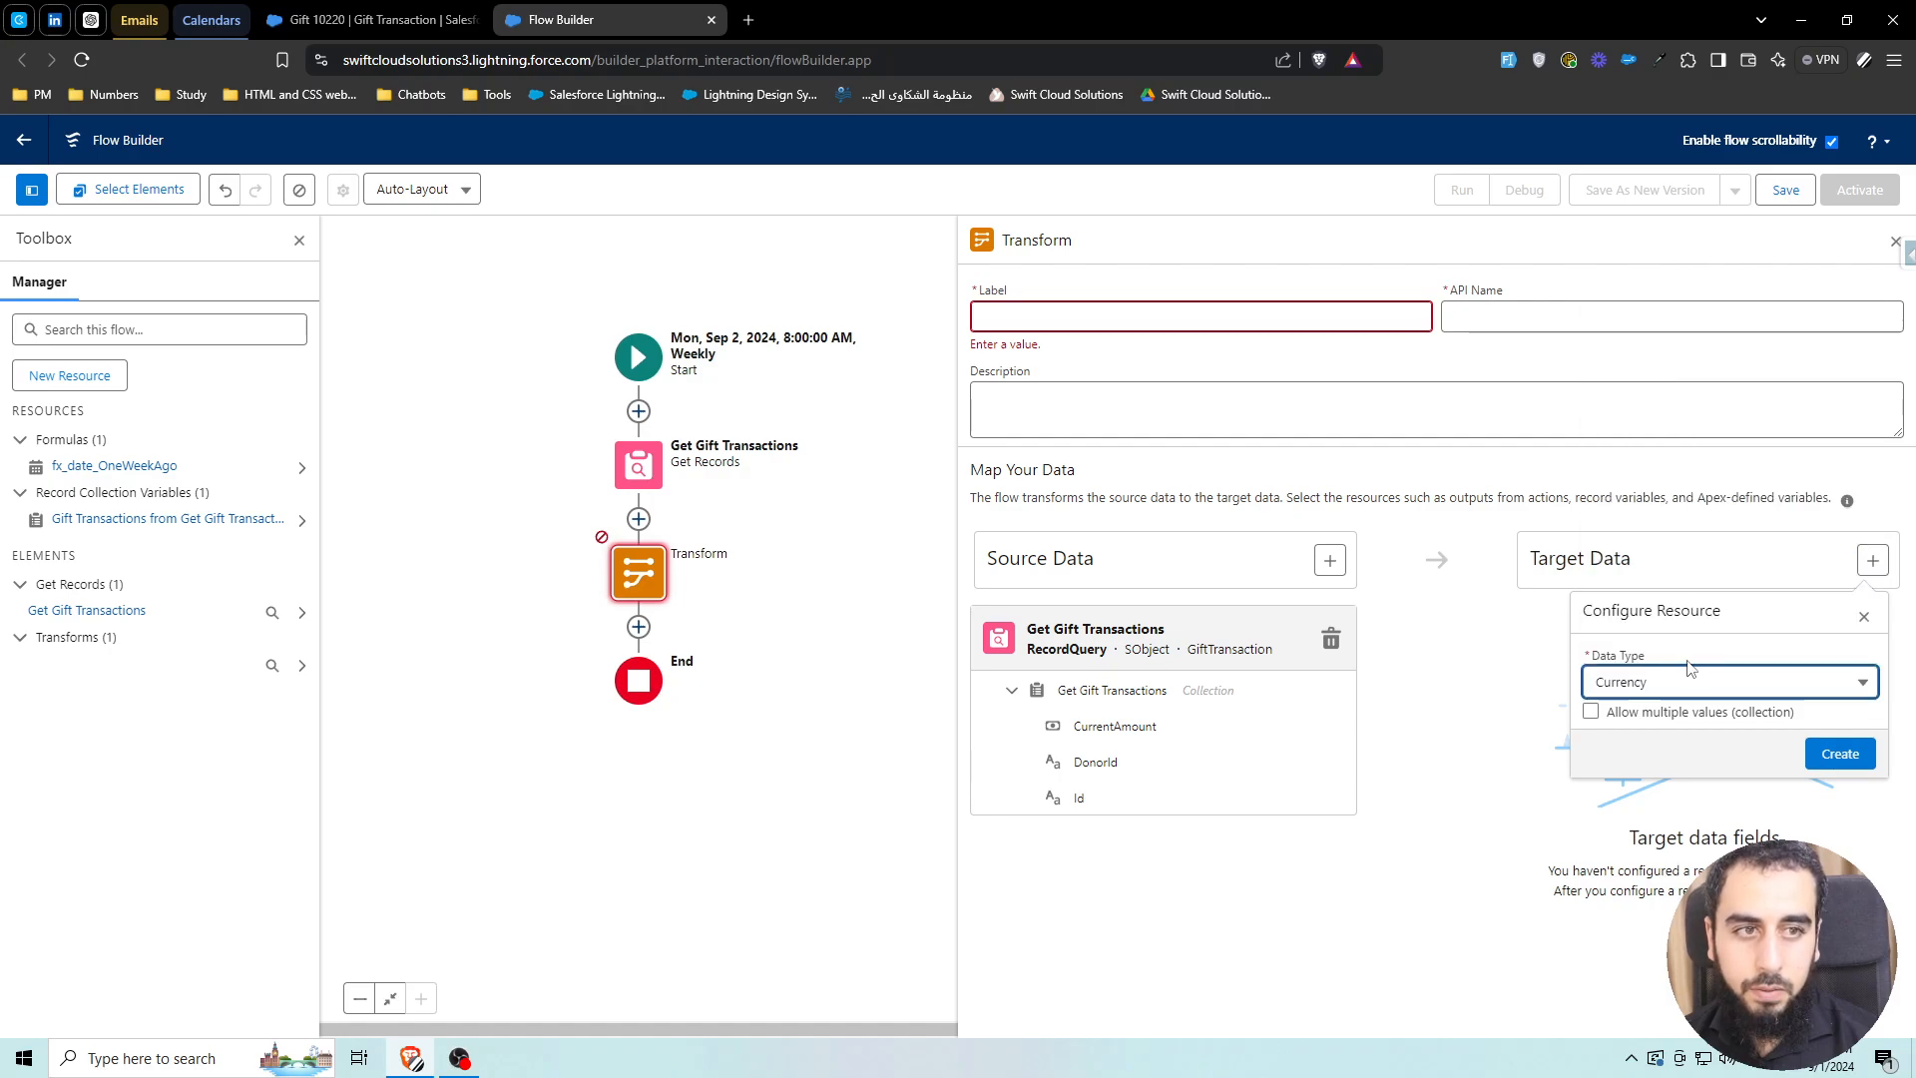
click(1839, 754)
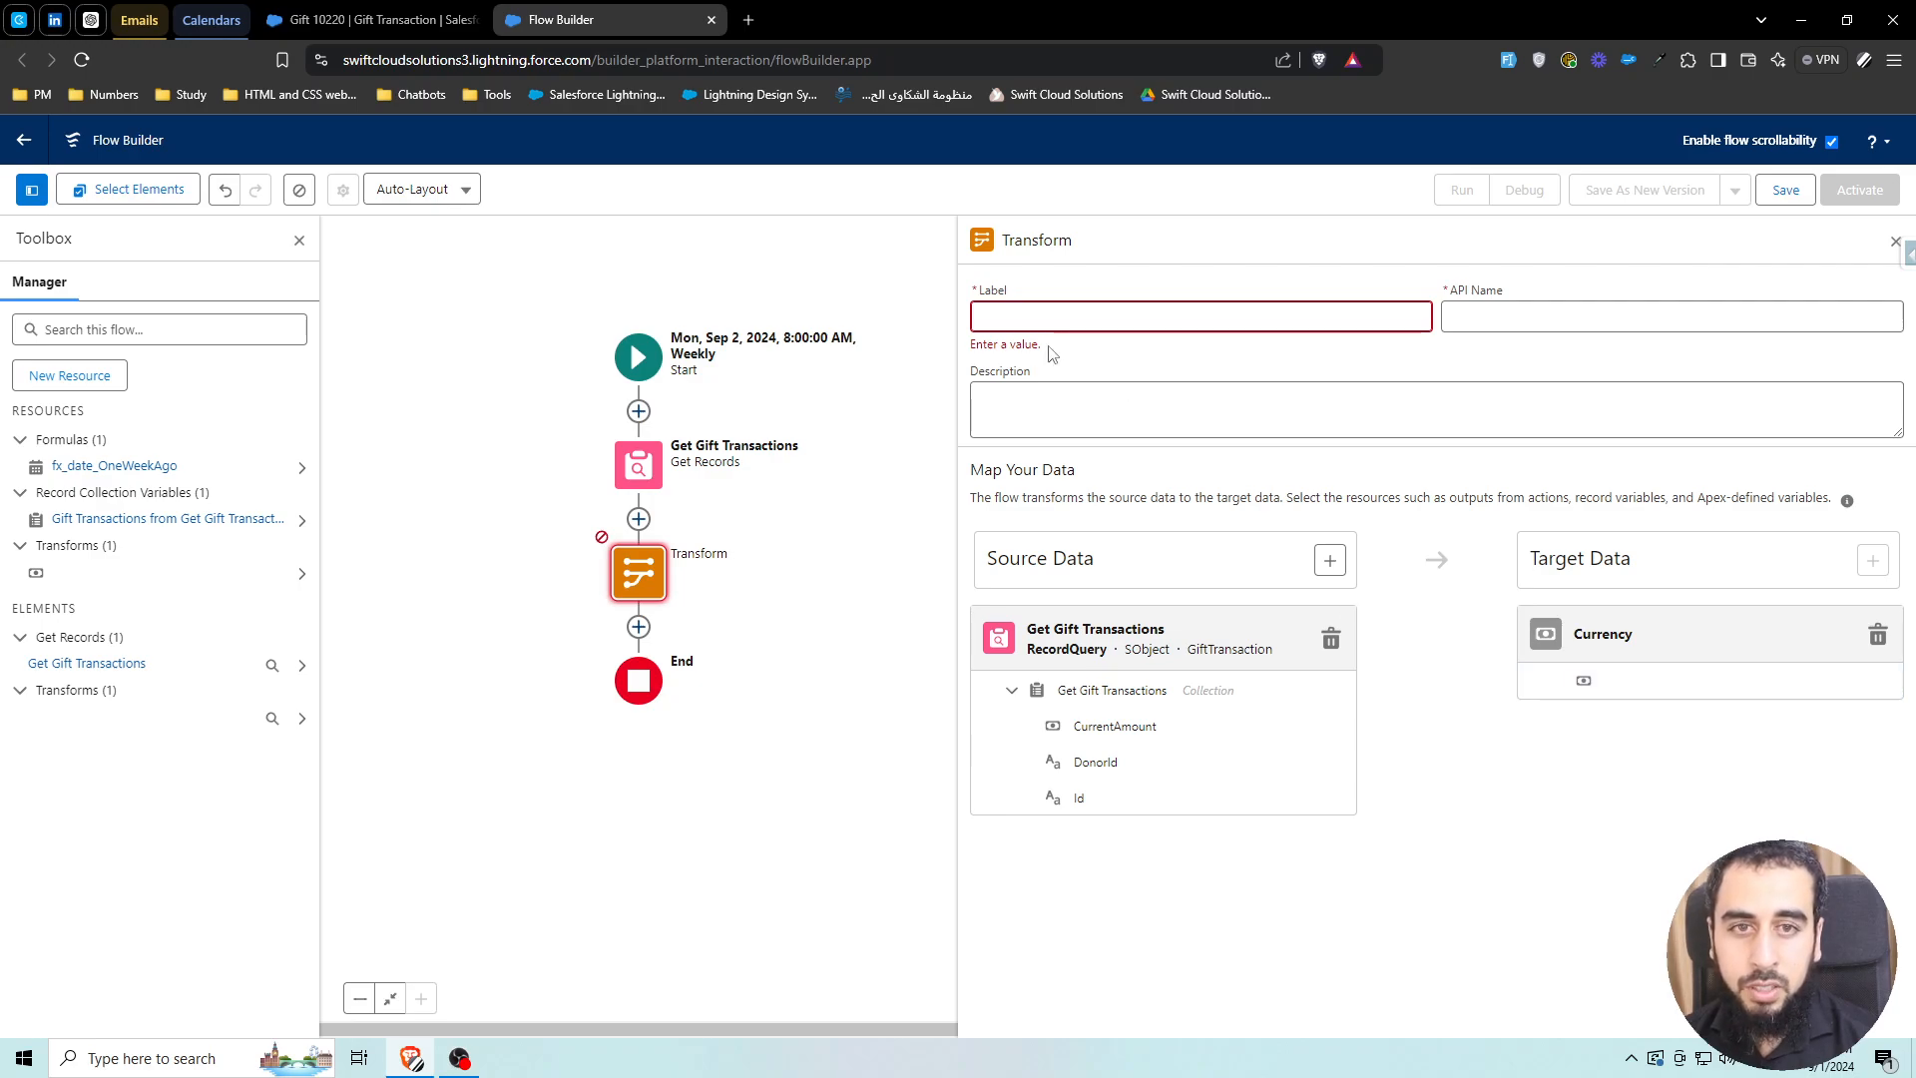
Label the Transform 'Total Gift Amount' so its API name and Currency target read Total_Gift_Amount
click(1060, 320)
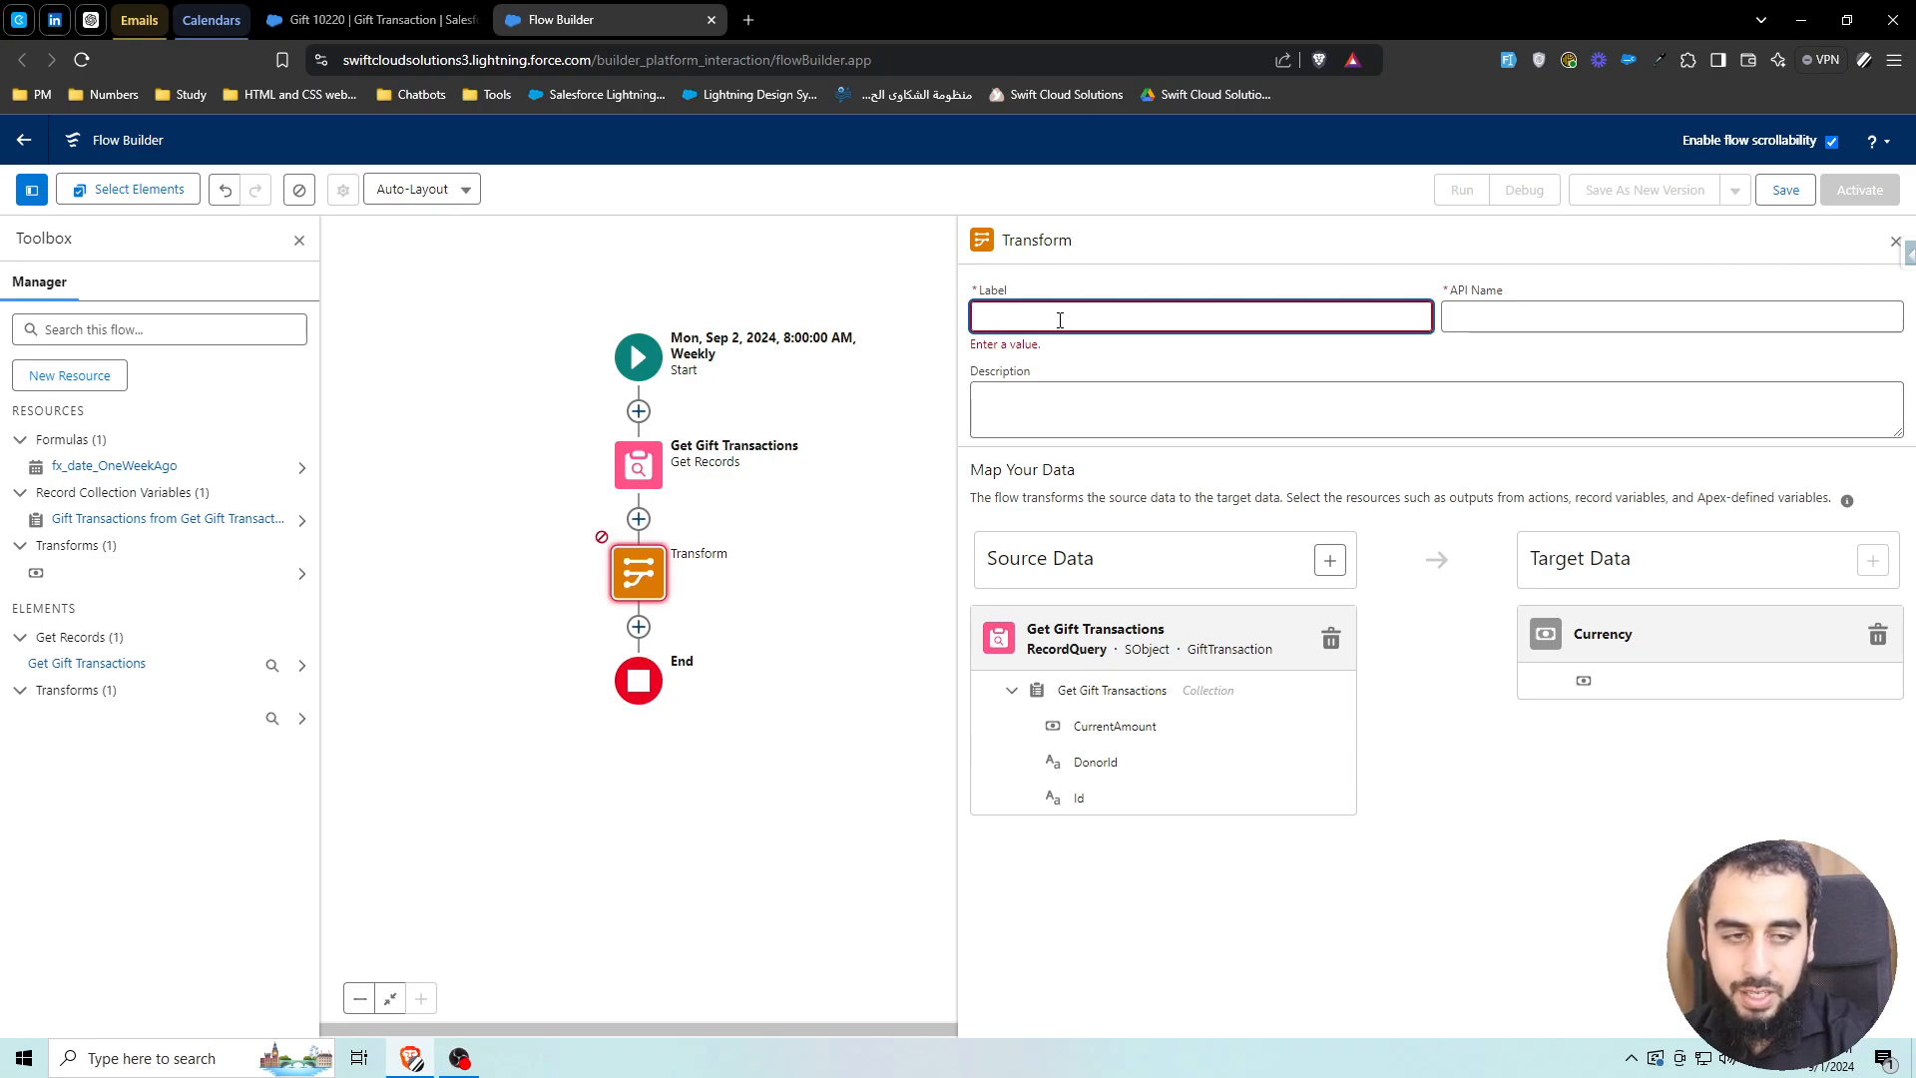
text(Total Gift A)
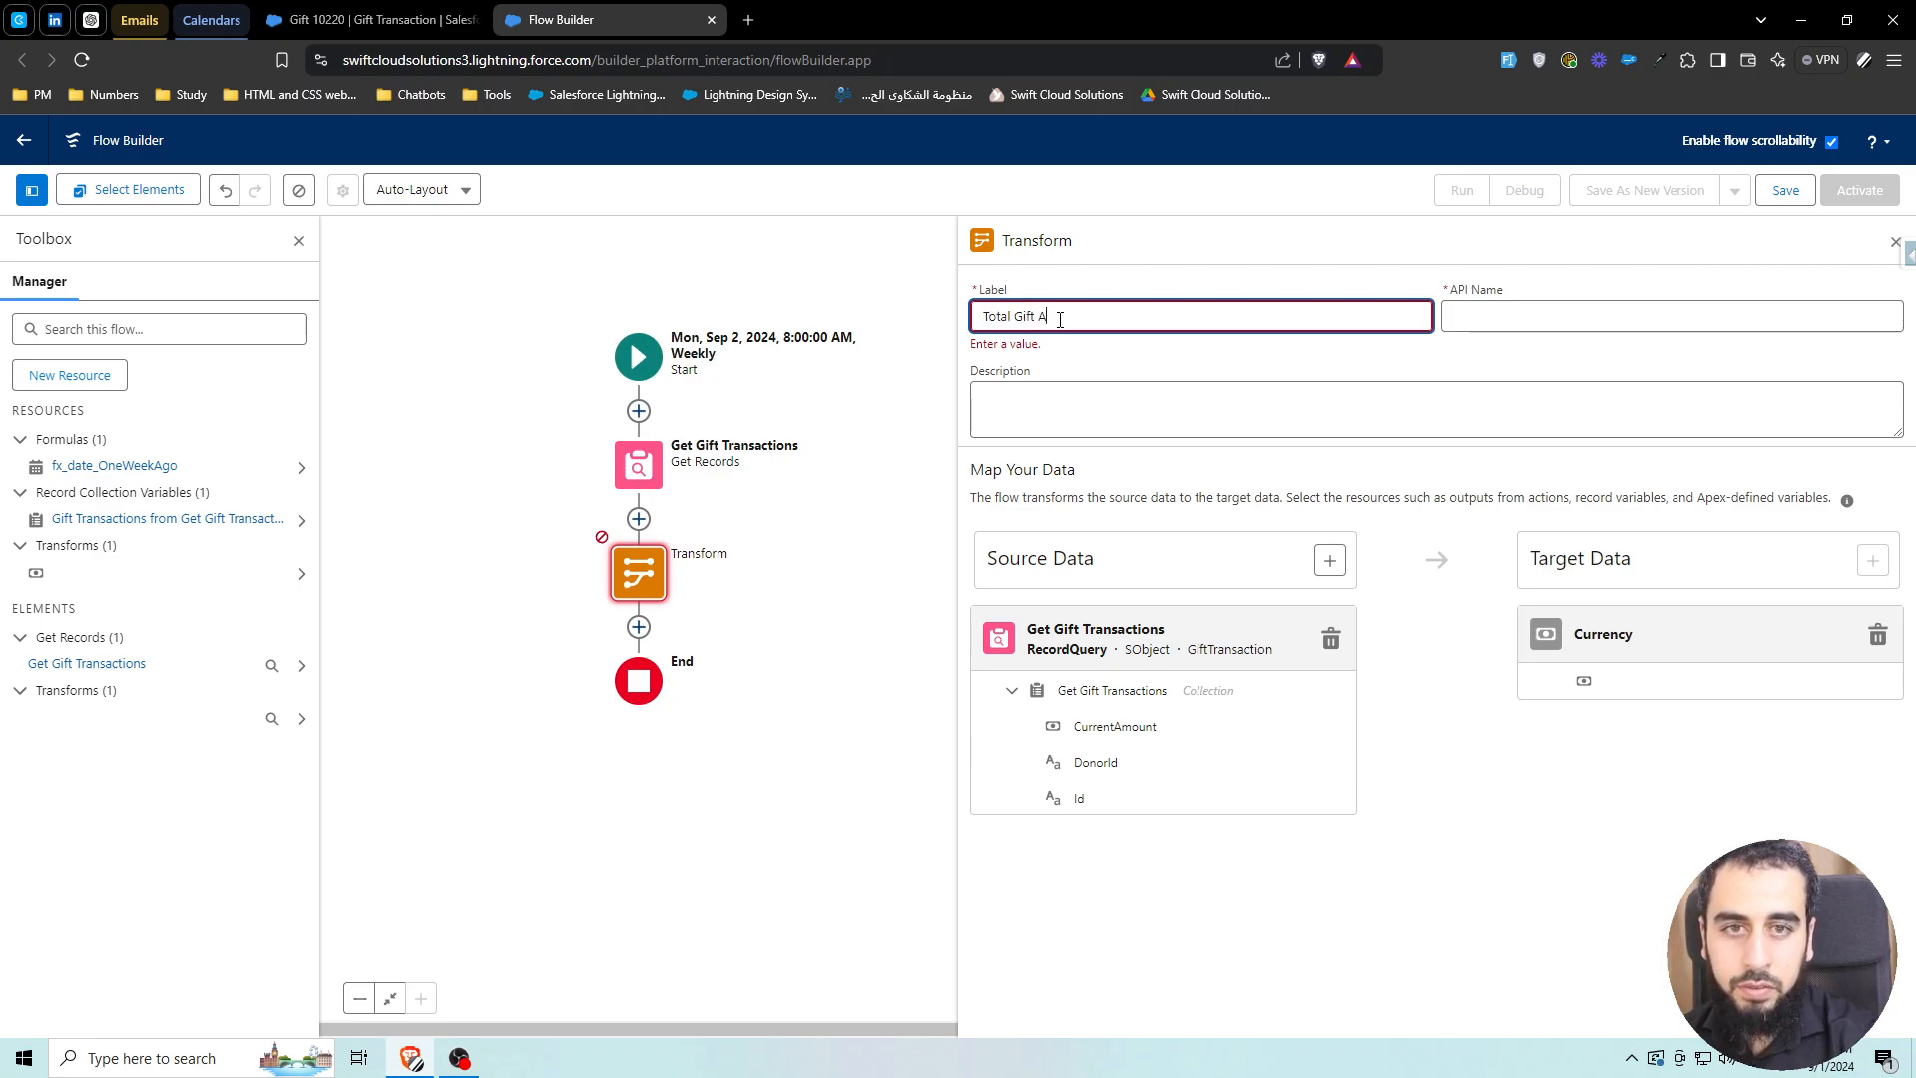
text(mount)
click(1072, 361)
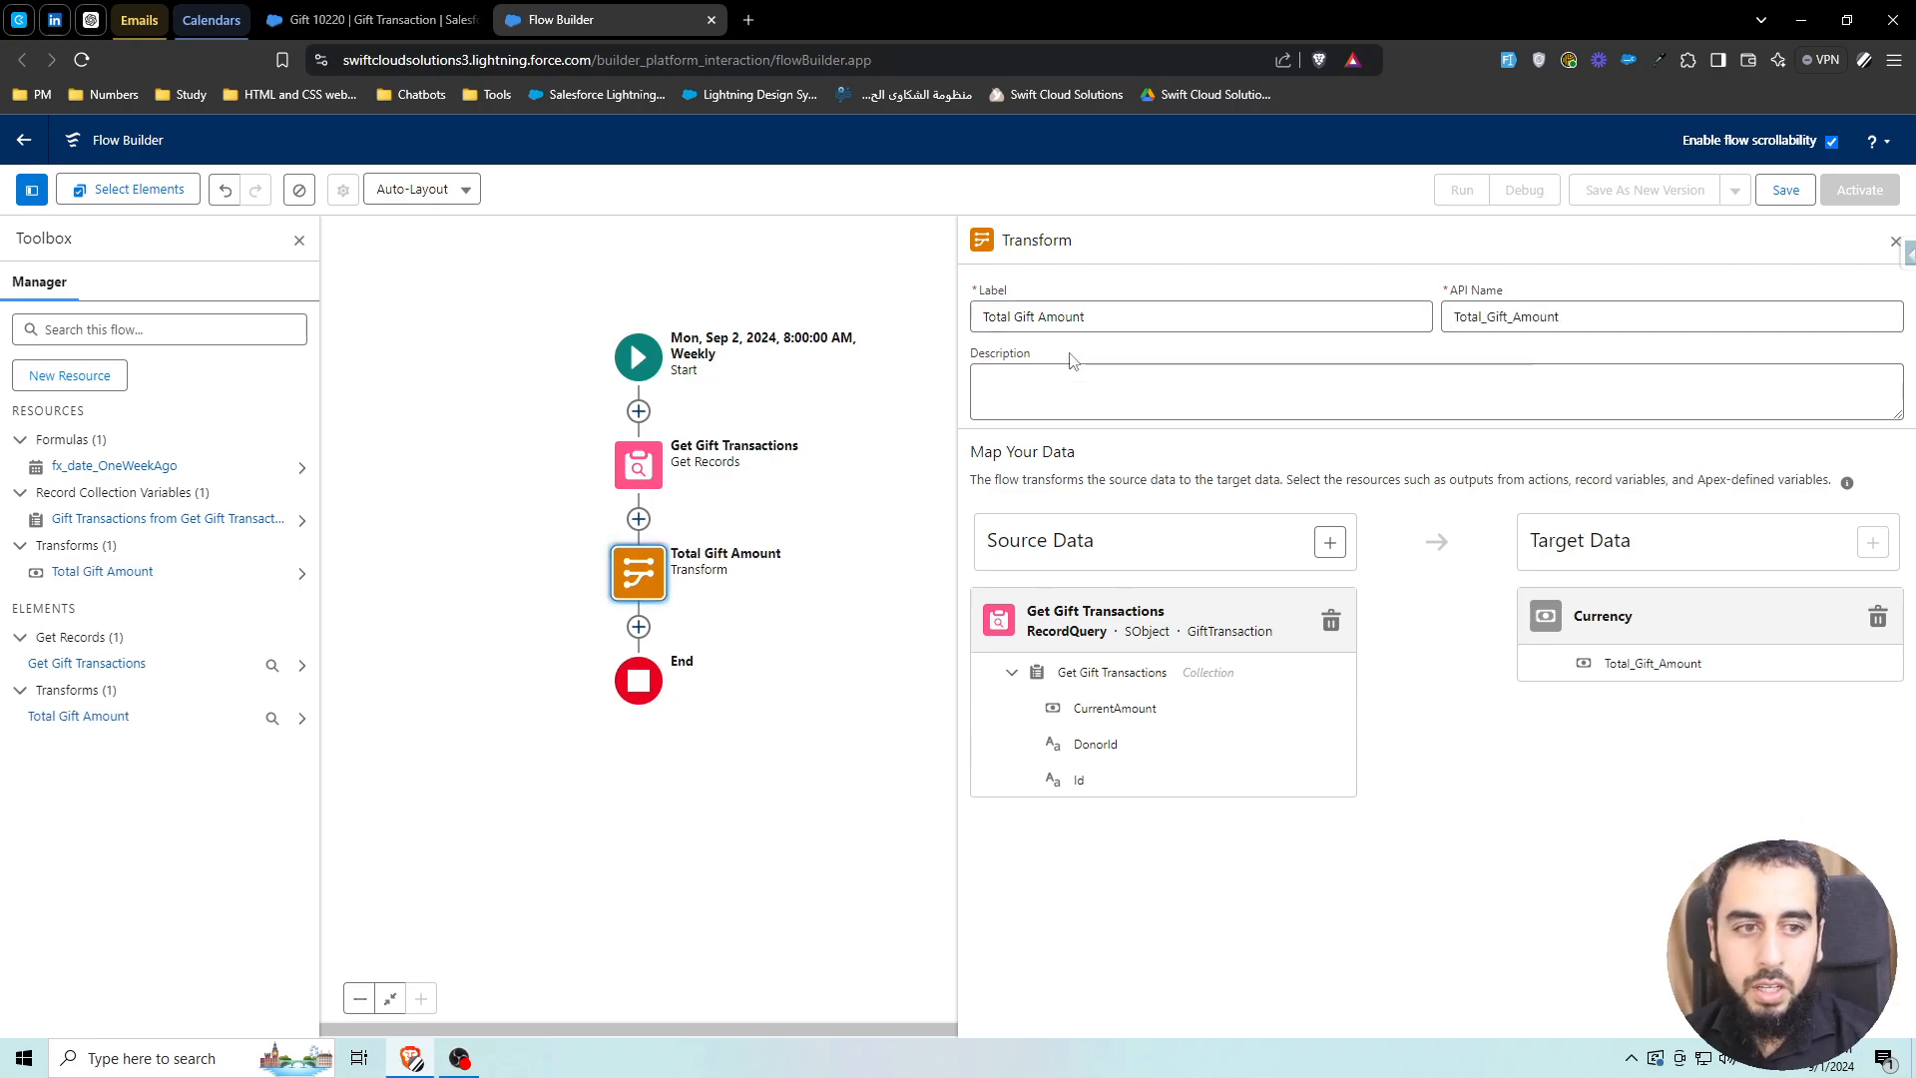
drag(1000, 315, 1137, 314)
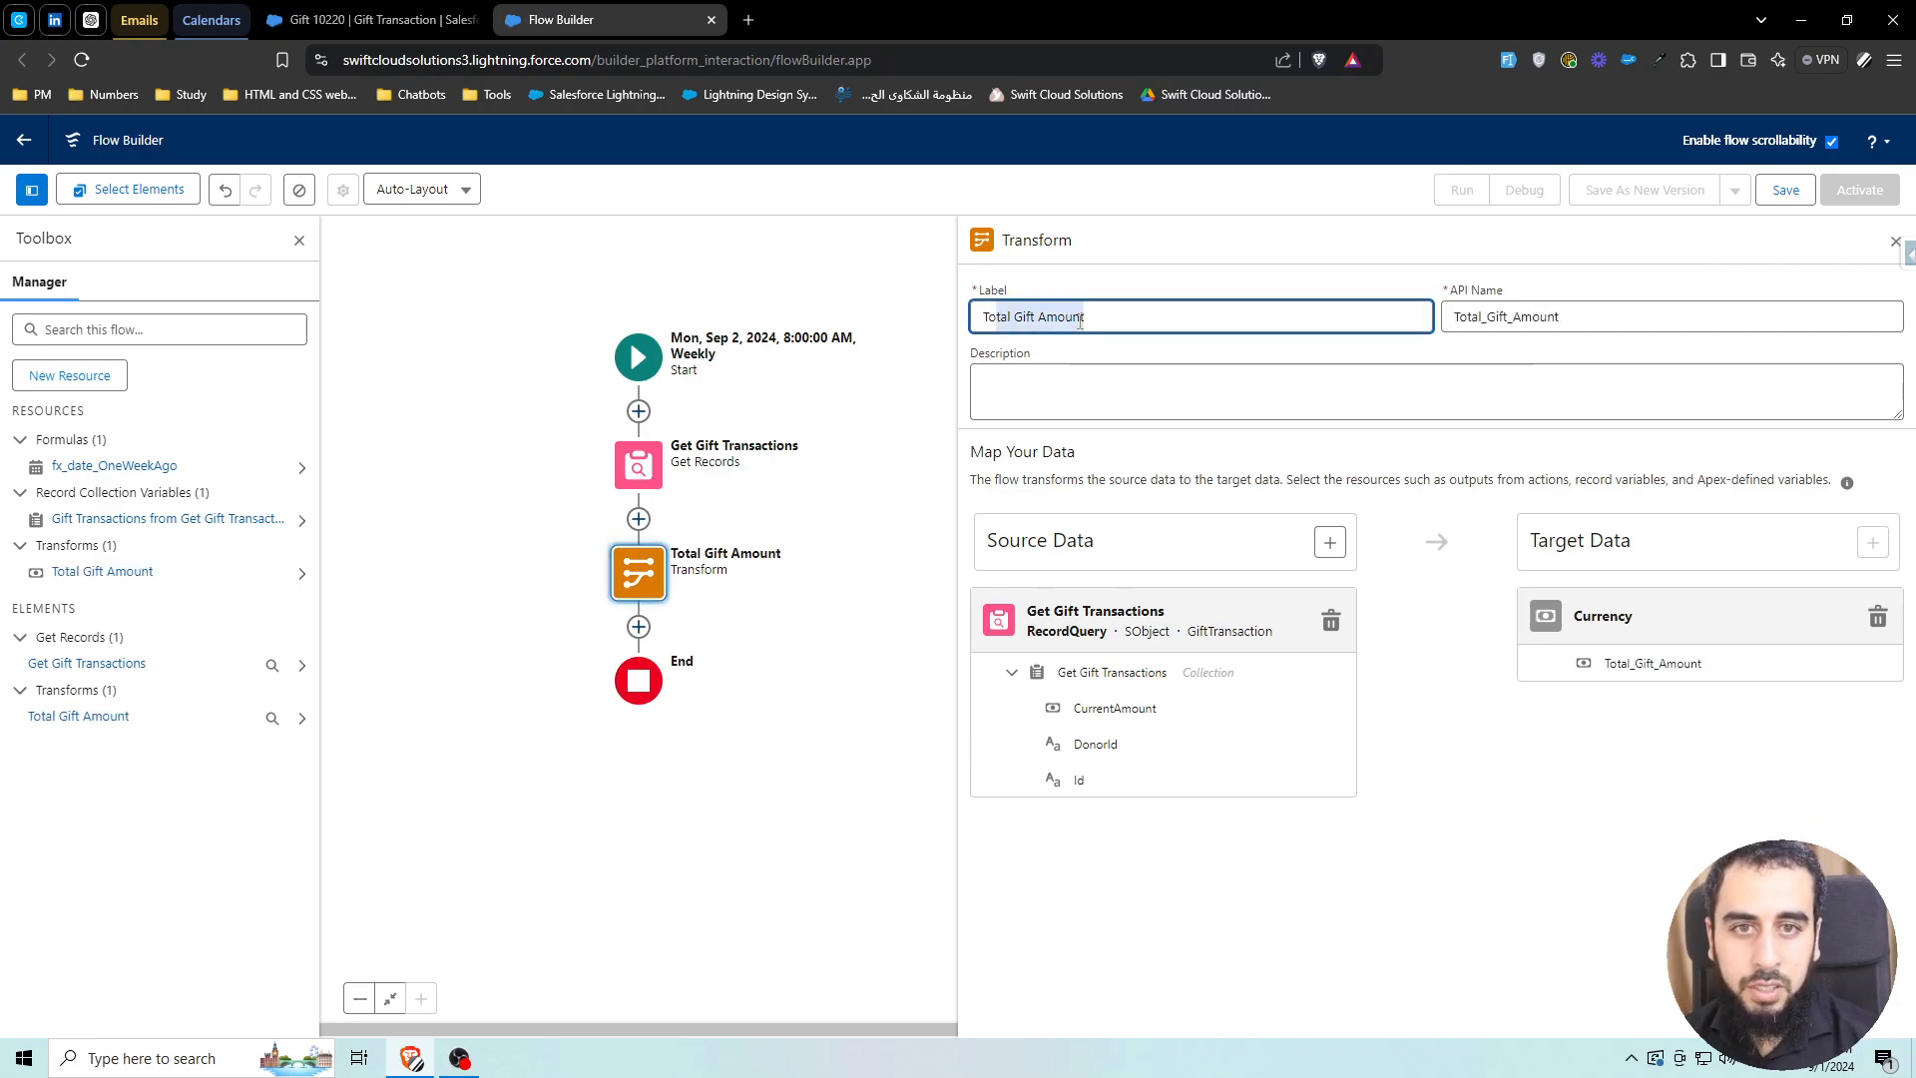
drag(1455, 320, 1564, 320)
drag(1603, 670, 1722, 671)
click(1646, 731)
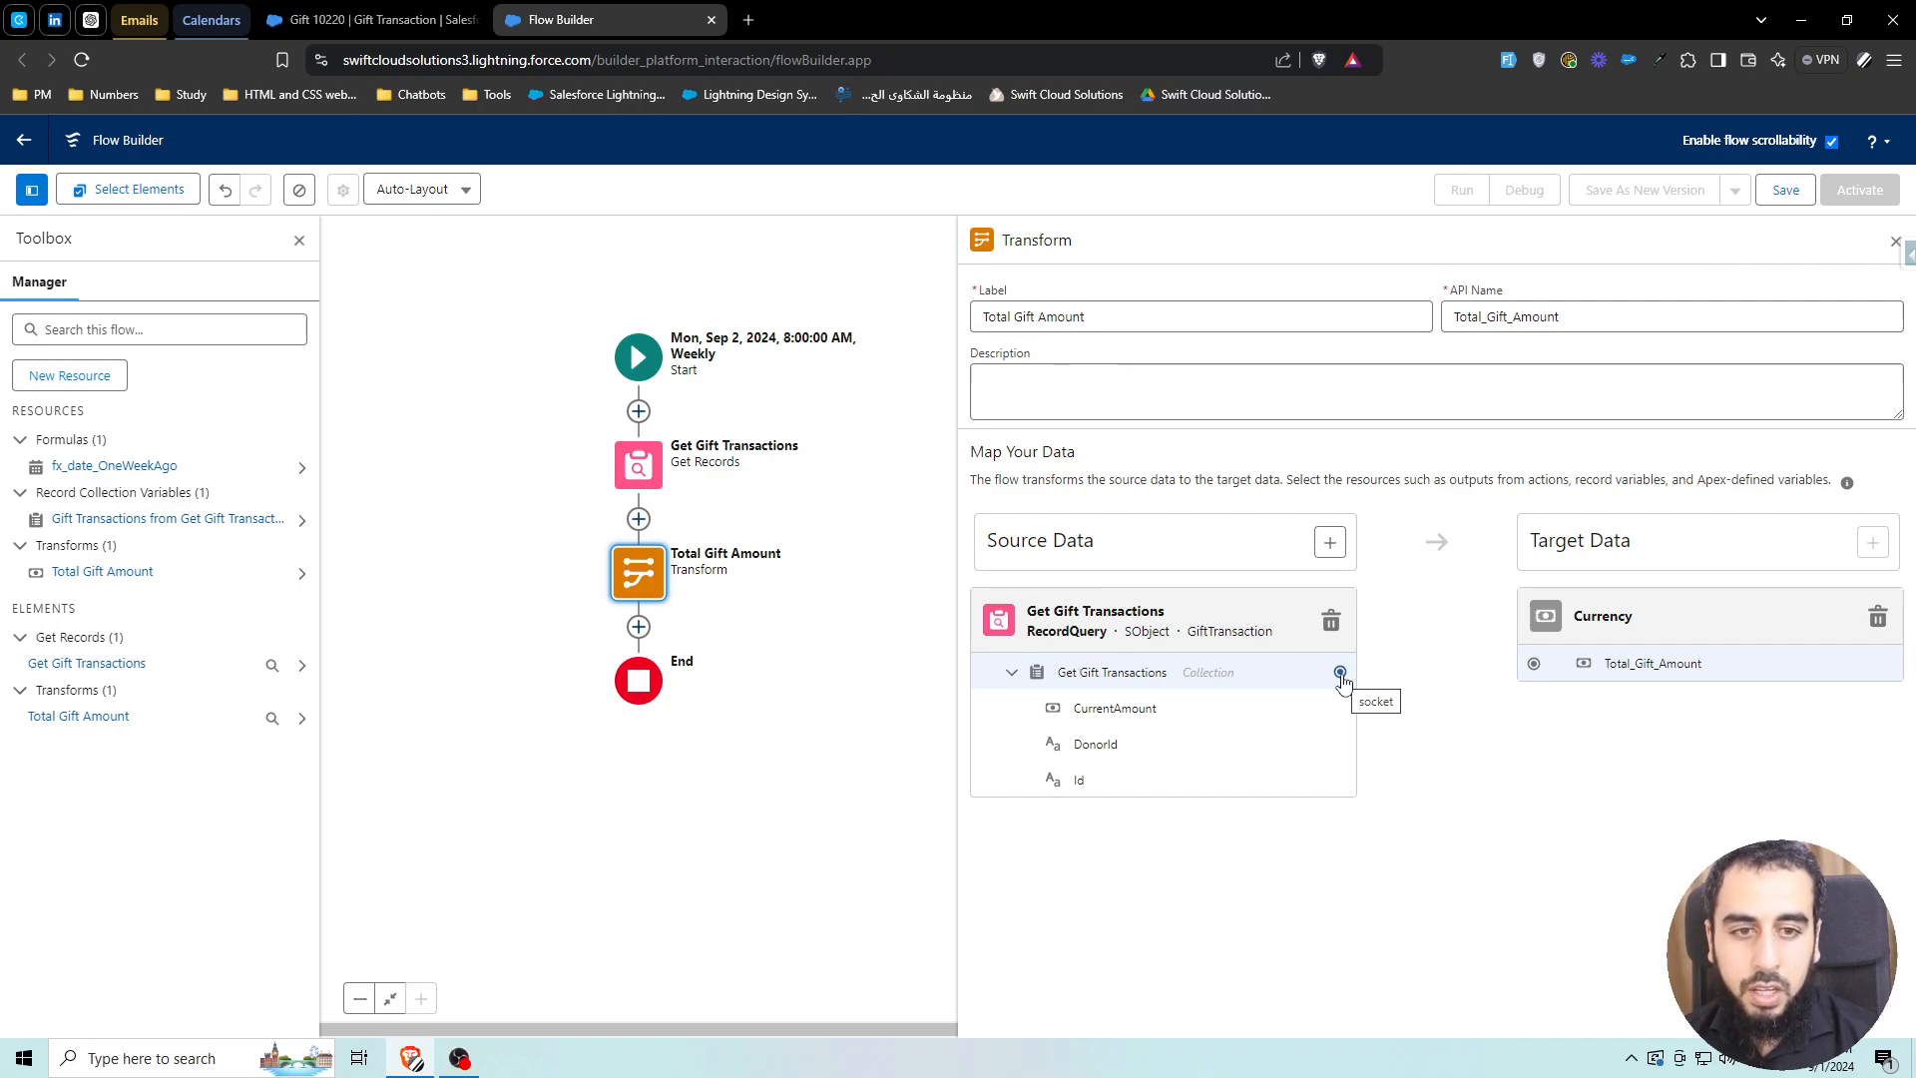
Map the Get Gift Transactions collection into Total_Gift_Amount and open its aggregation settings
drag(1340, 672, 1536, 667)
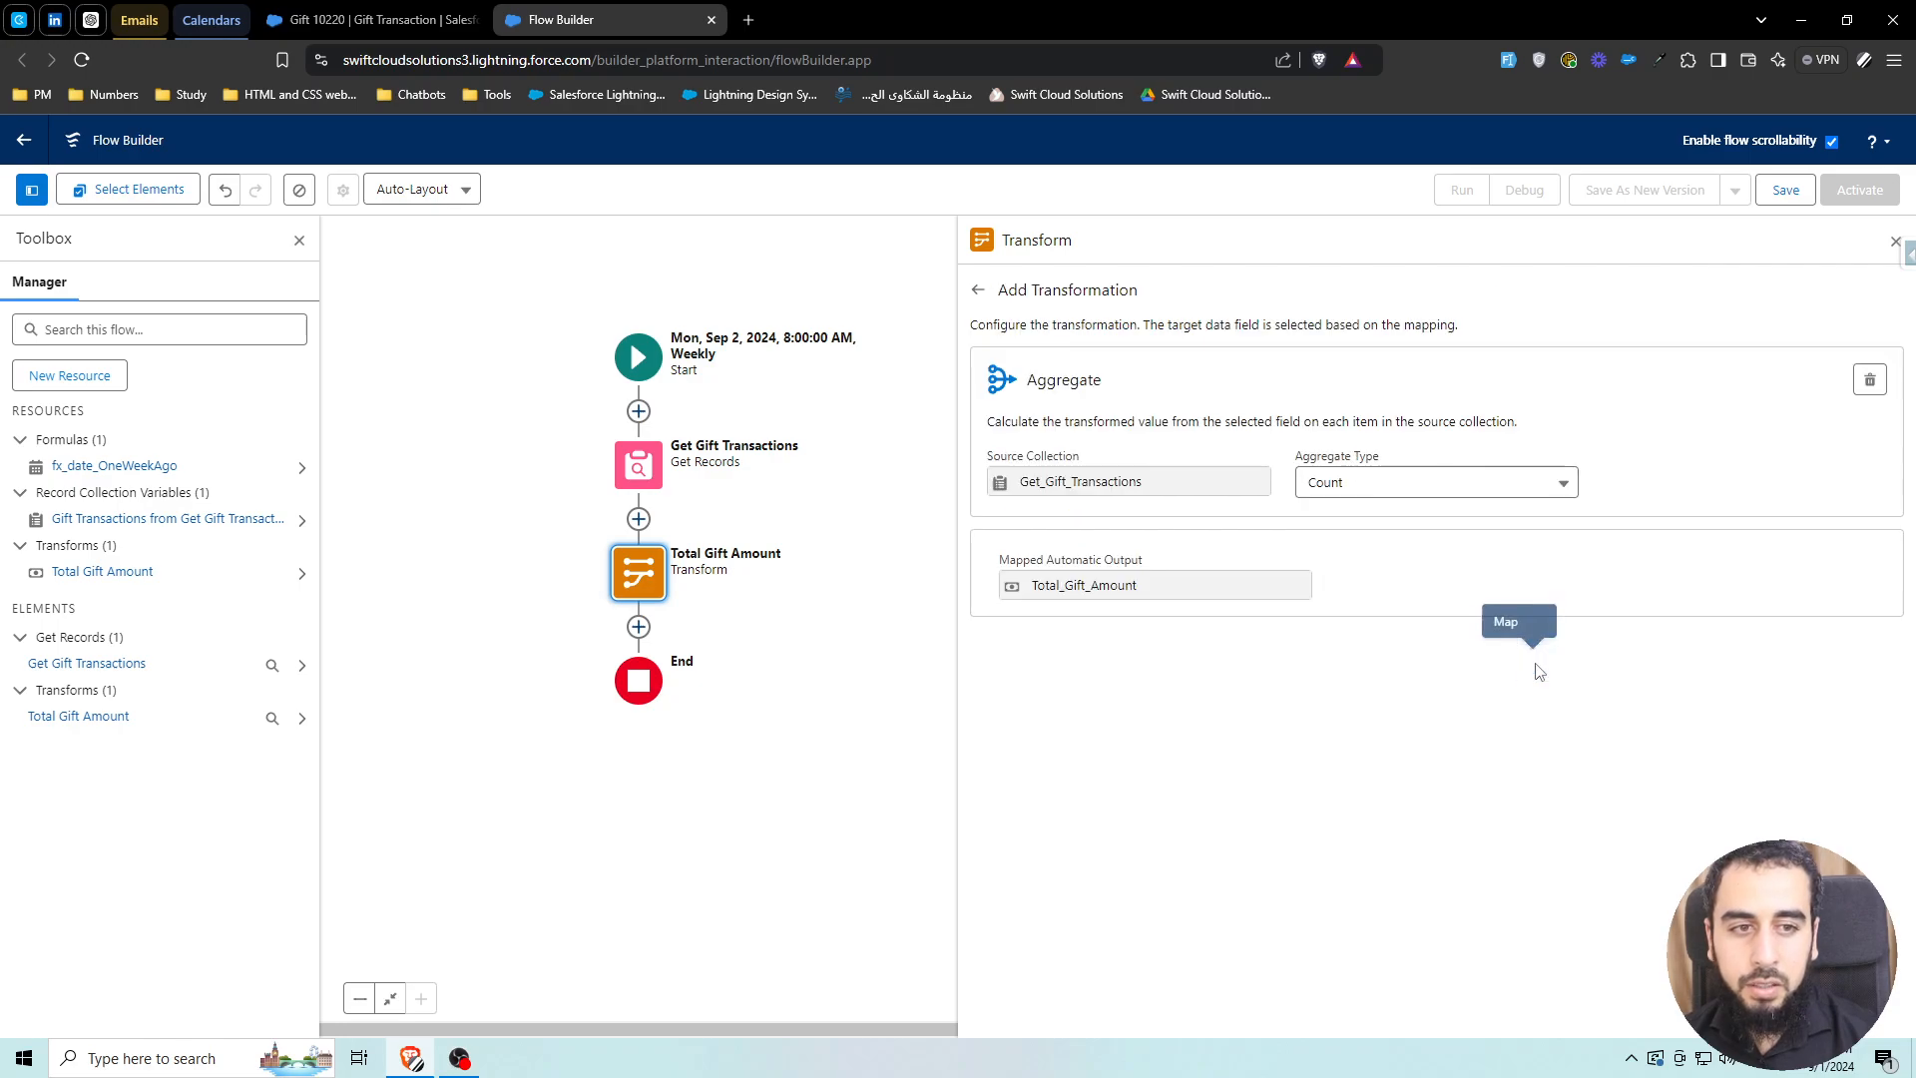
click(978, 289)
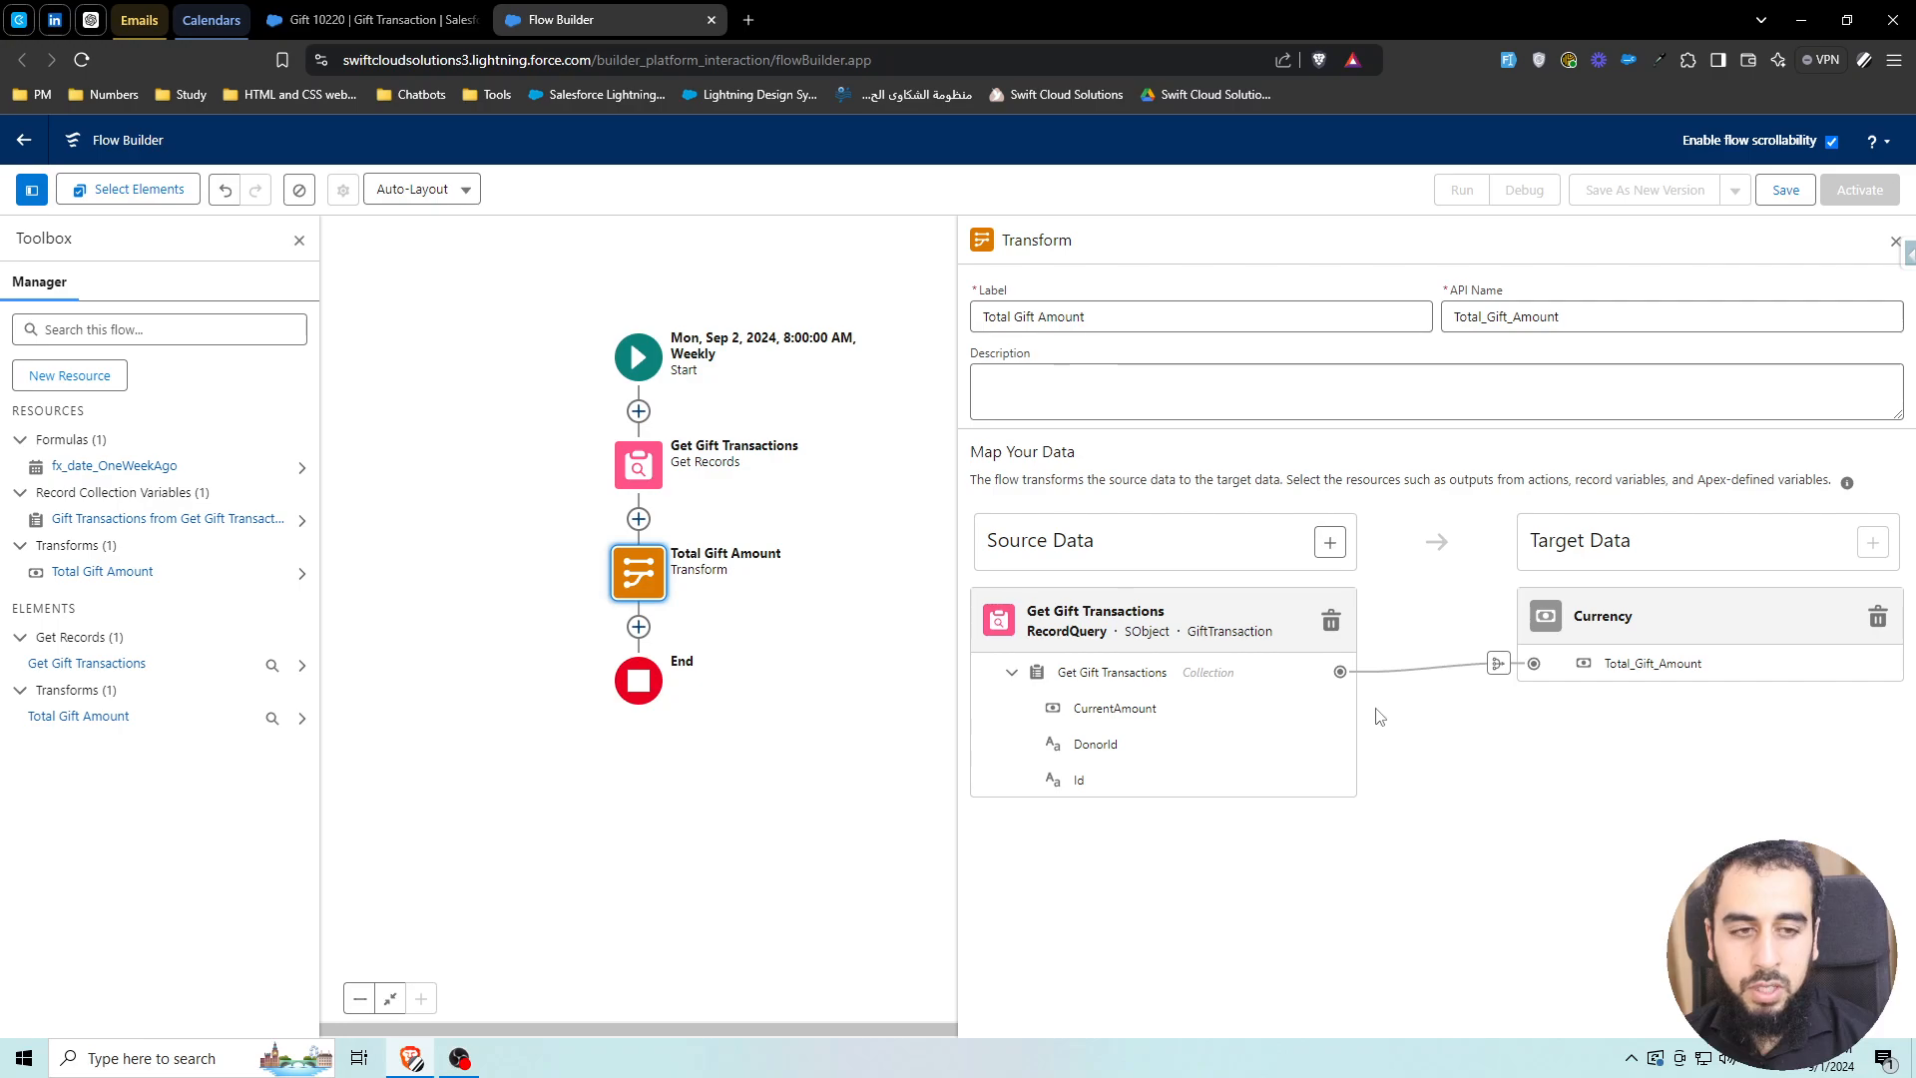
click(1500, 666)
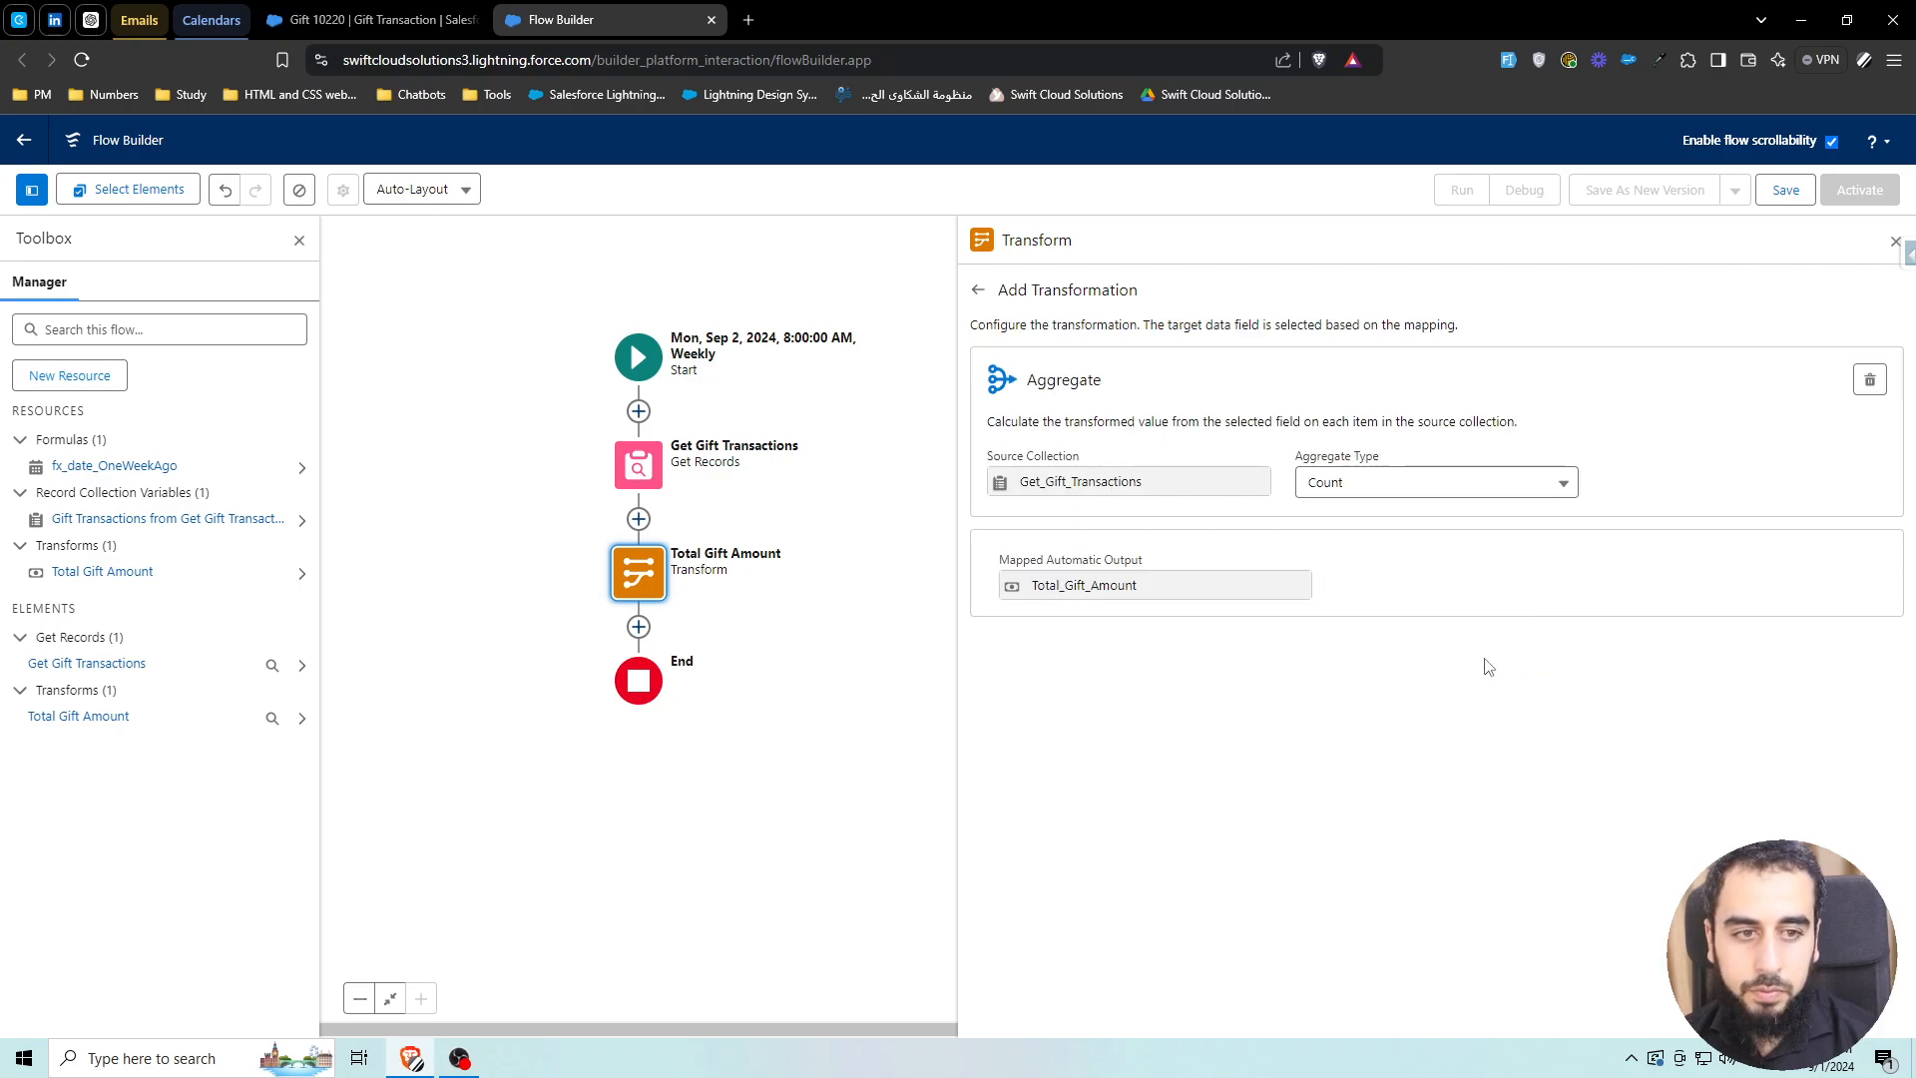
click(978, 291)
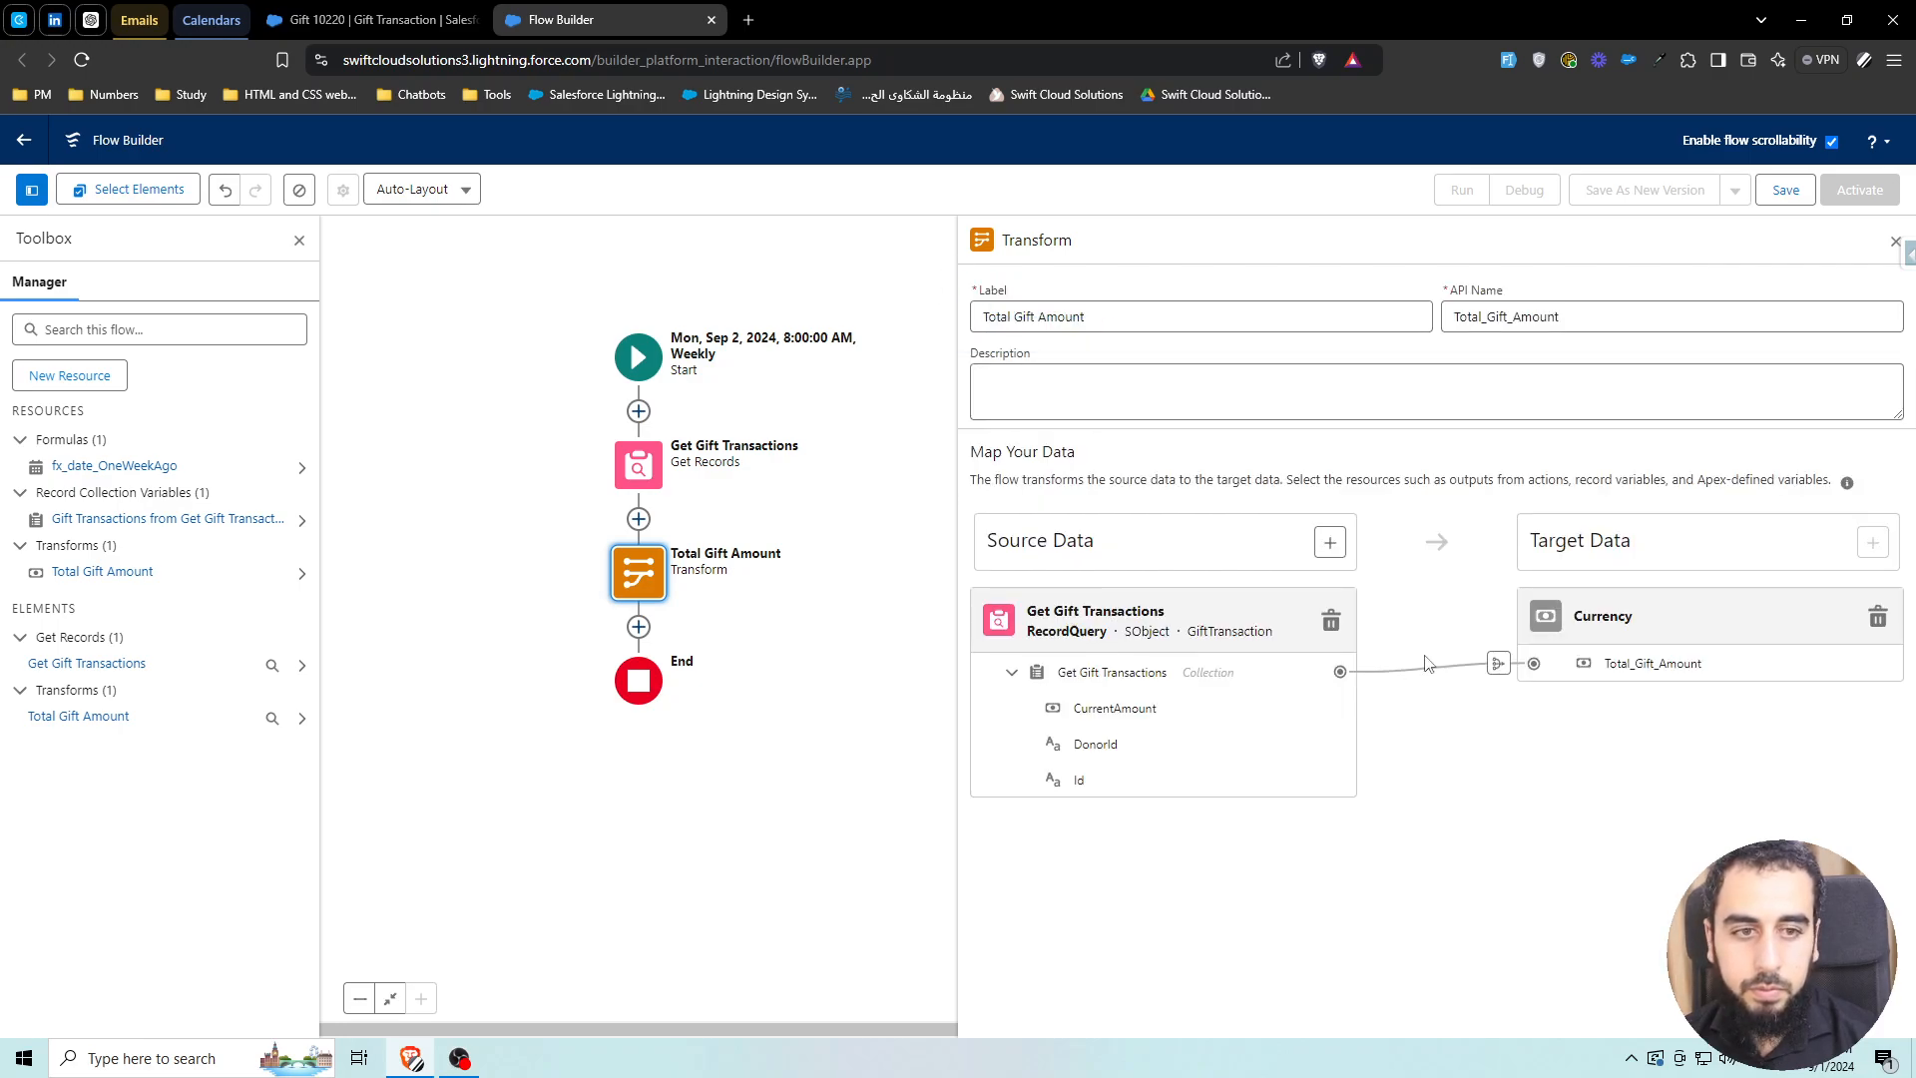
click(1533, 666)
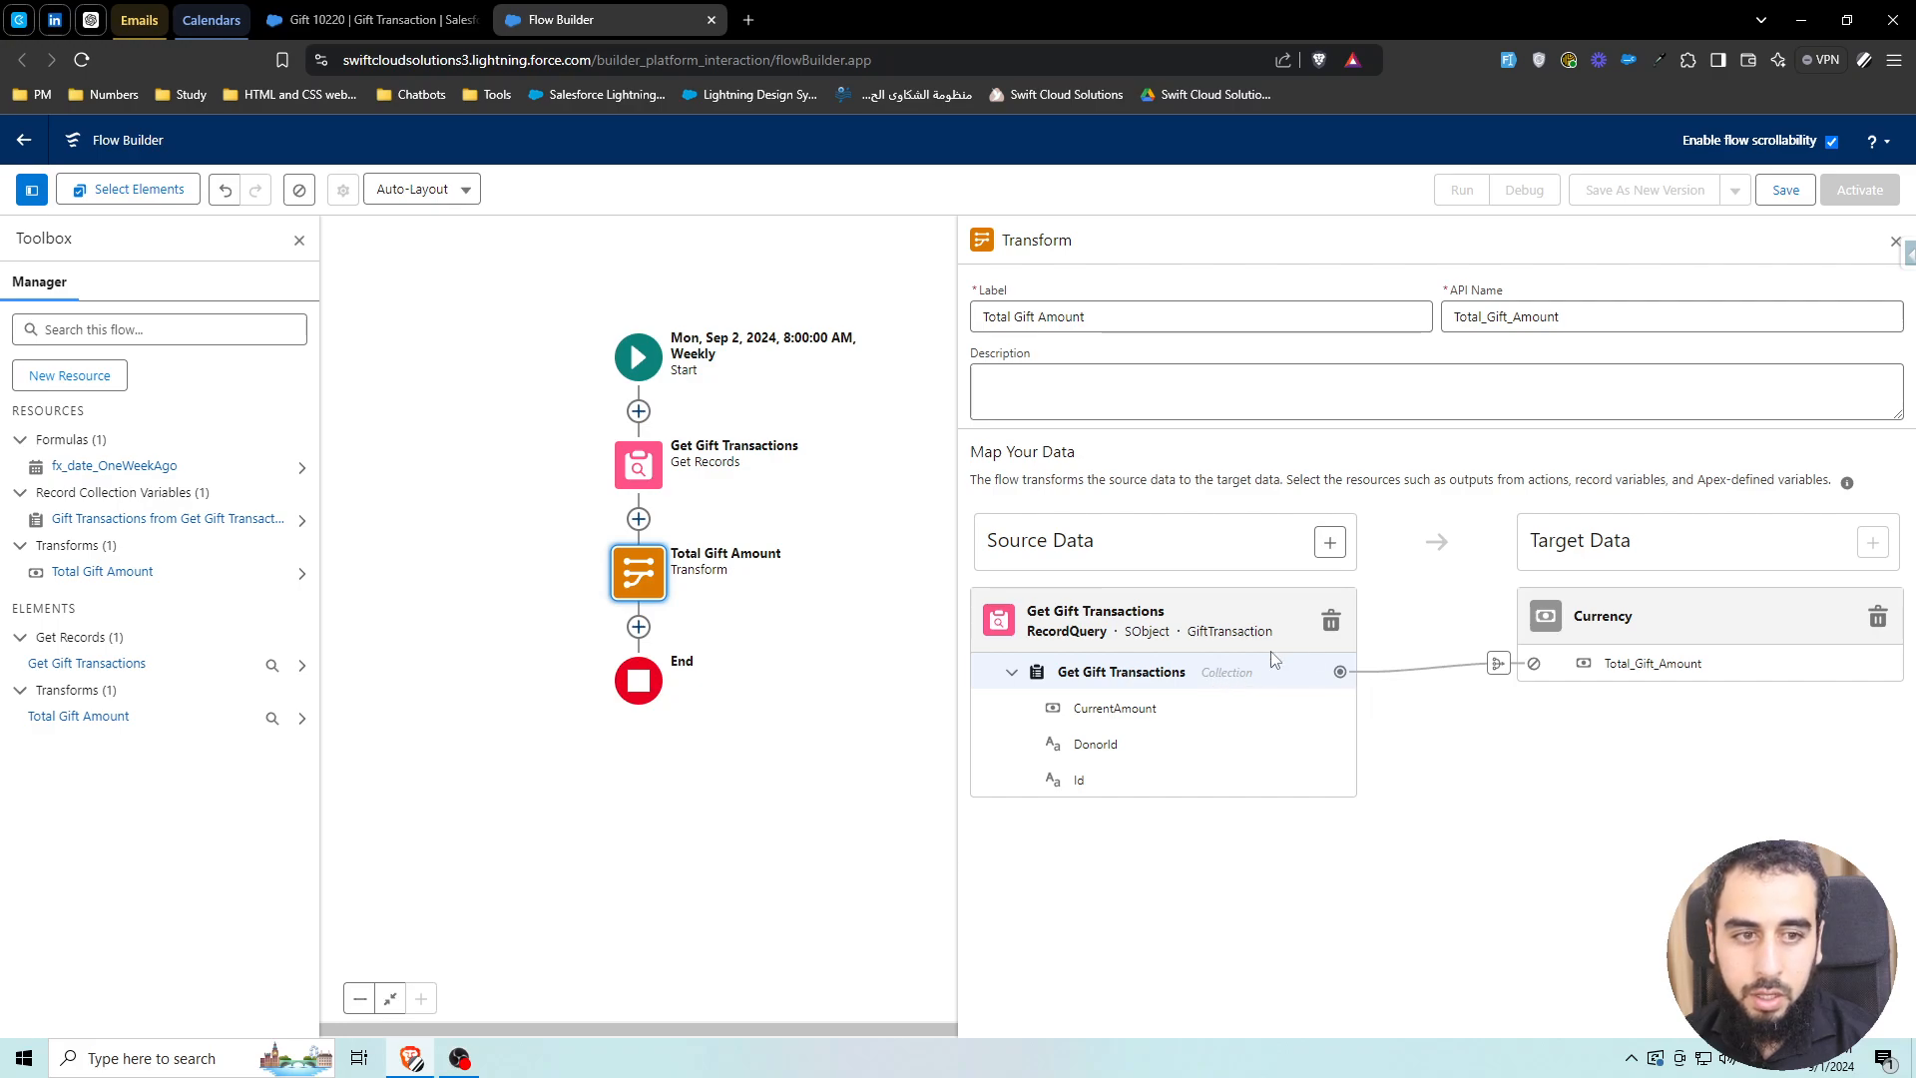
click(1498, 664)
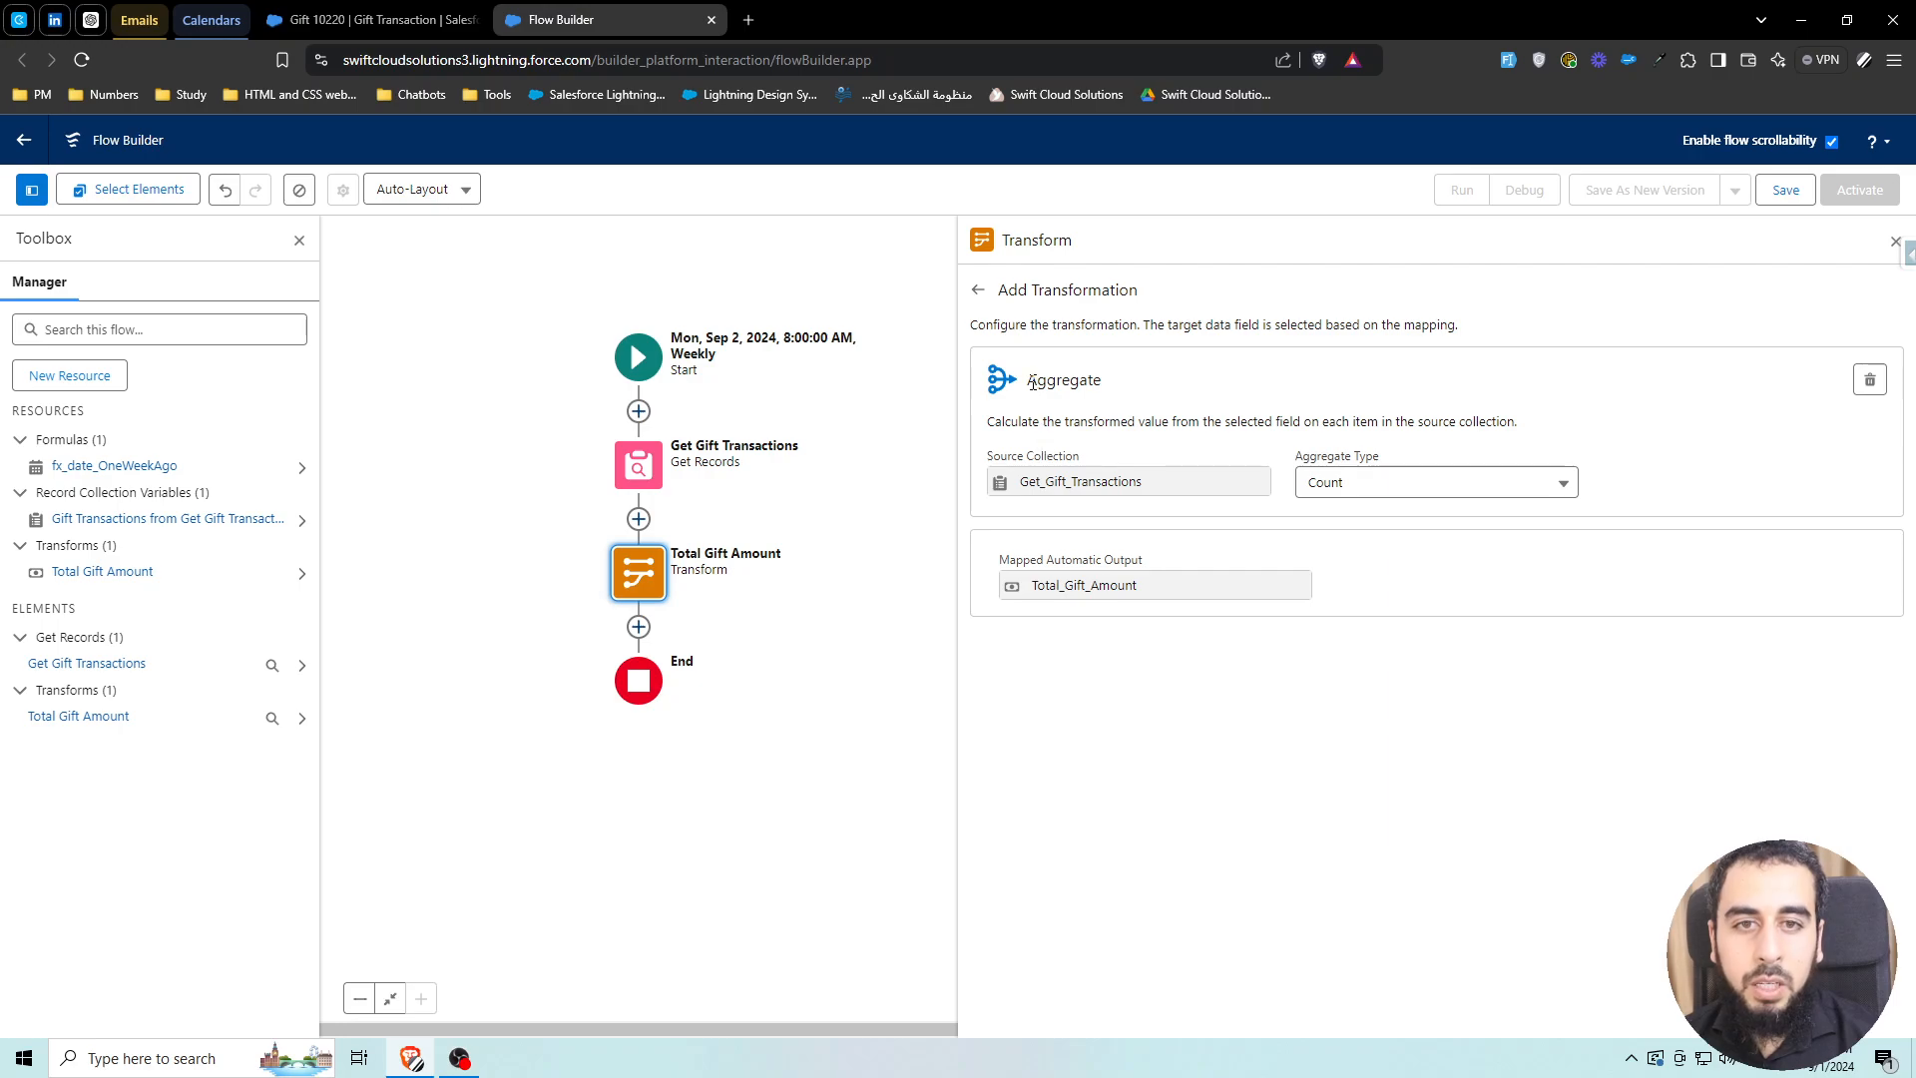
drag(1029, 382, 1135, 386)
click(978, 289)
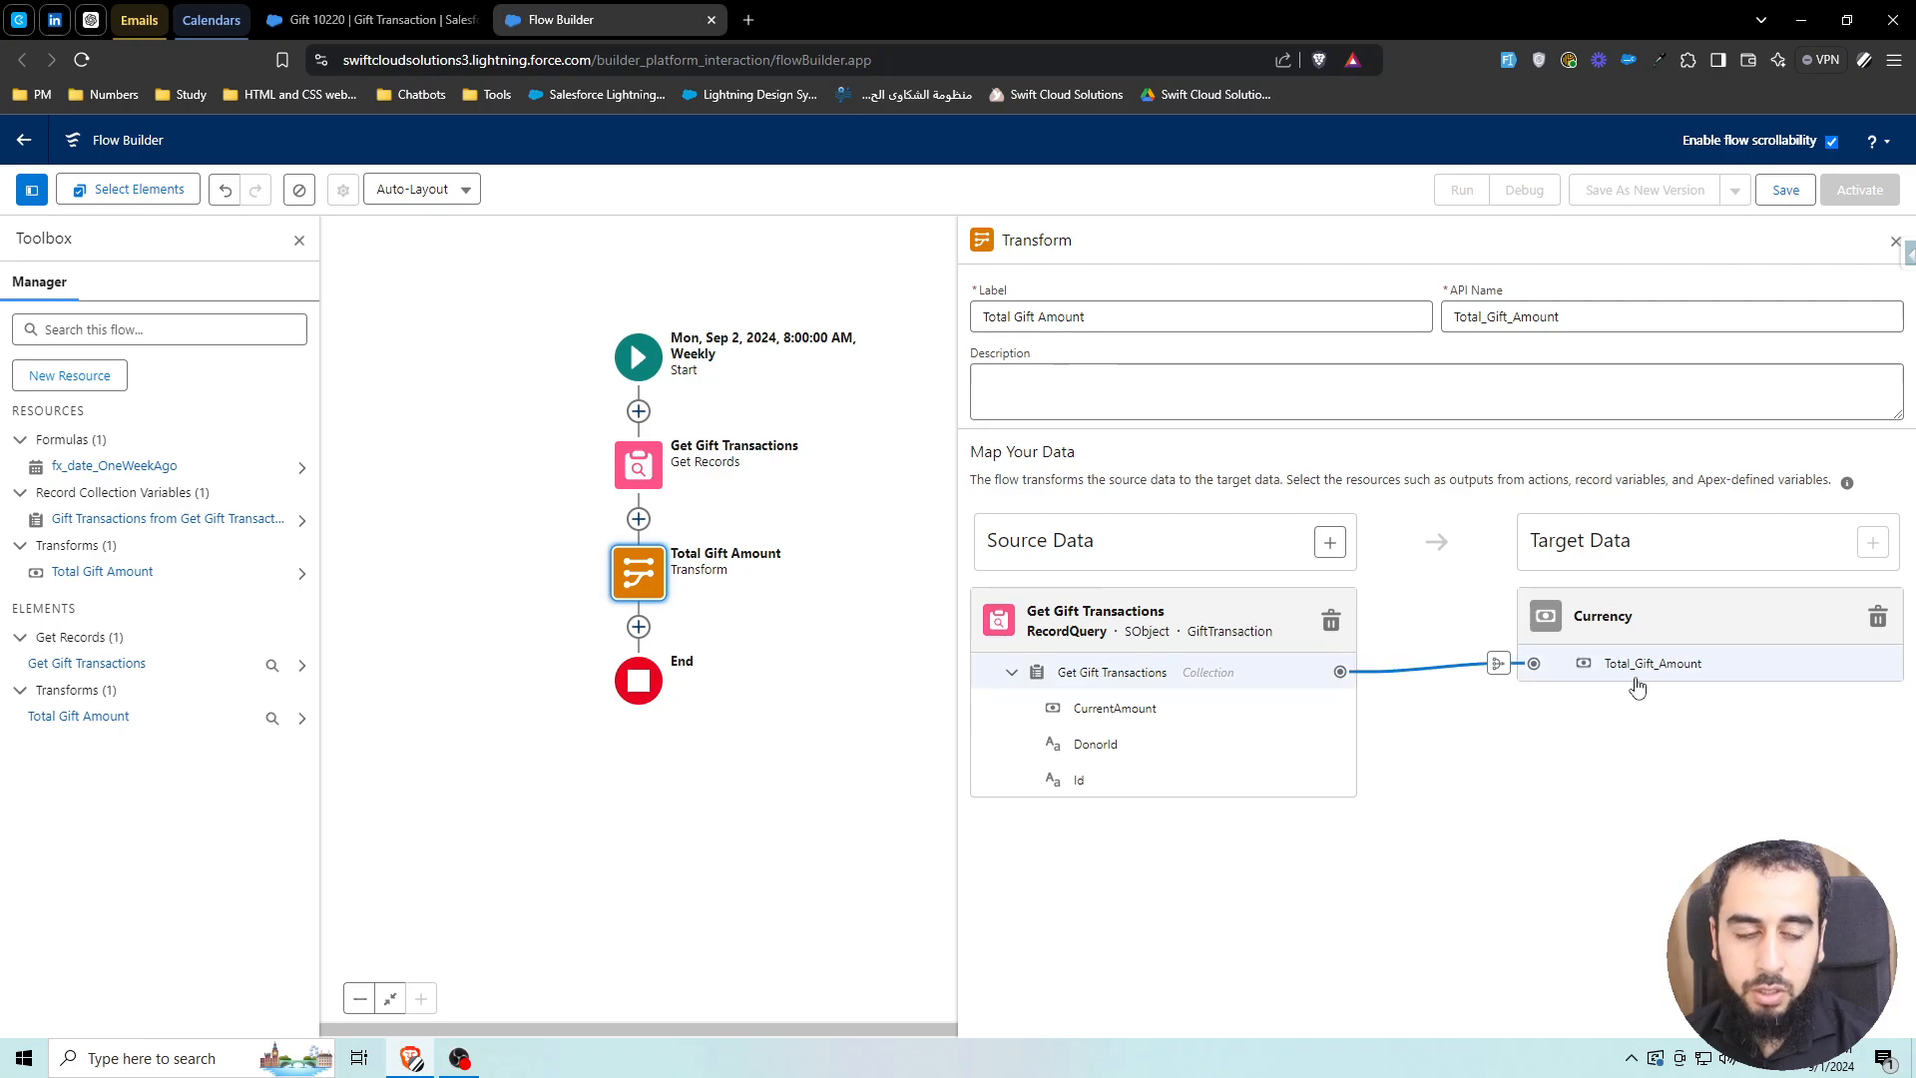
click(1497, 664)
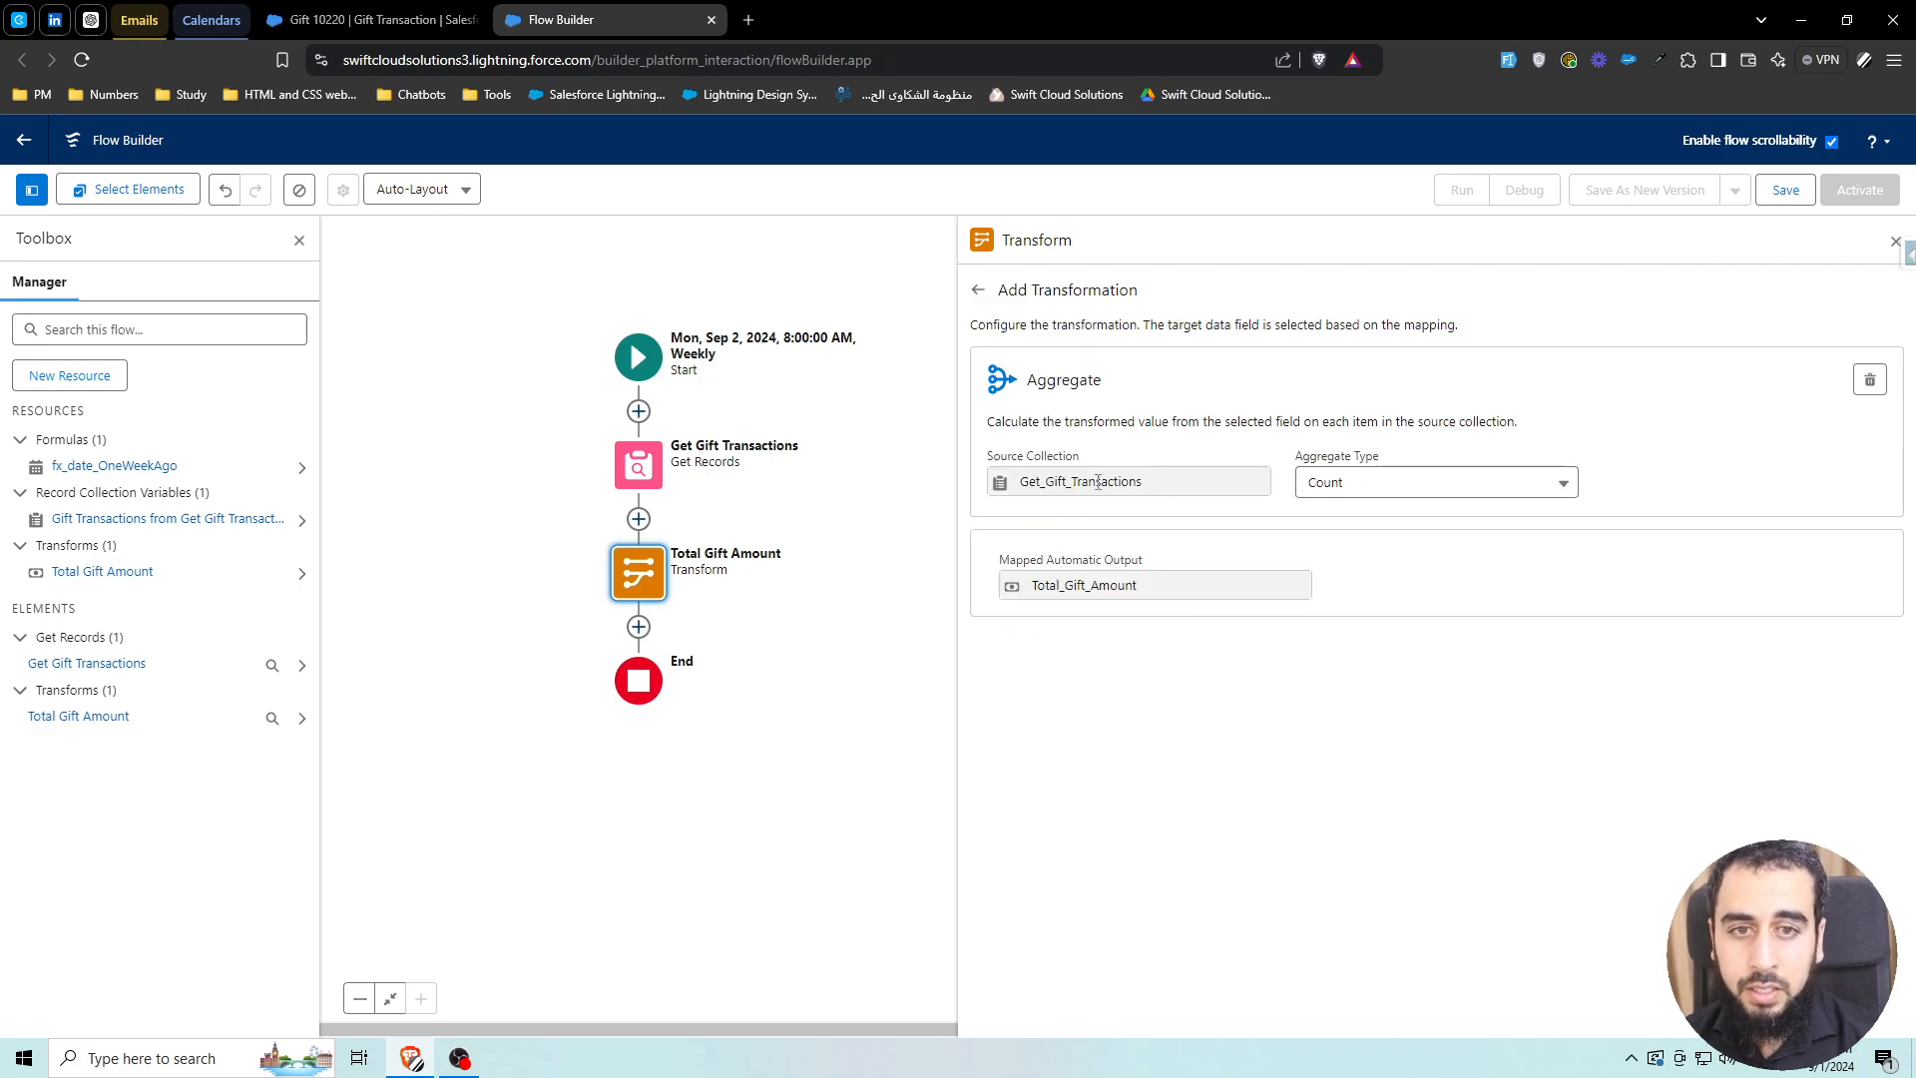
Change the aggregate type from Count to Sum over the CurrentAmount field
click(1385, 496)
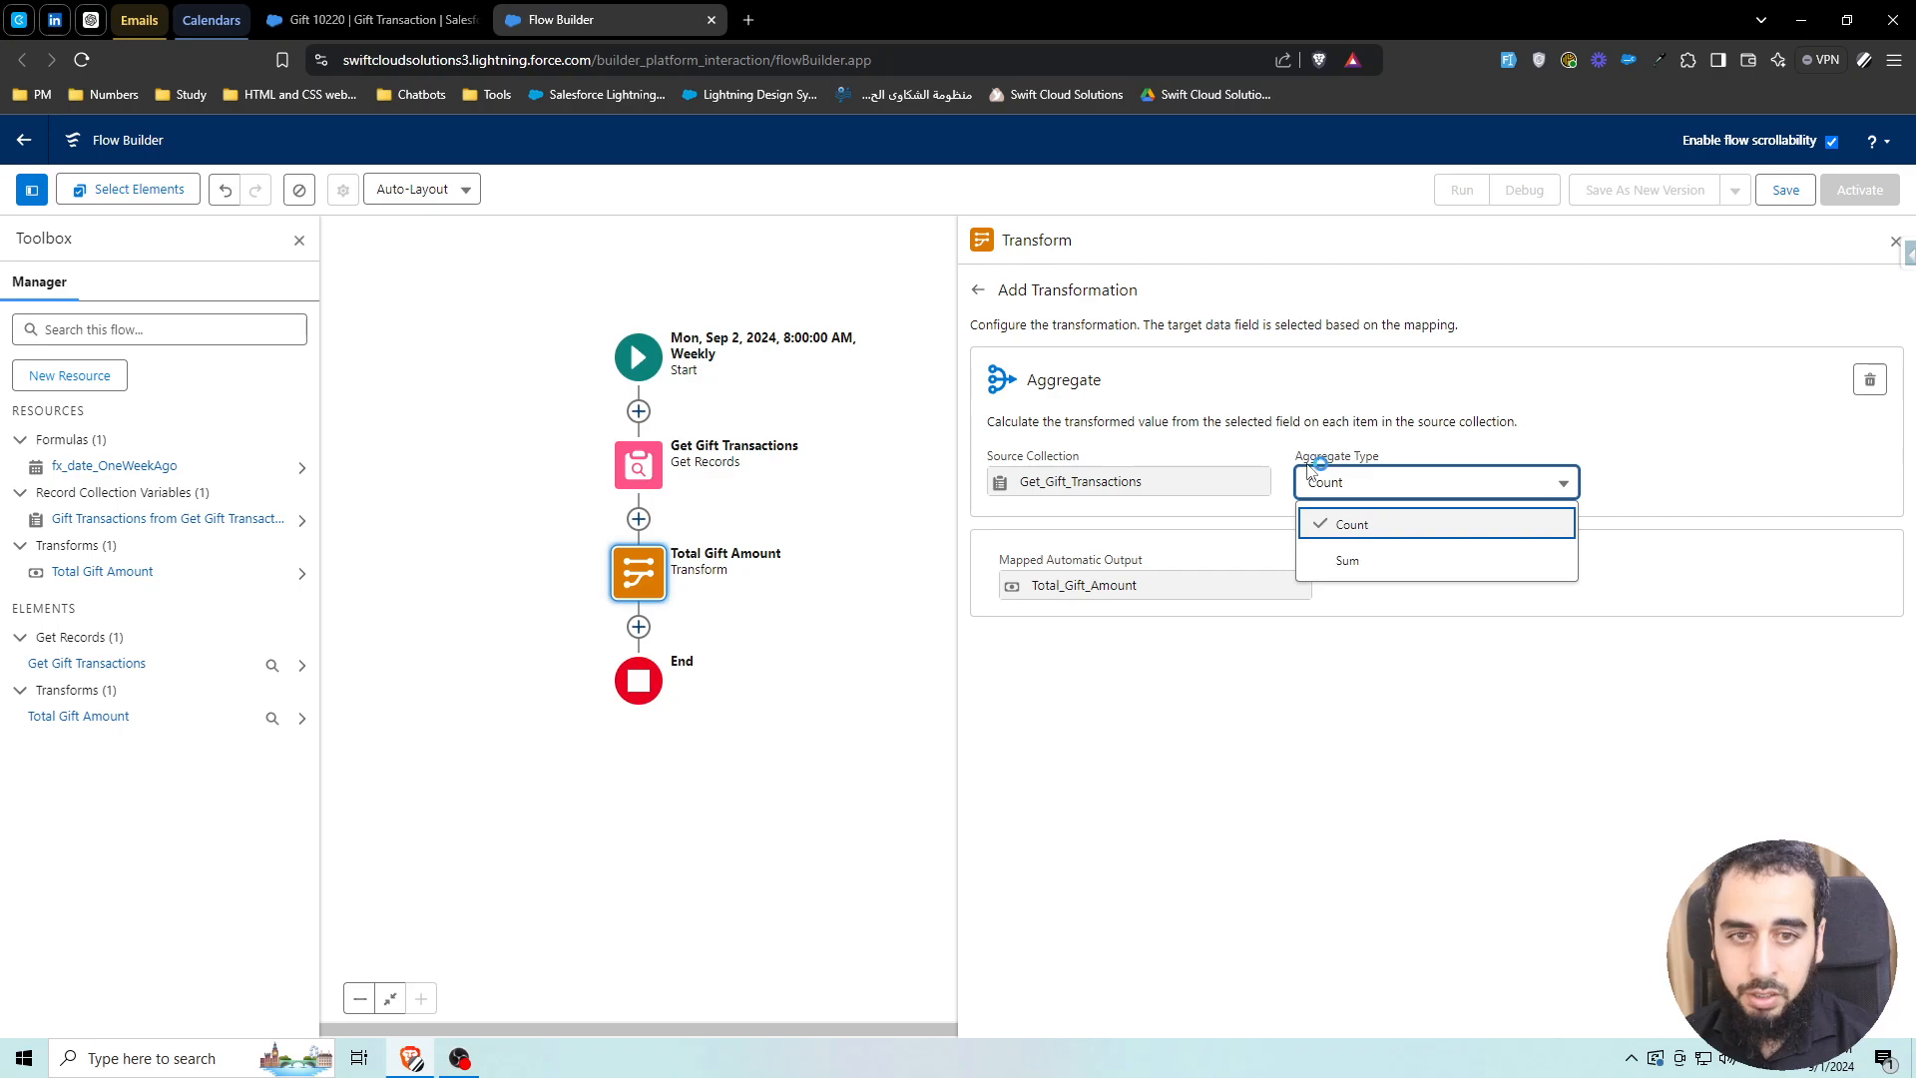
click(1384, 536)
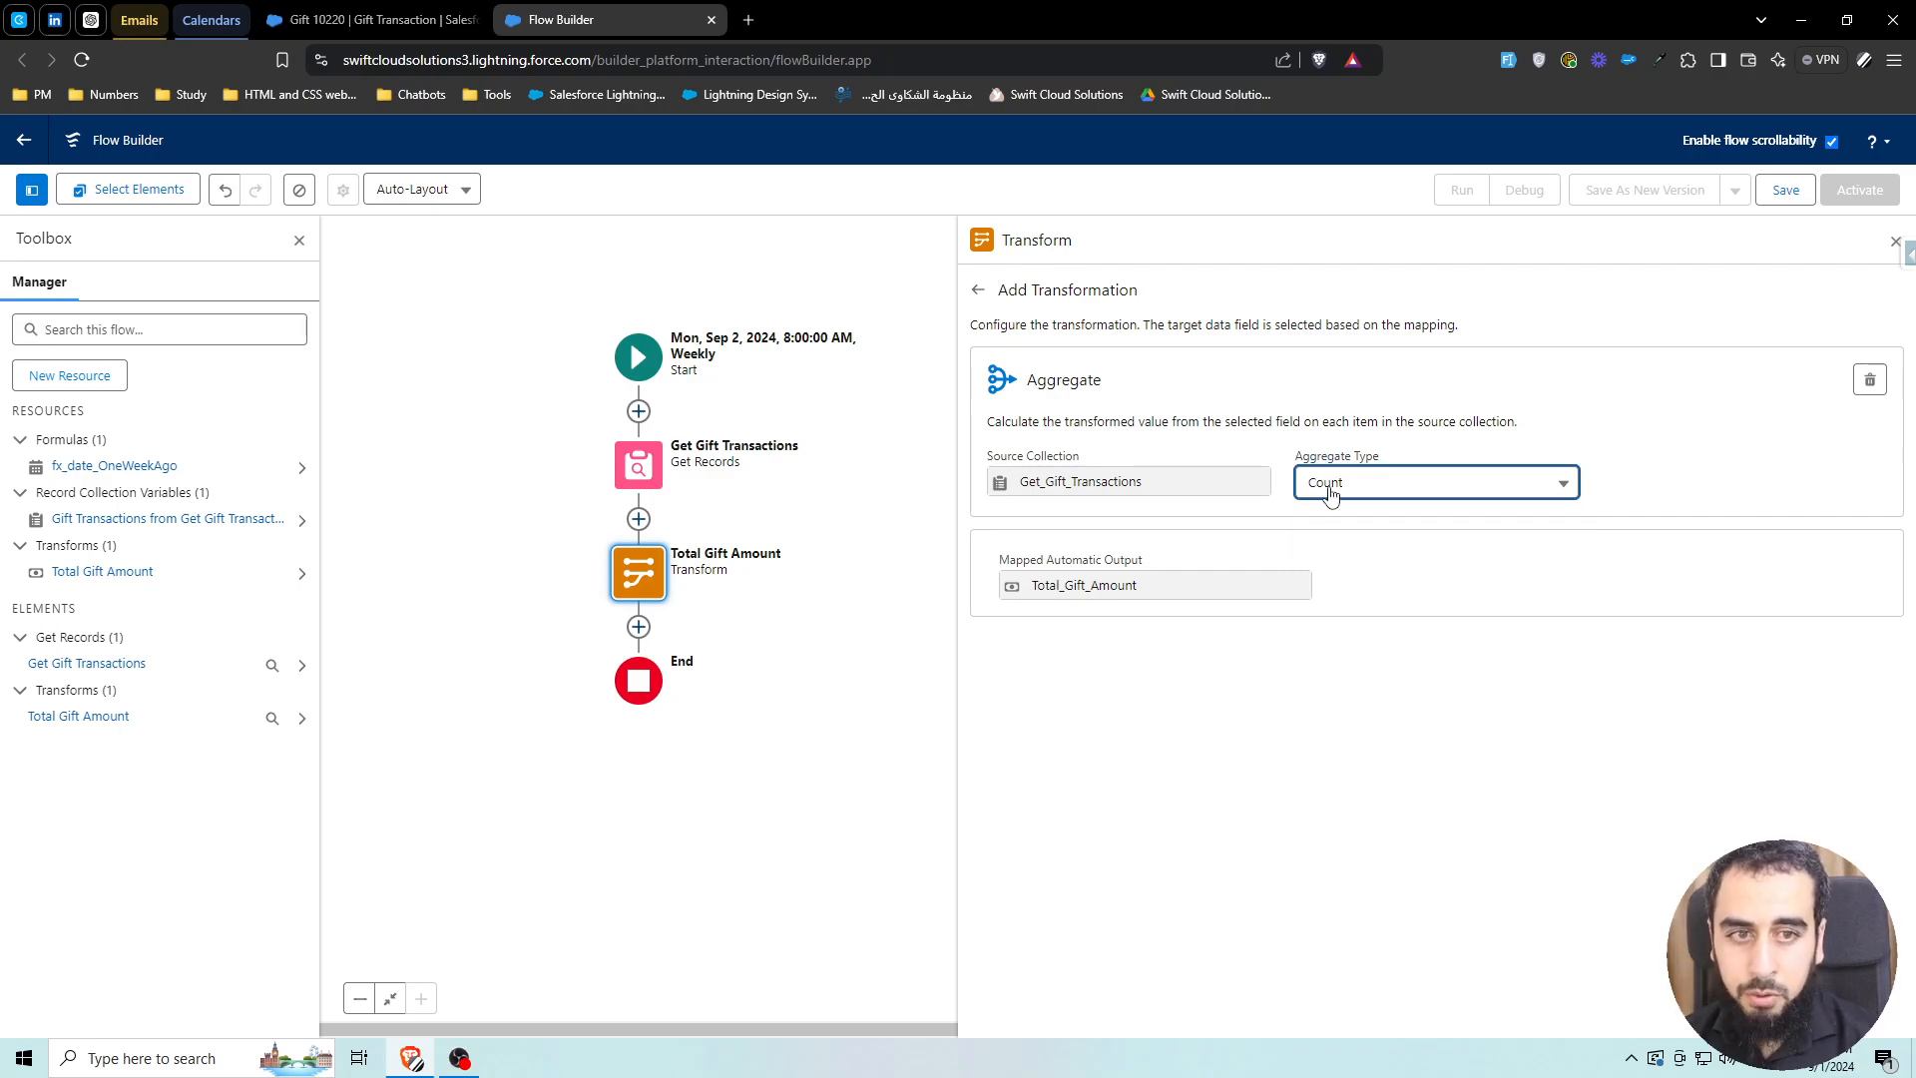
click(1382, 489)
click(1375, 552)
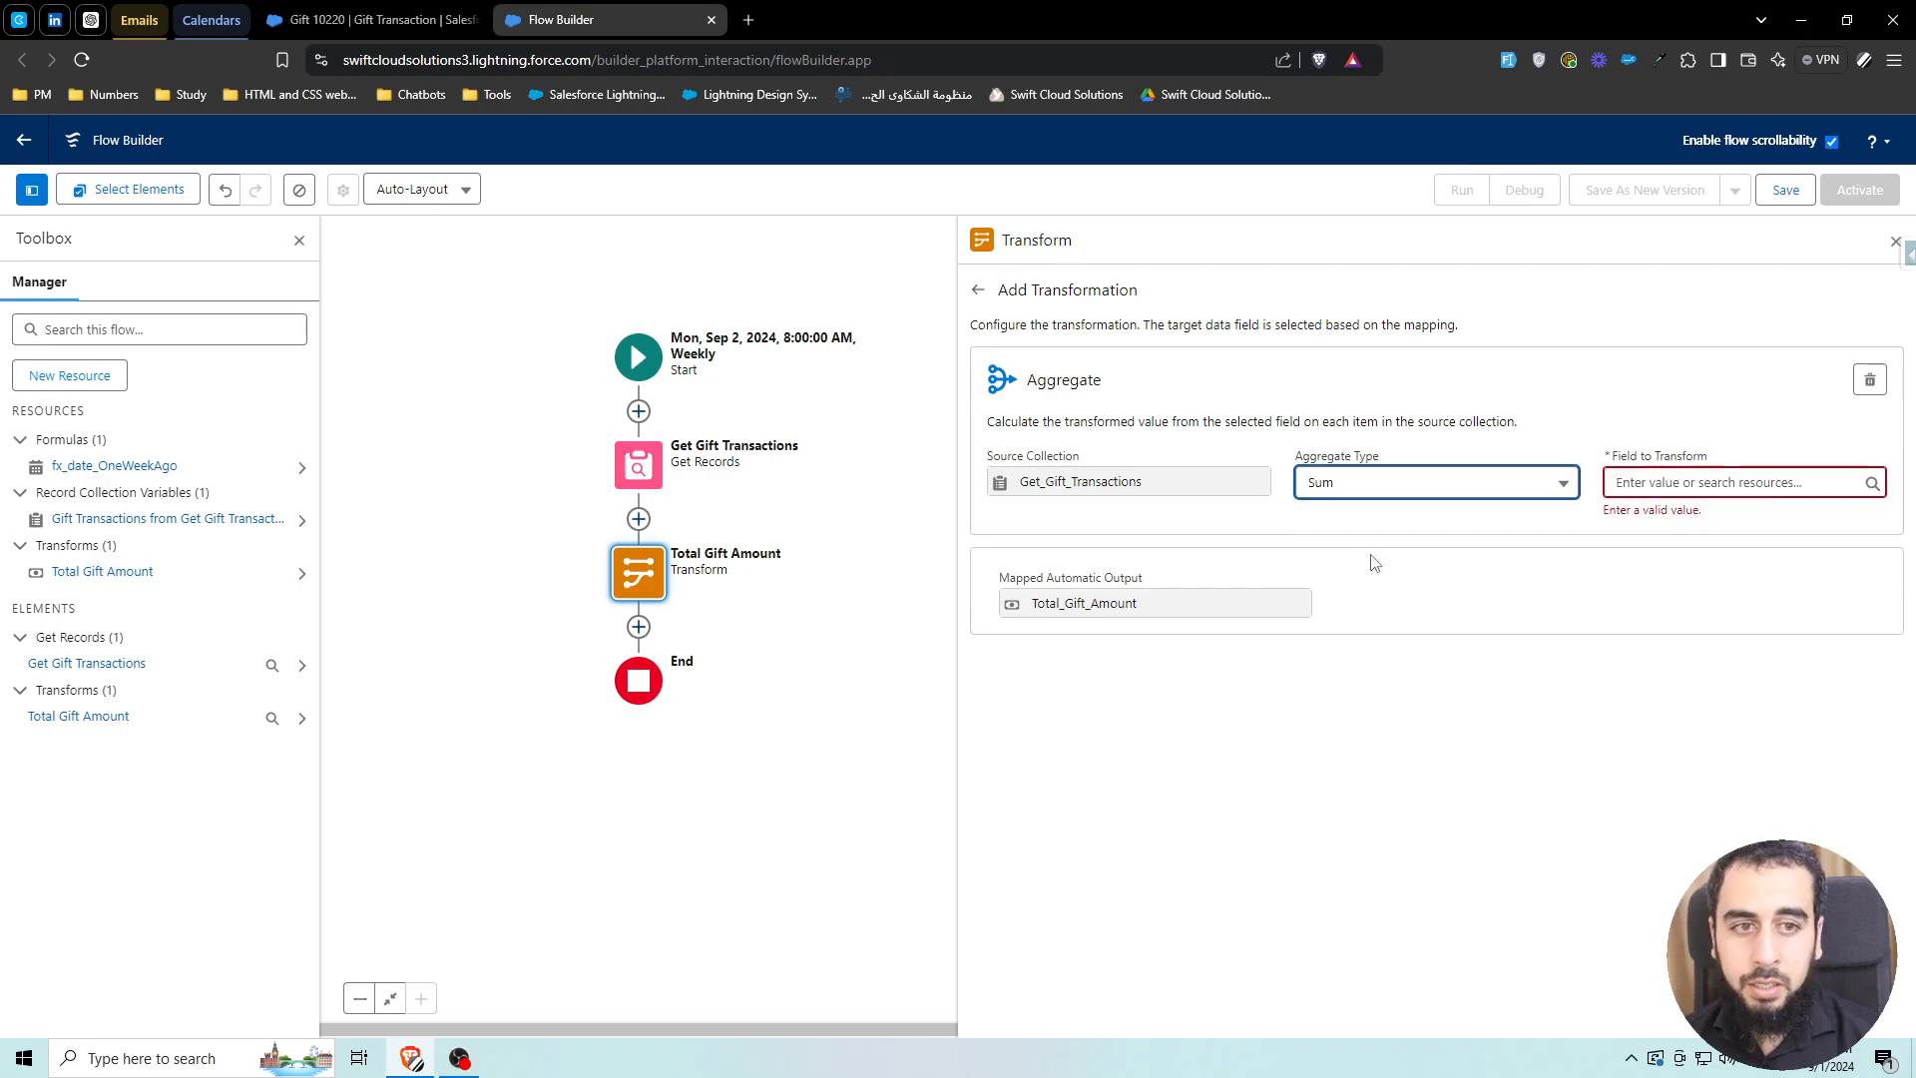
click(1676, 488)
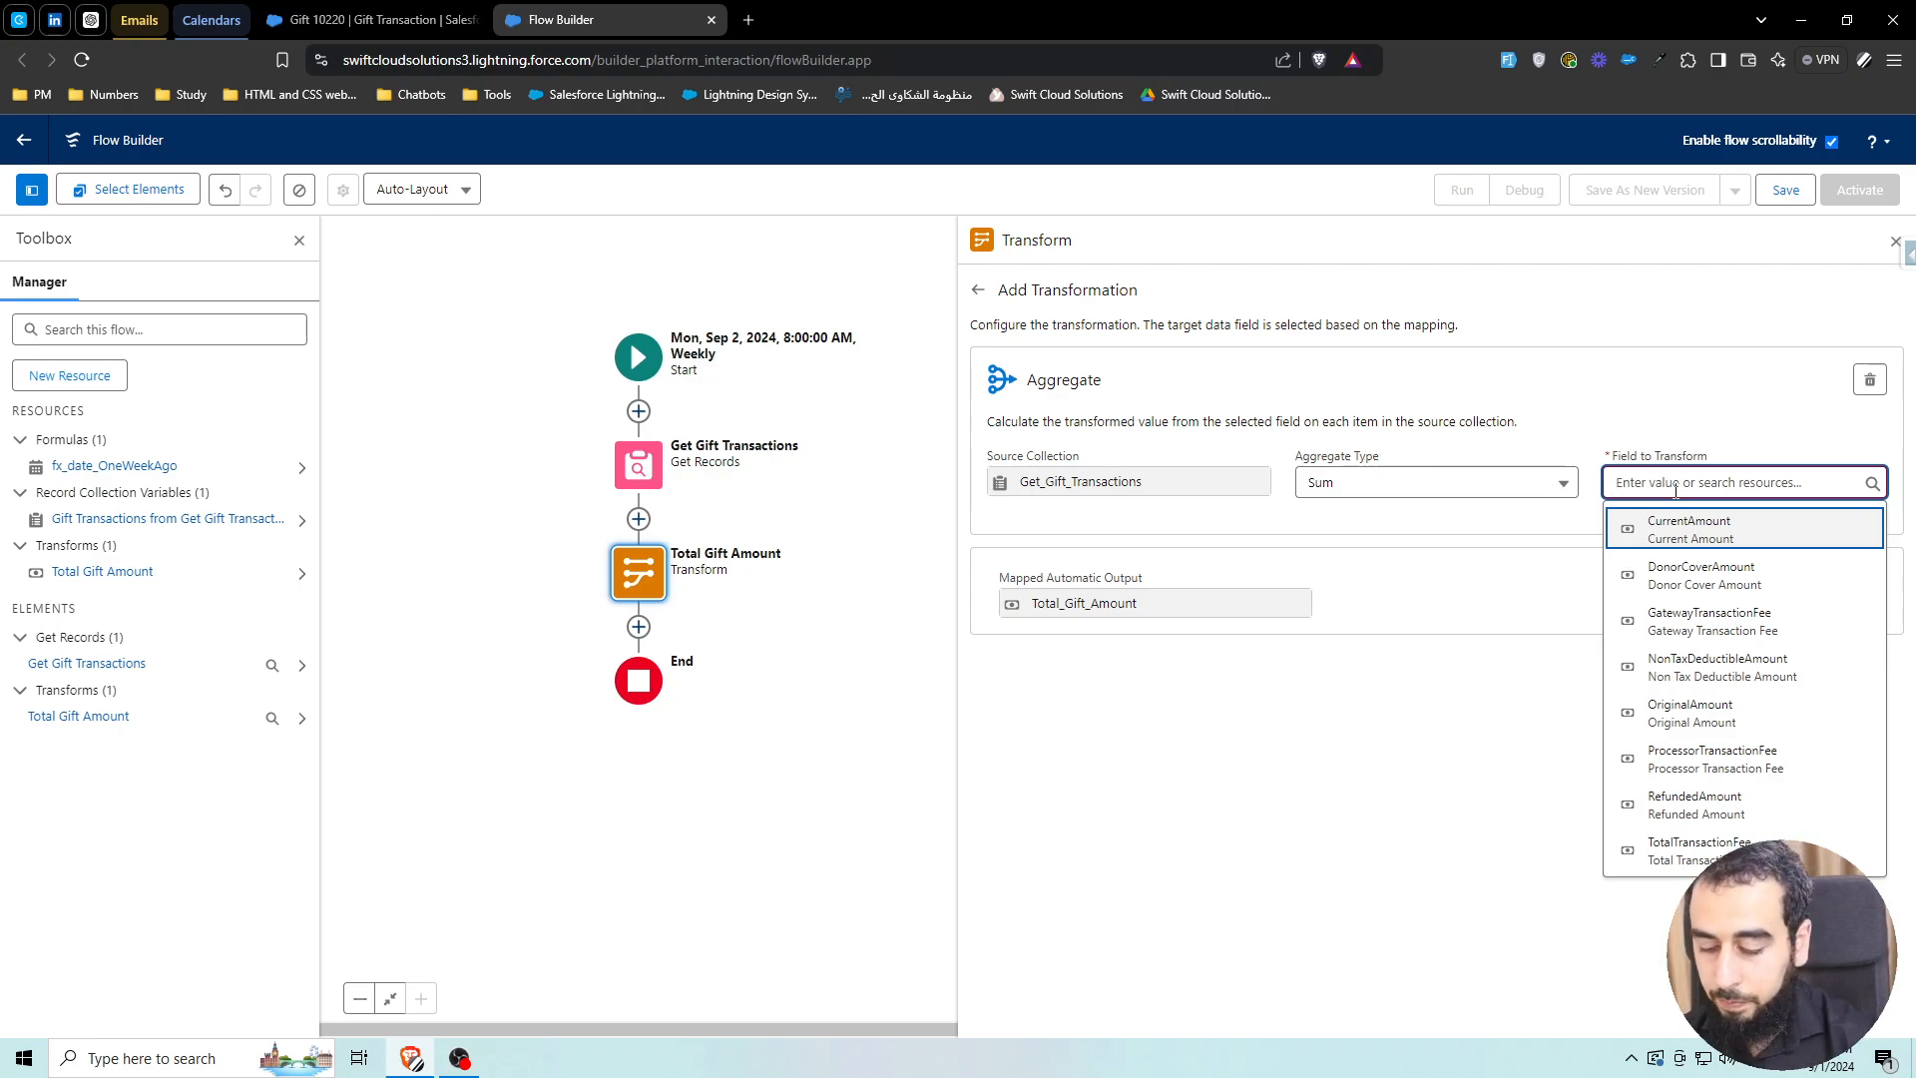
click(1680, 526)
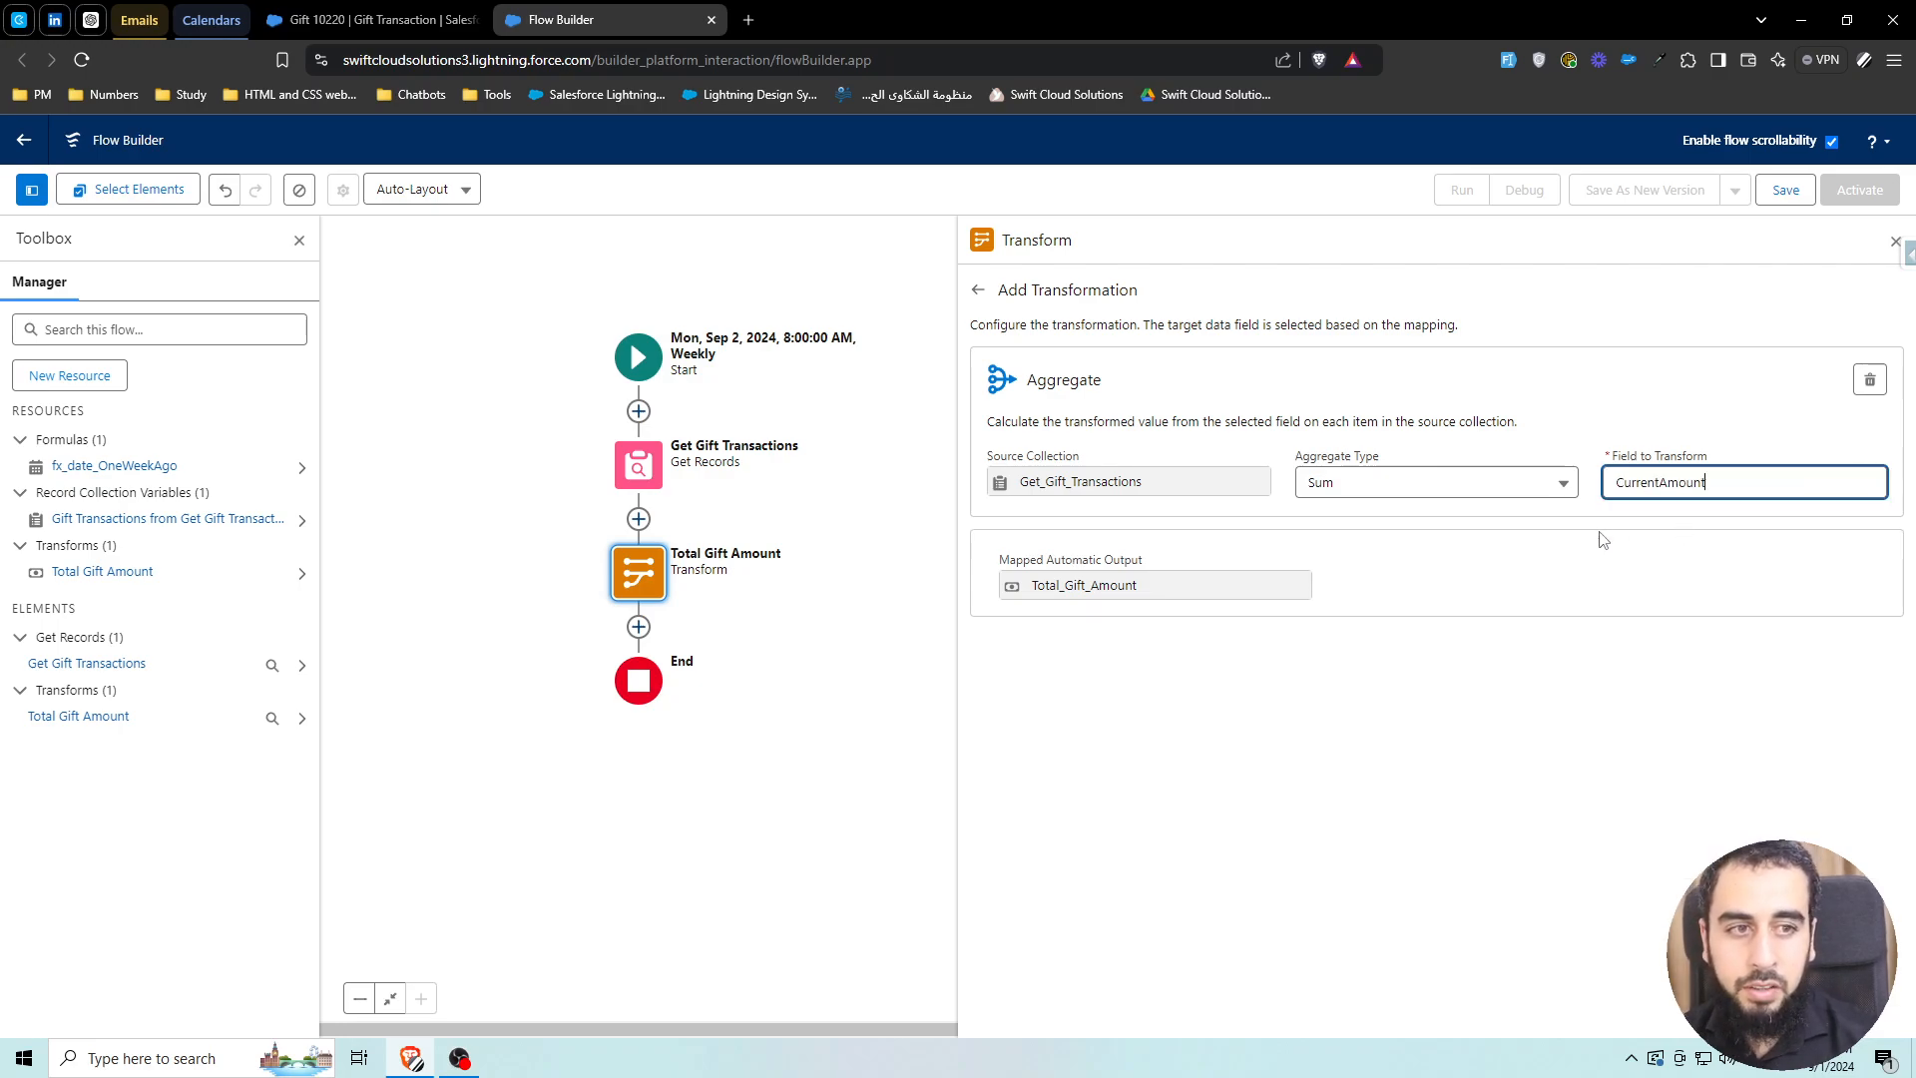
click(978, 289)
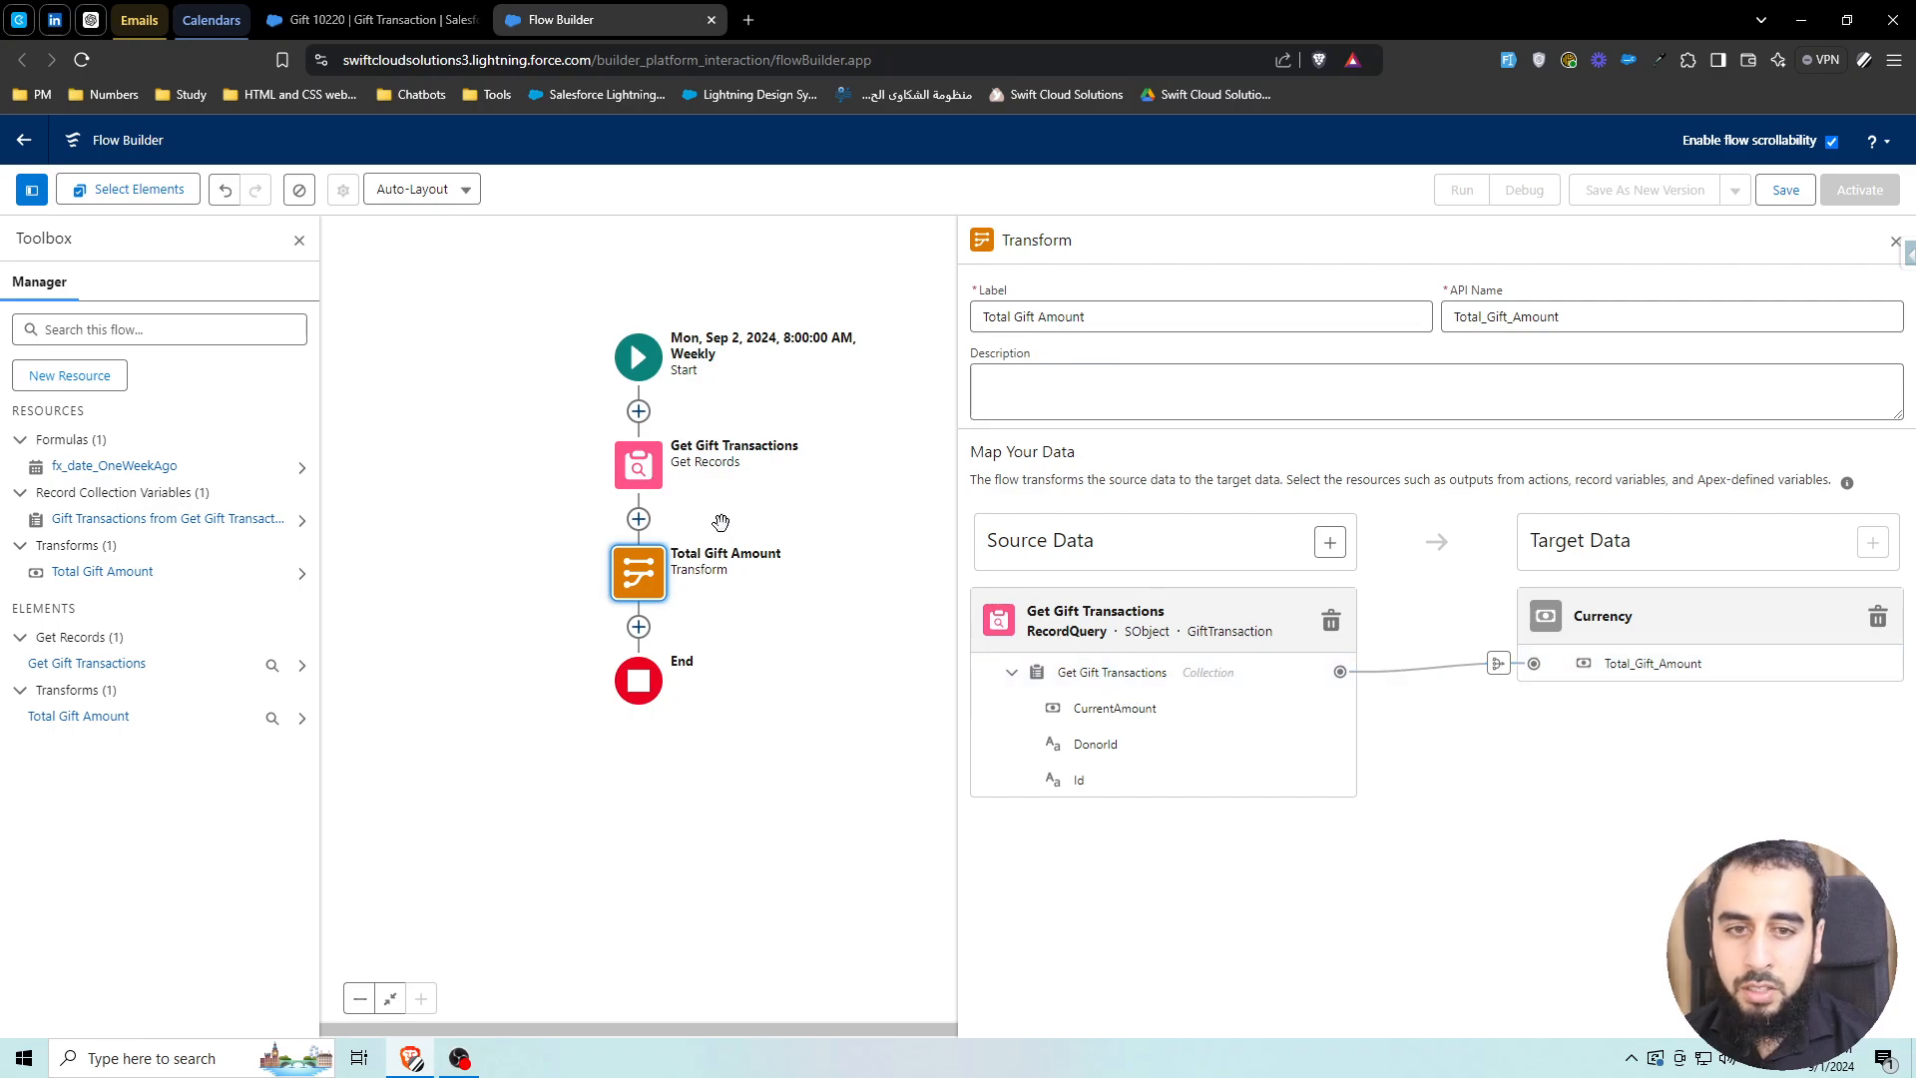
double_click(651, 468)
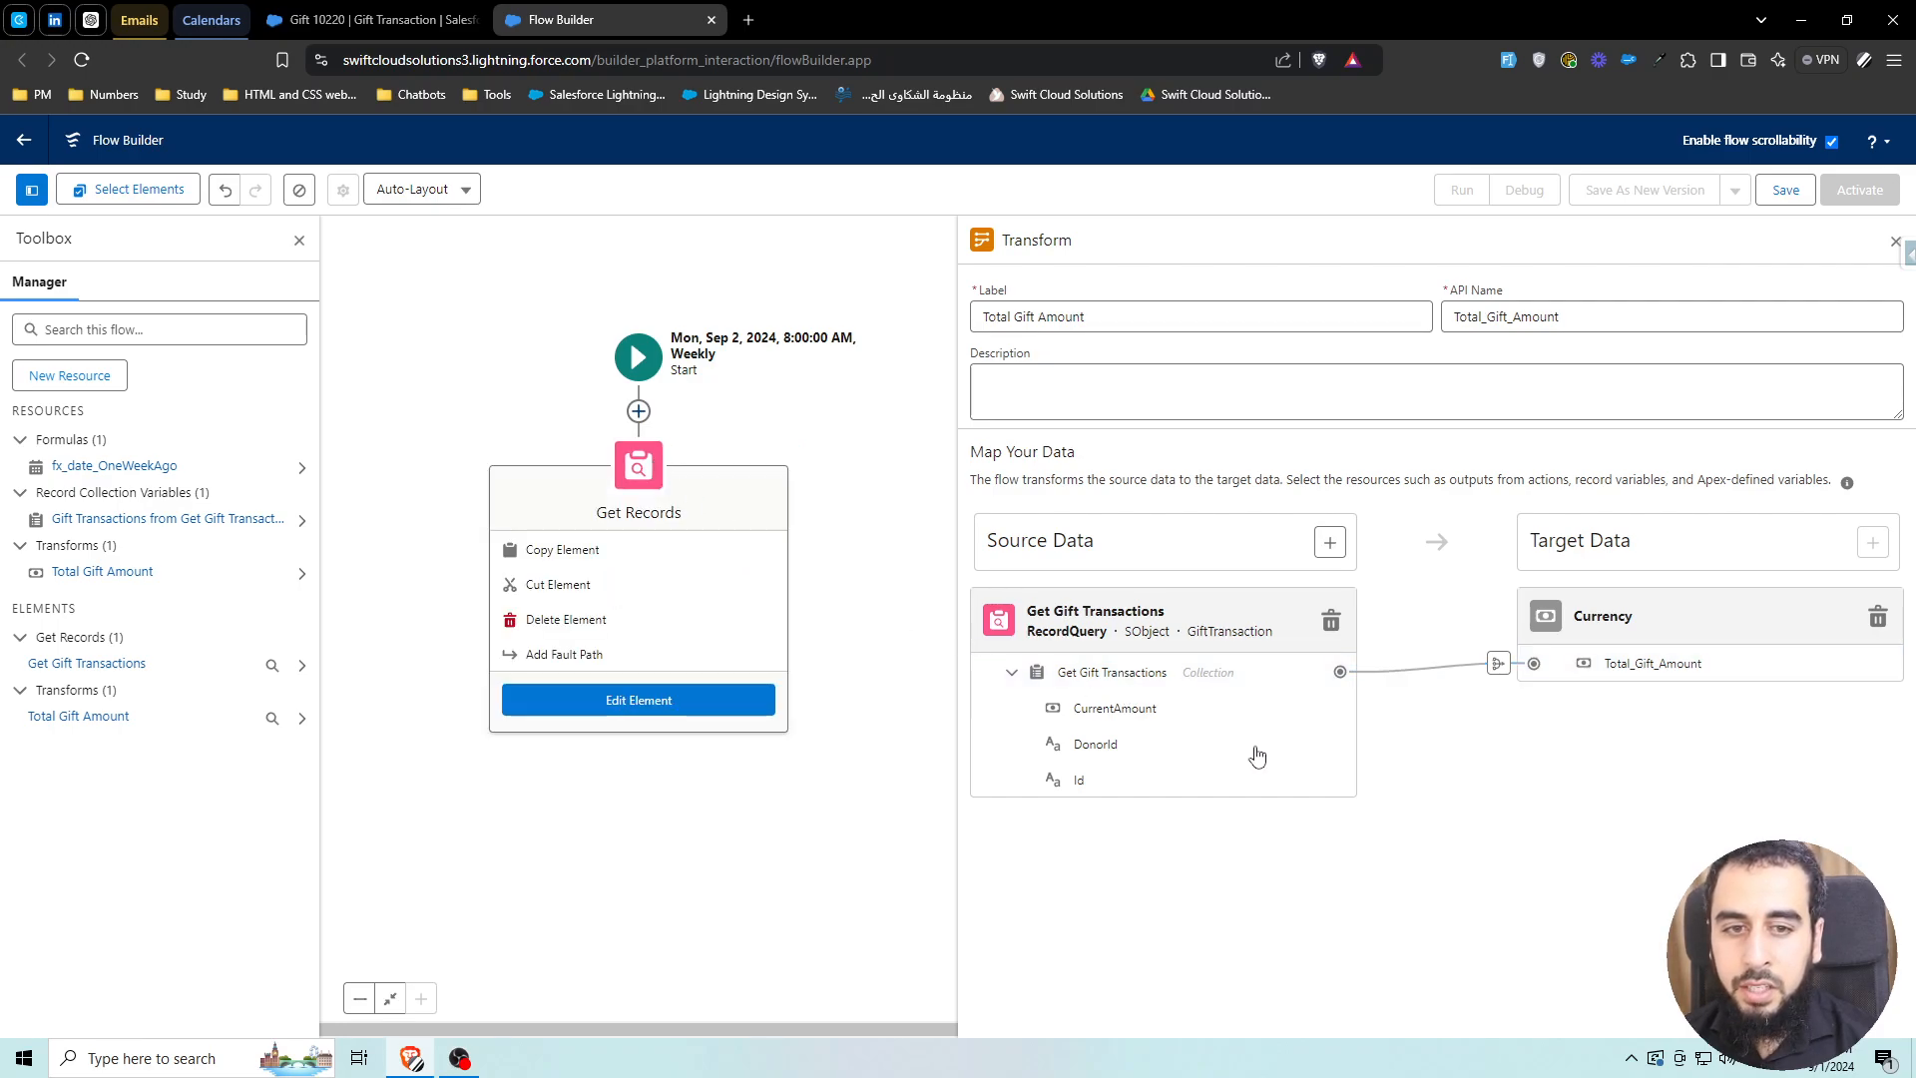
scroll(1299, 910, down, 5)
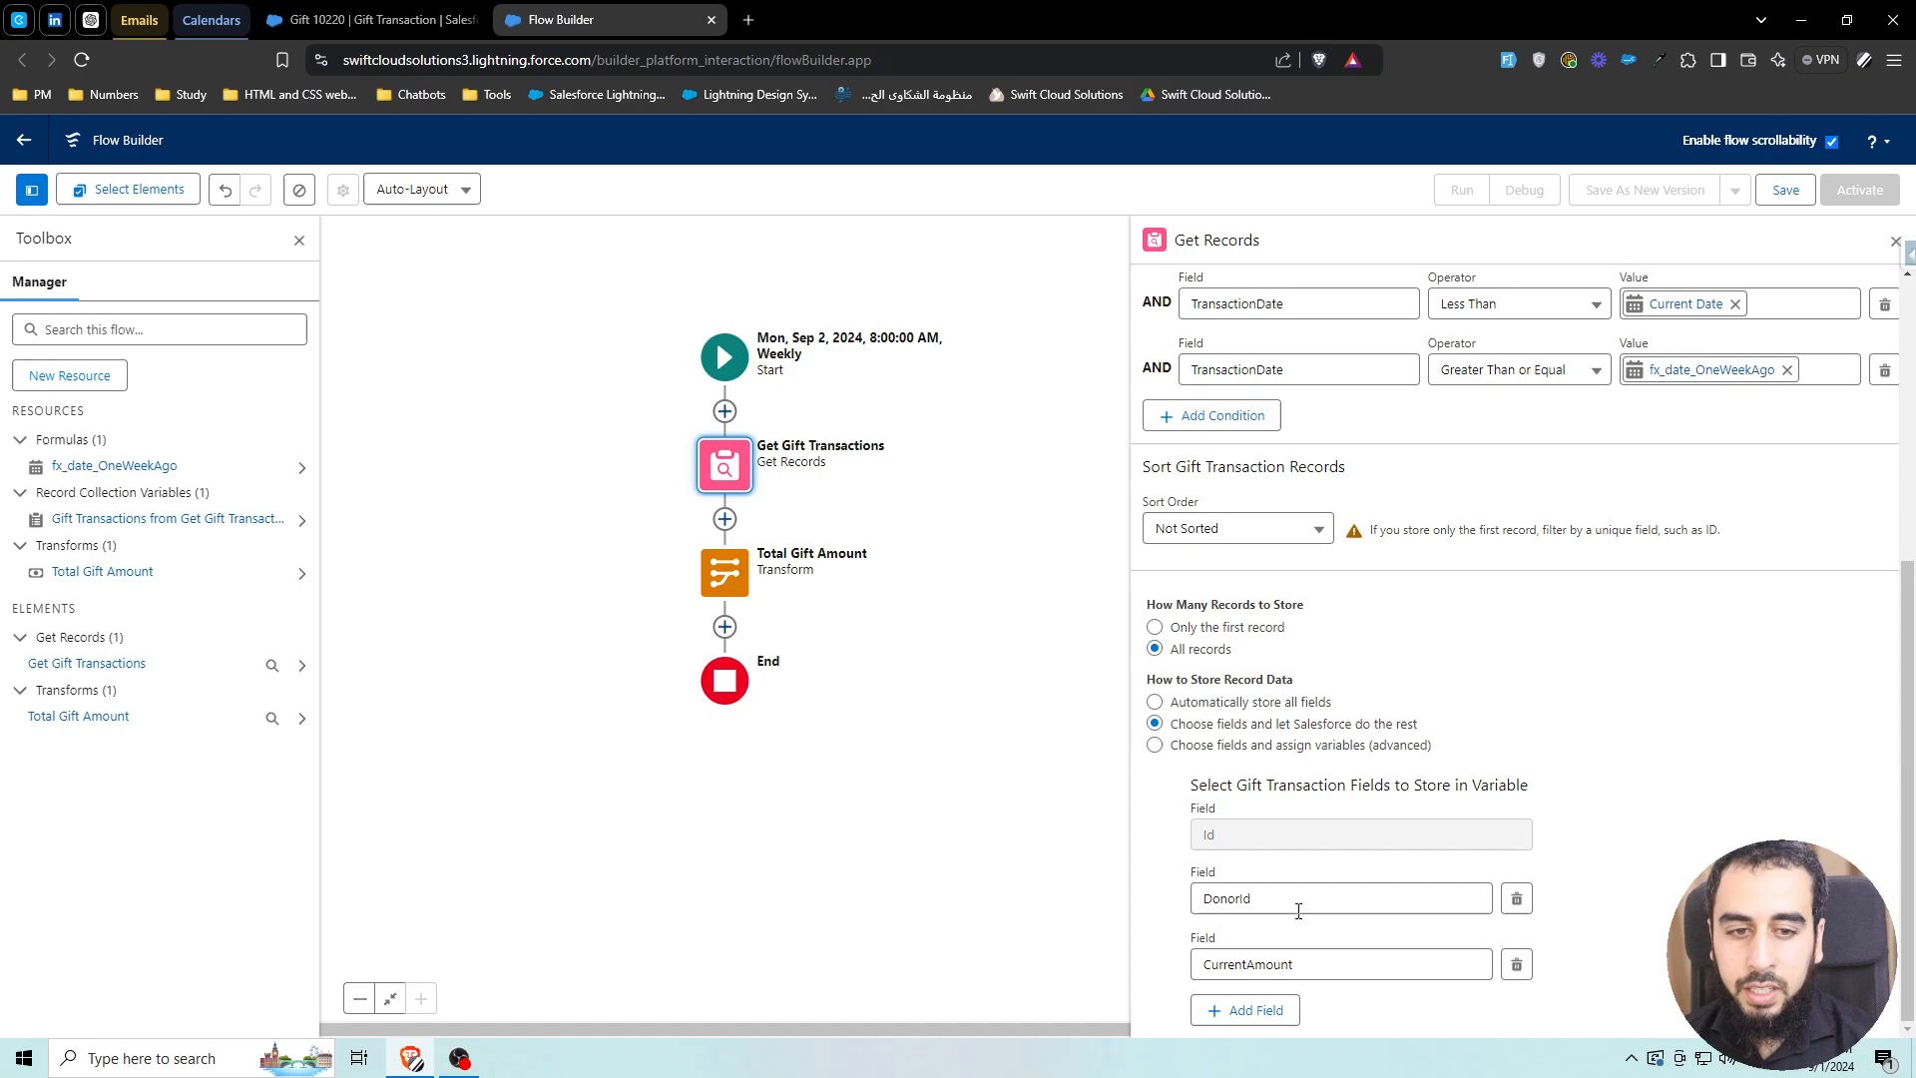
double_click(725, 572)
double_click(651, 468)
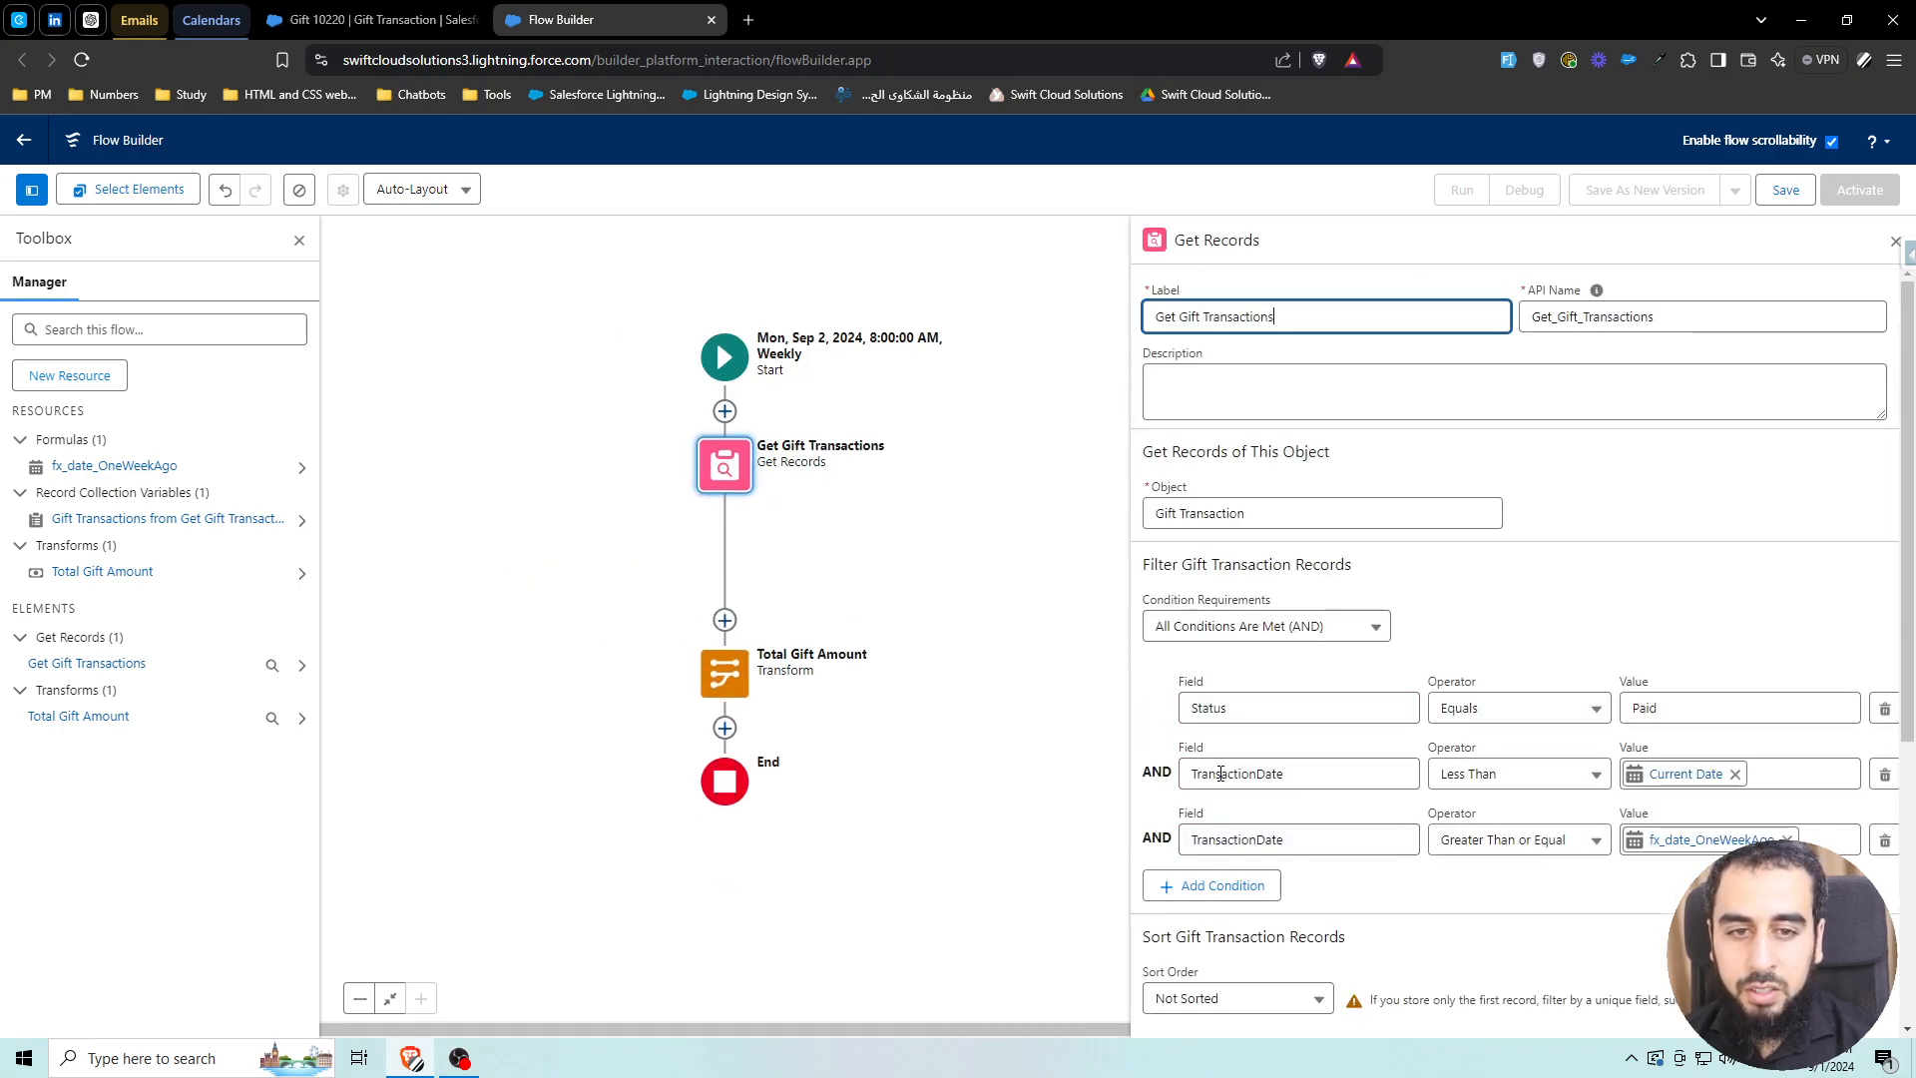
scroll(1290, 875, down, 5)
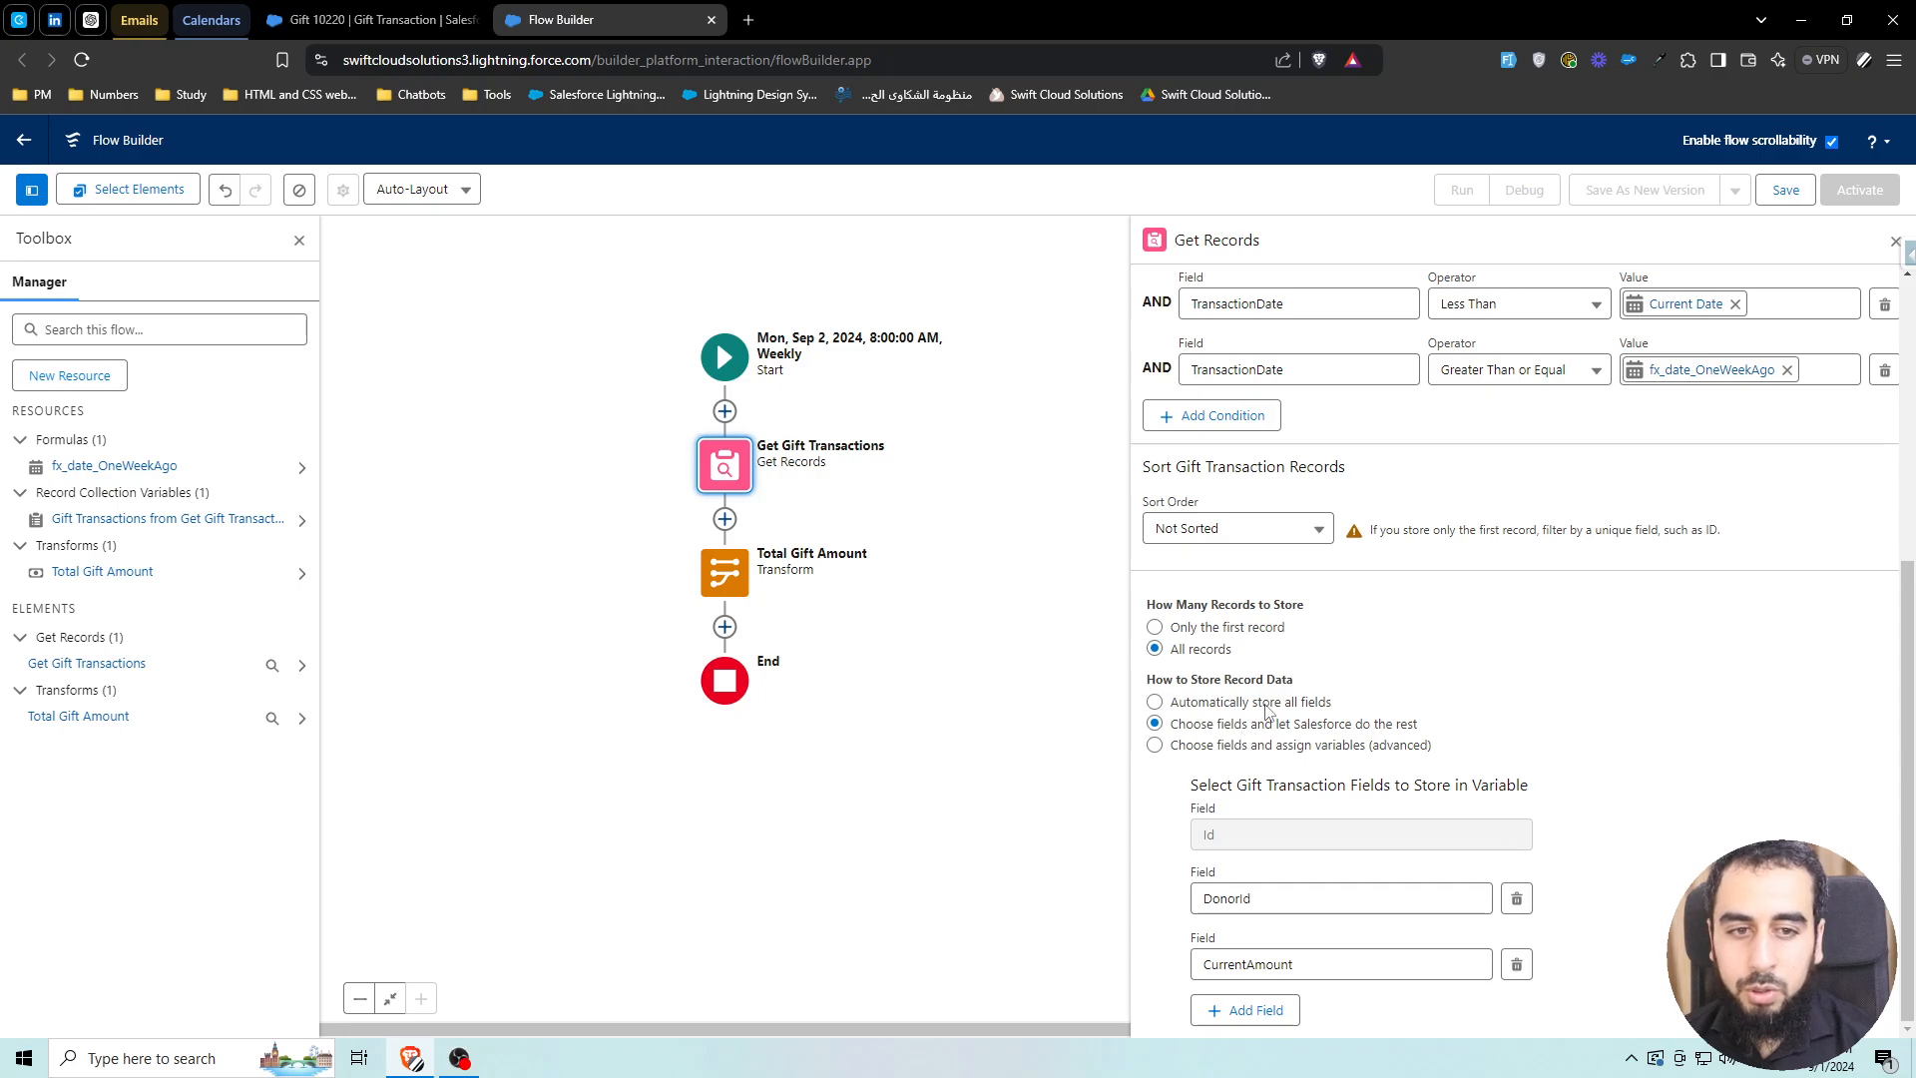
double_click(724, 572)
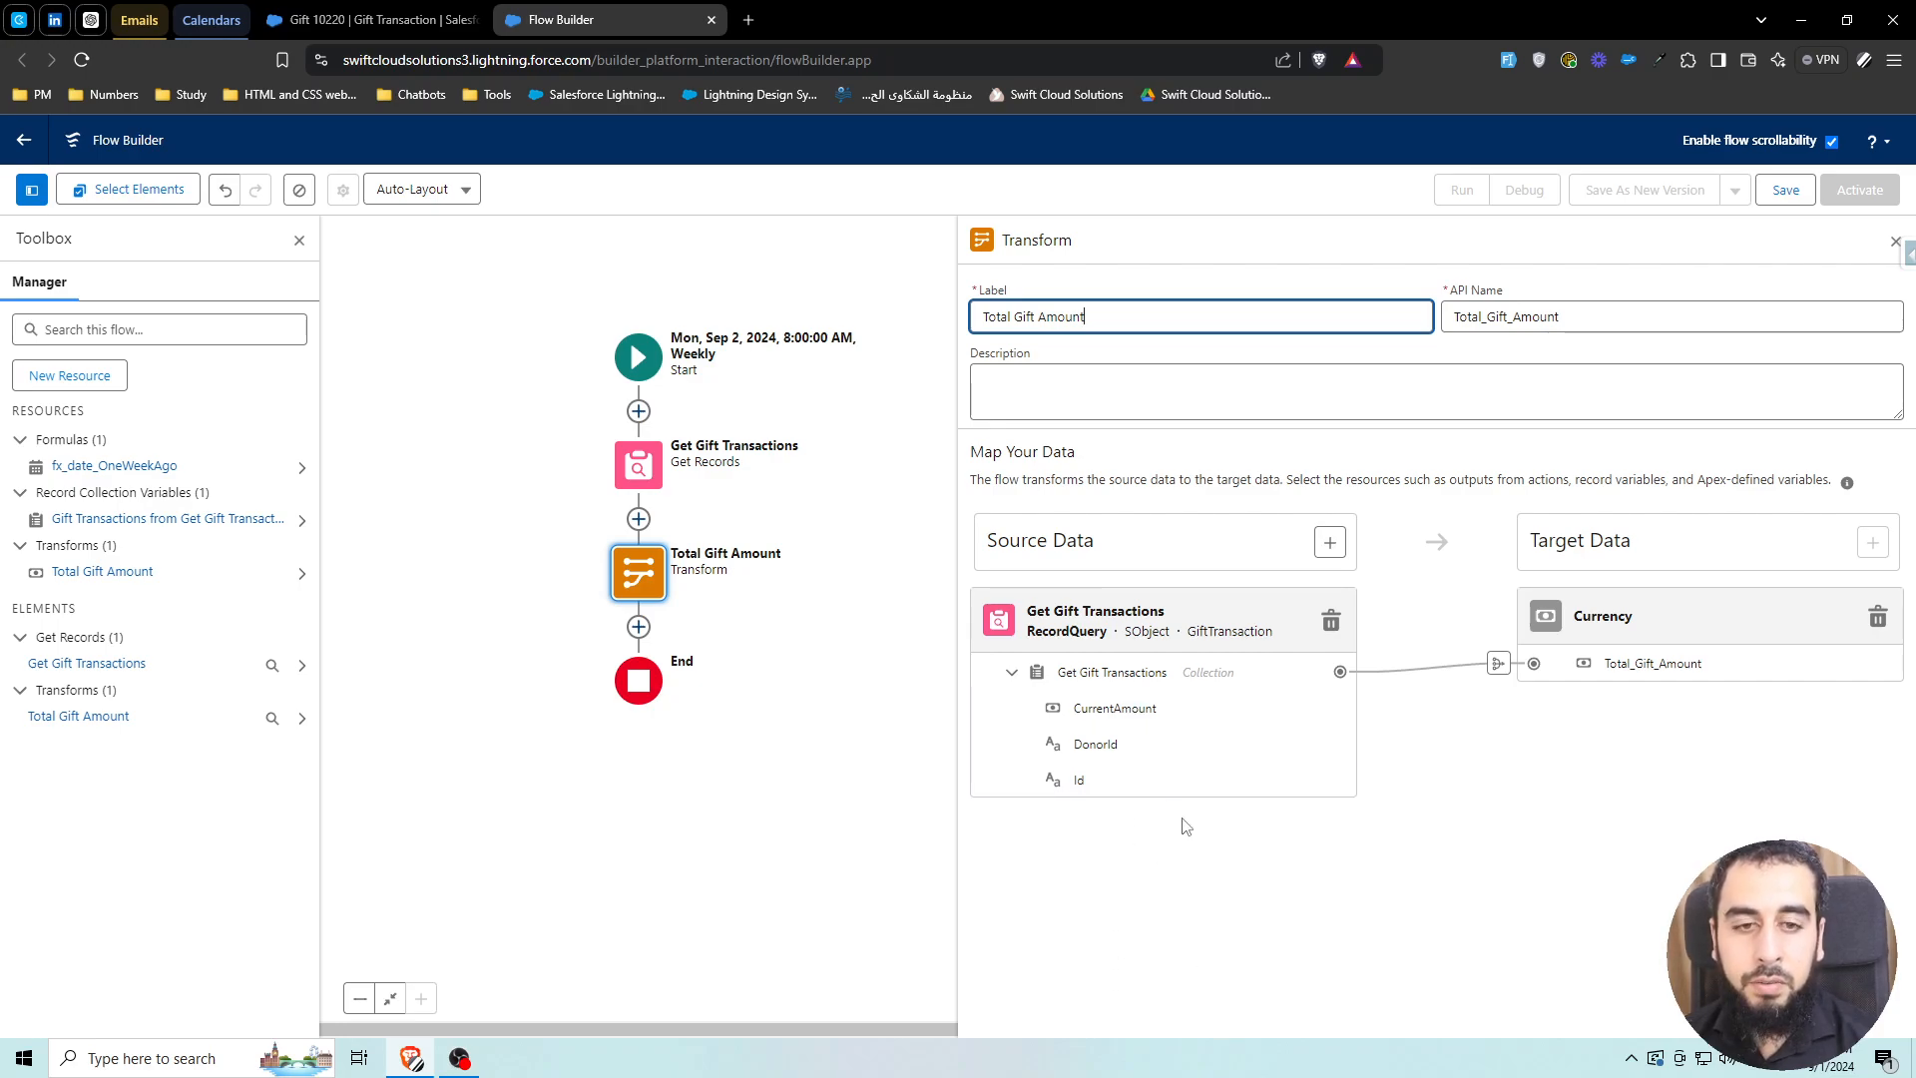
click(1432, 766)
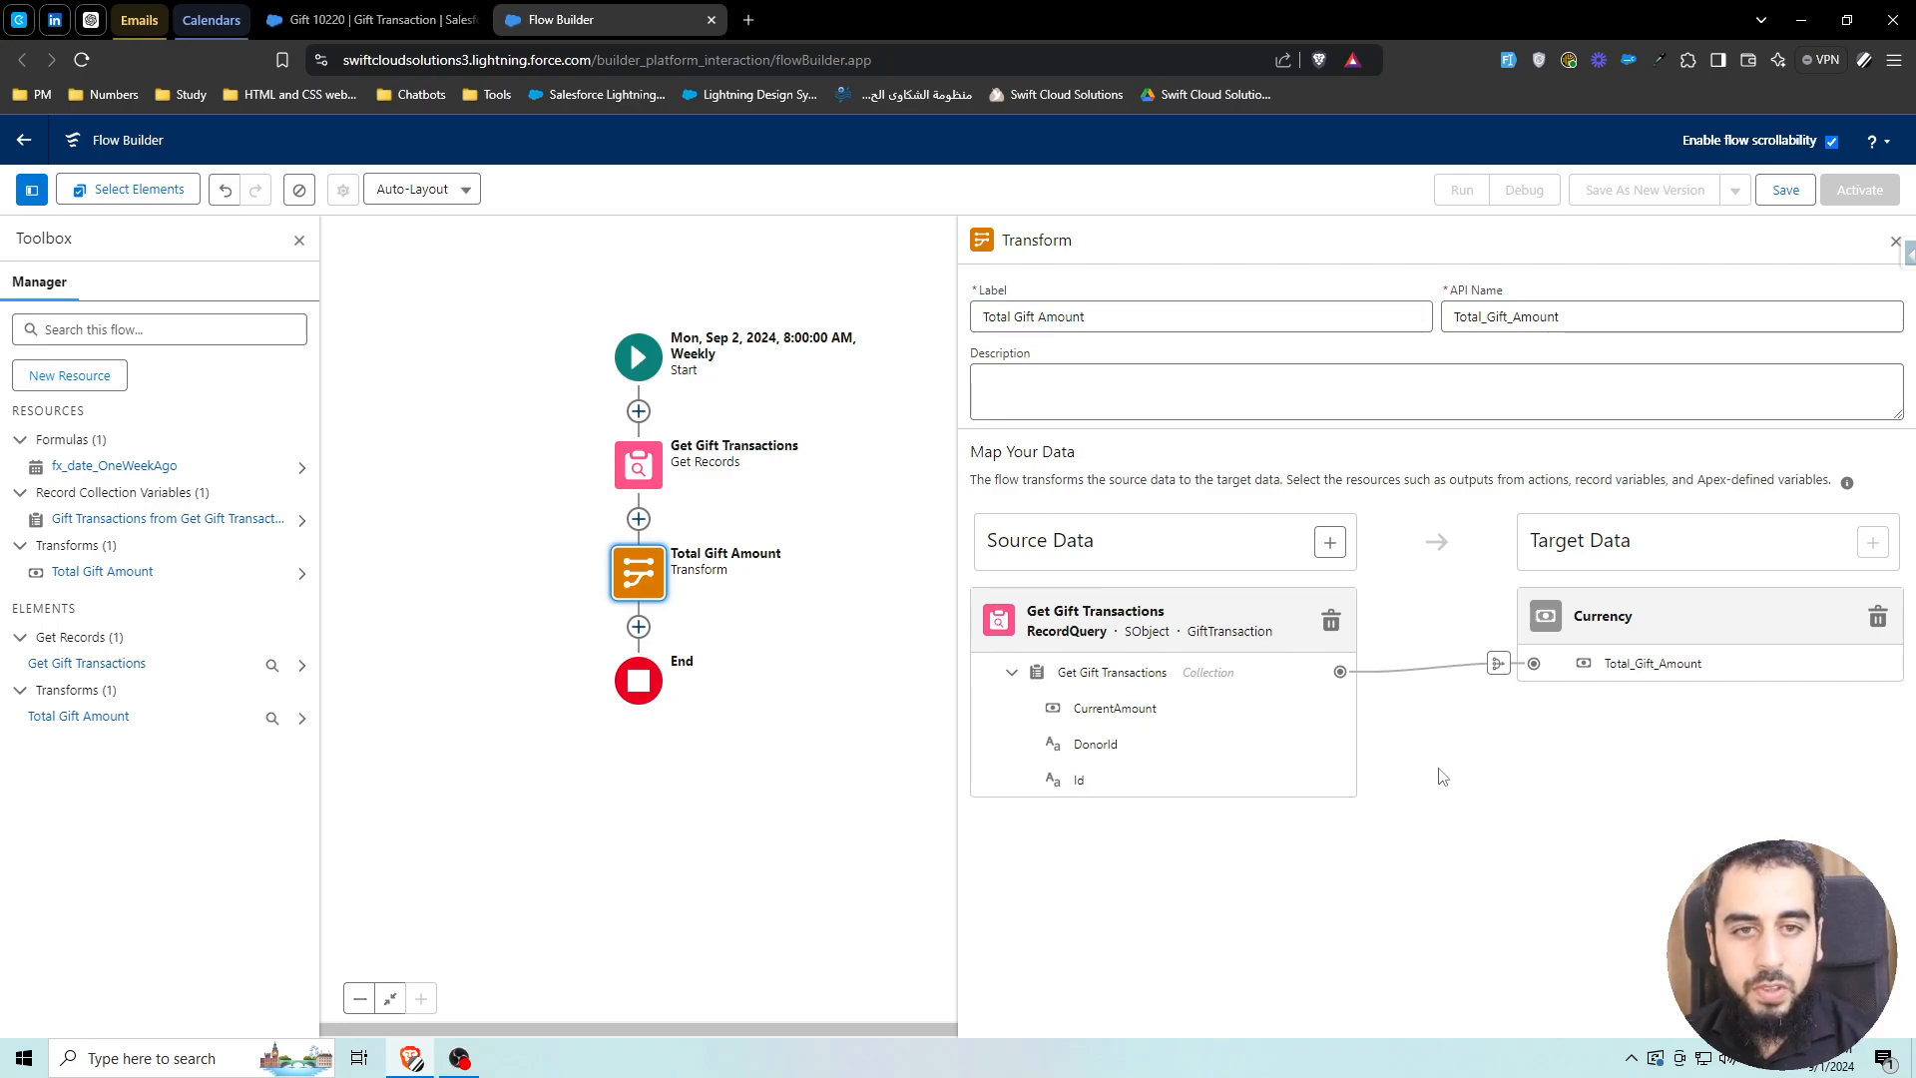
click(1499, 664)
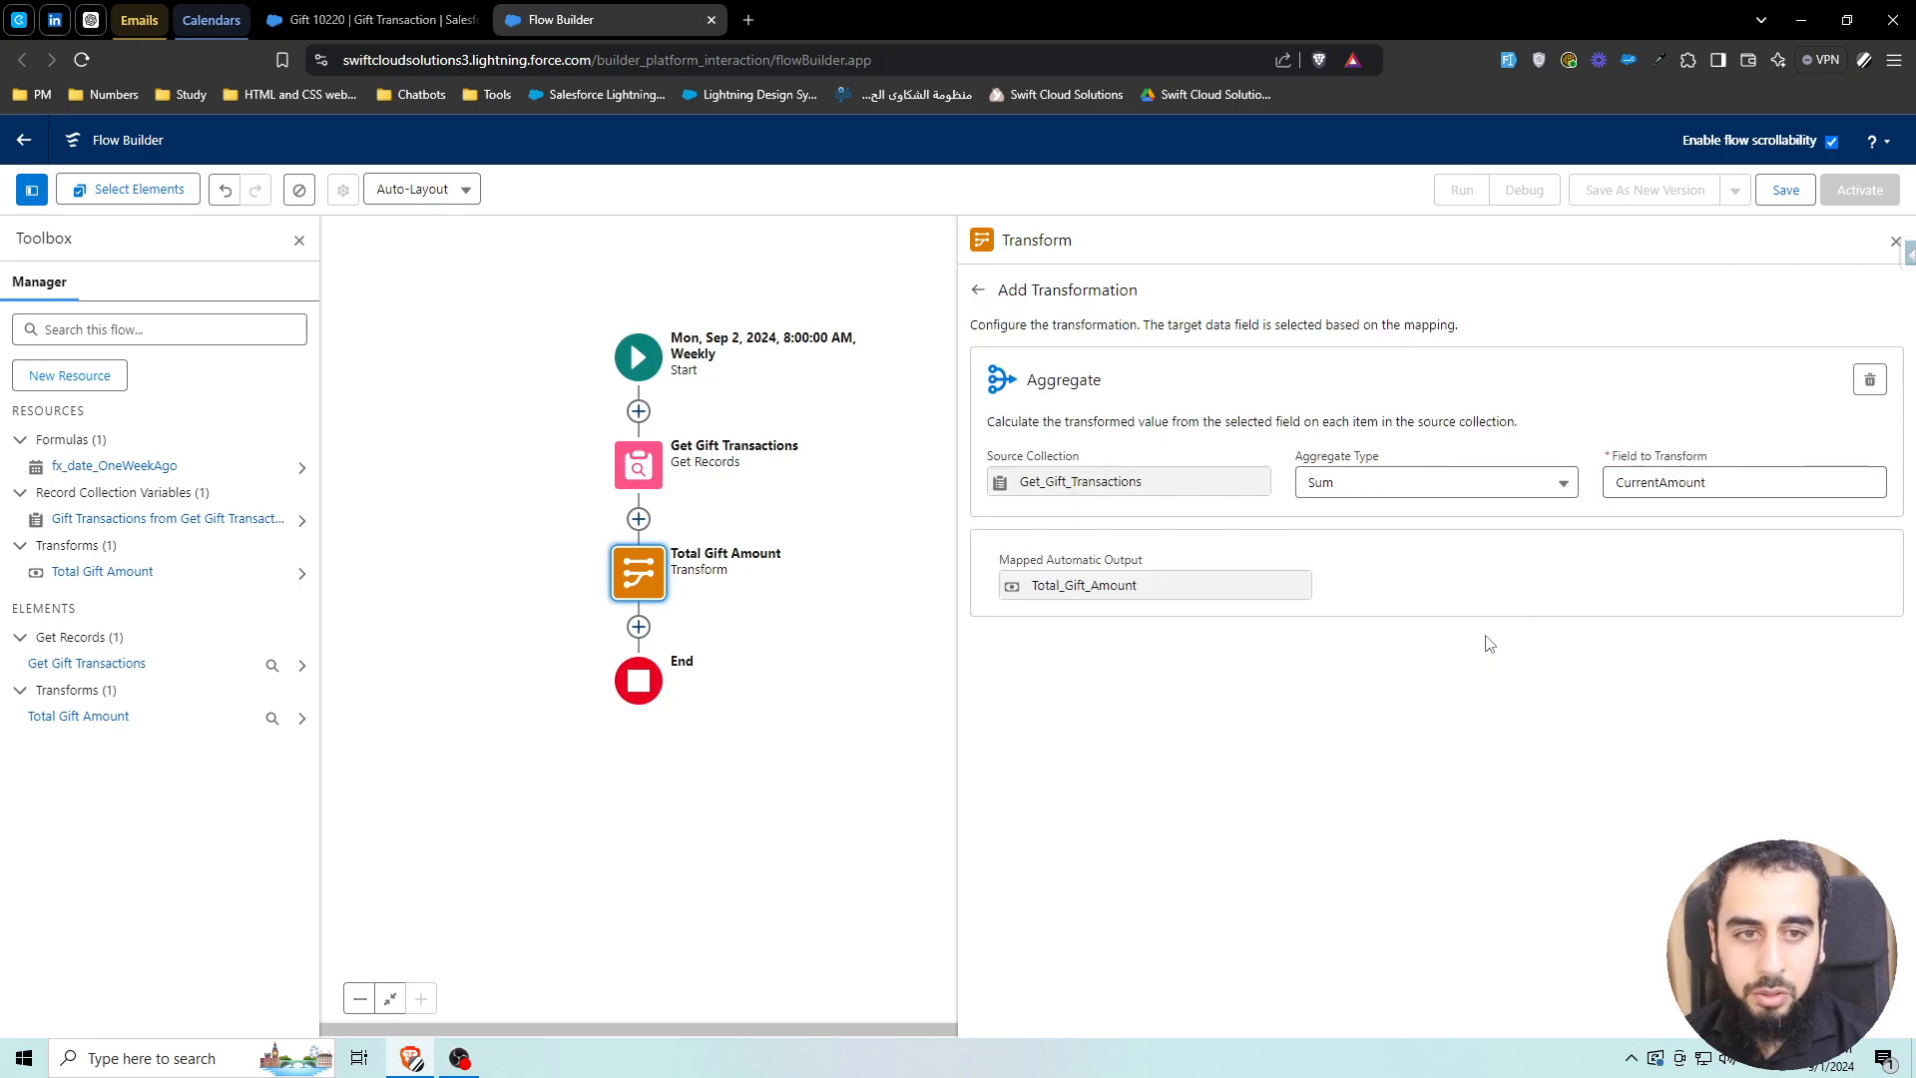
double_click(1126, 571)
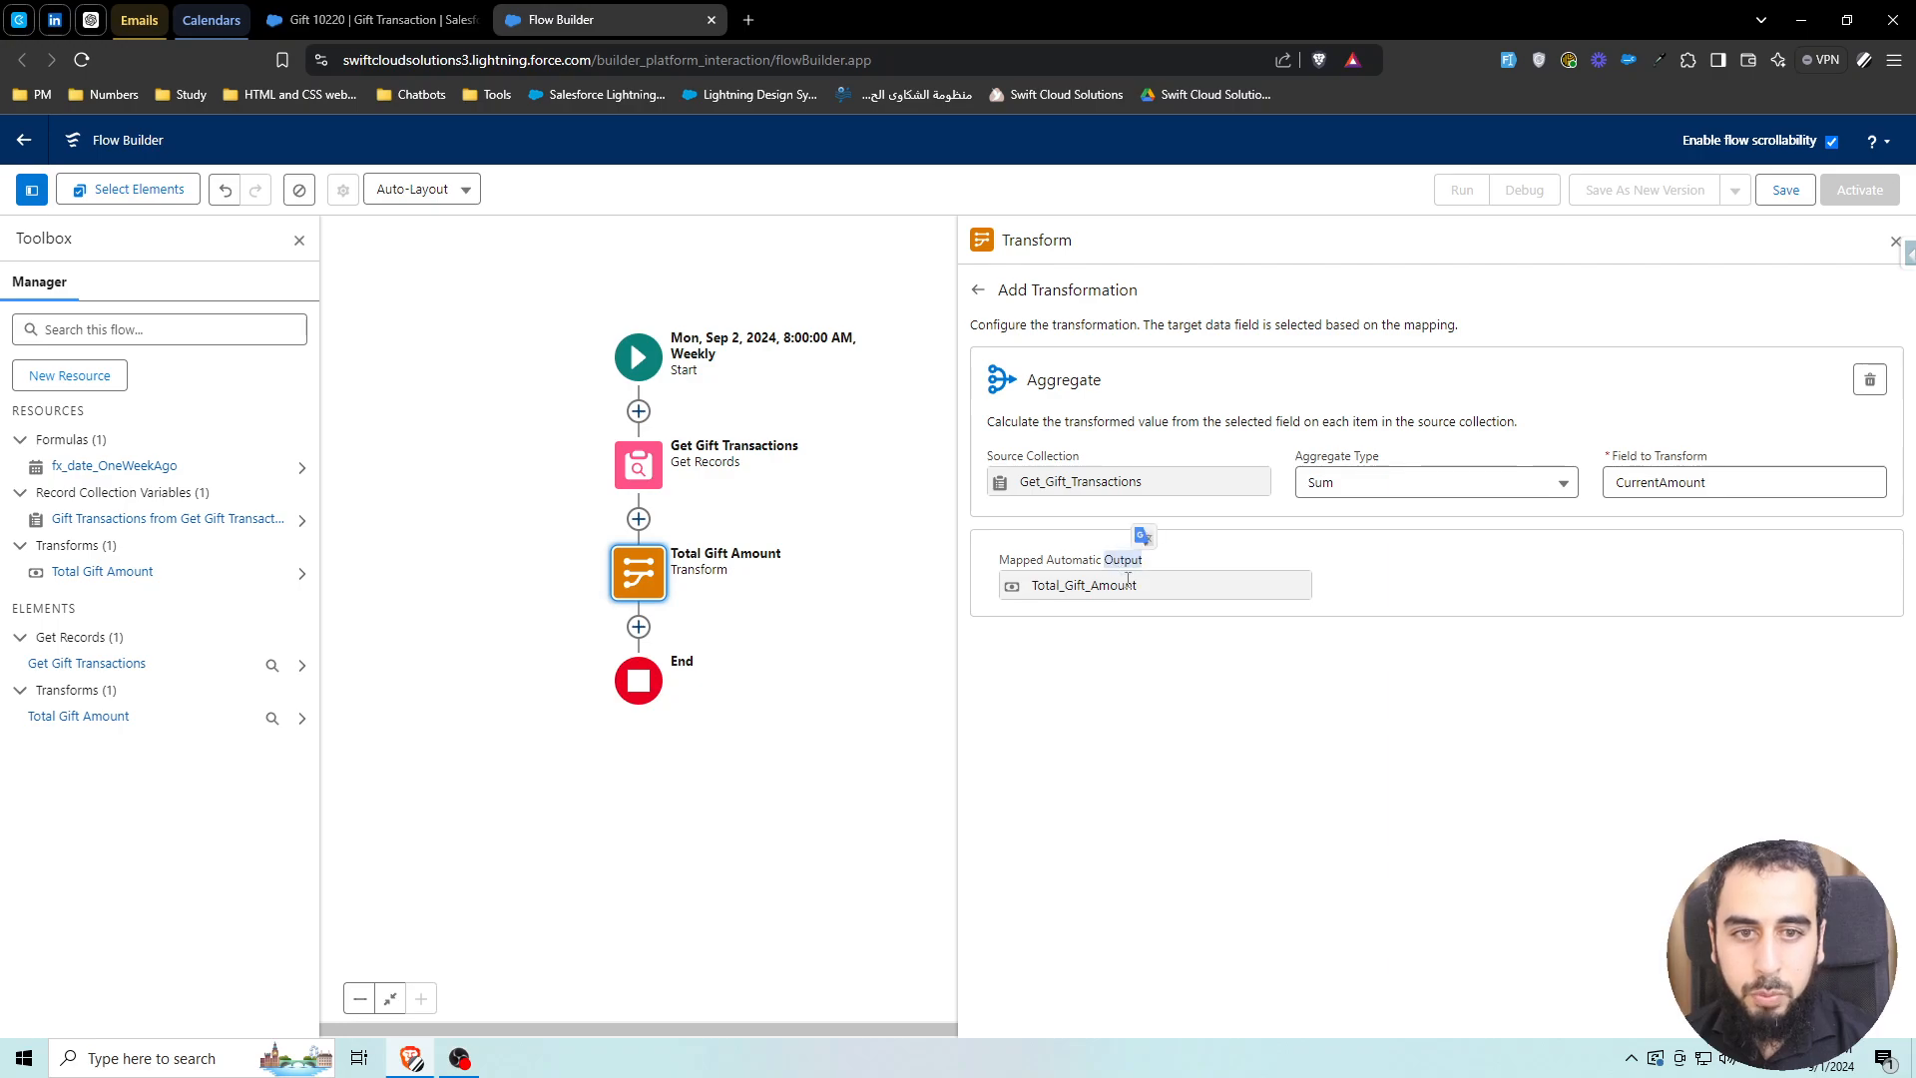
click(978, 290)
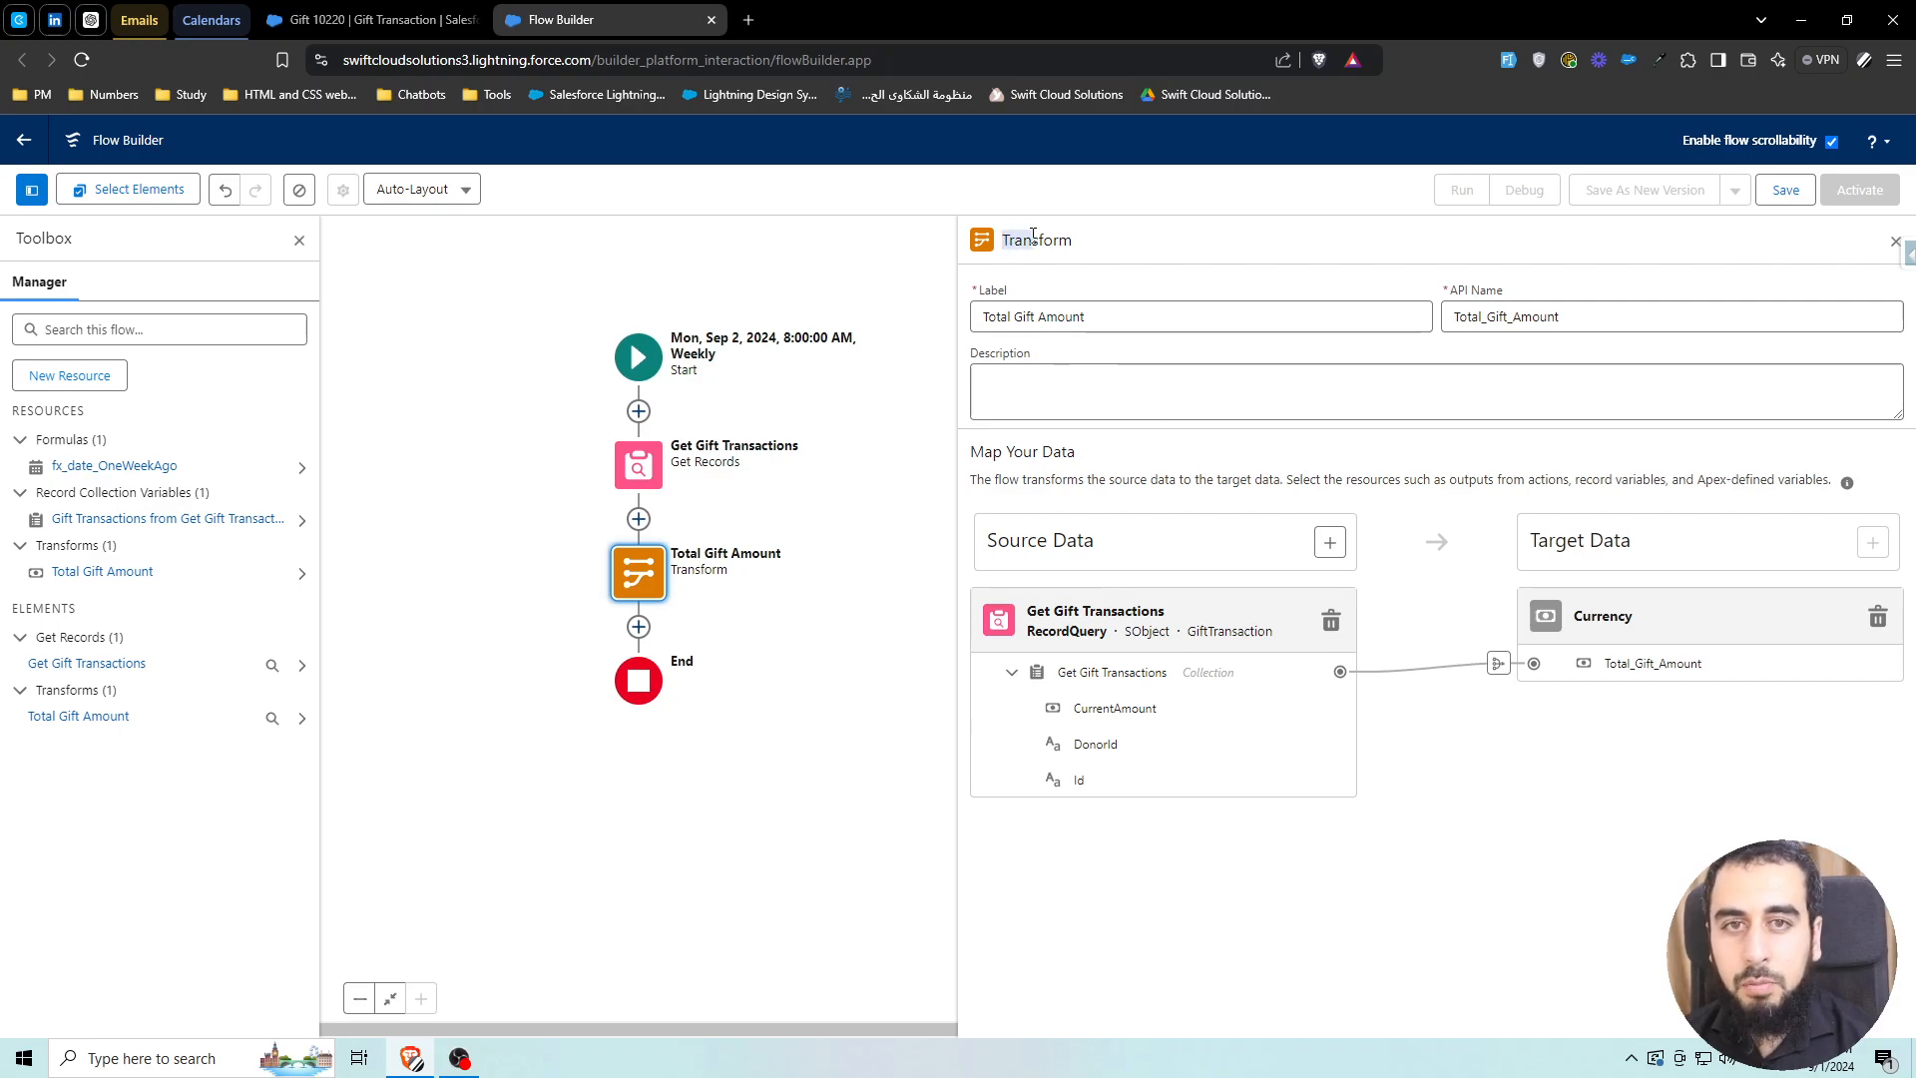
drag(1001, 241, 1070, 232)
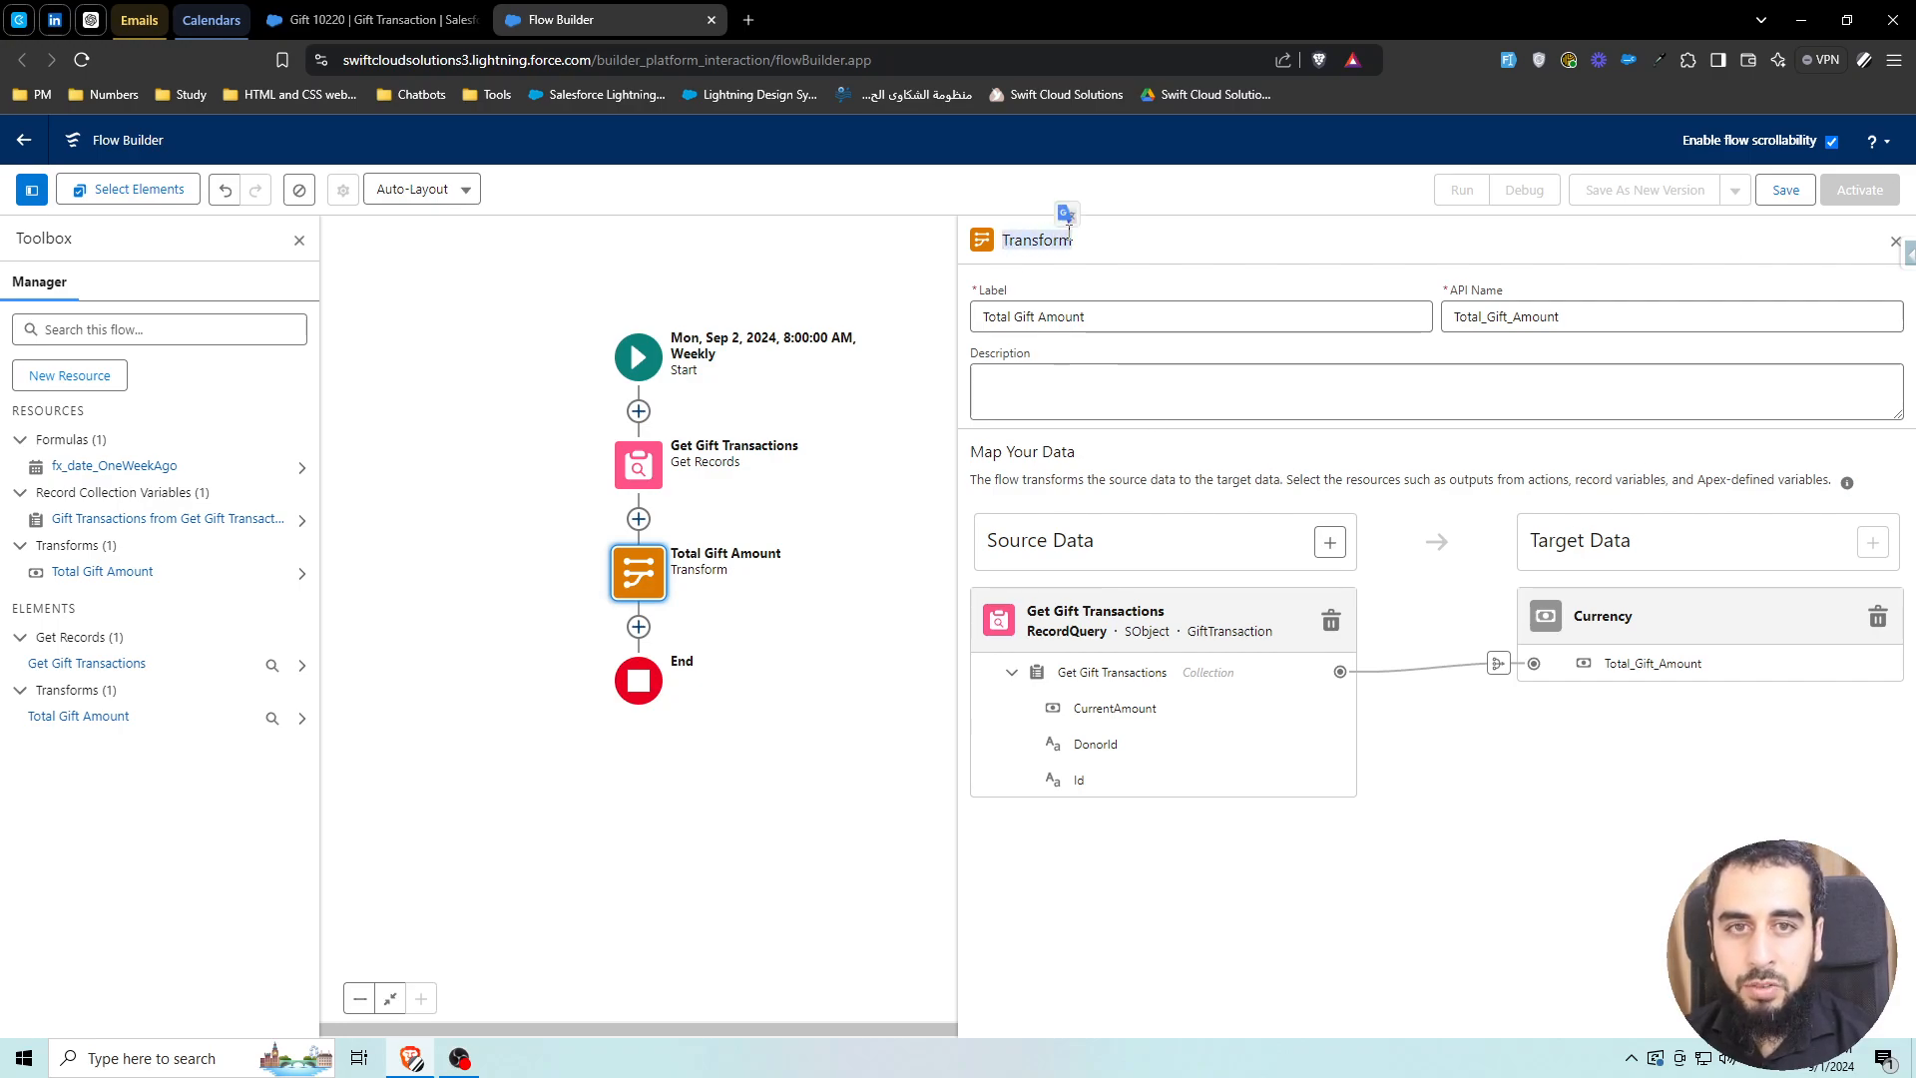
click(1017, 237)
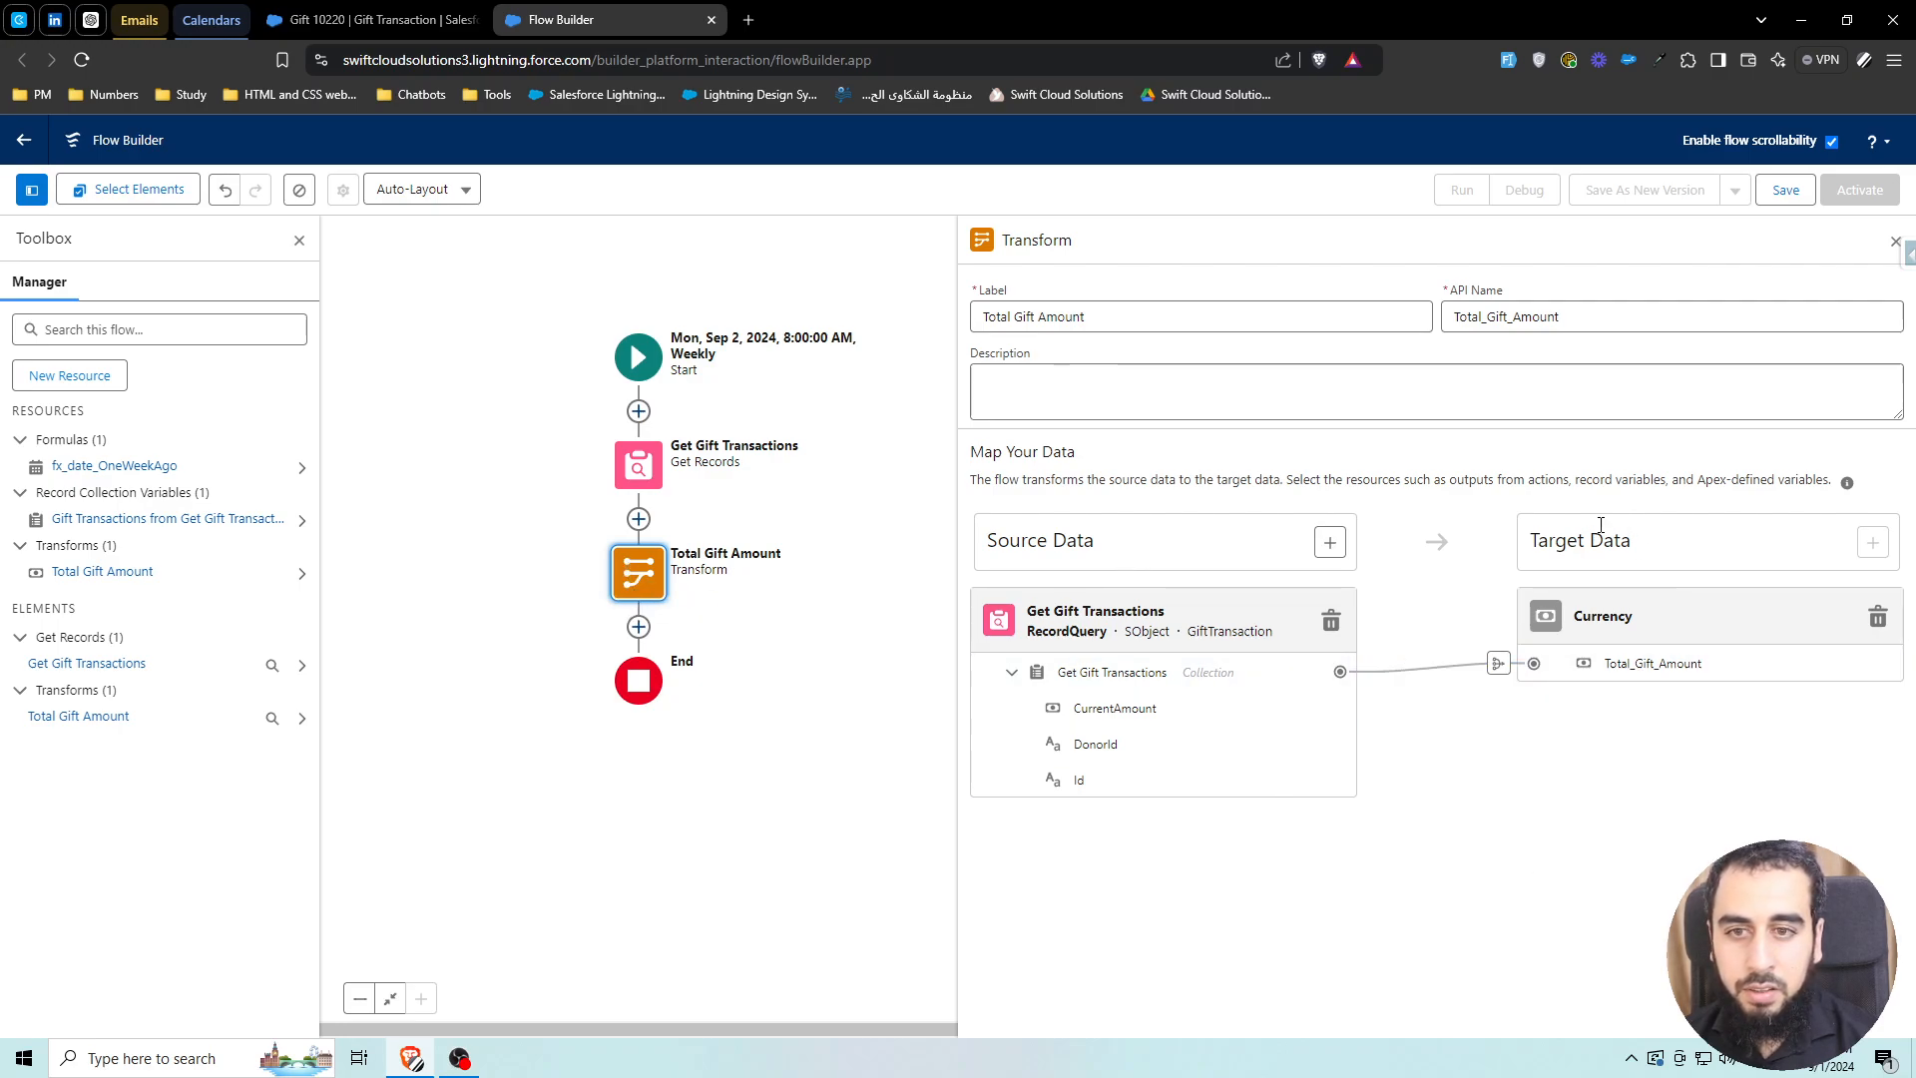
Duplicate the Total Gift Amount transform directly below itself
click(1893, 246)
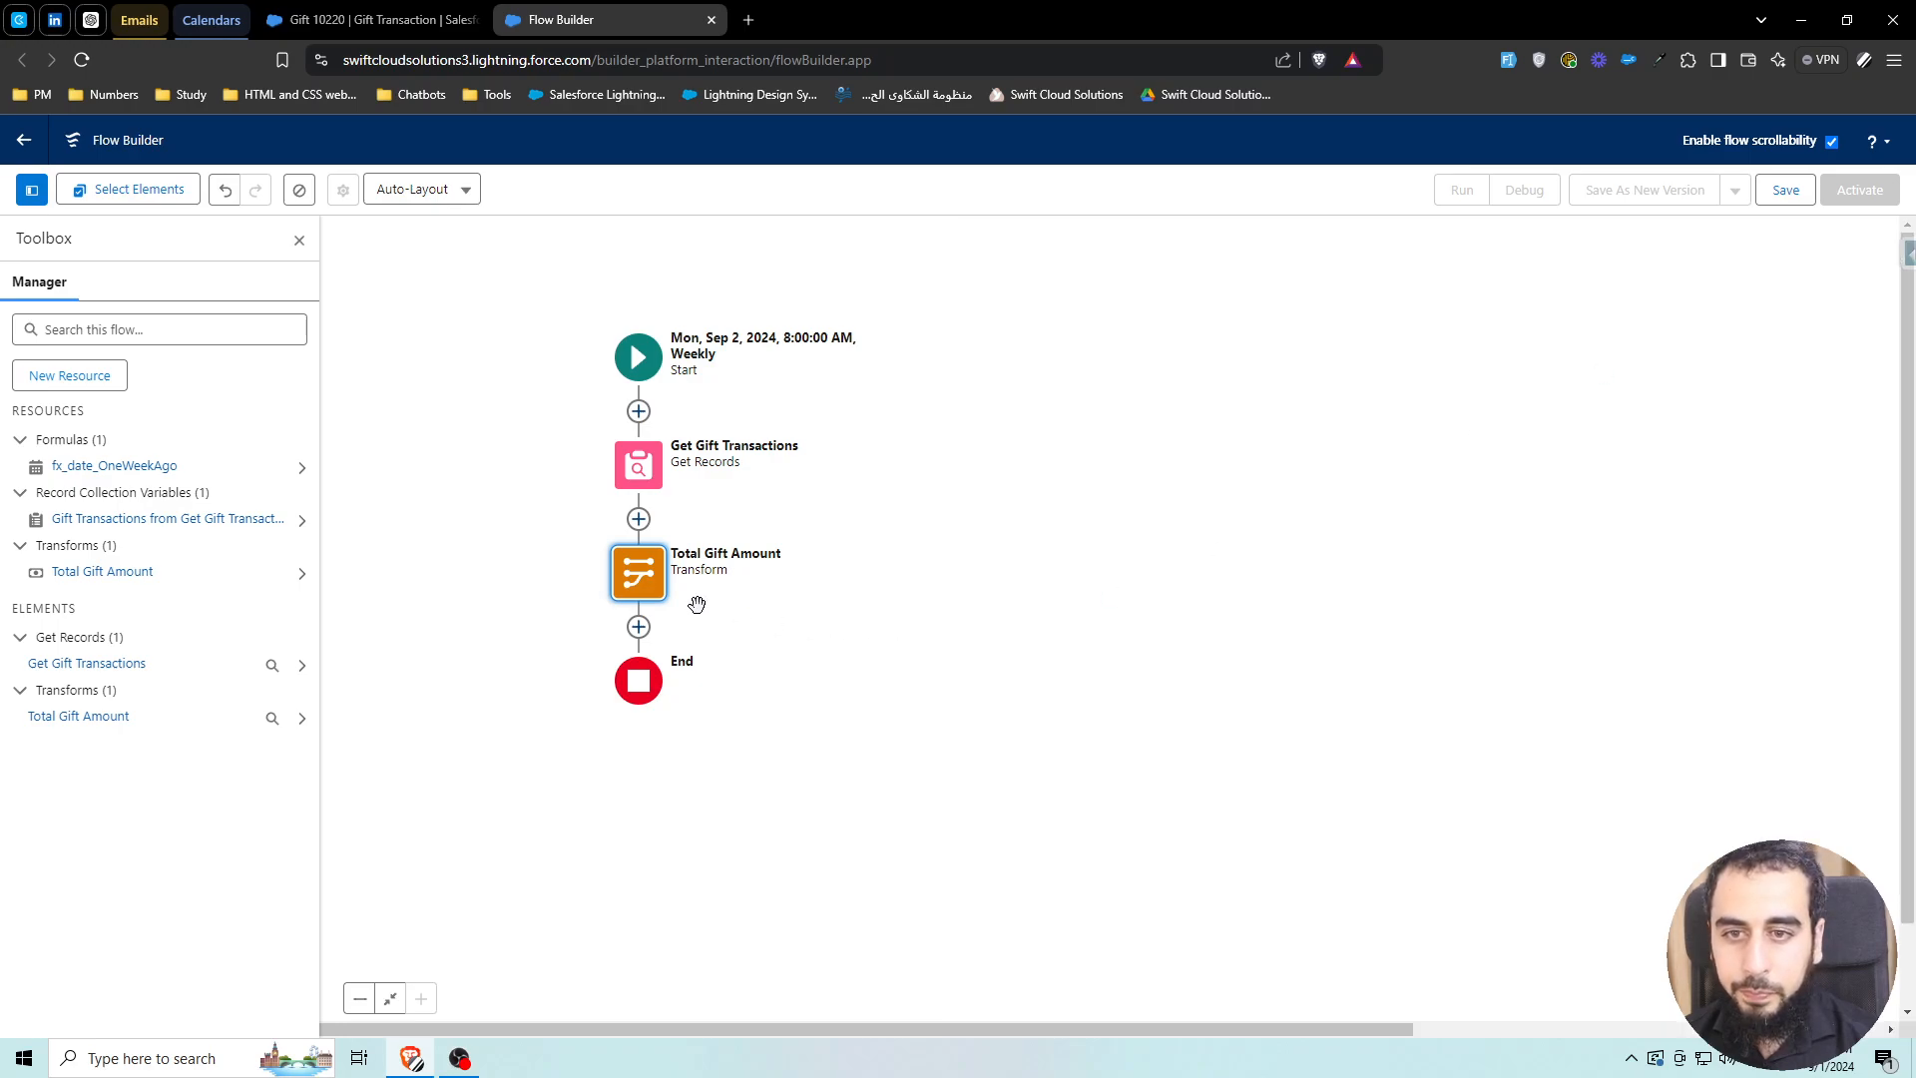
click(633, 582)
click(589, 656)
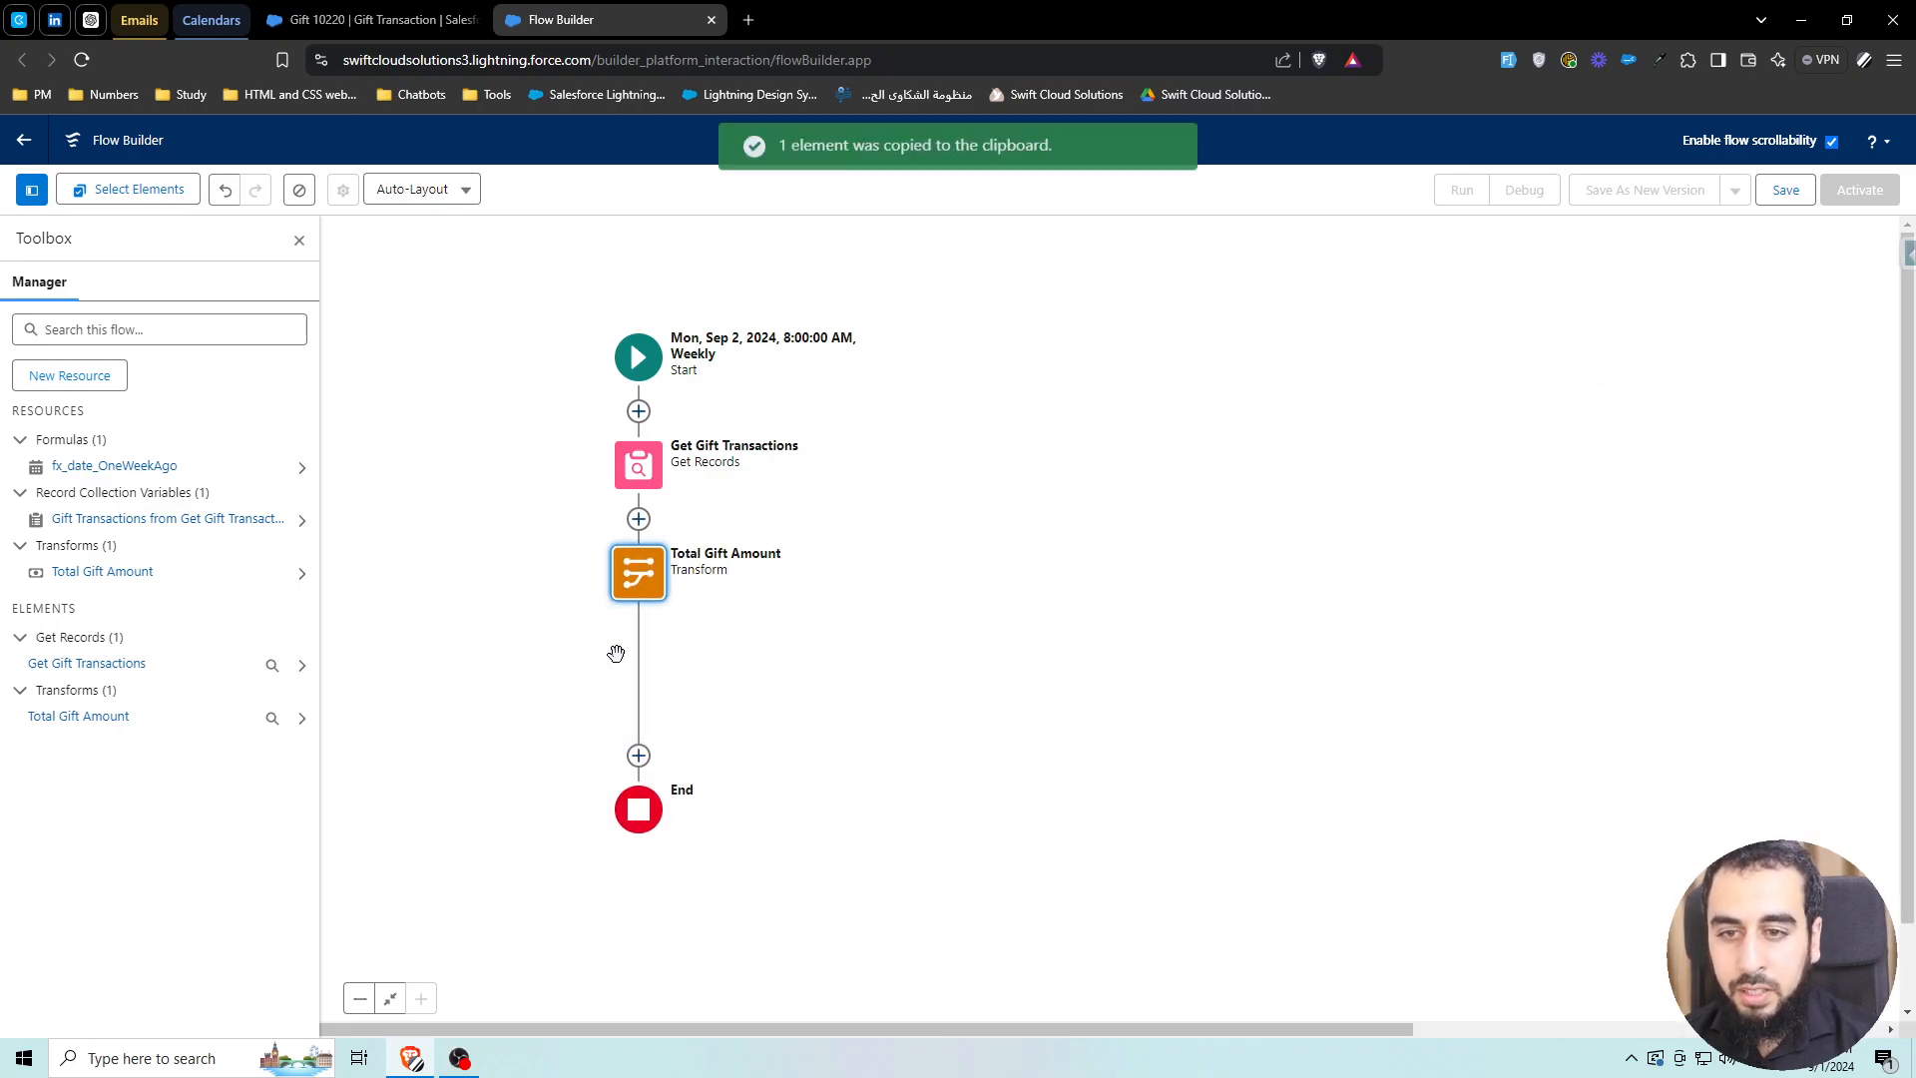
click(635, 629)
click(568, 788)
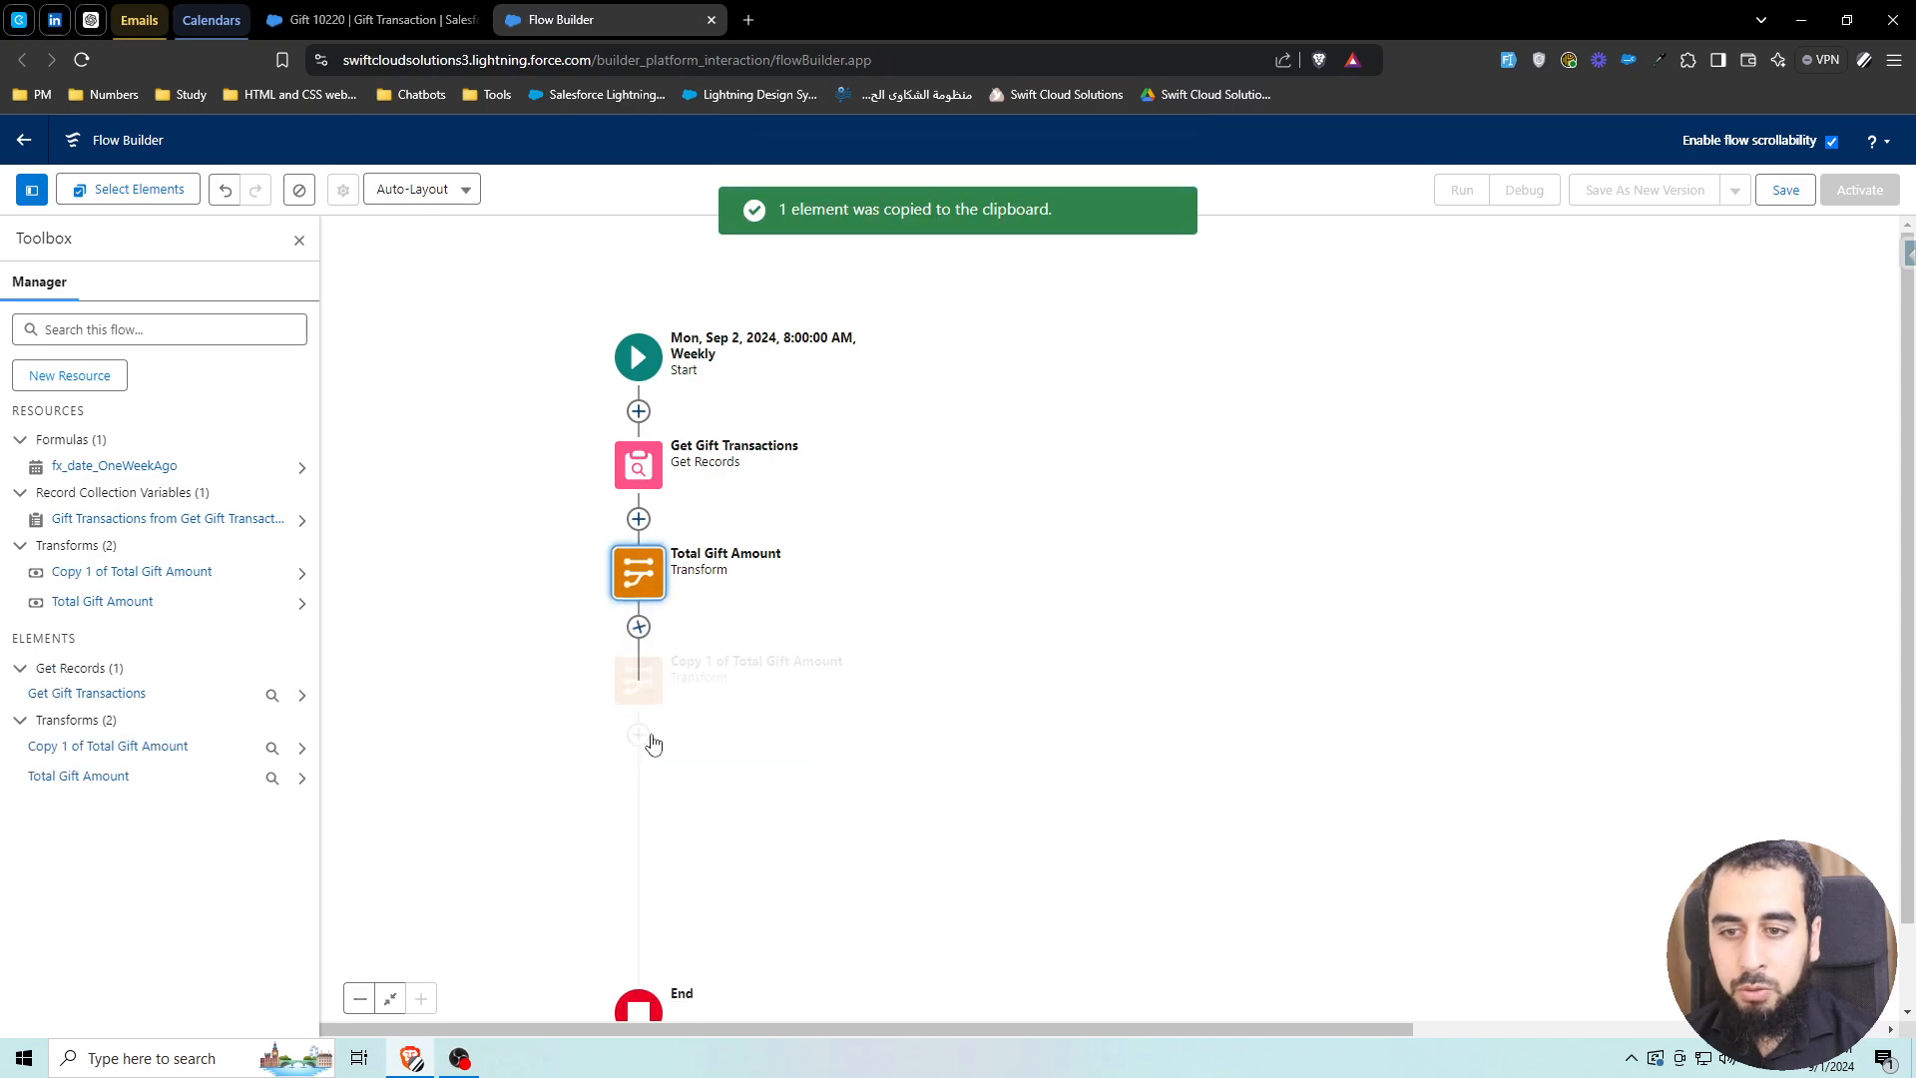
click(656, 686)
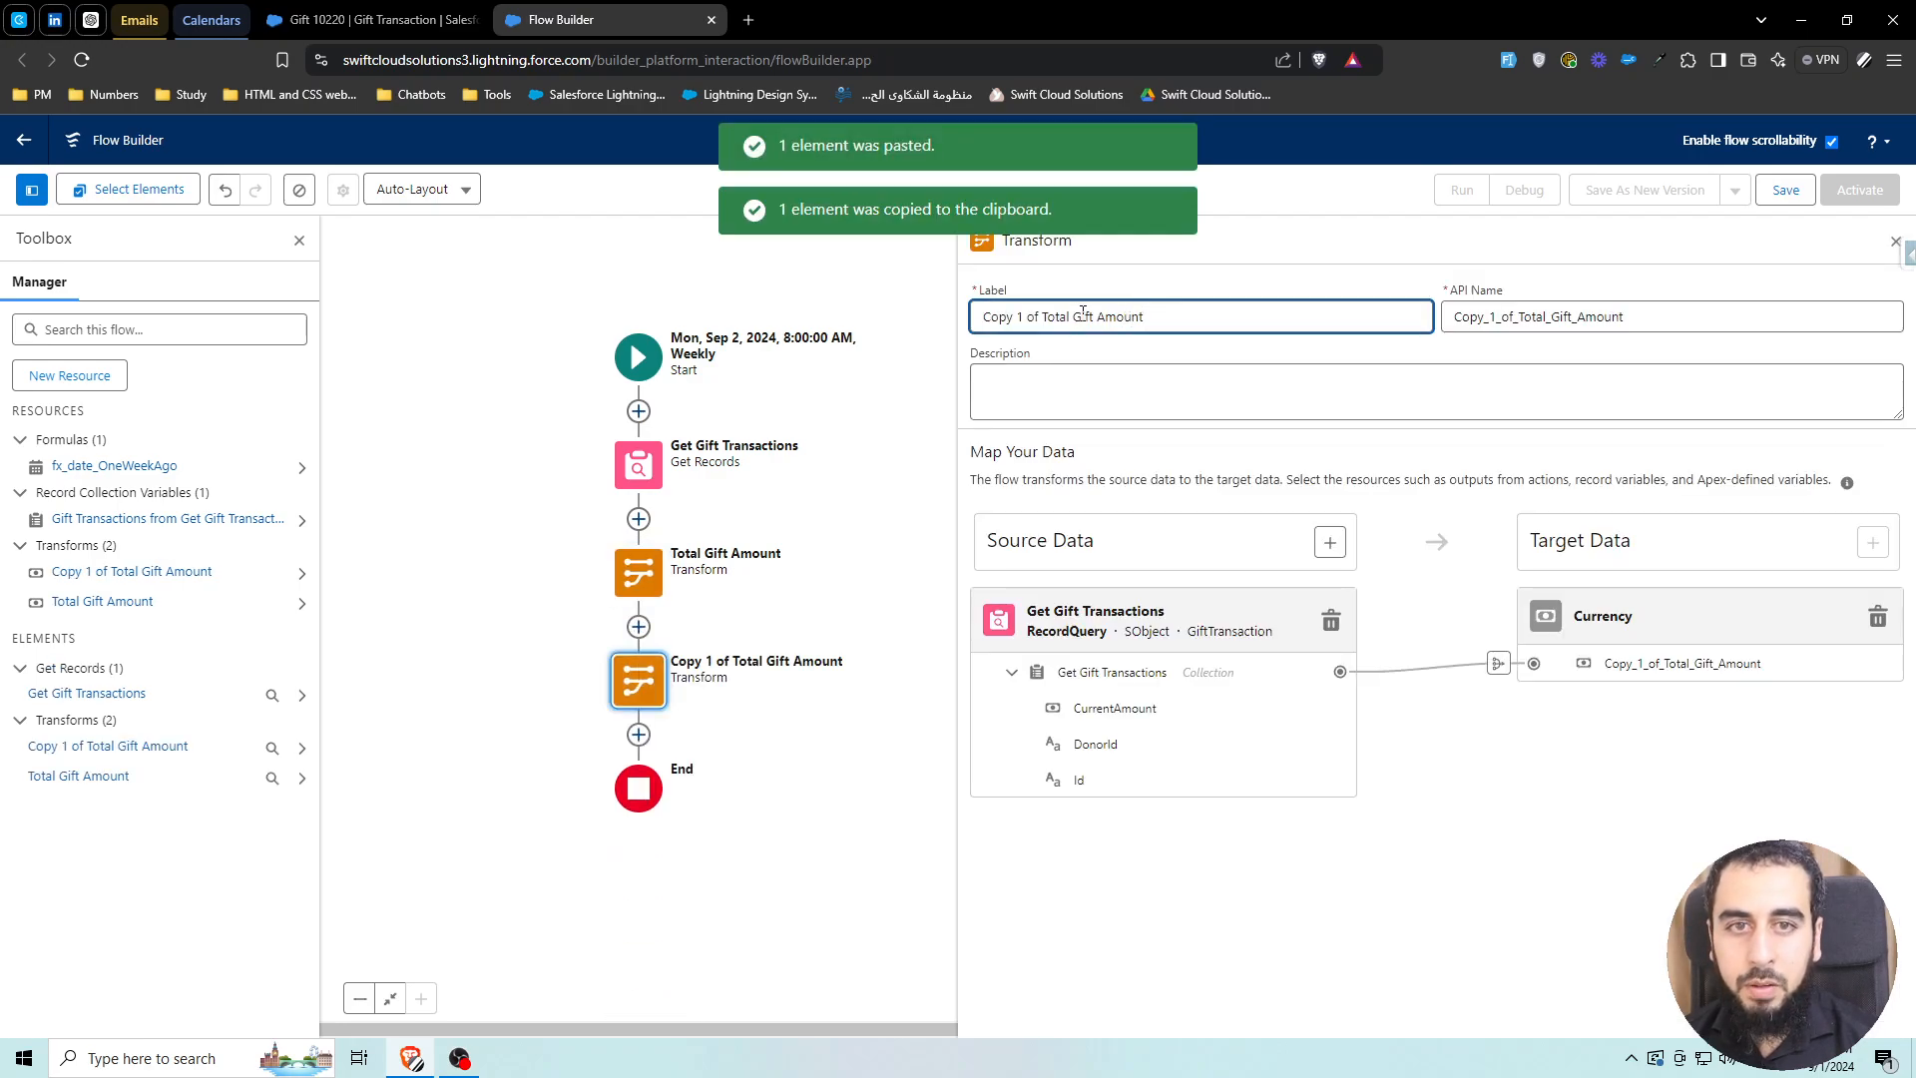
Rename the copy to 'Number of Gifts' and regenerate its API name from the label
triple_click(1155, 313)
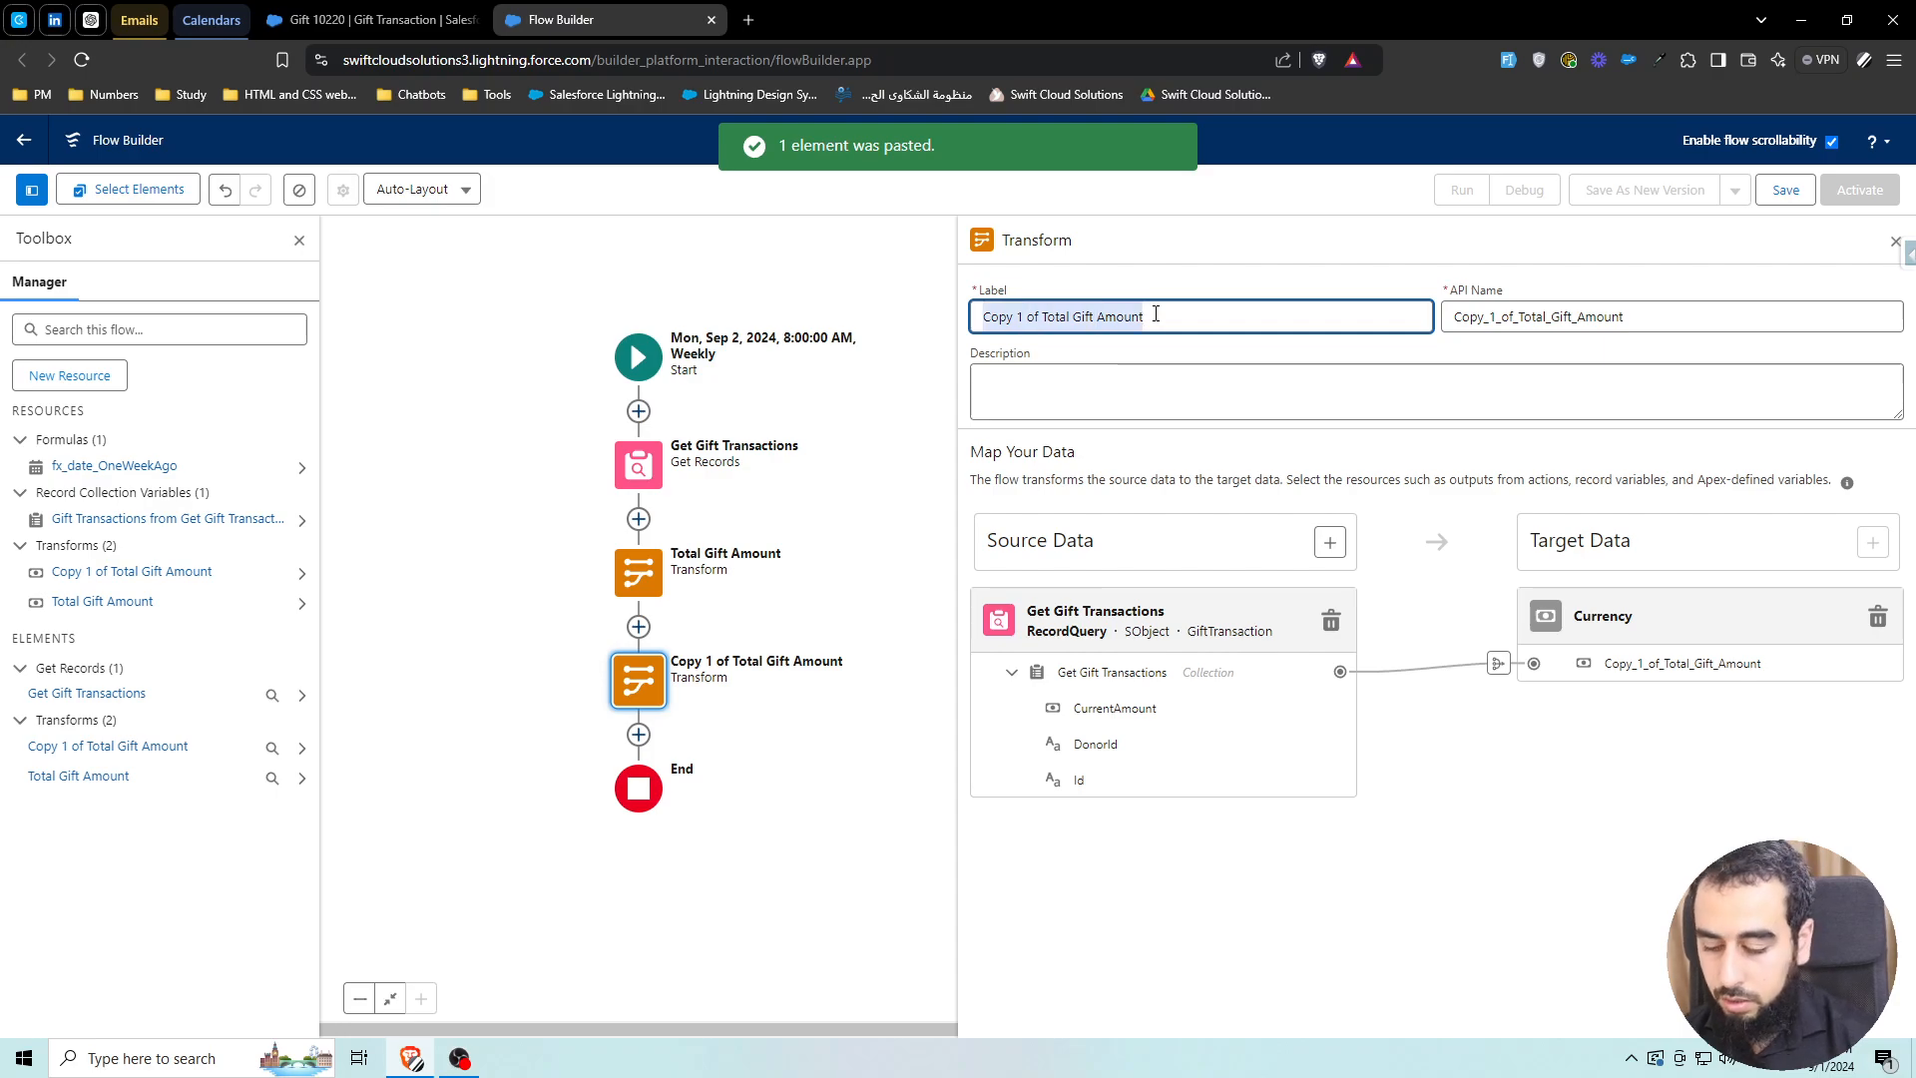
text(Number of Gif)
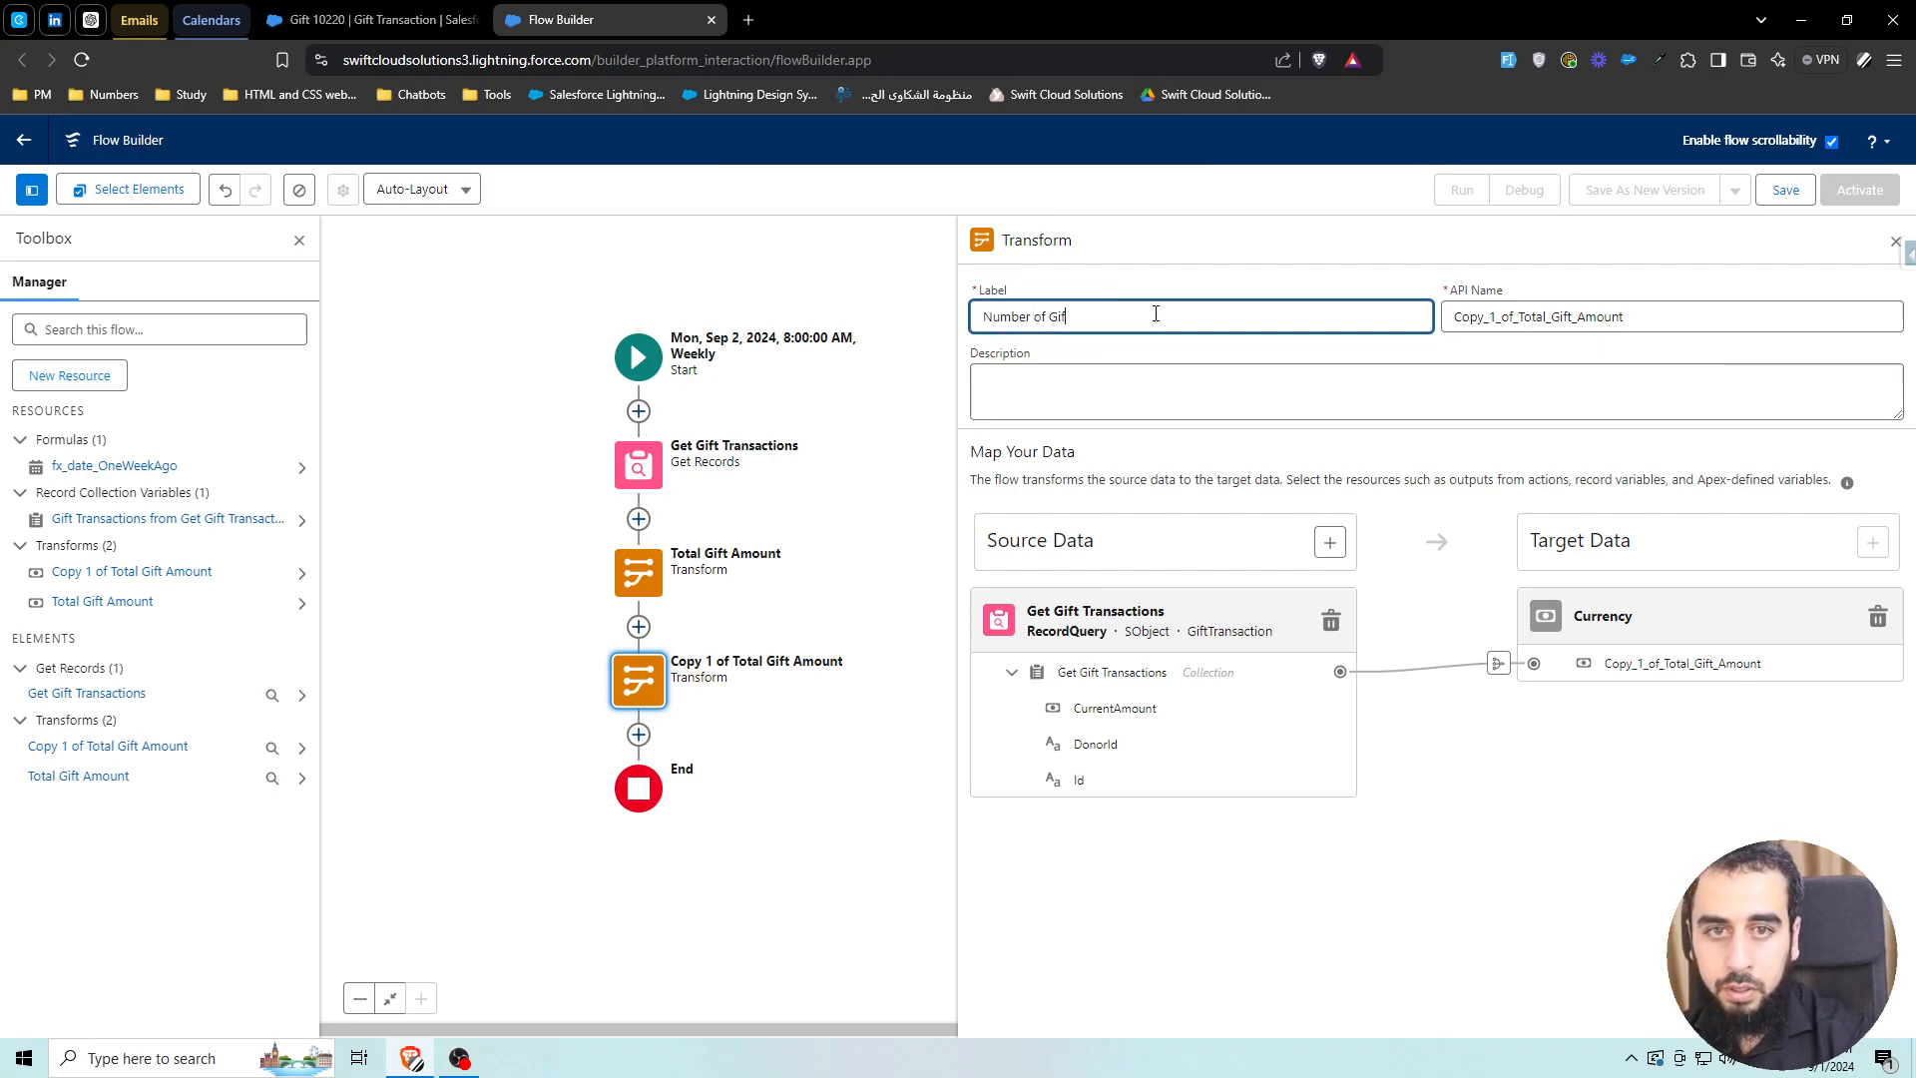
text(ts)
triple_click(1510, 312)
key(BackSpace)
click(1295, 343)
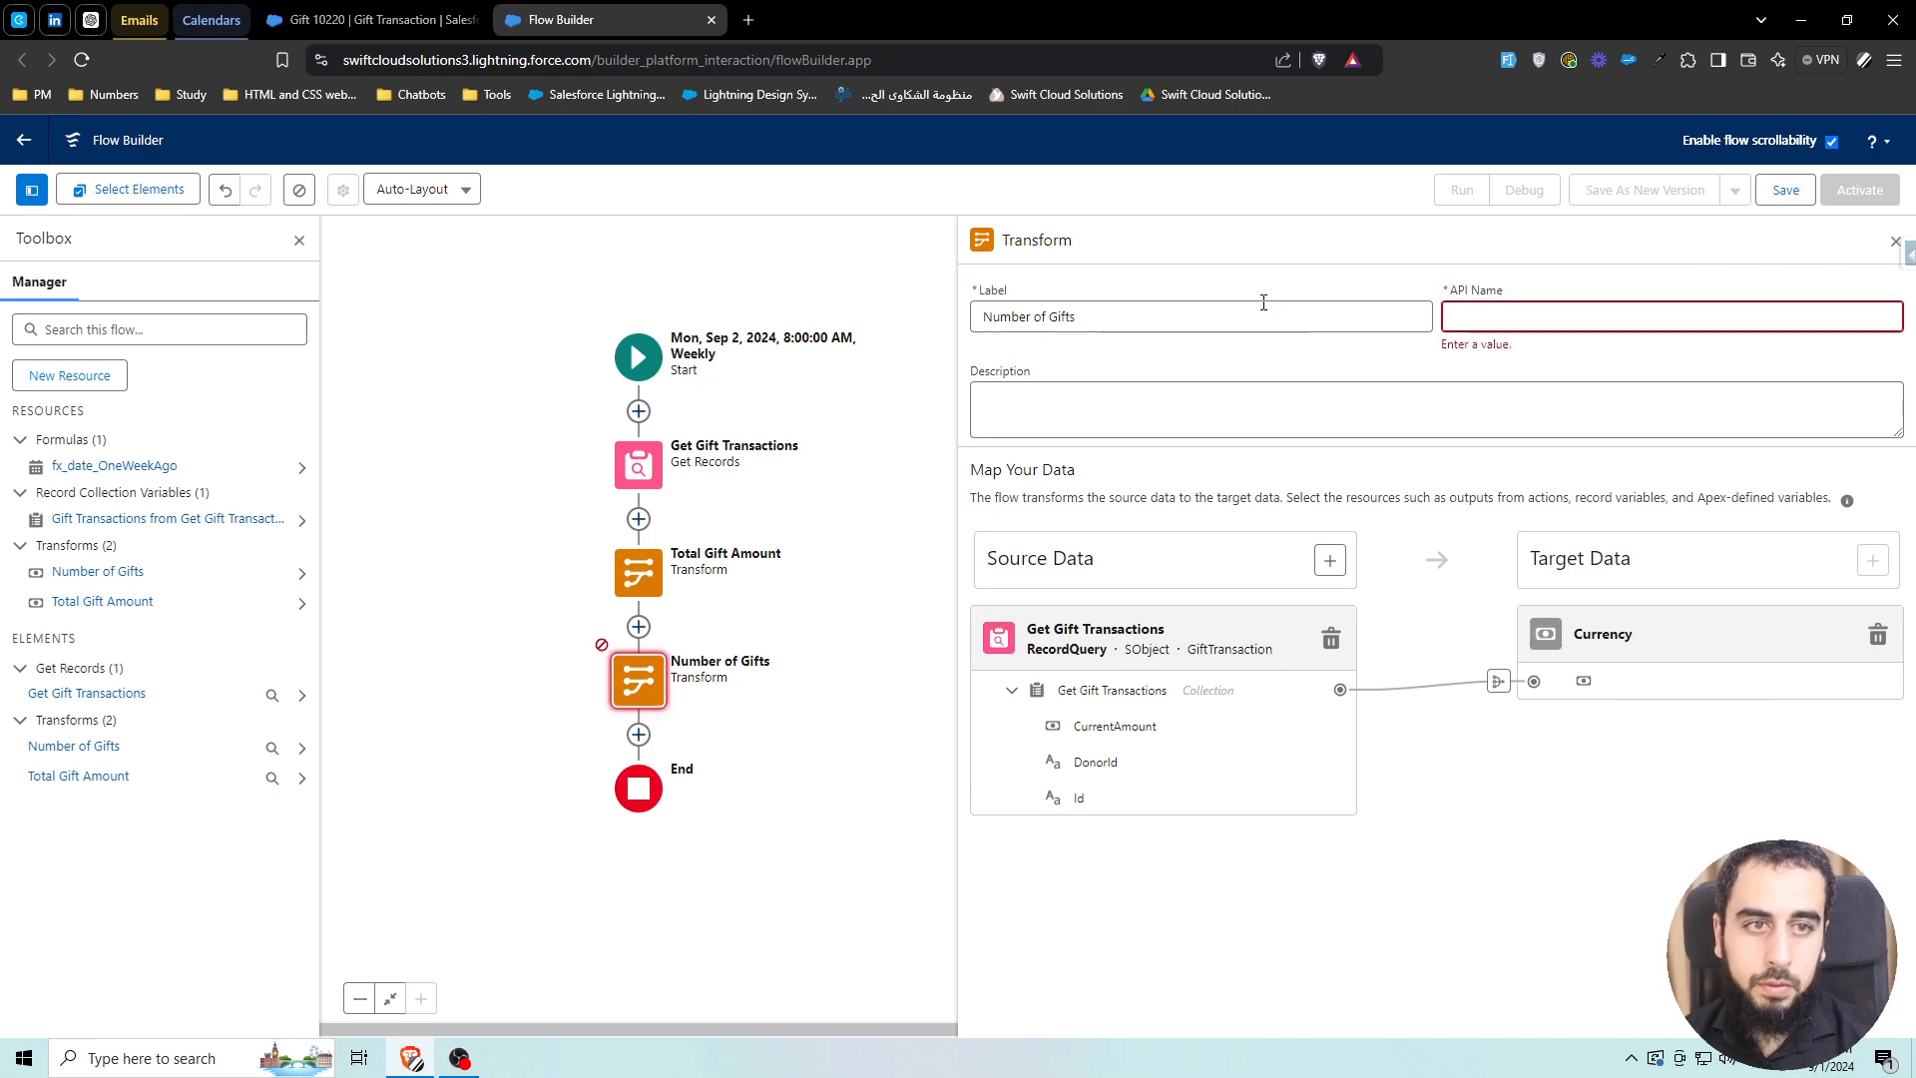
click(1262, 305)
click(1342, 350)
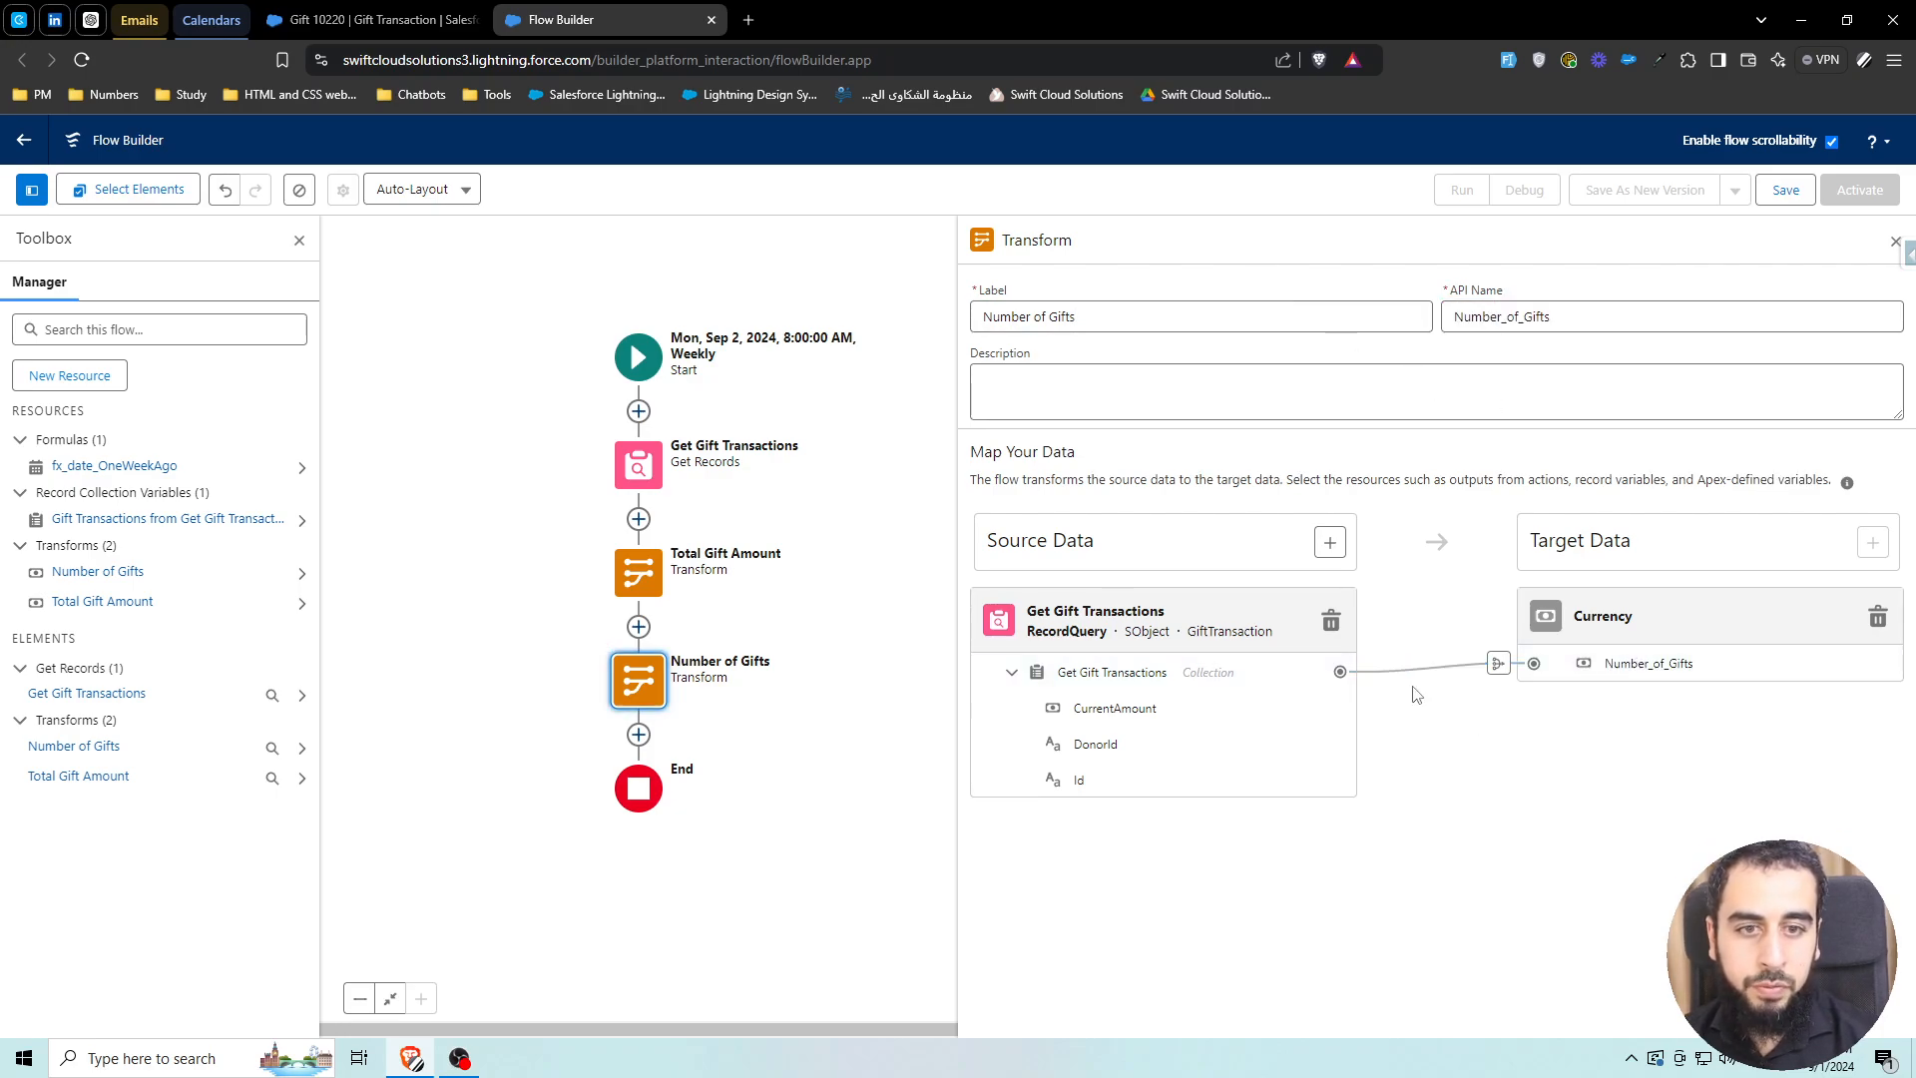
Switch the copy's aggregation to Count and close its settings
click(1499, 666)
click(1373, 484)
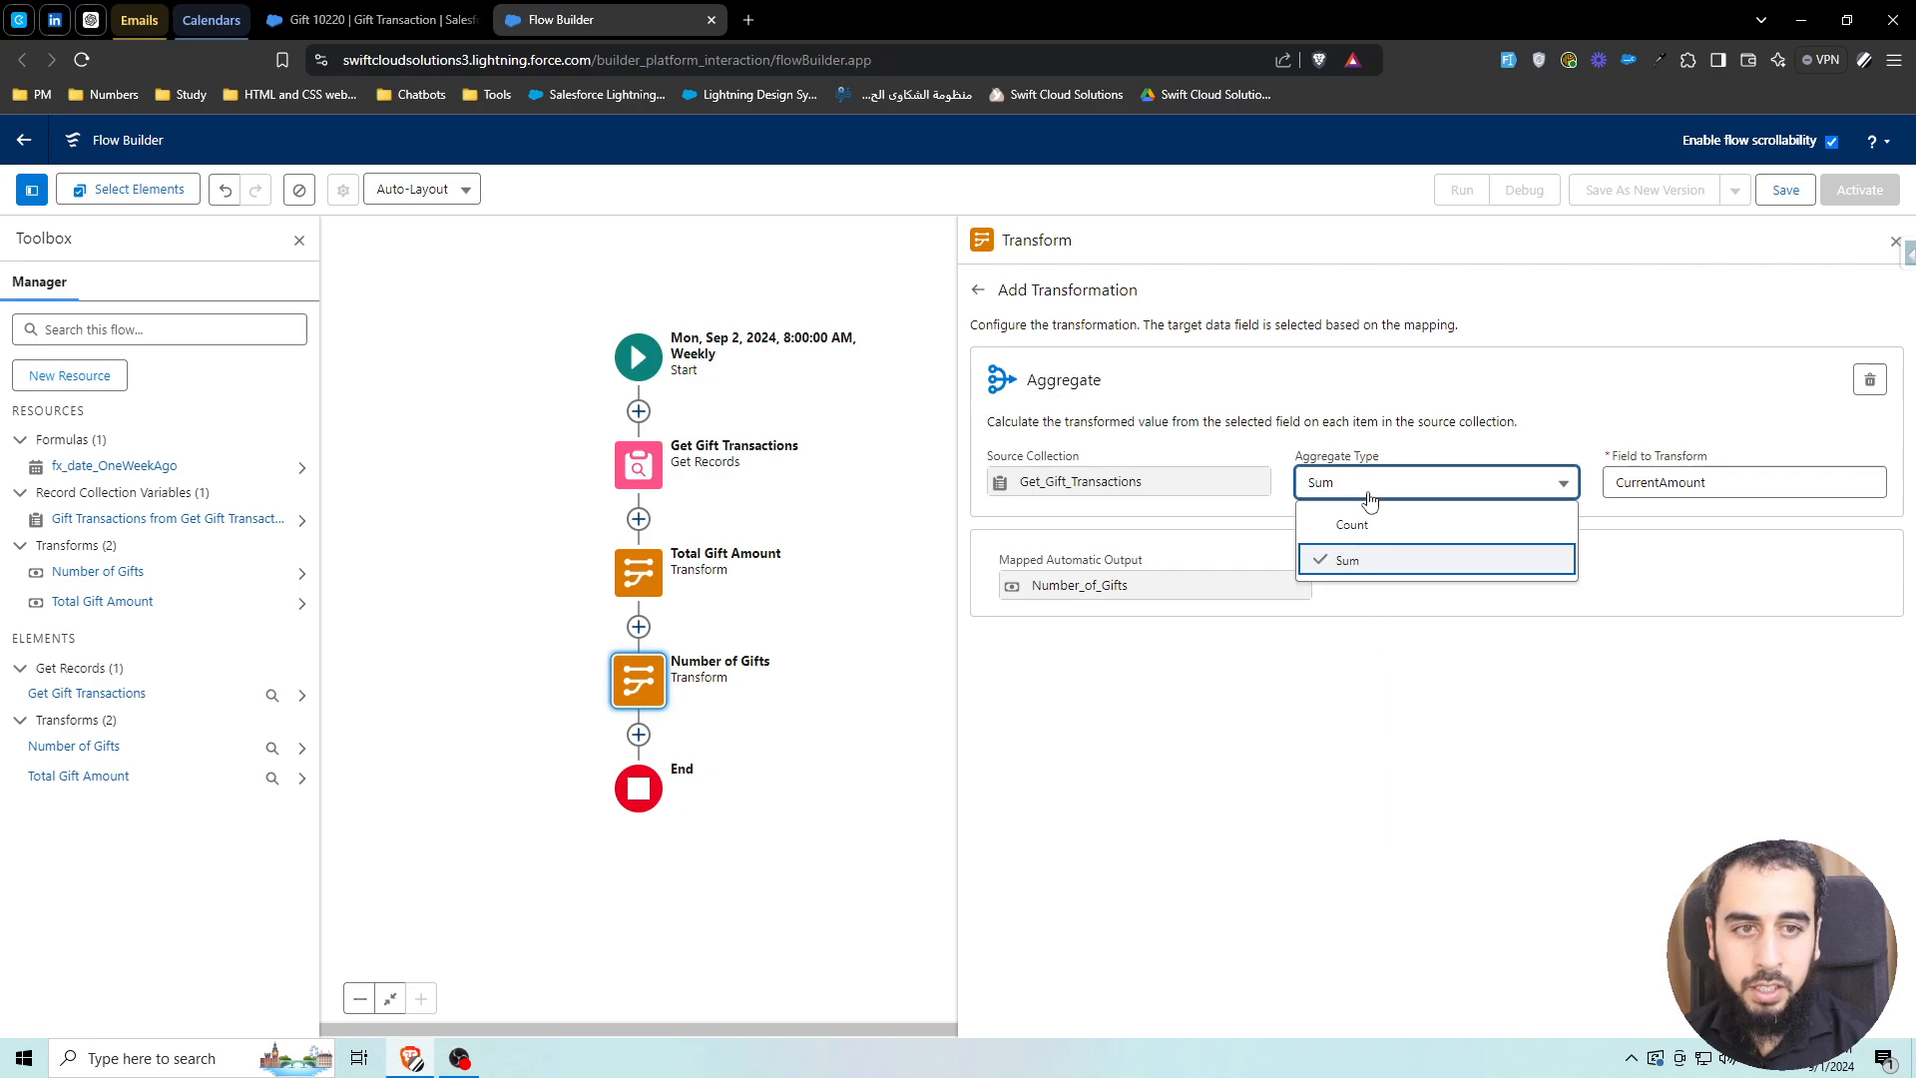
click(1376, 522)
click(978, 289)
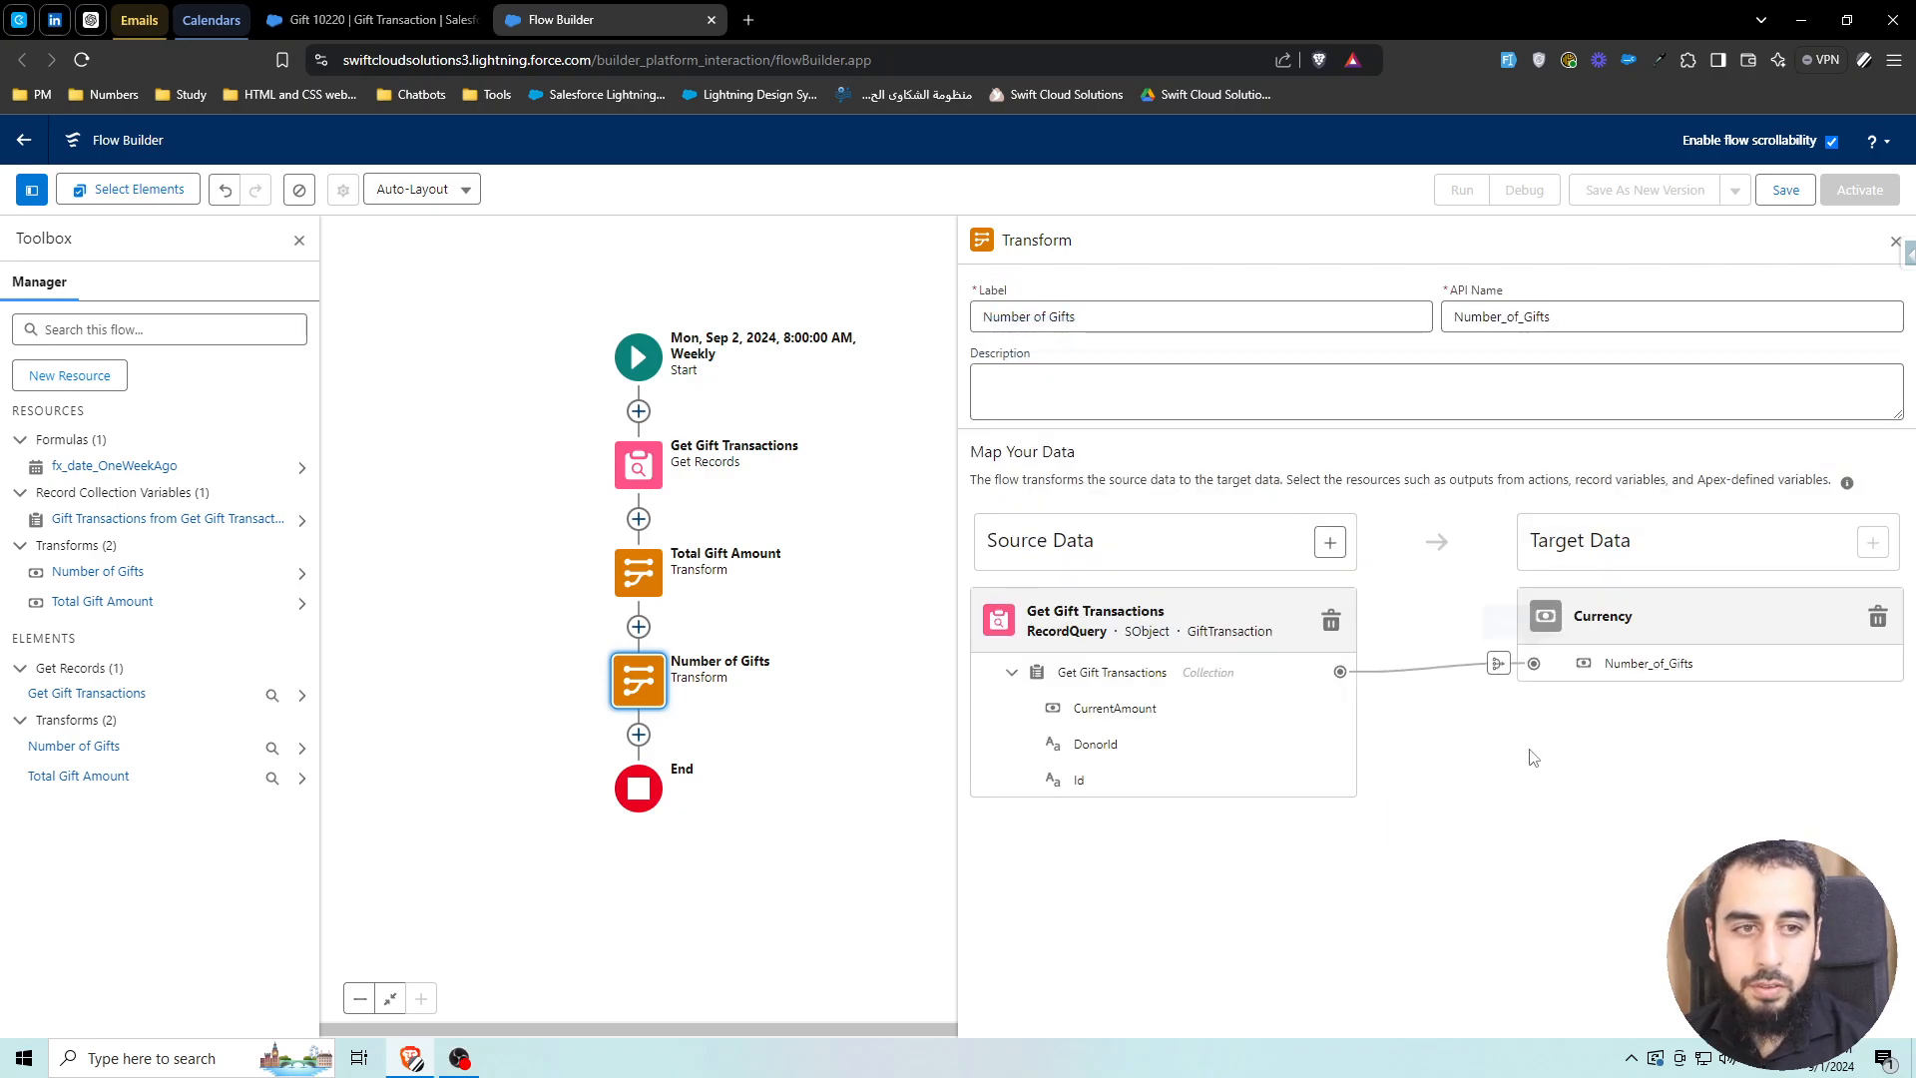
click(1895, 241)
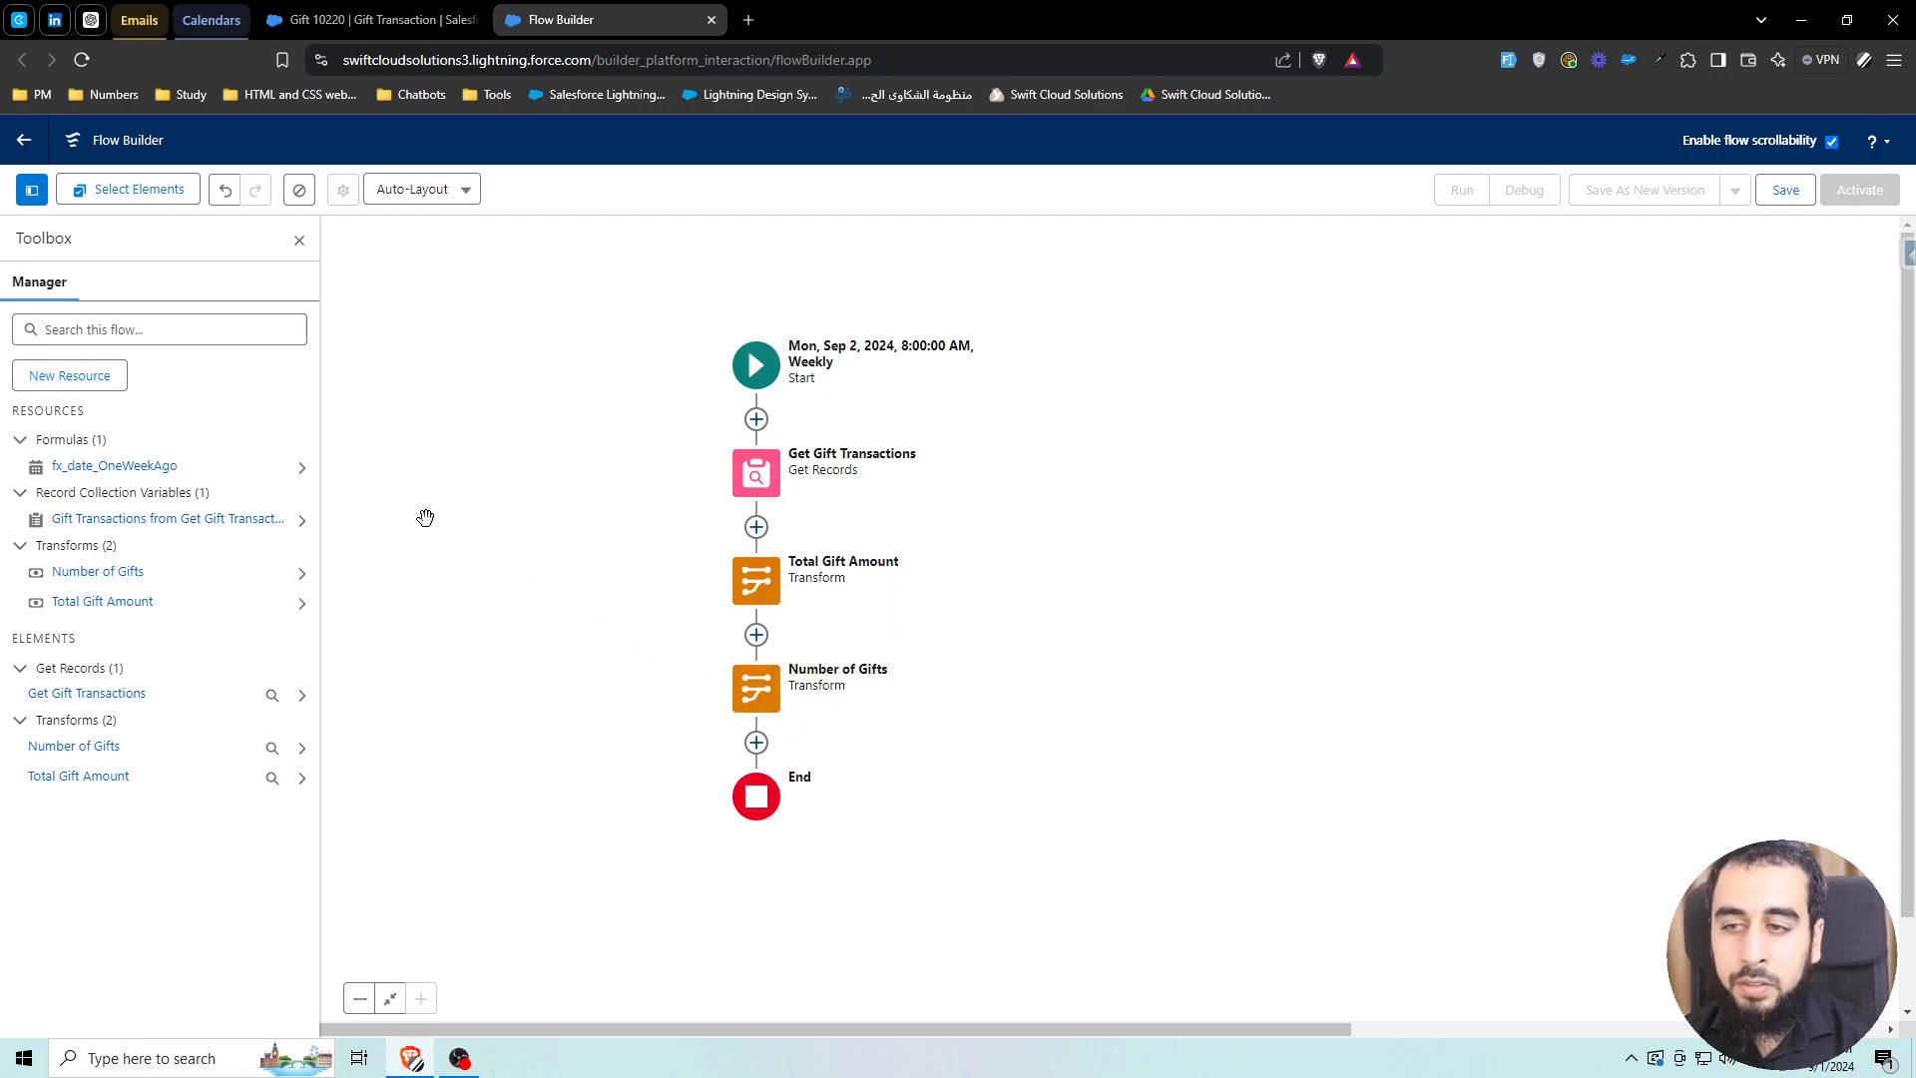
Create a new Currency formula resource named fx_curr_Average
click(86, 377)
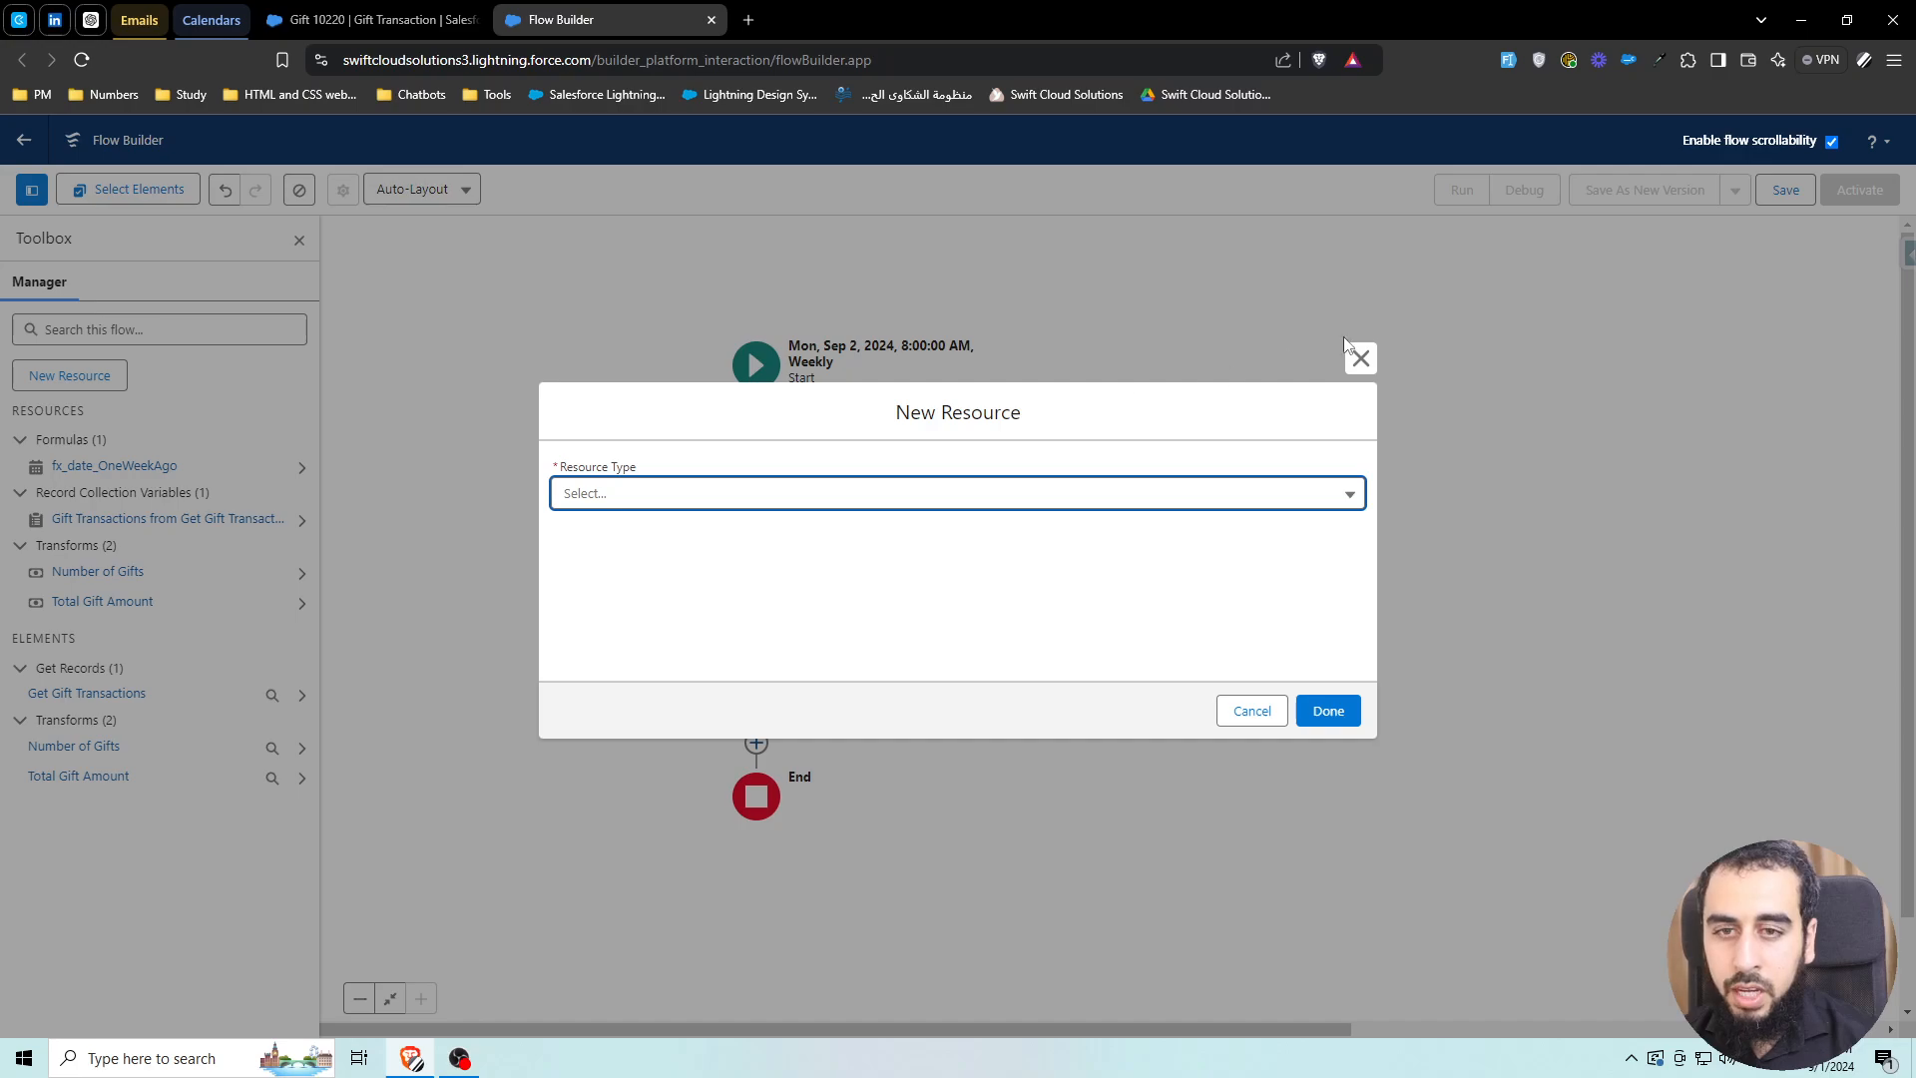
click(645, 493)
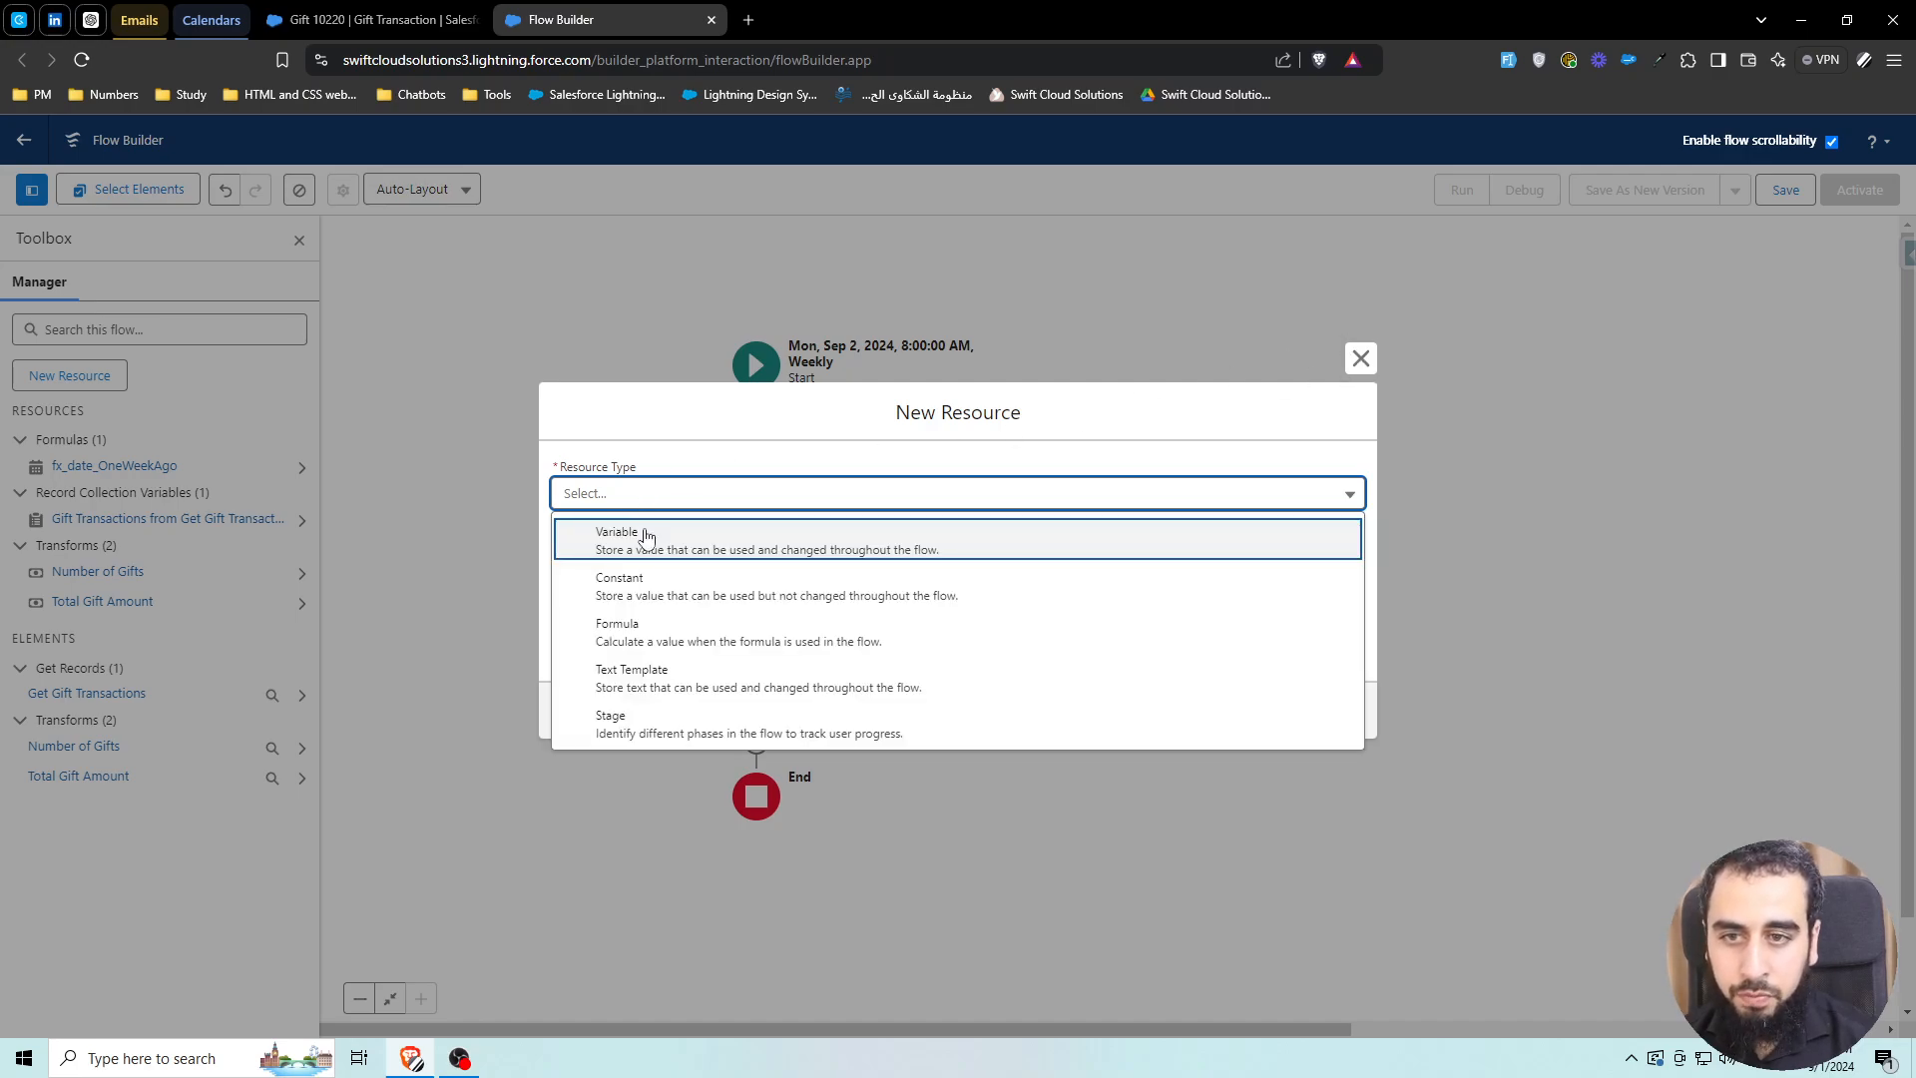
click(658, 629)
click(600, 380)
text(fx)
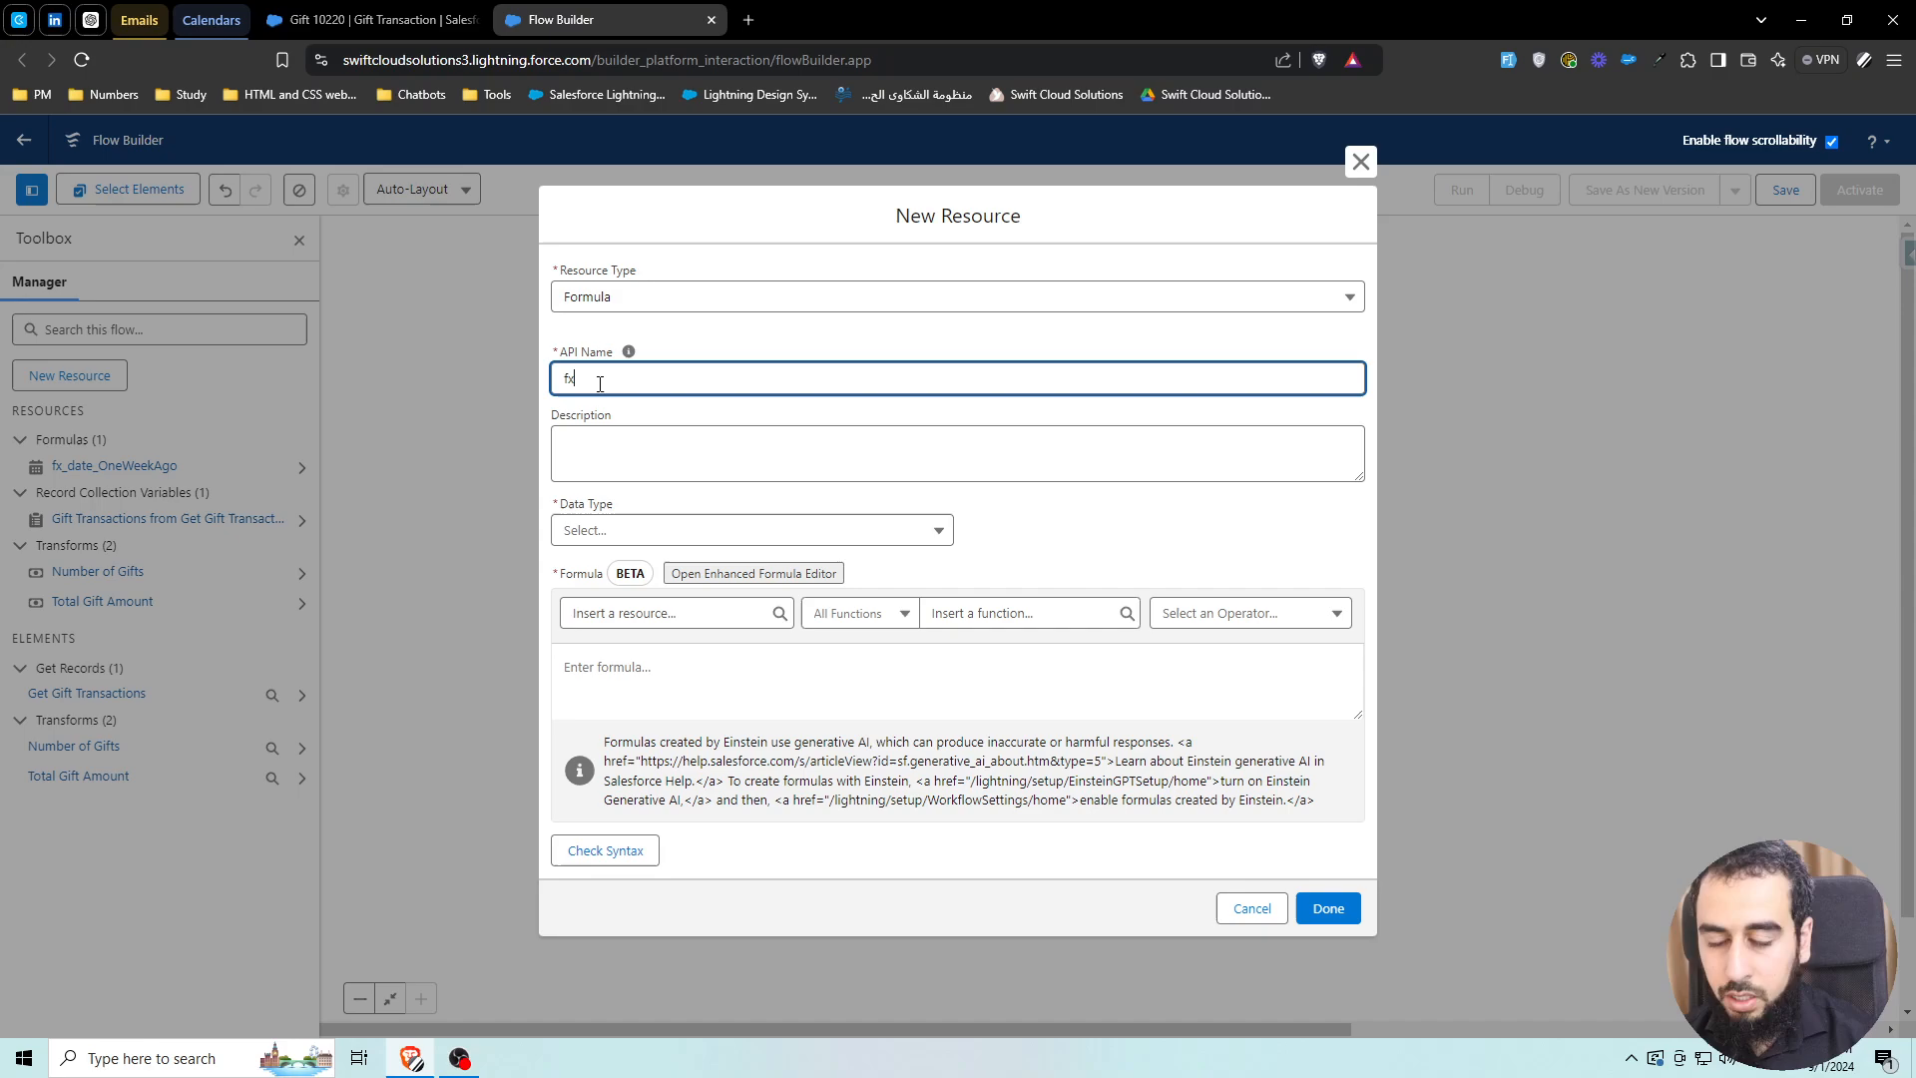
text(_curr)
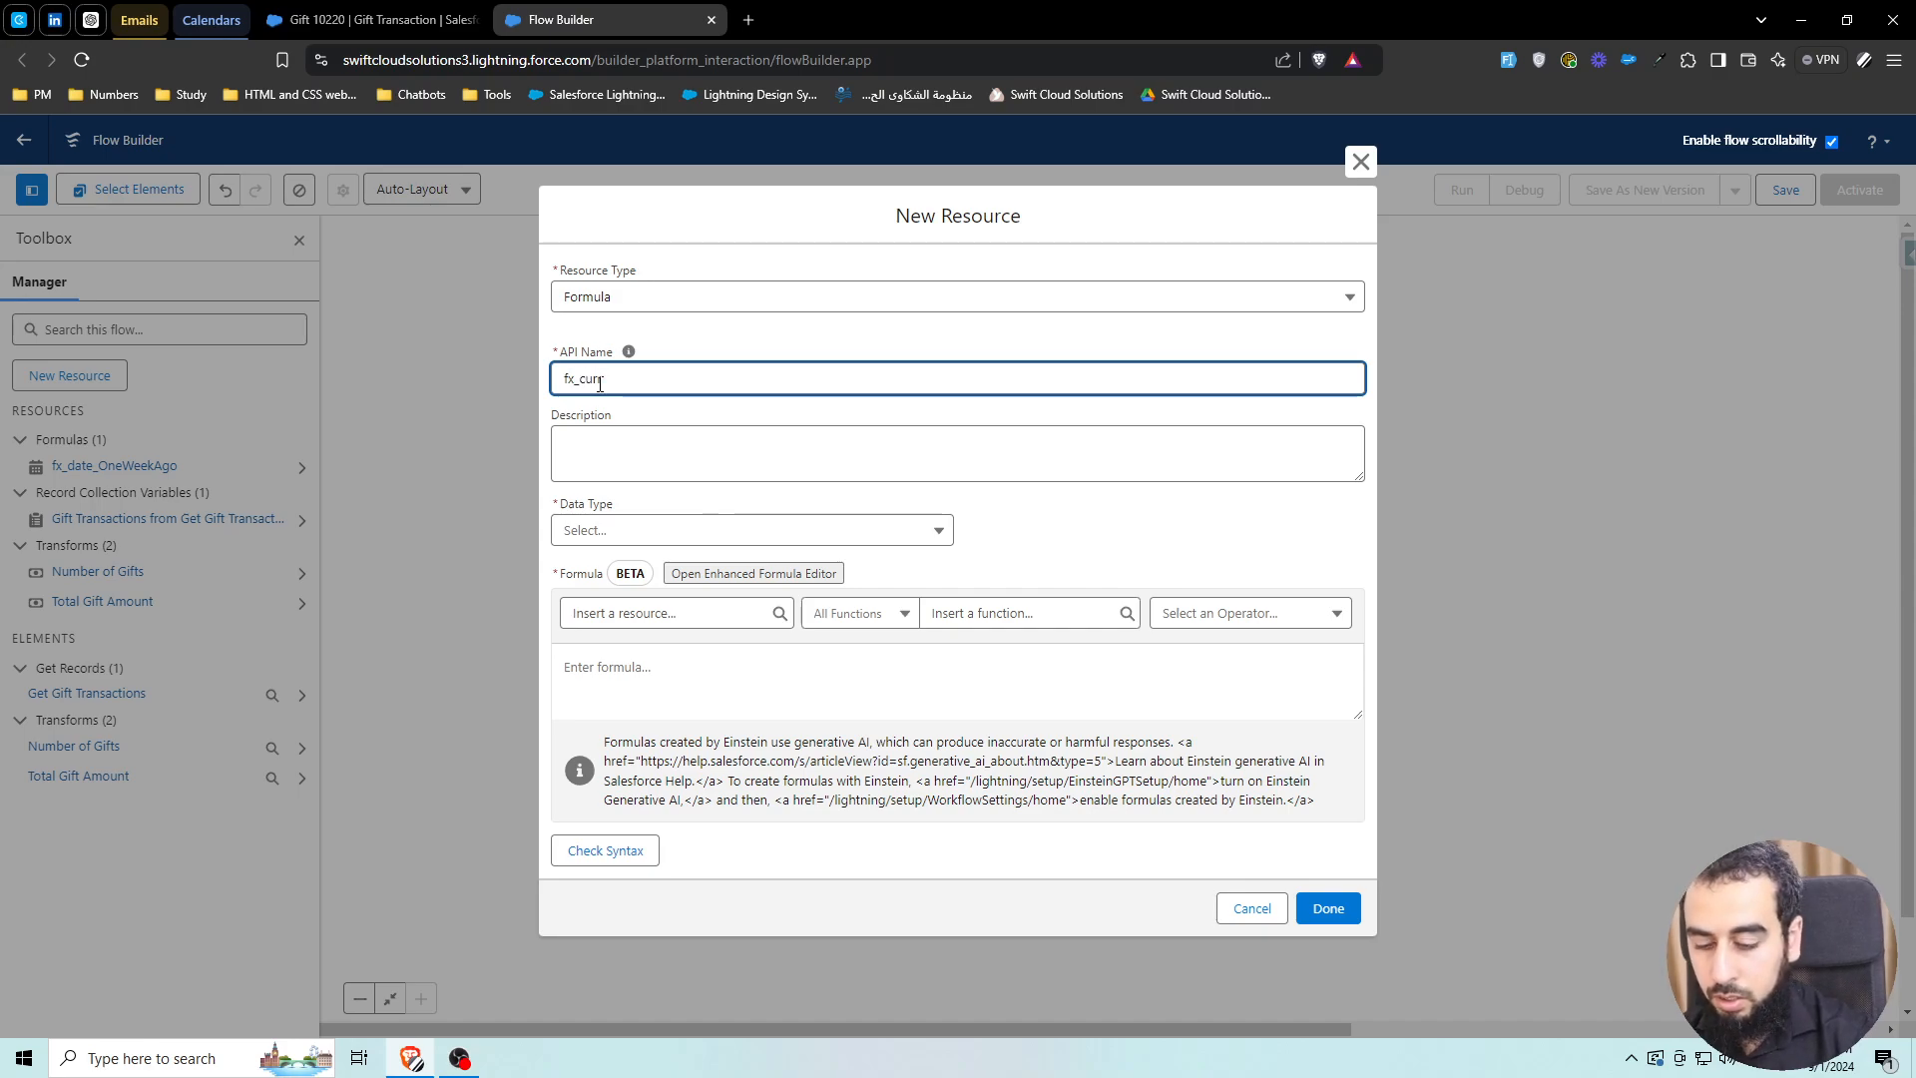
text(_Average)
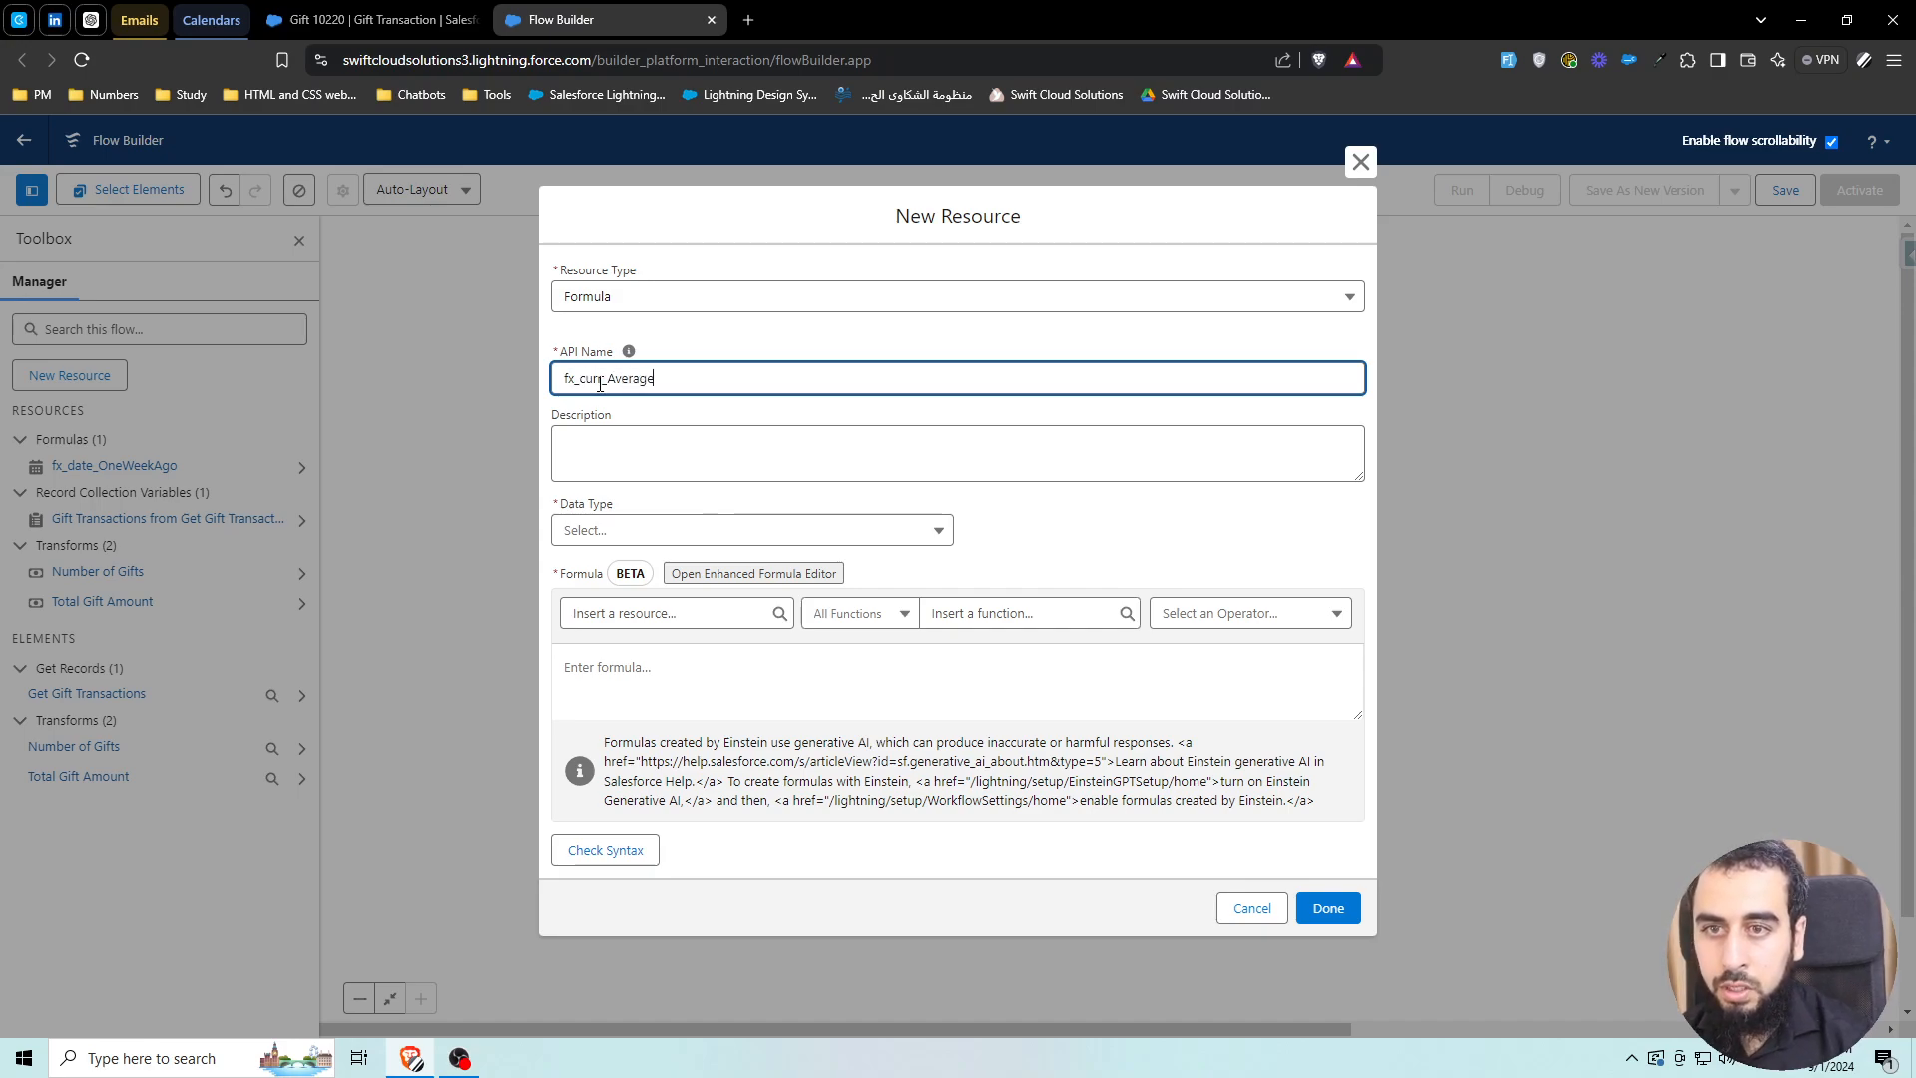
click(595, 532)
click(638, 649)
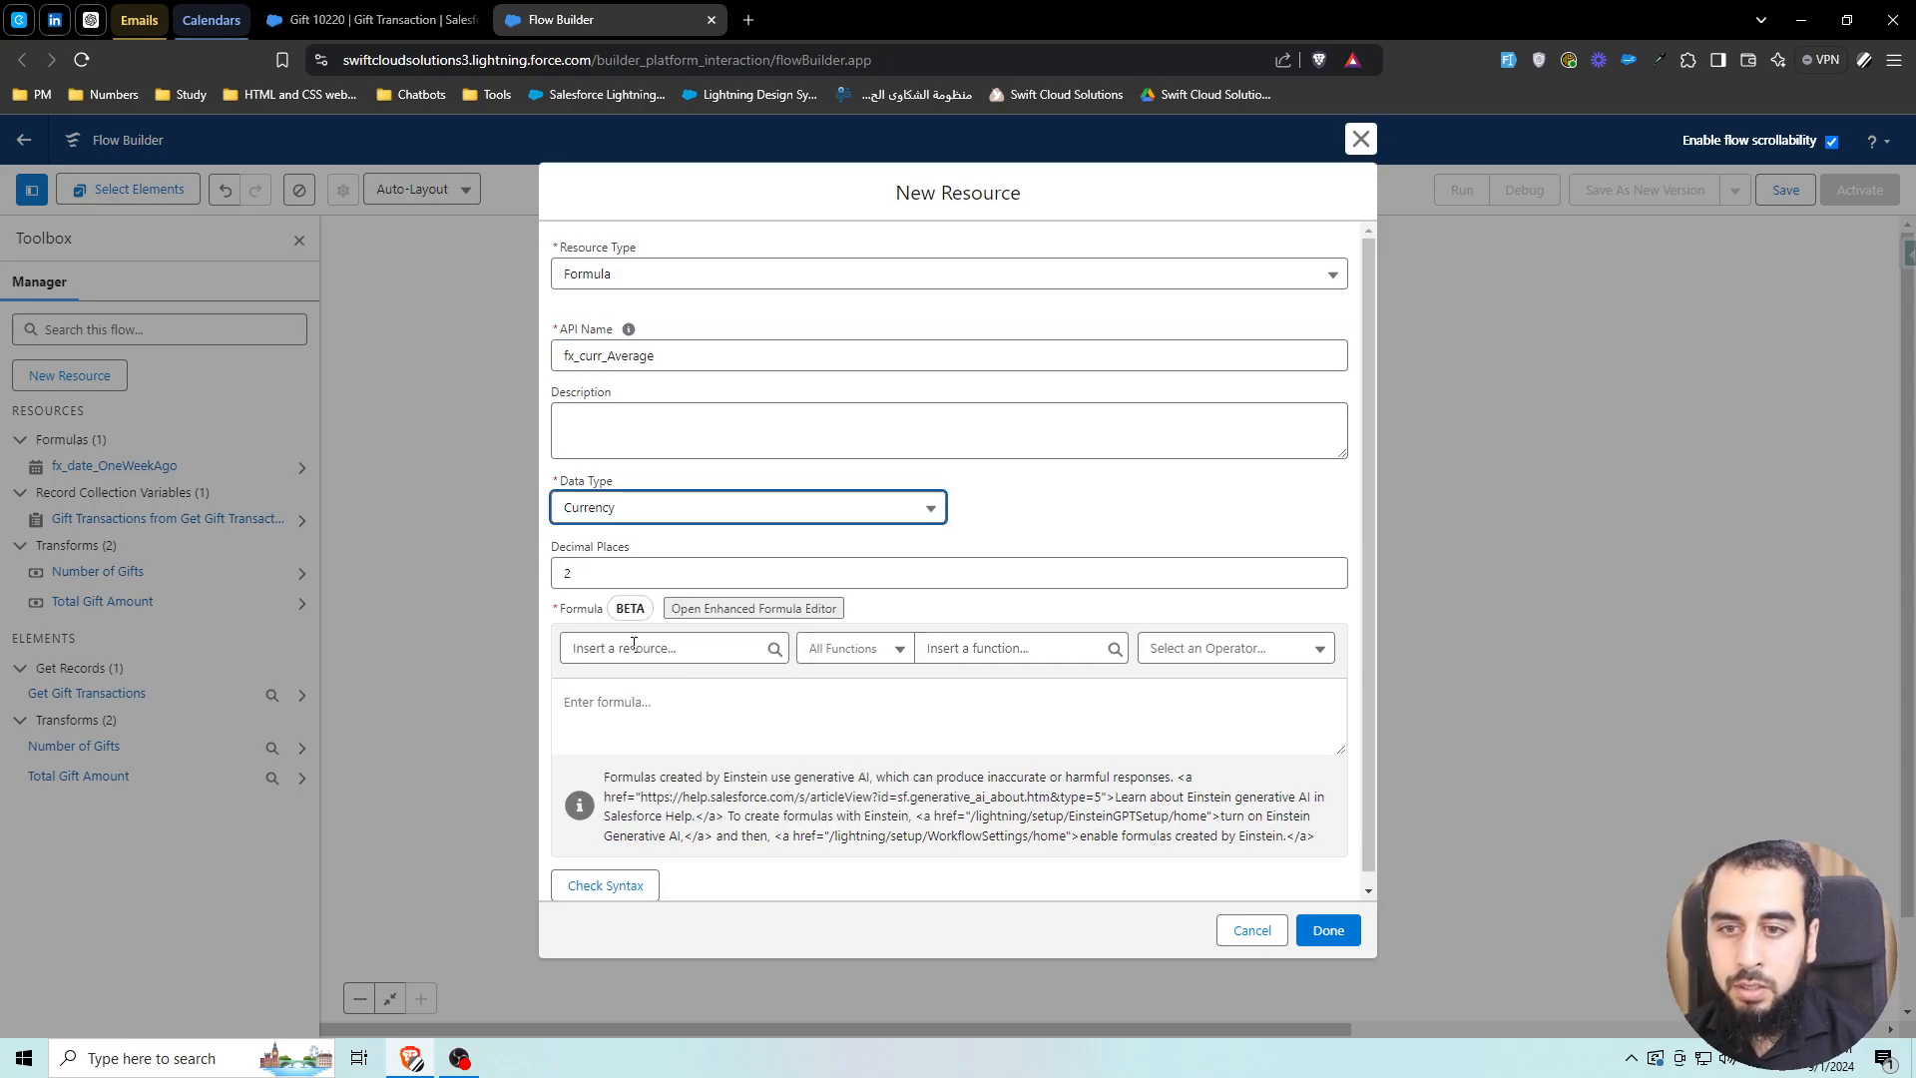
Enter the expression {!Total_Gift_Amount} / {!Number_of_Gifts}, check syntax and save the formula
click(705, 715)
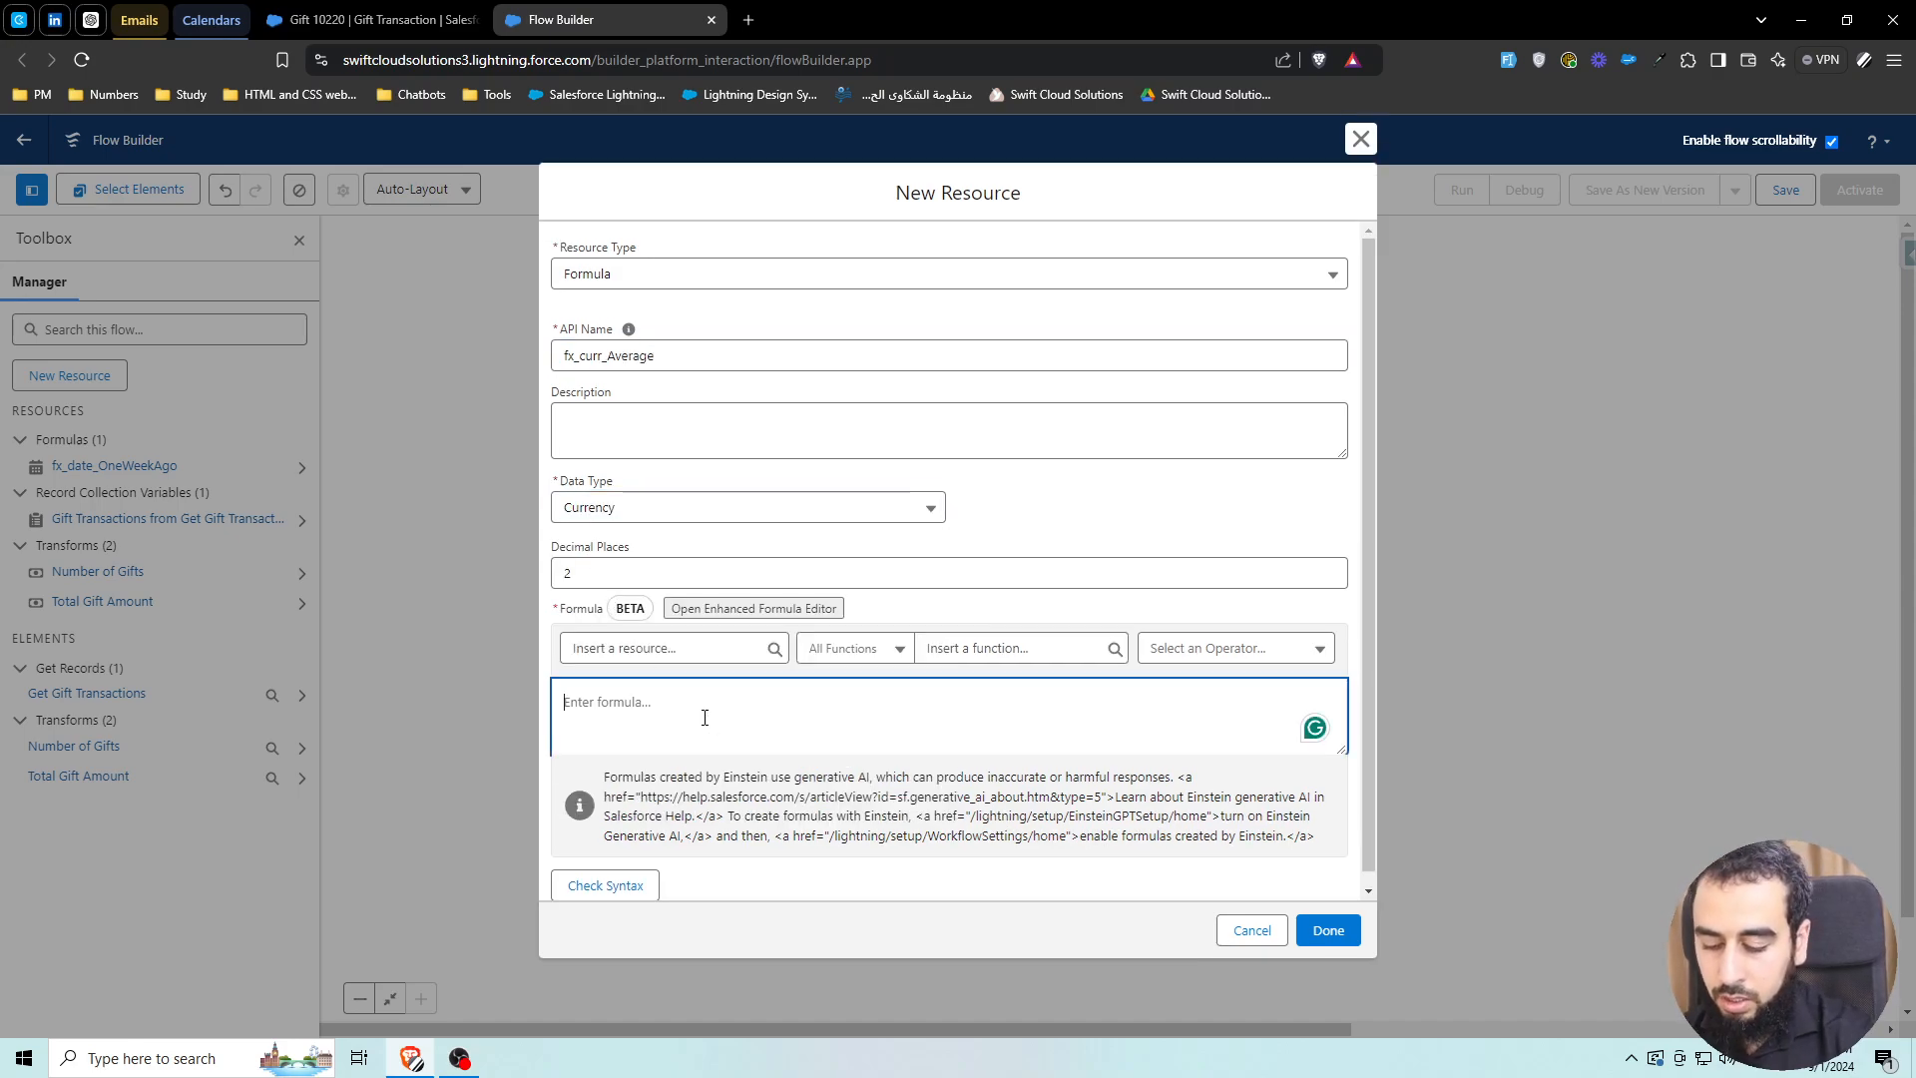
click(684, 647)
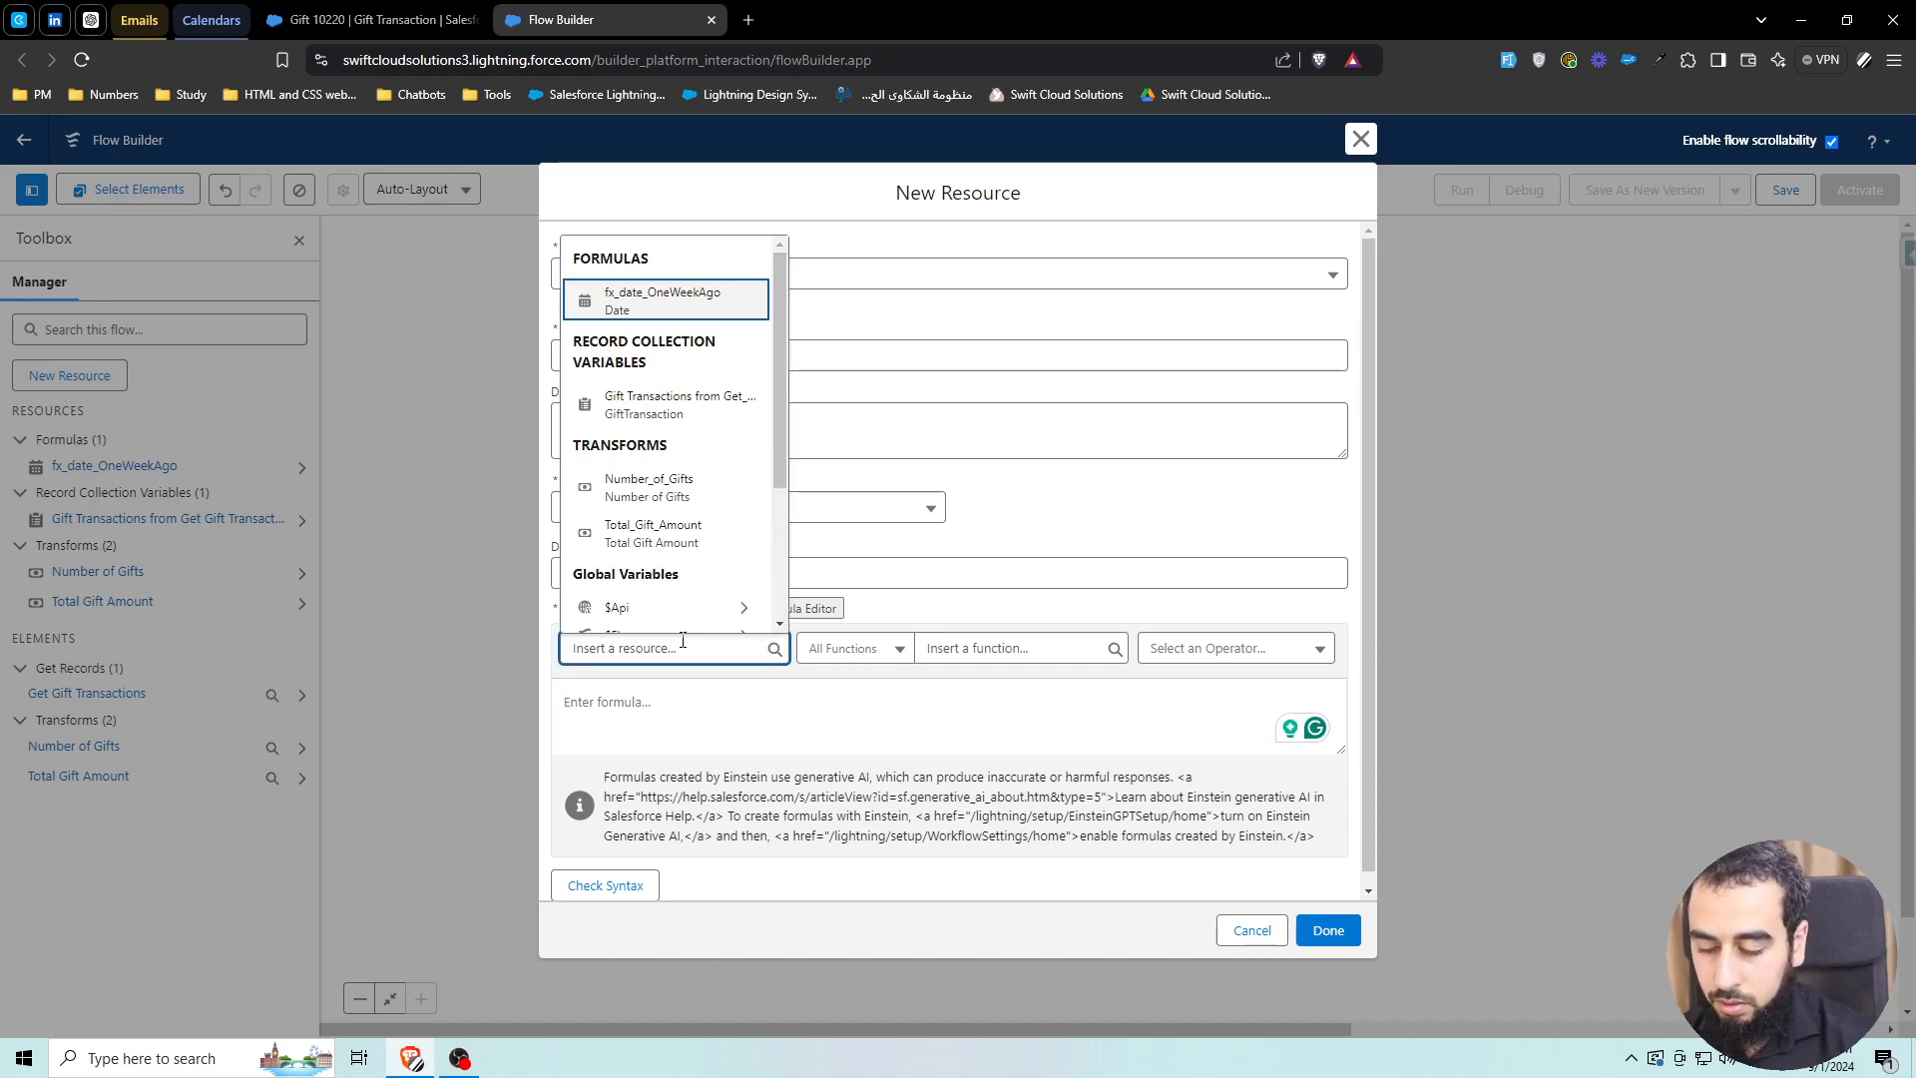
text(total)
click(662, 619)
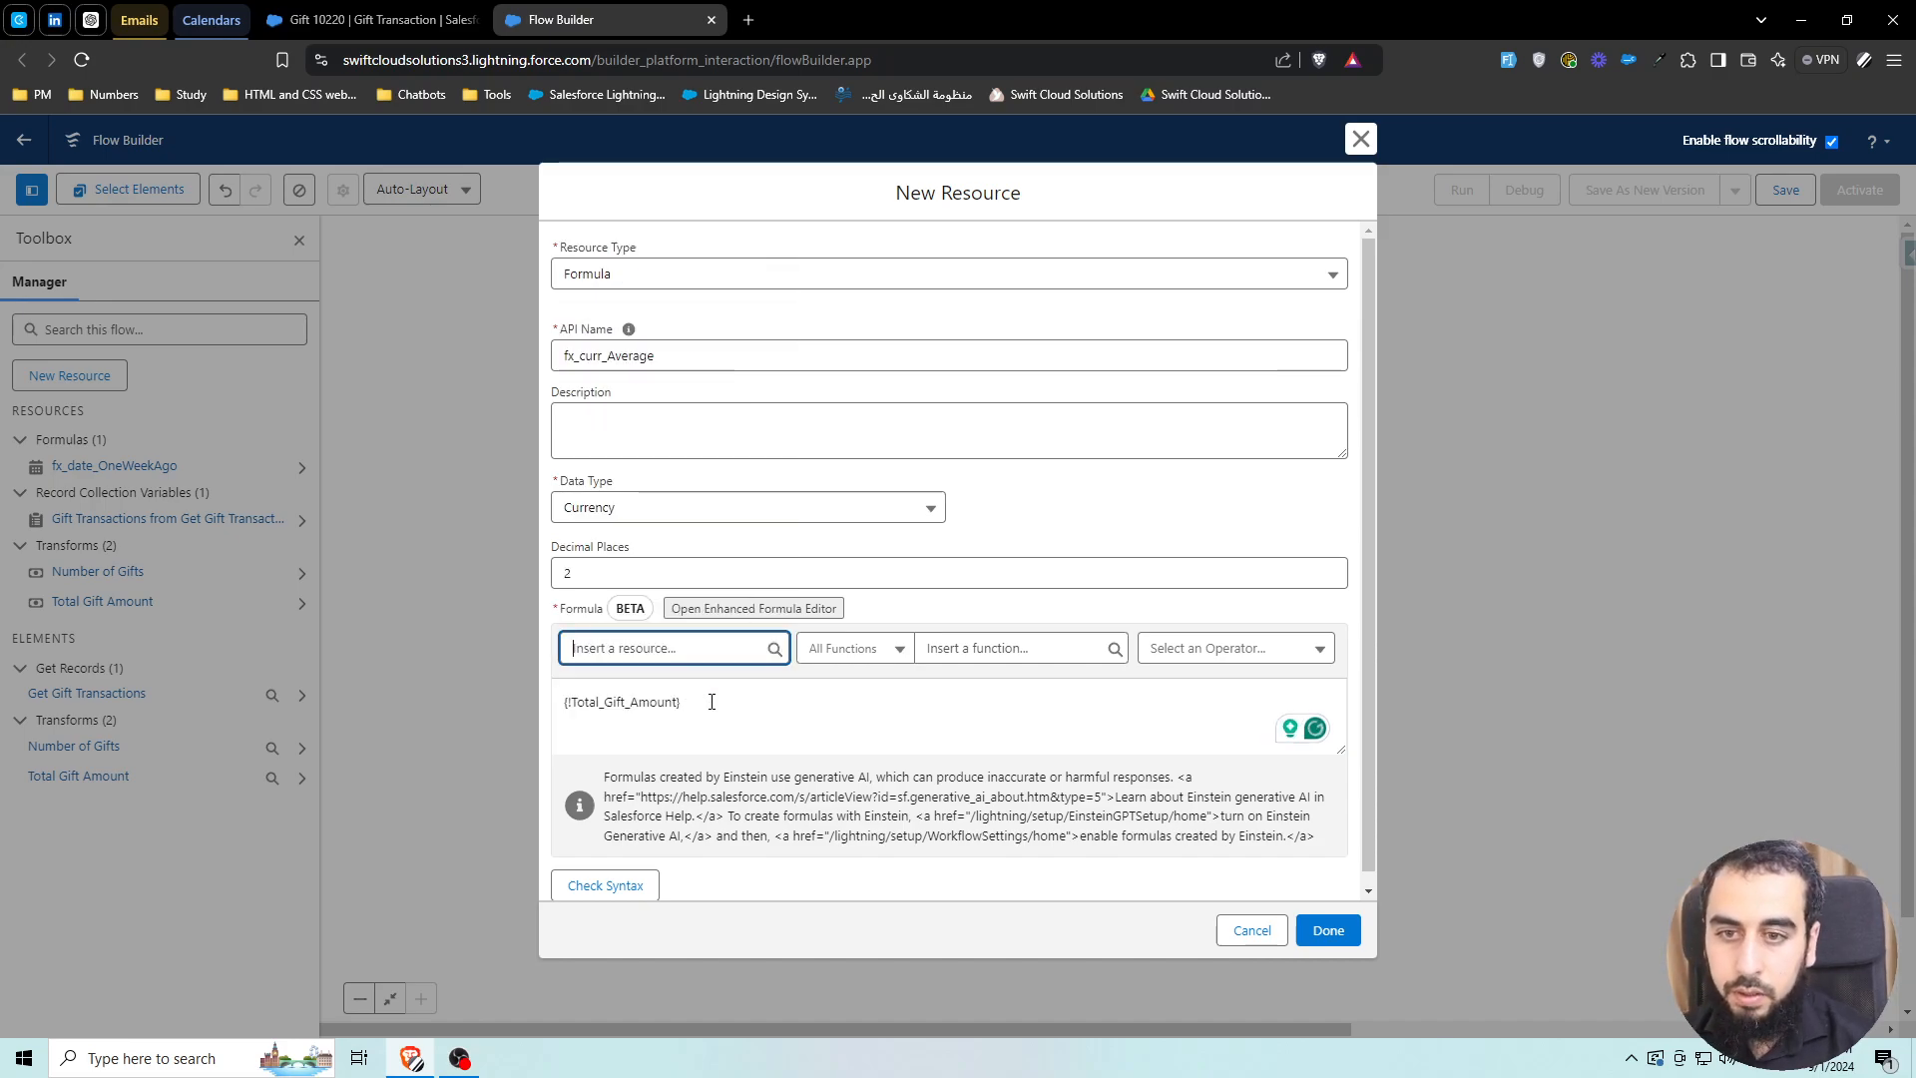
click(791, 710)
text(/)
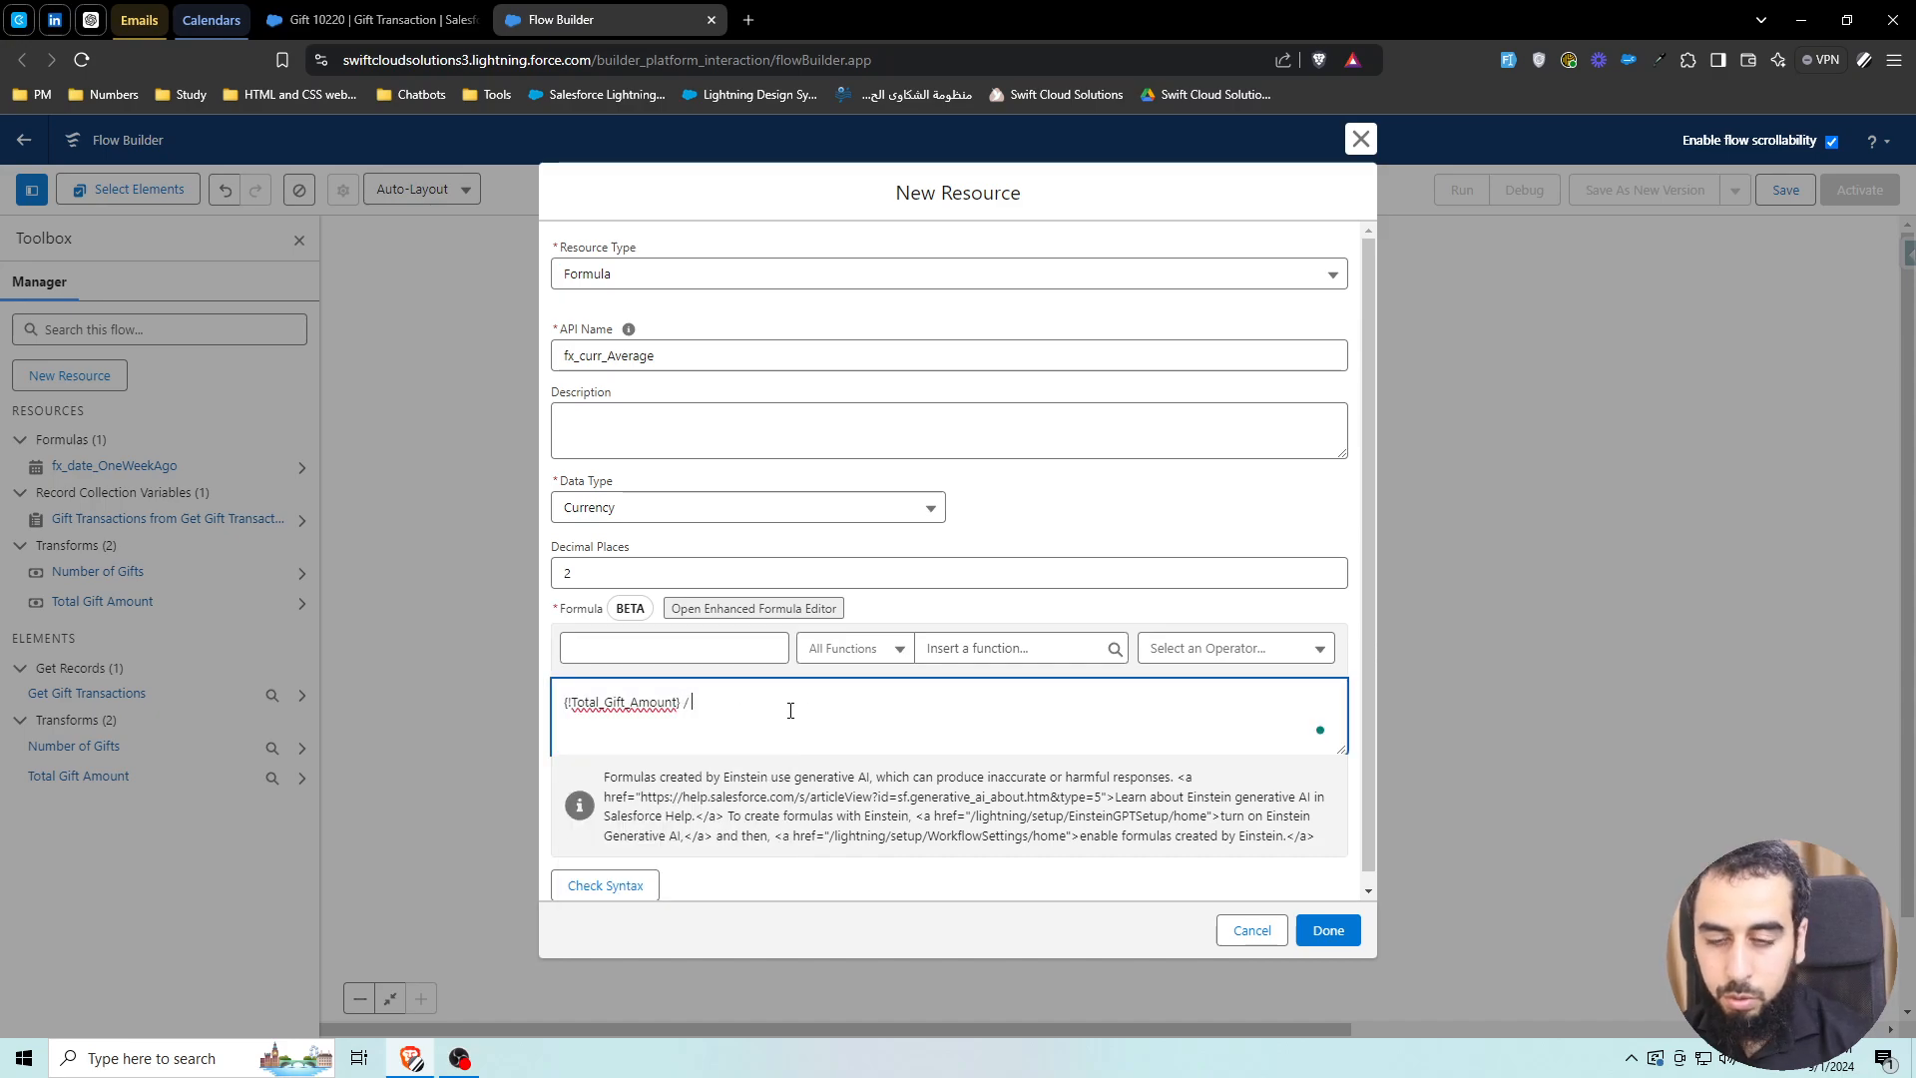
click(733, 660)
text(nu)
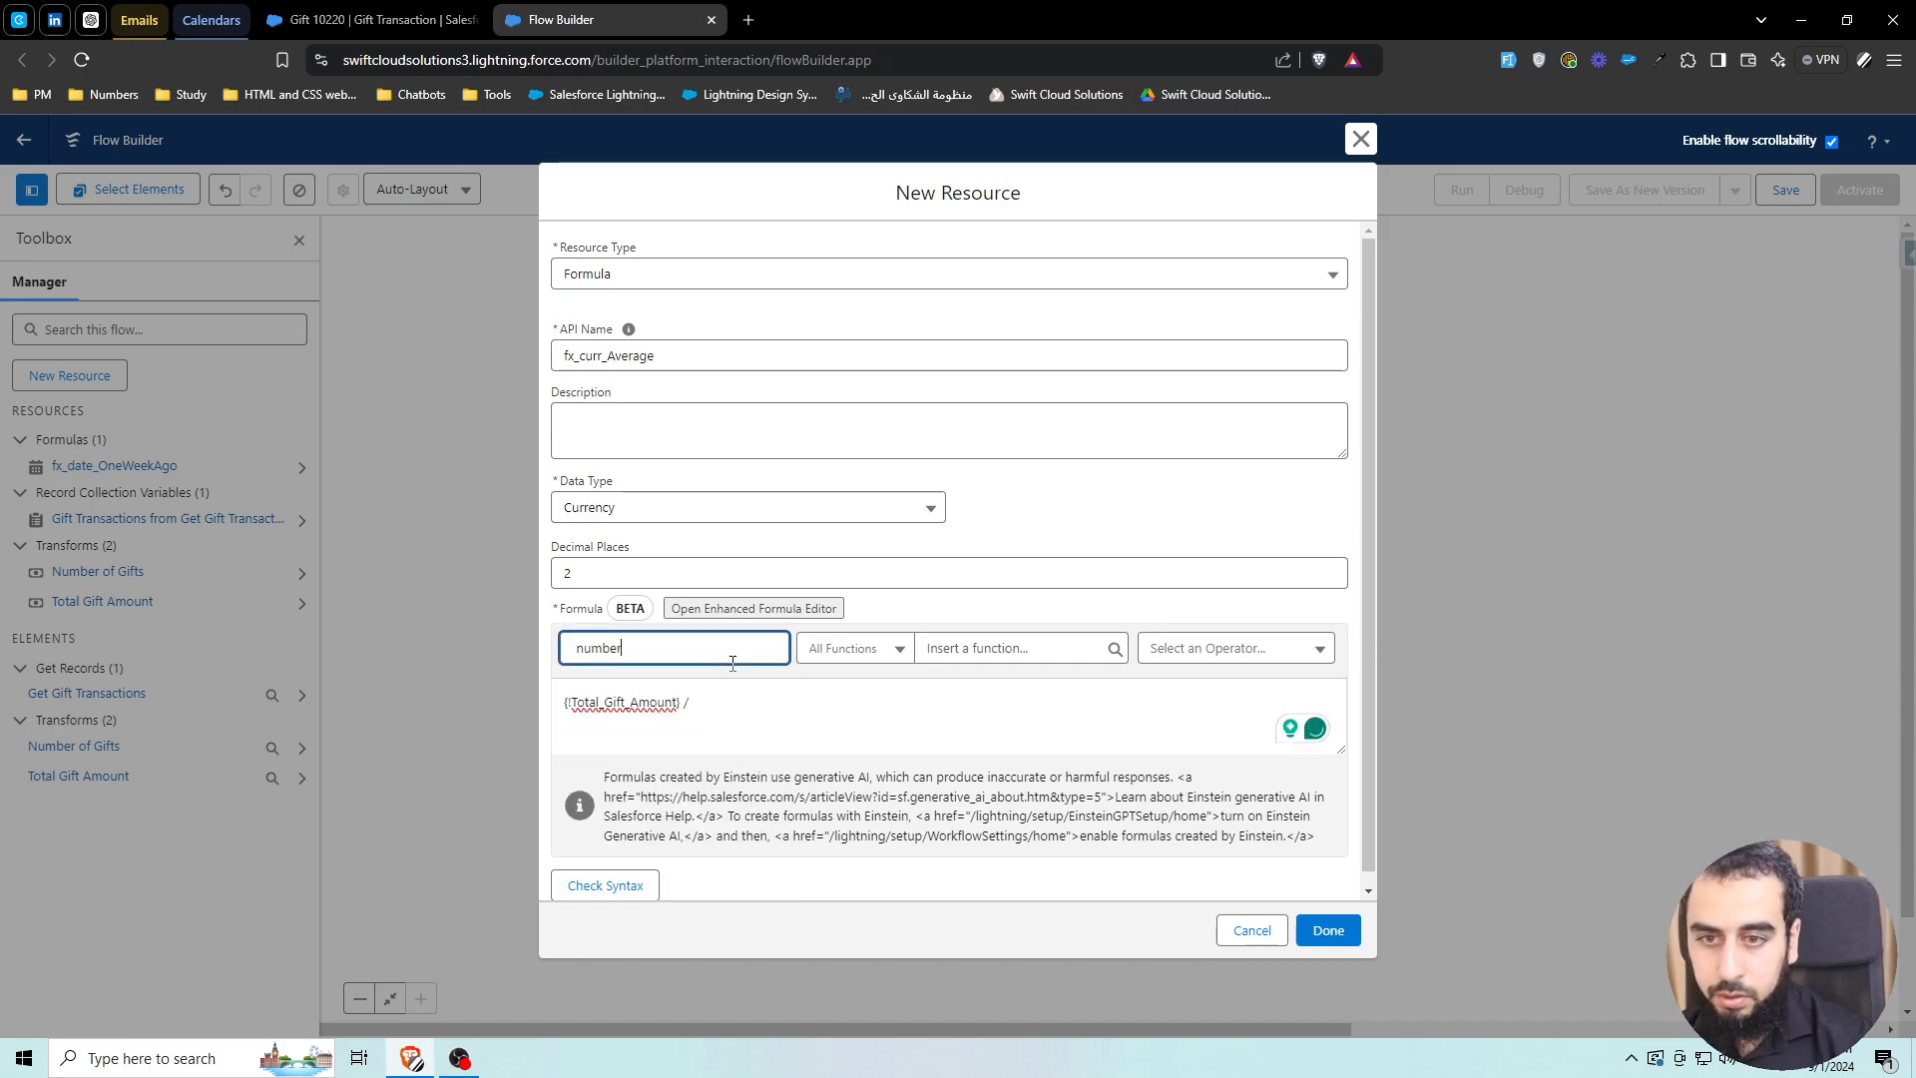
text(mber)
key(ctrl+a)
key(BackSpace)
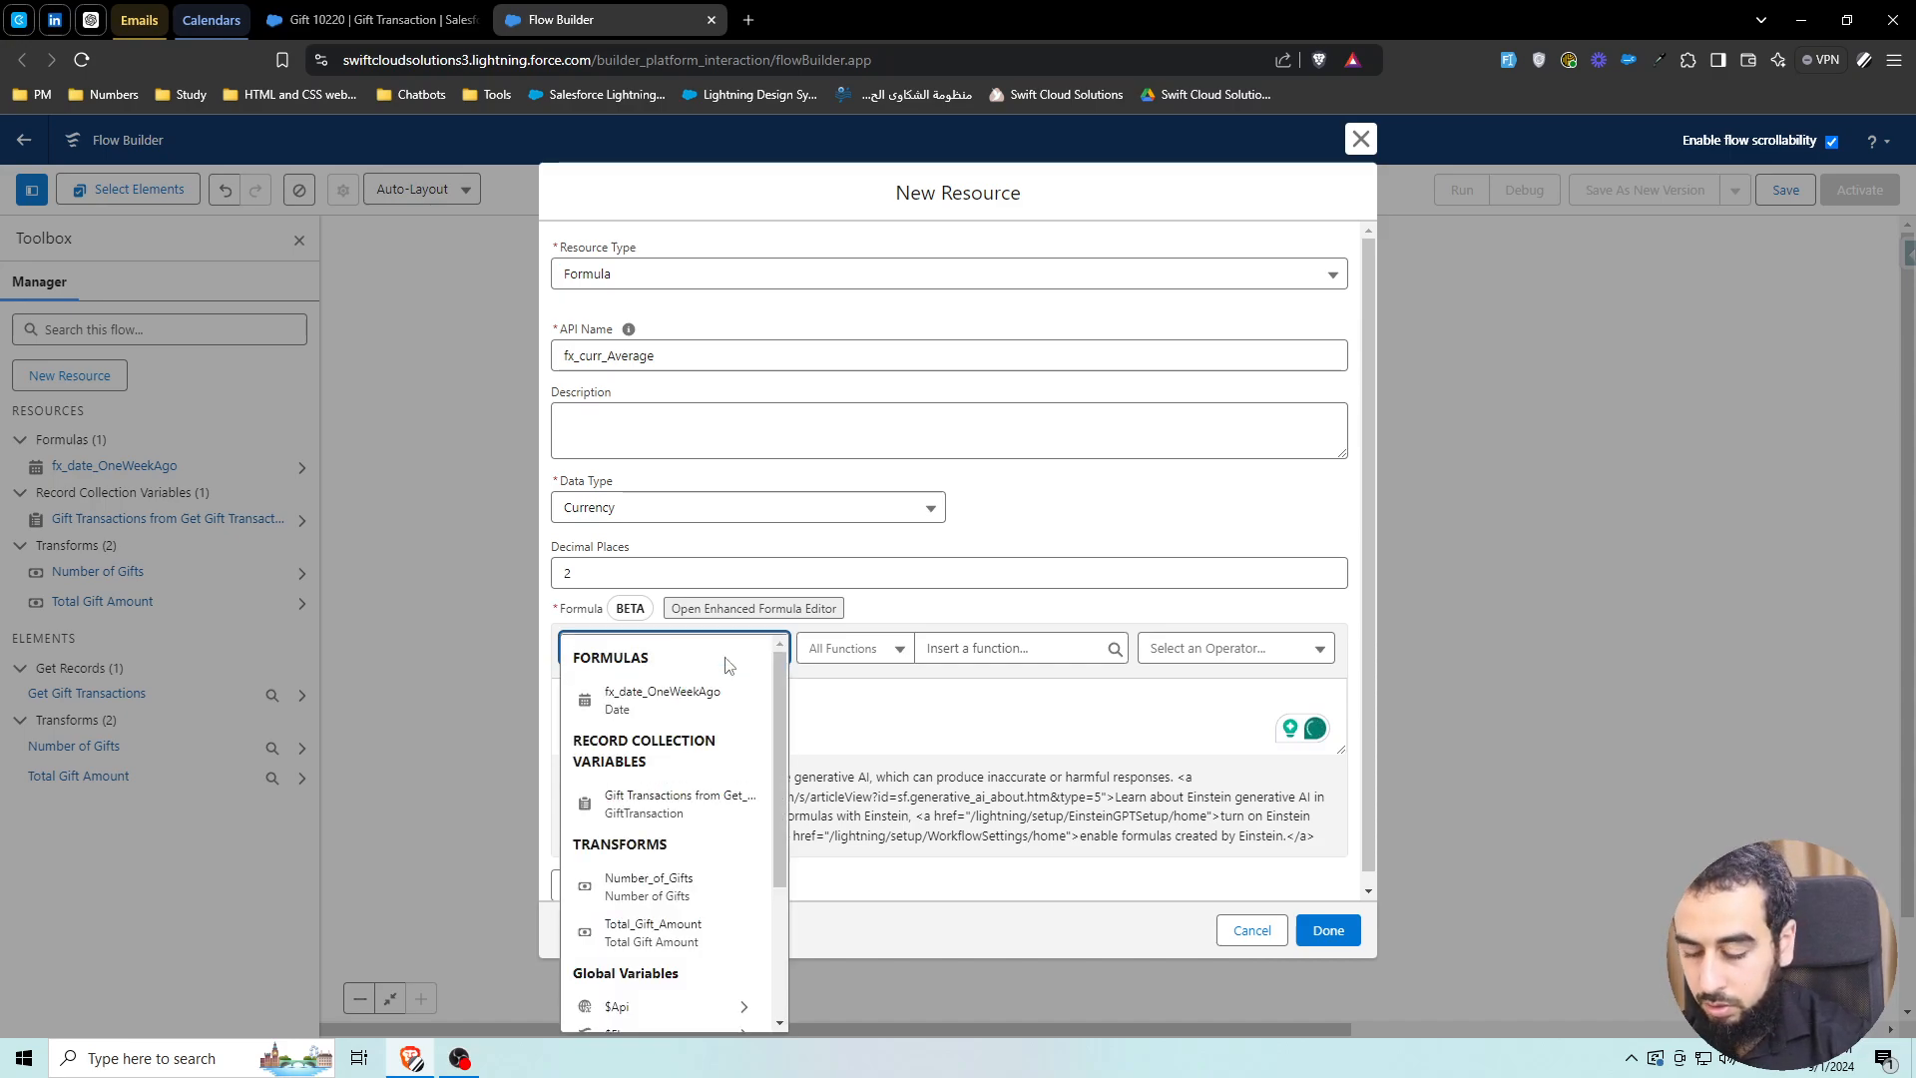
text(number)
click(648, 736)
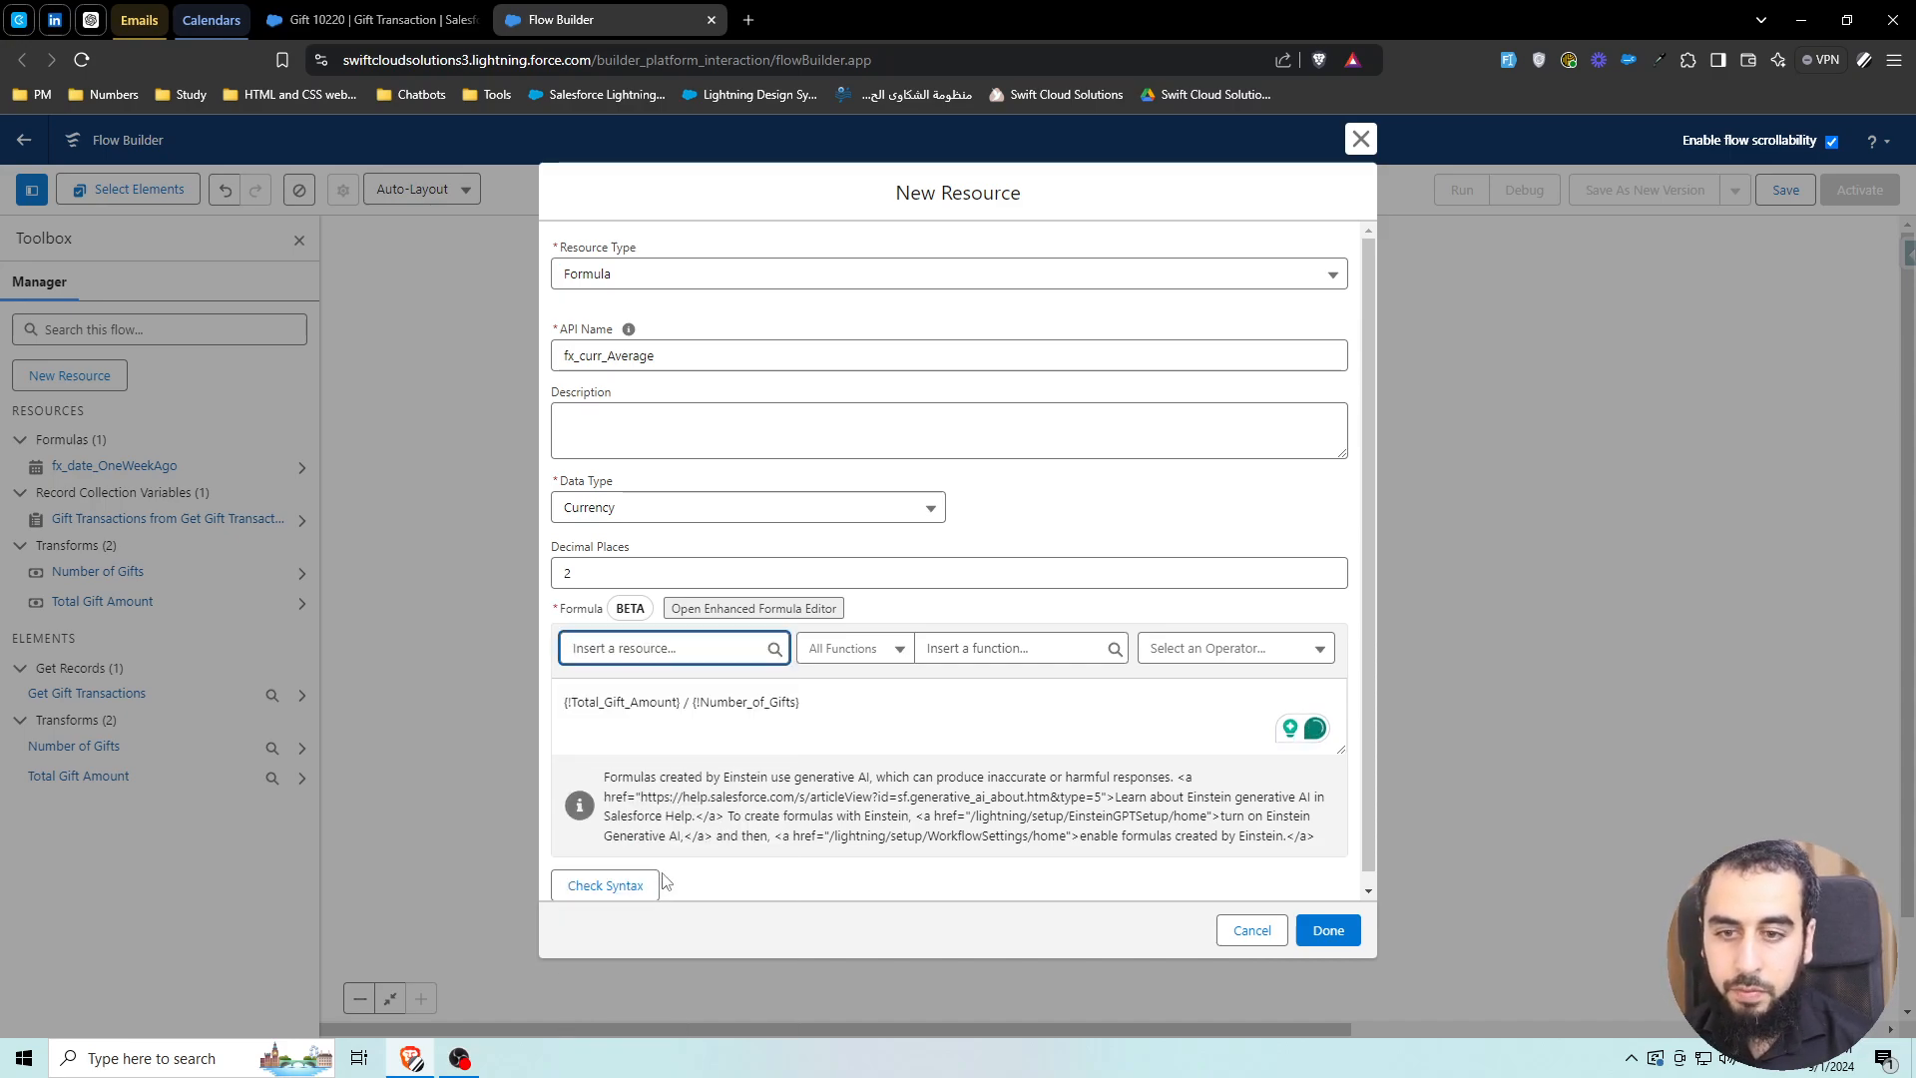
click(624, 885)
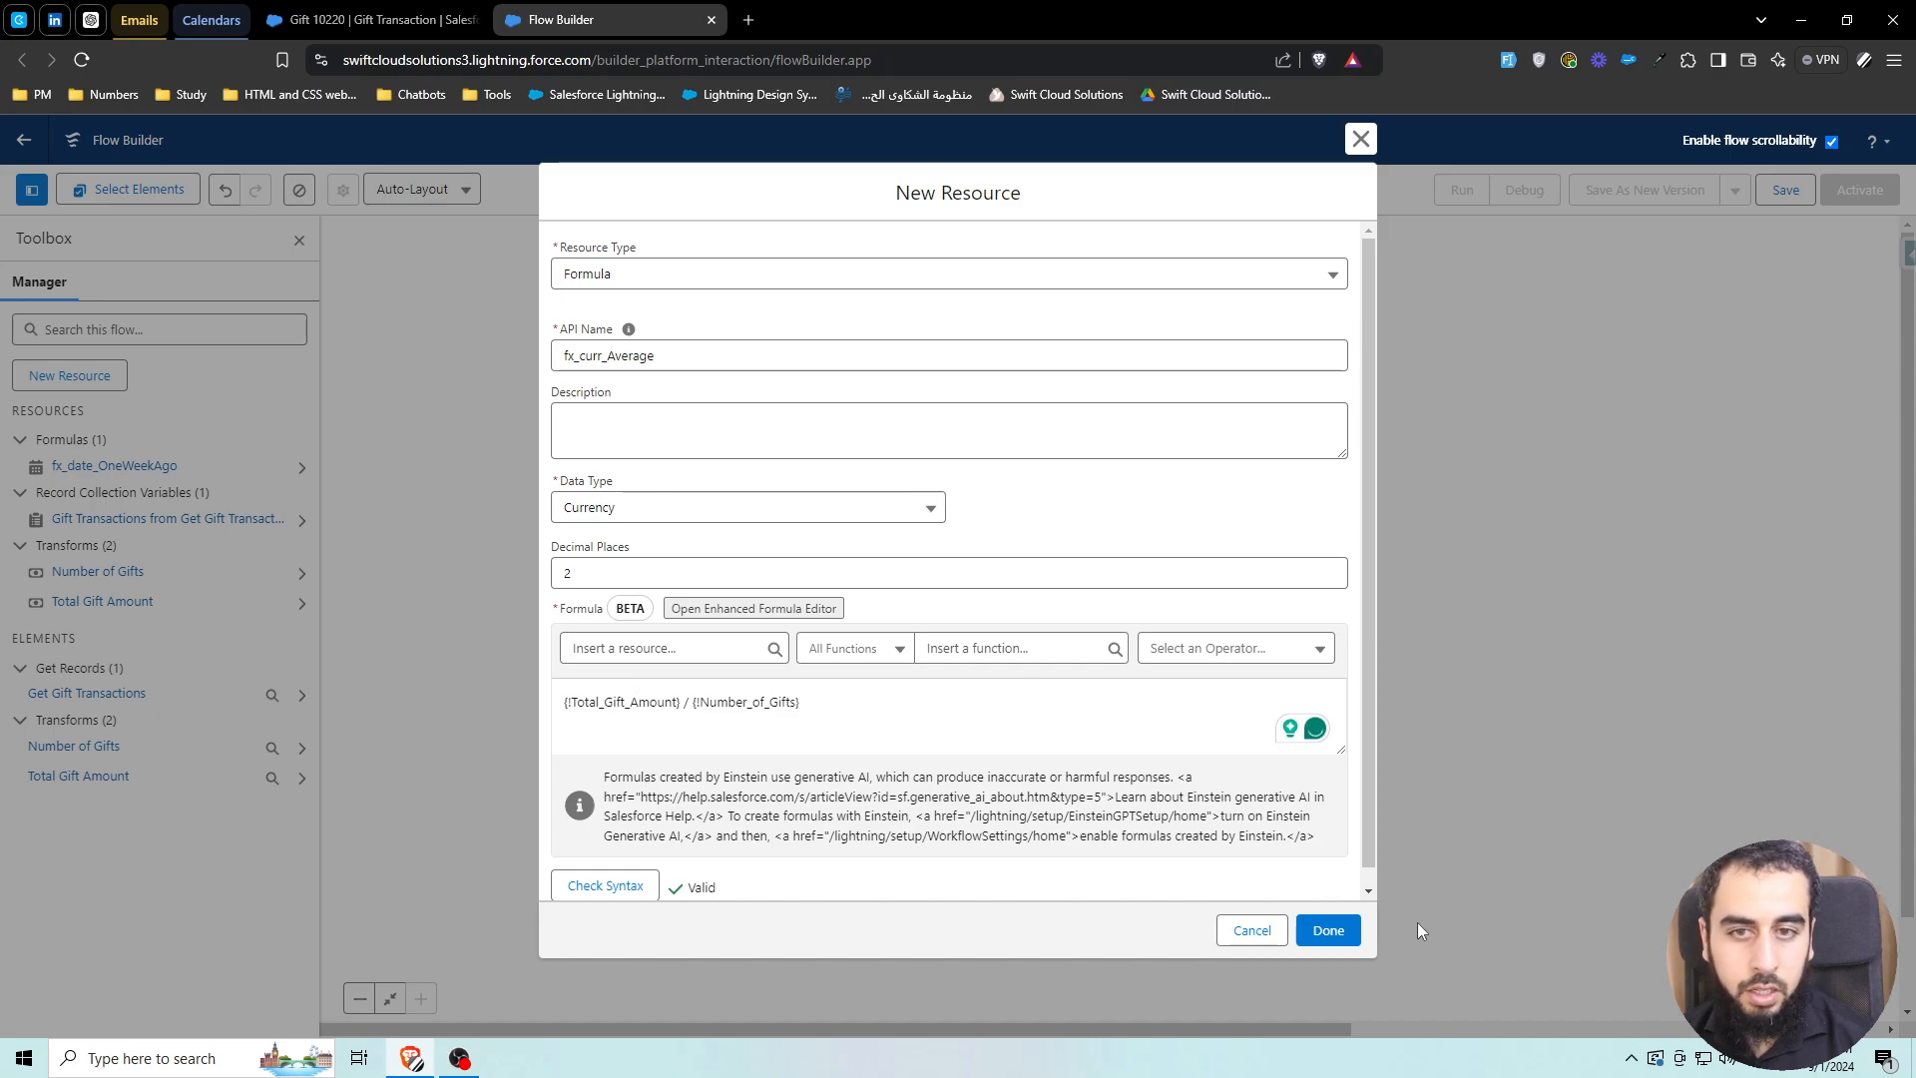
click(1328, 930)
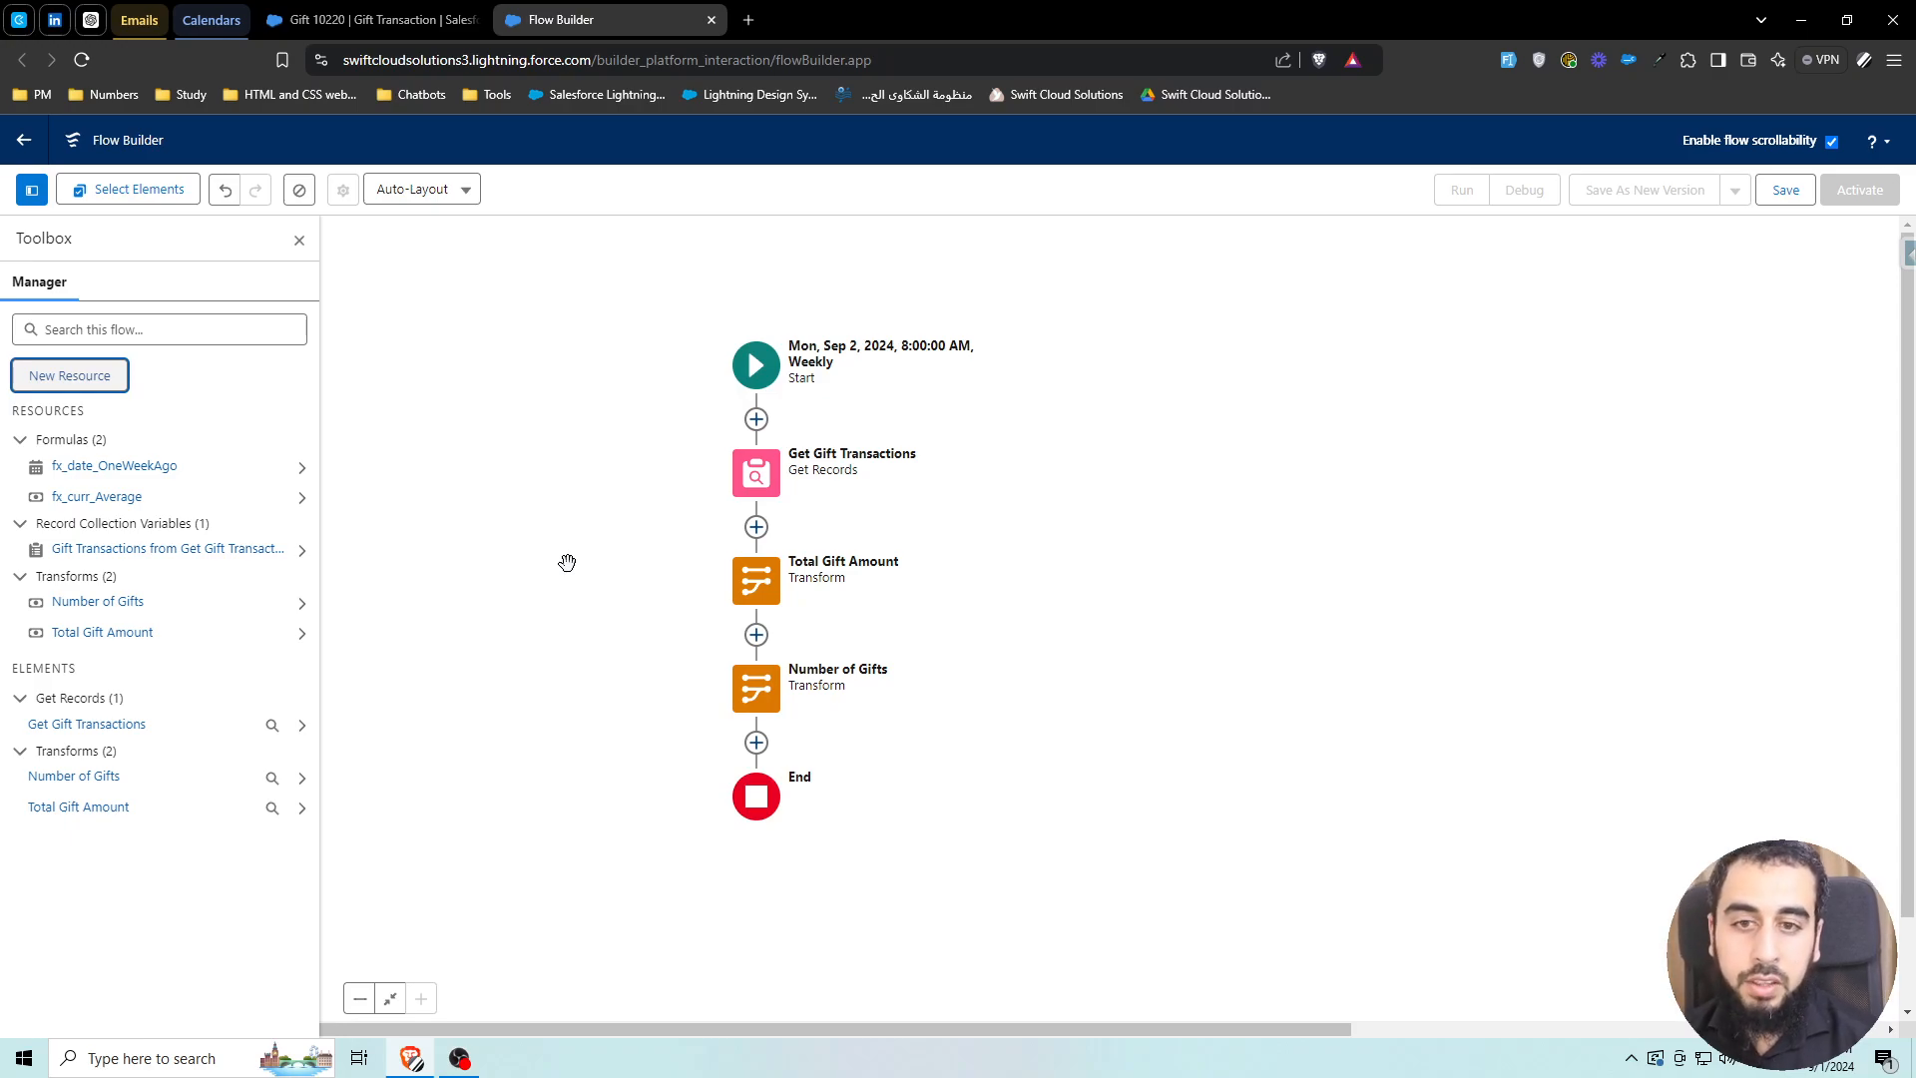
drag(556, 623, 602, 572)
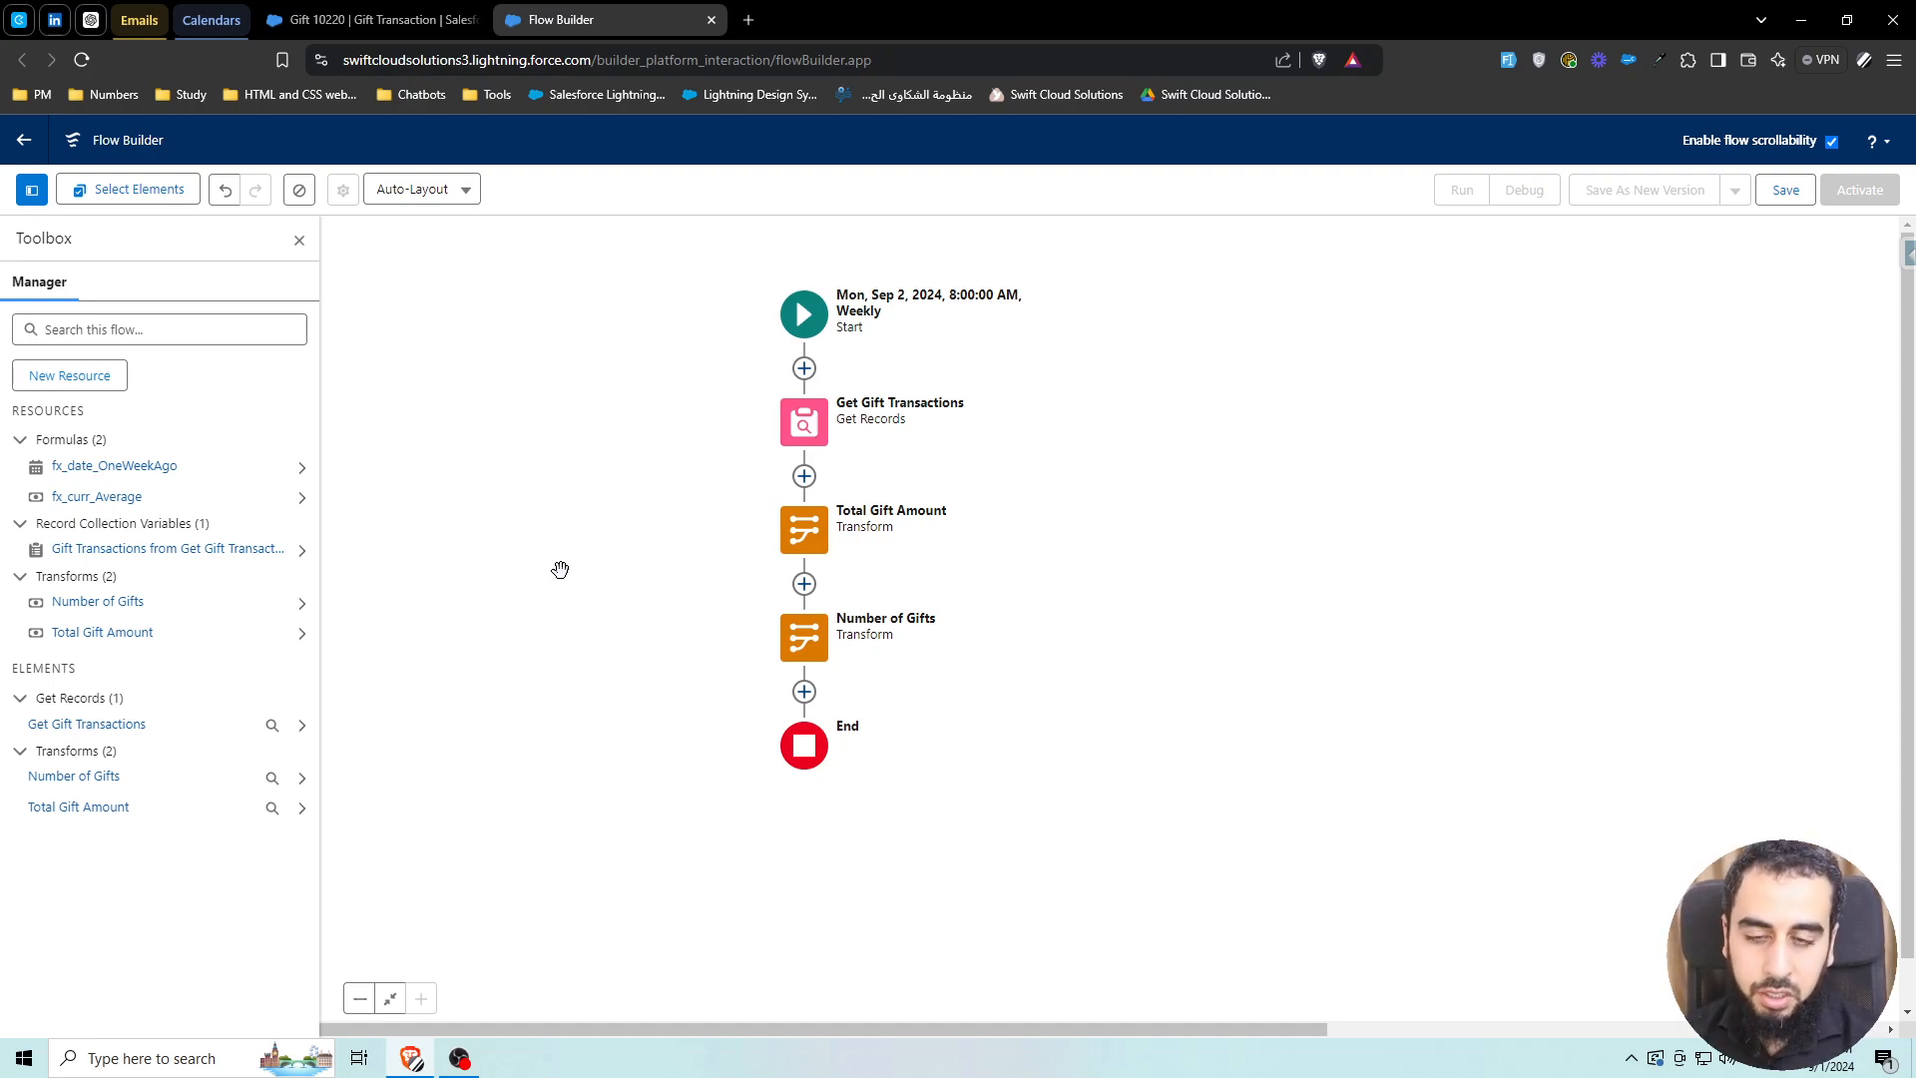
In Get Gift Transactions, set Sort Order to Descending and Sort By to CurrentAmount
click(805, 423)
scroll(1552, 727, down, 4)
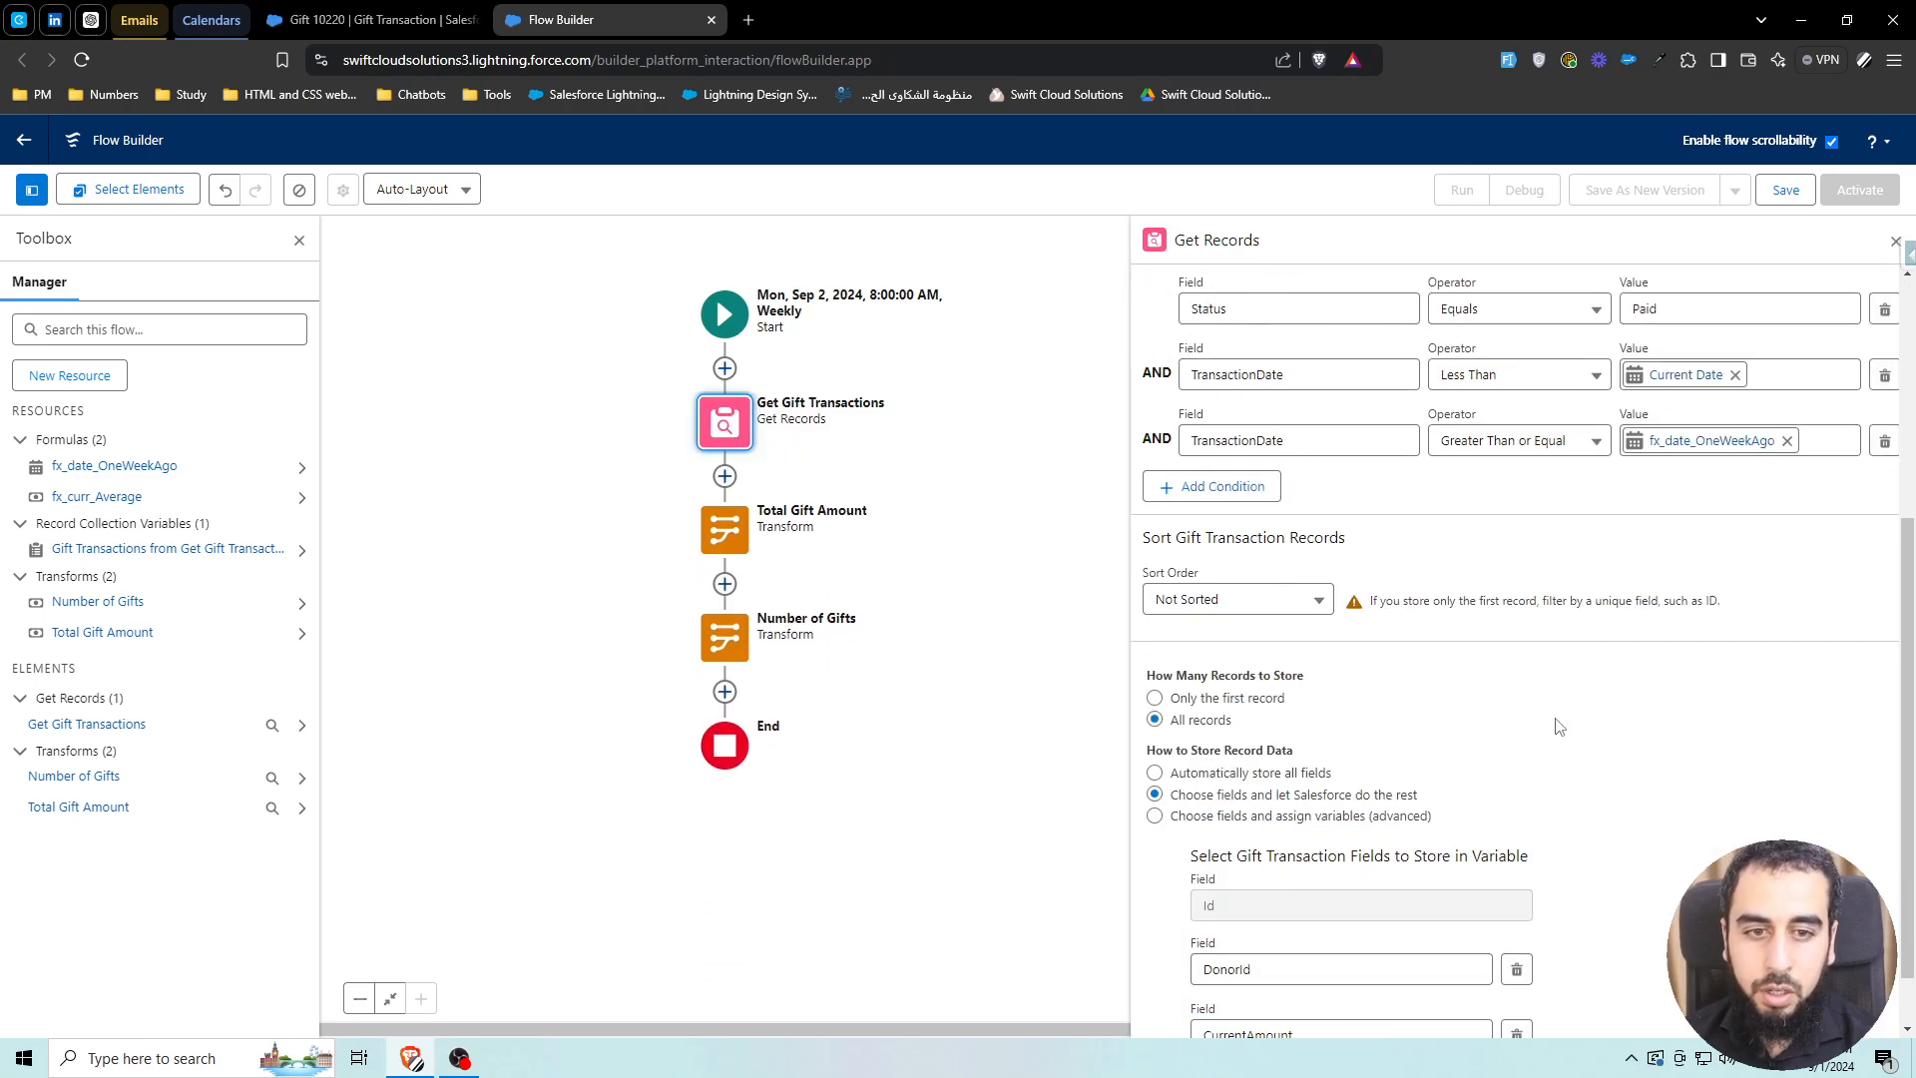
scroll(1557, 728, down, 1)
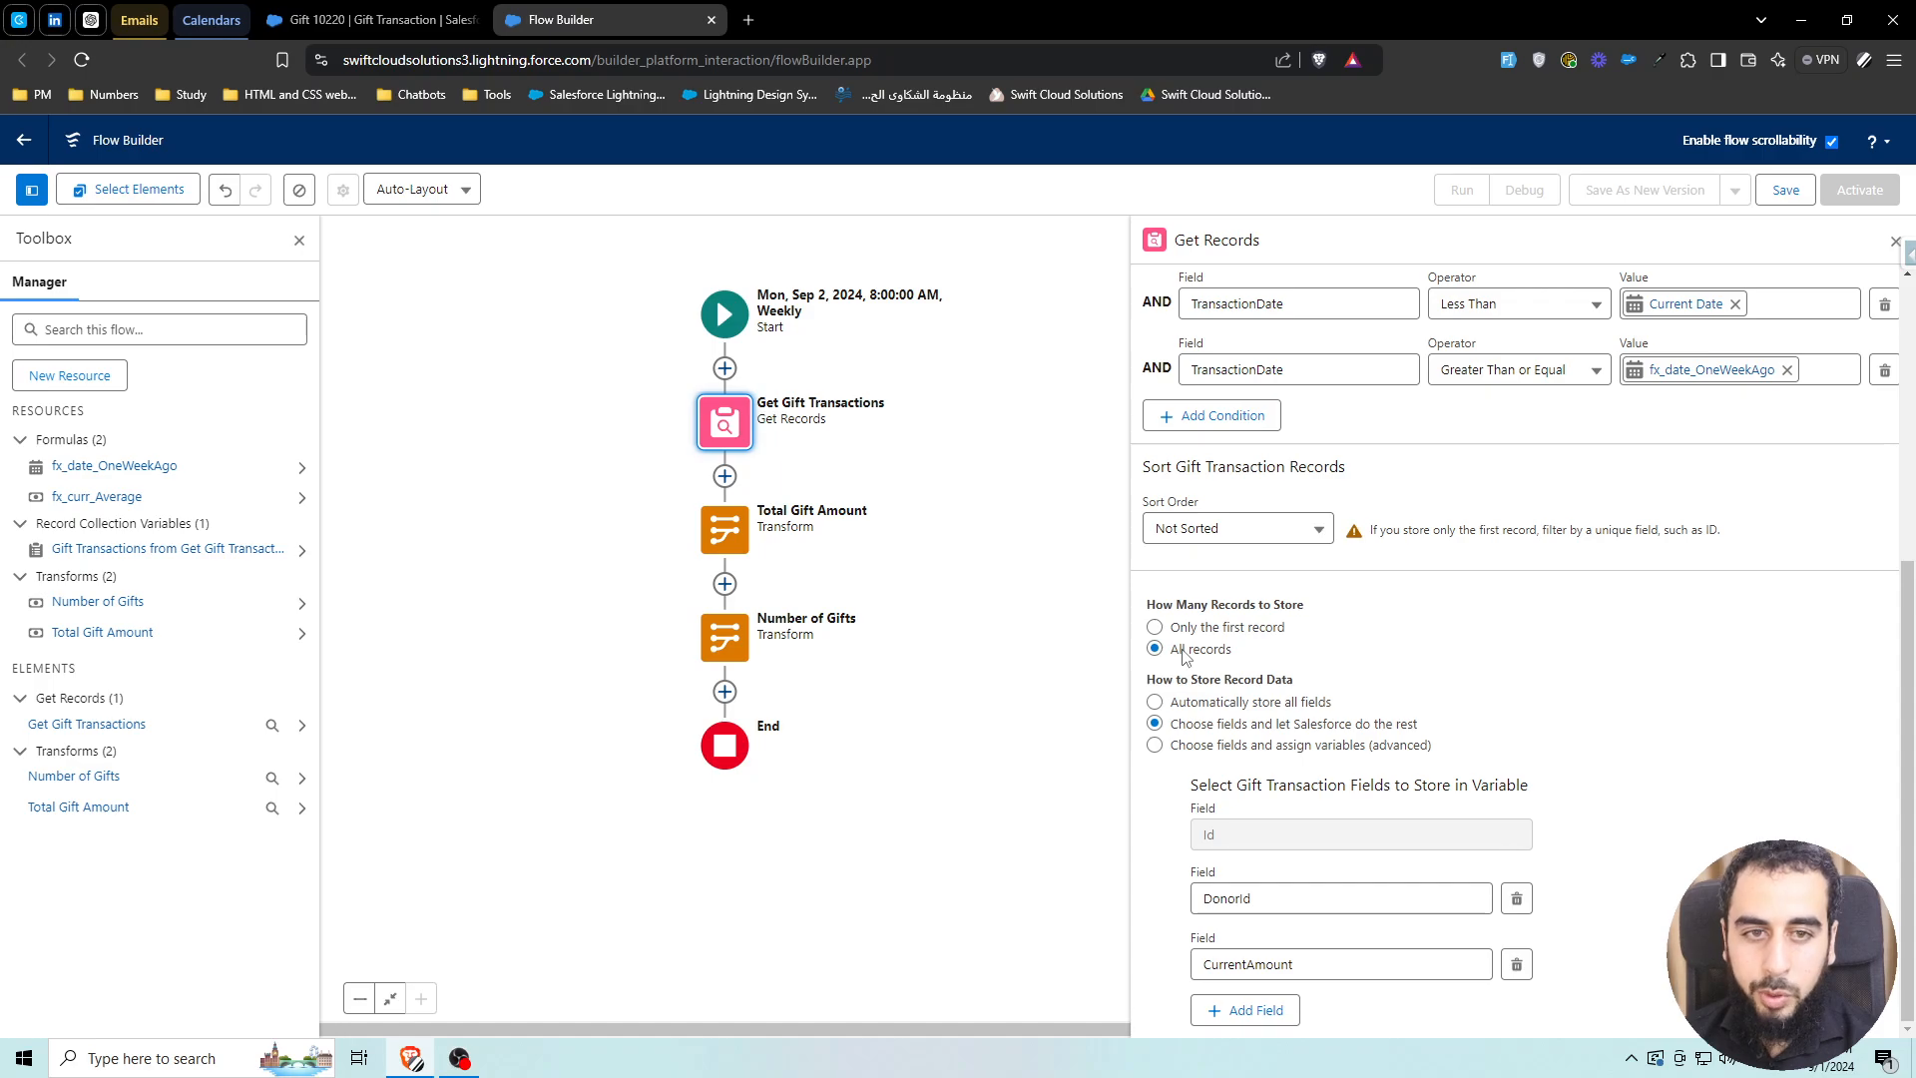
scroll(1269, 626, up, 4)
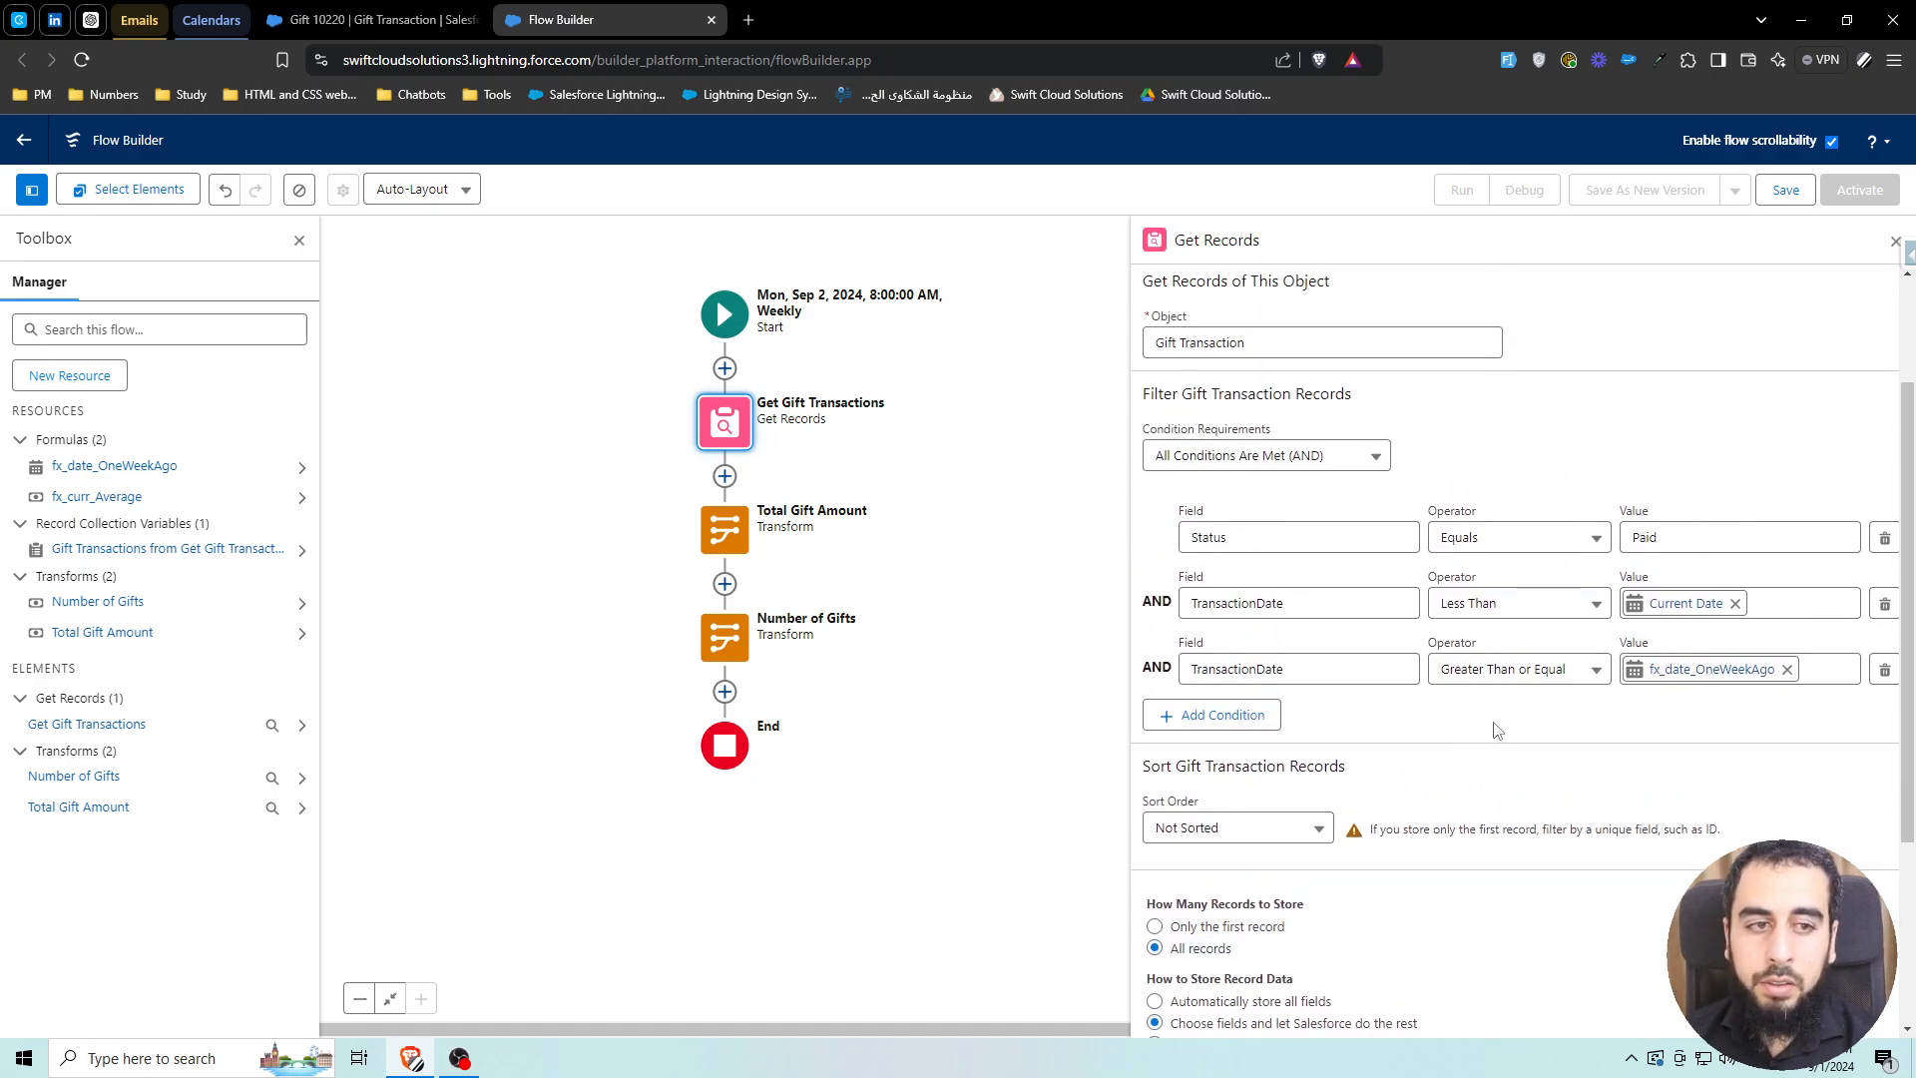
scroll(1460, 732, down, 1)
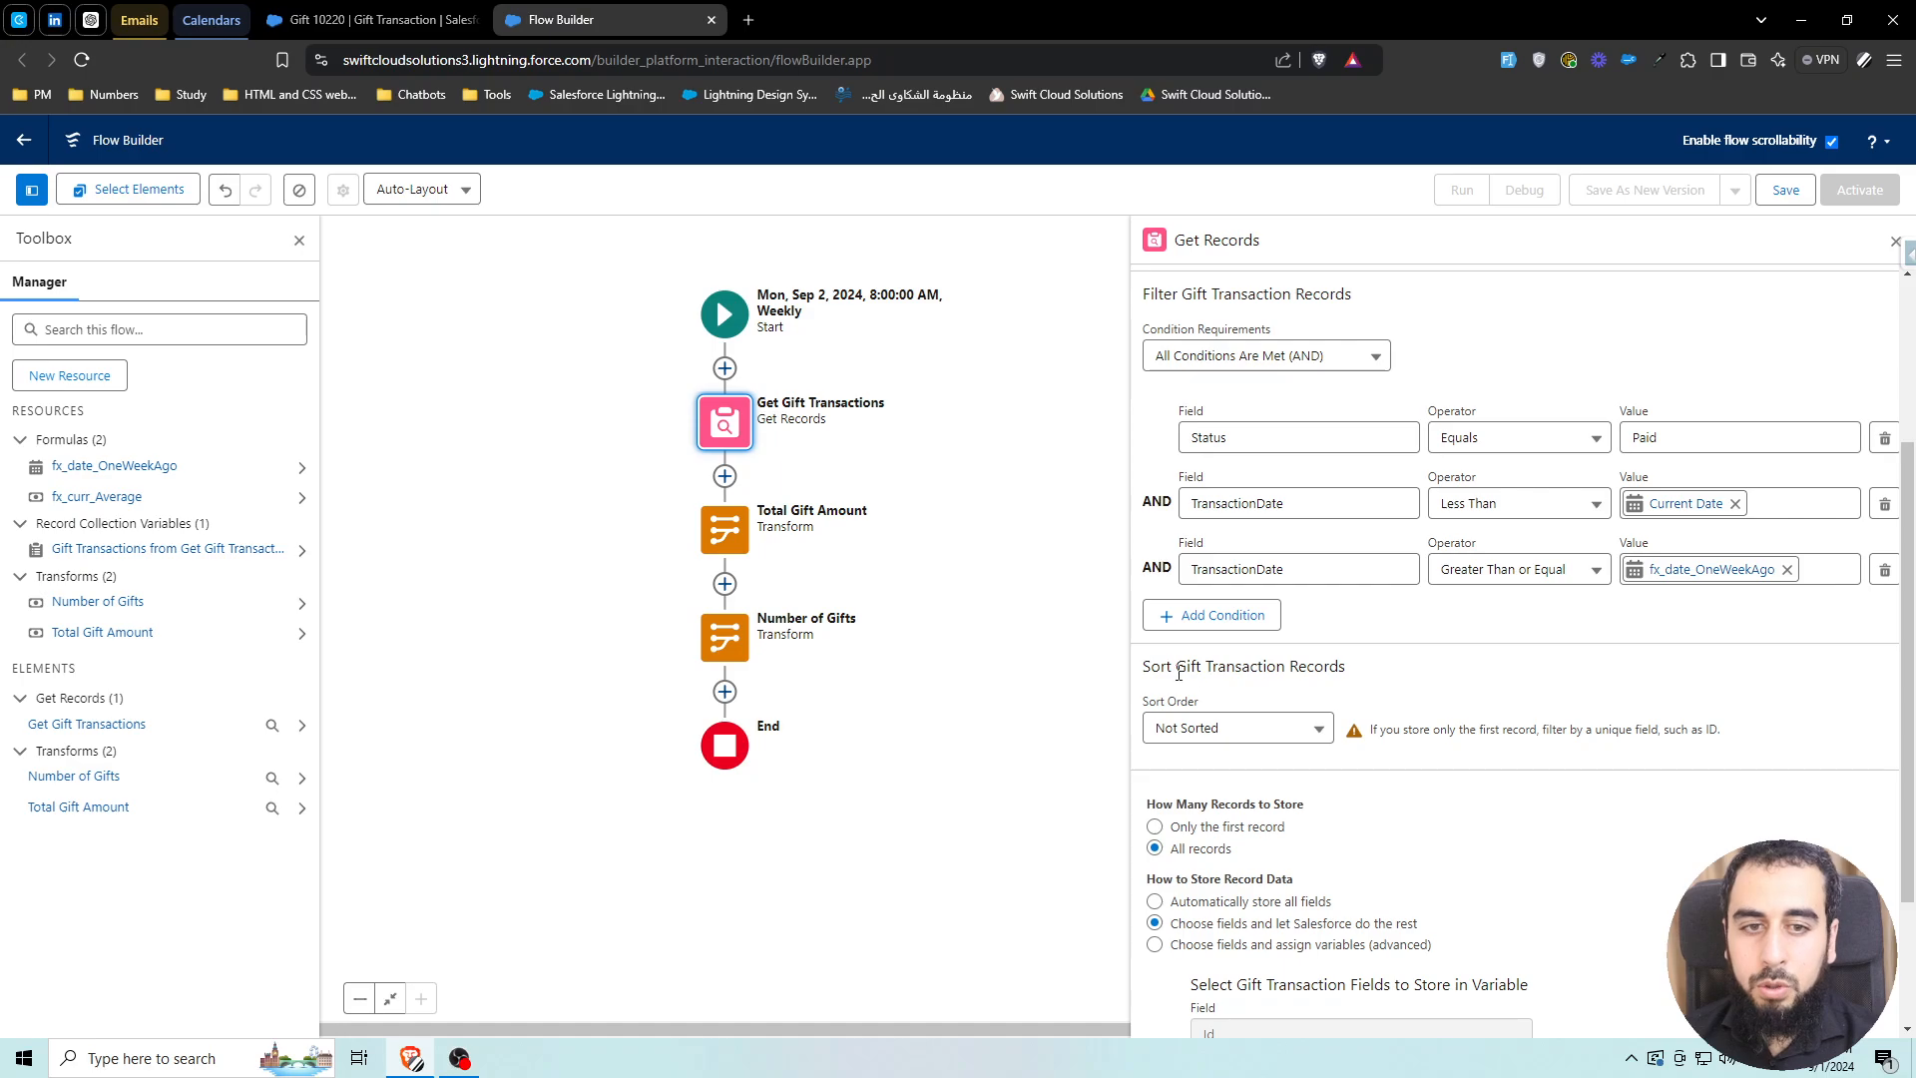
drag(1156, 667, 1335, 670)
click(1265, 737)
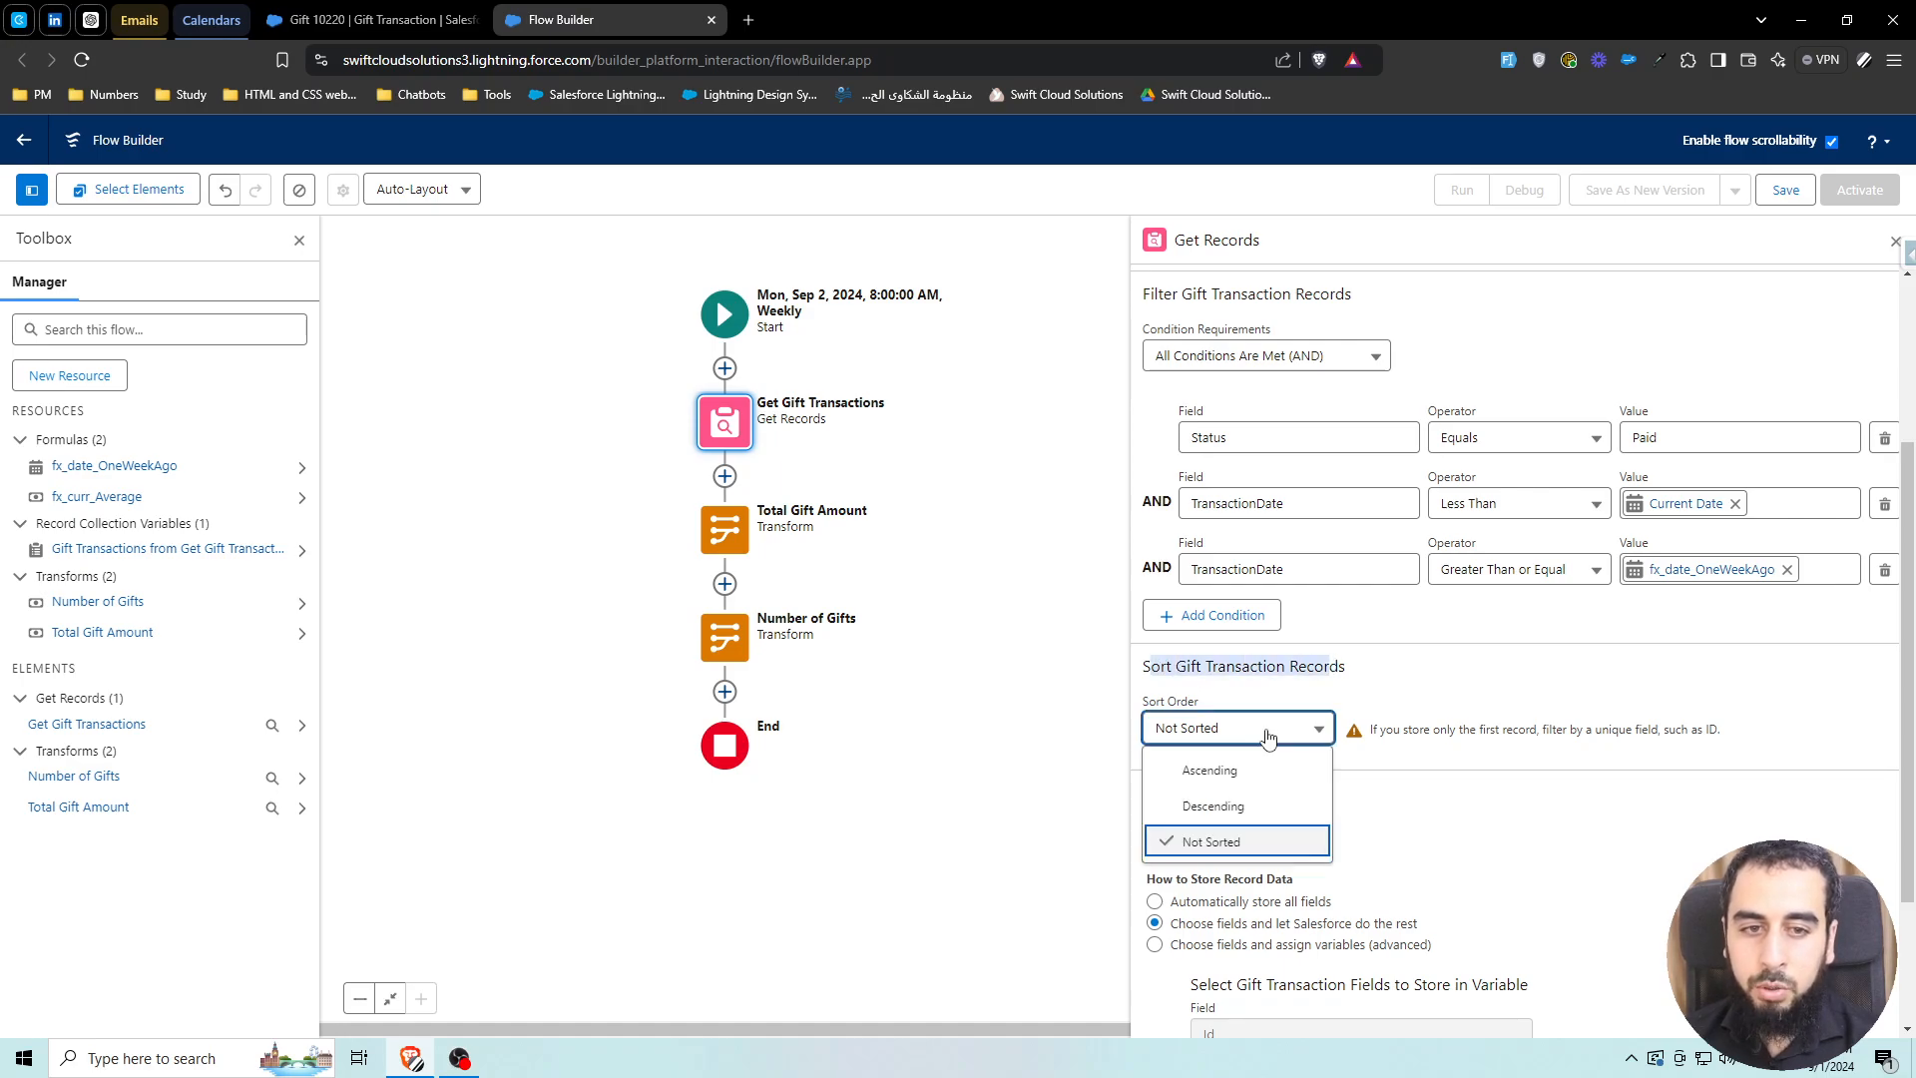
click(1247, 806)
click(1414, 728)
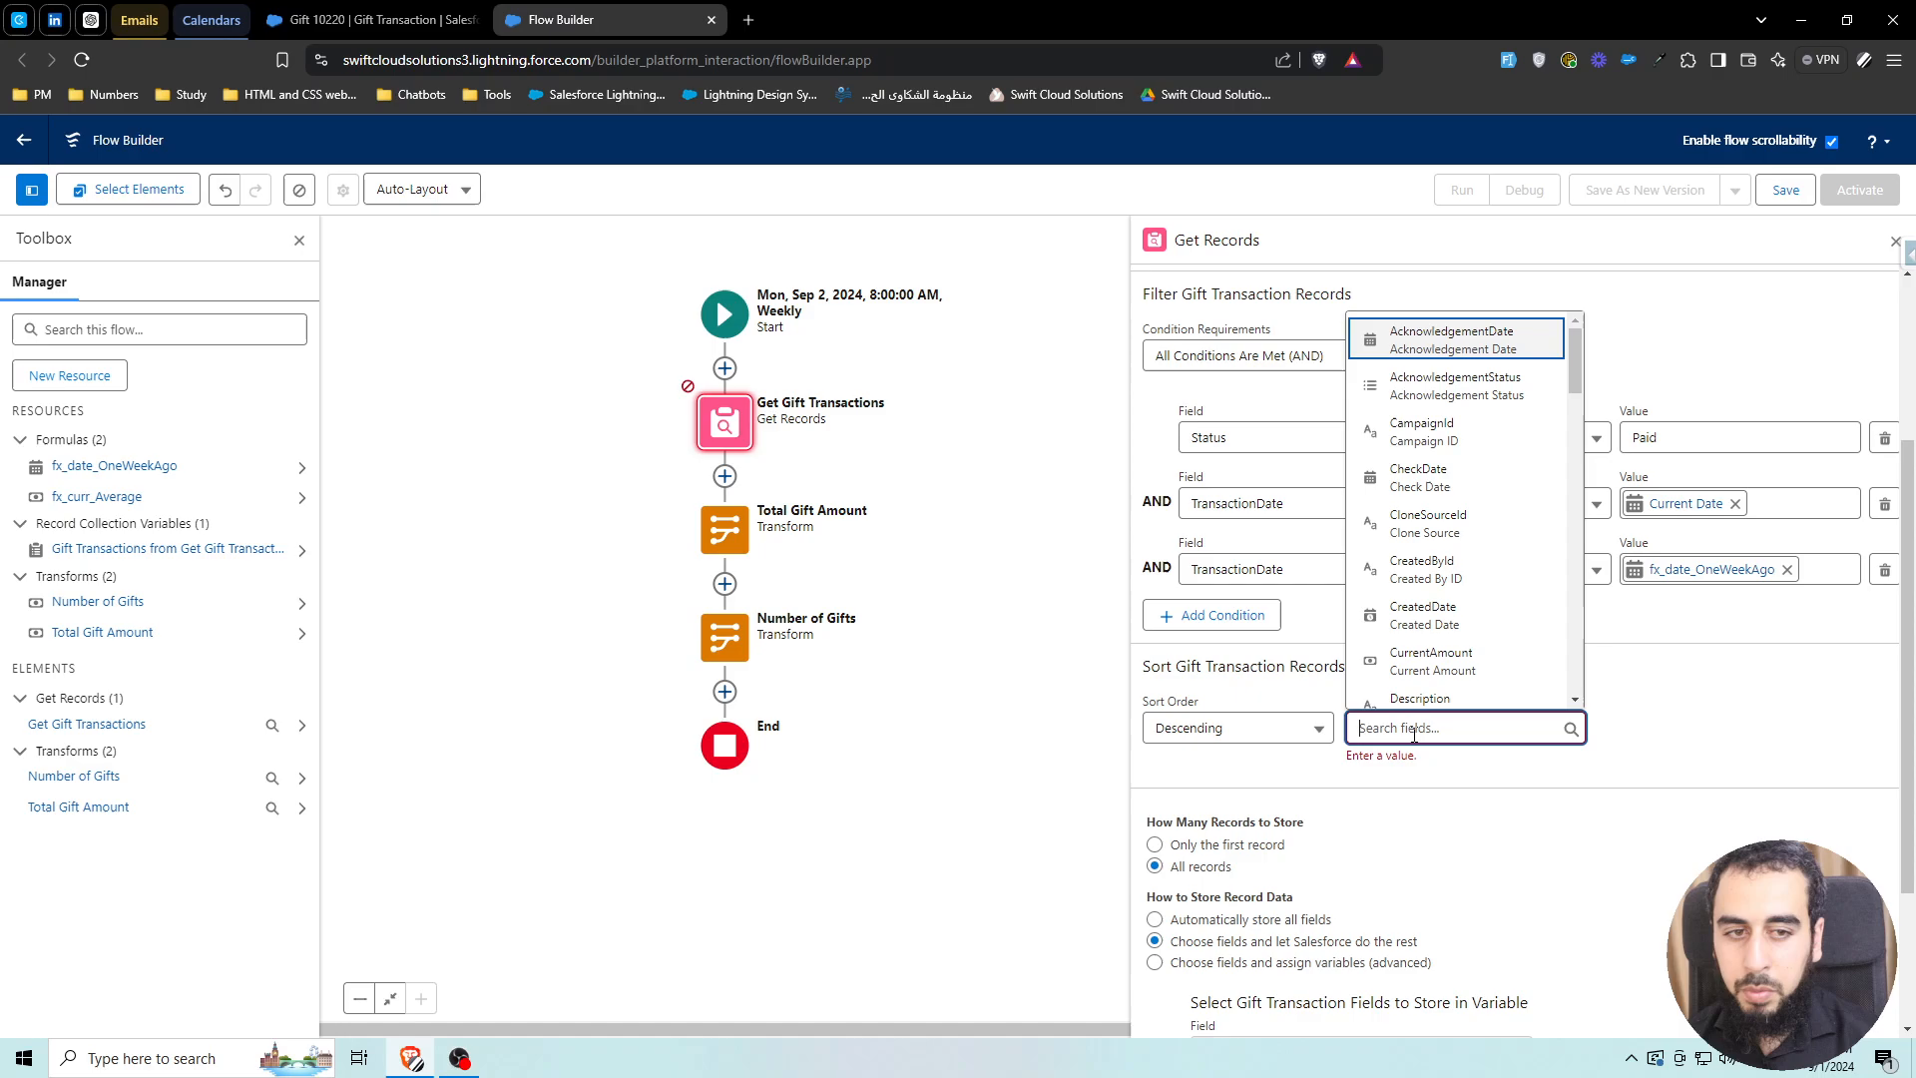
text(curre)
click(1436, 689)
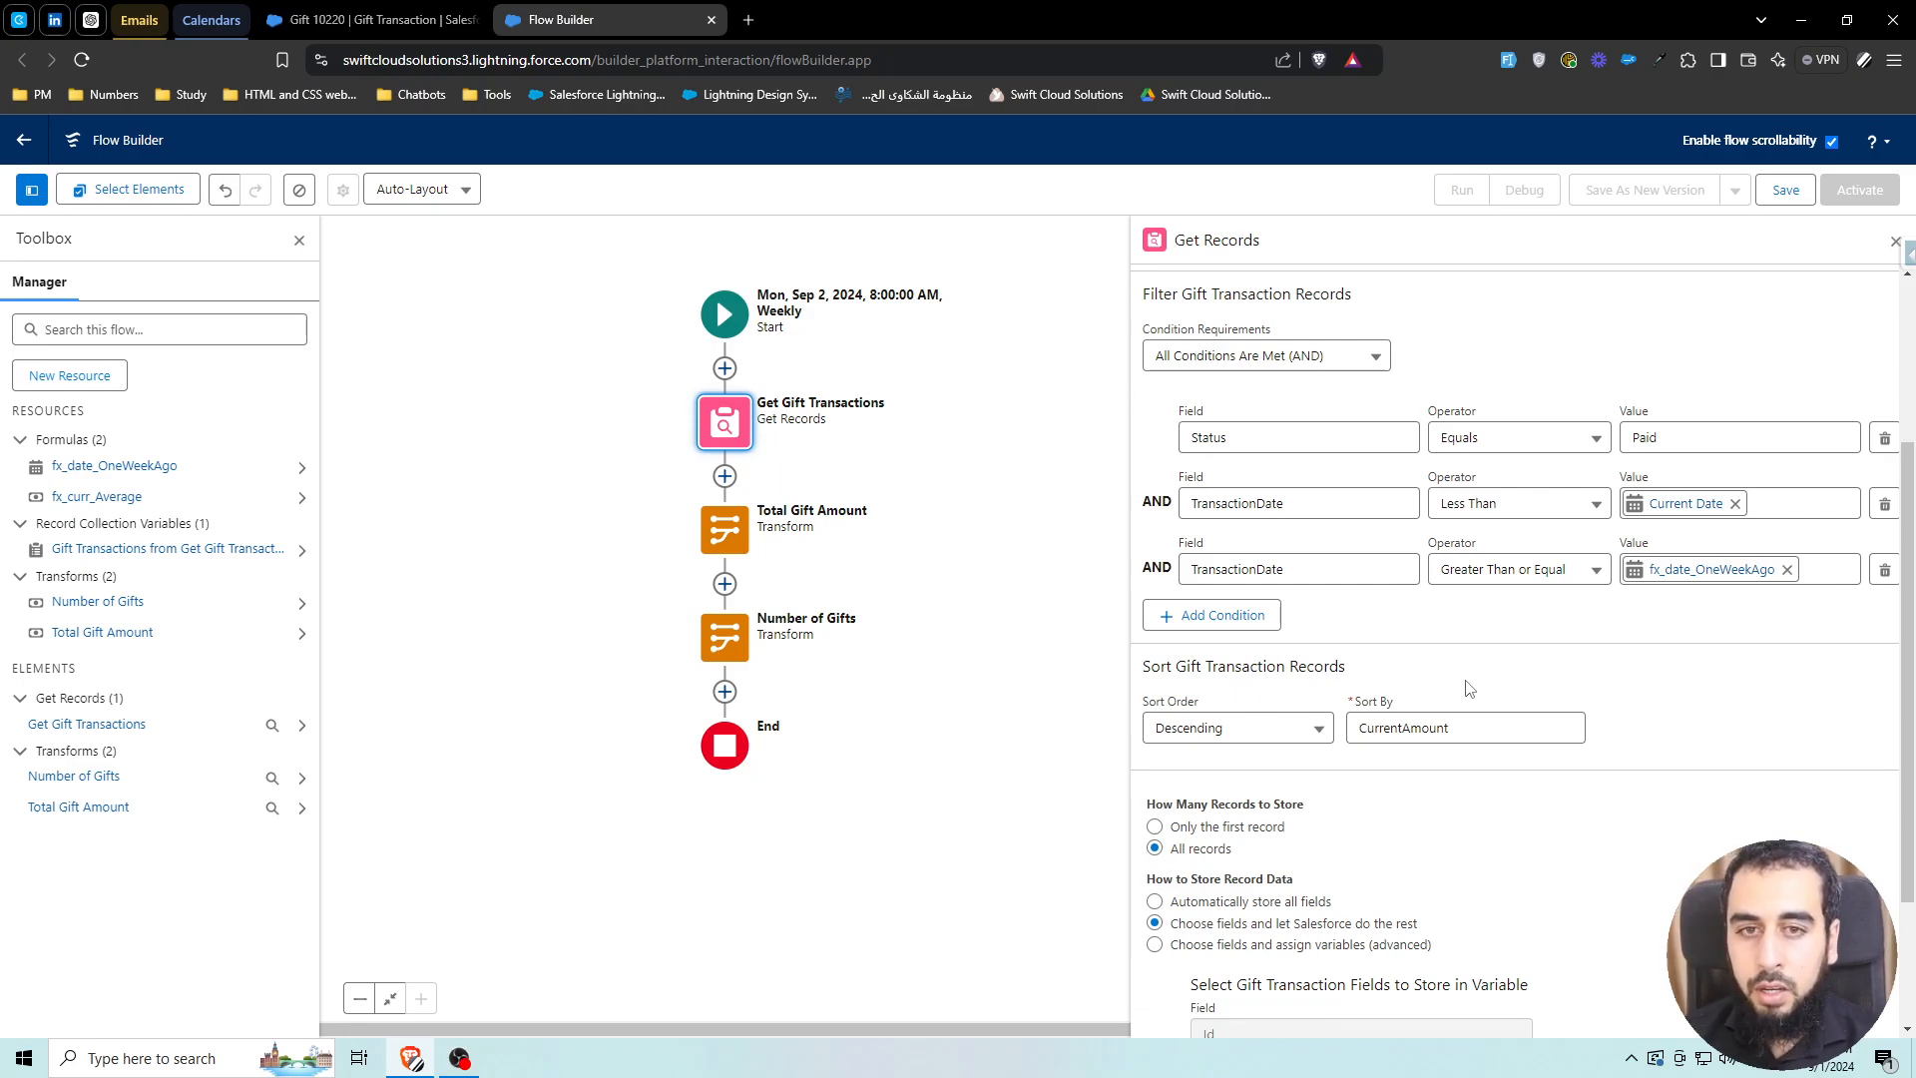
scroll(653, 564, down, 1)
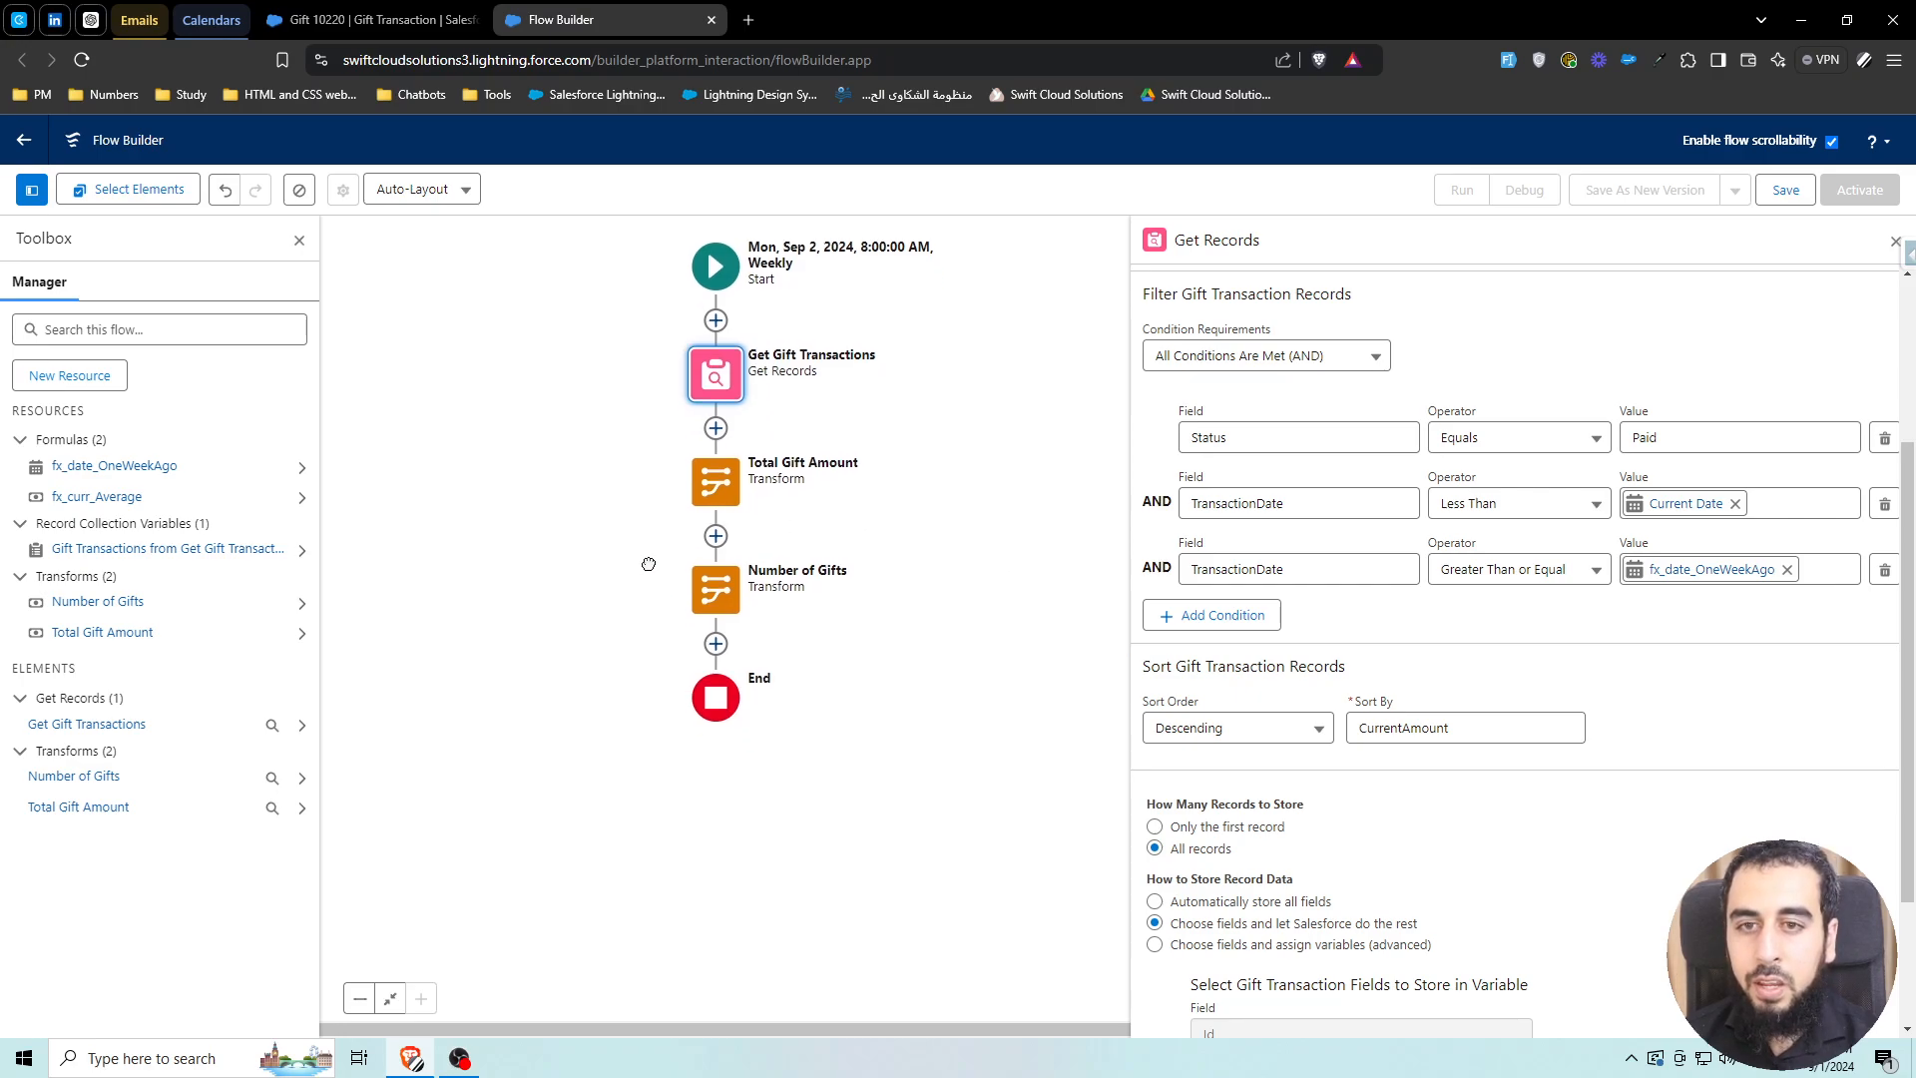
drag(961, 416, 979, 496)
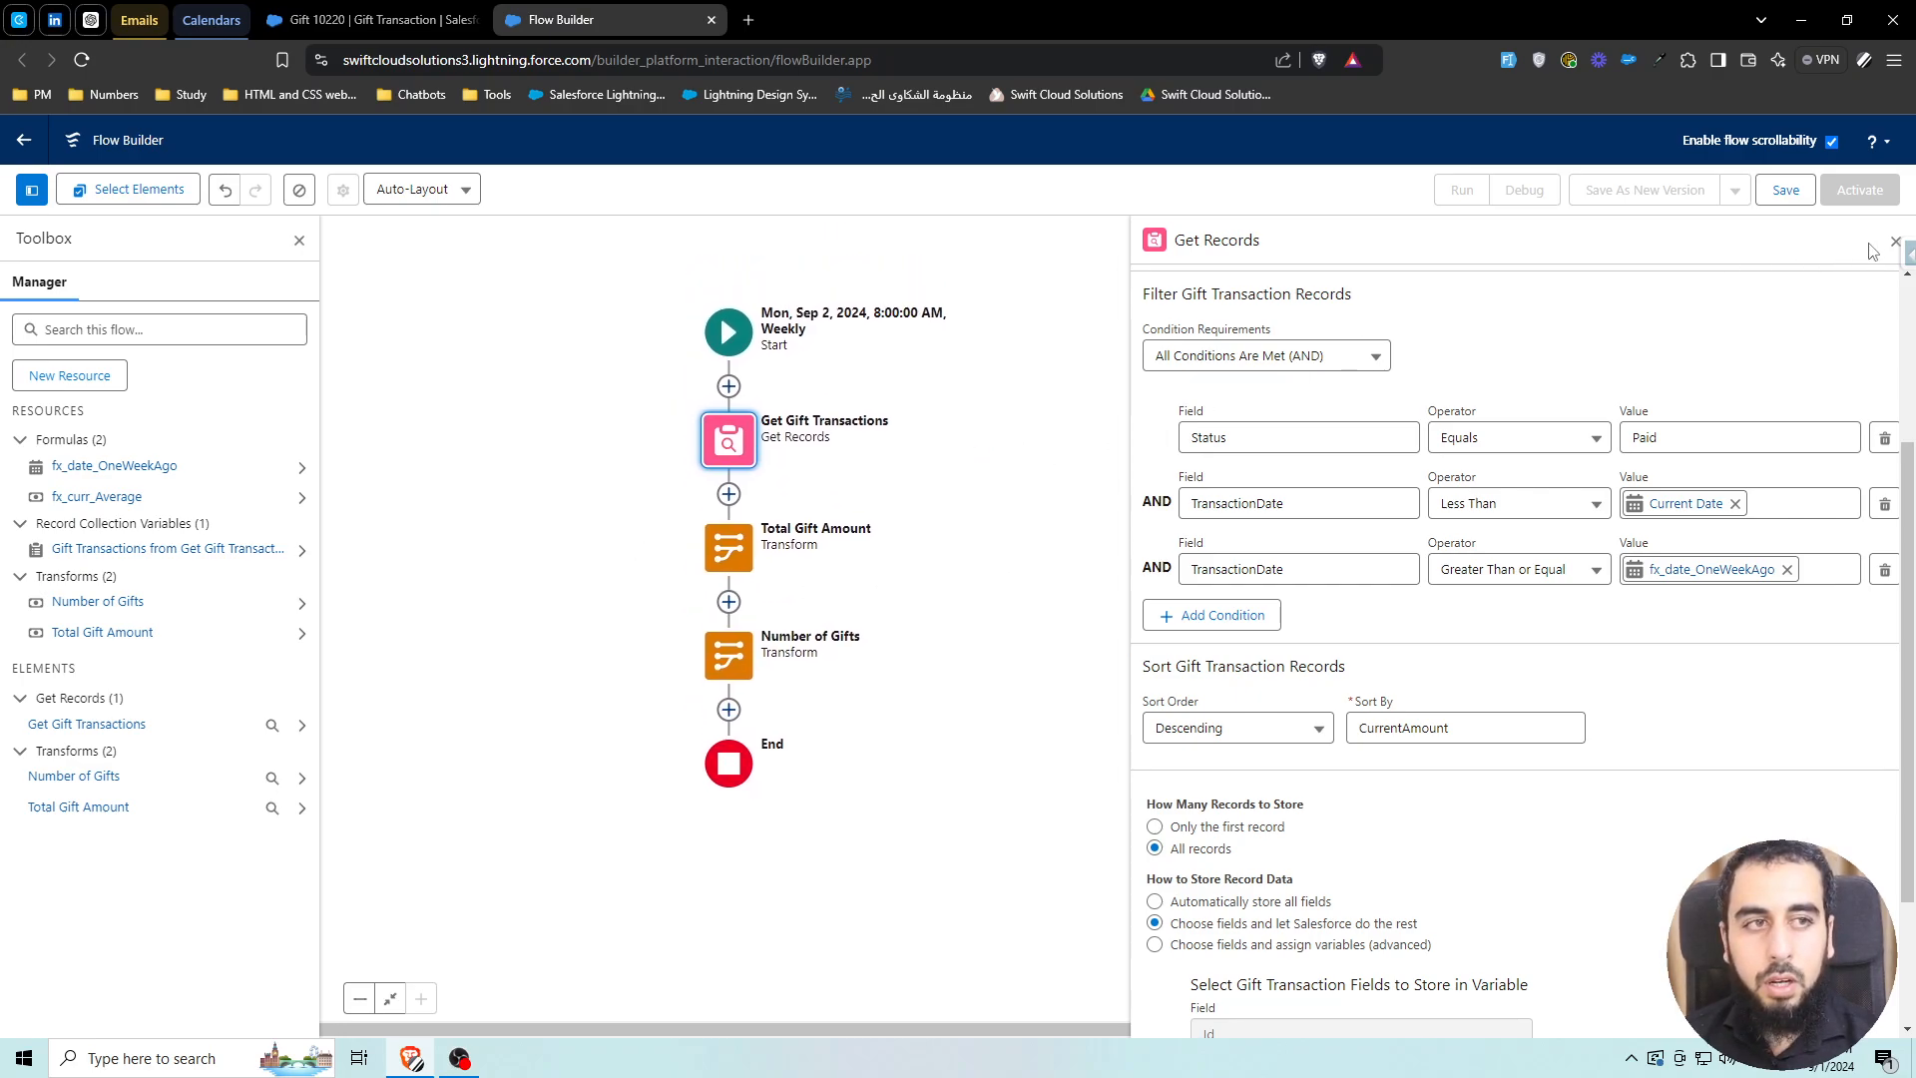
click(1894, 242)
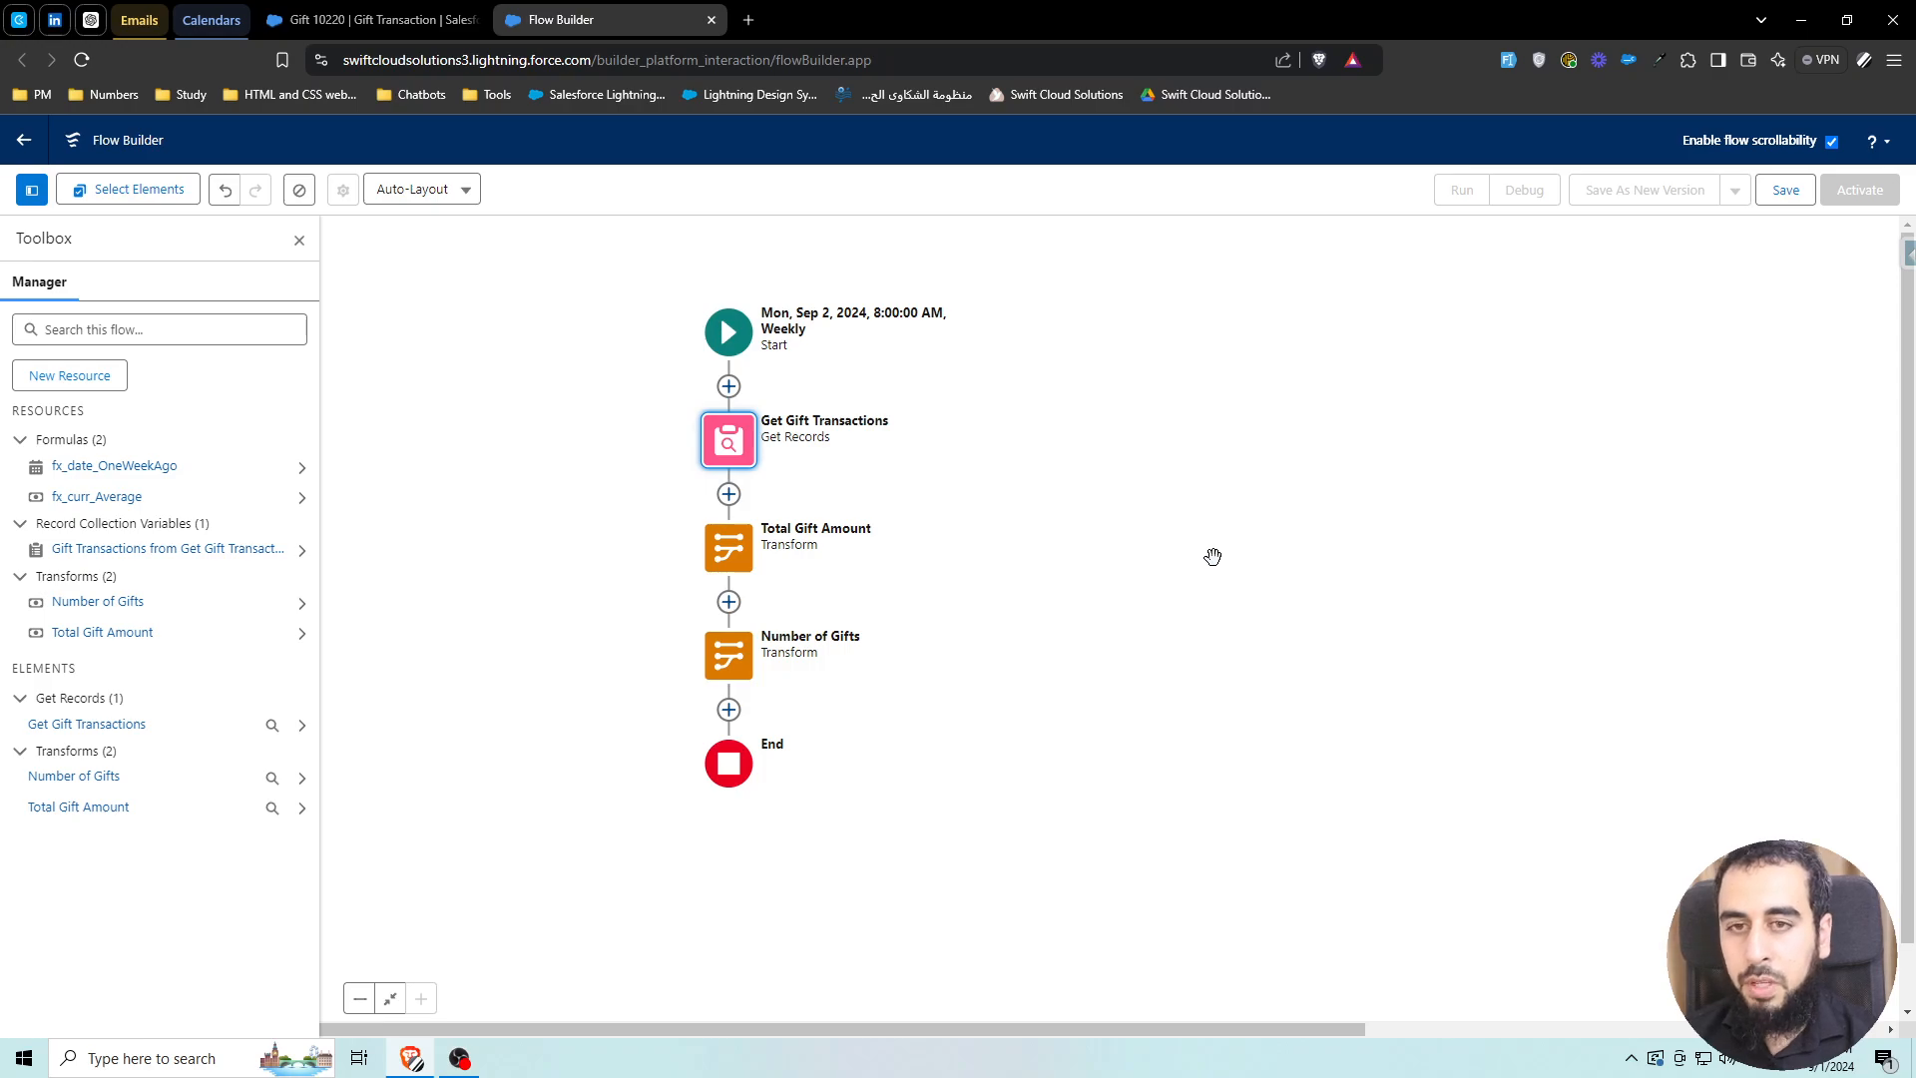
Add a Loop named 'Loop Gift Transactions' before End over the Get Gift Transactions collection
click(729, 710)
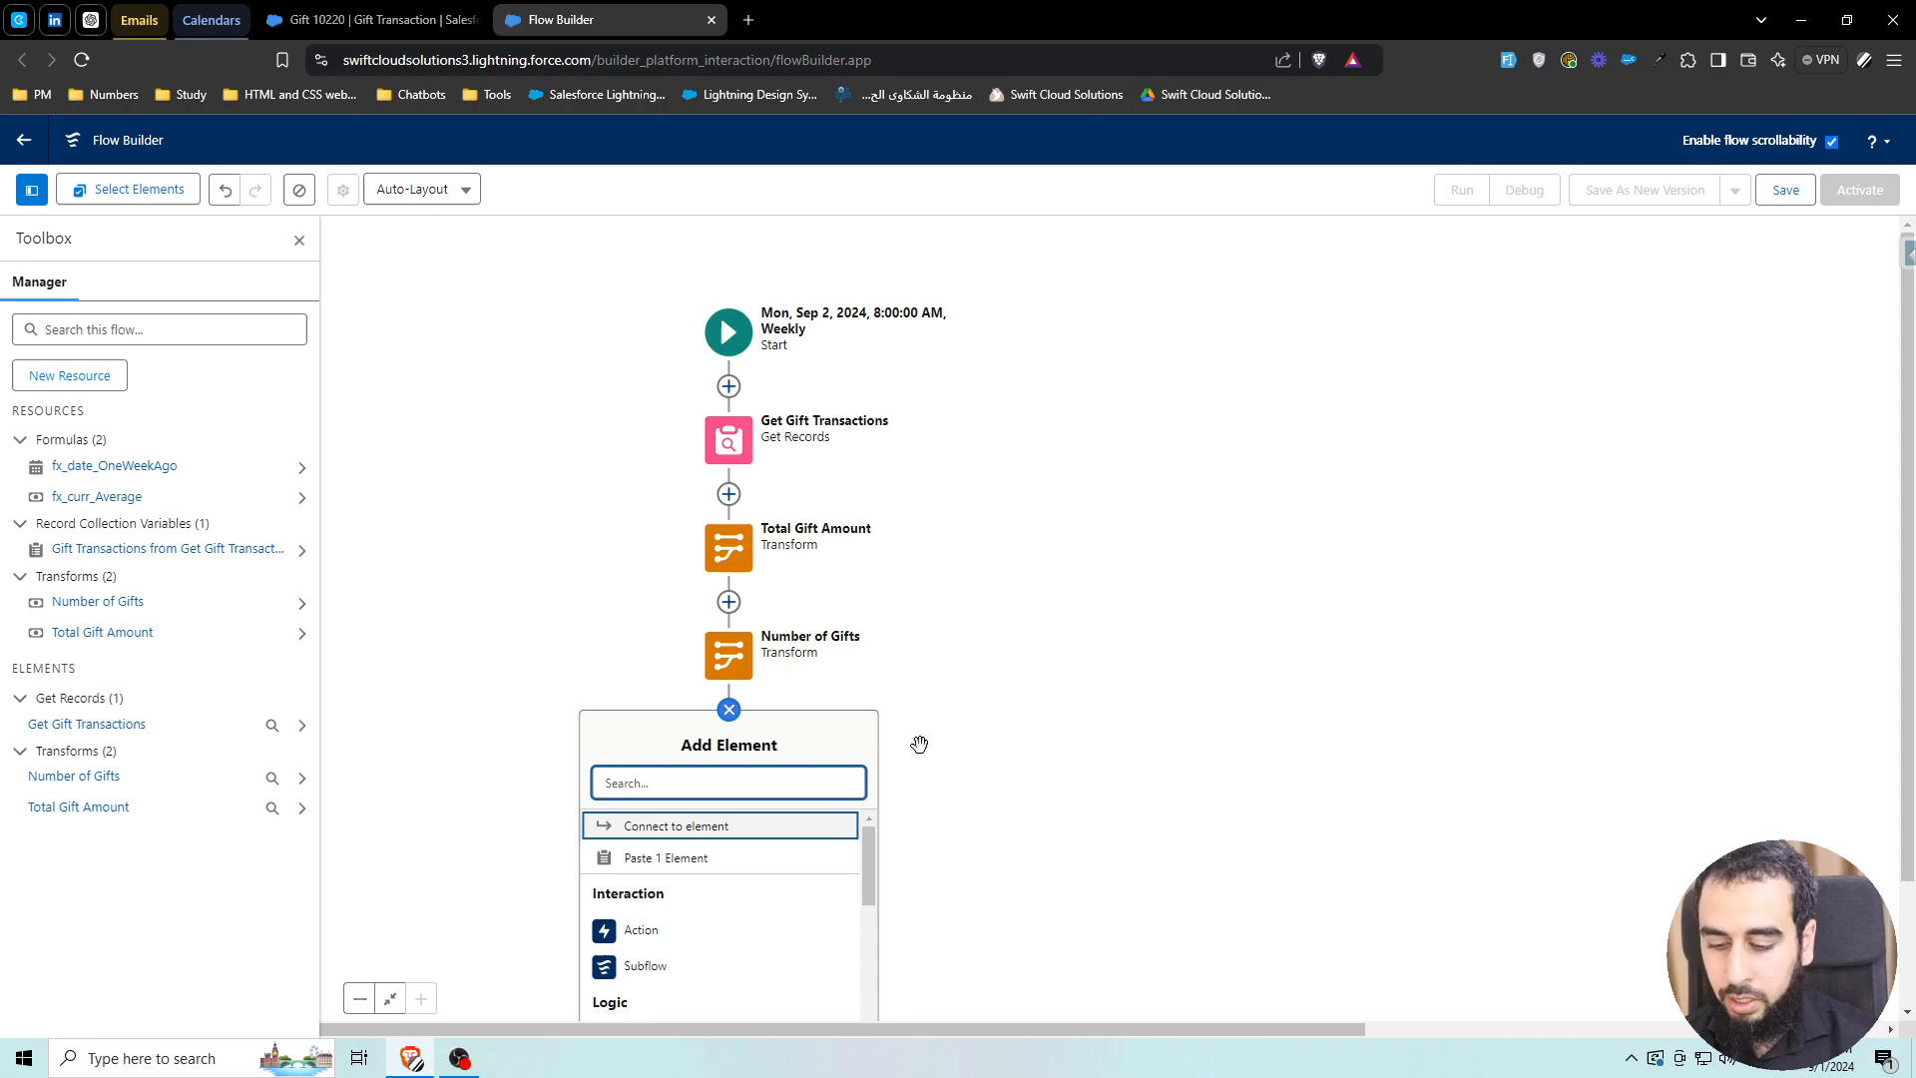
text(loop)
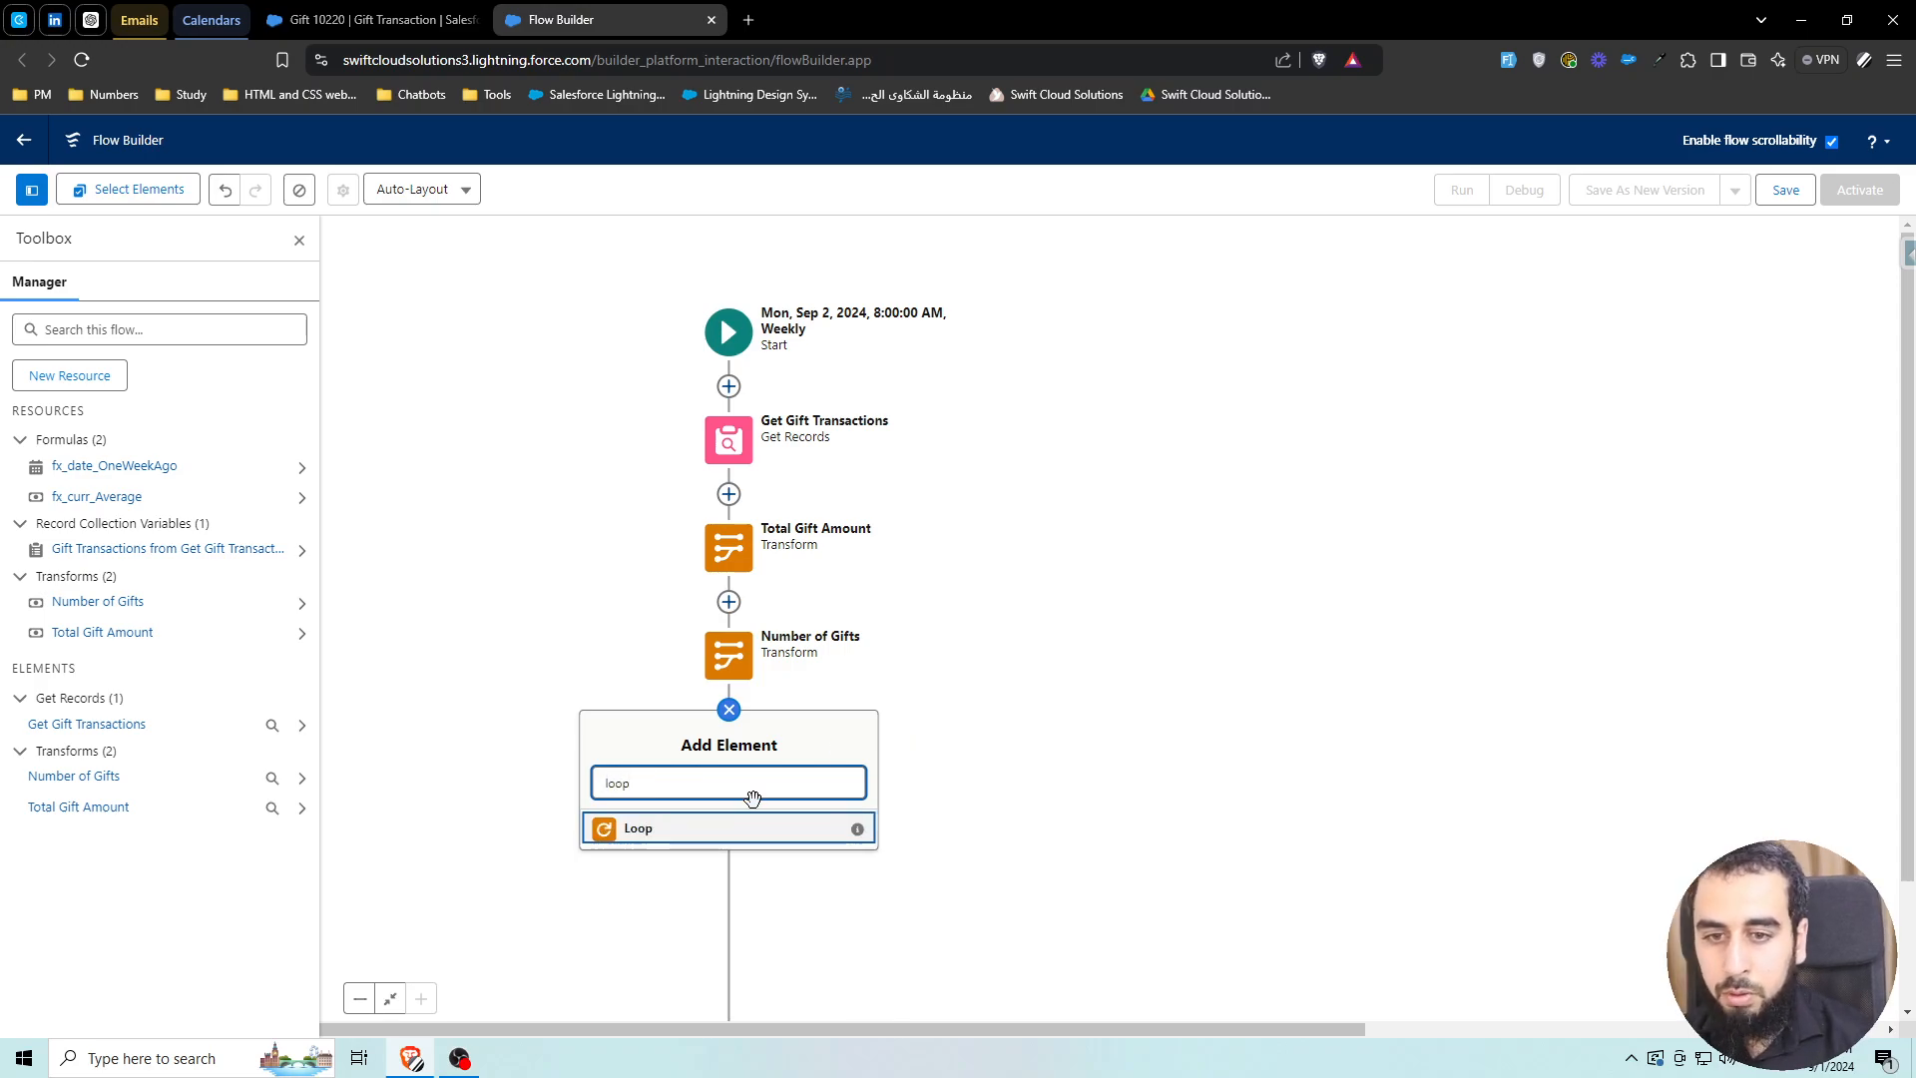
click(761, 827)
text(Lo)
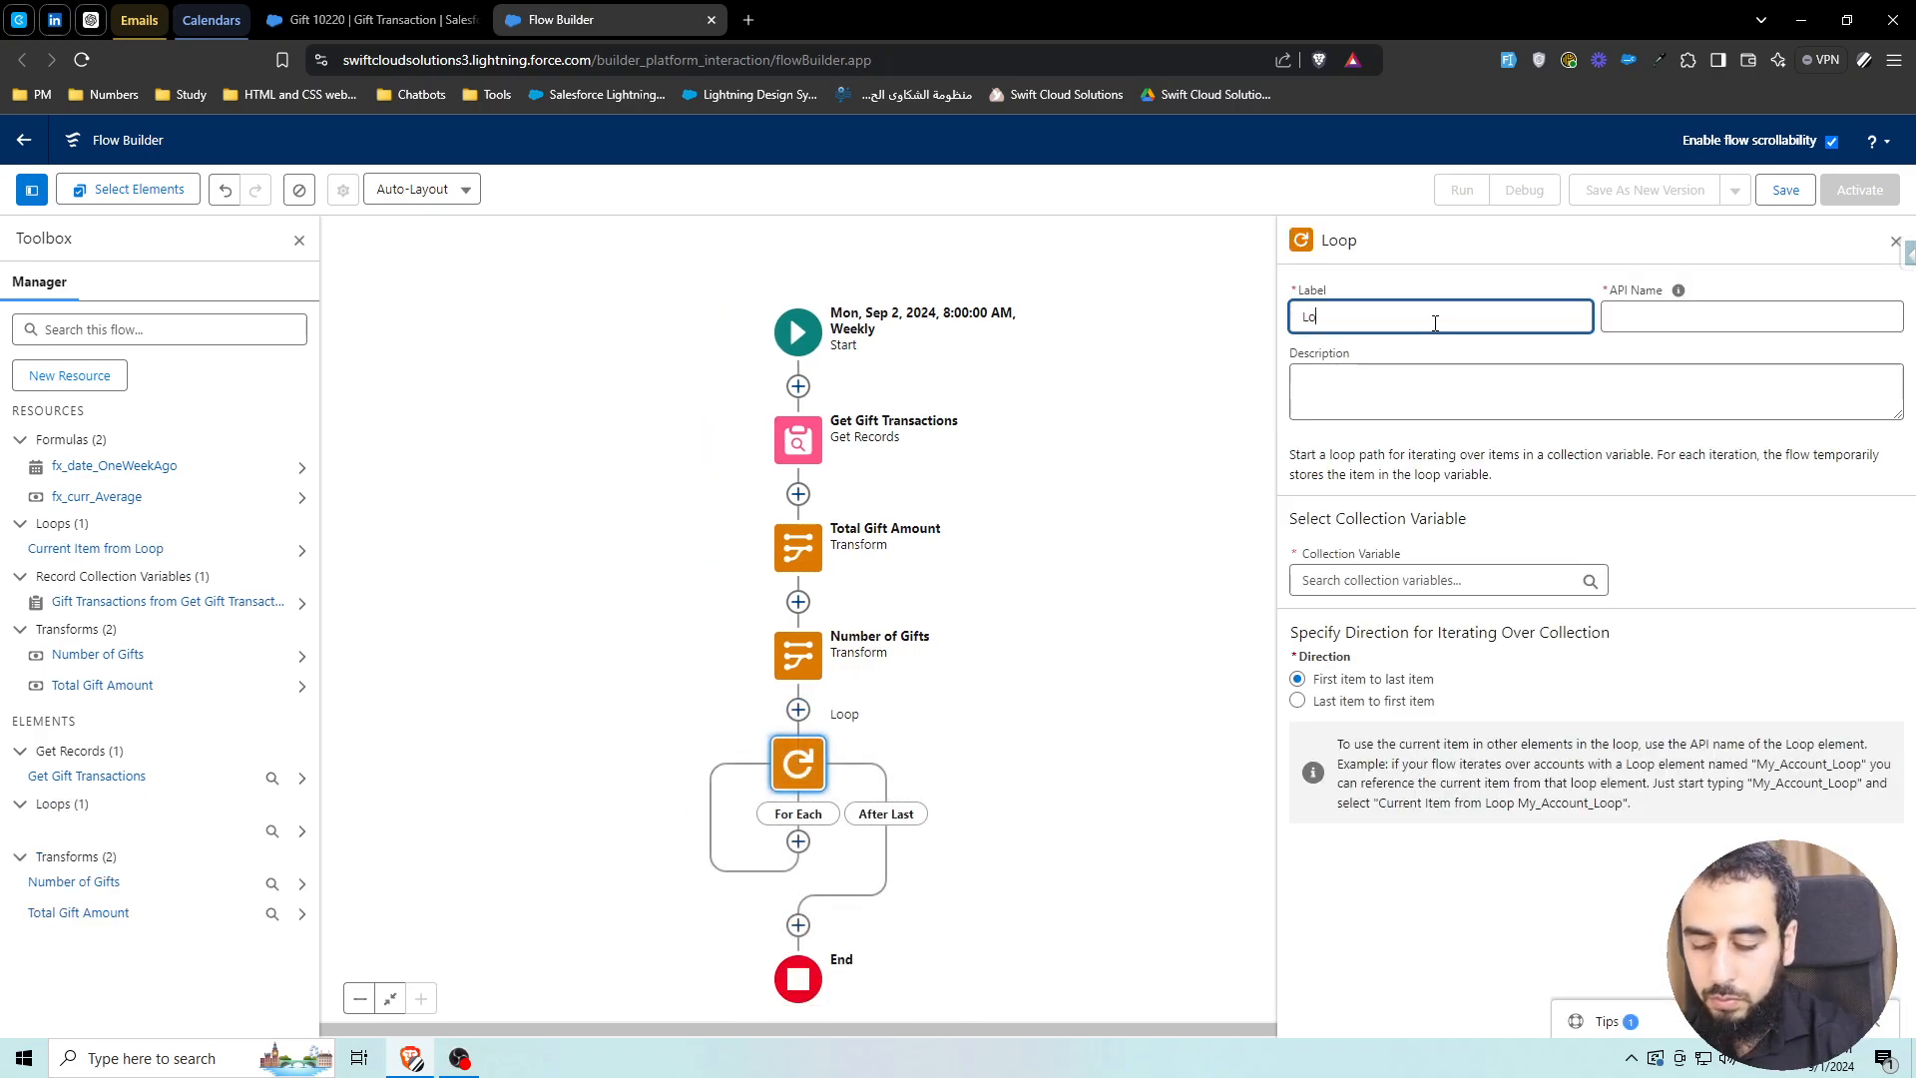
text(op Gift)
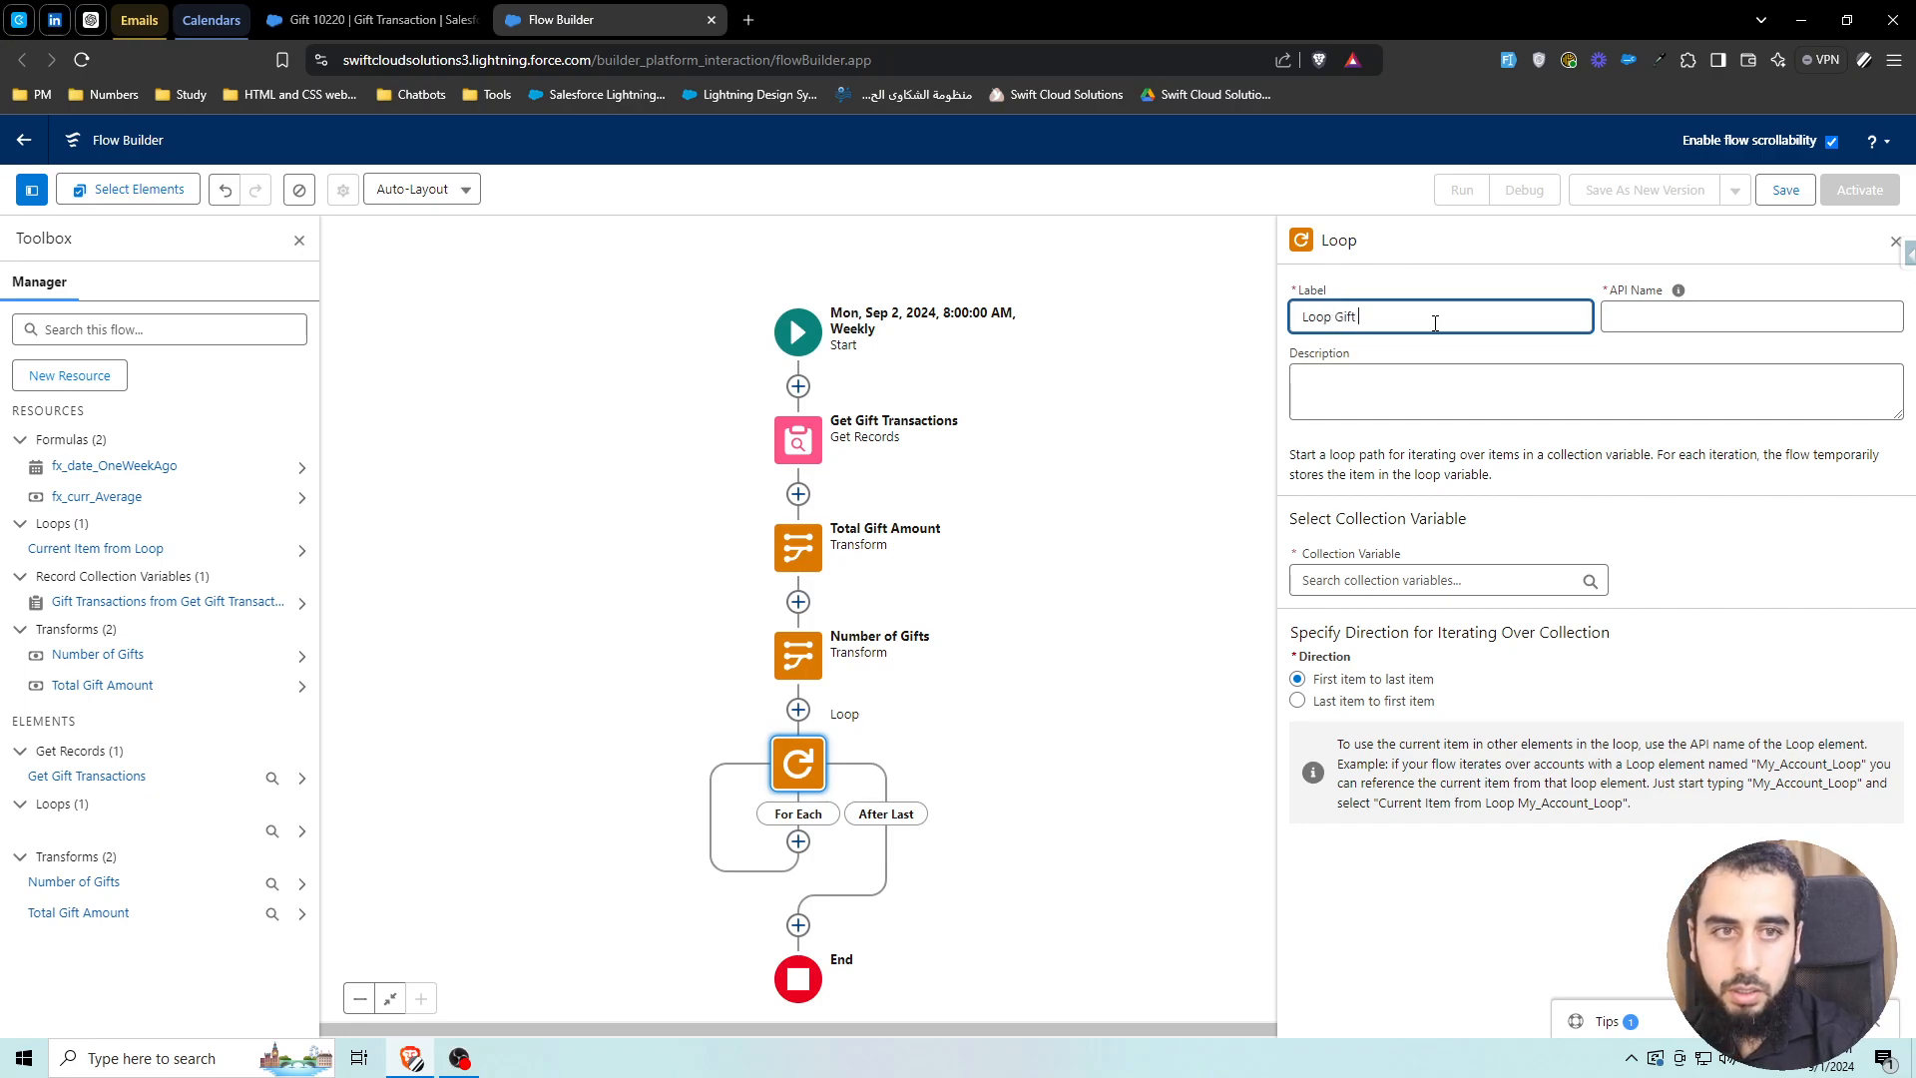
text( Transactions)
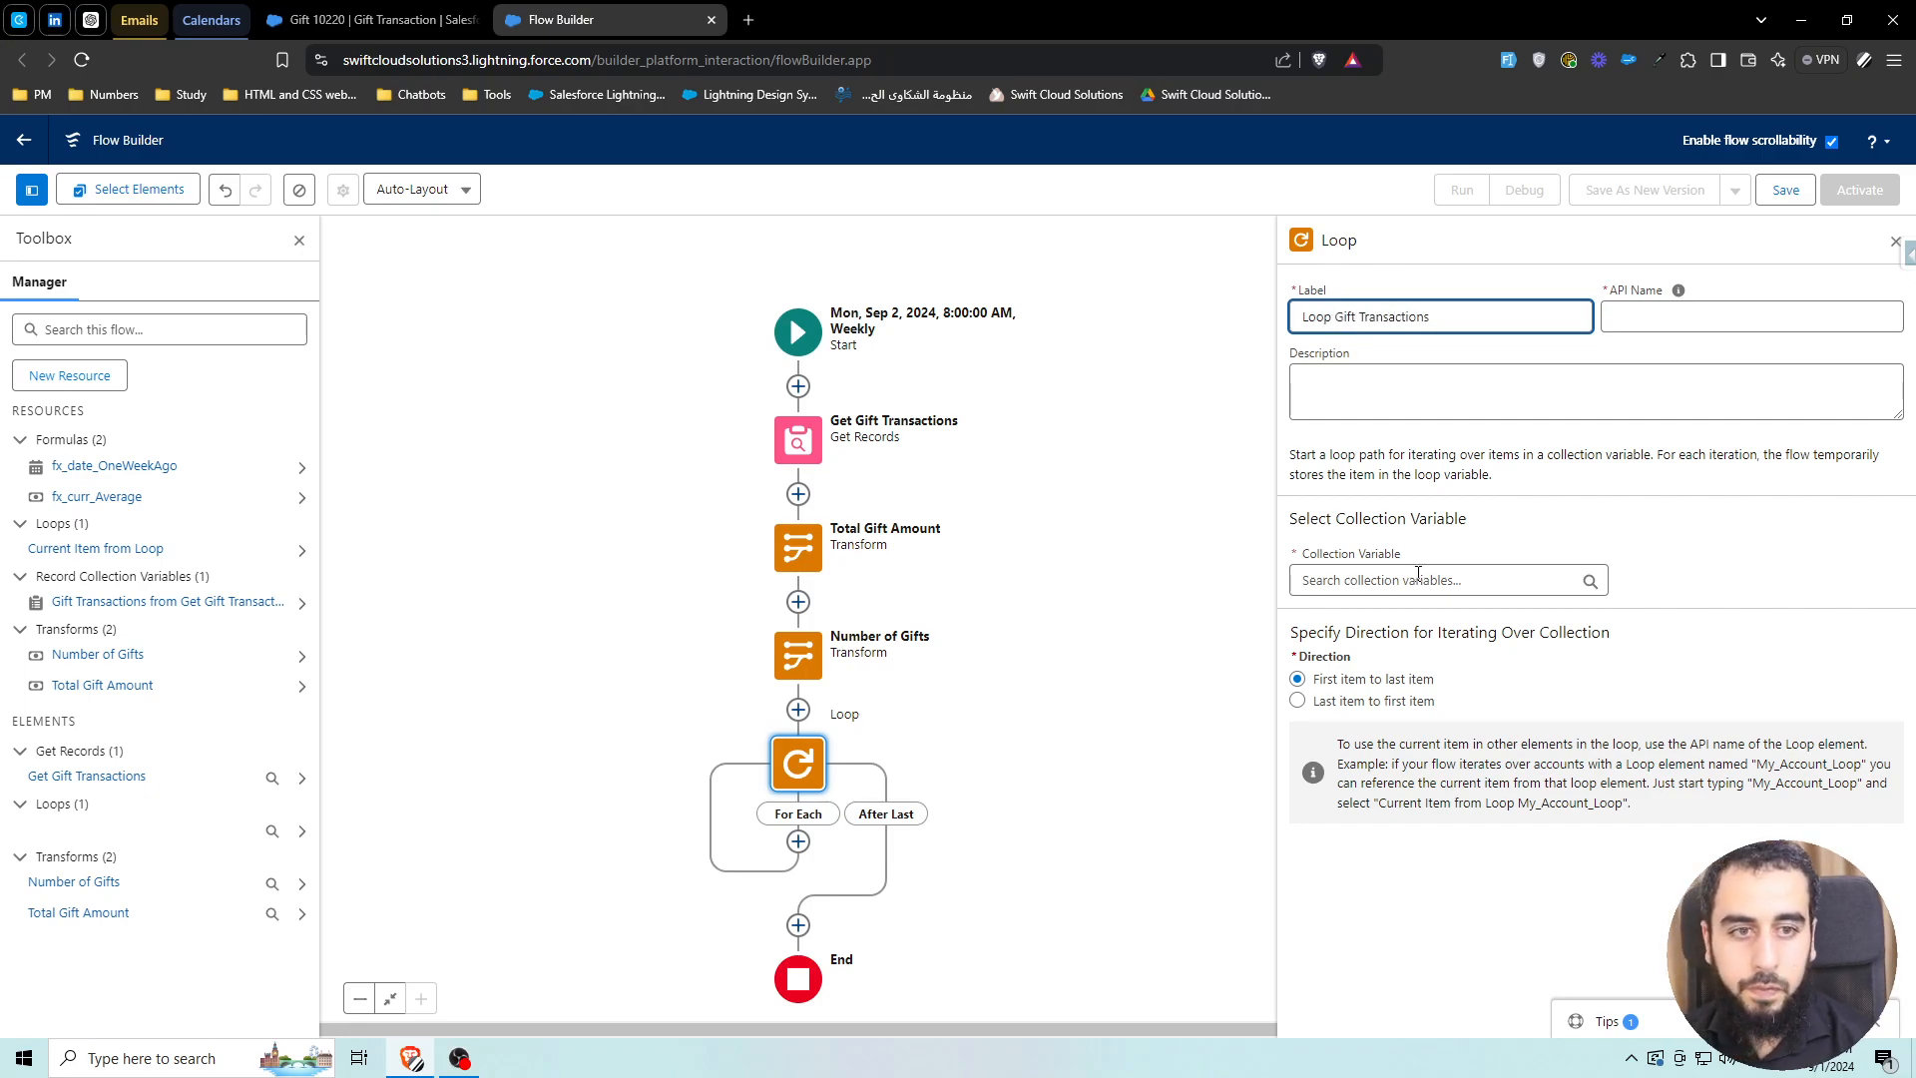
click(1418, 574)
click(1437, 687)
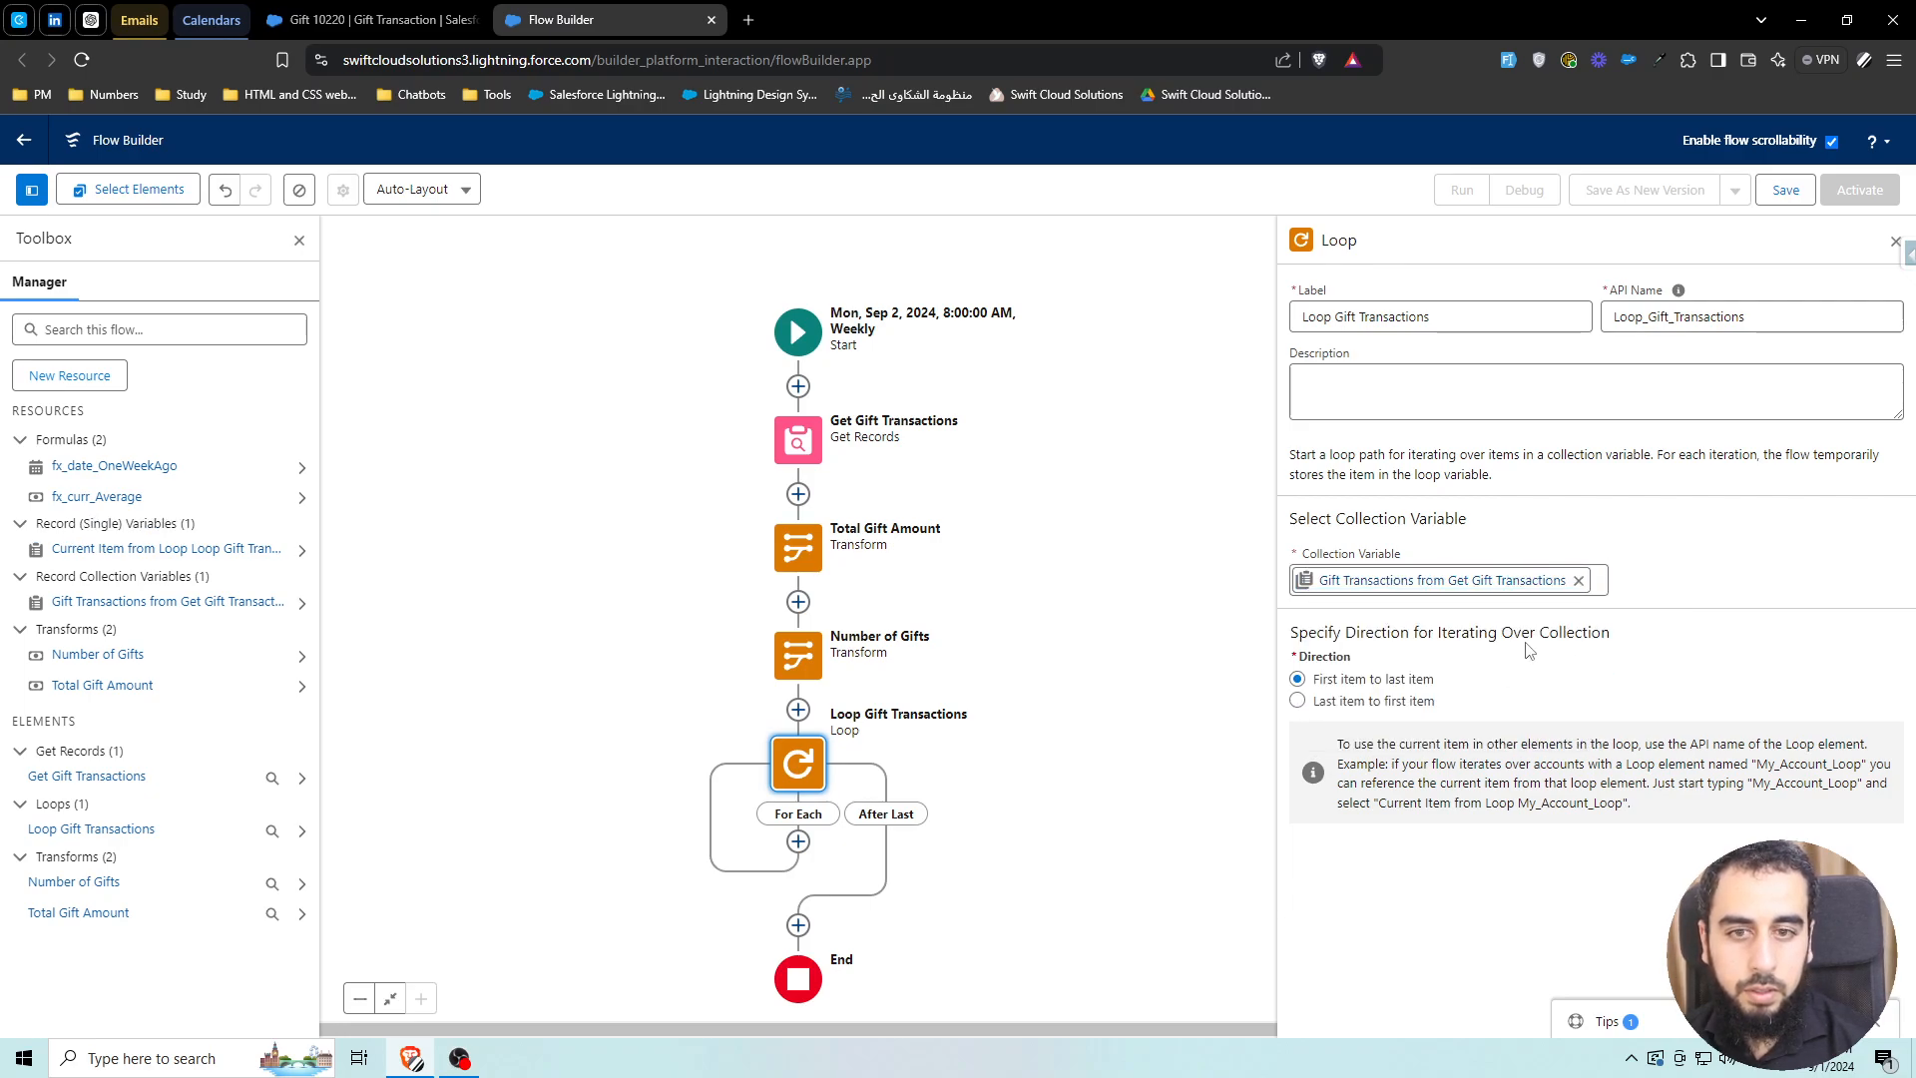
drag(1167, 710, 1150, 688)
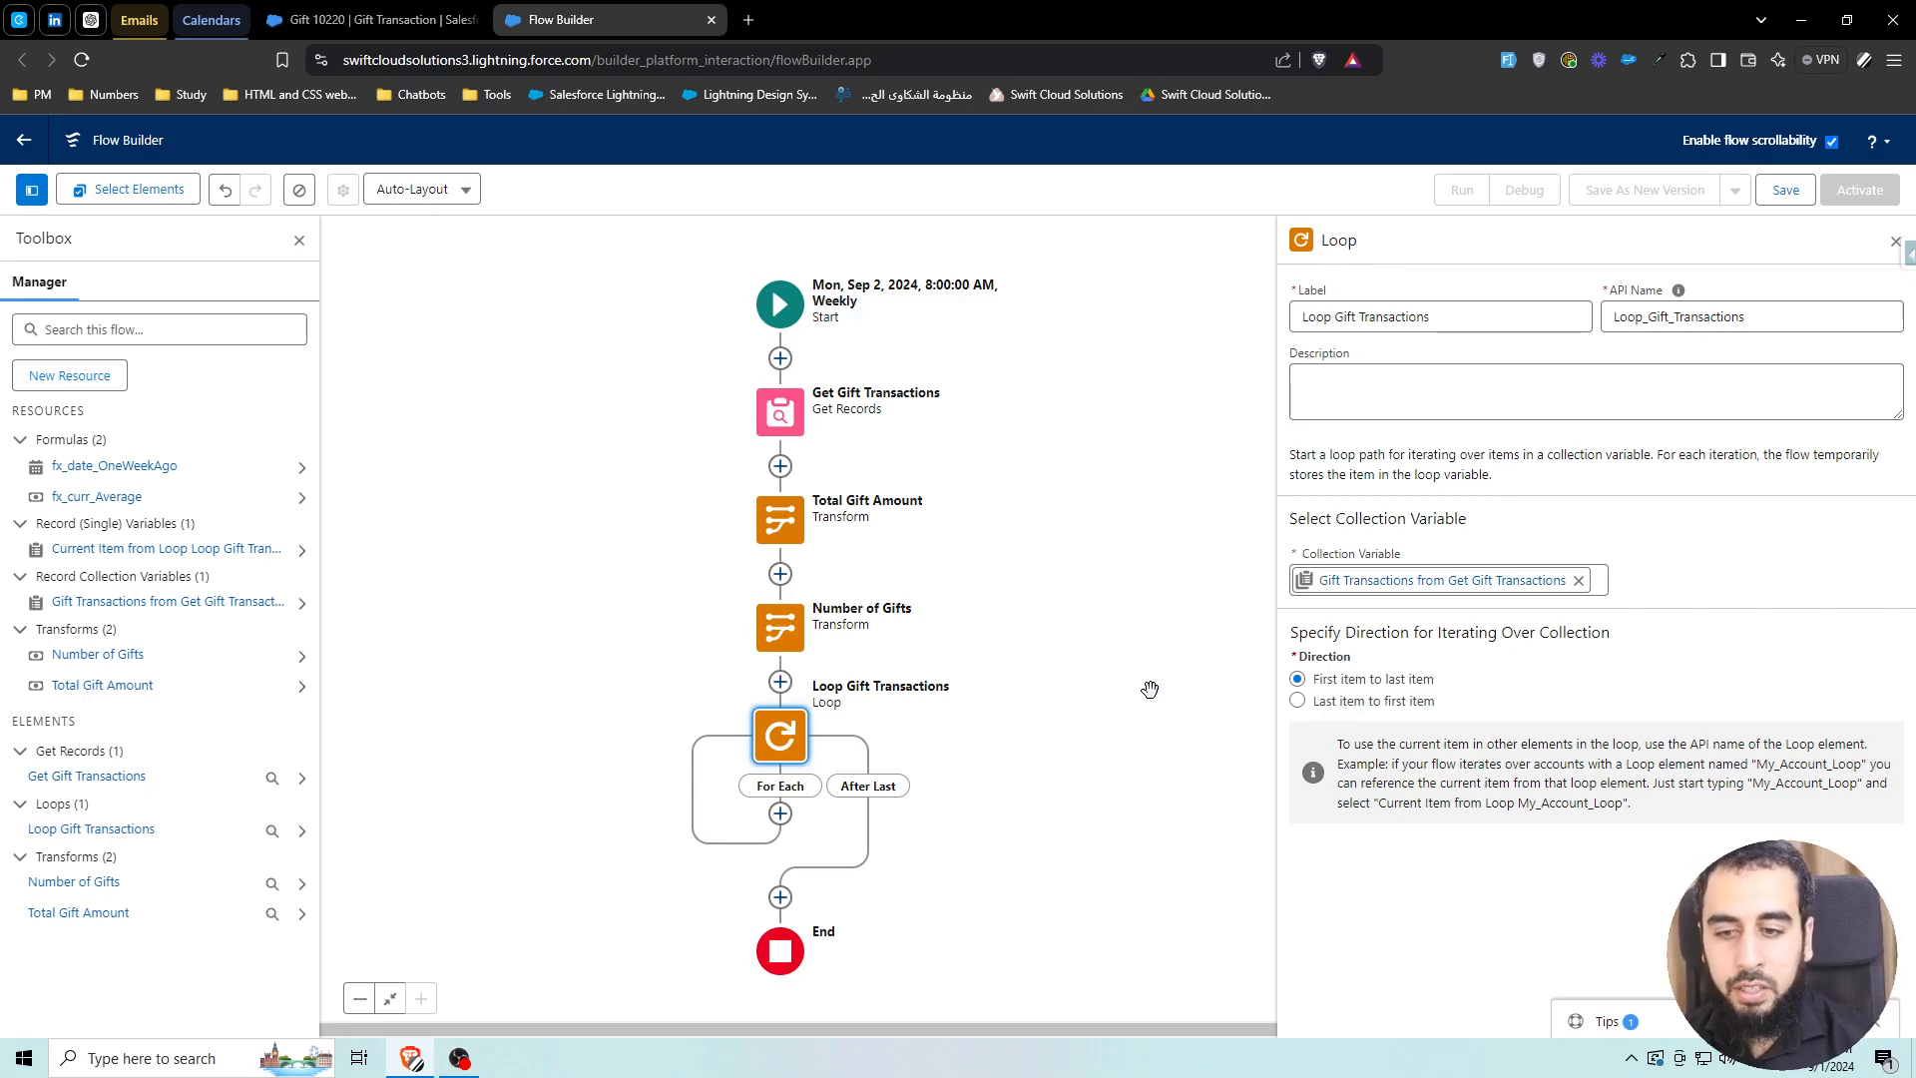
Add a Record-type variable RecVar_MajorGift with object Gift Transaction as a new resource
click(88, 378)
click(710, 488)
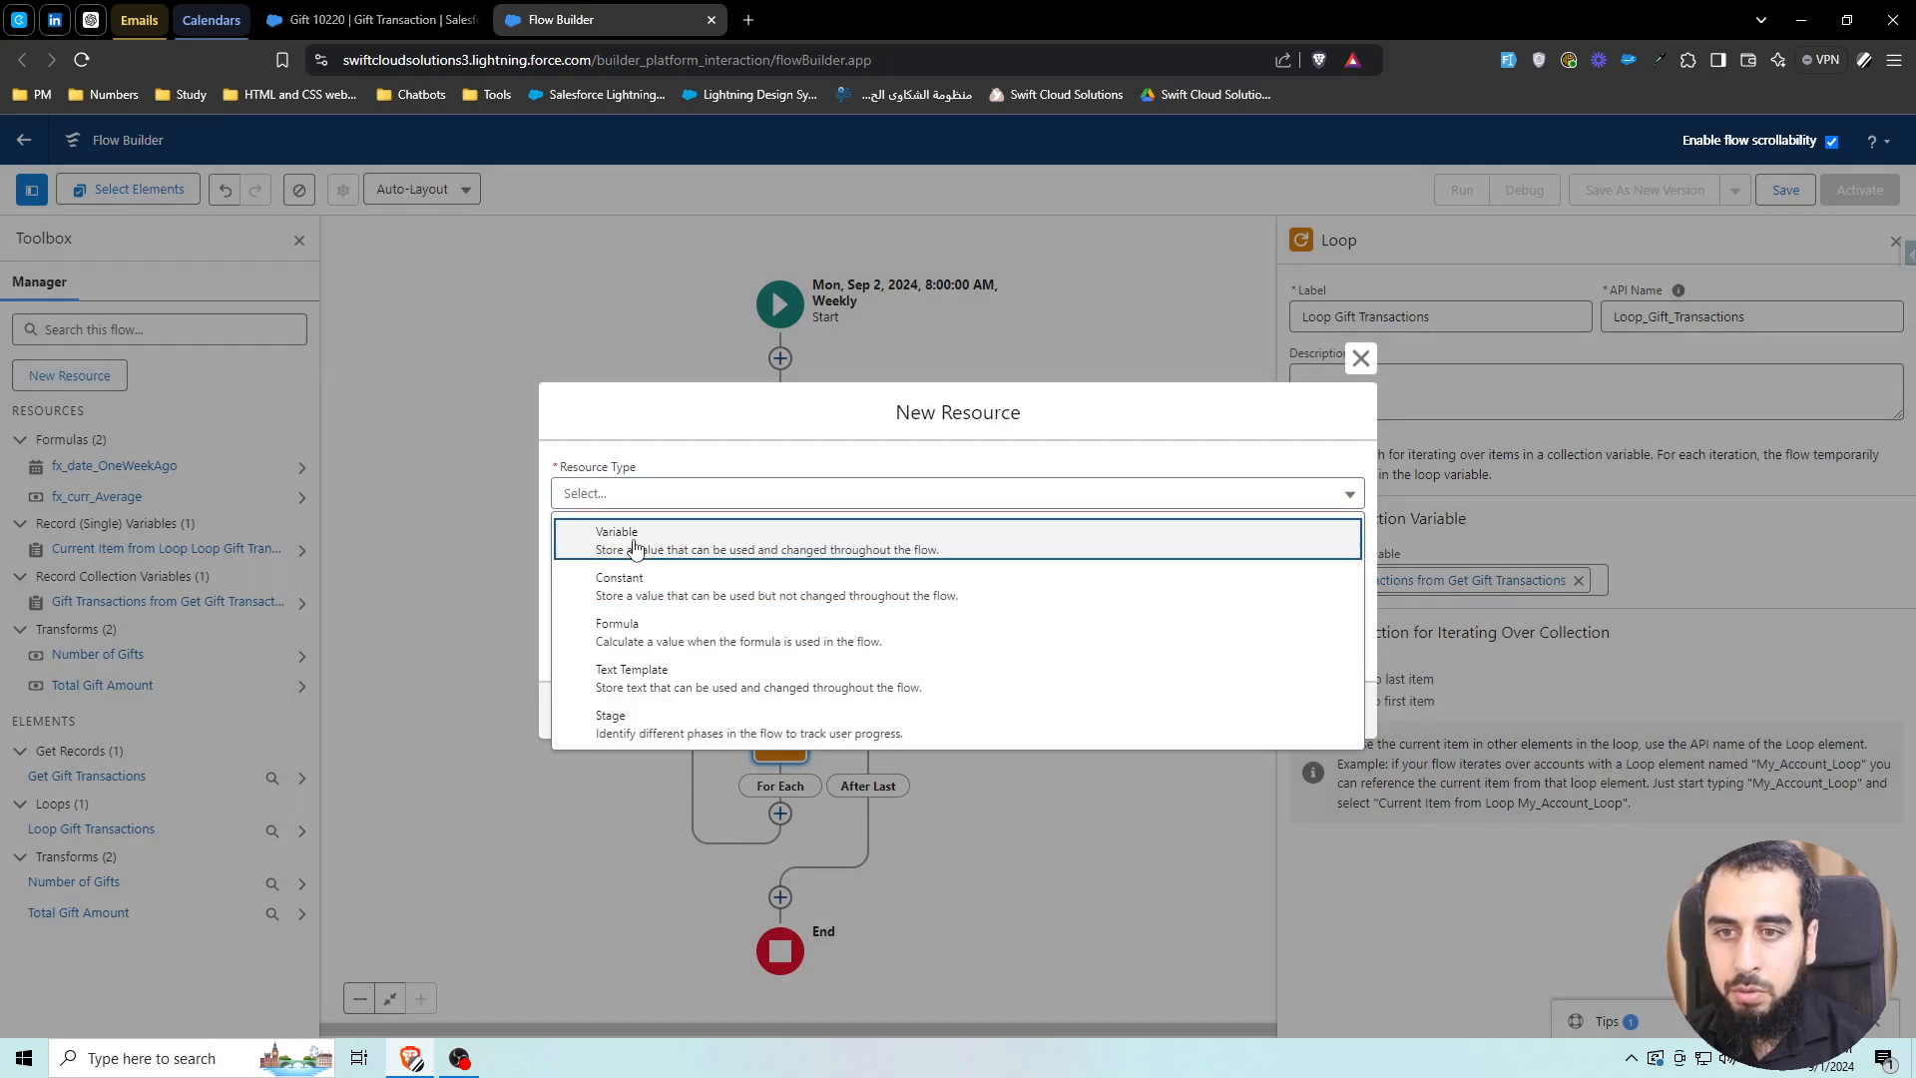
click(643, 530)
text(RecVar)
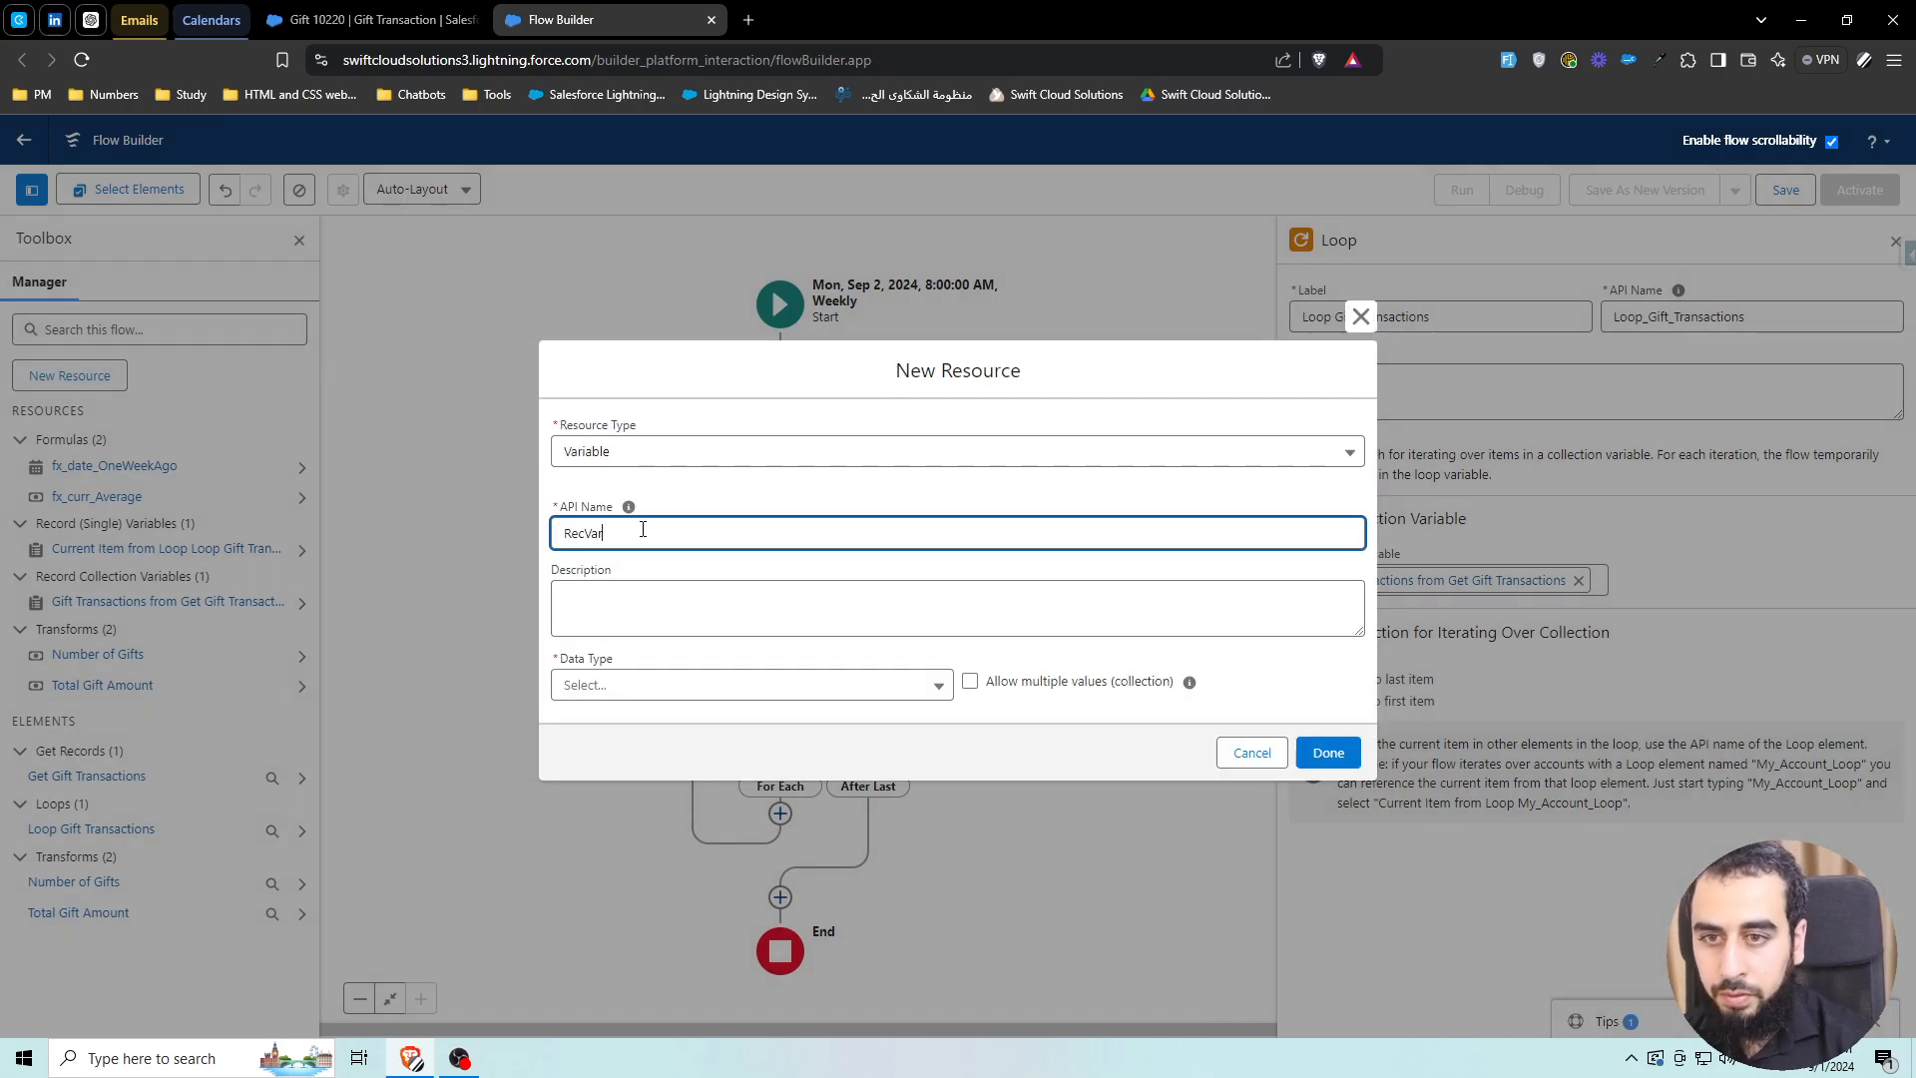
text(_MajorGift)
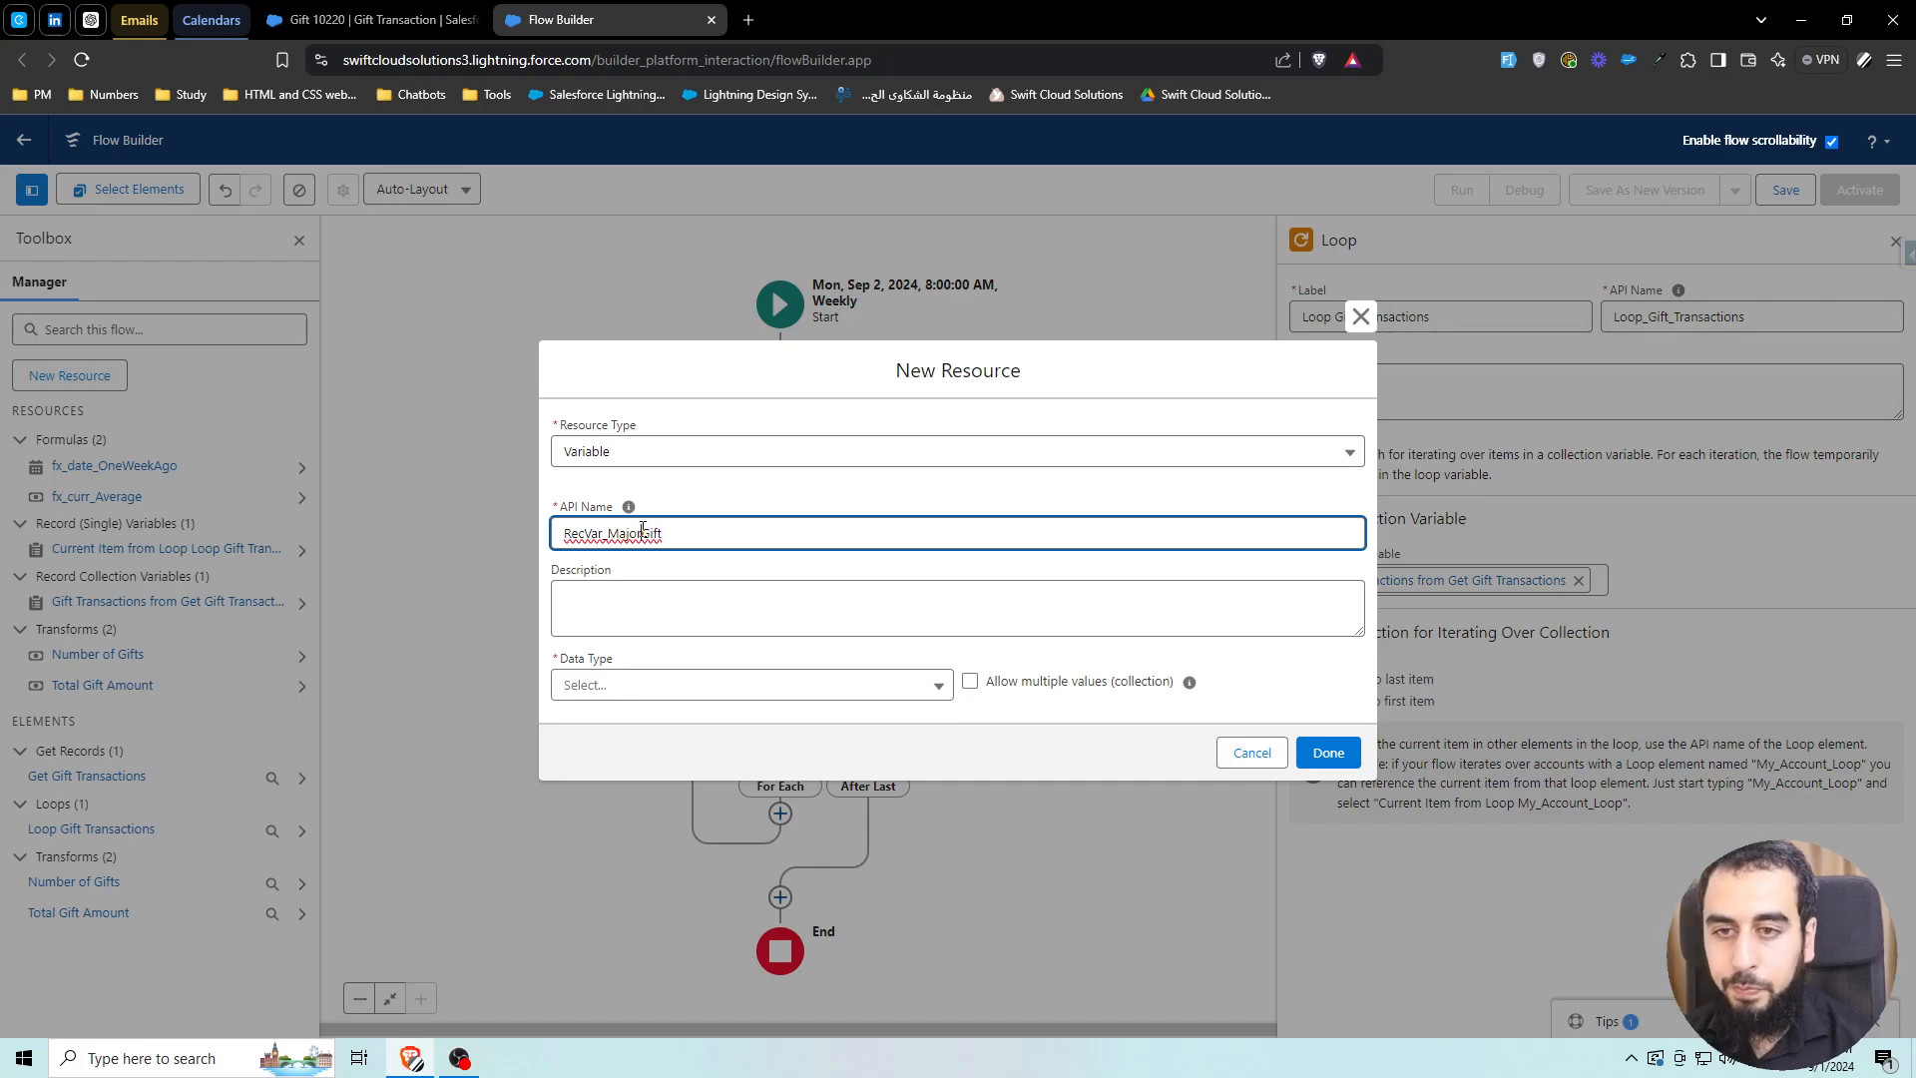
click(697, 561)
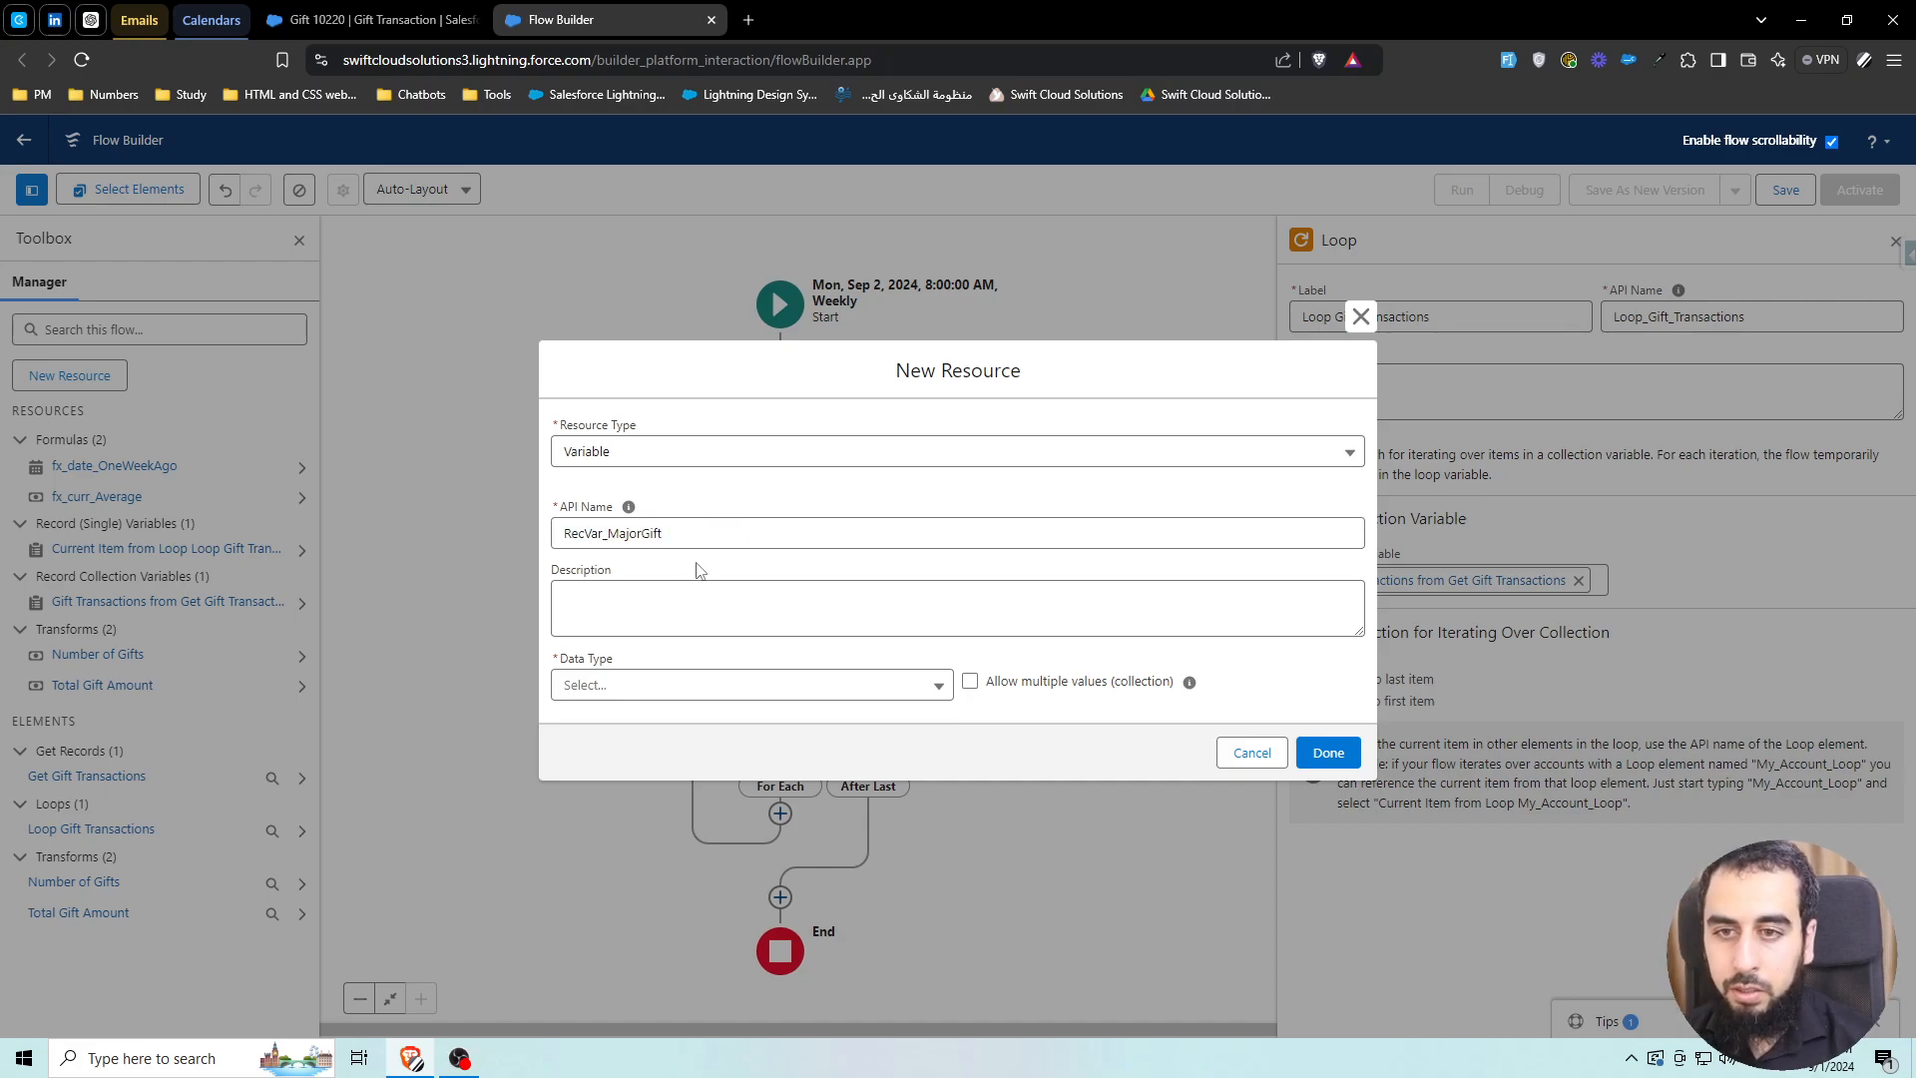
click(632, 689)
click(633, 367)
click(690, 687)
text(g)
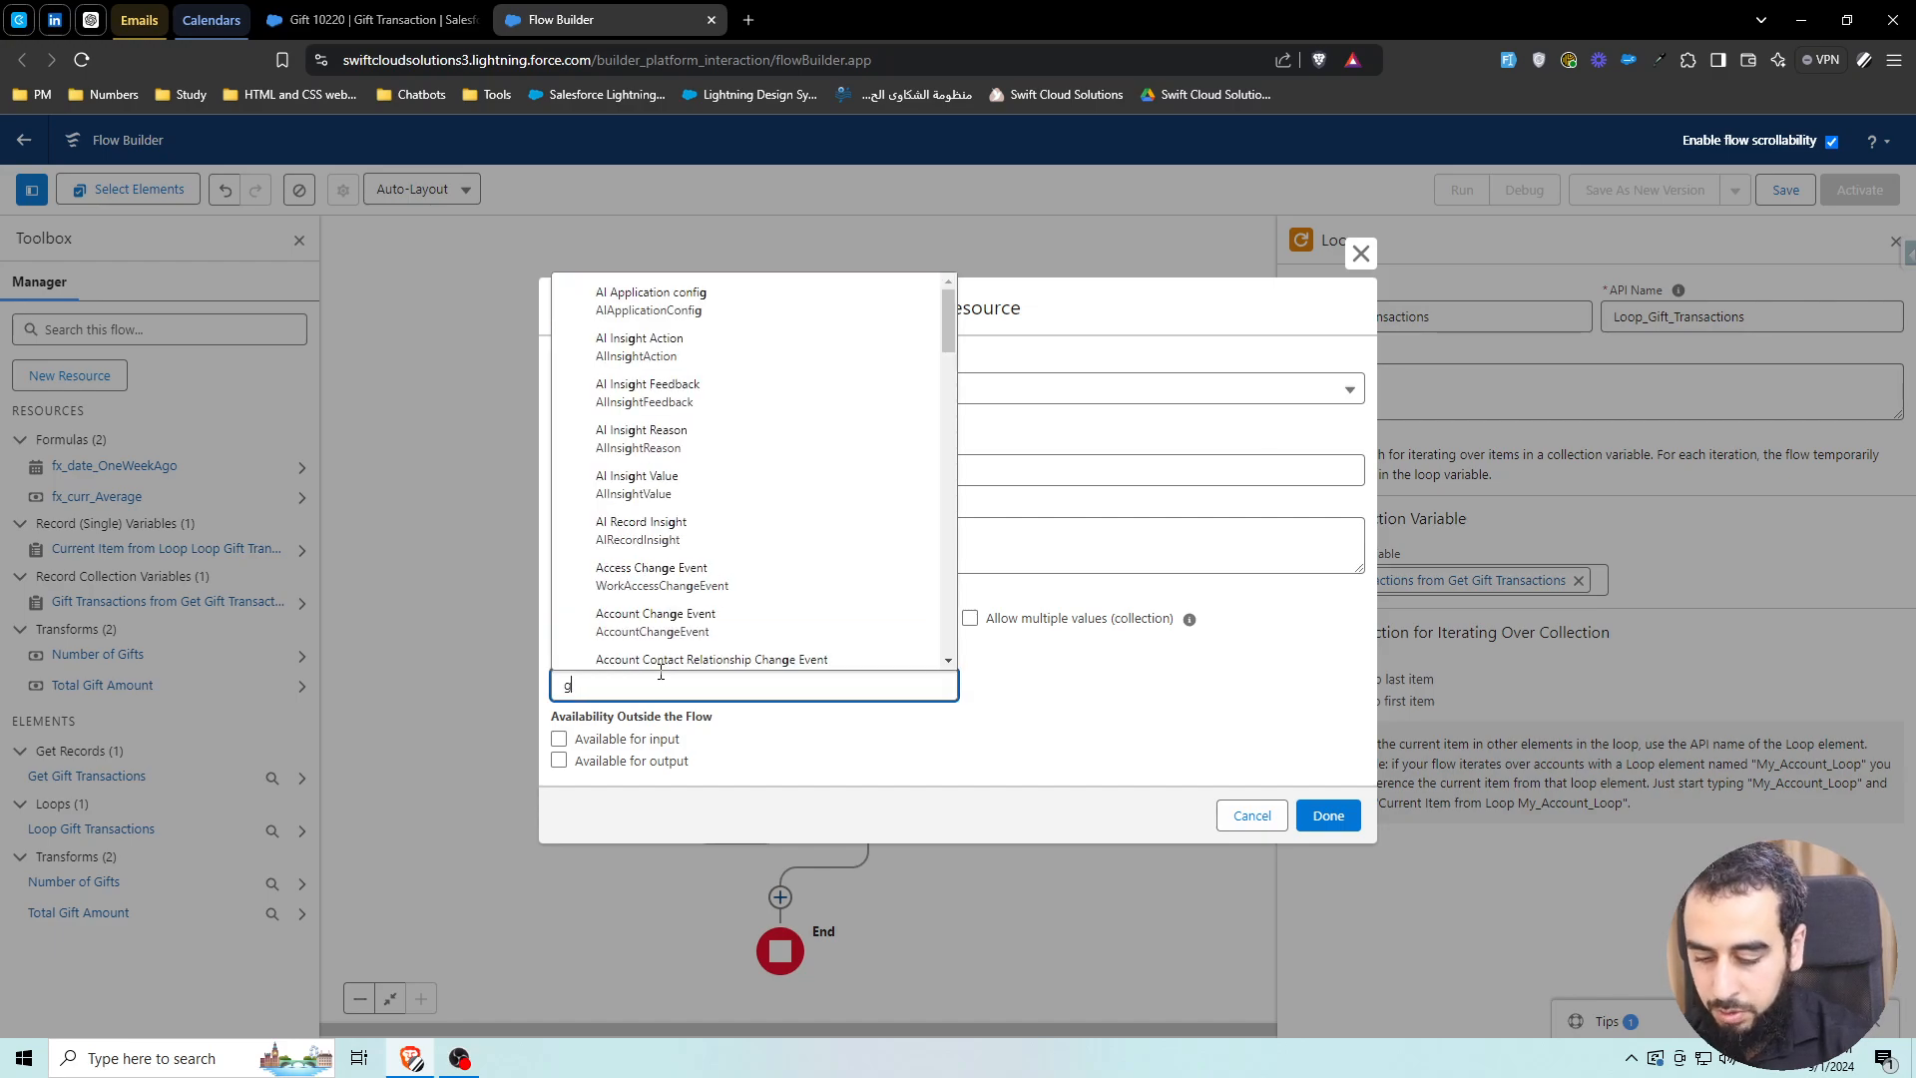
text(ift tran)
click(704, 317)
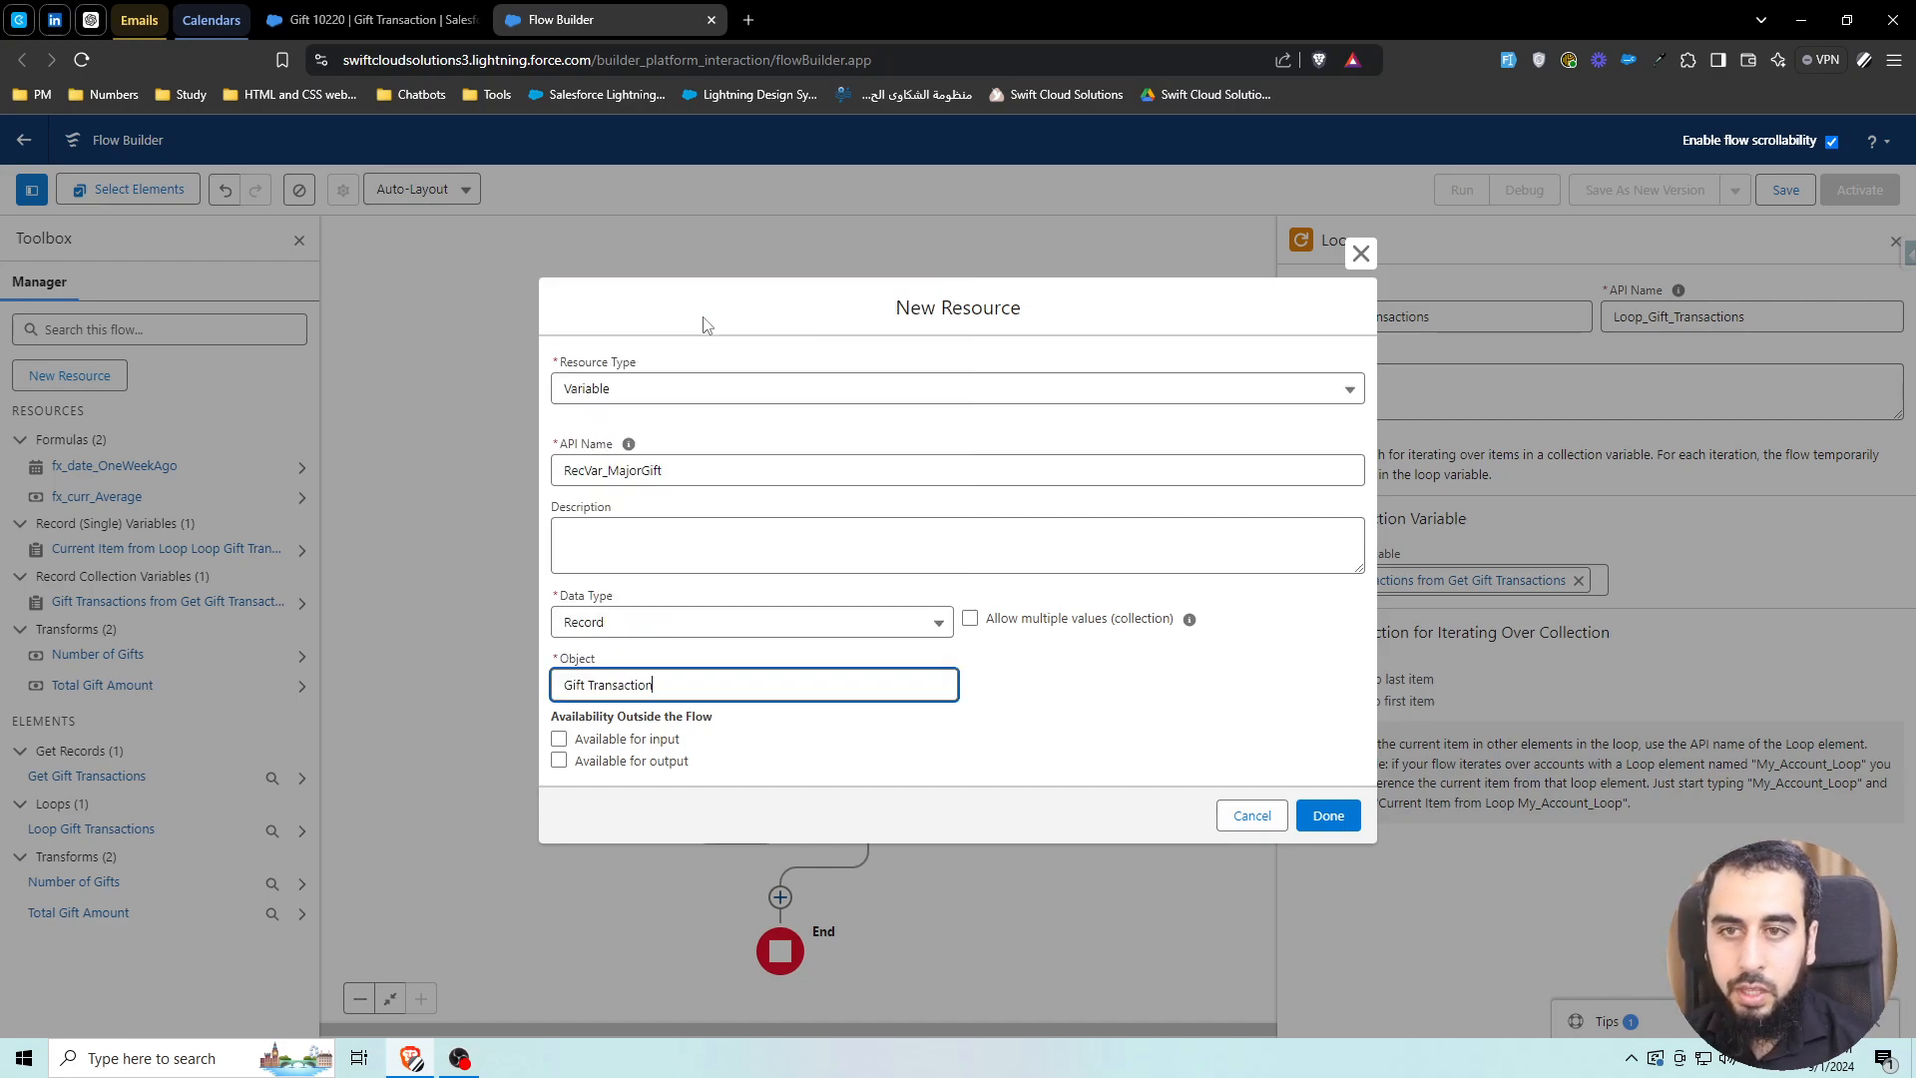
click(1328, 815)
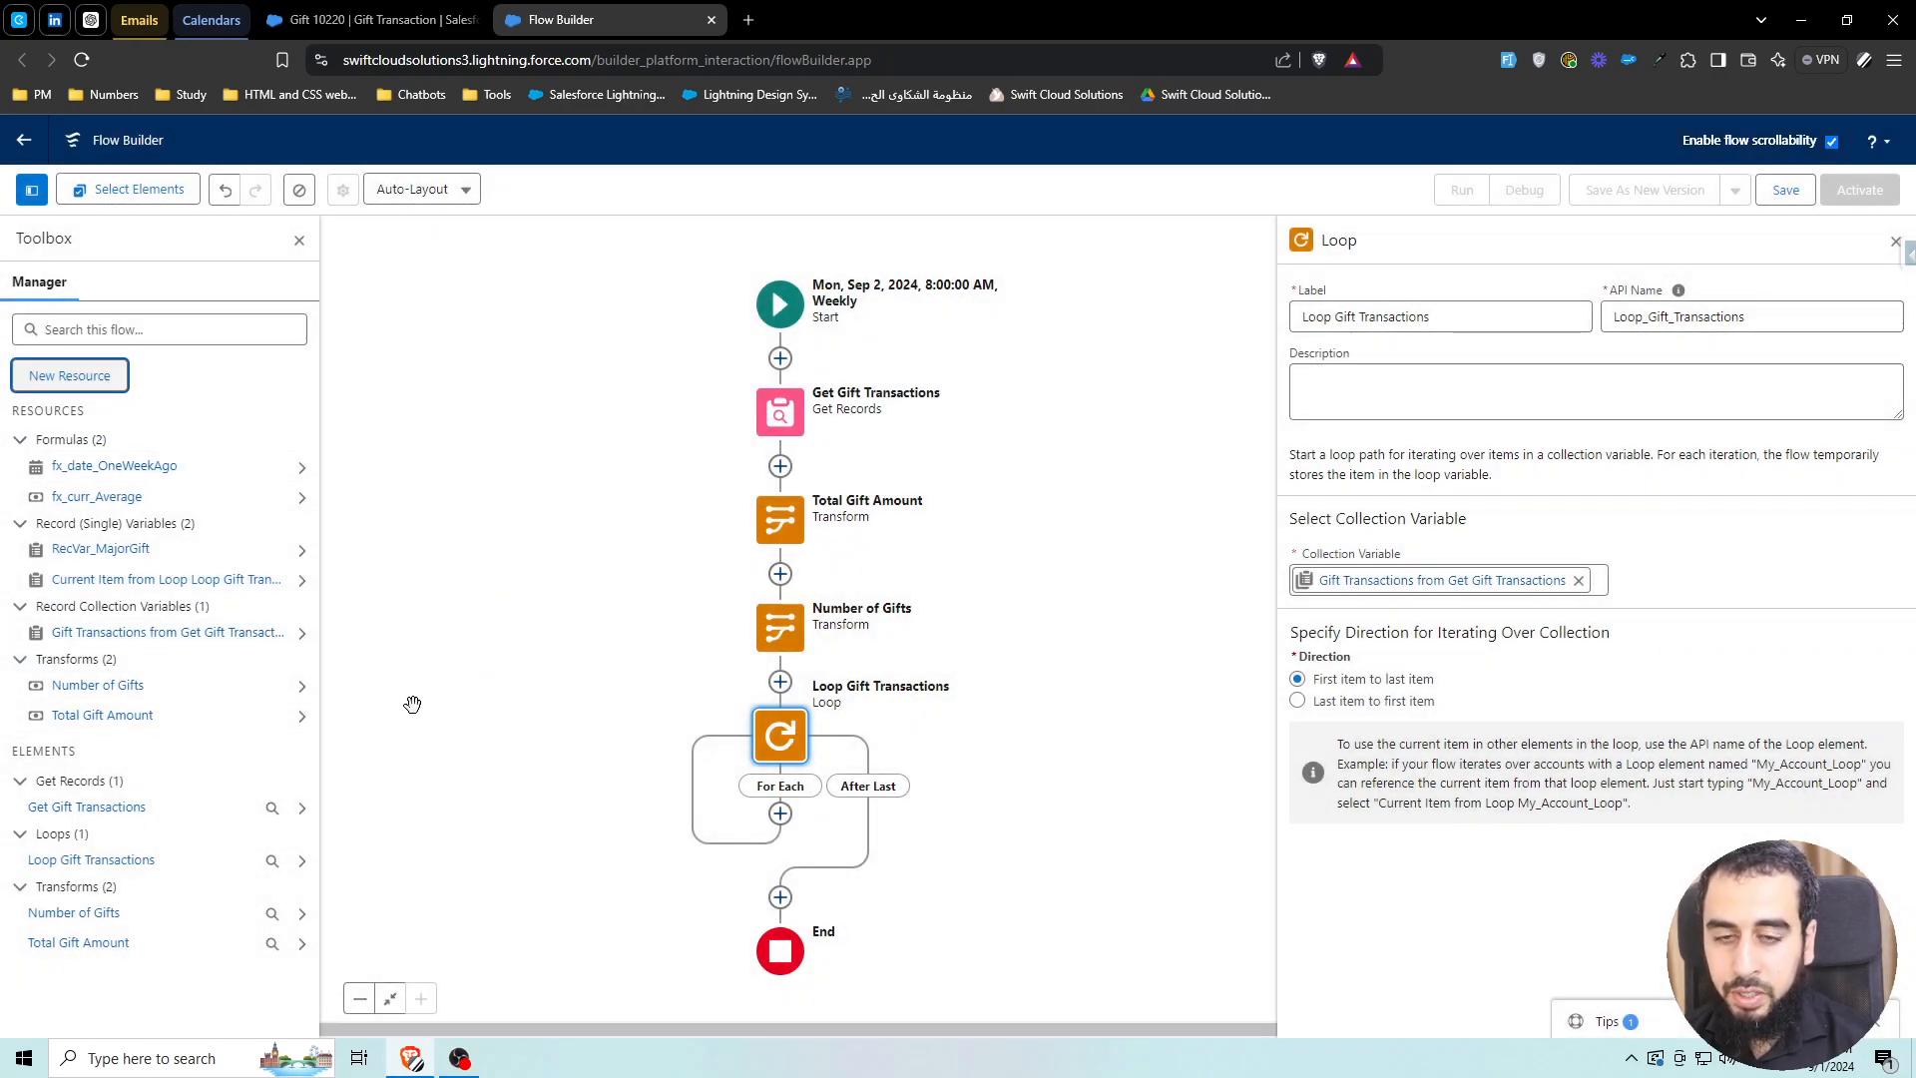
drag(559, 773, 538, 676)
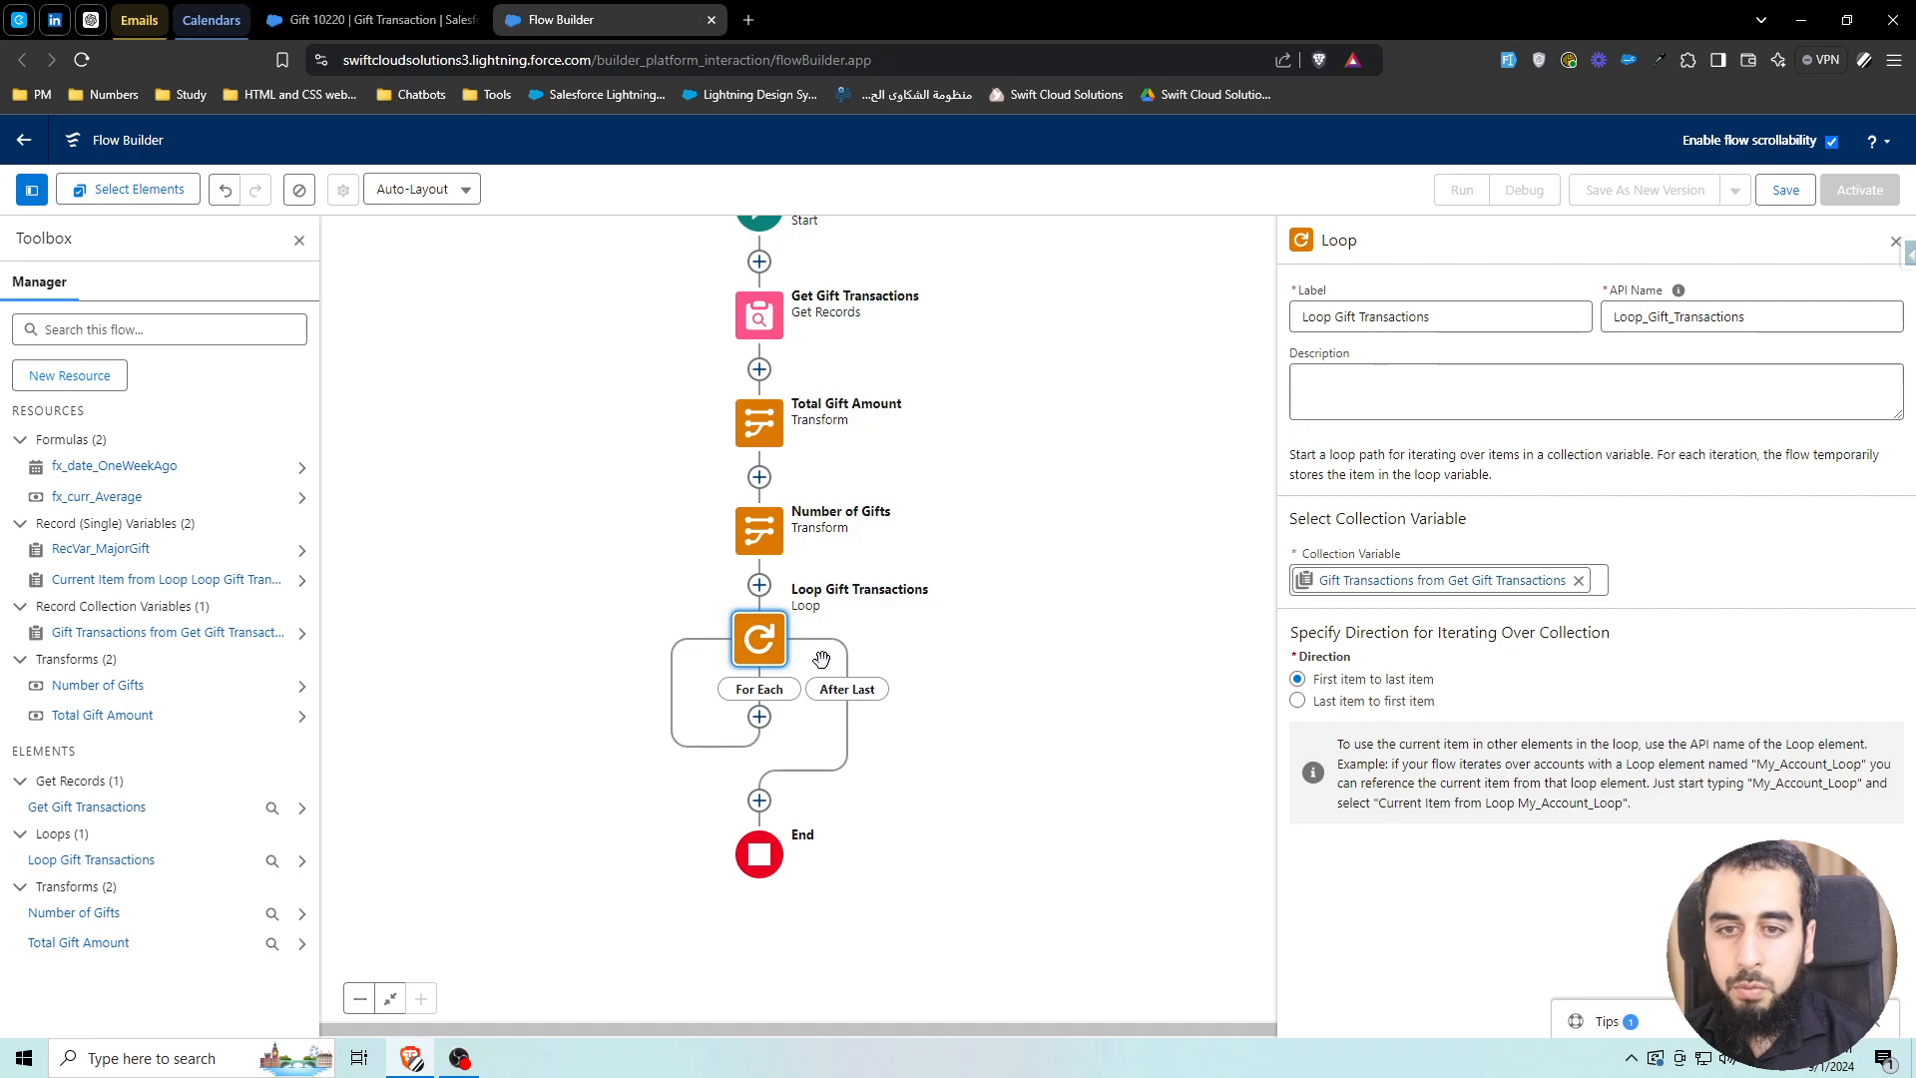
Add an Assignment labelled 'Assign Major Gift' inside the loop's For Each path
click(762, 722)
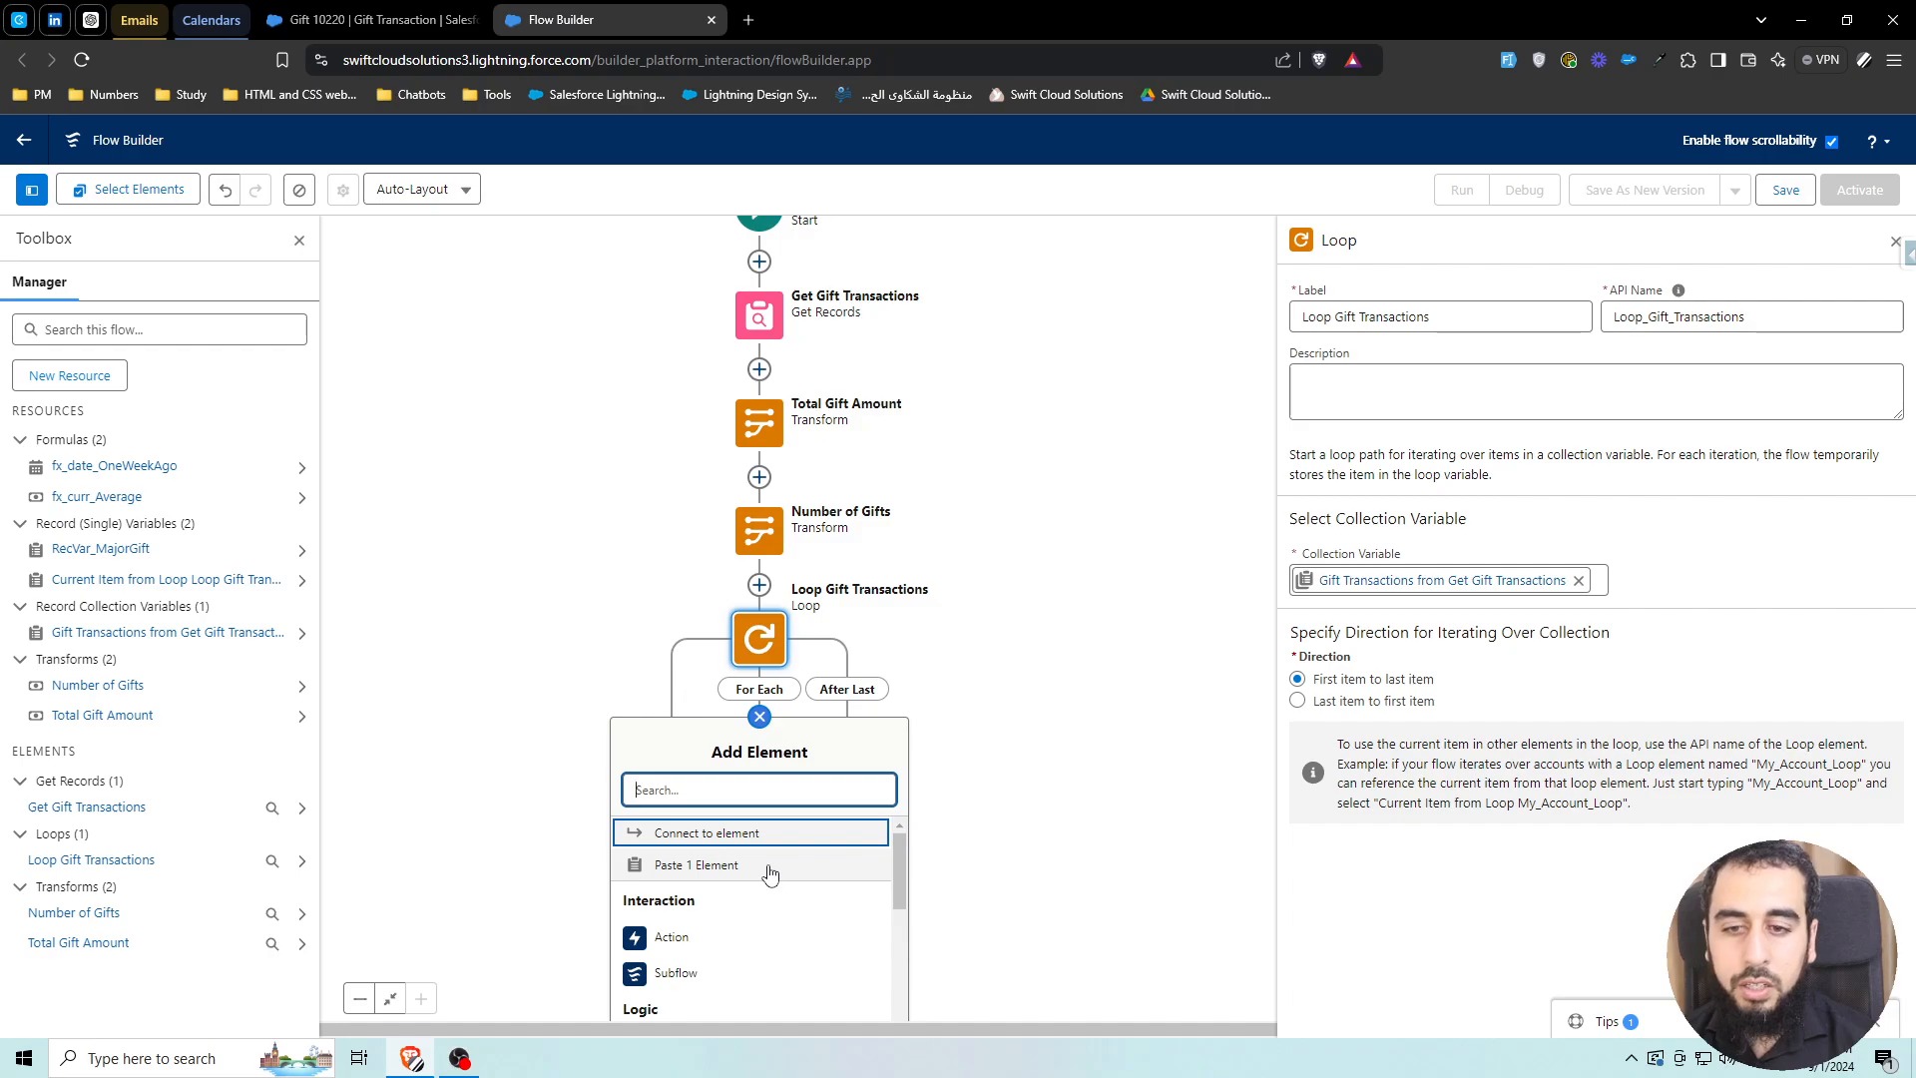
scroll(770, 870, down, 2)
click(689, 948)
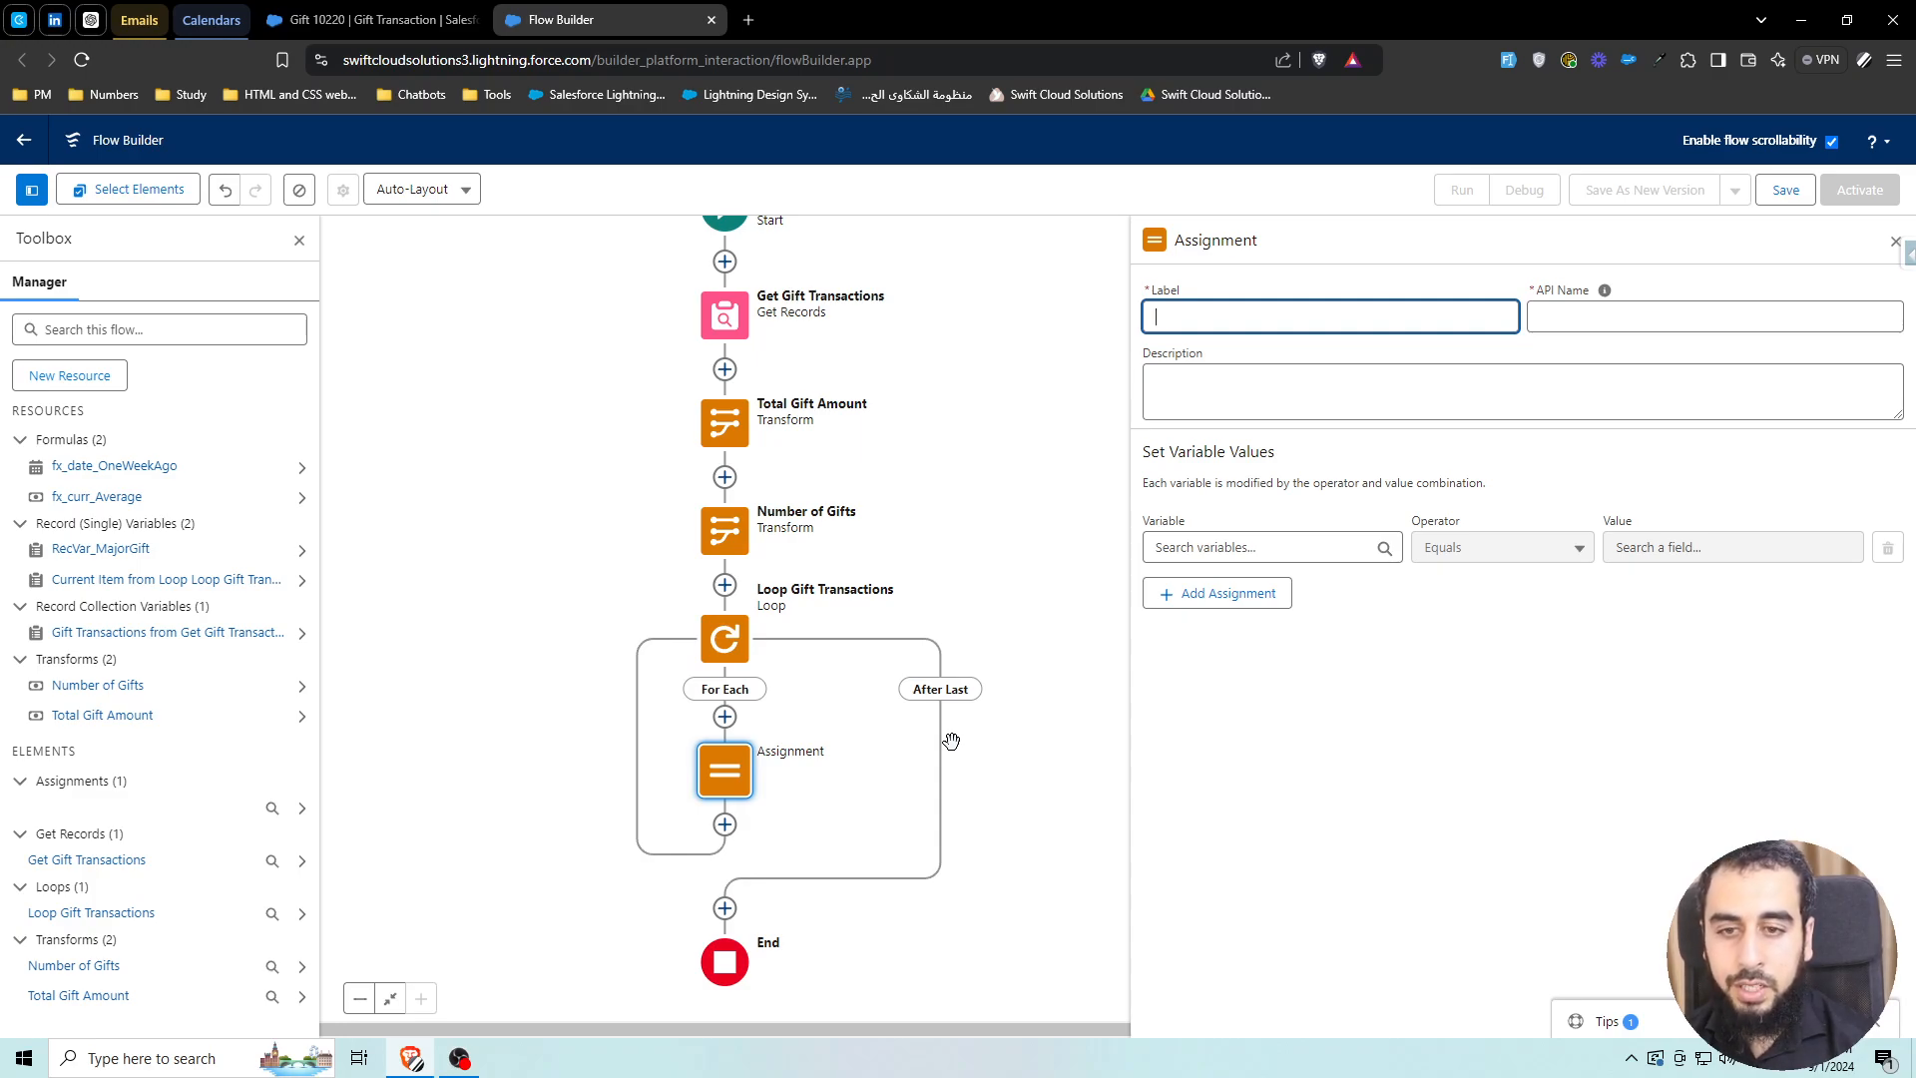
text(Assign Major Gift)
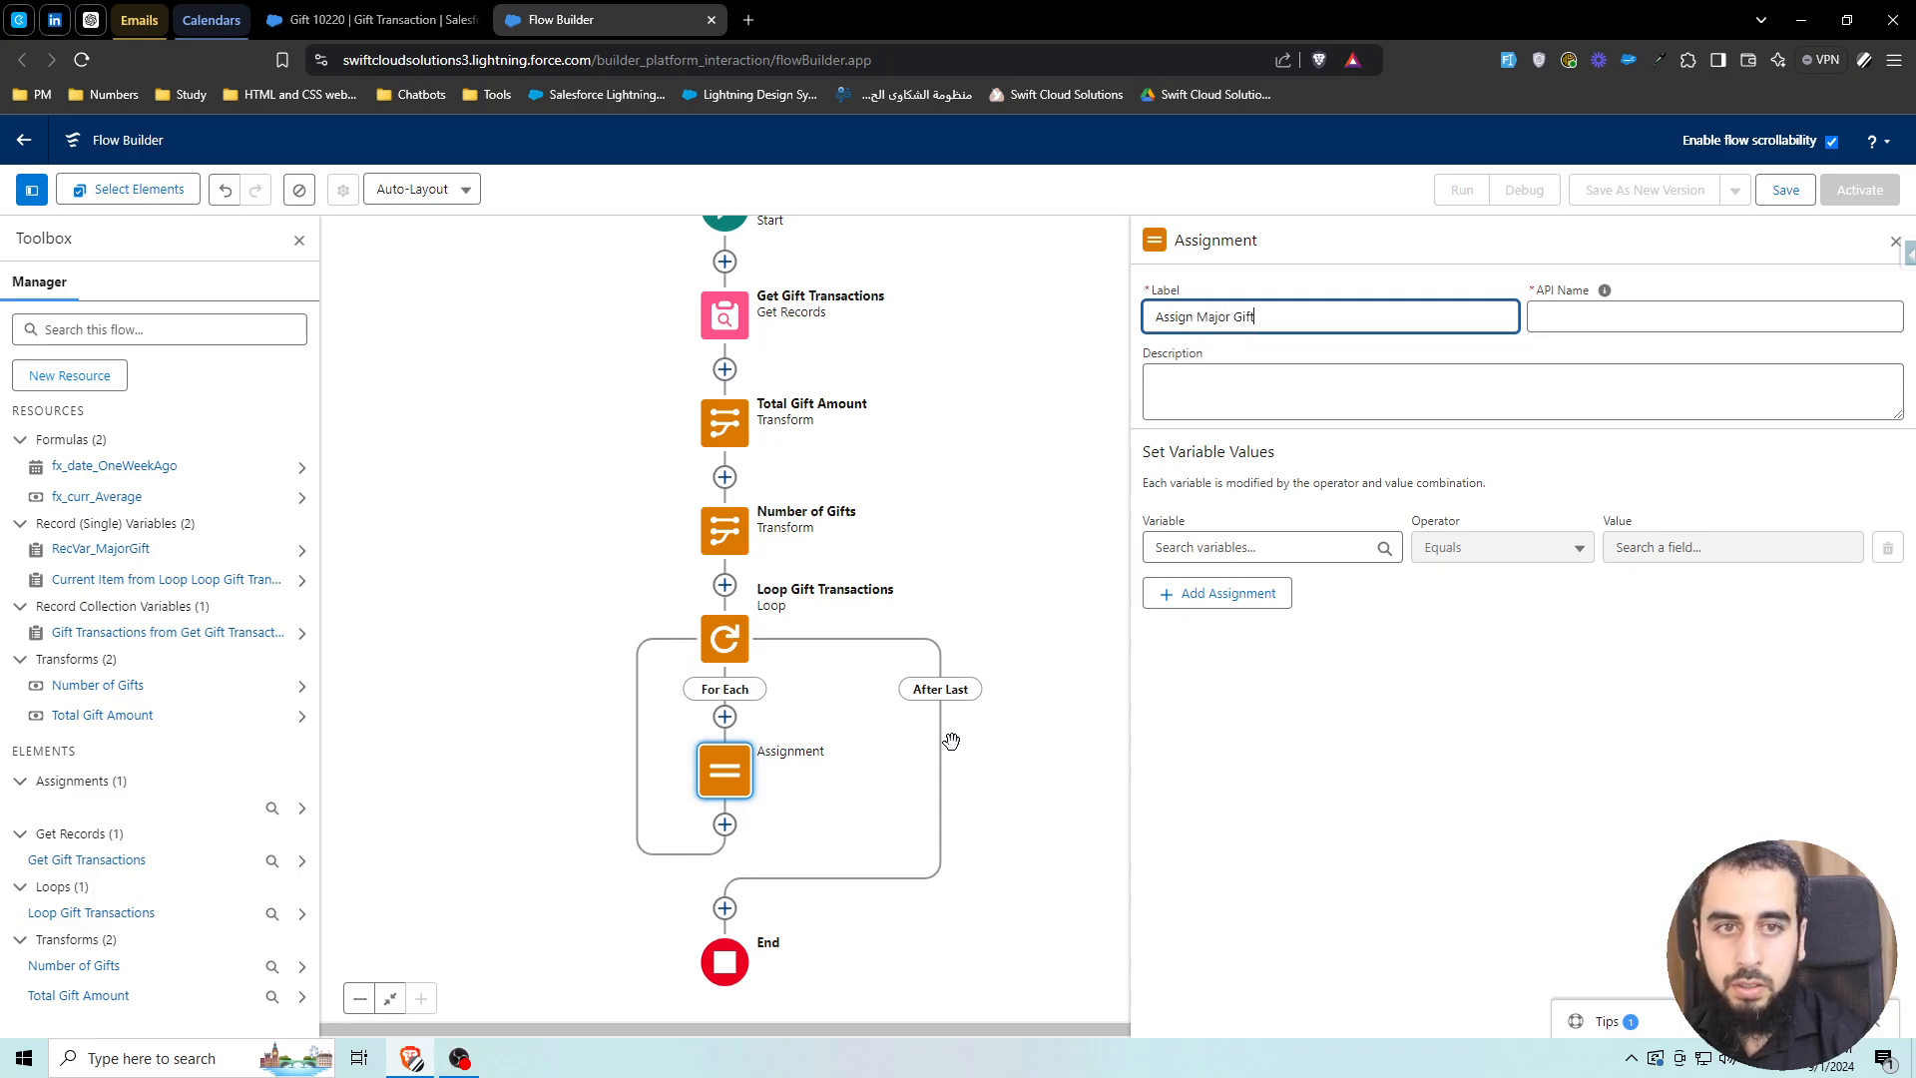
Set RecVar_MajorGift Equals the Current Item from Loop Gift Transactions
click(1263, 547)
text(recva)
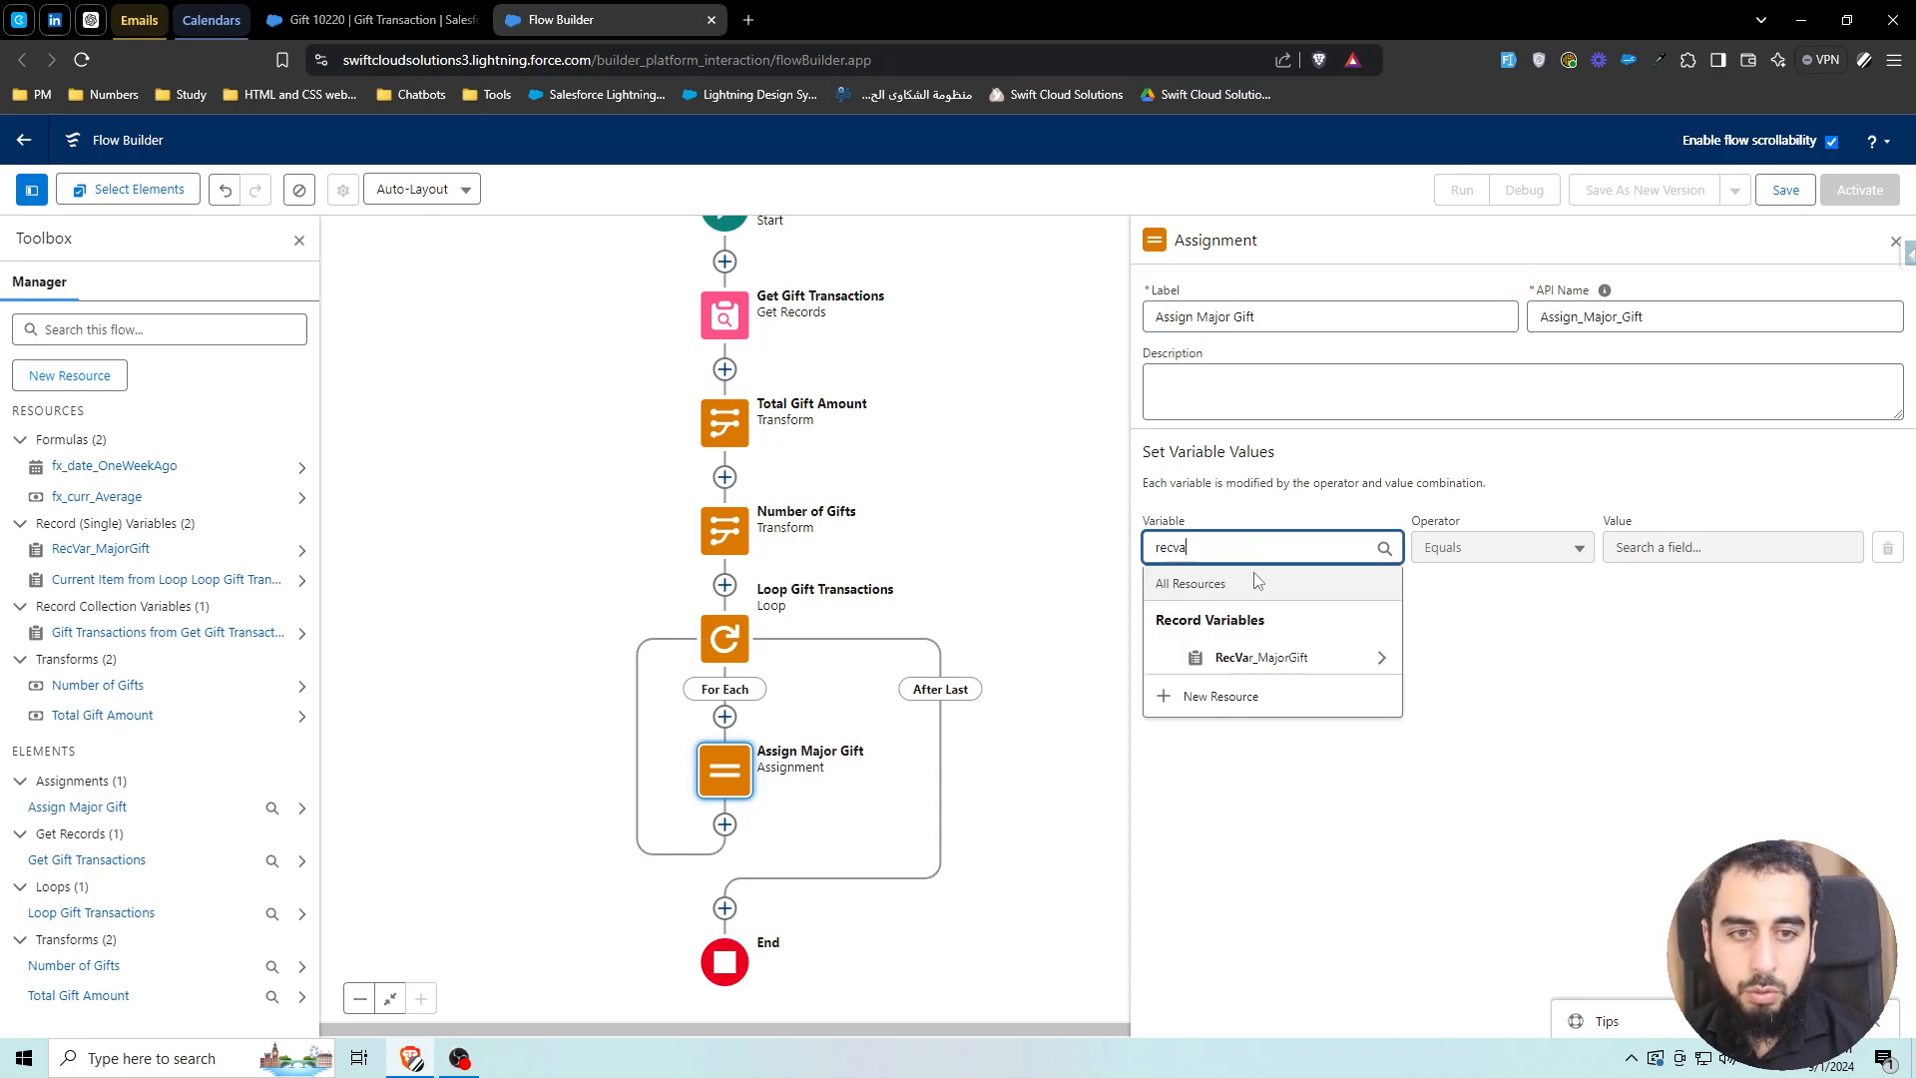
click(1247, 659)
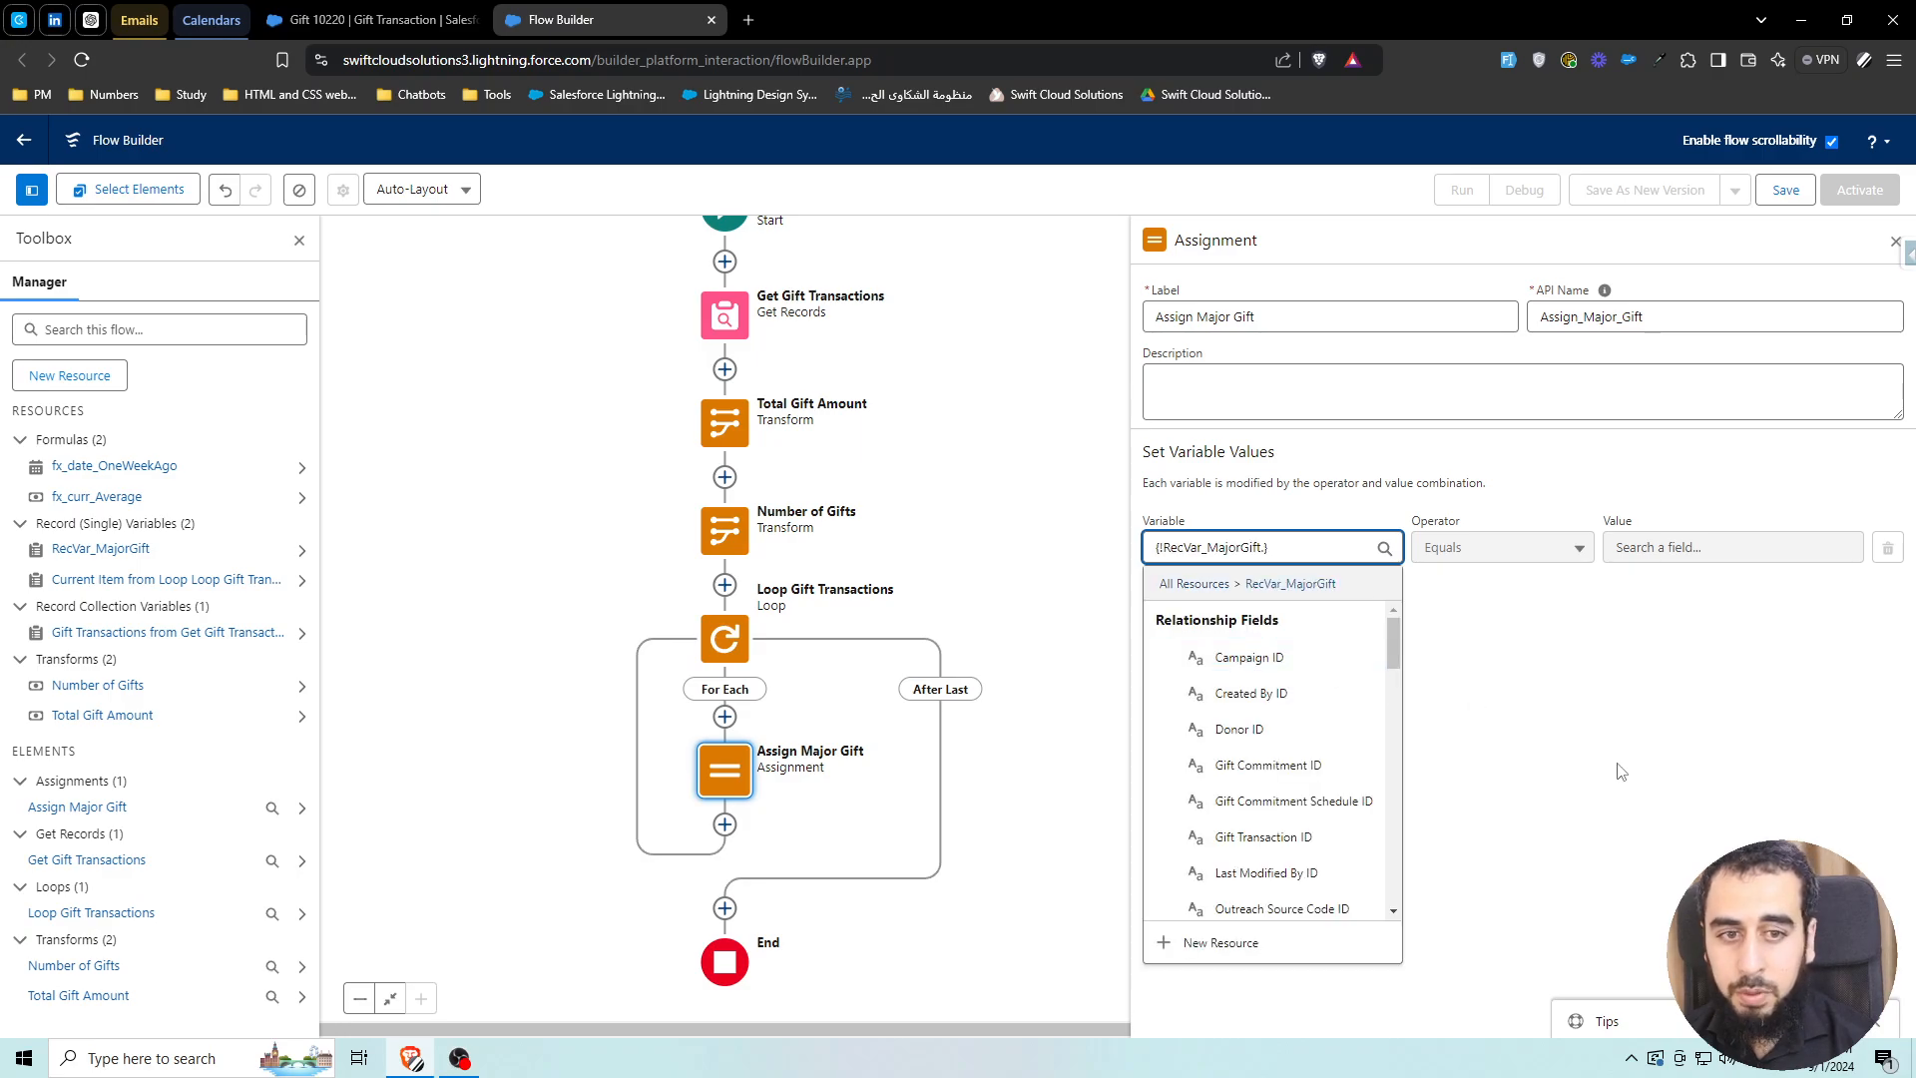
key(BackSpace)
click(1317, 579)
click(1695, 548)
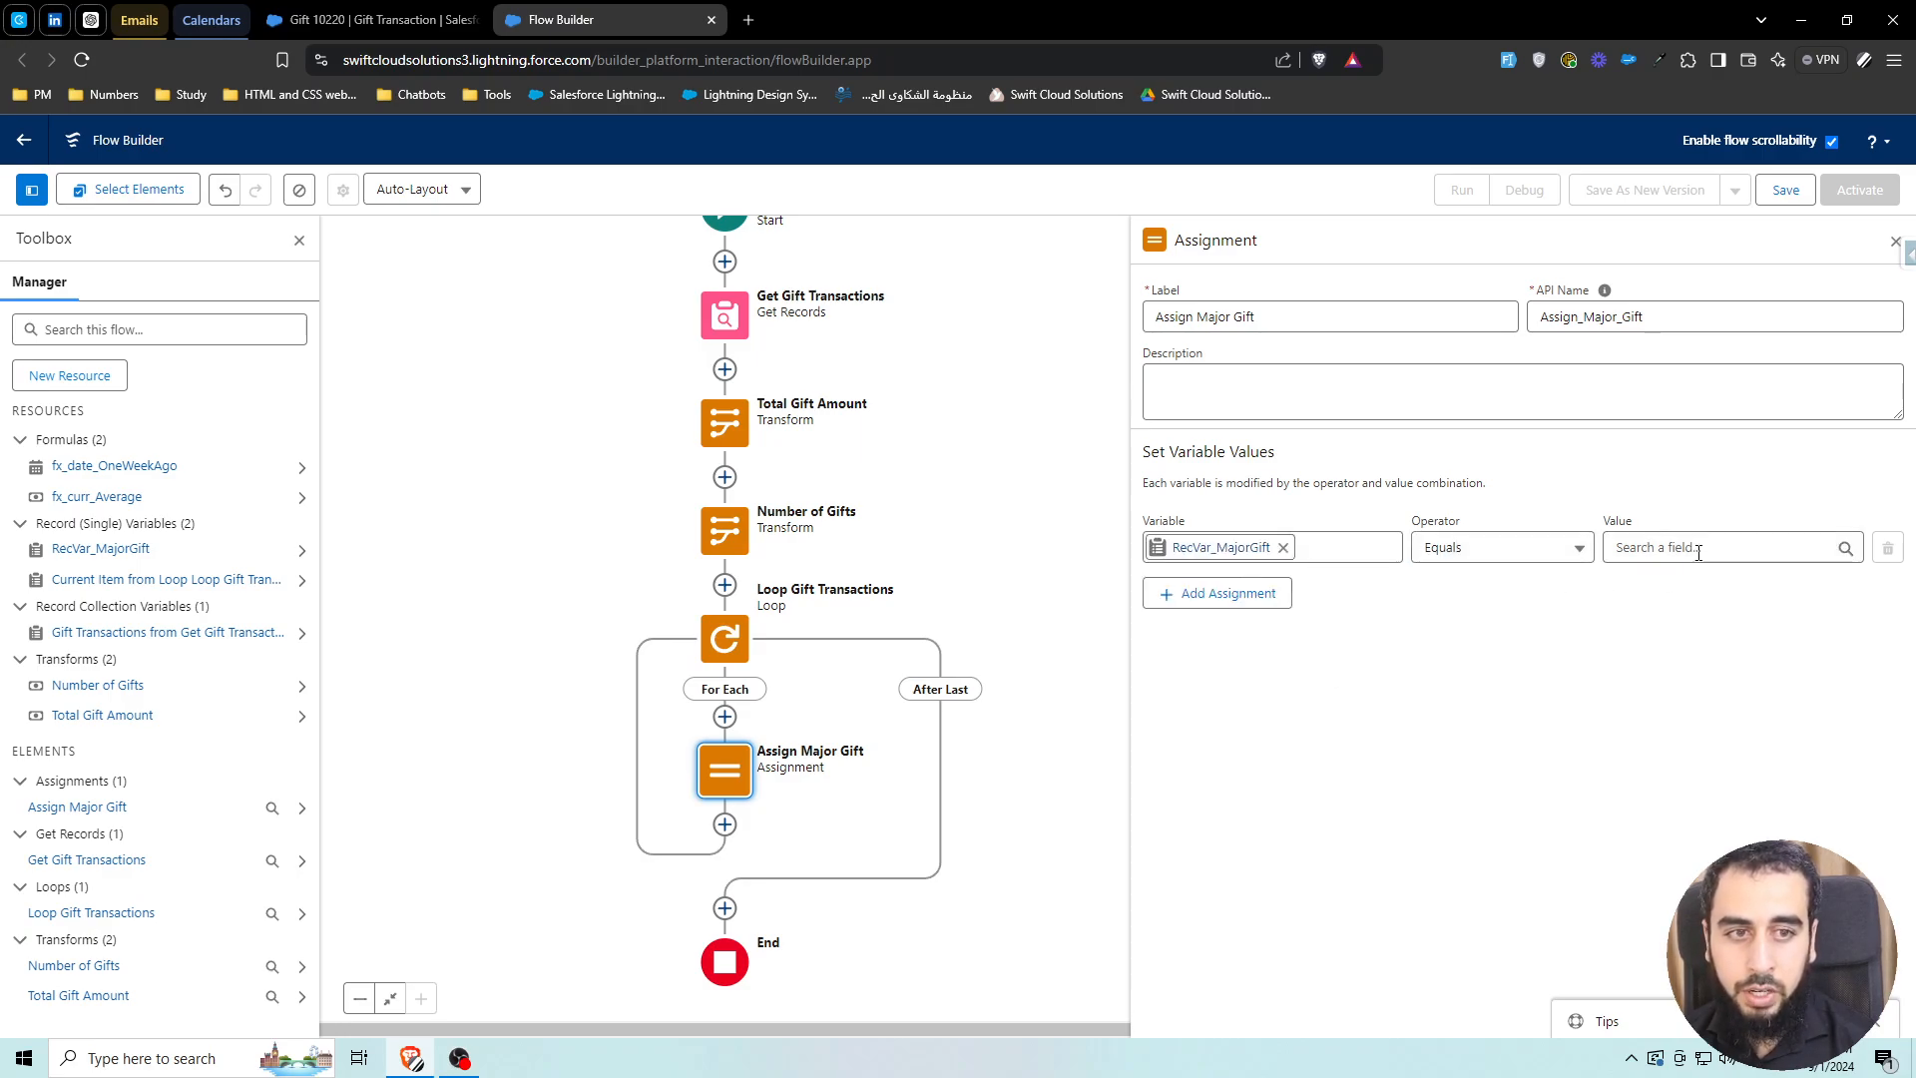
text(current)
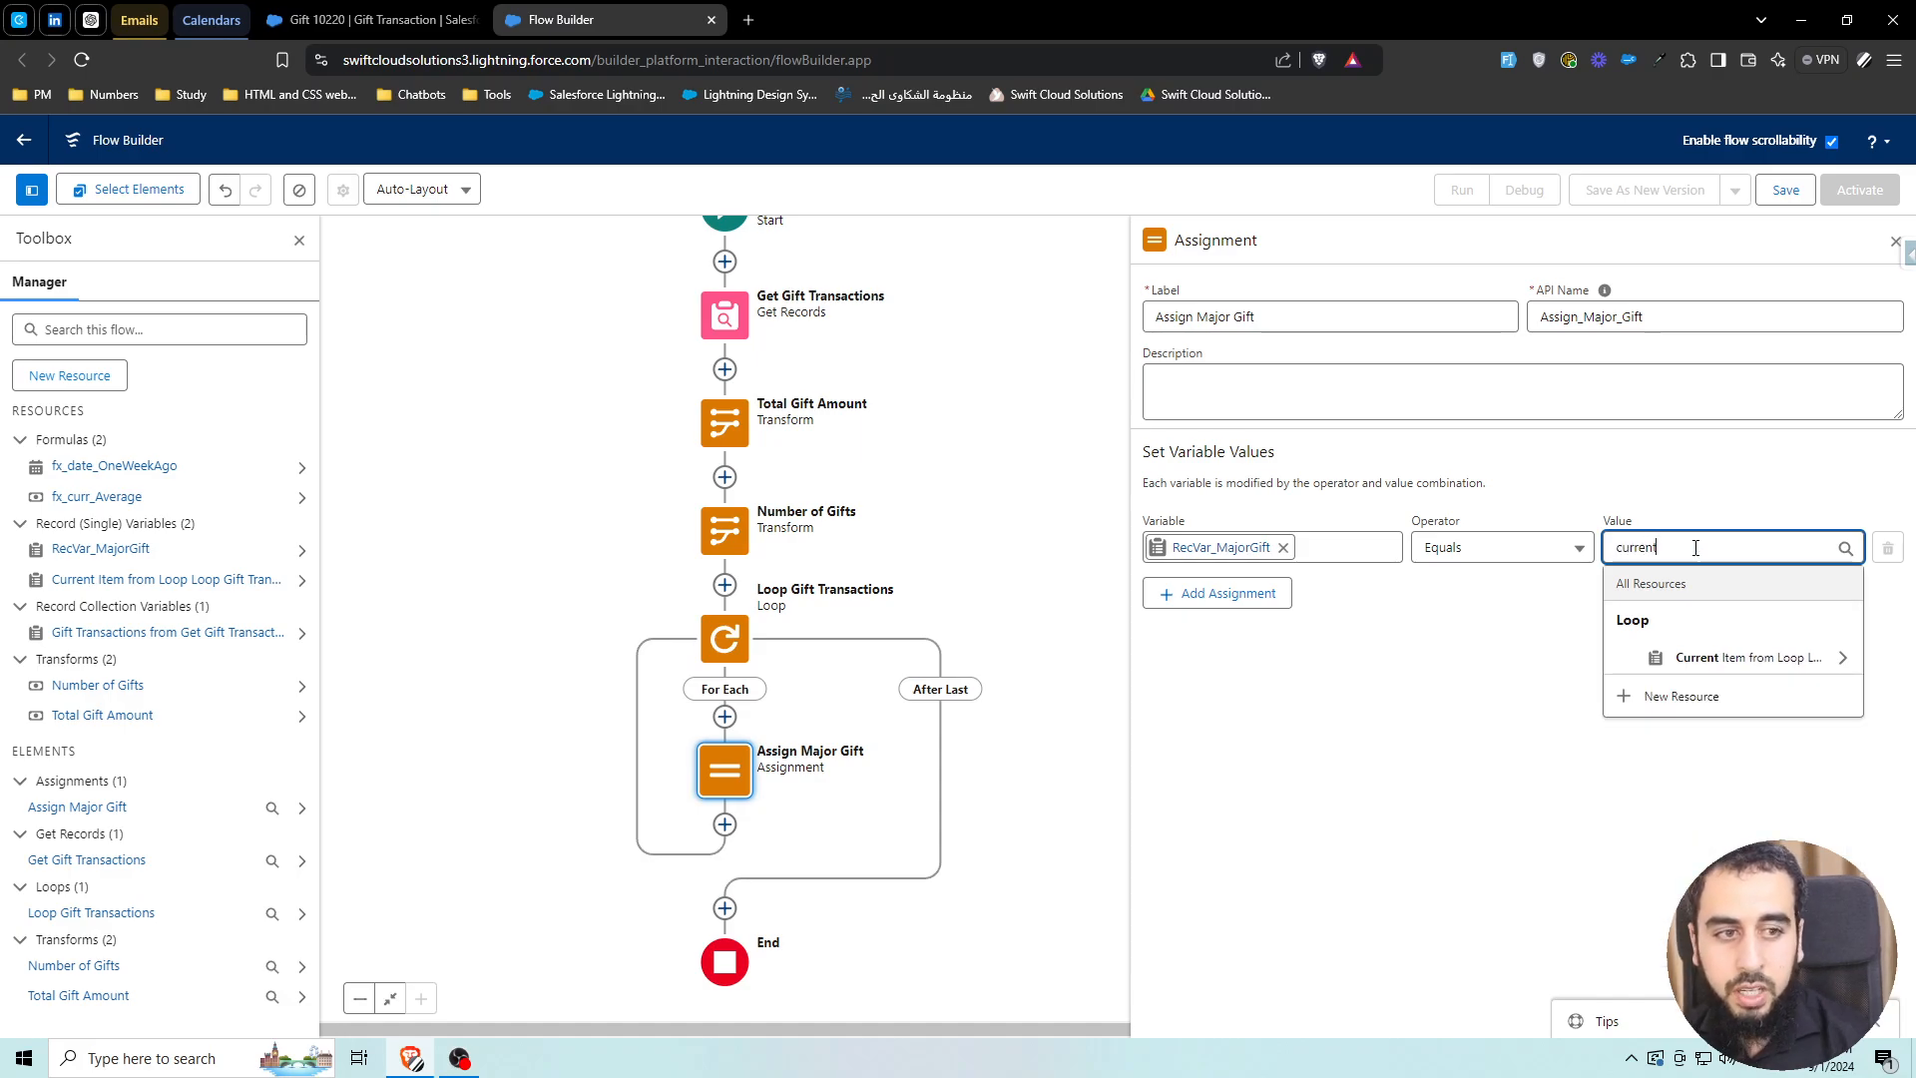
click(1692, 659)
click(1527, 643)
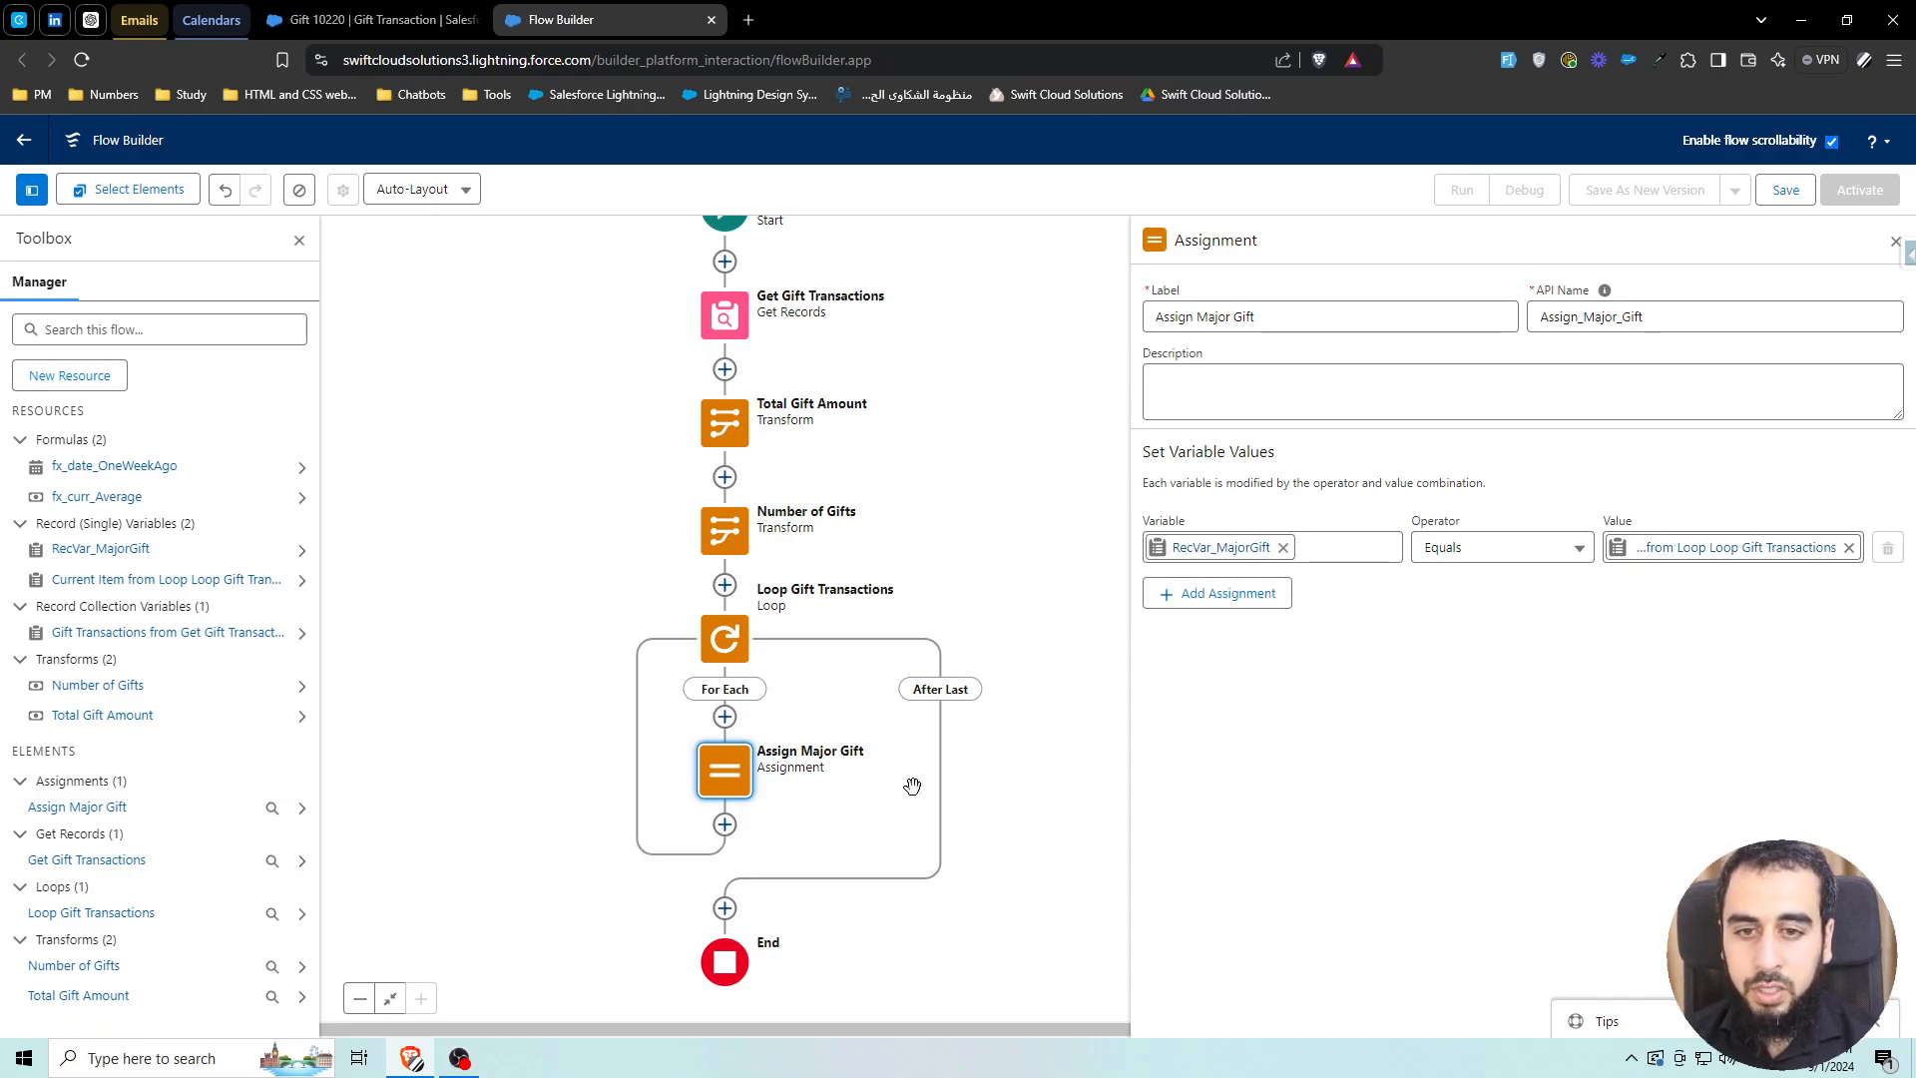
drag(890, 804, 876, 778)
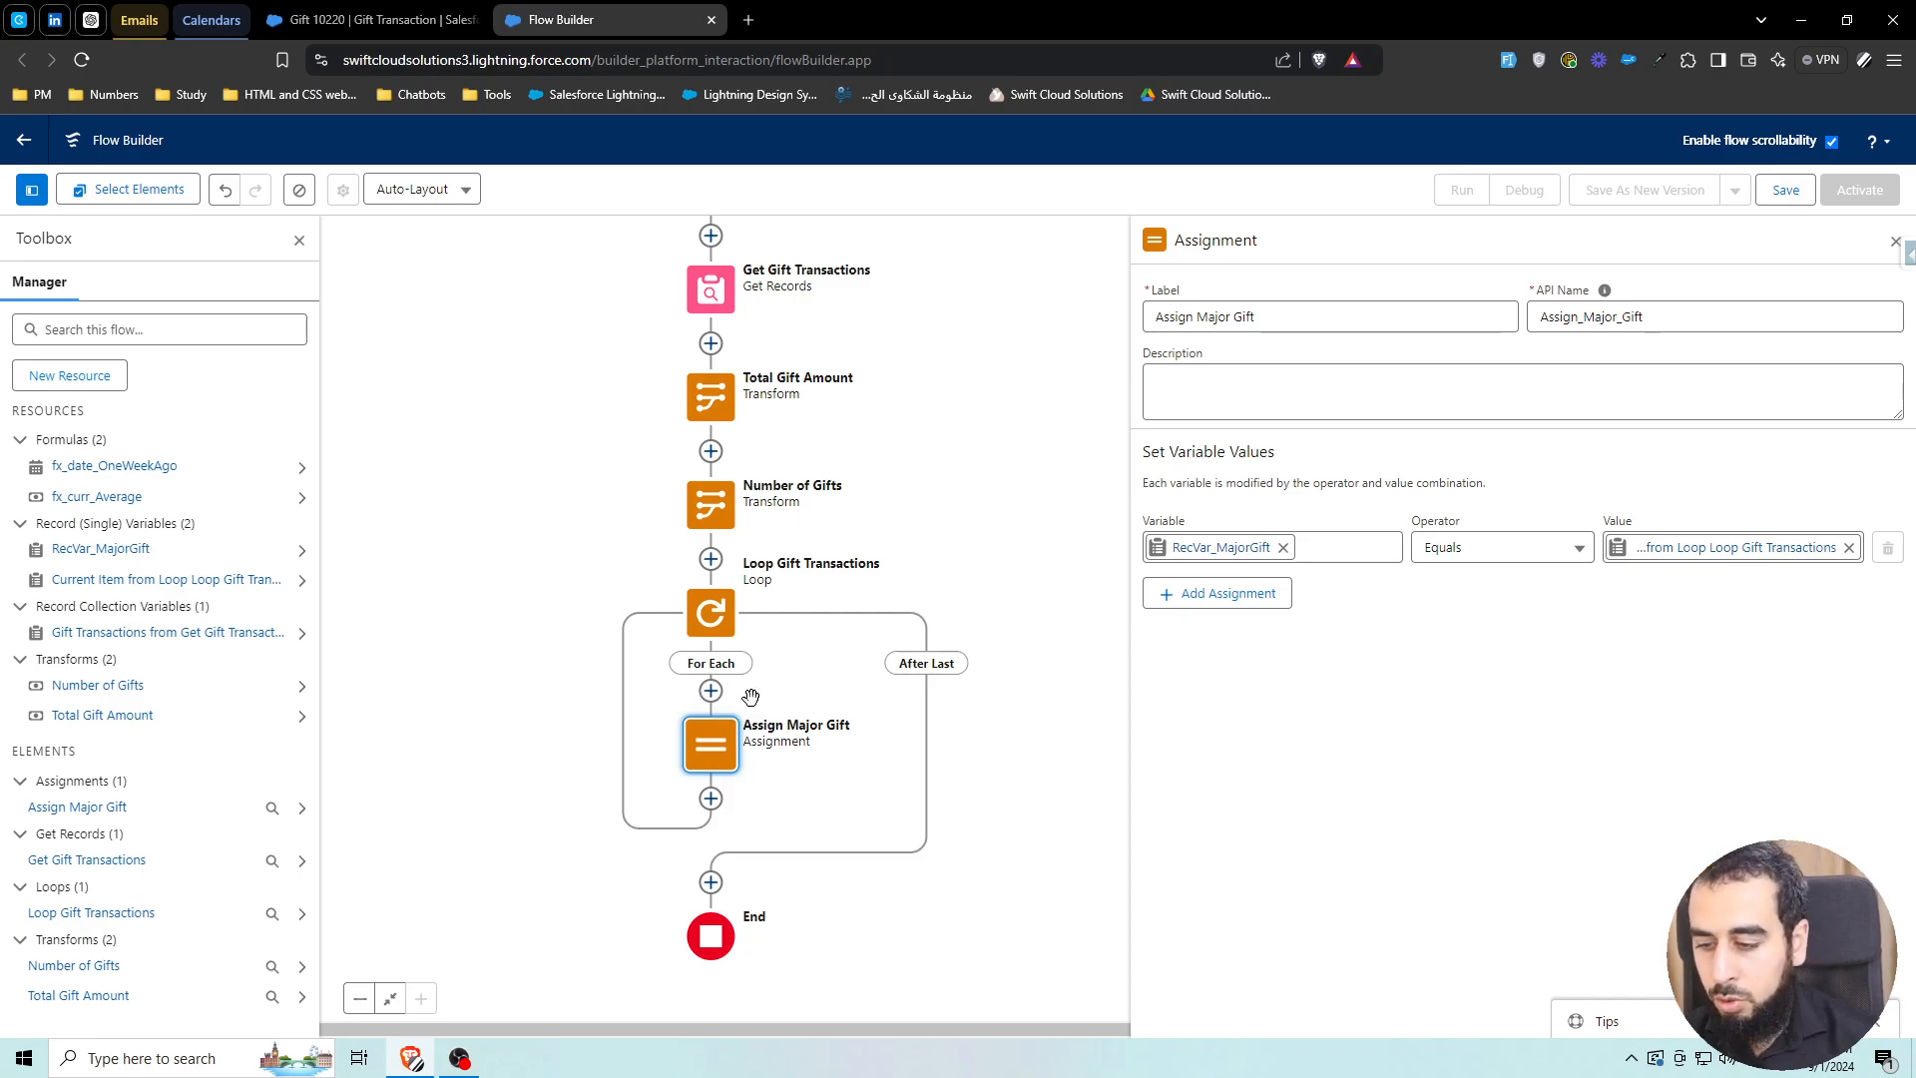
scroll(739, 688, down, 1)
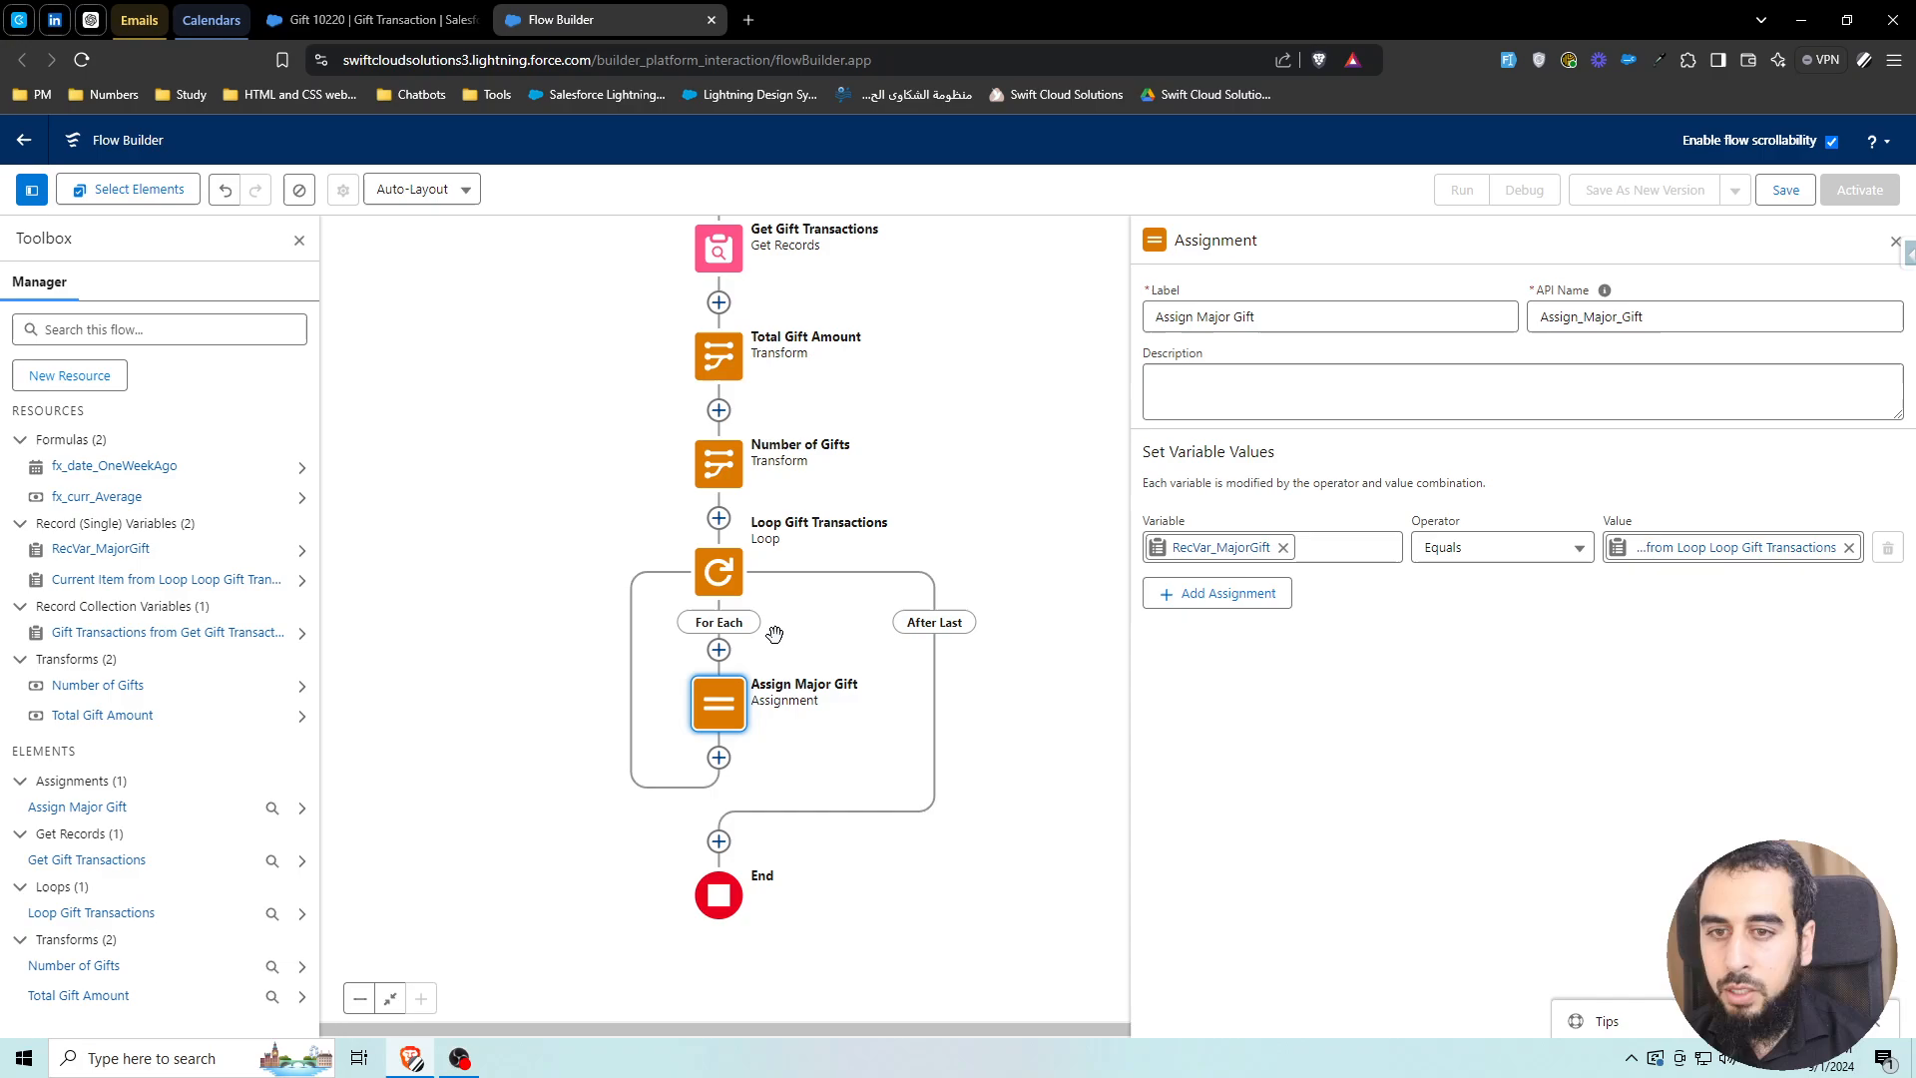
Add a Decision labelled 'Collected Major Gift?' inside the loop with a first outcome named Yes
click(718, 650)
text(dec)
click(649, 768)
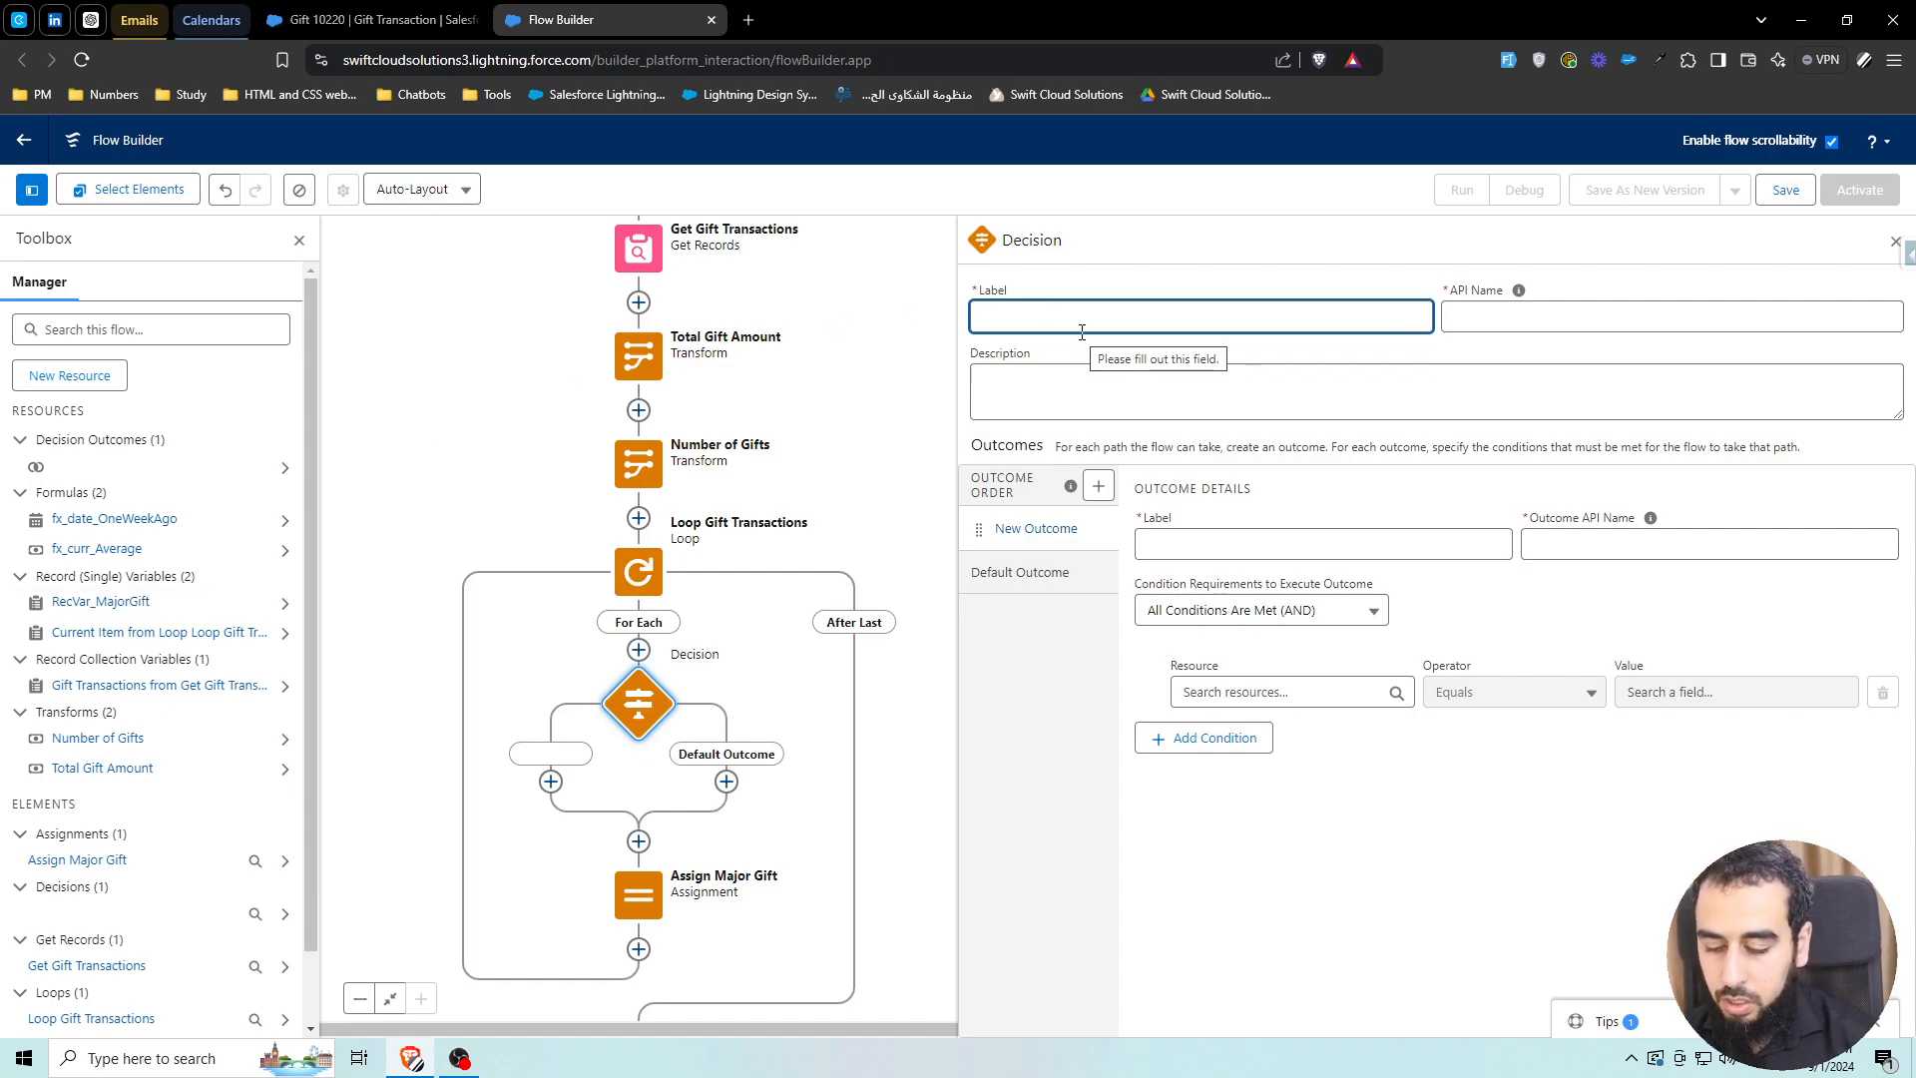
text(Collected)
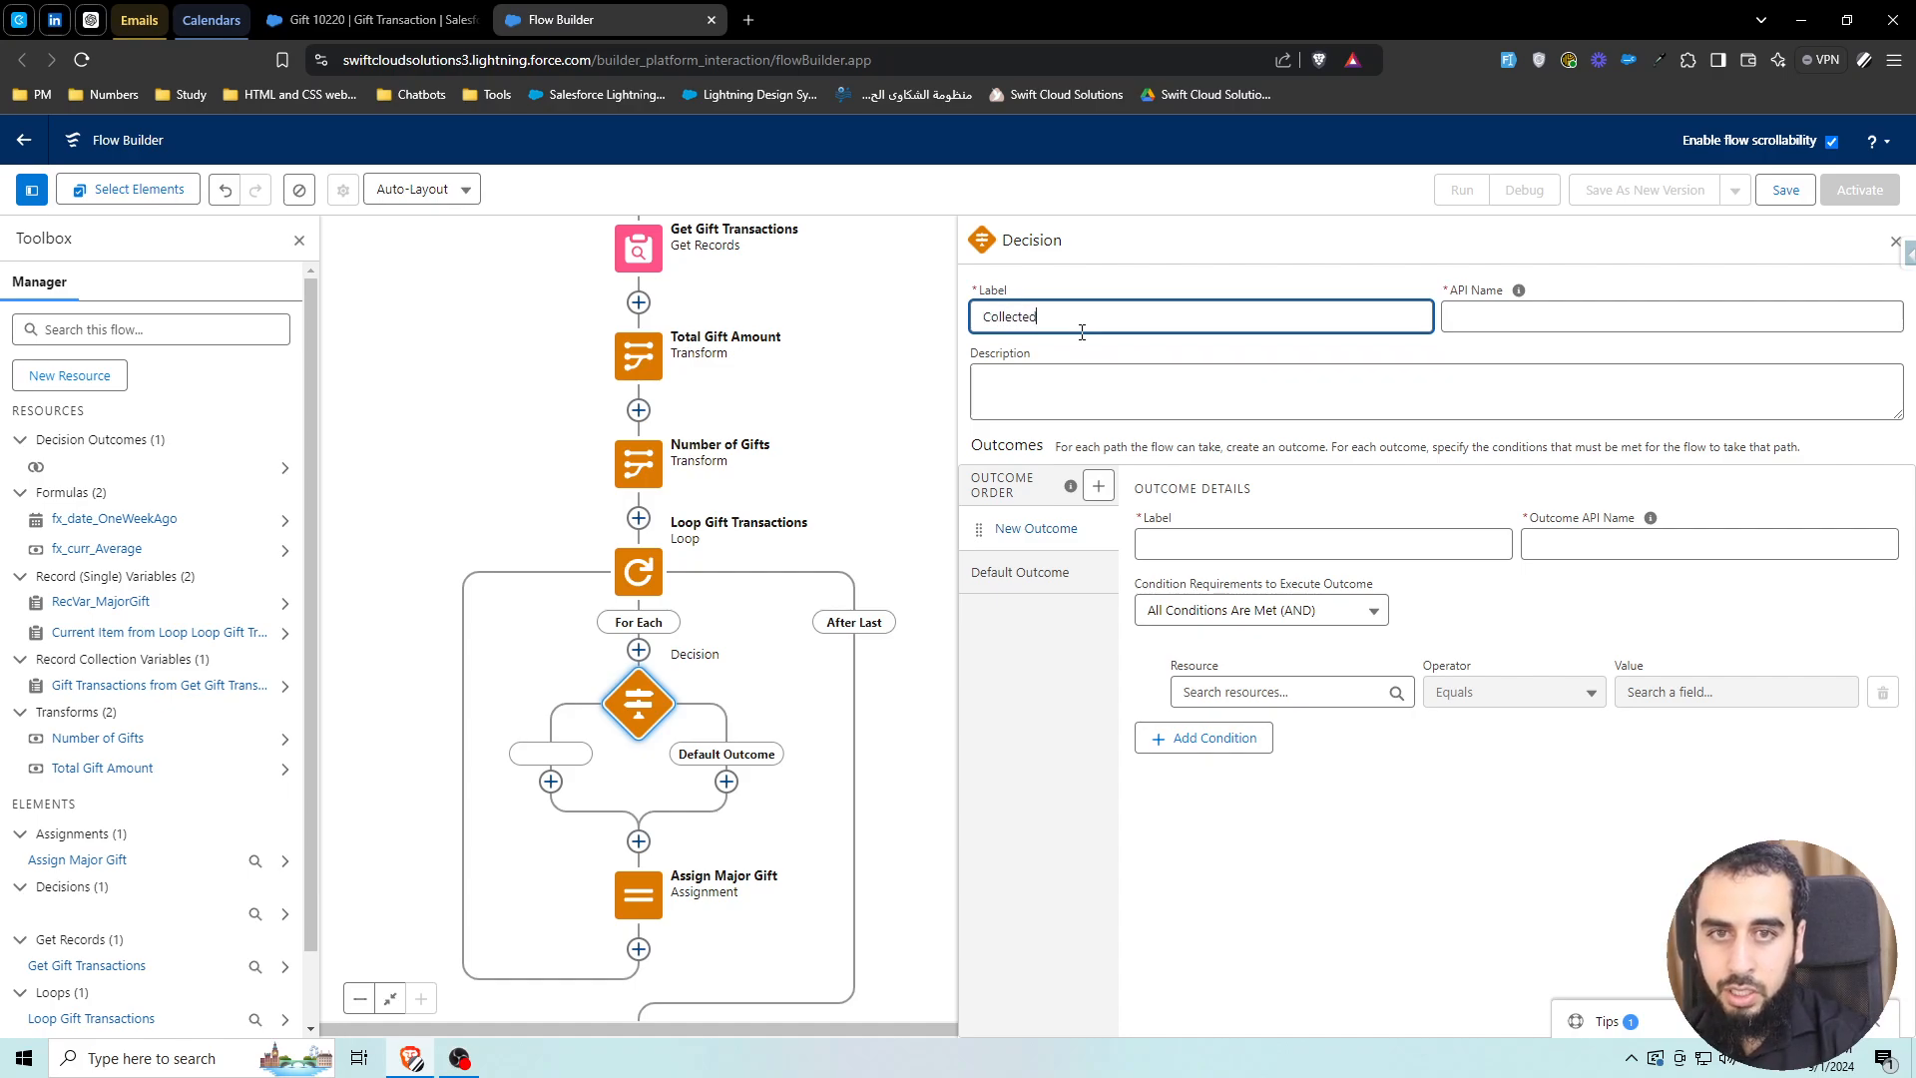
text( Major)
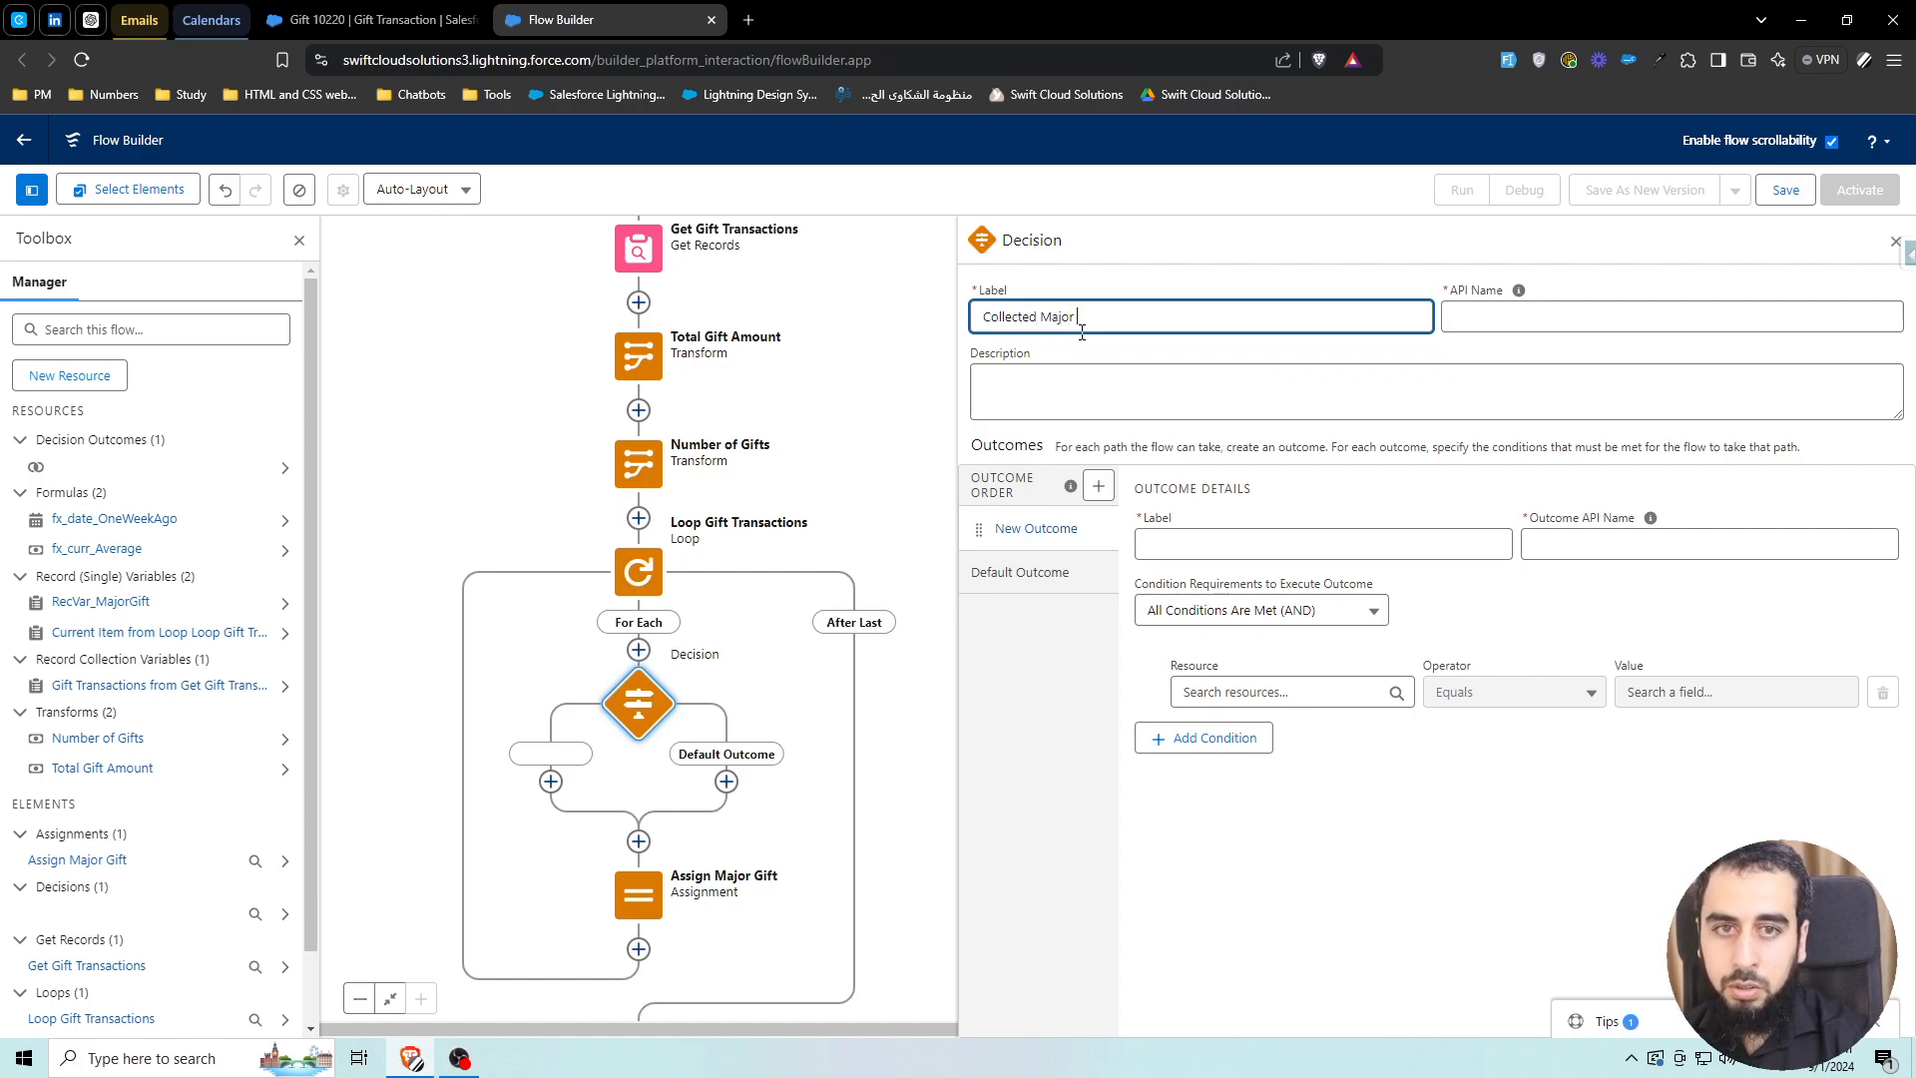
text( Gift)
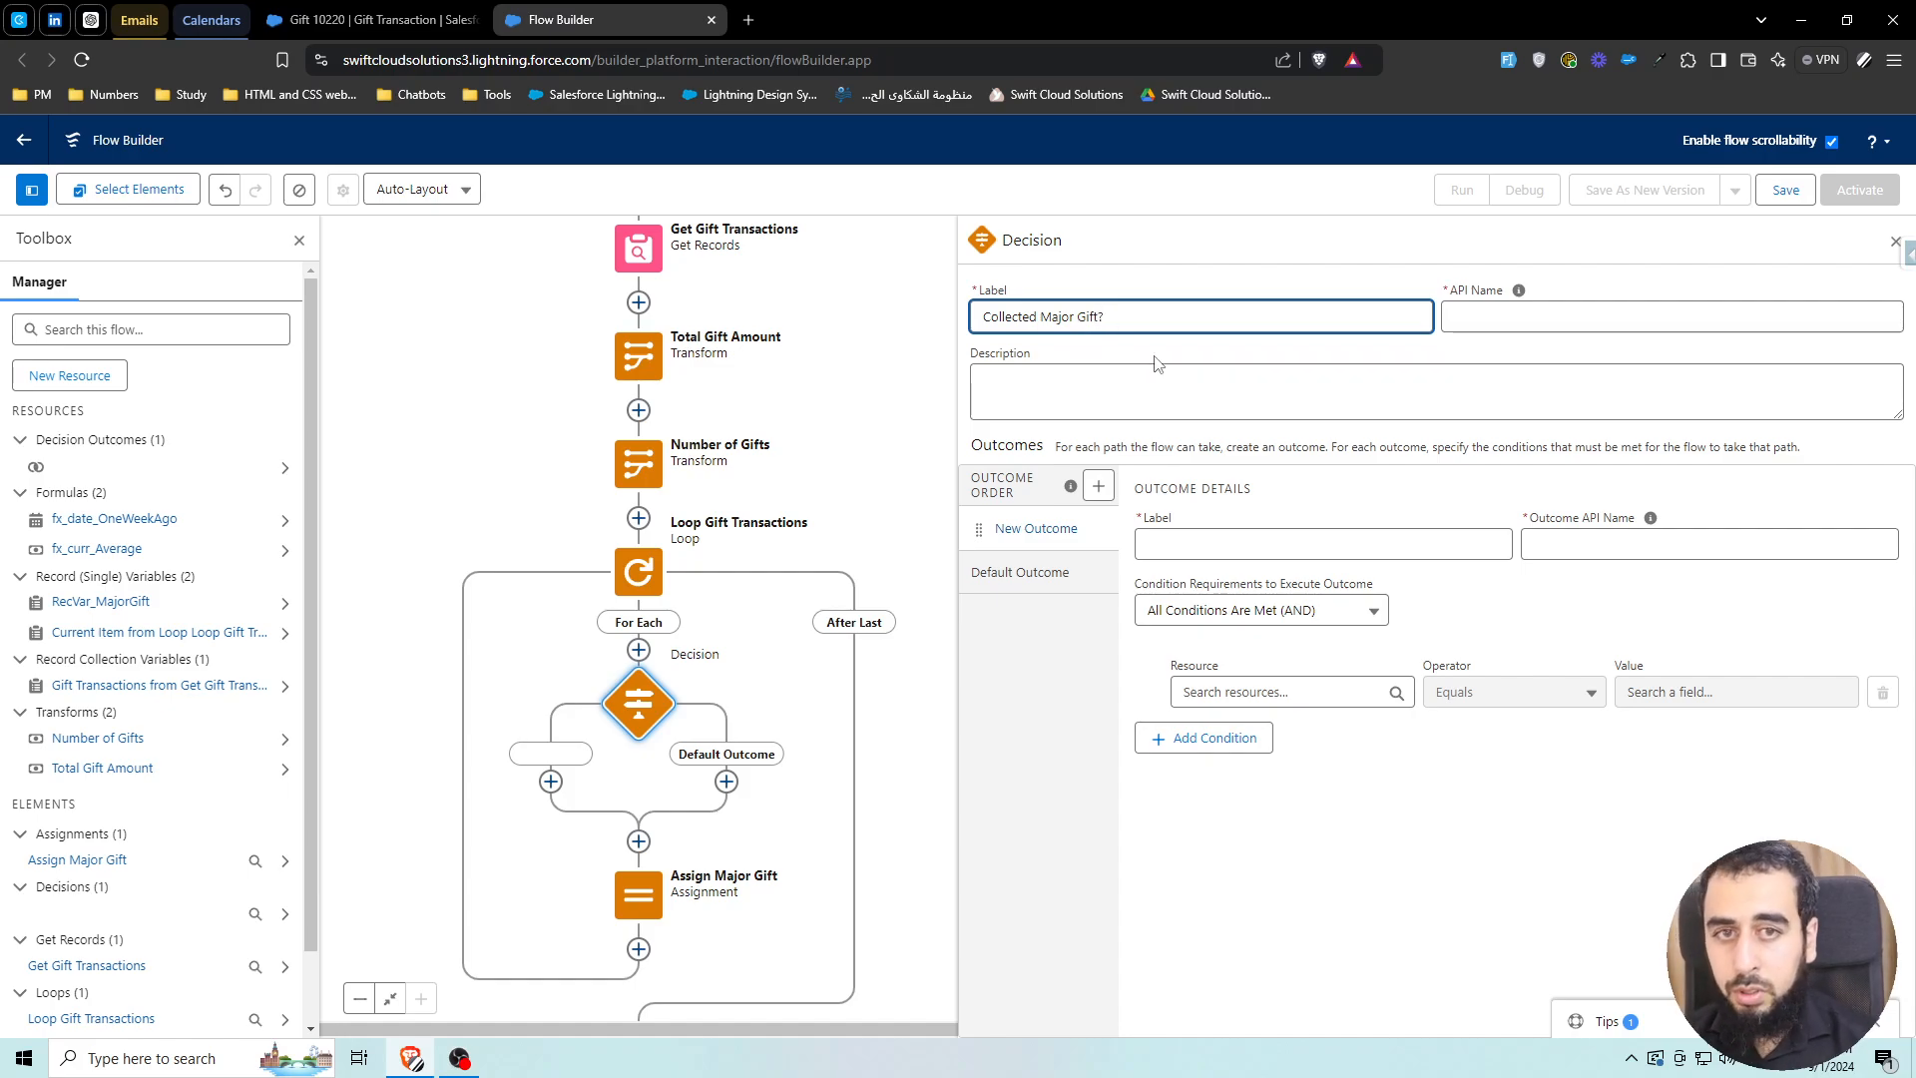
text(?)
click(1266, 594)
click(1249, 548)
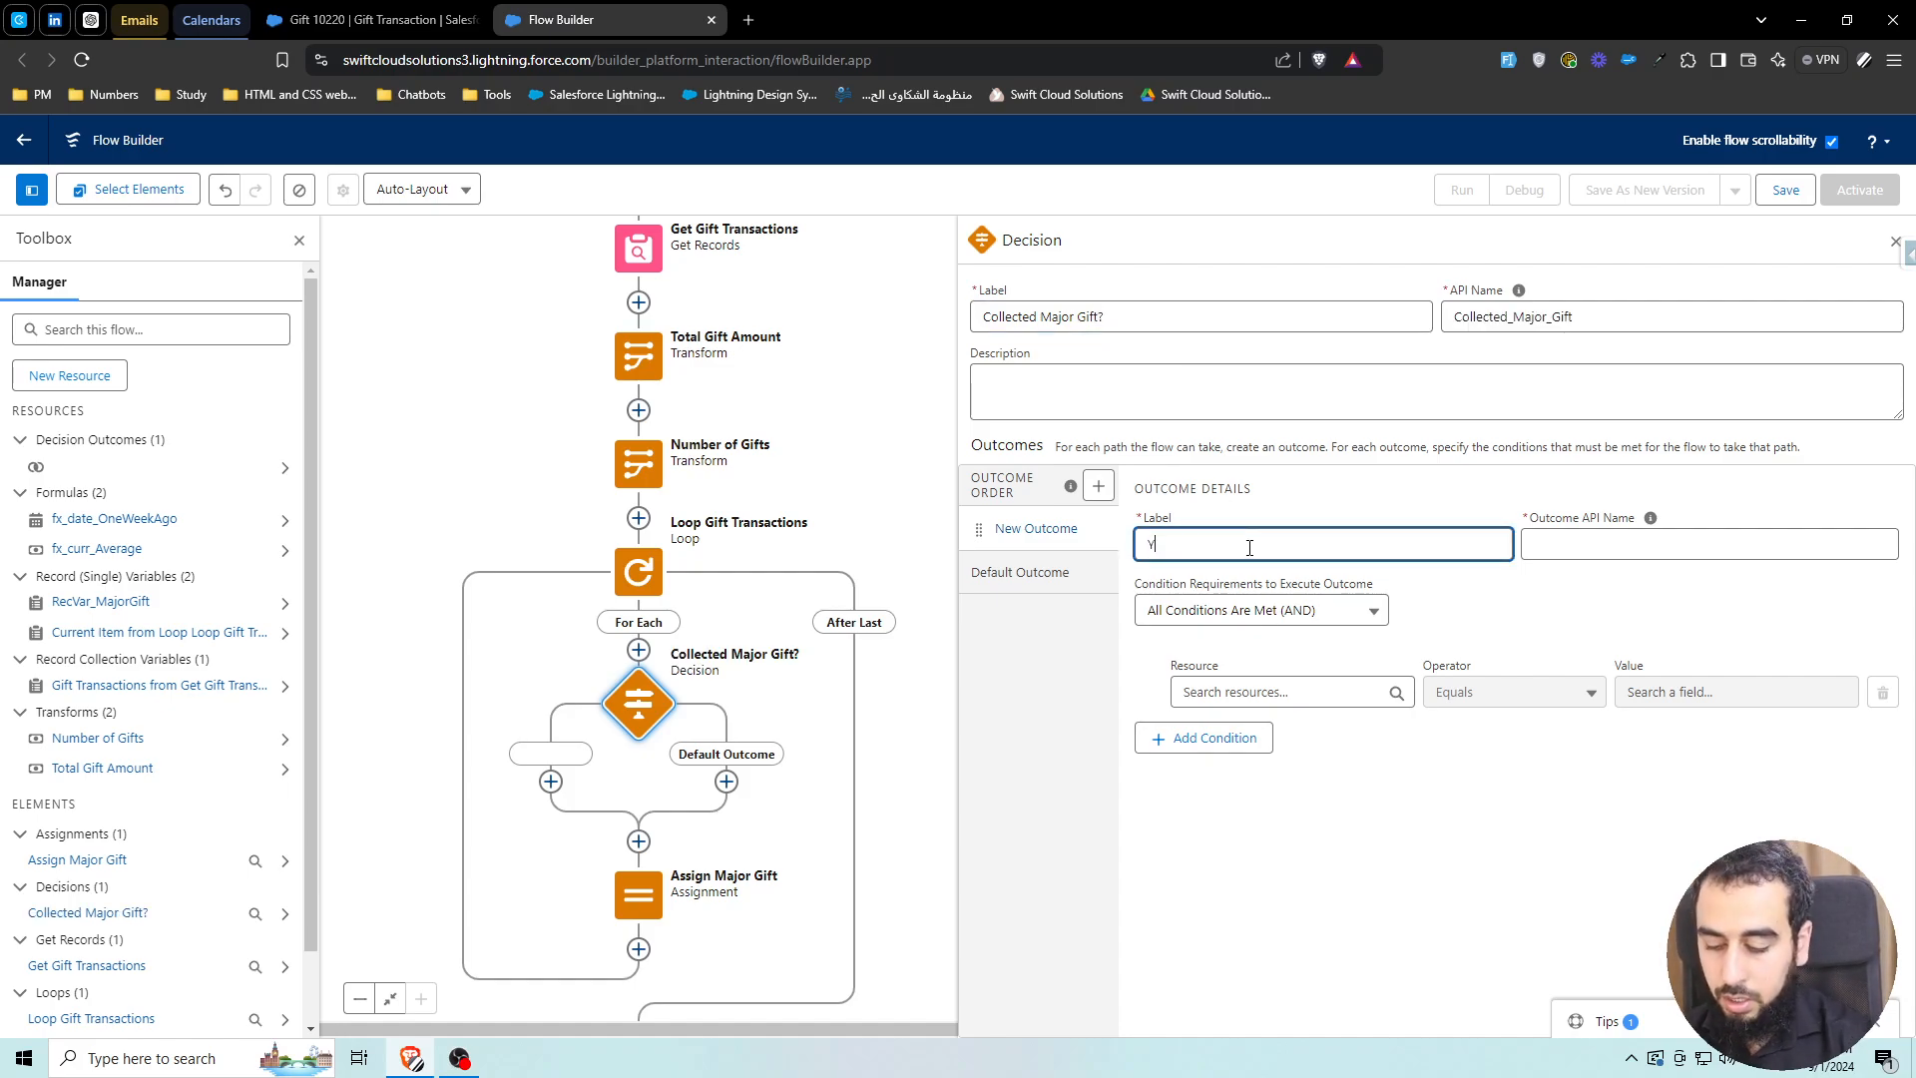
text(Yes)
click(1598, 550)
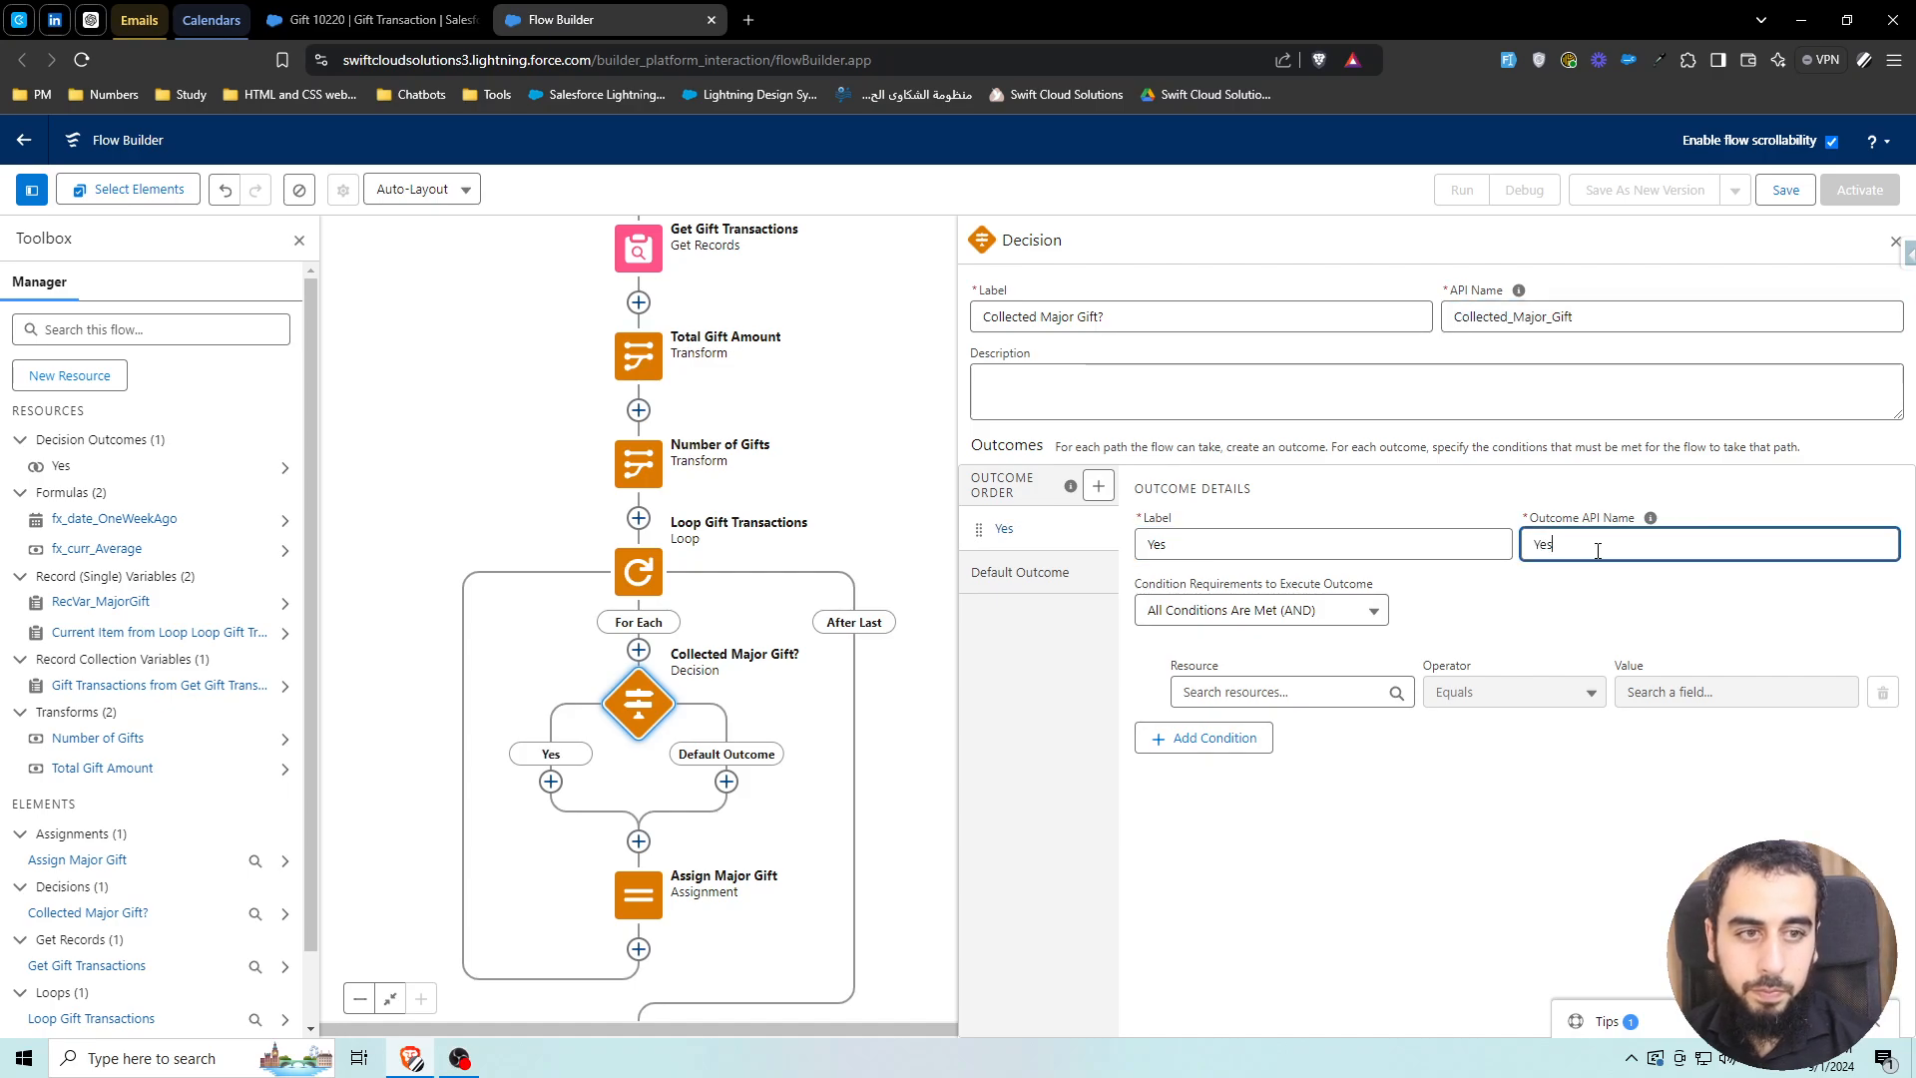
text(_Collected_Major_Gift)
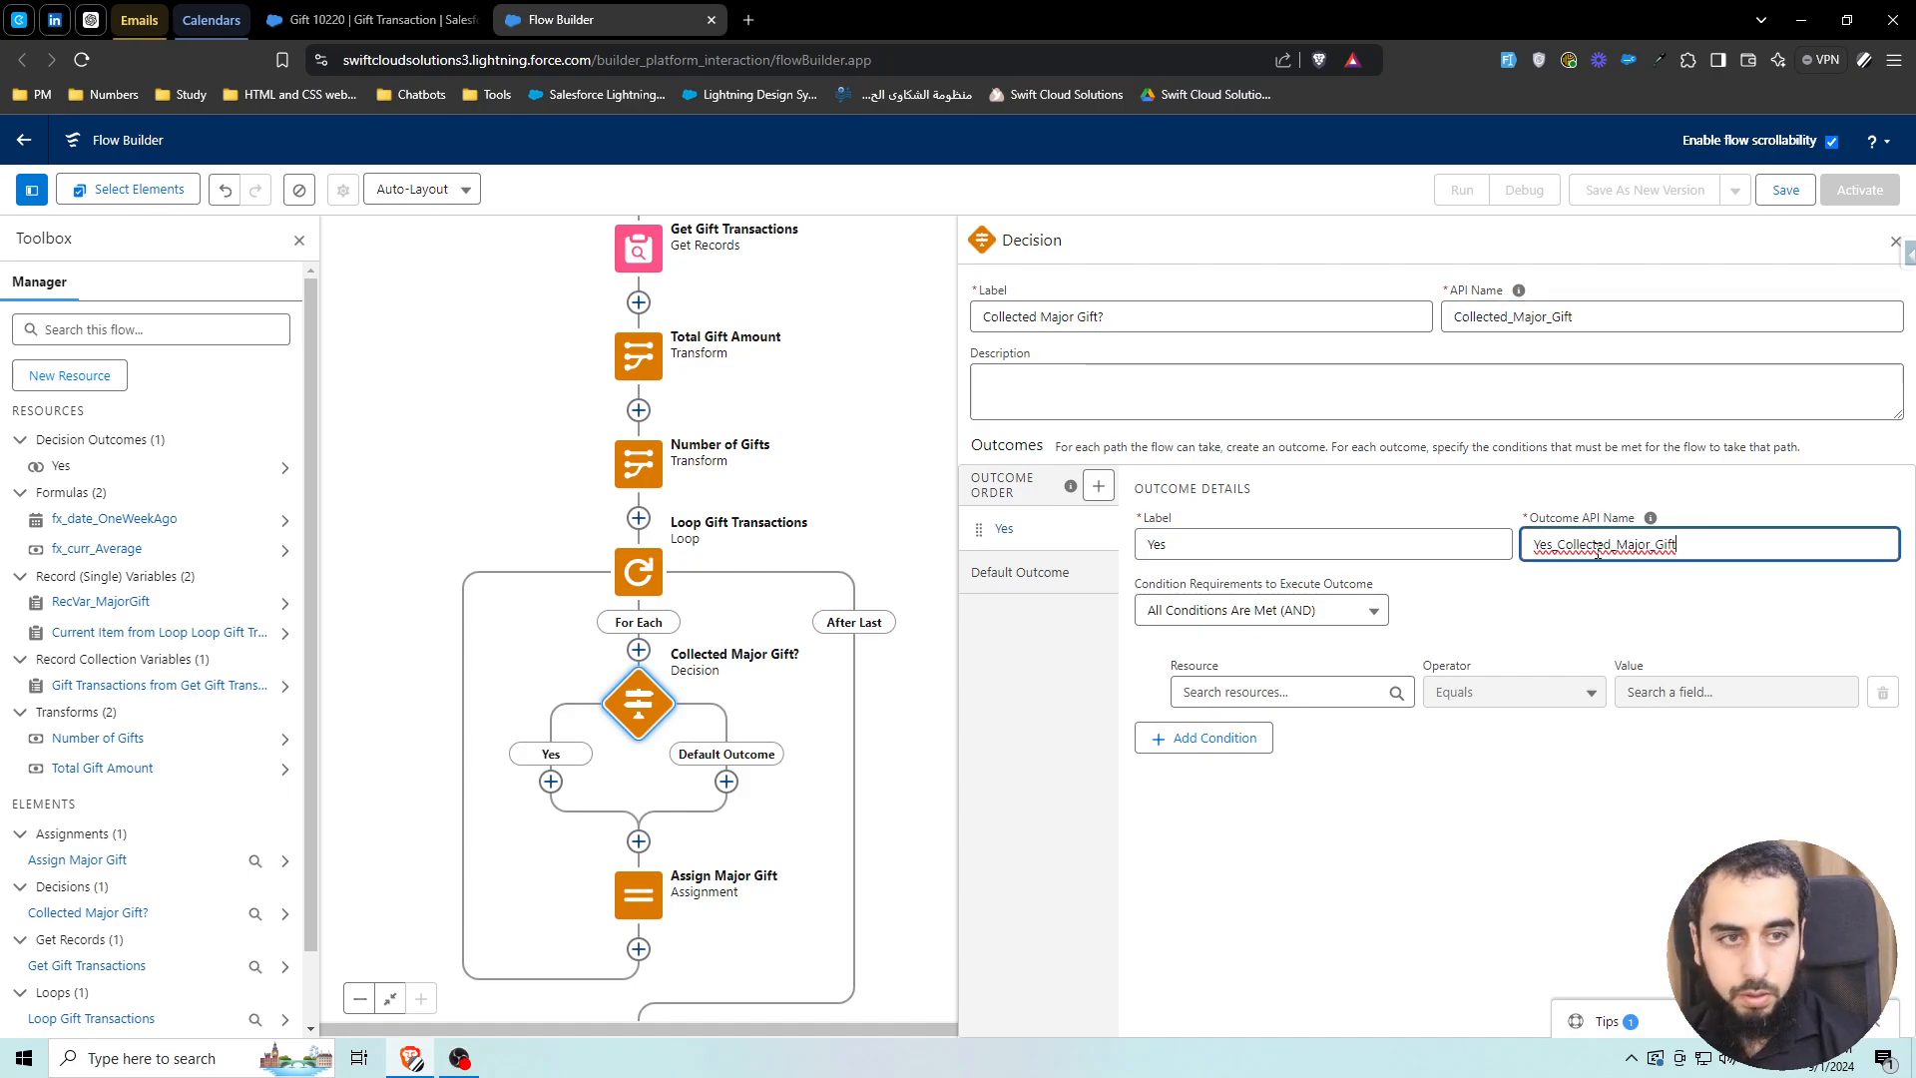
Rename the decision's default outcome to No
click(1023, 570)
triple_click(1180, 541)
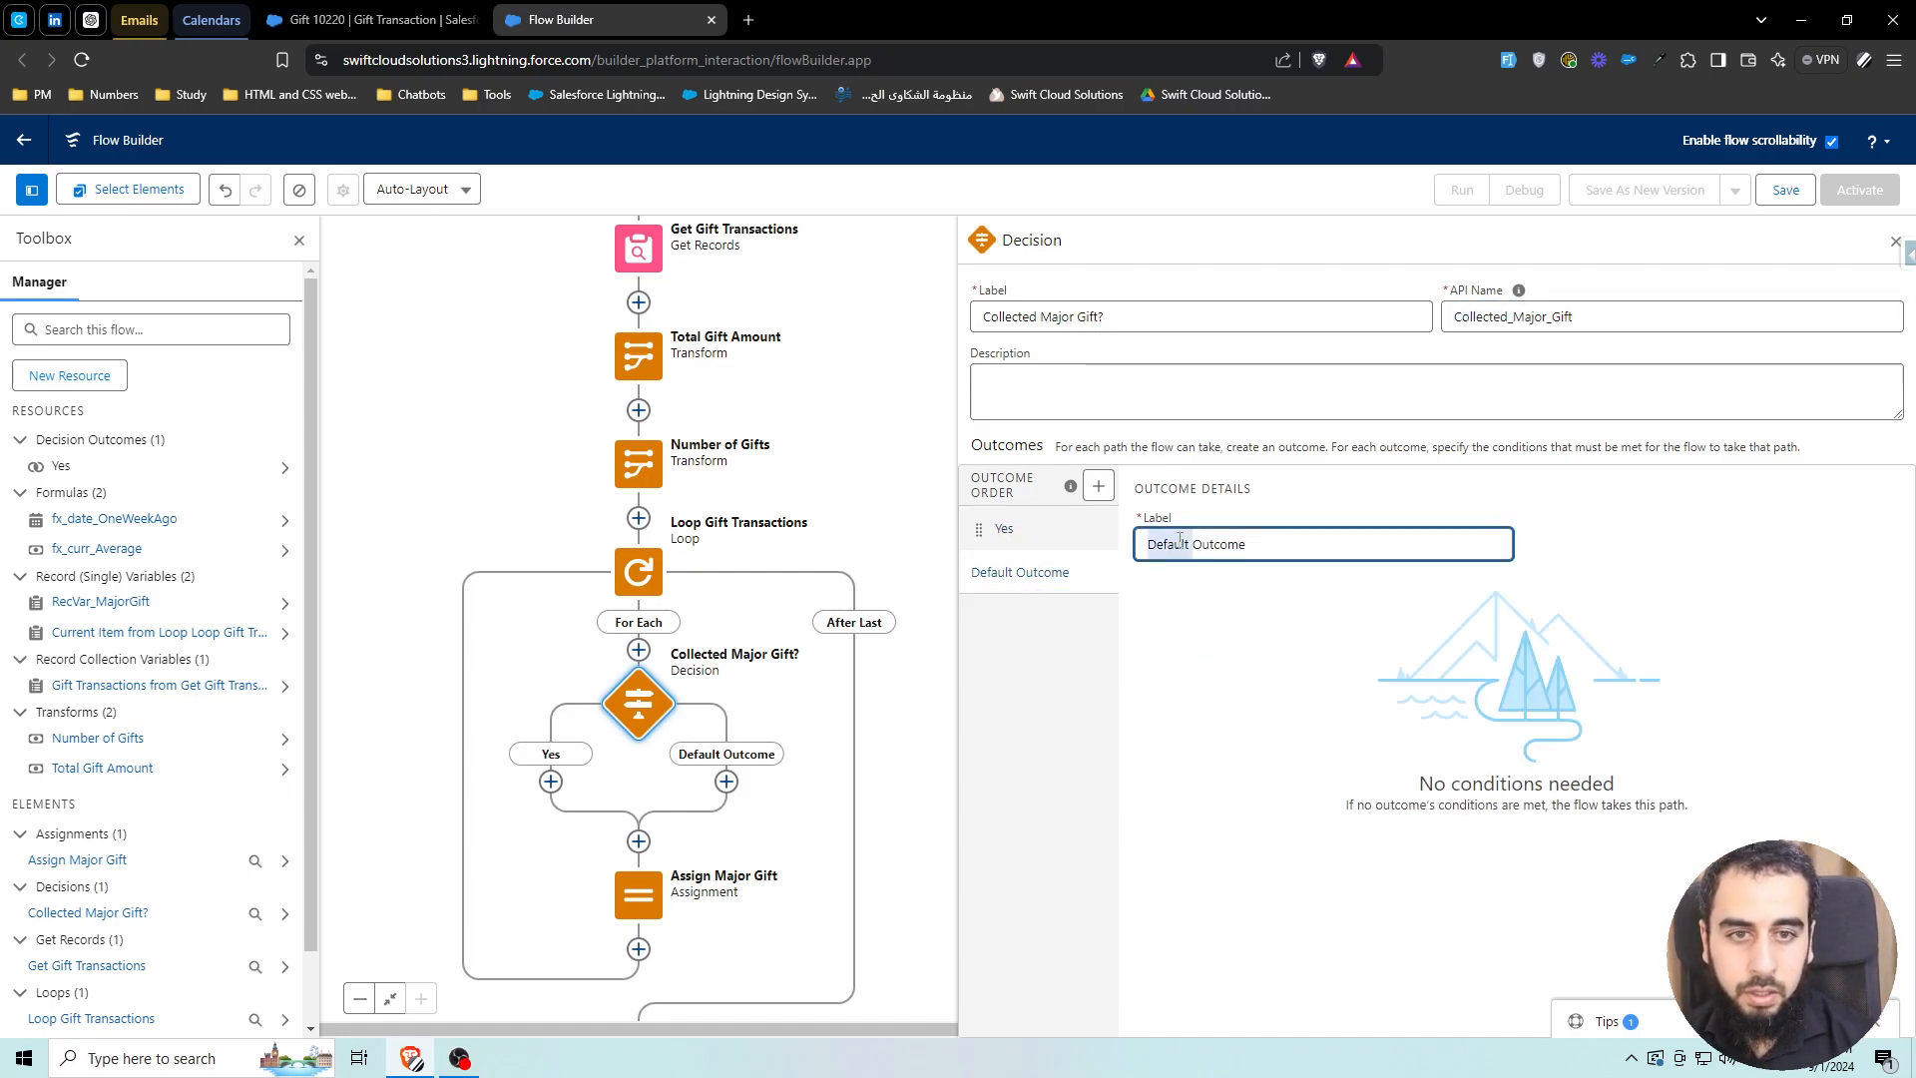
text(No)
click(1076, 524)
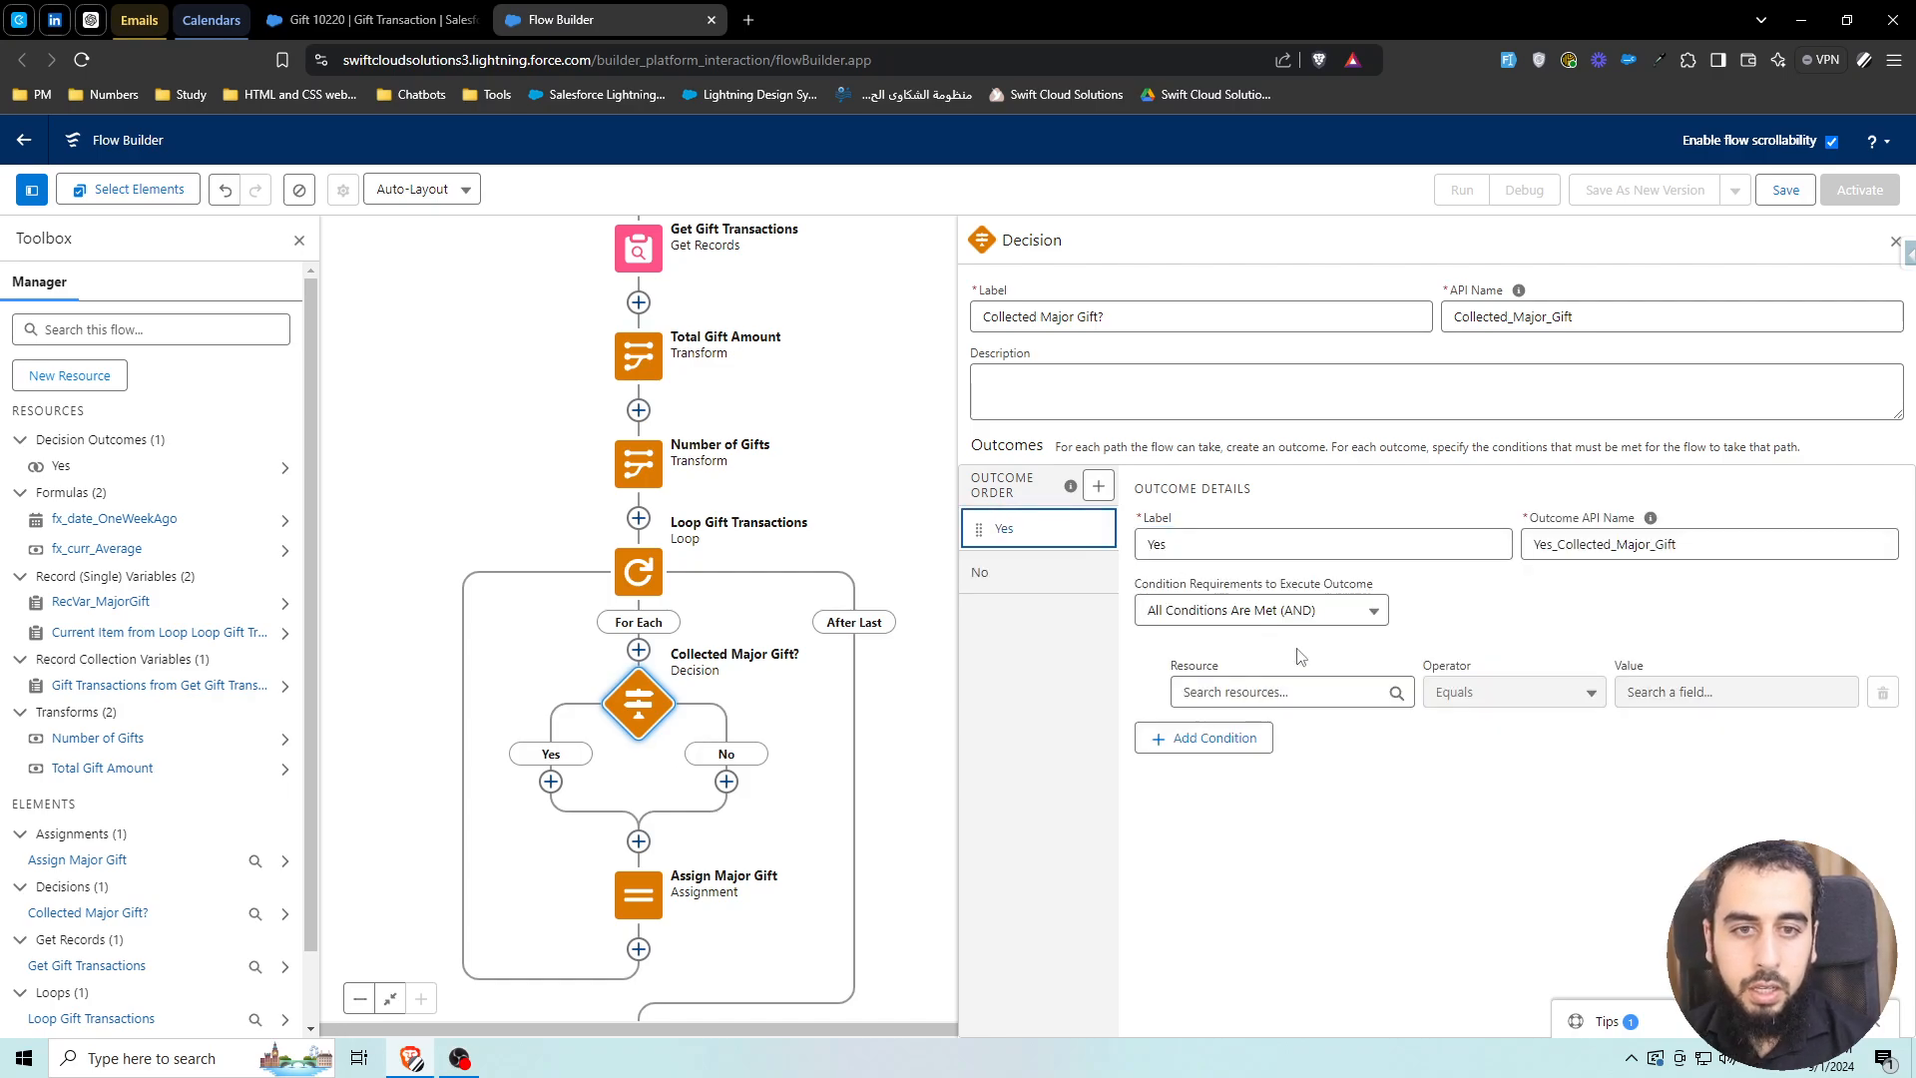
Make the Yes outcome require RecVar_MajorGift Is Null False, then close the decision
click(1297, 692)
text(rec)
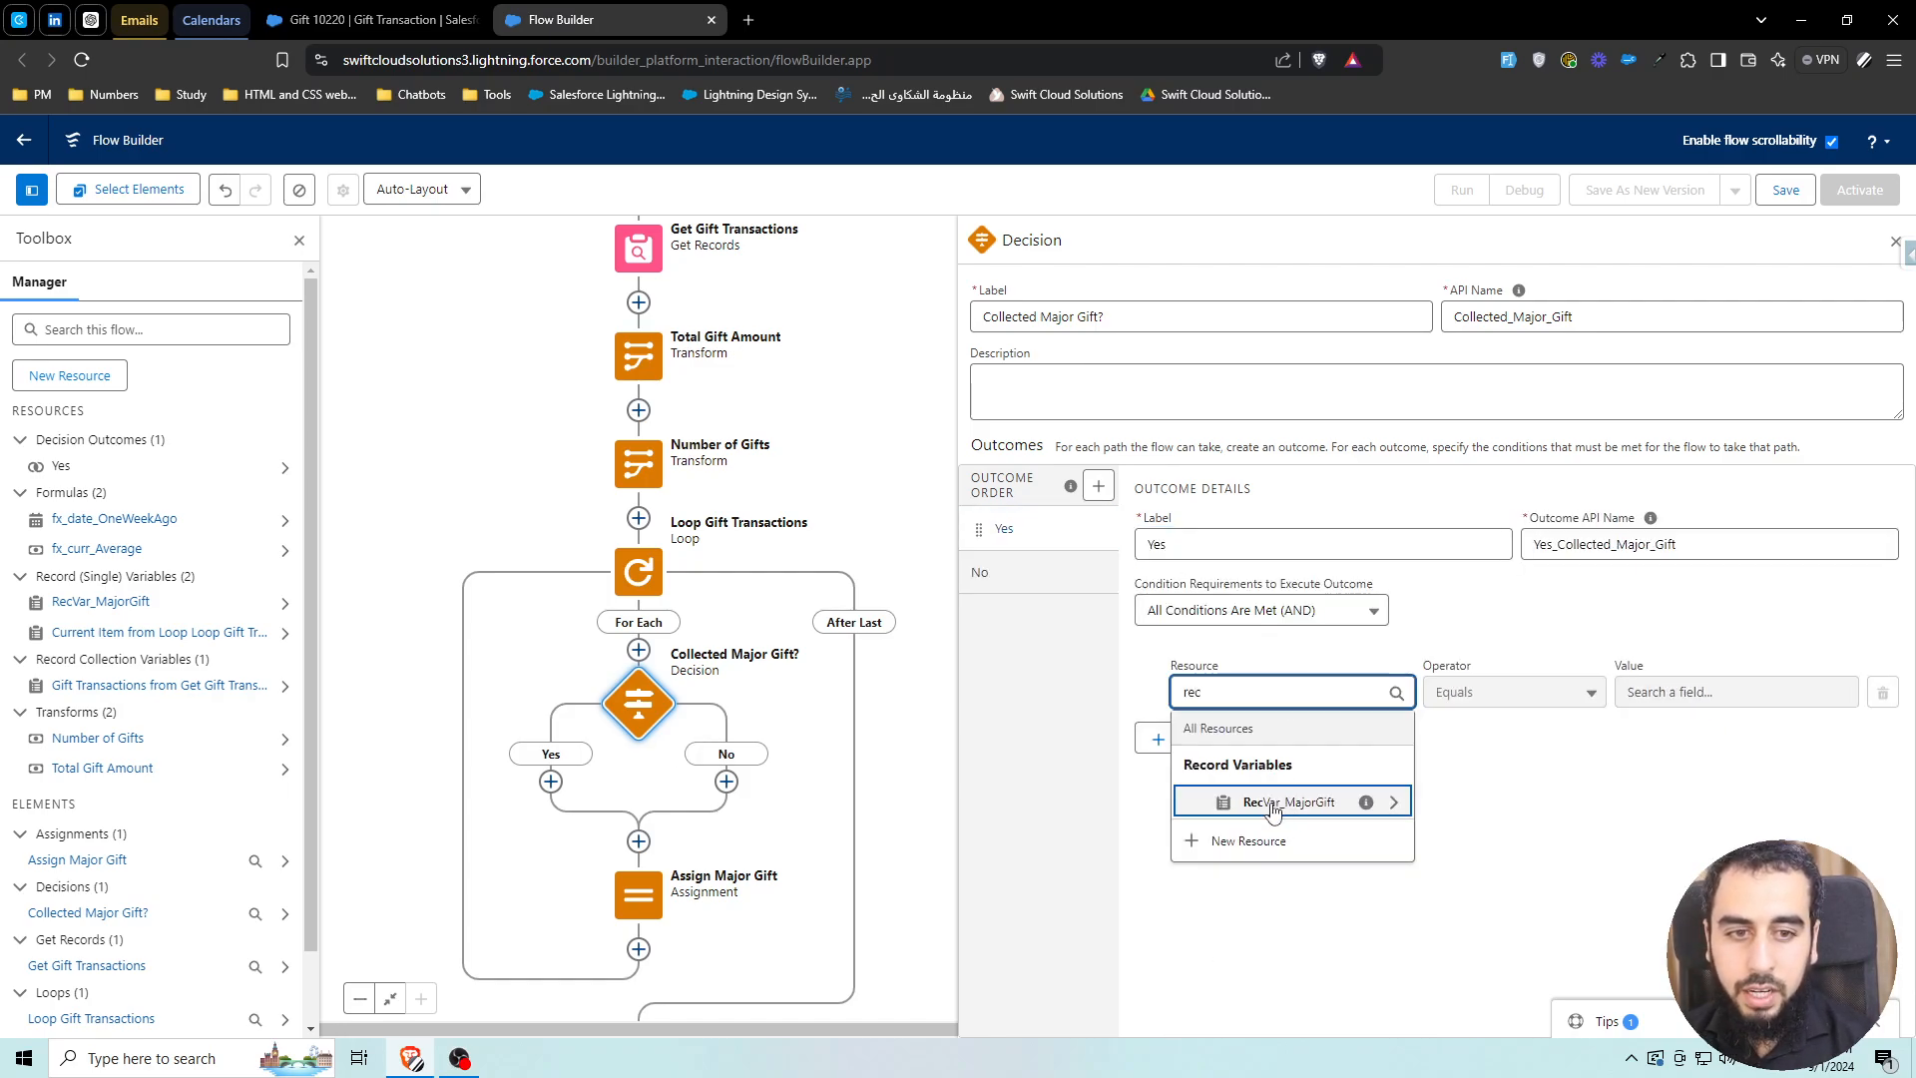
click(1263, 808)
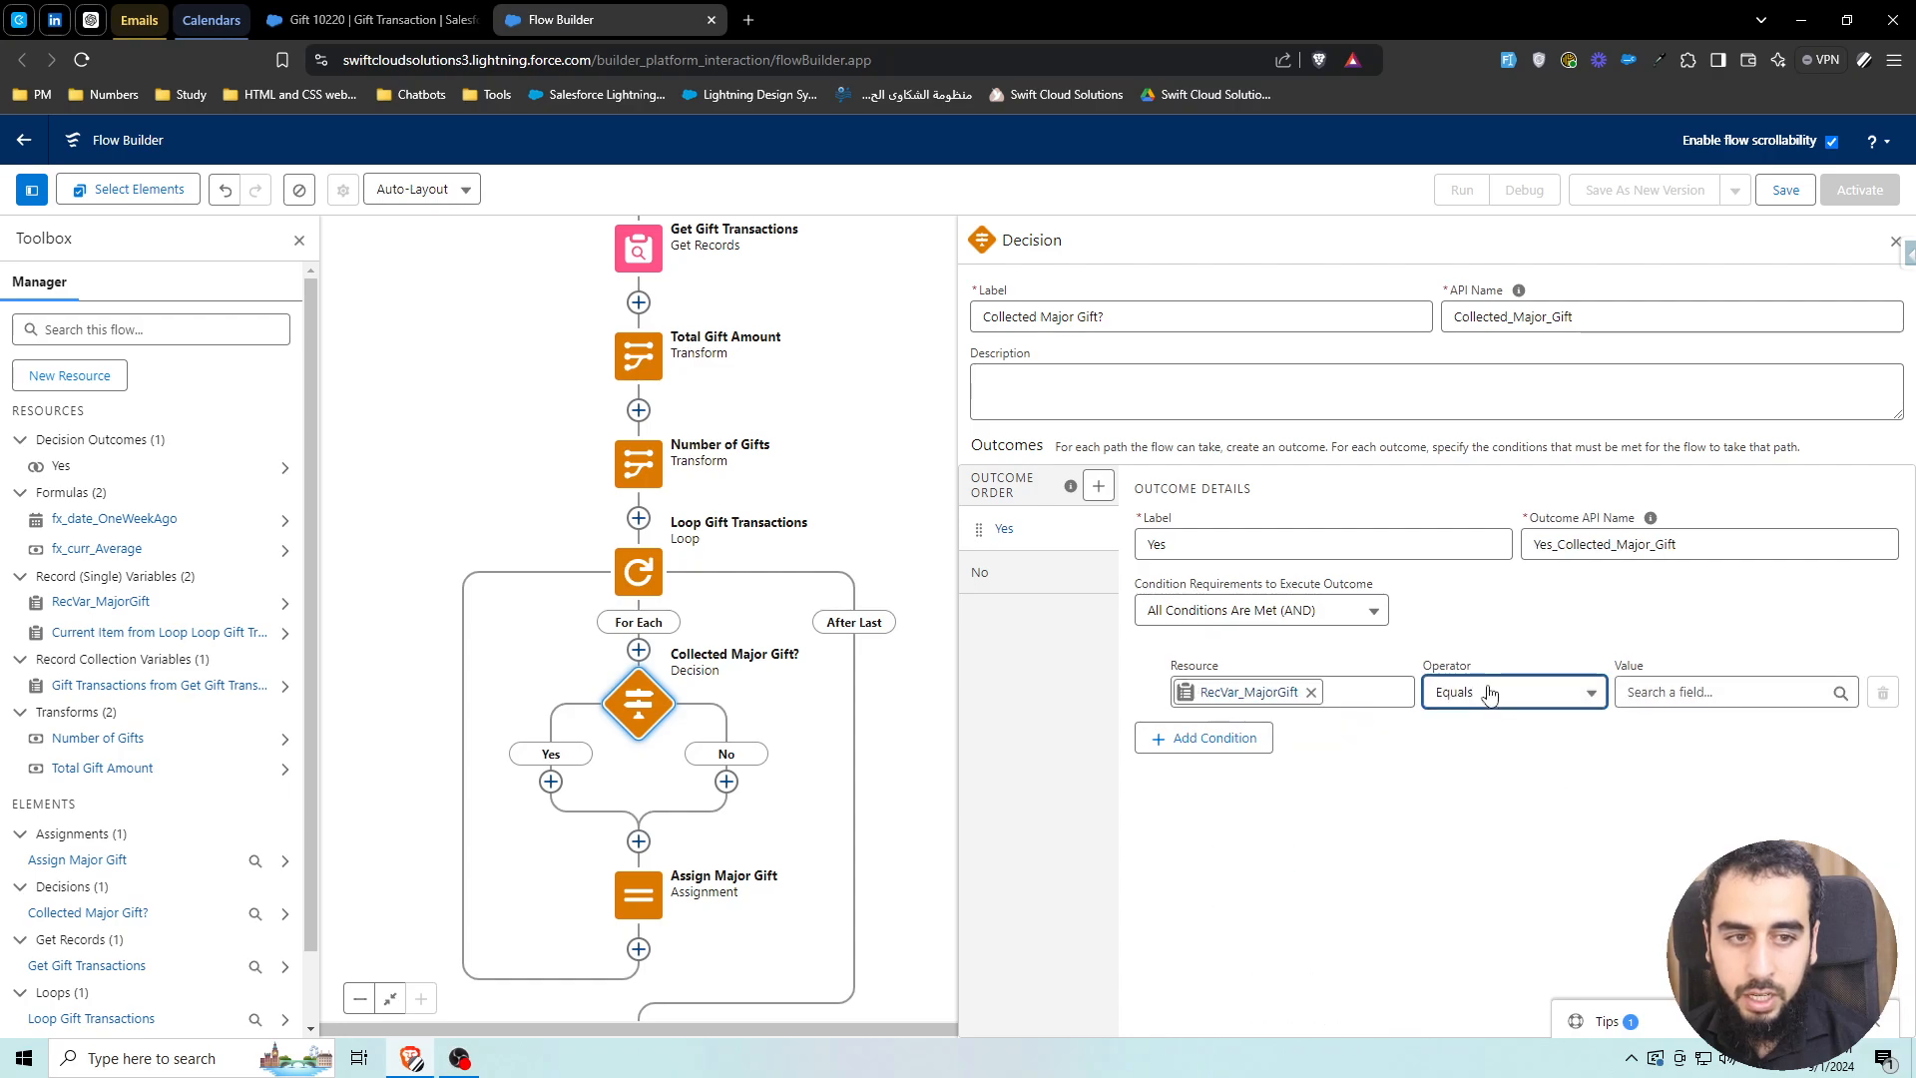
click(1507, 692)
click(1457, 608)
click(1654, 694)
click(1656, 799)
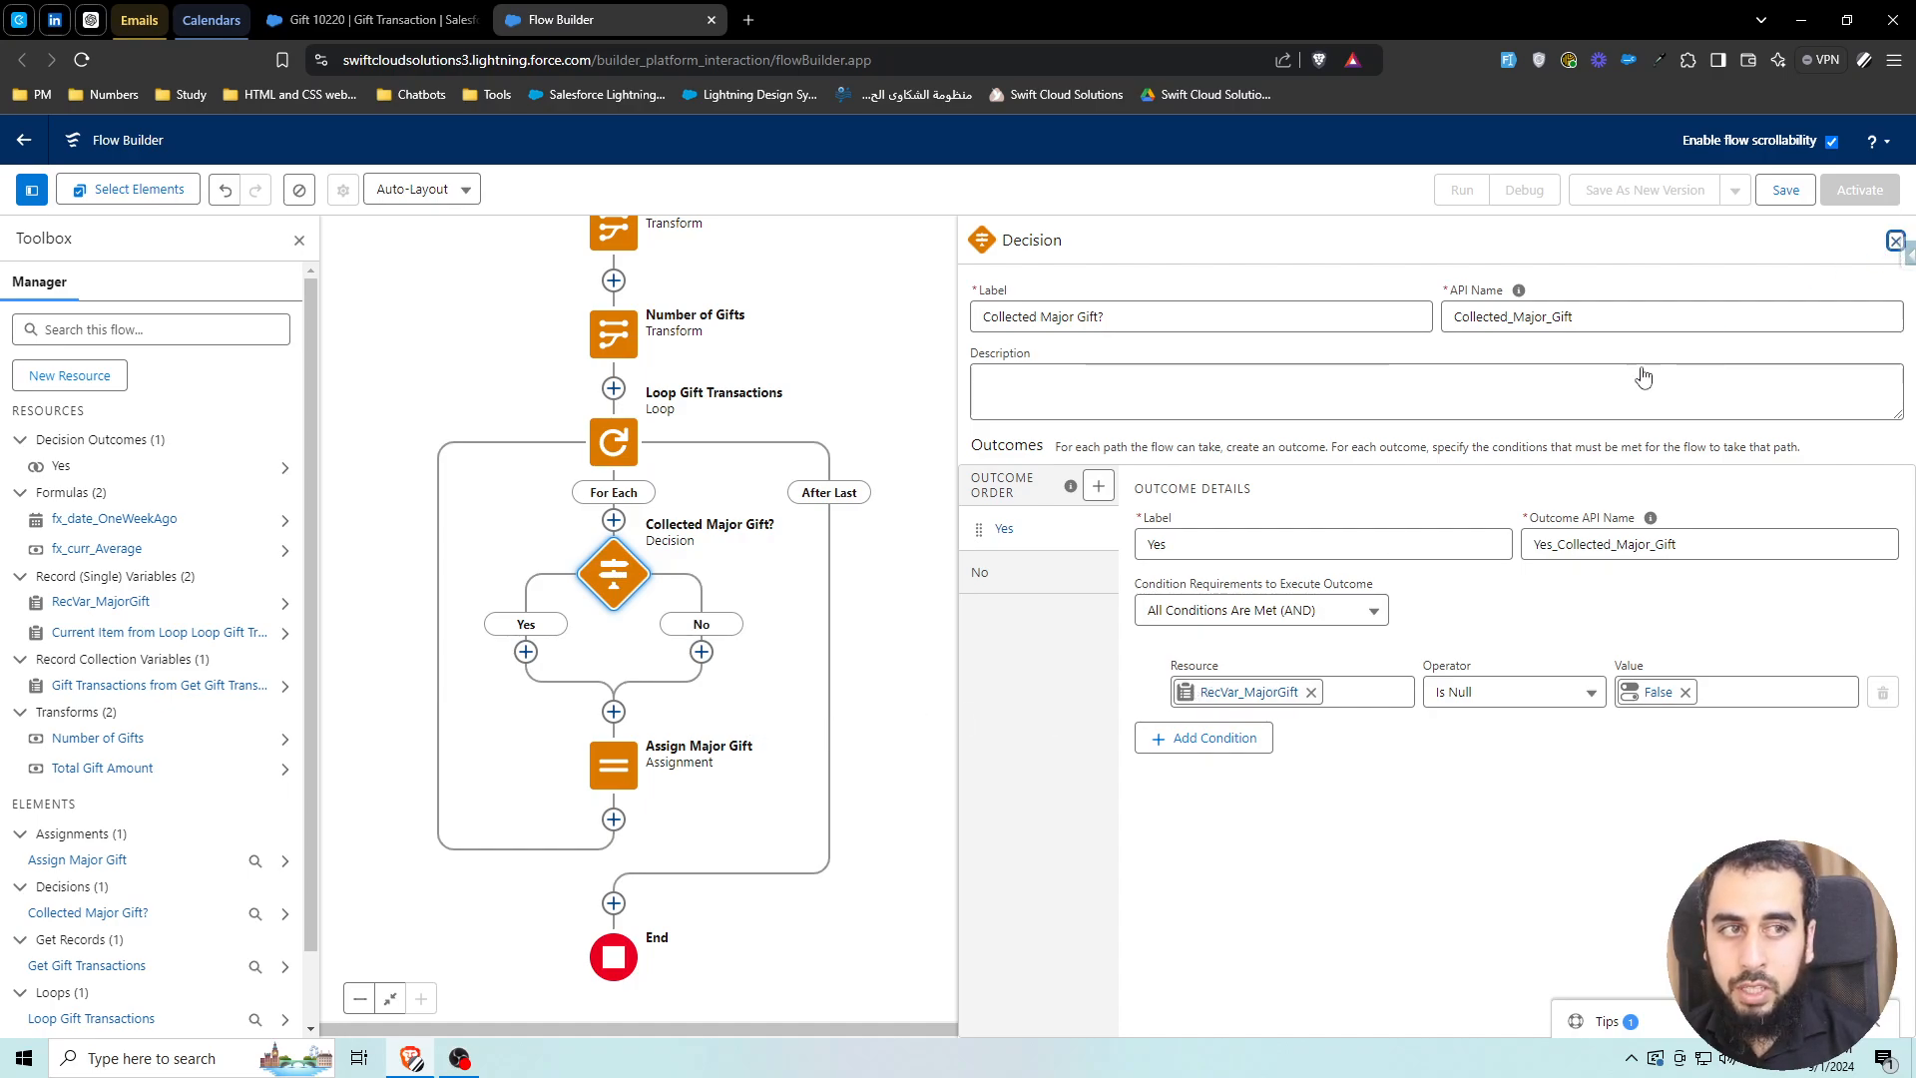
click(1897, 248)
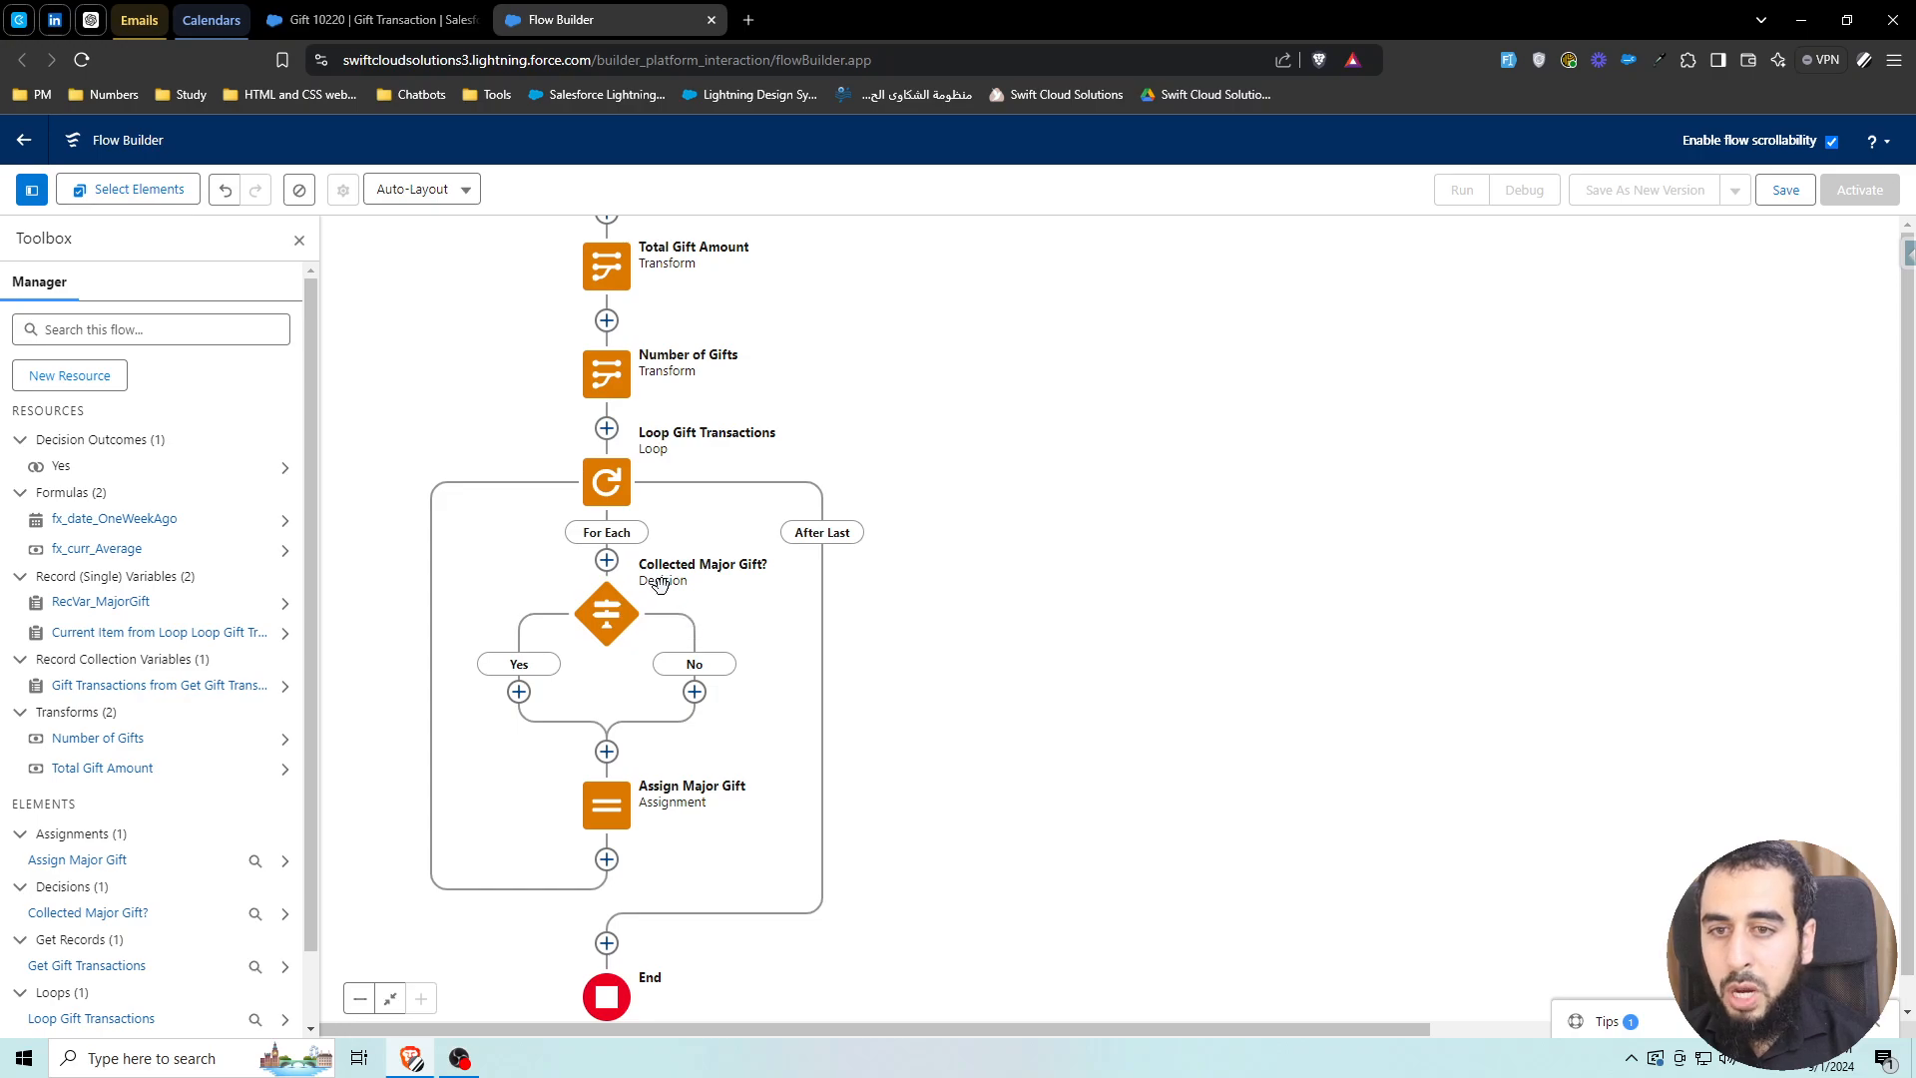
Cut Assign Major Gift and paste it onto the decision's No branch
click(518, 691)
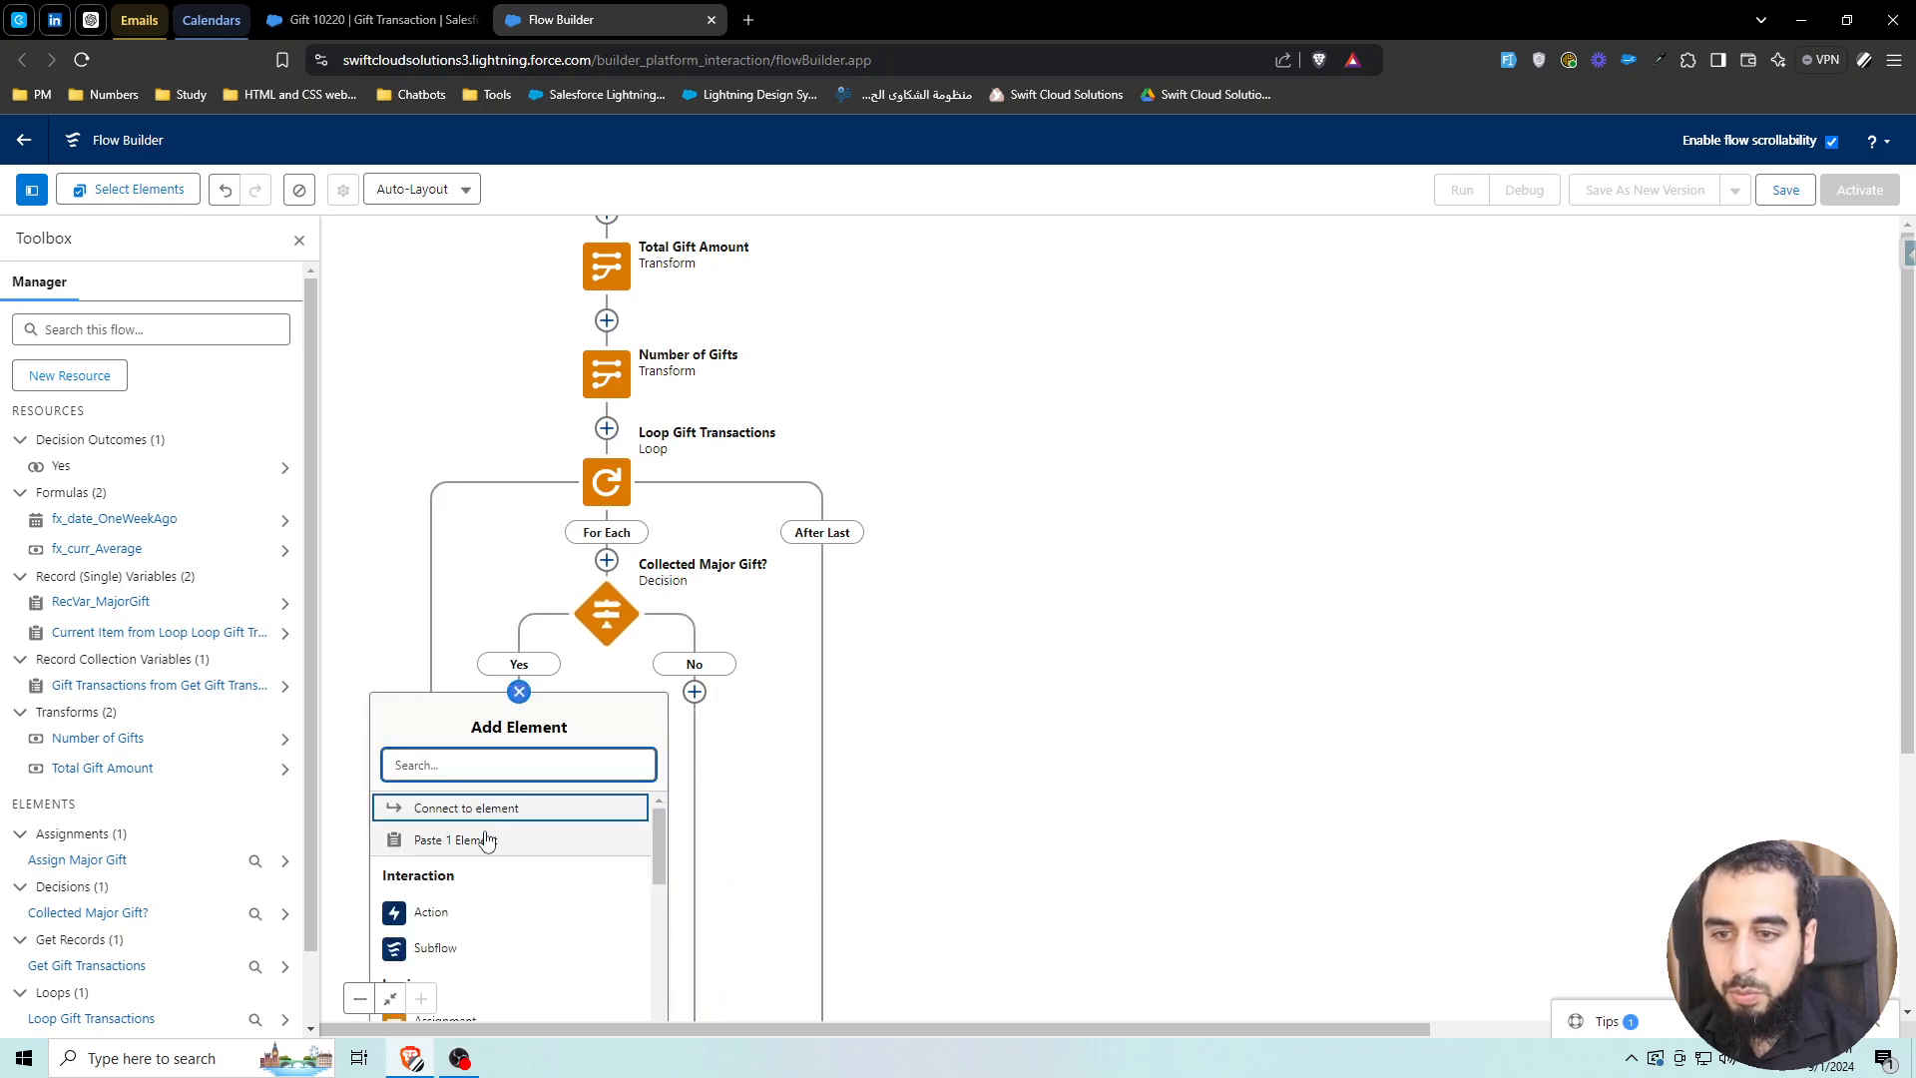
click(519, 692)
scroll(566, 703, down, 3)
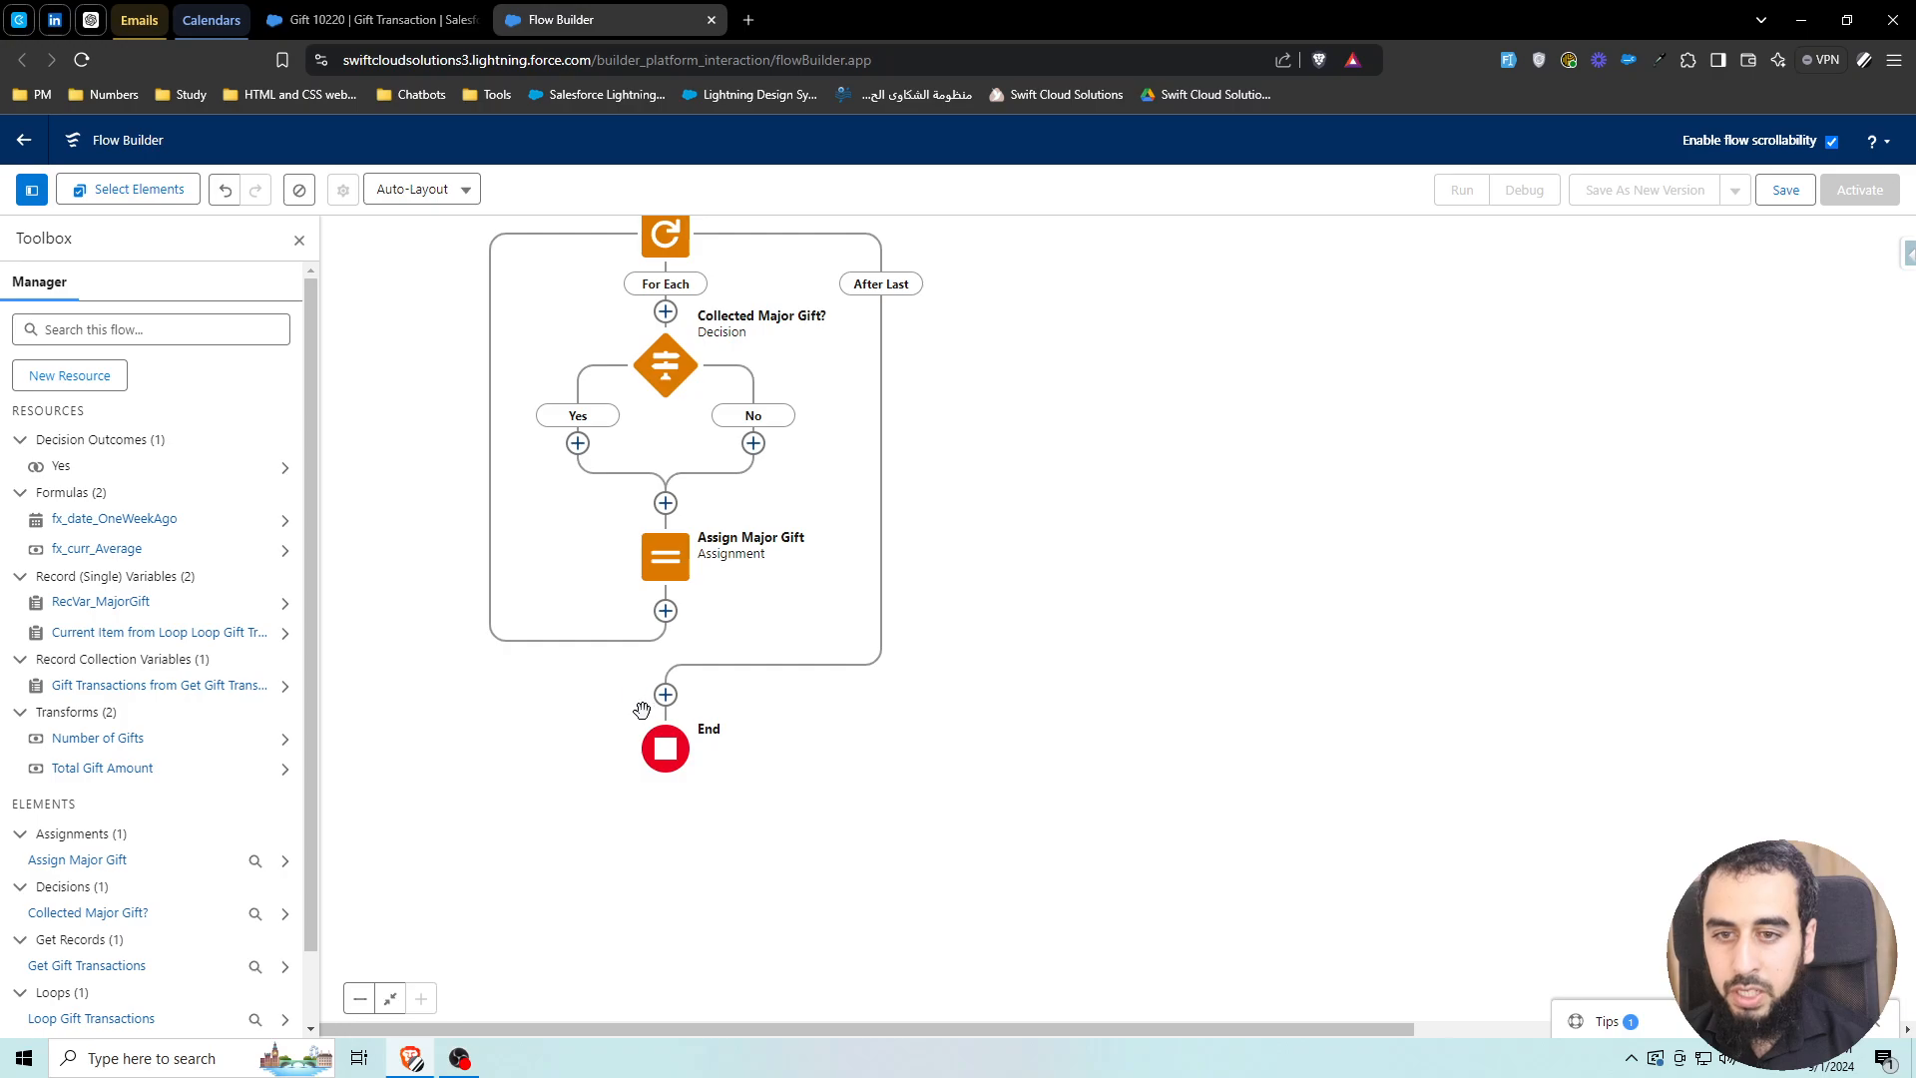
scroll(638, 739, up, 1)
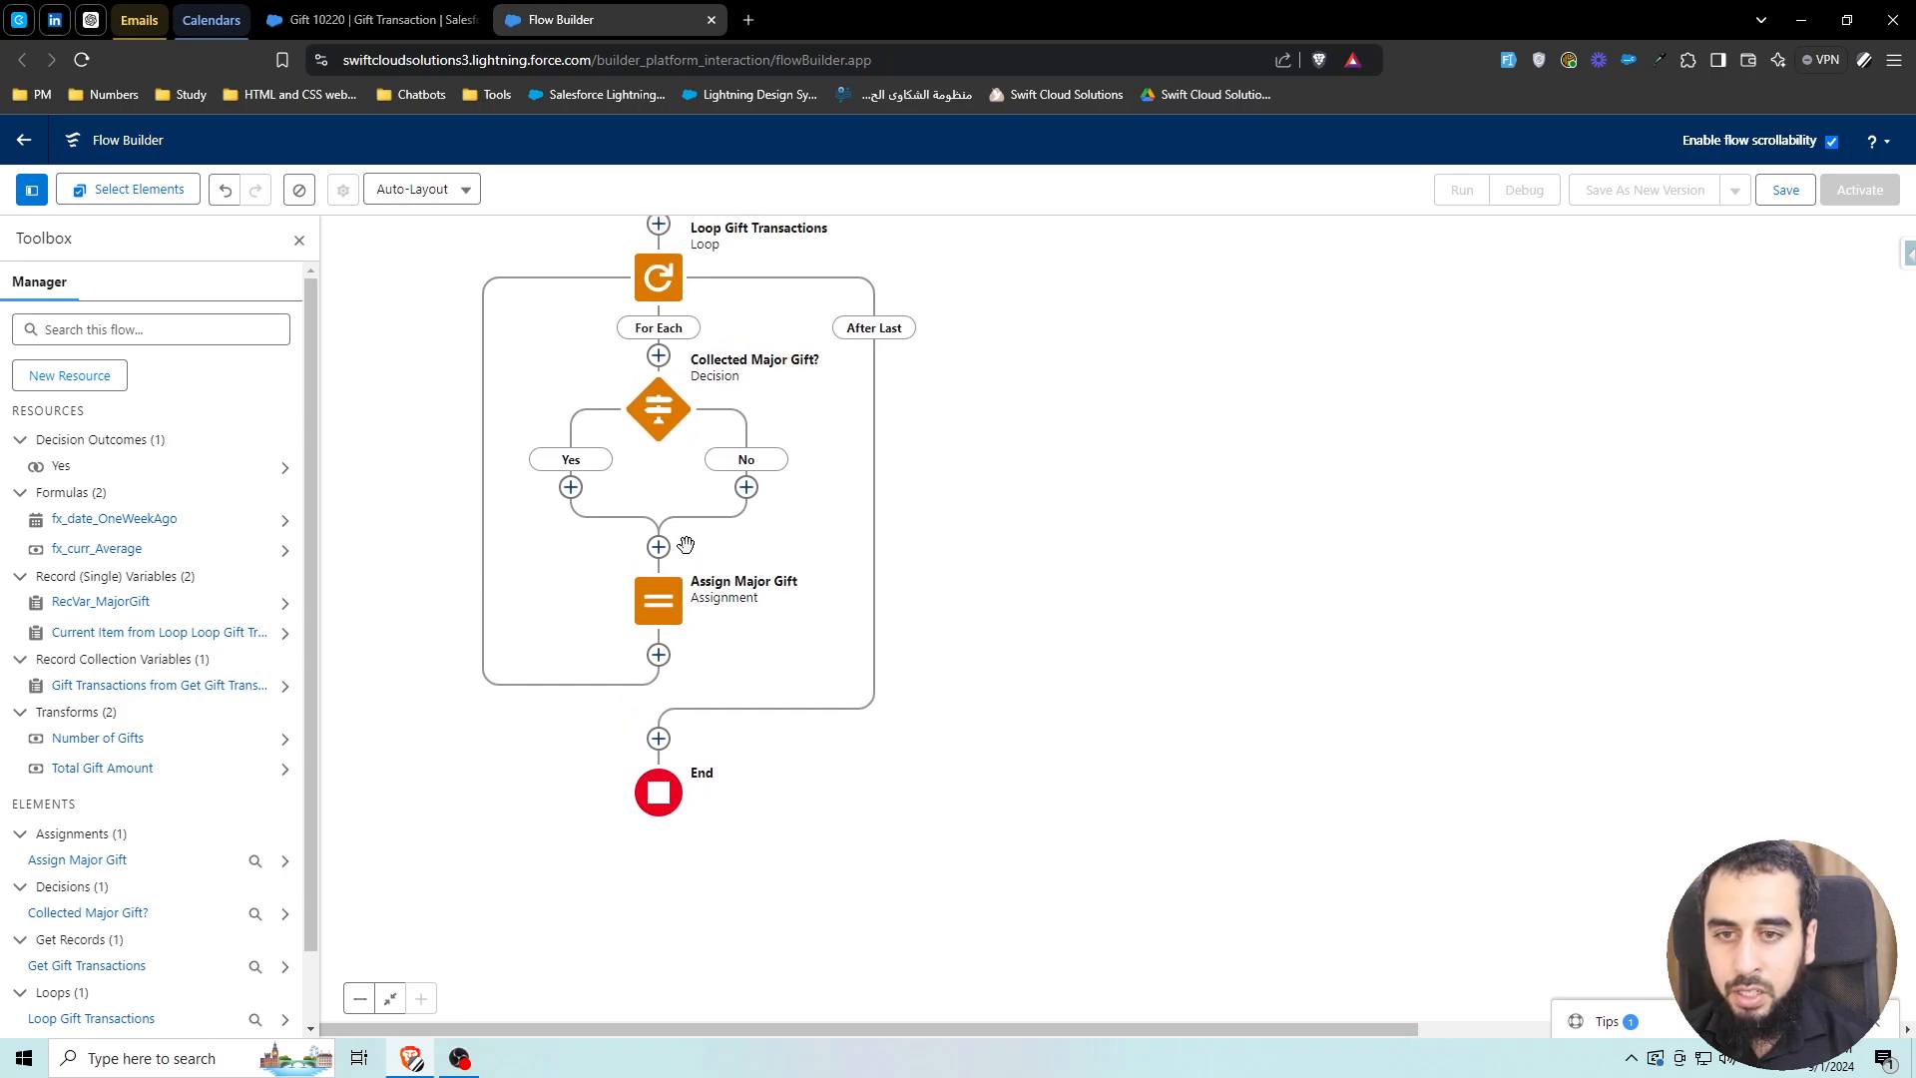
click(659, 601)
click(594, 725)
click(747, 489)
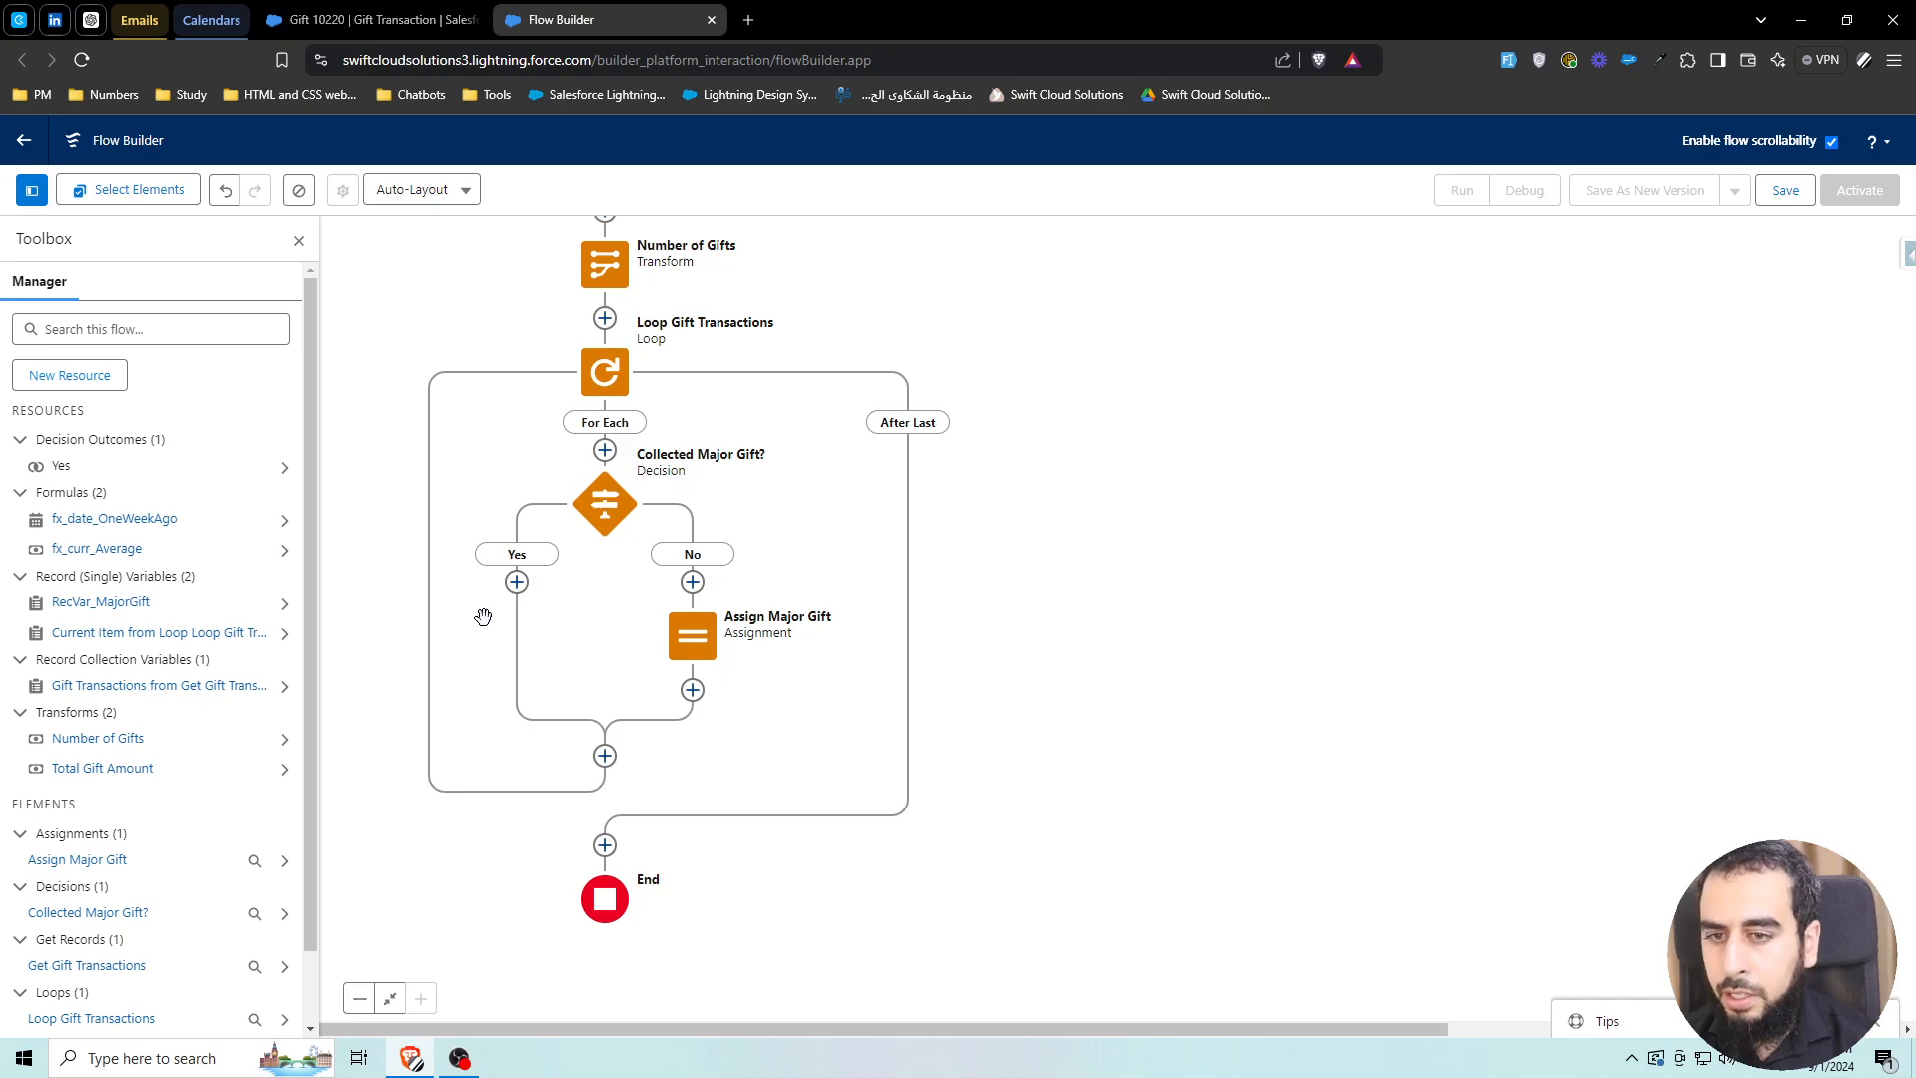
Add a Send Email action labelled 'Send Email' after the loop, just before End
click(517, 582)
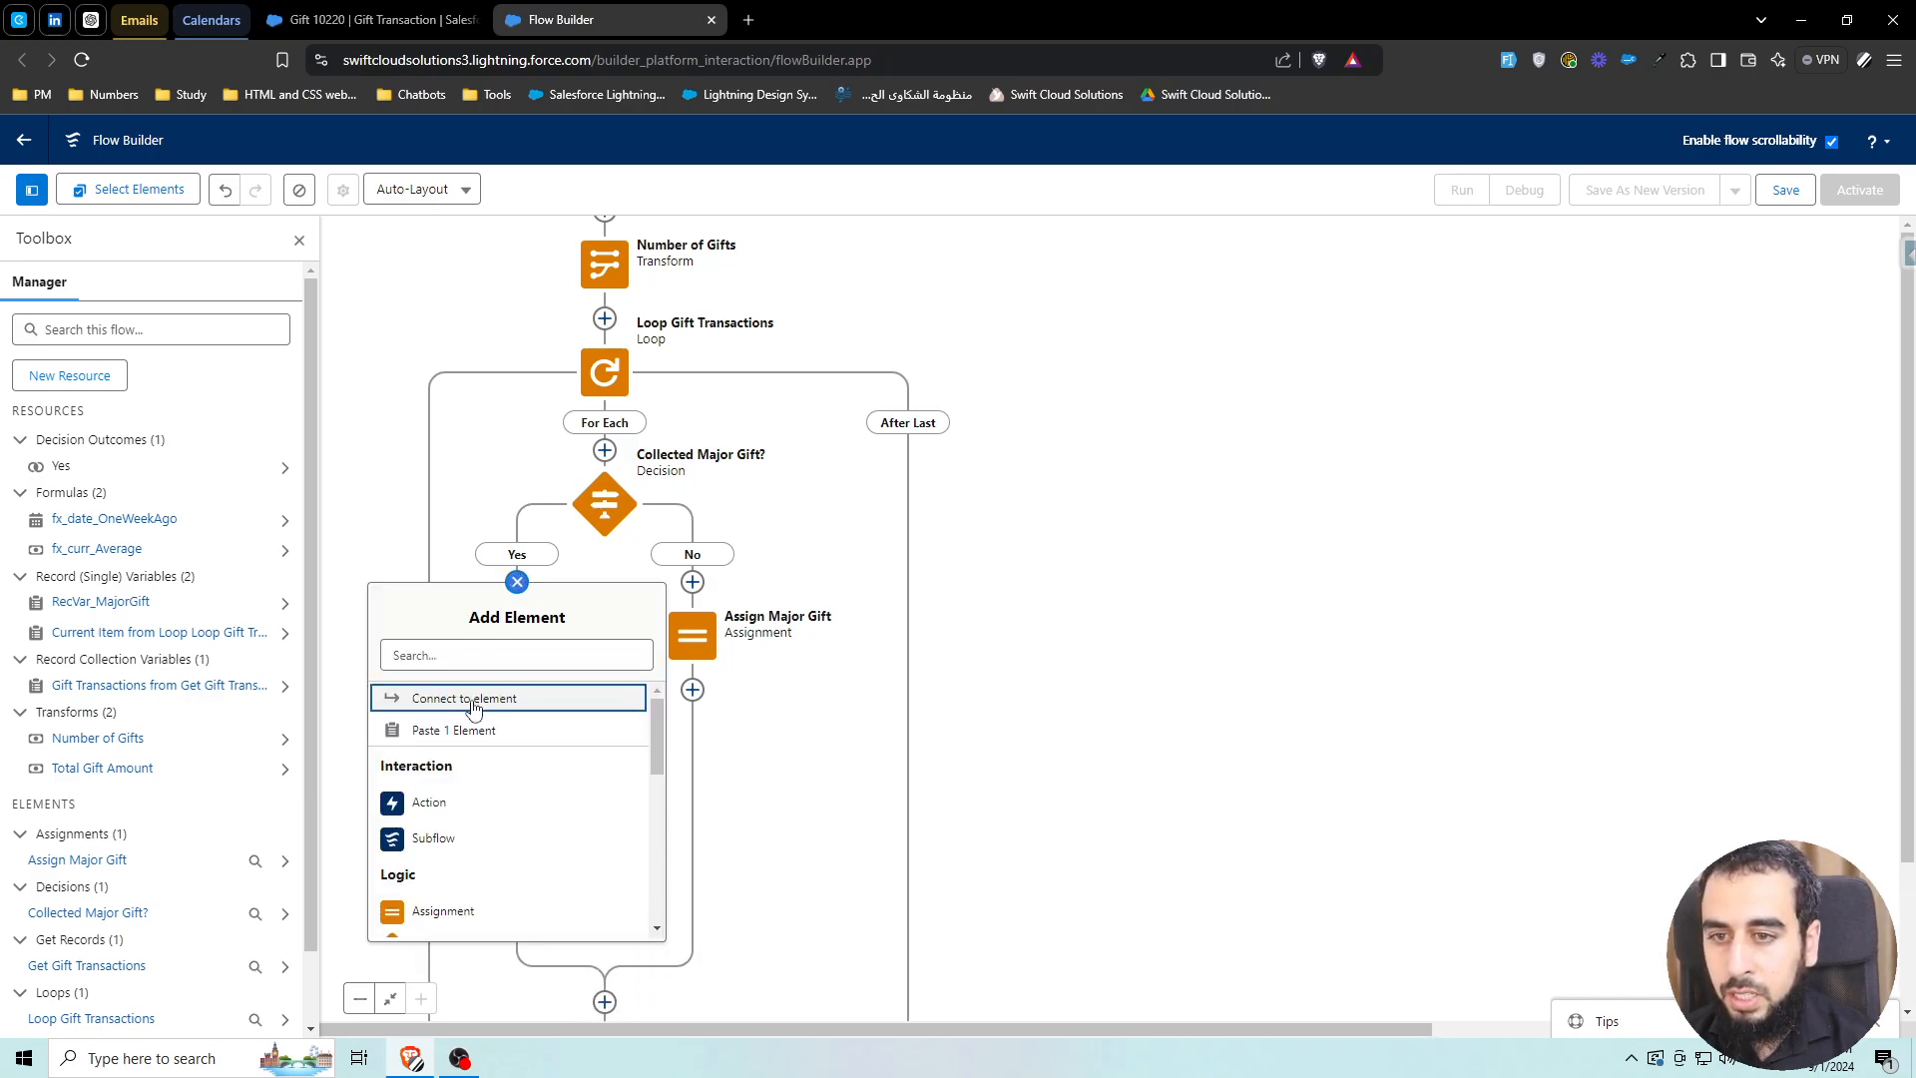
click(469, 699)
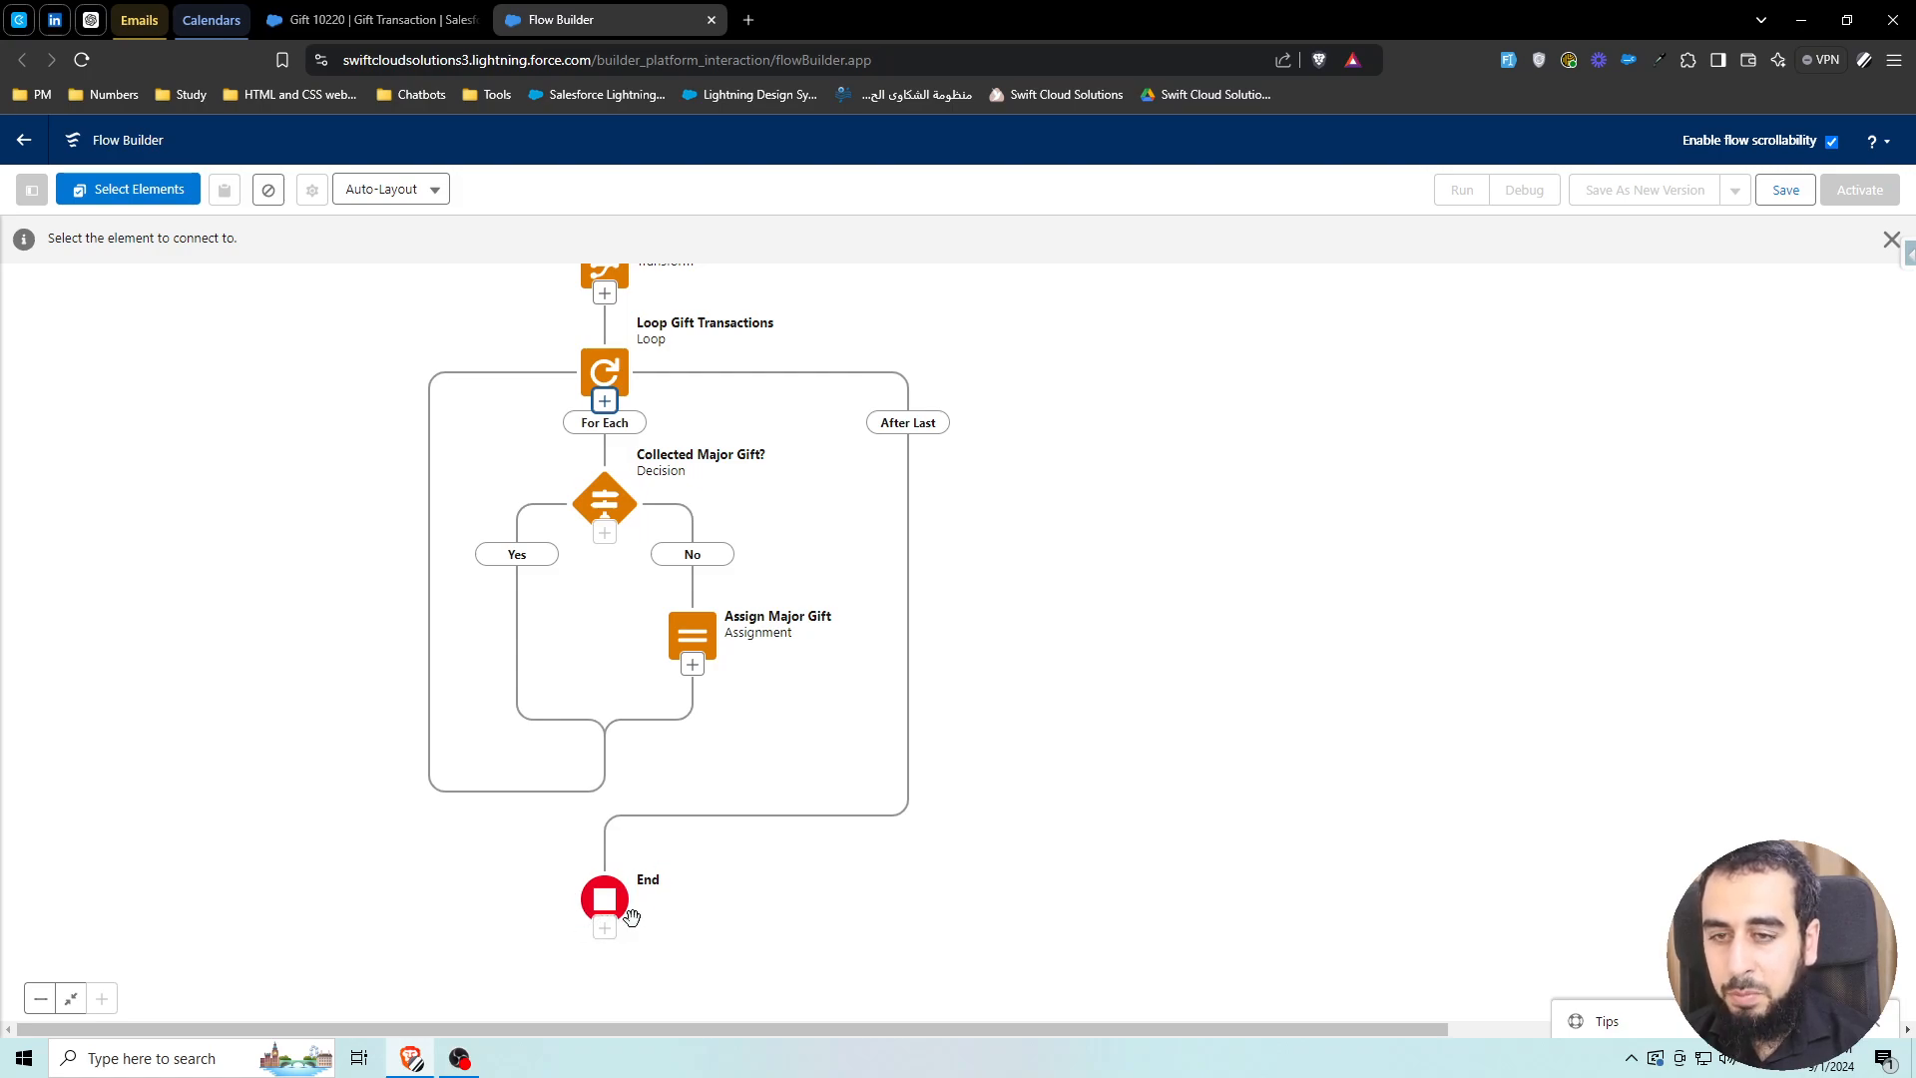
click(415, 605)
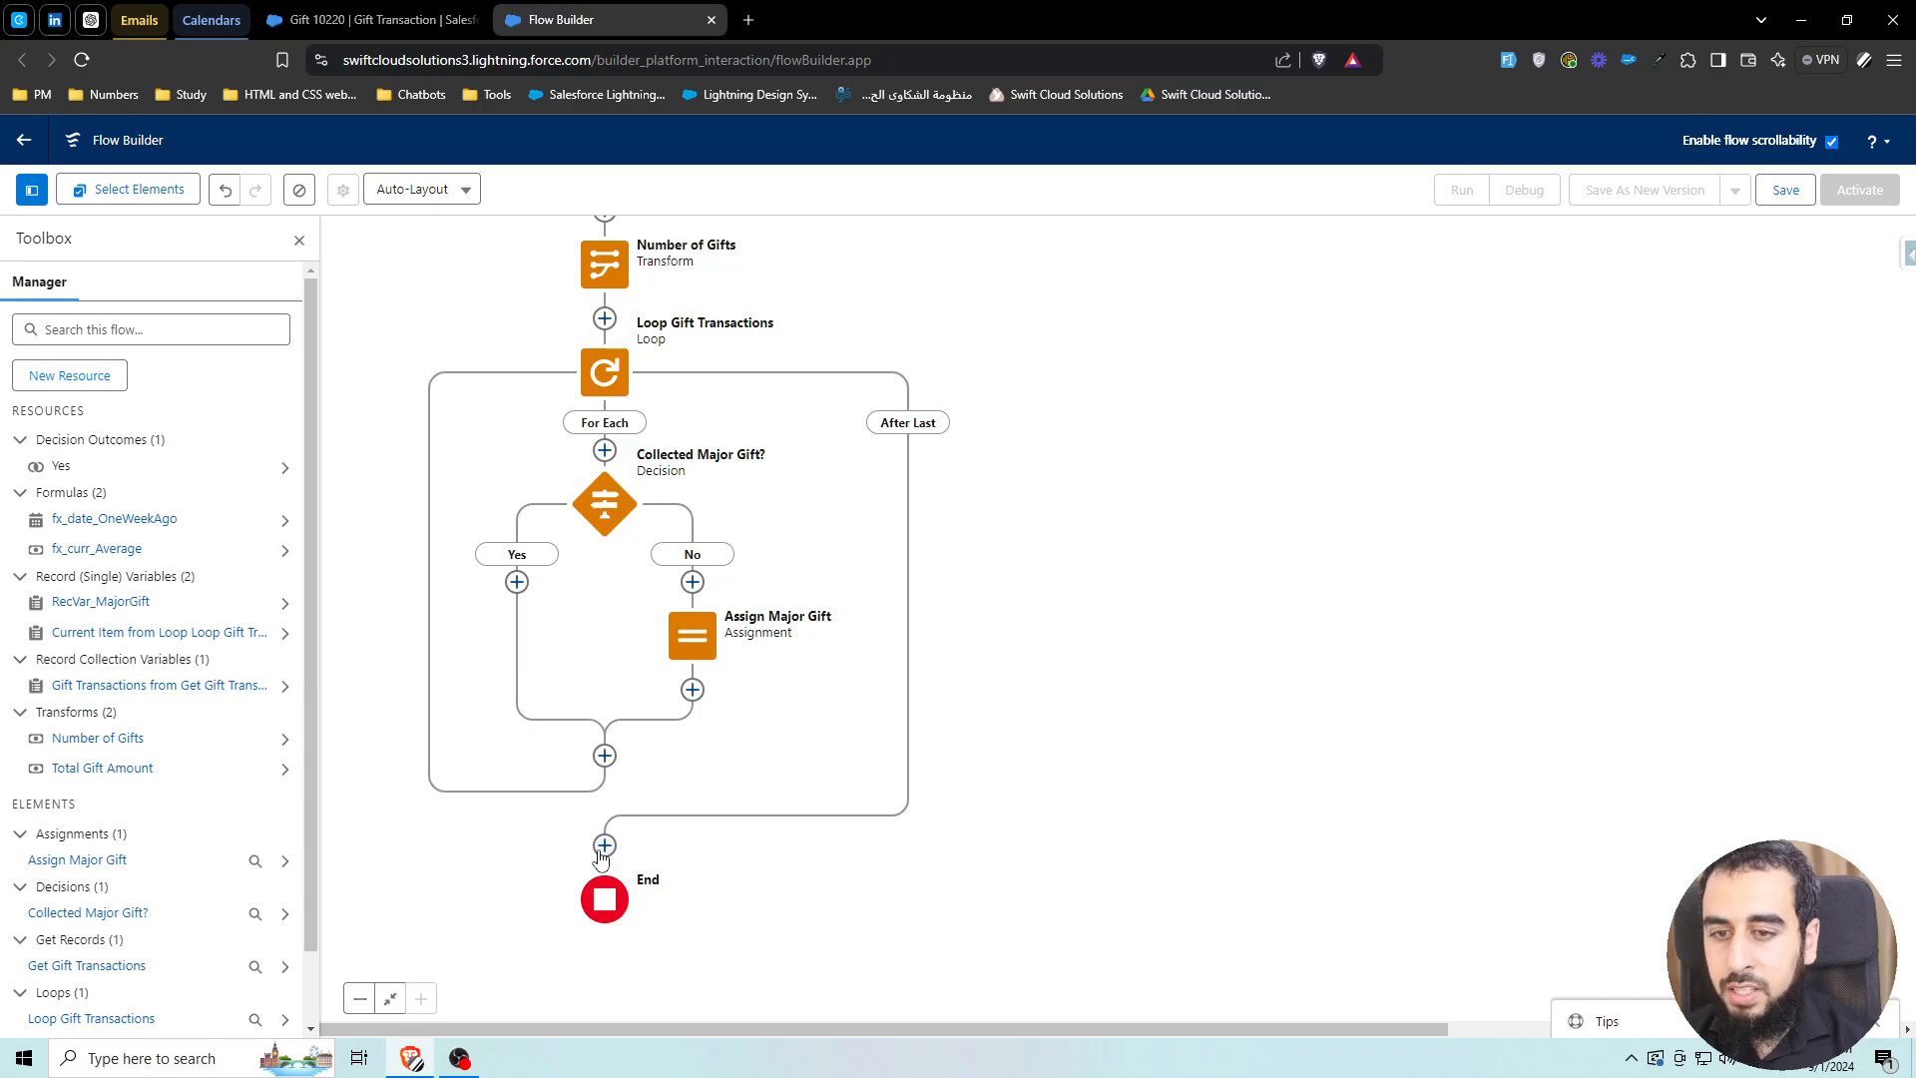
click(605, 845)
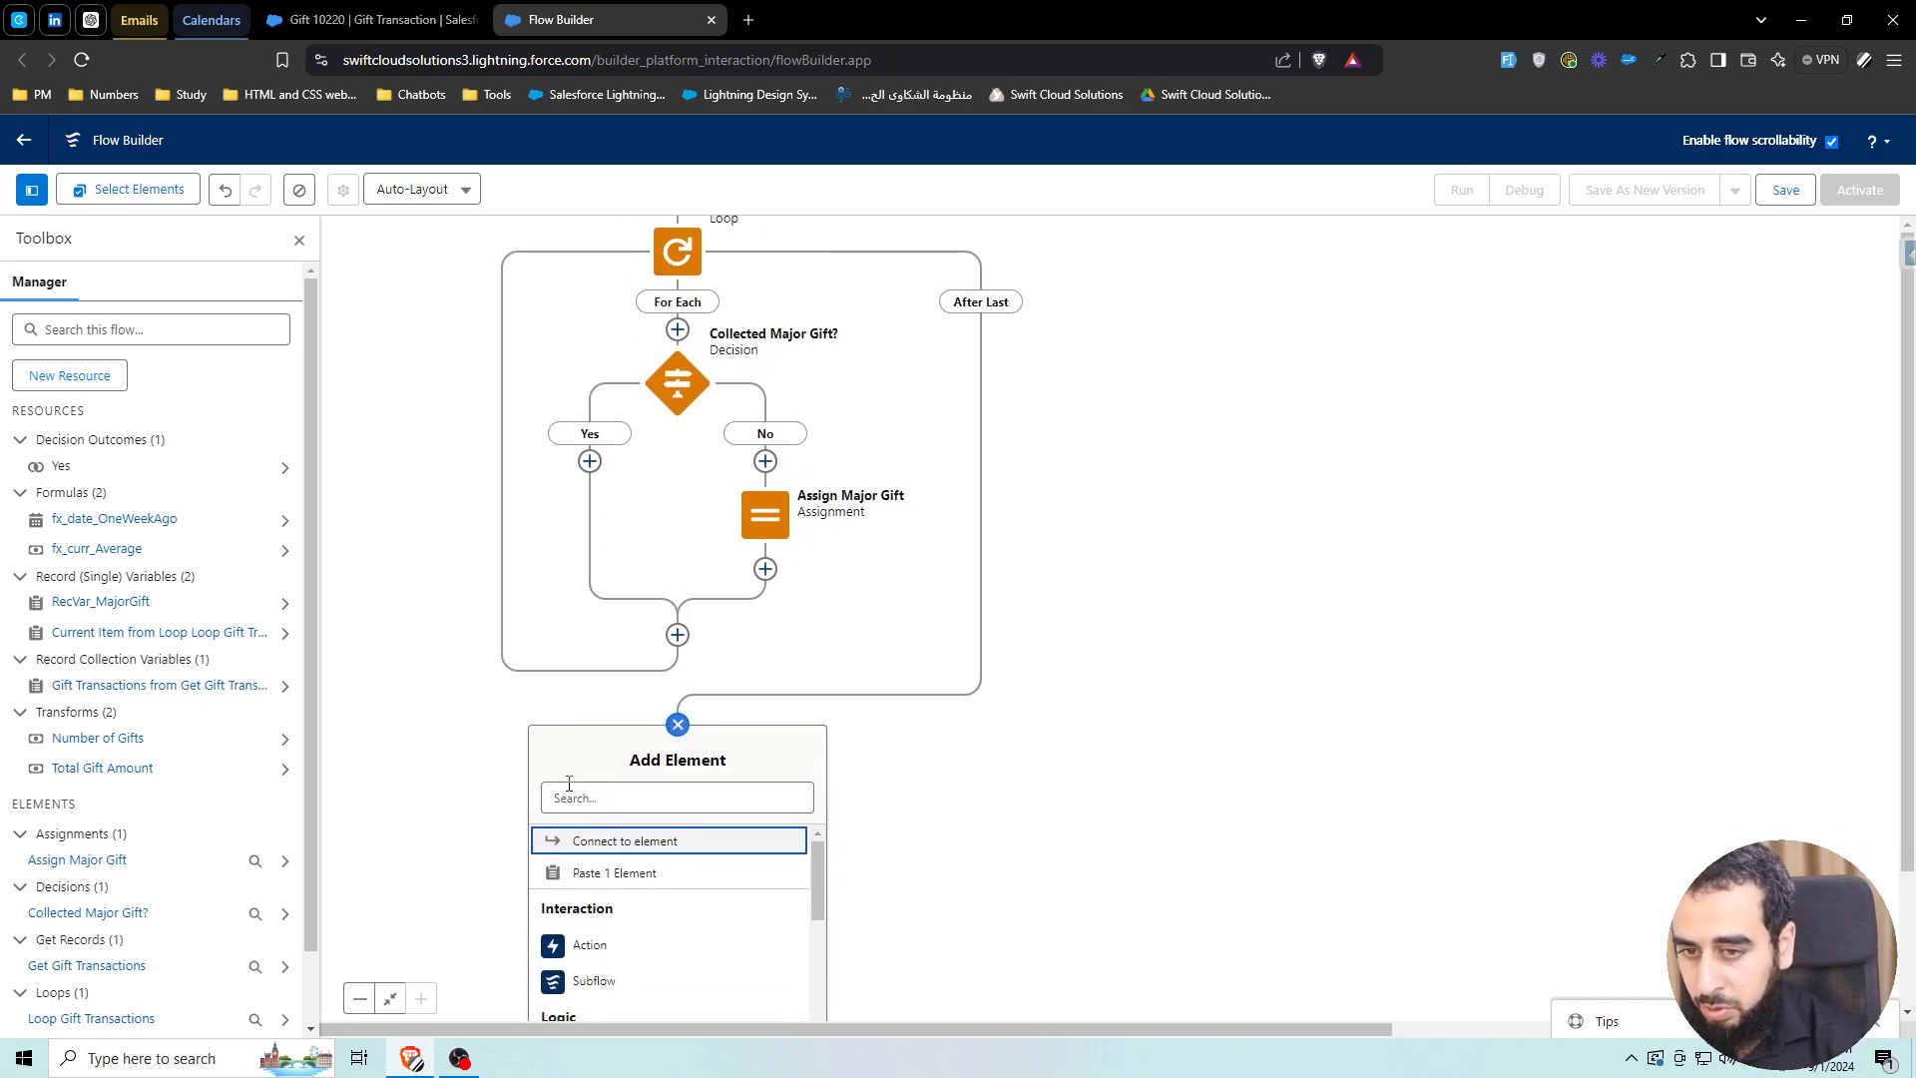
click(571, 790)
text(send email)
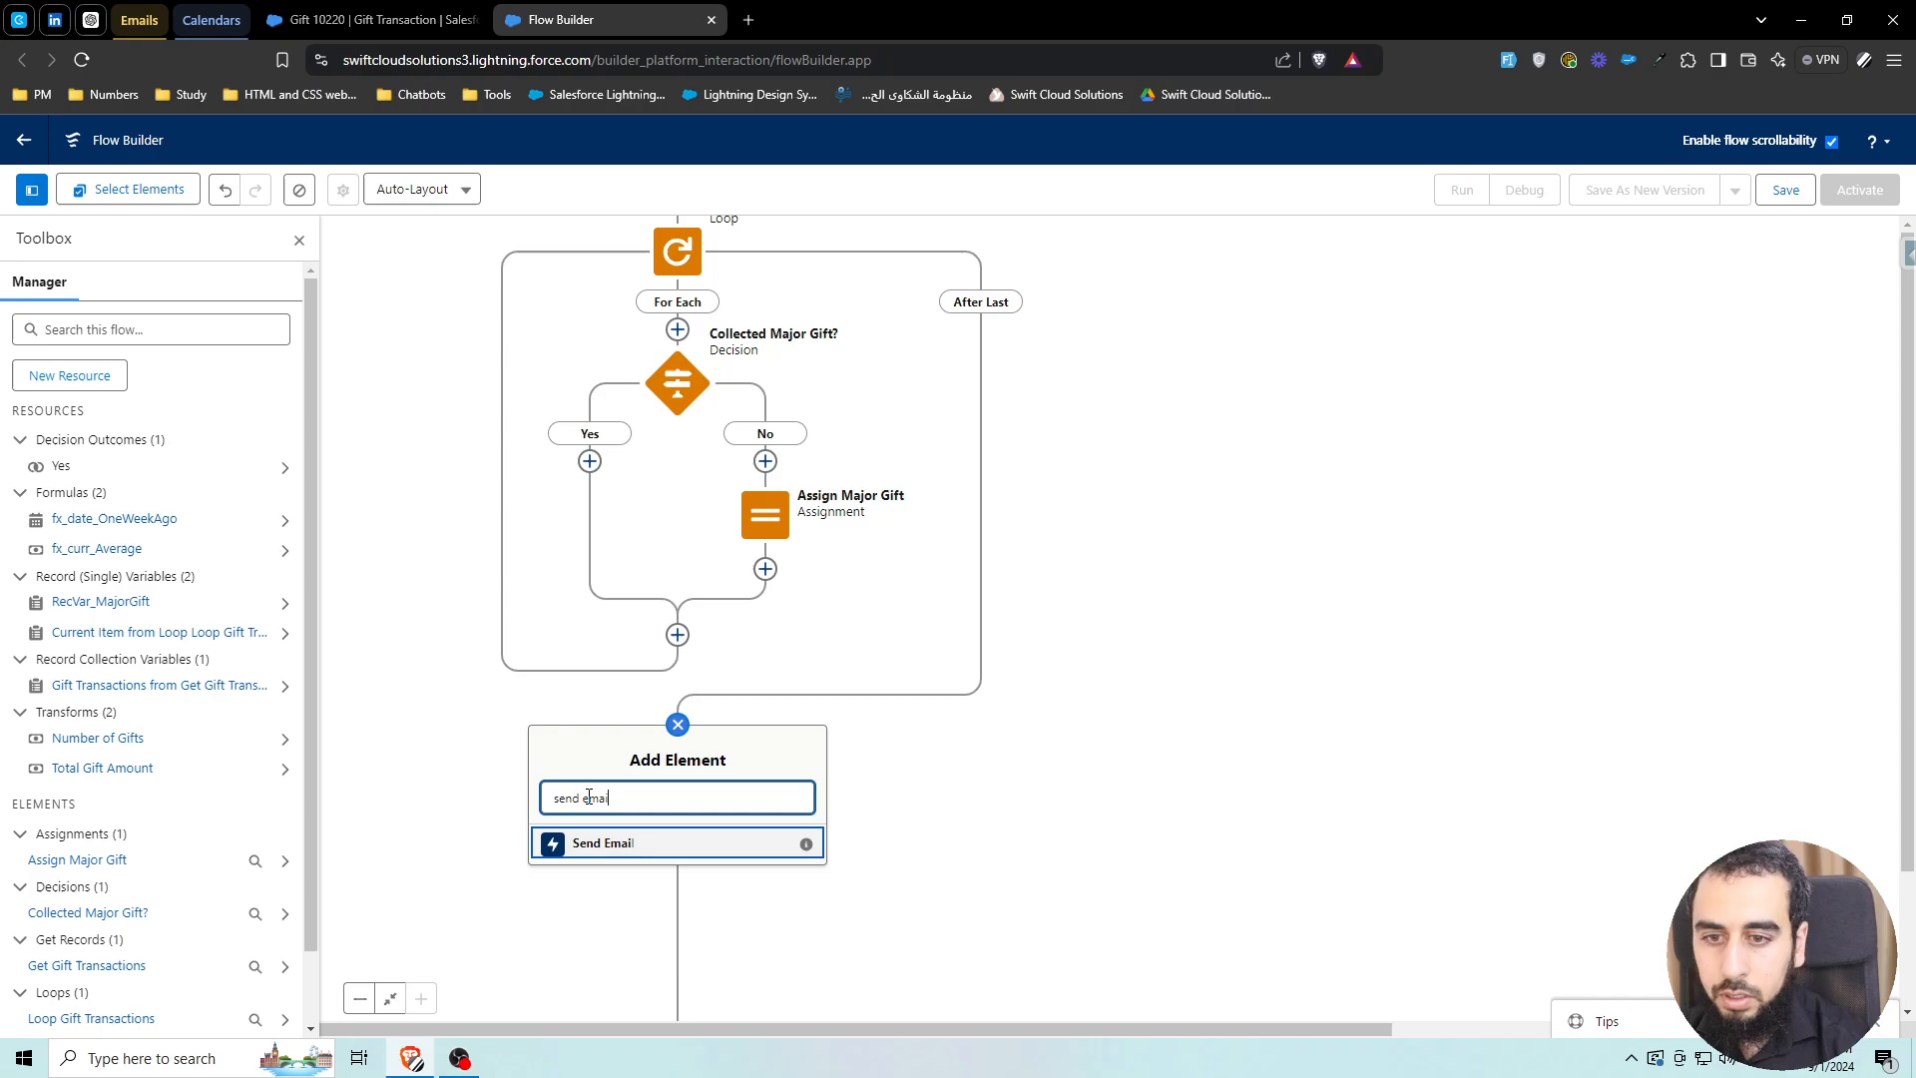
click(619, 843)
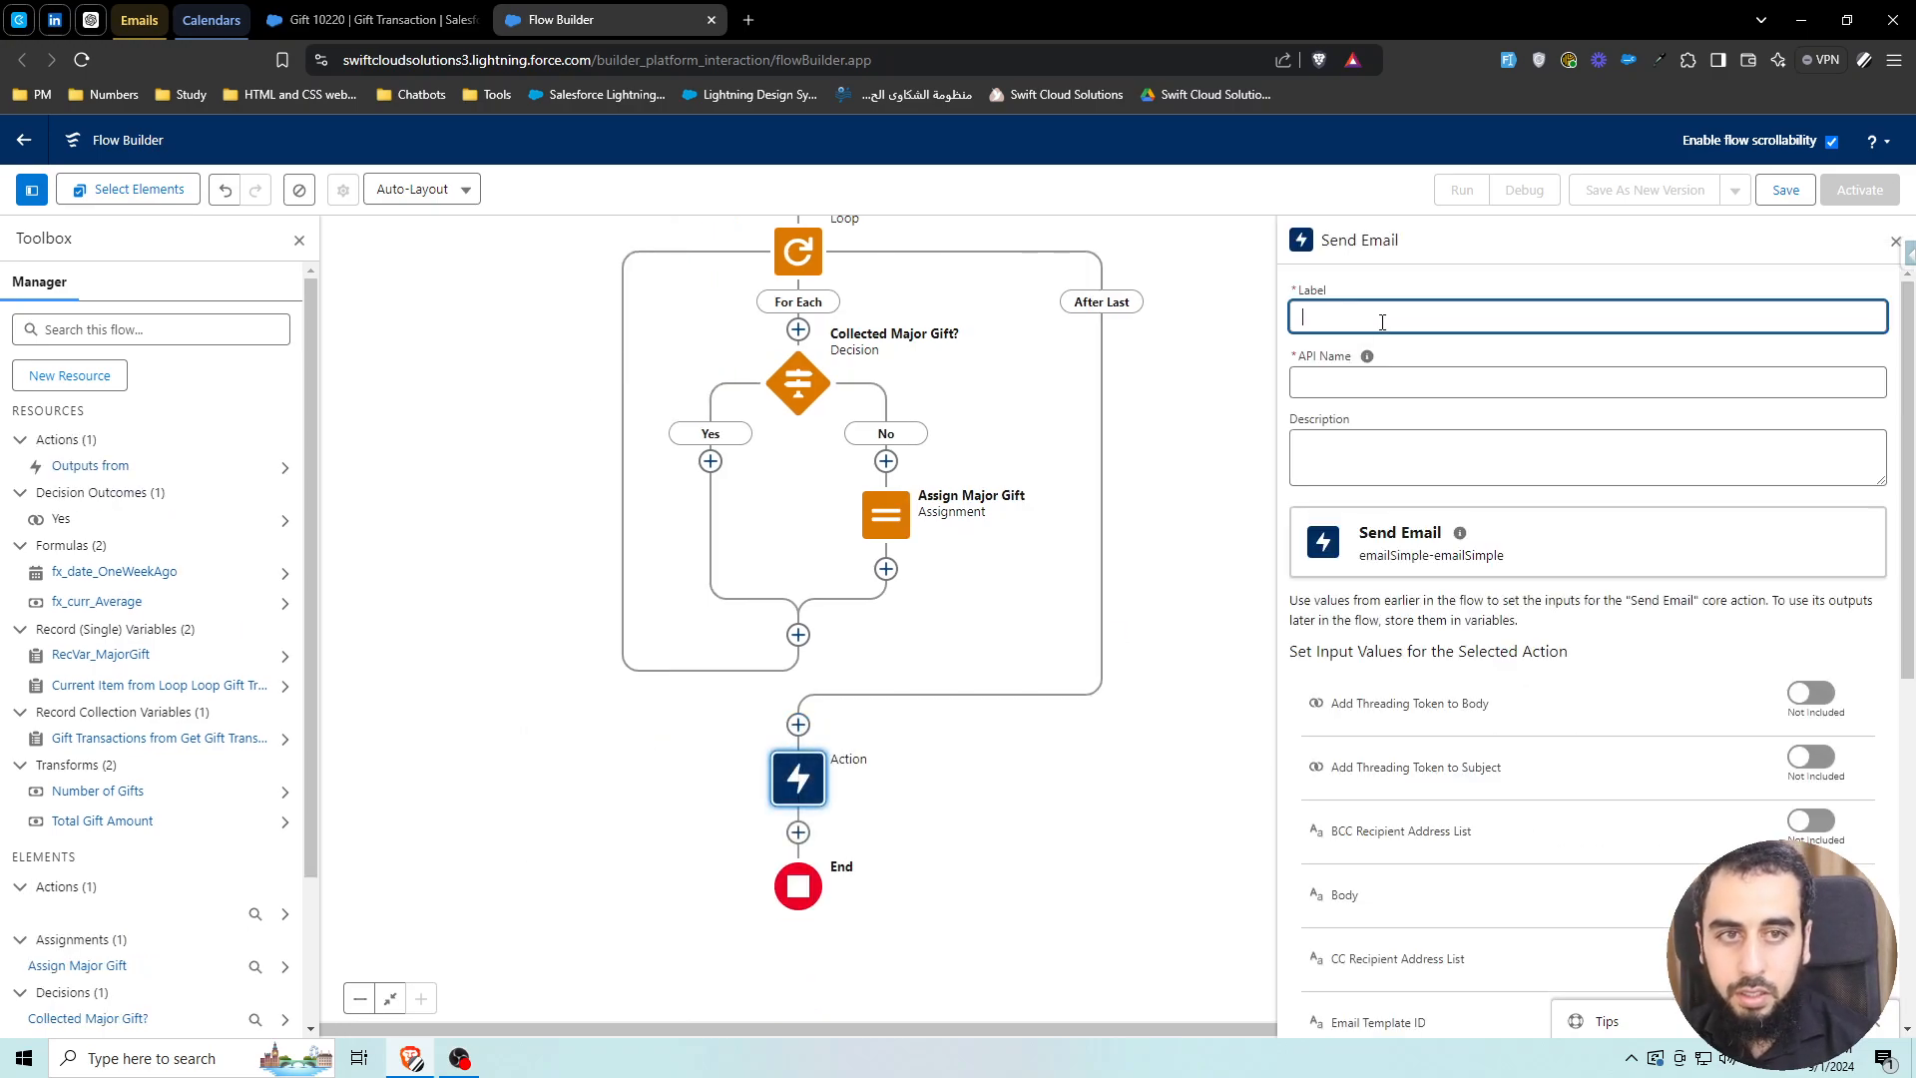
text(Send Email)
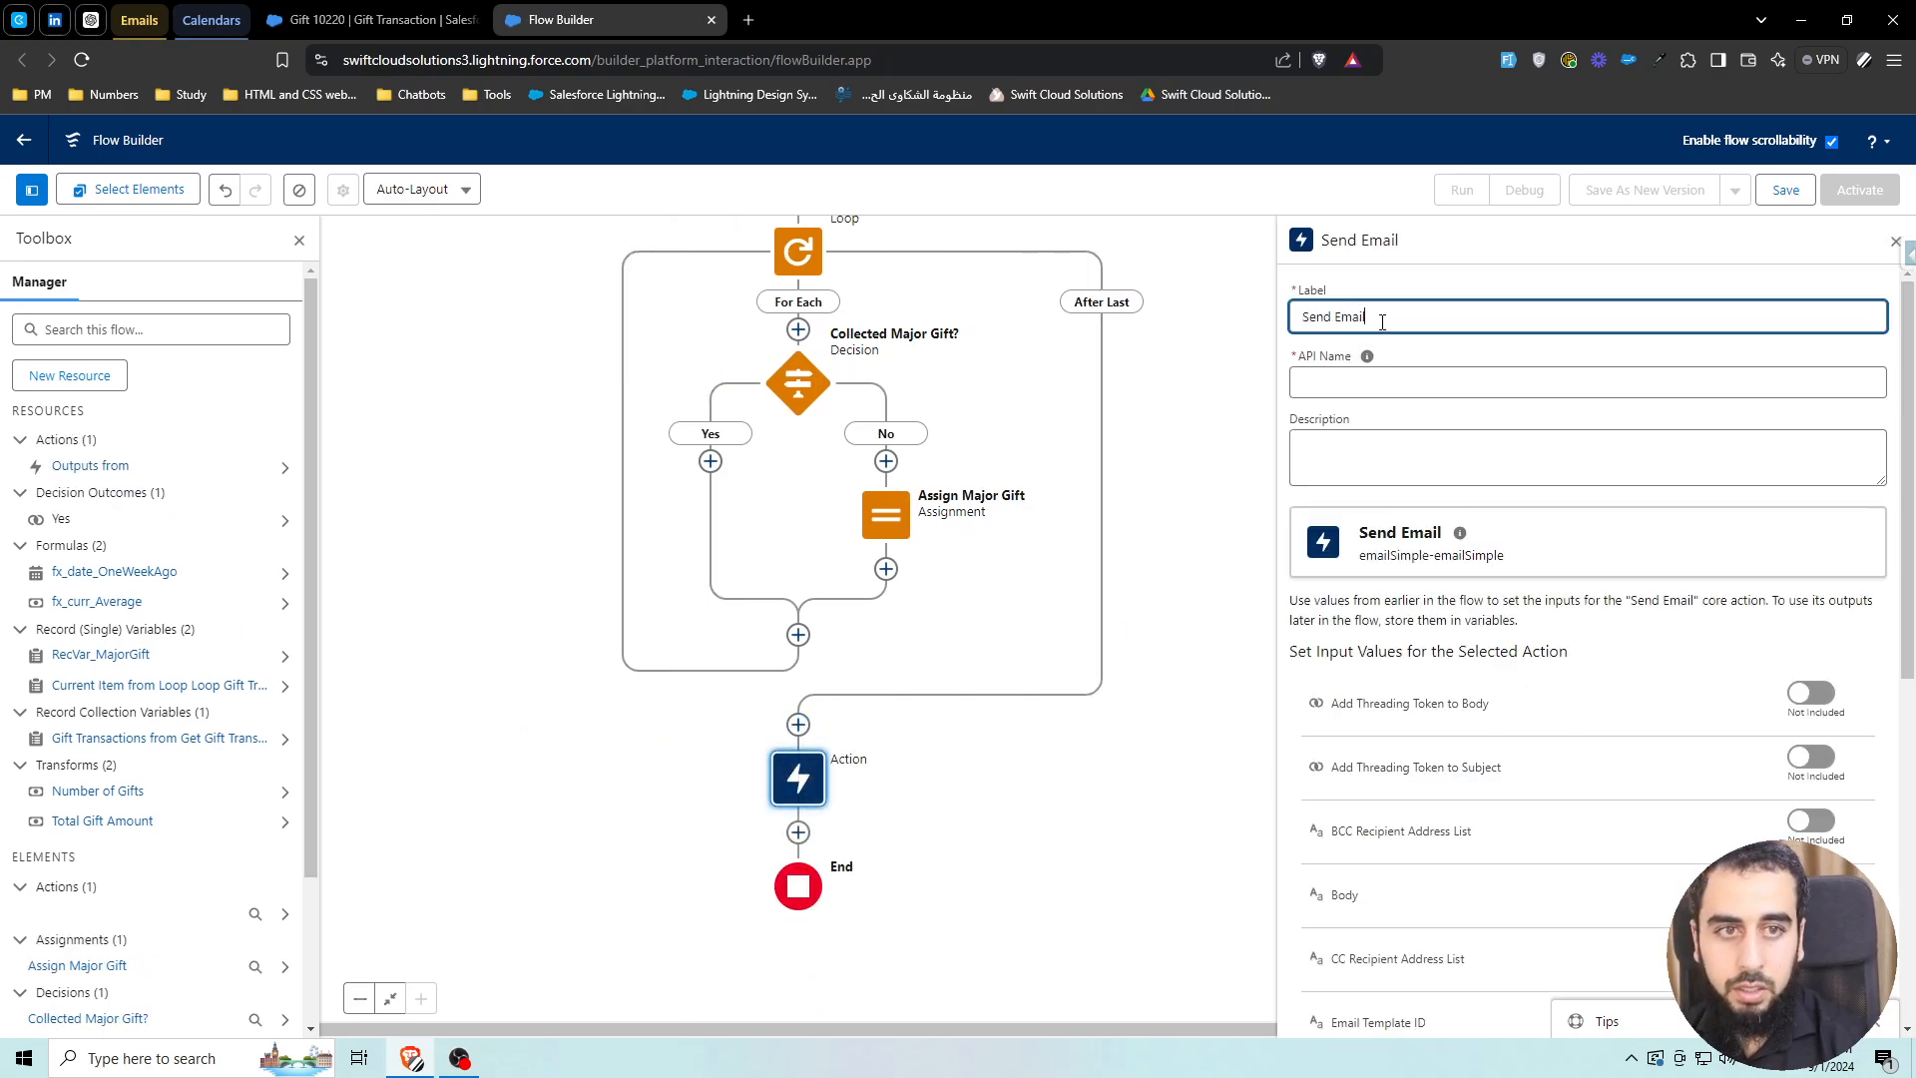
click(1442, 351)
click(1896, 241)
drag(1310, 472, 1229, 537)
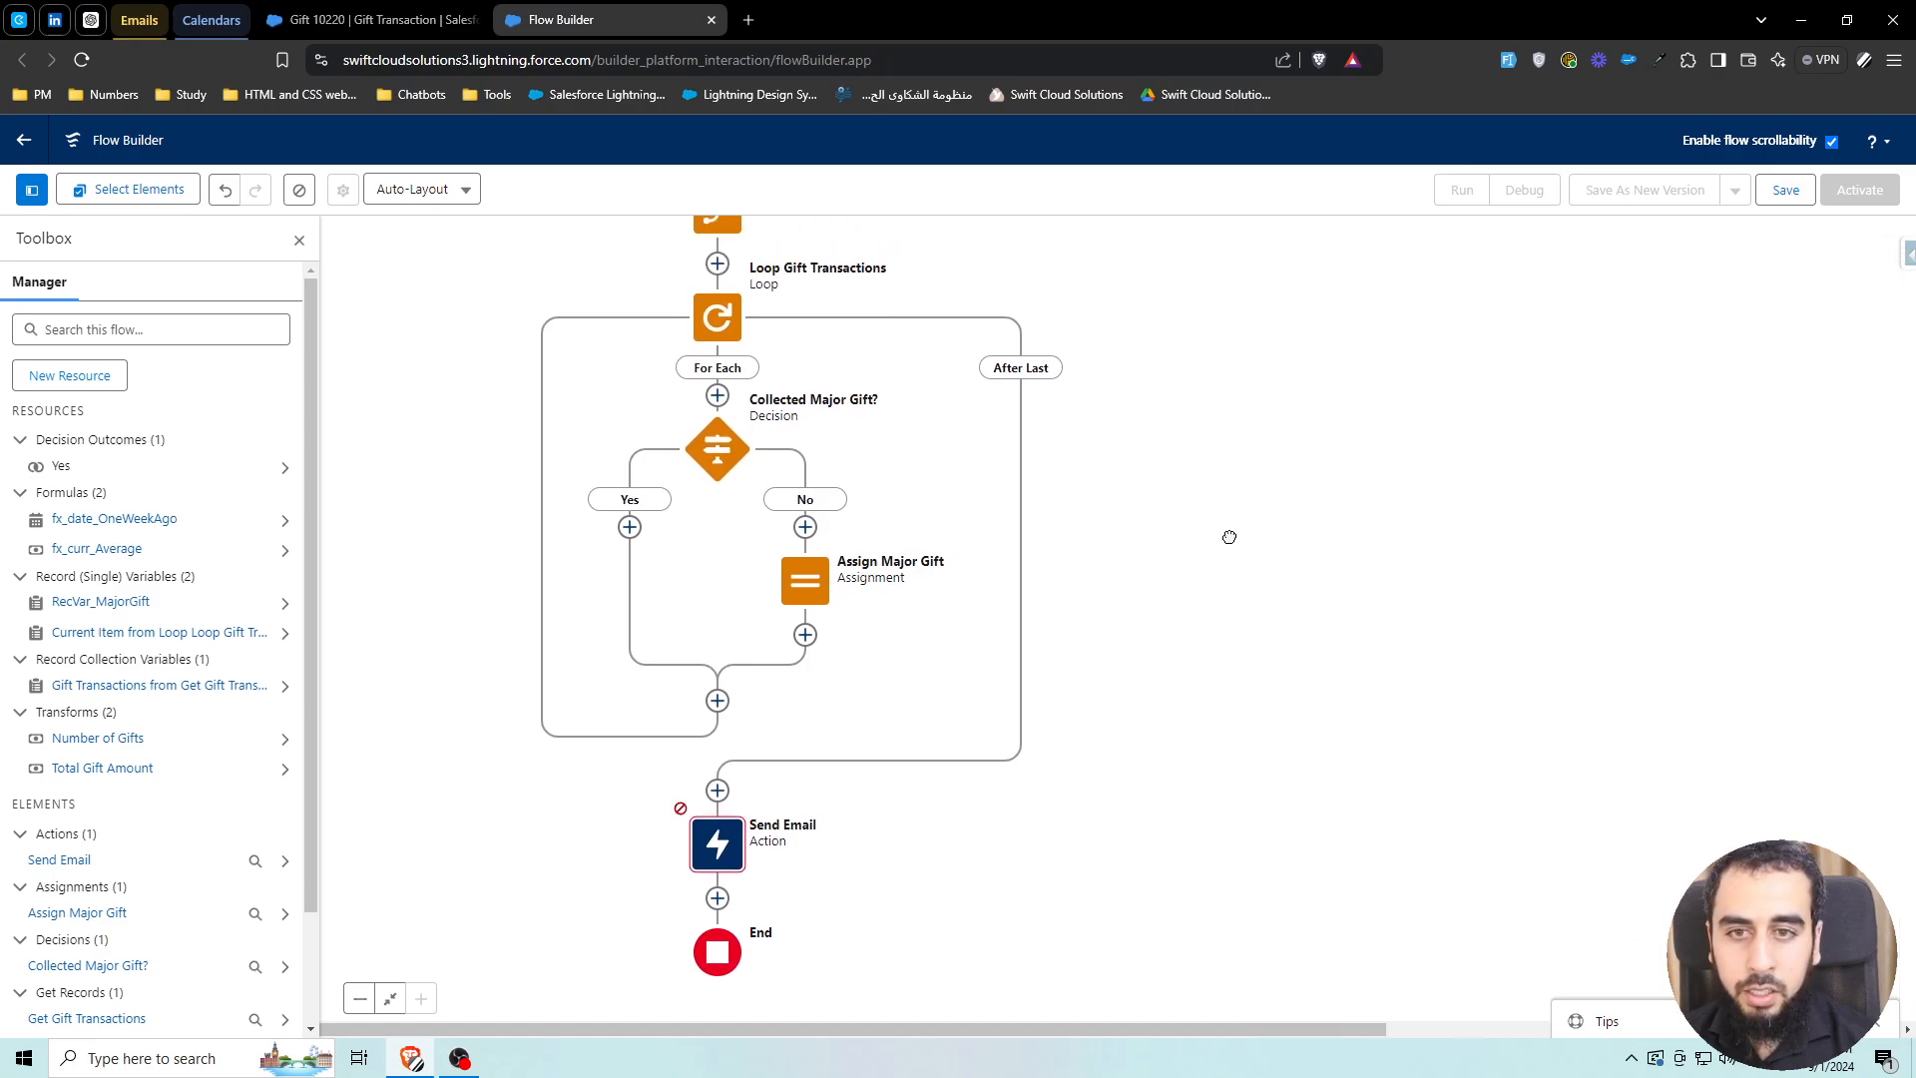
Connect the Collected Major Gift? decision's Yes branch to the Send Email node
click(630, 526)
click(558, 646)
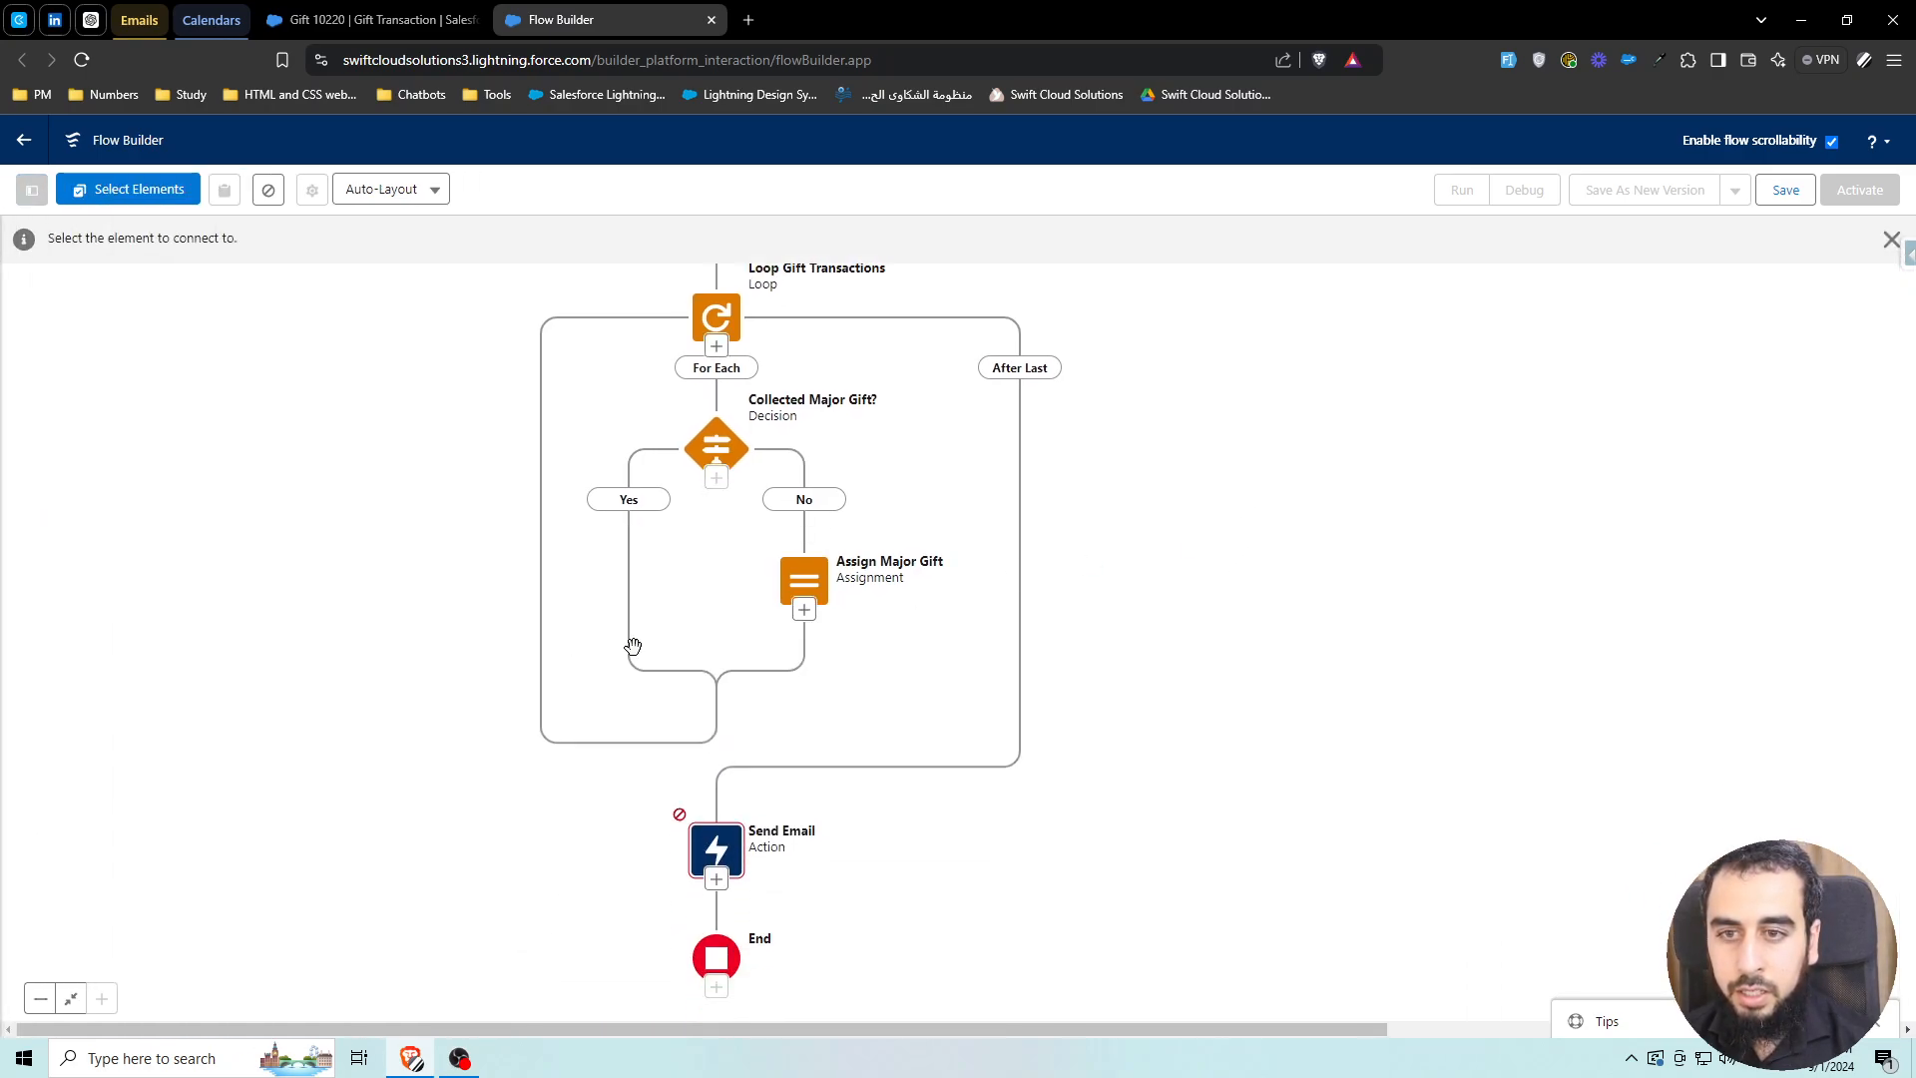
click(716, 850)
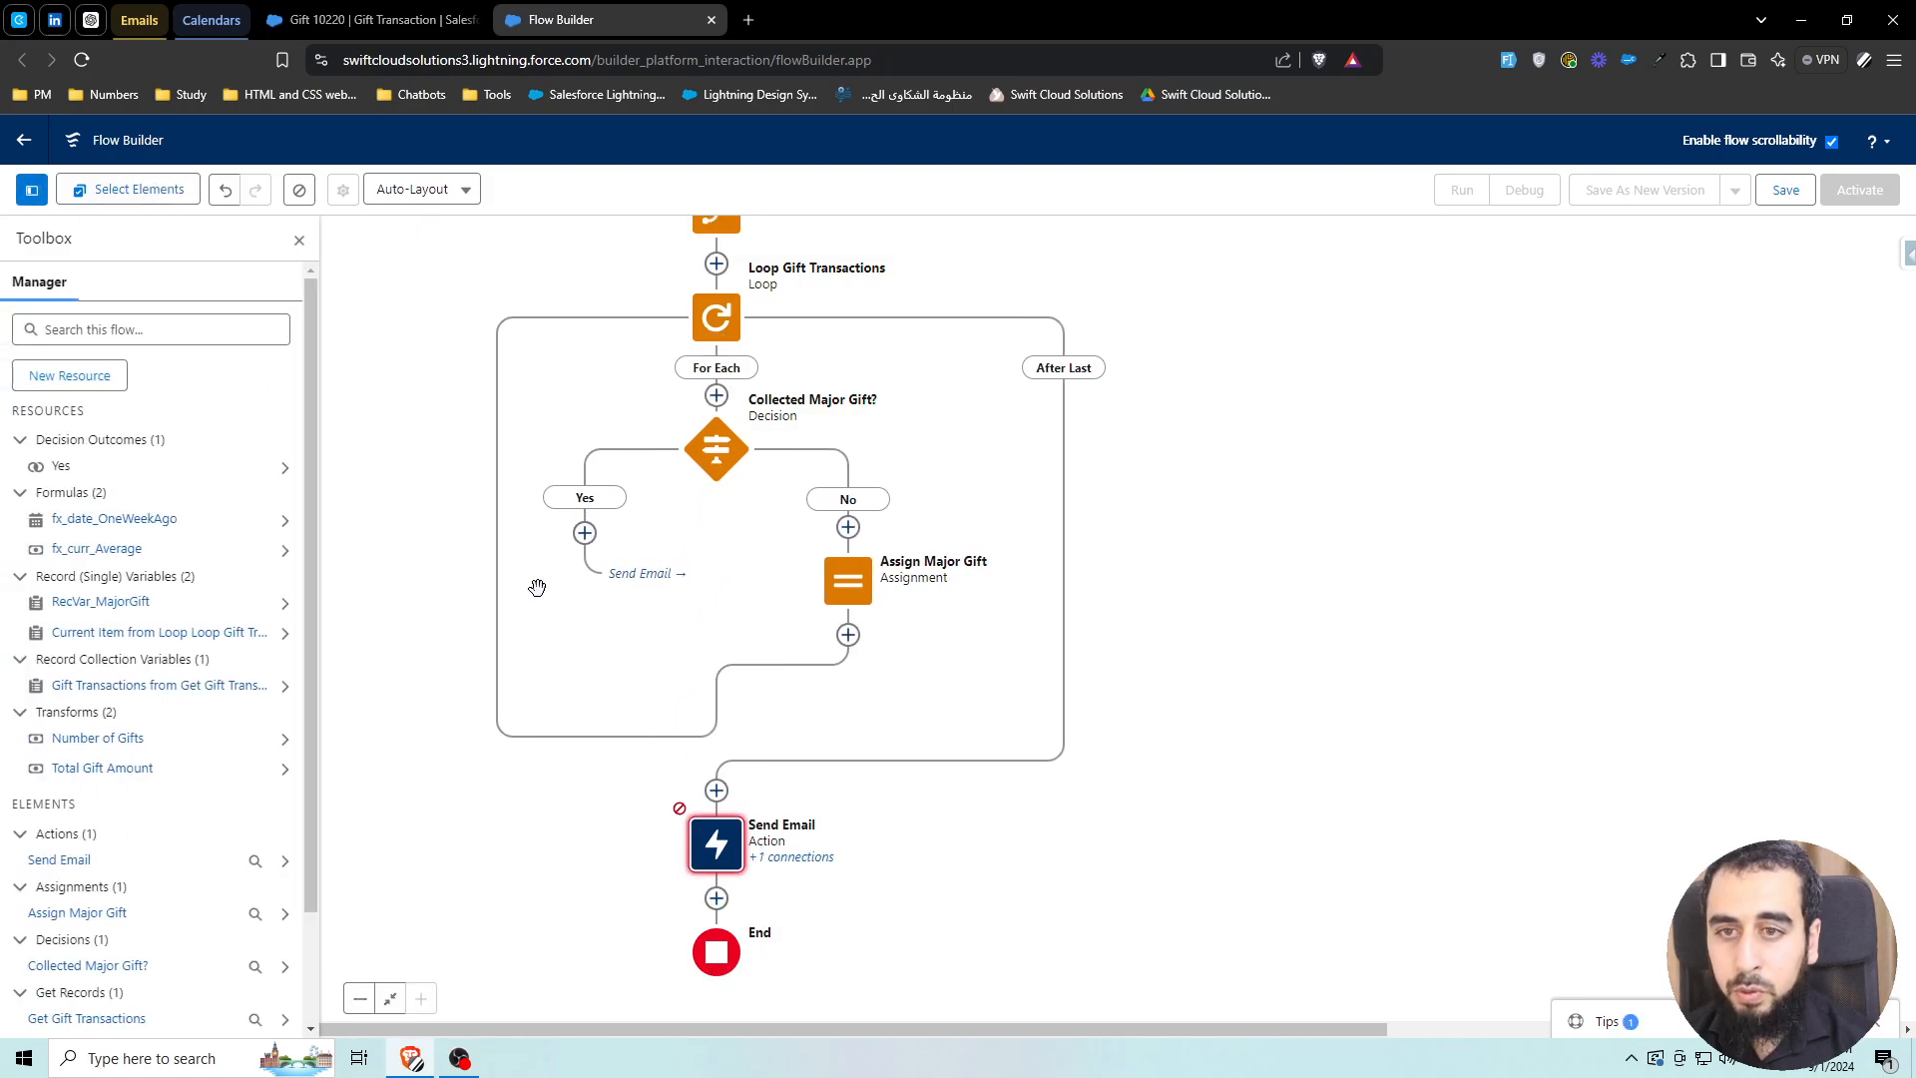
drag(731, 544, 706, 612)
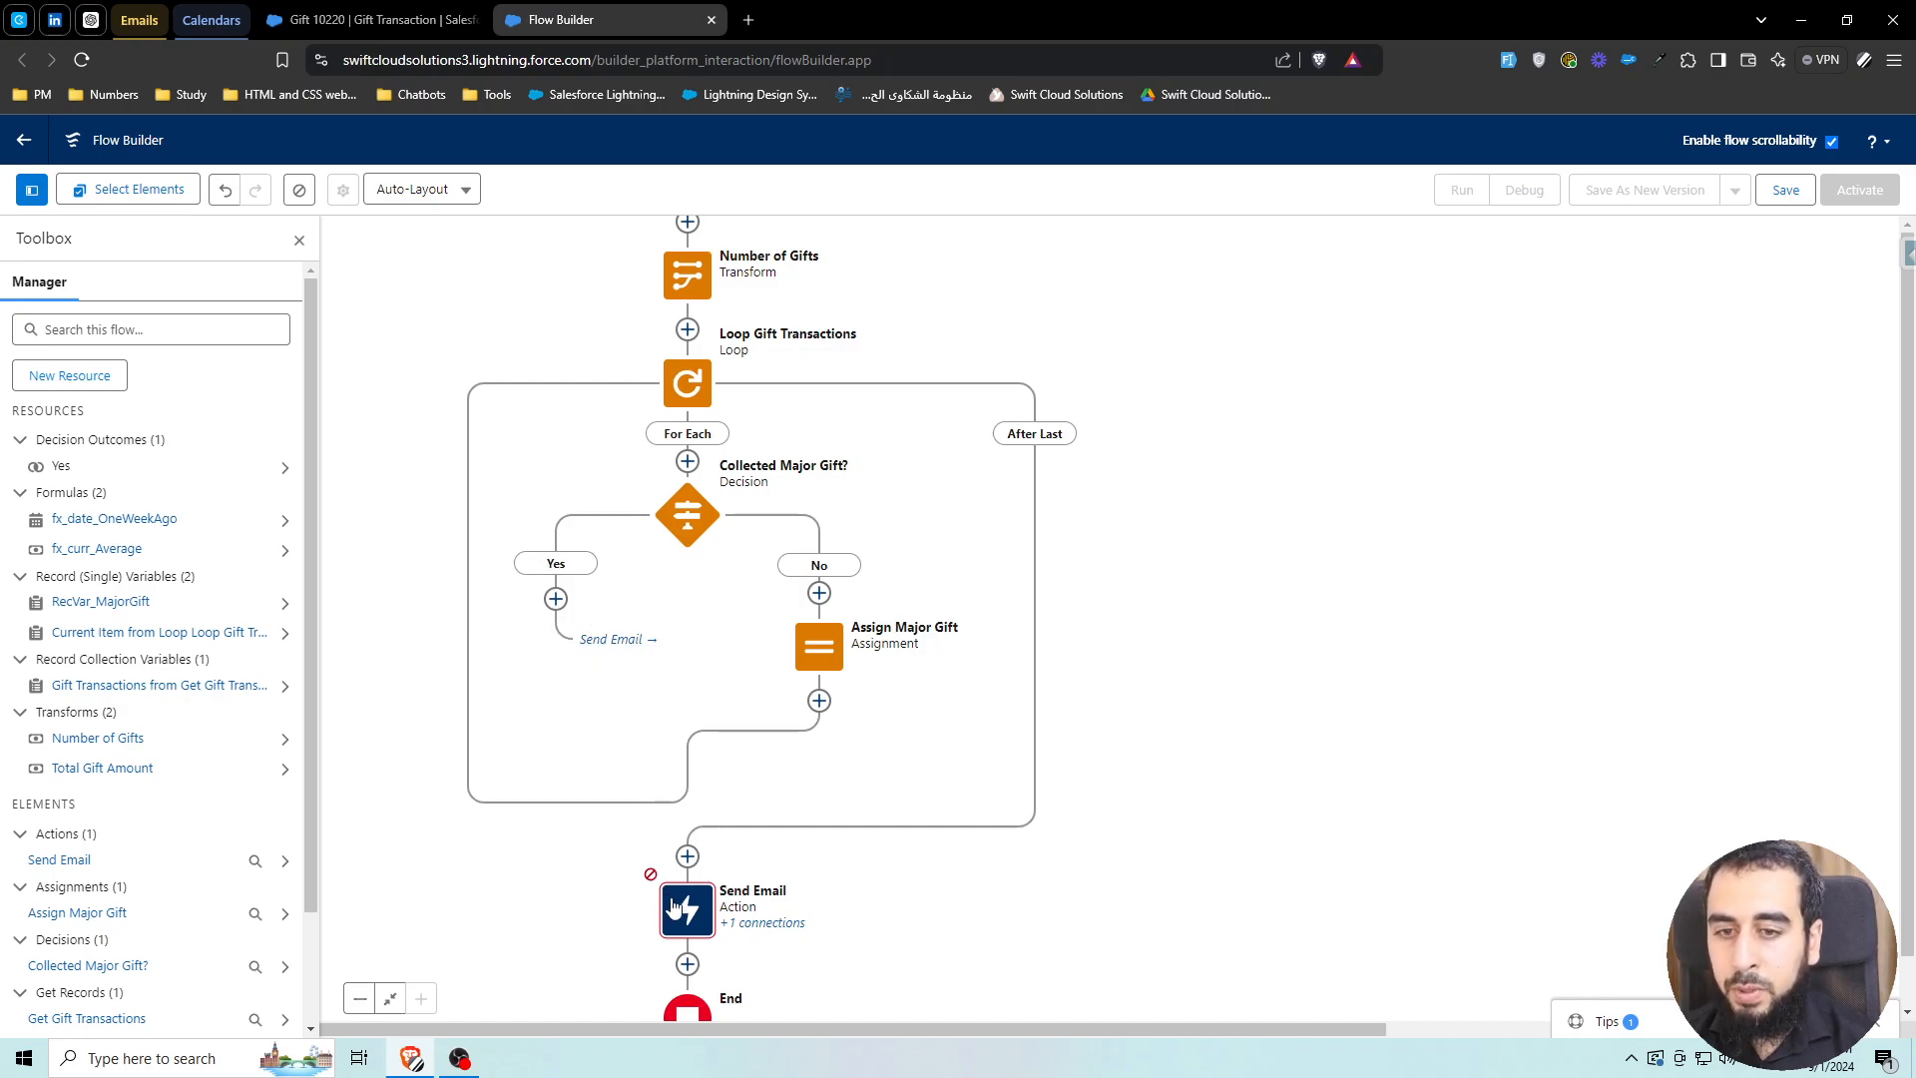
drag(570, 842, 559, 779)
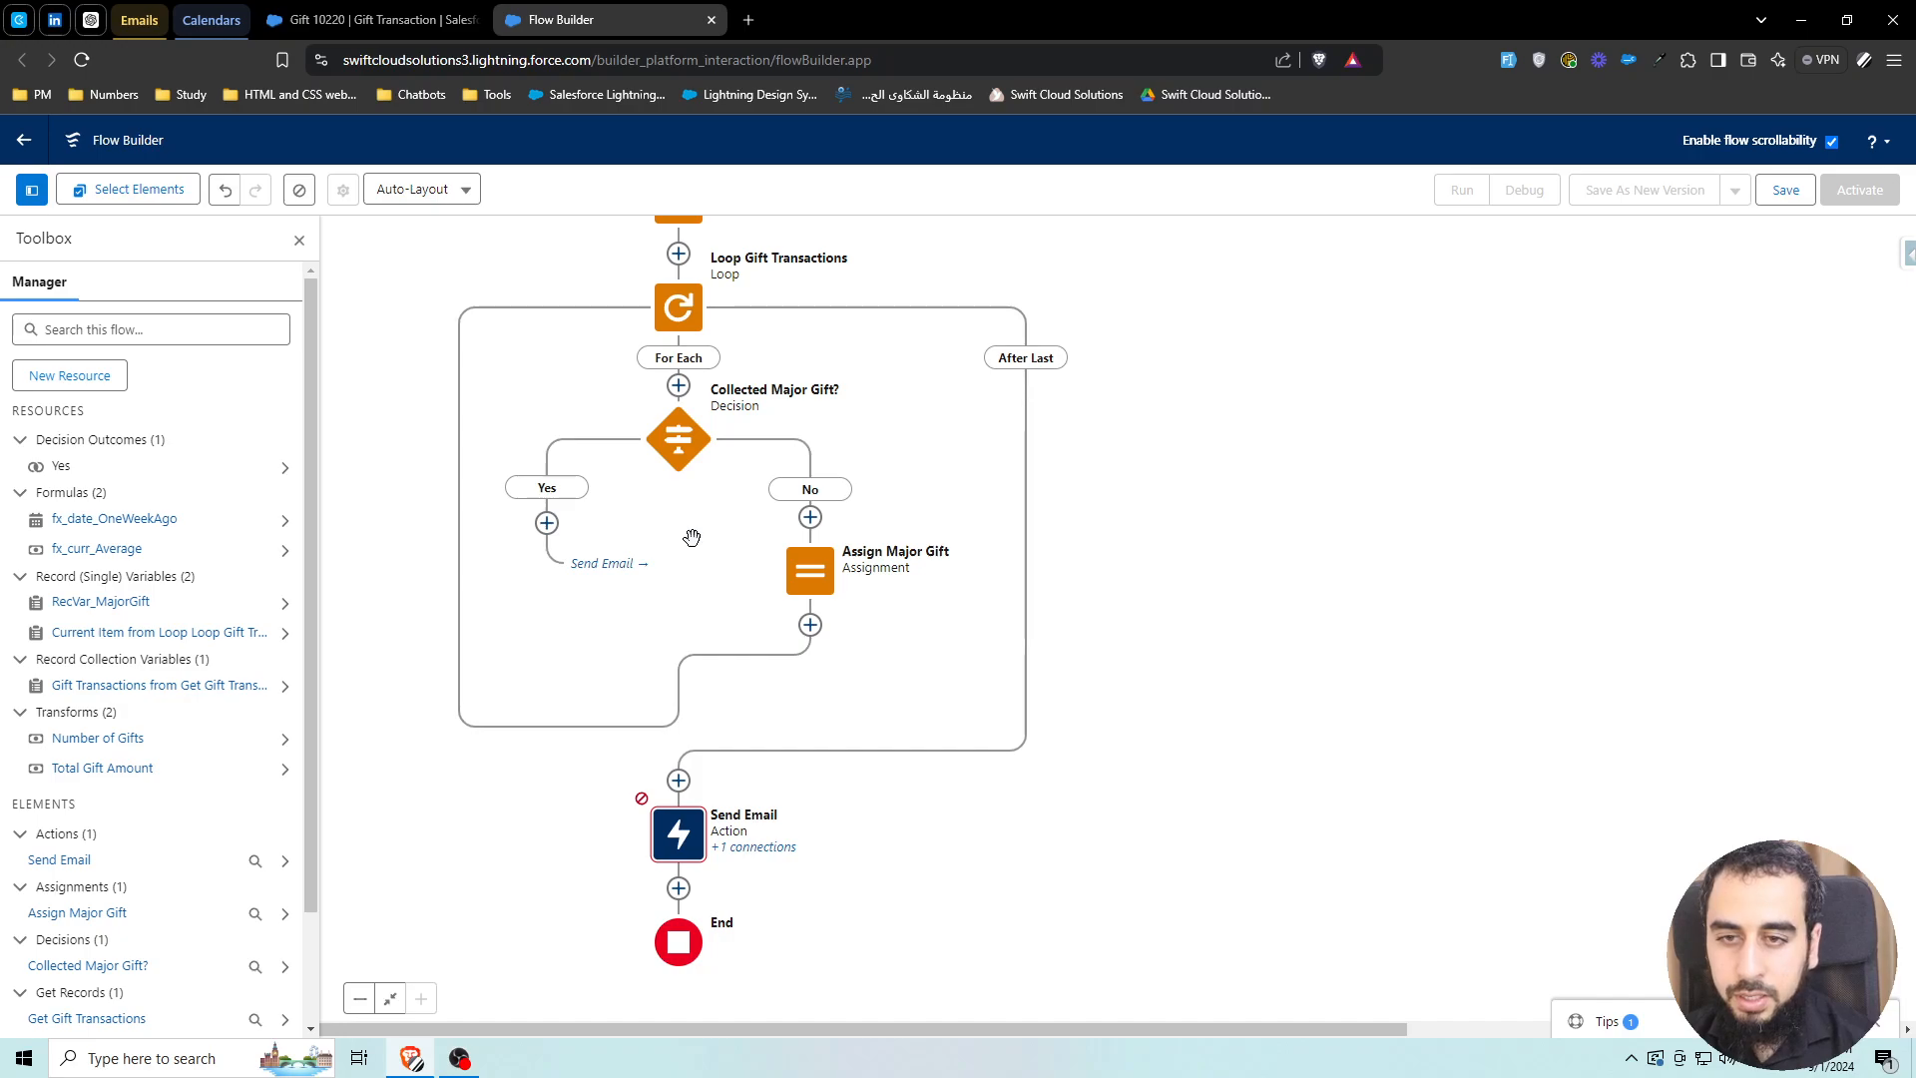
scroll(402, 519, up, 1)
drag(402, 519, 506, 493)
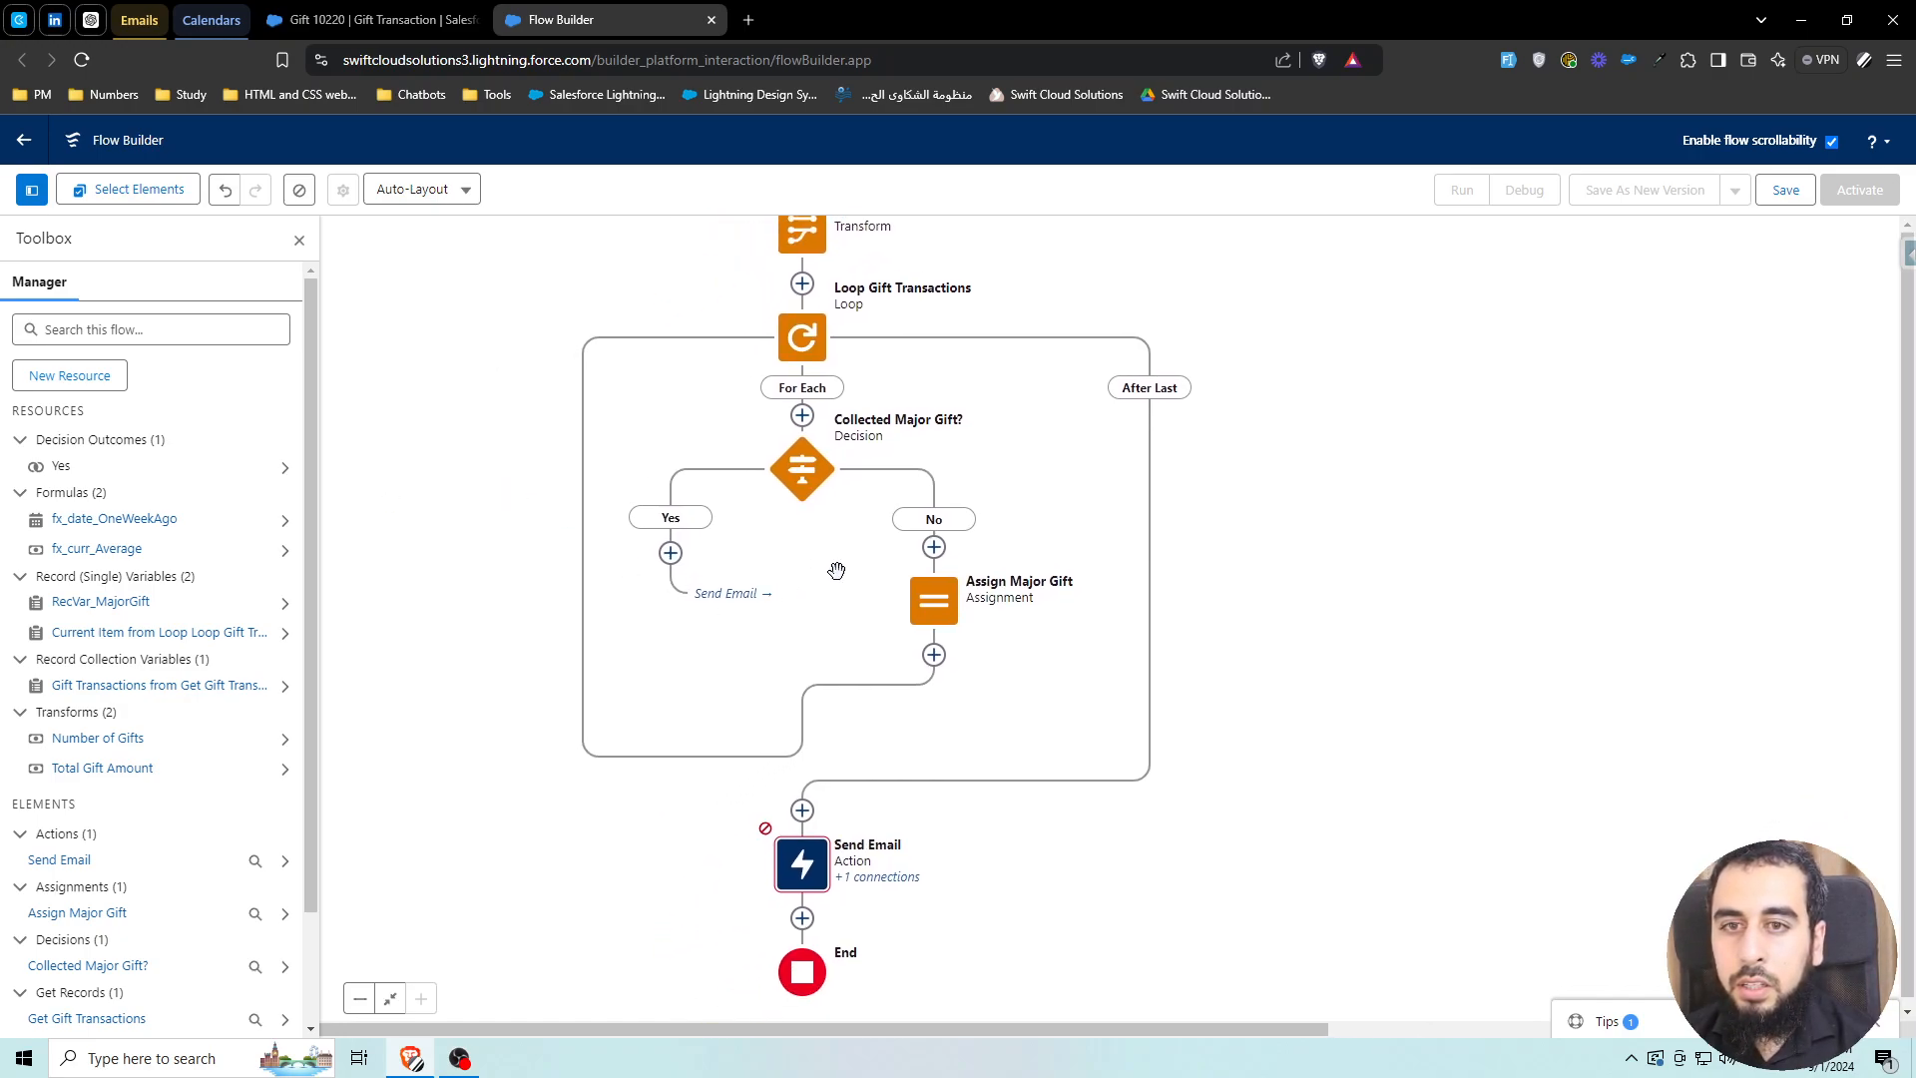
drag(838, 569, 793, 497)
Create a new Text Template resource named TxtTmp_Body for the Send Email body
double_click(773, 795)
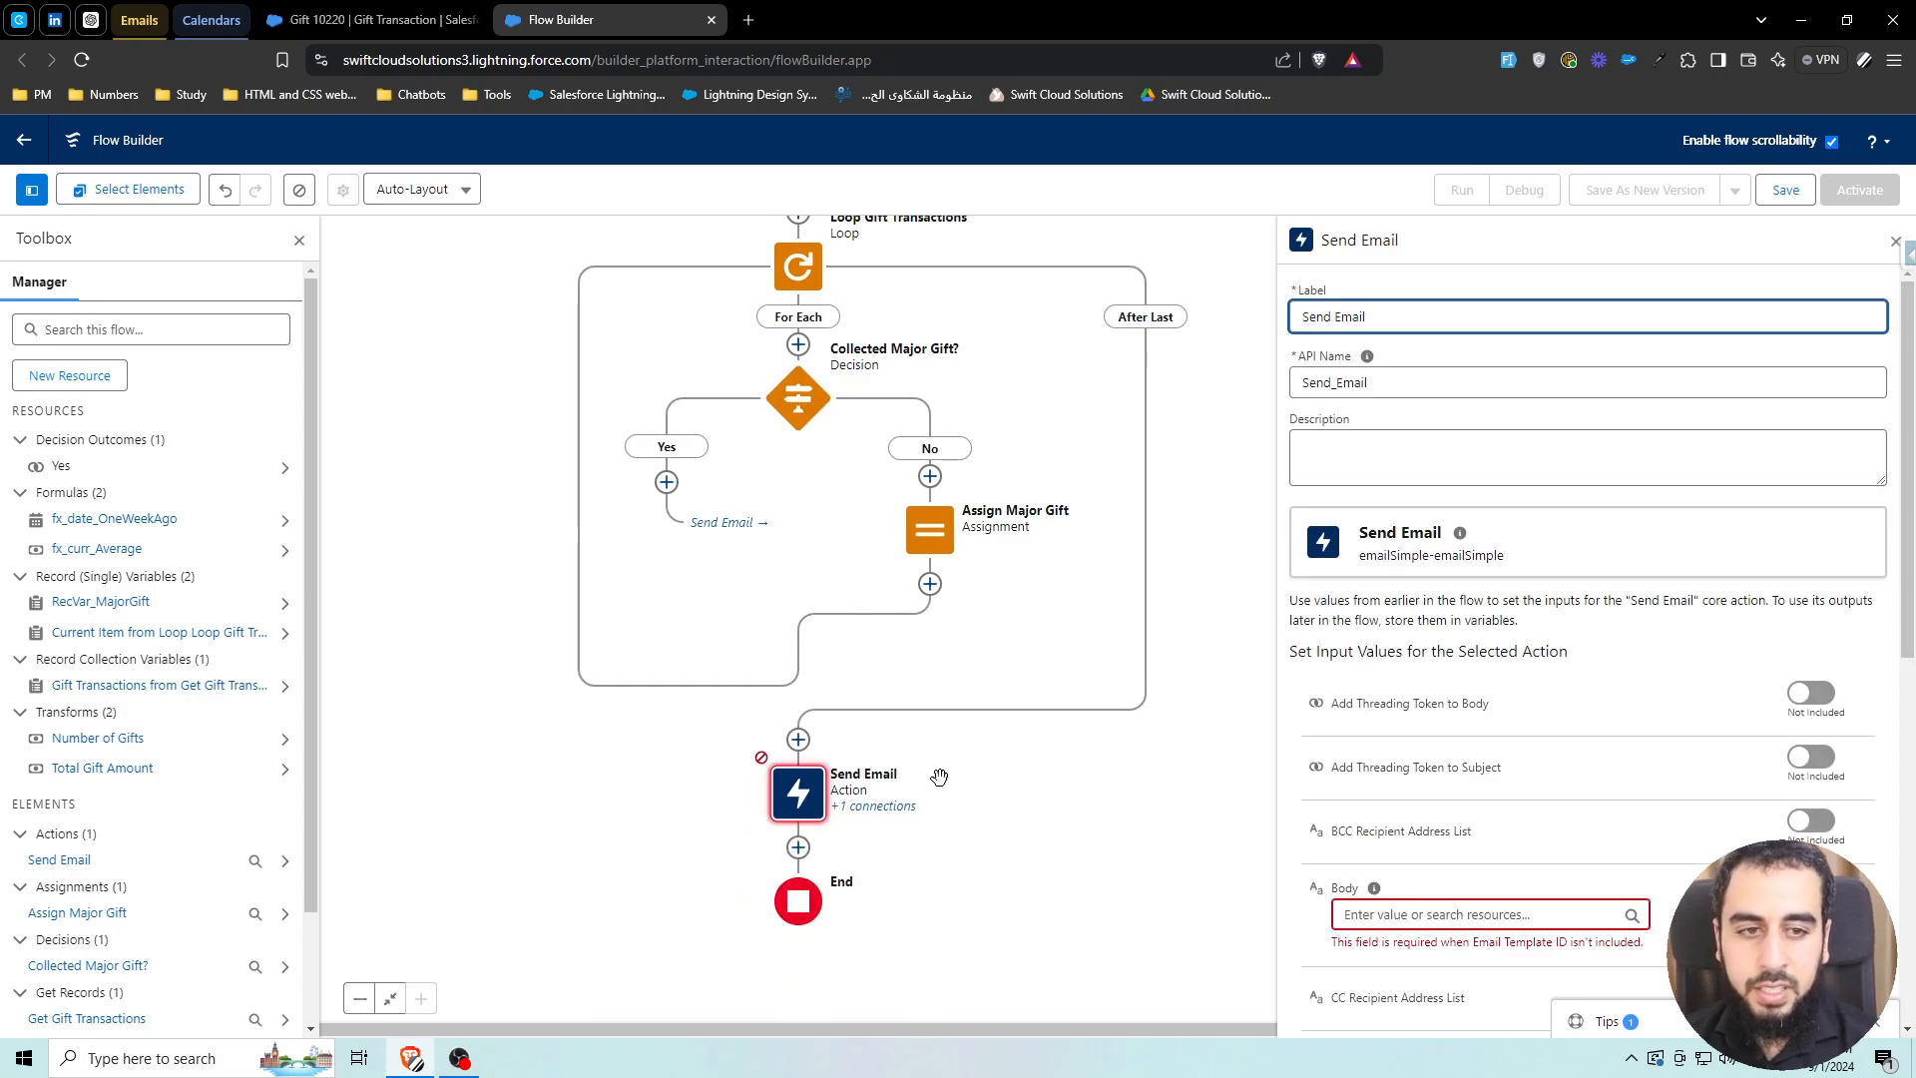
scroll(1557, 639, down, 3)
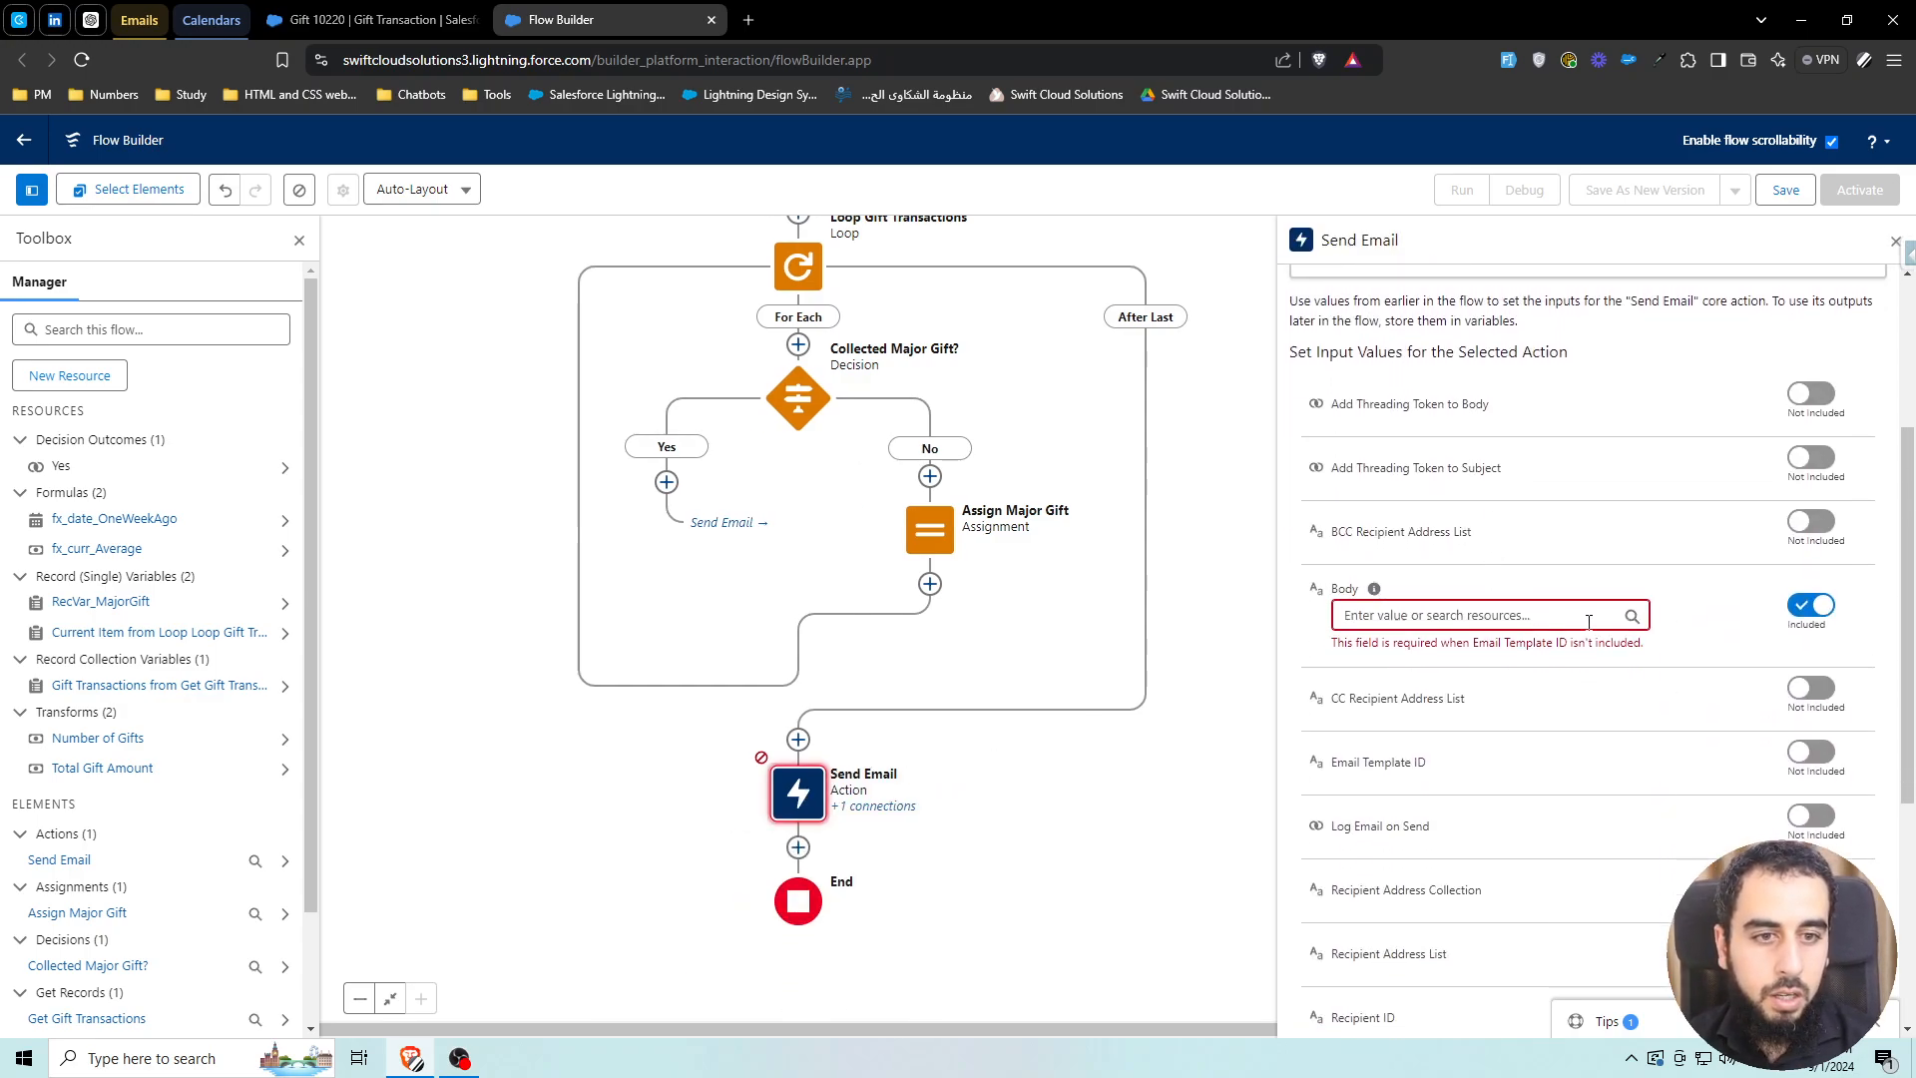
click(1471, 616)
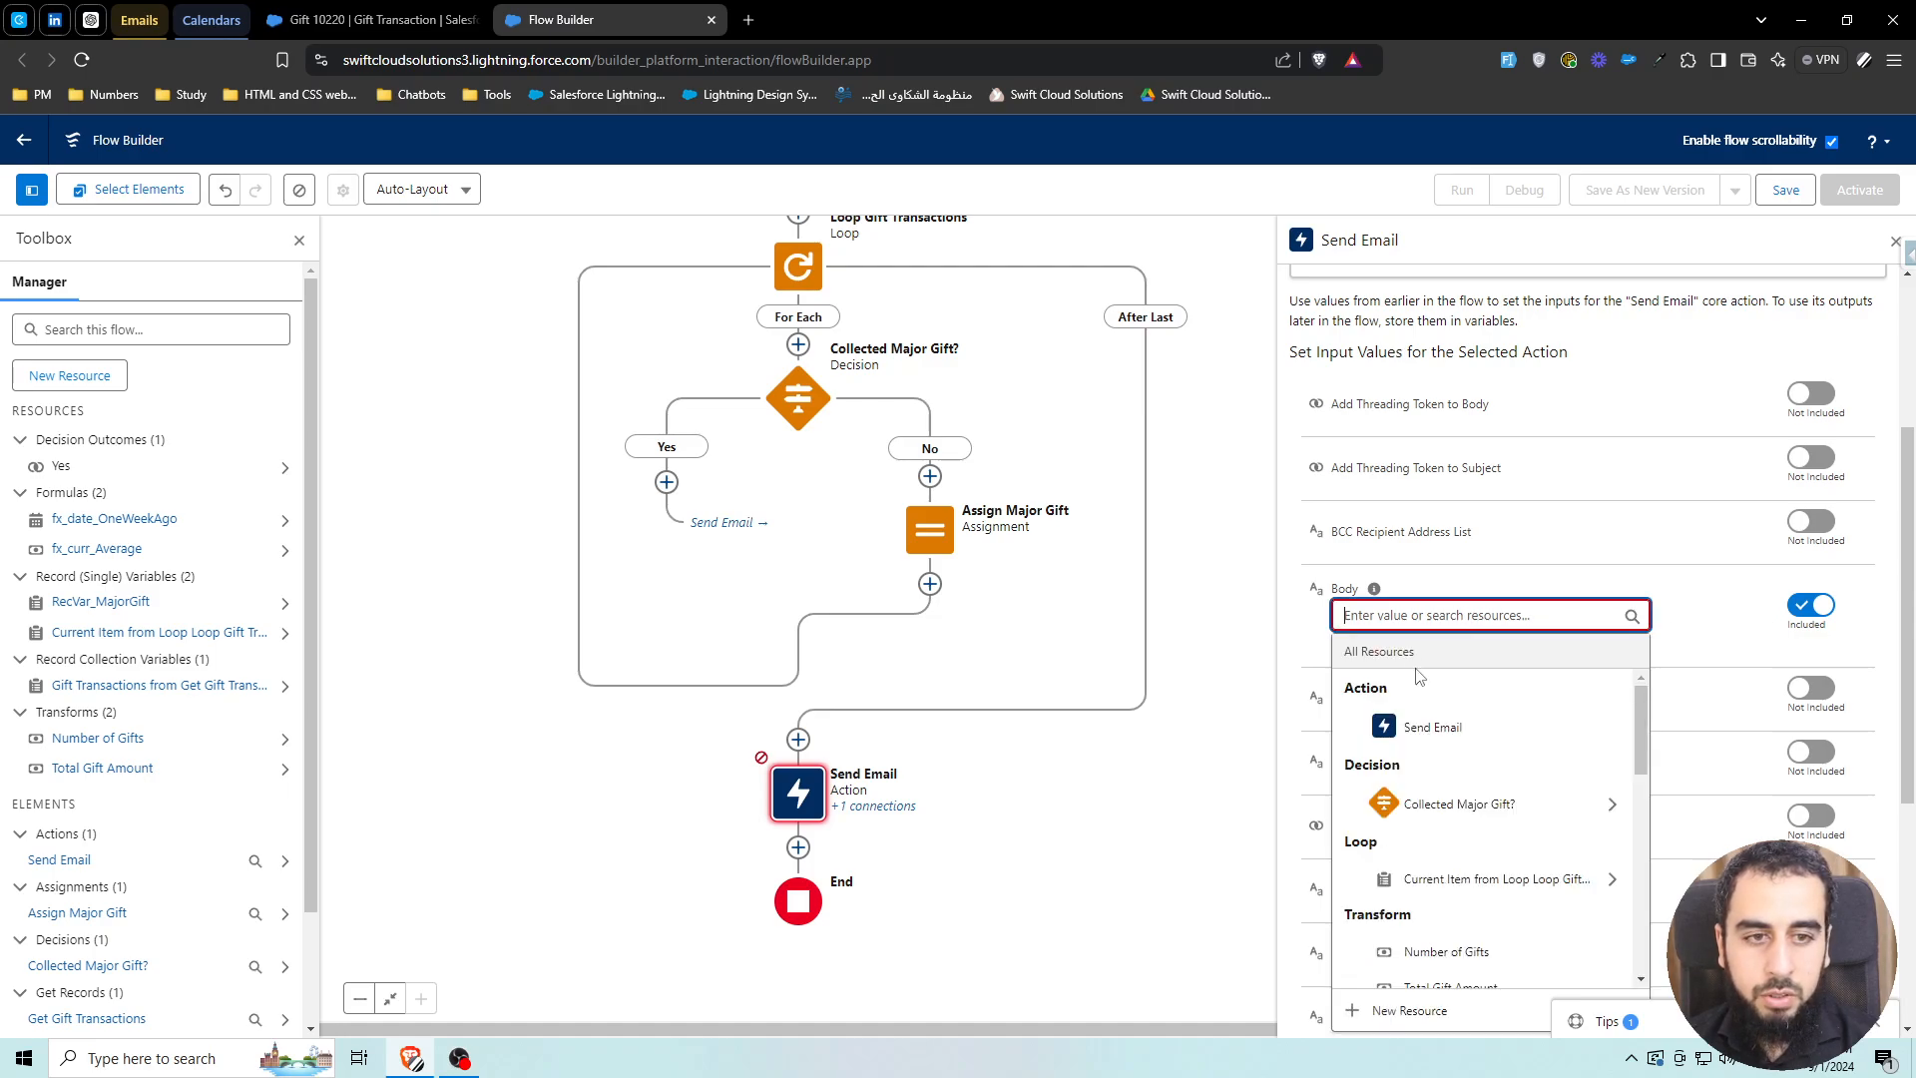
click(1395, 1014)
click(711, 503)
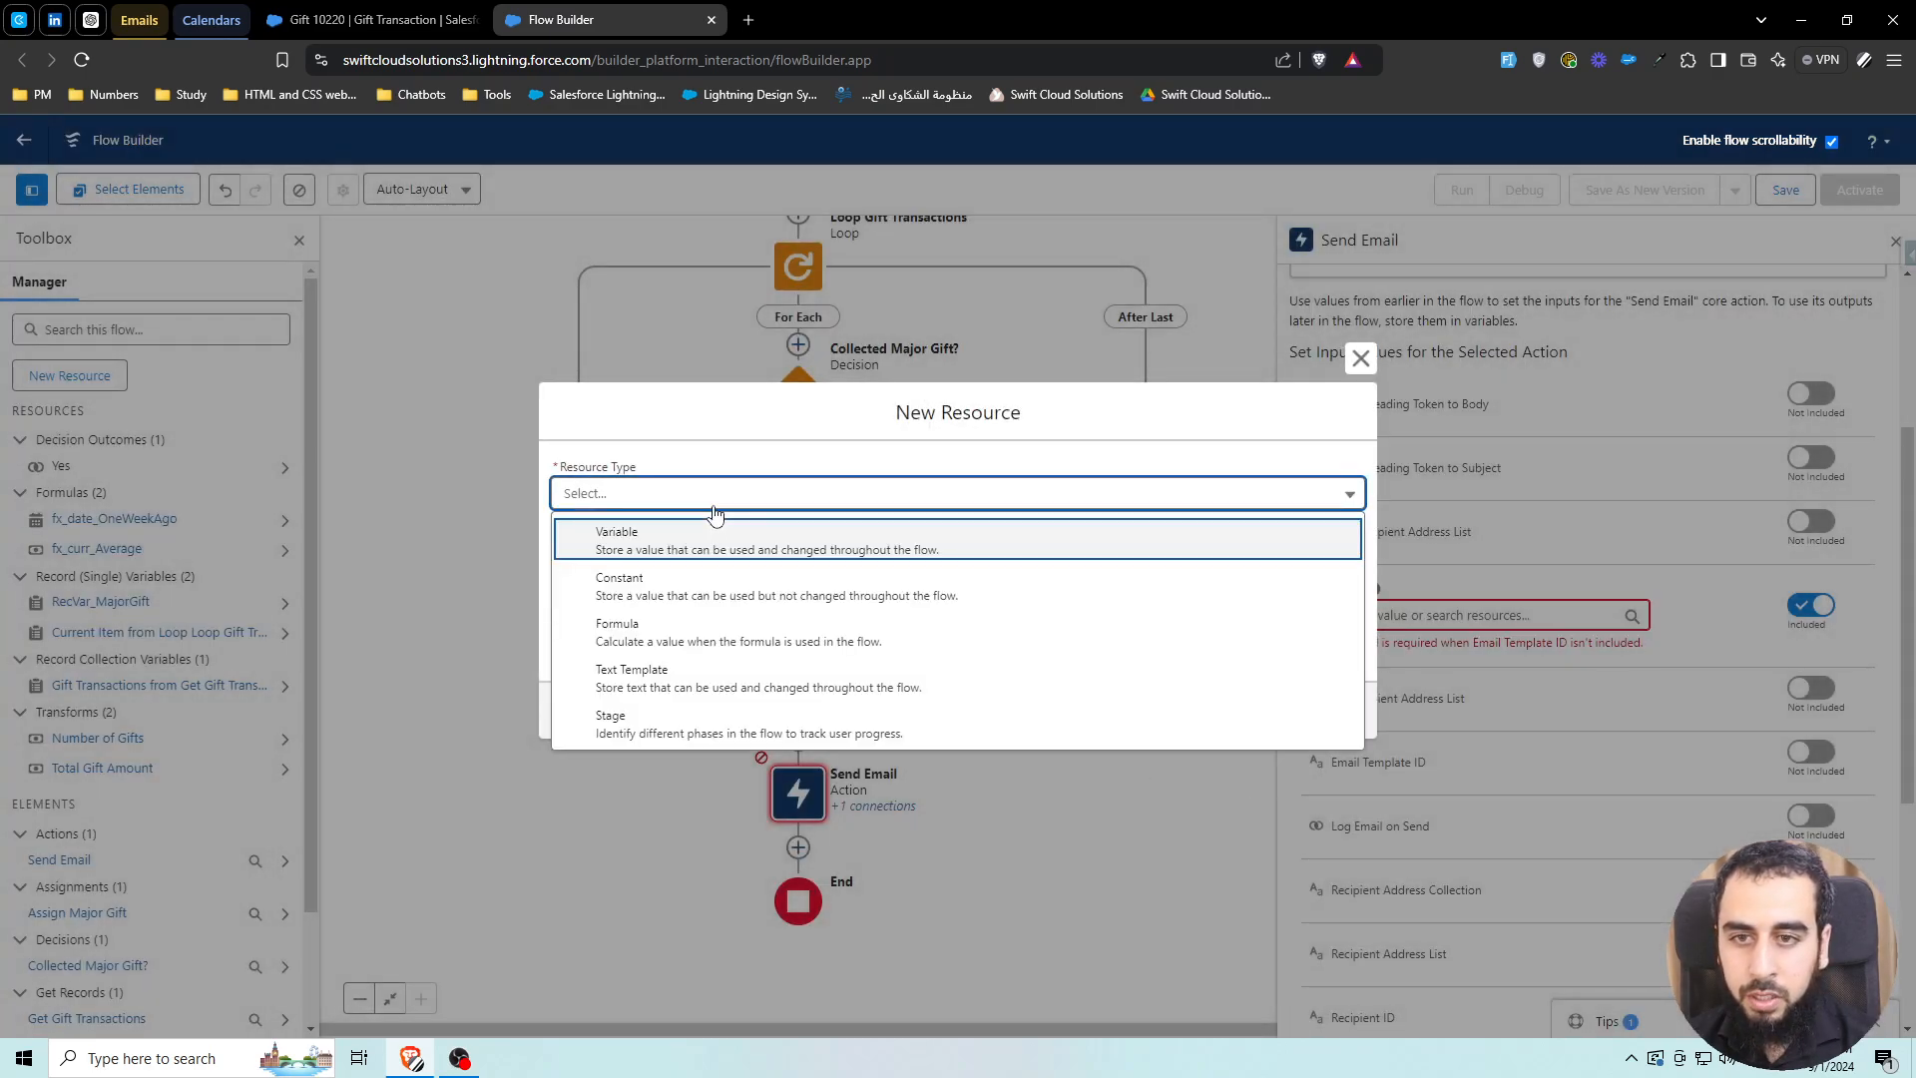
click(677, 674)
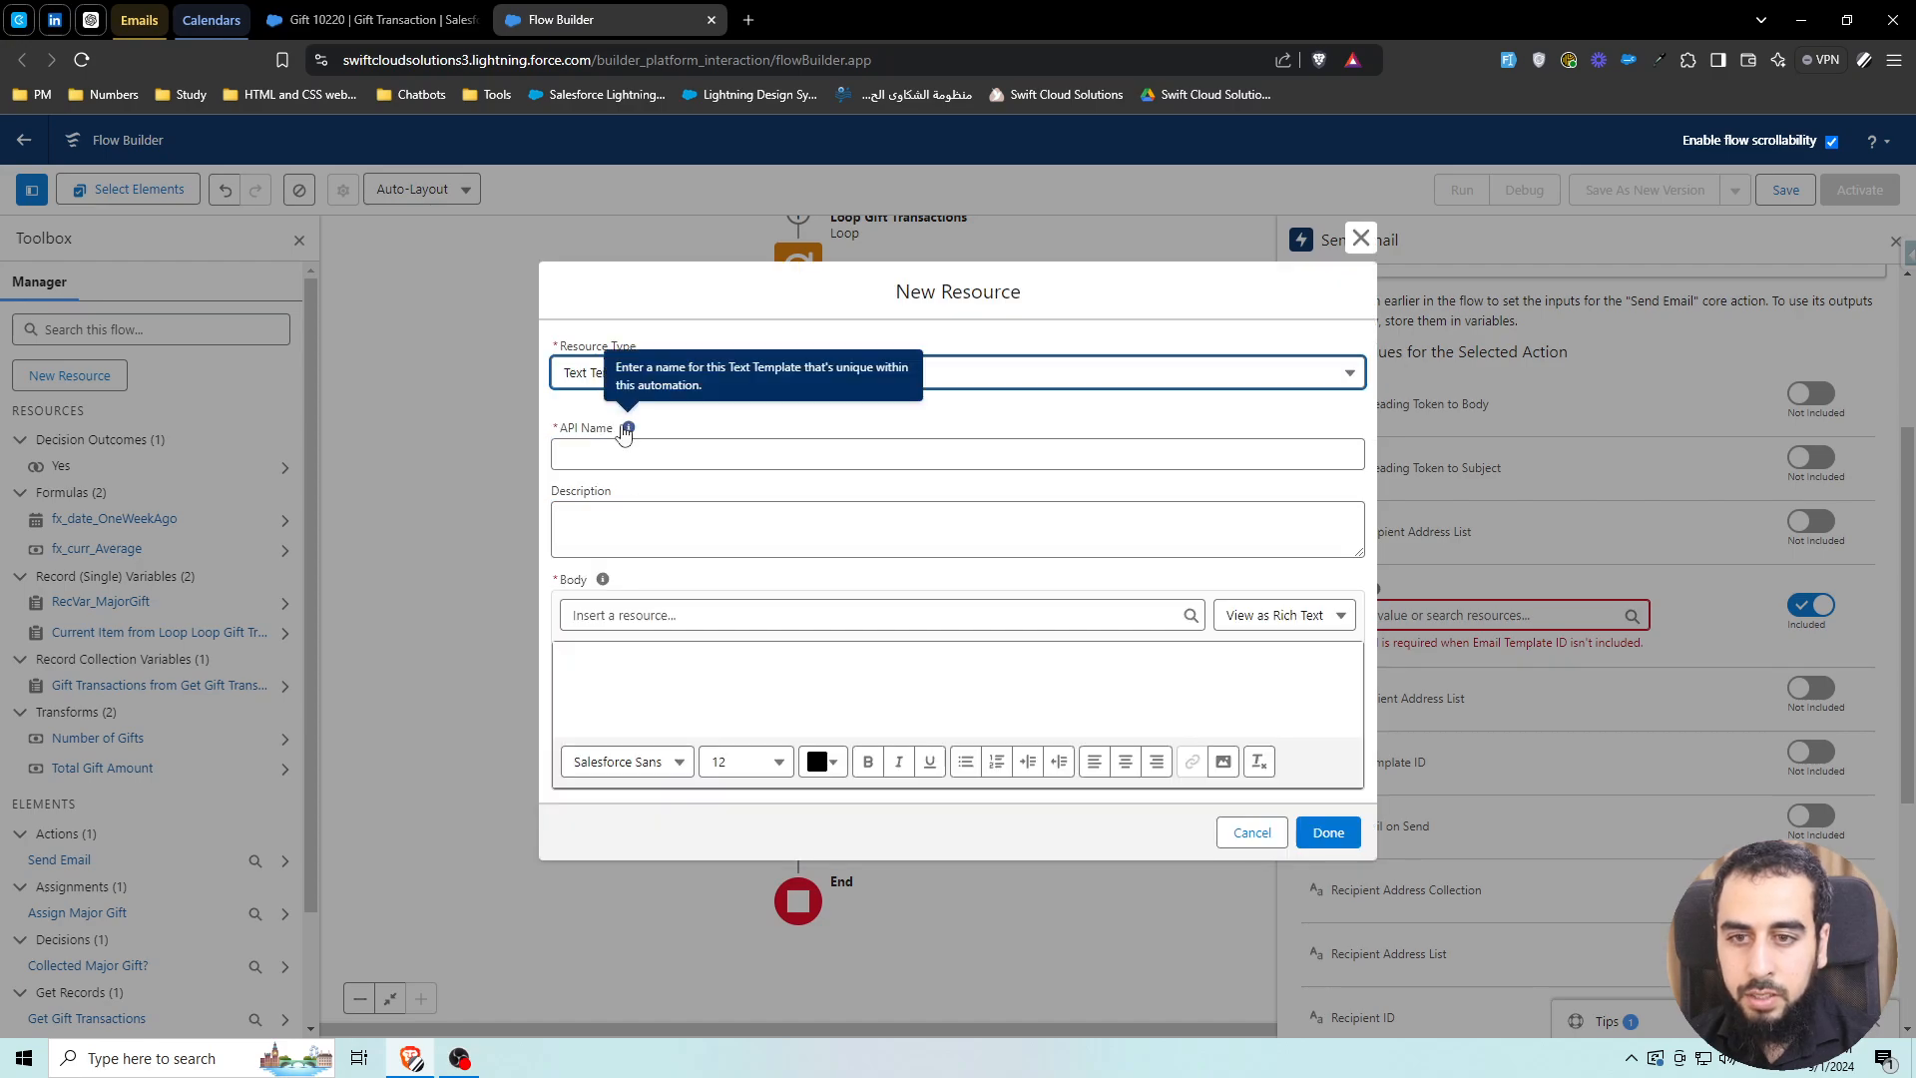
text(TxtTm)
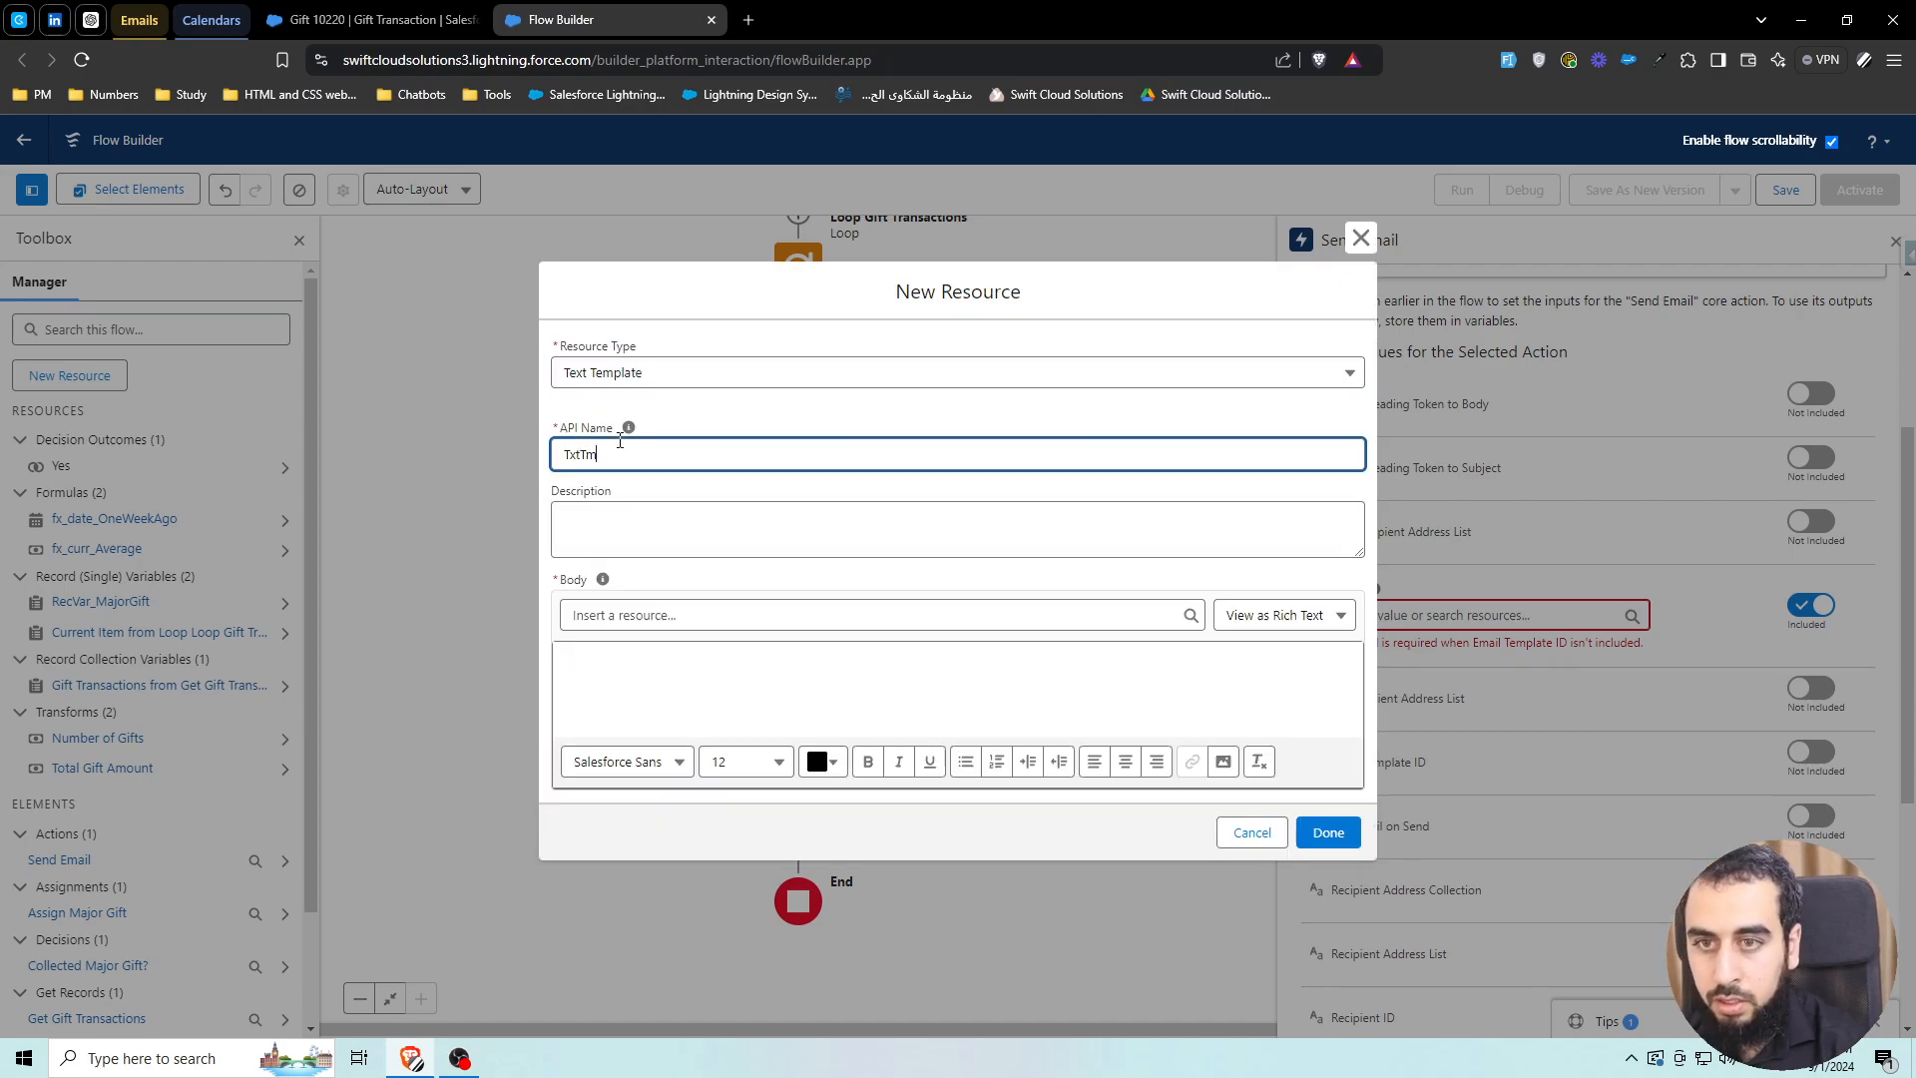
text(p_Body)
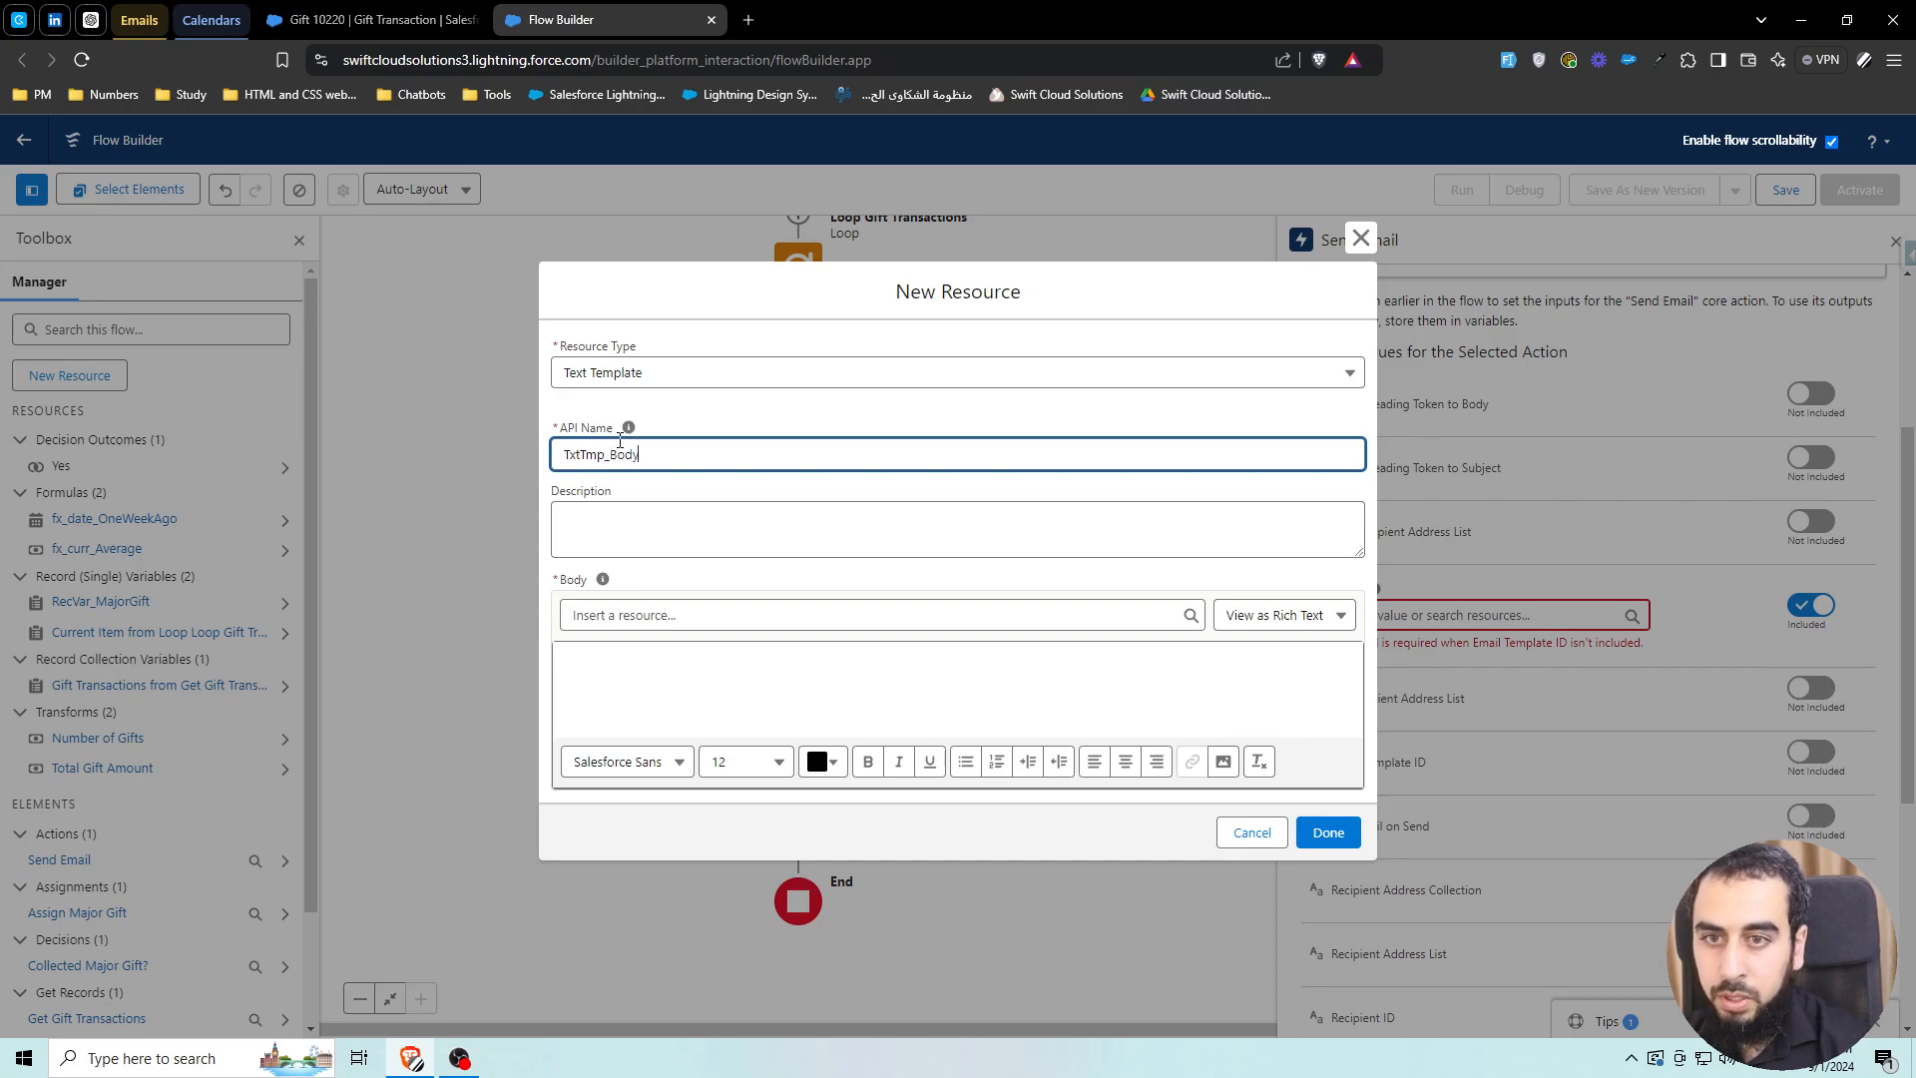
Type the body labels 'Totol Donation Amount:', 'Number fo Donations:', 'Average Gift Size:' and 'Major Gift Donor Name:'
click(766, 671)
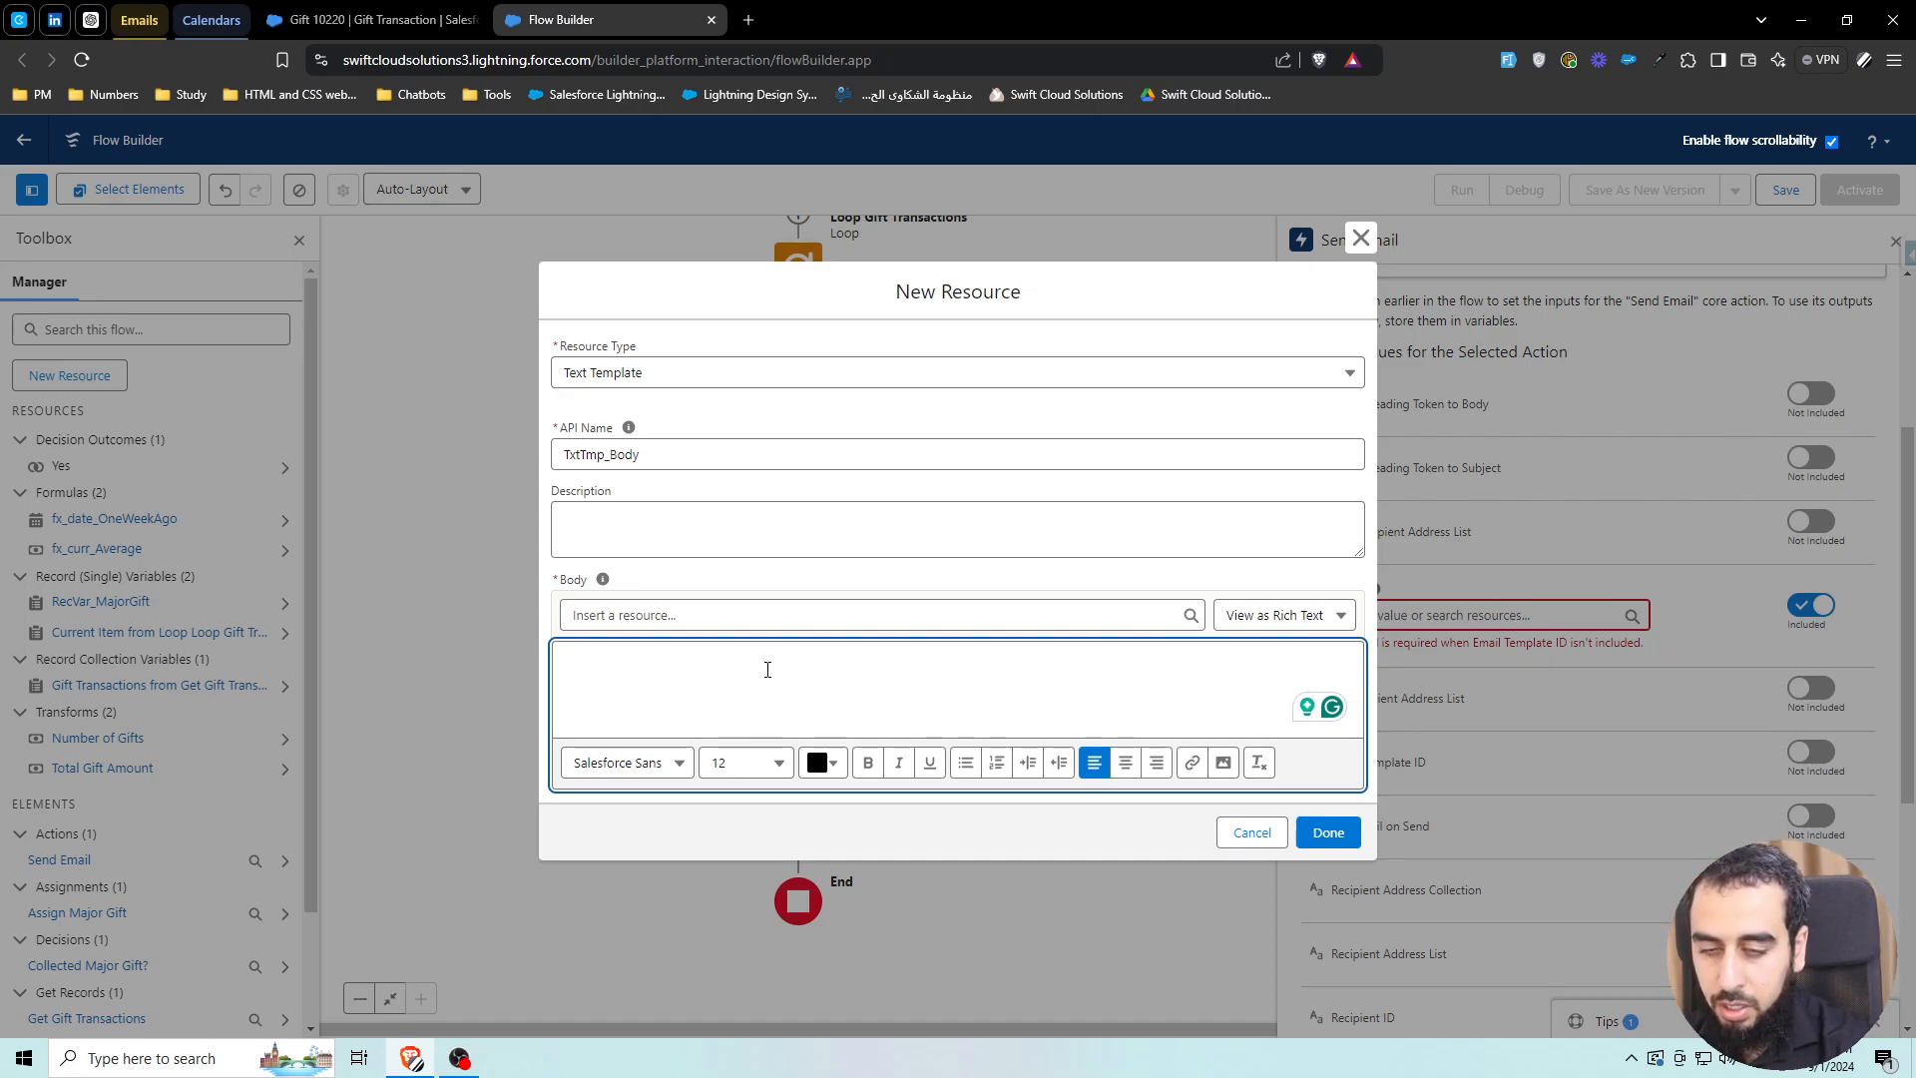
text(Toto)
text(l )
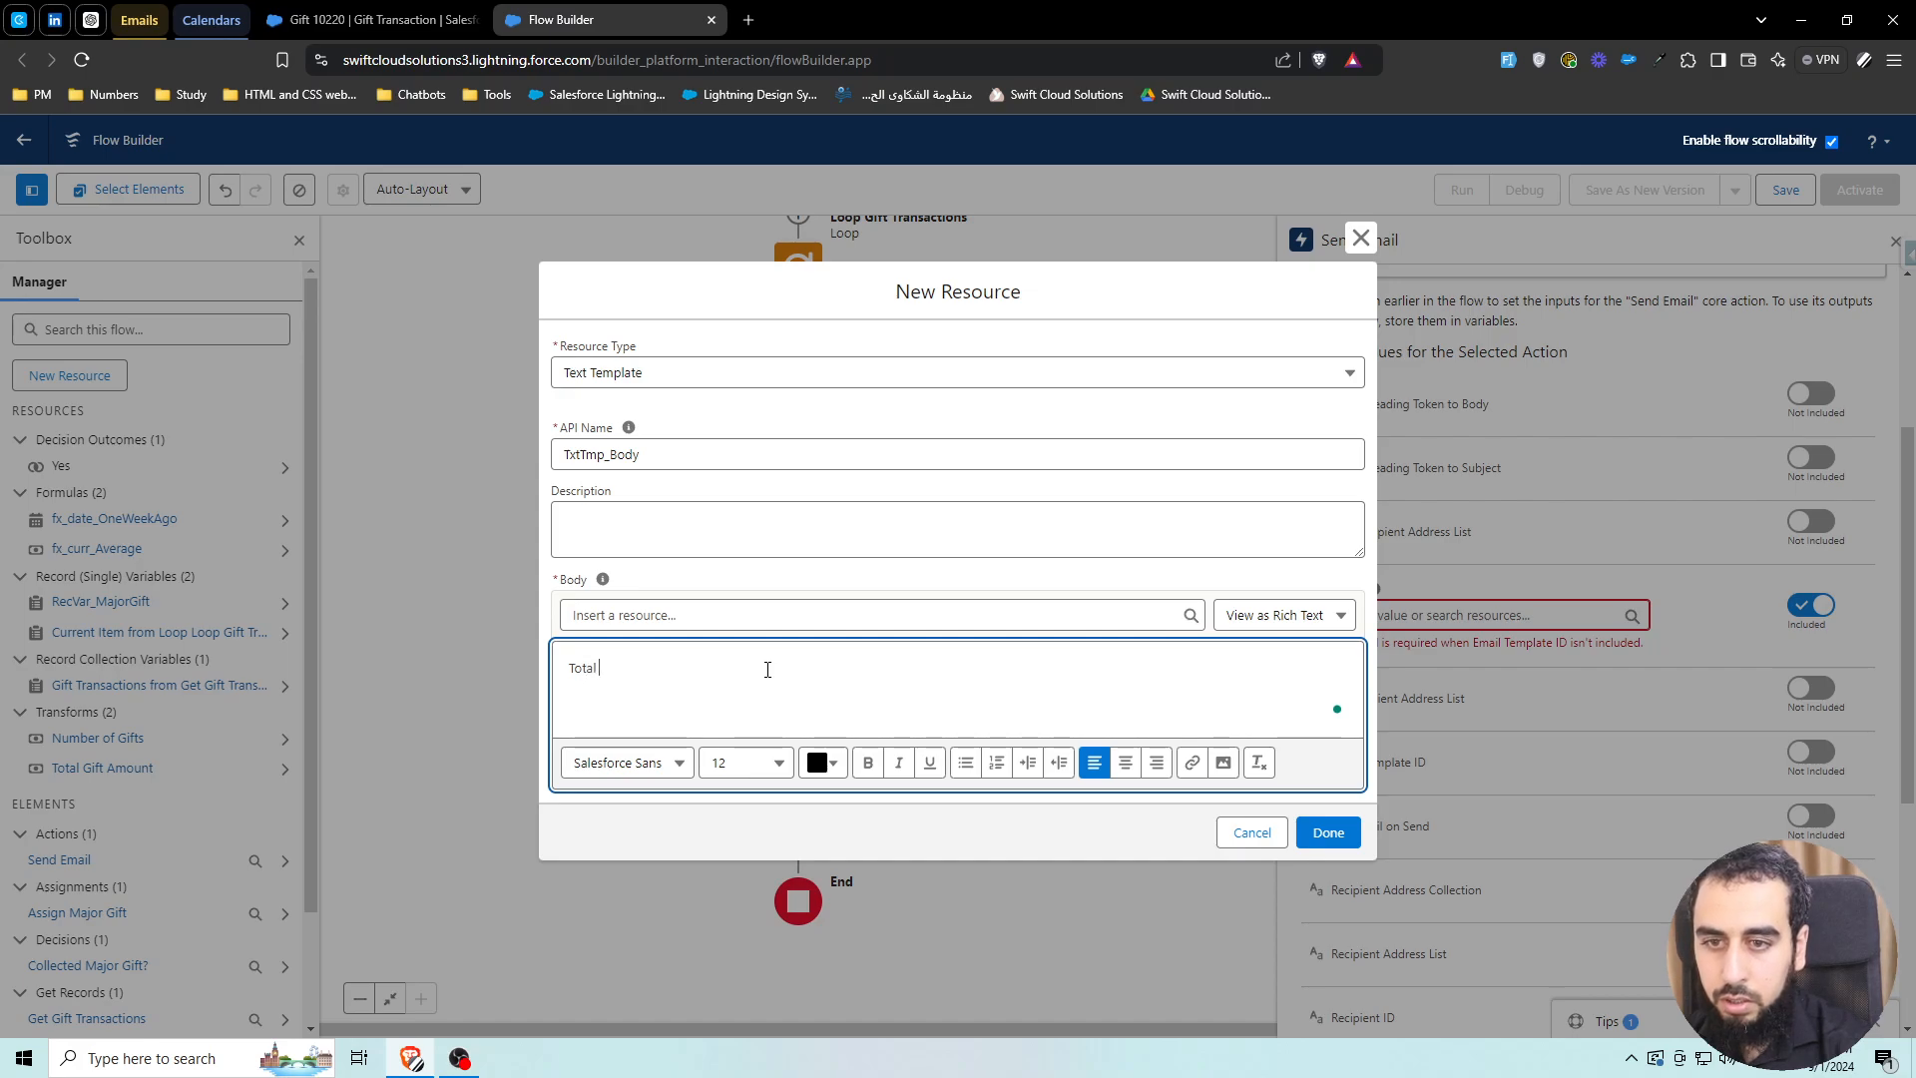
text(Donation Amount)
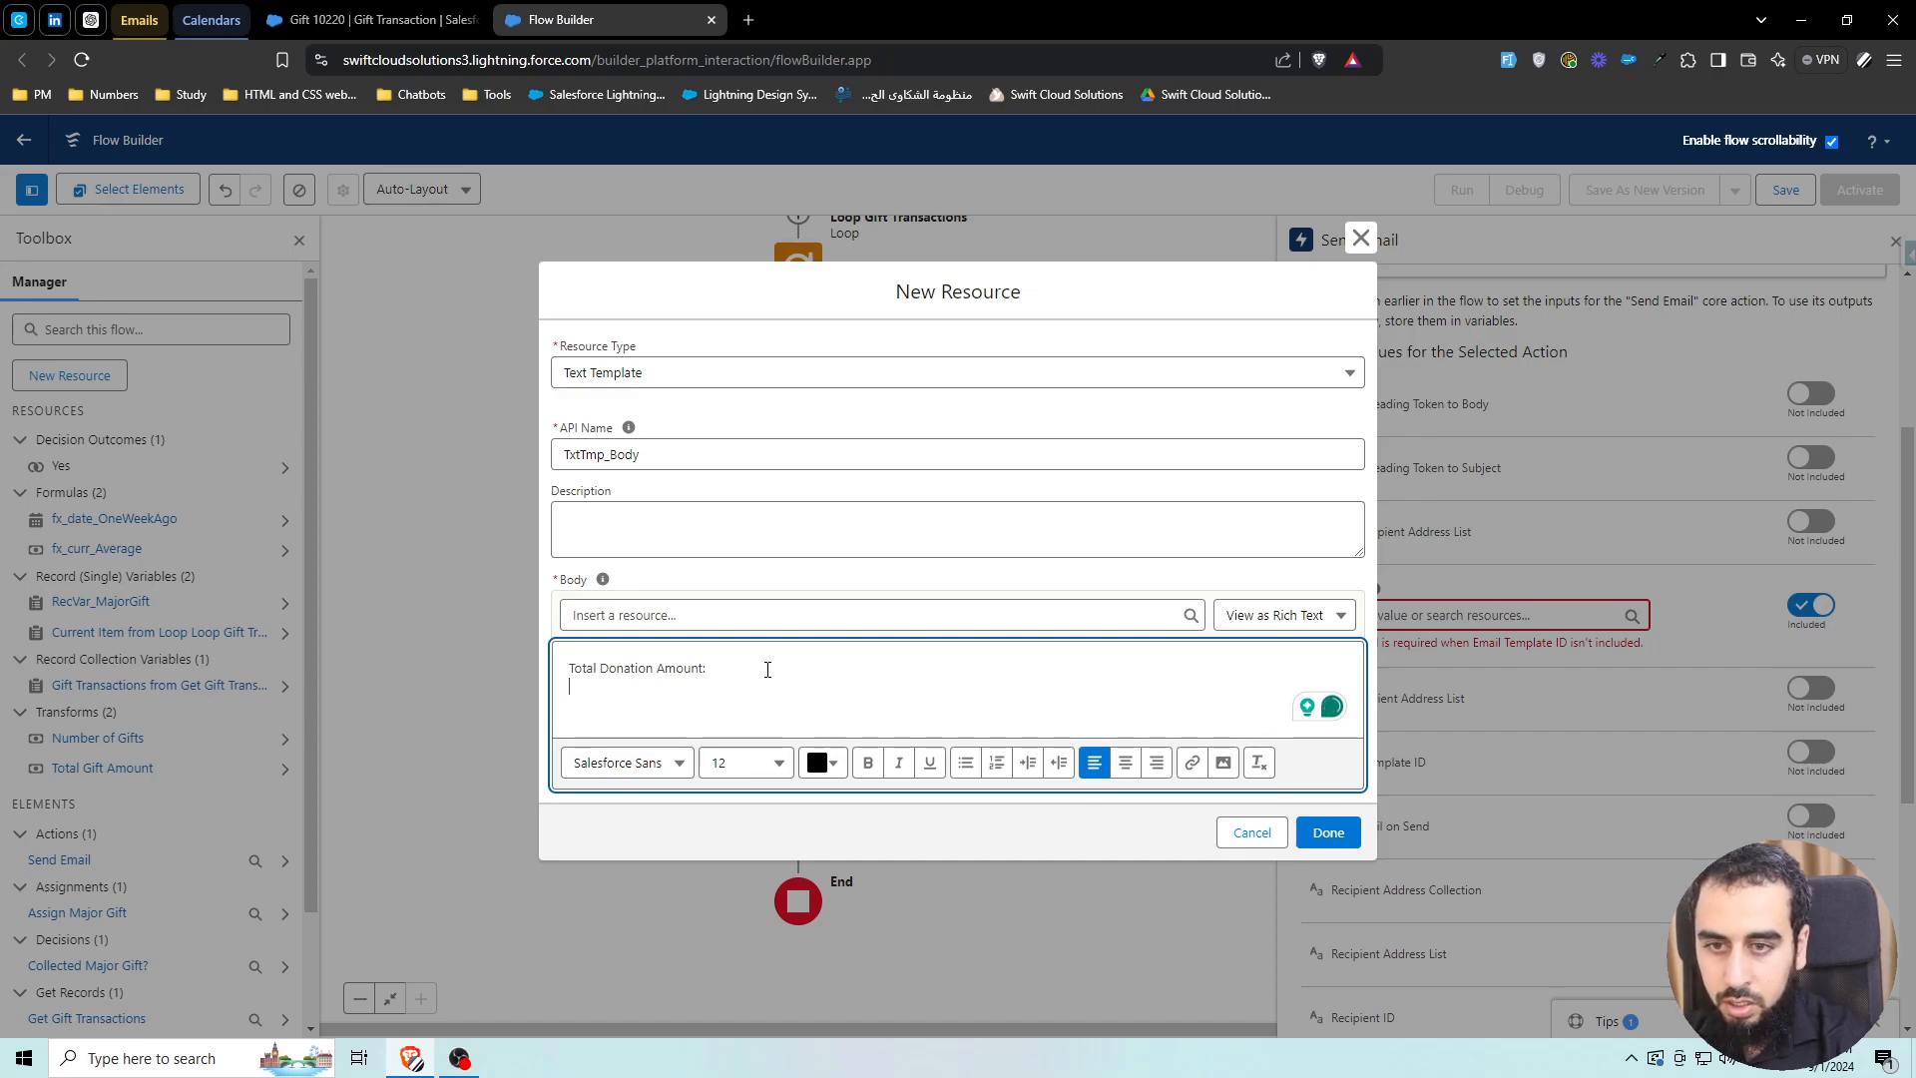
text(:)
key(Return)
text(Number fo )
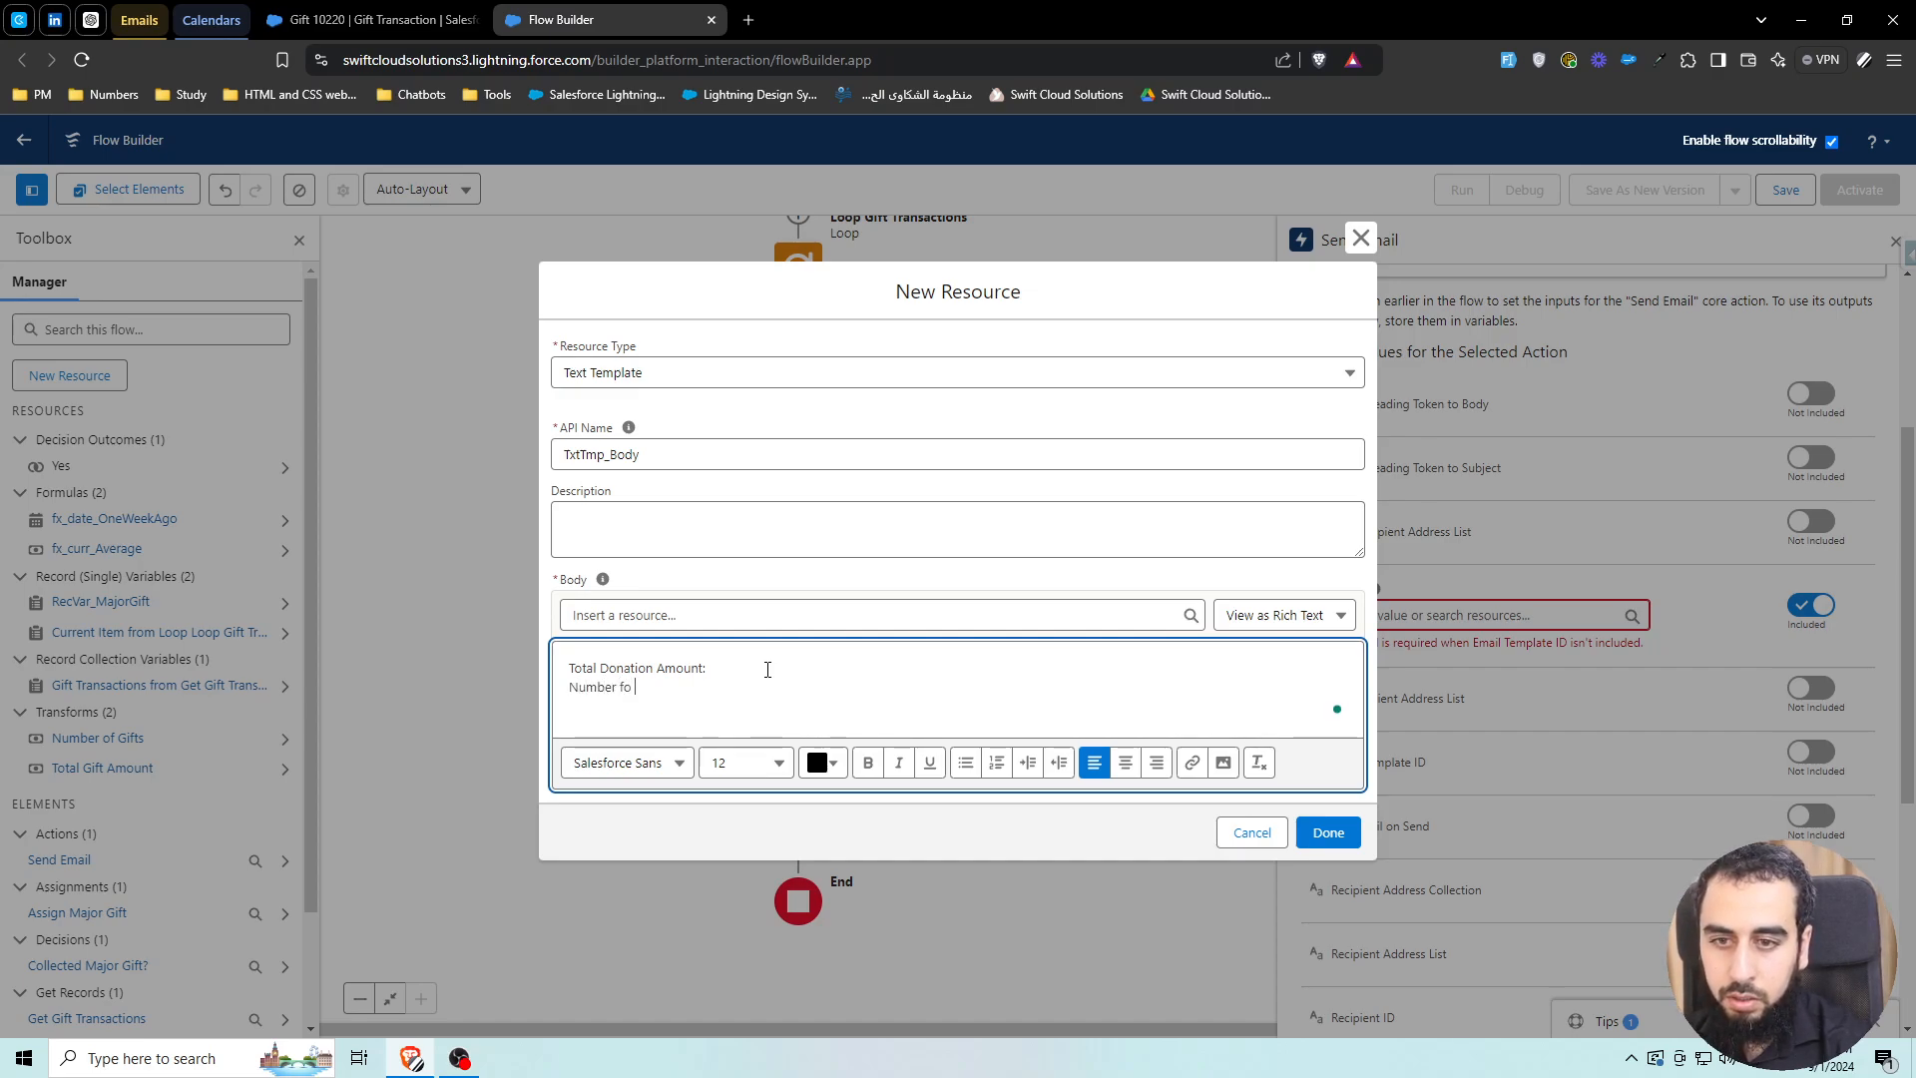
key(BackSpace)
key(BackSpace)
key(BackSpace)
text(of Donations:)
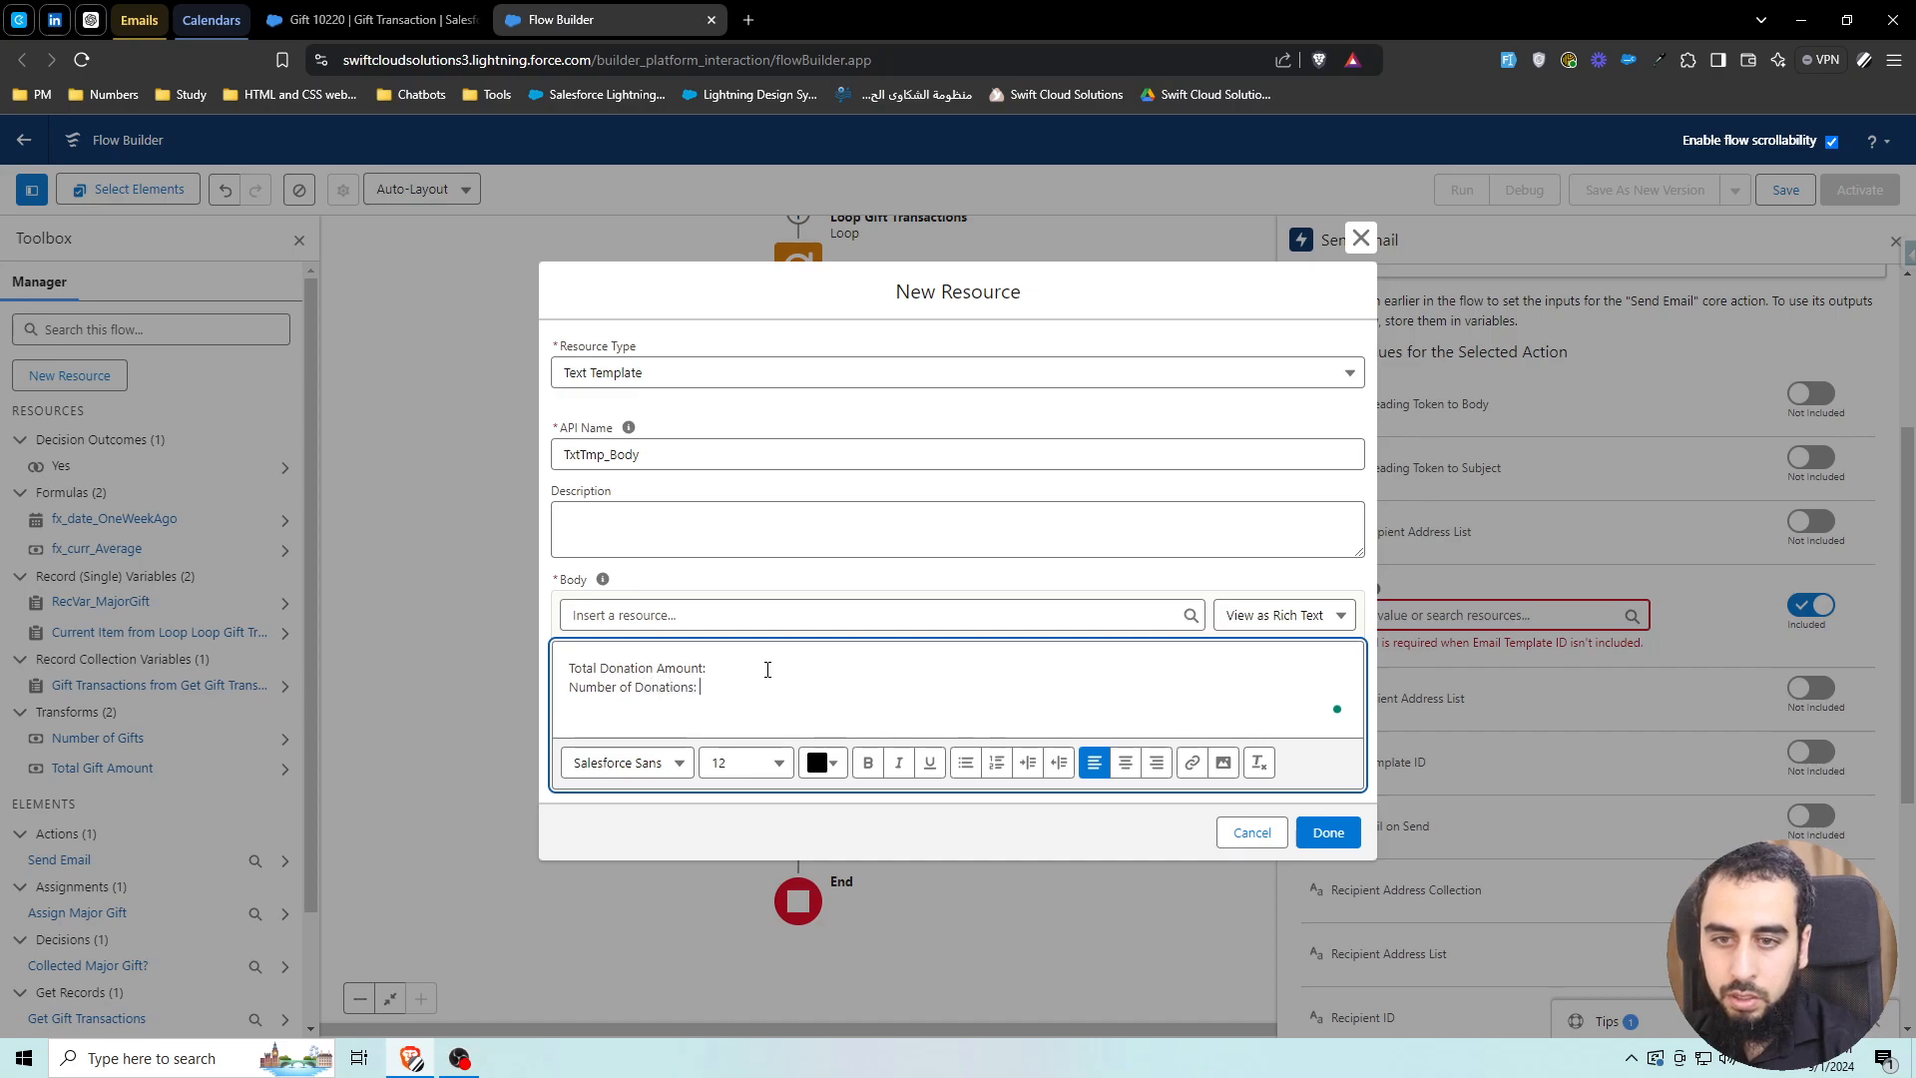
key(Return)
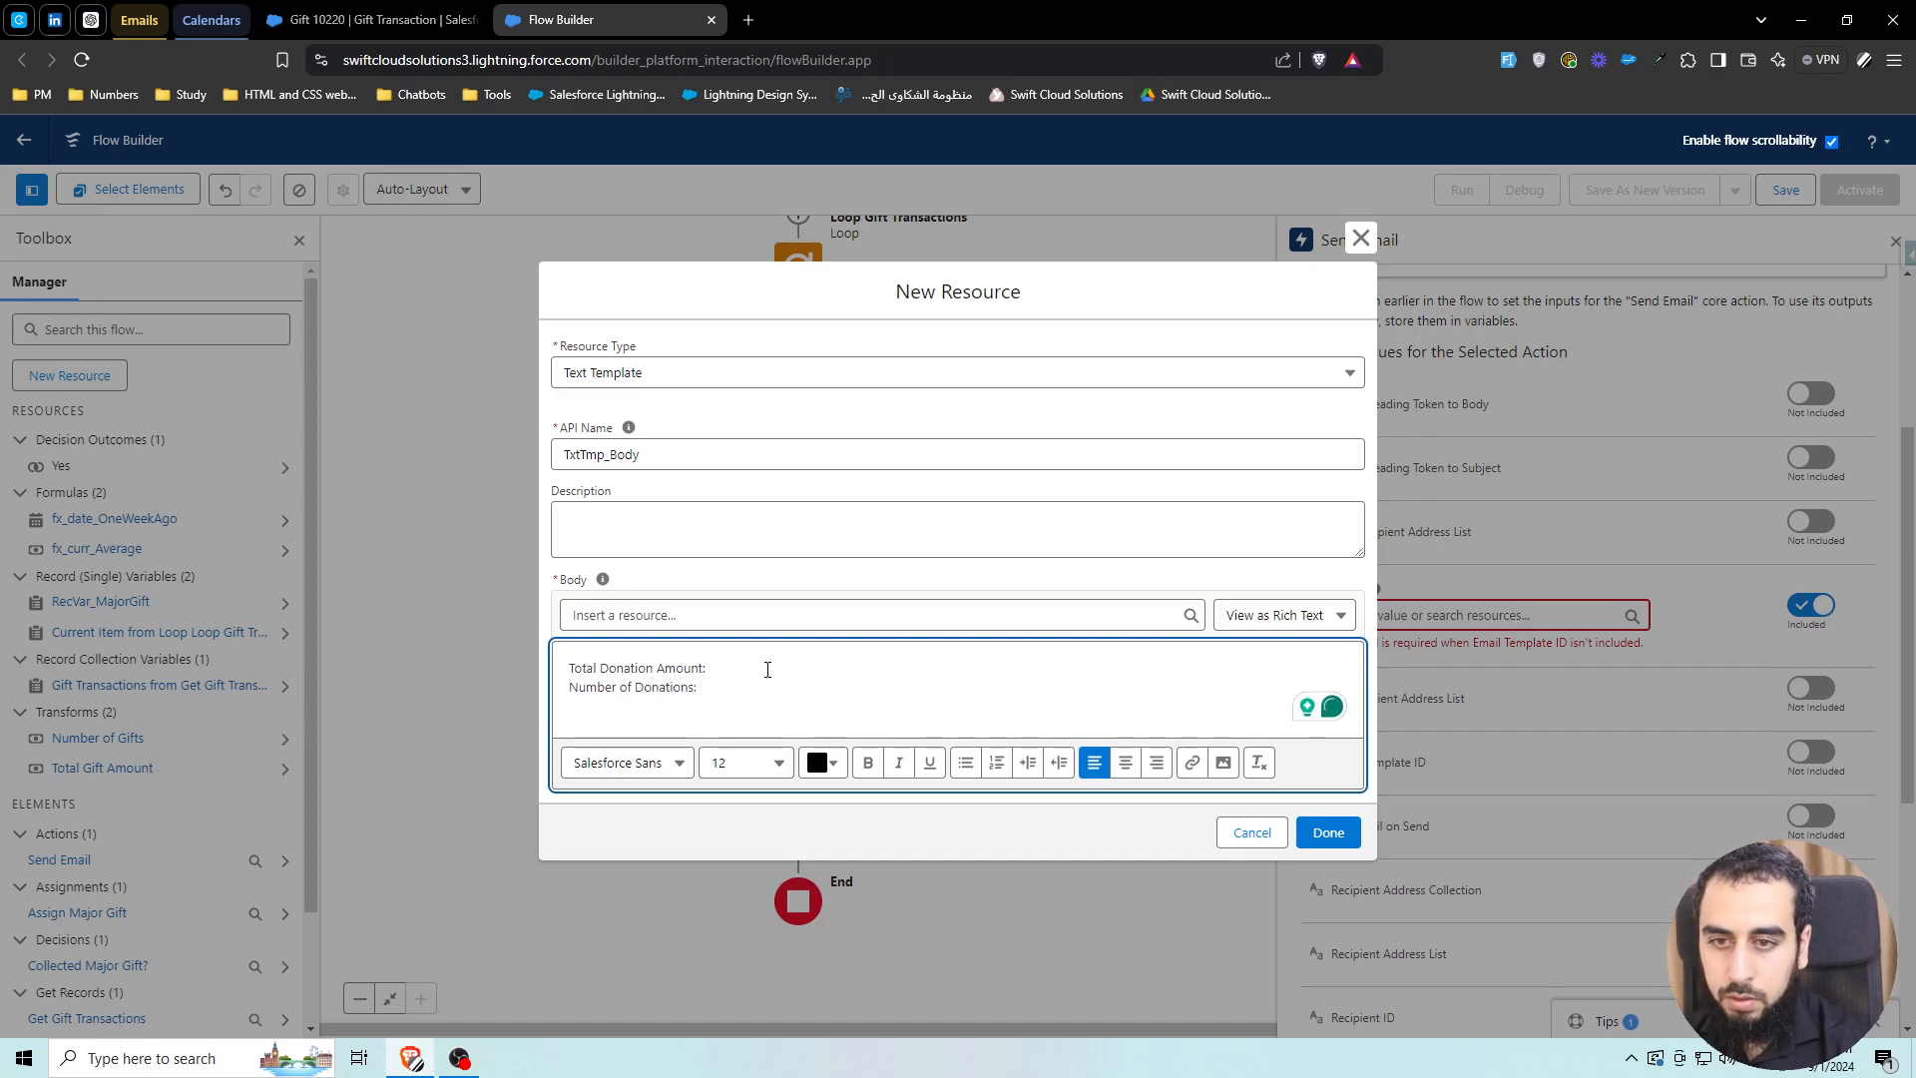
text(Average Gift Si)
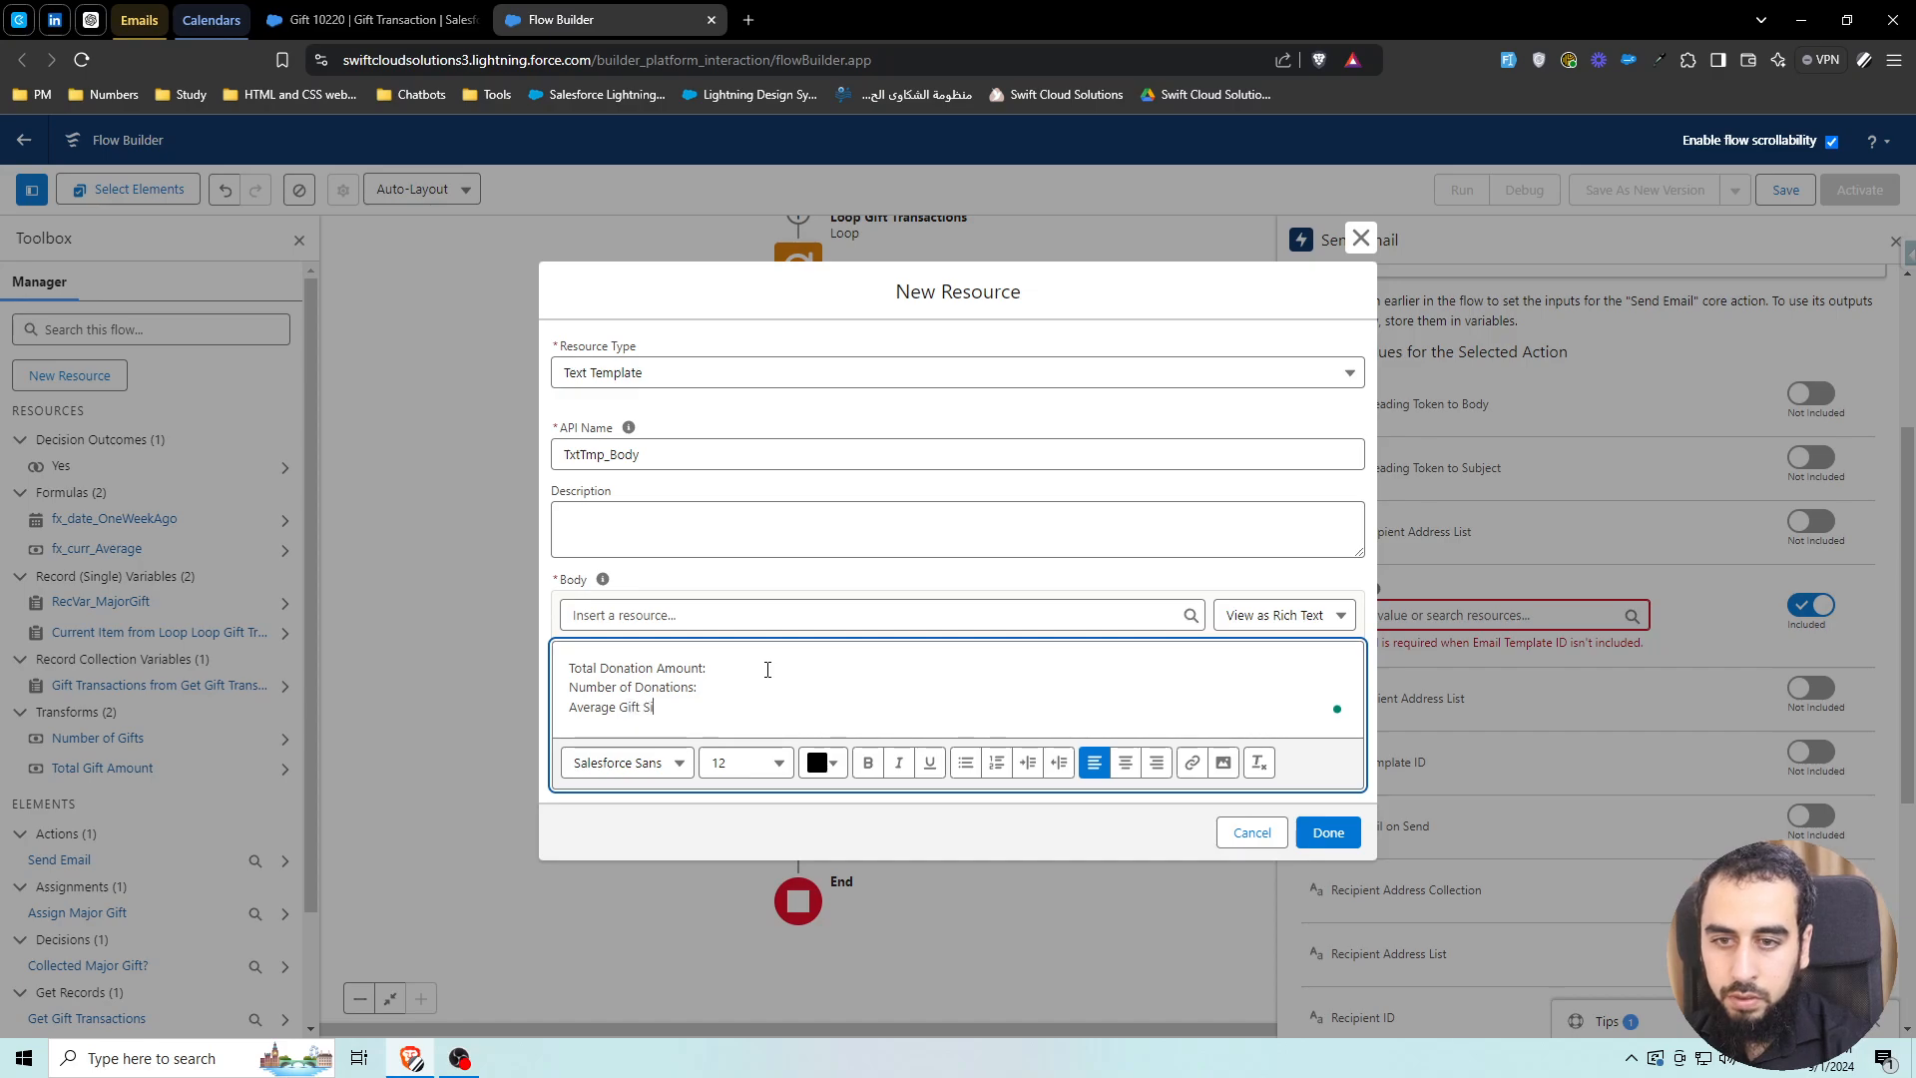
text(ze:)
key(Return)
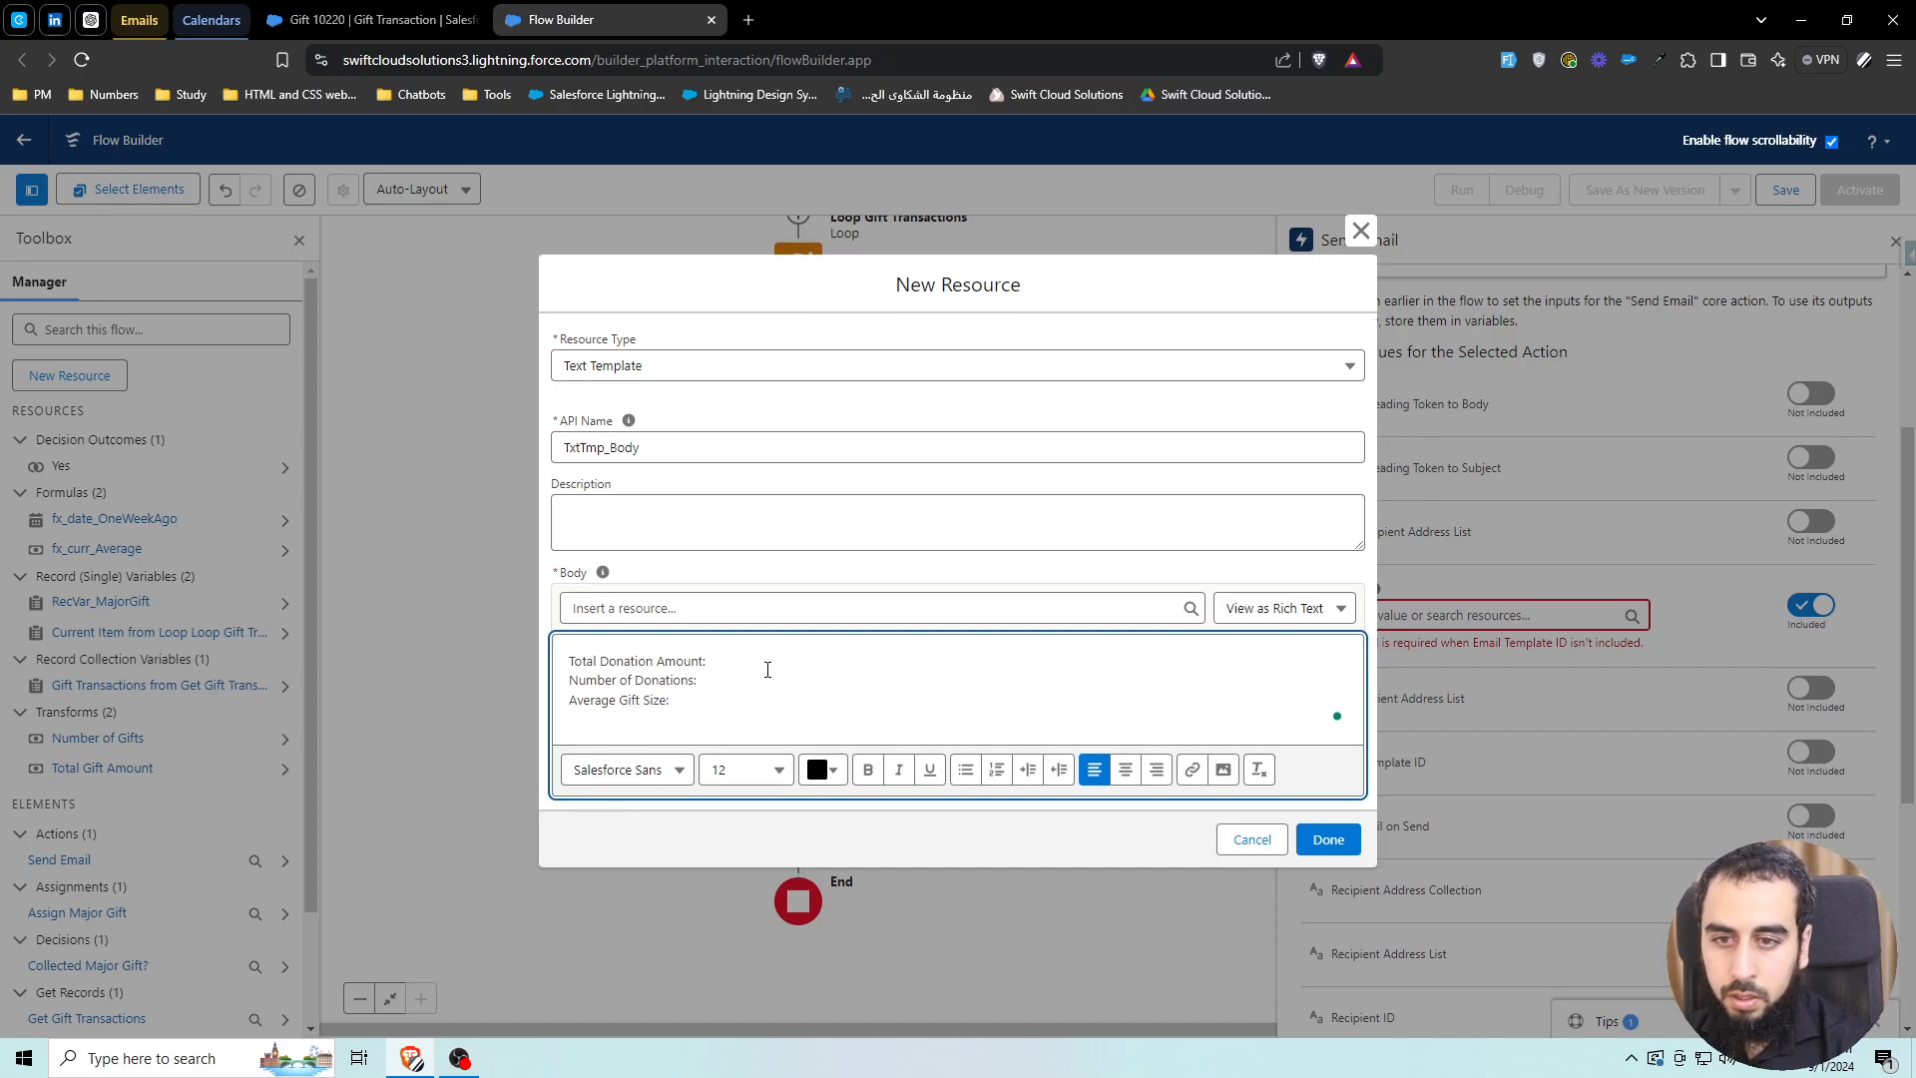
key(Return)
text(Major Gift )
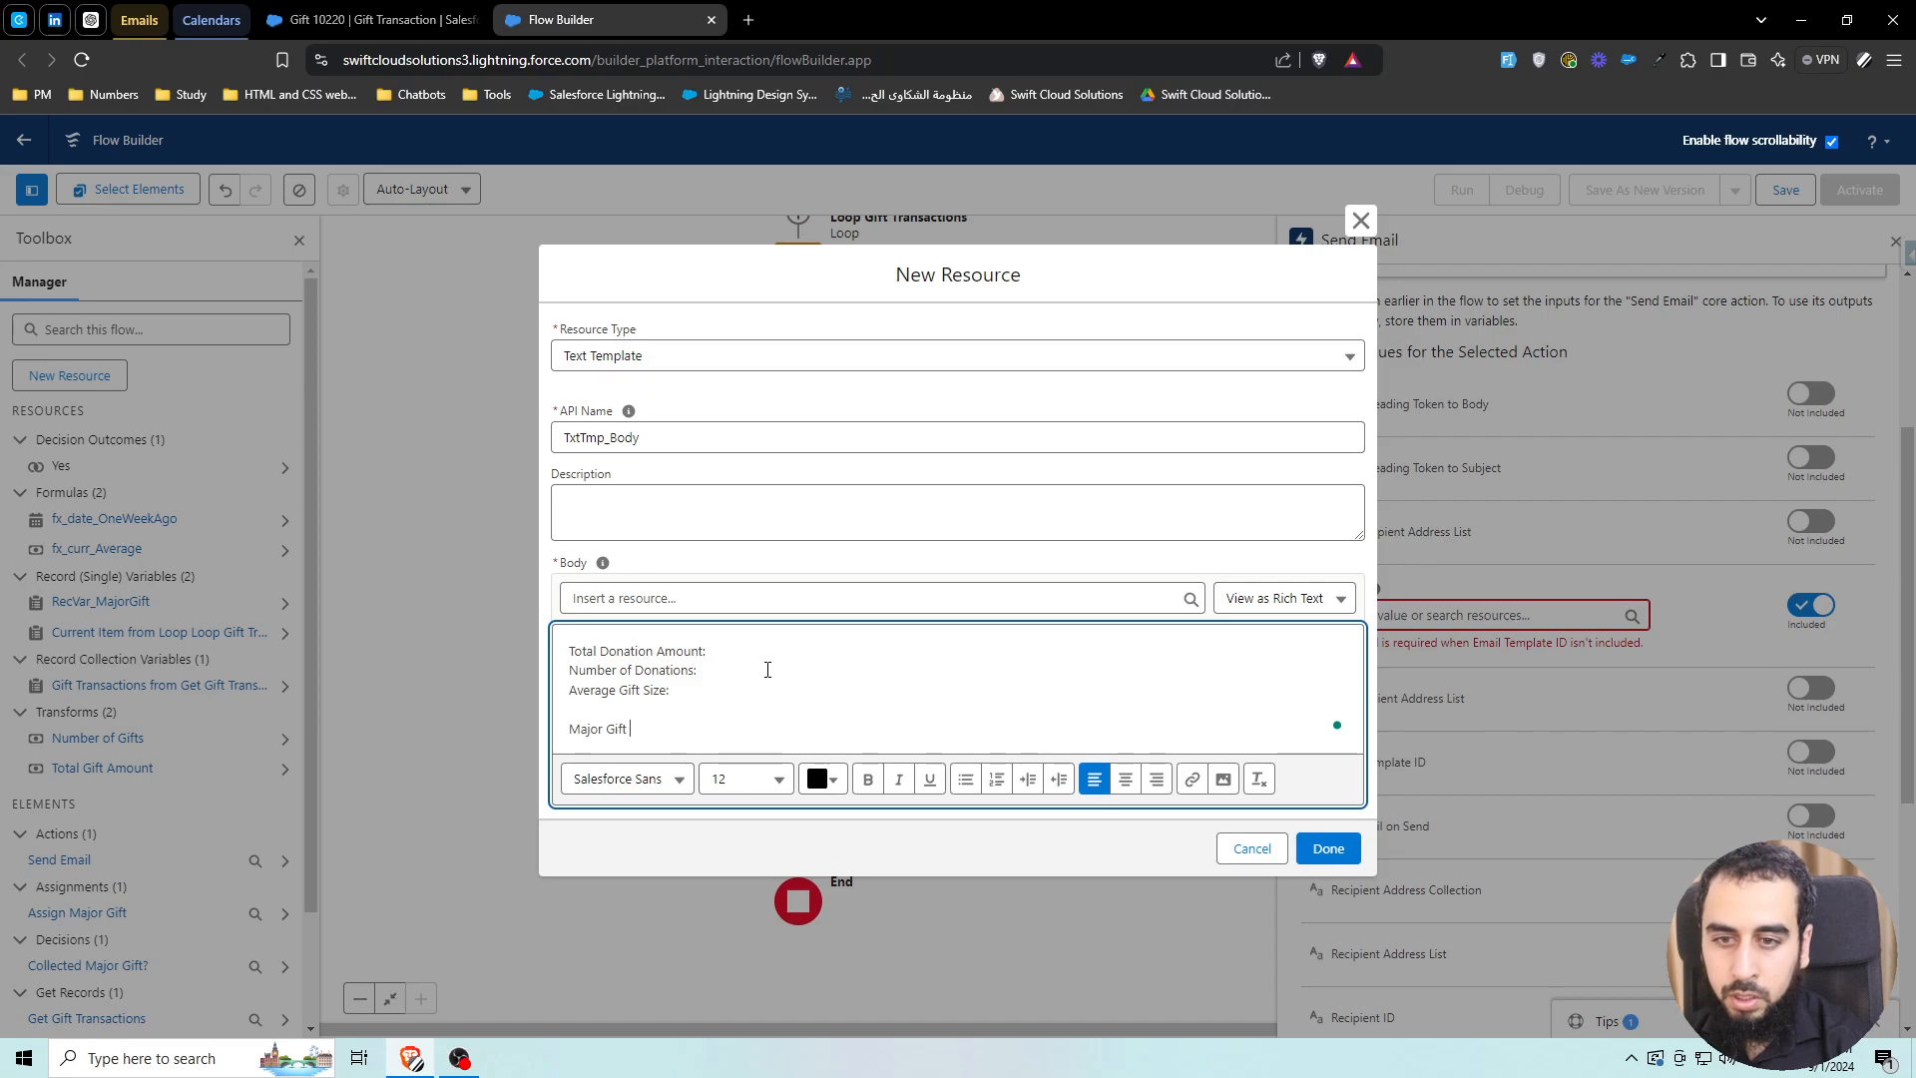
text(Donor Name:)
key(Return)
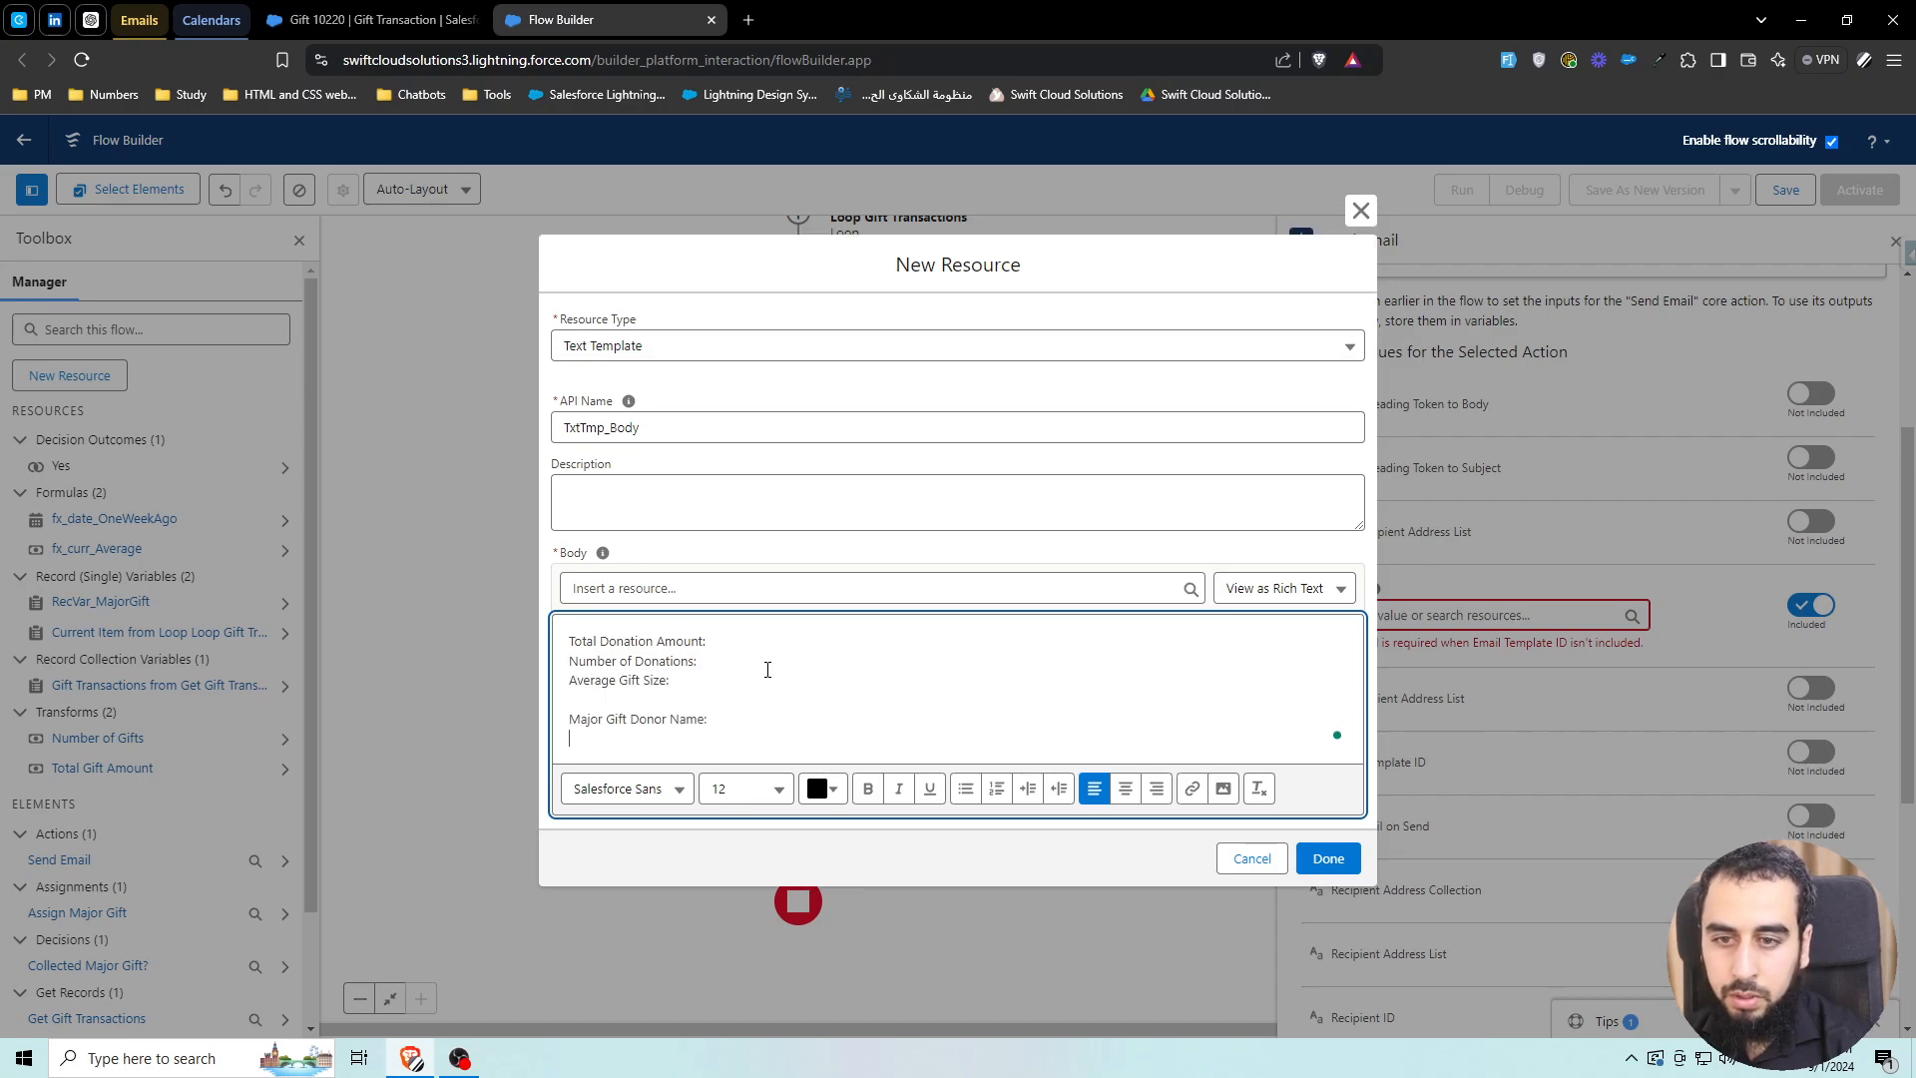
text(Major Gift)
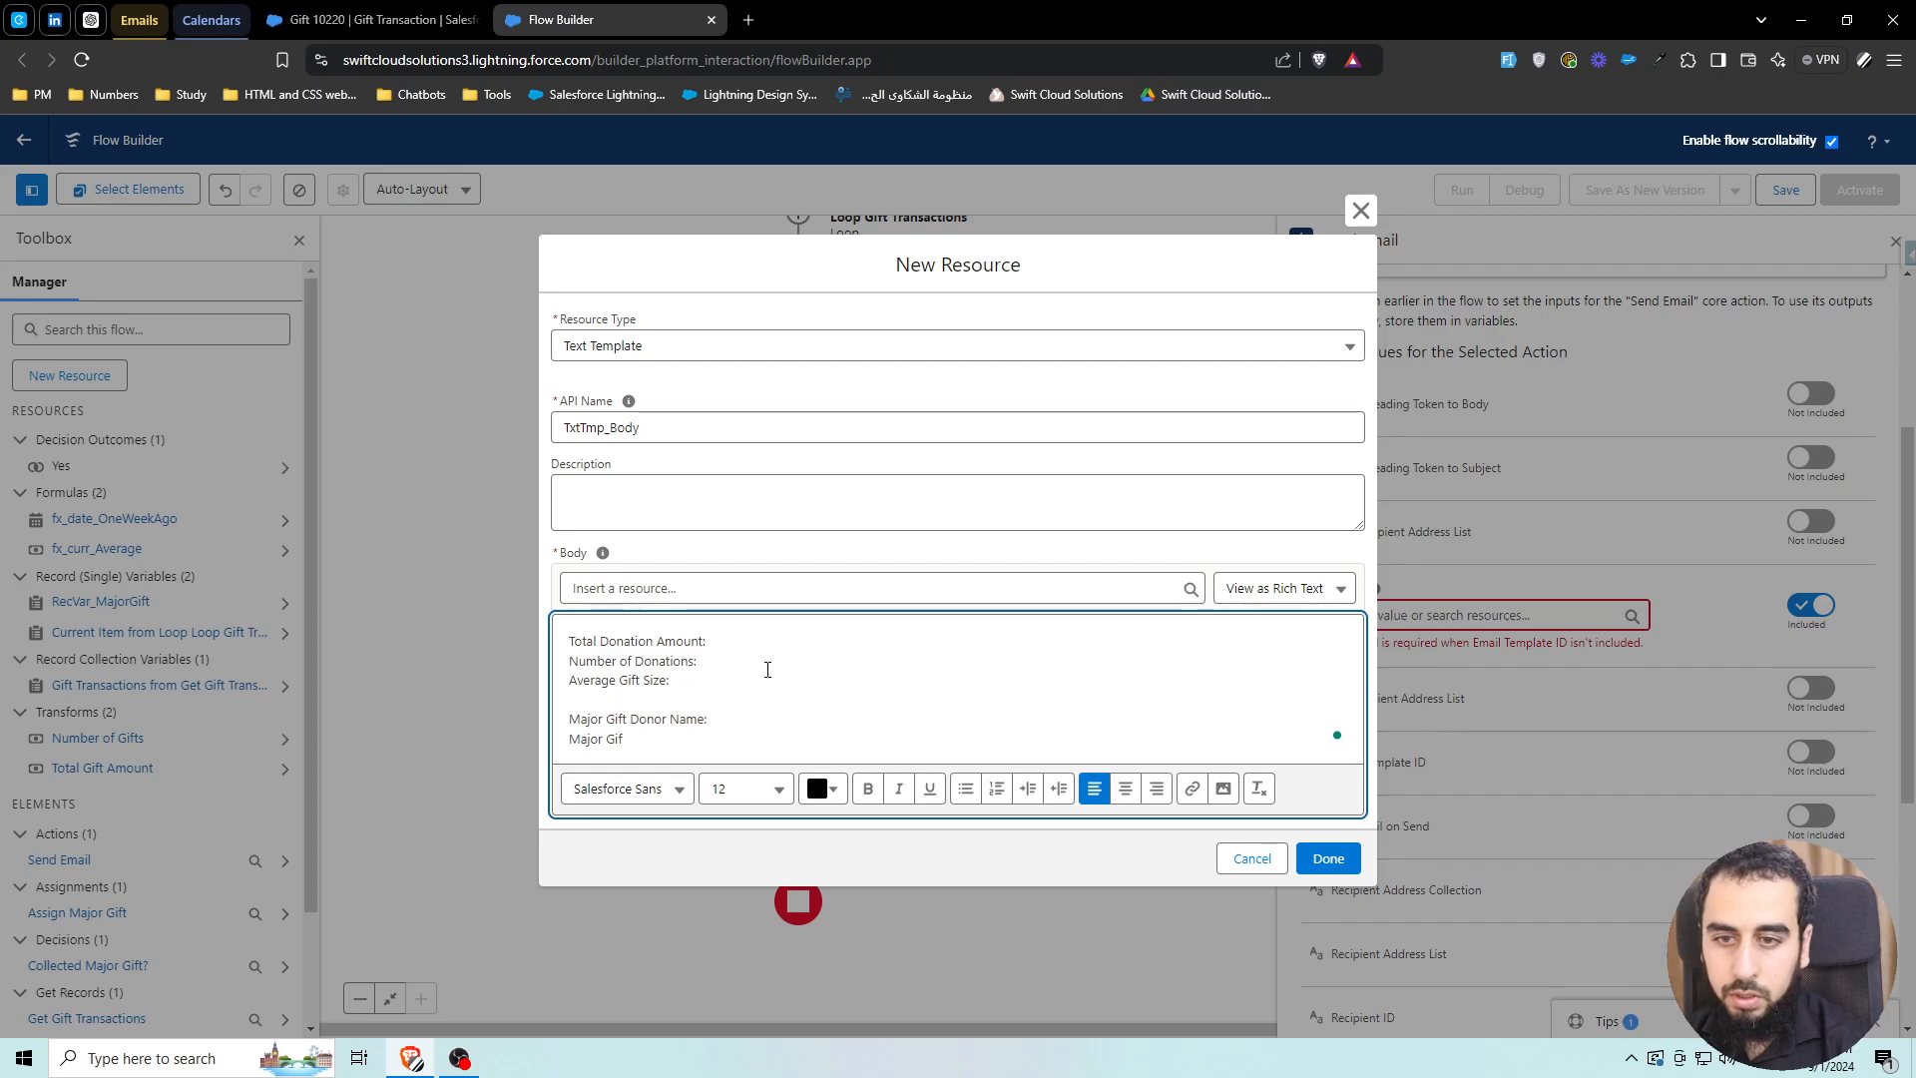
Make 'Major Gift' a bold heading line, then add 'Donor Email:' and 'Donation Amount' lines
key(BackSpace)
key(BackSpace)
key(BackSpace)
key(BackSpace)
key(BackSpace)
key(BackSpace)
key(BackSpace)
key(BackSpace)
key(BackSpace)
key(BackSpace)
key(BackSpace)
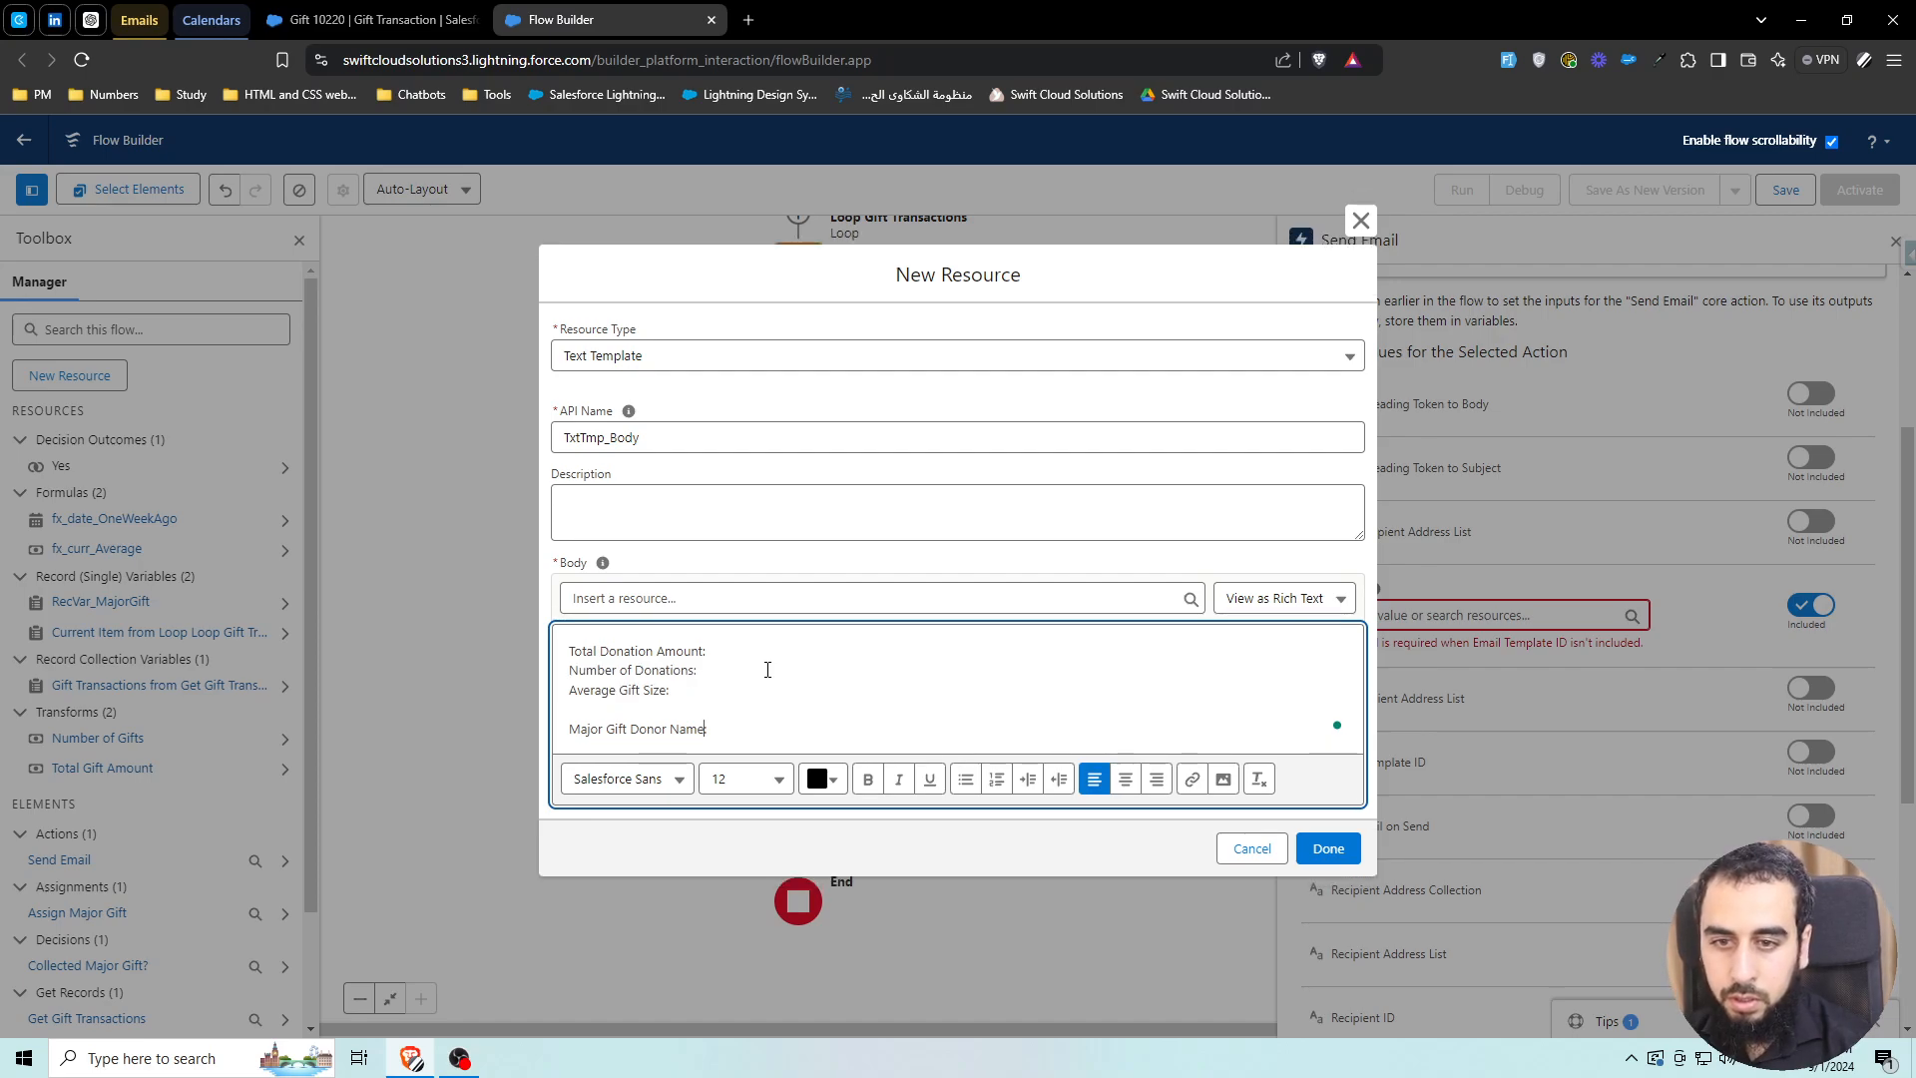
key(ctrl+Left)
key(ctrl+Left)
key(ctrl+Left)
key(Return)
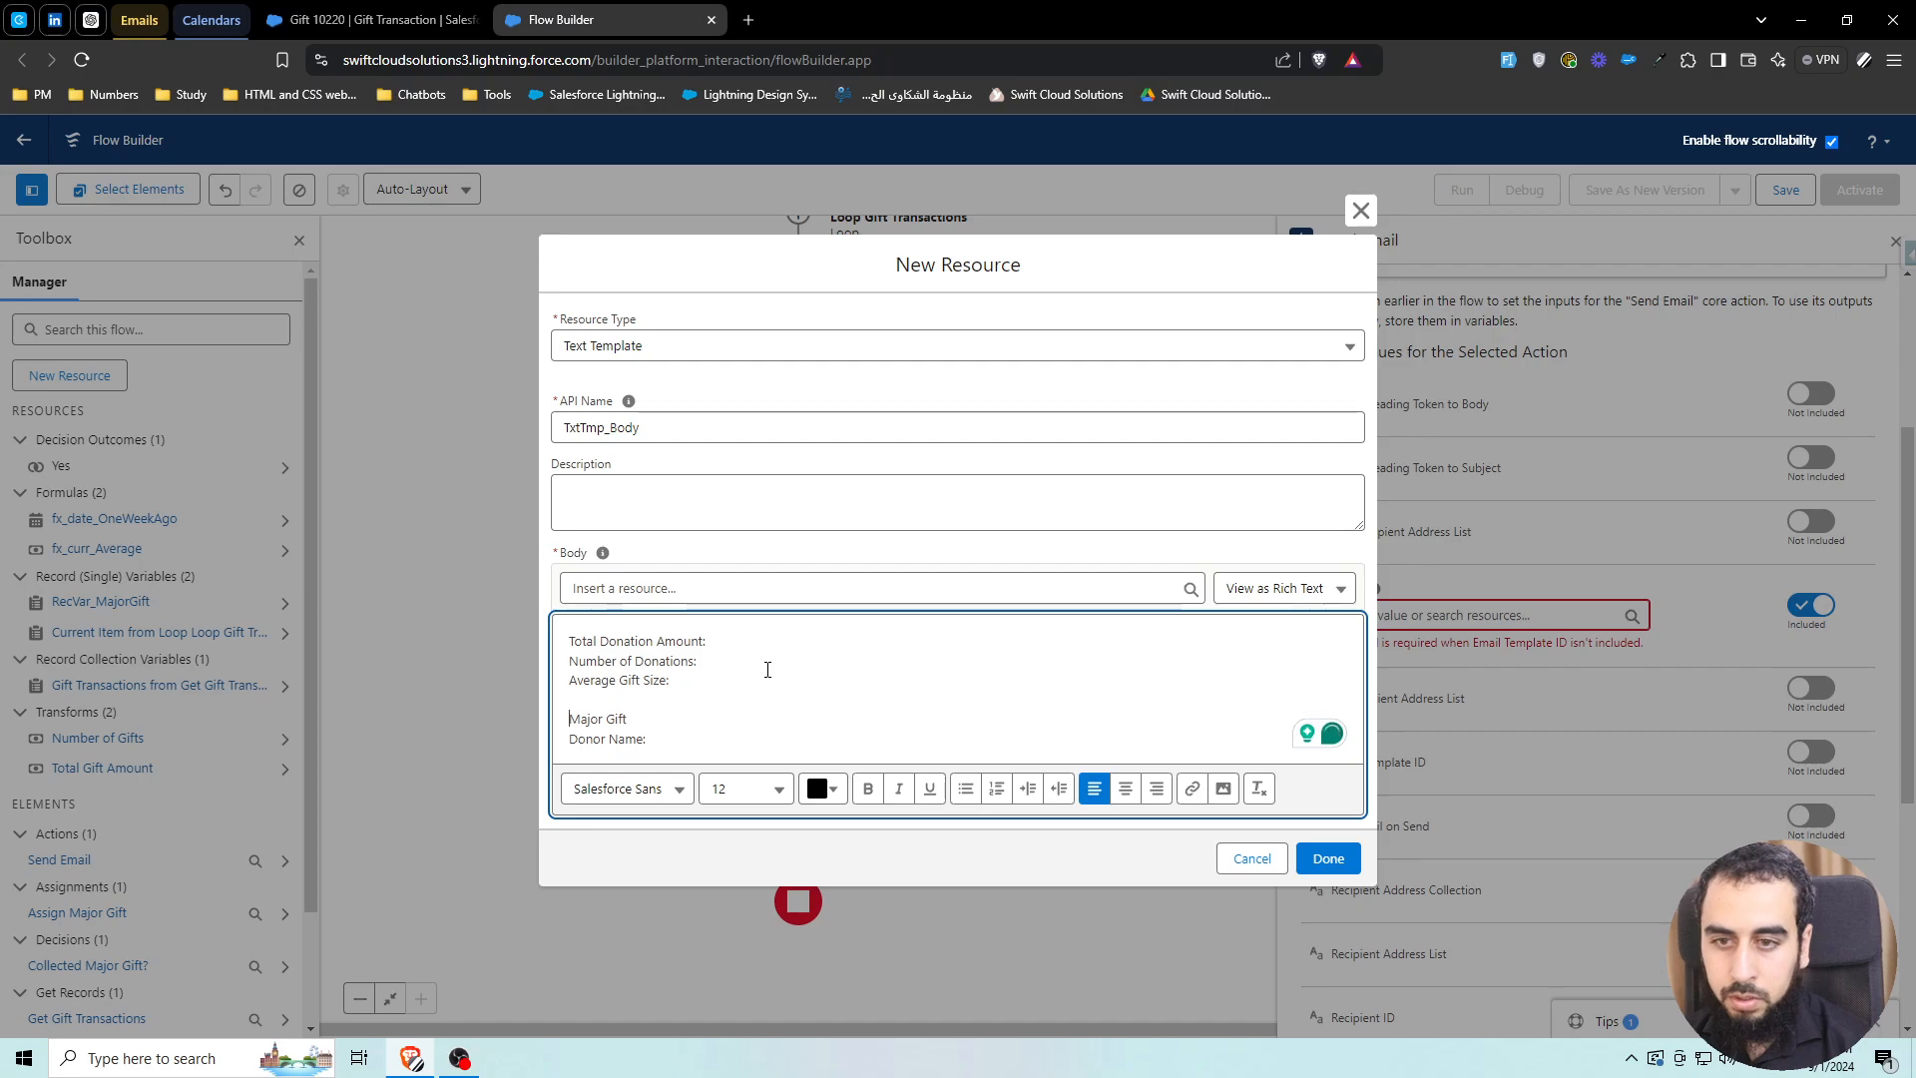
triple_click(611, 718)
key(ctrl+b)
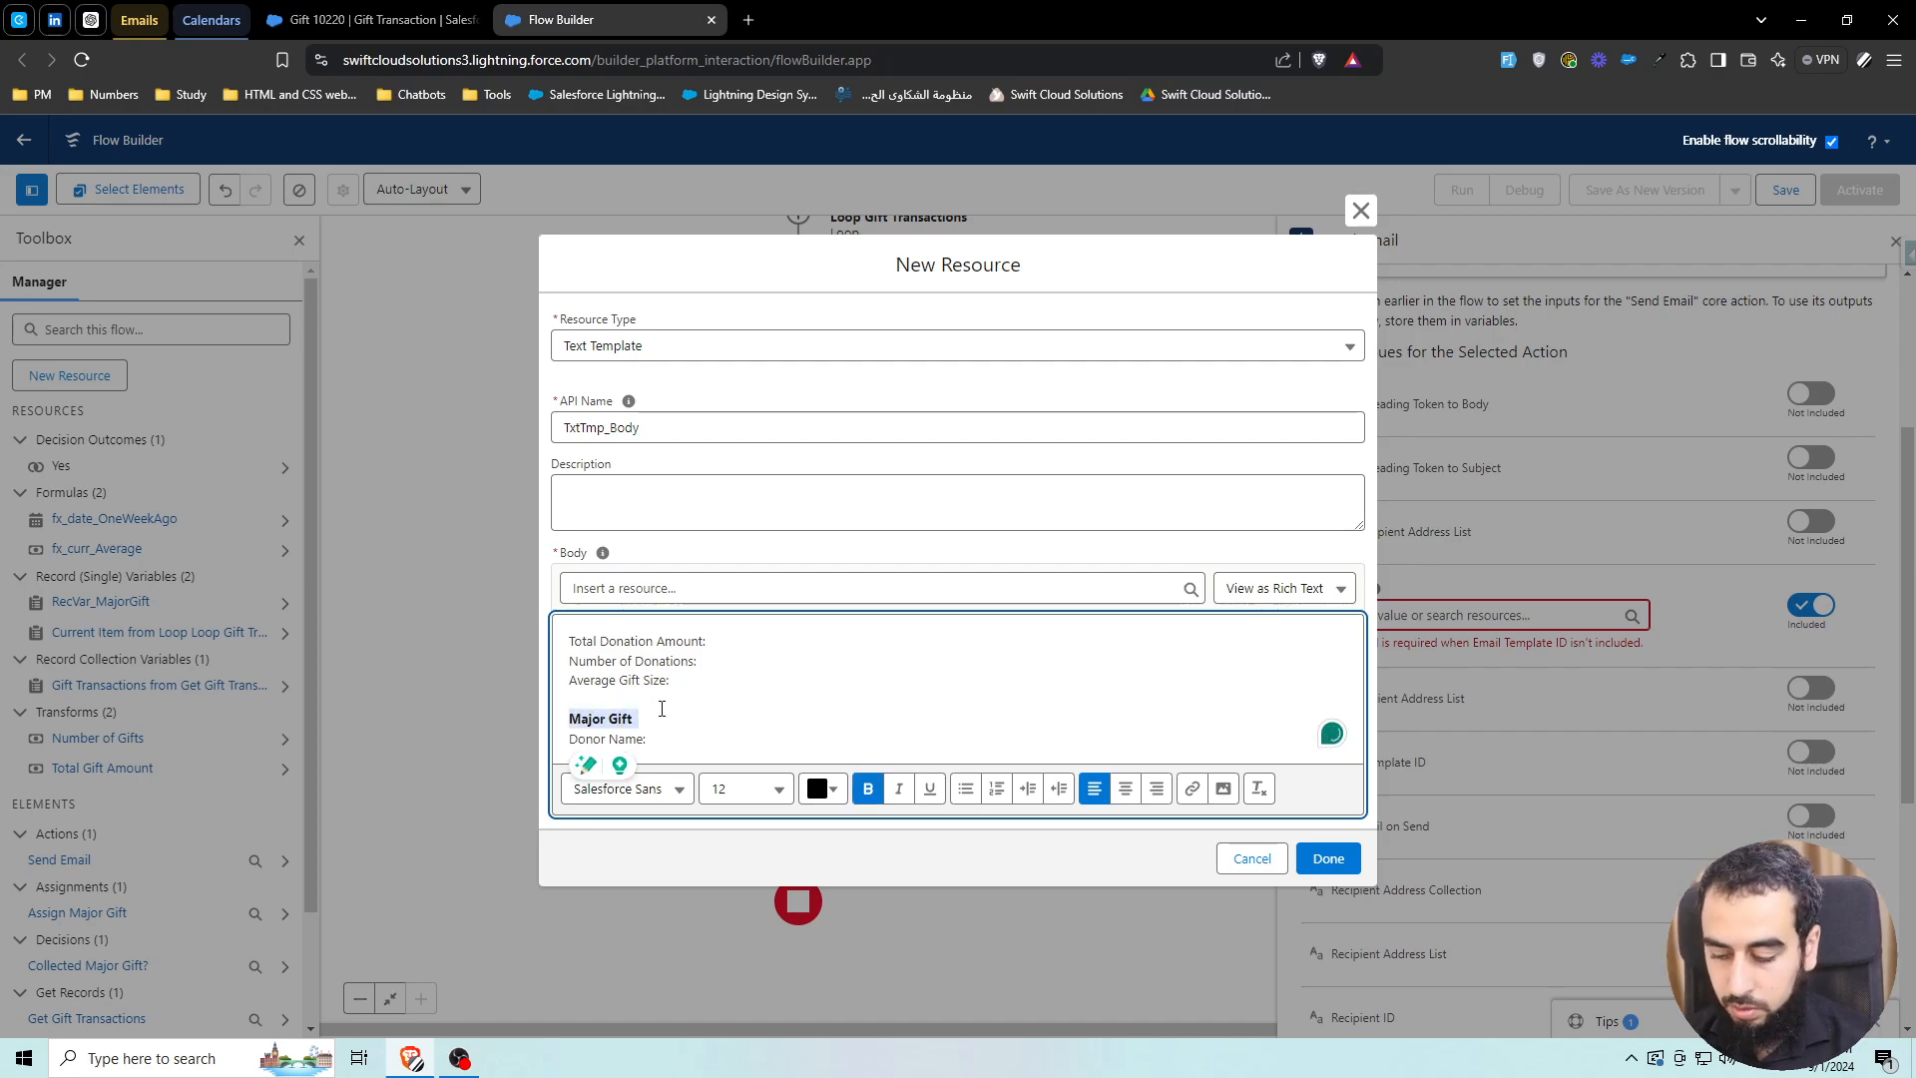
key(Up)
key(Return)
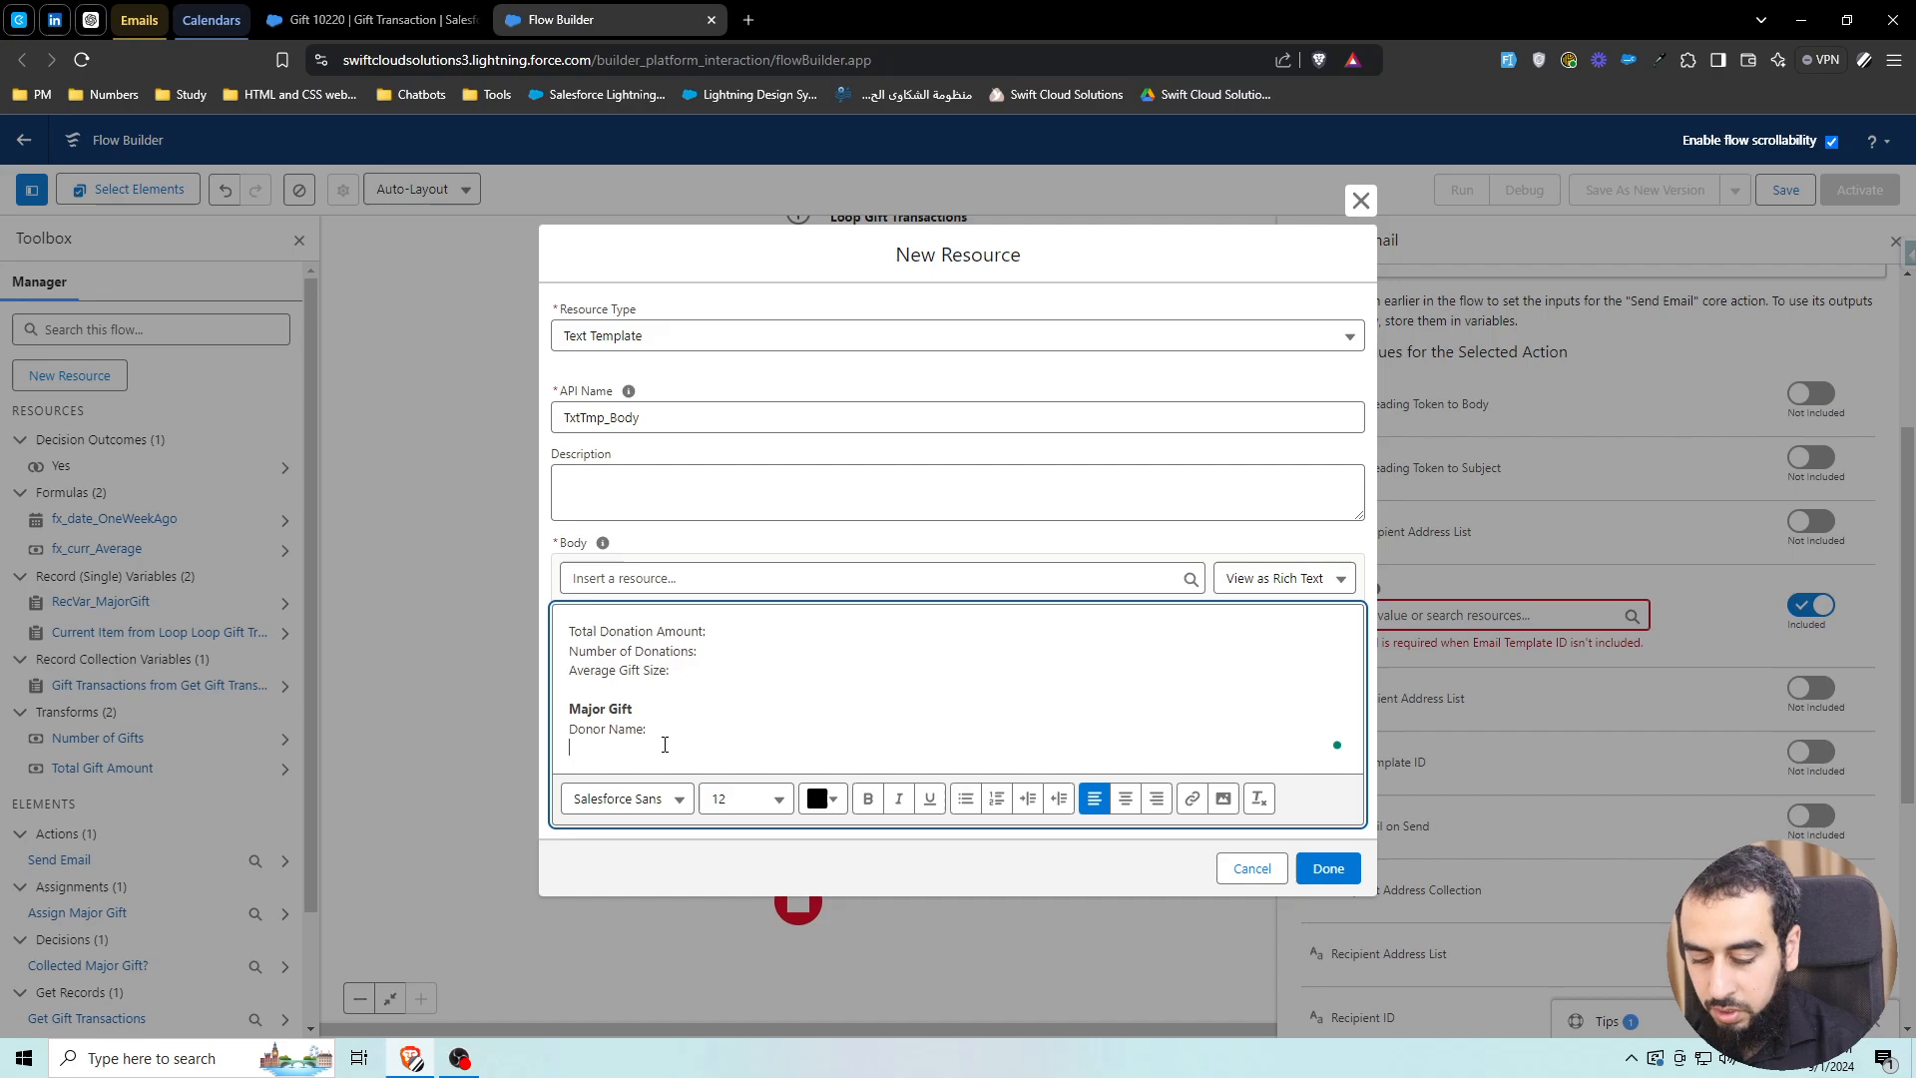
text(D)
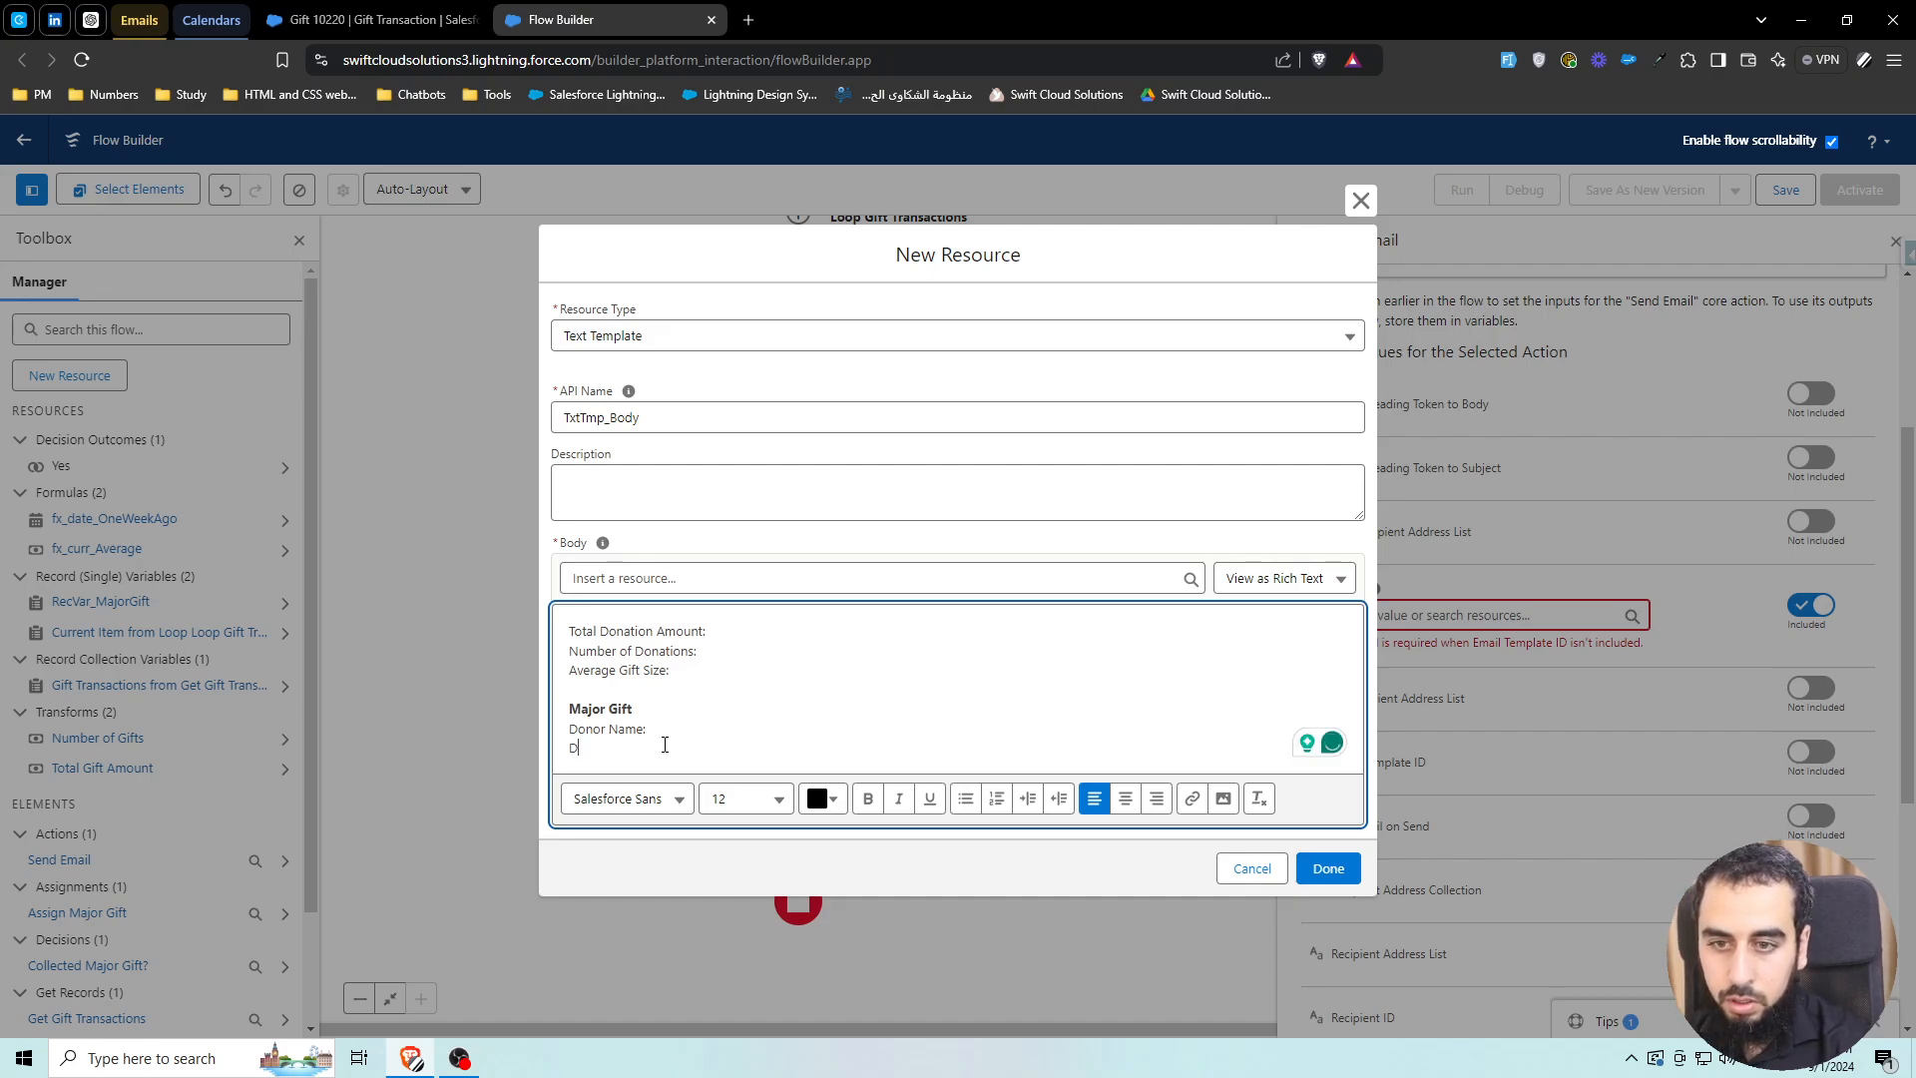
text(onor Email)
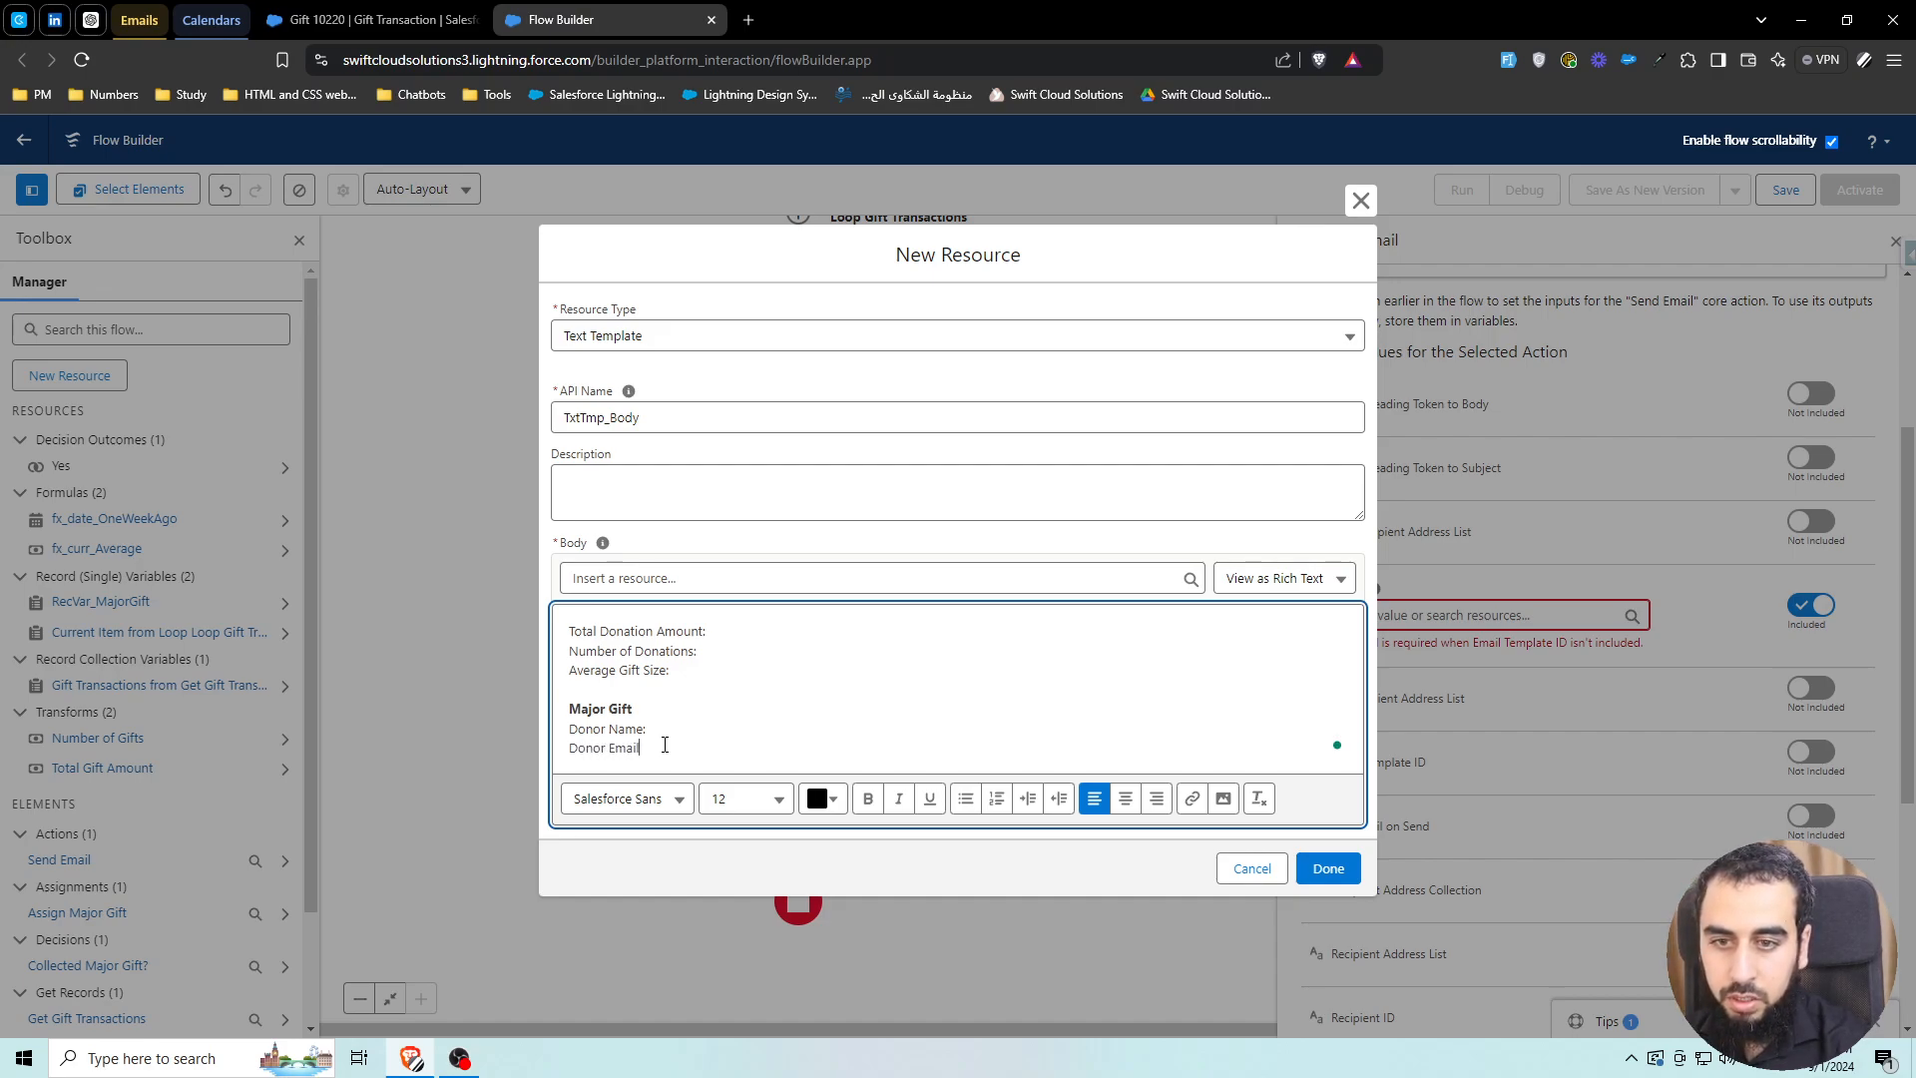
text(:)
key(Return)
text(Donation Amount)
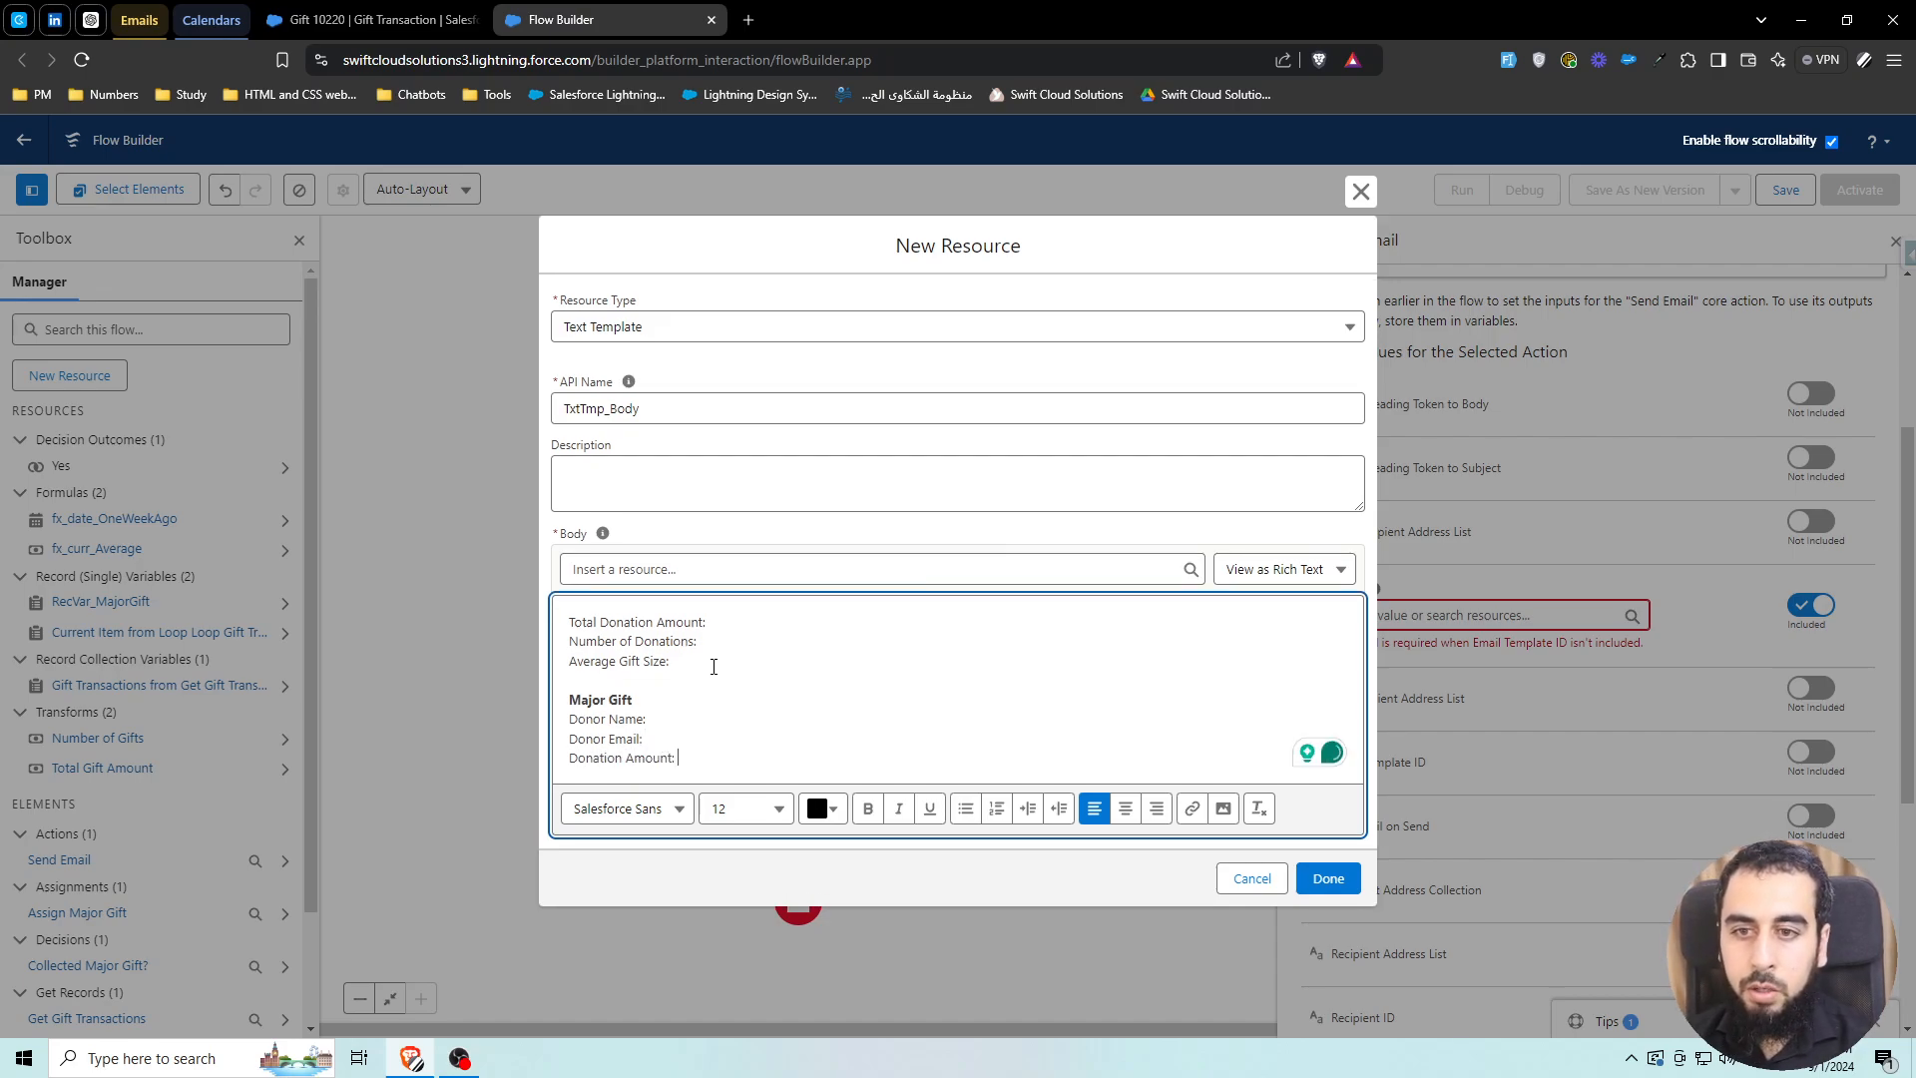
Insert {!Total_Gift_Amount} and {!Number_of_Gifts} after the total and count labels
click(696, 572)
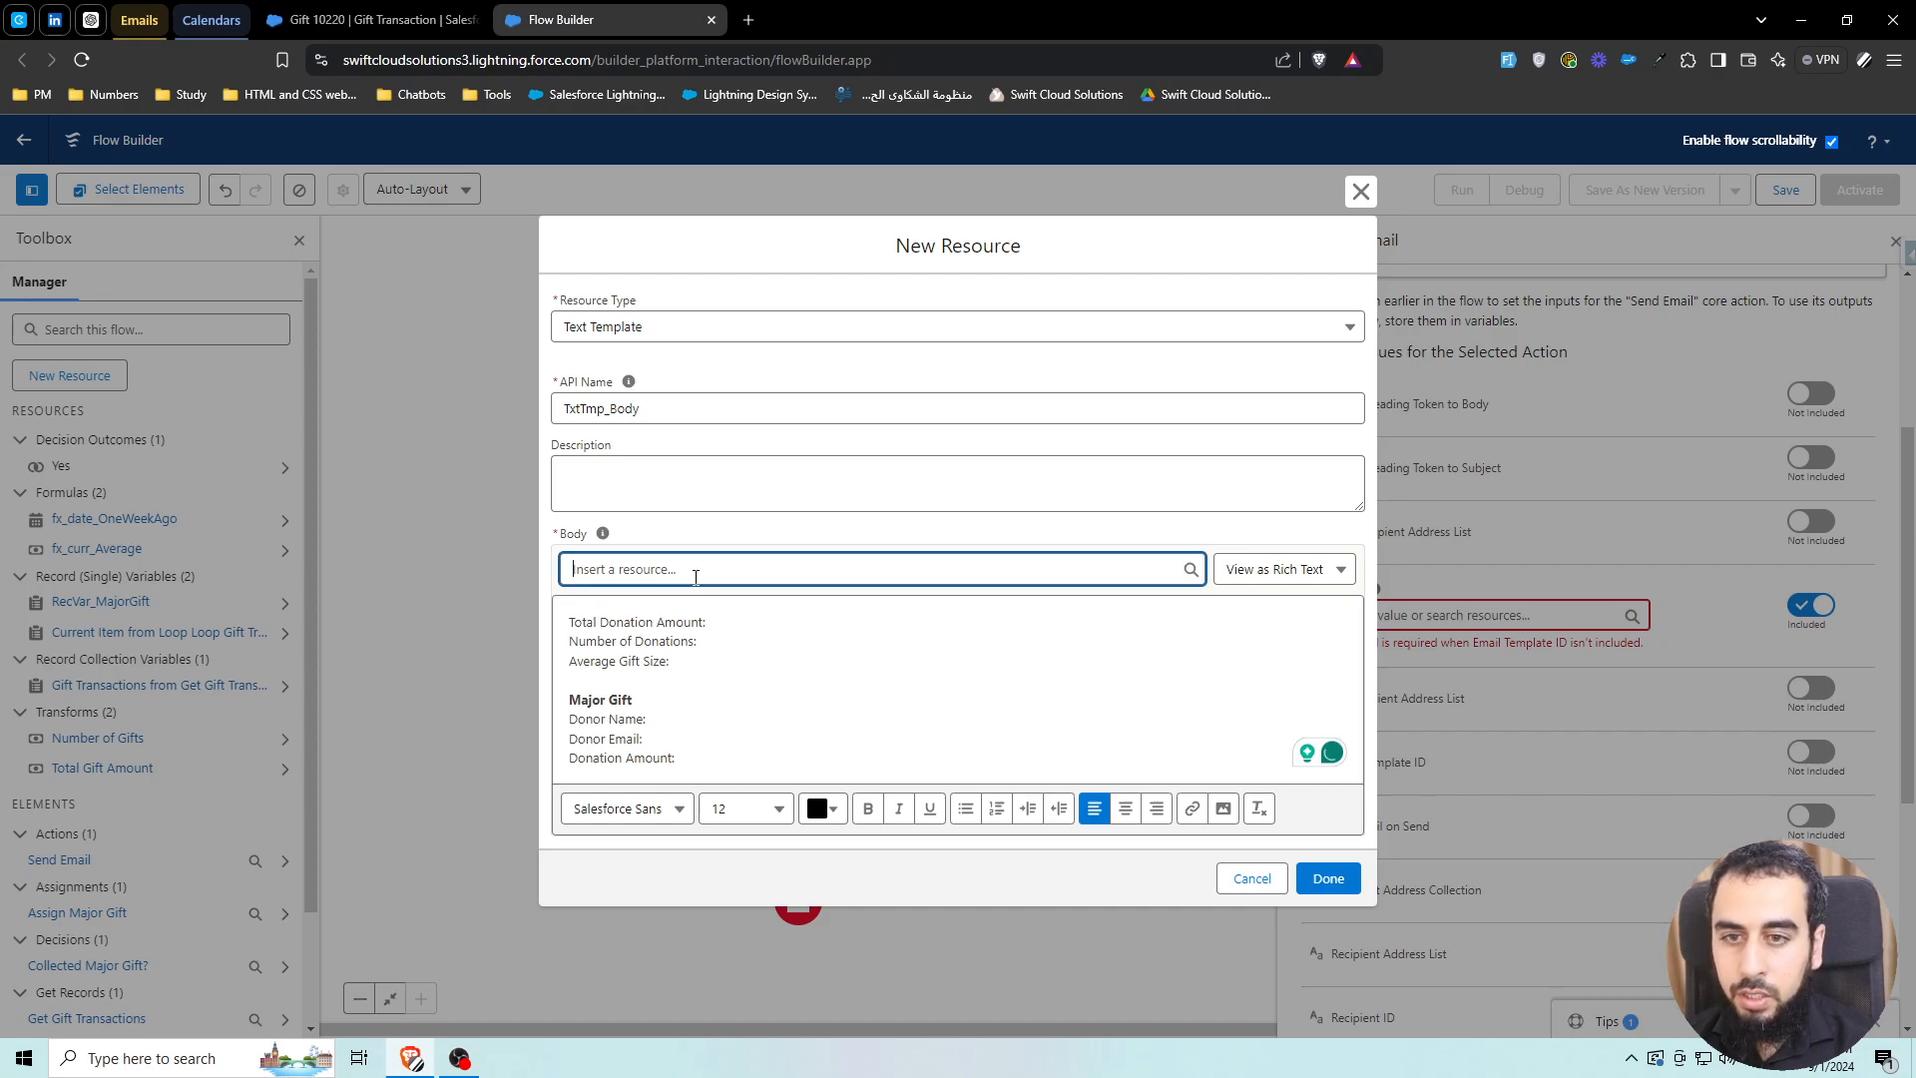
text(total)
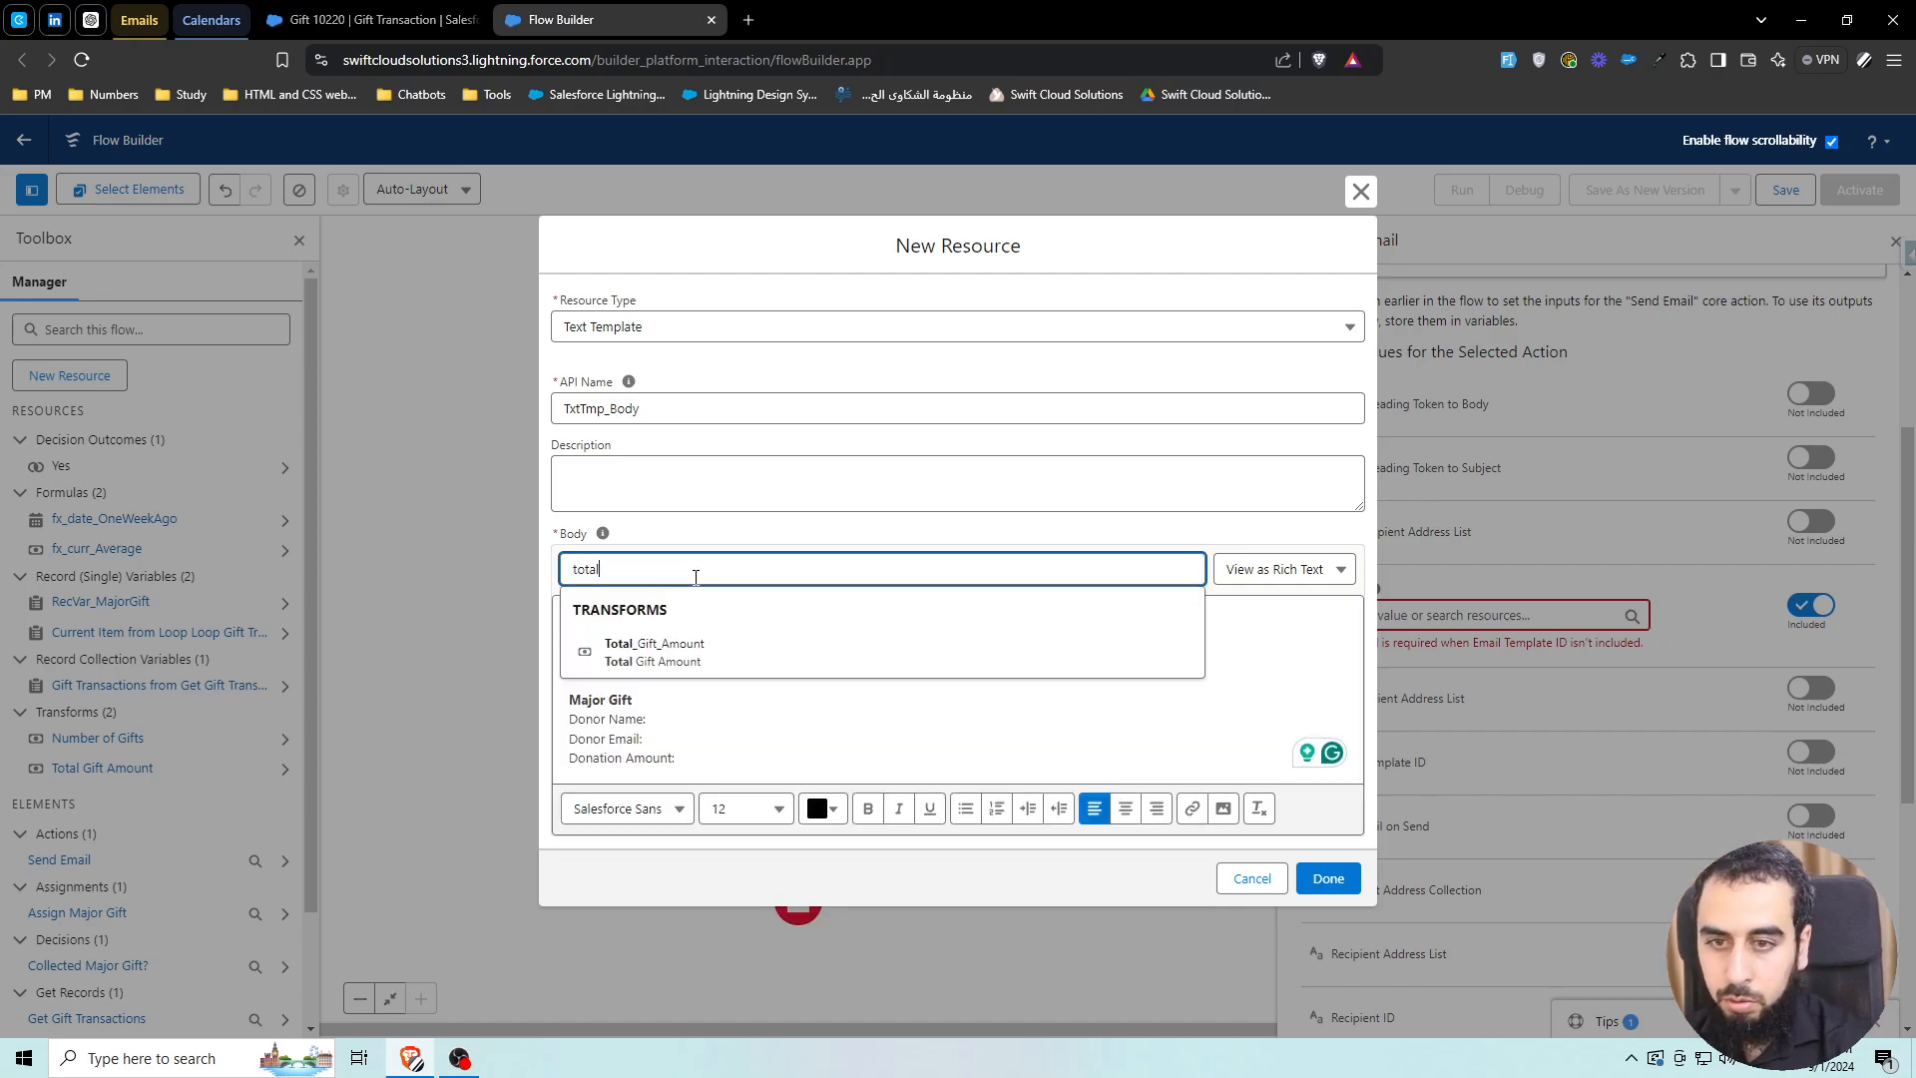
click(728, 644)
click(696, 572)
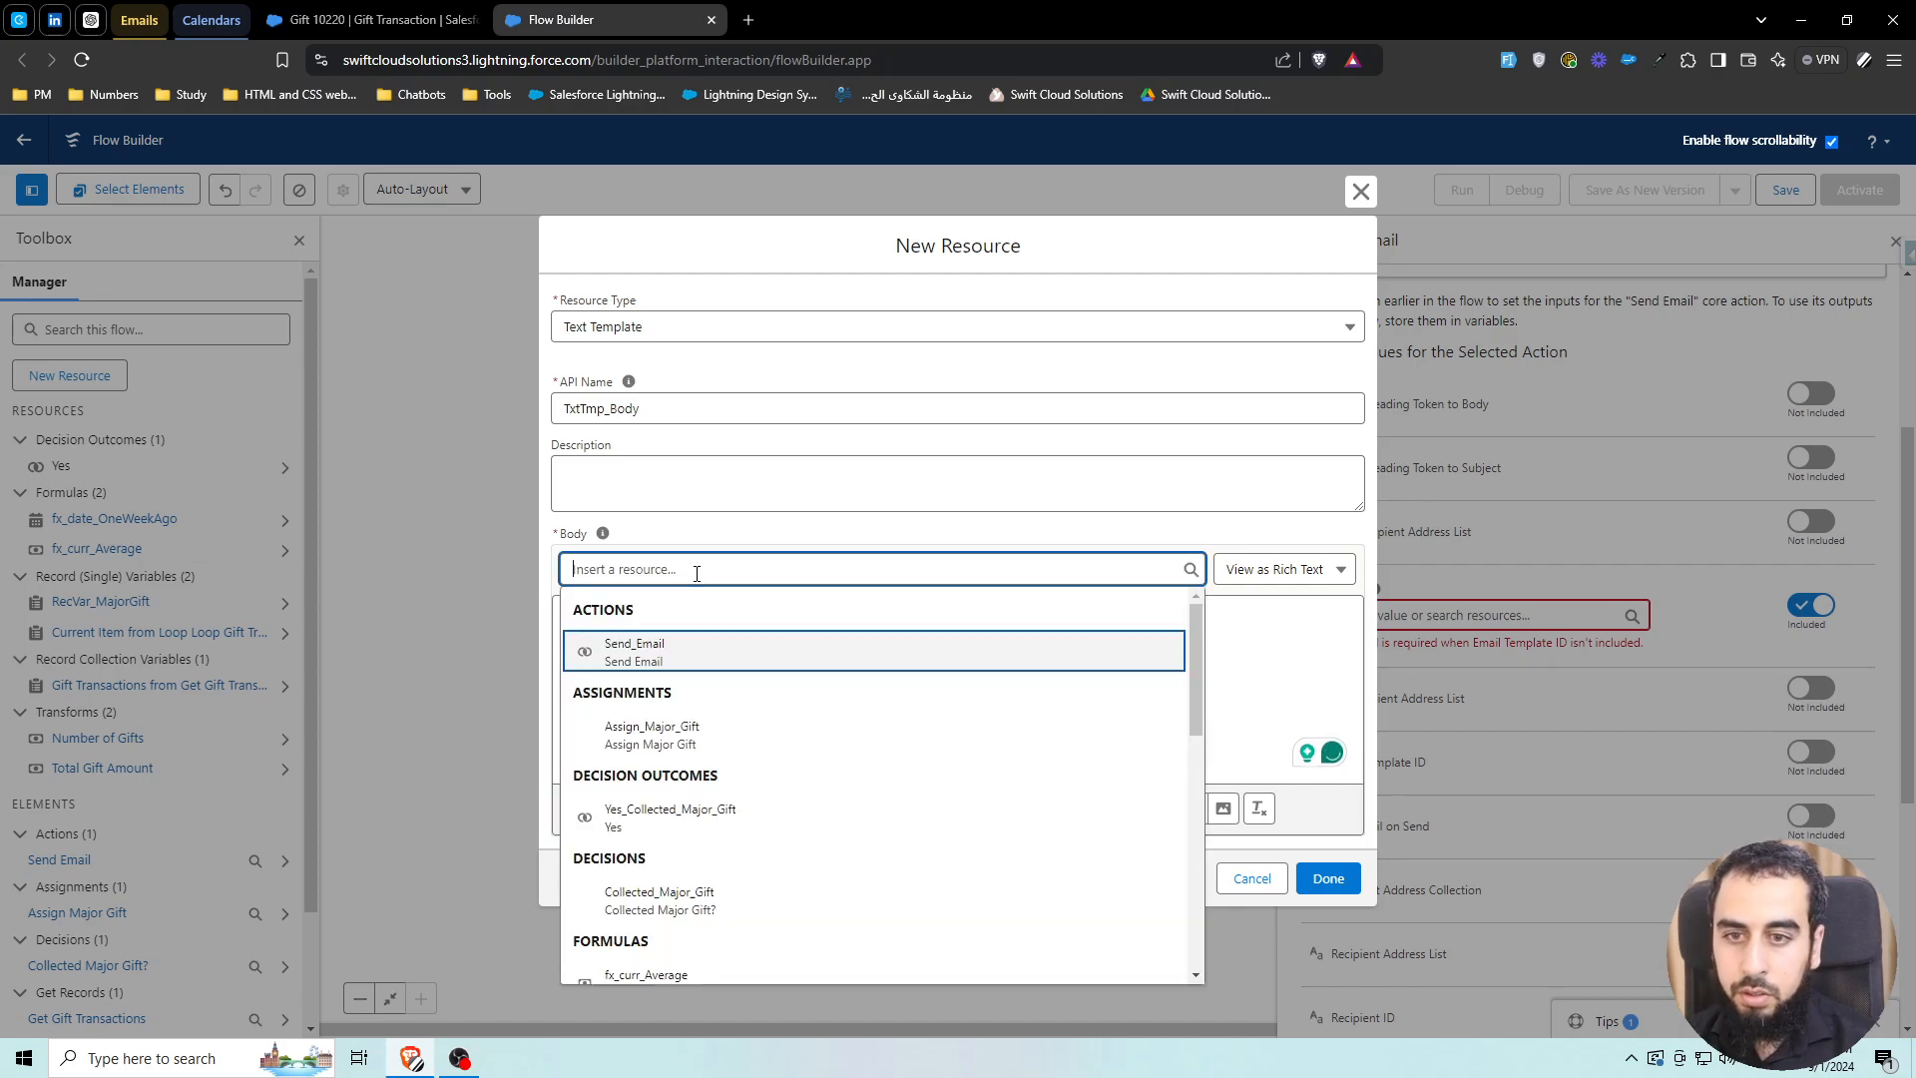
text(number)
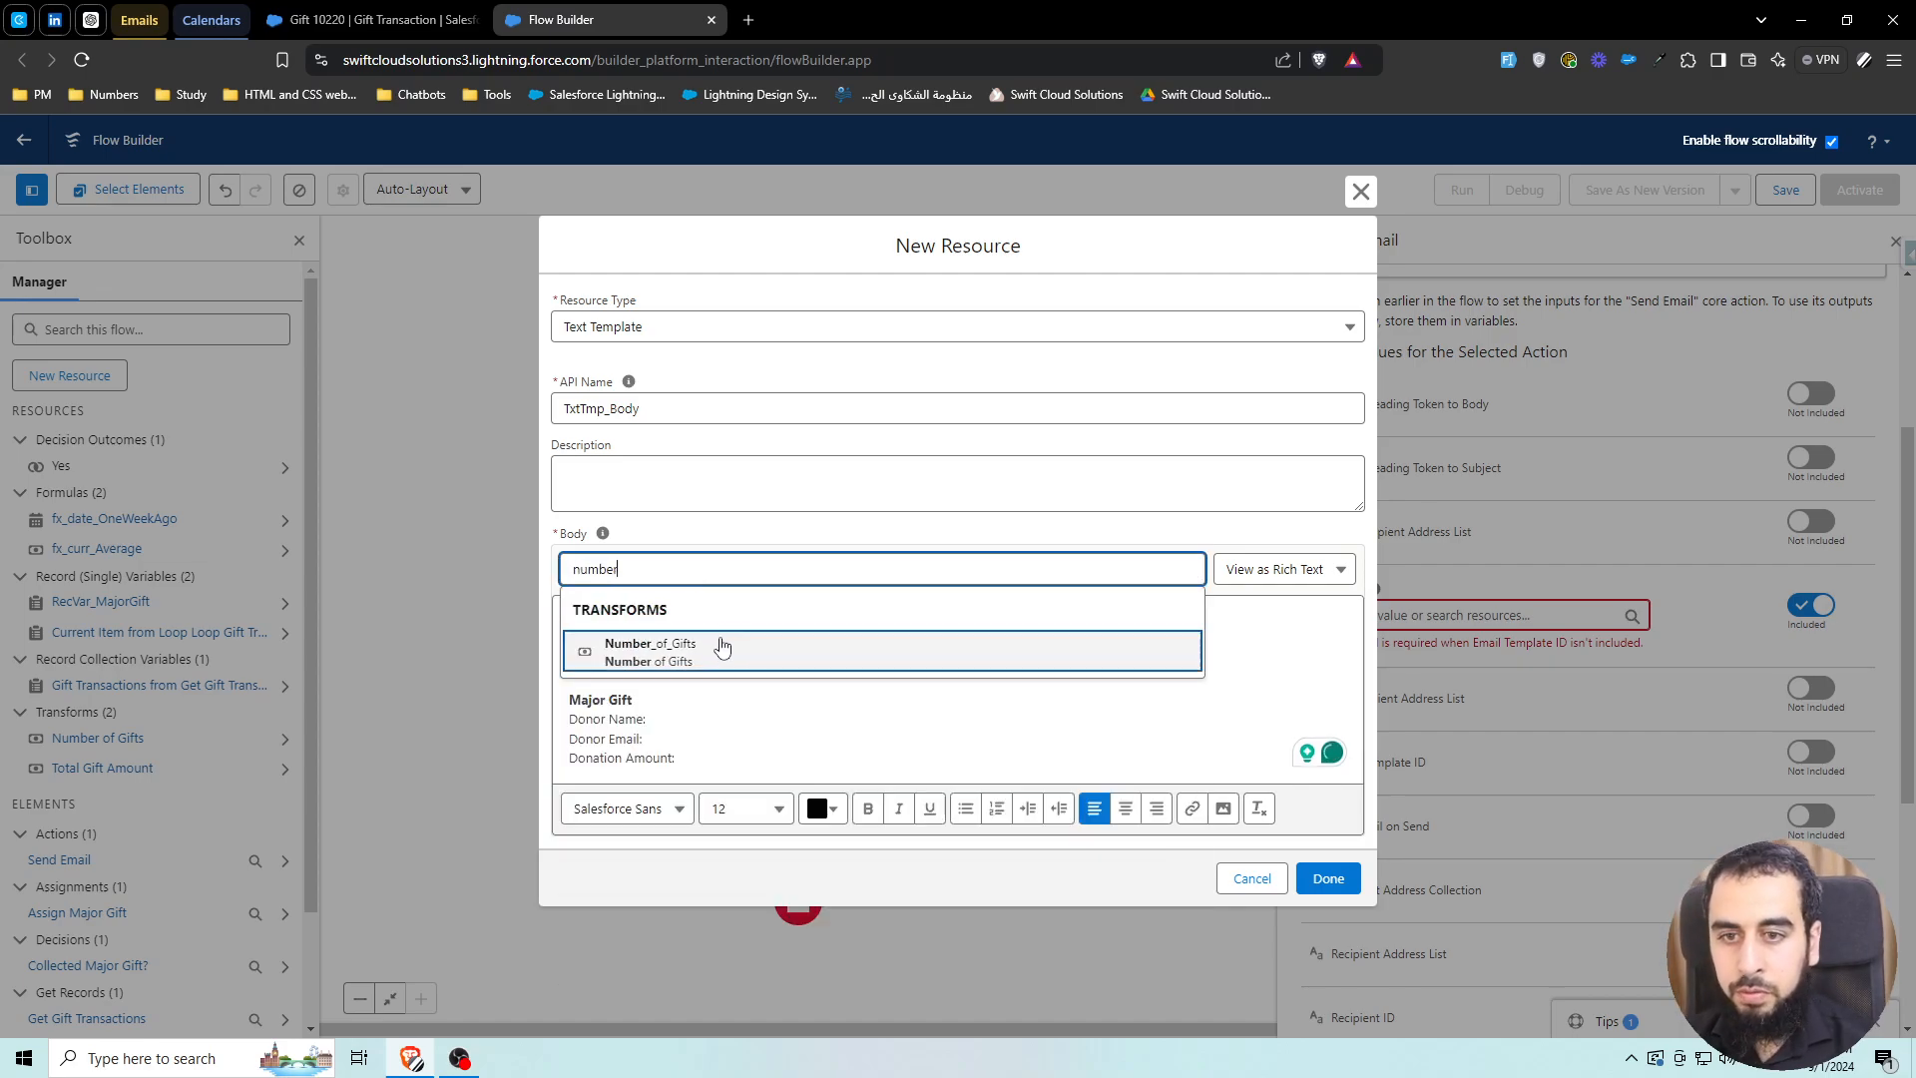
click(718, 646)
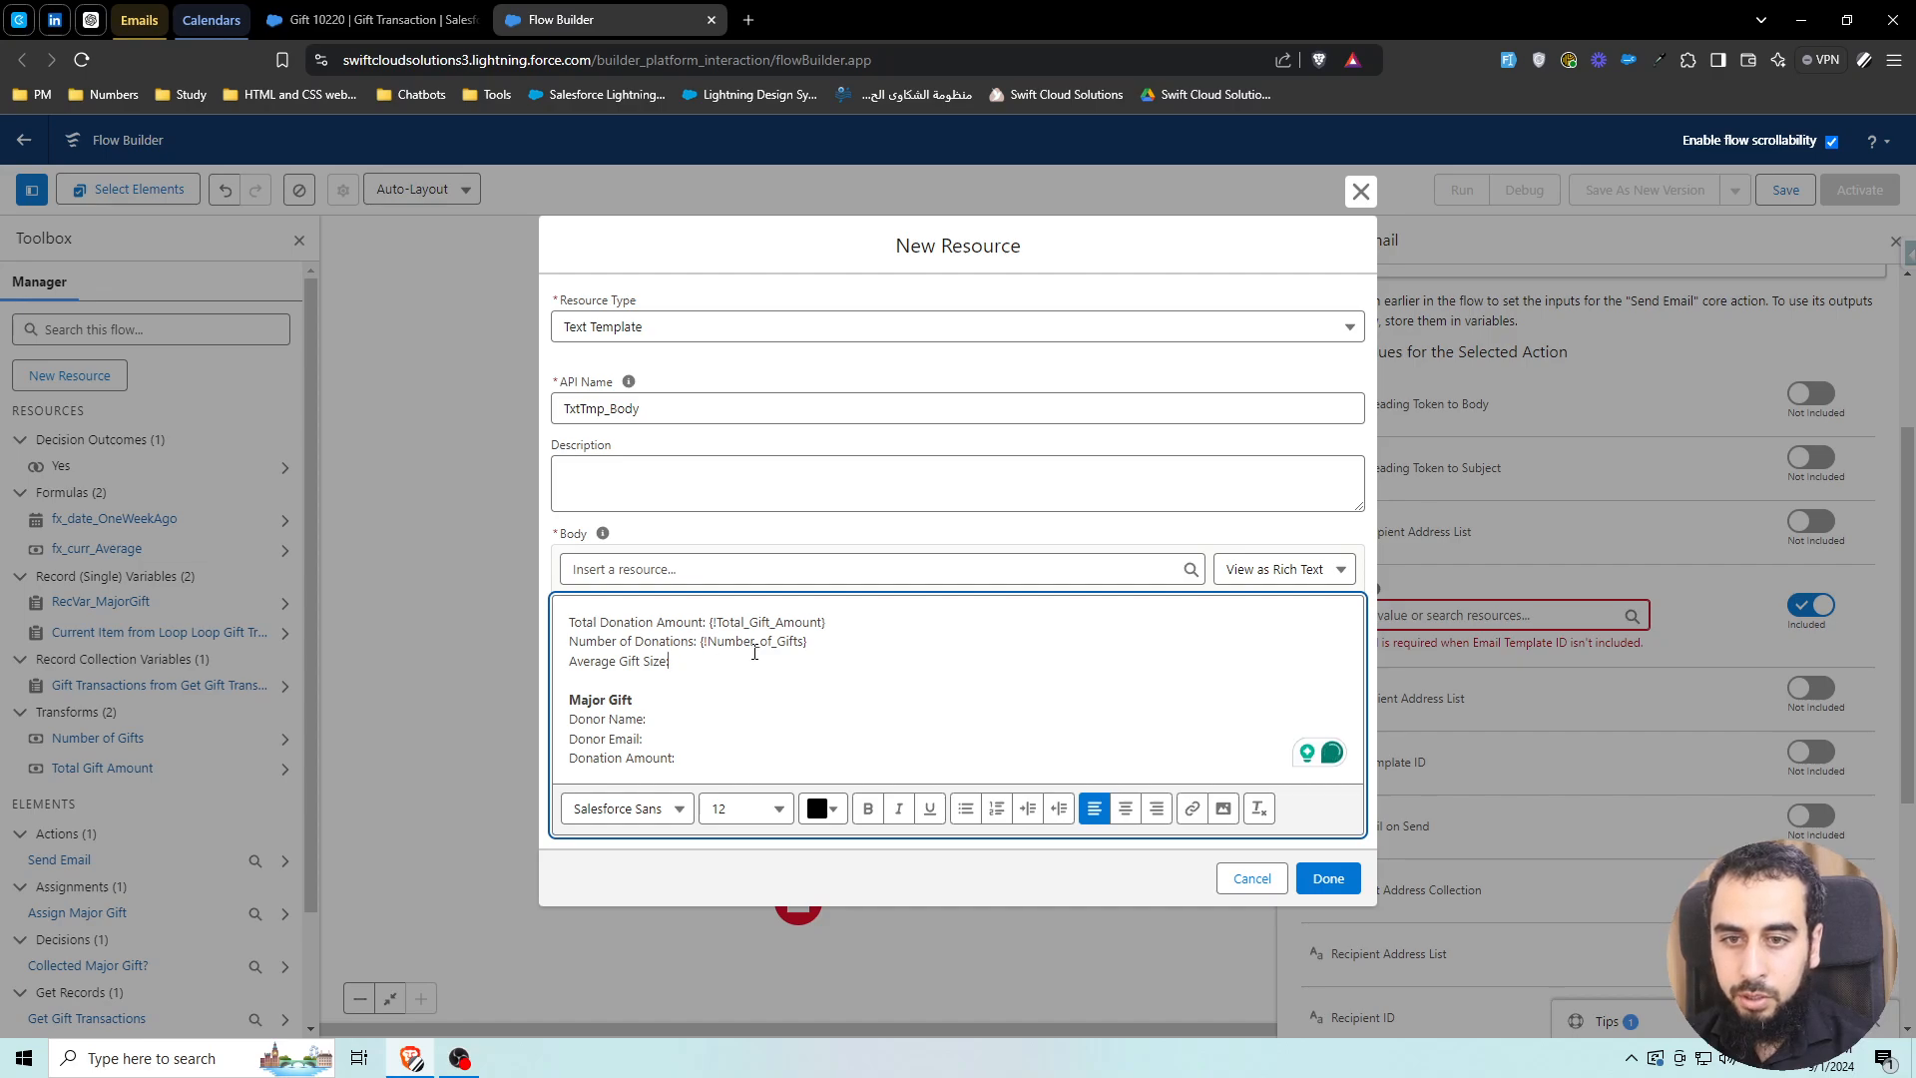
Select text on the Number of Donations line to check the inserted Number_of_Gifts reference
double_click(677, 643)
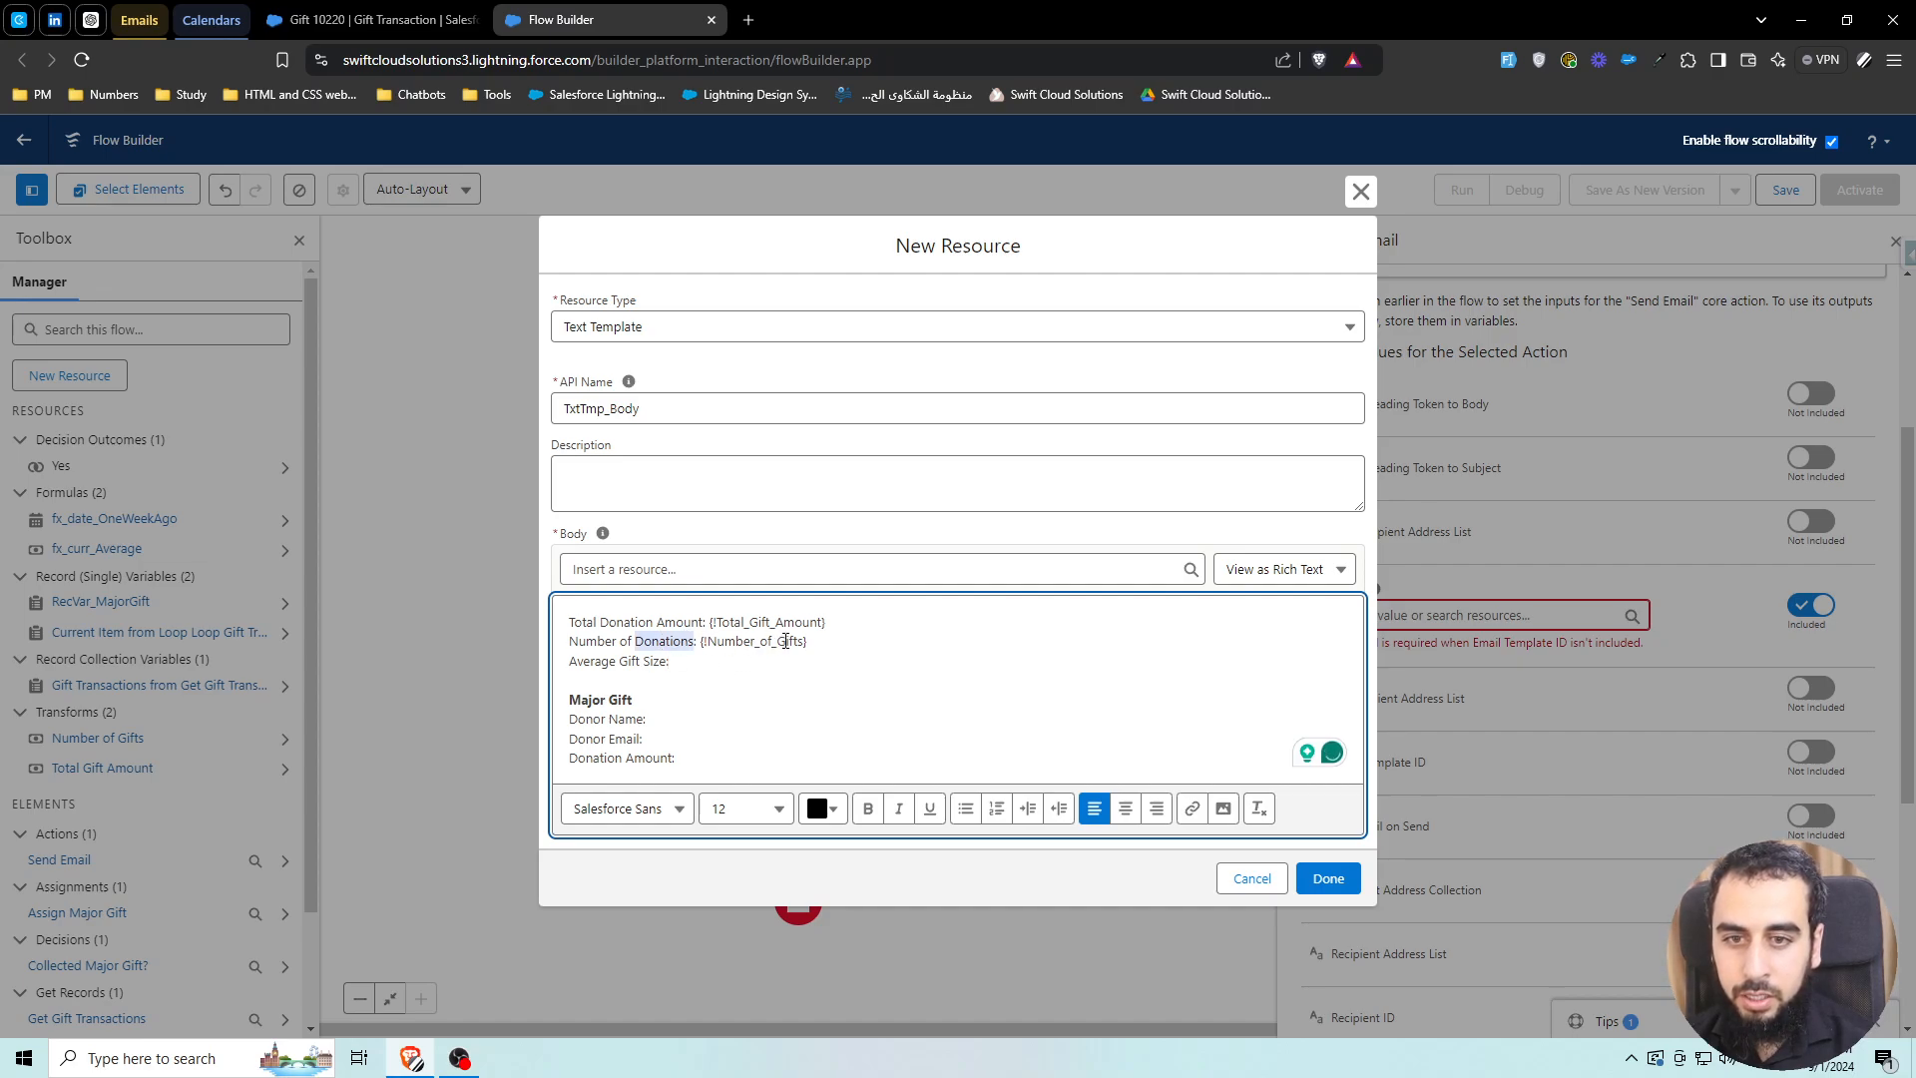
double_click(789, 641)
click(801, 641)
drag(777, 642, 805, 642)
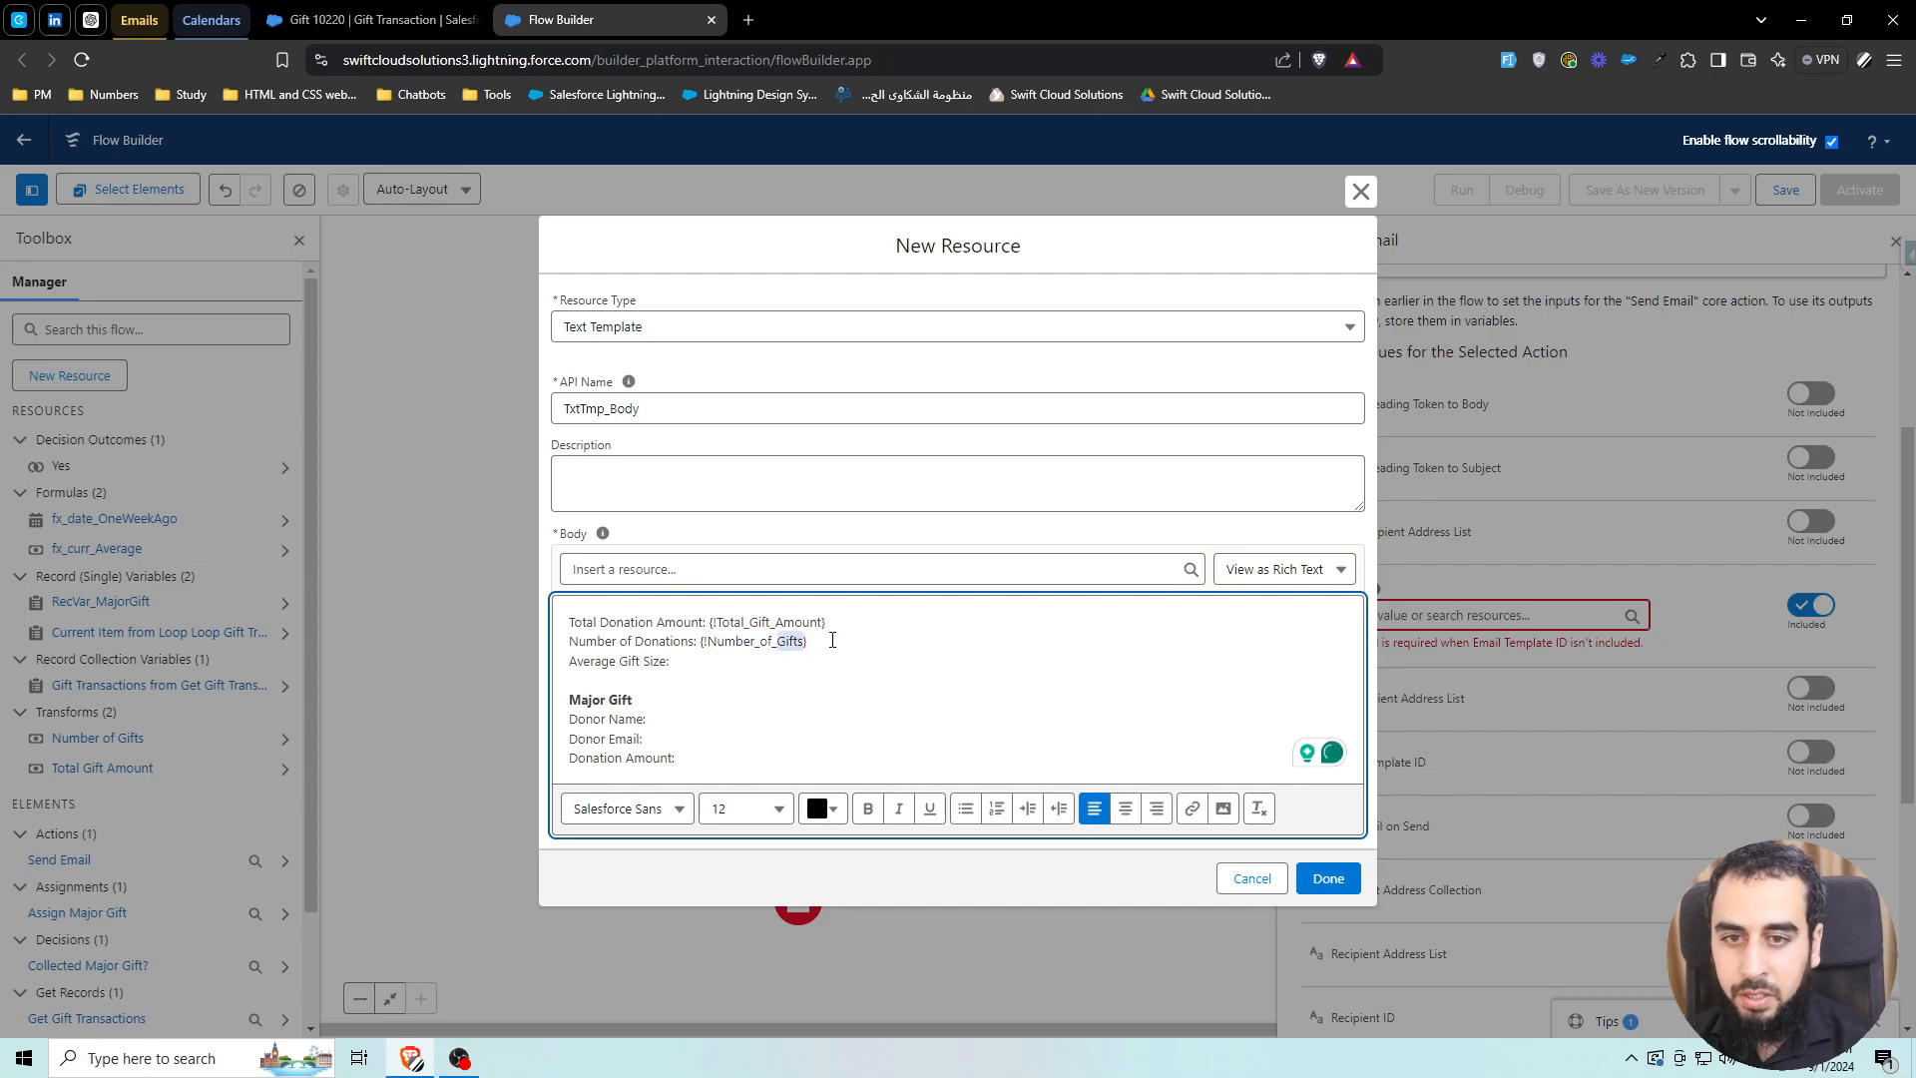
click(832, 640)
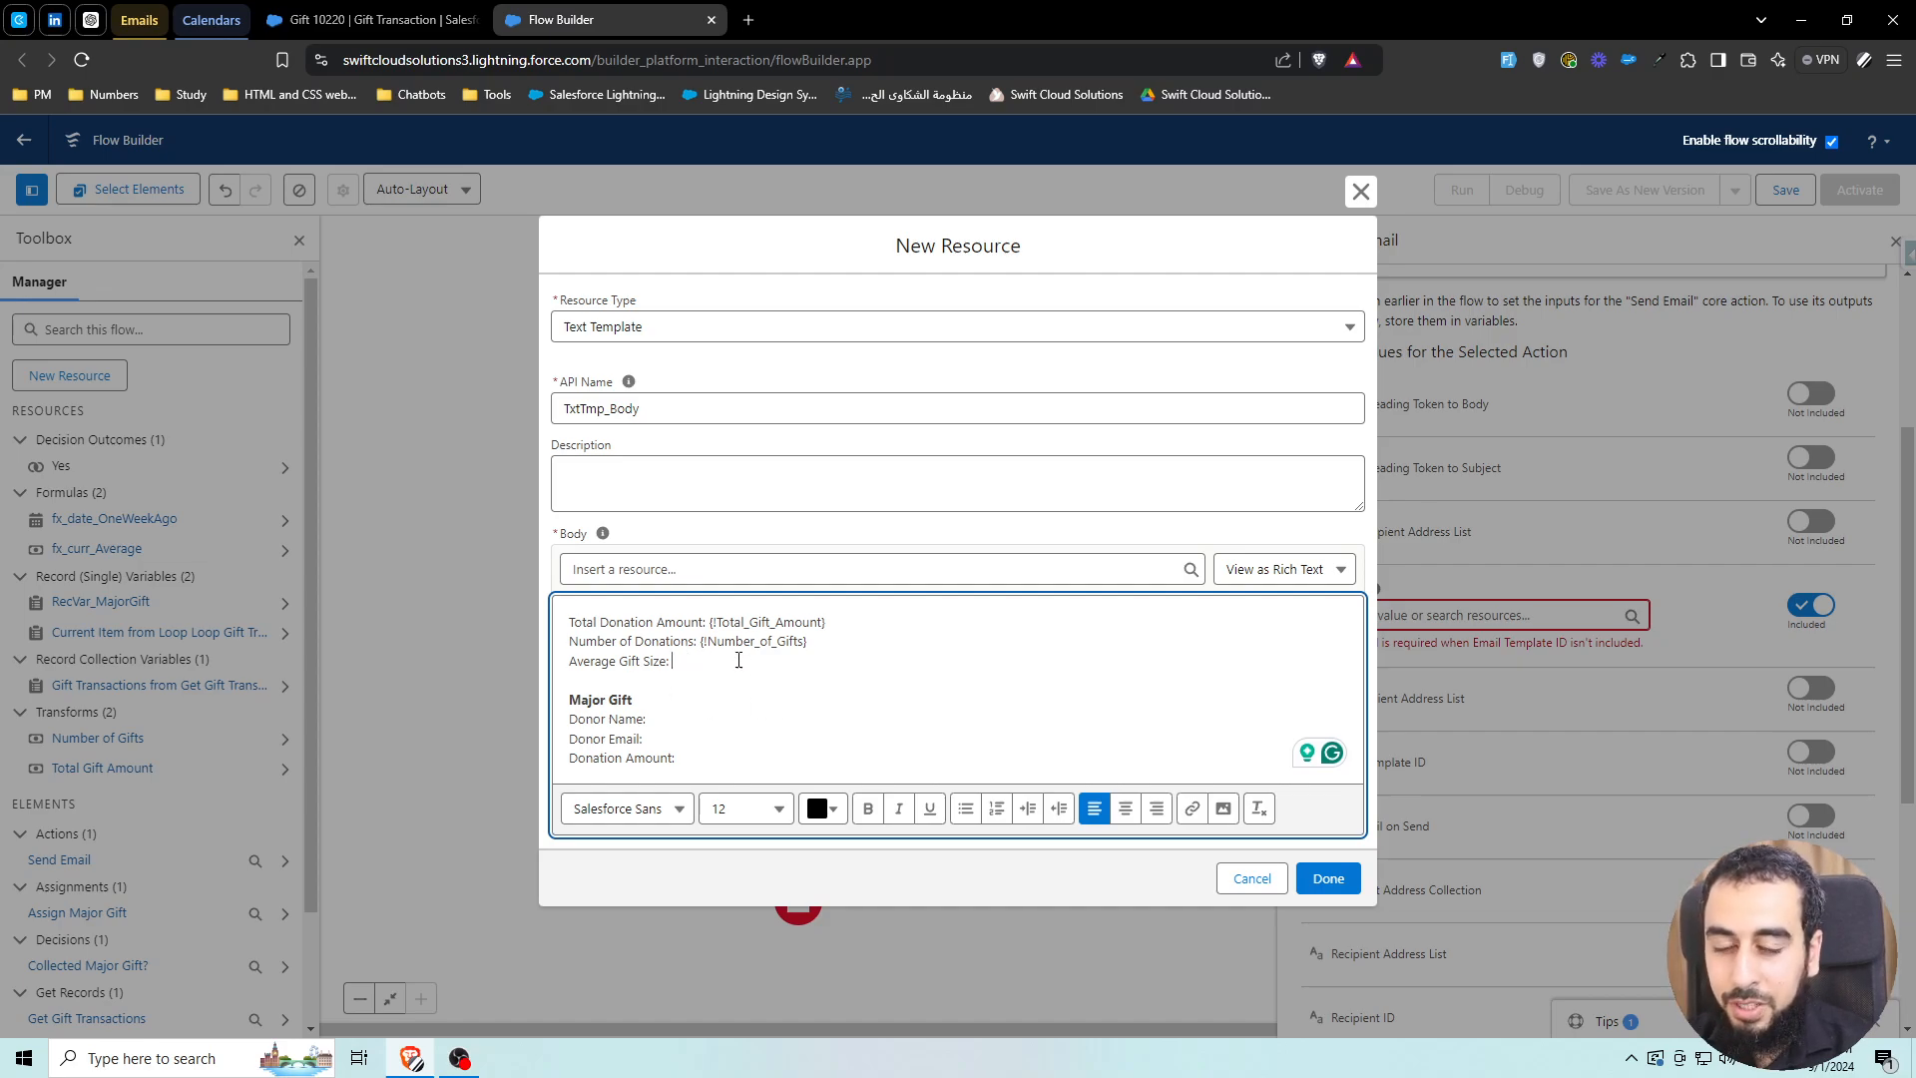
drag(779, 642, 803, 642)
click(807, 642)
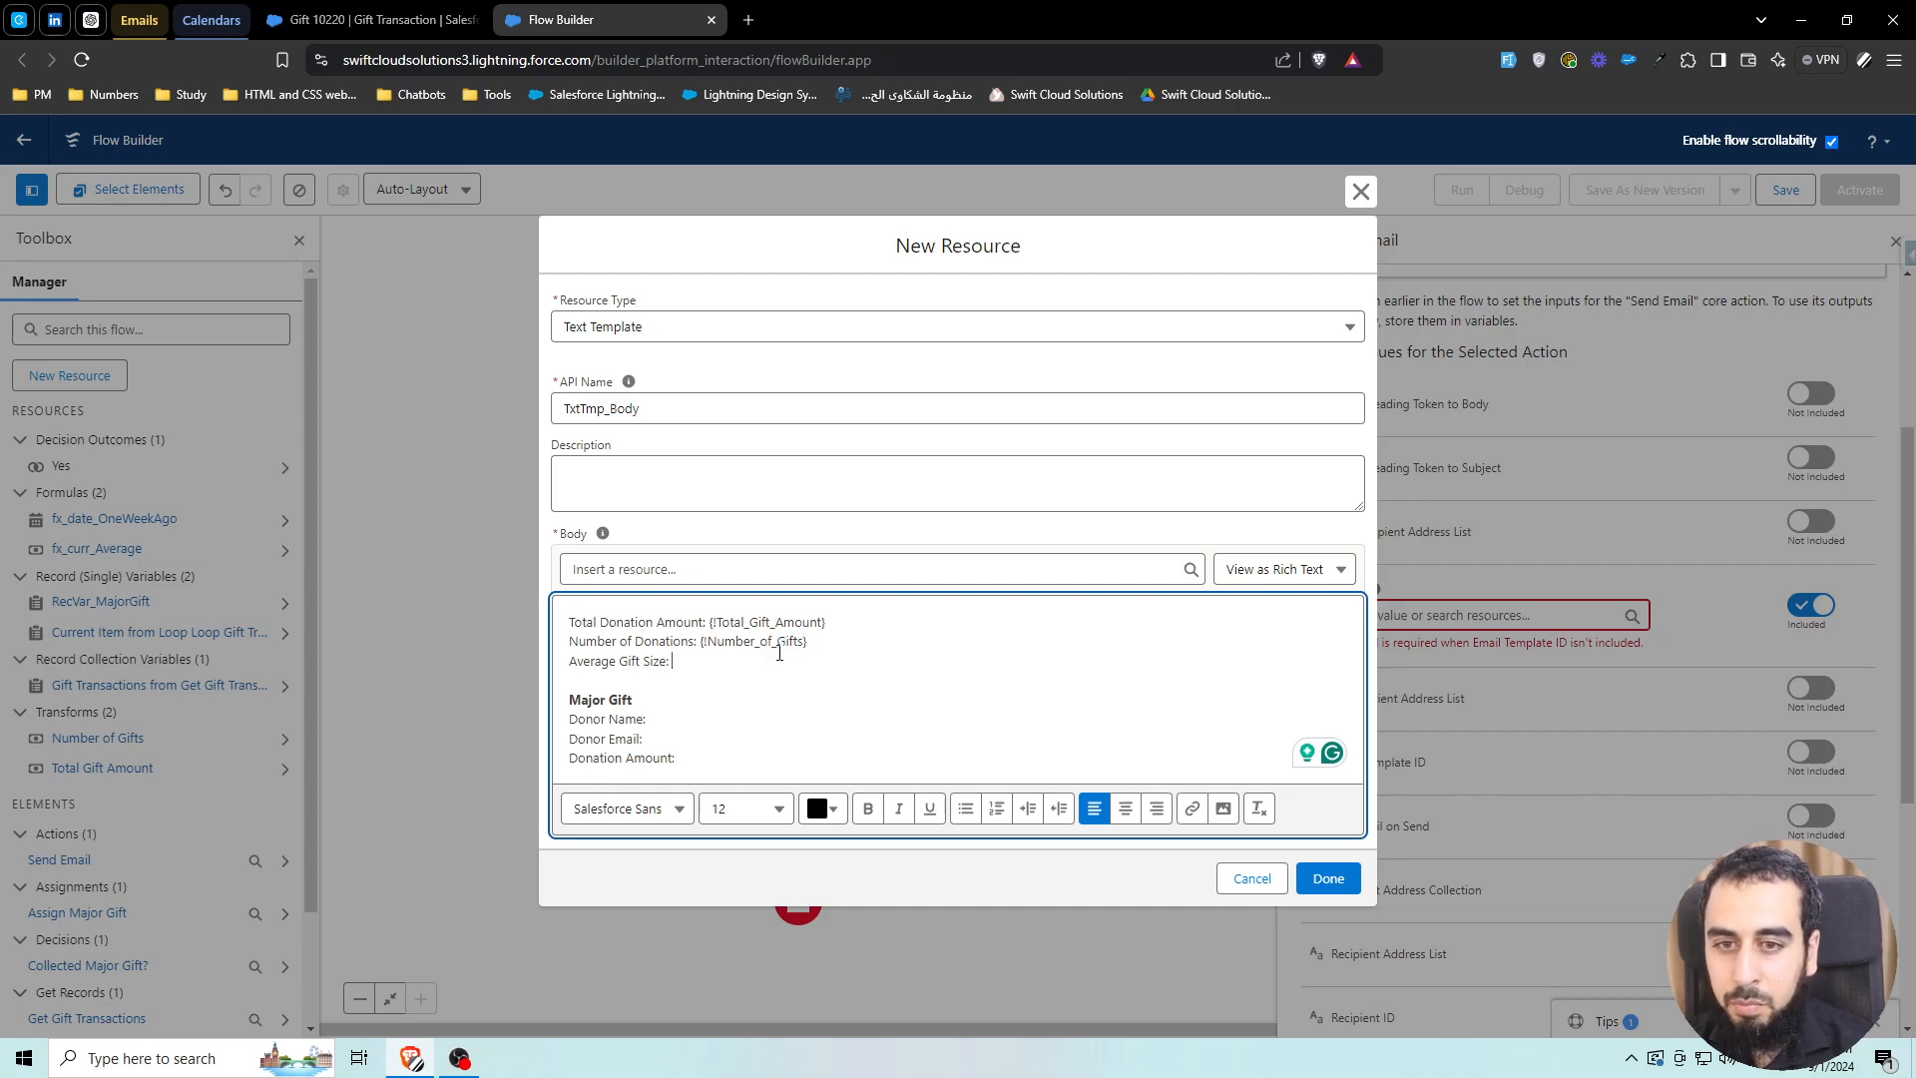
Insert fx_curr_Average after Average Gift Size and RecVar_MajorGift's Donor FirstName after Donor Name
click(666, 568)
text(aver)
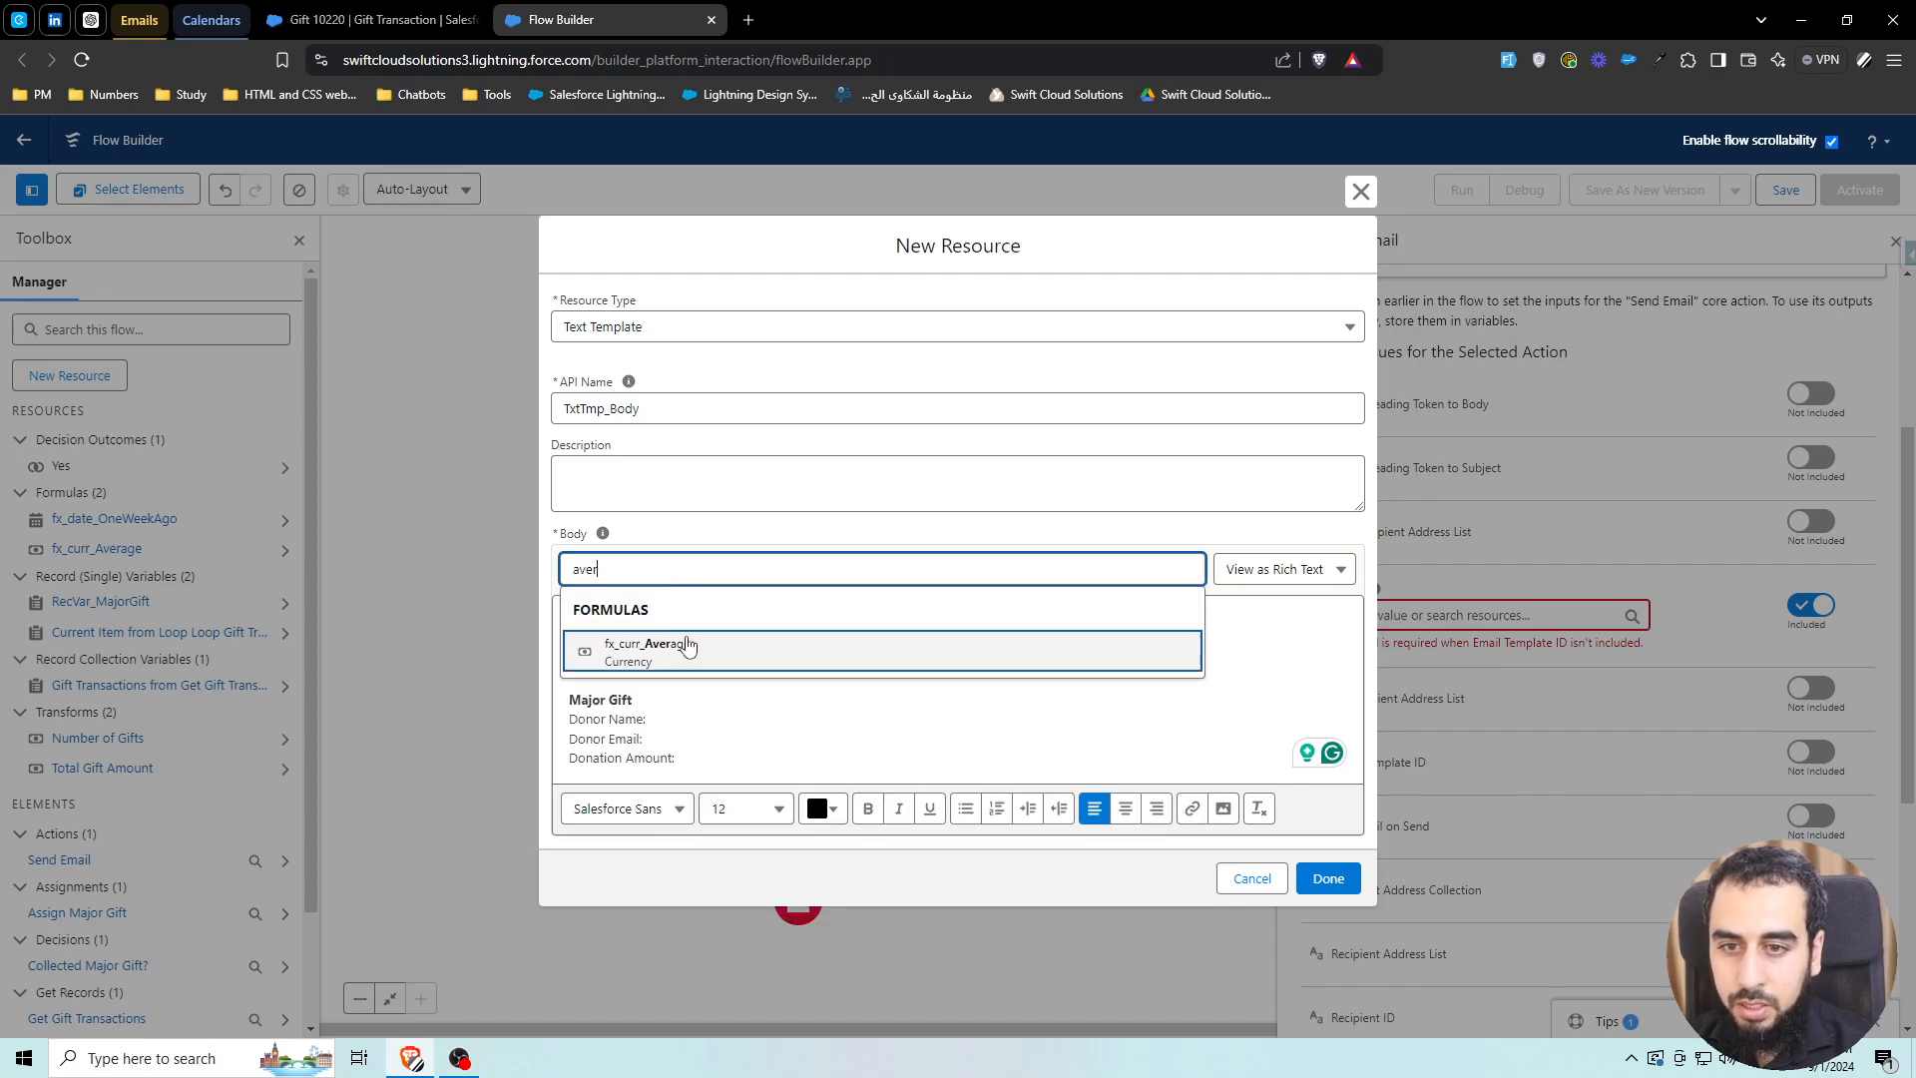
click(669, 646)
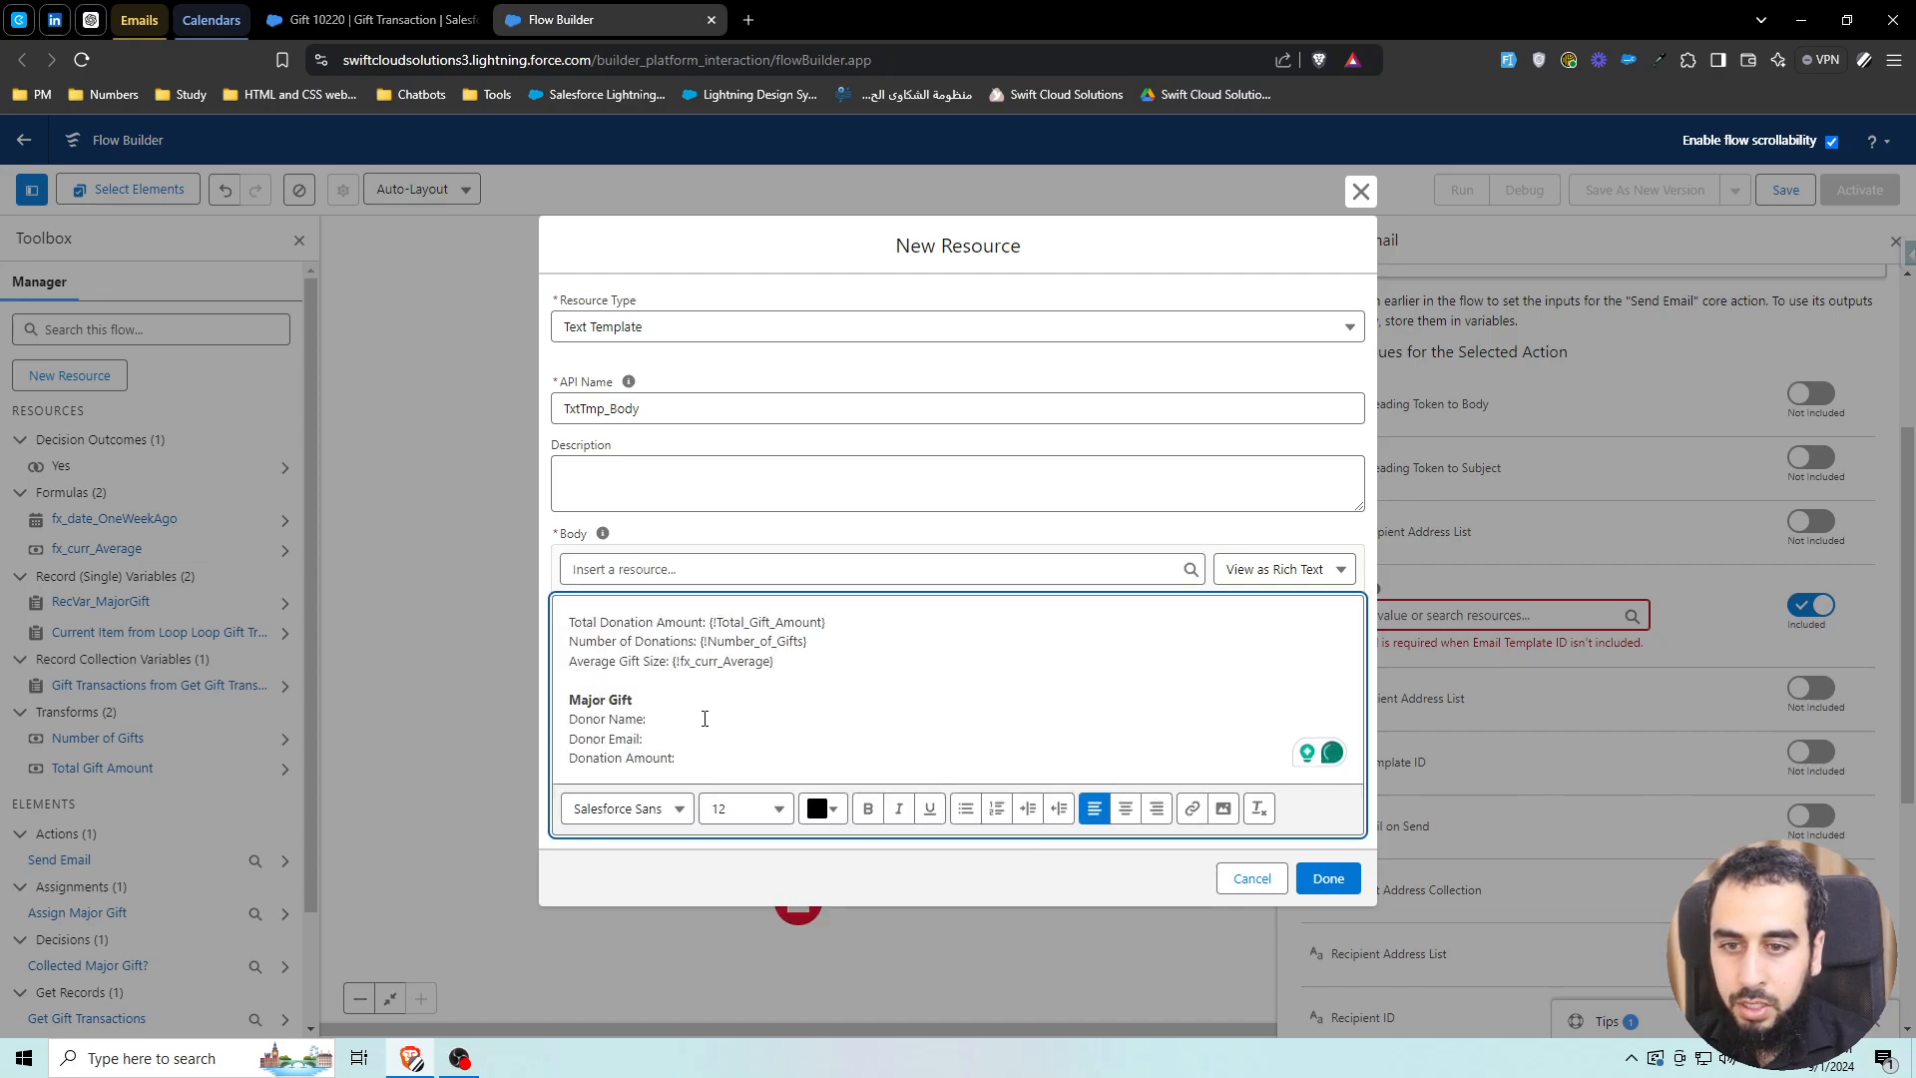
text(cv)
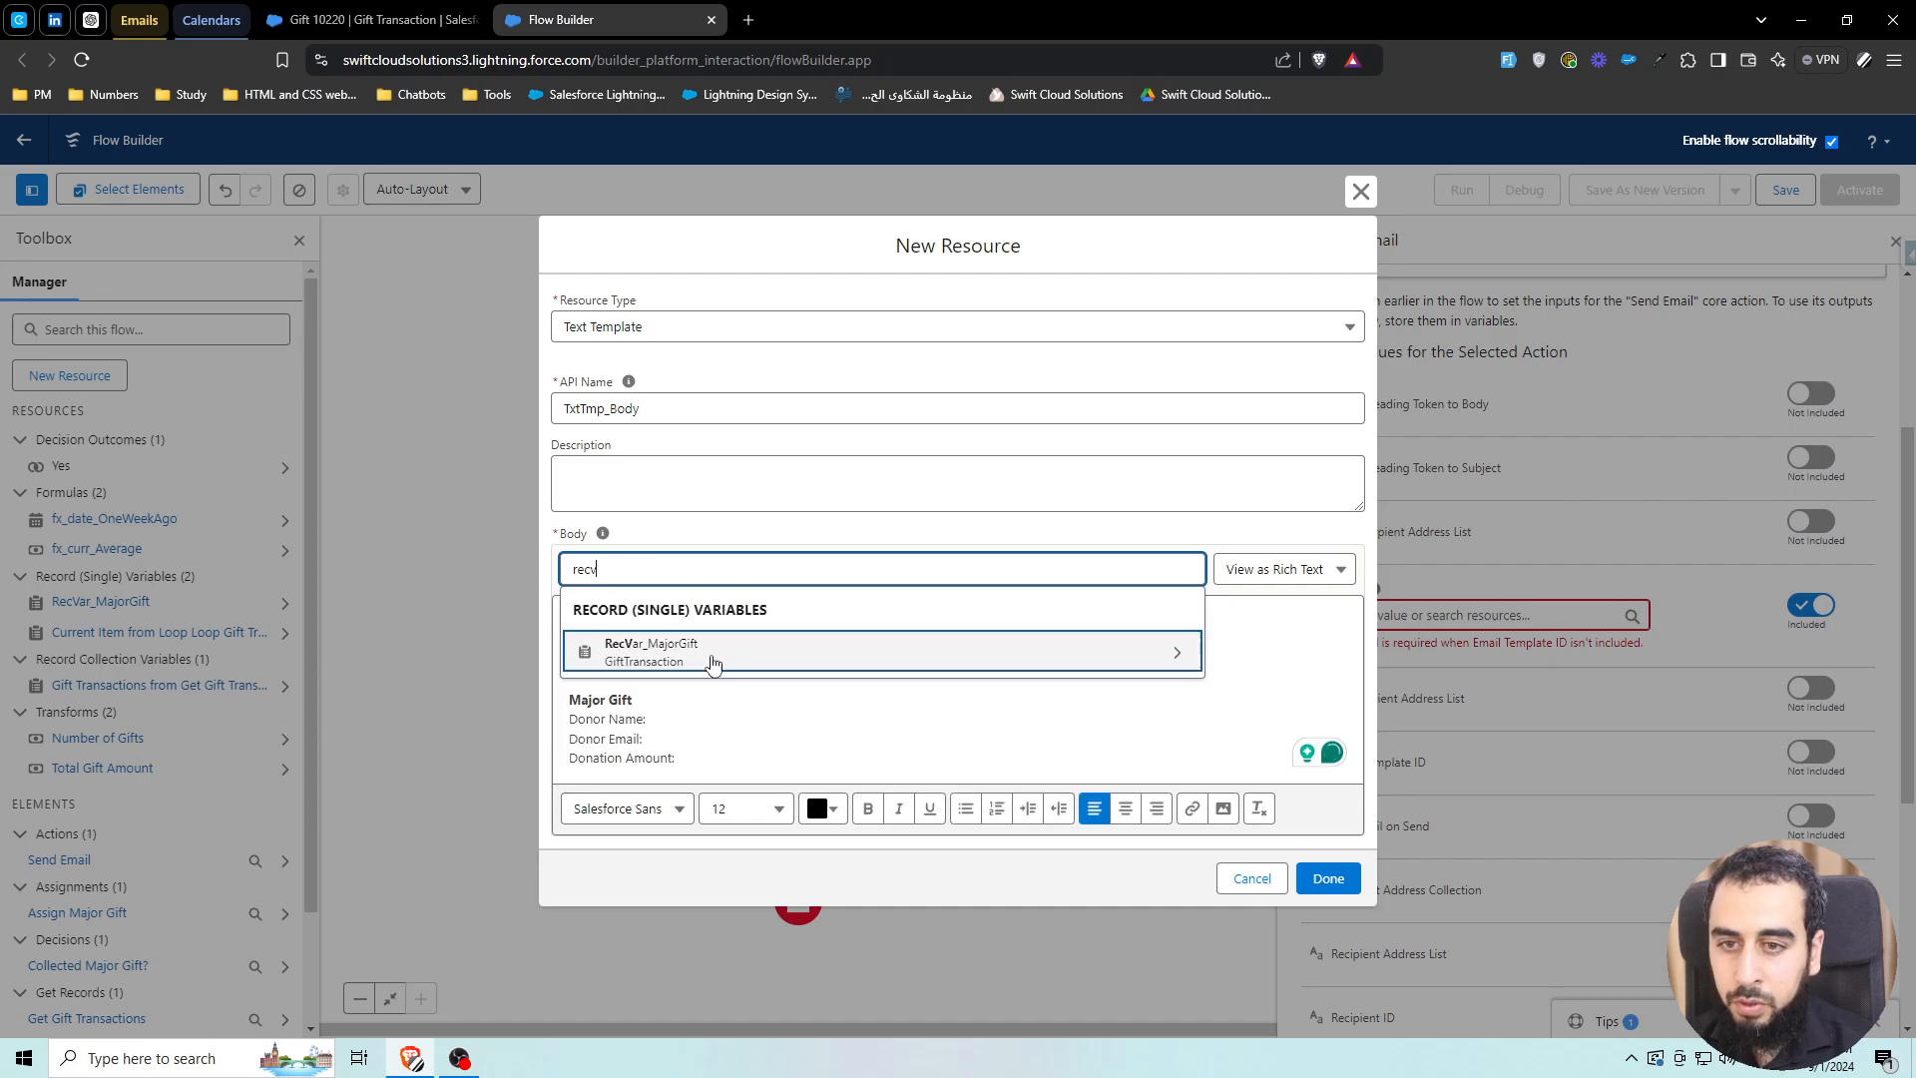
click(698, 659)
text(dono)
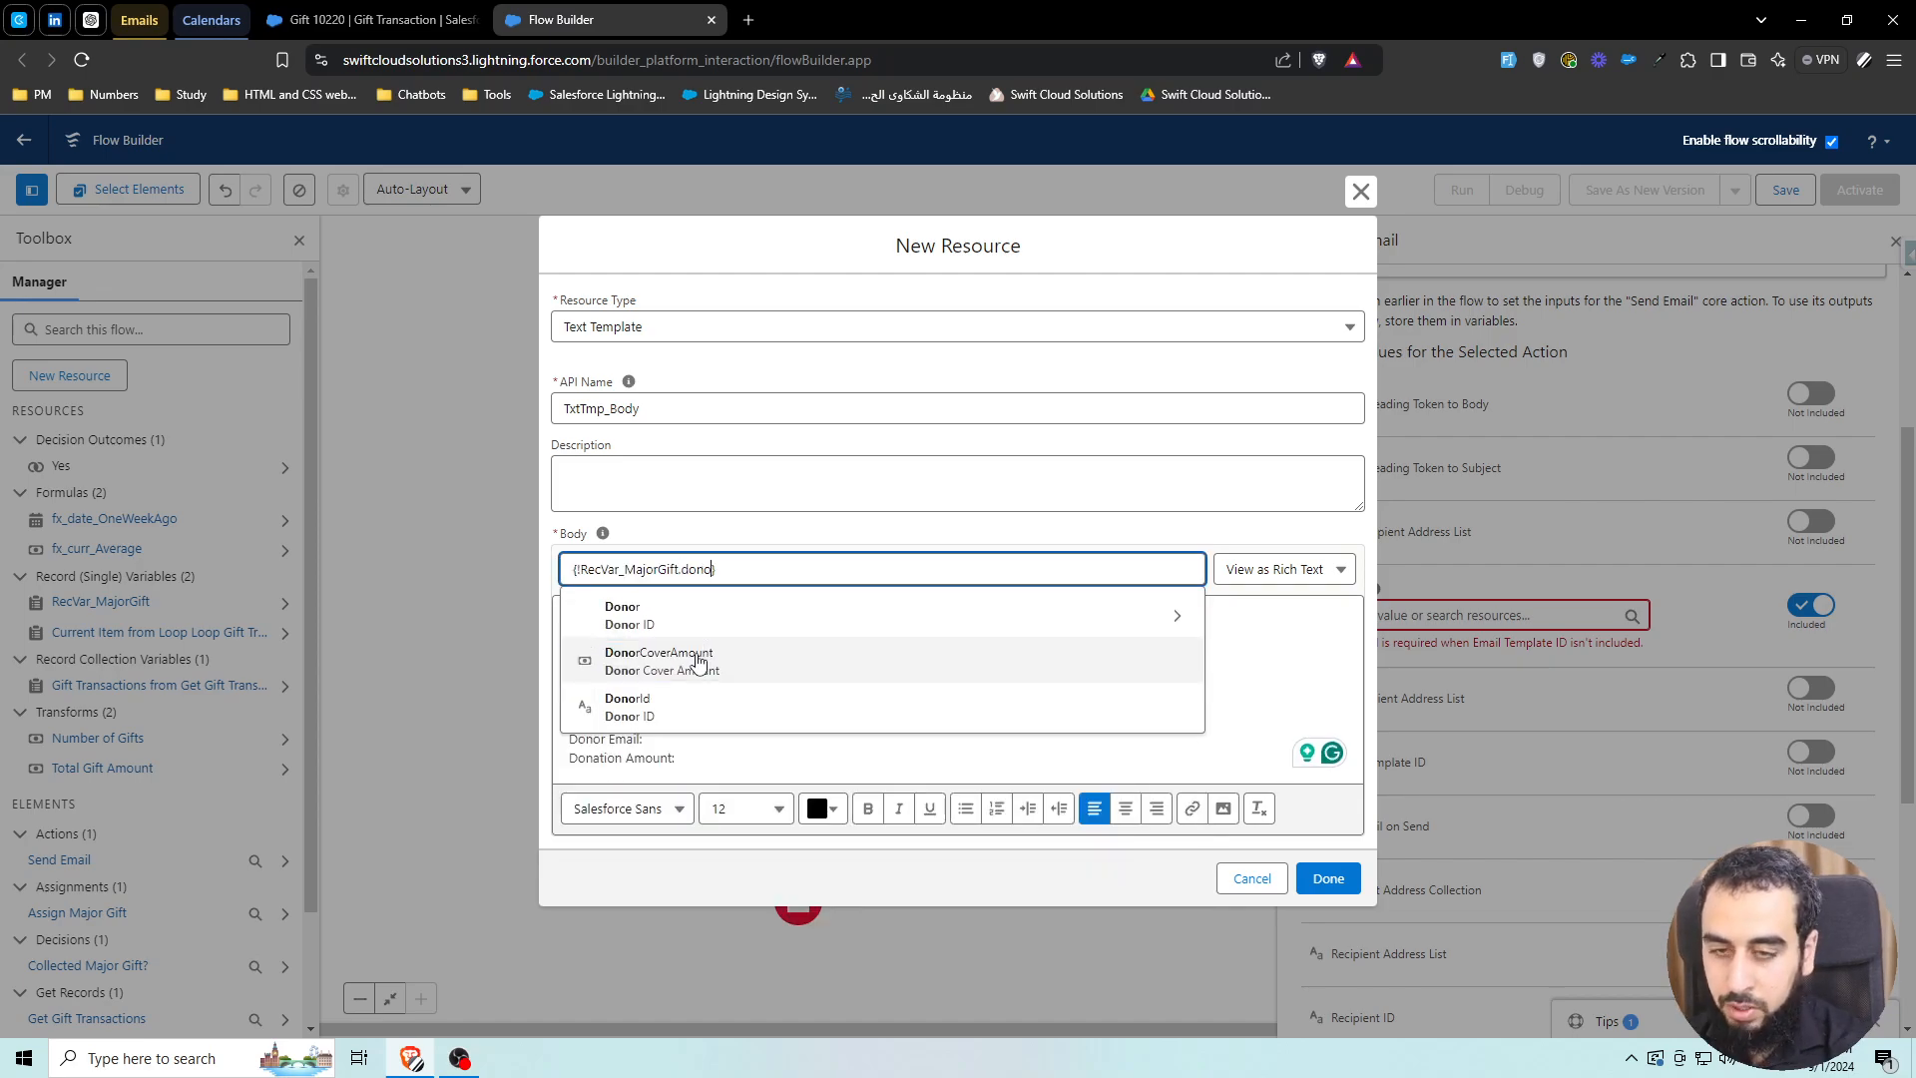
click(706, 620)
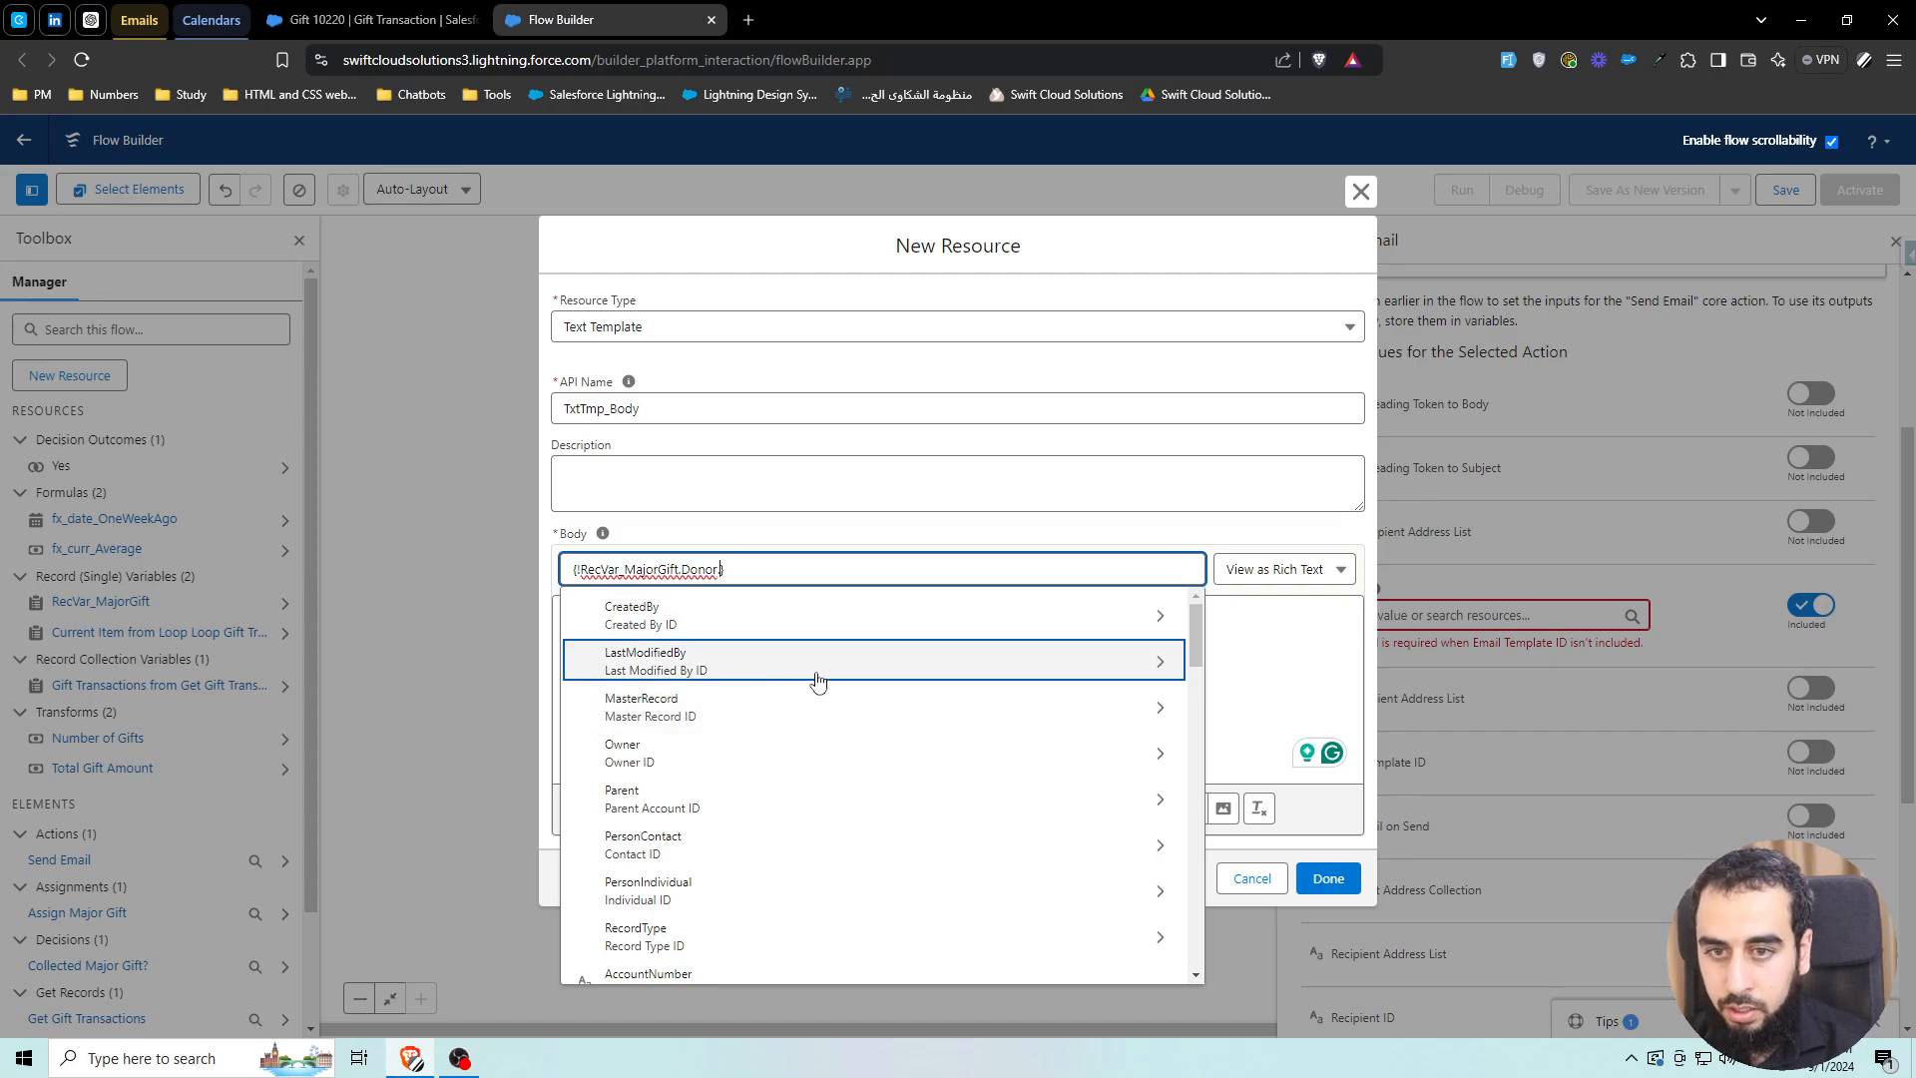
text(first)
key(Down)
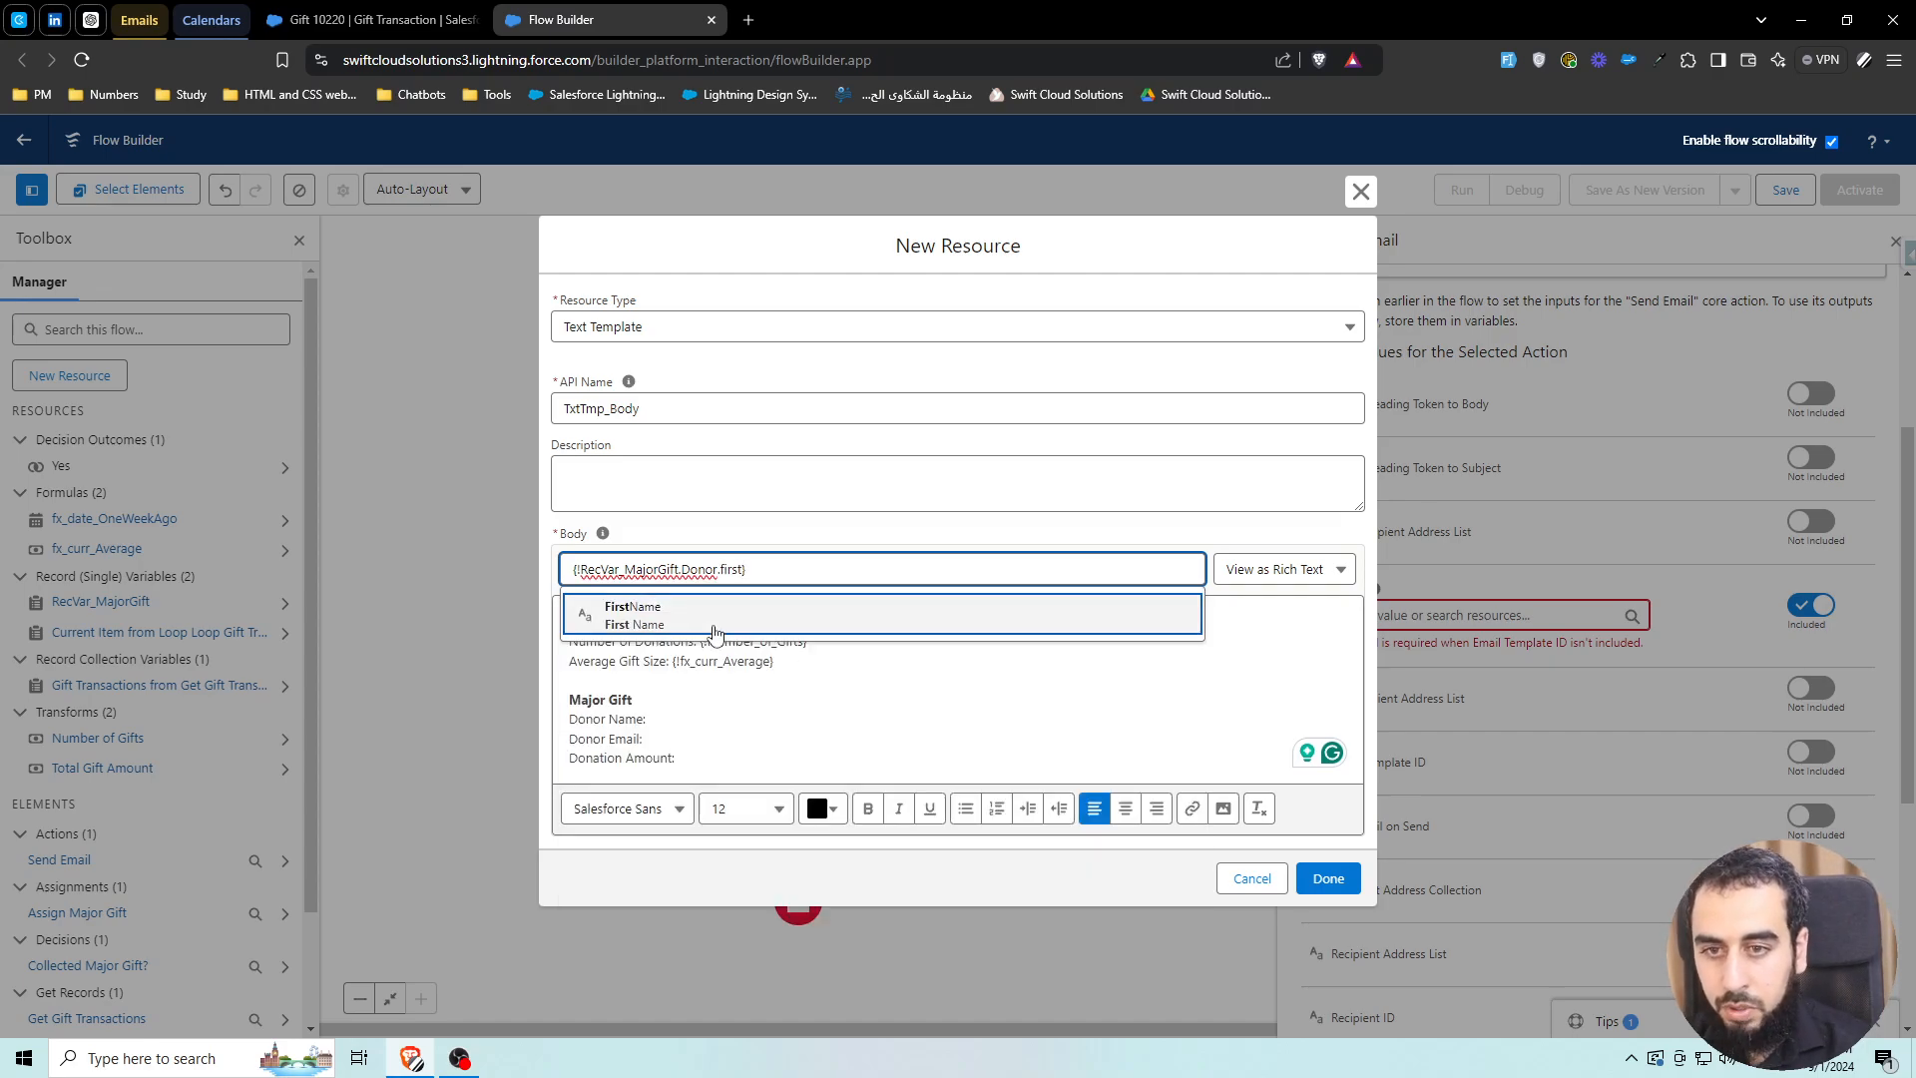
key(Return)
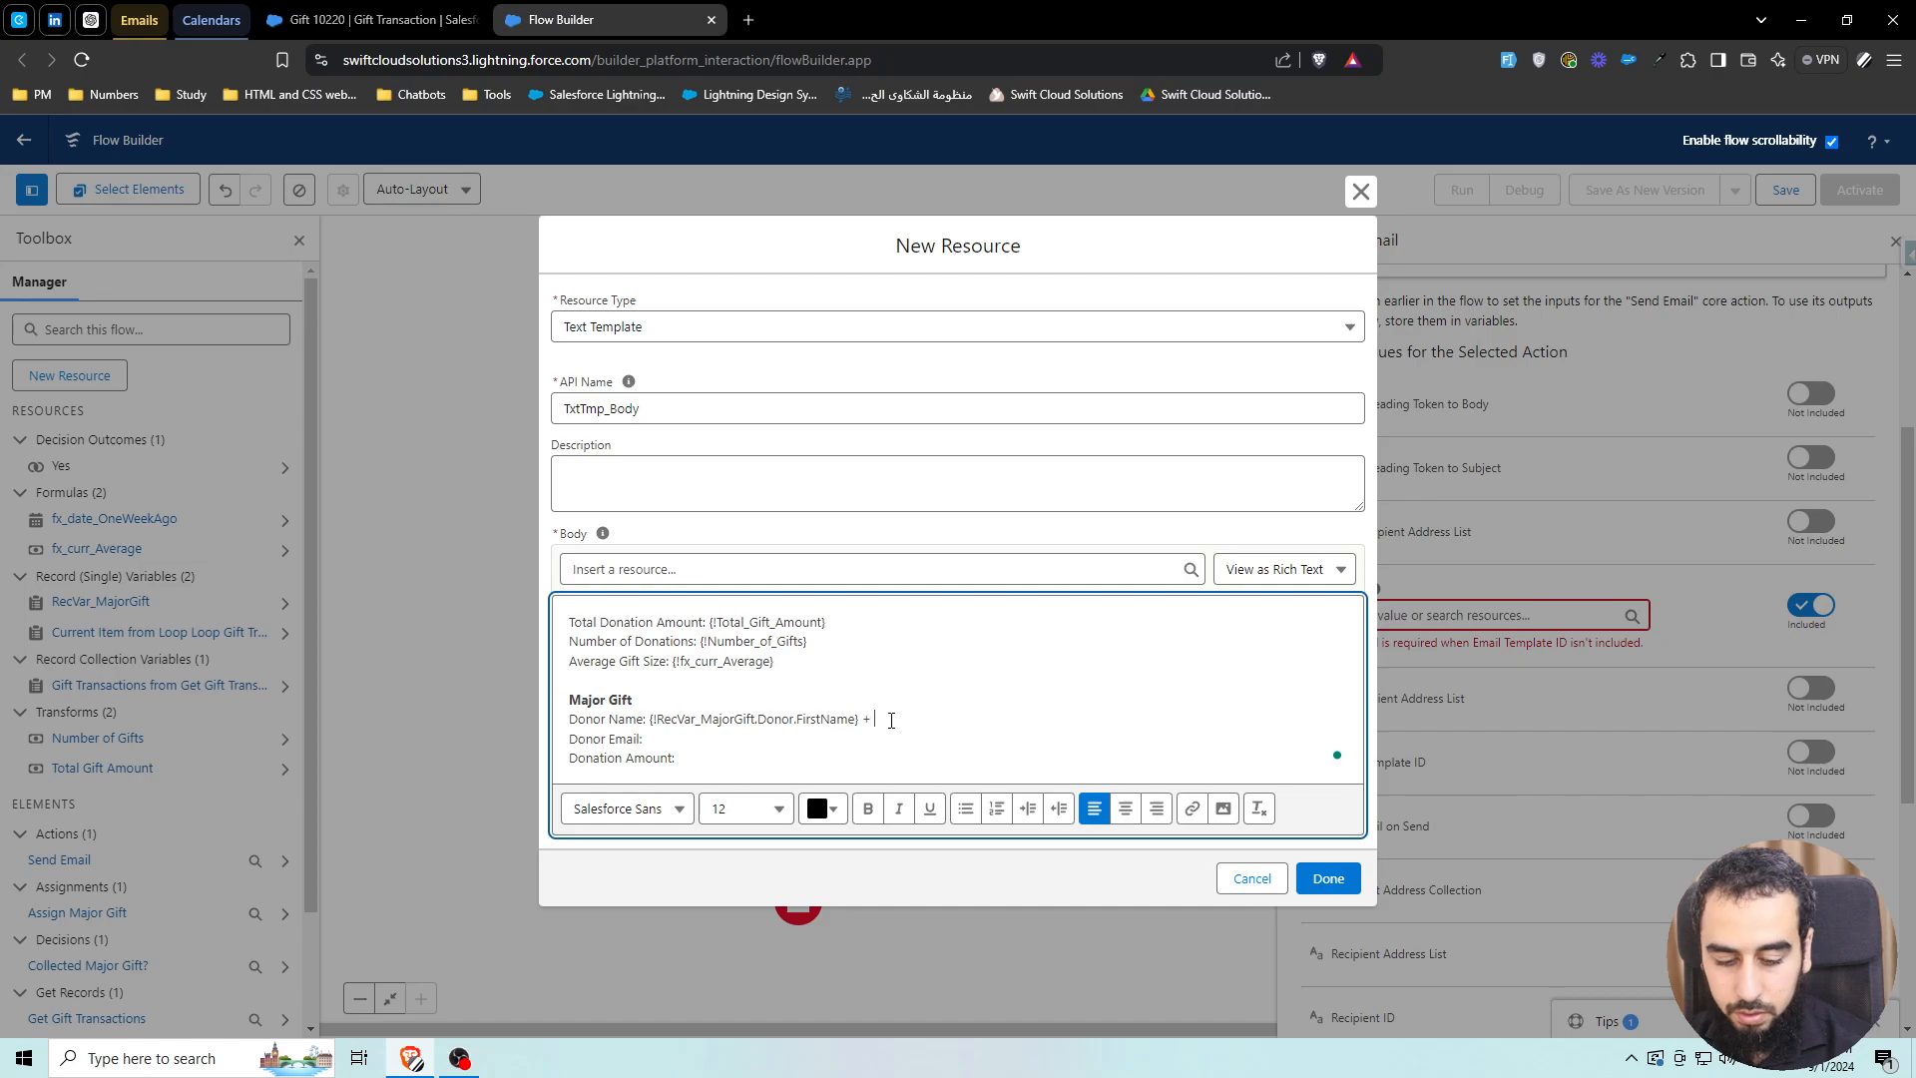
text(+)
Add RecVar_MajorGift's Donor LastName merge field to the Donor Name line
click(690, 567)
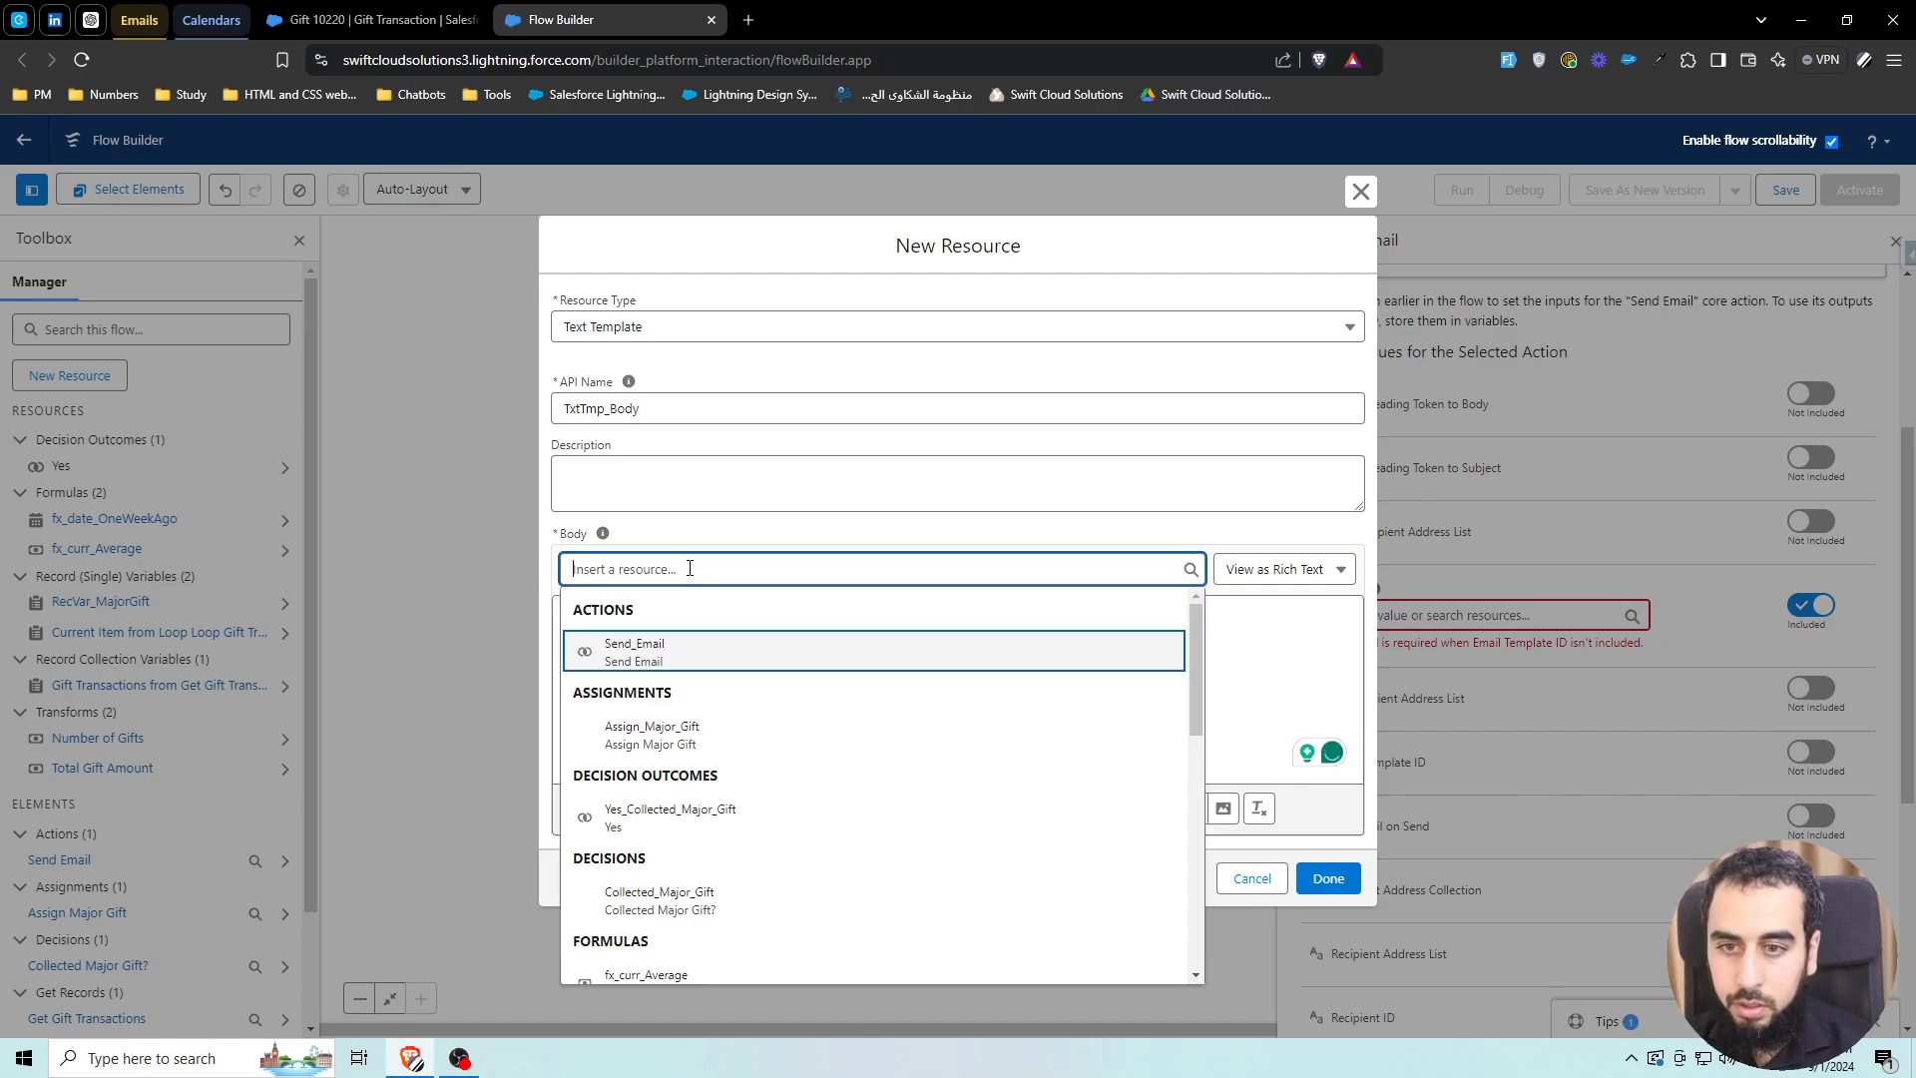
click(1237, 642)
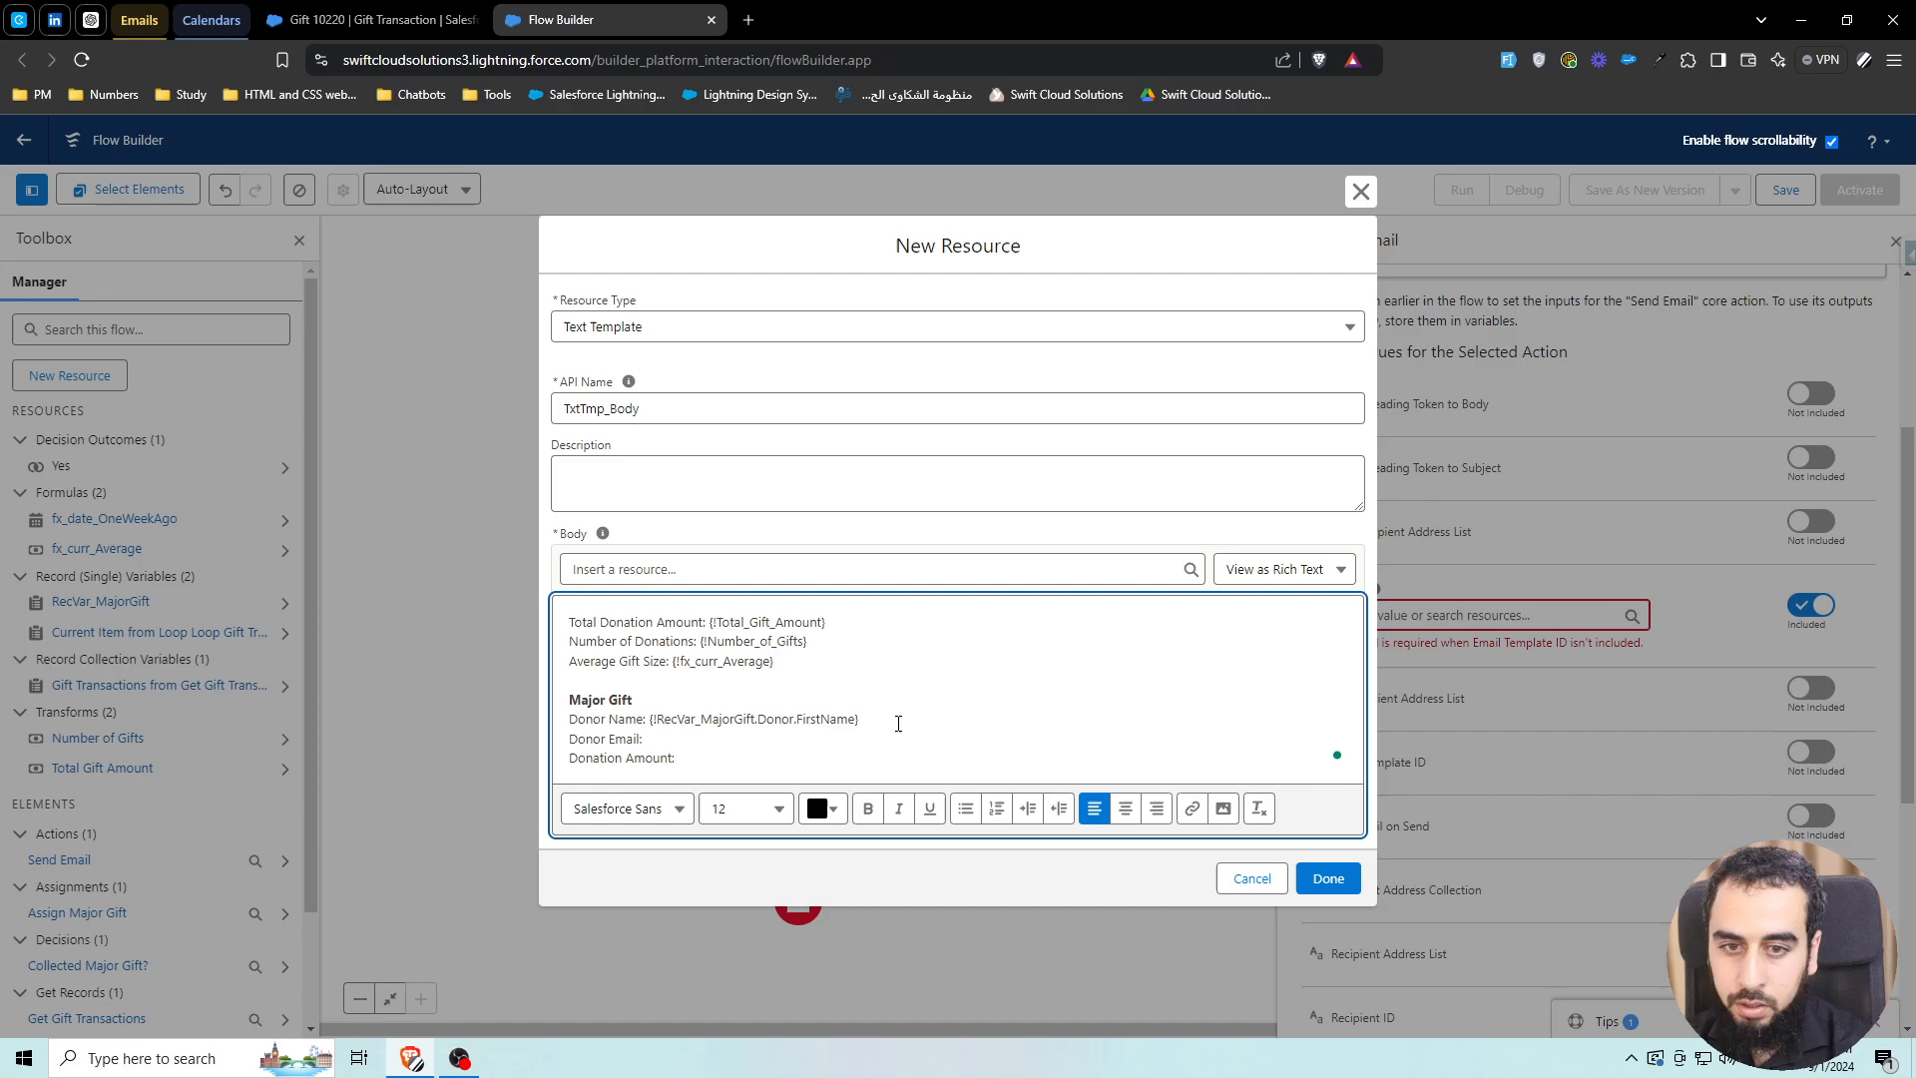
click(744, 570)
text(recva)
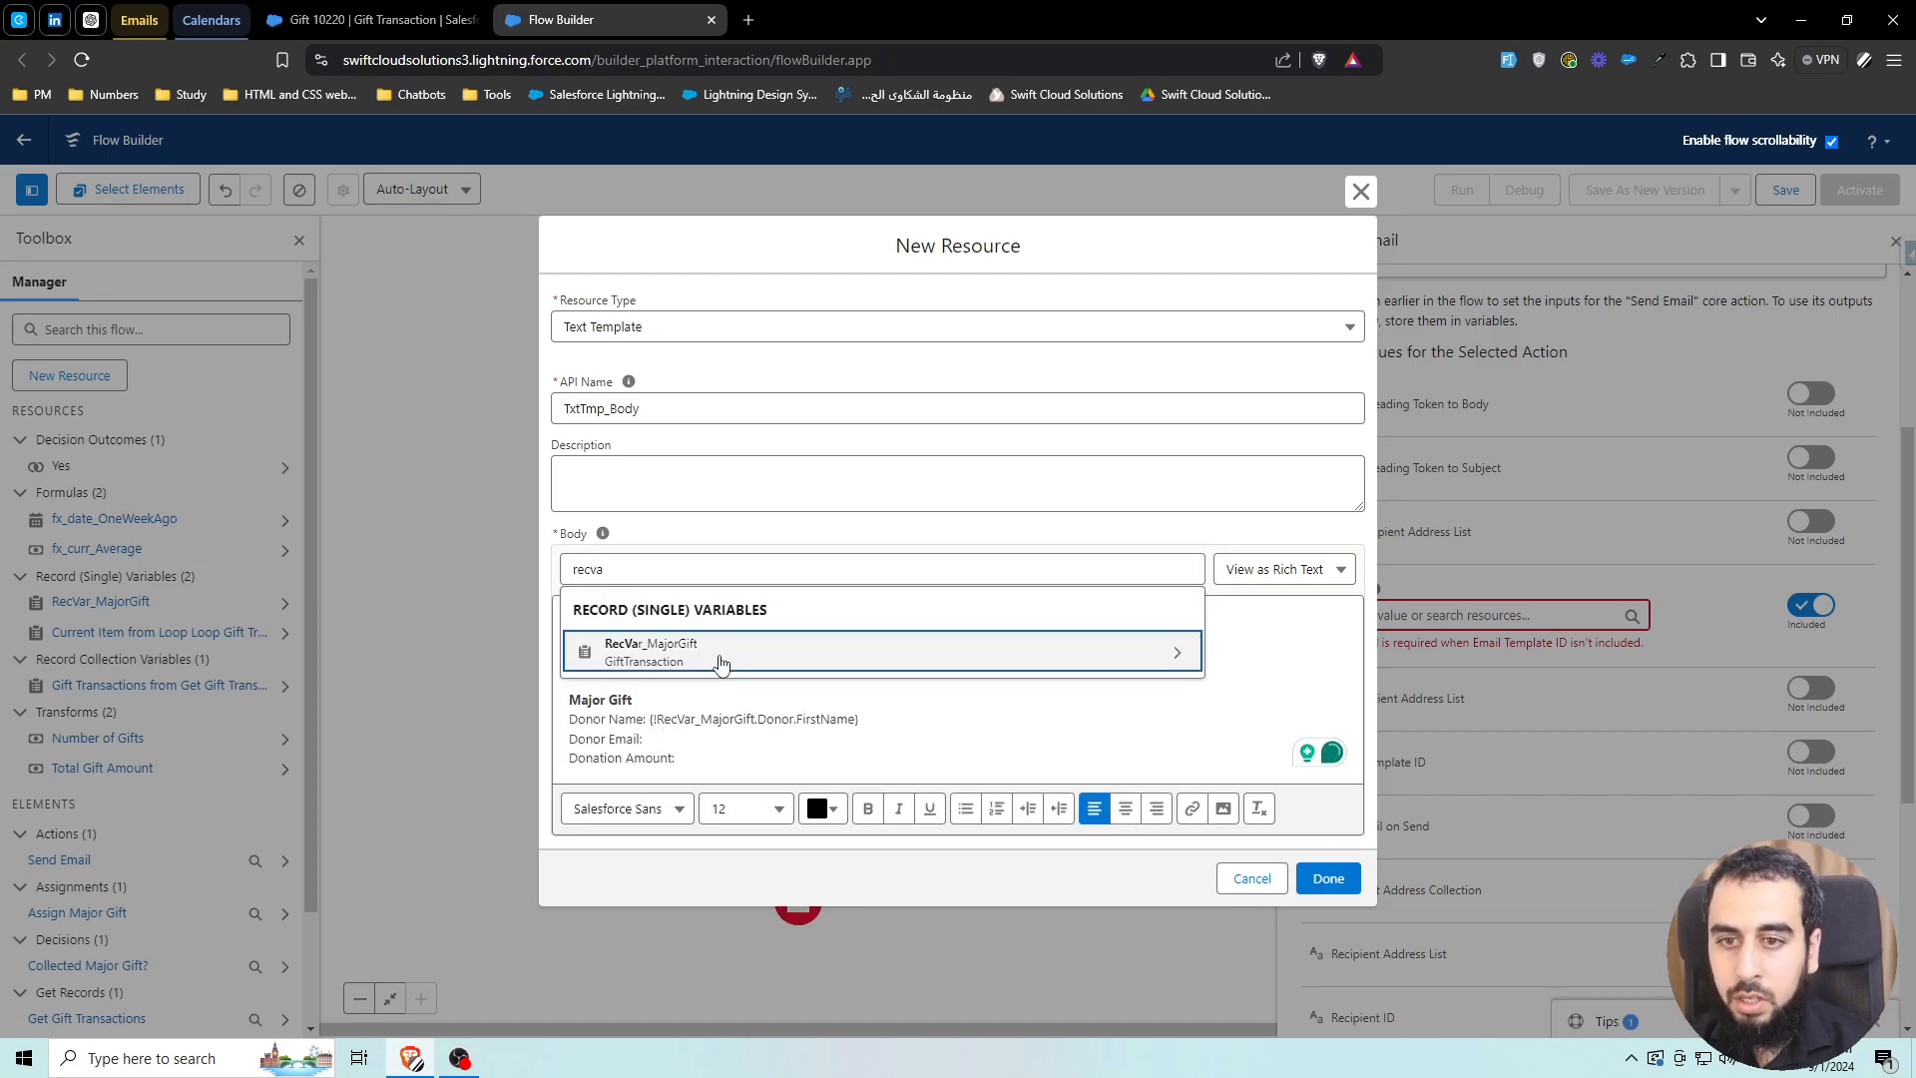
click(718, 651)
text(dono)
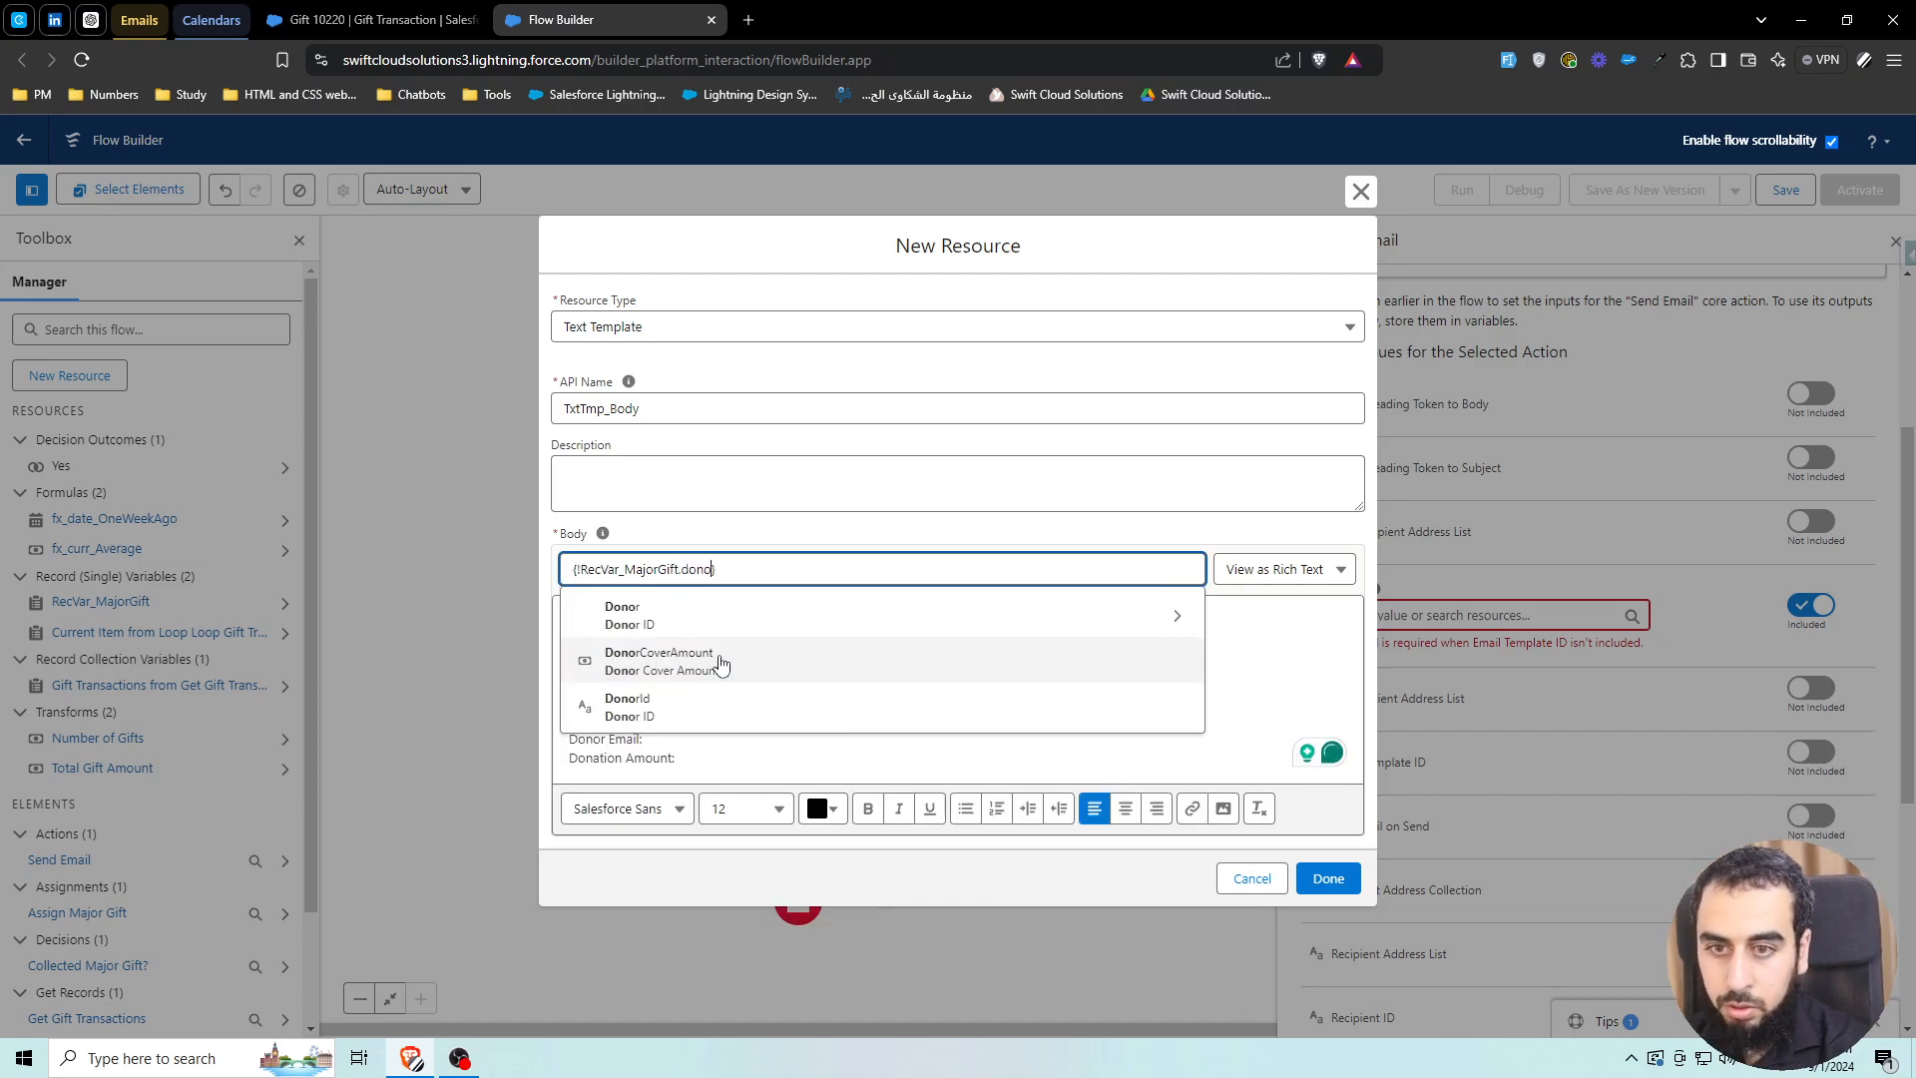
click(735, 608)
text(lastn)
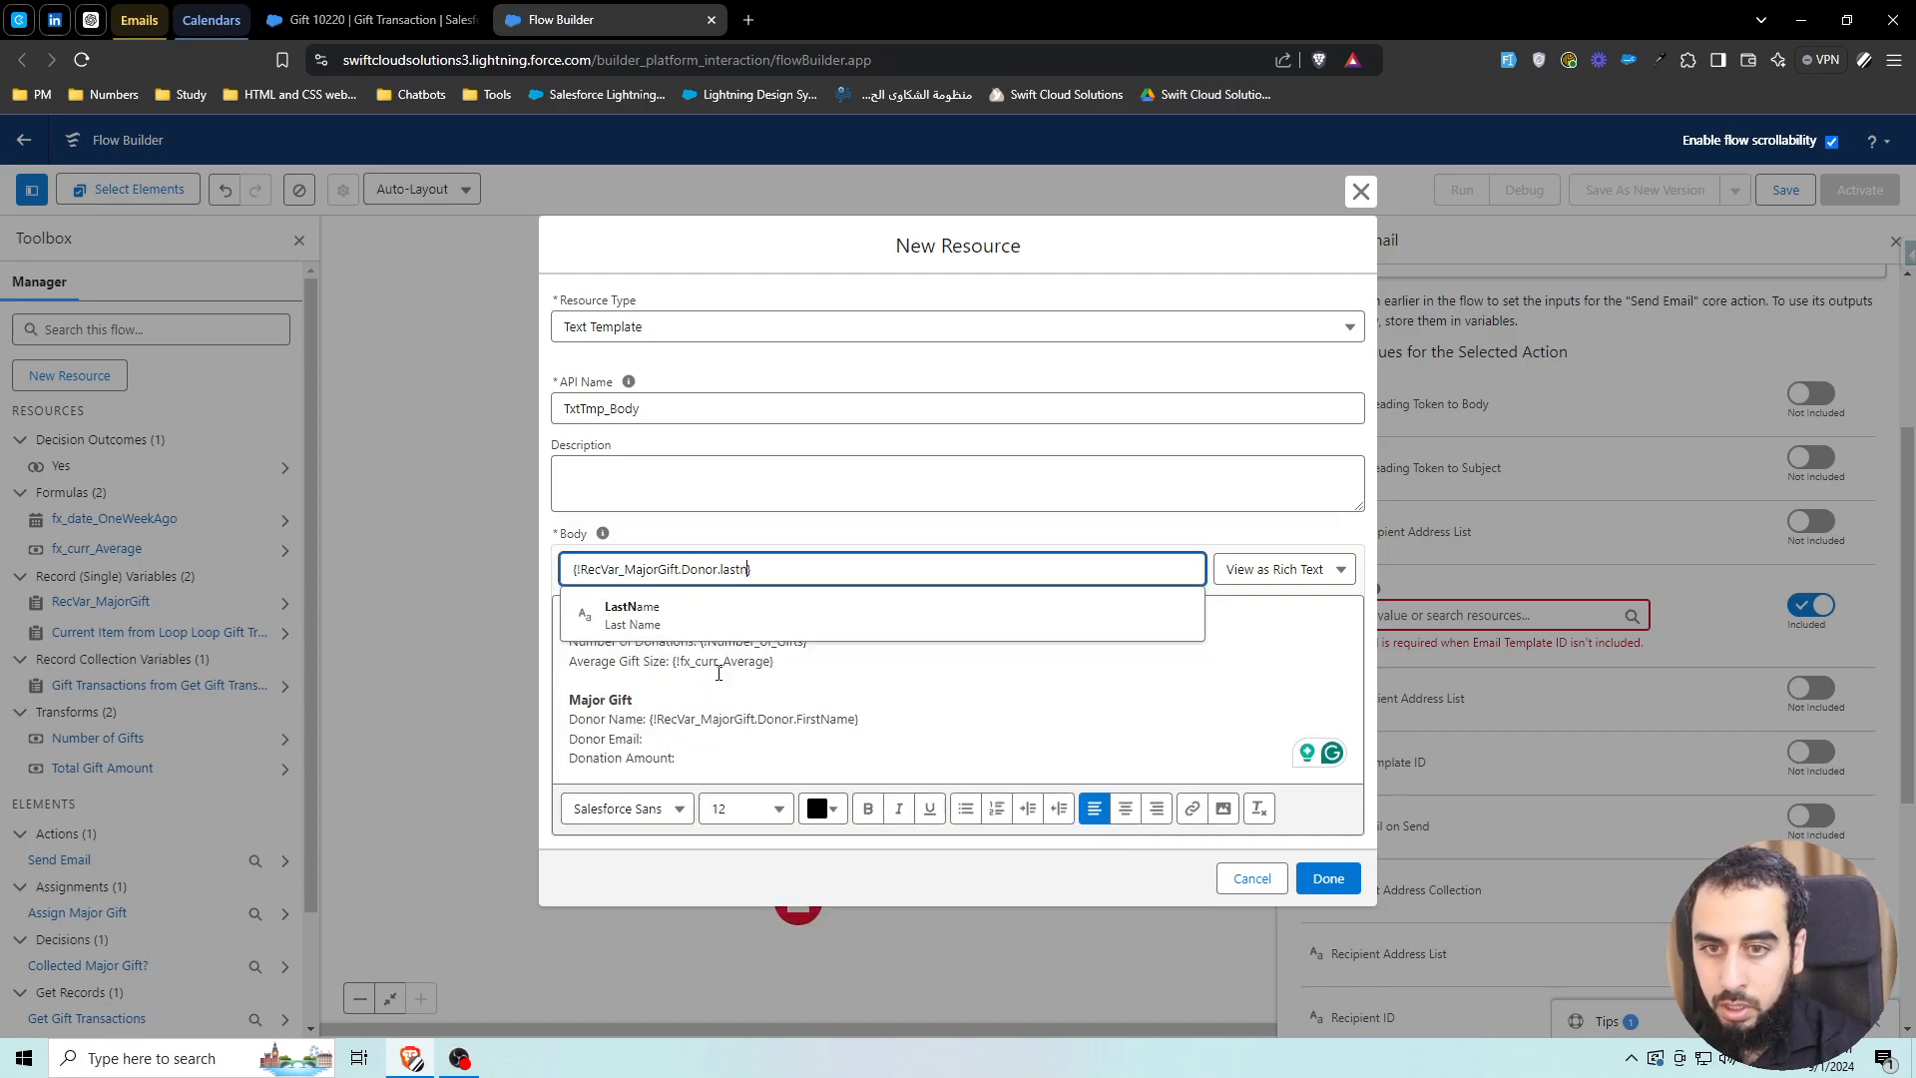
key(Return)
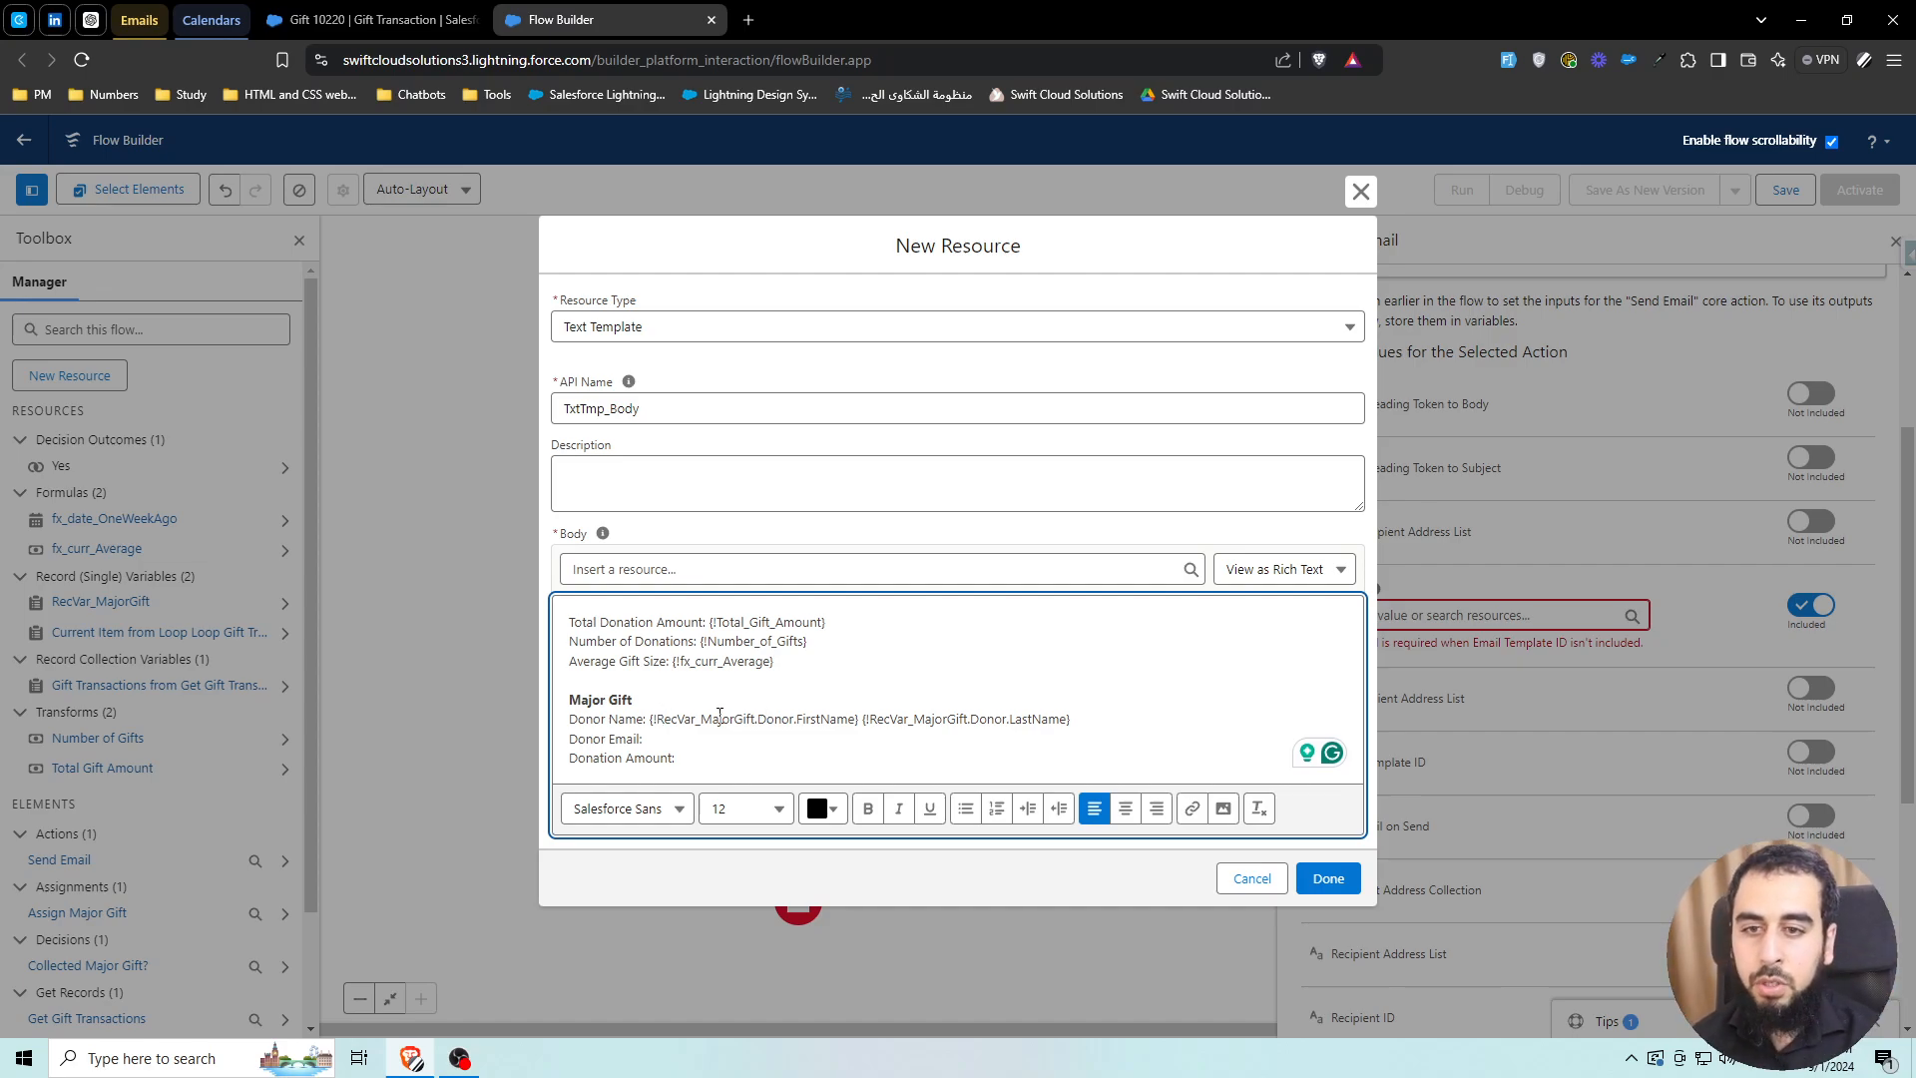
drag(650, 718, 1068, 718)
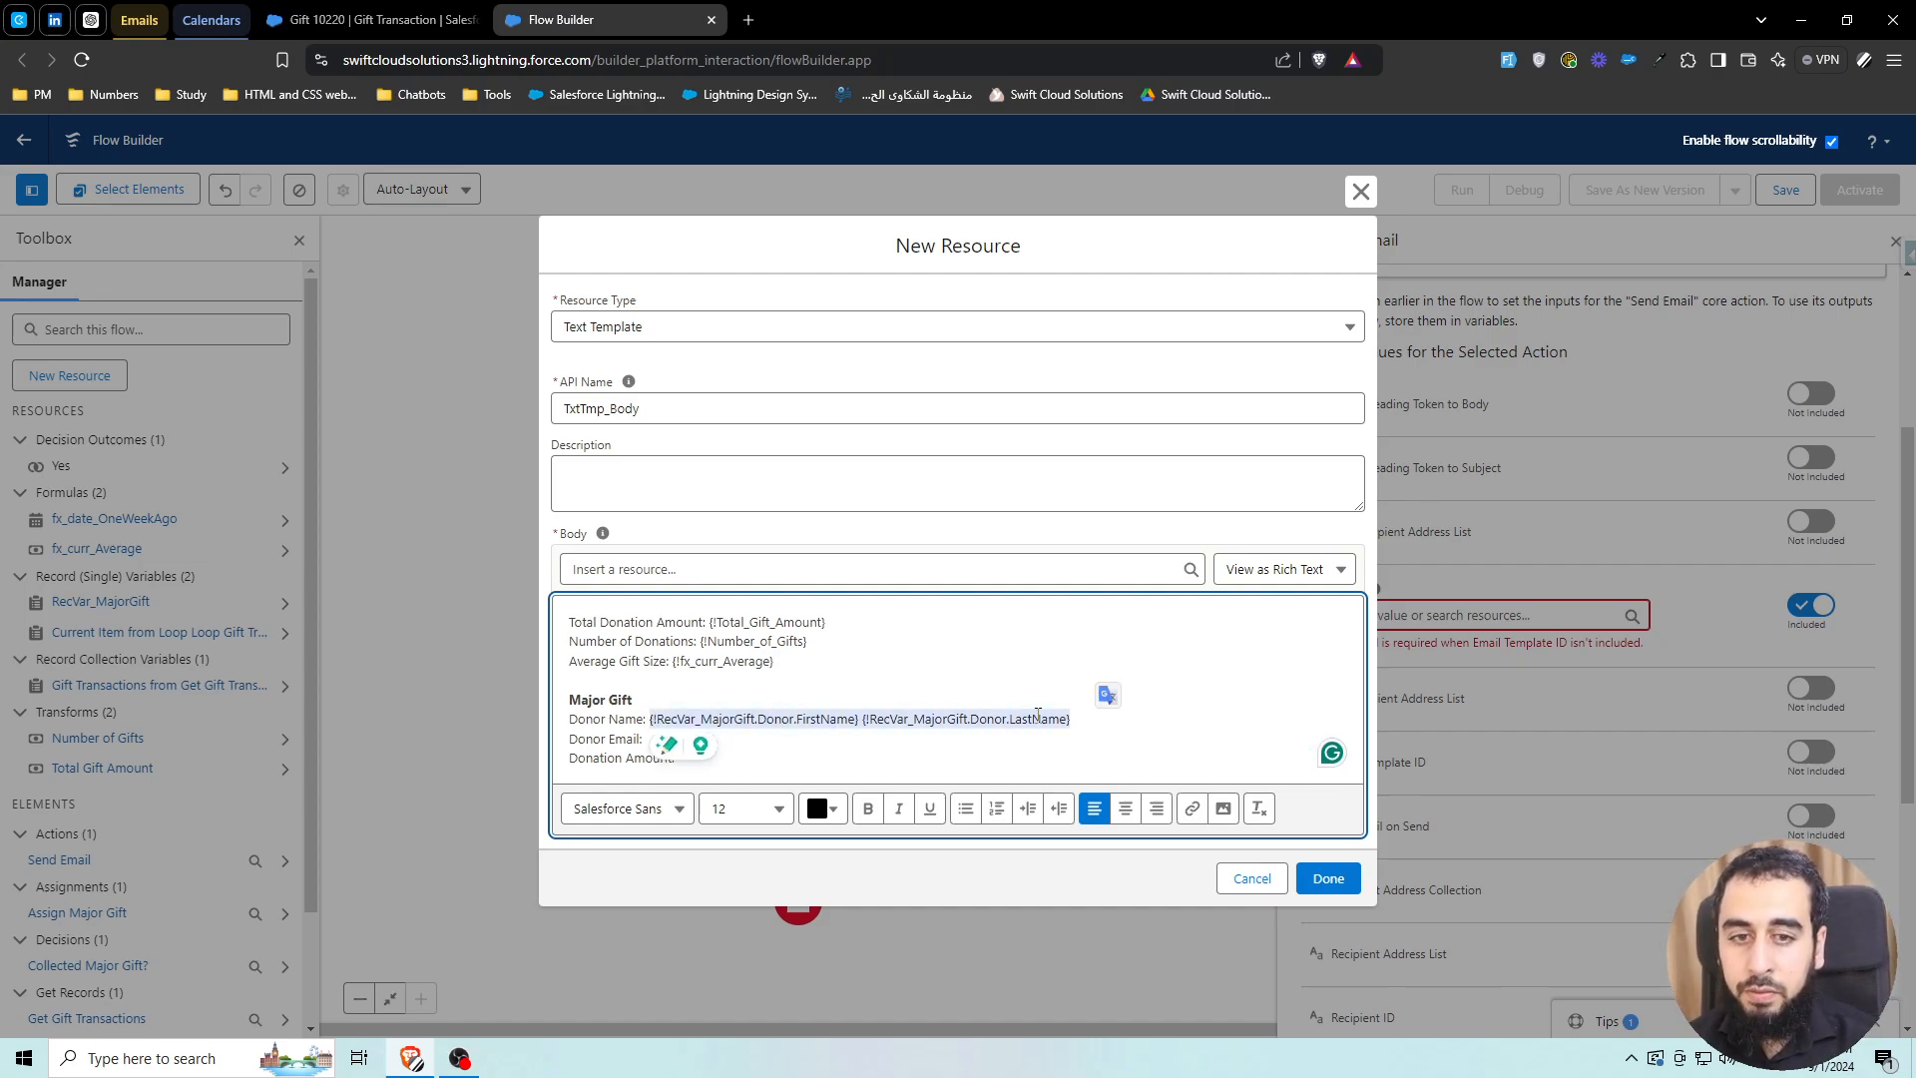
click(973, 720)
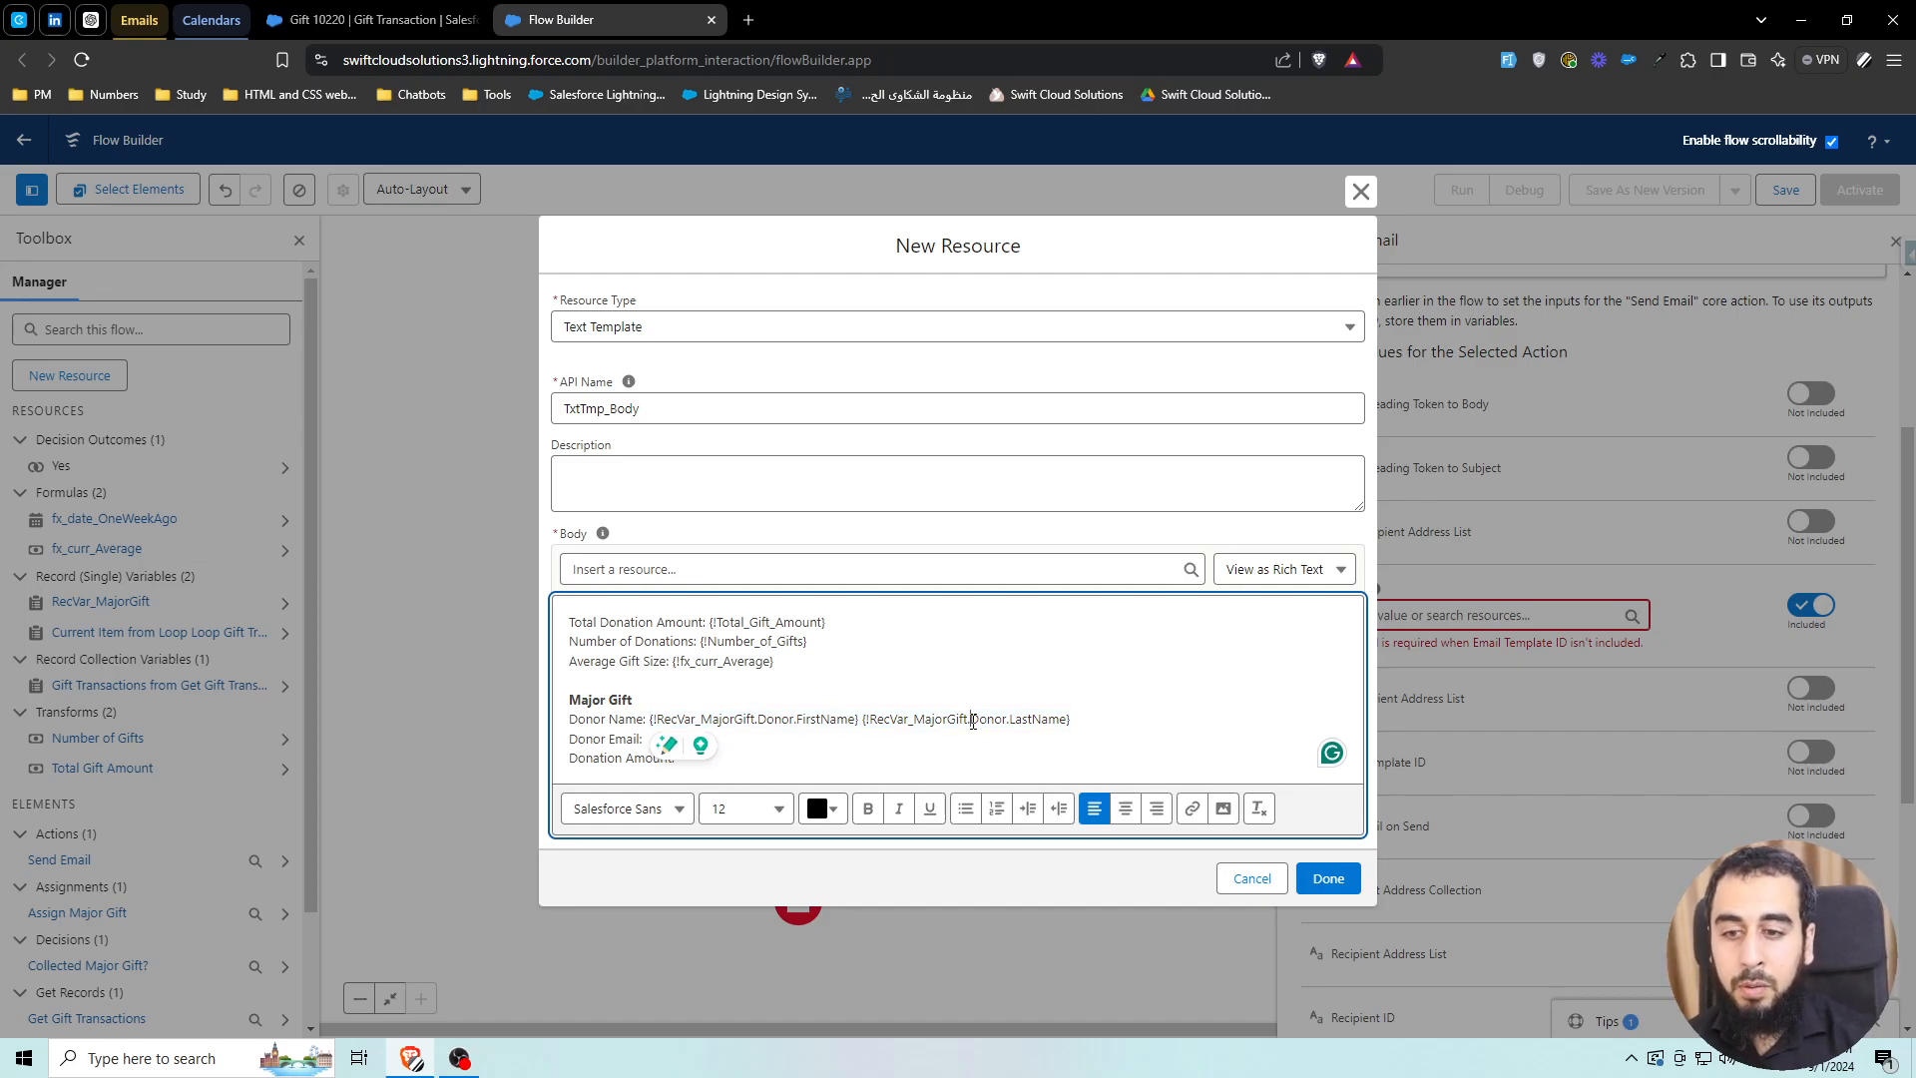
click(1097, 711)
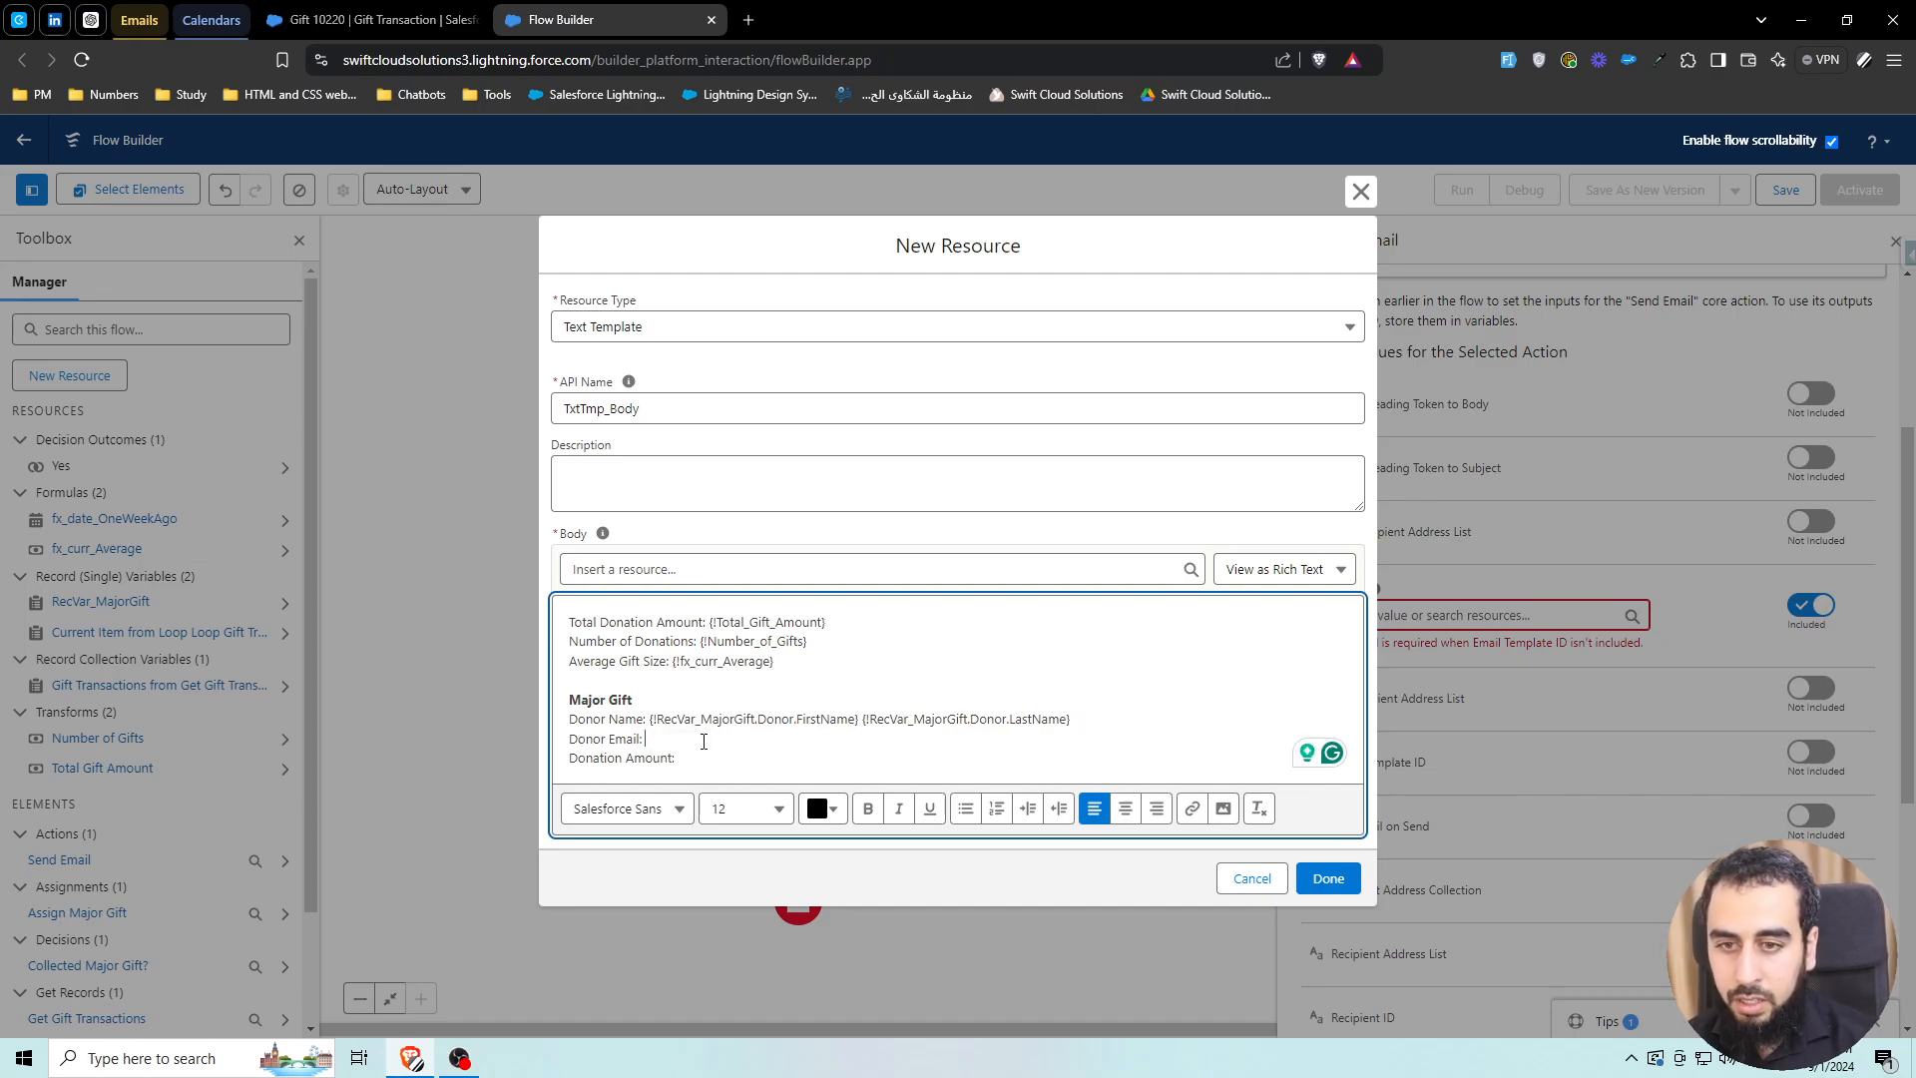
Insert RecVar_MajorGift.Donor.PersonEmail after 'Donor Email:'
click(644, 569)
text(recv)
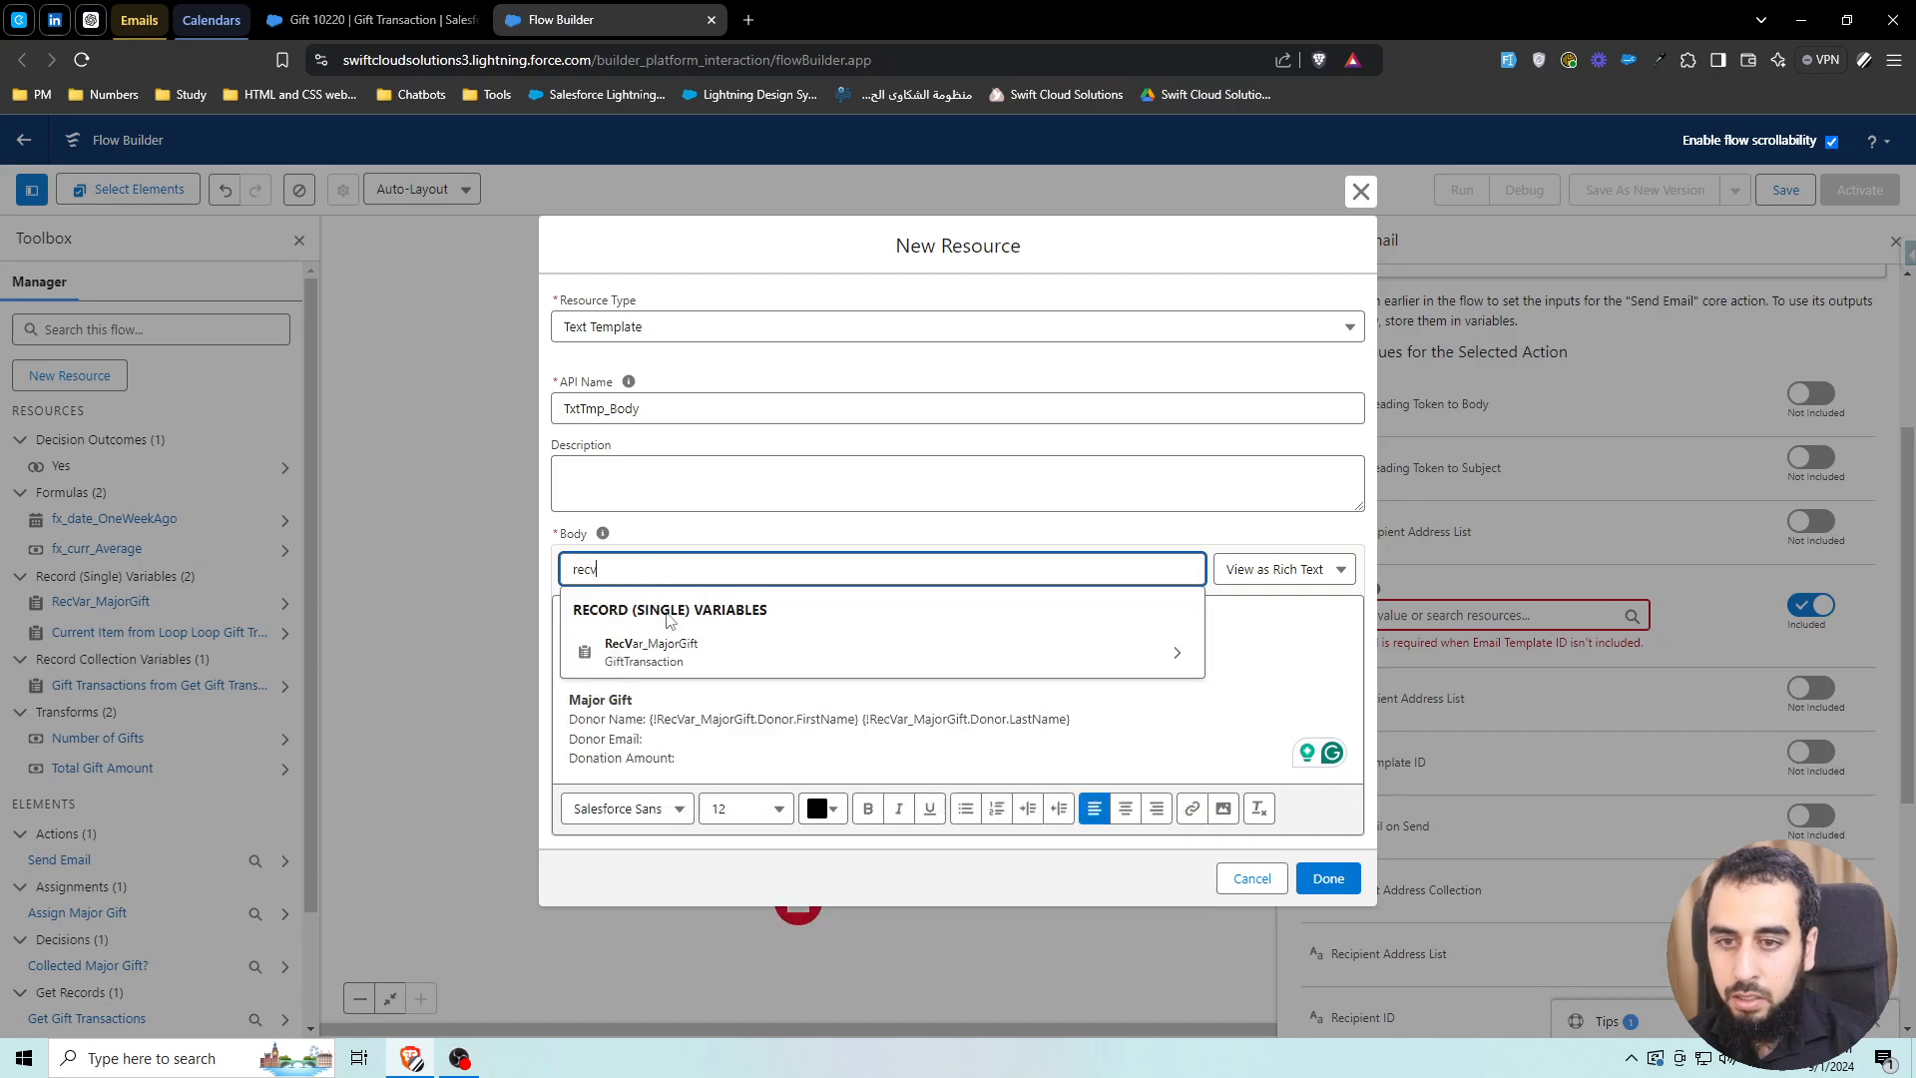
click(697, 649)
text(email)
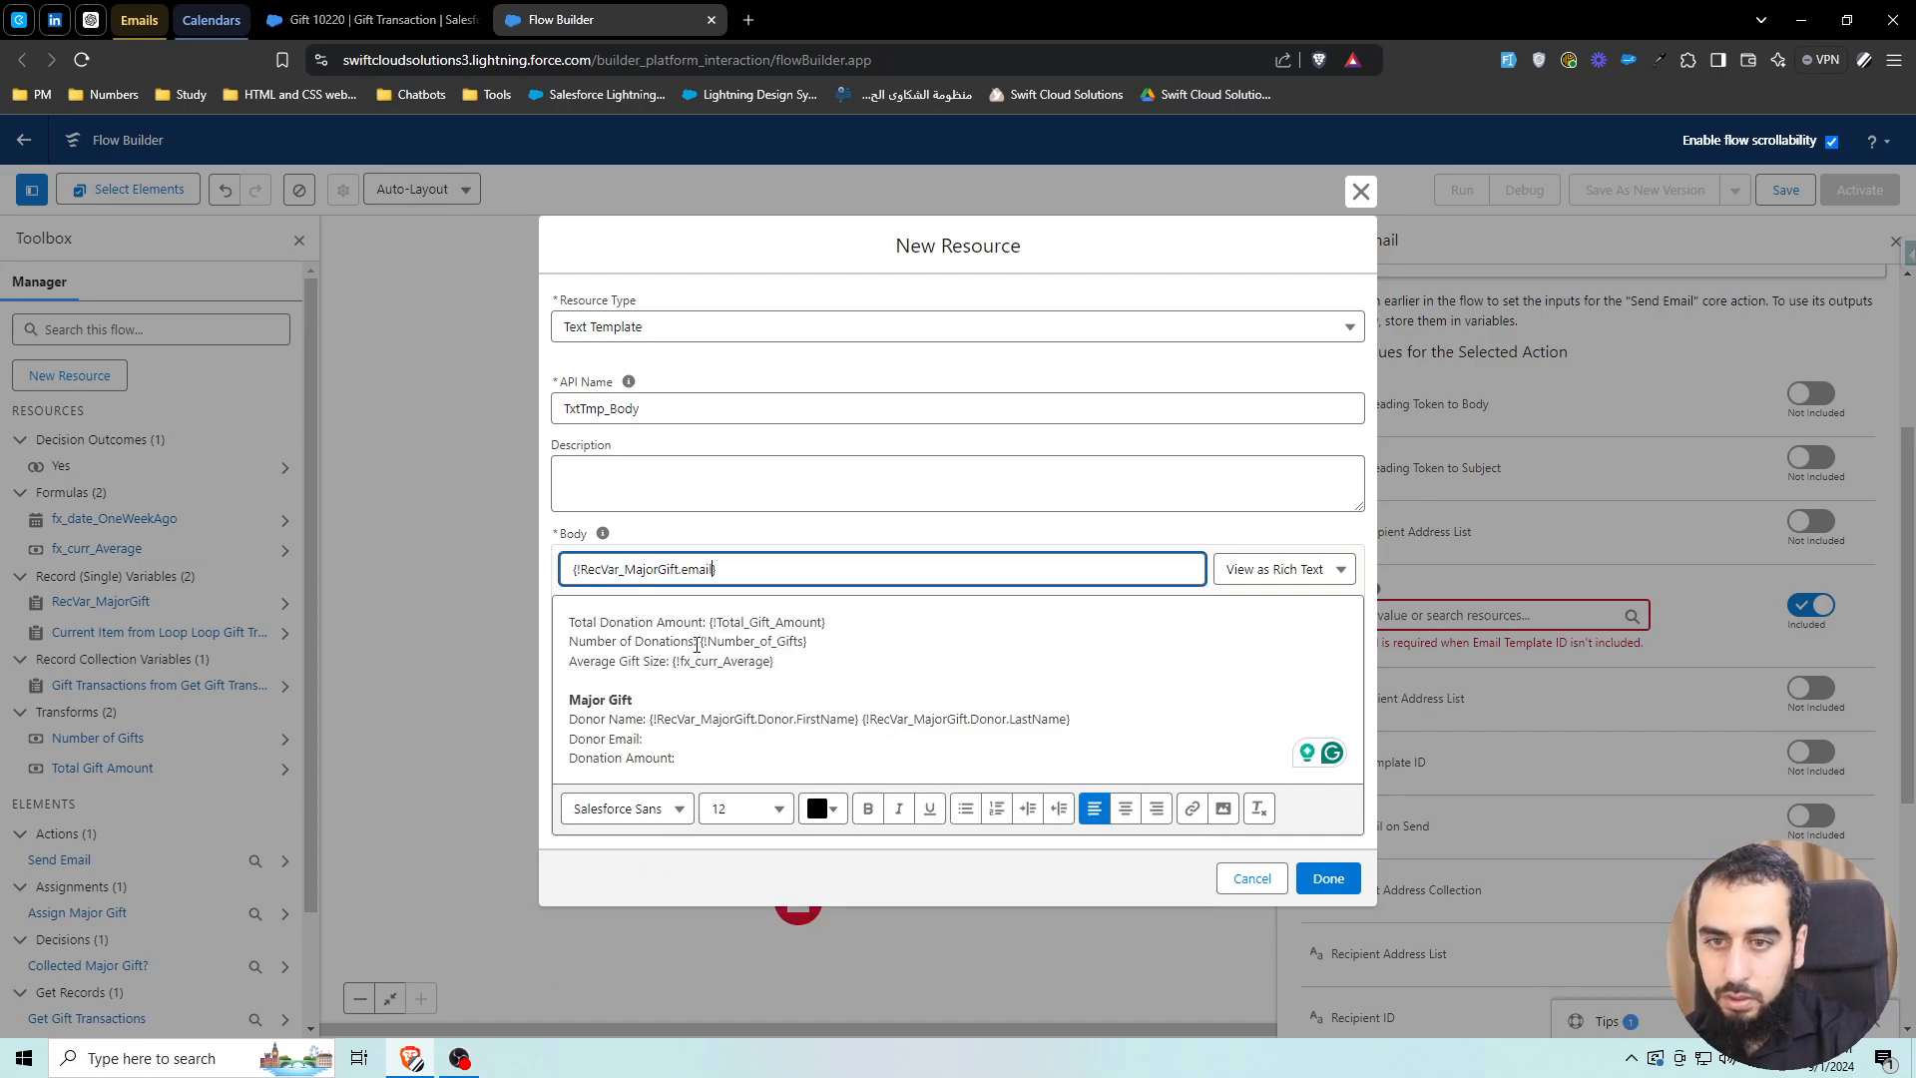
key(BackSpace)
key(BackSpace)
key(BackSpace)
key(BackSpace)
key(BackSpace)
text(donor)
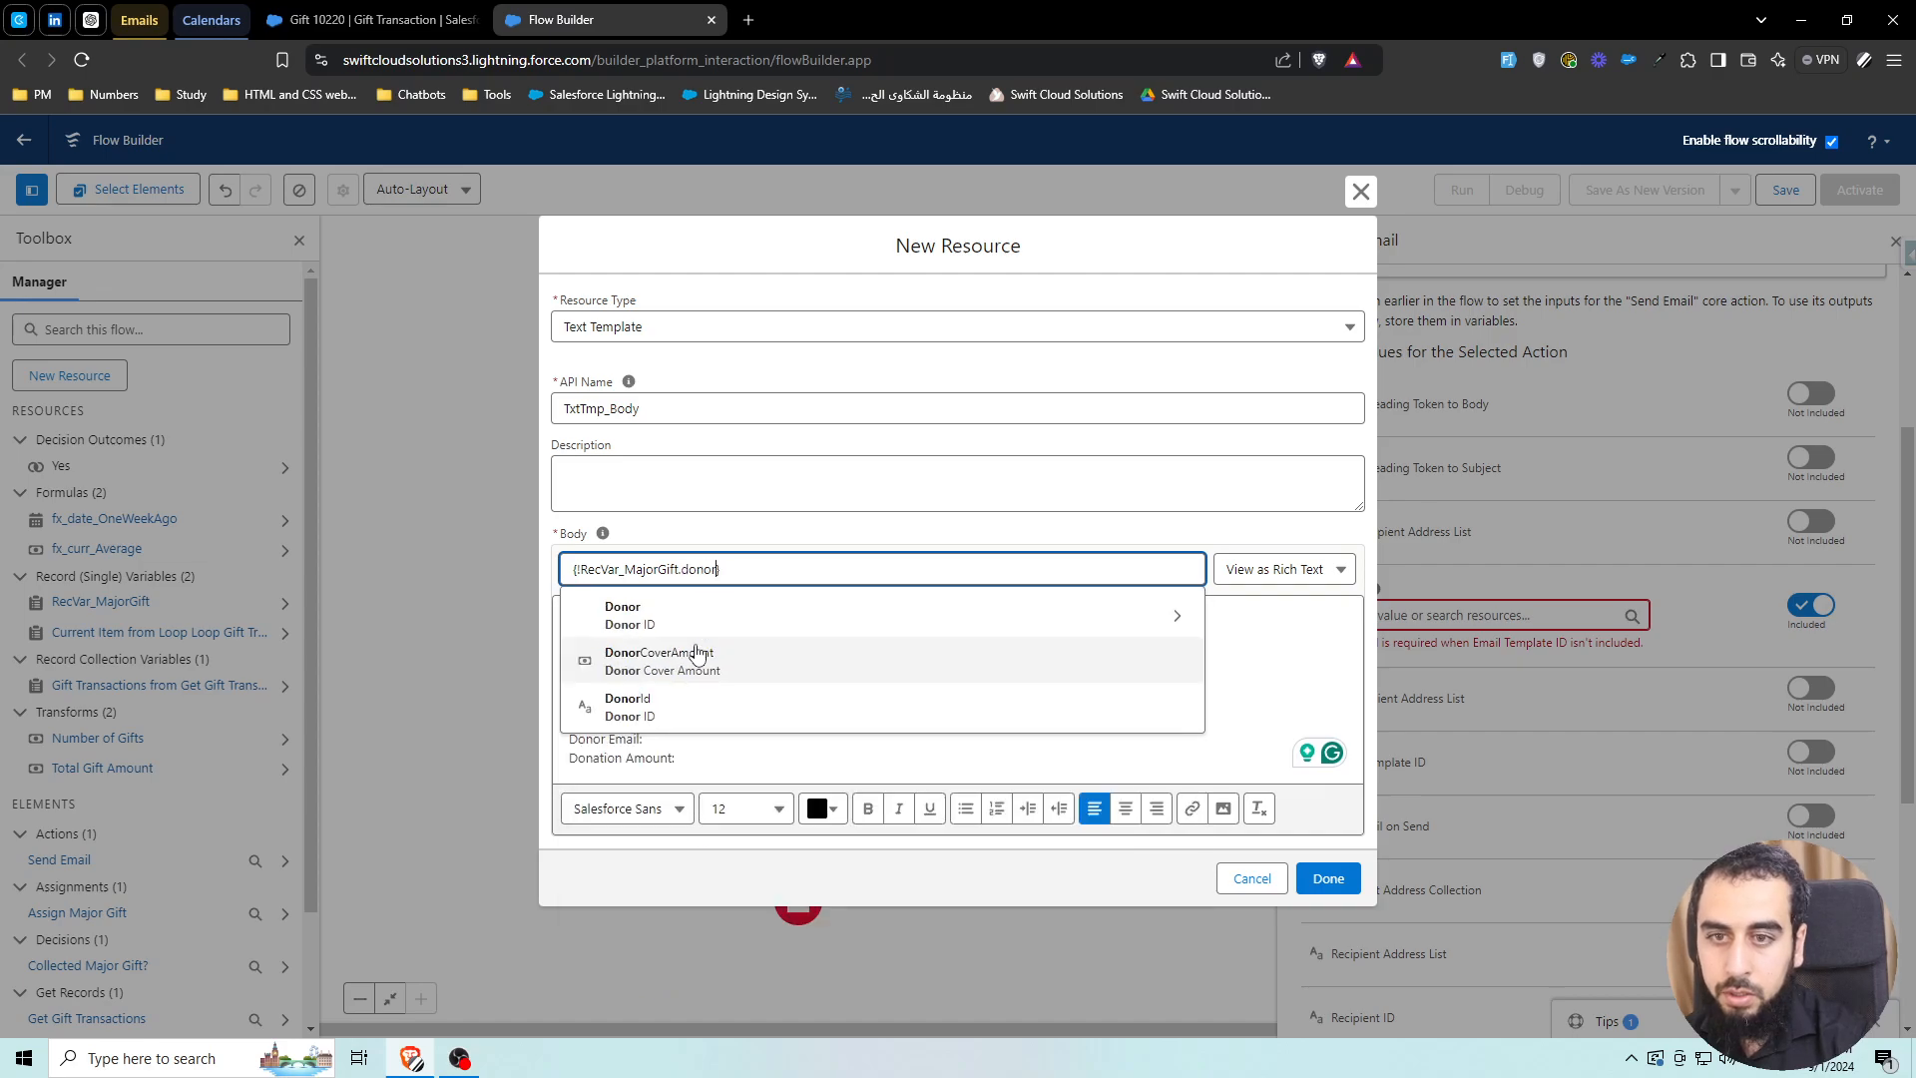
click(691, 616)
text(email)
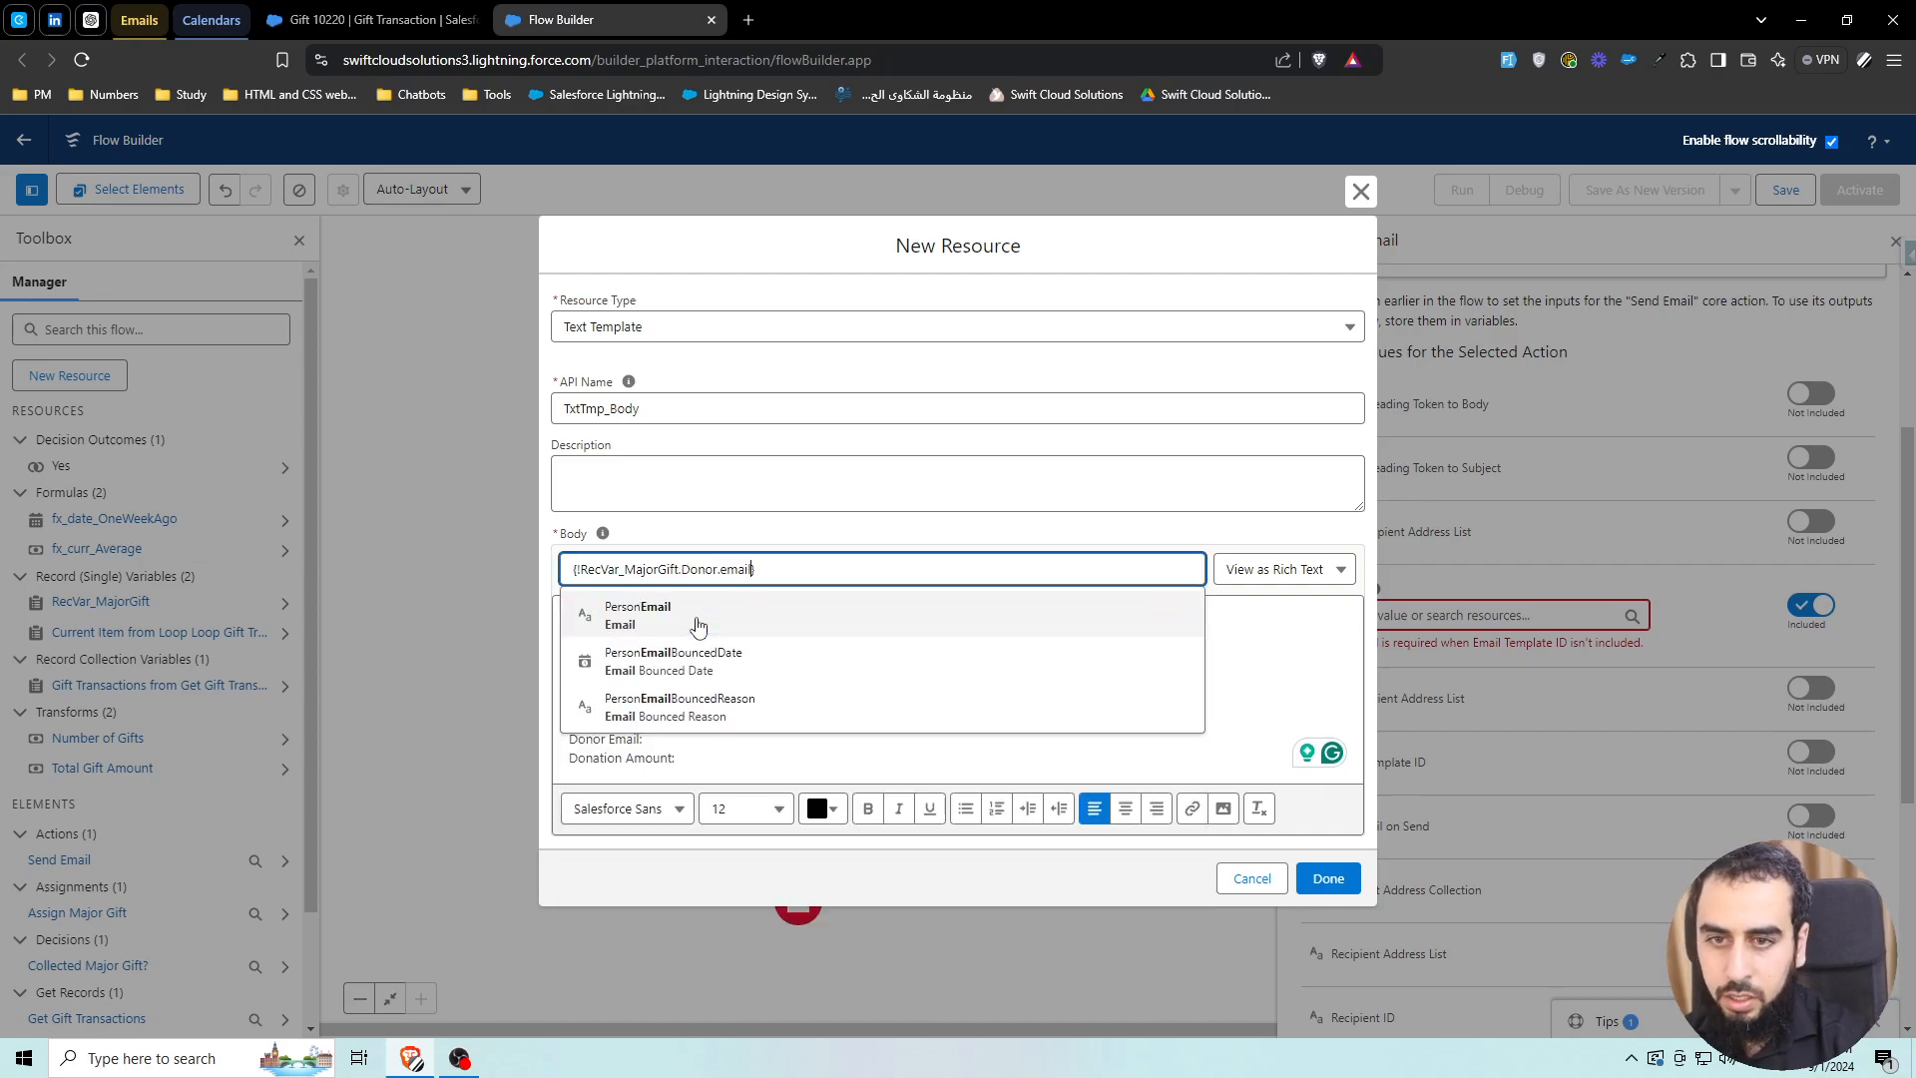
click(666, 619)
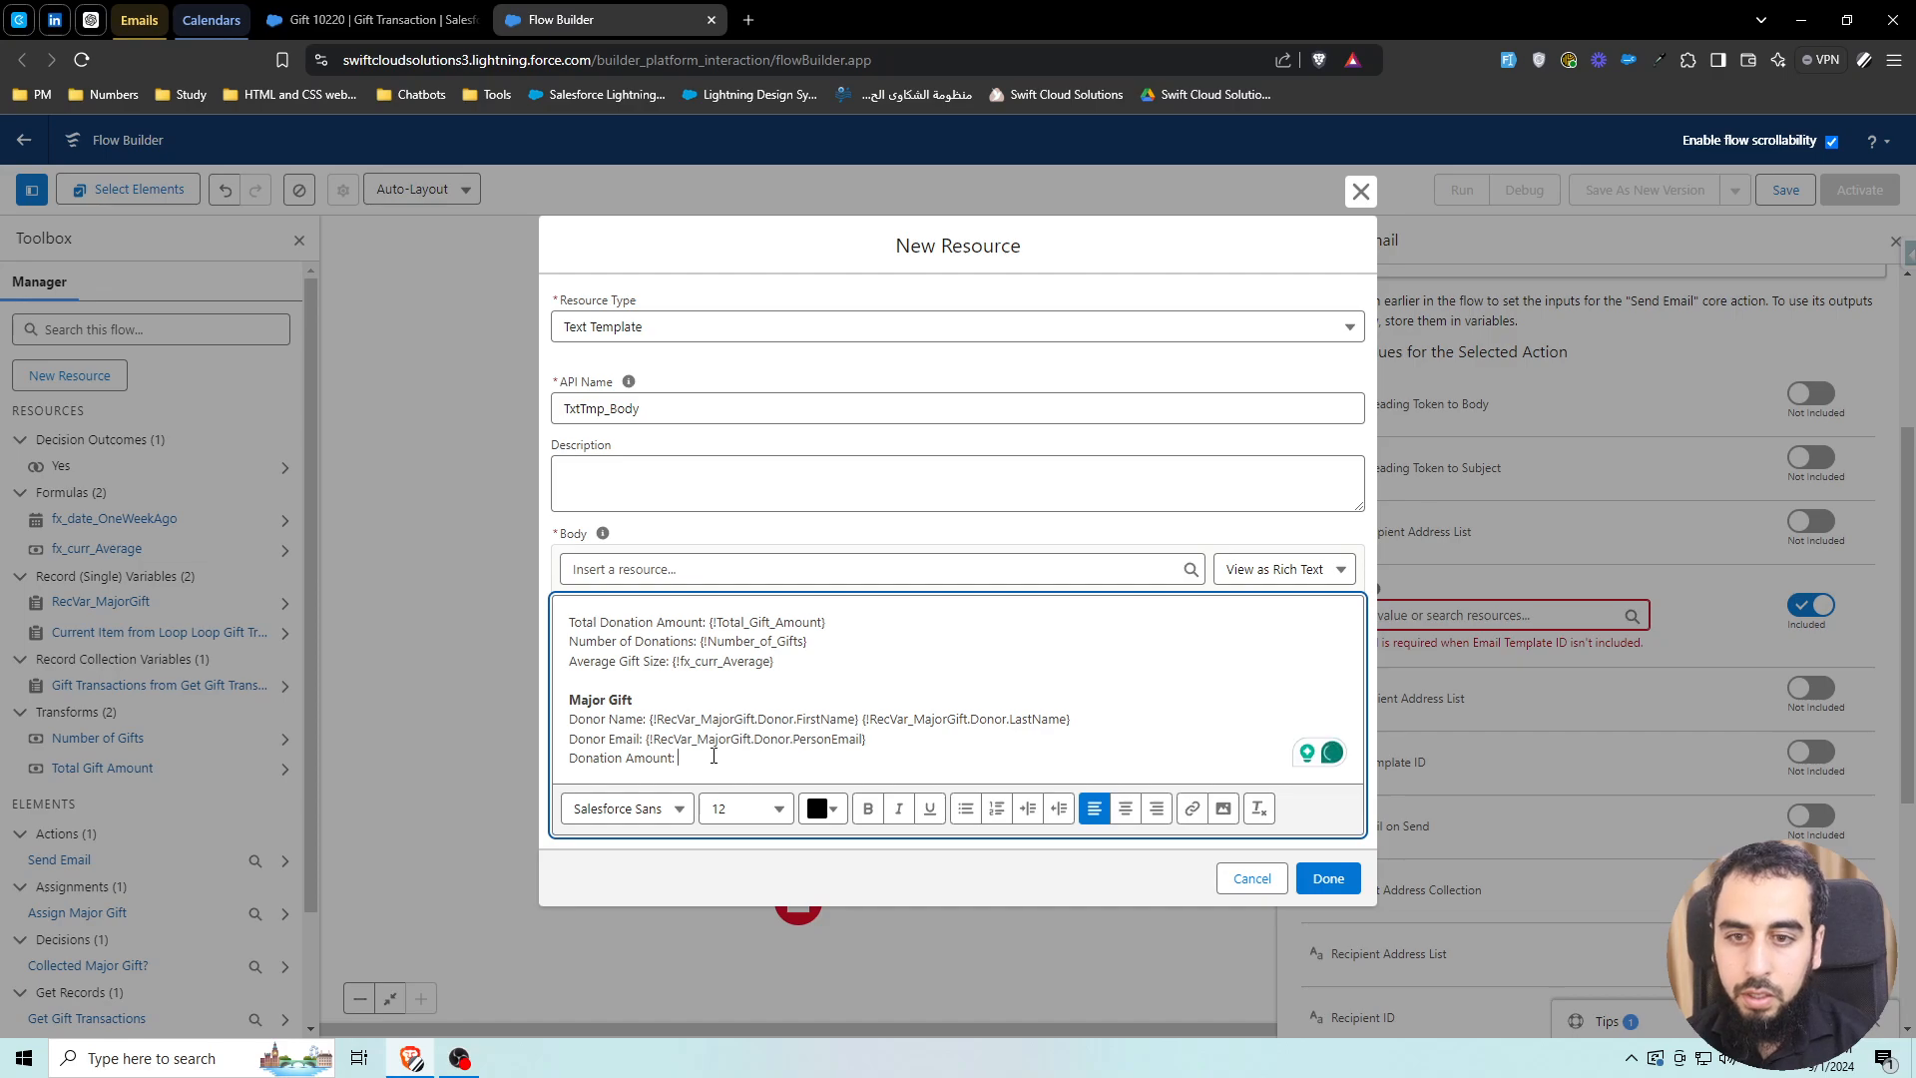
Insert RecVar_MajorGift.CurrentAmount after 'Donation Amount:' and save the TxtTmp_Body template
click(651, 569)
text(recv)
click(685, 655)
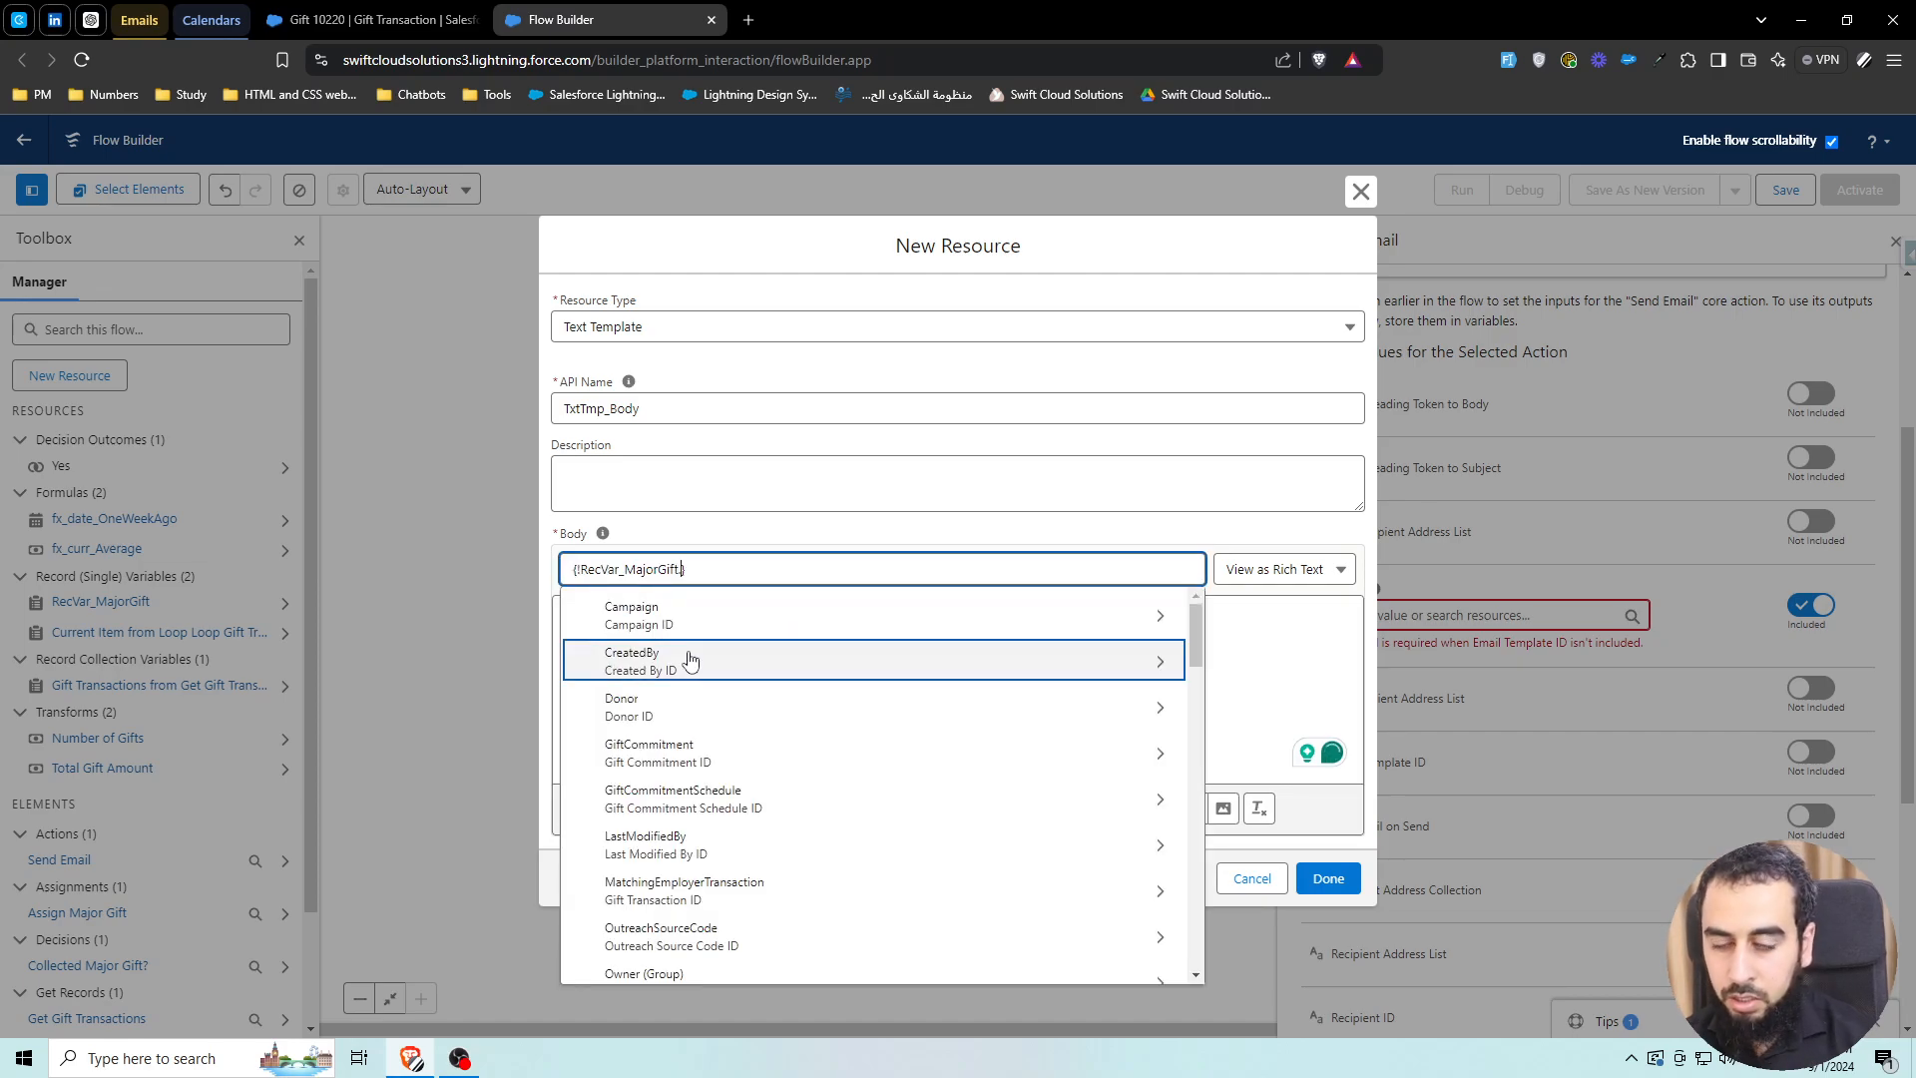
text(amount)
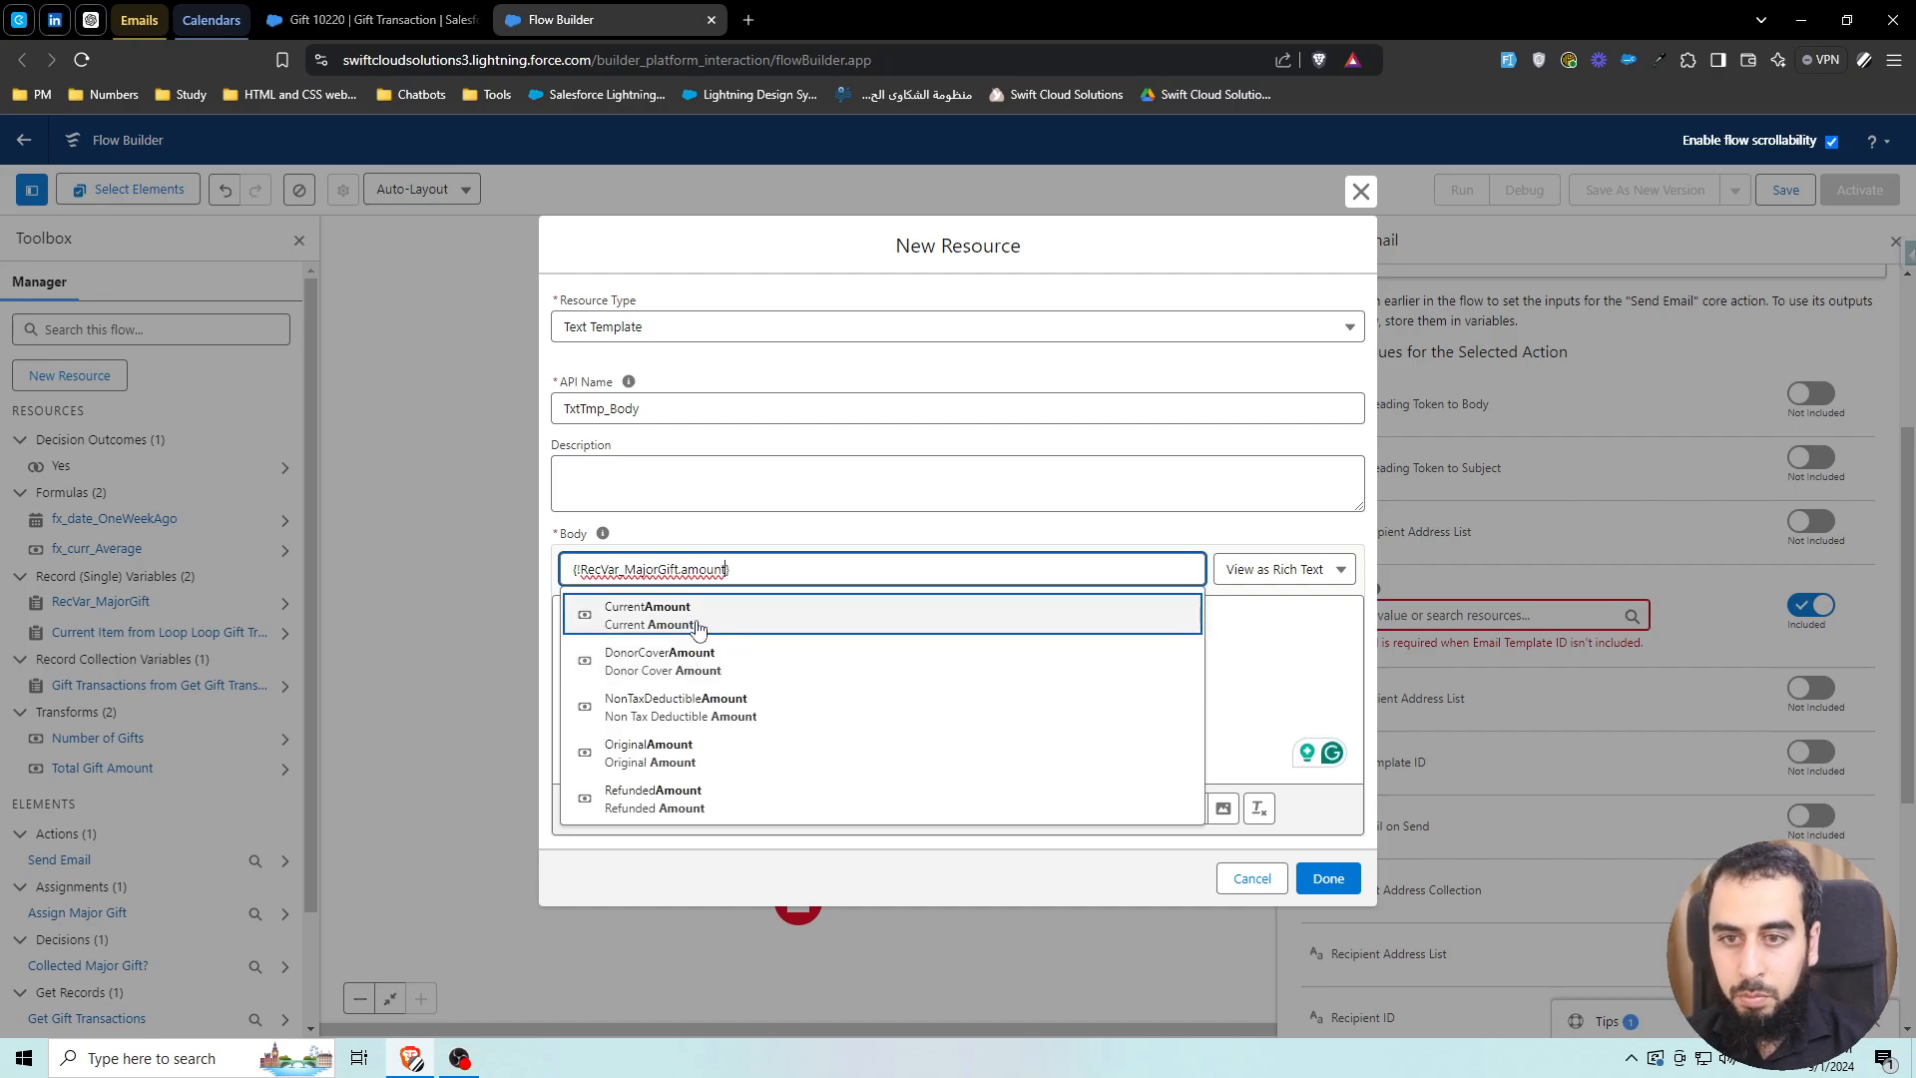
click(649, 615)
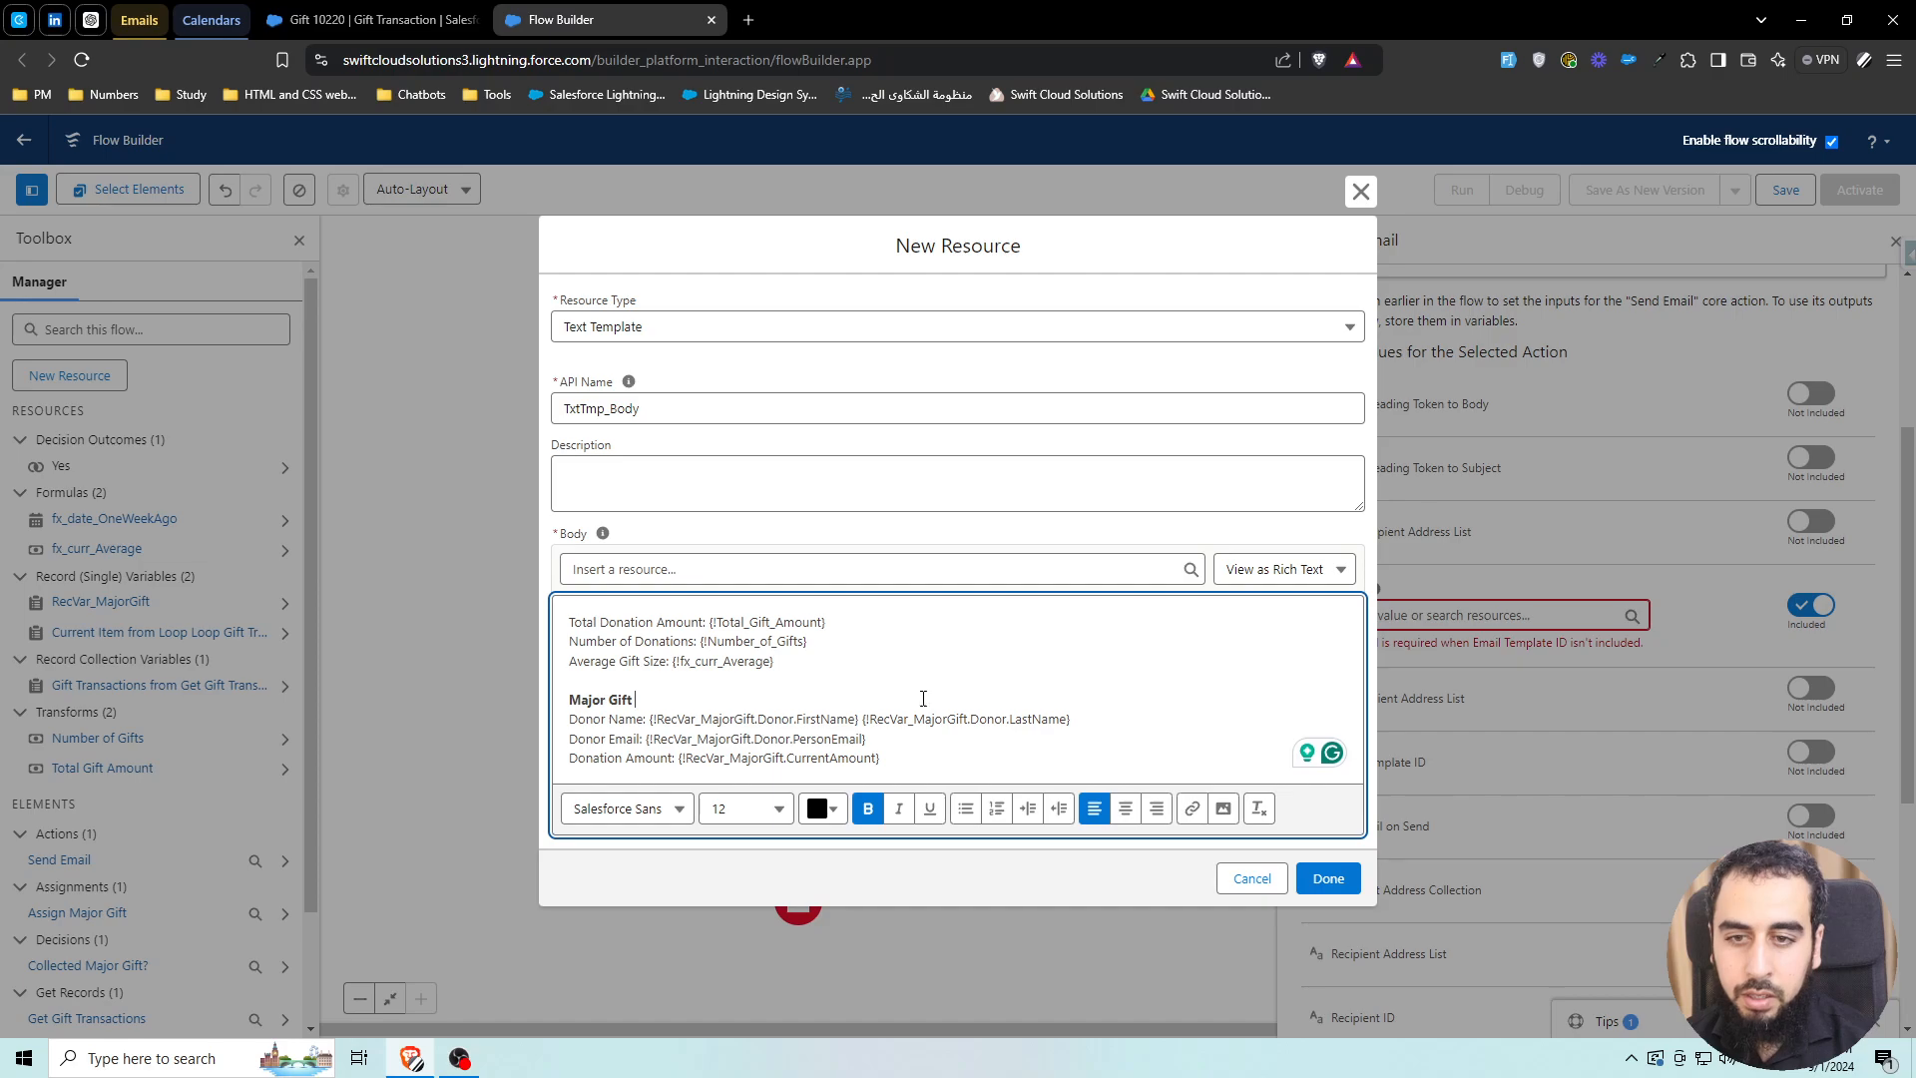
key(ctrl+a)
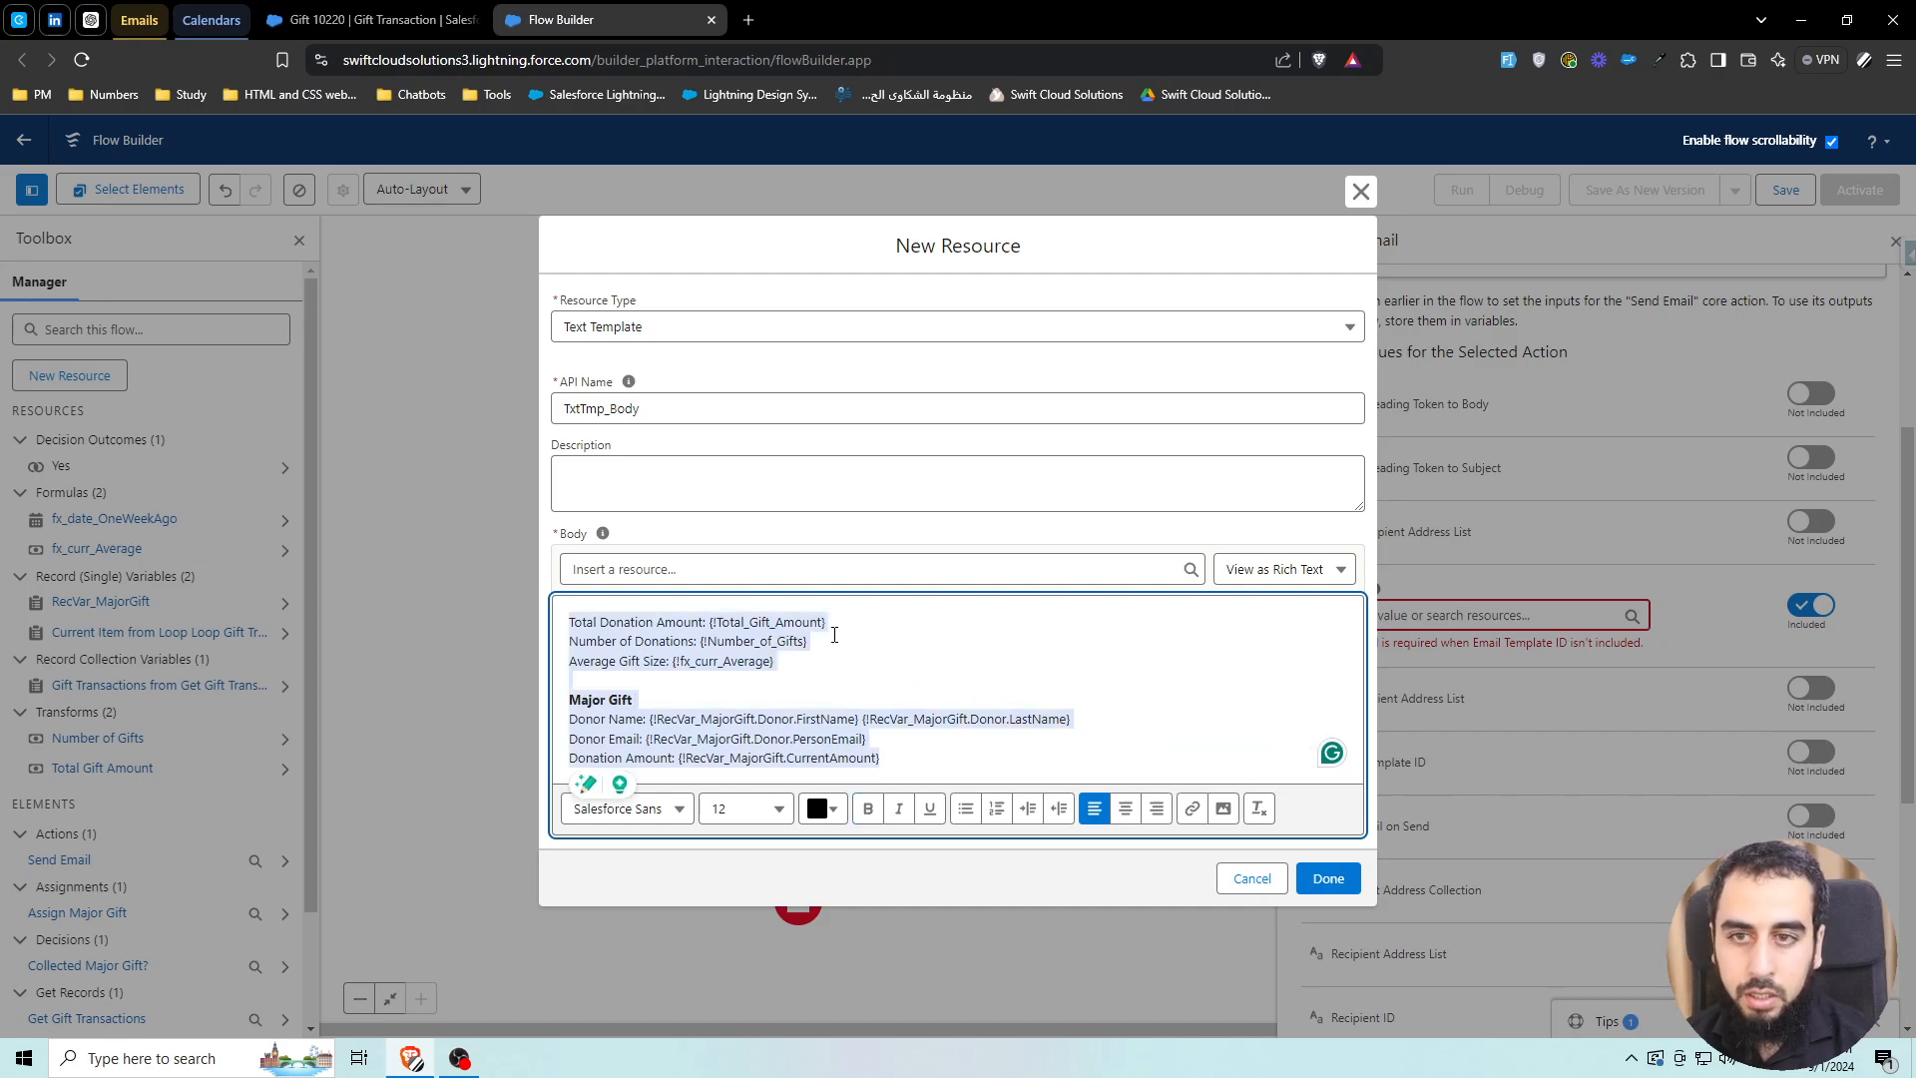
click(846, 544)
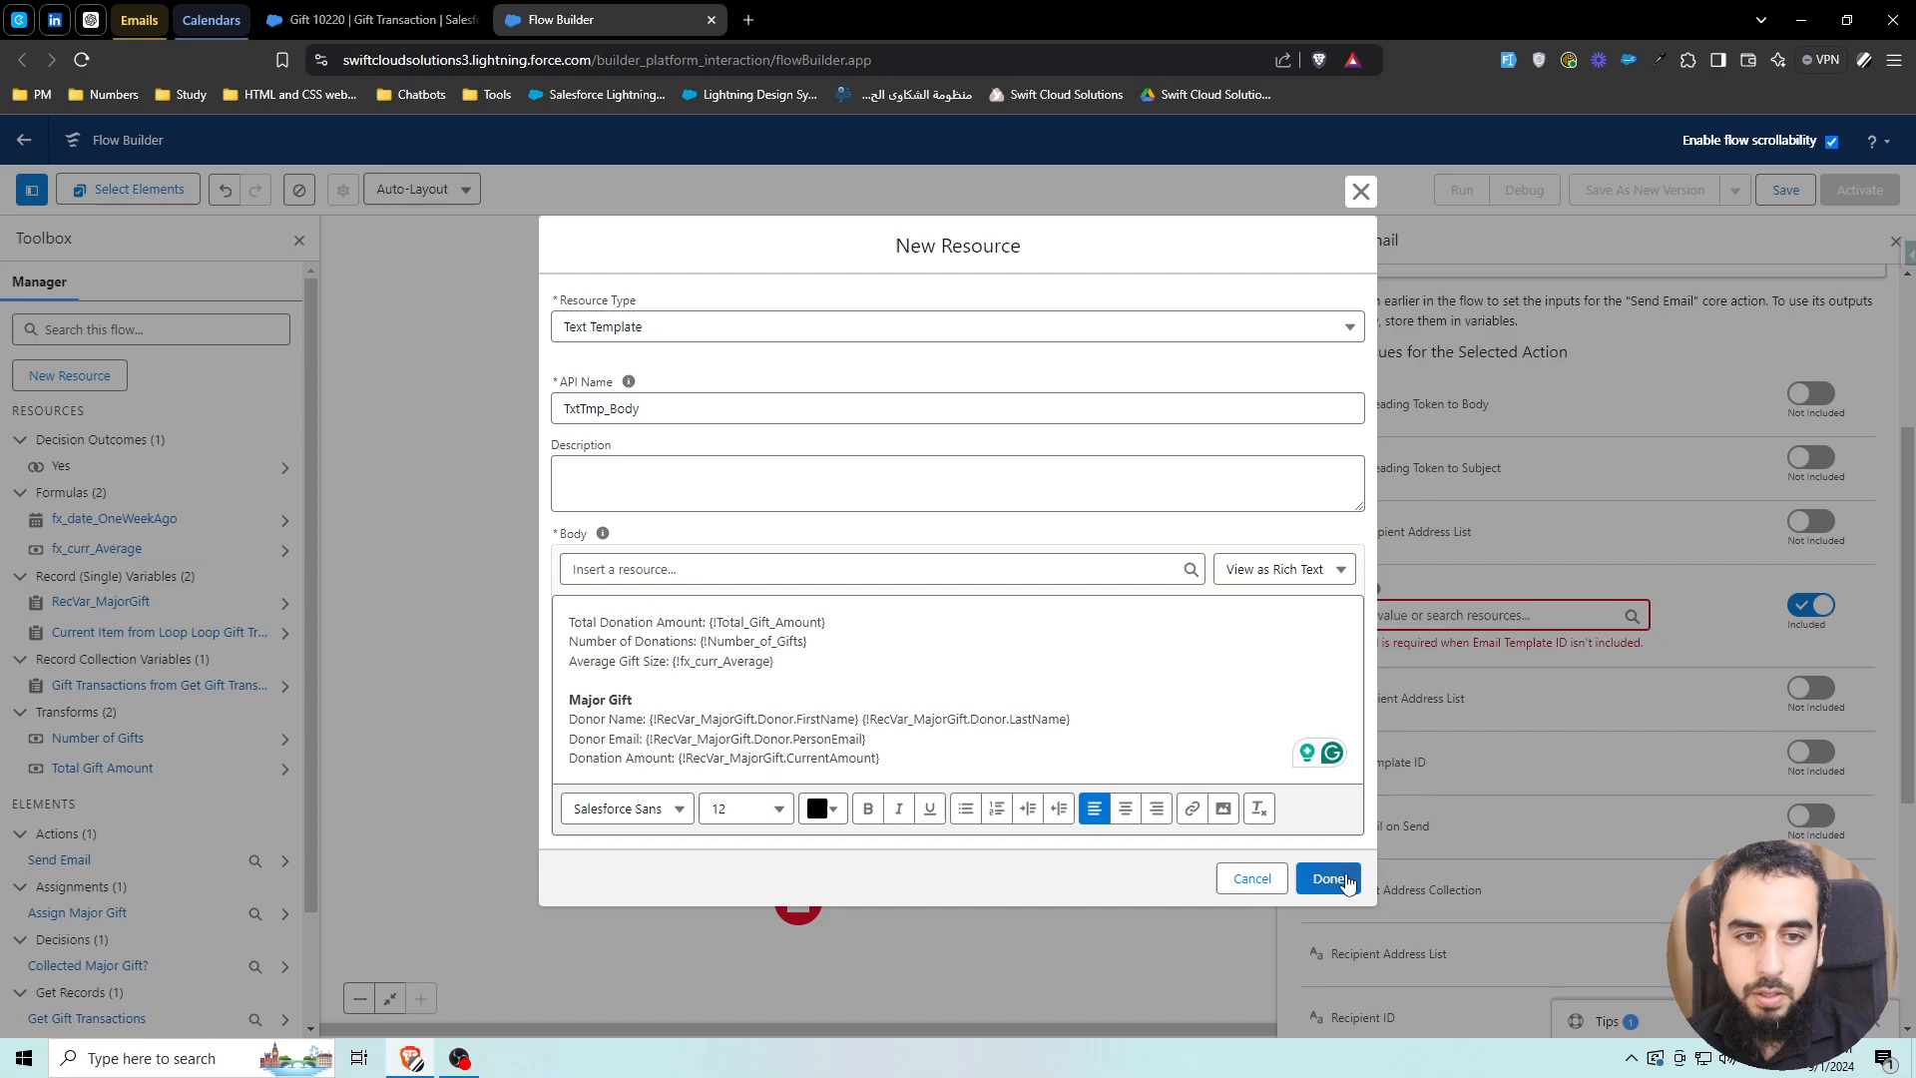
click(1330, 879)
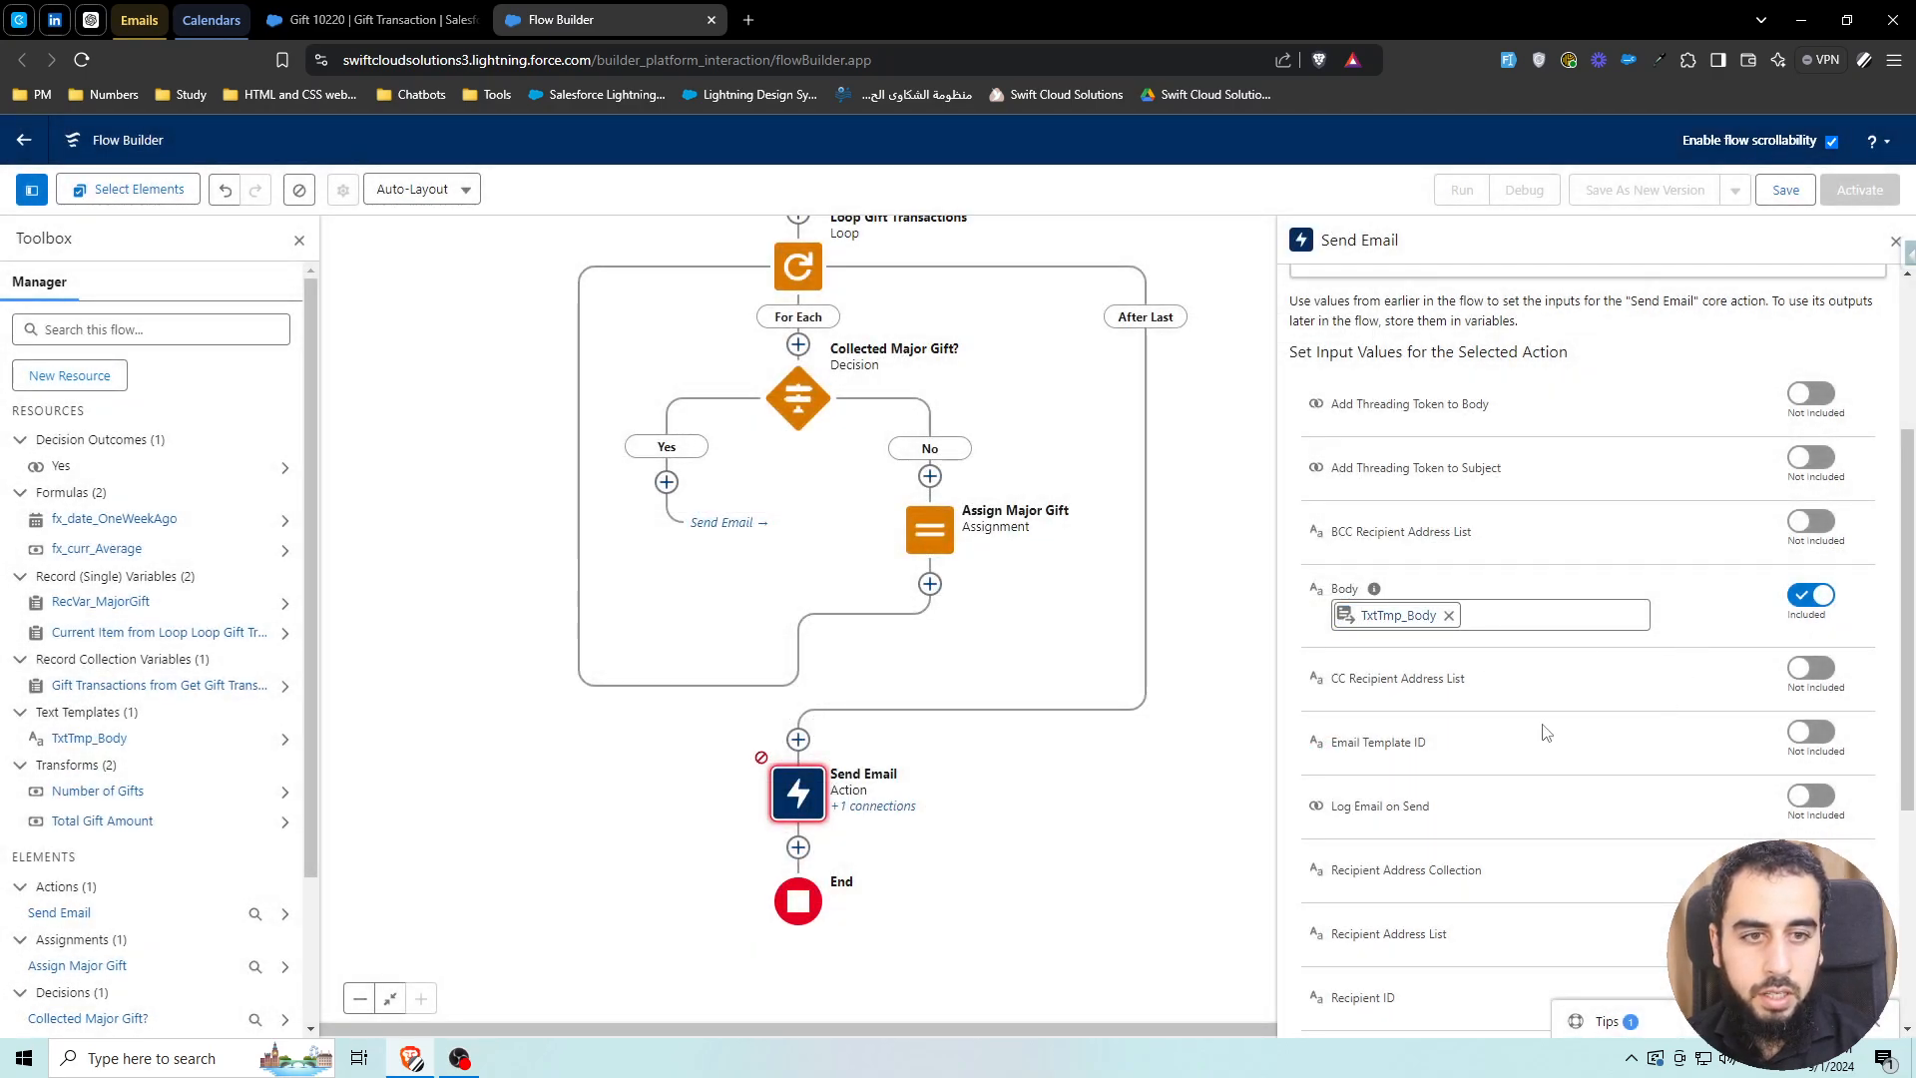
Include the Send Email action's Recipient Address List input, leaving it without a value
scroll(1489, 806, down, 1)
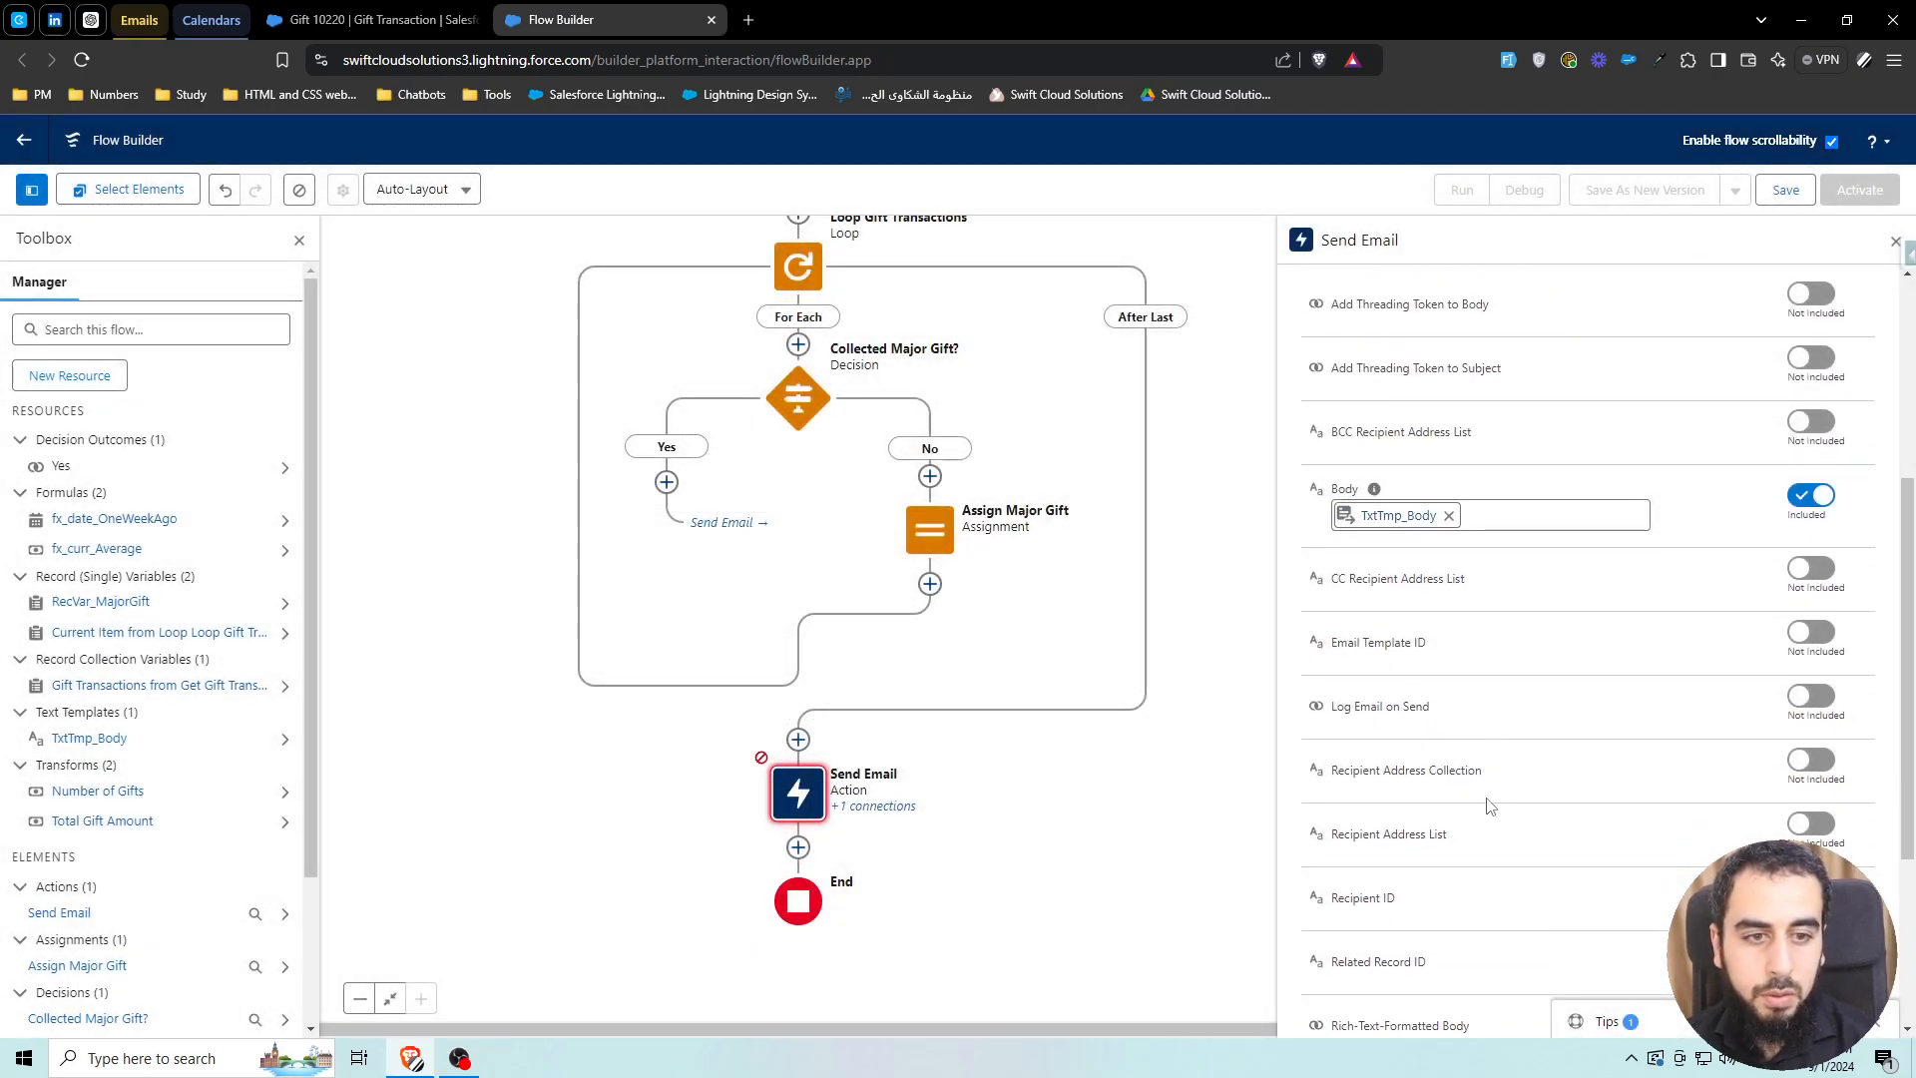
scroll(1475, 801, down, 1)
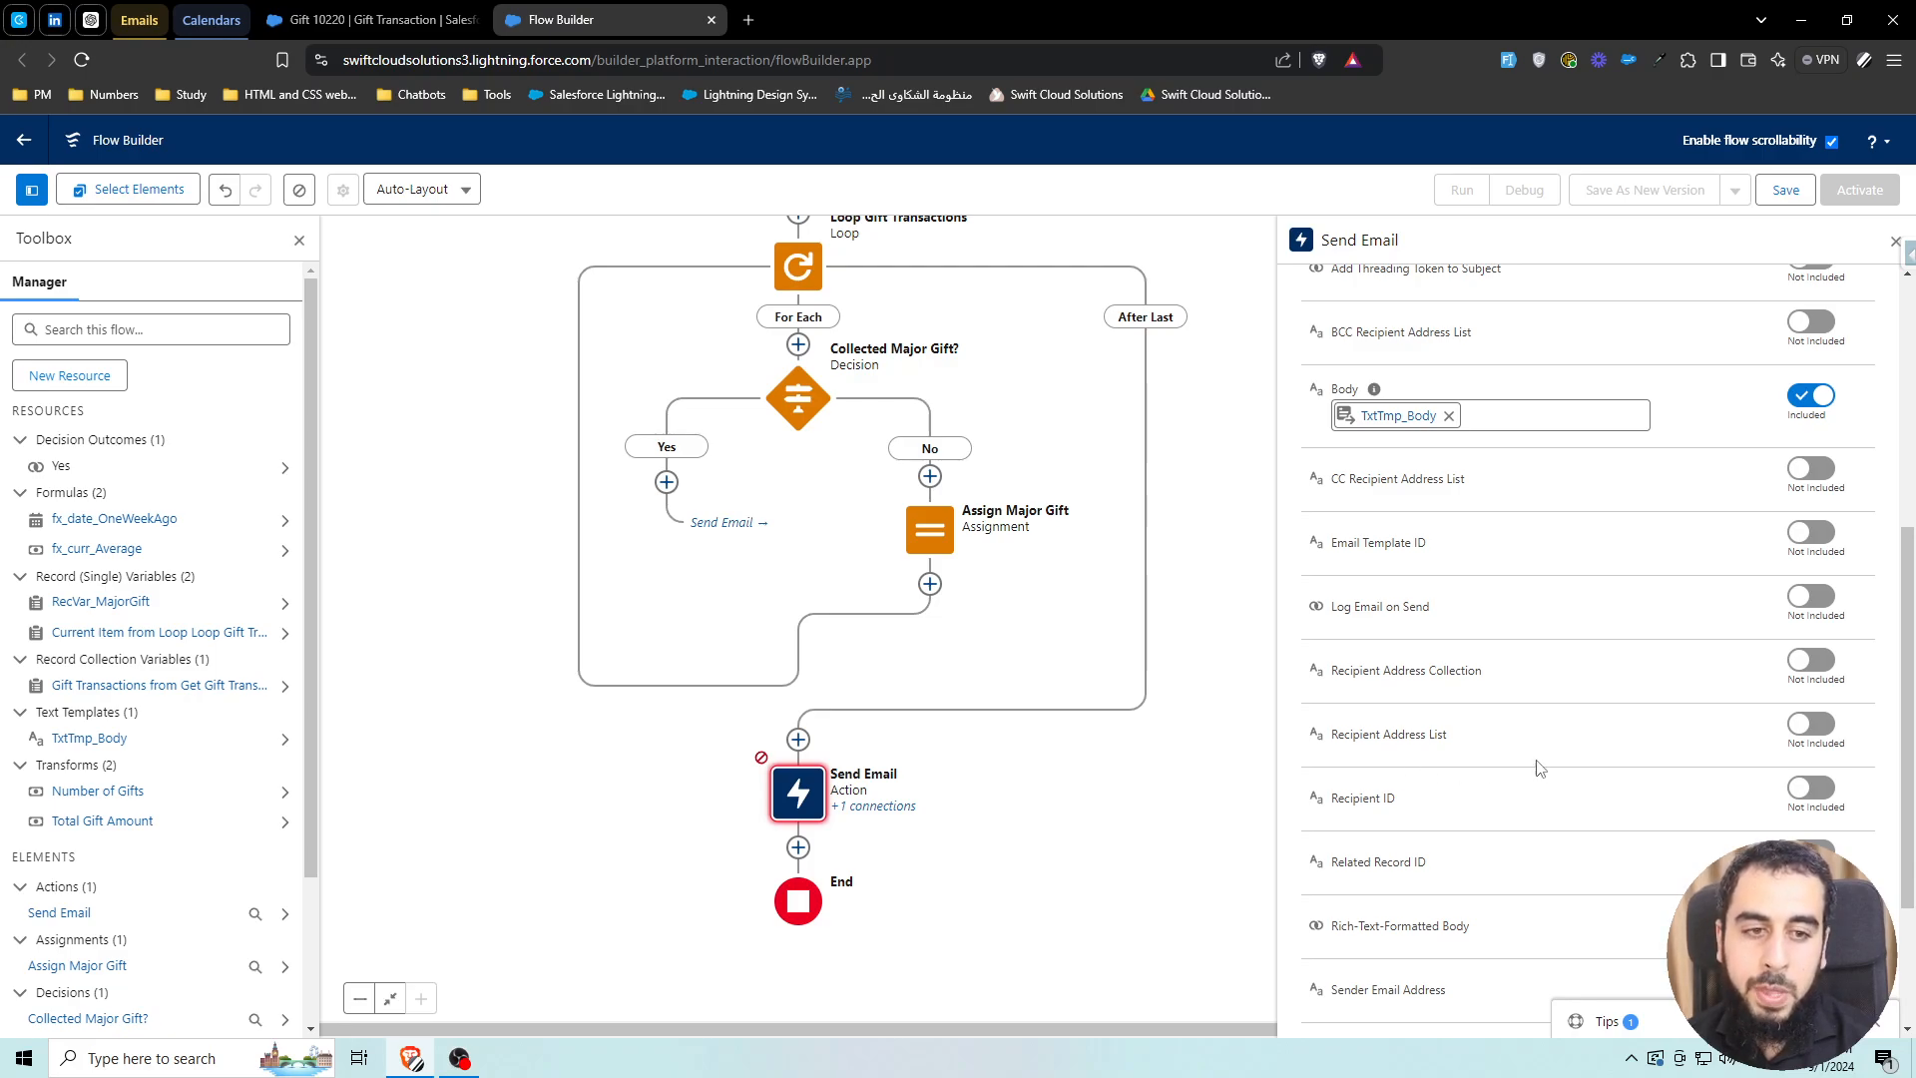
click(1815, 737)
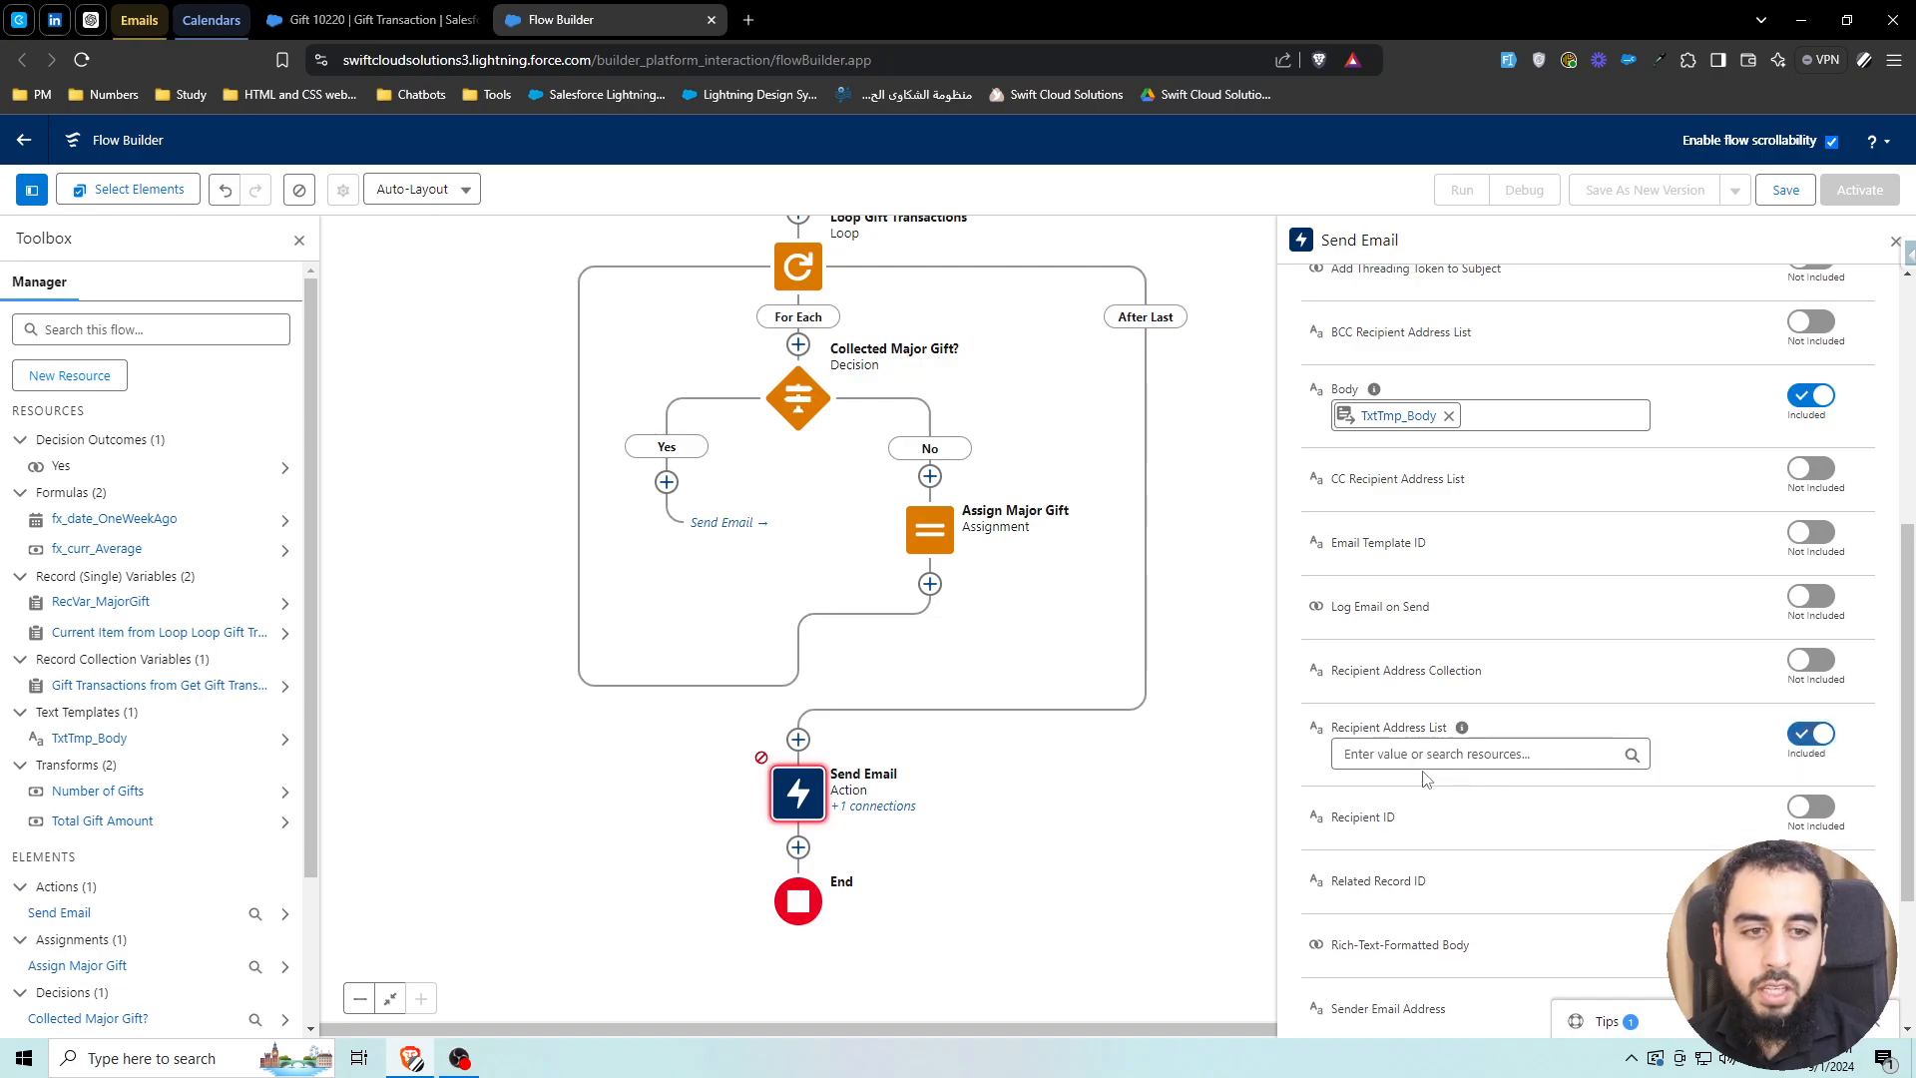
click(1425, 769)
text(email)
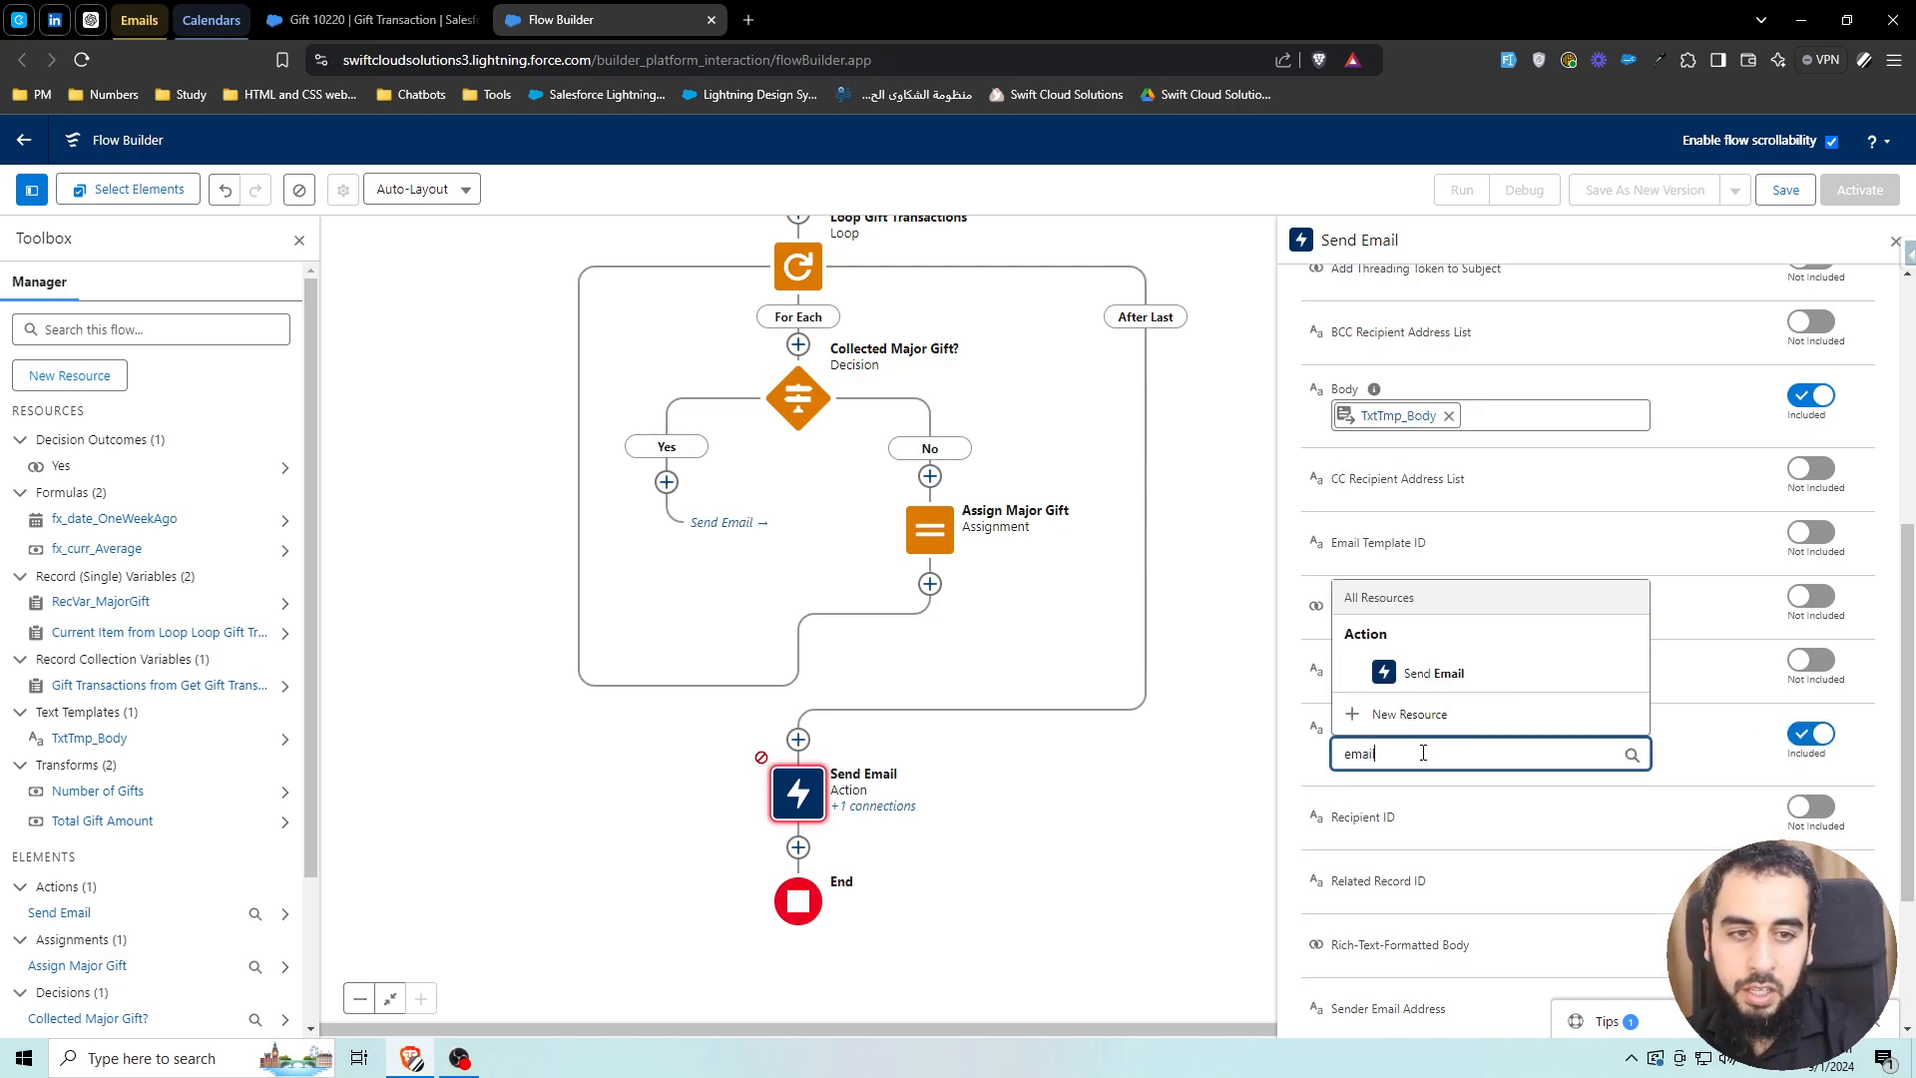
key(BackSpace)
key(BackSpace)
key(BackSpace)
key(BackSpace)
key(BackSpace)
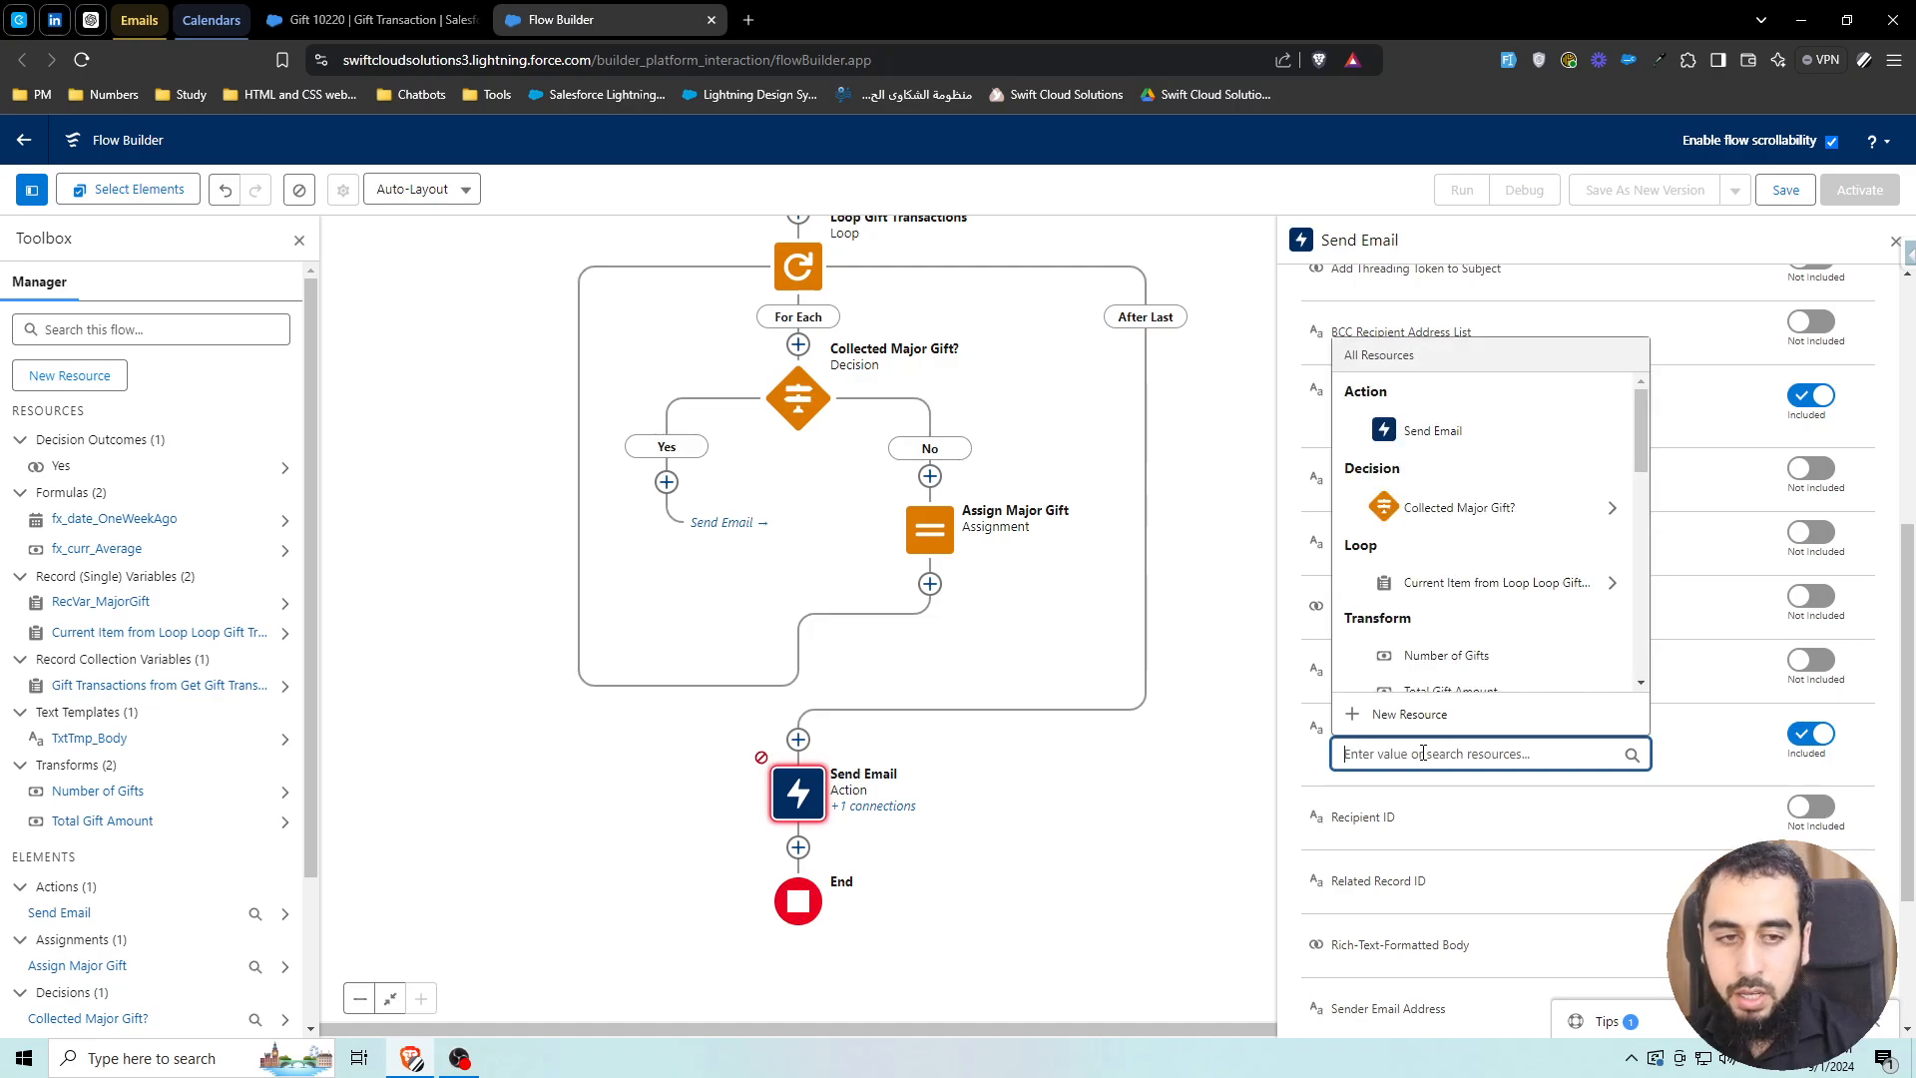
click(1695, 727)
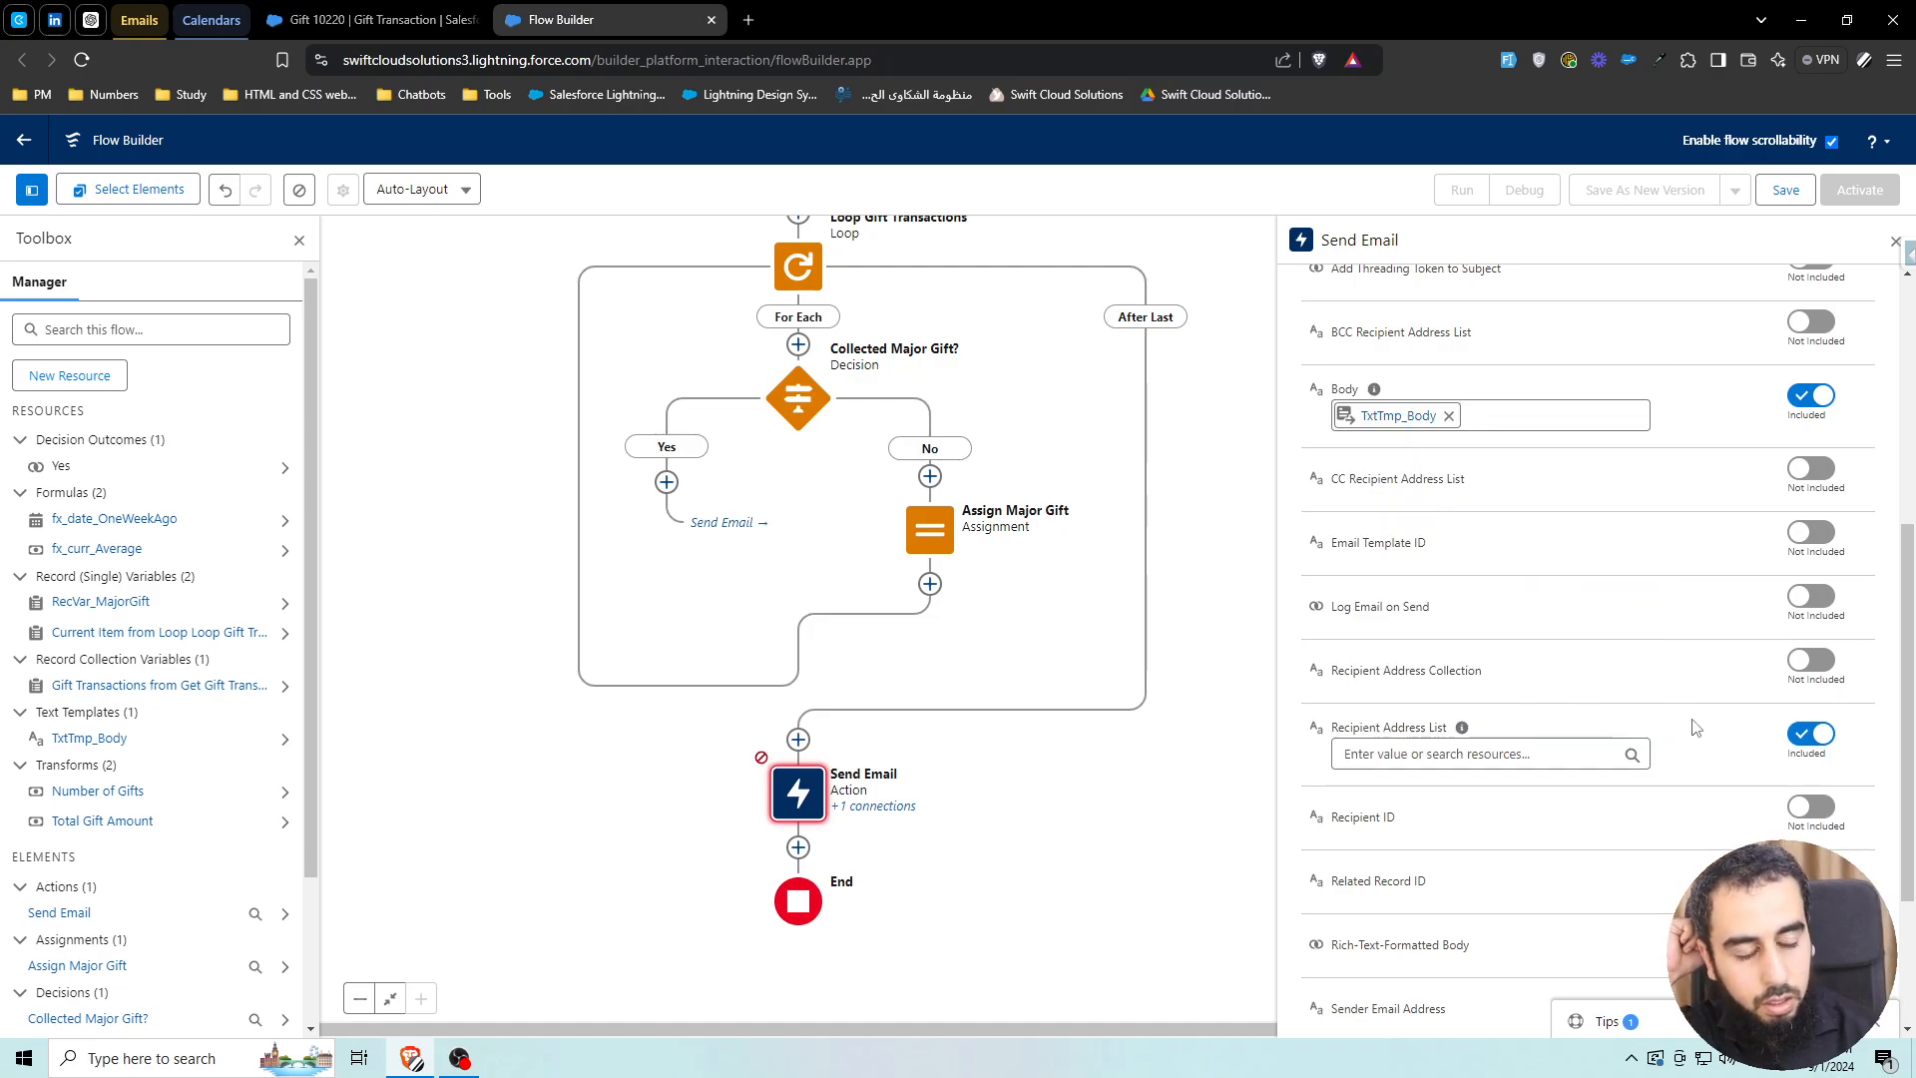
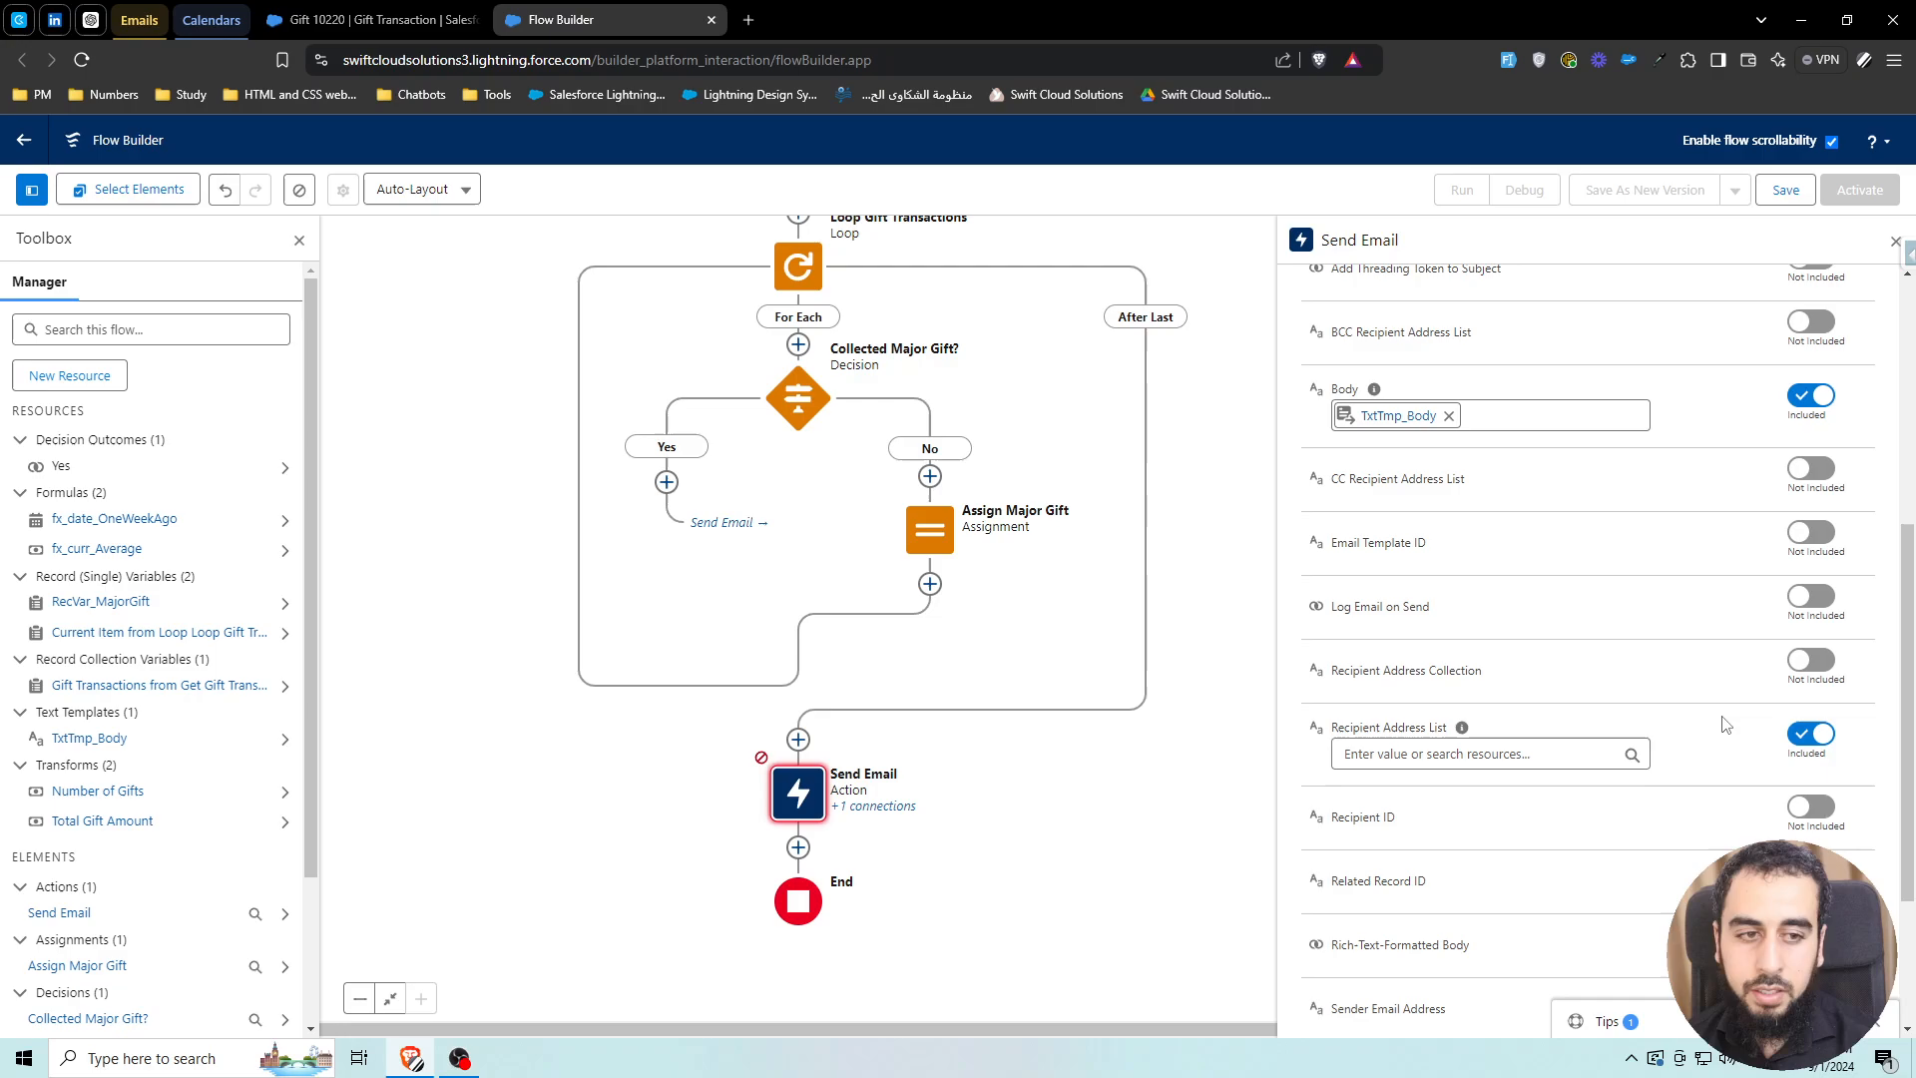
Scroll the flow canvas down slightly
scroll(966, 754, down, 1)
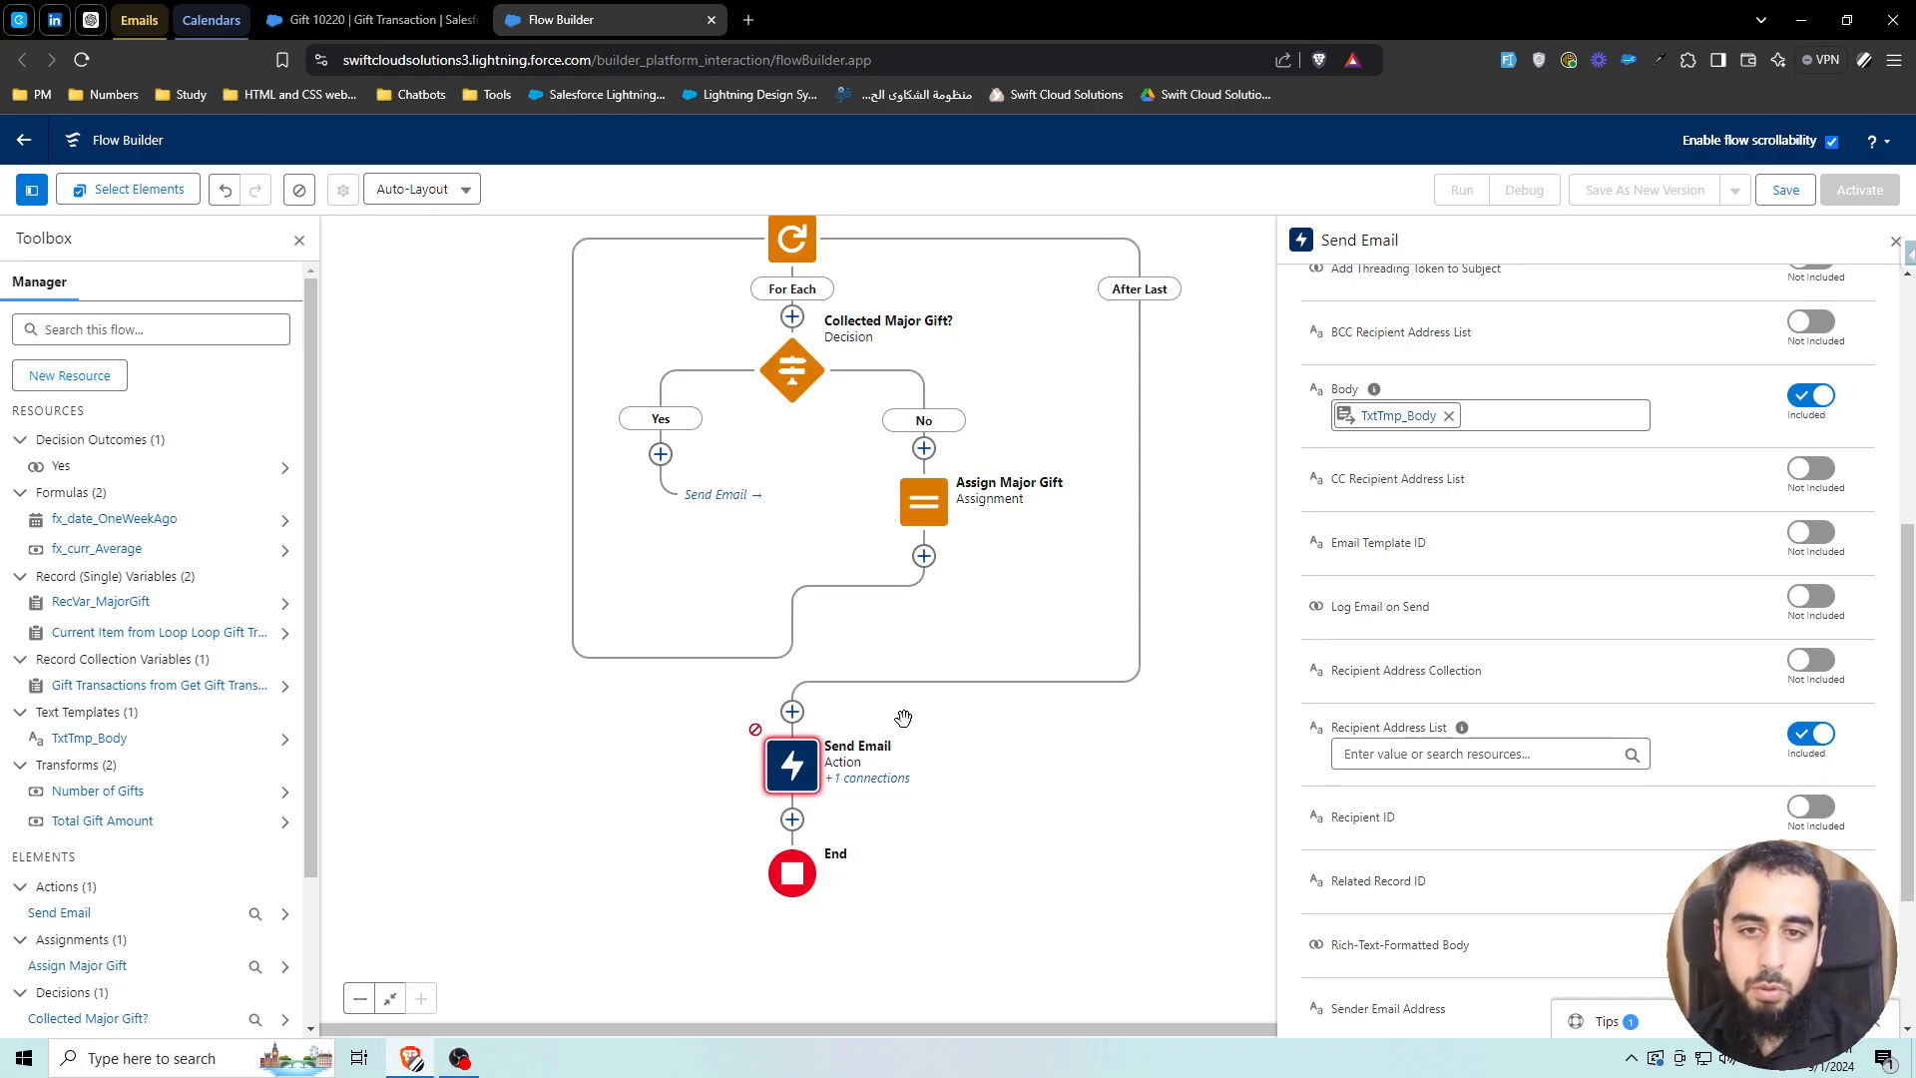
From the gift record tab, open Setup's Users list and start a new user
click(459, 20)
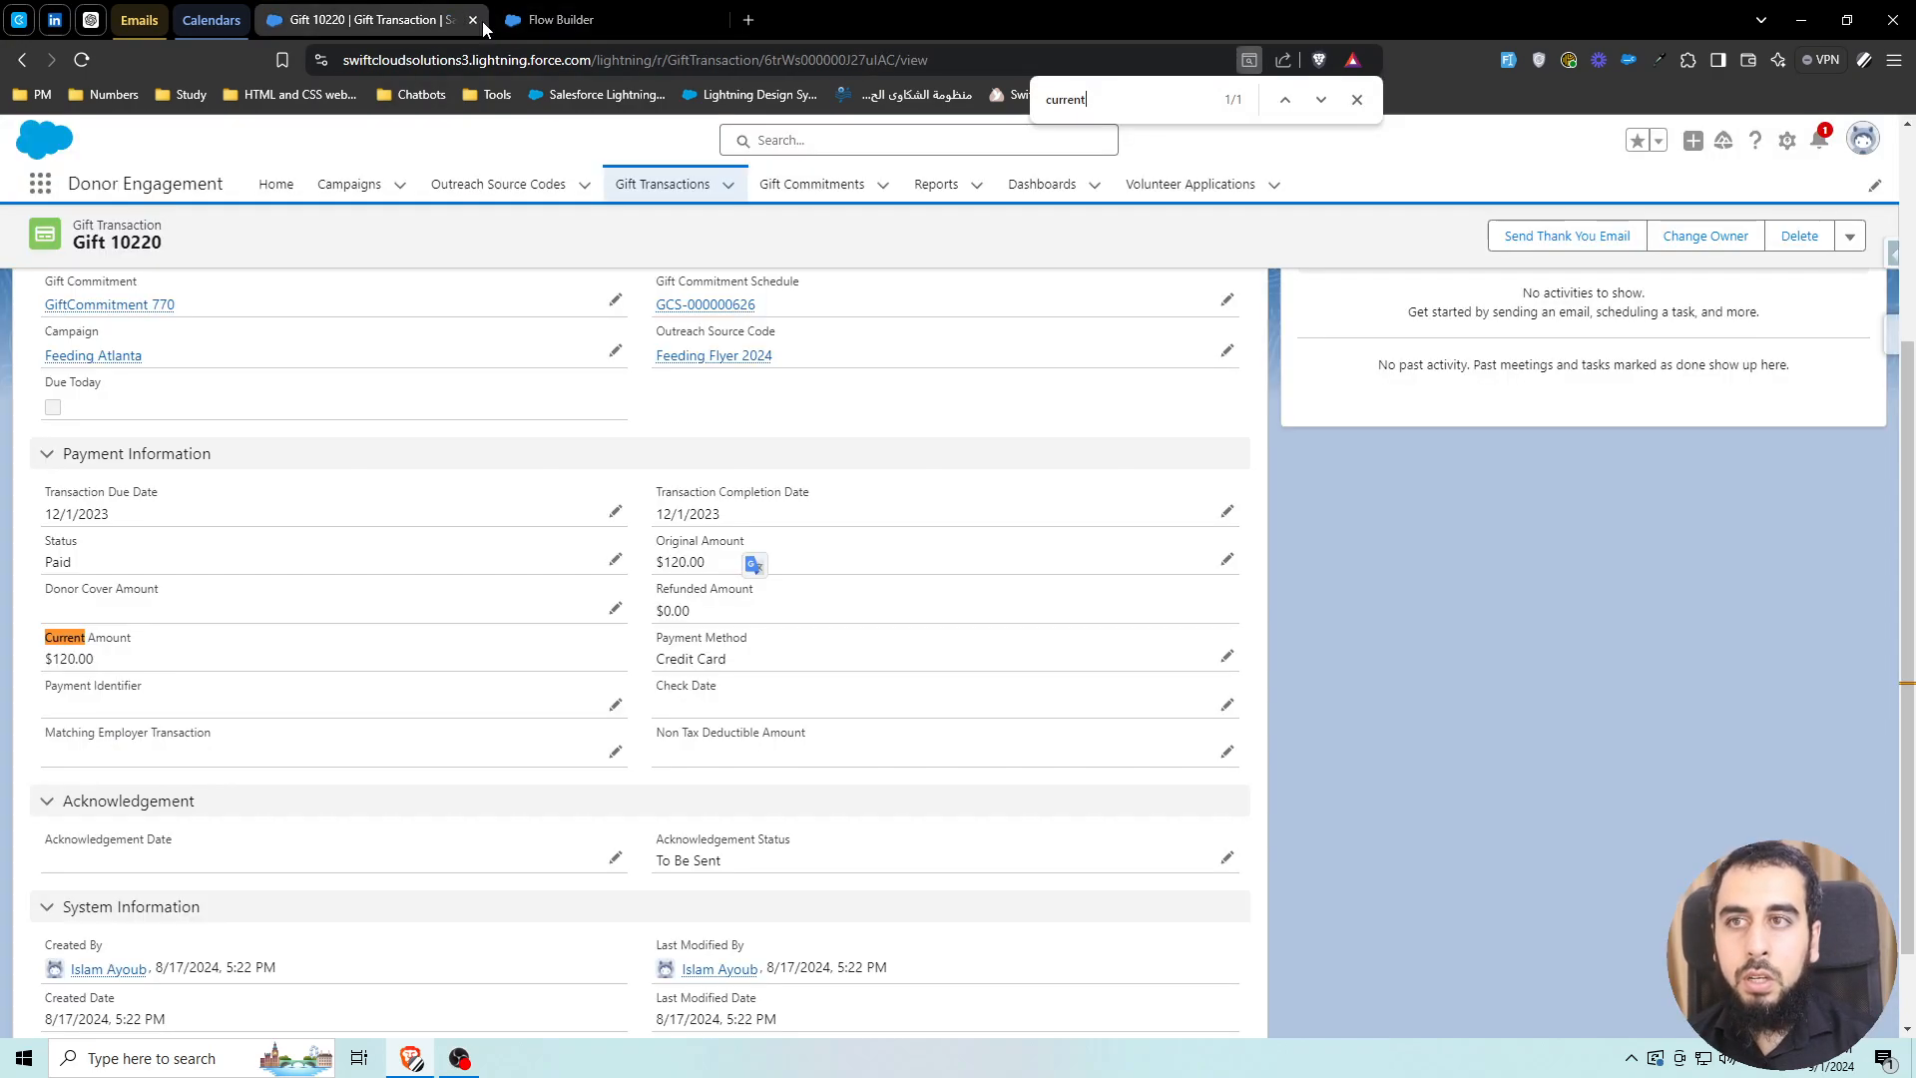
click(1786, 141)
click(1700, 221)
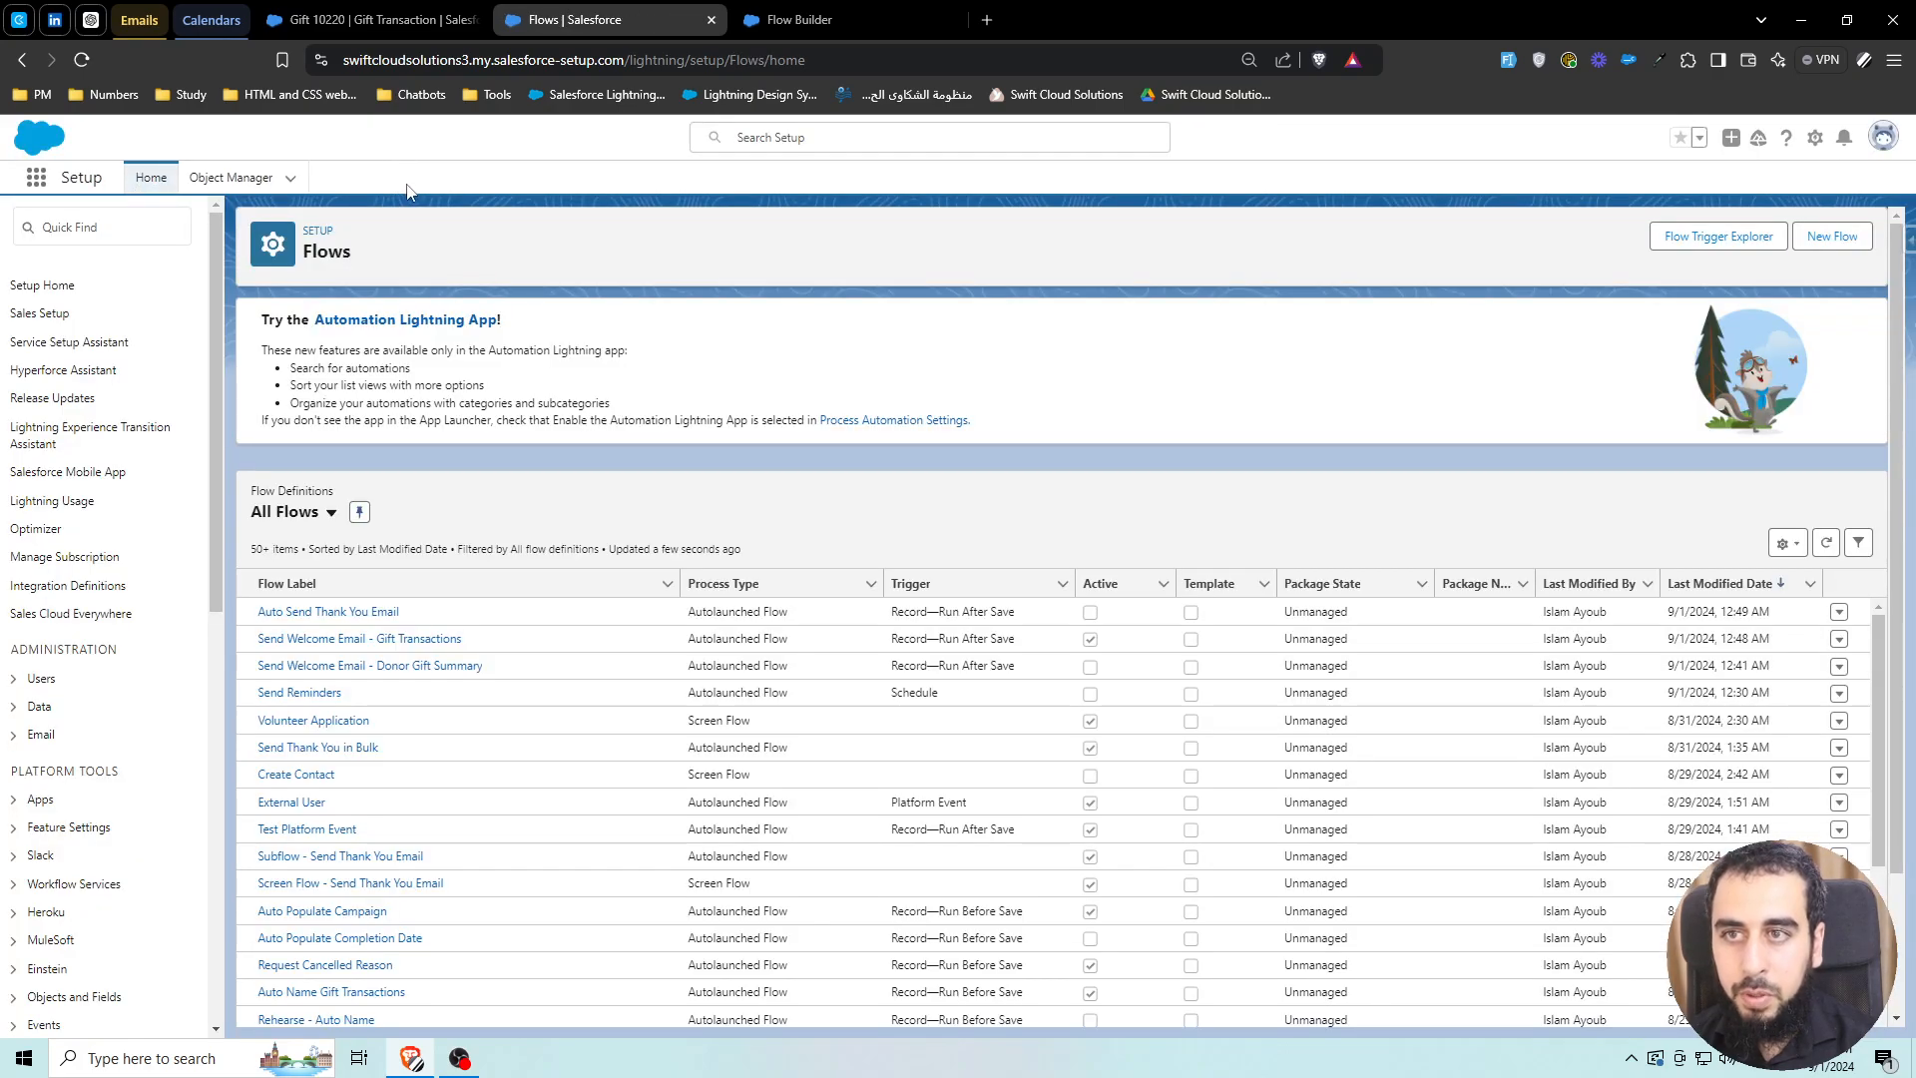
click(397, 178)
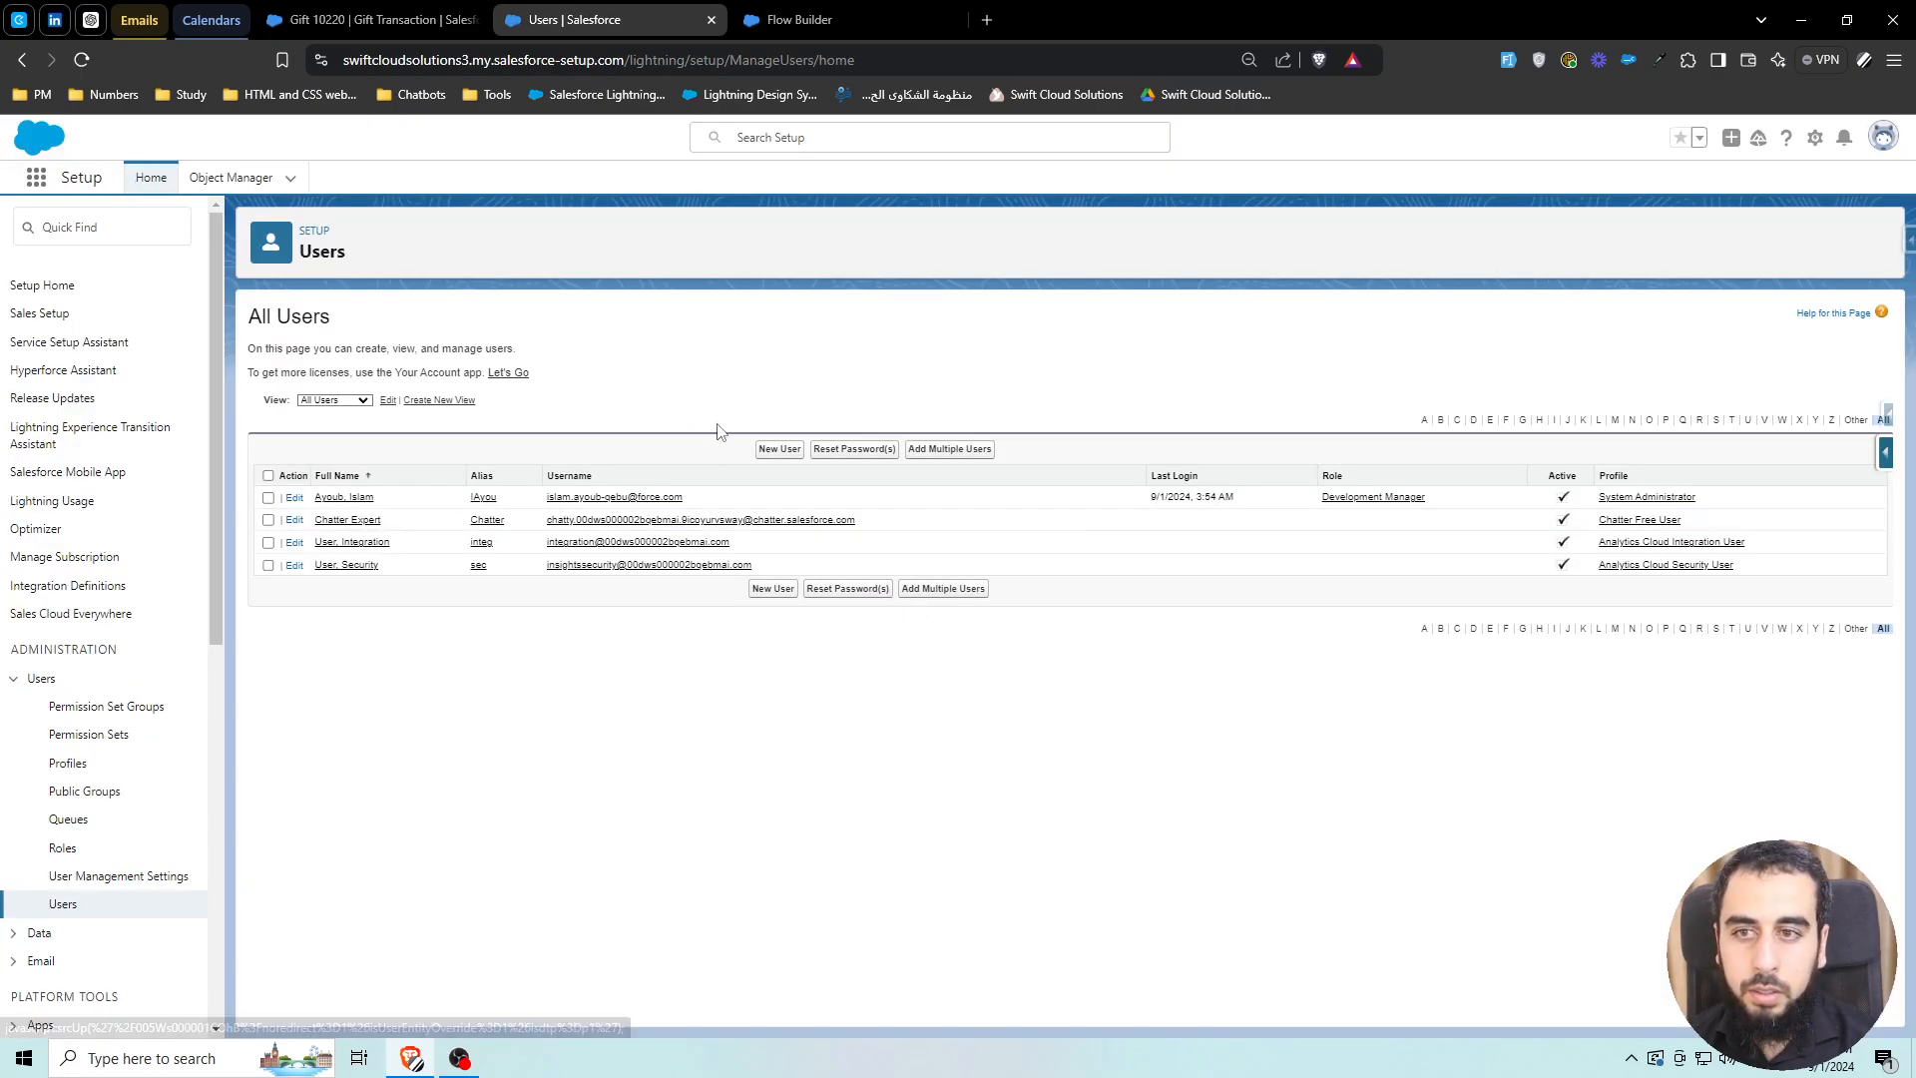
click(930, 591)
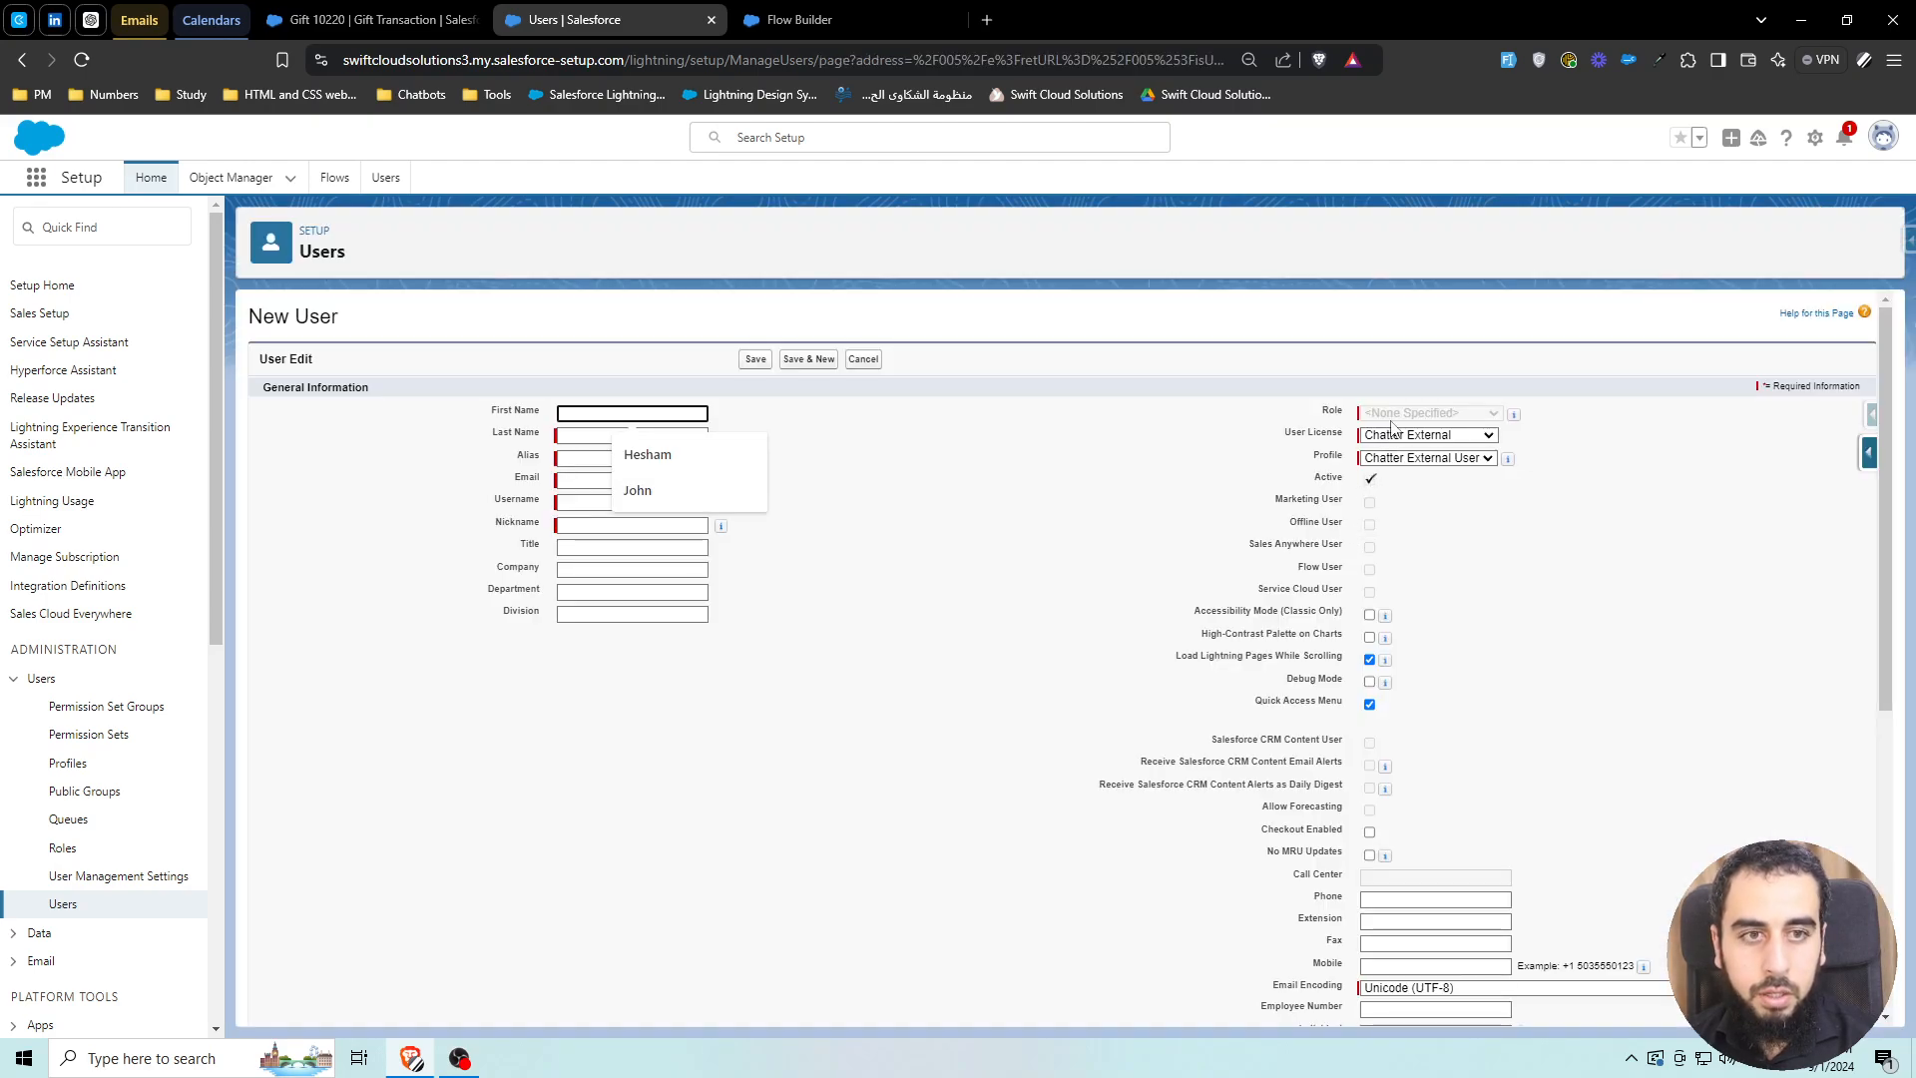
On the new user form, pick the Salesforce Integration licence and the Development Manager role
click(1427, 435)
click(1422, 527)
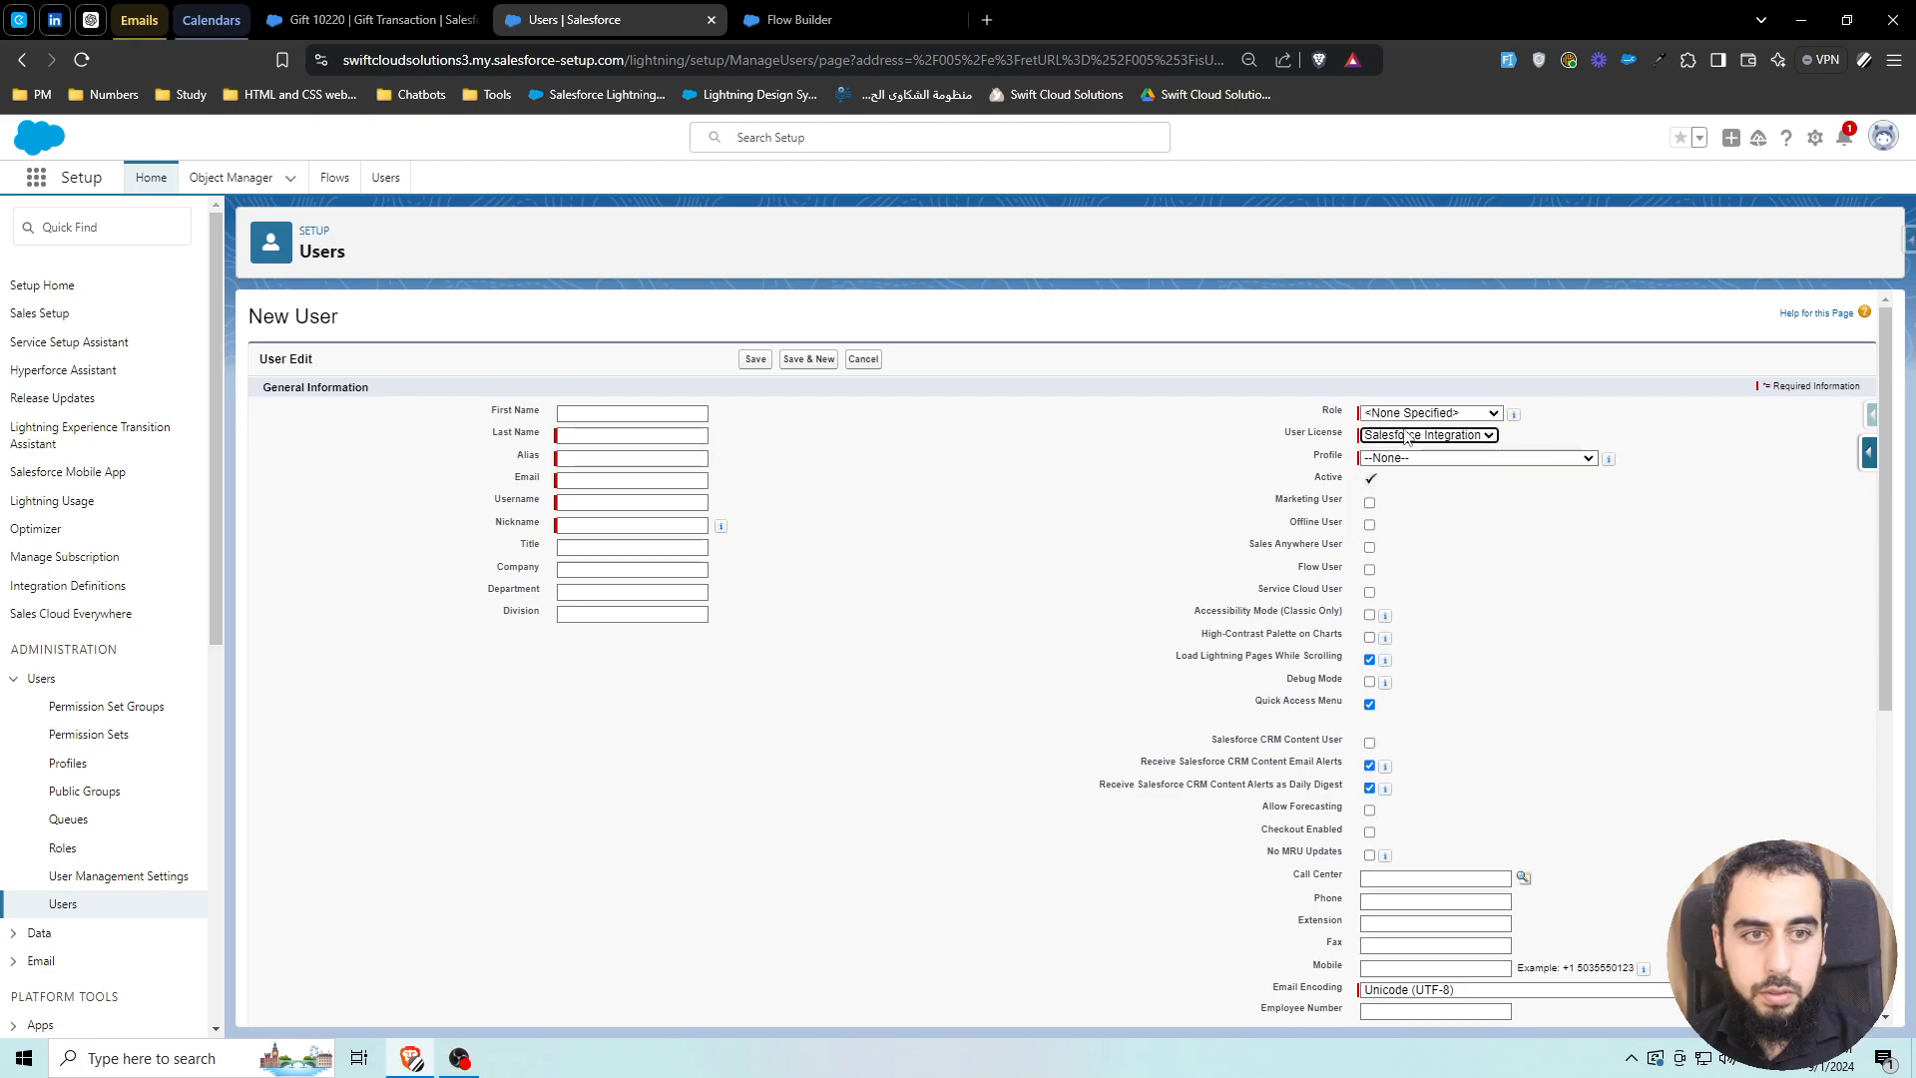
click(1429, 412)
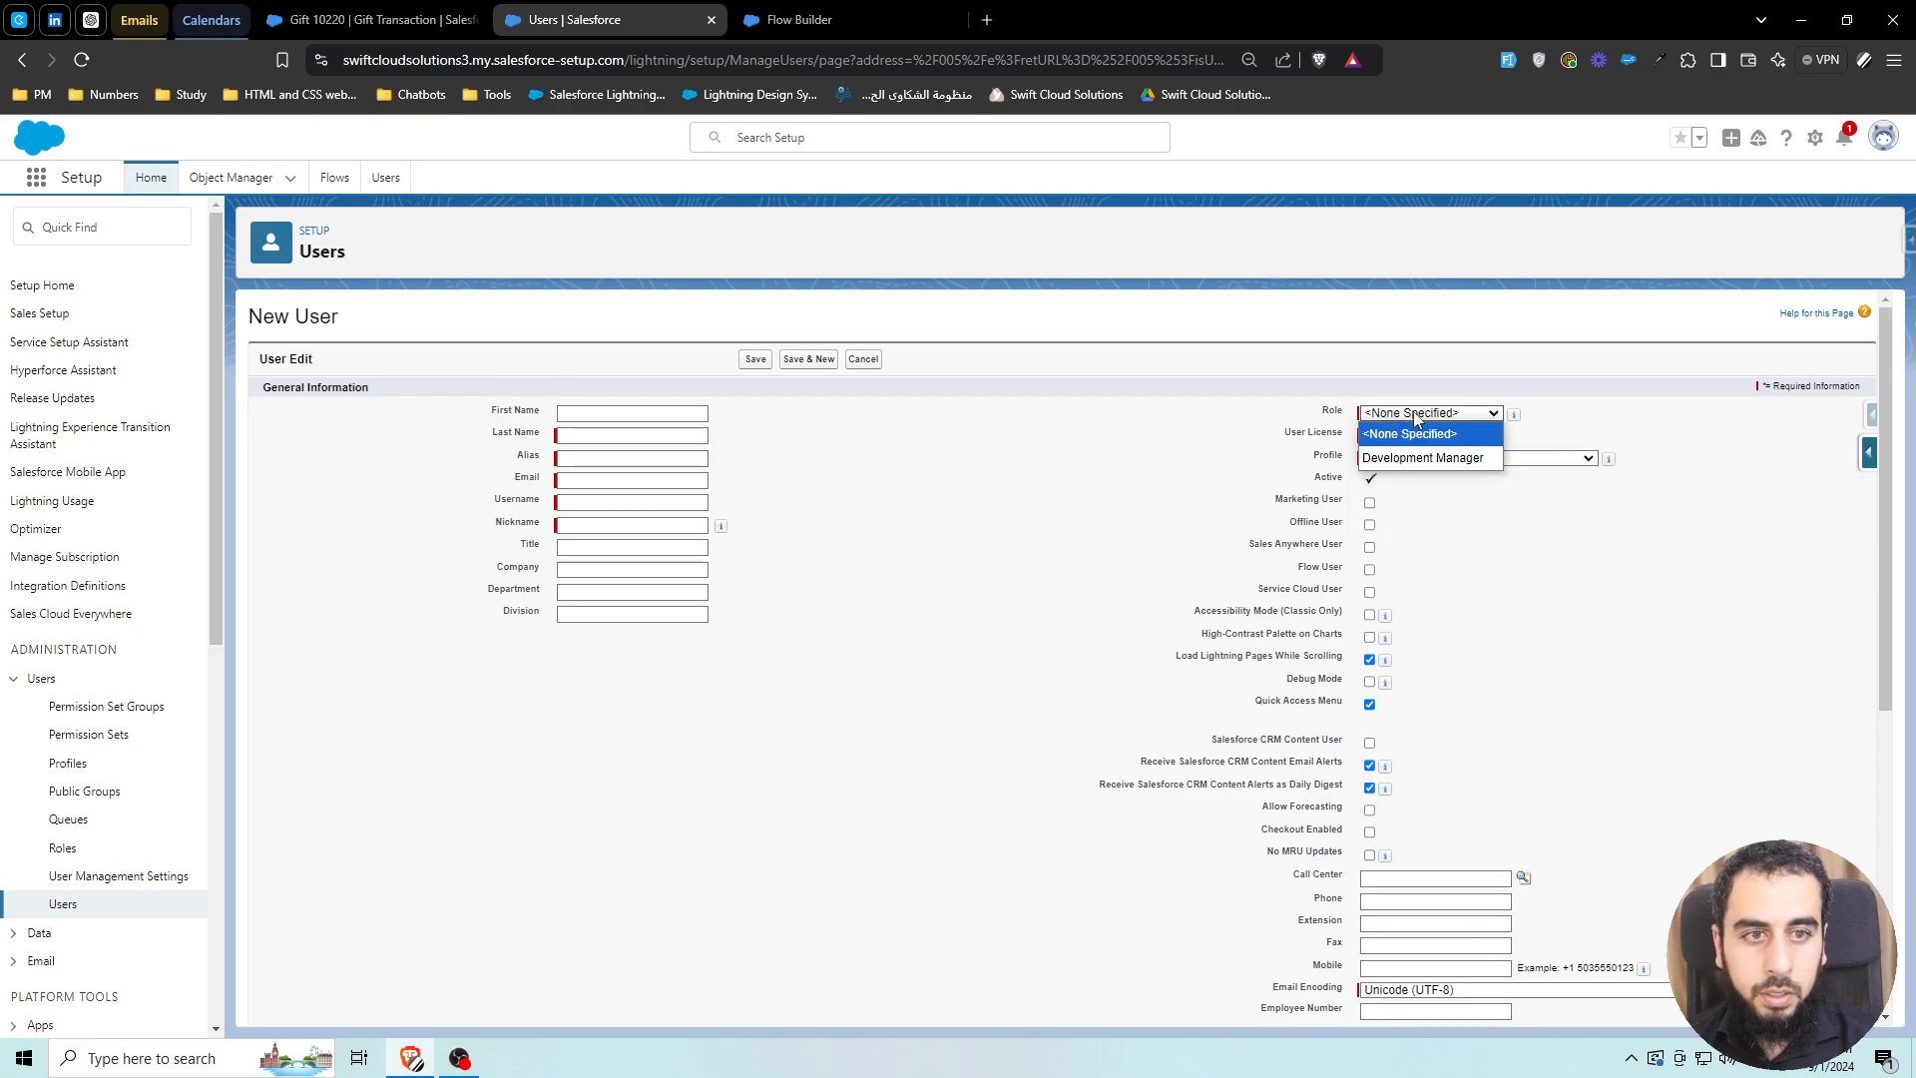
click(1439, 468)
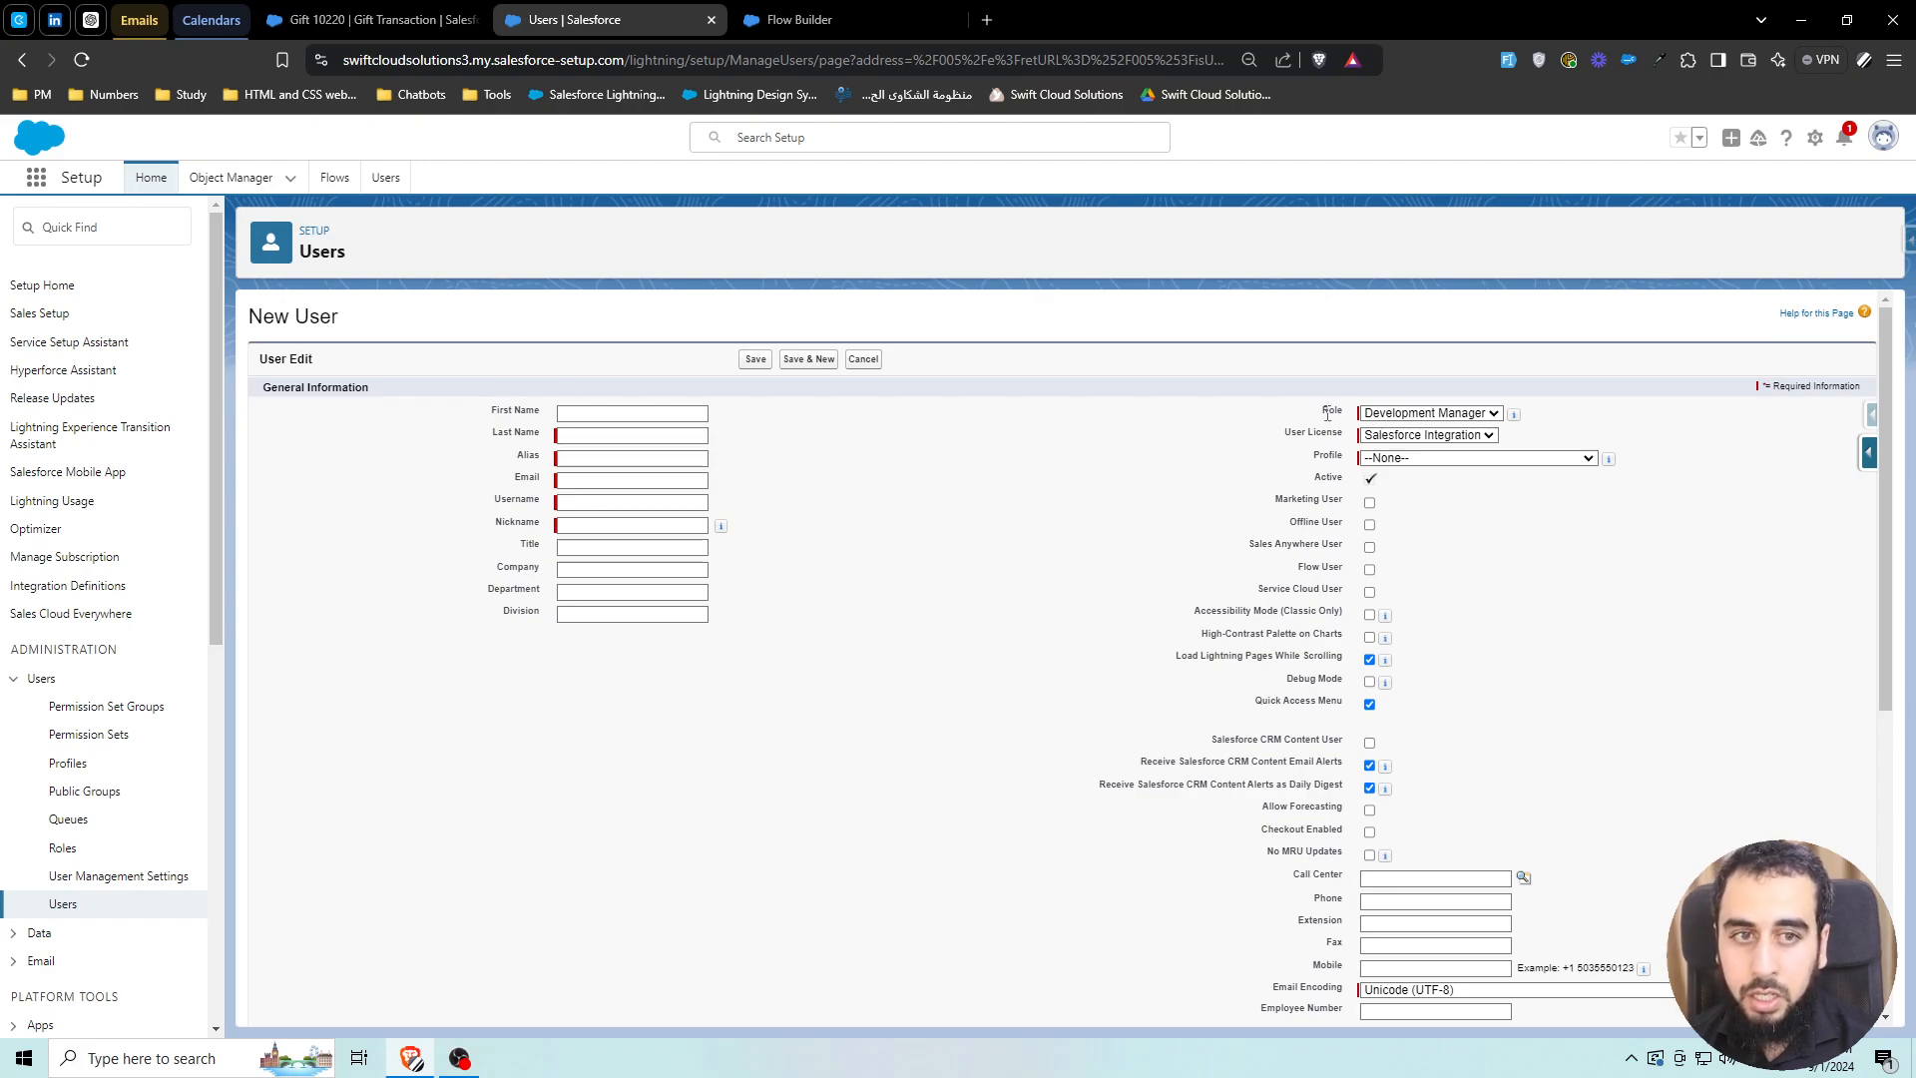
drag(1322, 411, 1344, 413)
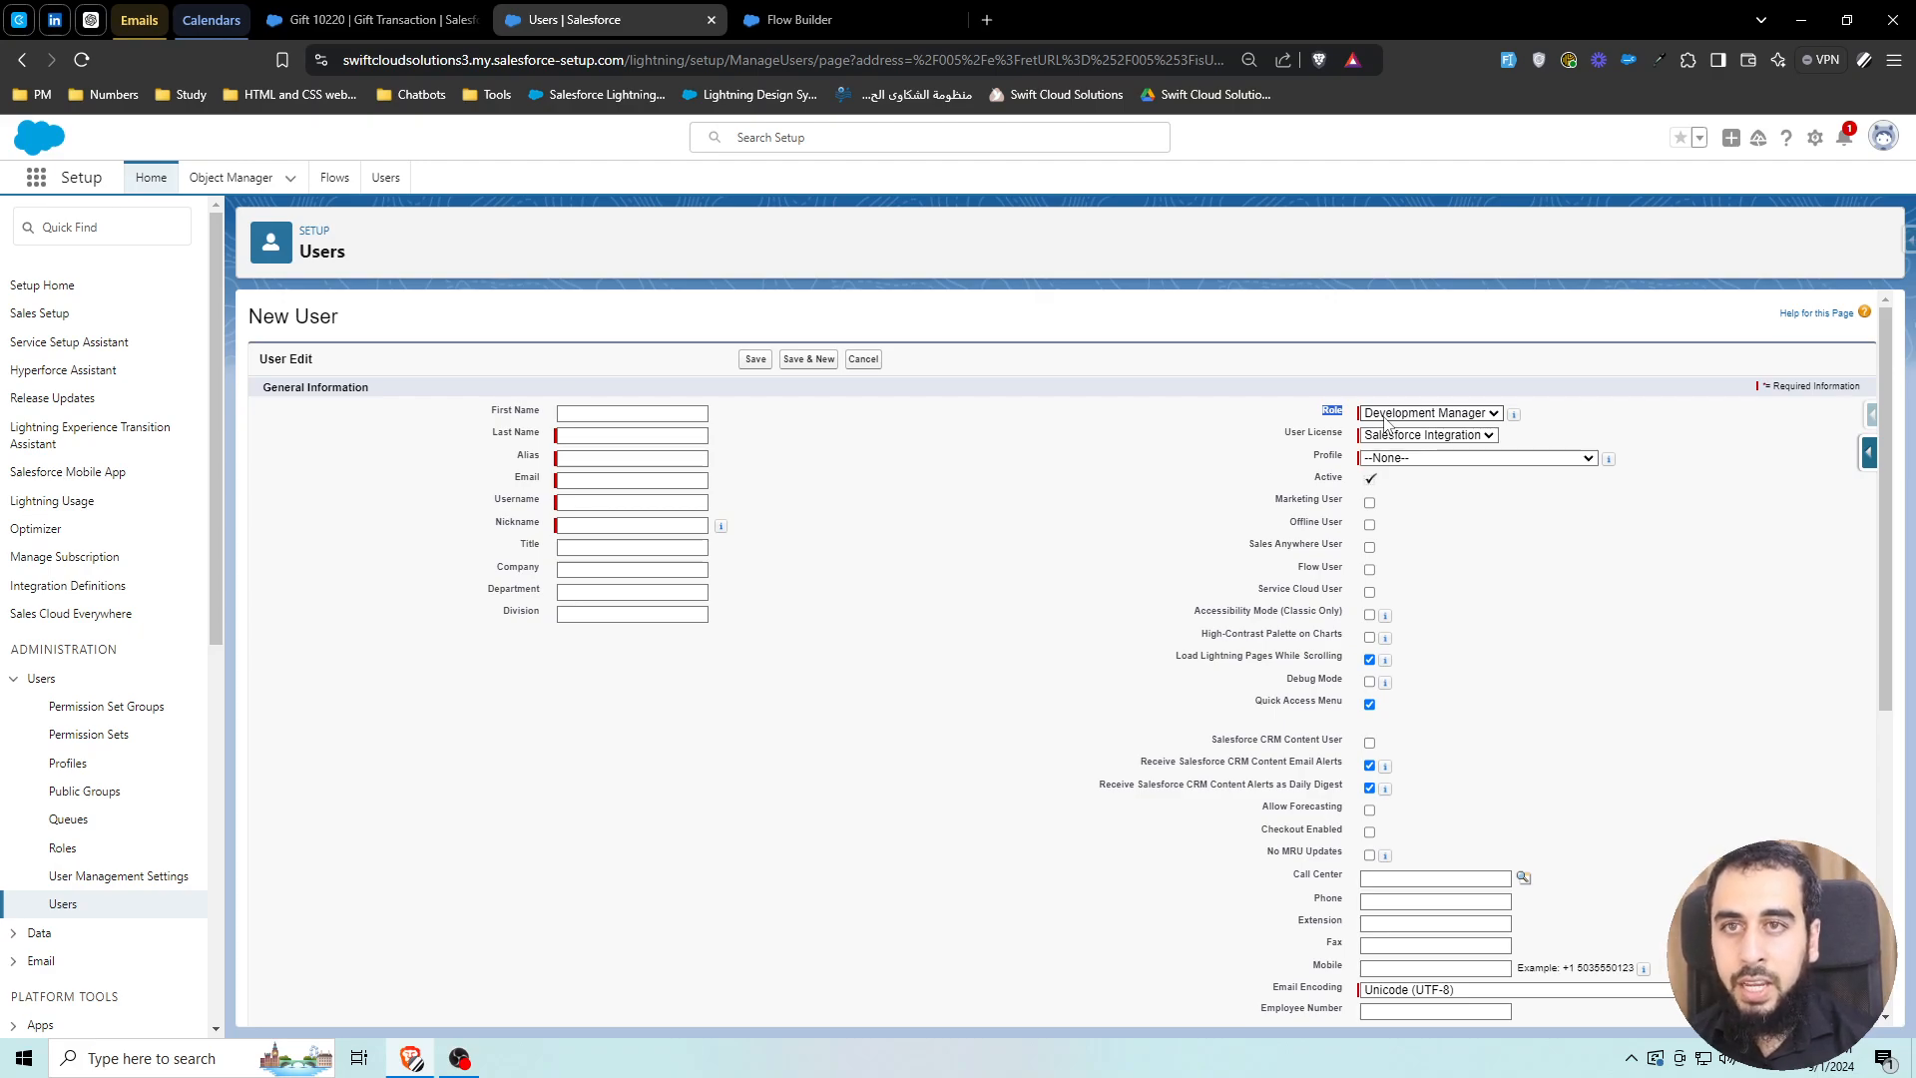
click(756, 20)
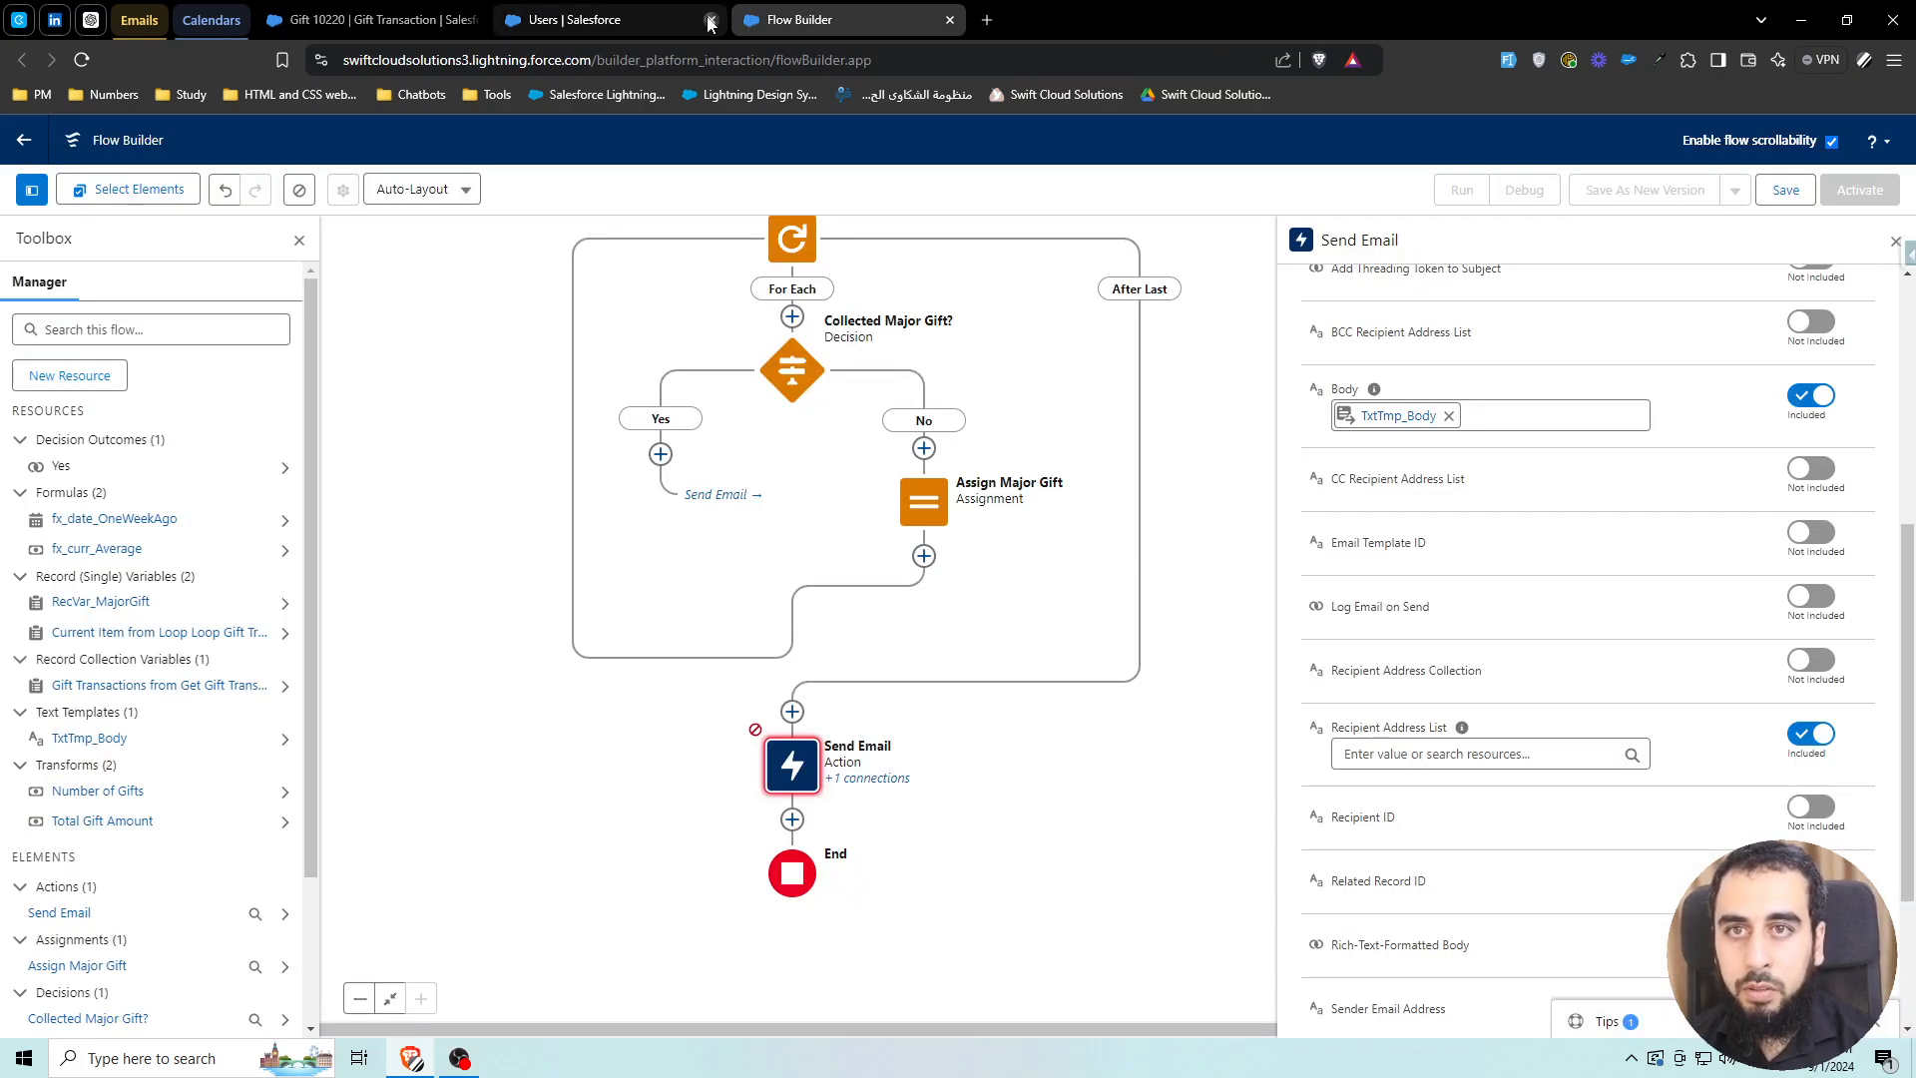
Close the Users tab and add a Get Records element labelled 'Get Role' before Send Email
click(710, 20)
click(791, 710)
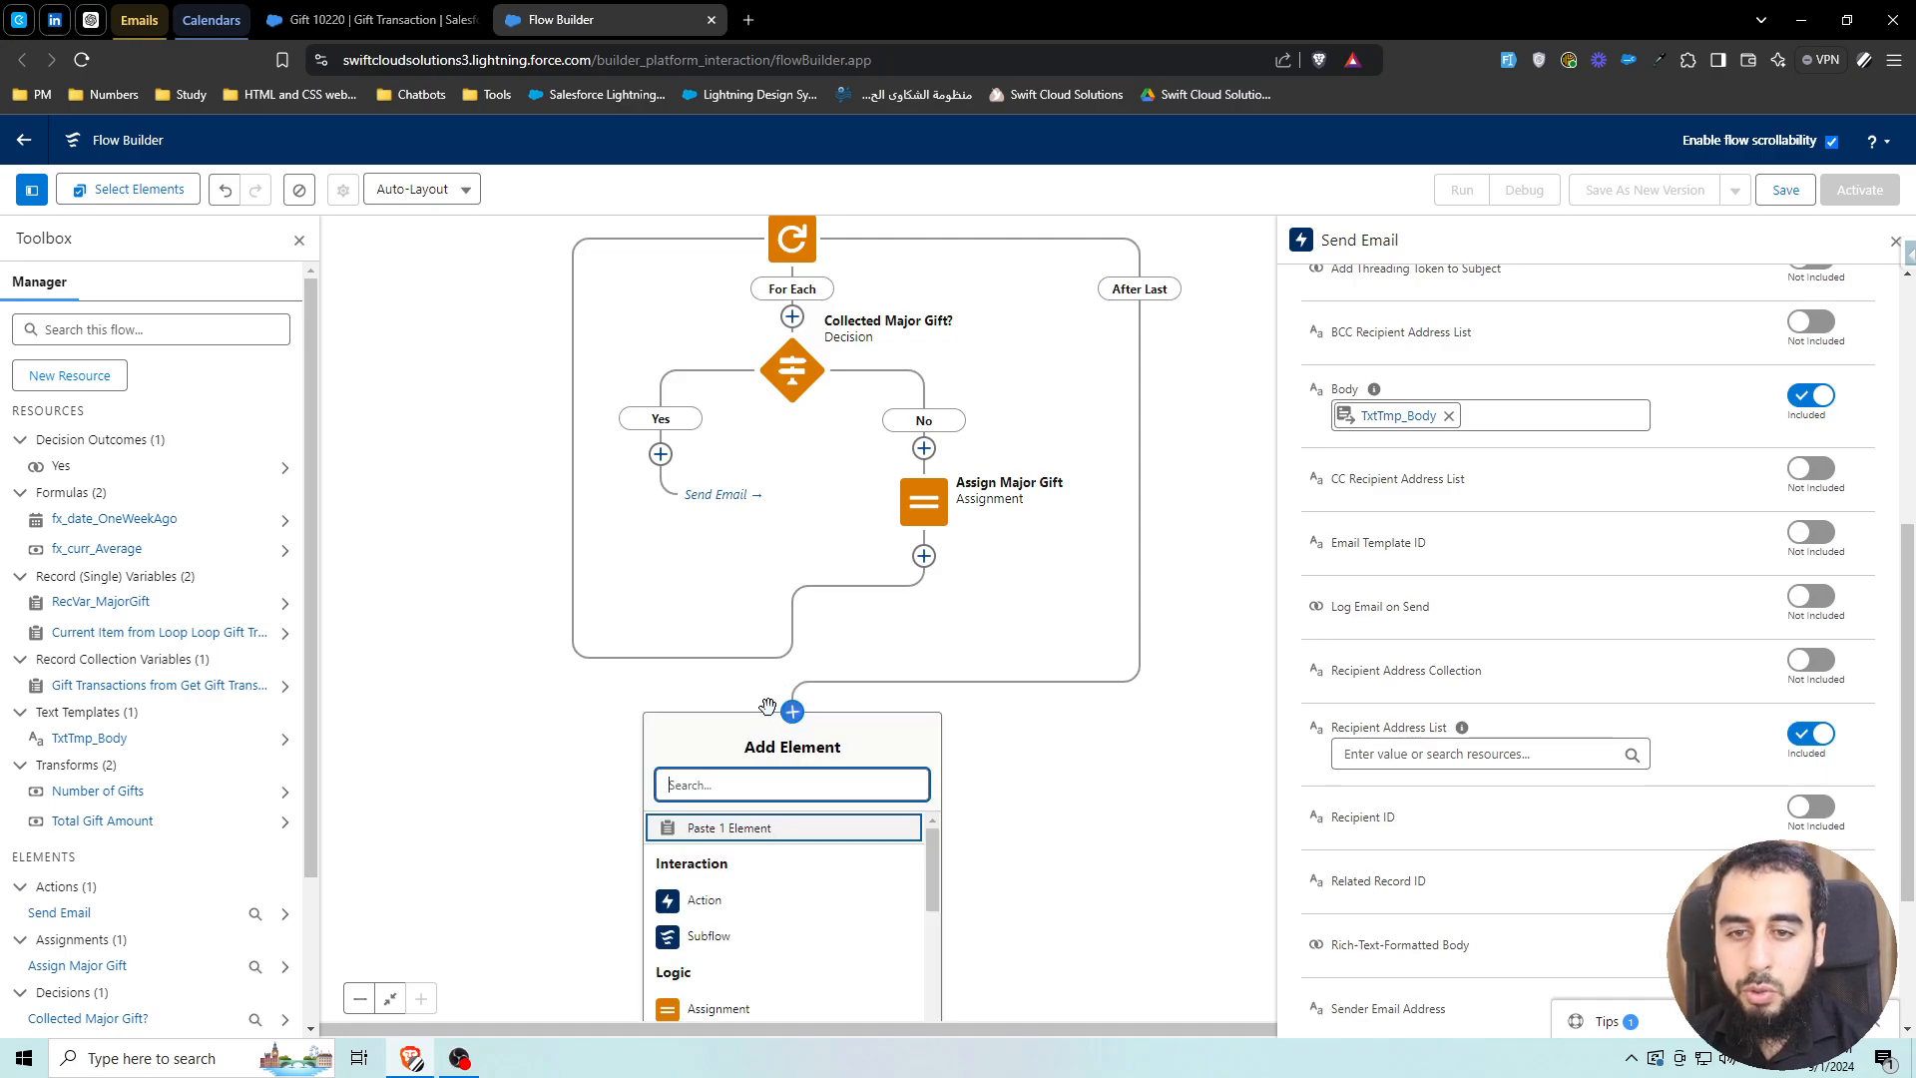
text(get)
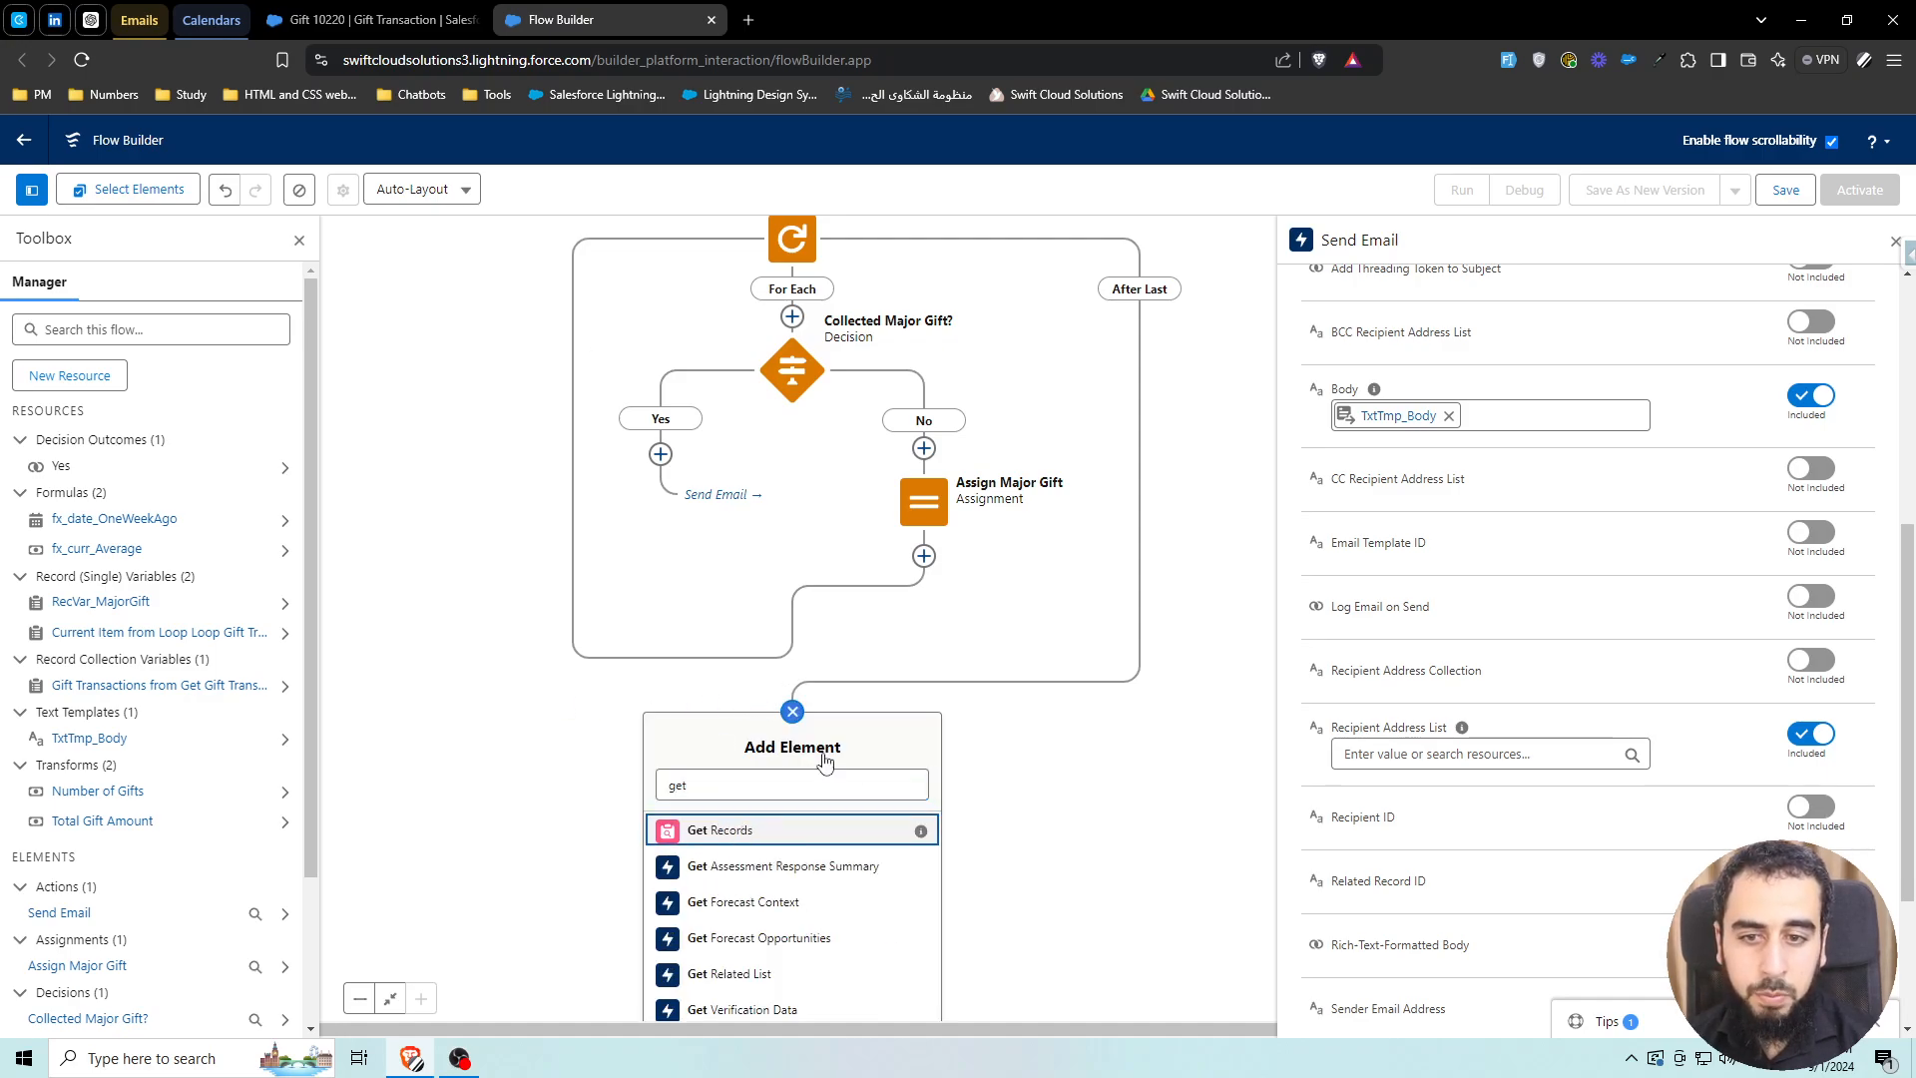
key(Return)
text(get R)
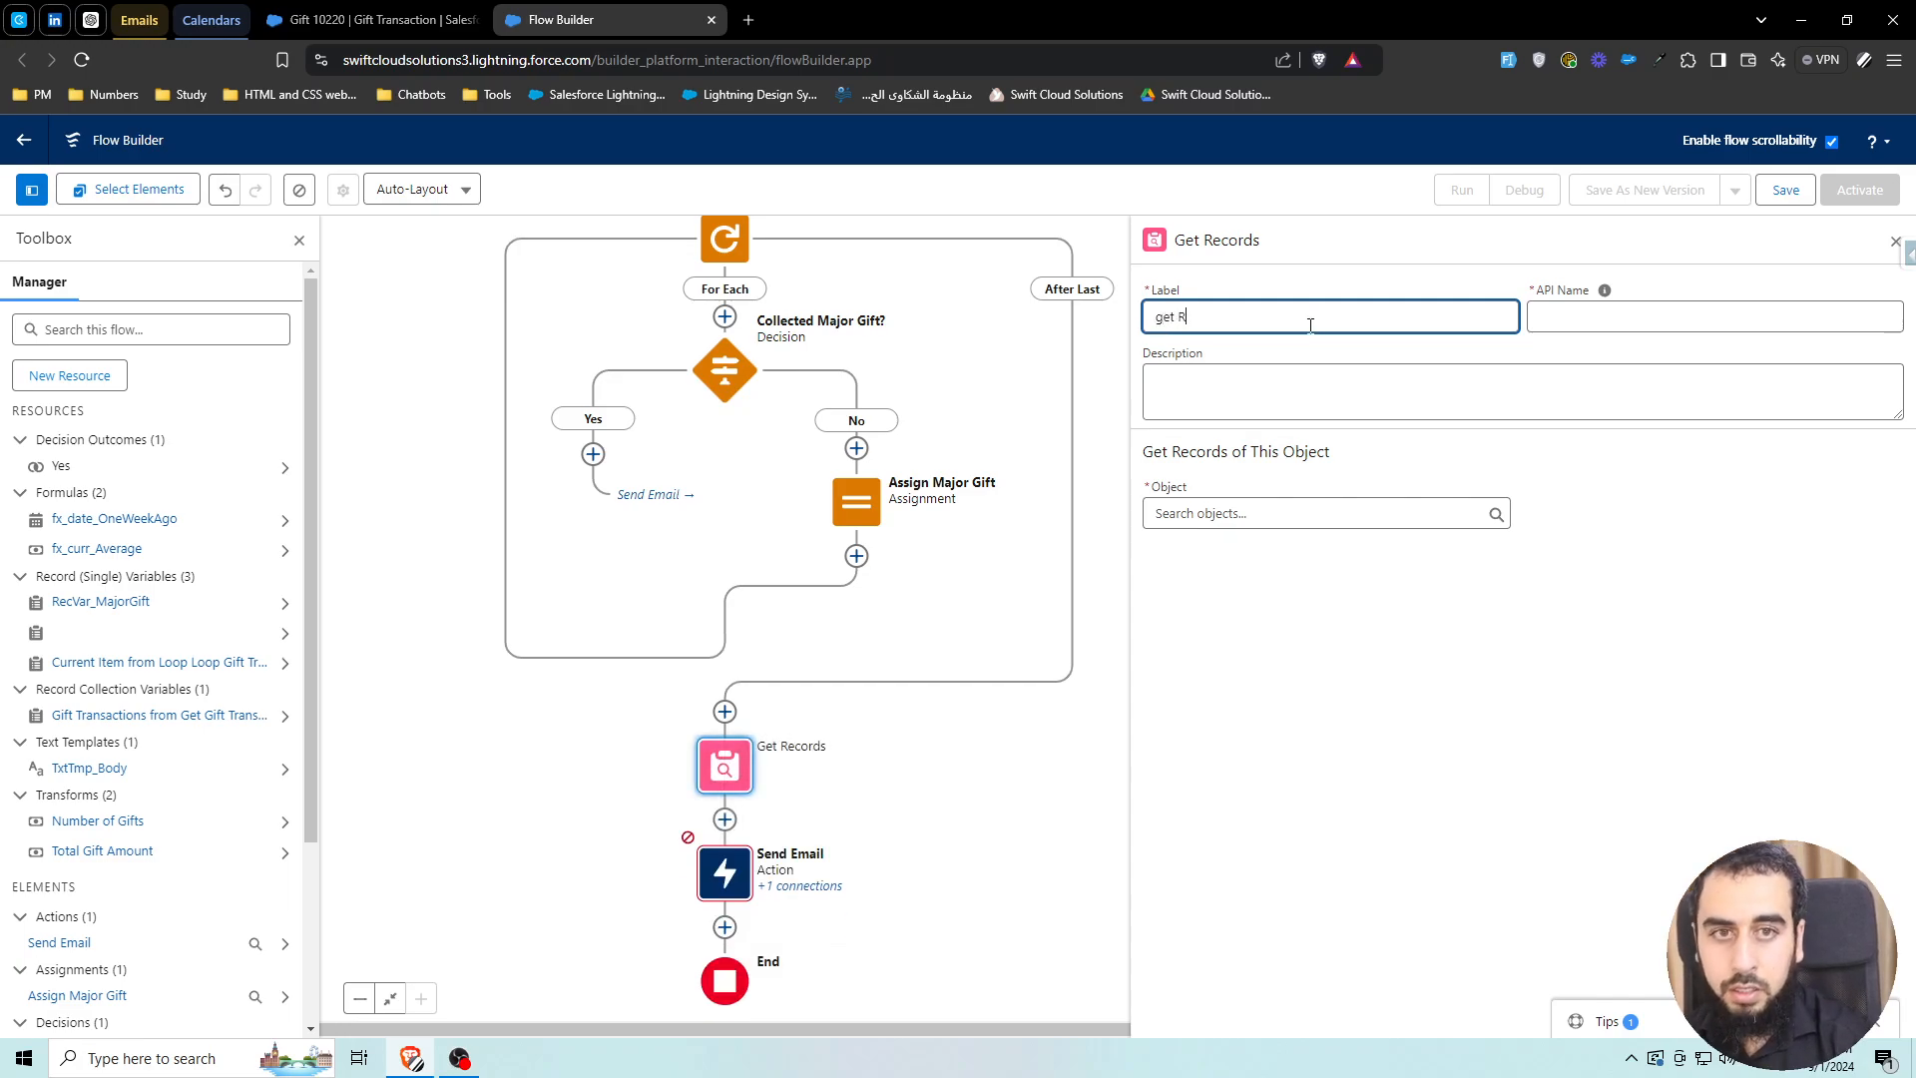
text(ole)
key(ctrl+a)
text(Get Role)
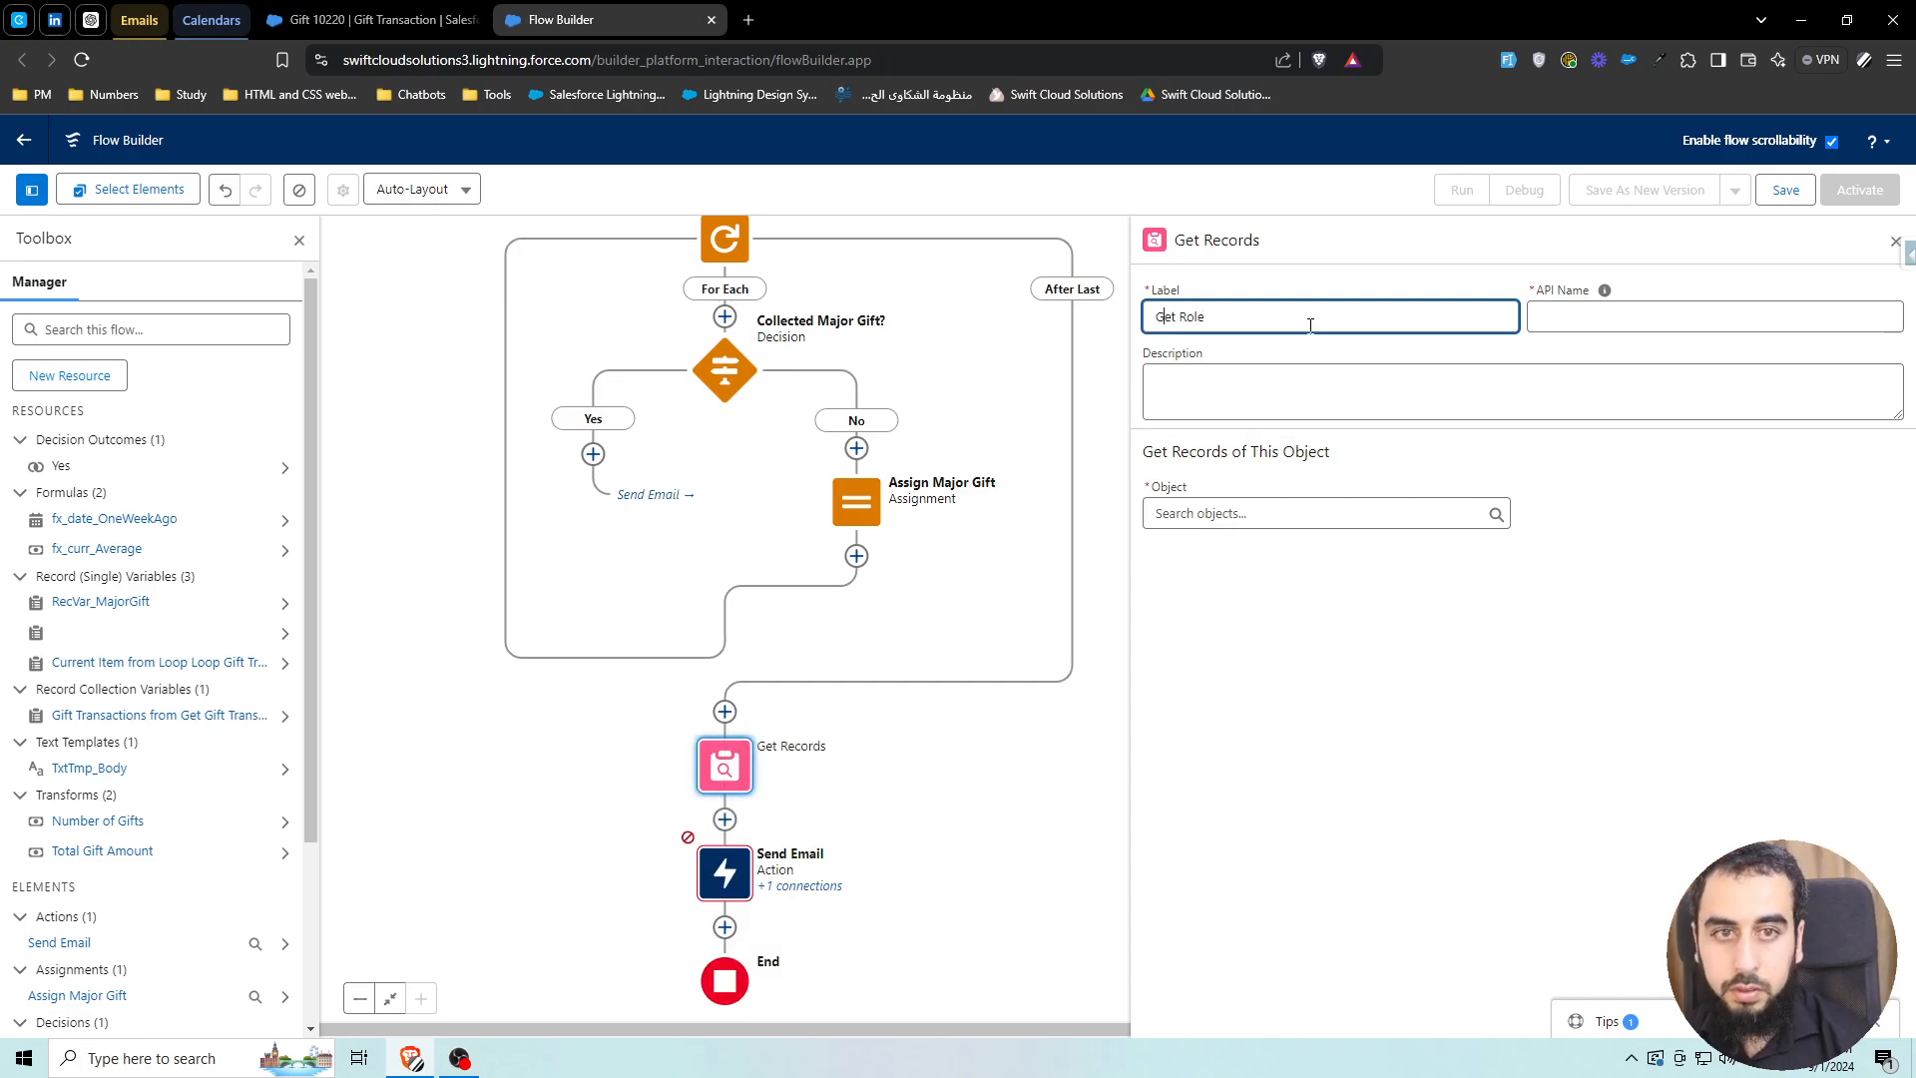
Make Get Role query the Role object, filtering on DeveloperName
click(1308, 512)
text(users)
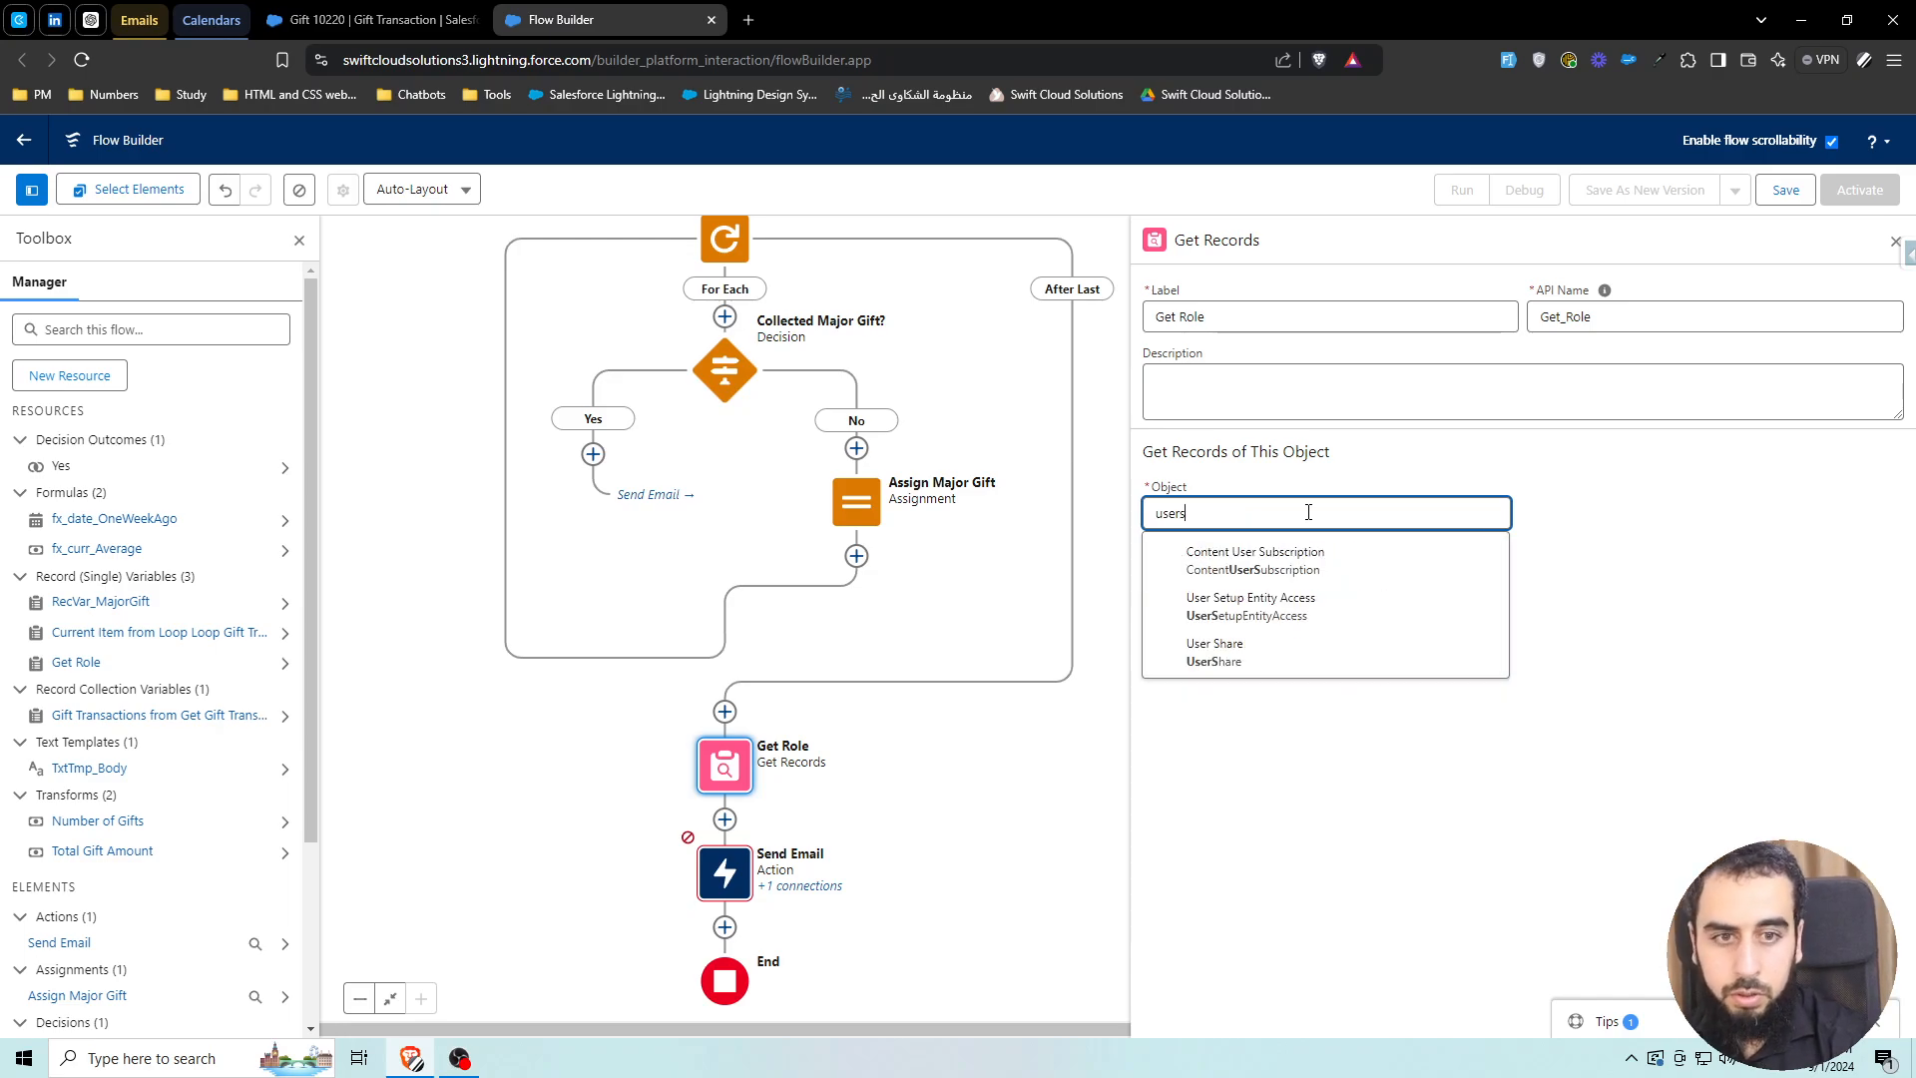
key(BackSpace)
text(role)
click(1201, 551)
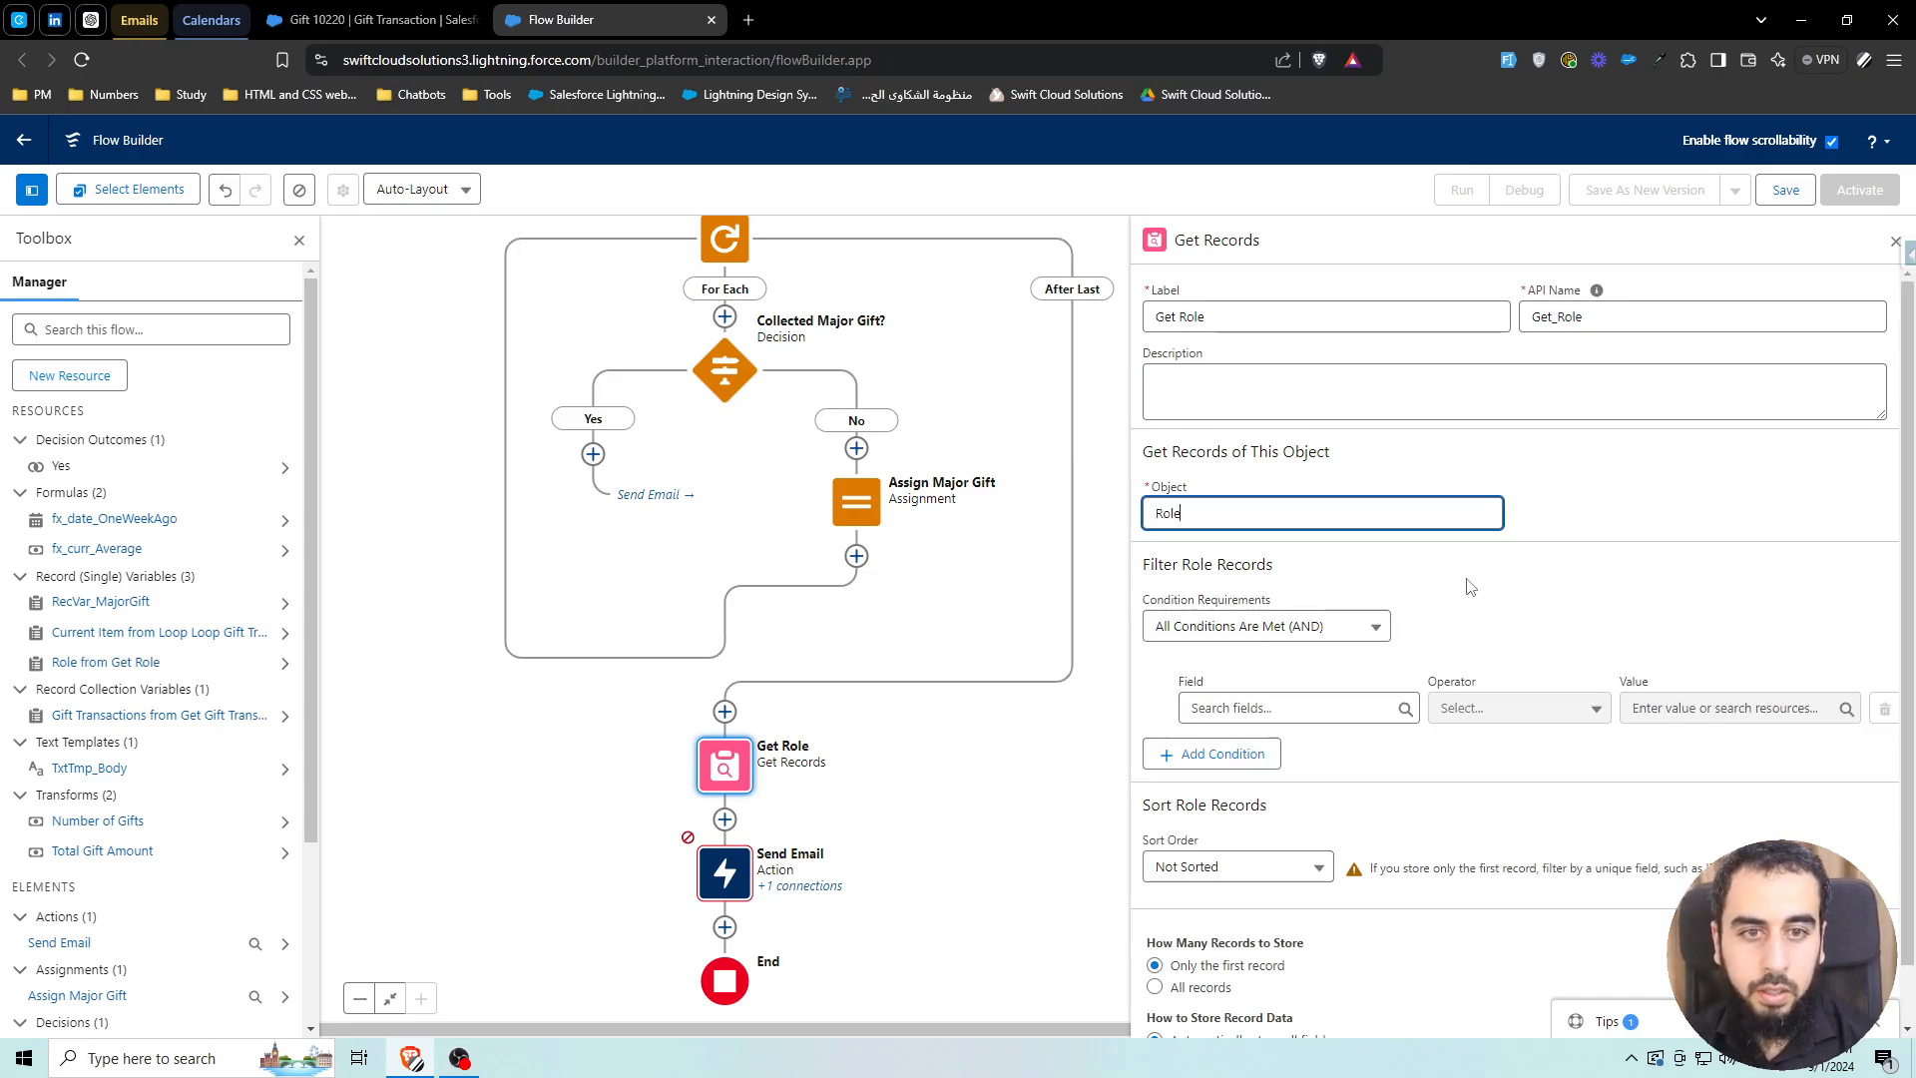
click(1324, 708)
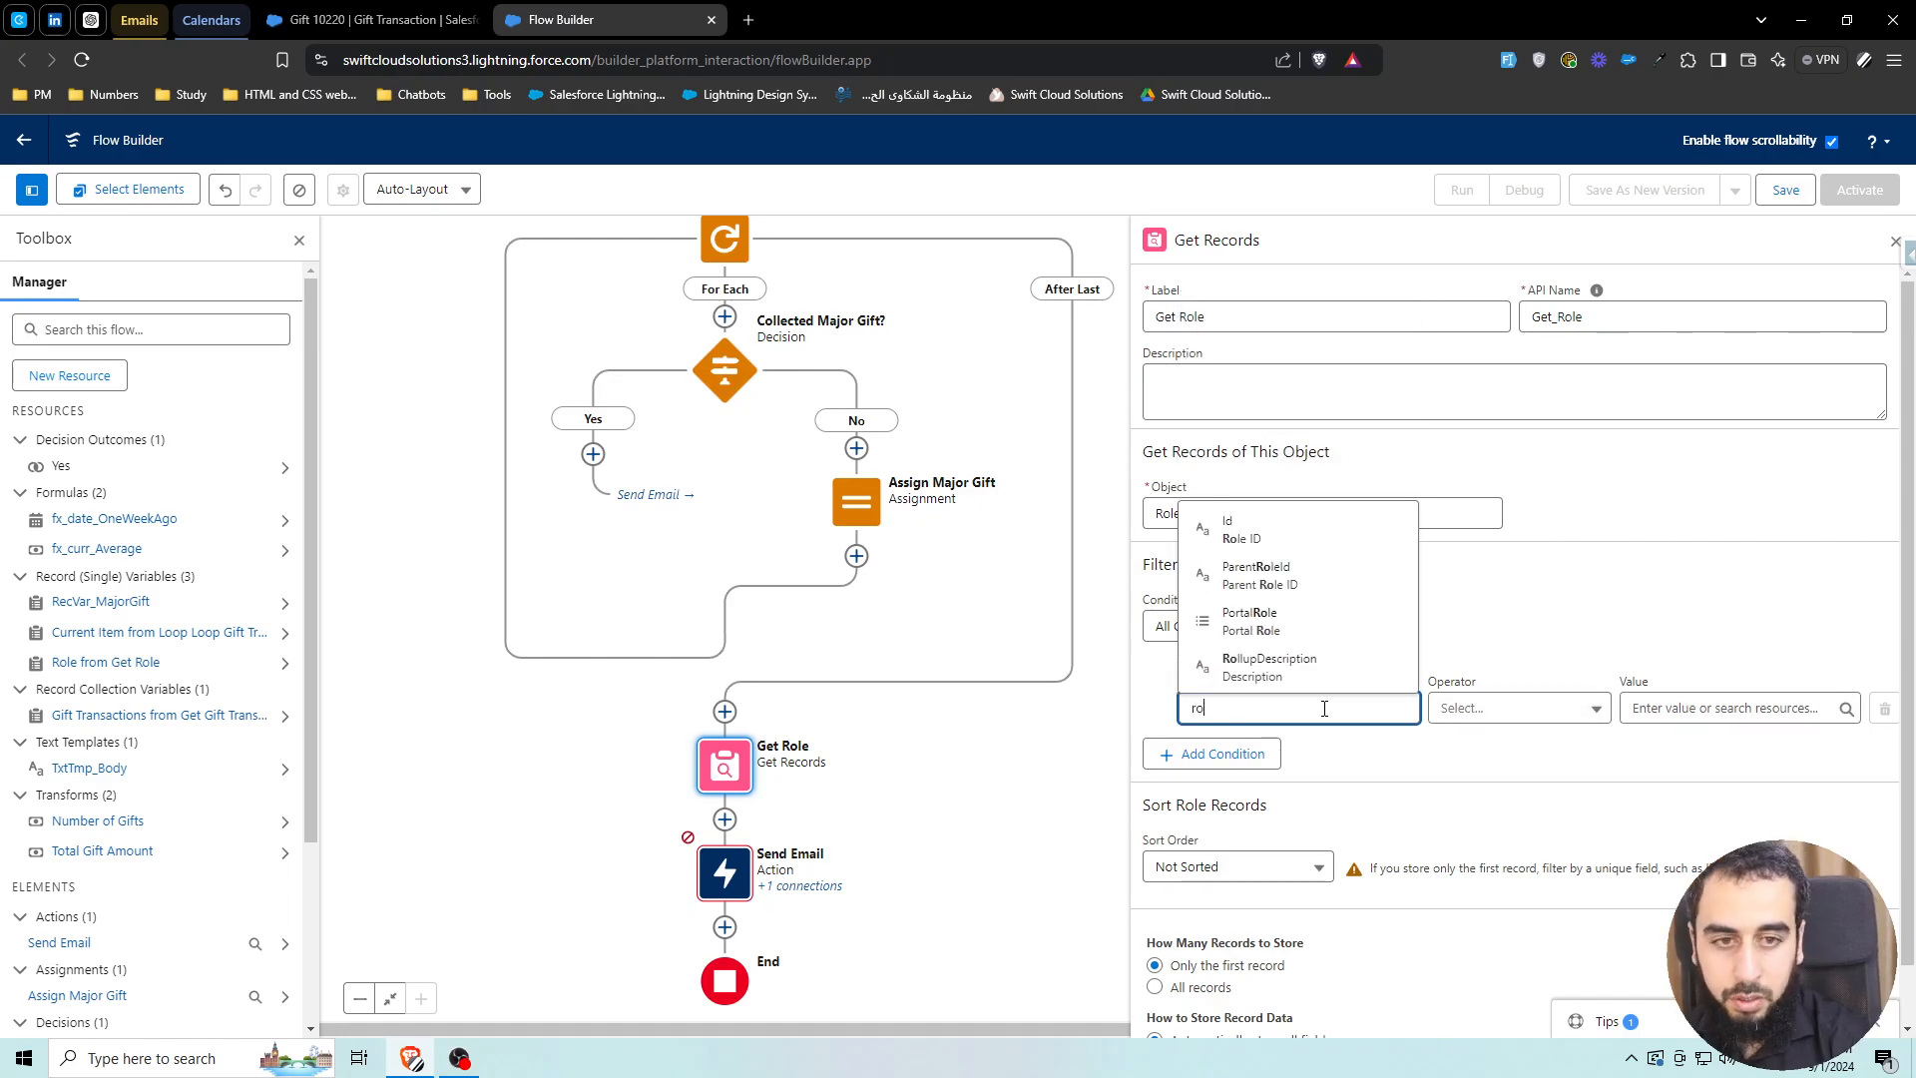
text(name)
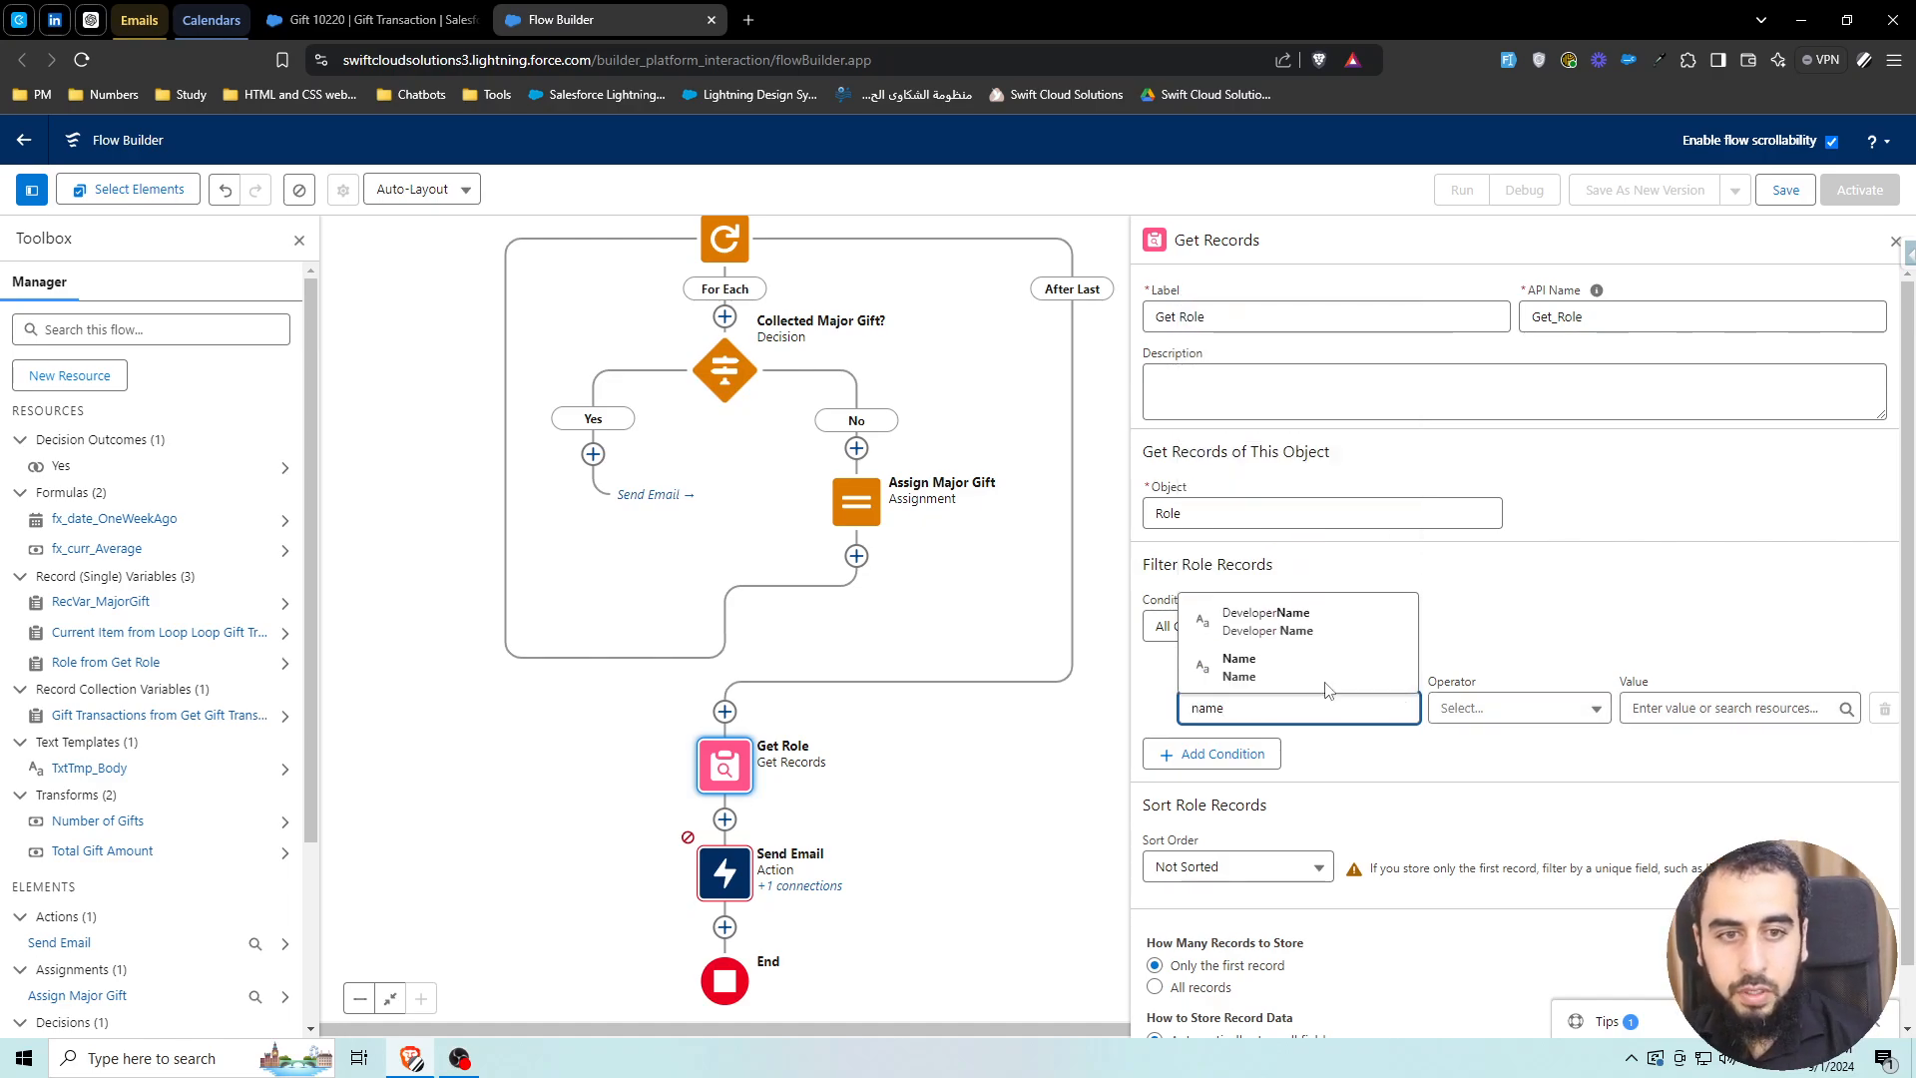
click(1315, 620)
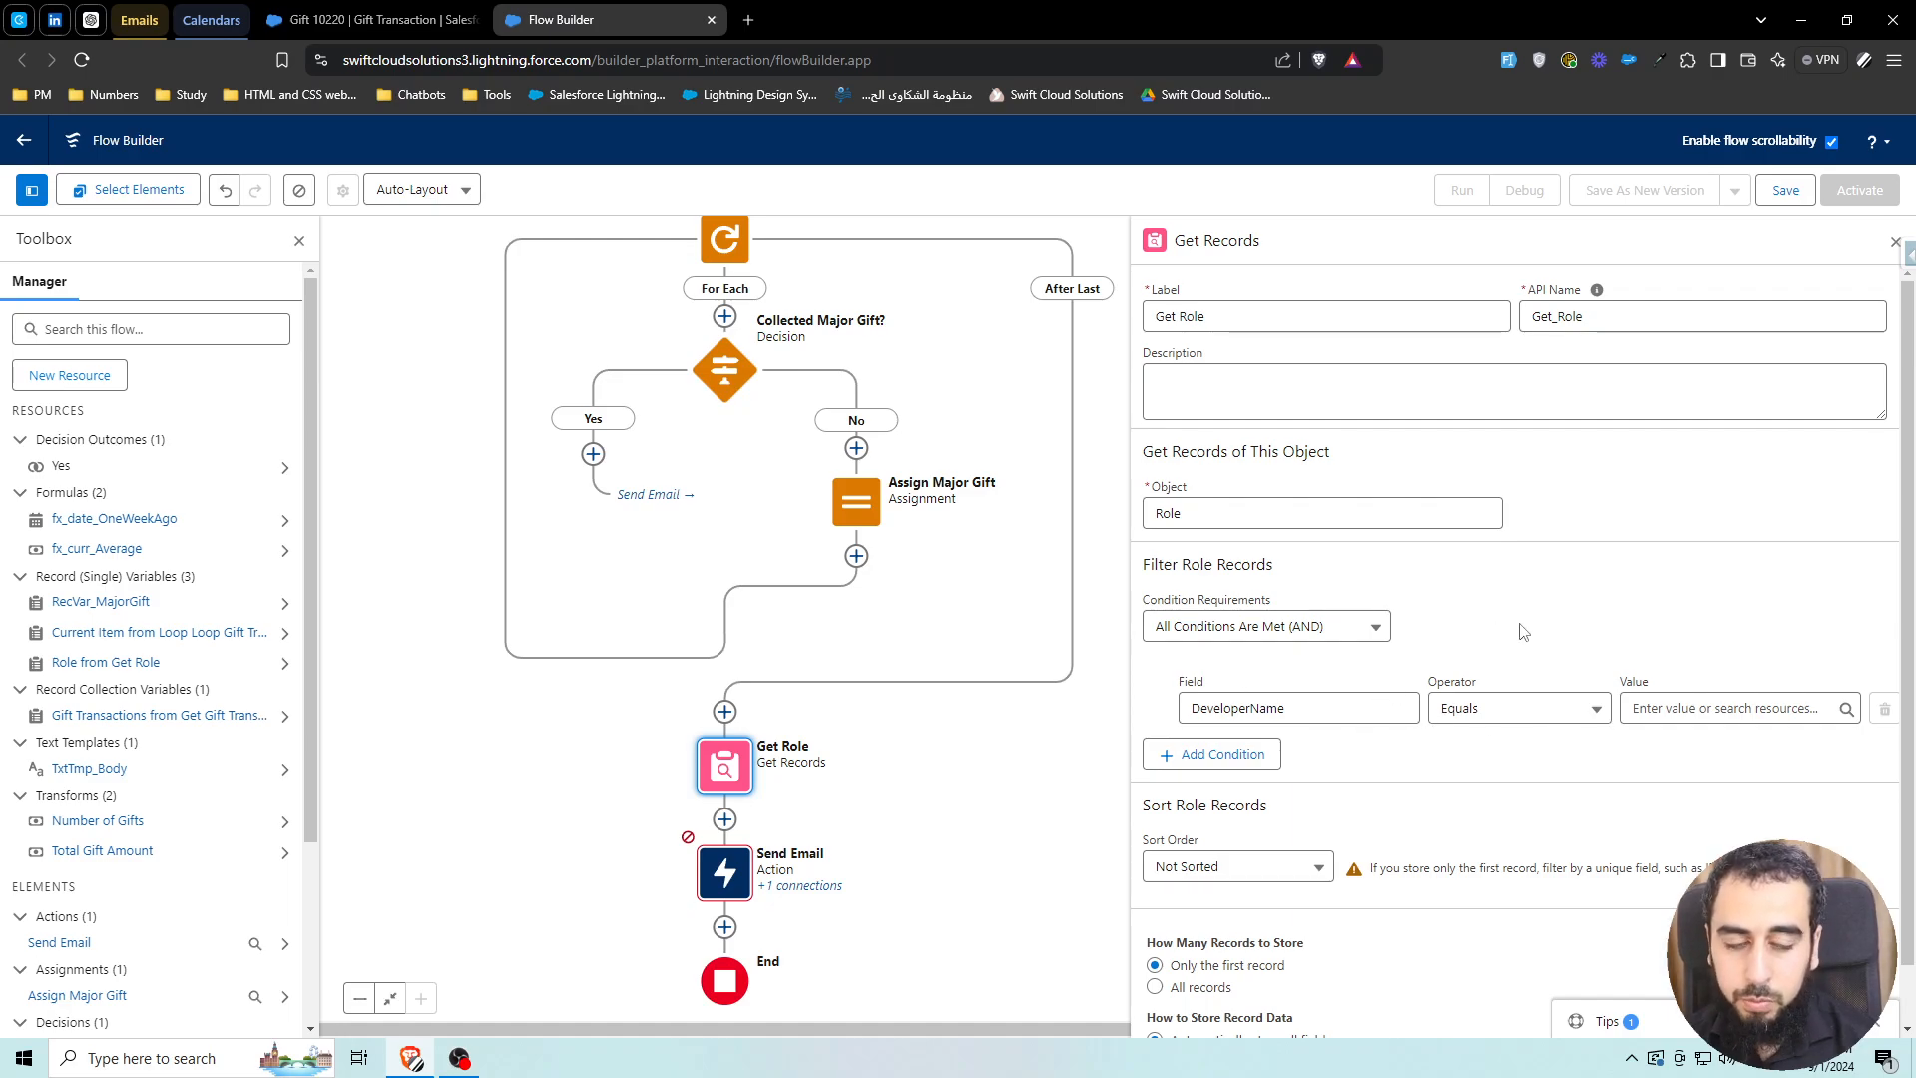
Find the Development Manager role in Setup's Roles and select its role name Development_Manager
click(369, 19)
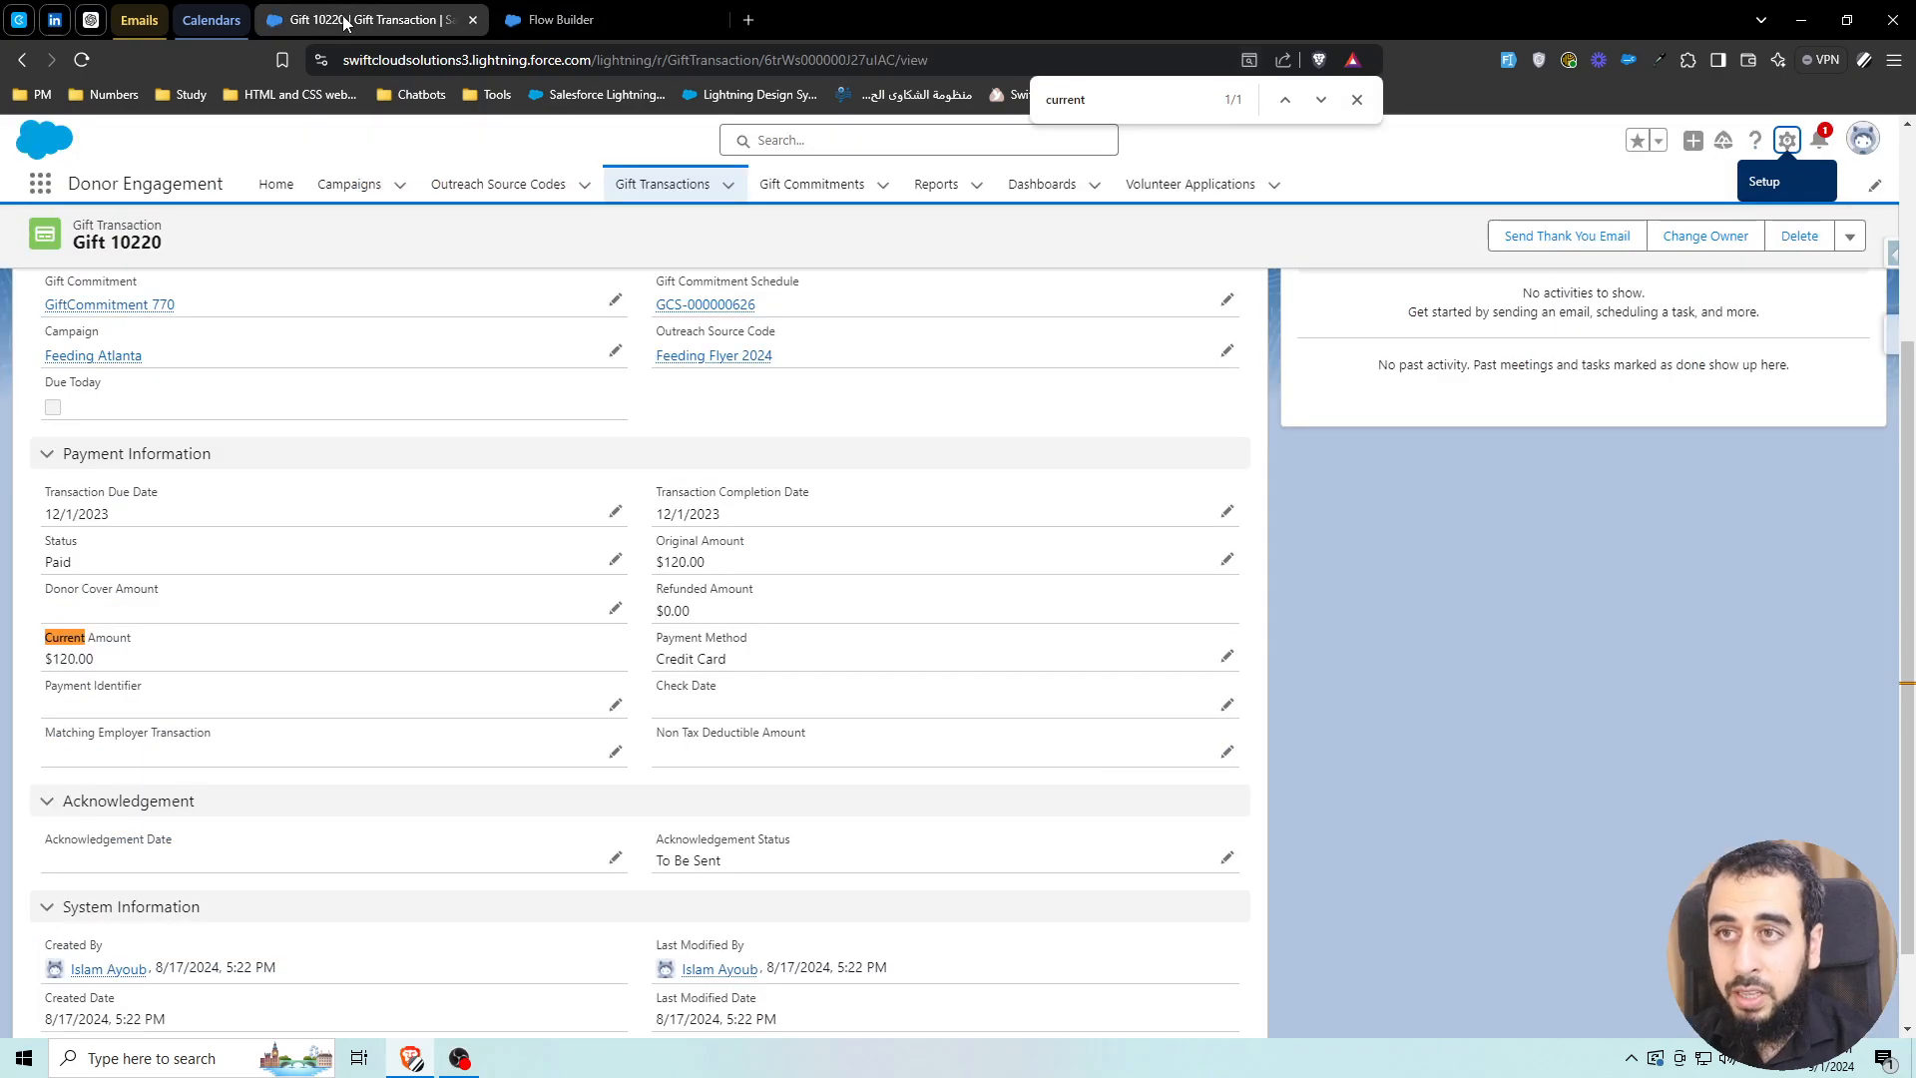
click(1786, 140)
click(1707, 227)
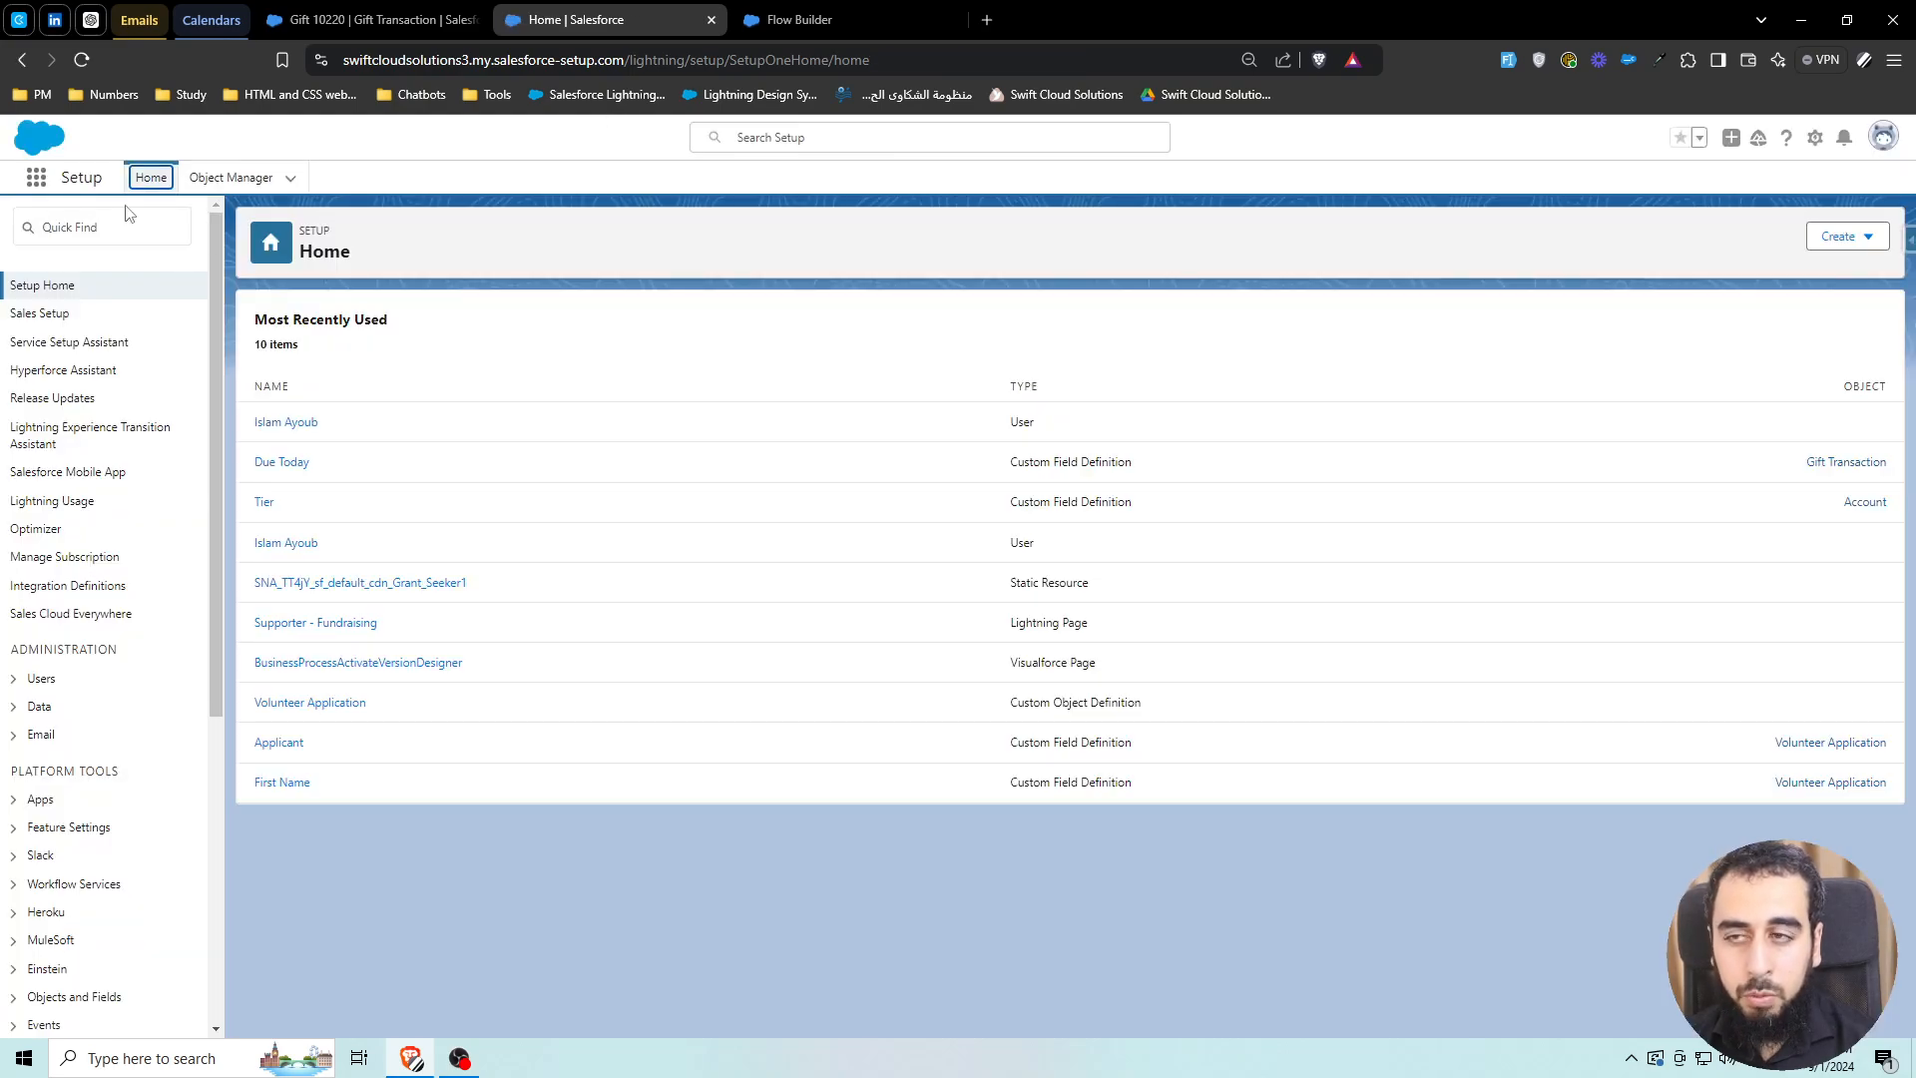
click(134, 227)
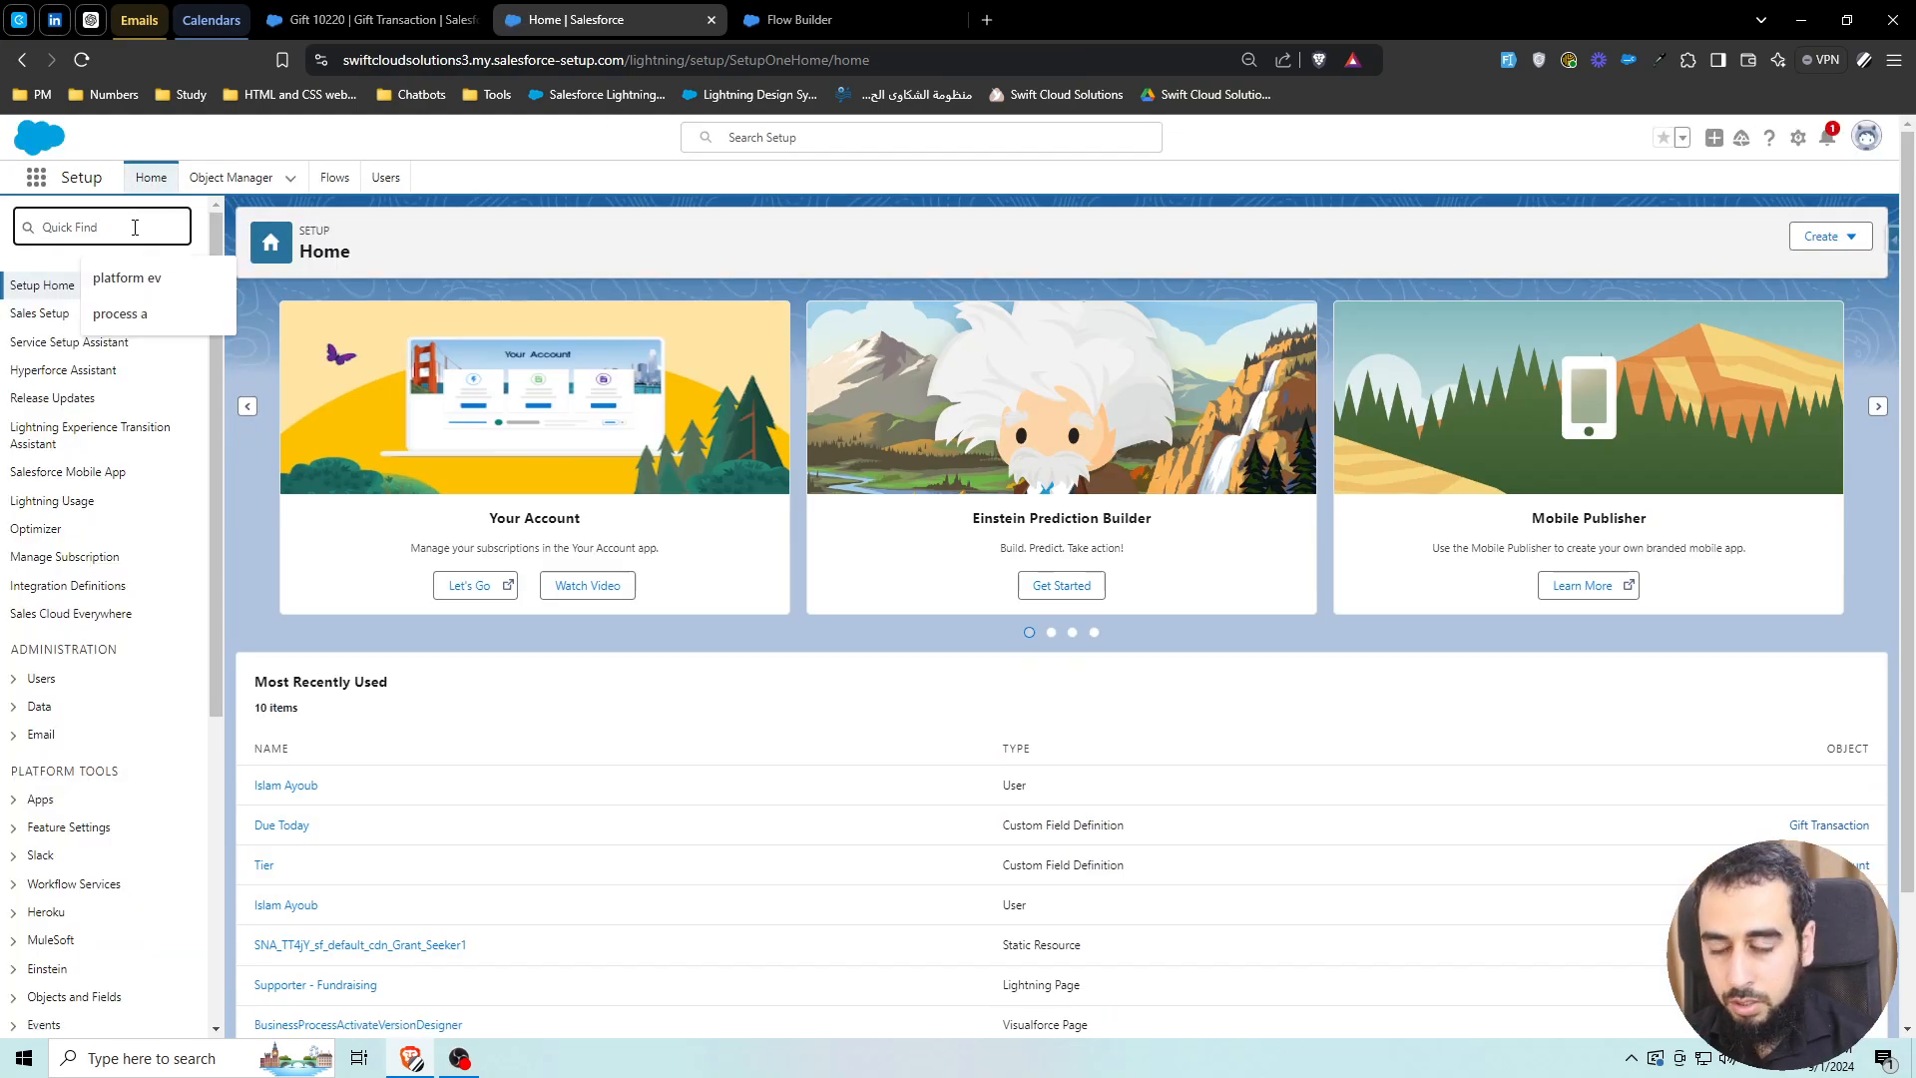
text(role)
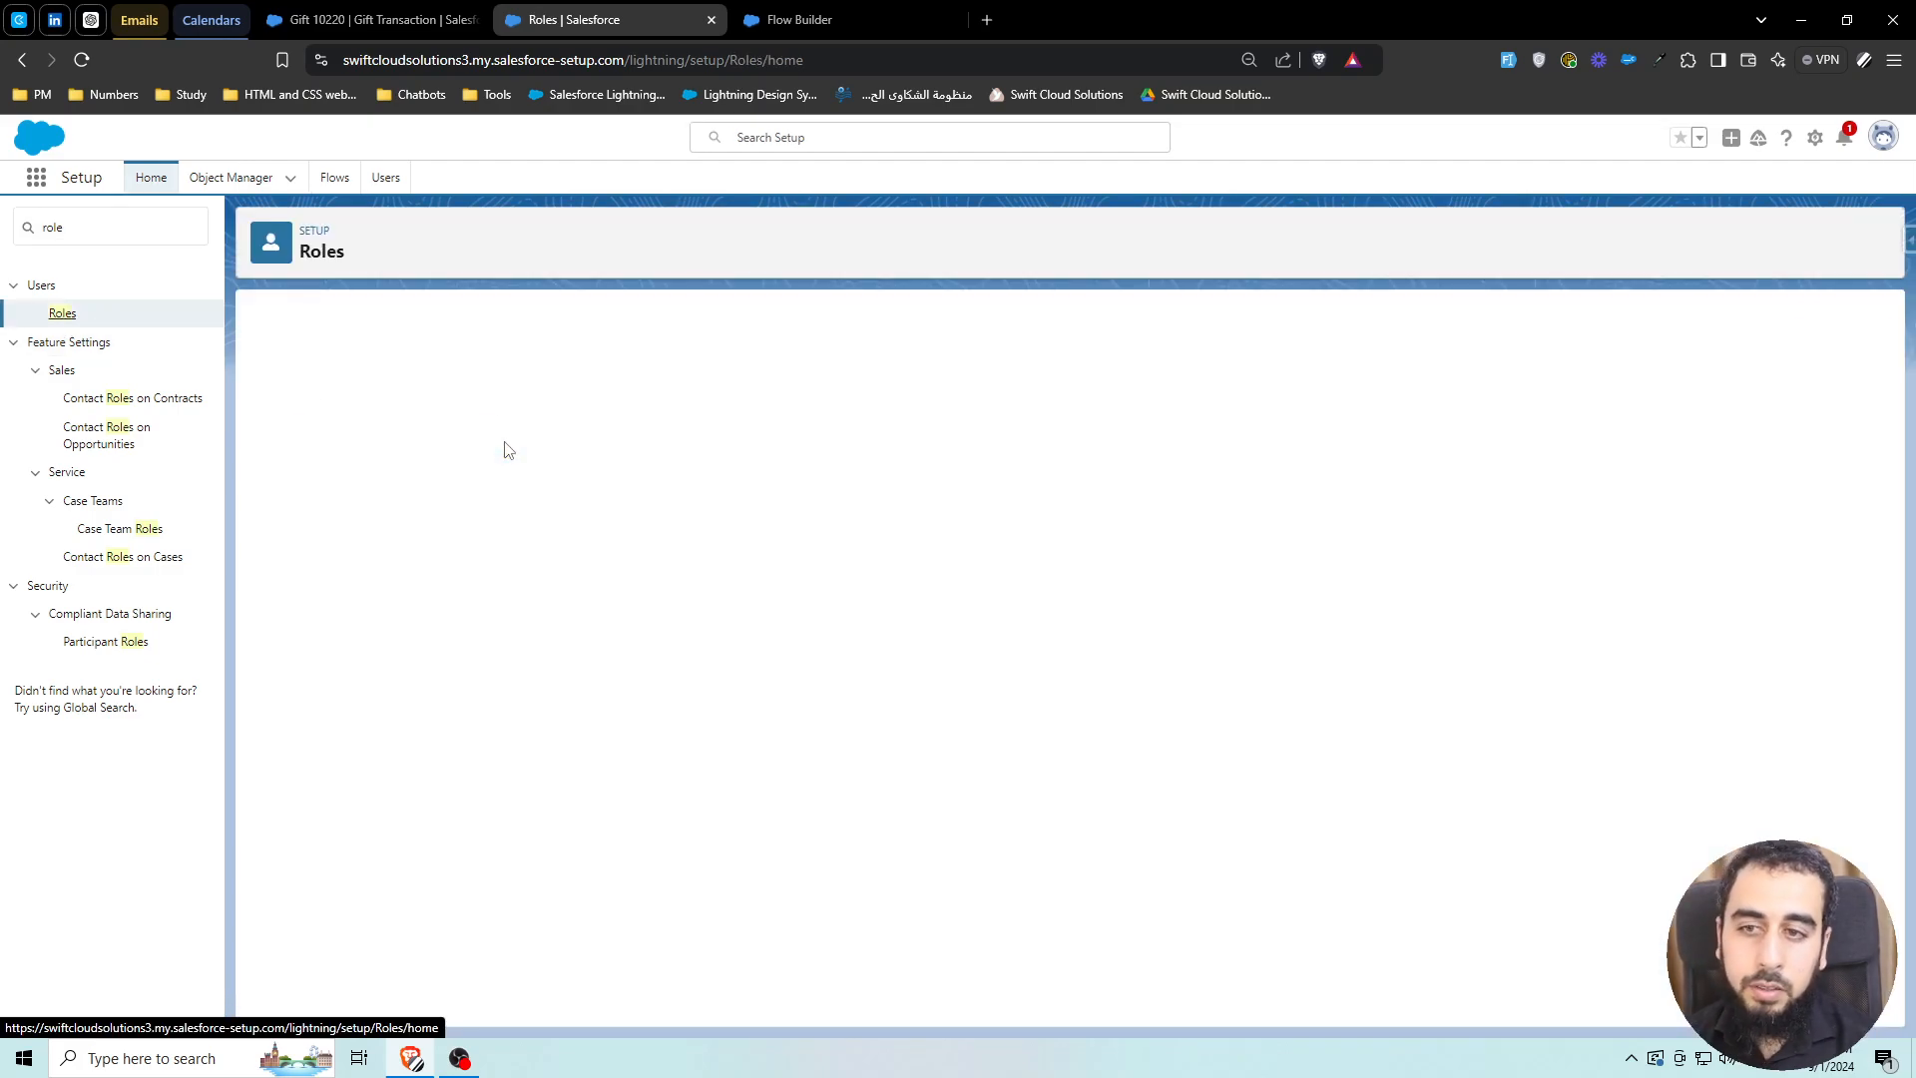
click(1072, 670)
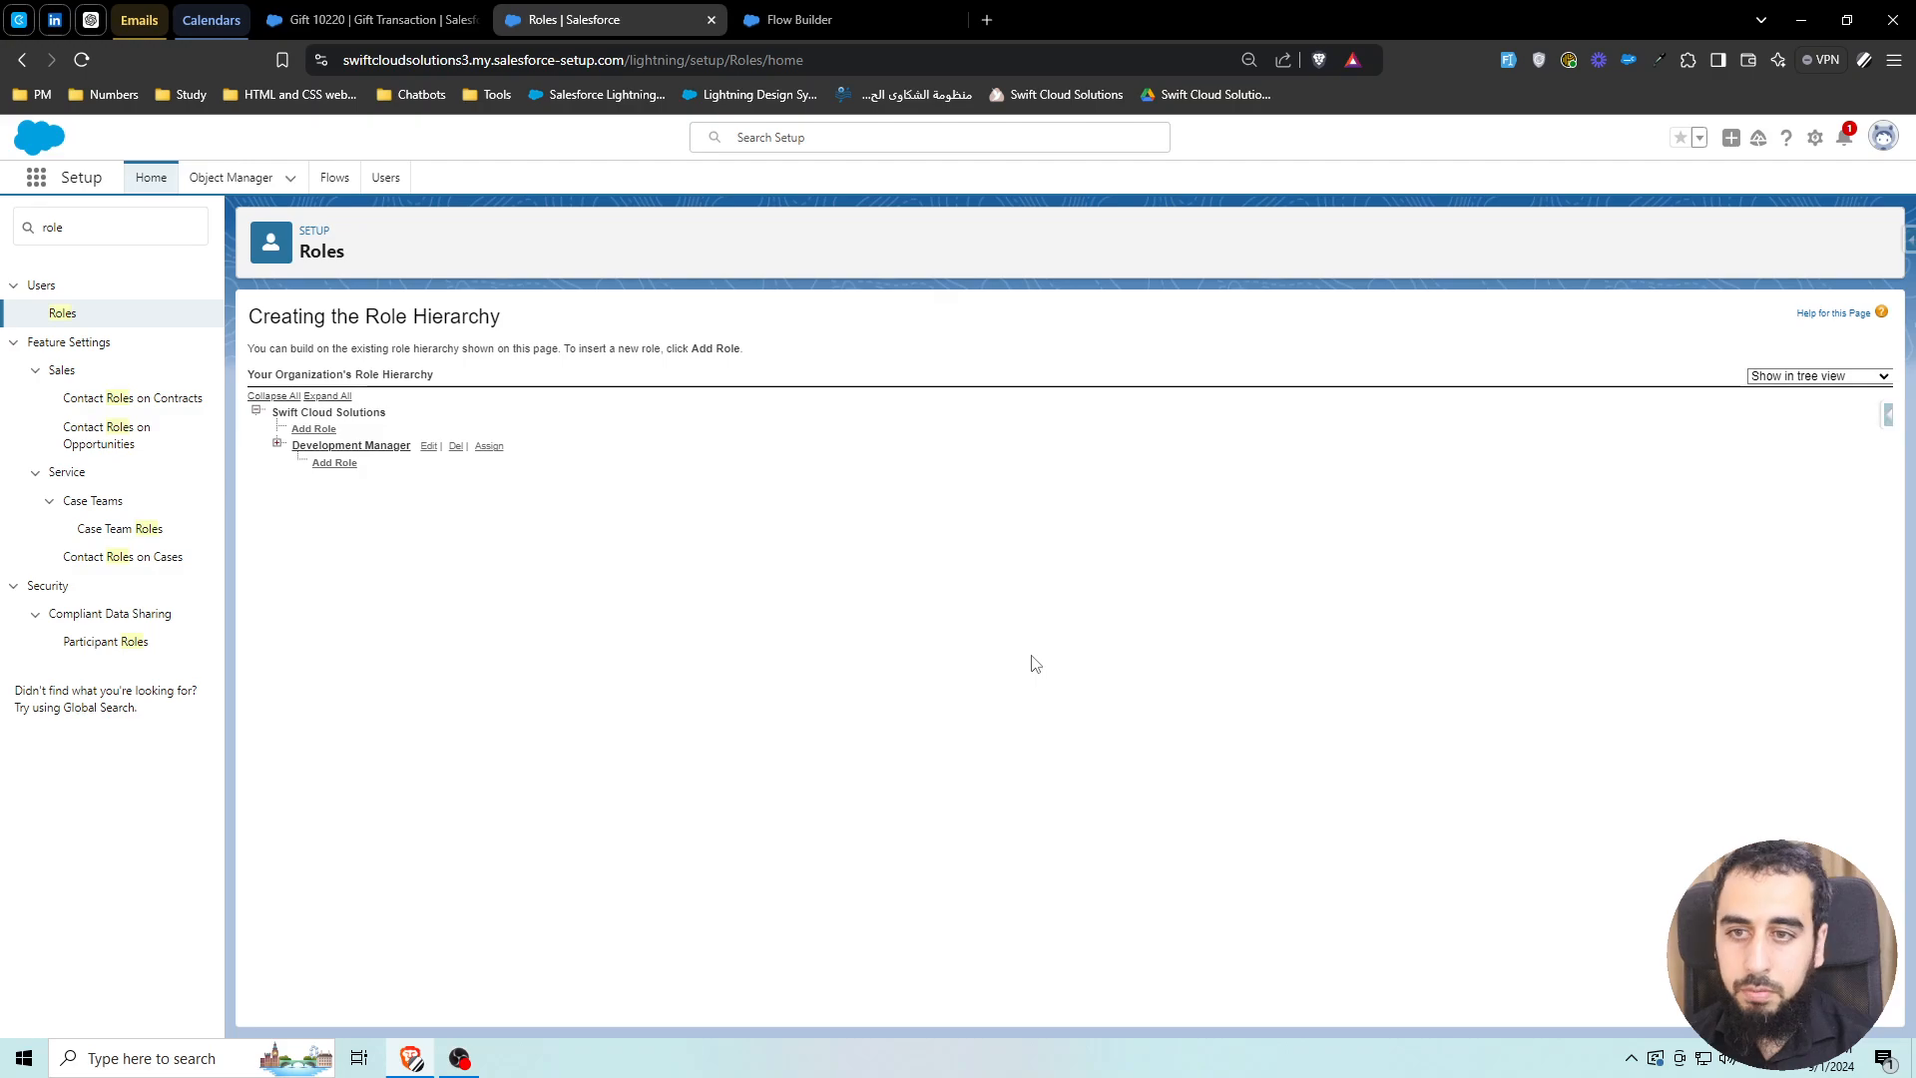
click(361, 447)
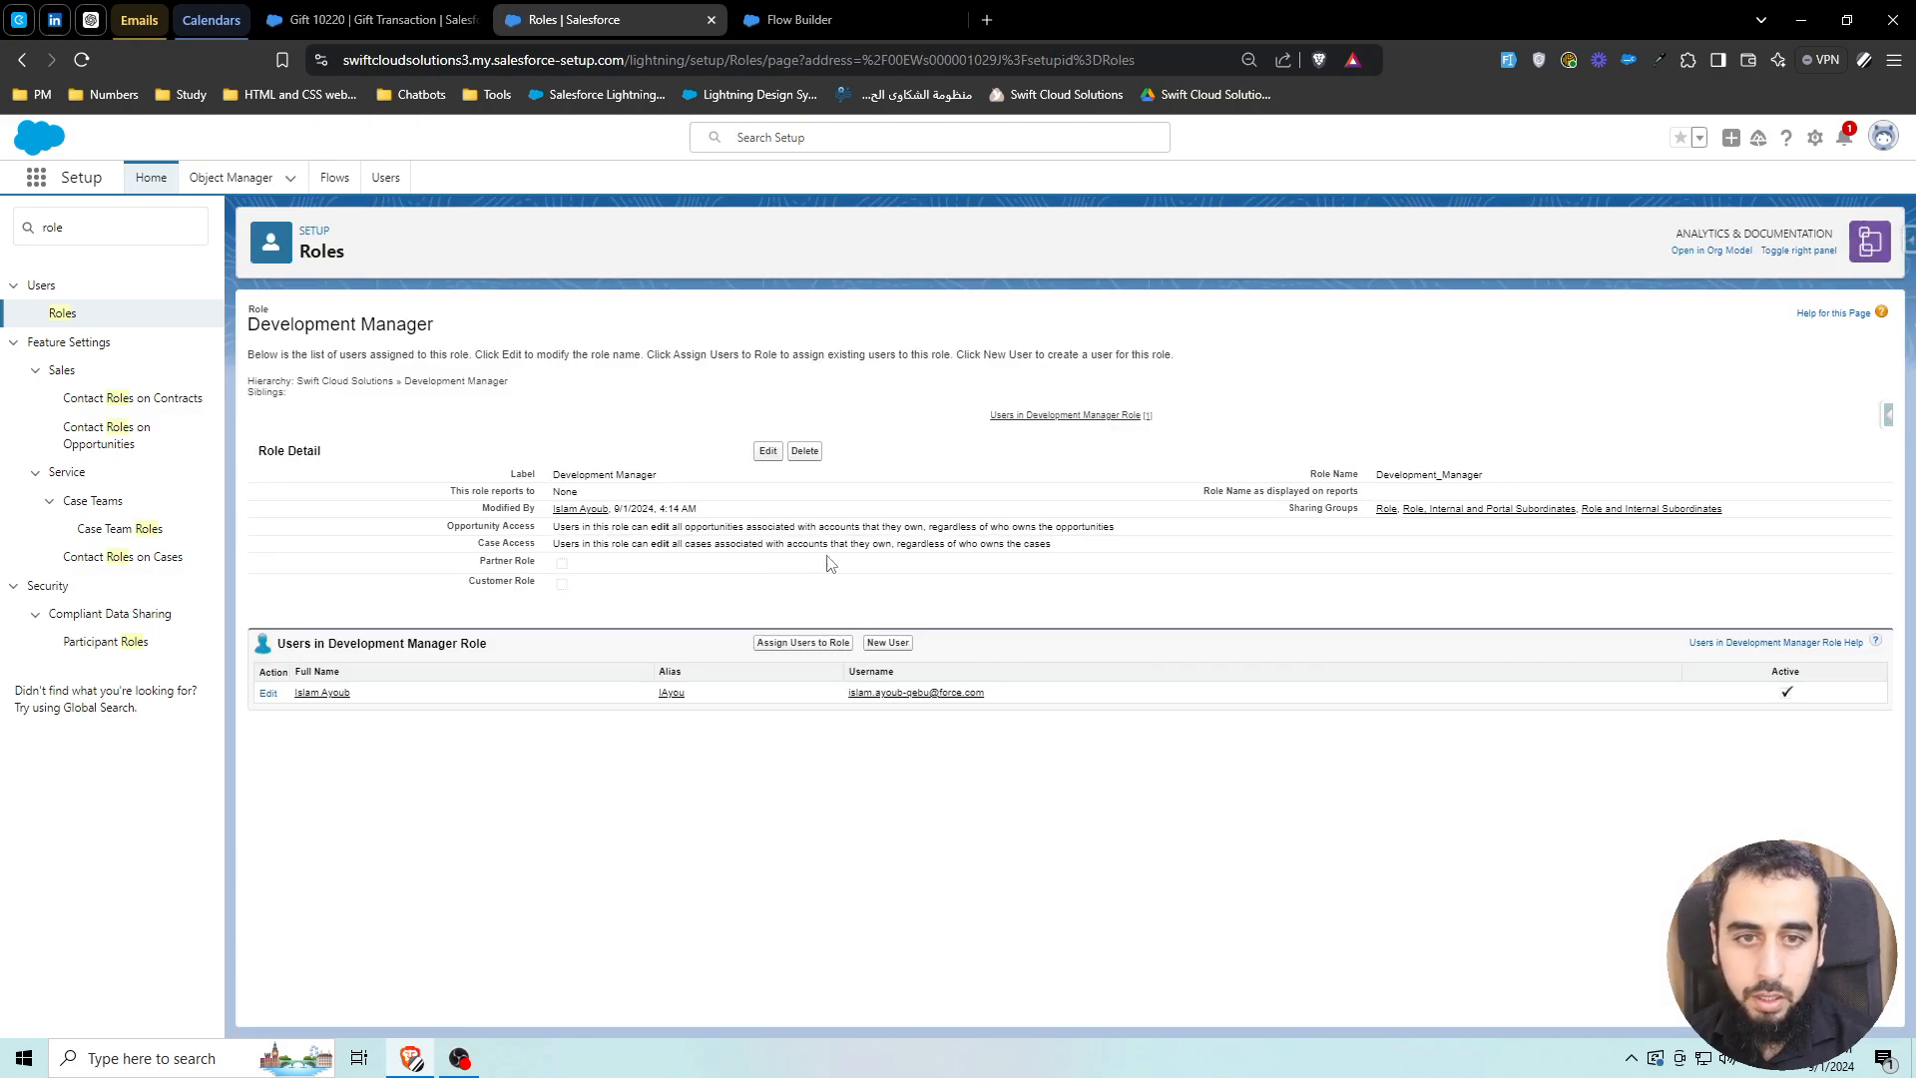
double_click(1412, 475)
key(ctrl+c)
Set Get Role's DeveloperName filter value to Development_Manager and store only chosen fields
click(858, 20)
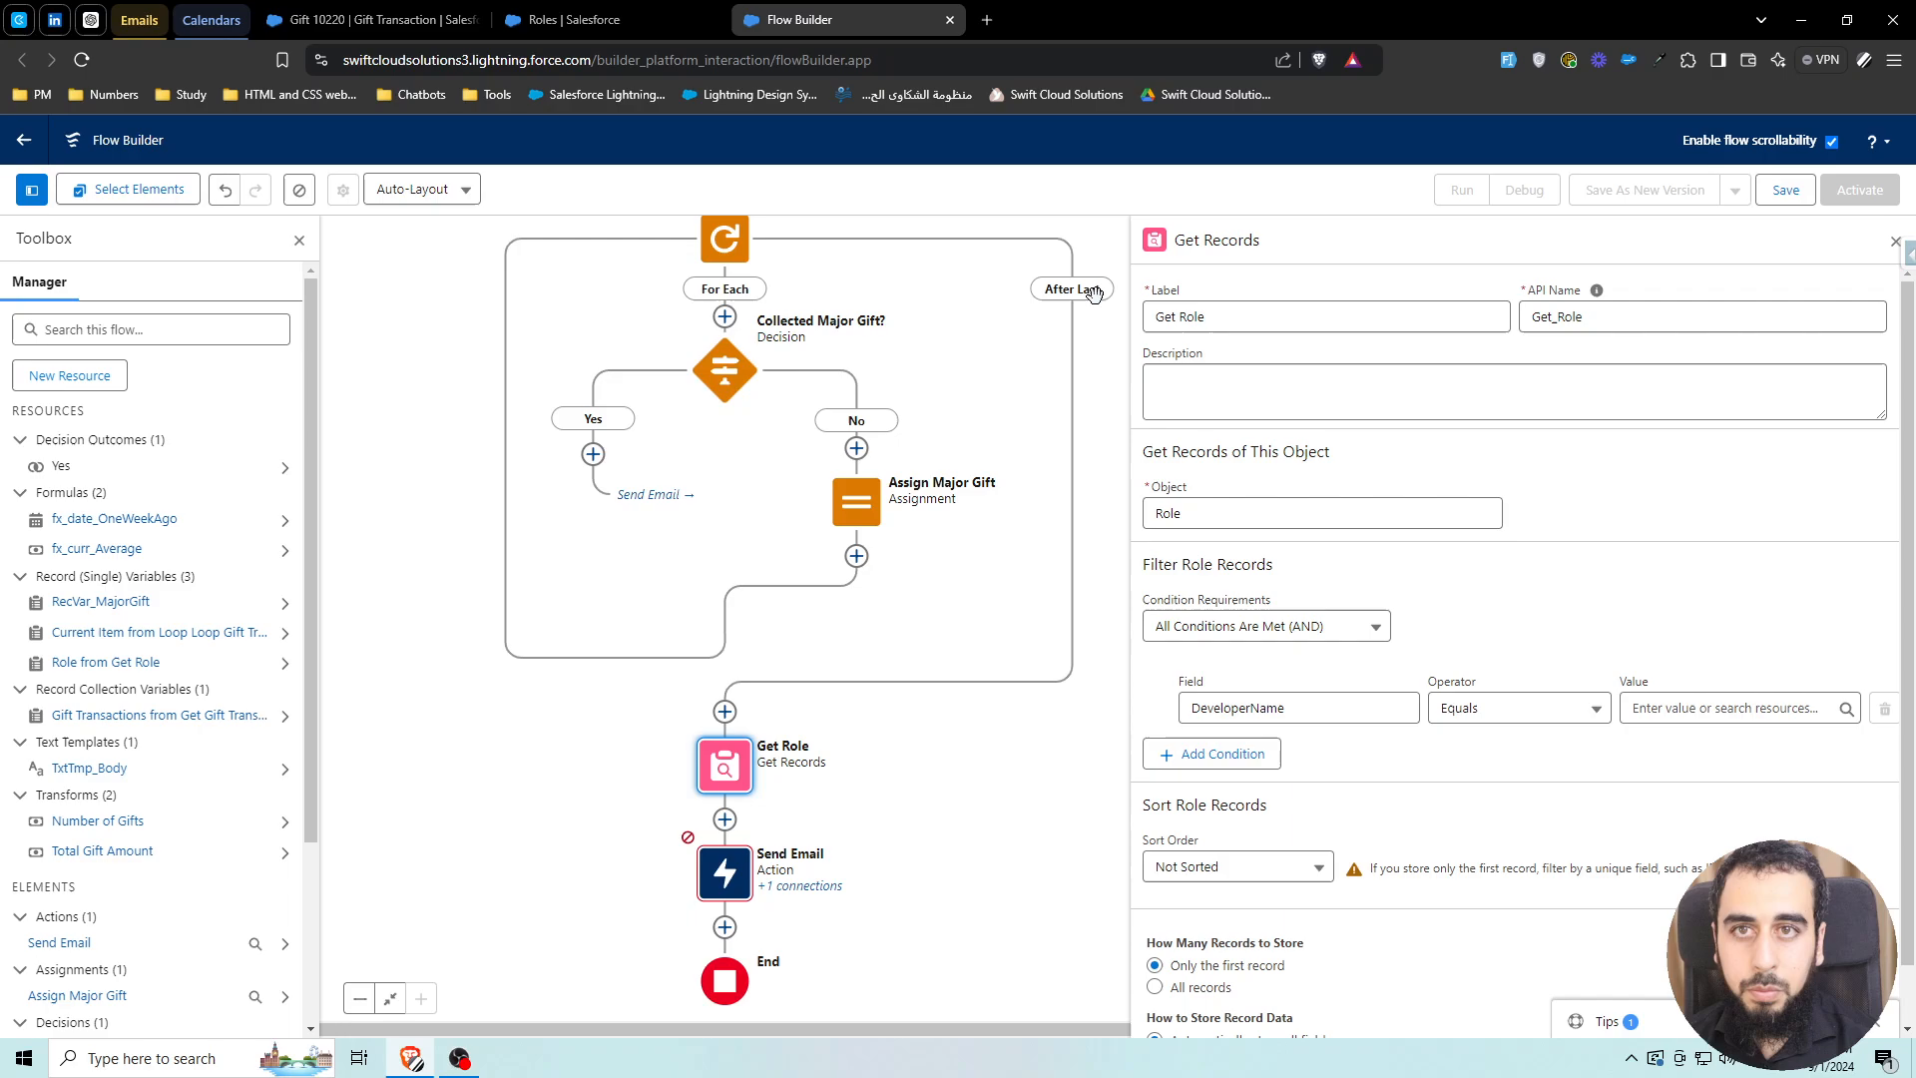
click(1639, 707)
key(ctrl+v)
click(1487, 598)
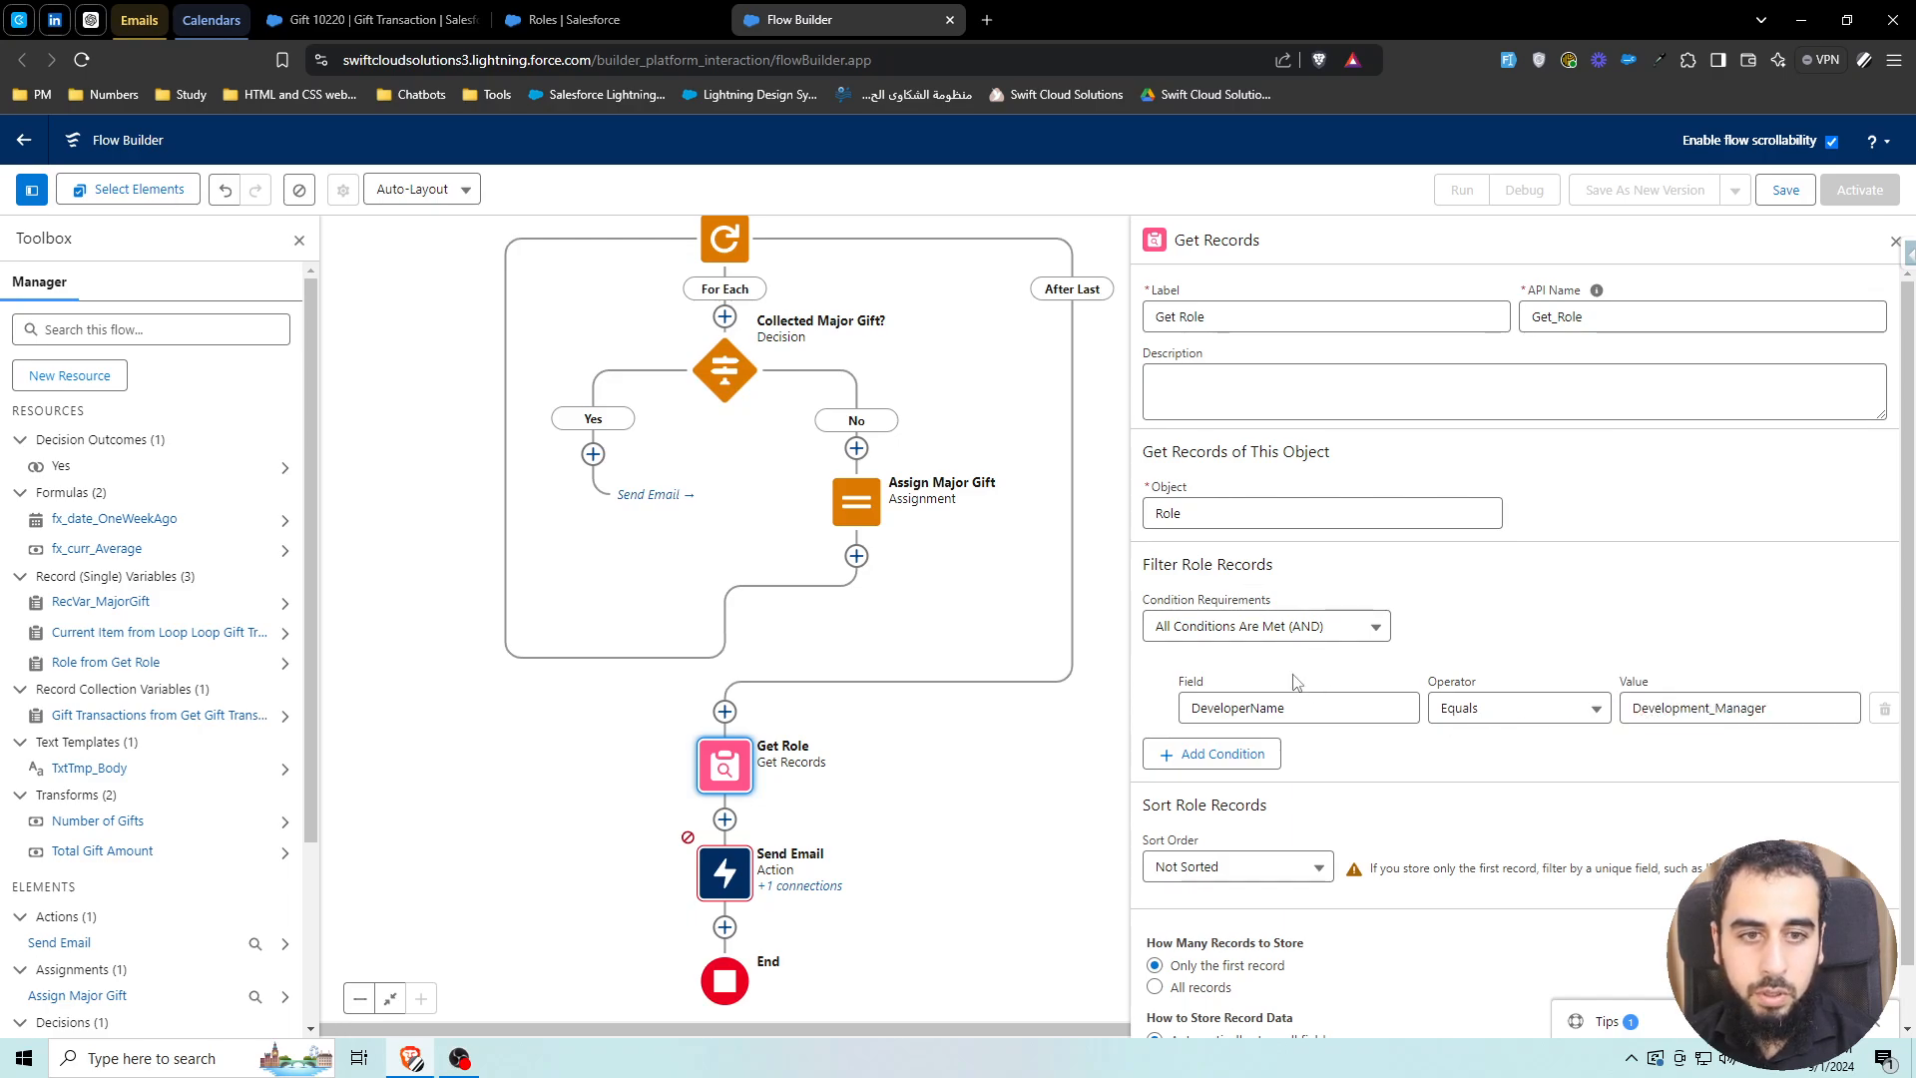
scroll(1172, 620, down, 1)
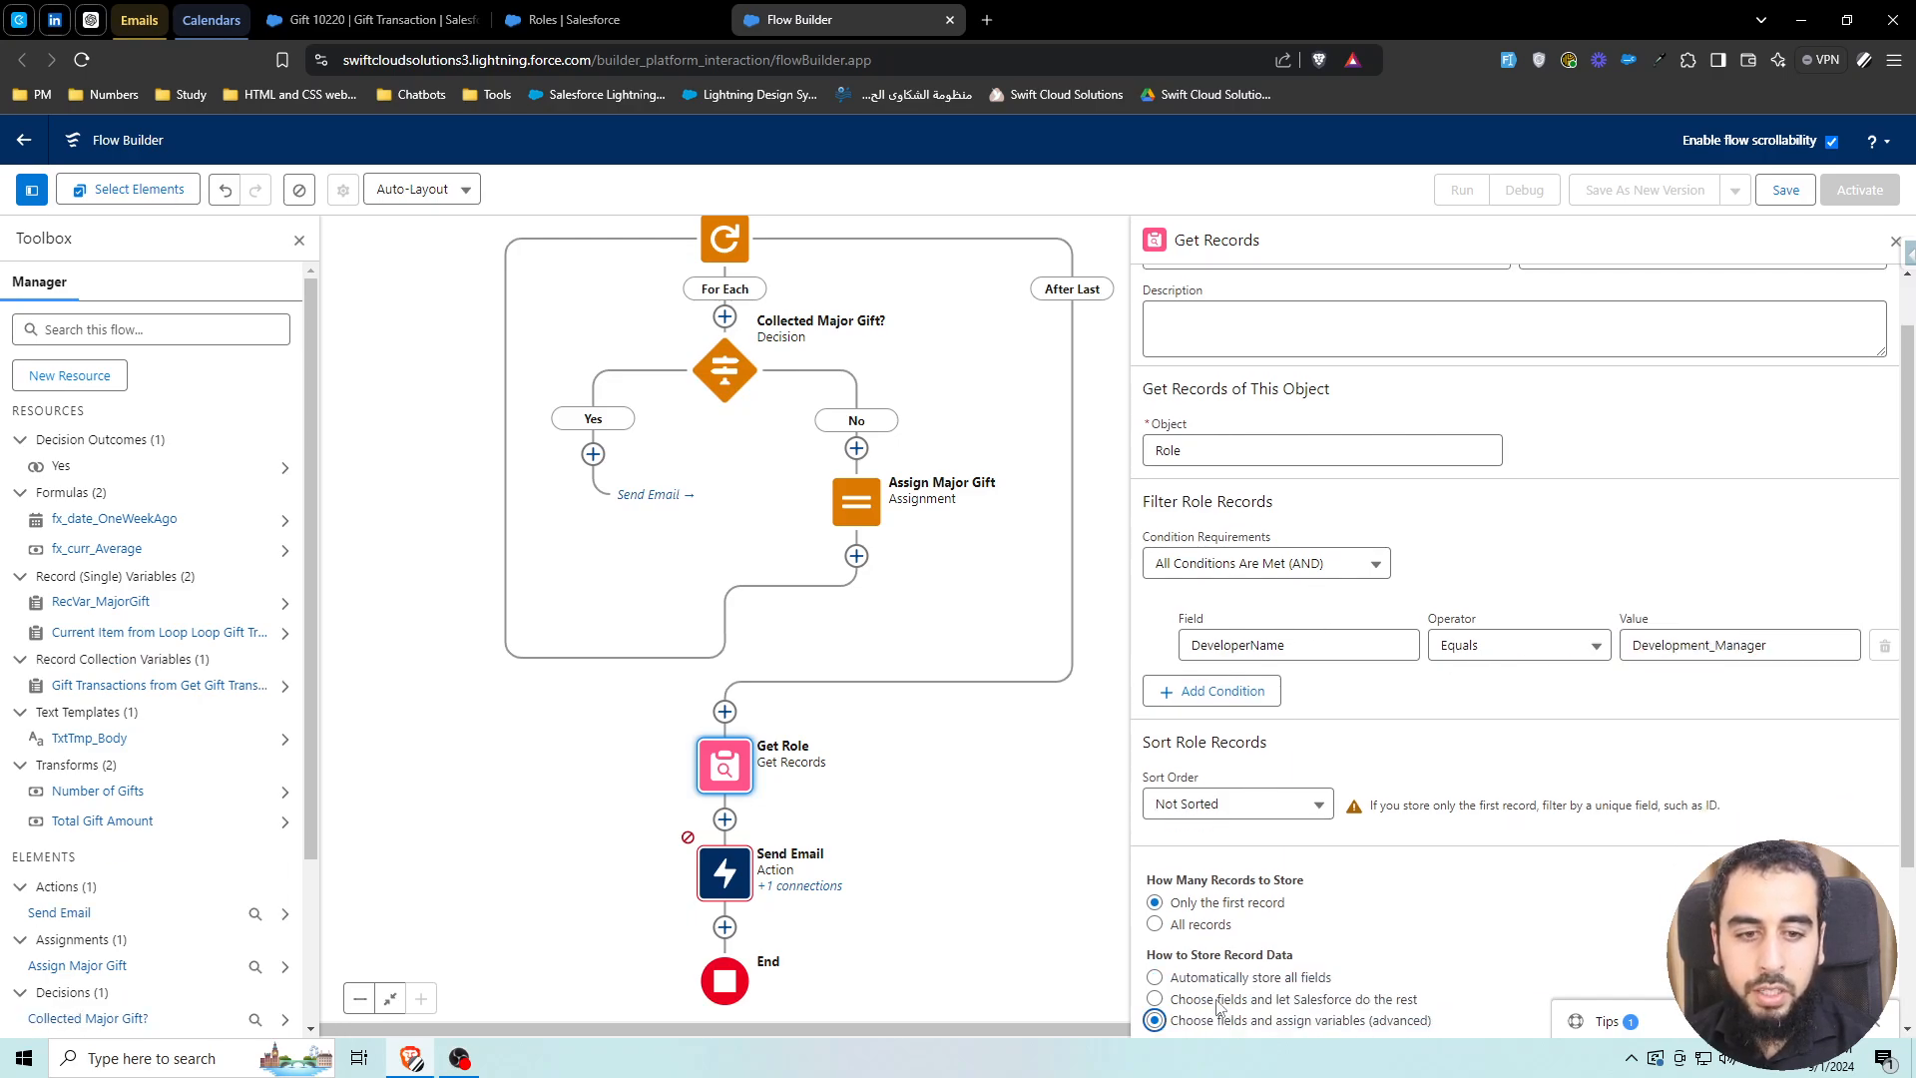
click(1156, 999)
scroll(1297, 898, down, 3)
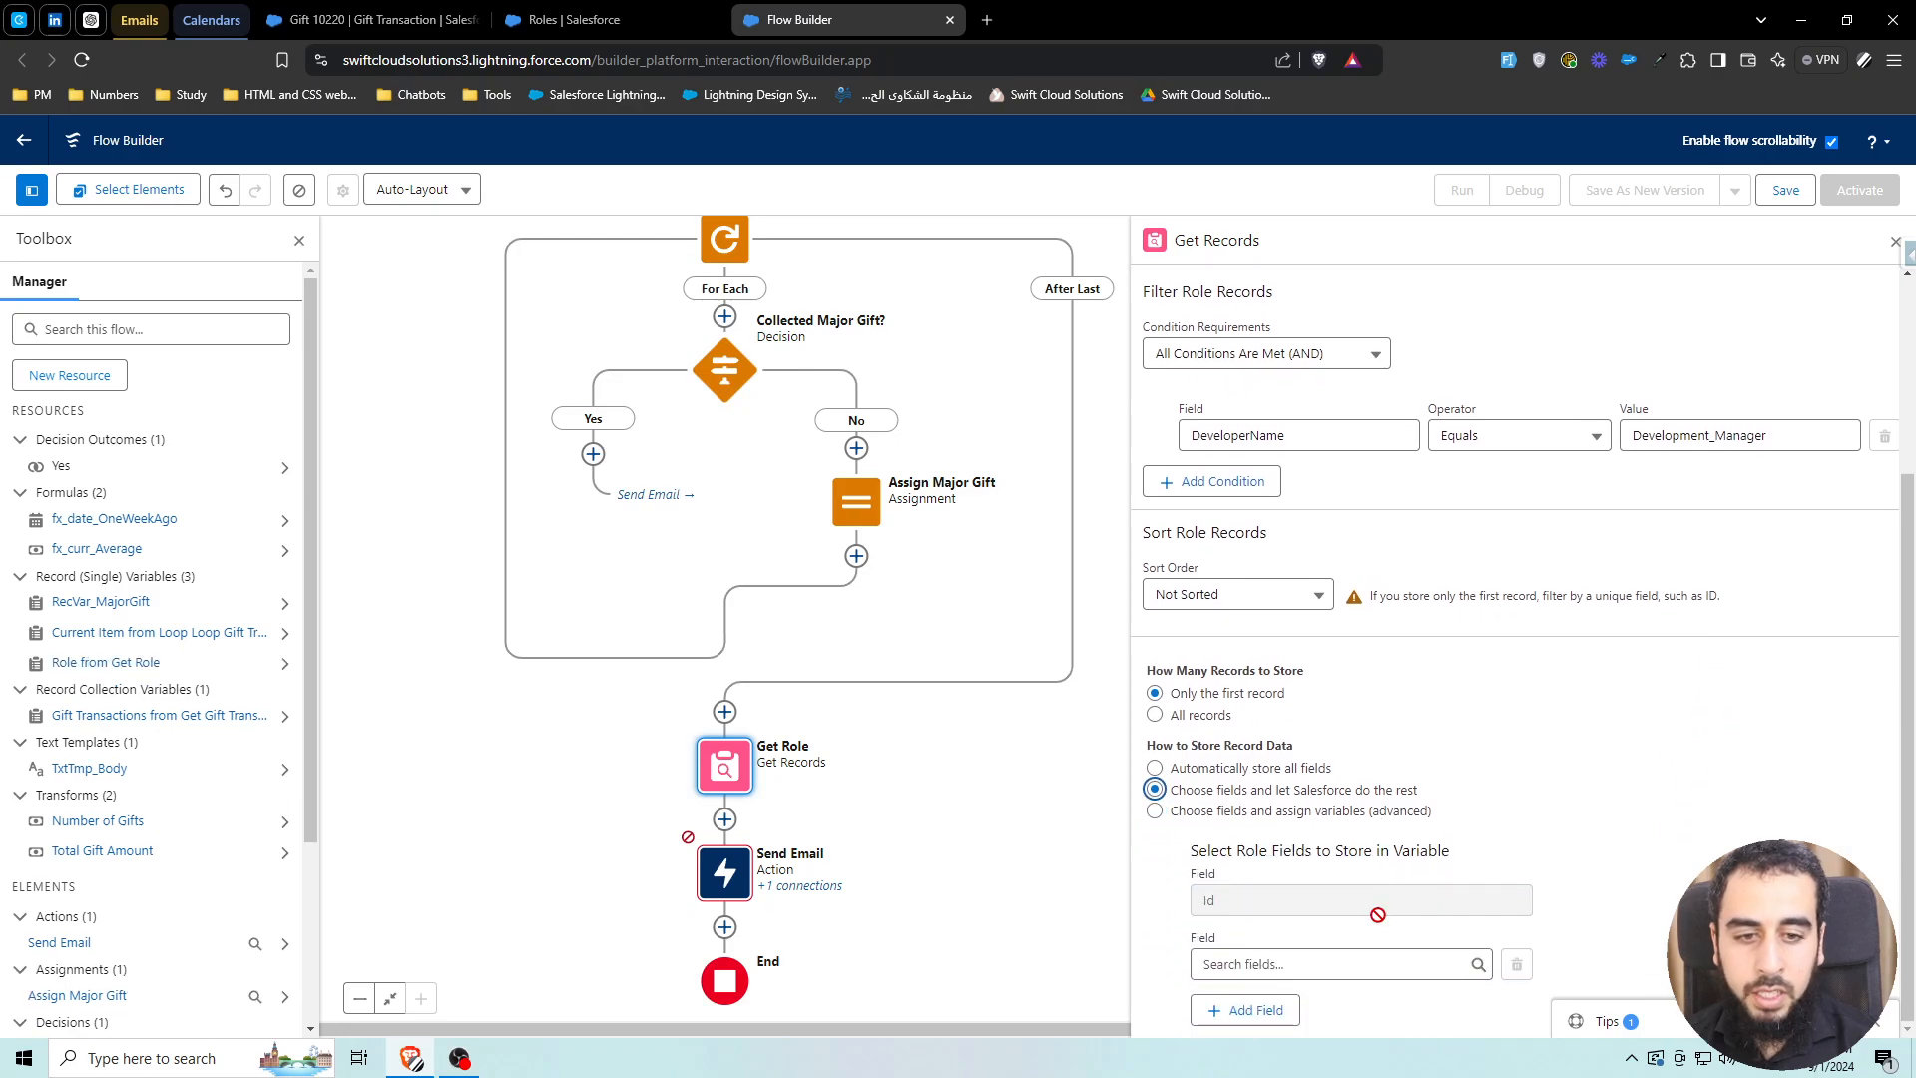
Add a Get Records element 'Get Development Manager User' after Get Role, querying the User object
click(724, 819)
text(get)
scroll(556, 686, down, 2)
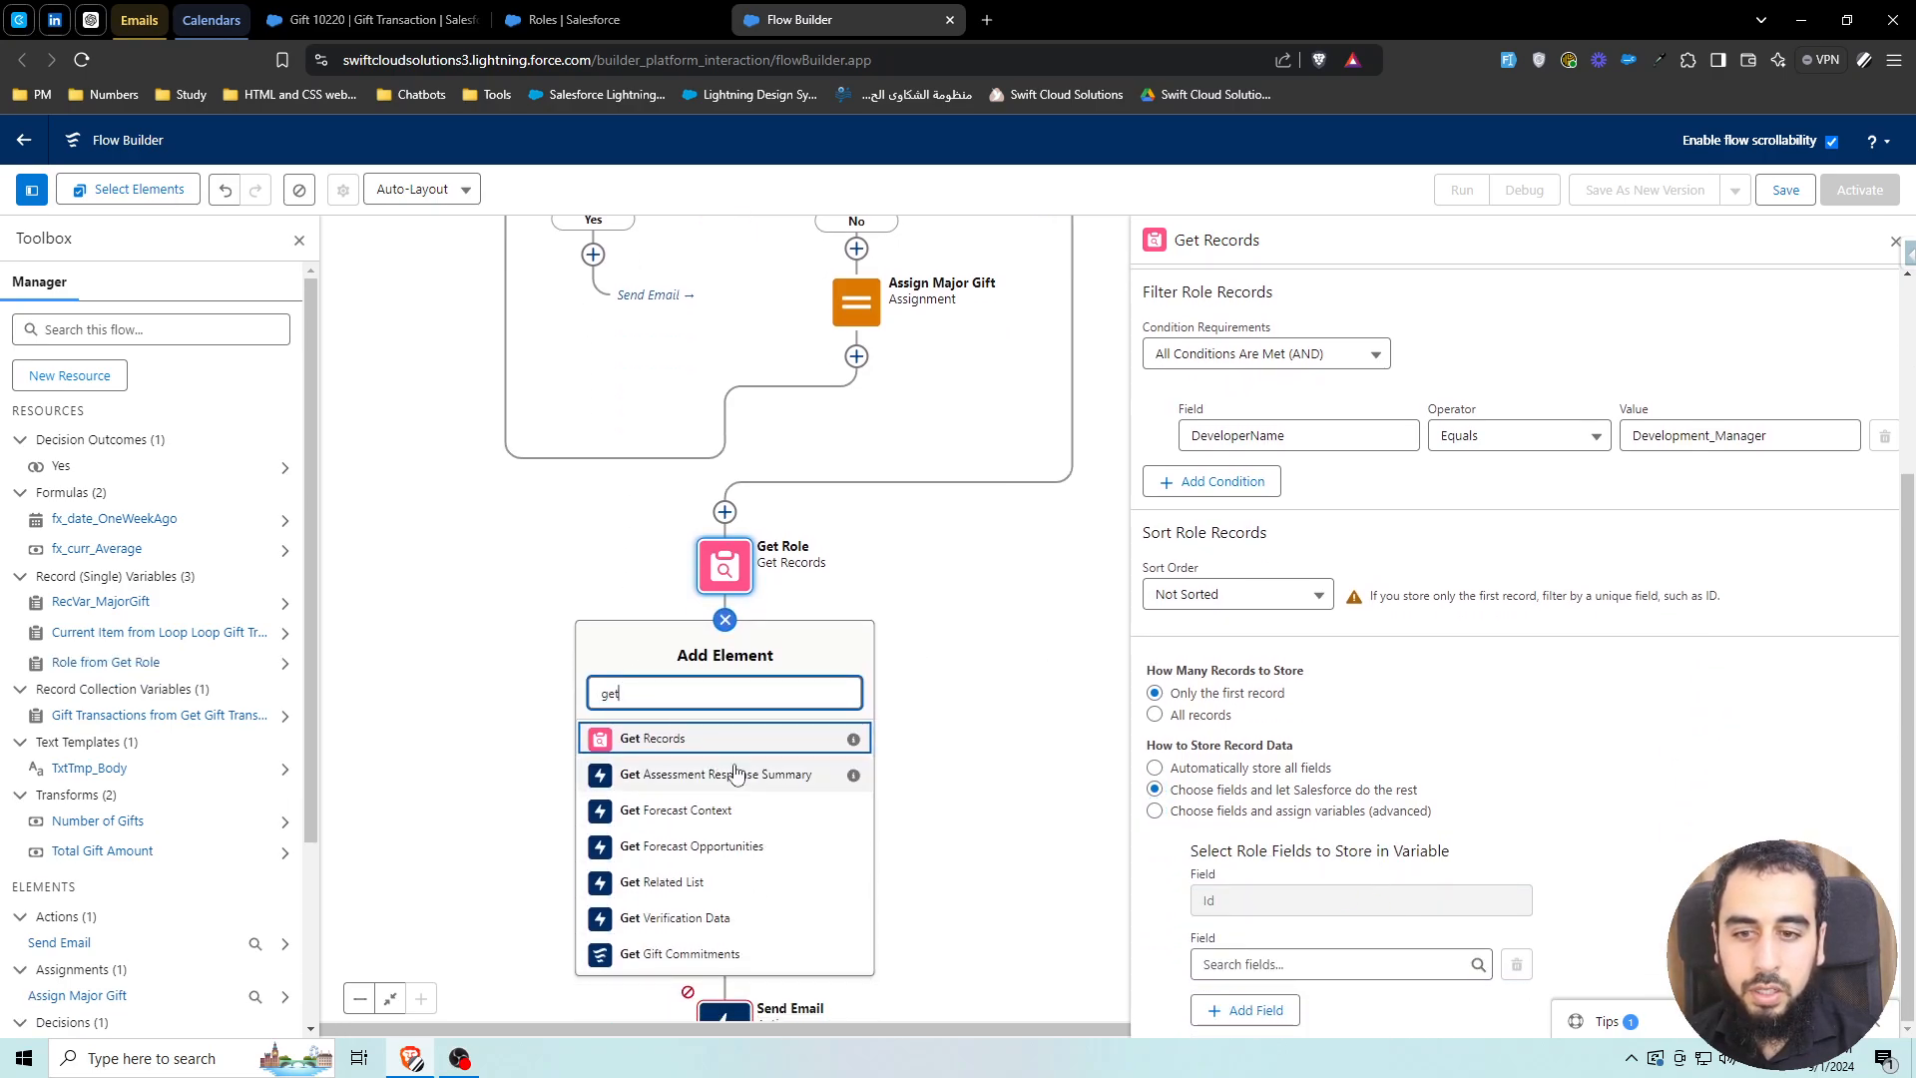
click(644, 734)
text(G)
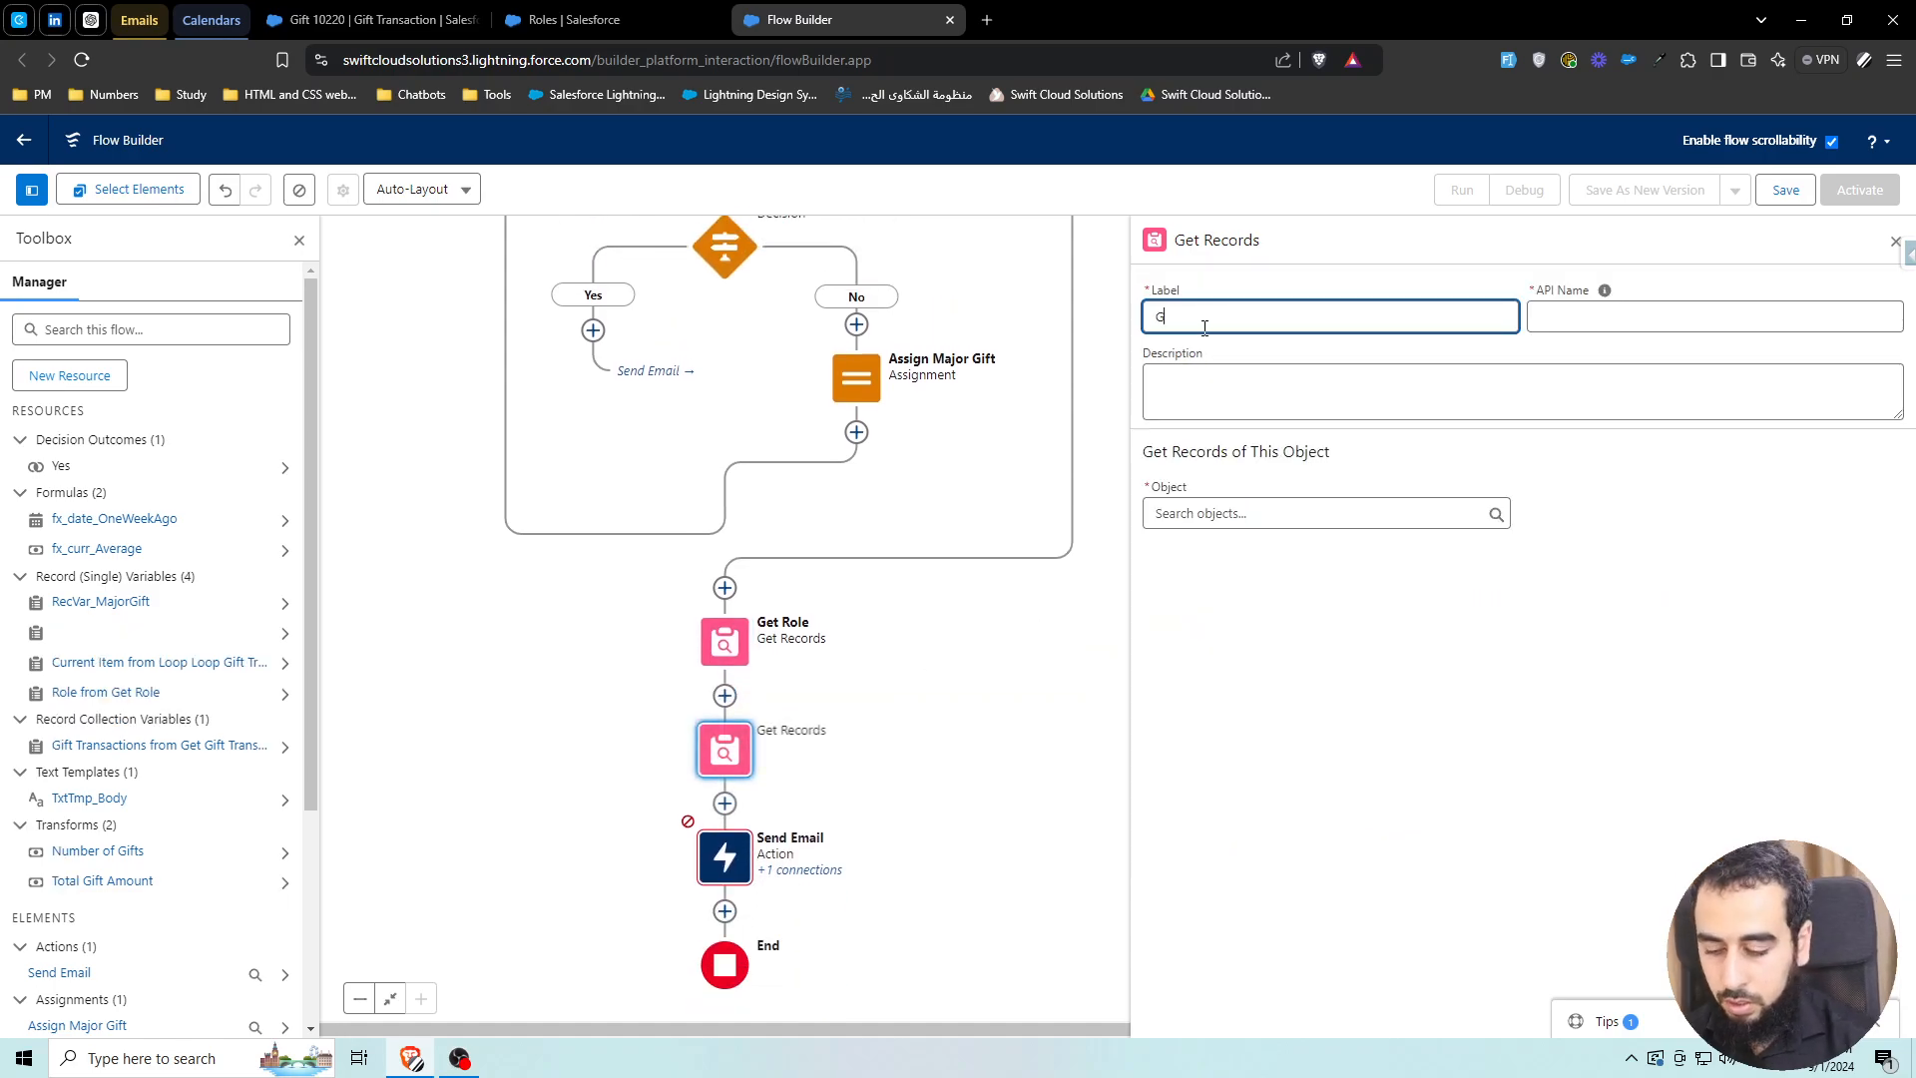
text(et Development )
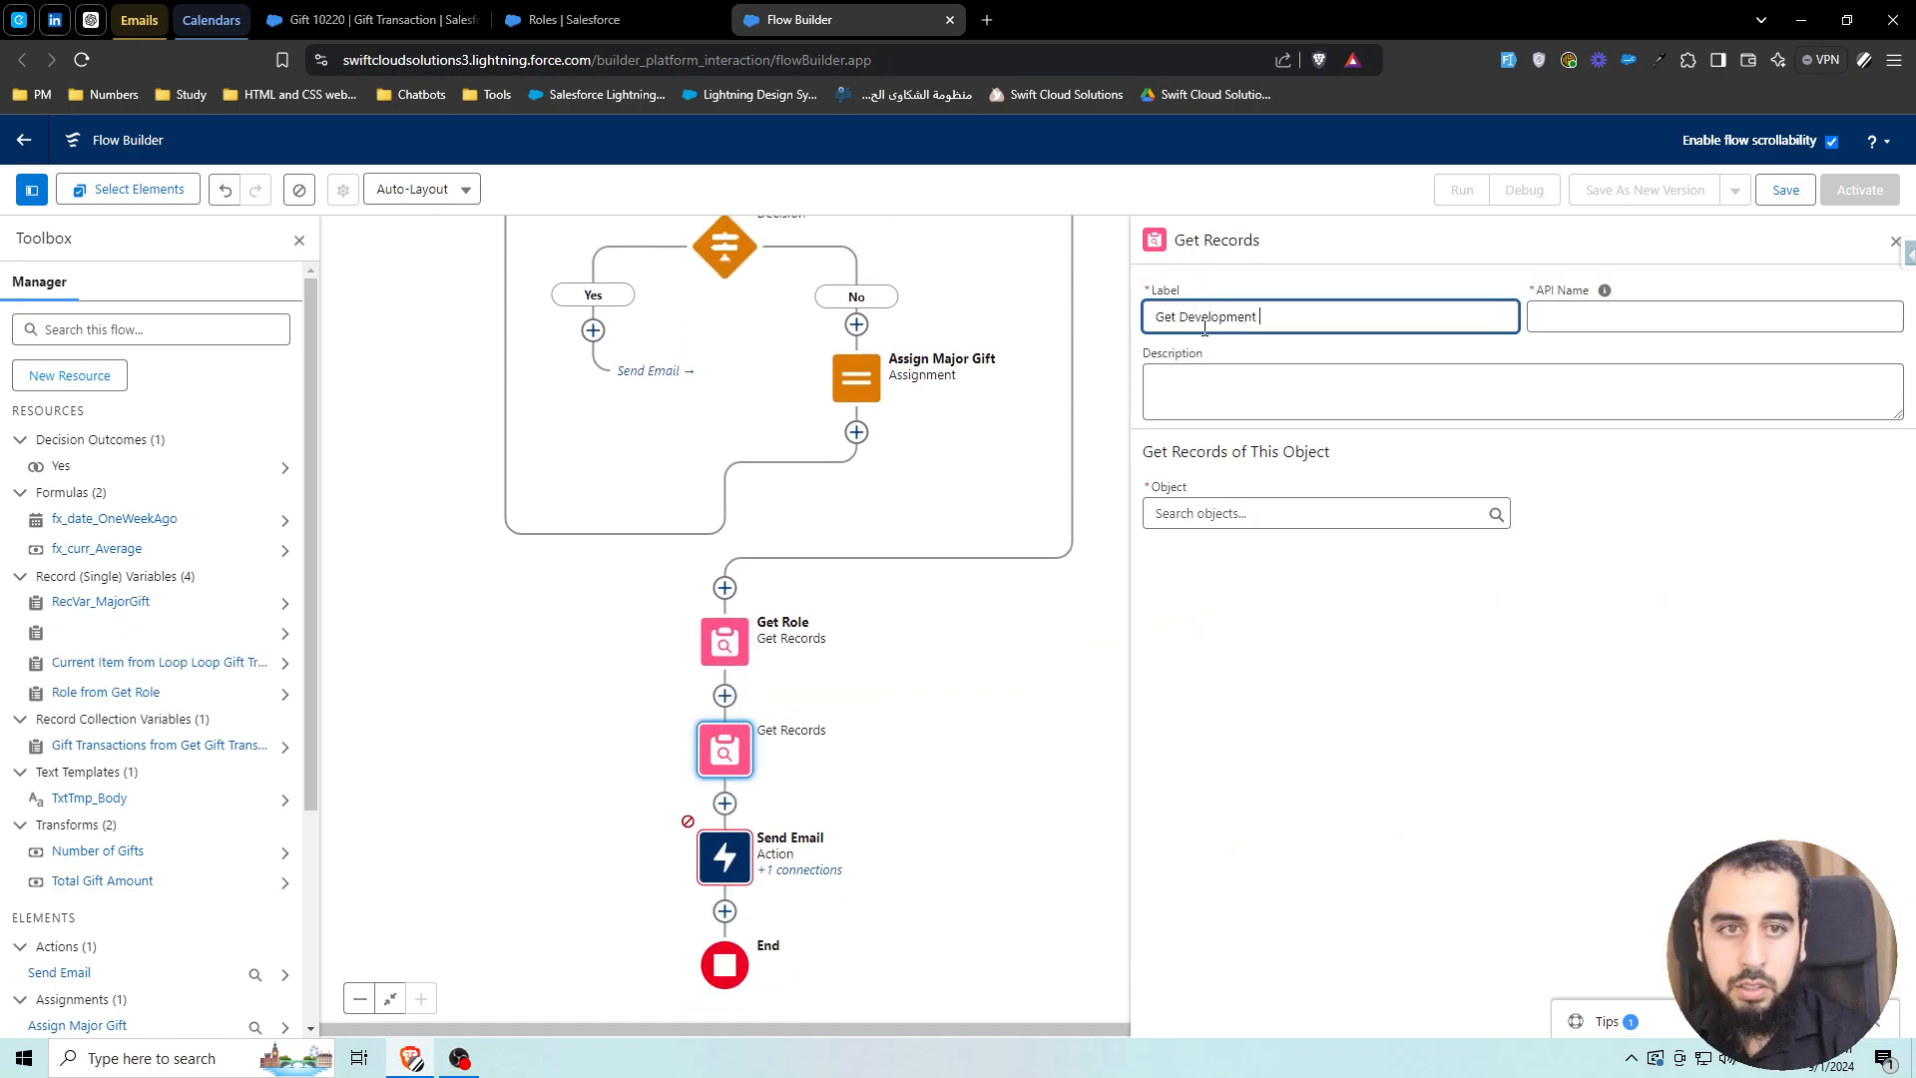
text(Manager User)
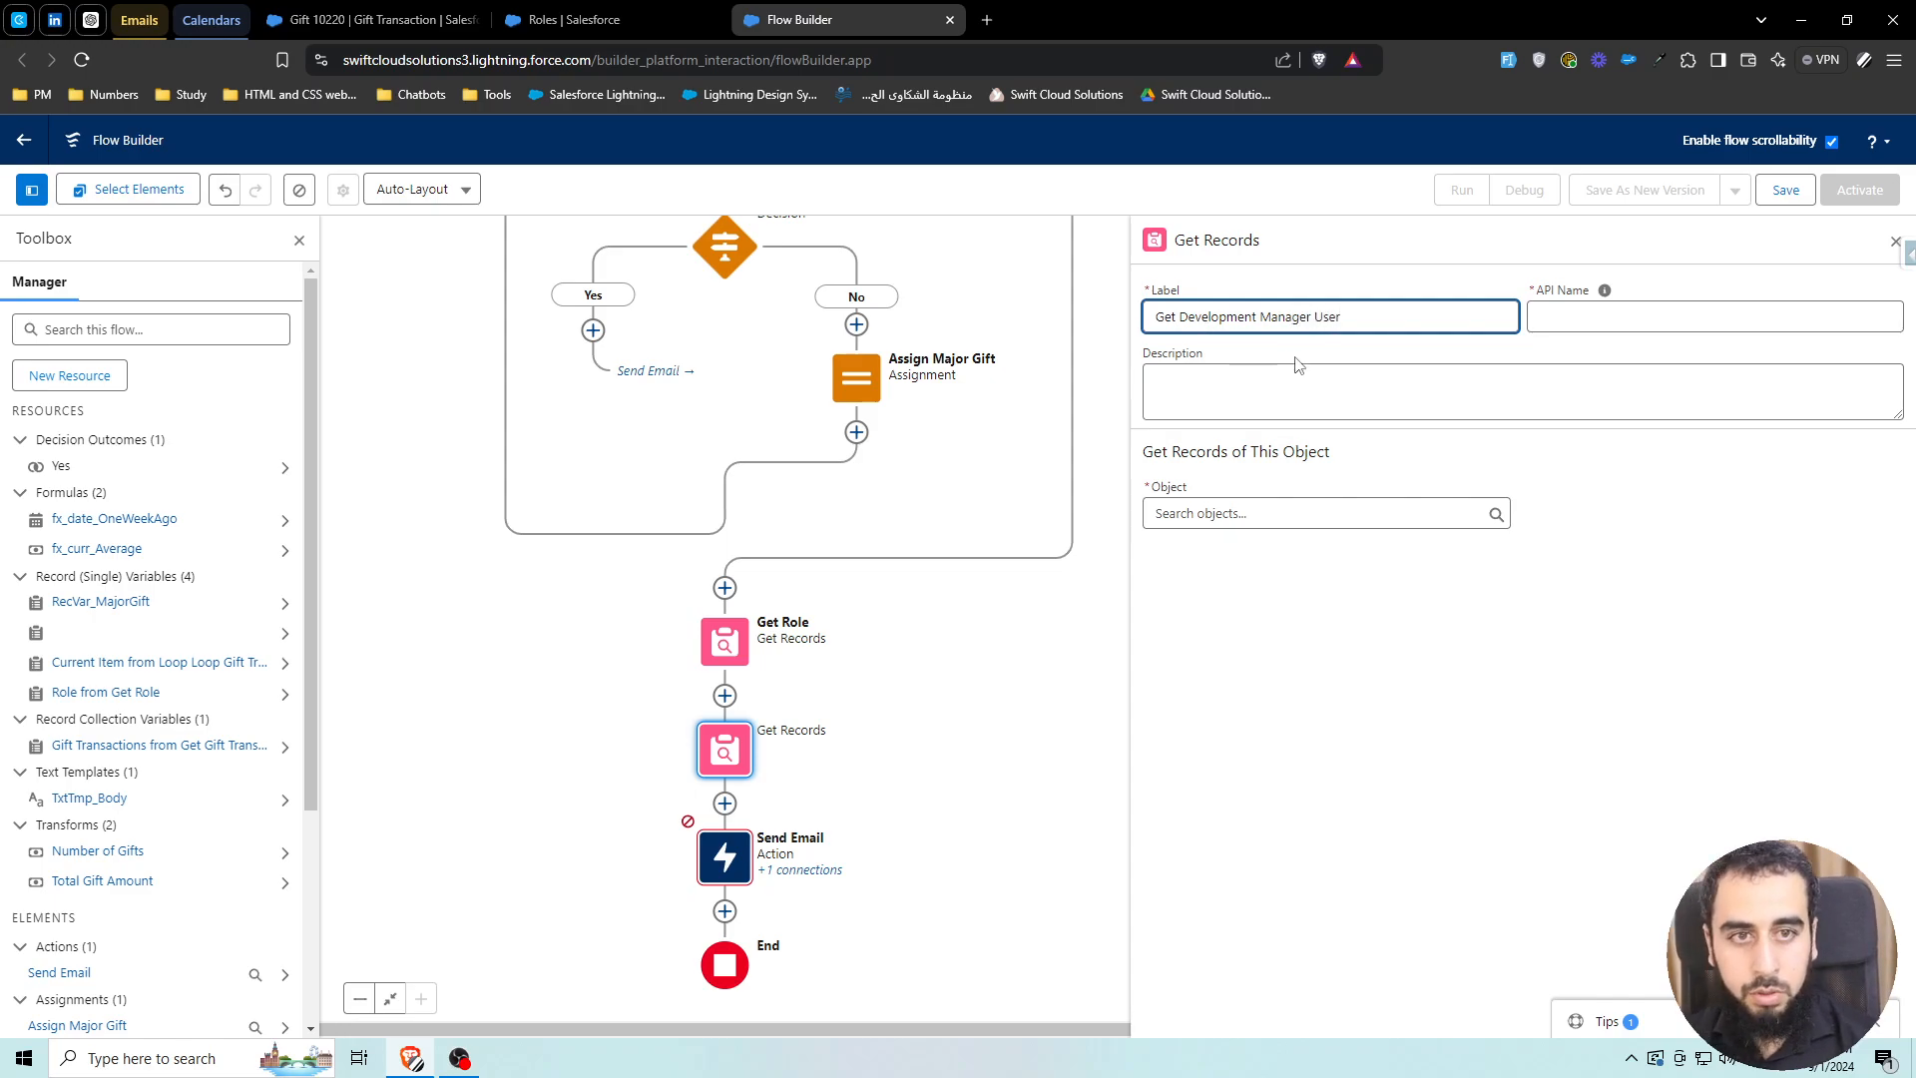
click(1283, 513)
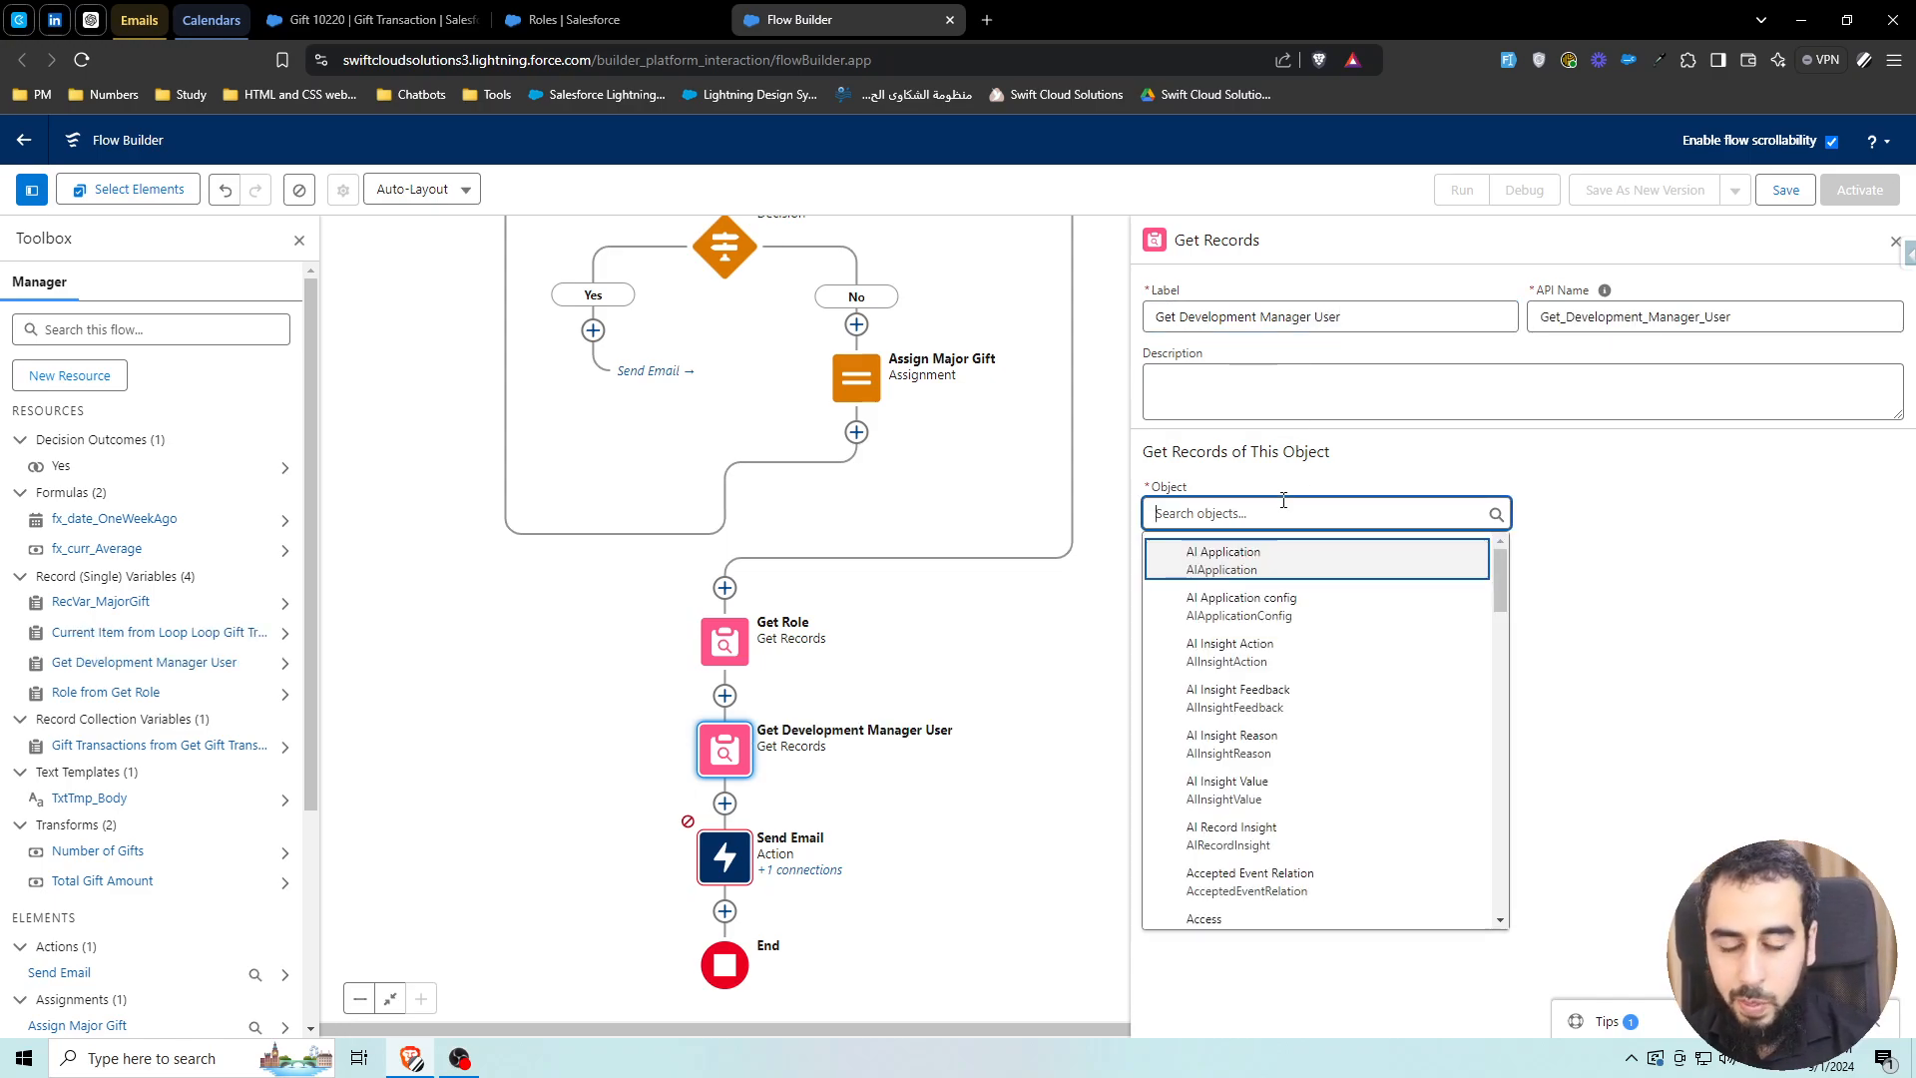
text(user)
scroll(1255, 698, down, 3)
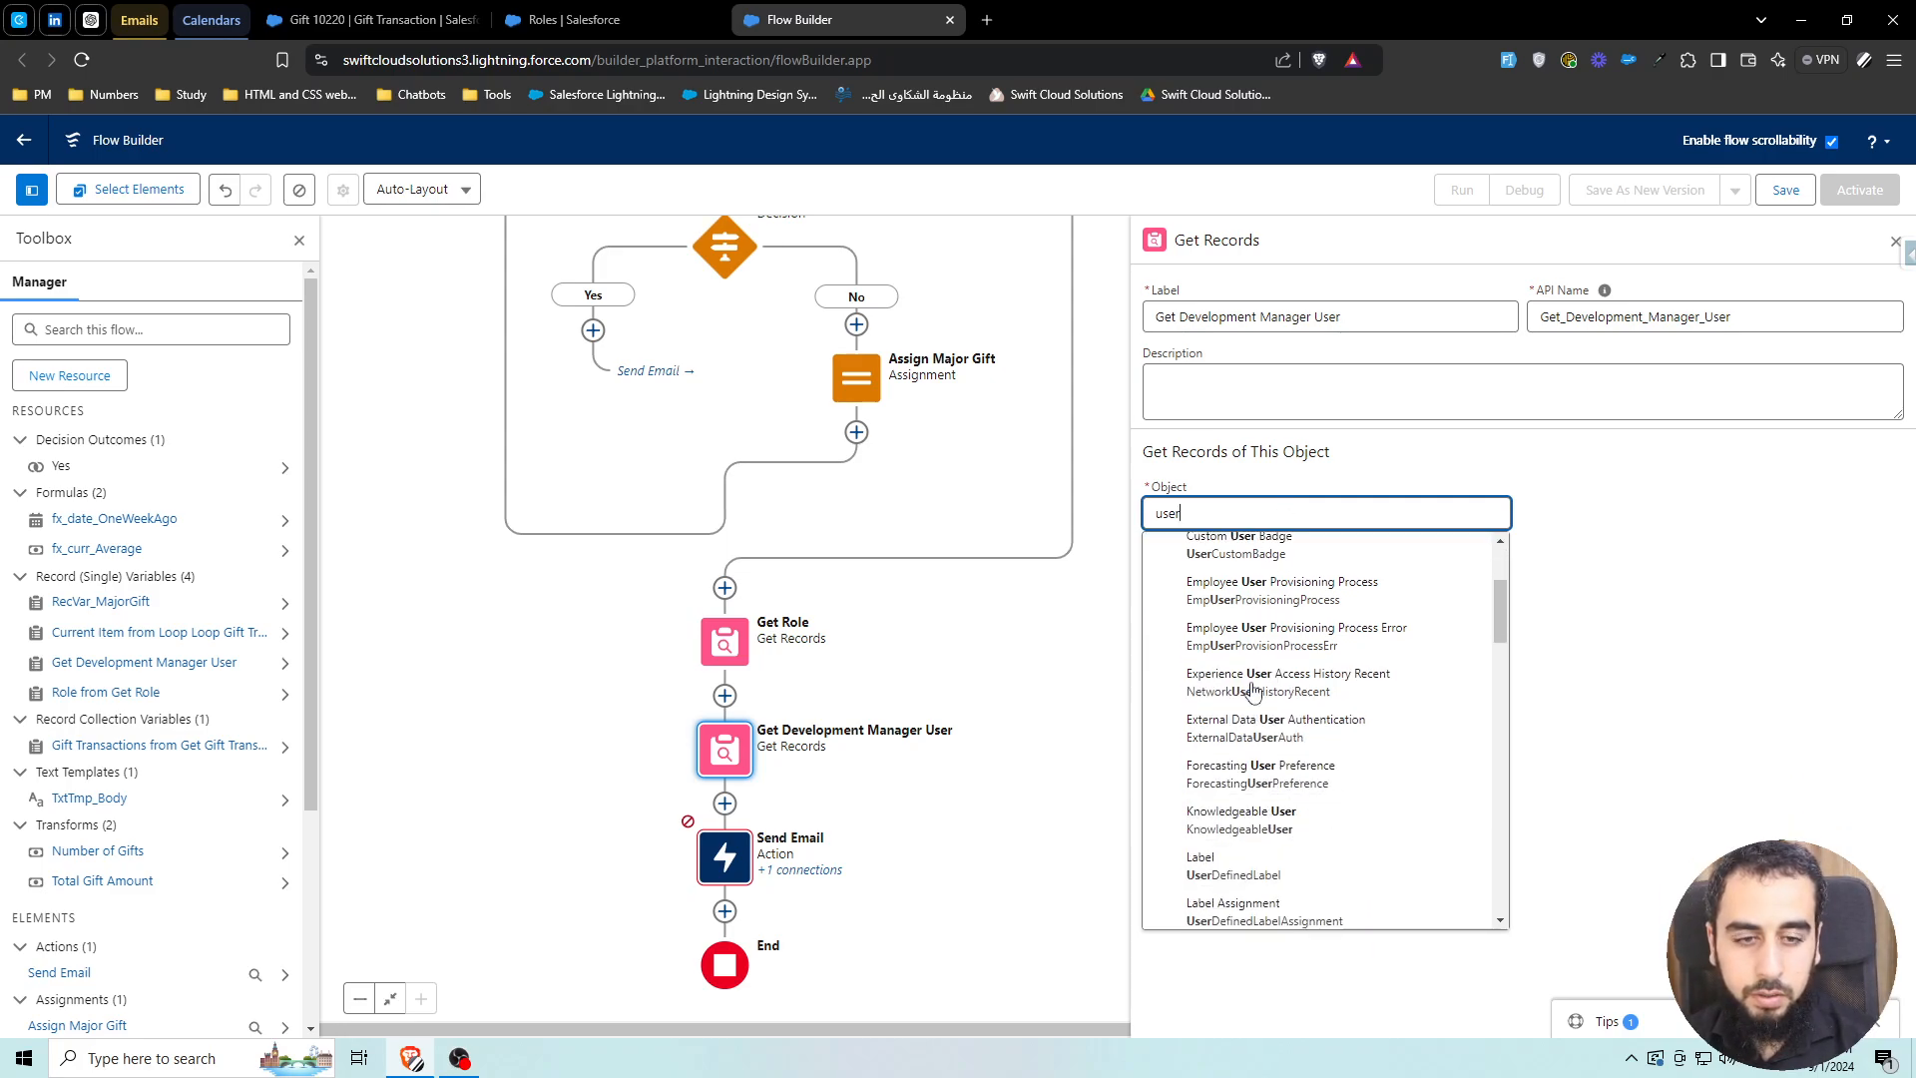
scroll(1237, 769, down, 8)
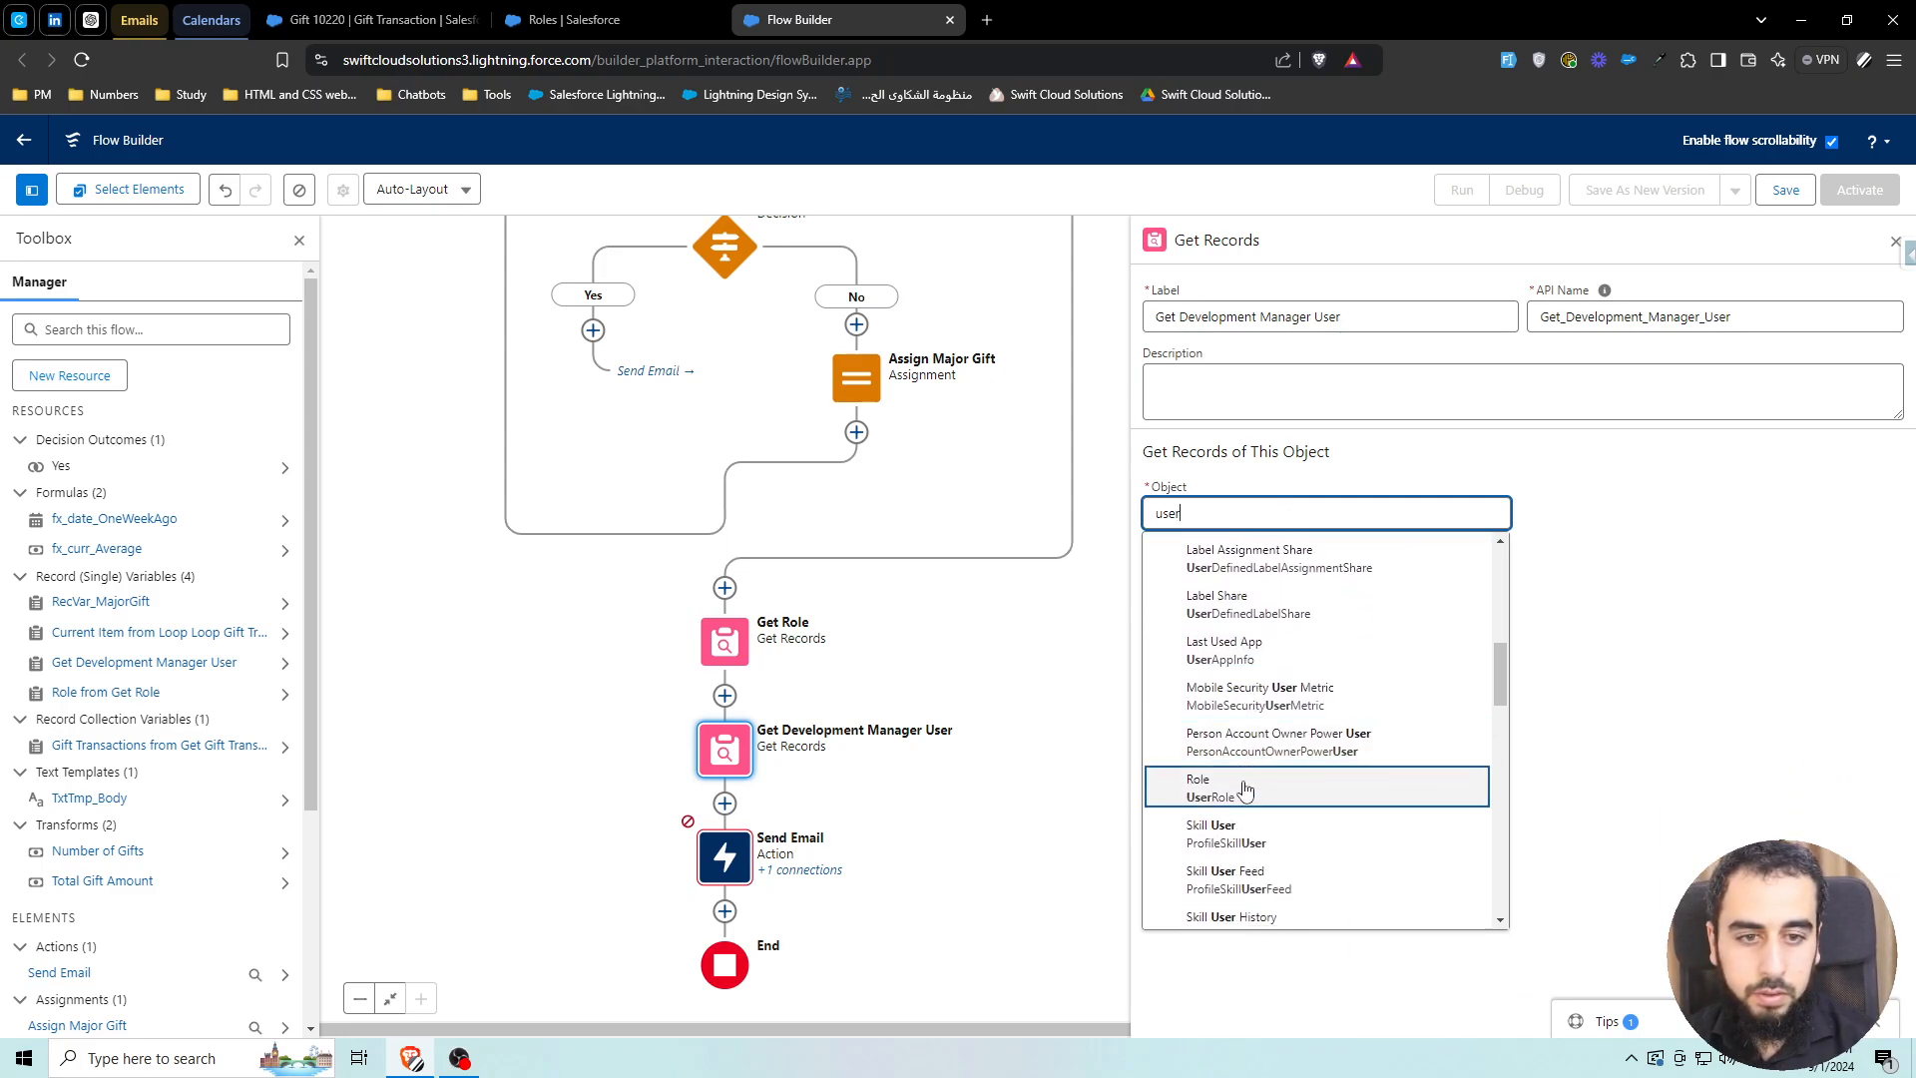
click(1207, 671)
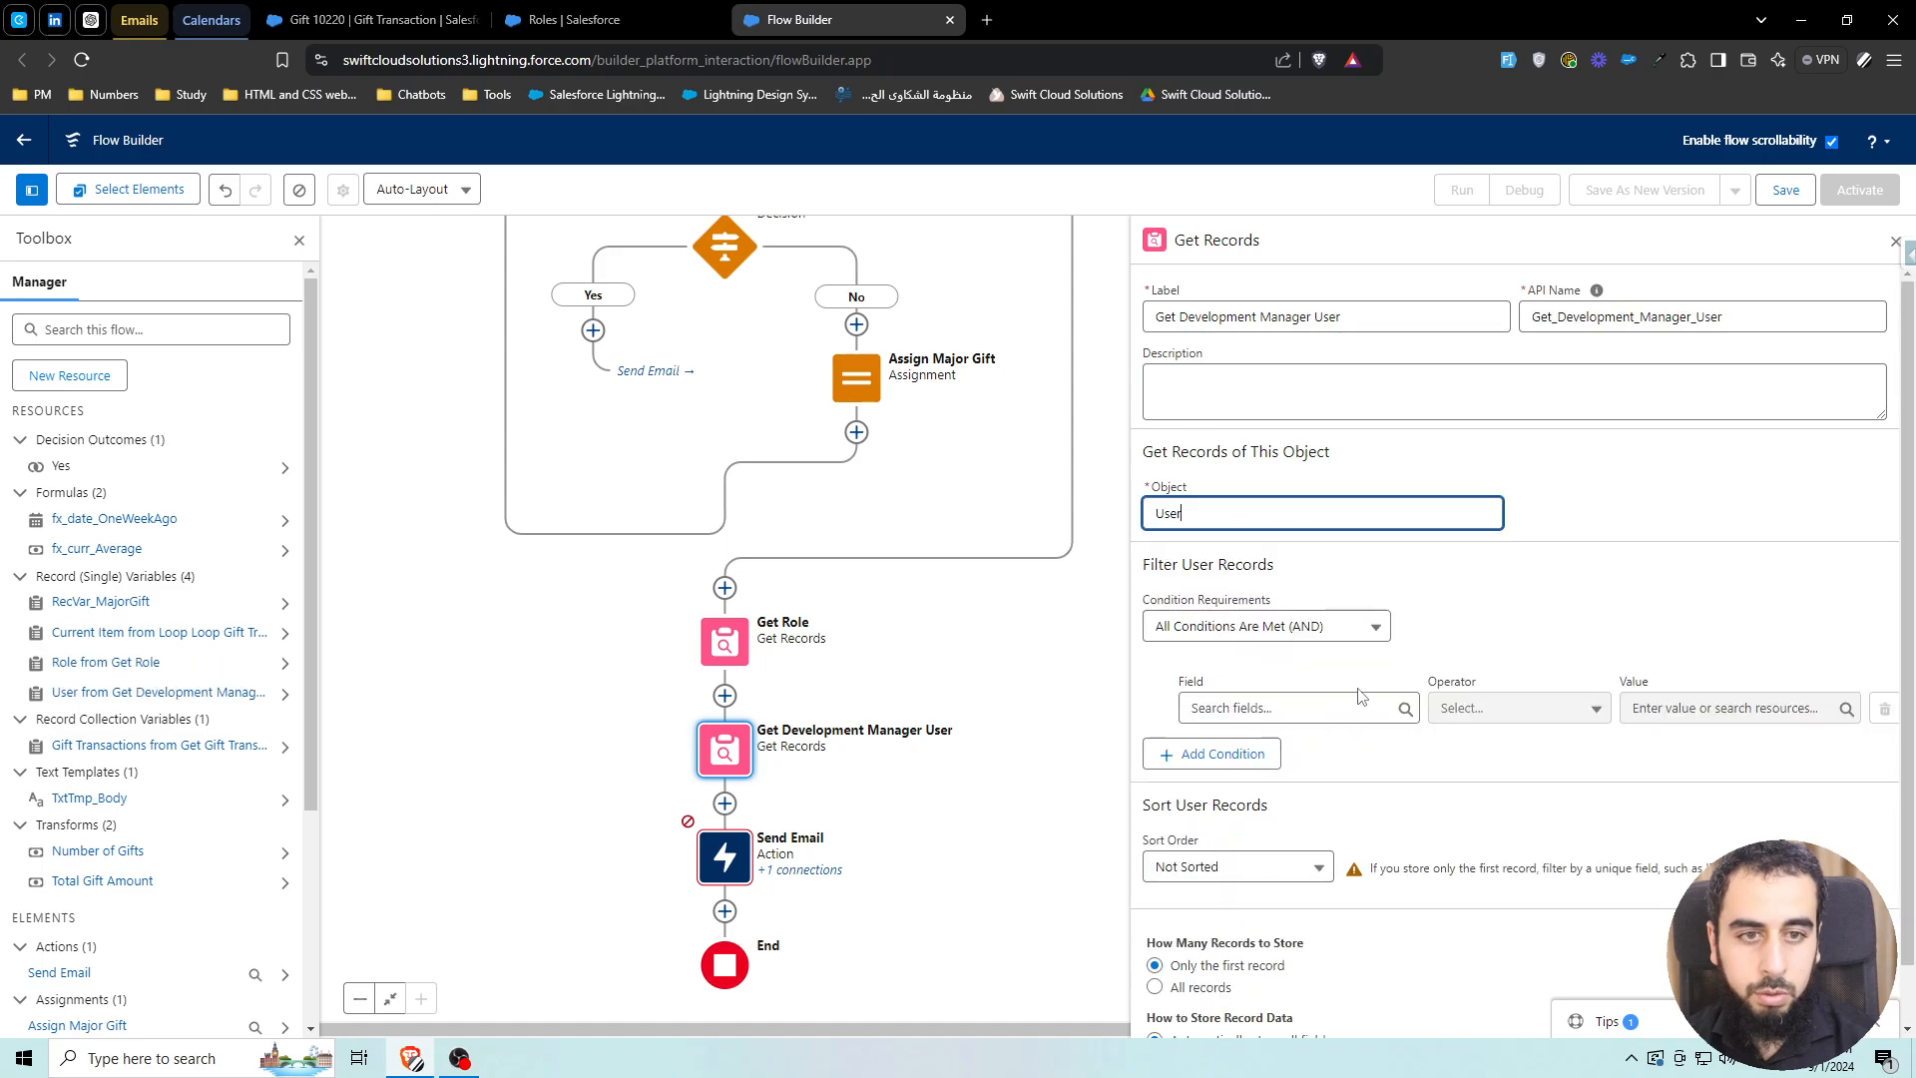
Filter users where UserRoleId equals the Role ID from Get_Role
click(1297, 708)
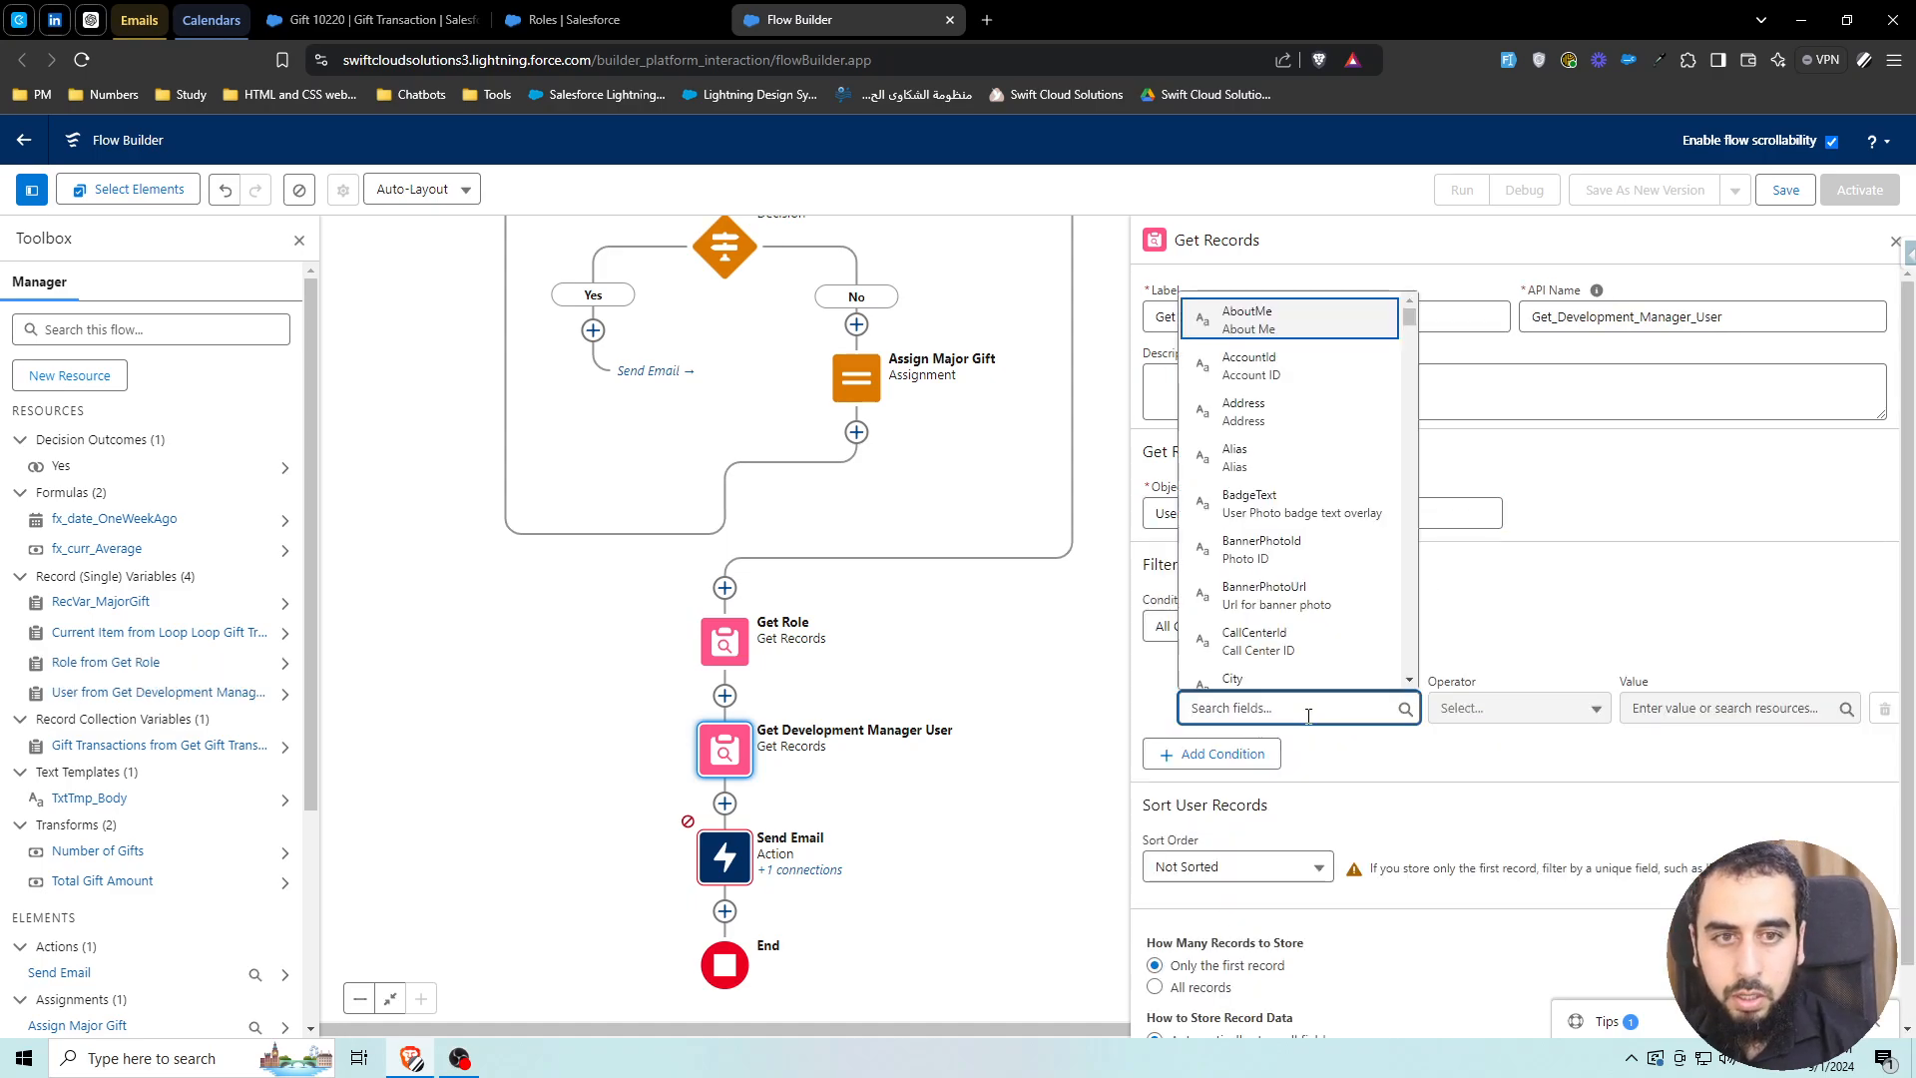
text(role)
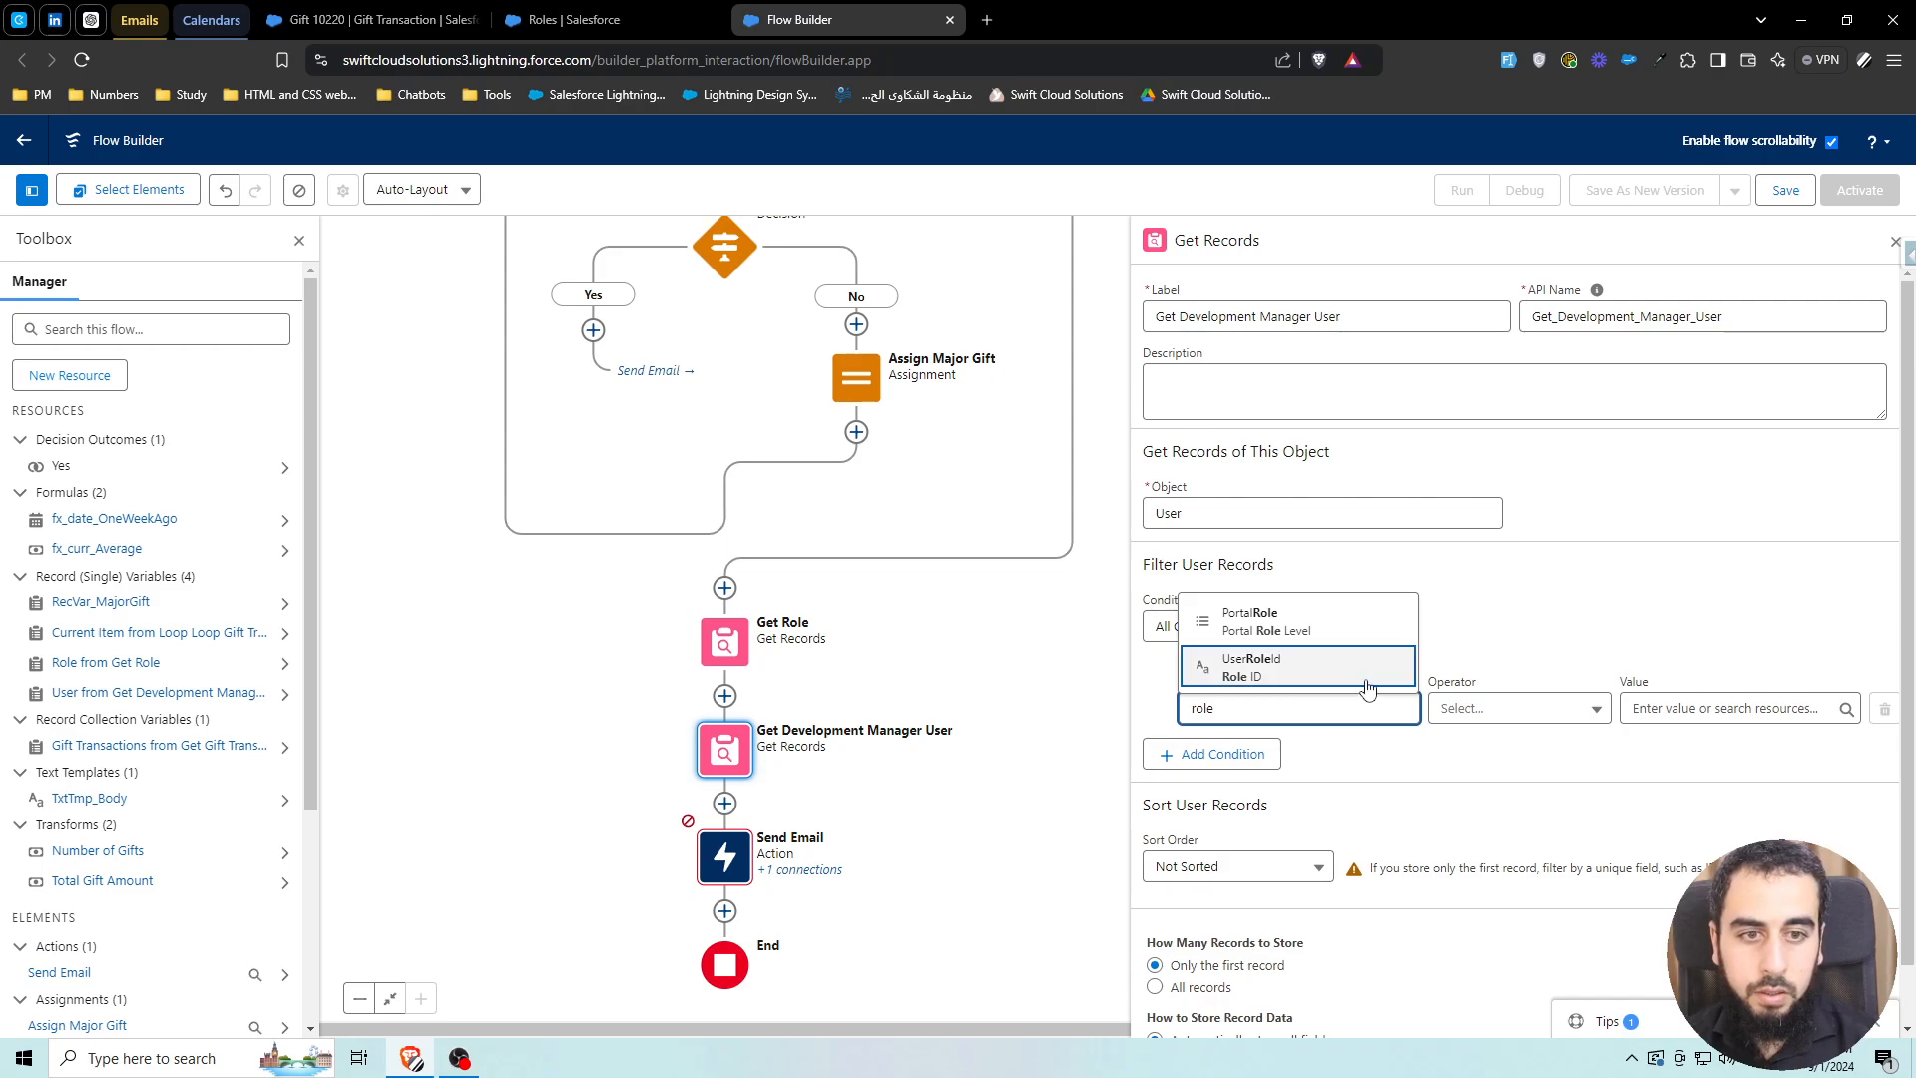
click(1271, 678)
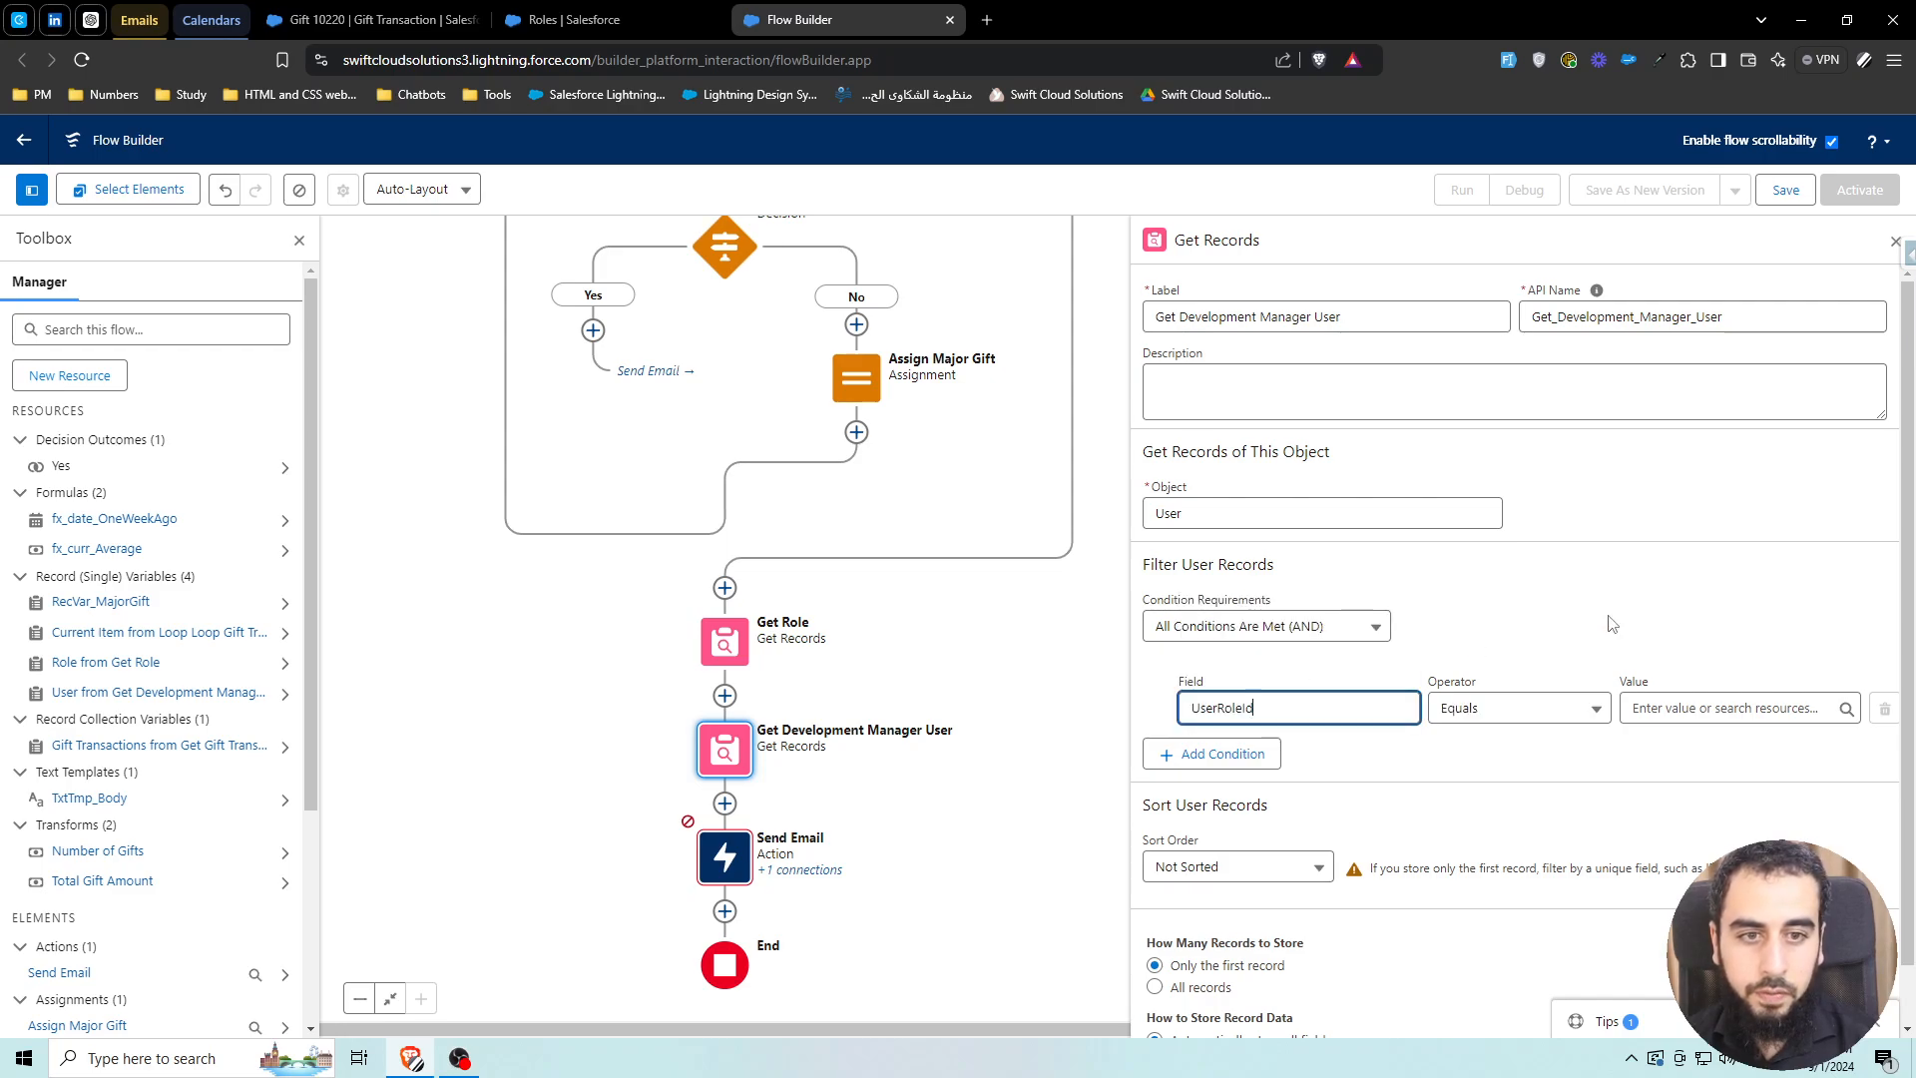
click(1660, 709)
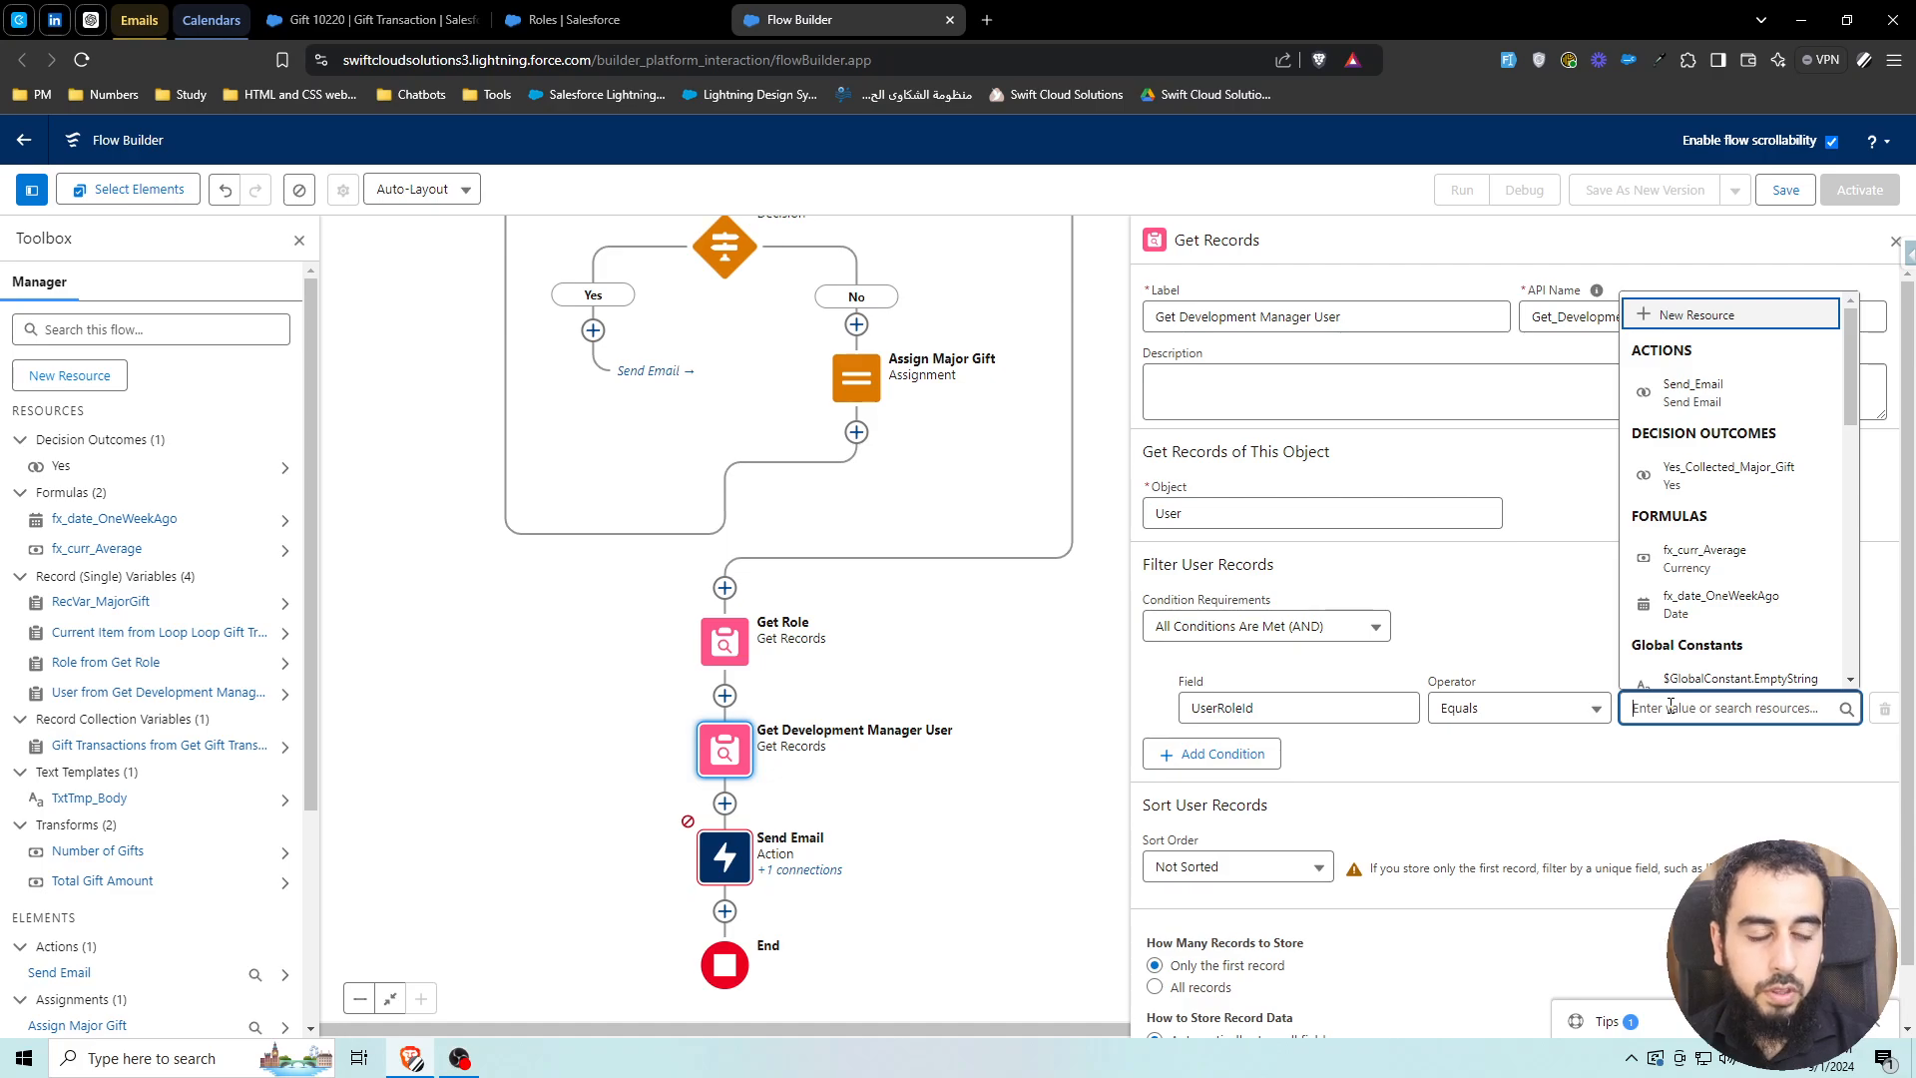
text(get)
click(1706, 616)
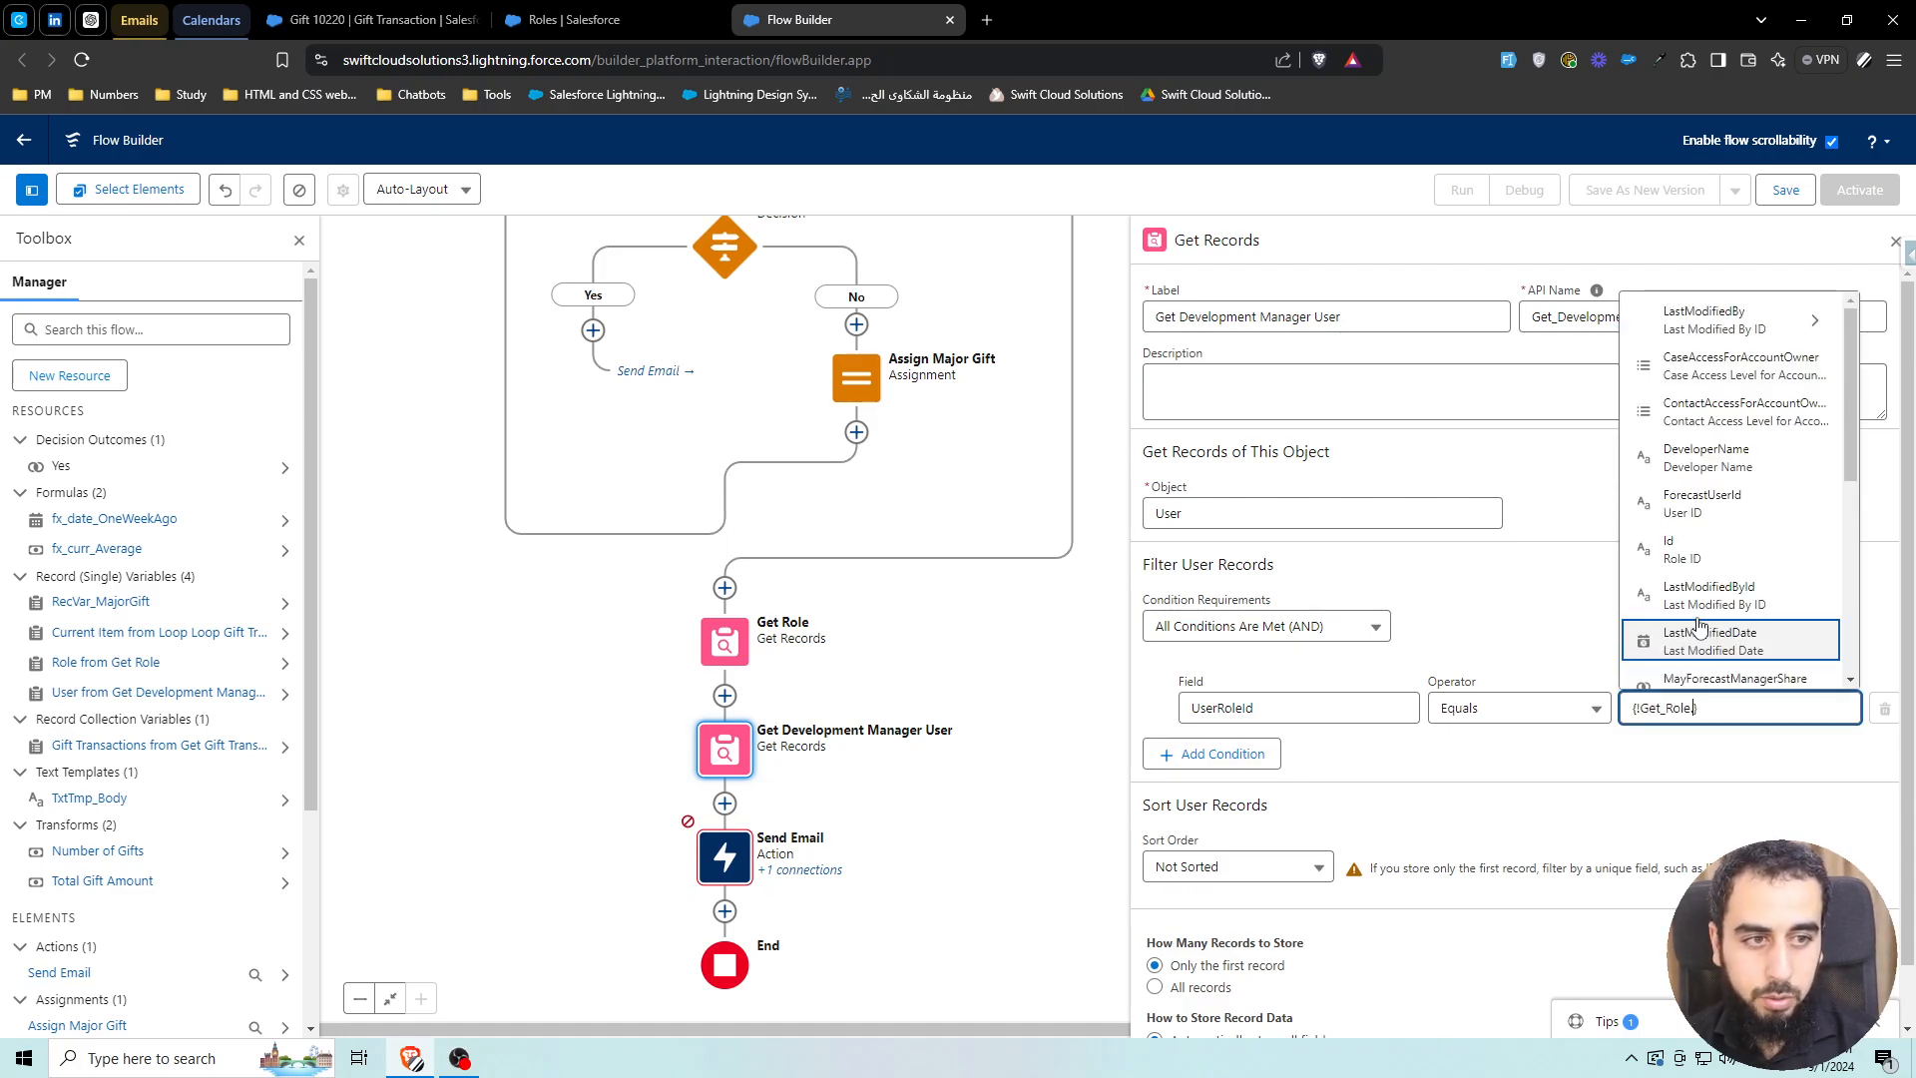
click(1697, 549)
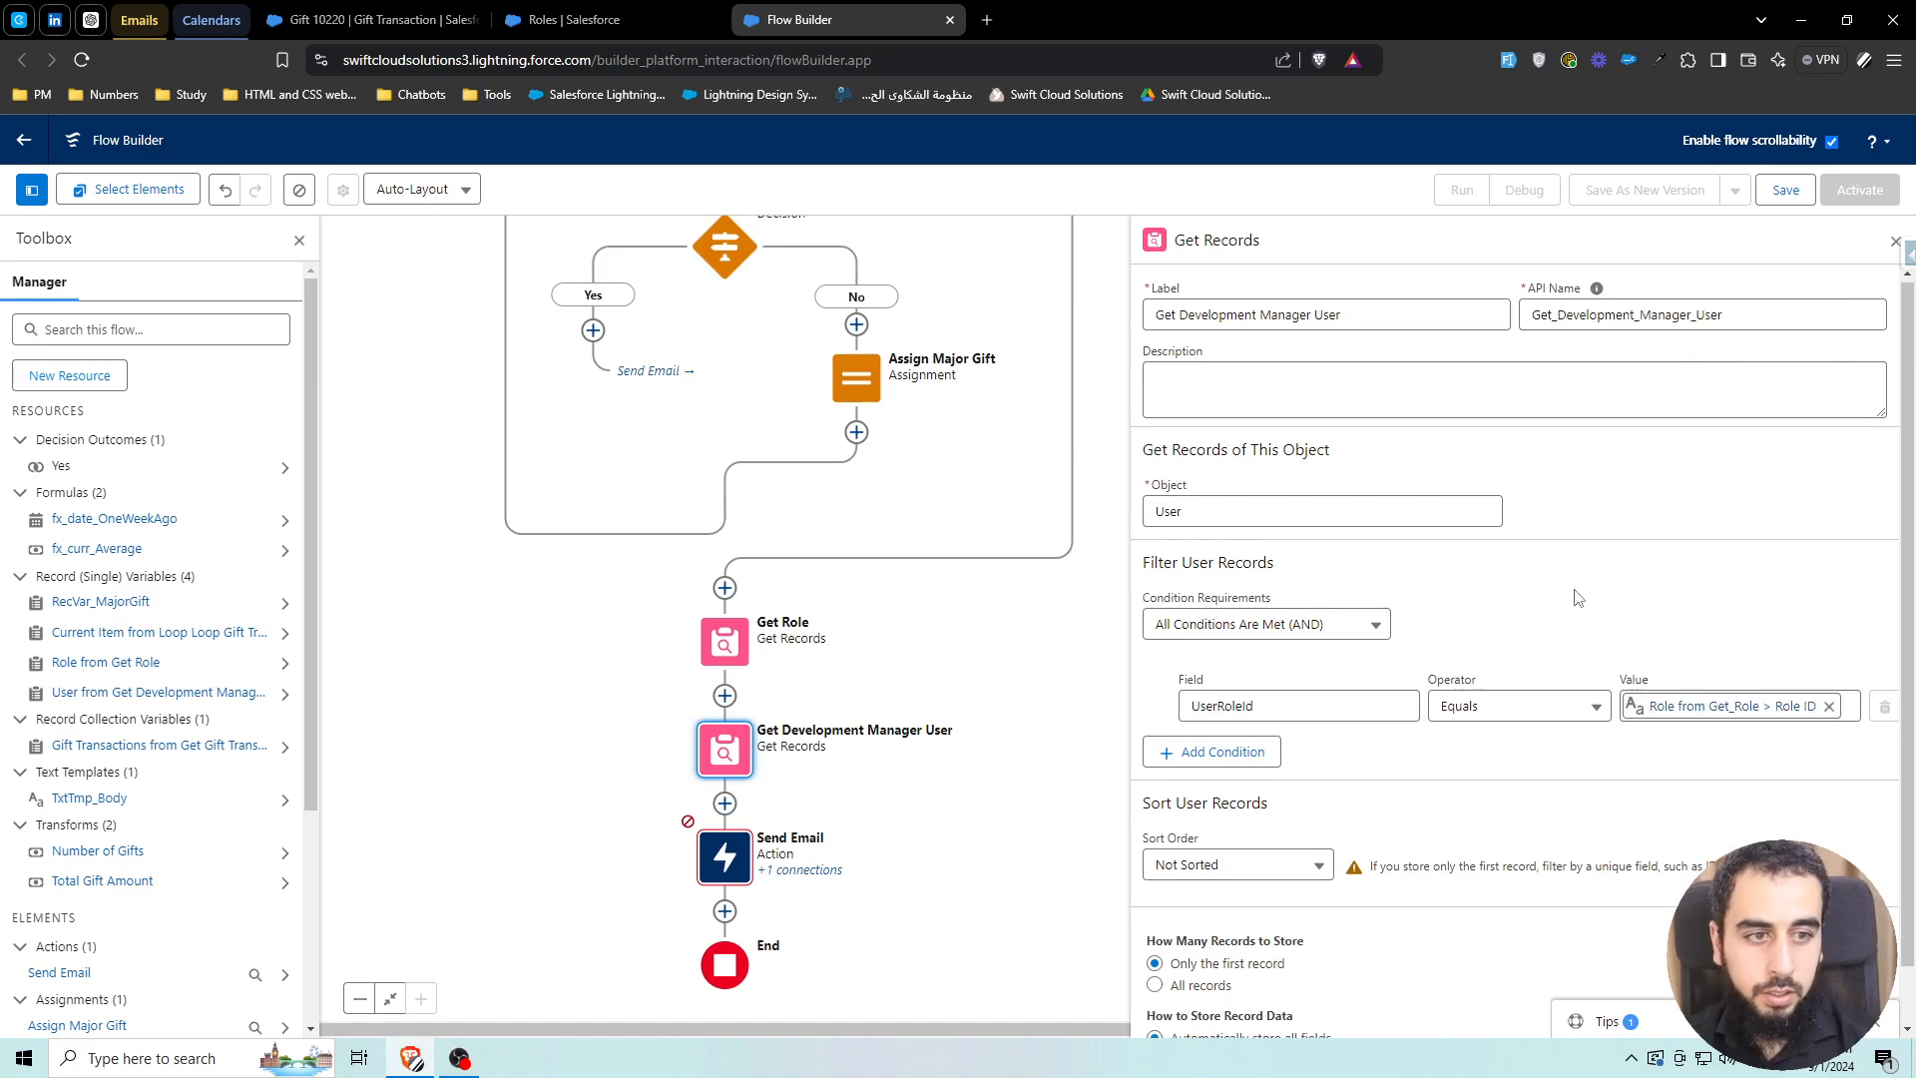
scroll(1365, 804, down, 1)
drag(1217, 908, 1297, 904)
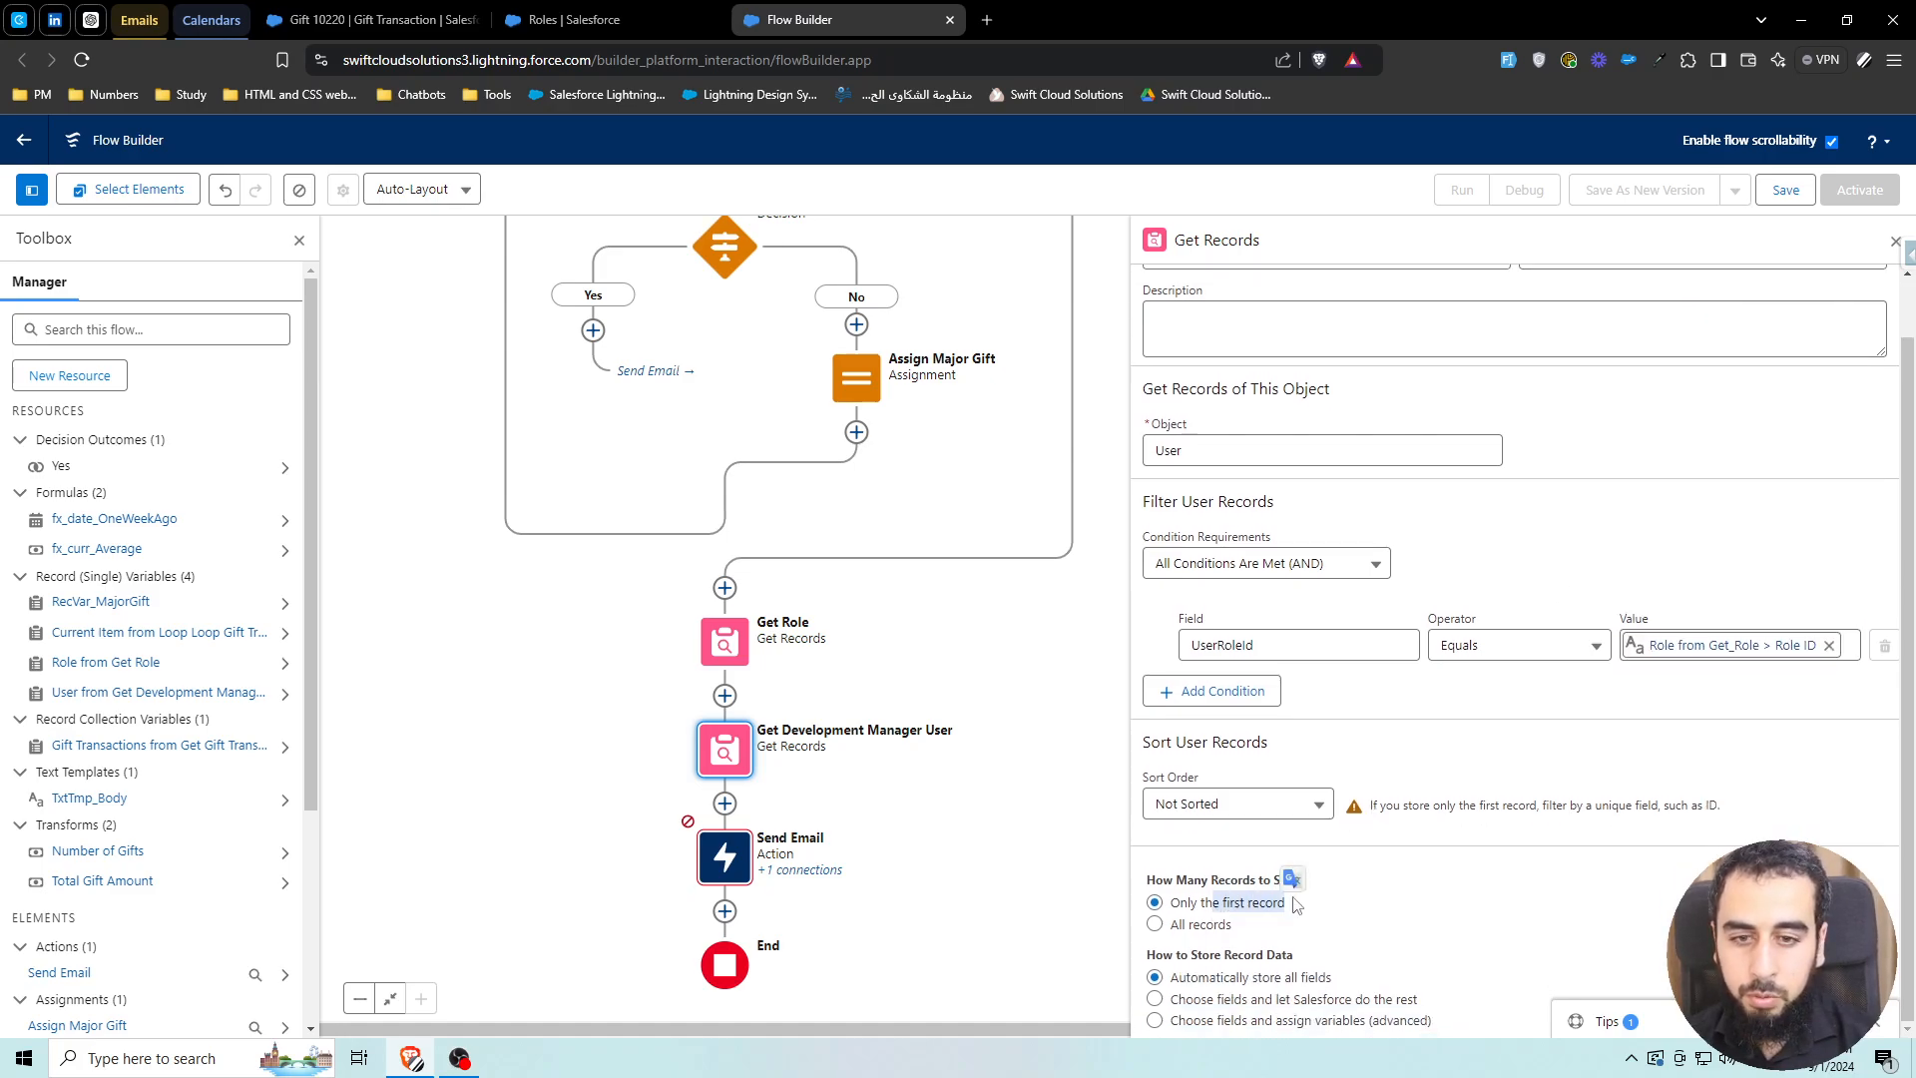
click(1390, 760)
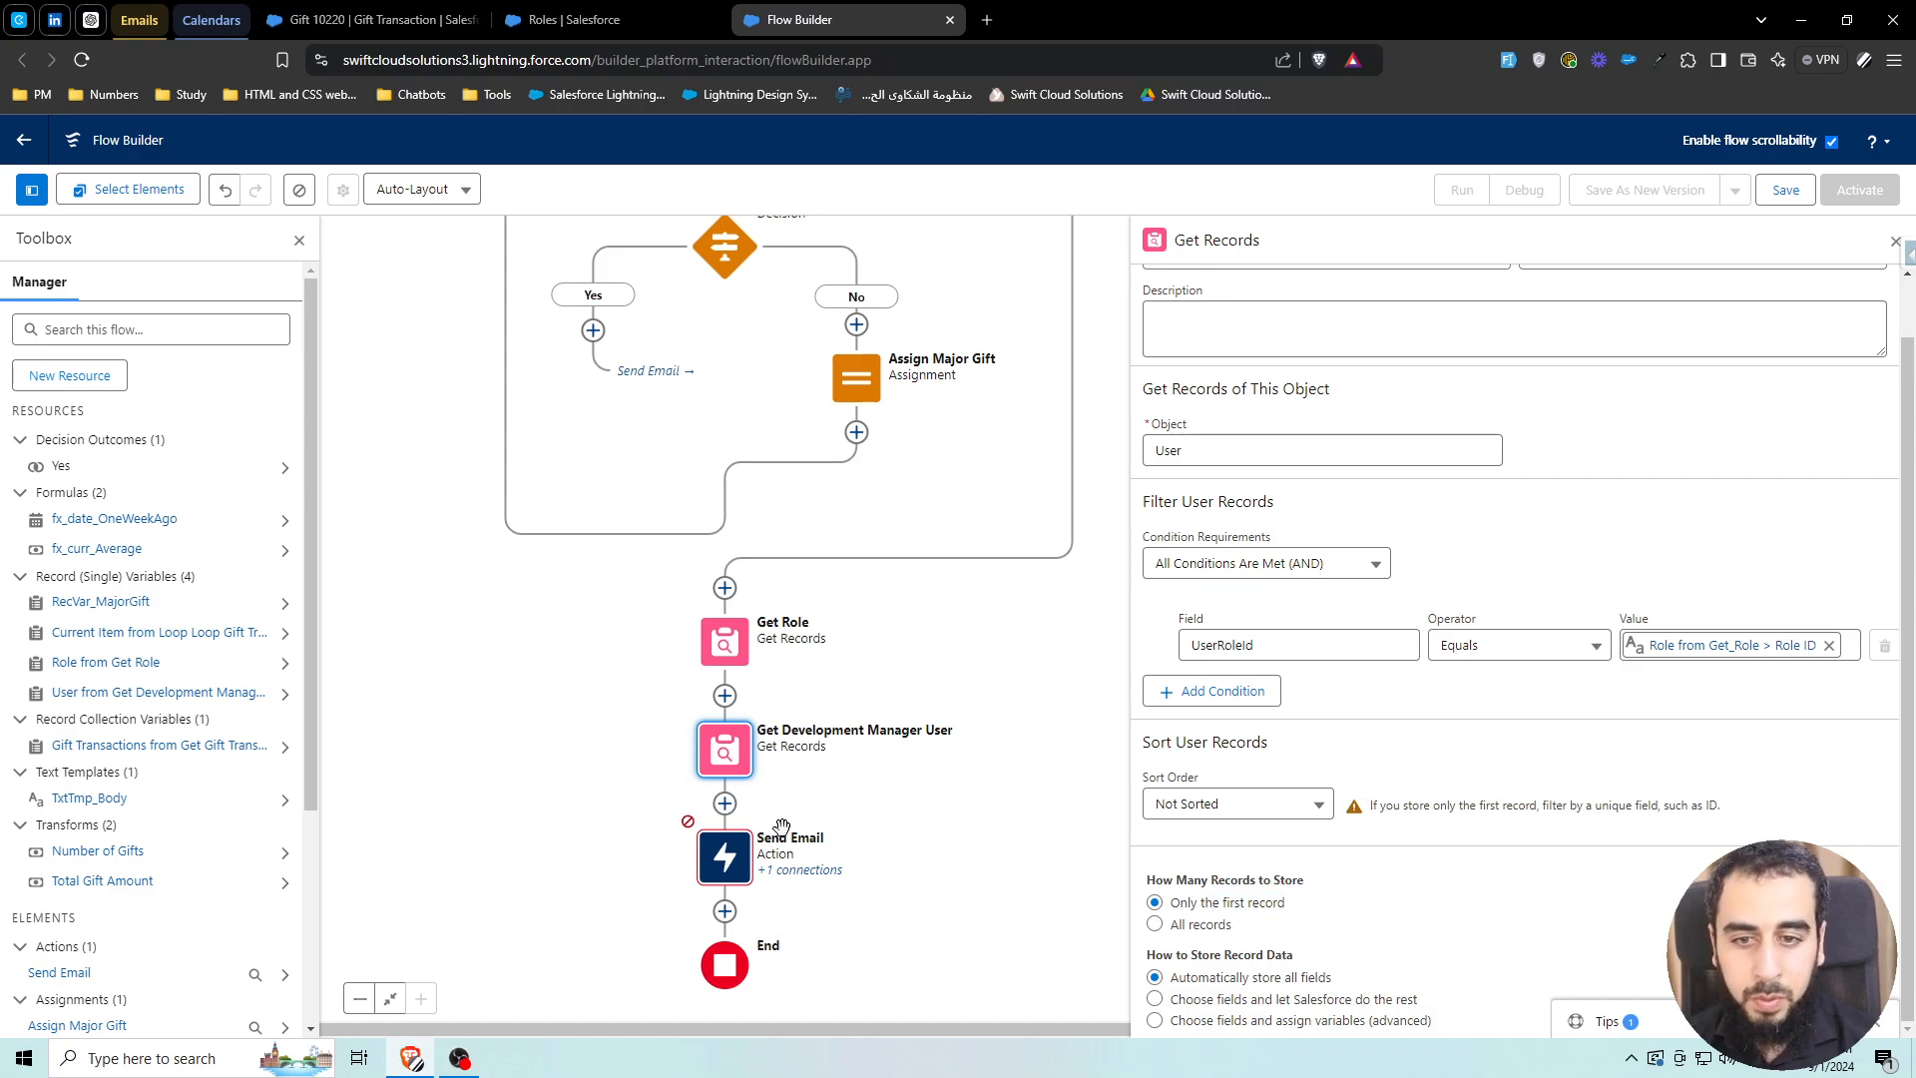
Set Send Email's Recipient Address List to the Development Manager user's Email
double_click(731, 856)
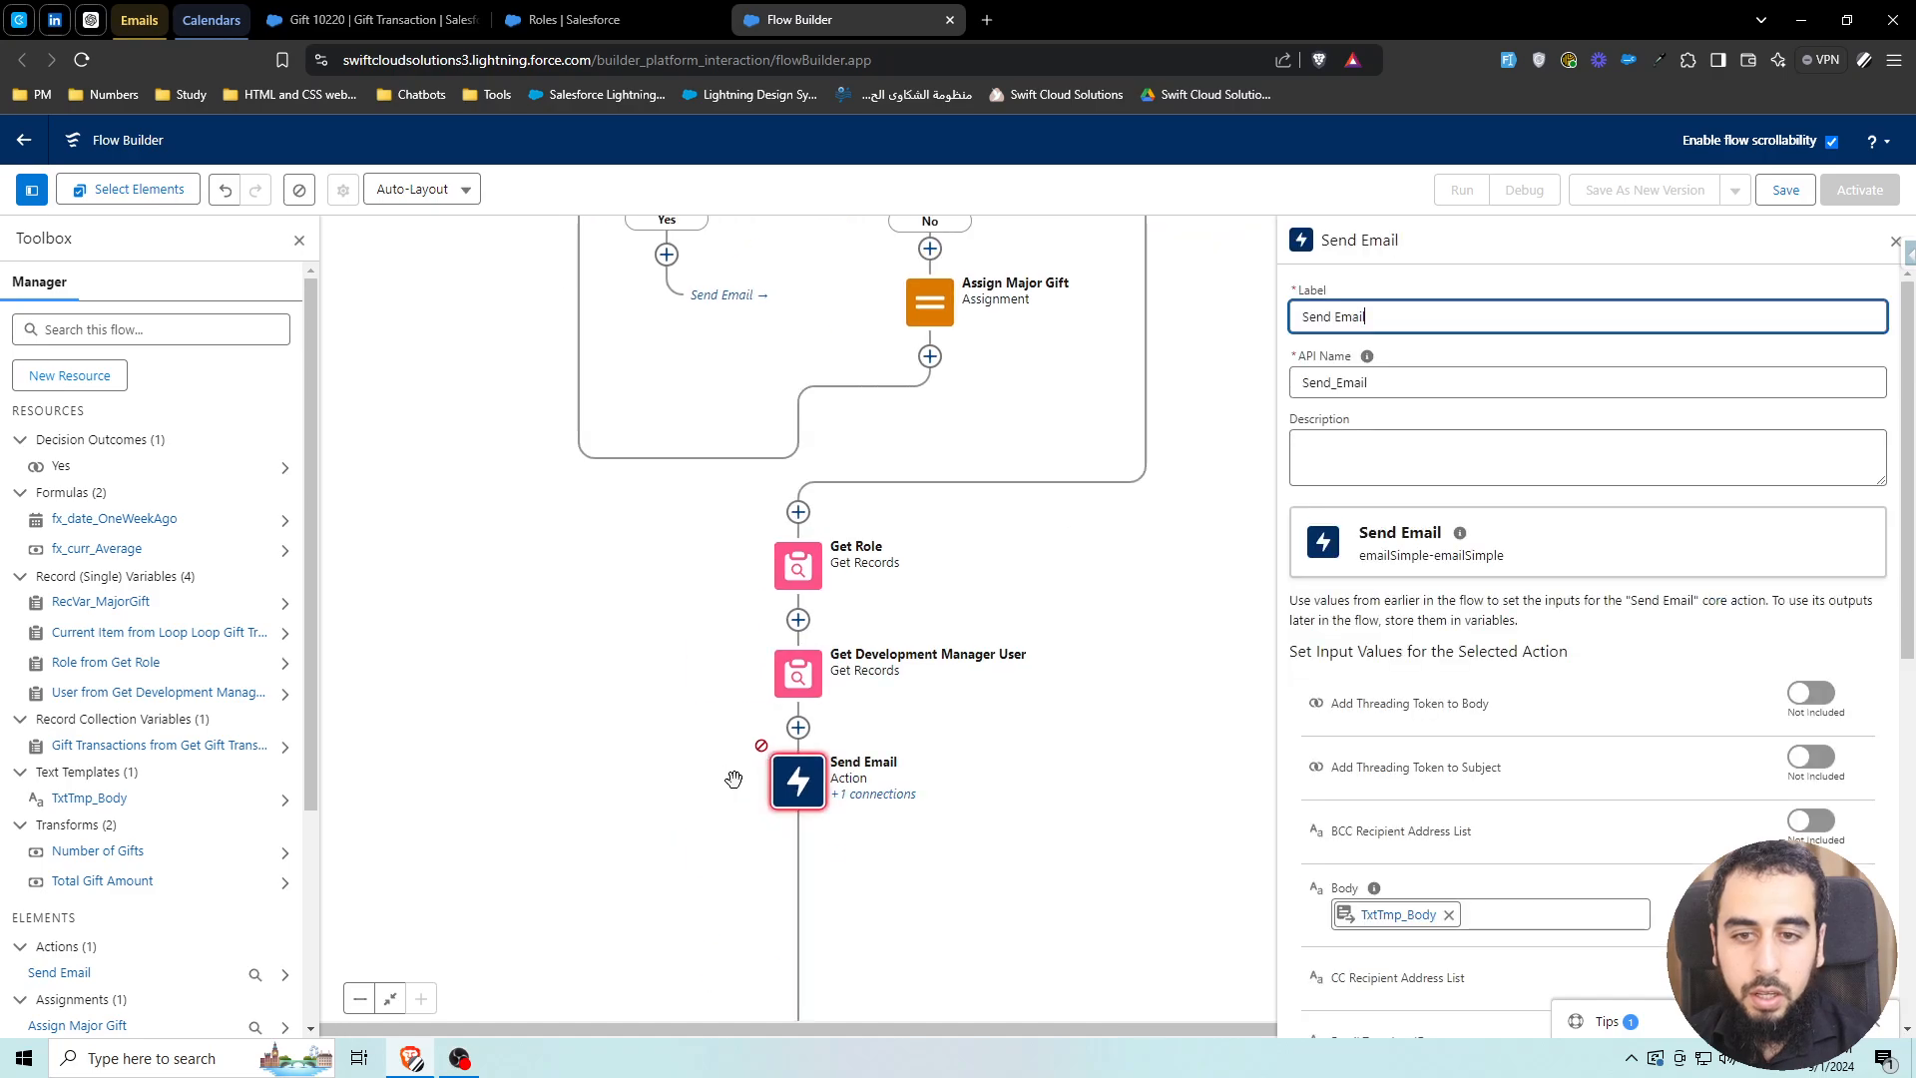
scroll(733, 778, up, 1)
scroll(1438, 726, down, 5)
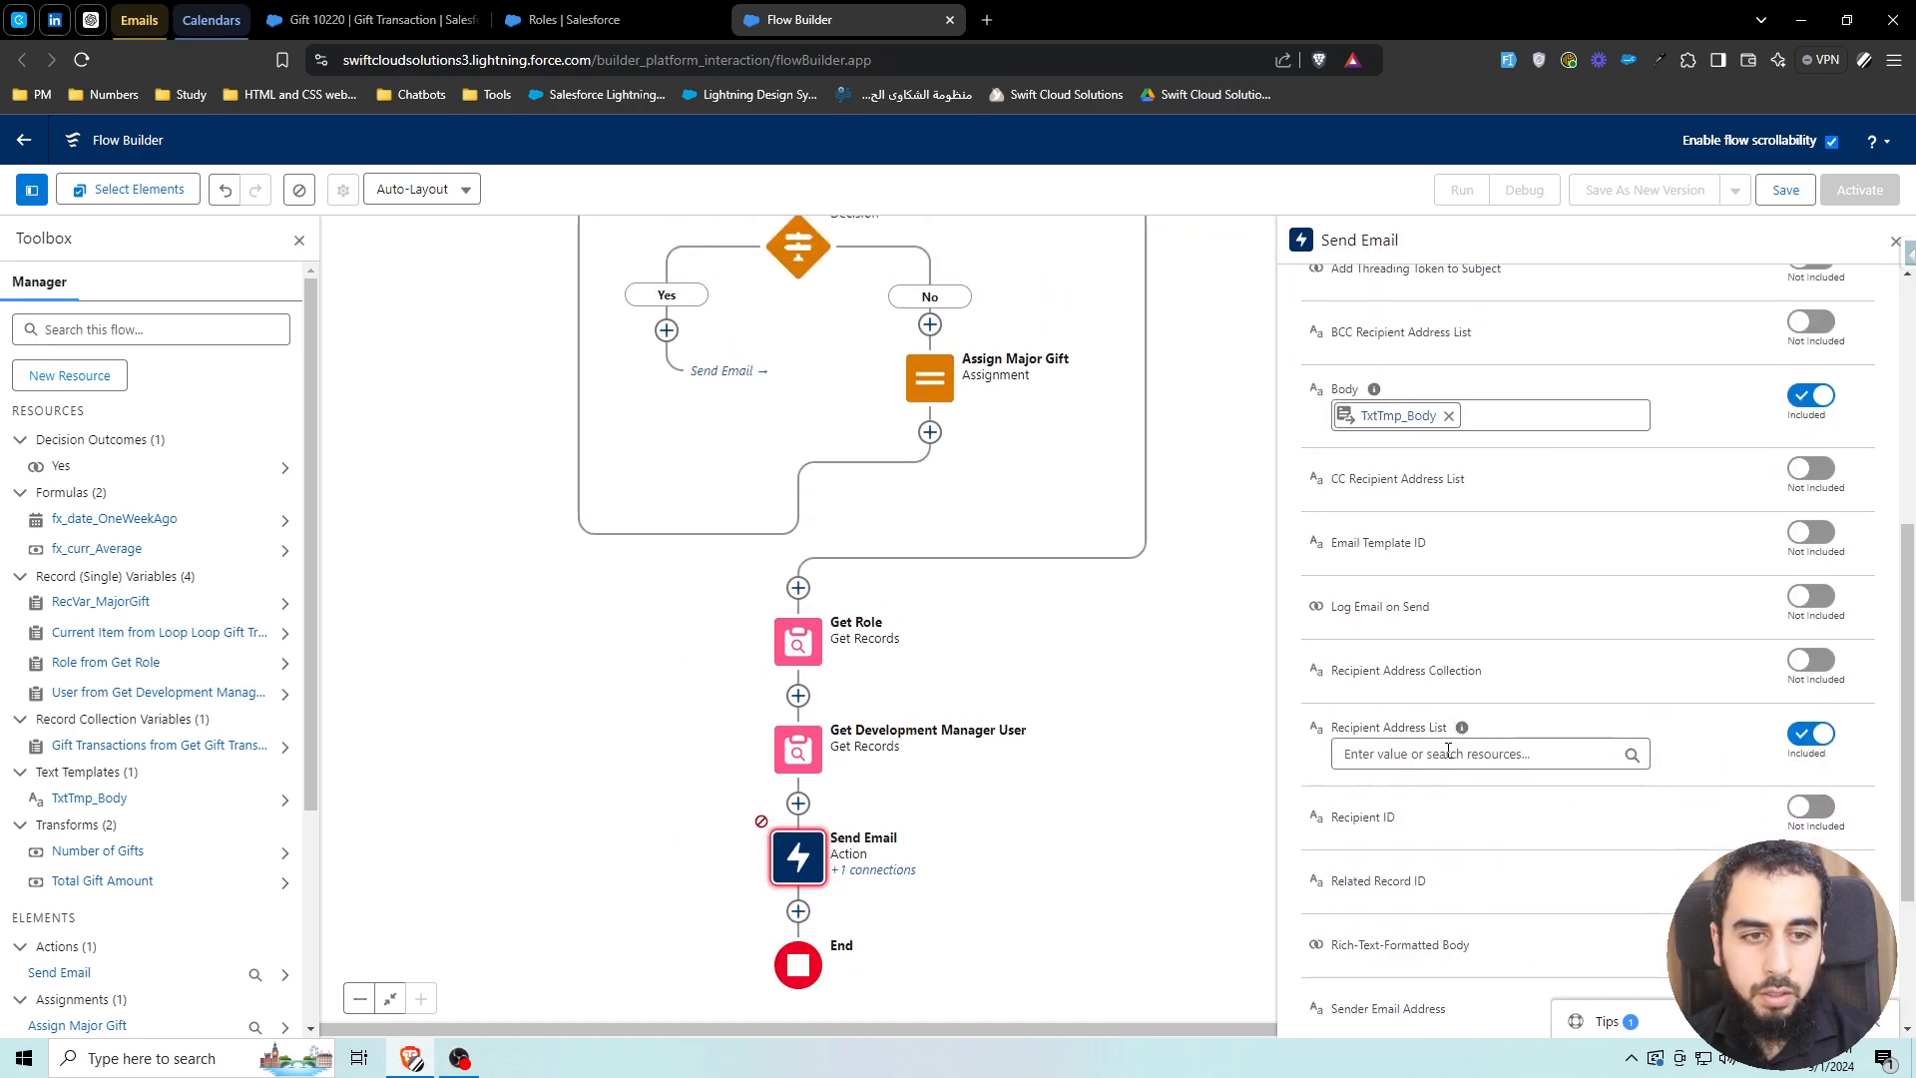
click(1448, 751)
text(get)
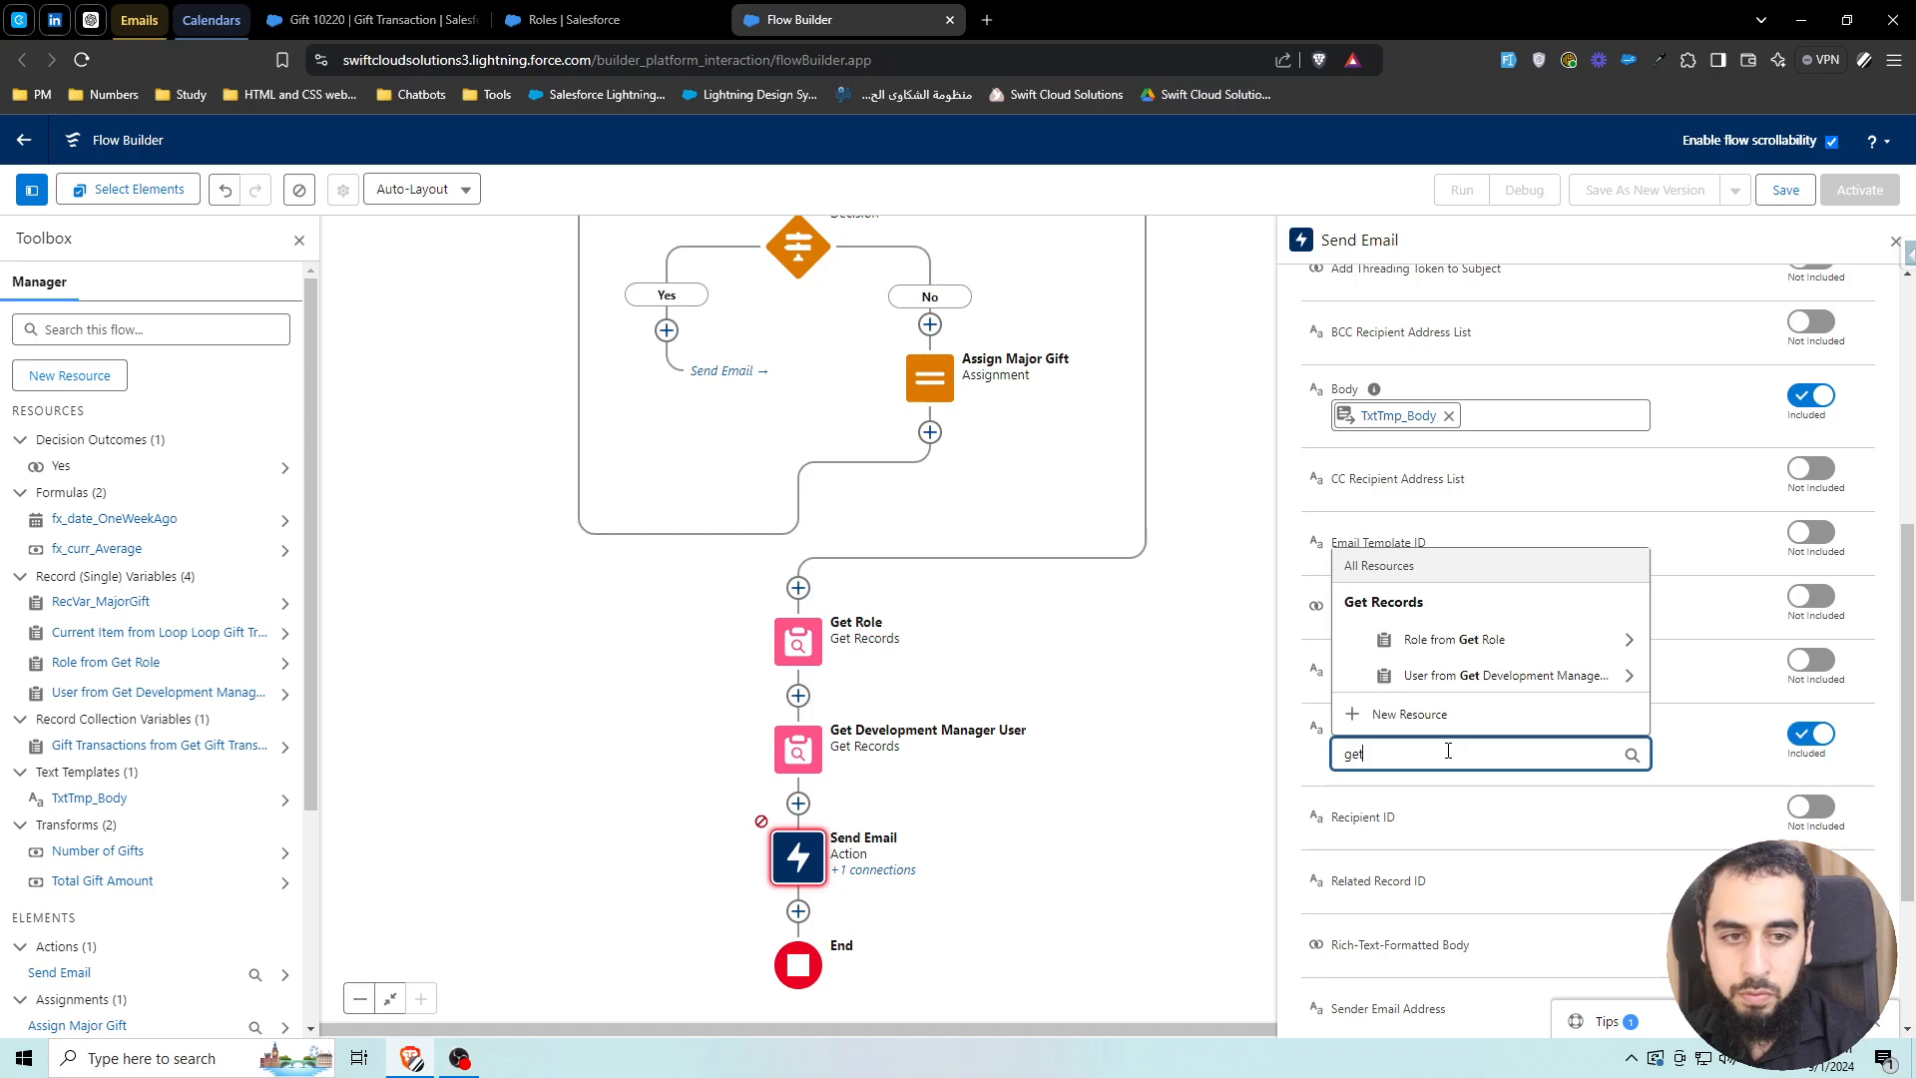
click(1494, 676)
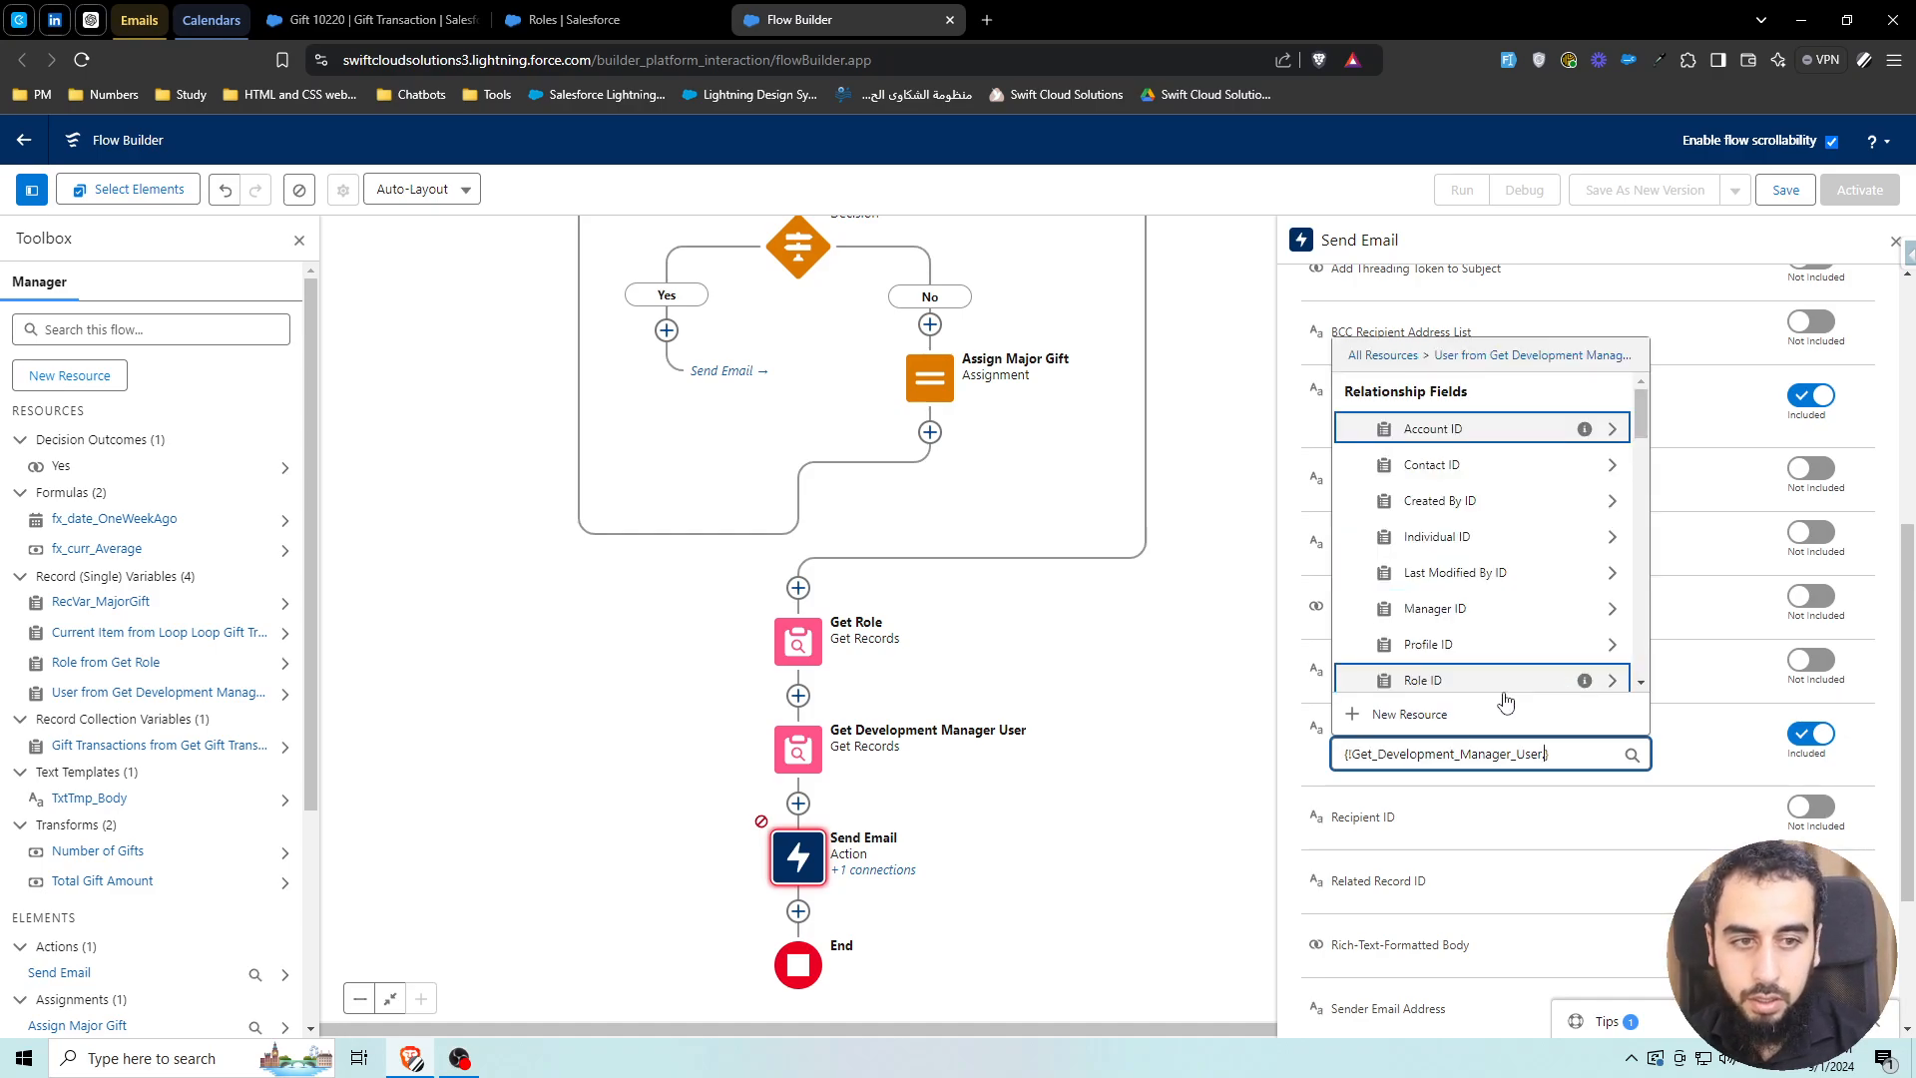
text(.email)
scroll(1487, 639, down, 3)
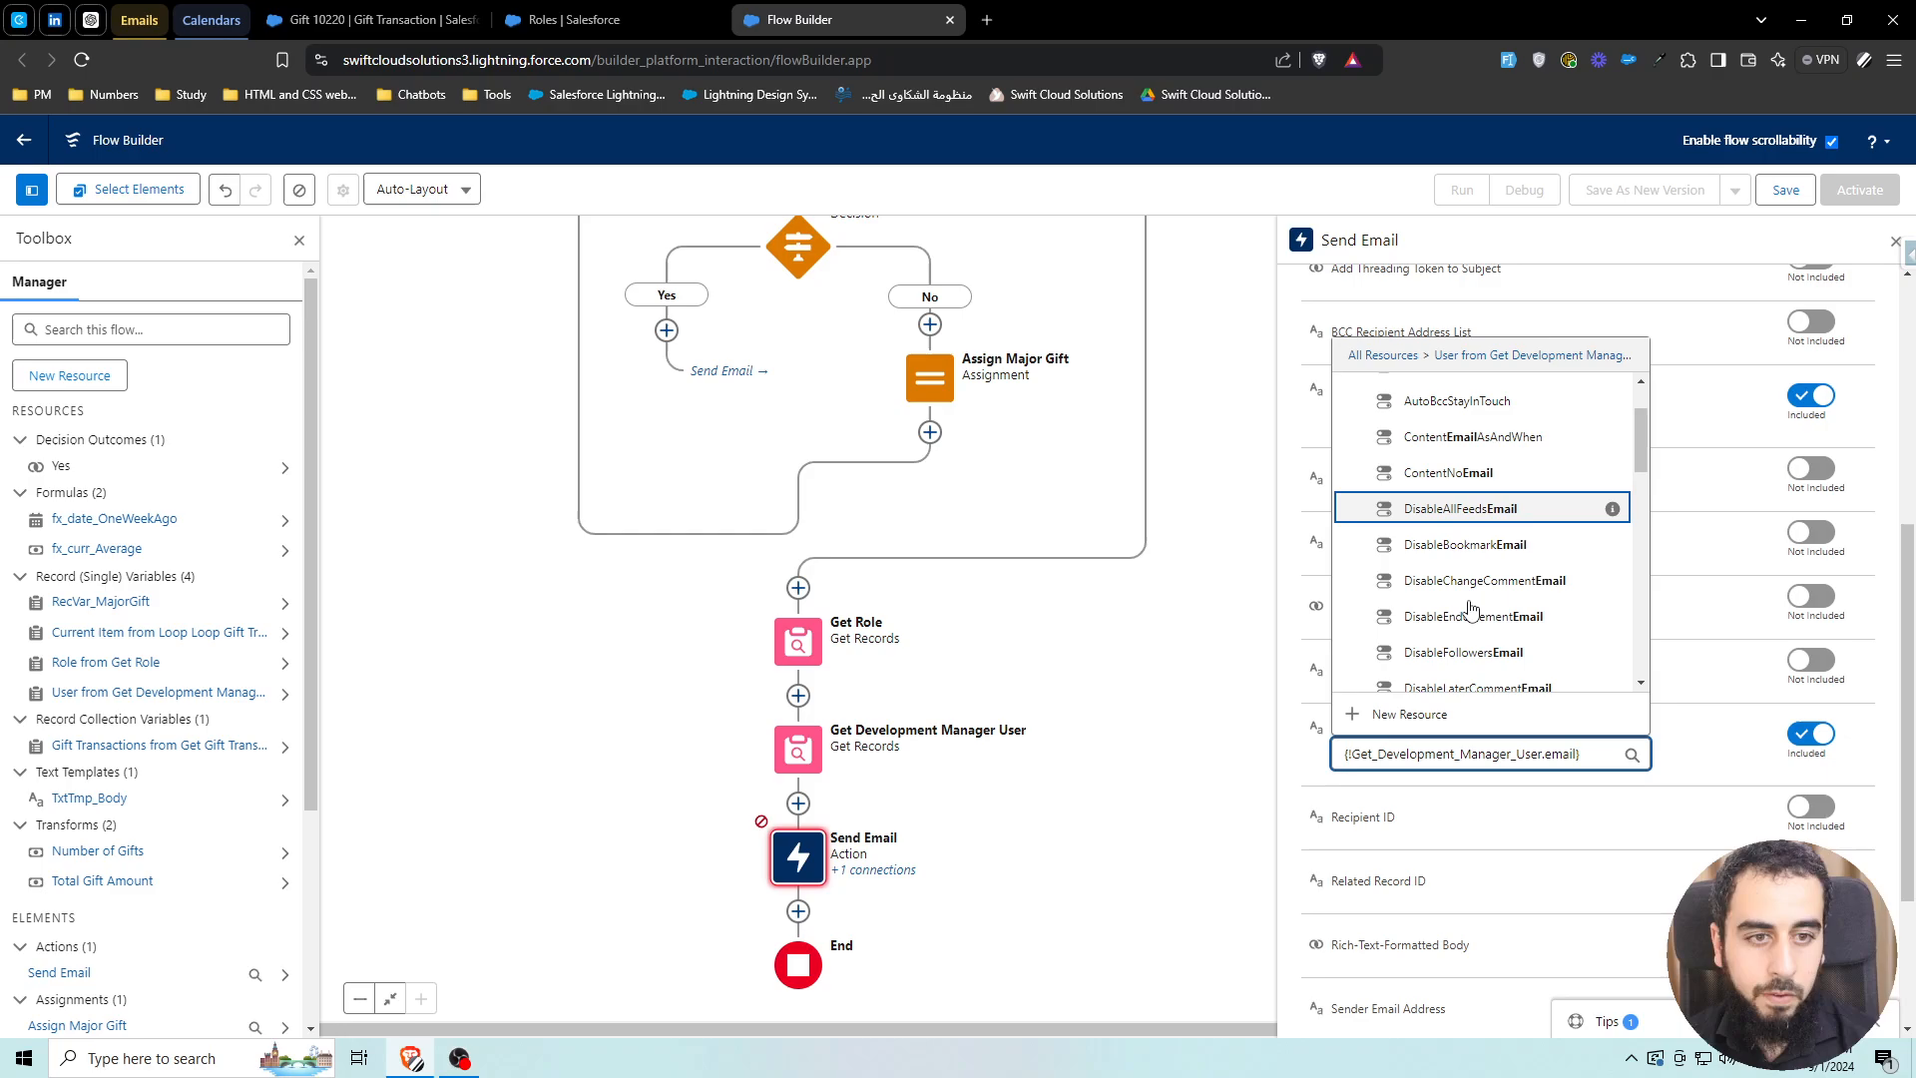
scroll(1471, 608, down, 10)
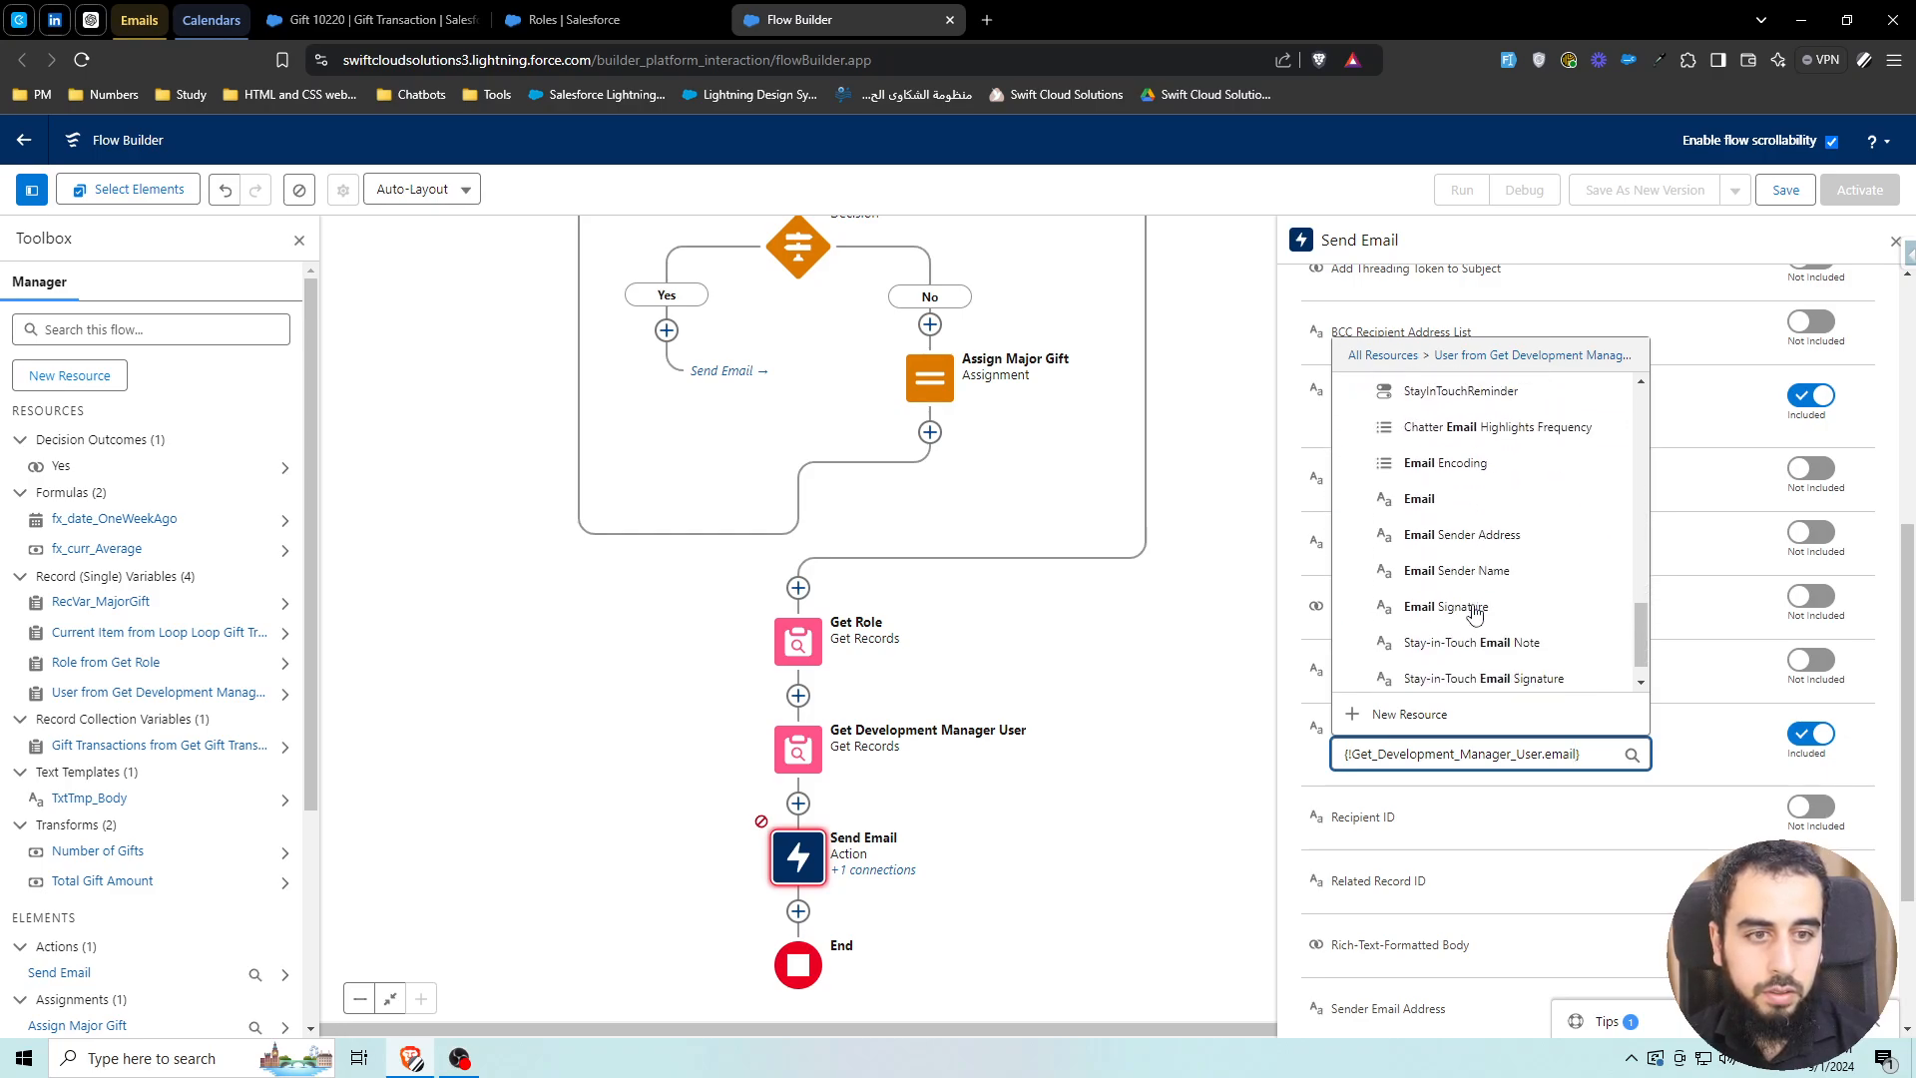
scroll(1475, 612, up, 2)
click(1423, 561)
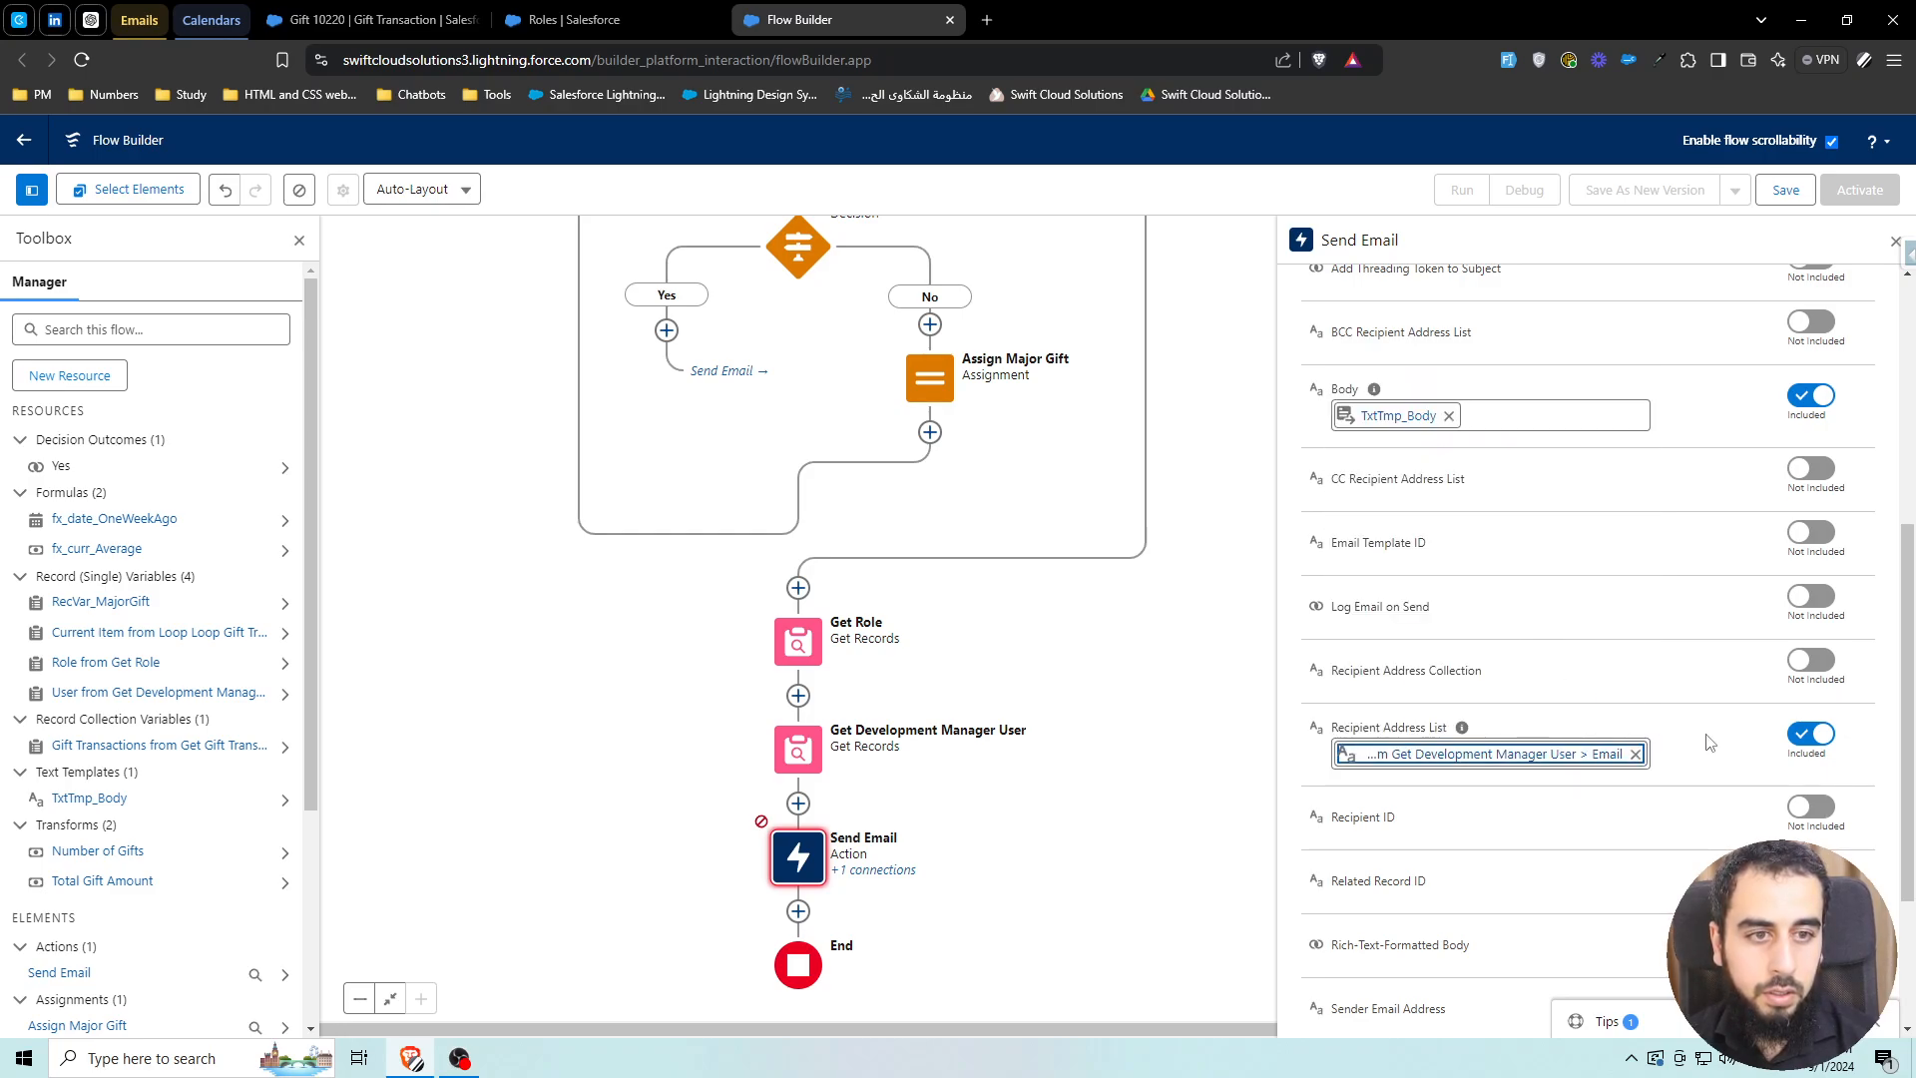
Set Rich-Text-Formatted Body to True, Subject to 'Weekly Summary', and Use Line Breaks to True
scroll(1682, 852, down, 3)
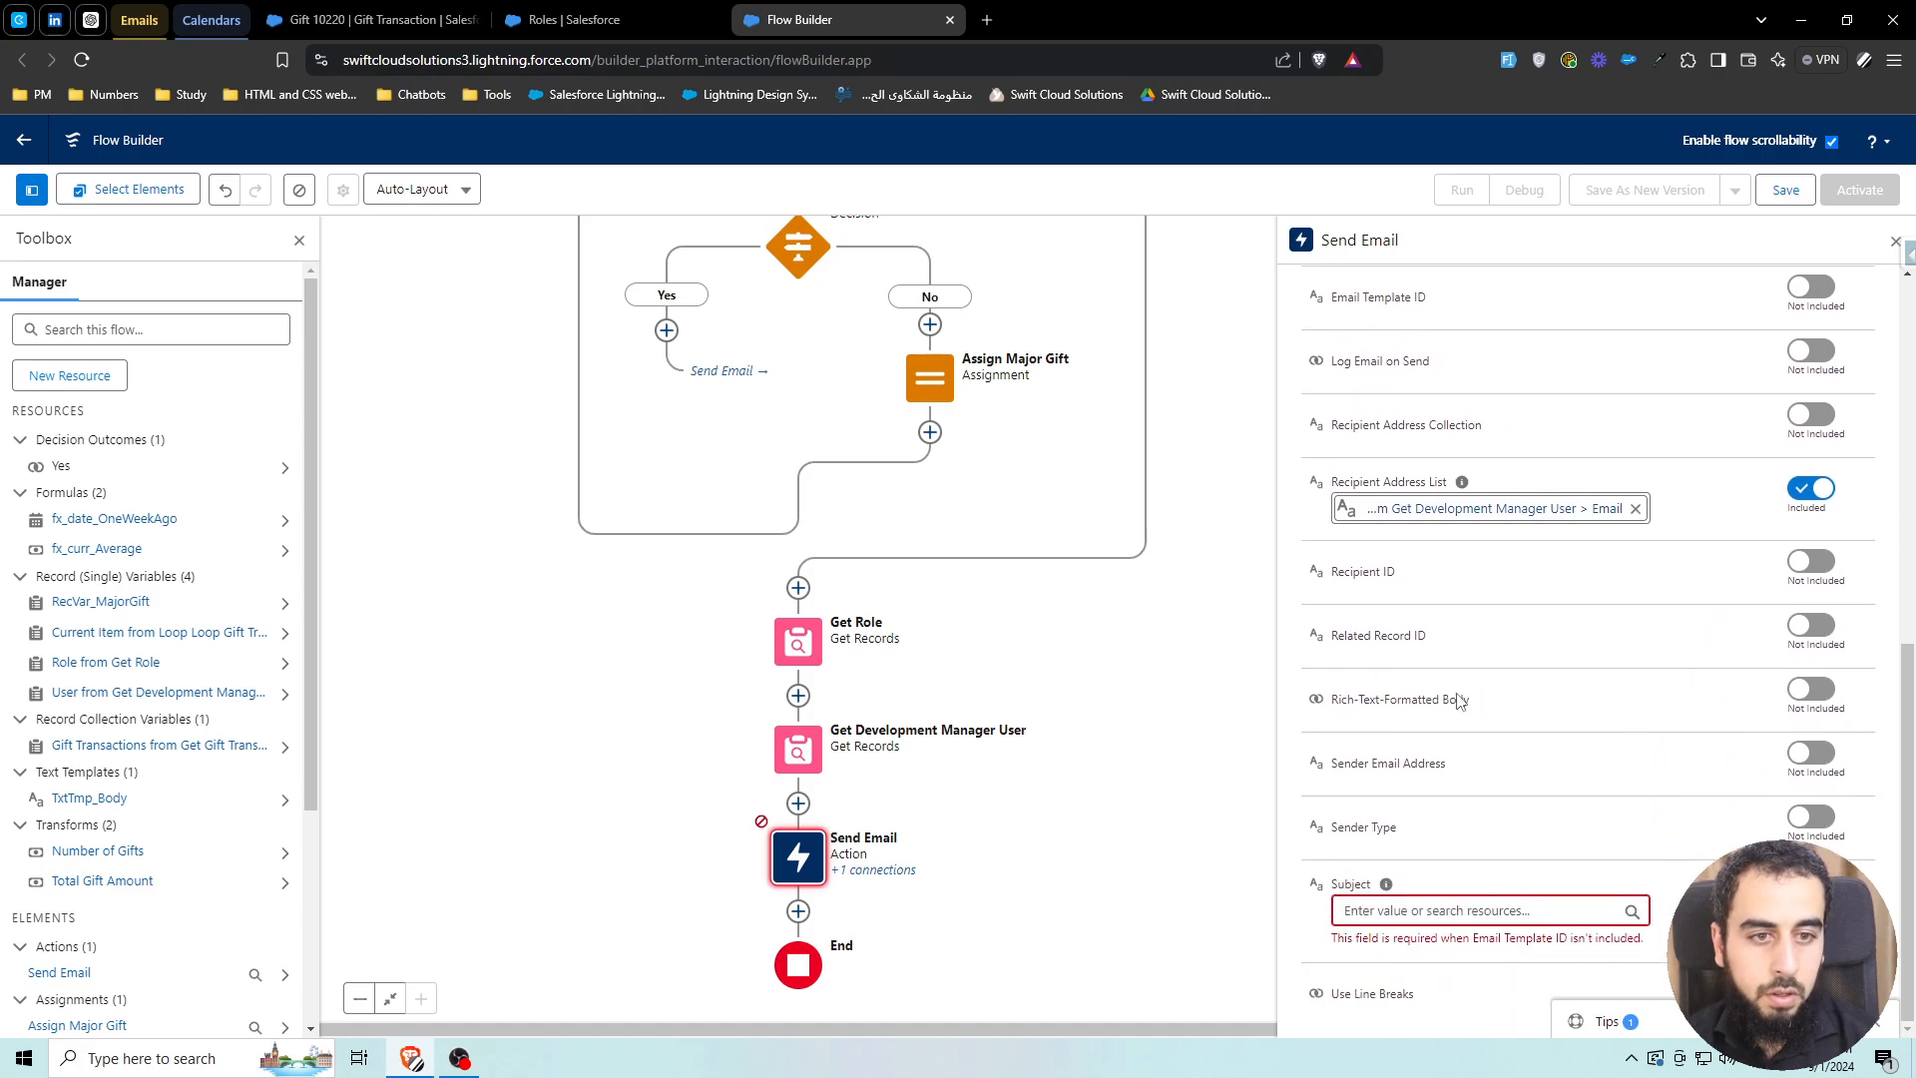
click(1790, 690)
click(1407, 719)
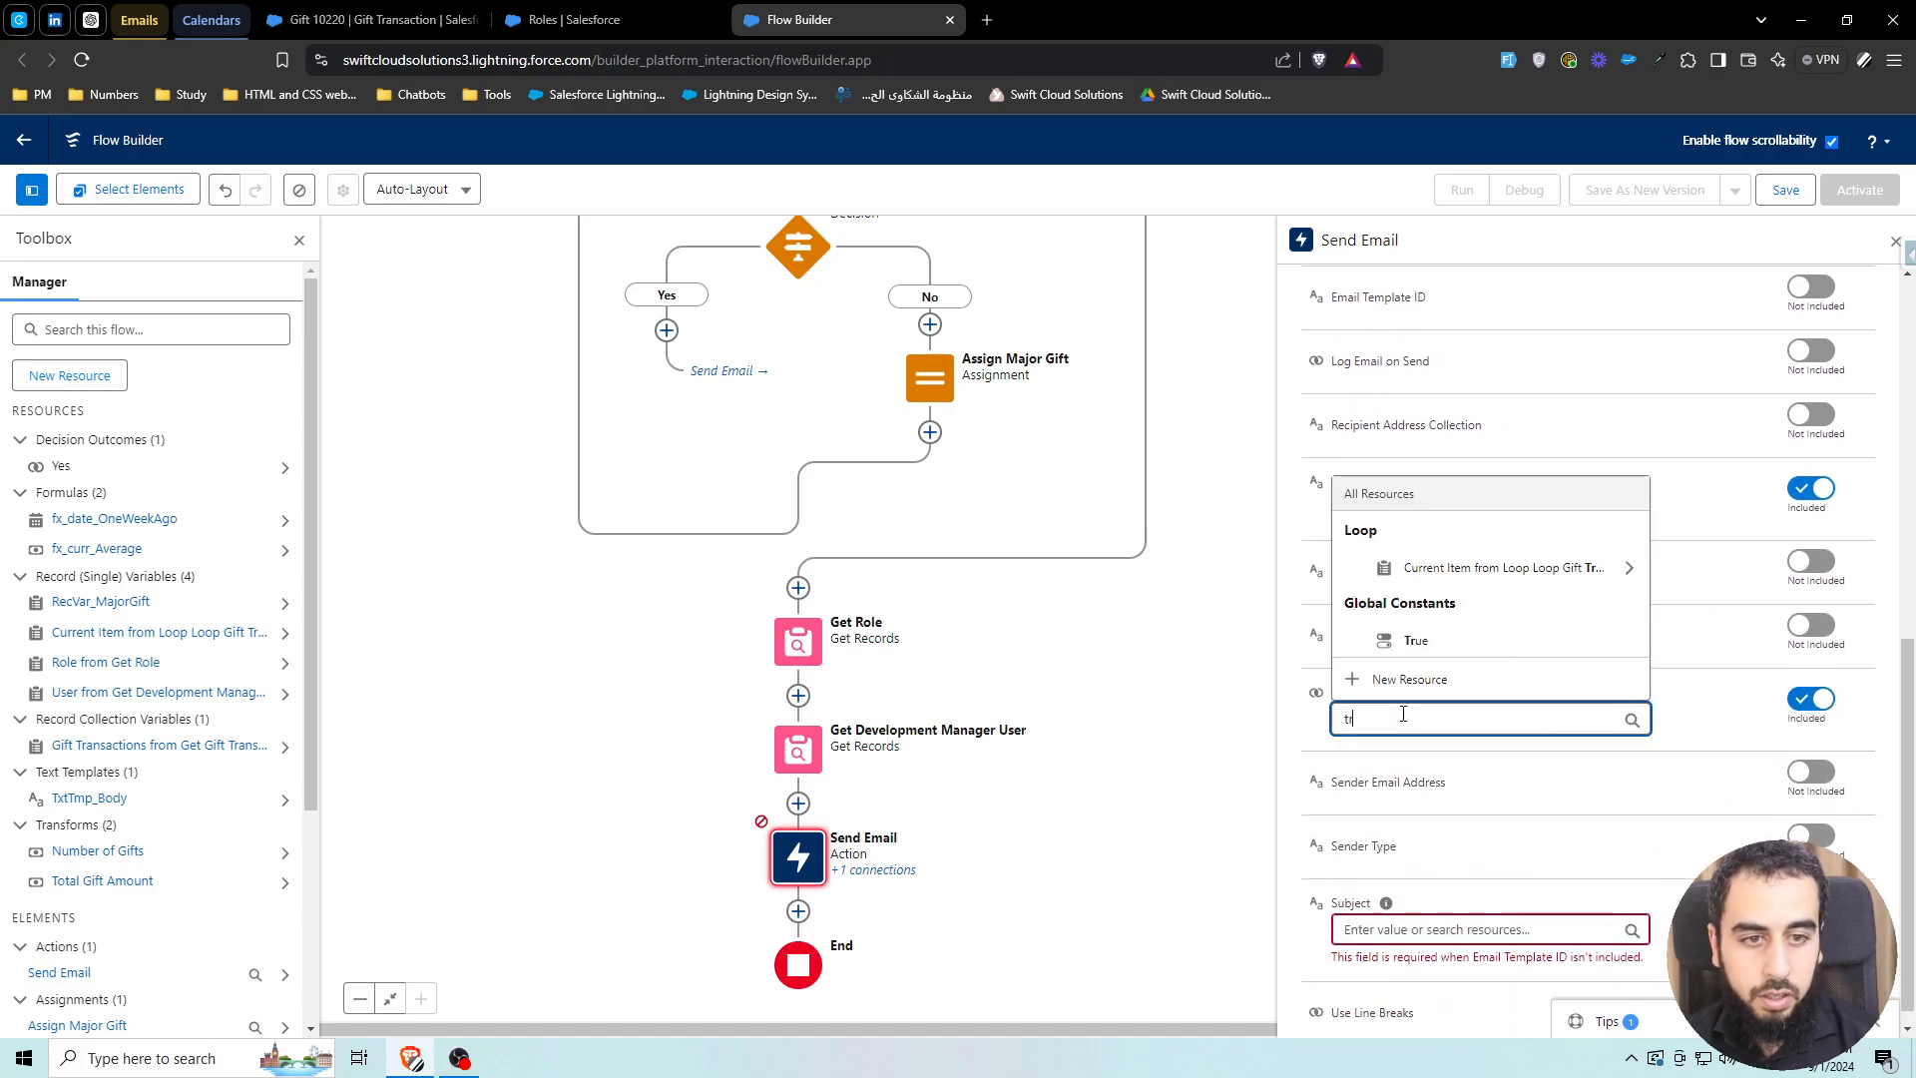
click(1417, 644)
scroll(1542, 803, down, 1)
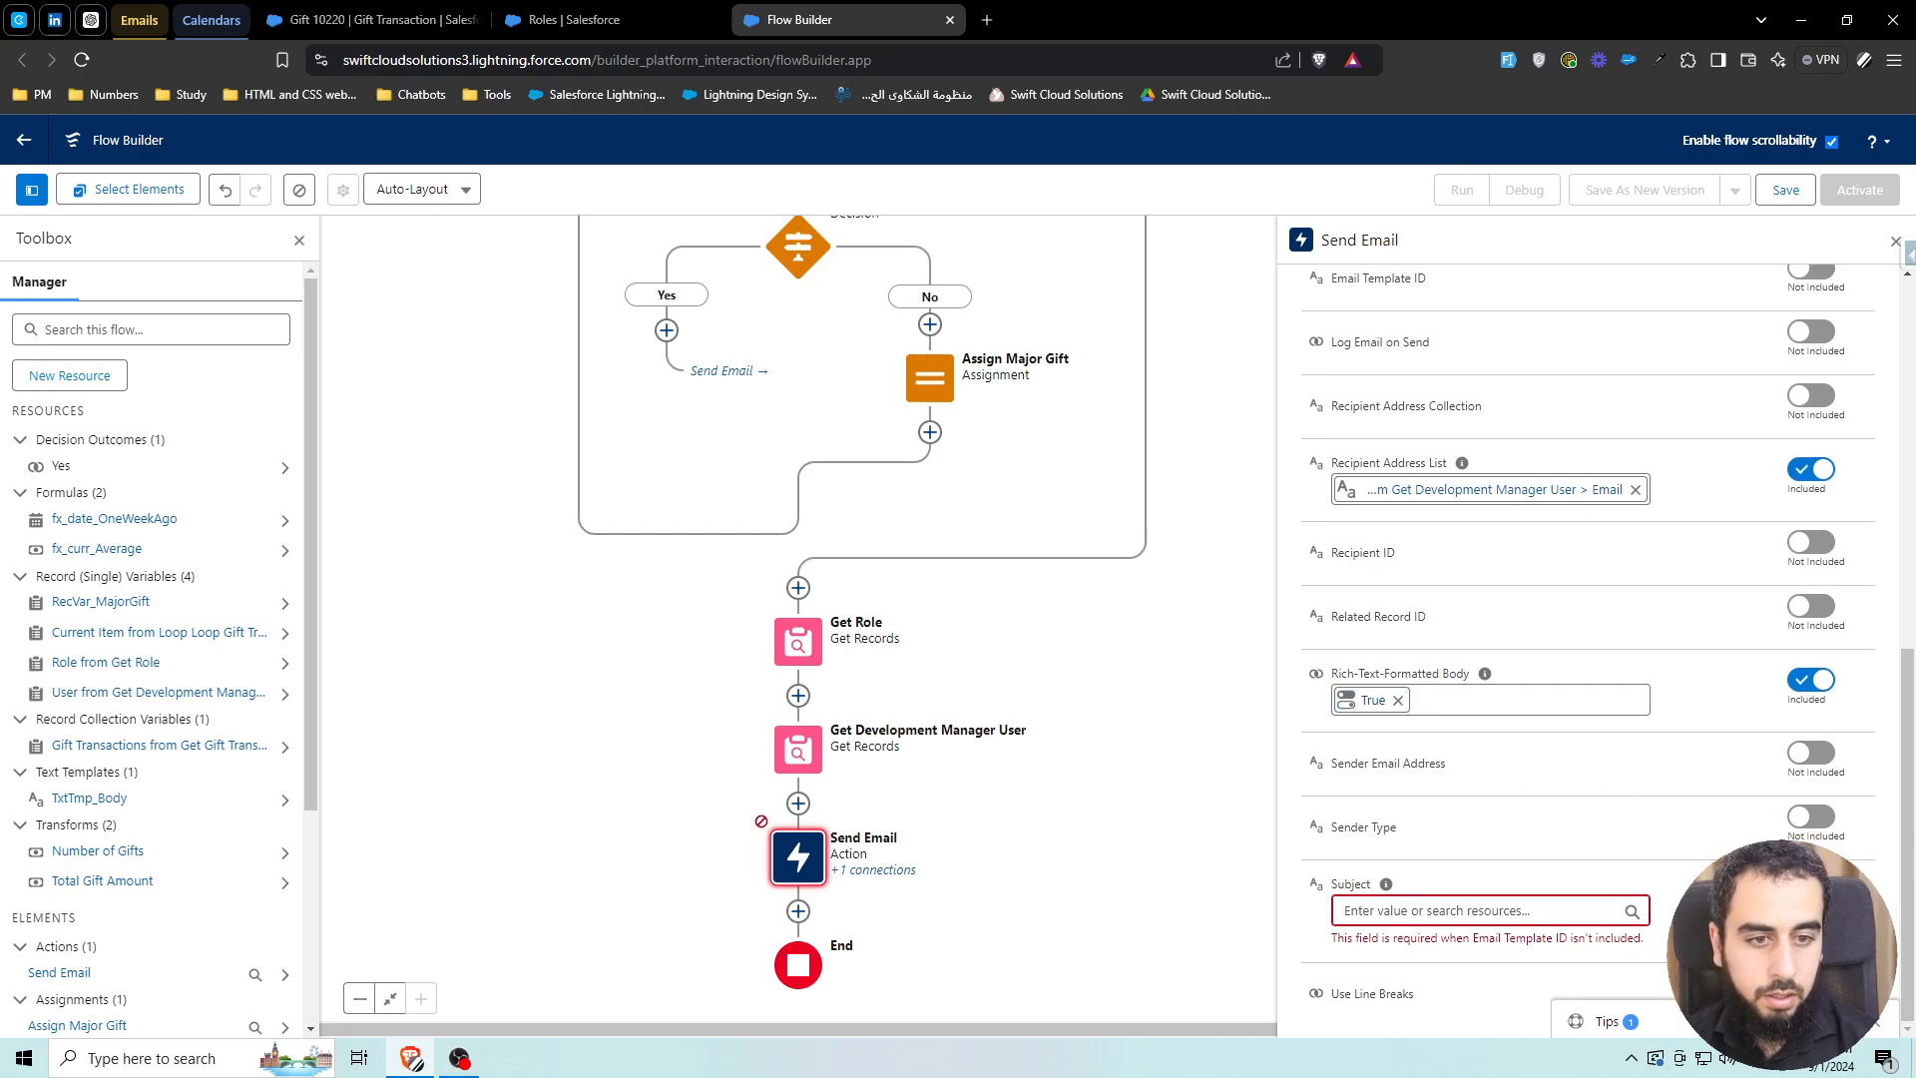
click(1506, 911)
text(Weekly Summary)
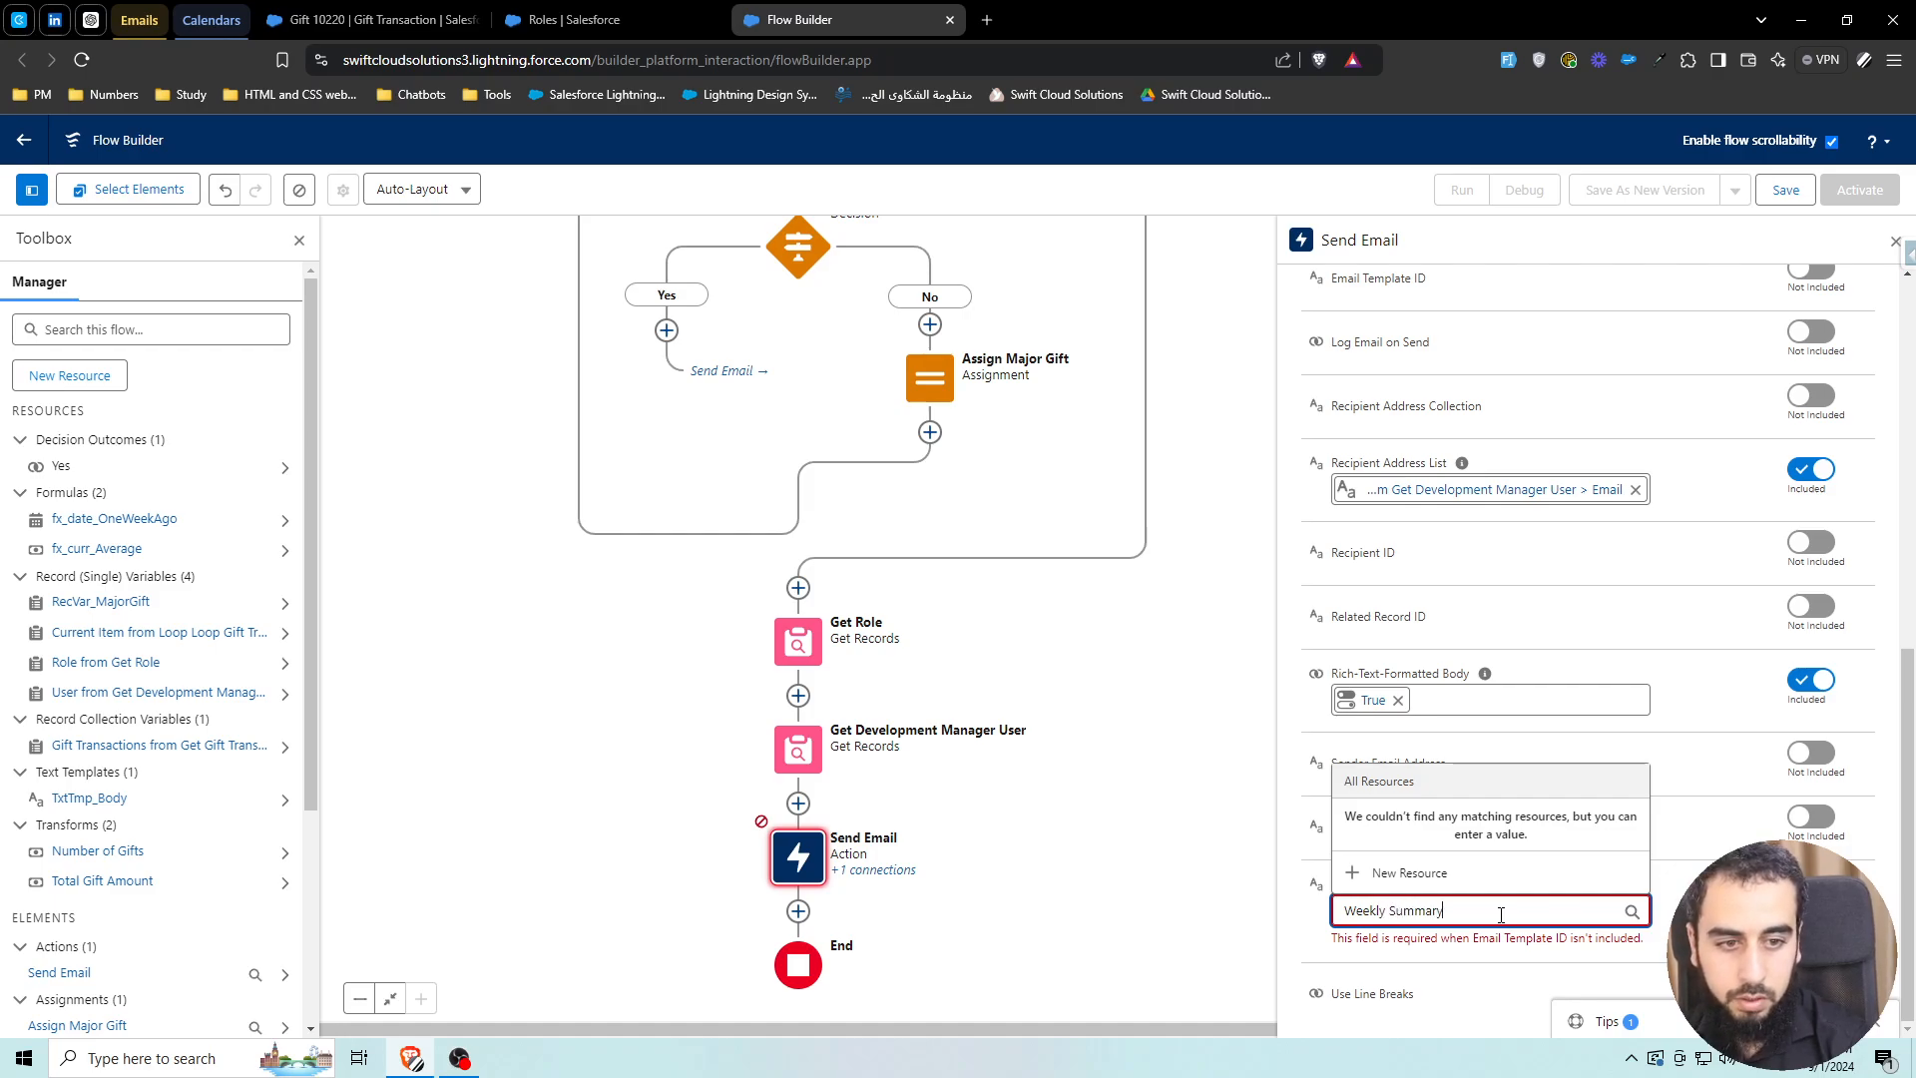
click(1811, 984)
scroll(1560, 962, down, 1)
click(1382, 991)
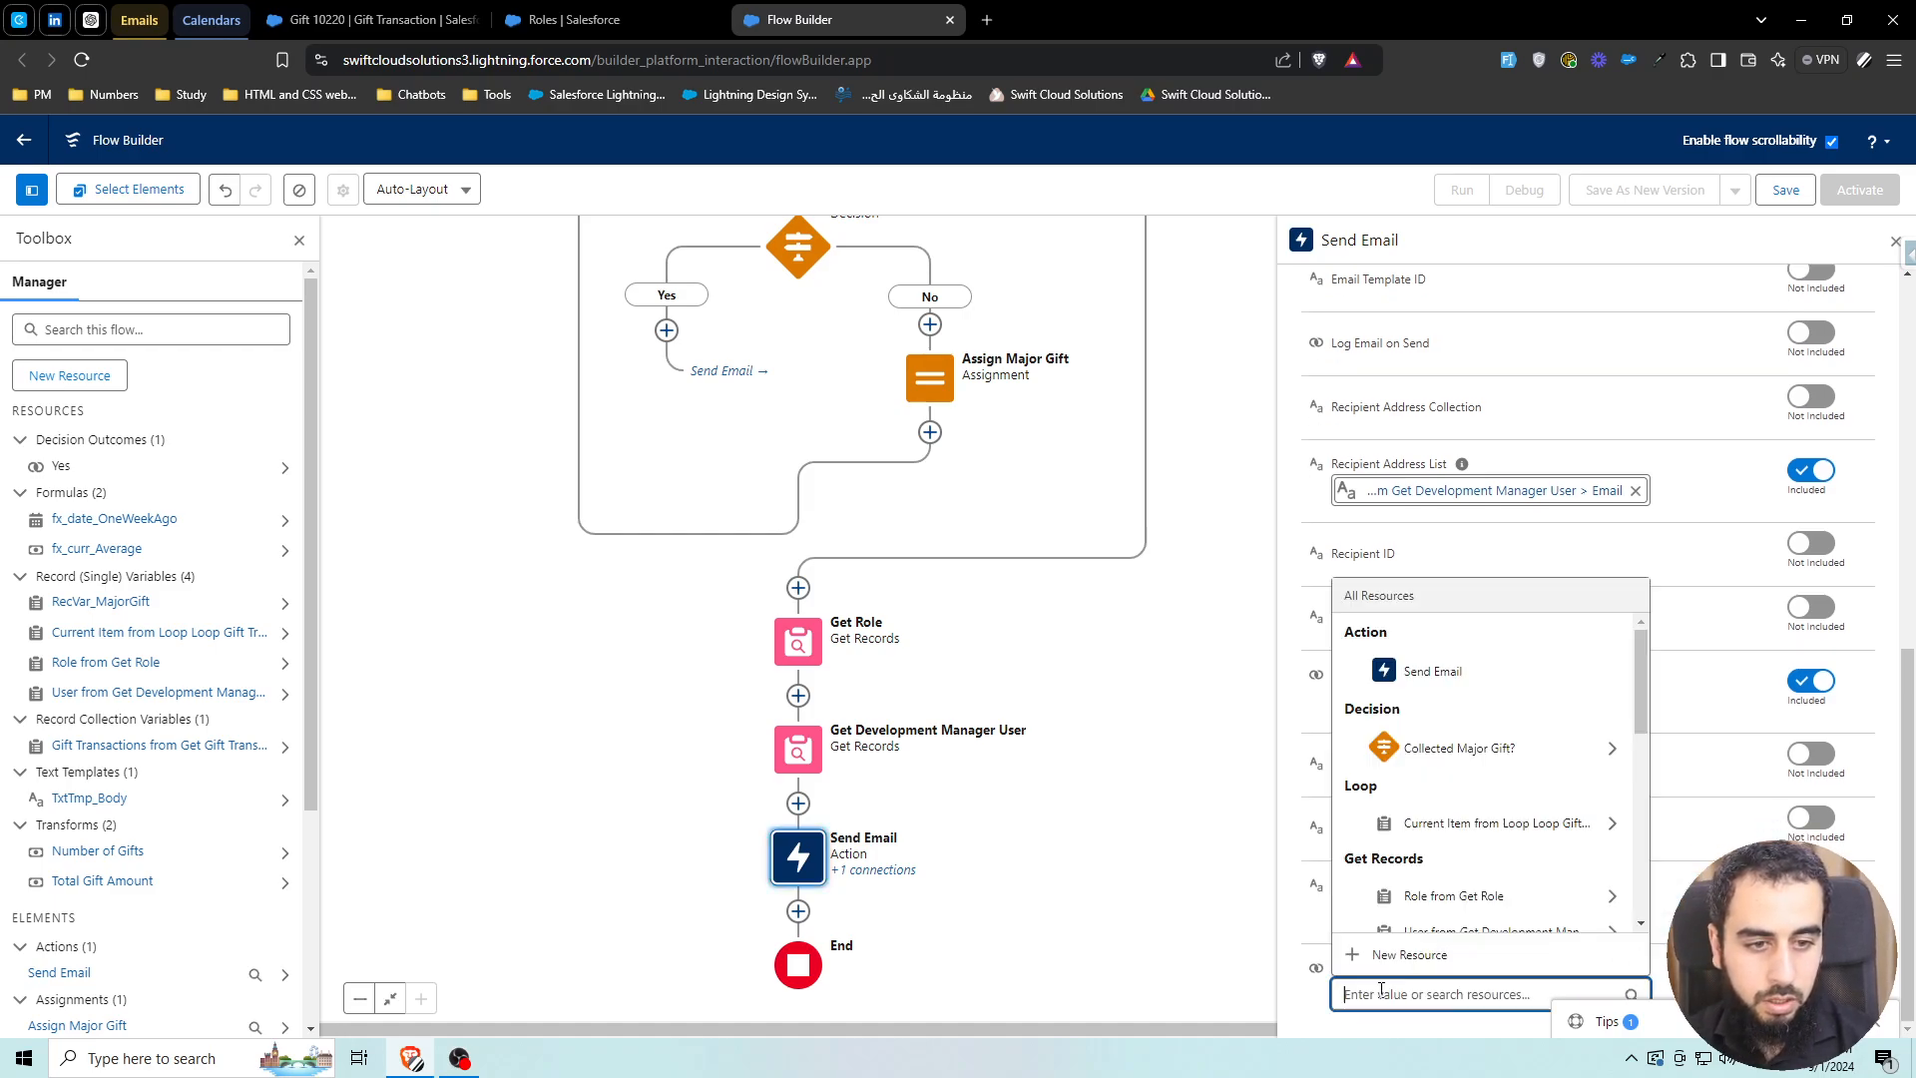
text(true)
click(1407, 916)
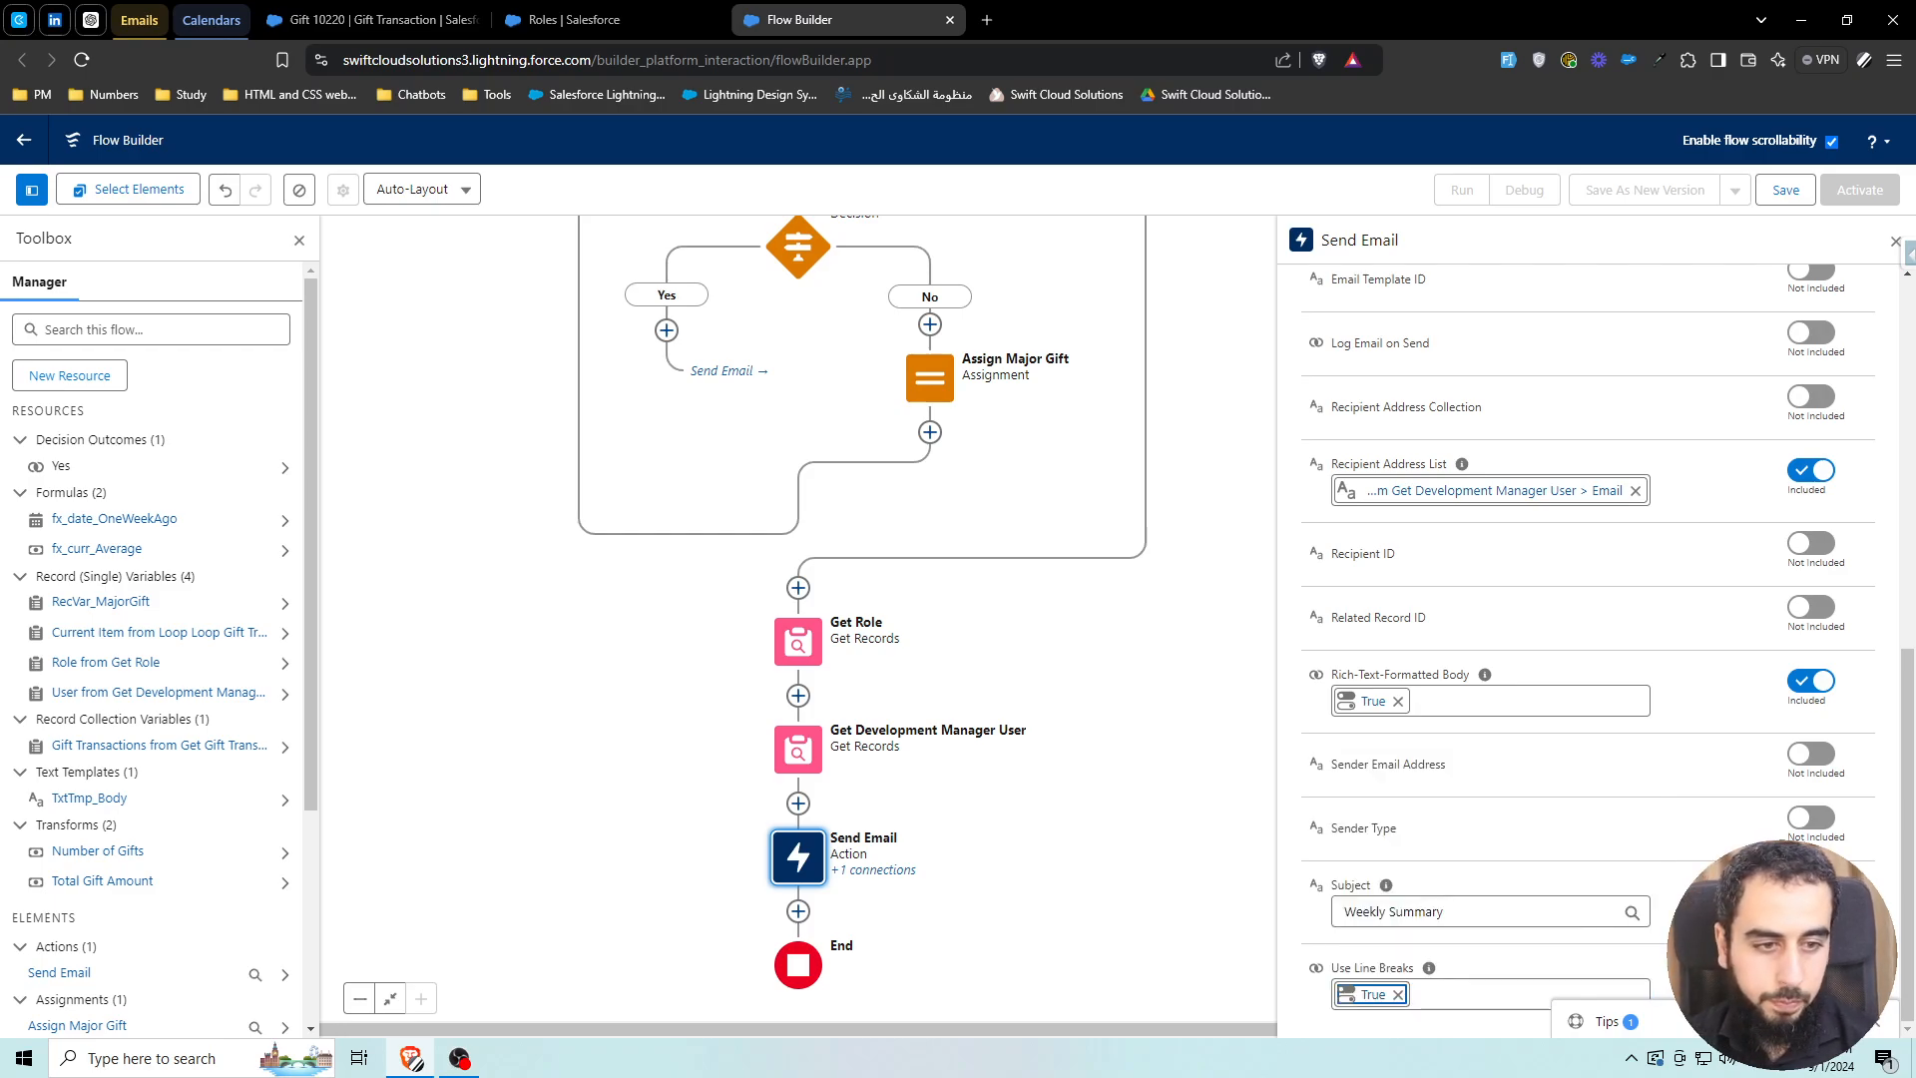
Save the flow as Summary Email with API name Summary_Email
scroll(986, 769, up, 1)
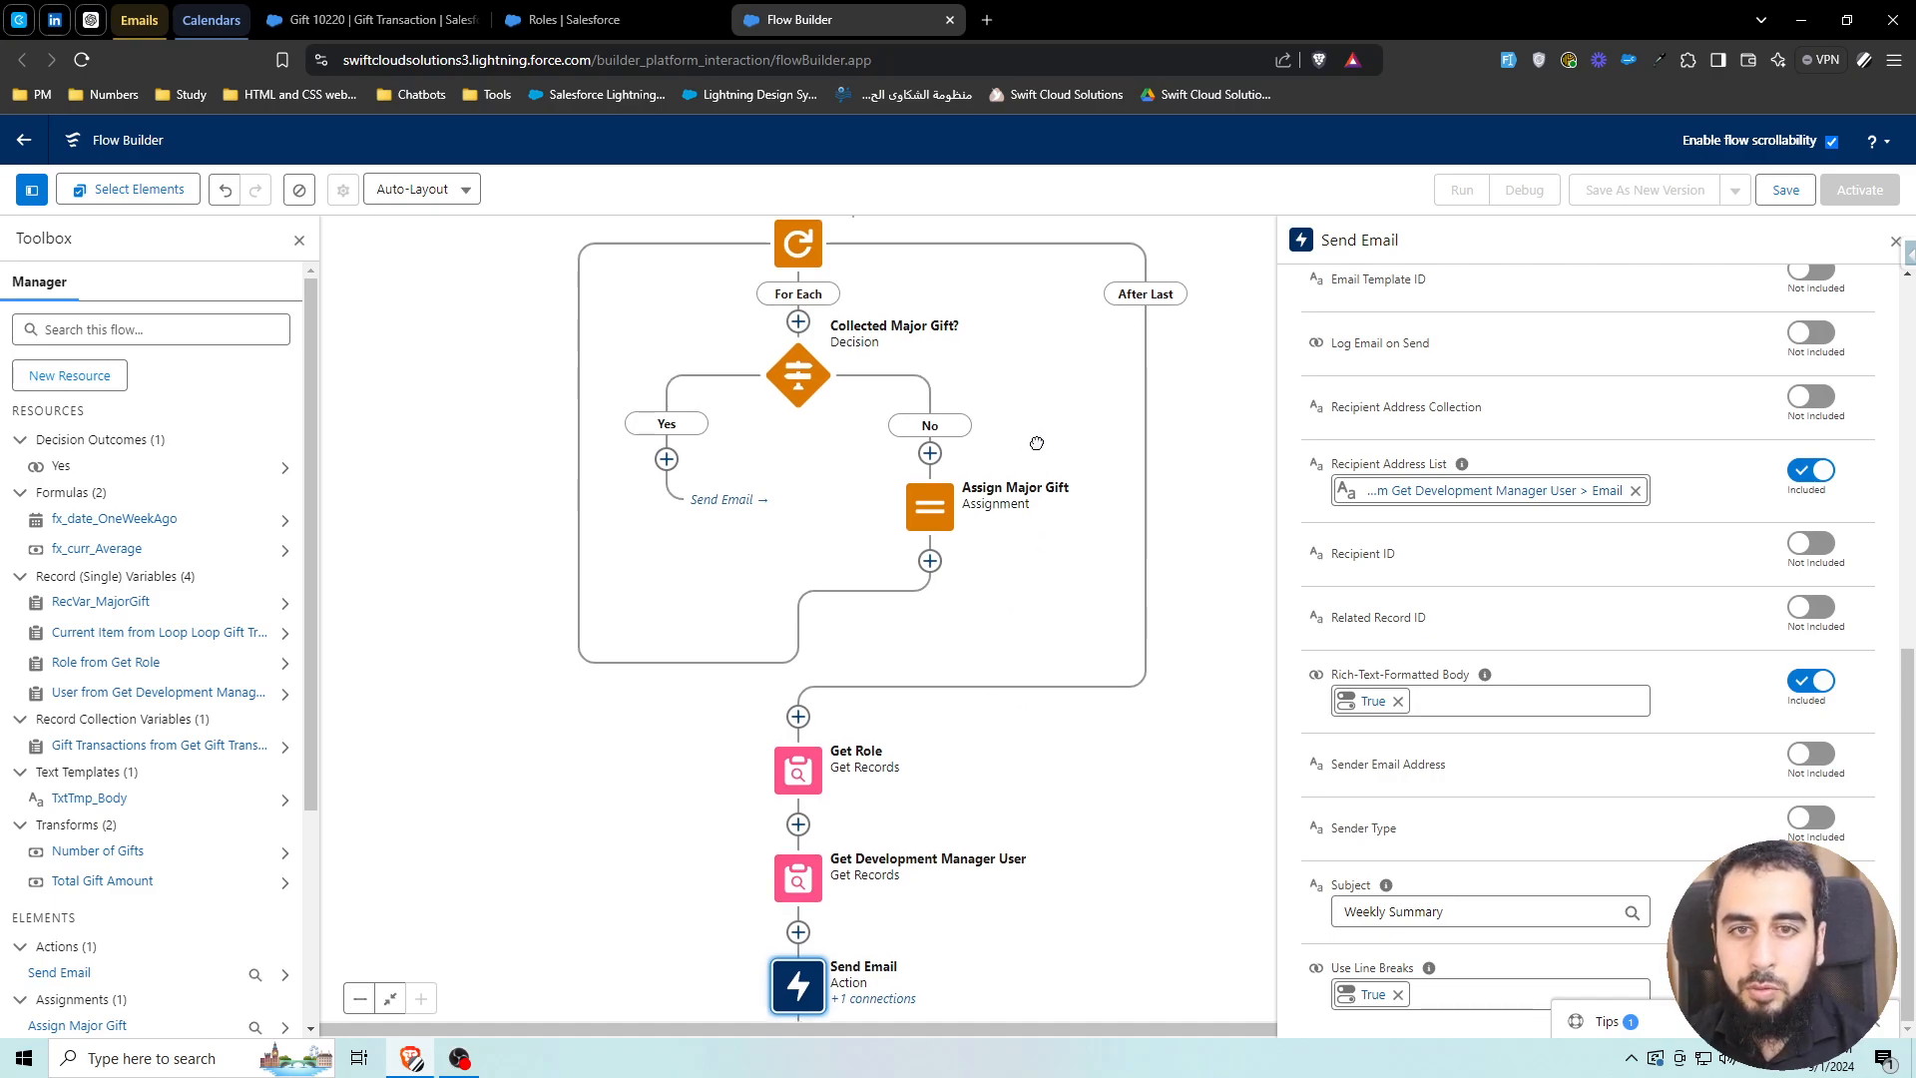
scroll(1027, 699, up, 2)
drag(1027, 717, 984, 402)
drag(970, 775, 1015, 612)
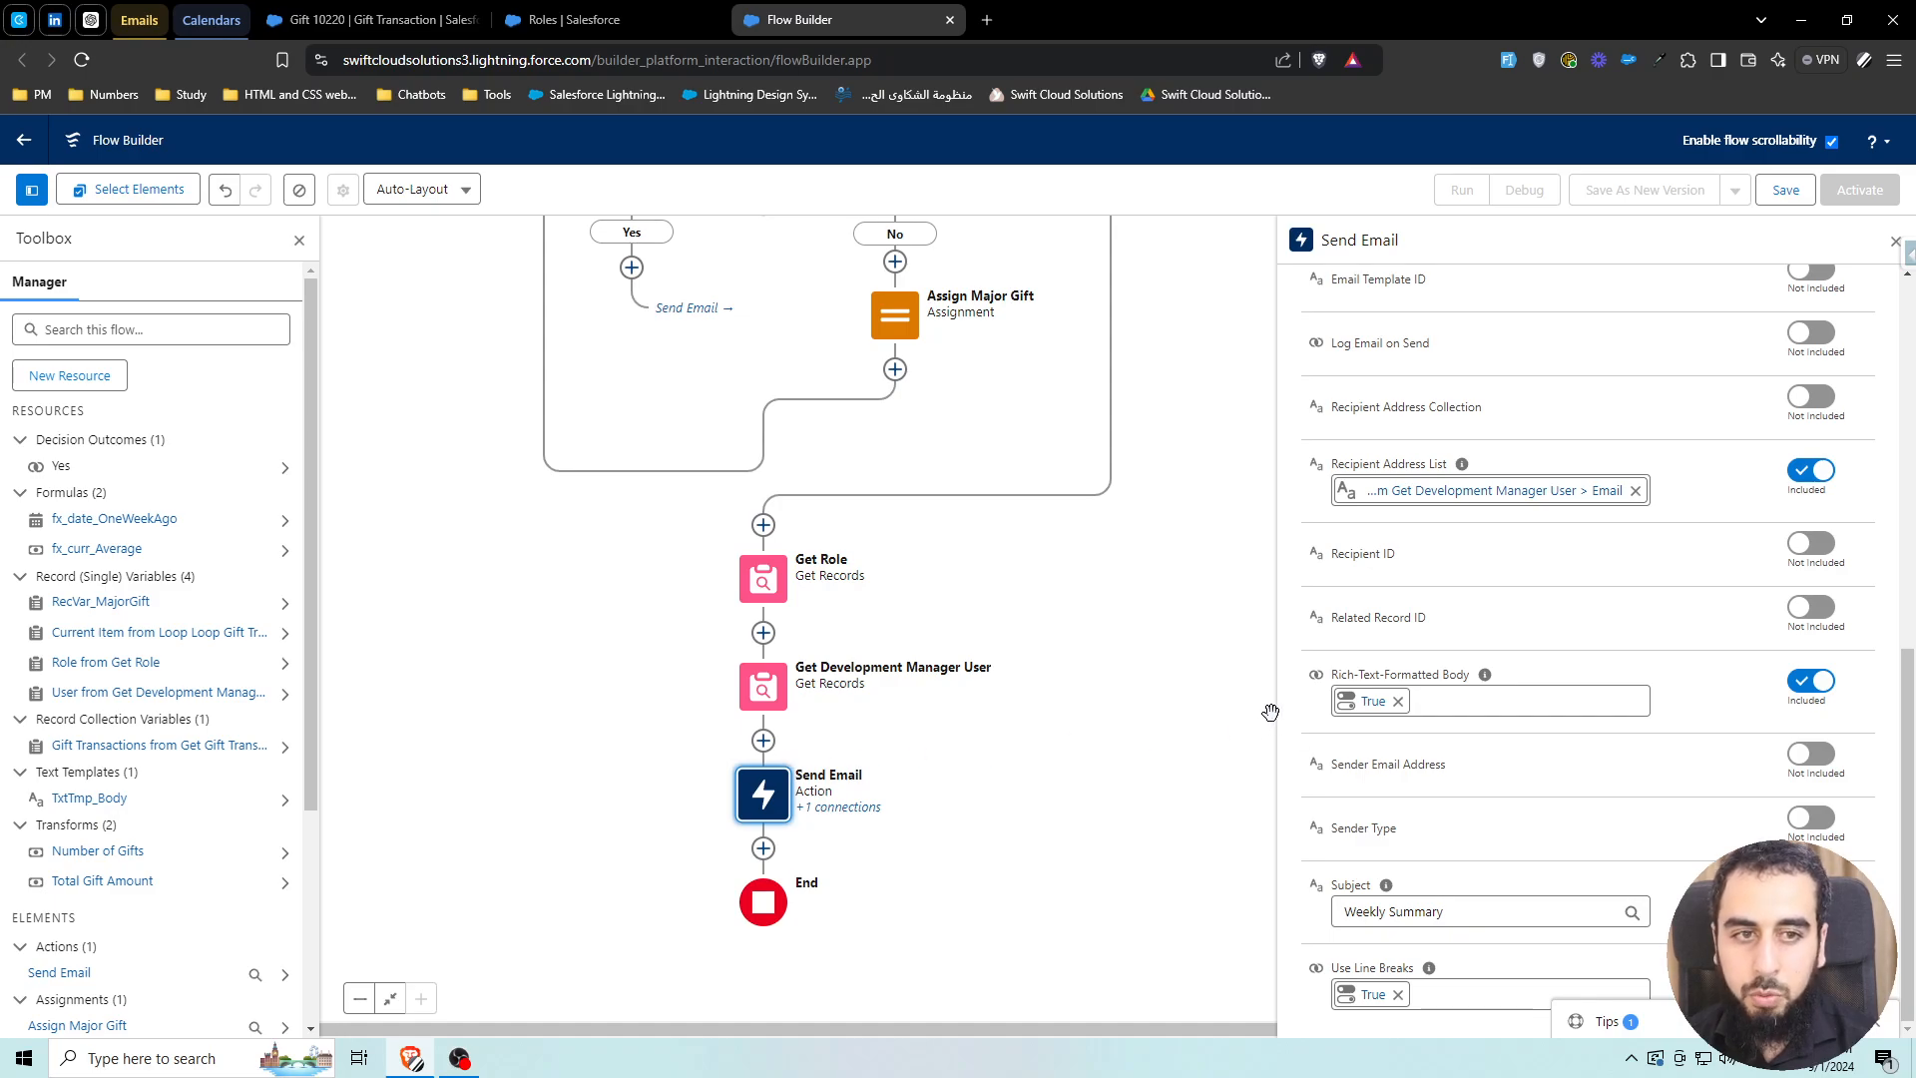
click(1786, 191)
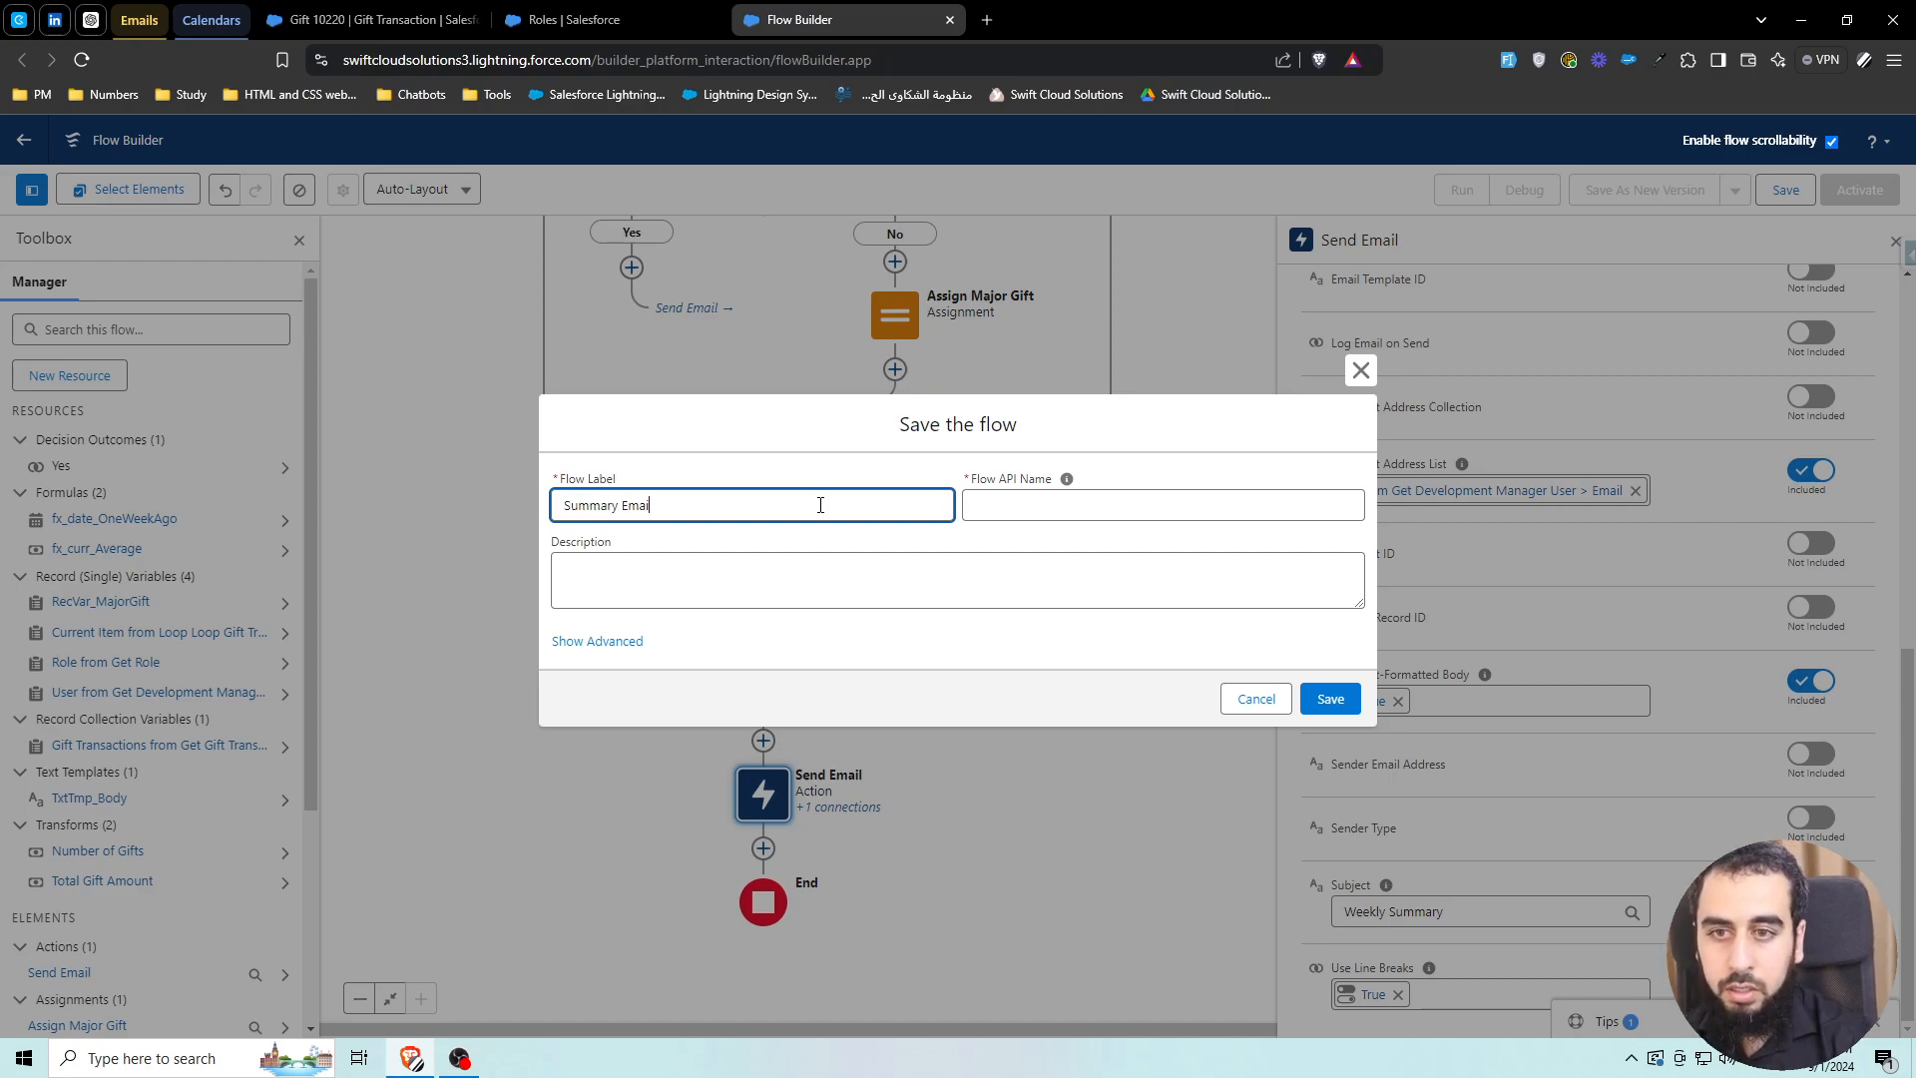
click(846, 473)
click(1330, 699)
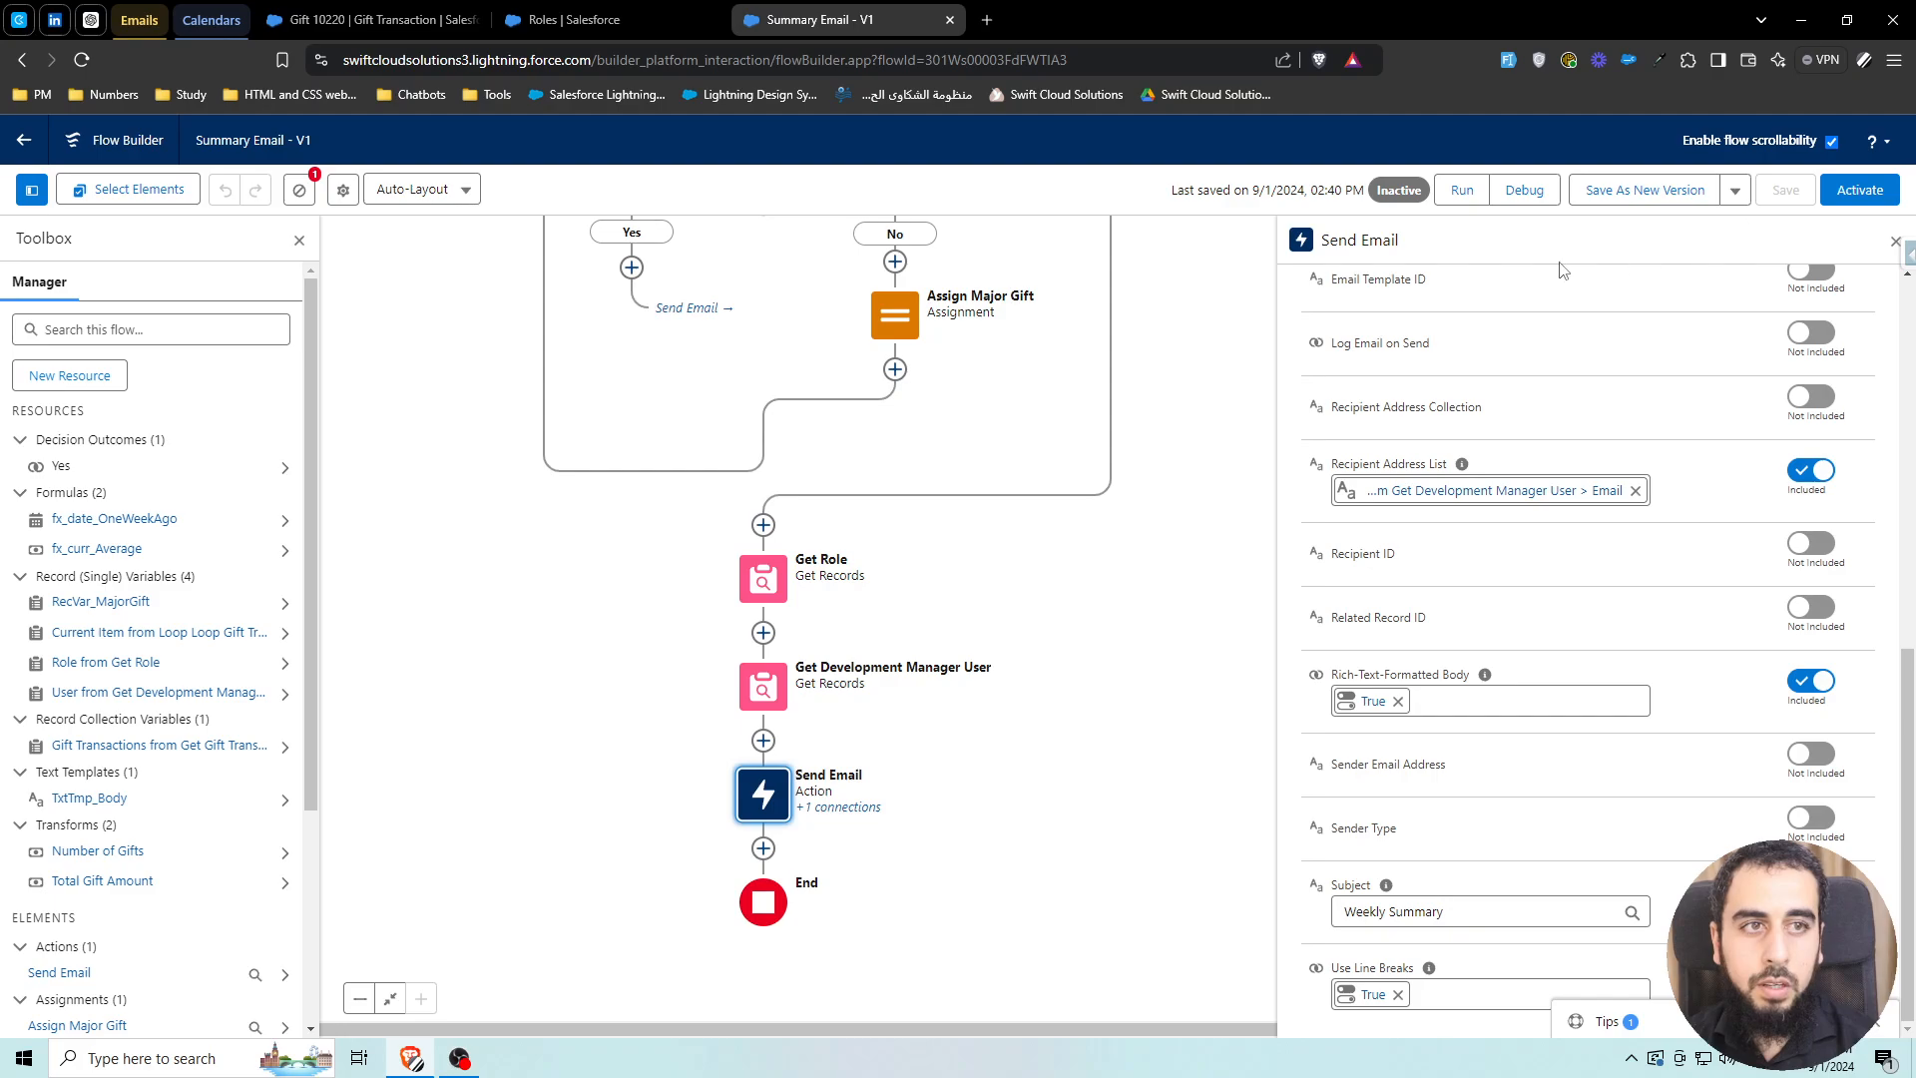
scroll(1147, 264, up, 3)
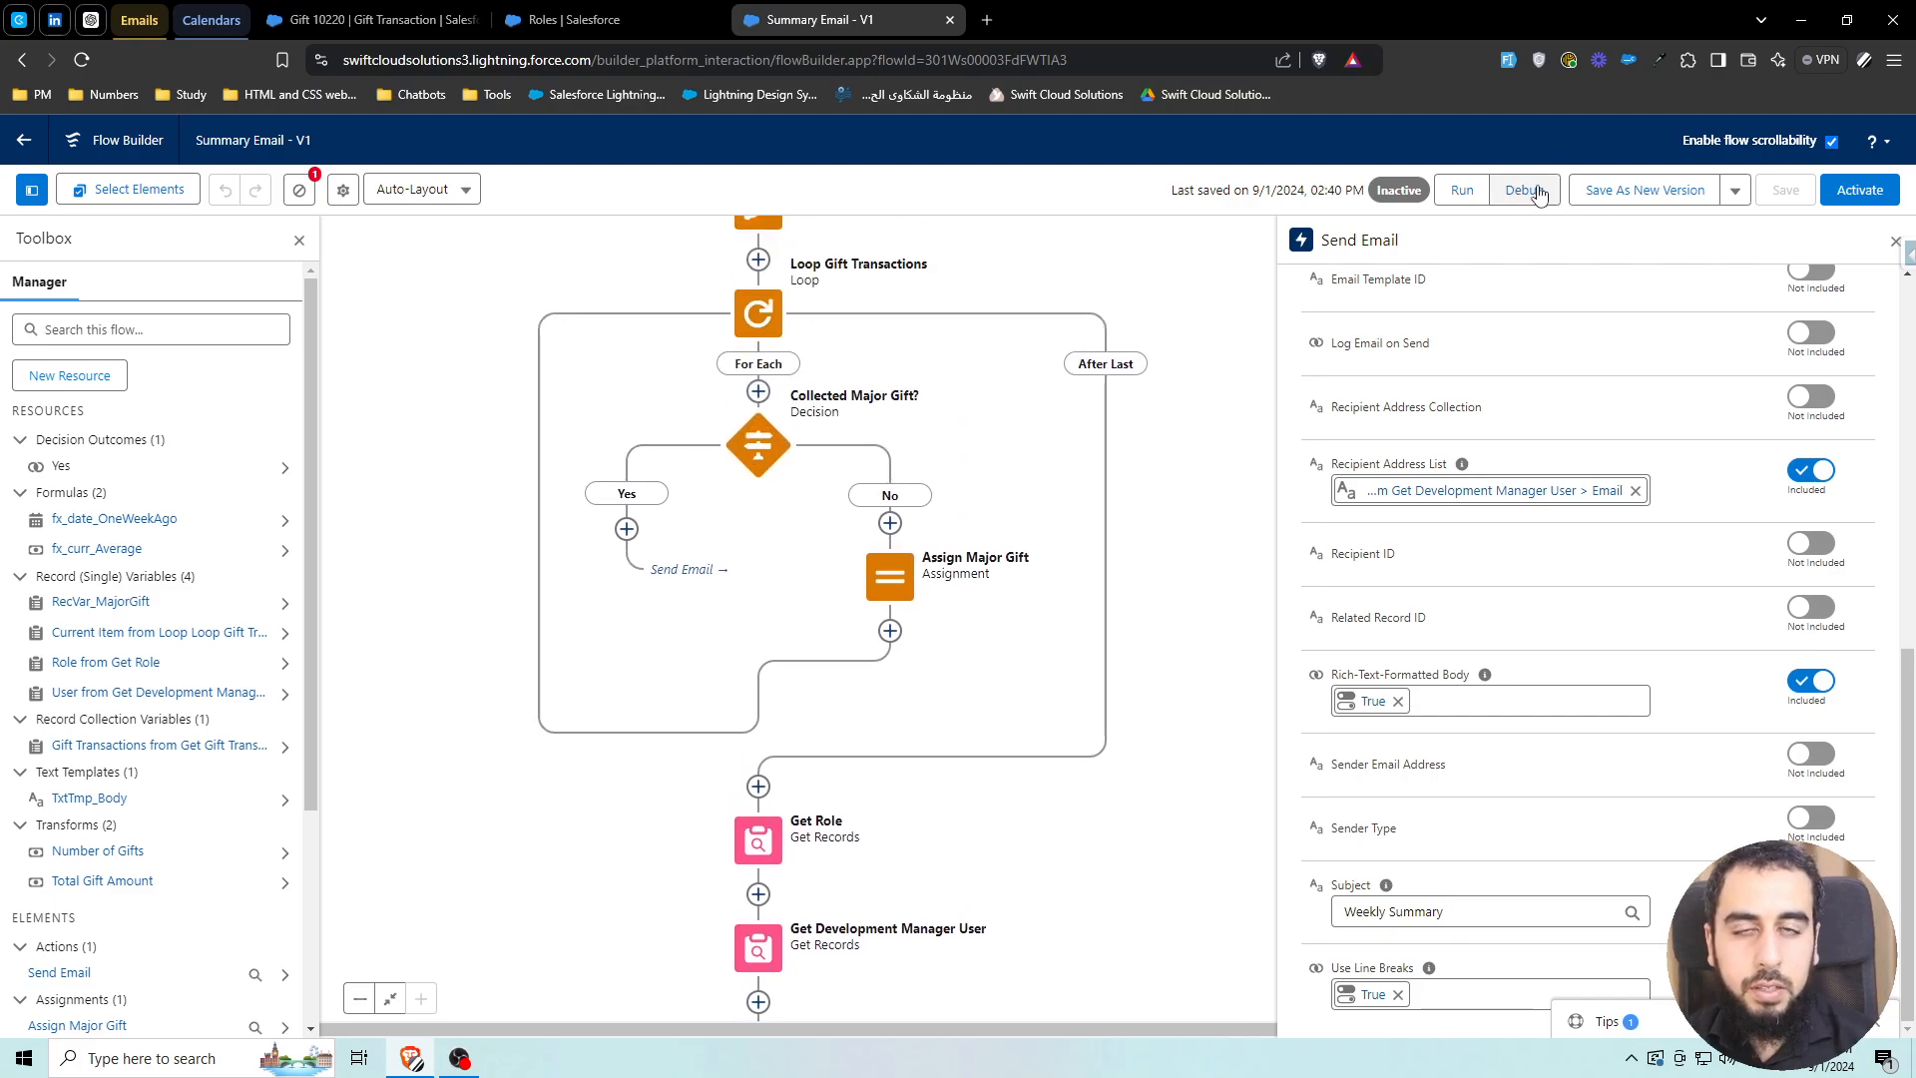
Start a debug run of the flow in rollback mode
click(1537, 191)
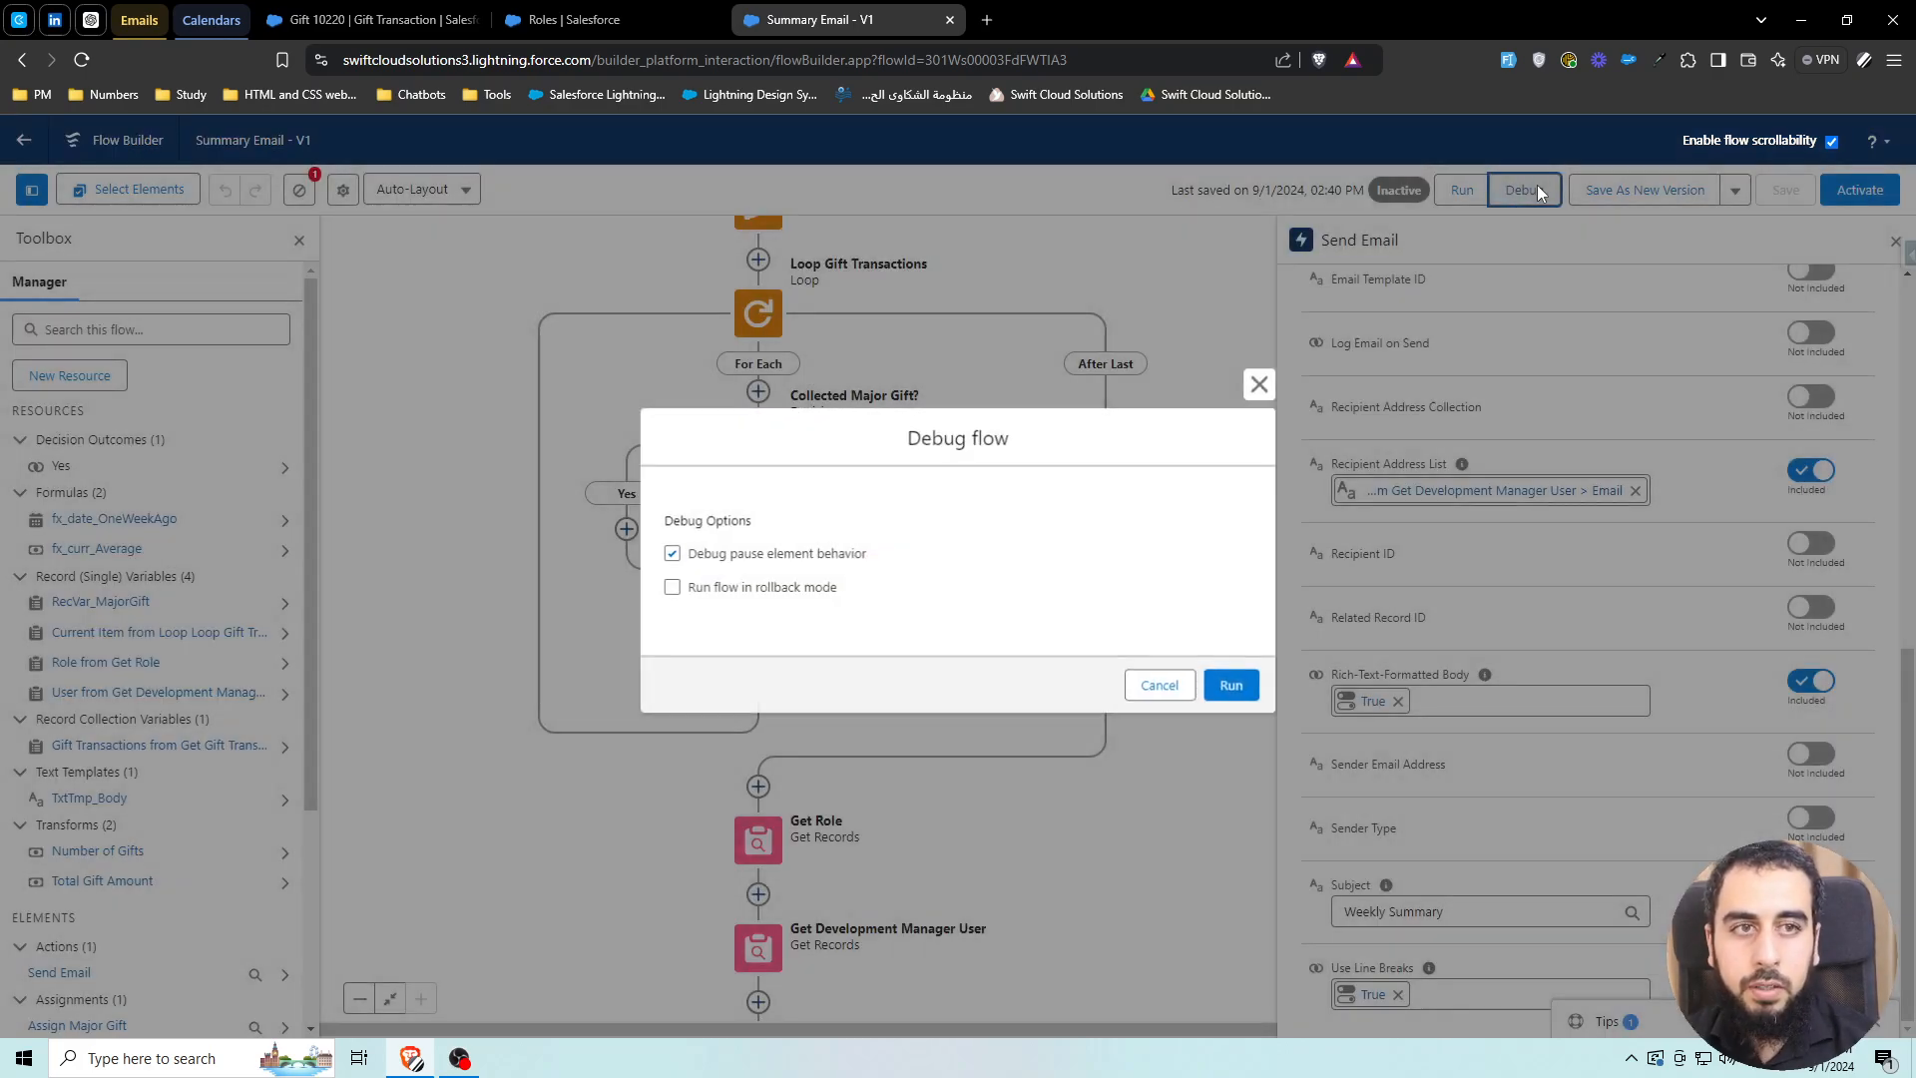
click(787, 596)
click(1233, 686)
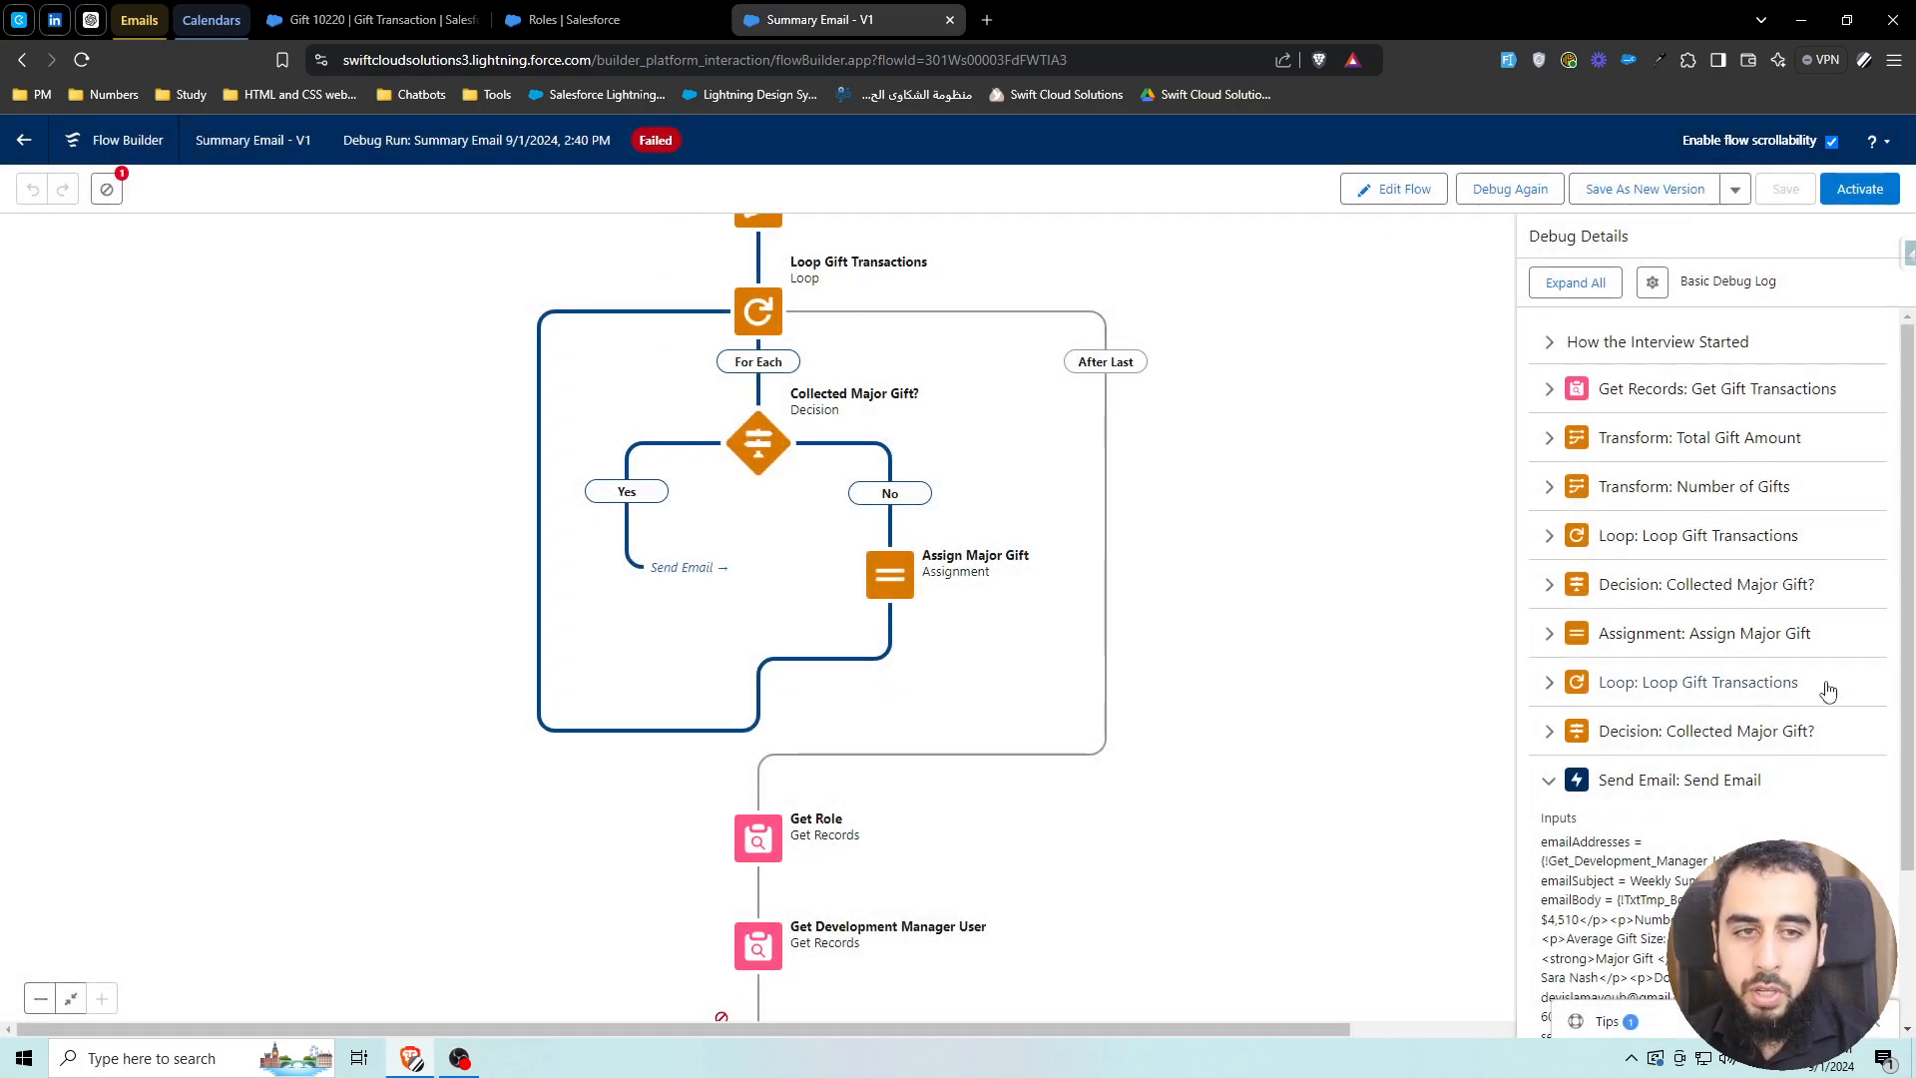
Inspect the Send Email failure: 0 recipients because the manager's email resolved to null
scroll(1826, 684, down, 2)
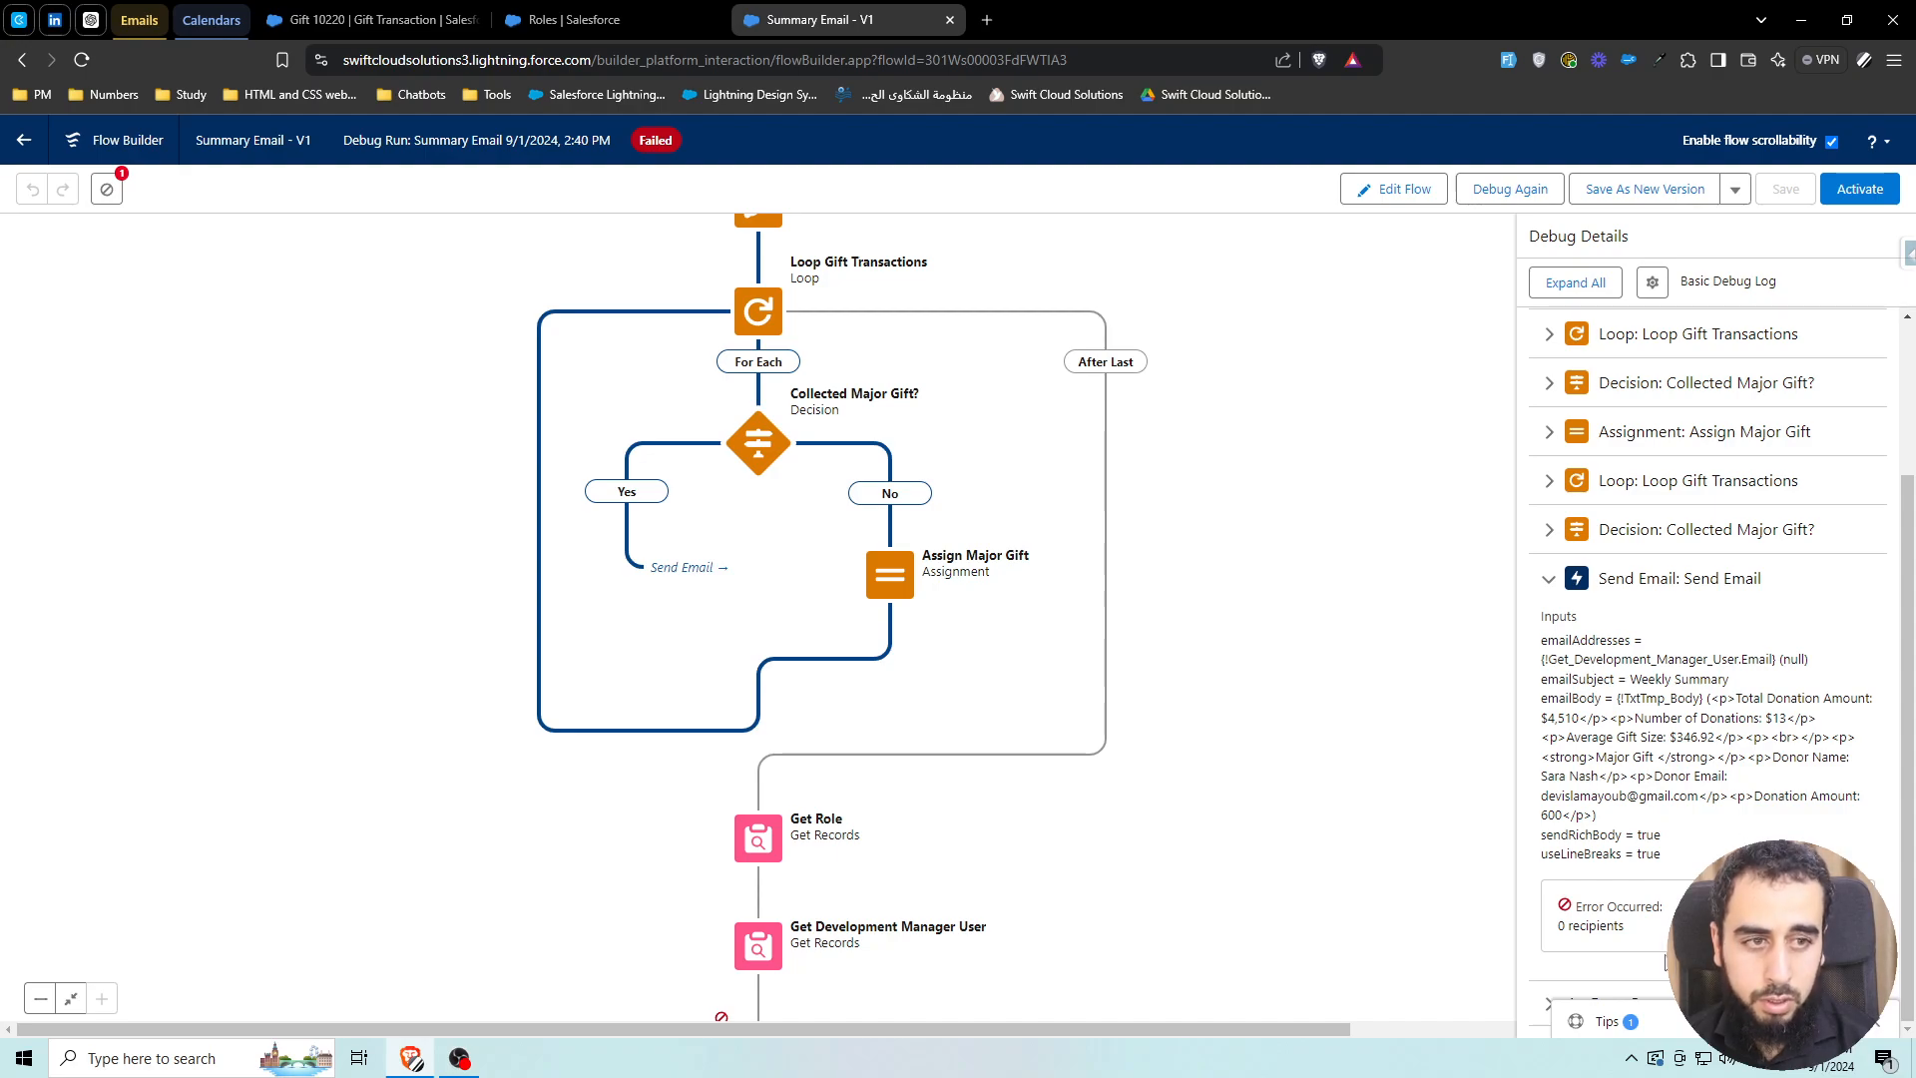
scroll(1112, 782, down, 2)
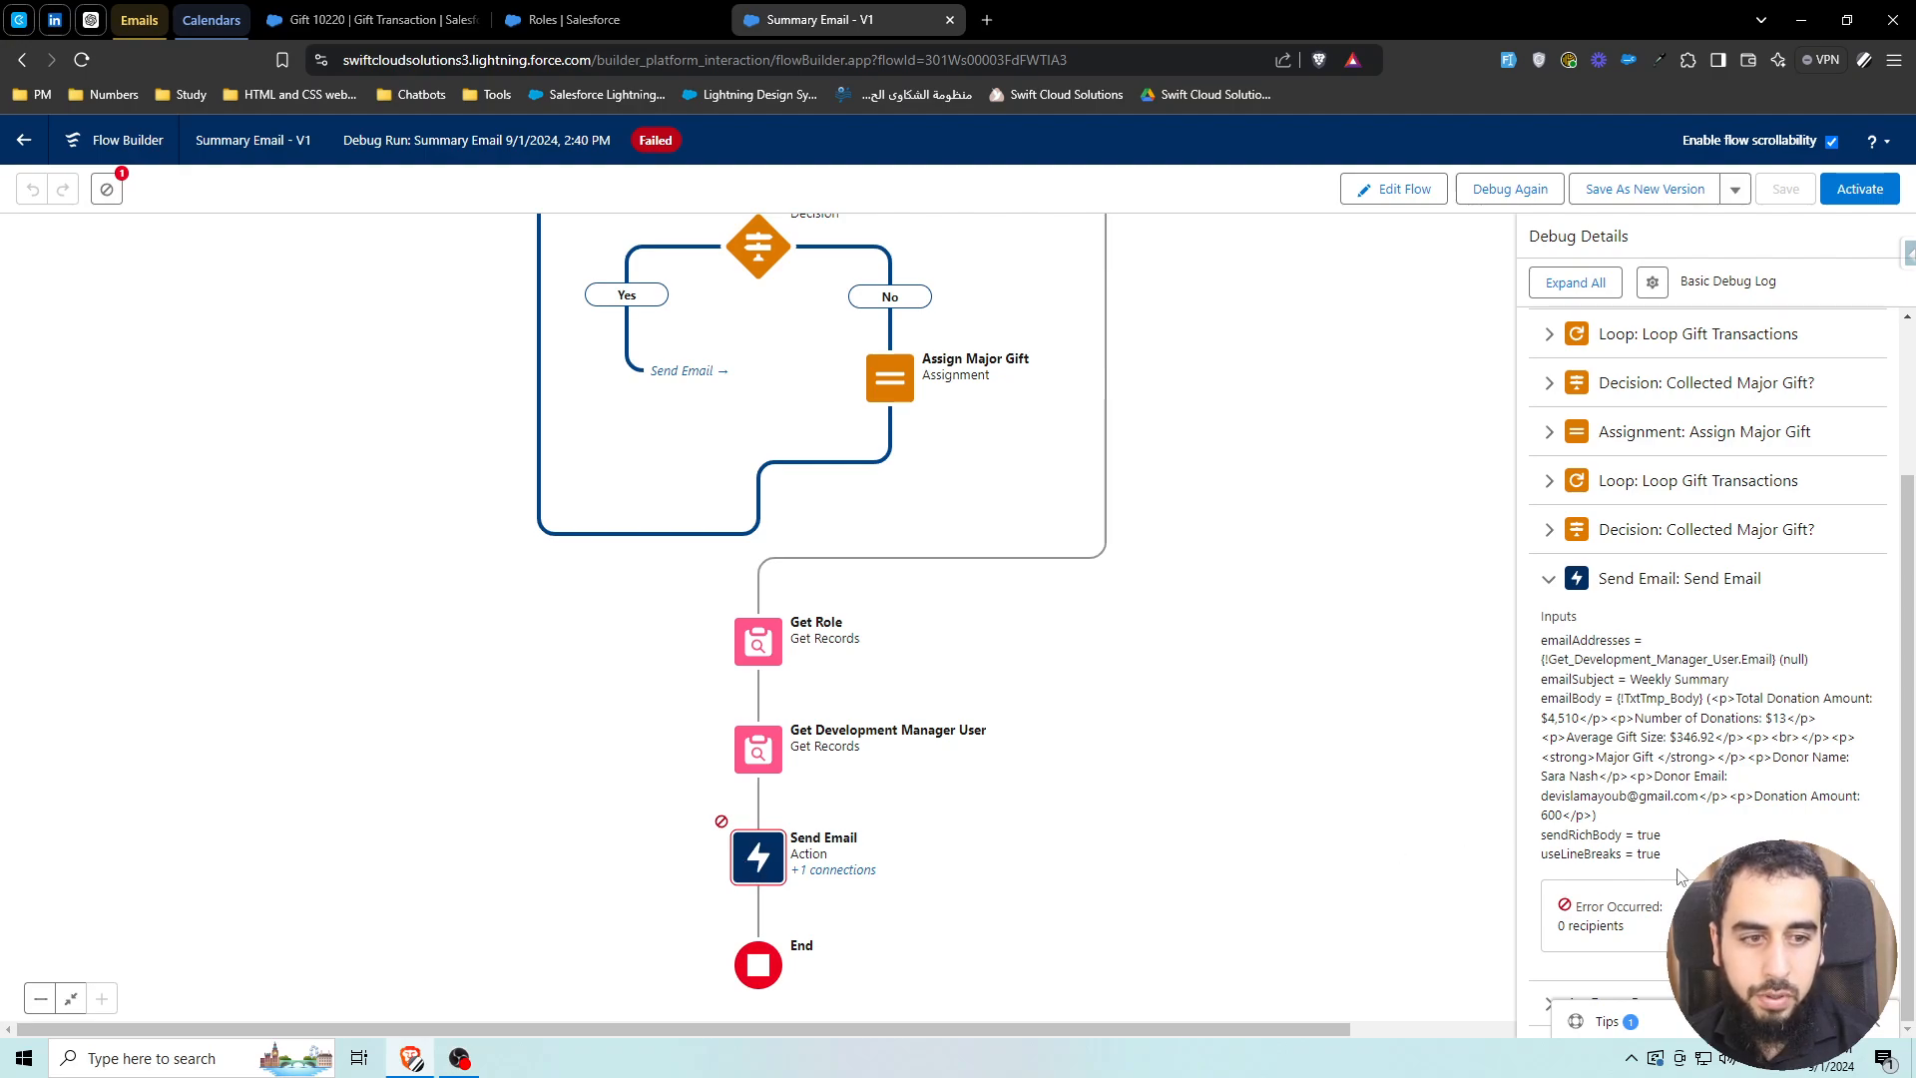
drag(1563, 932, 1626, 936)
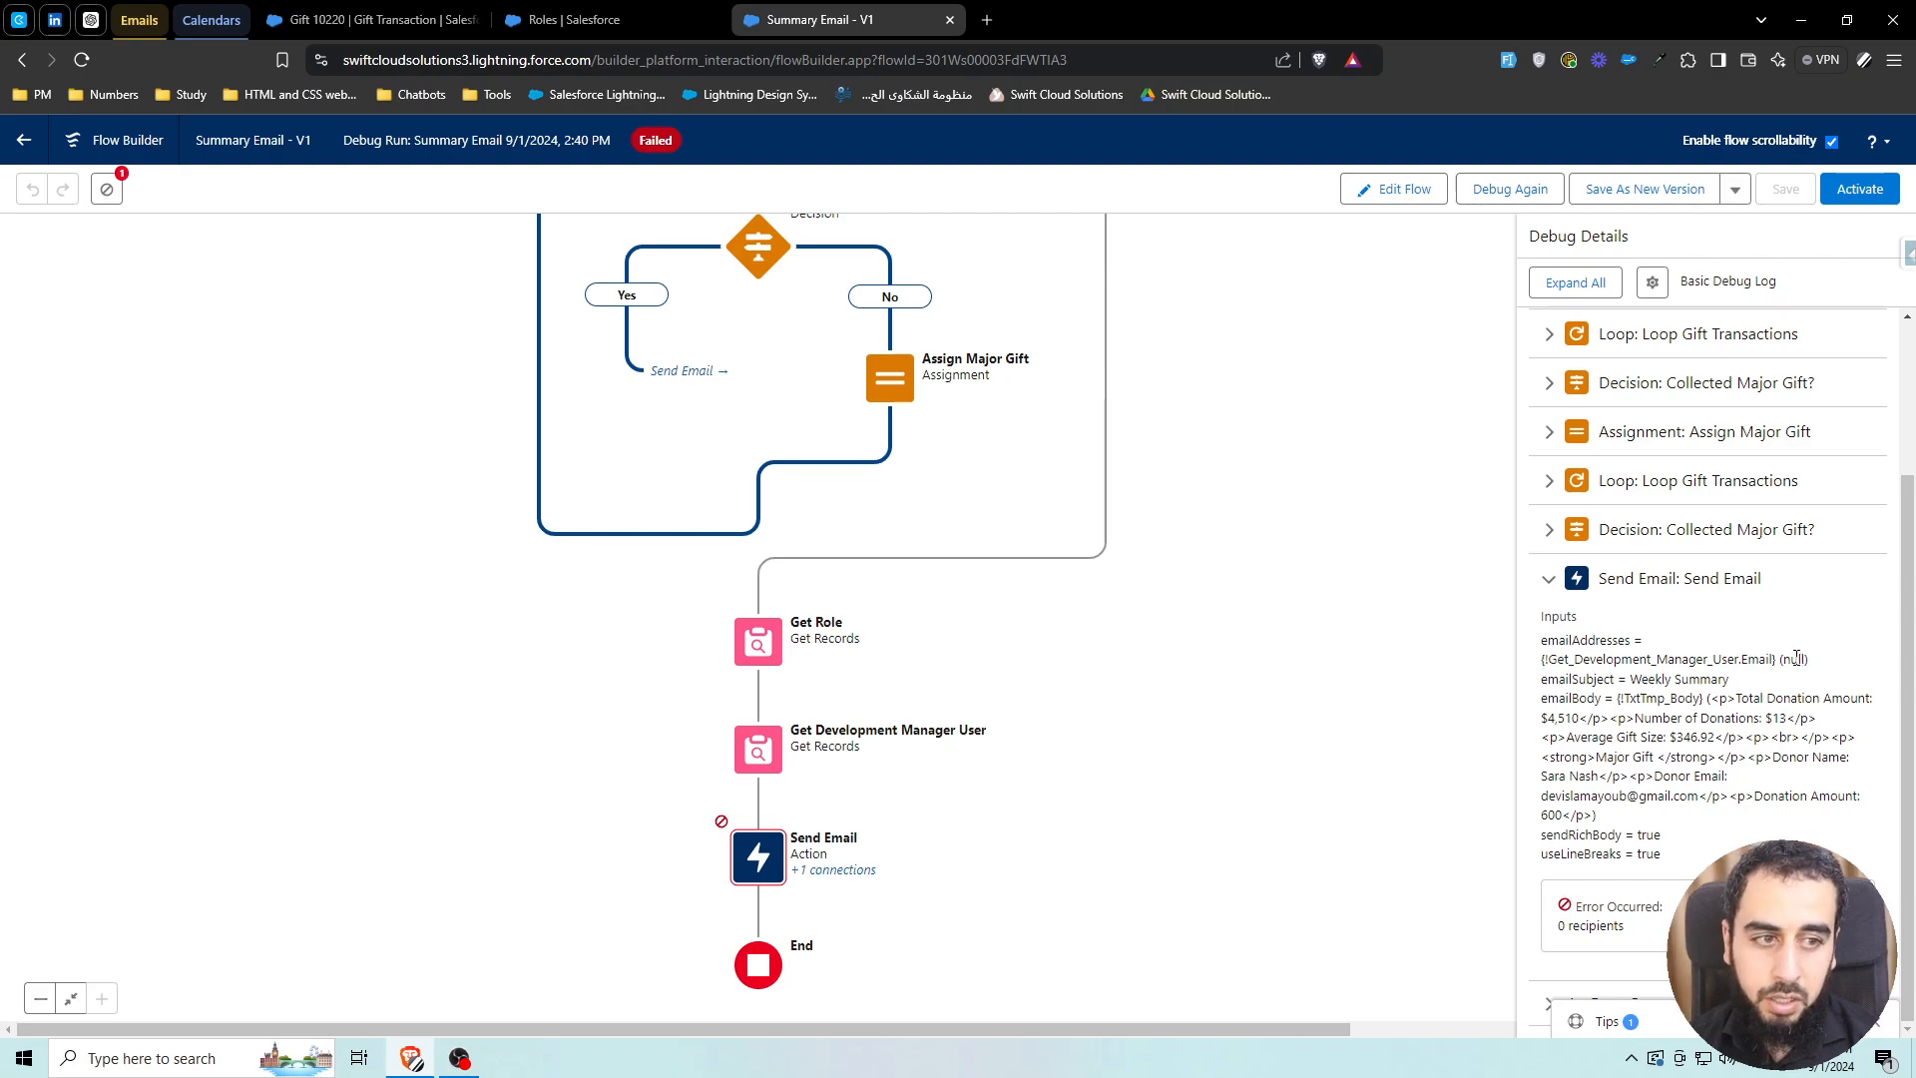
drag(1777, 658, 1546, 664)
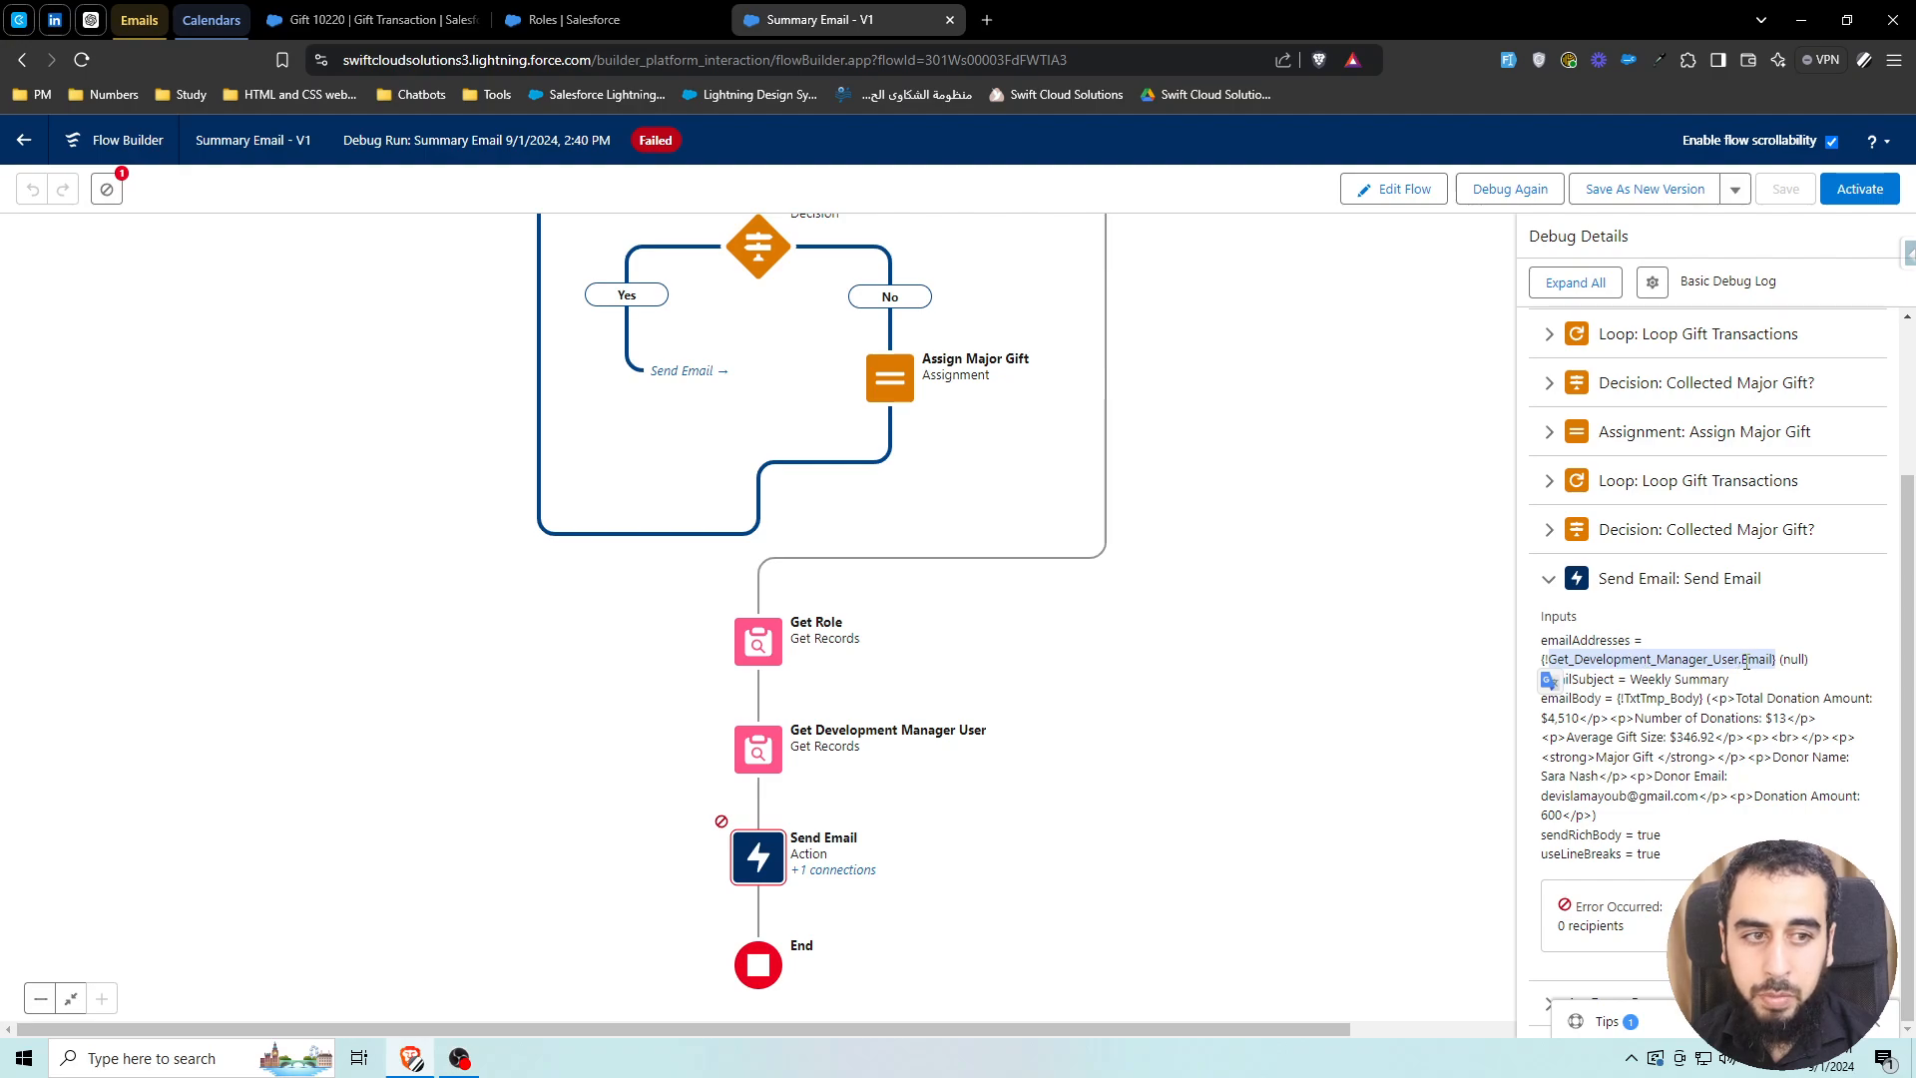
scroll(1713, 656, up, 2)
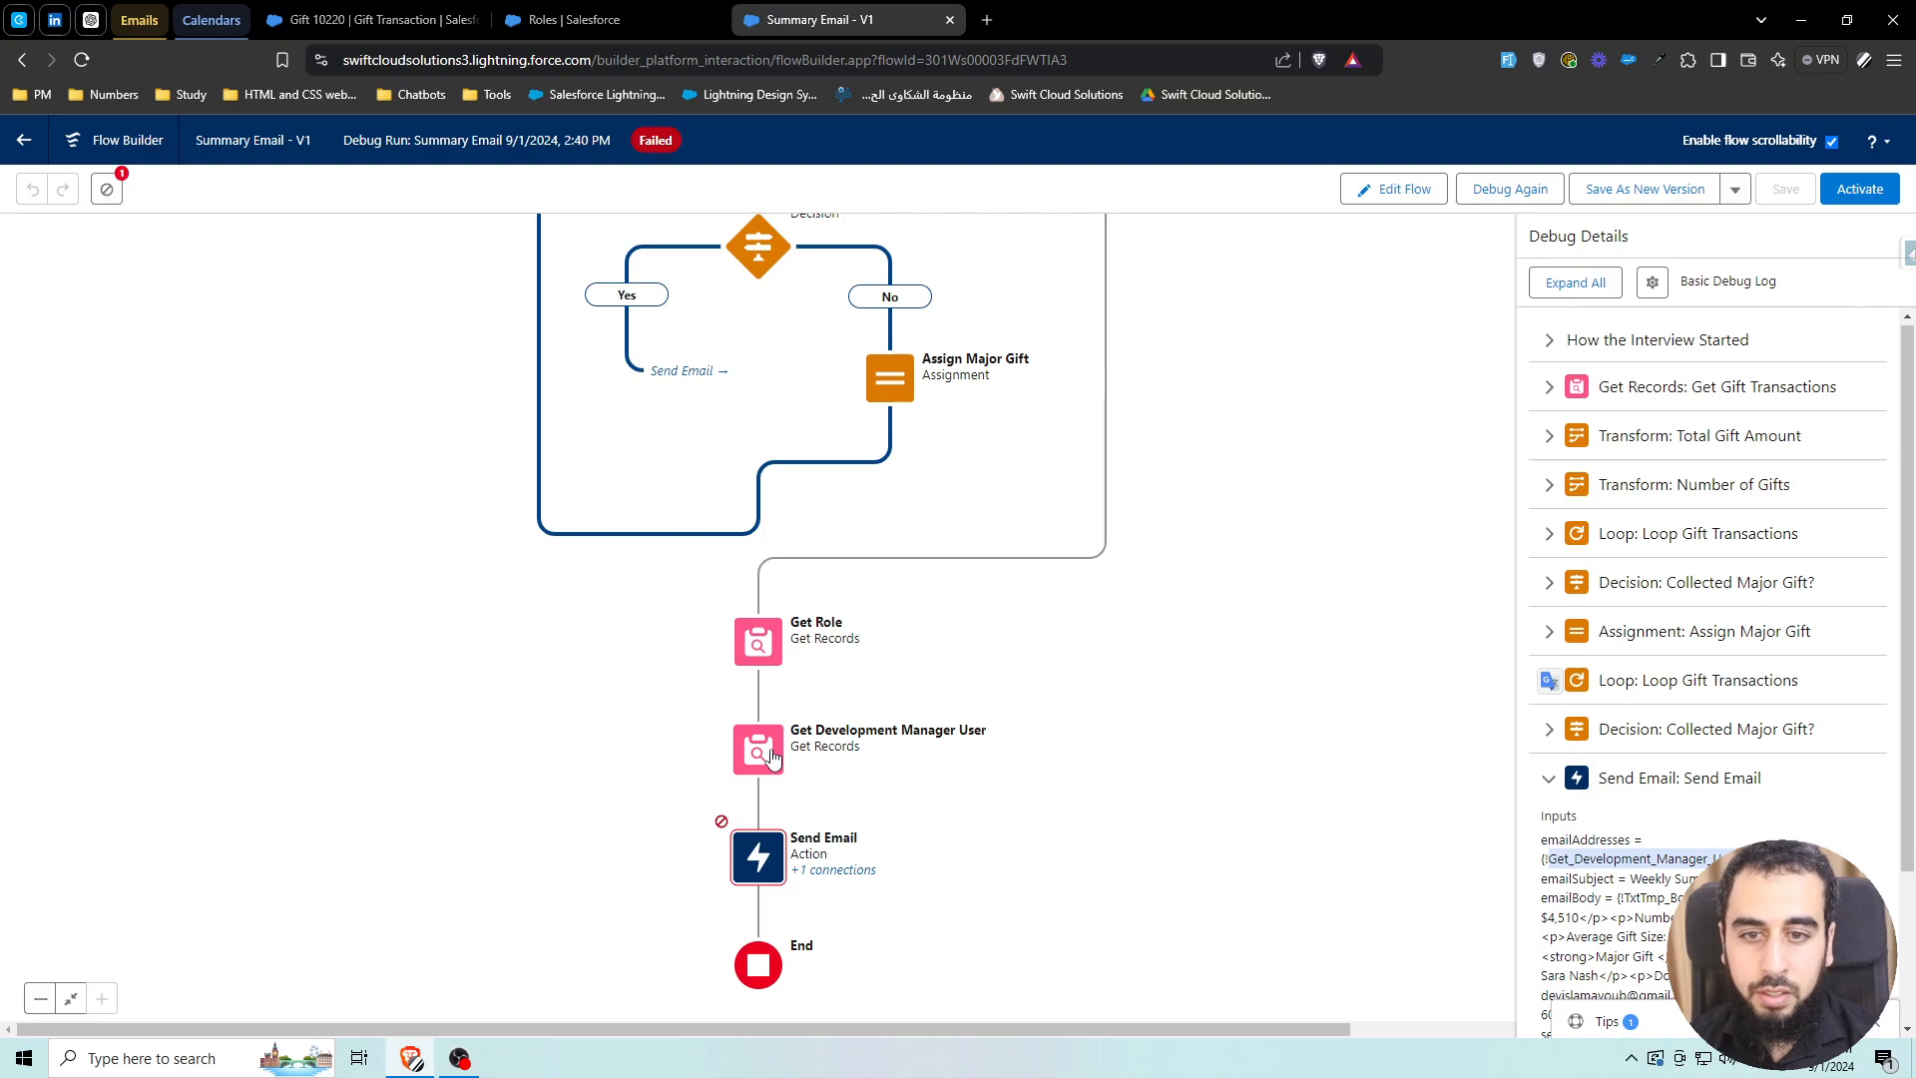
scroll(1657, 800, down, 1)
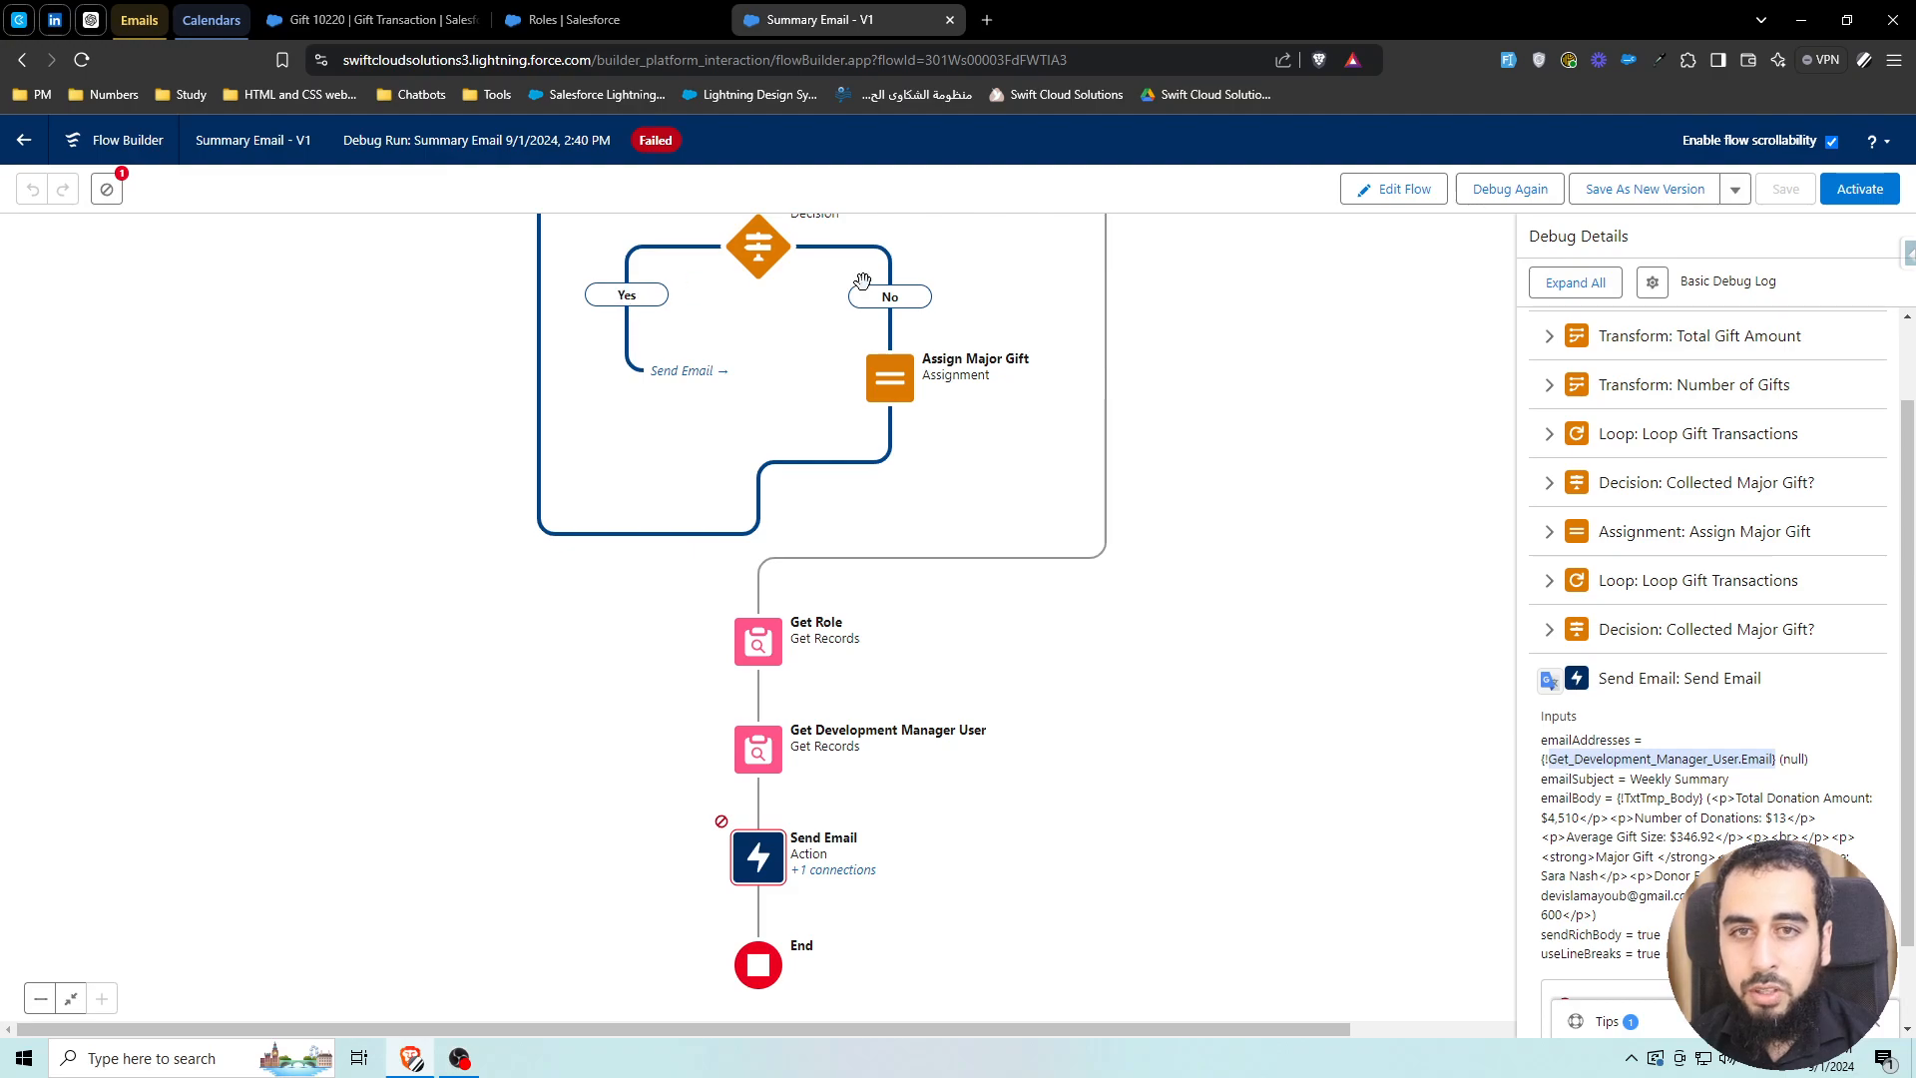
click(1395, 189)
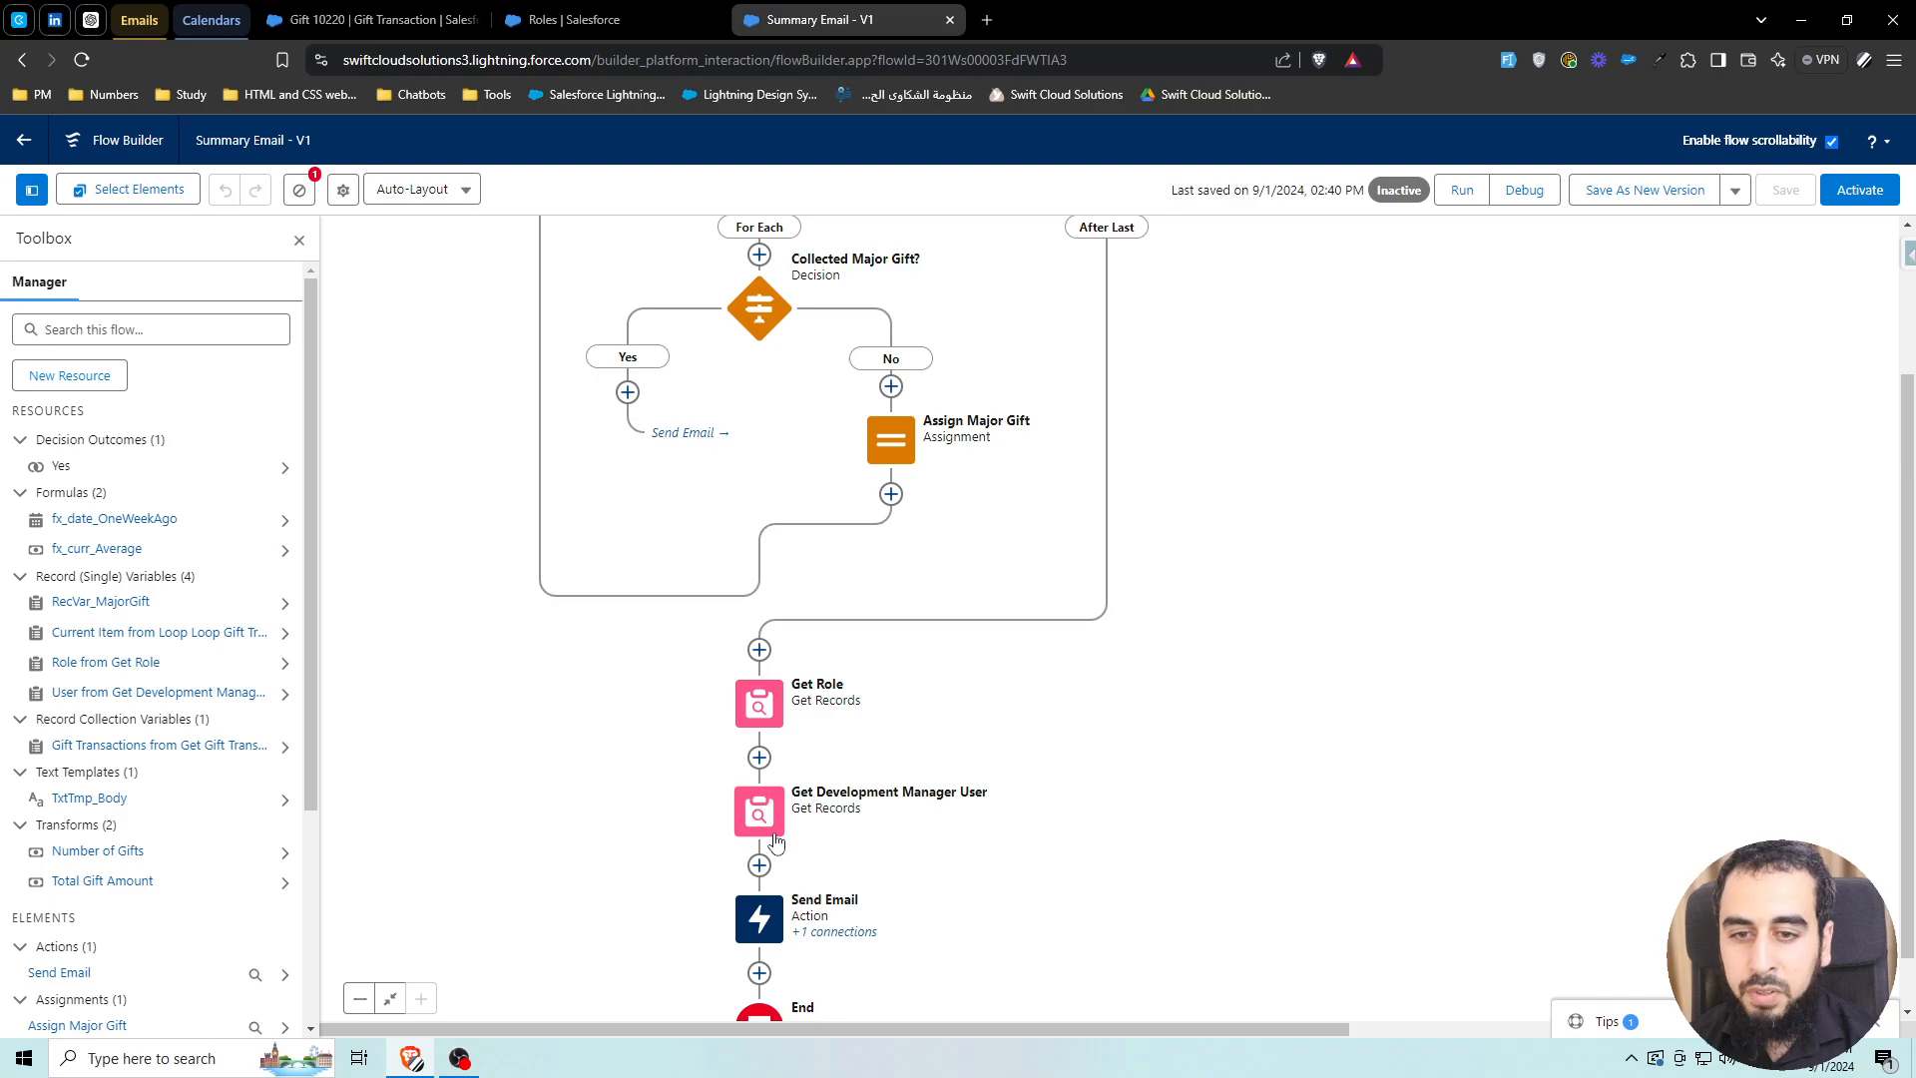
Reconnect the Collected Major Gift? Yes branch to Get Role and save the flow
click(629, 394)
click(588, 504)
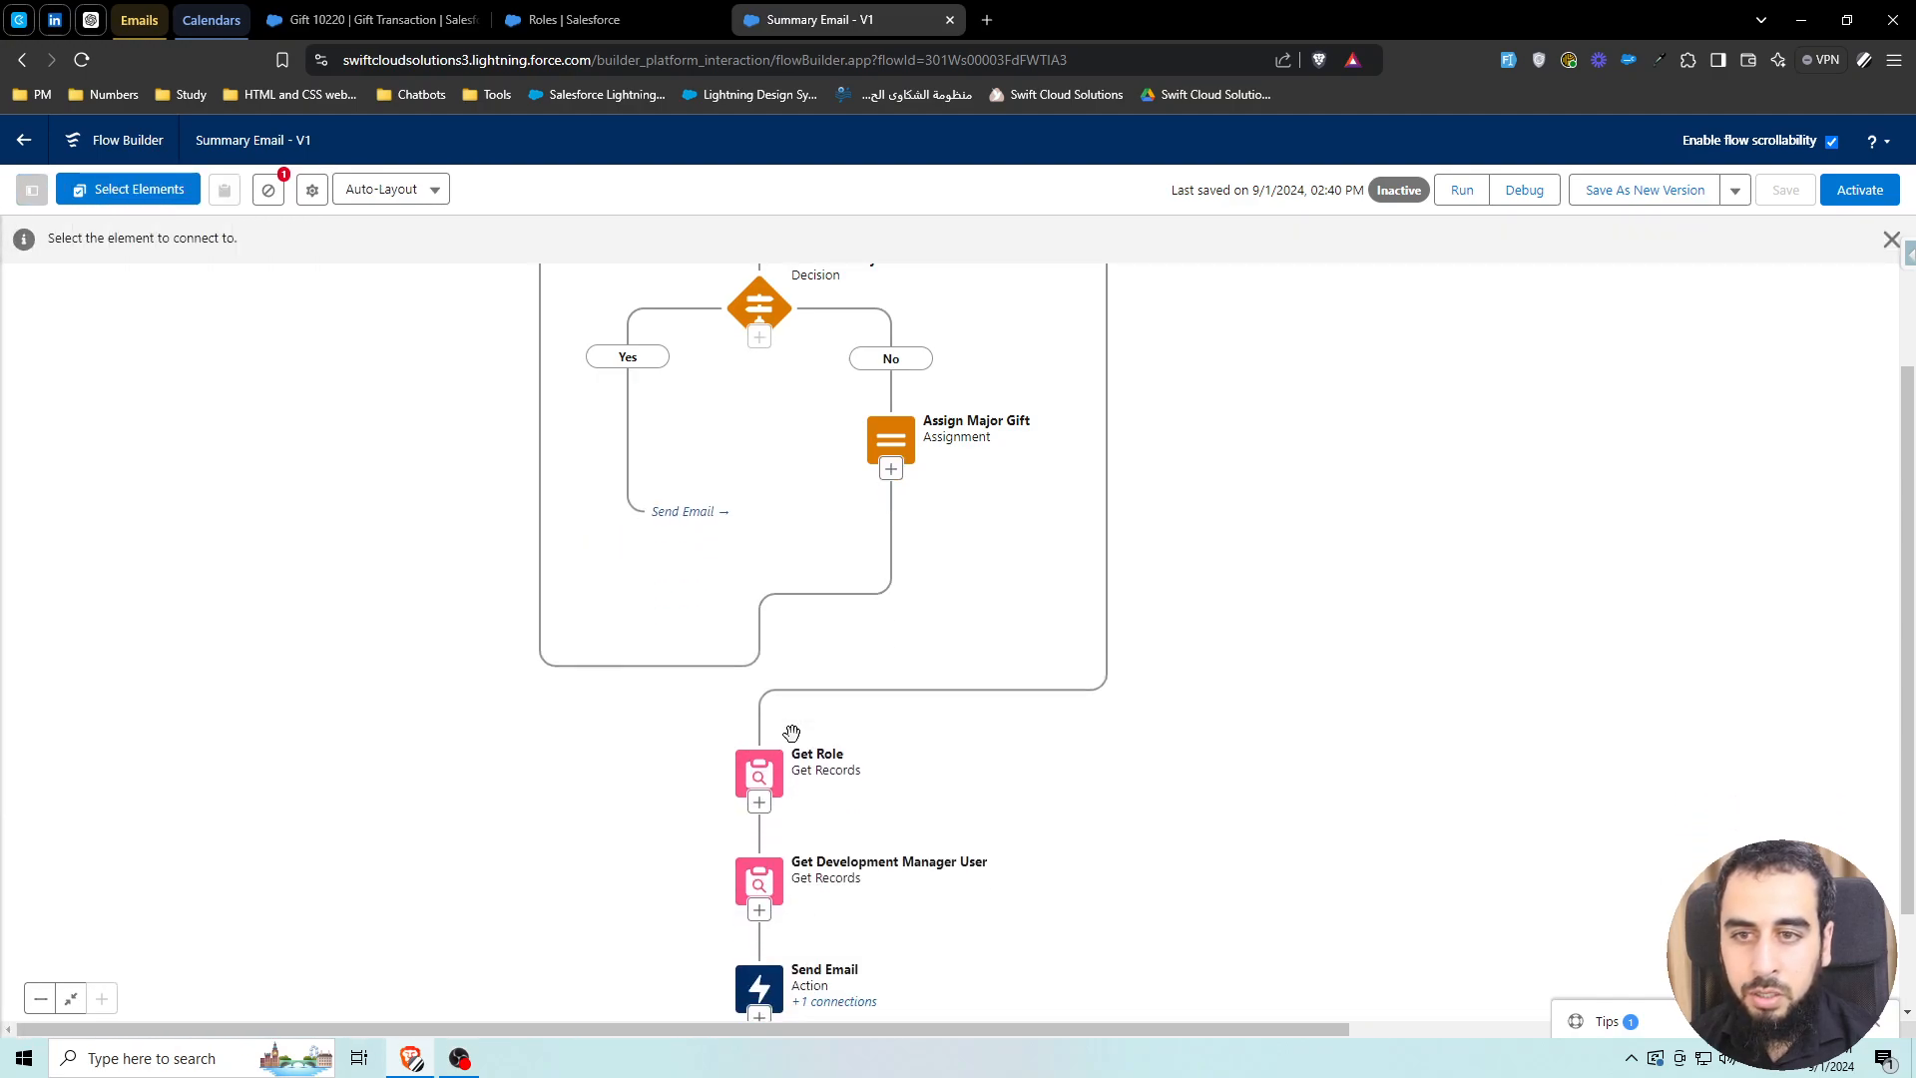
scroll(893, 755, down, 5)
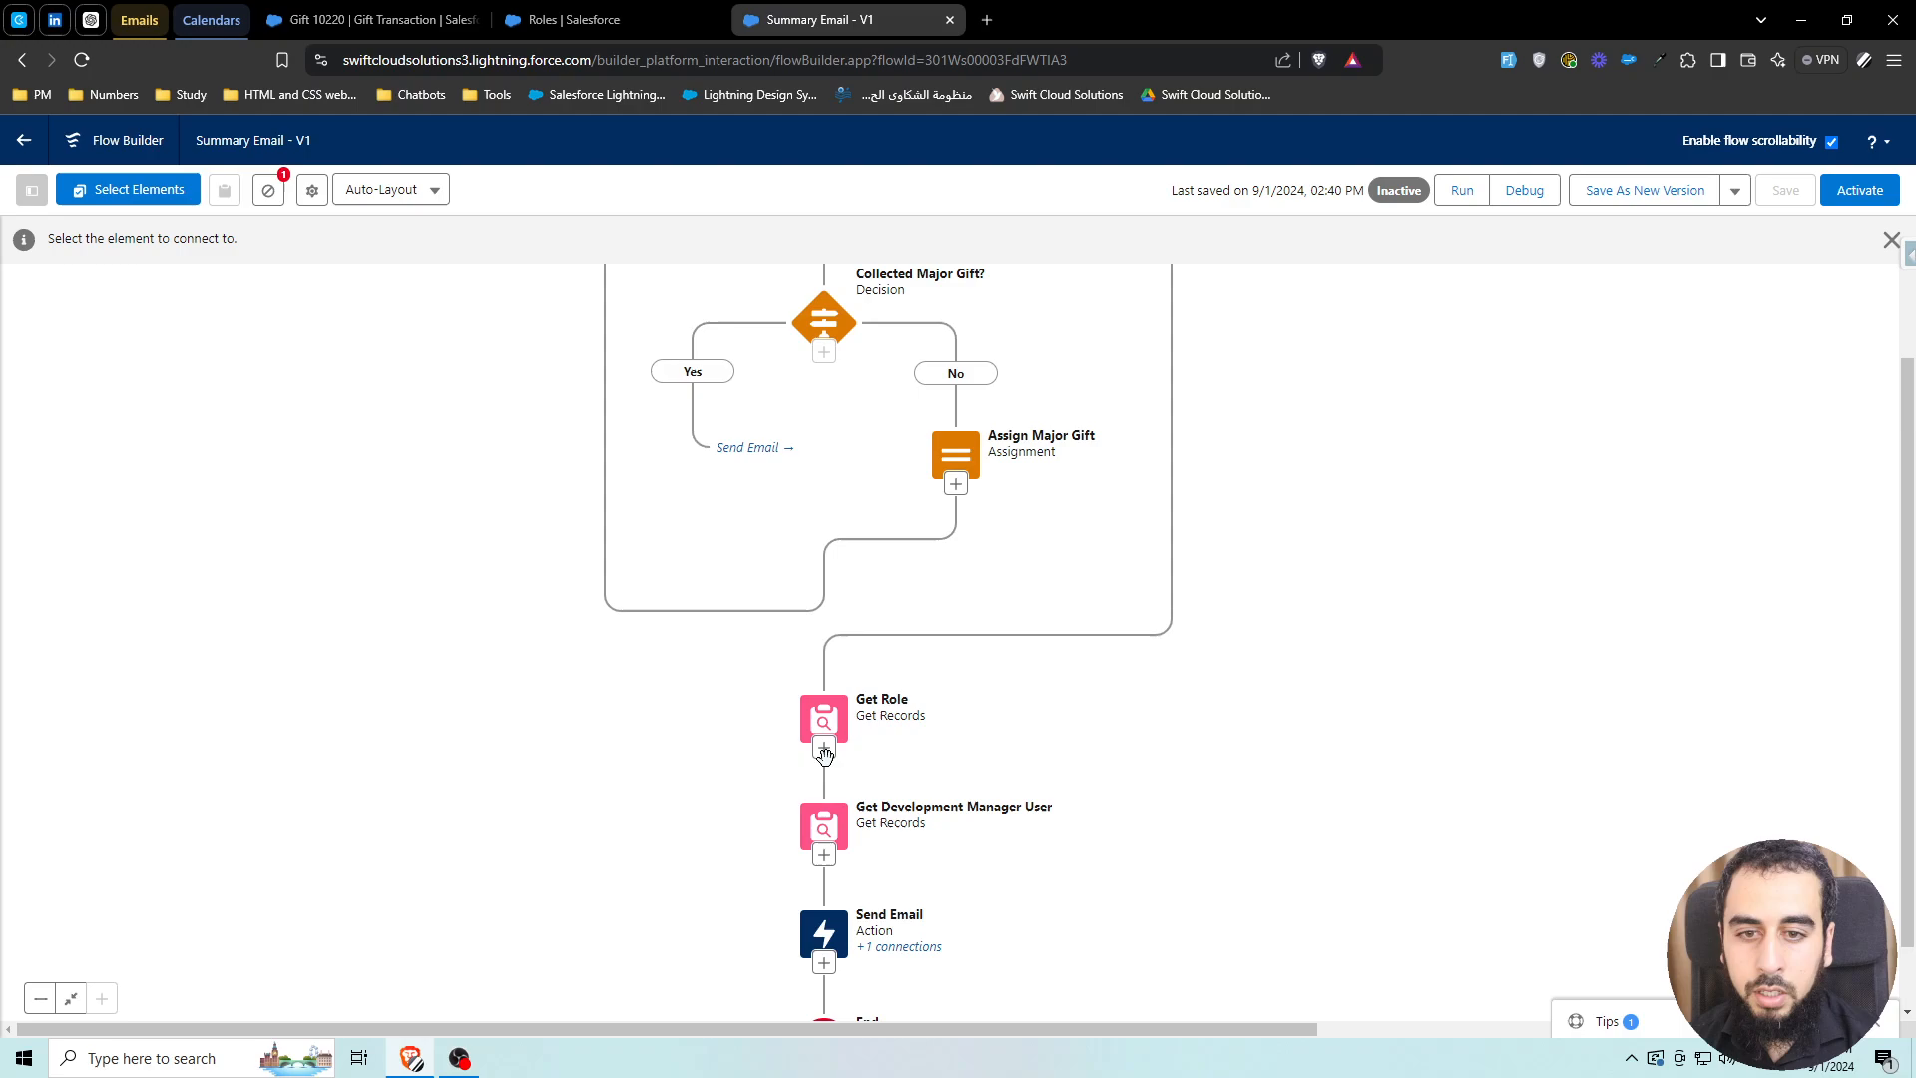
click(824, 755)
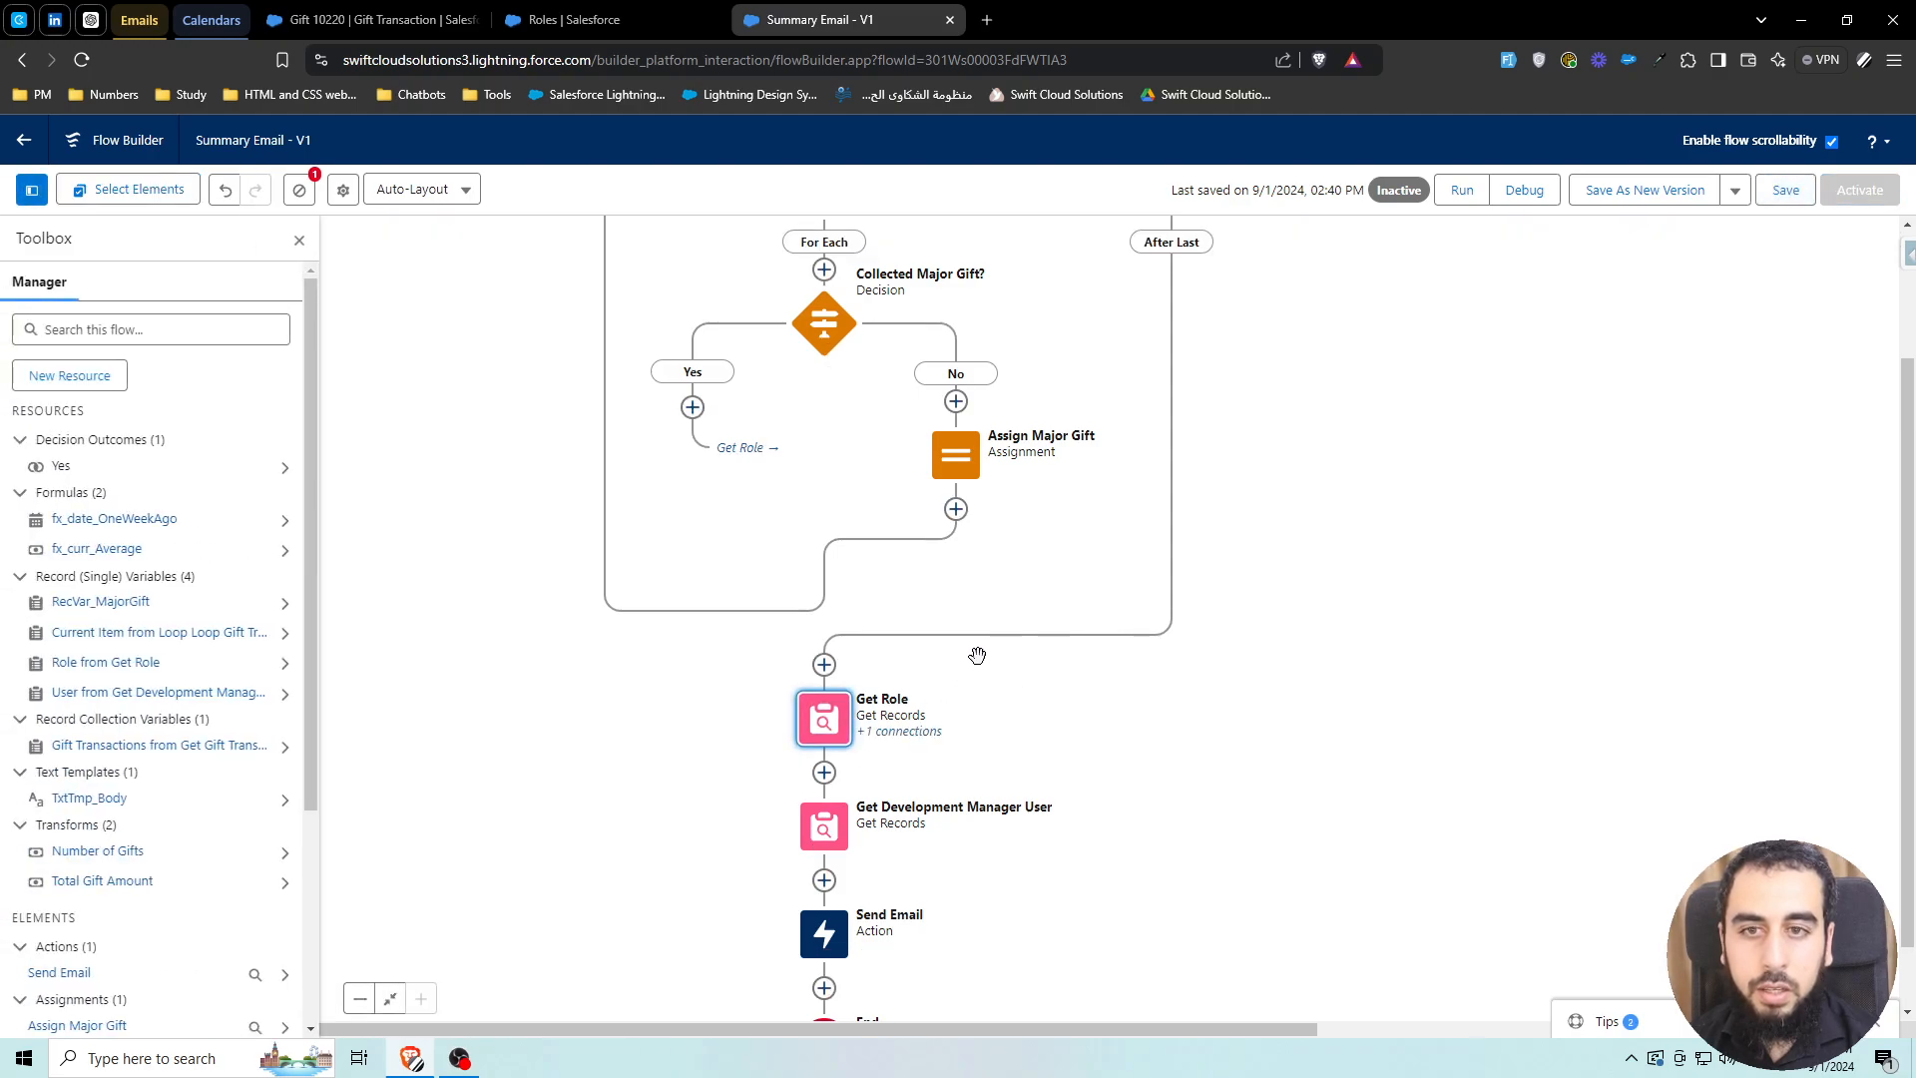
drag(976, 592, 963, 519)
scroll(963, 519, up, 2)
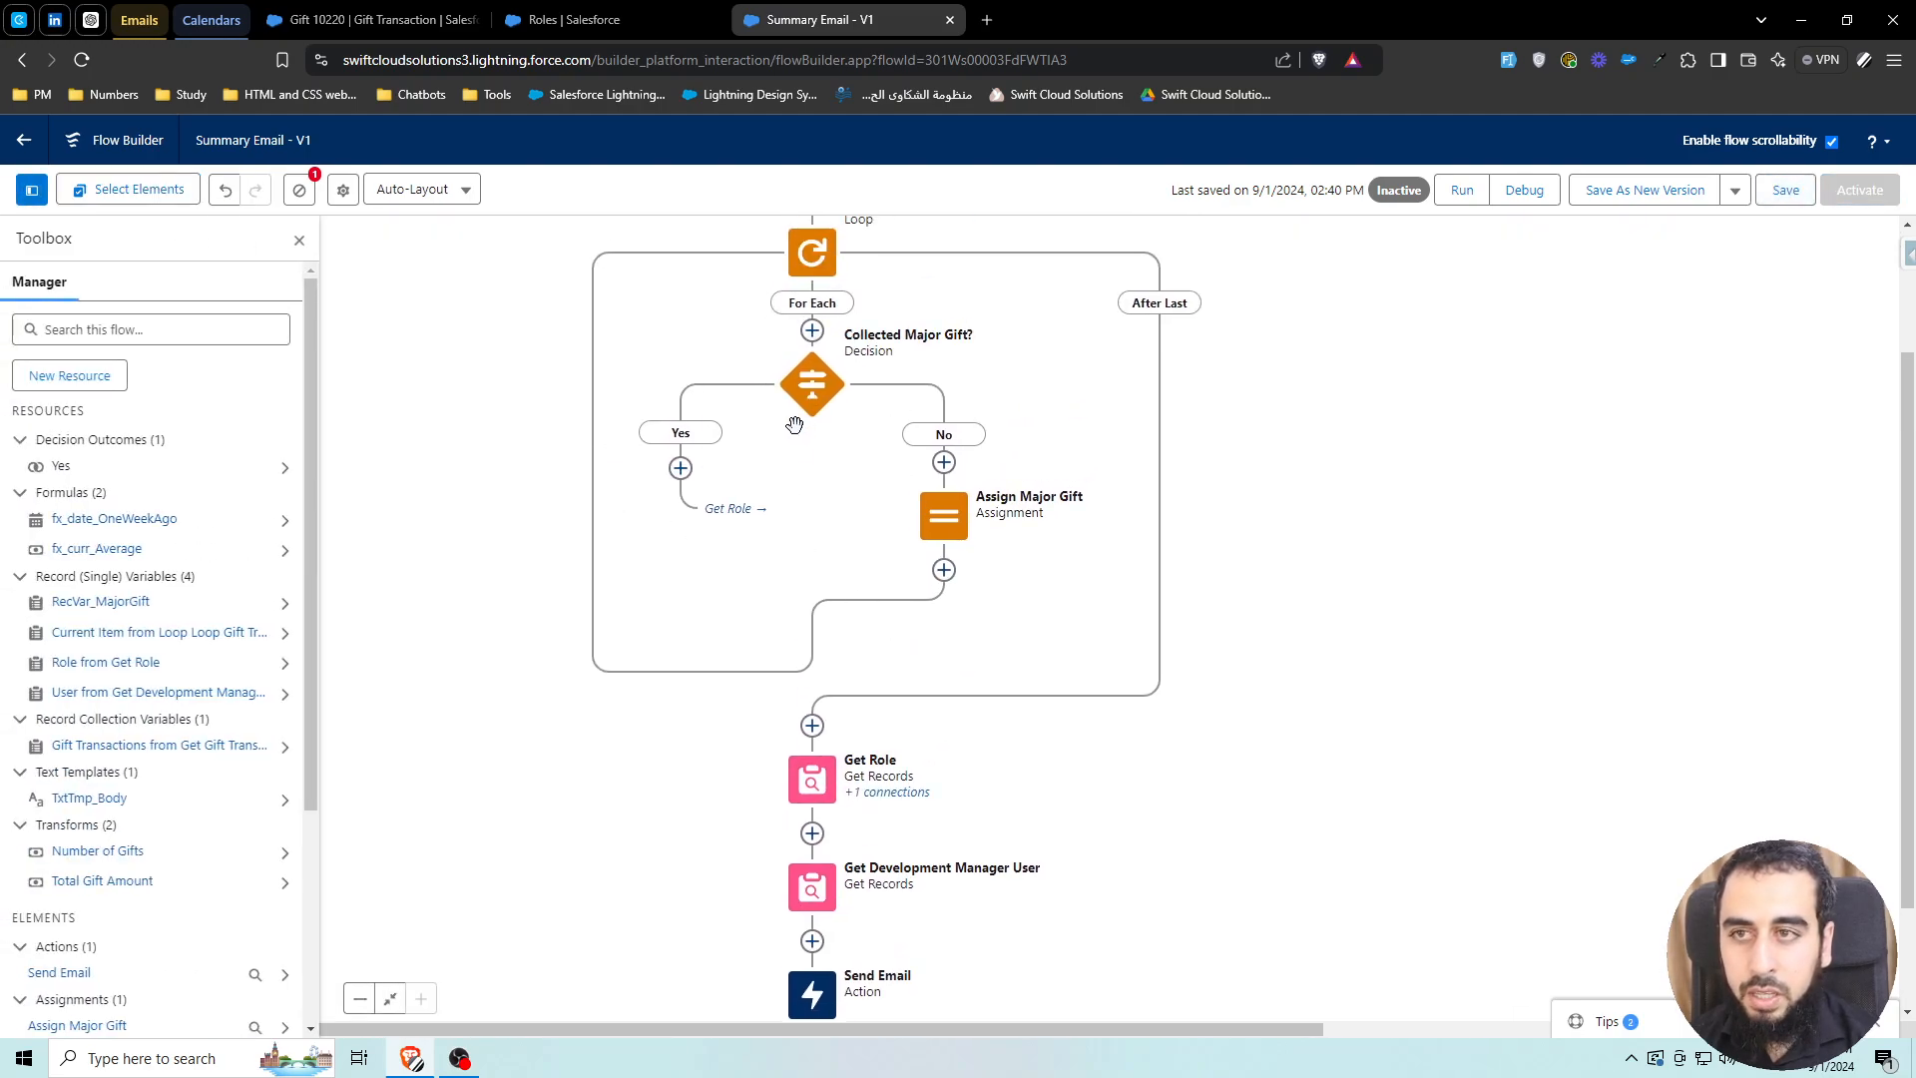
scroll(794, 425, down, 2)
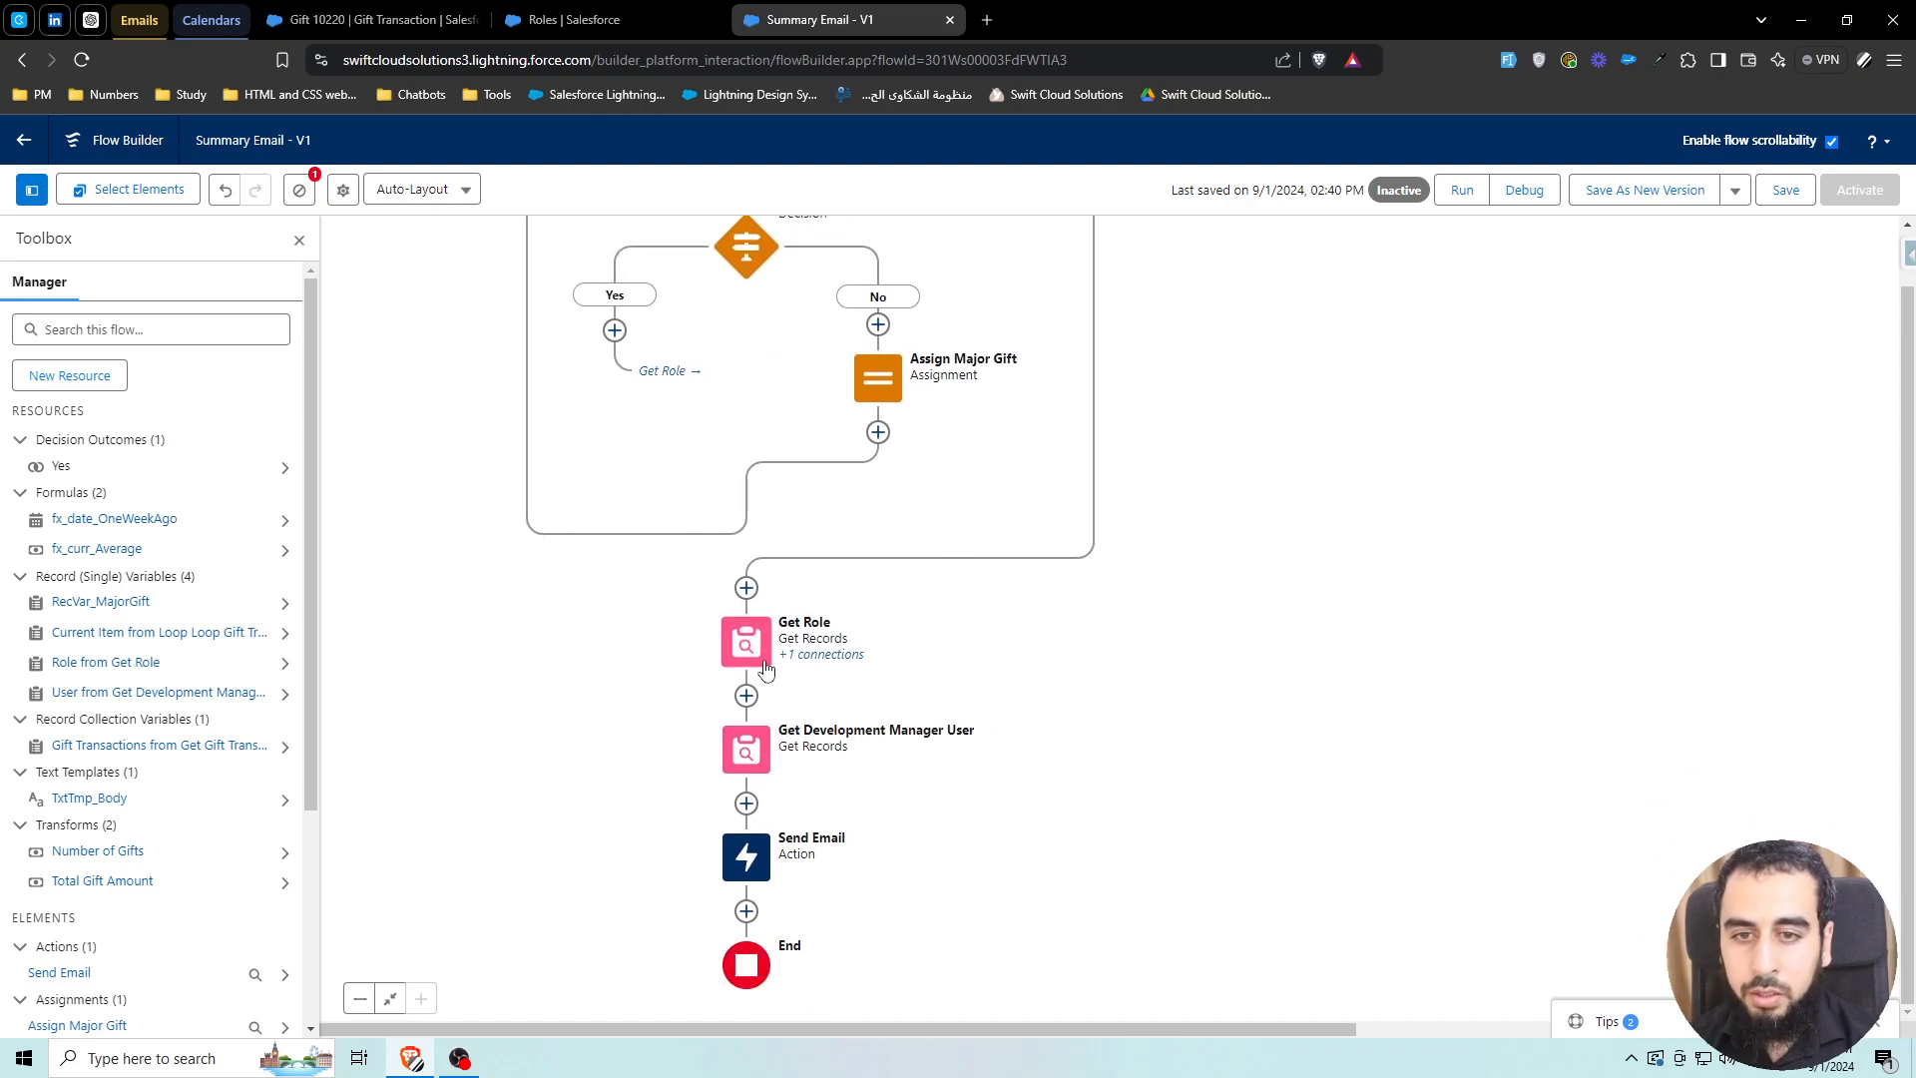
click(1782, 190)
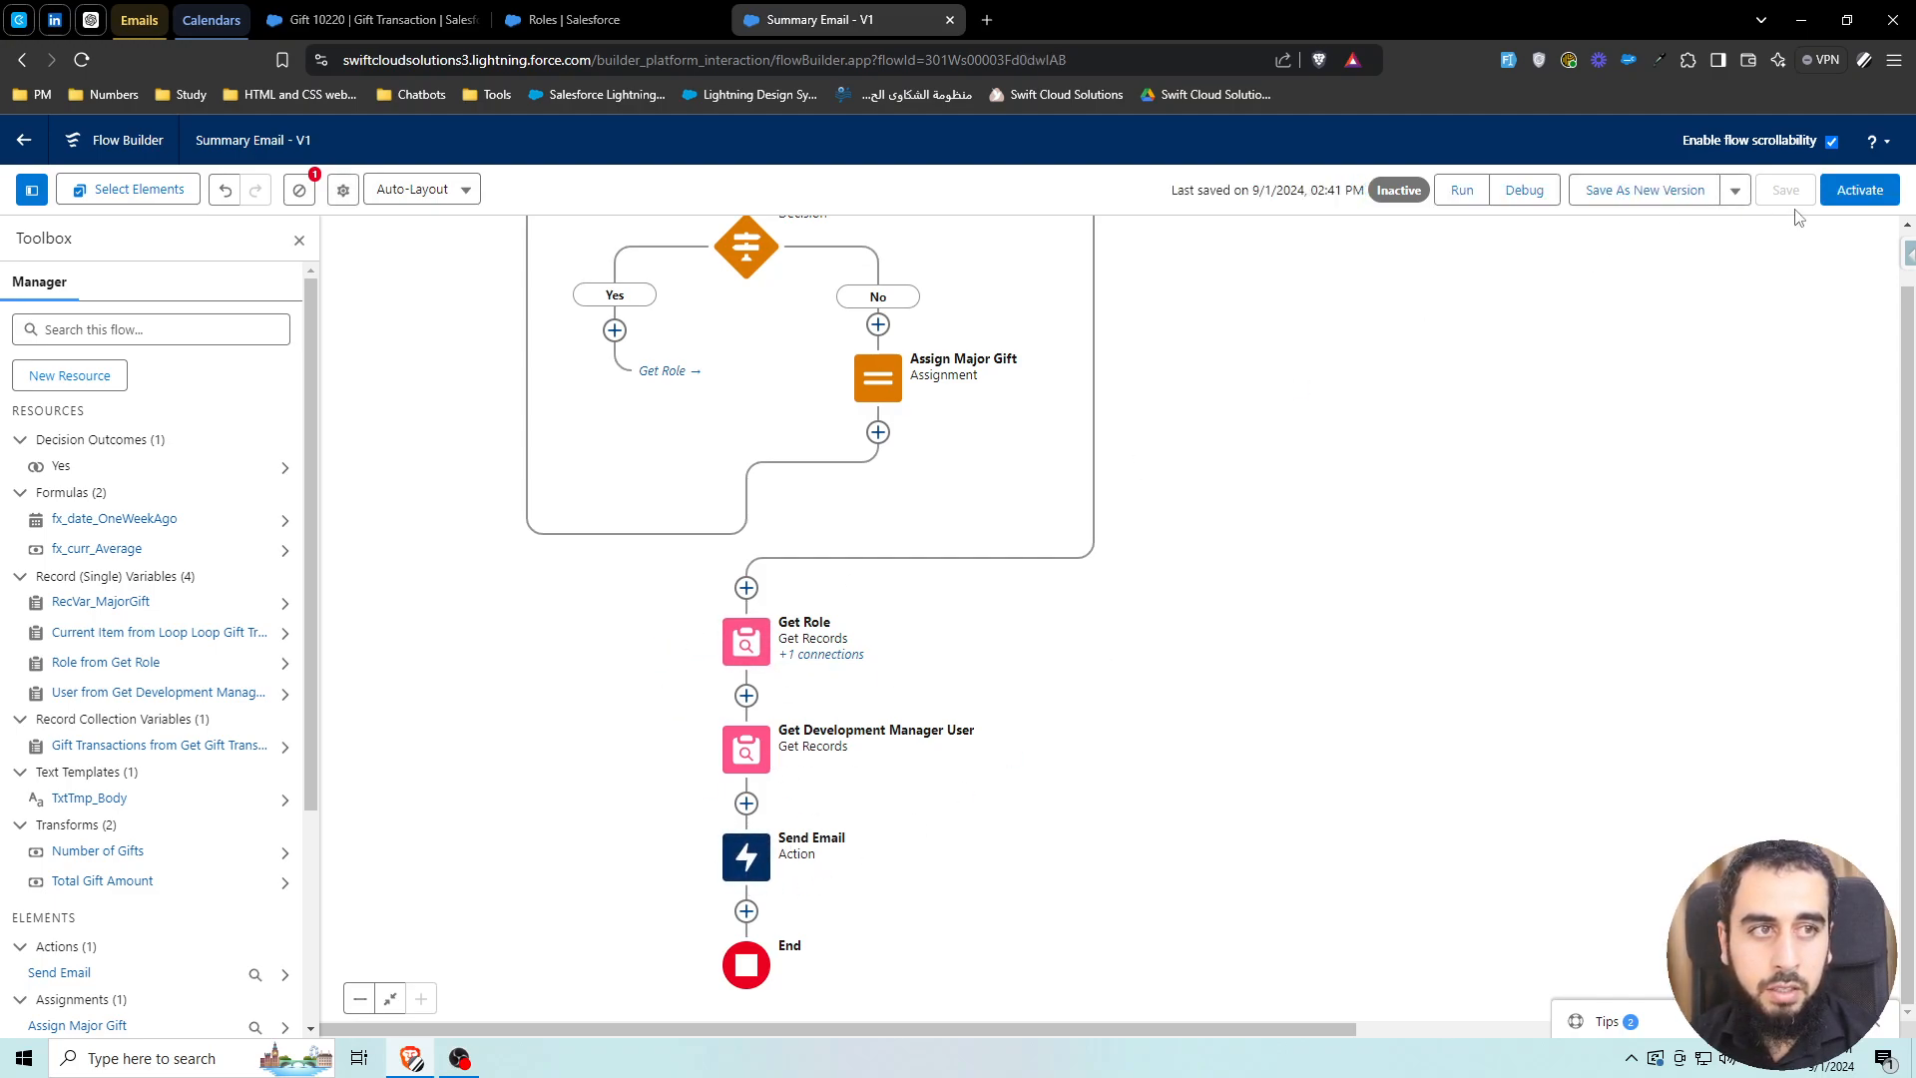
Run a second rollback-mode debug of the flow
click(1523, 190)
click(671, 587)
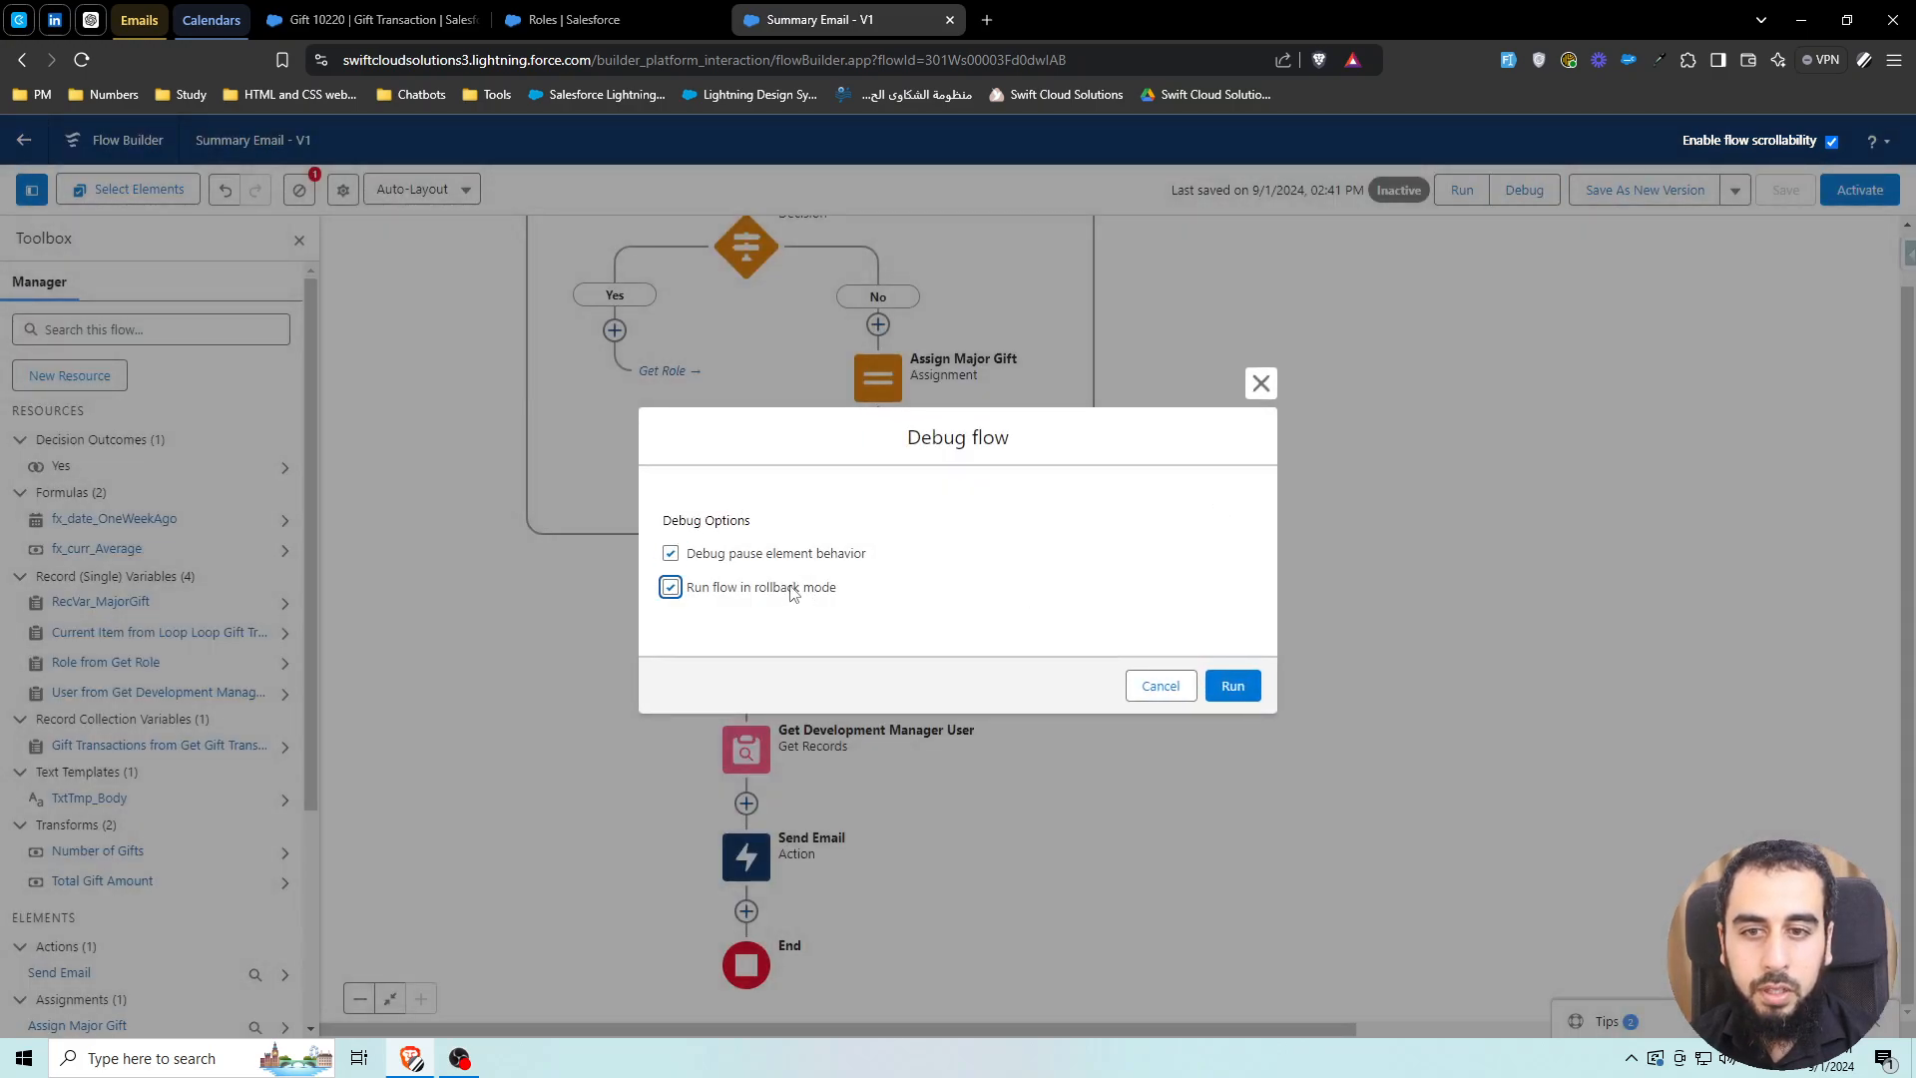
click(1238, 687)
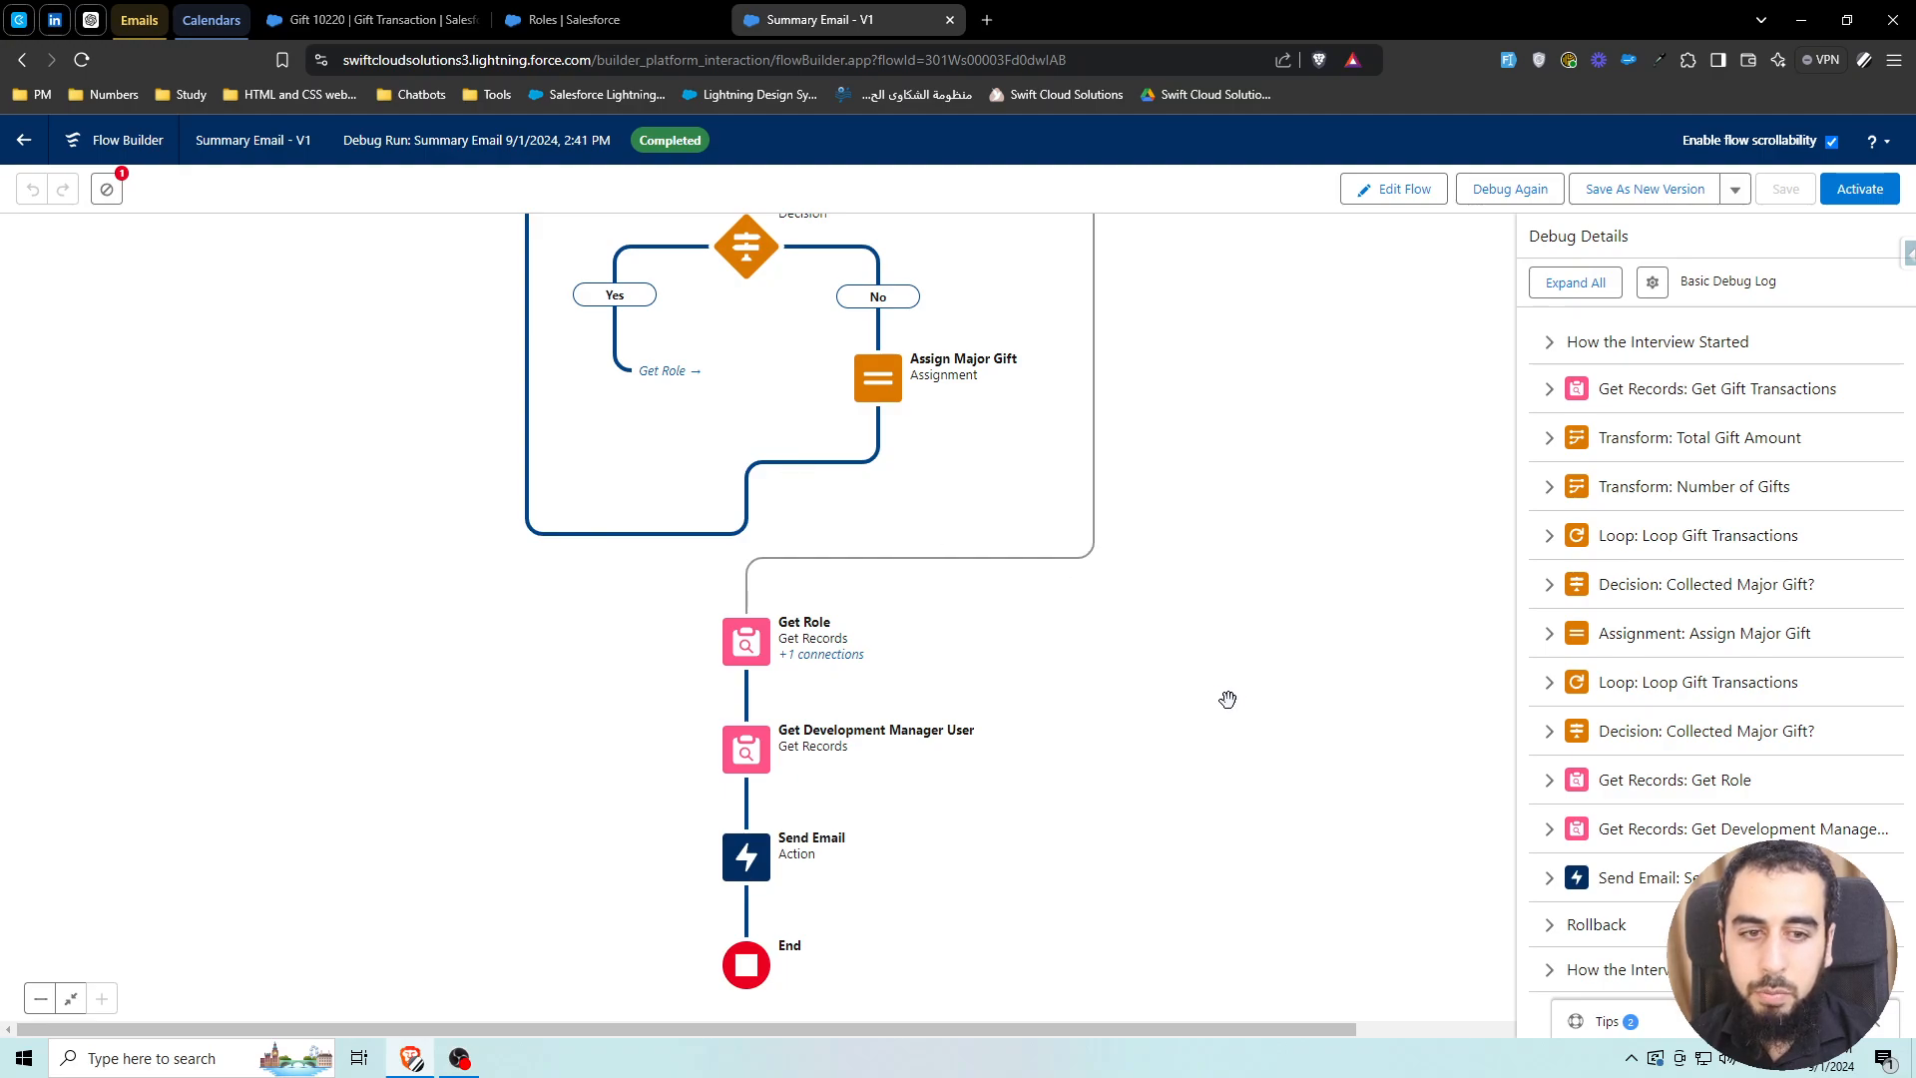
Check Send Email's debug inputs: the resolved recipient address and the TxtTmp_Body body
click(1636, 878)
scroll(1734, 696, down, 3)
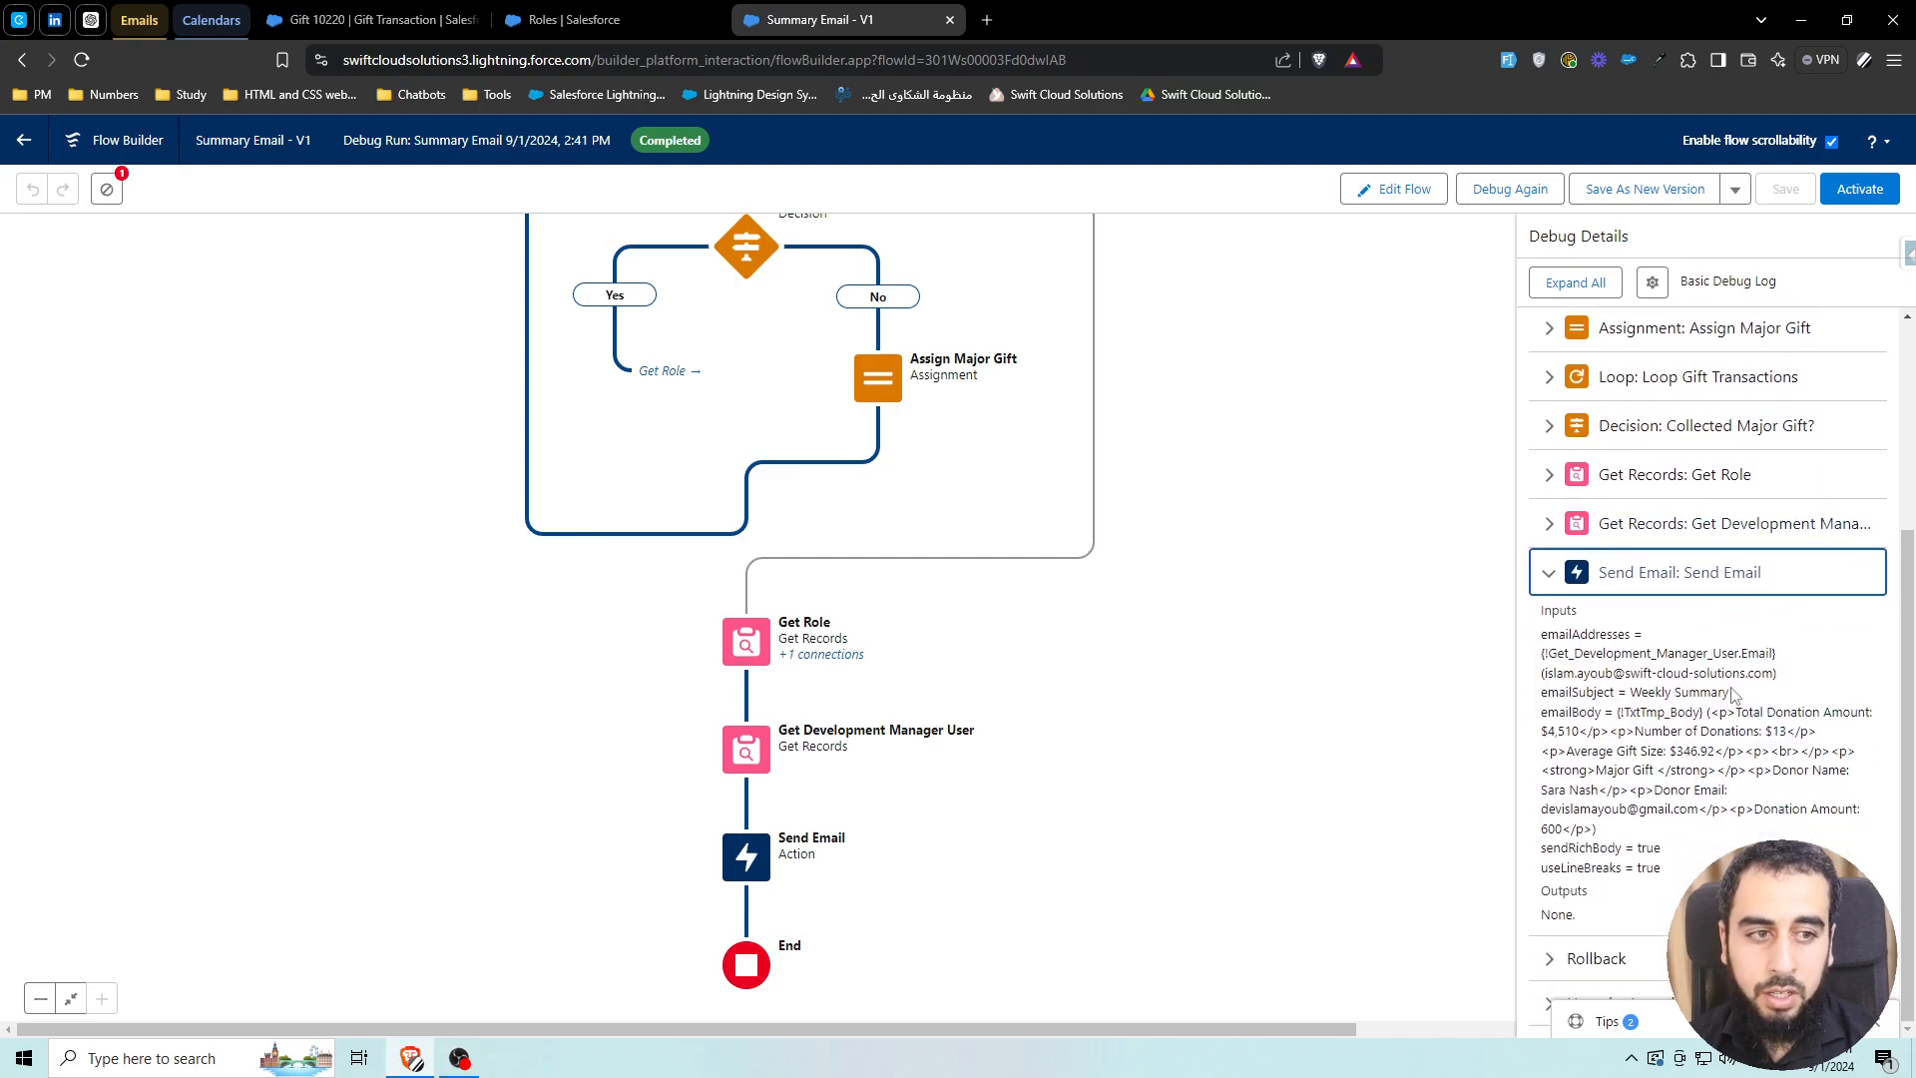
drag(1702, 655, 1760, 654)
click(1757, 656)
drag(1599, 672, 1763, 672)
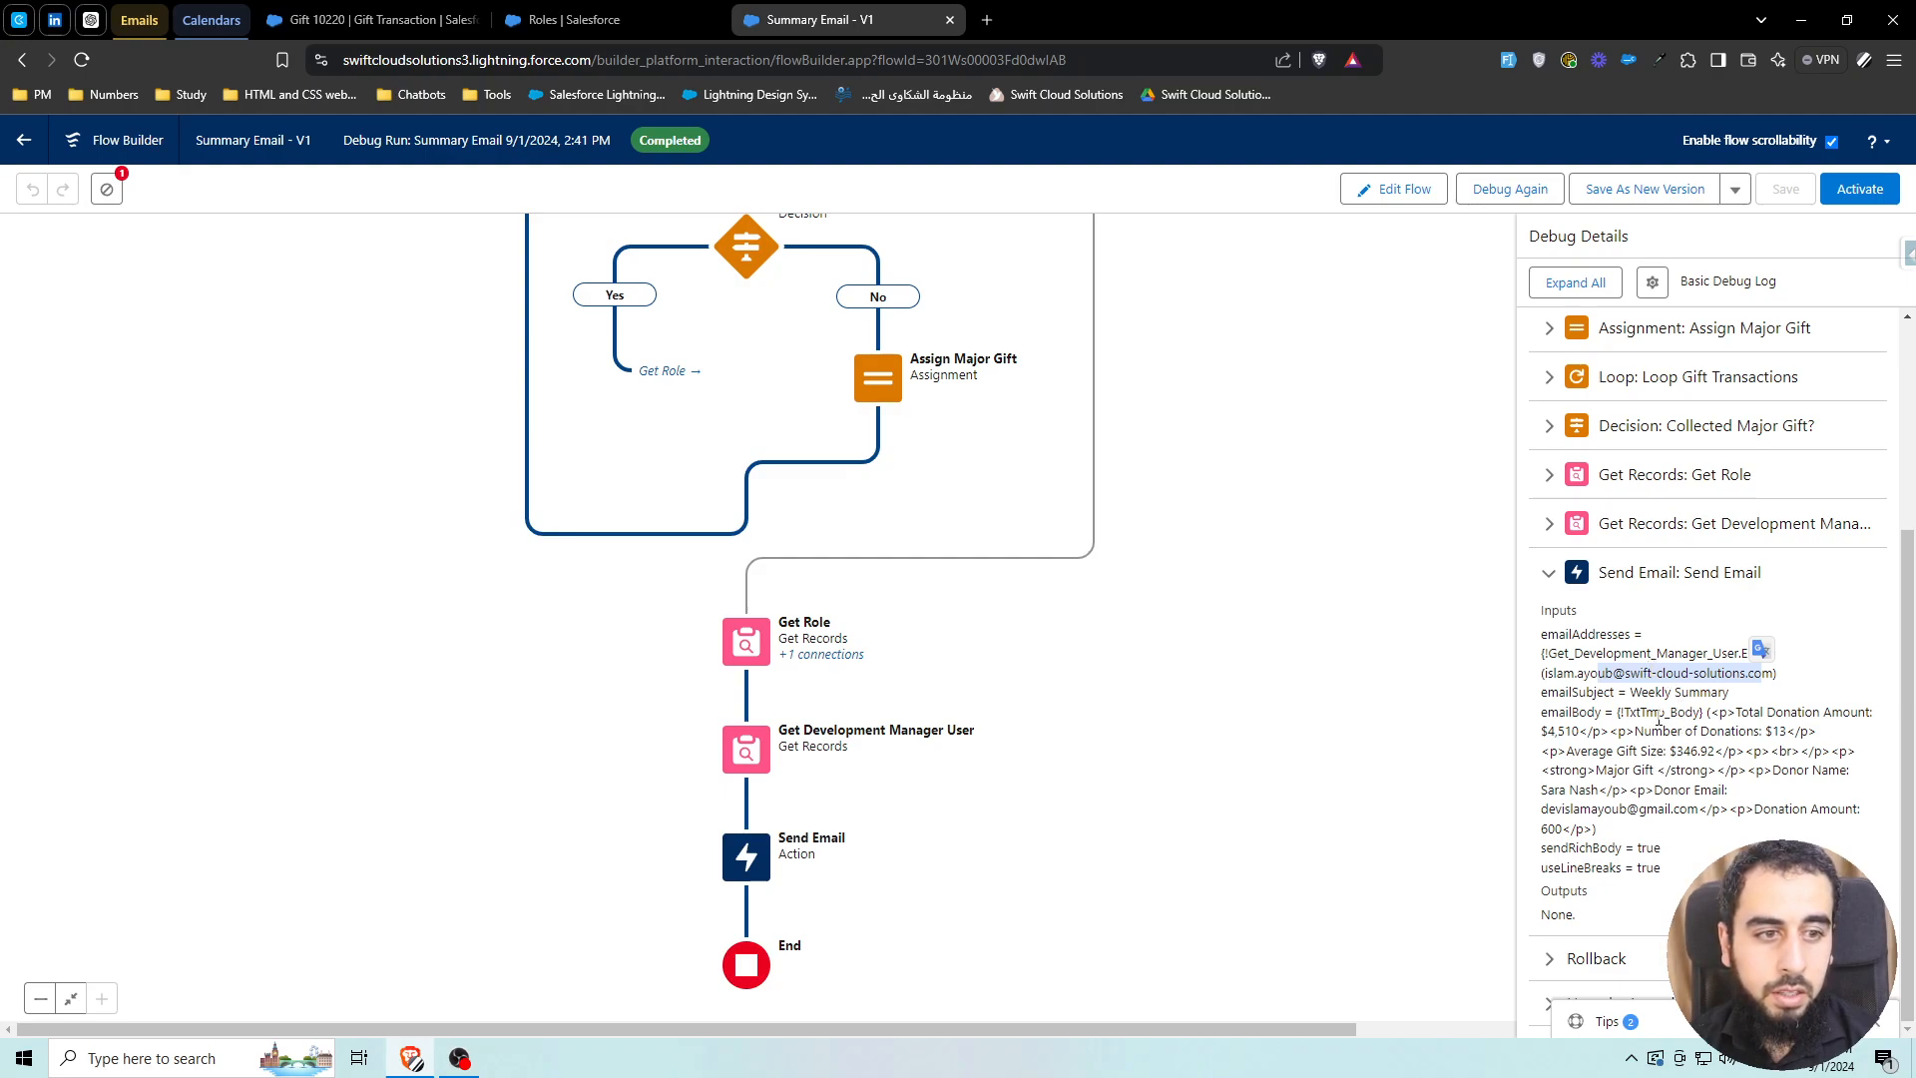
drag(1614, 711, 1740, 711)
click(1790, 714)
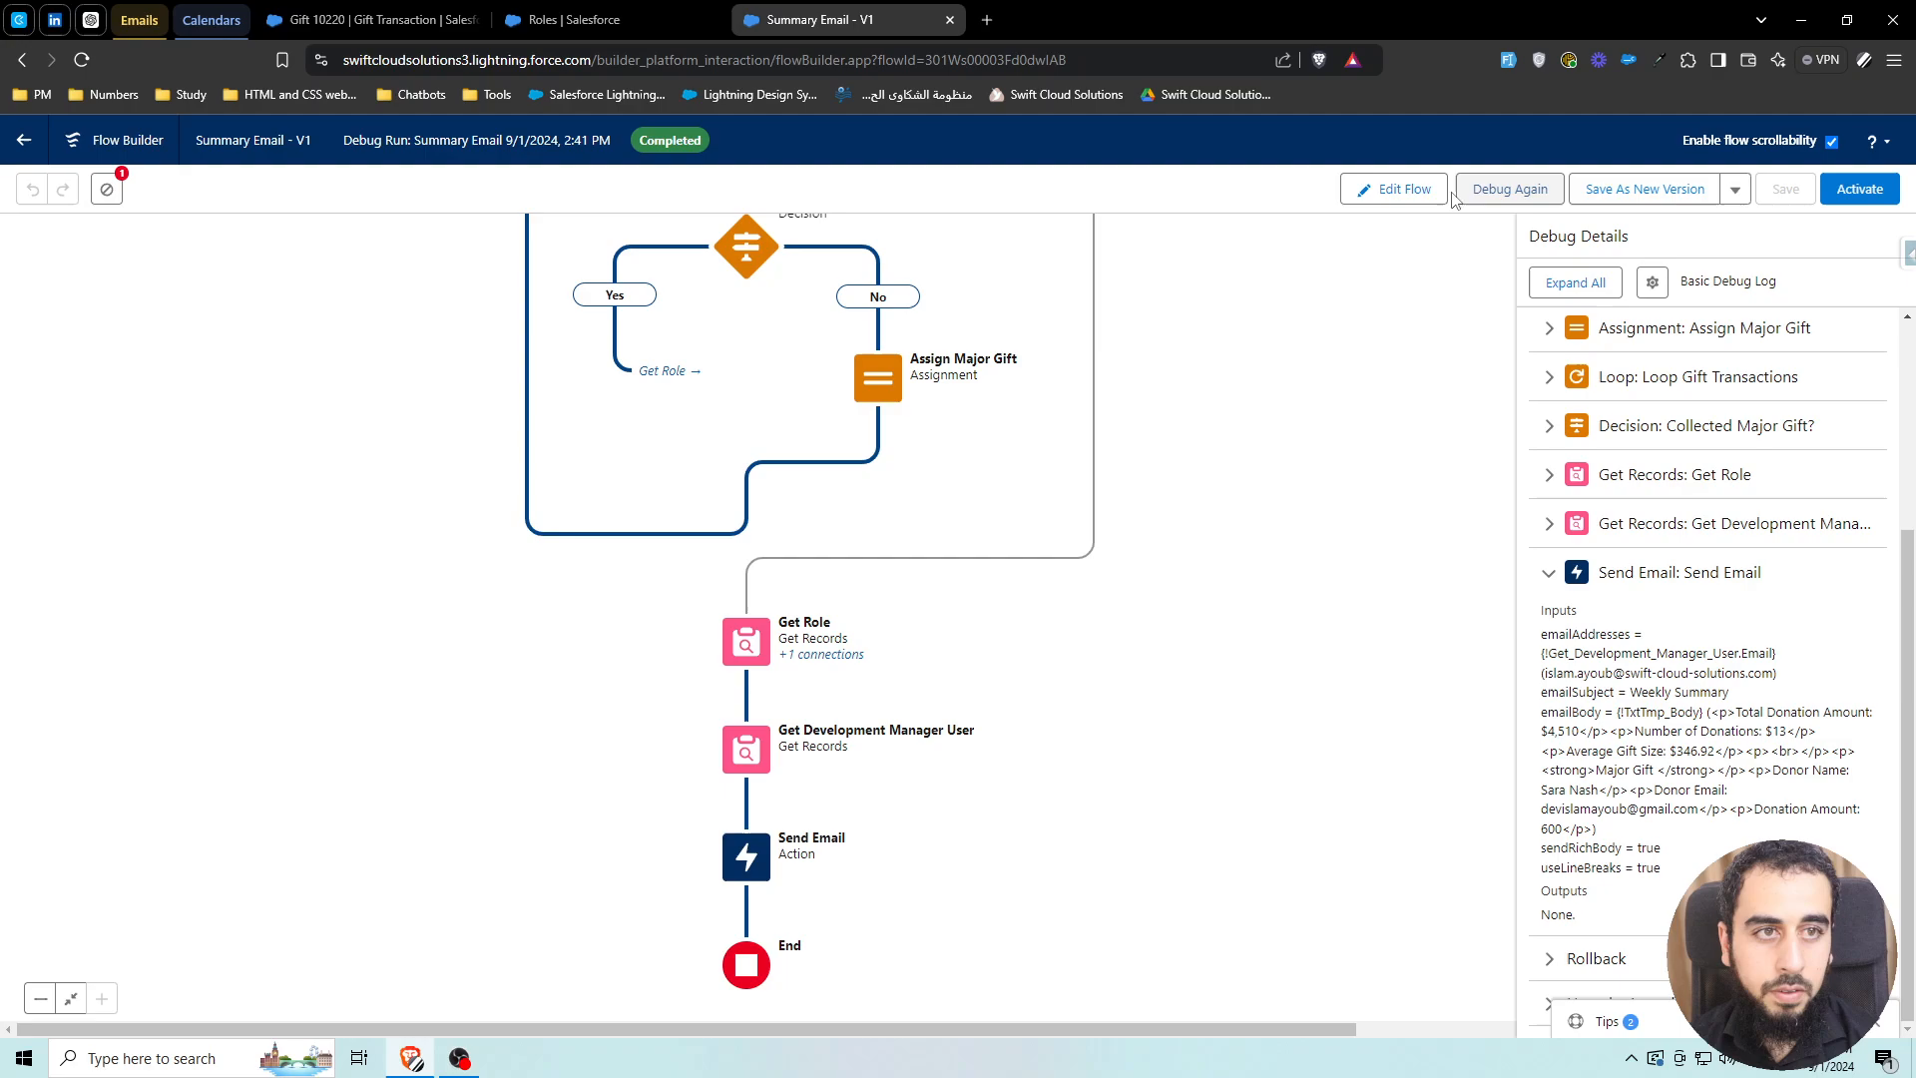
click(1421, 191)
Replace the Number of Gifts transform's Currency target with a new Number target
drag(1349, 353, 1382, 751)
click(839, 409)
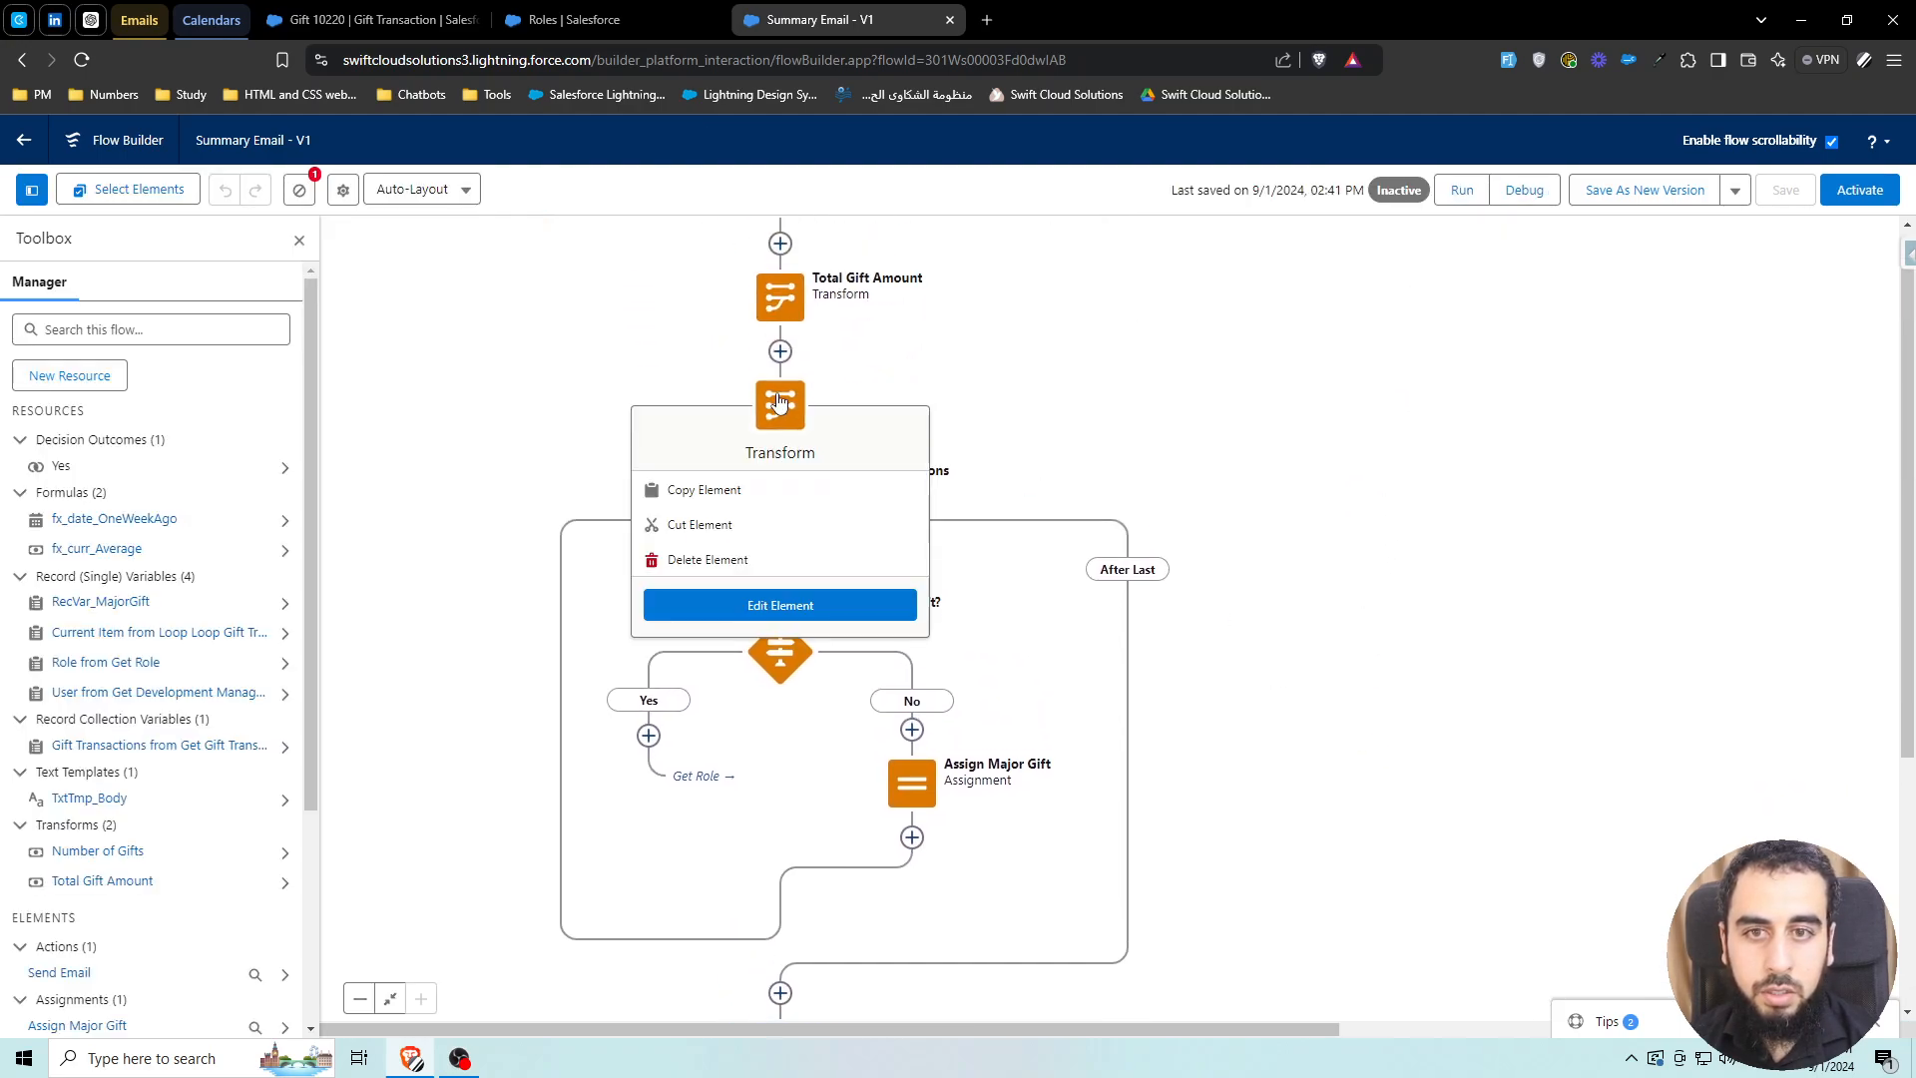
click(779, 602)
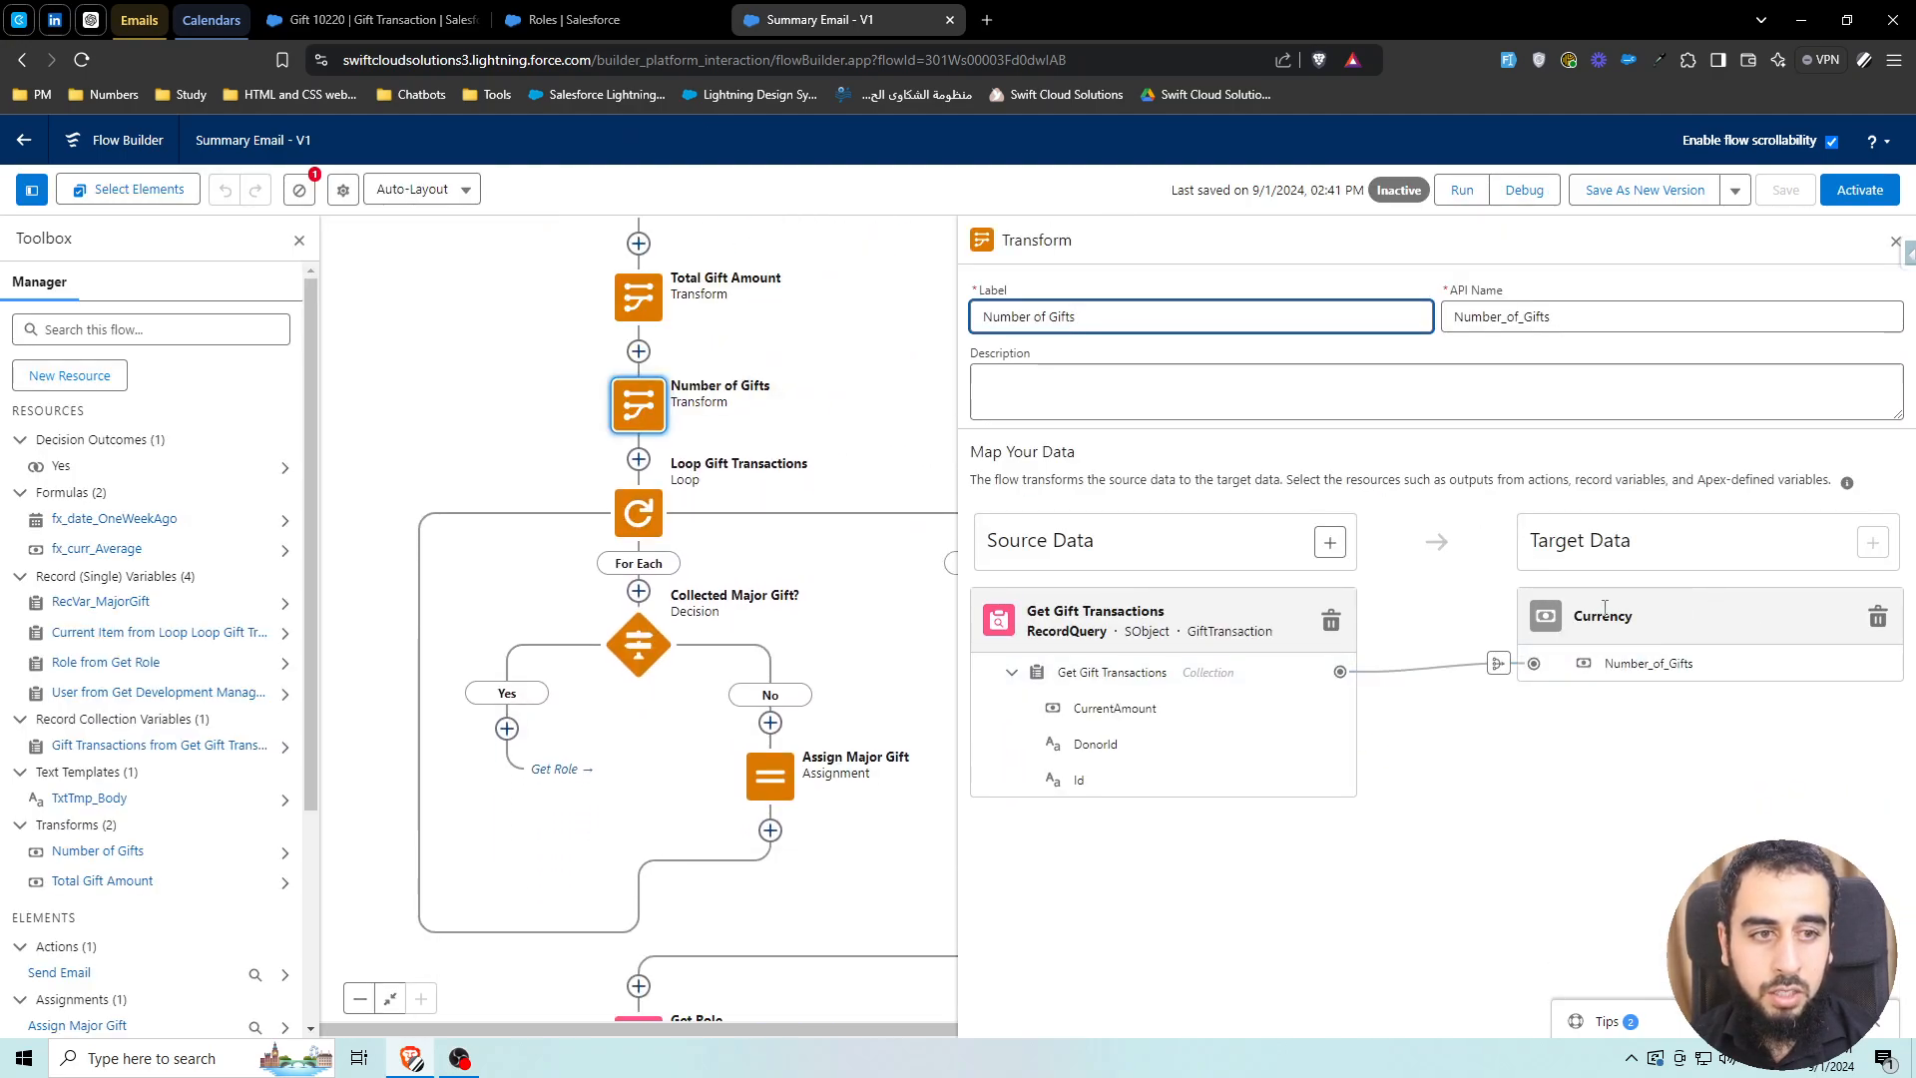
click(1878, 616)
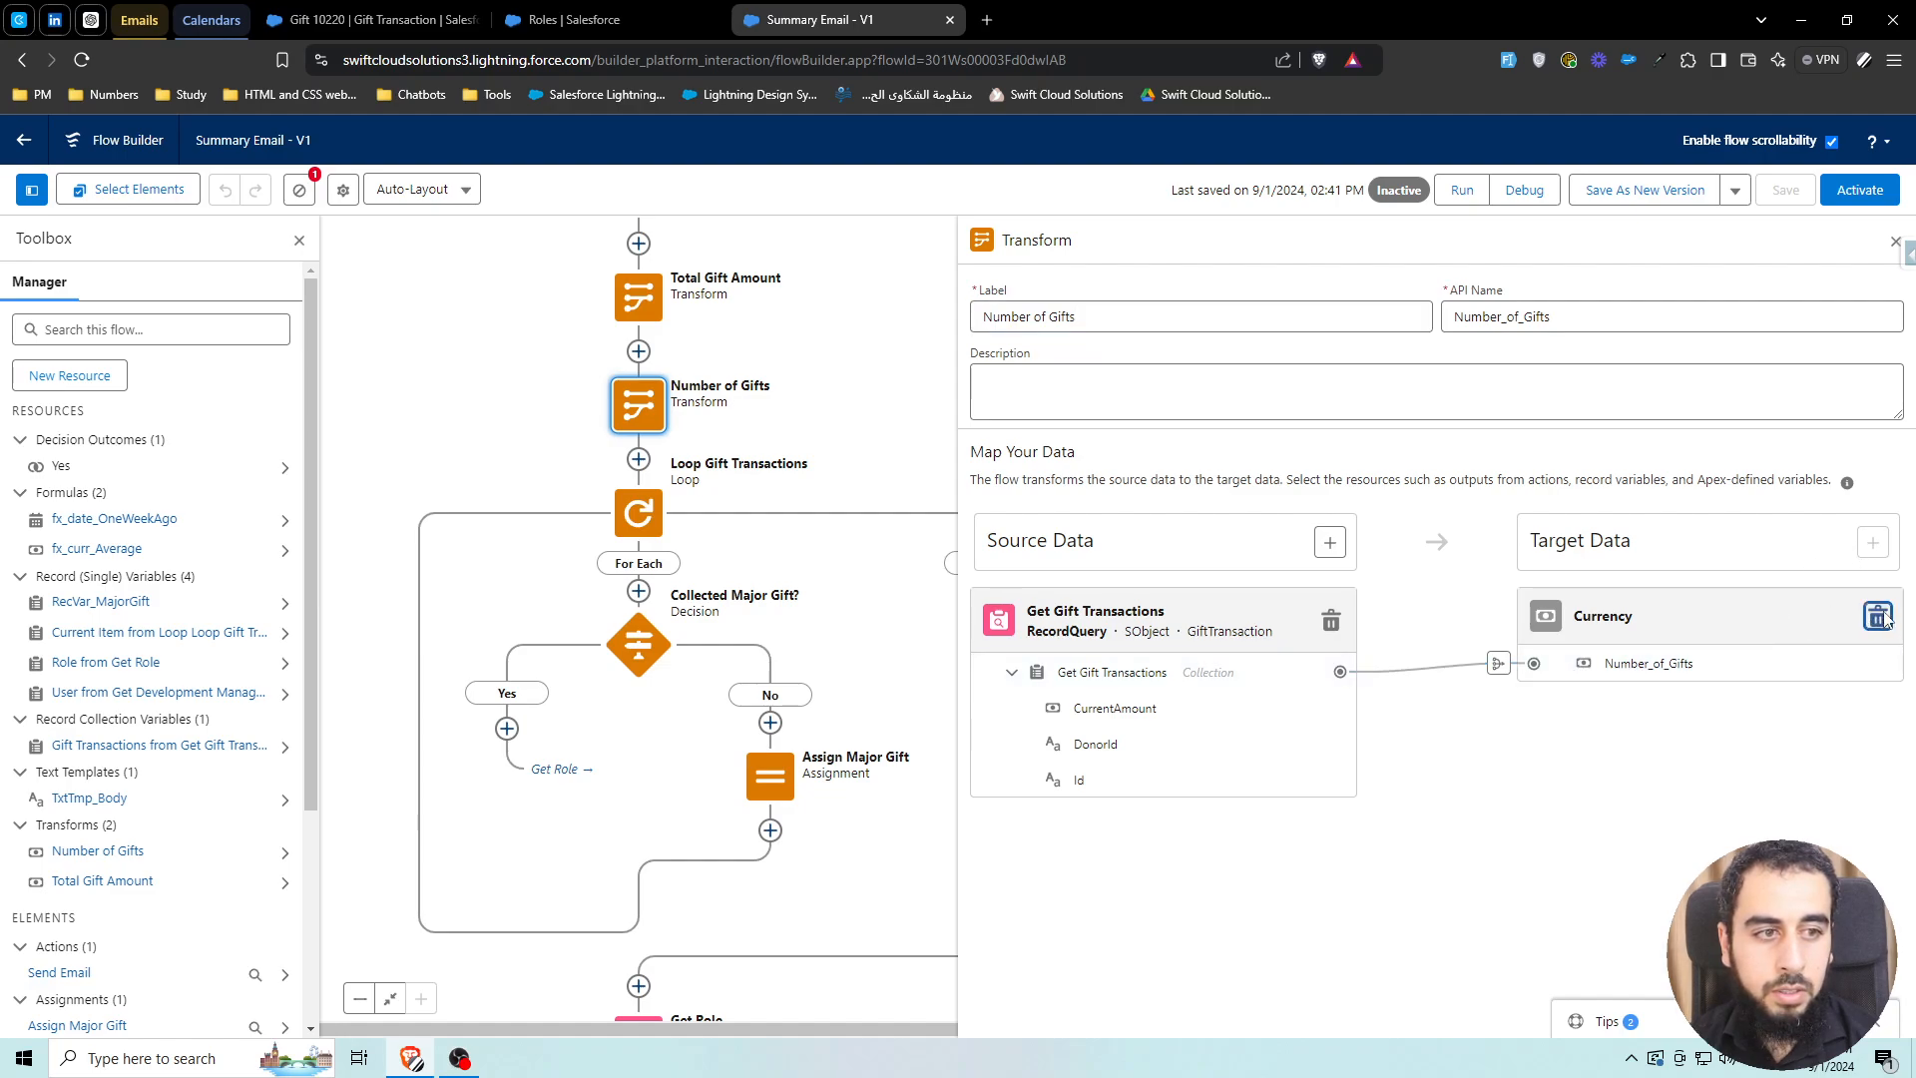
click(1873, 542)
click(1662, 666)
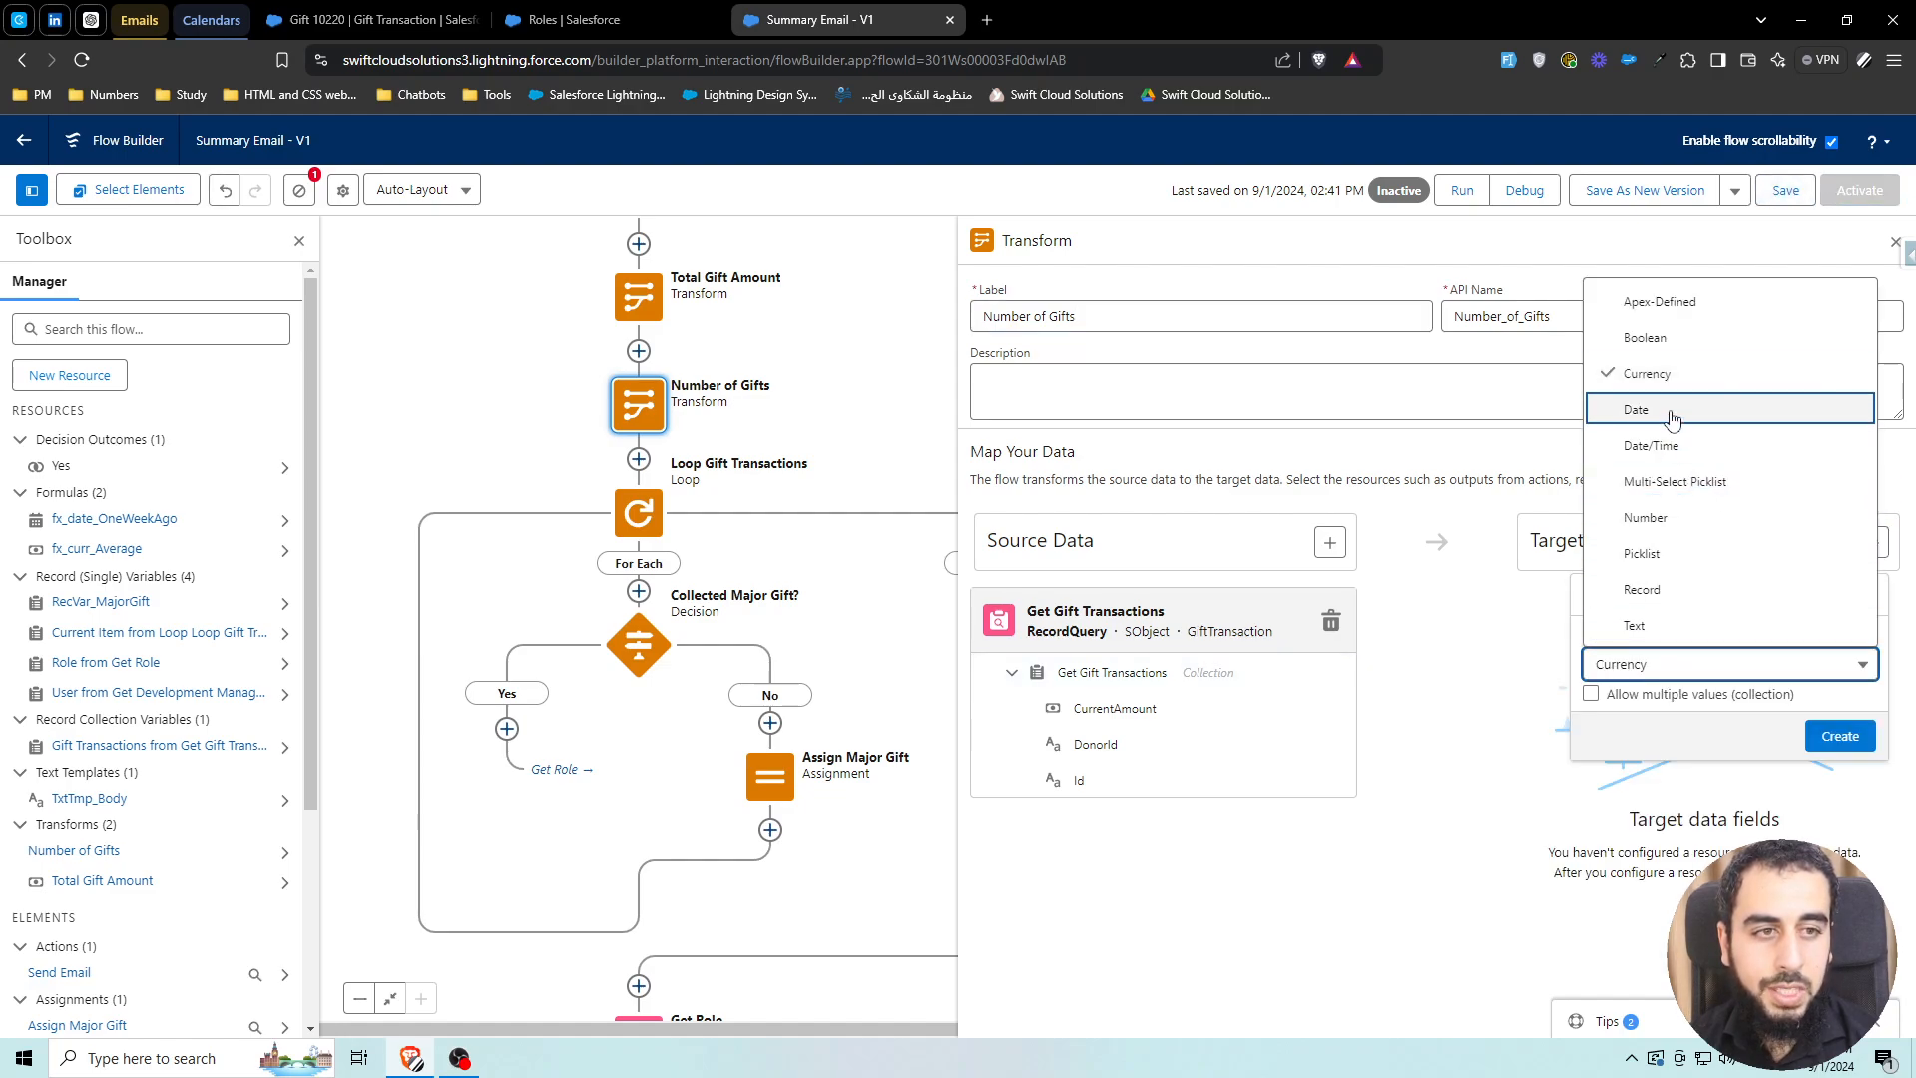
click(1645, 517)
click(1839, 738)
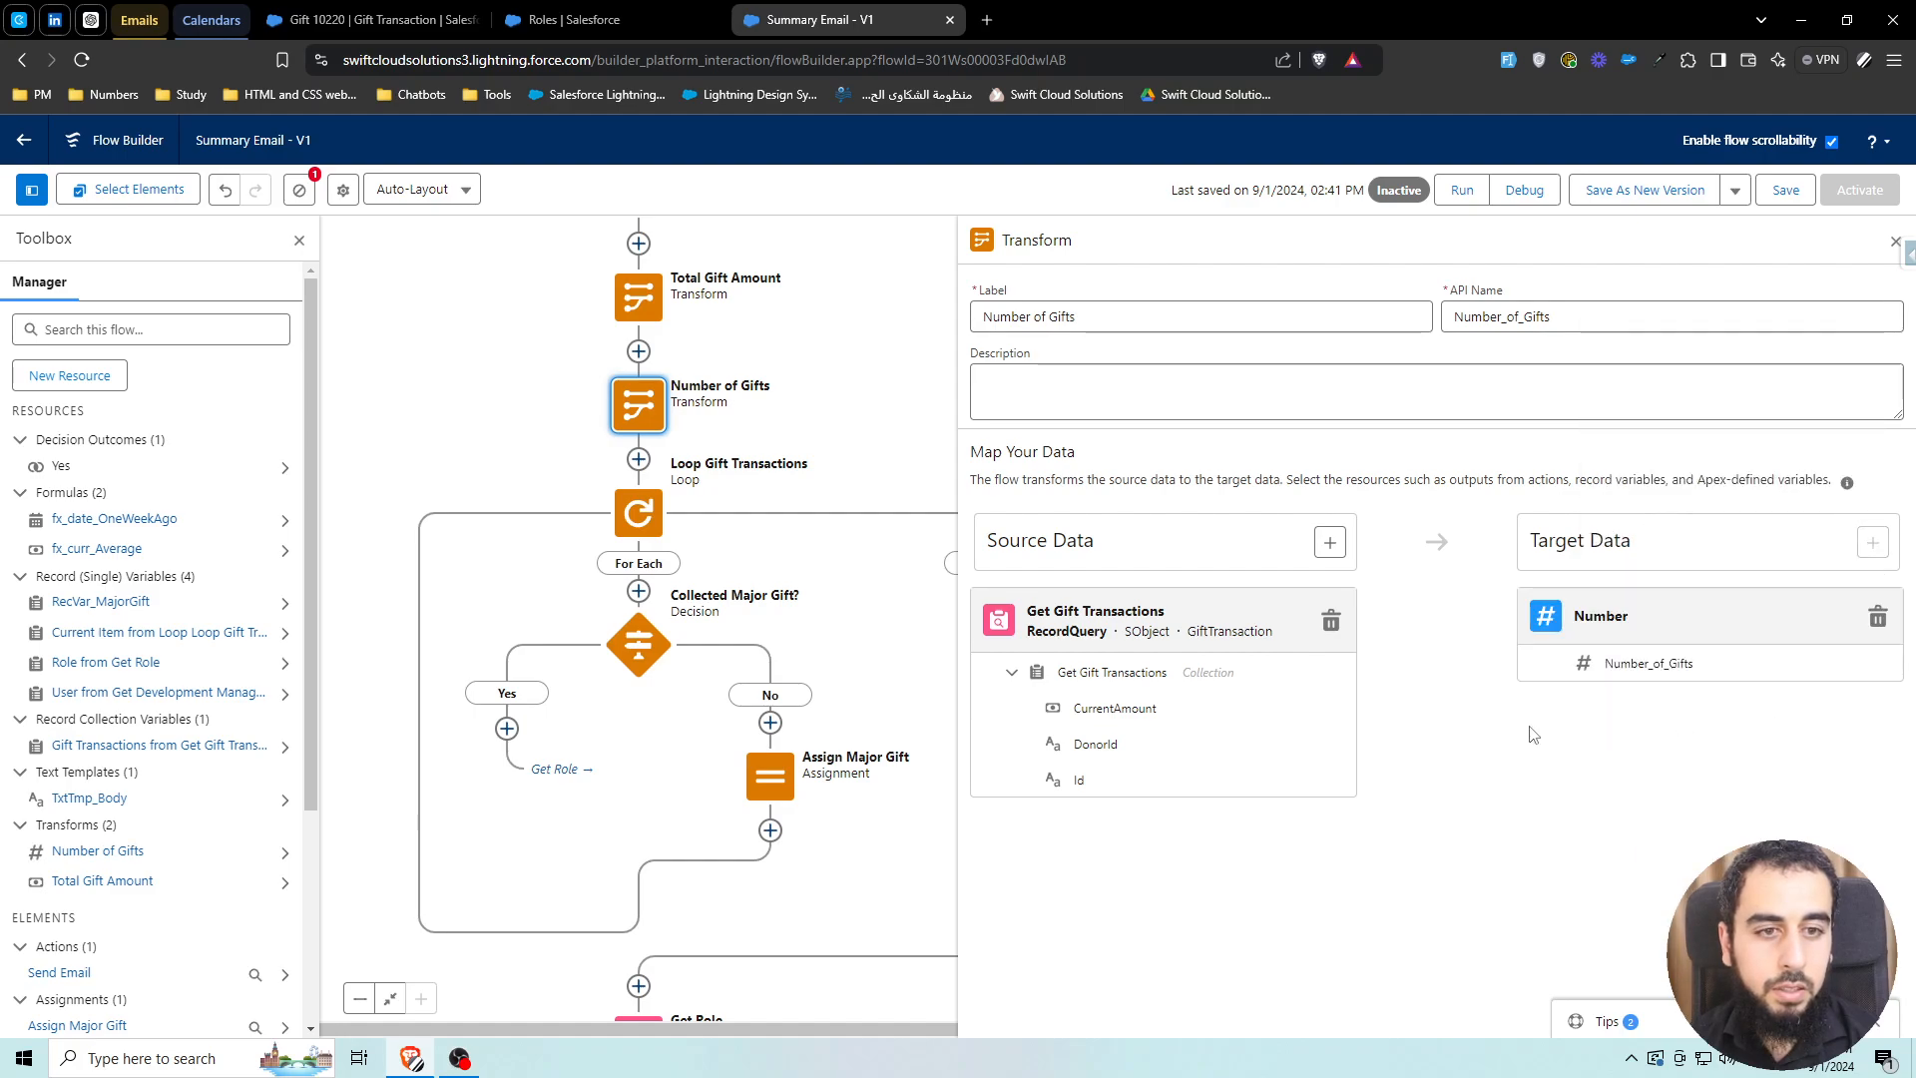
Map the Get Gift Transactions collection count to Number_of_Gifts and close the transform editor
click(1340, 671)
click(1563, 667)
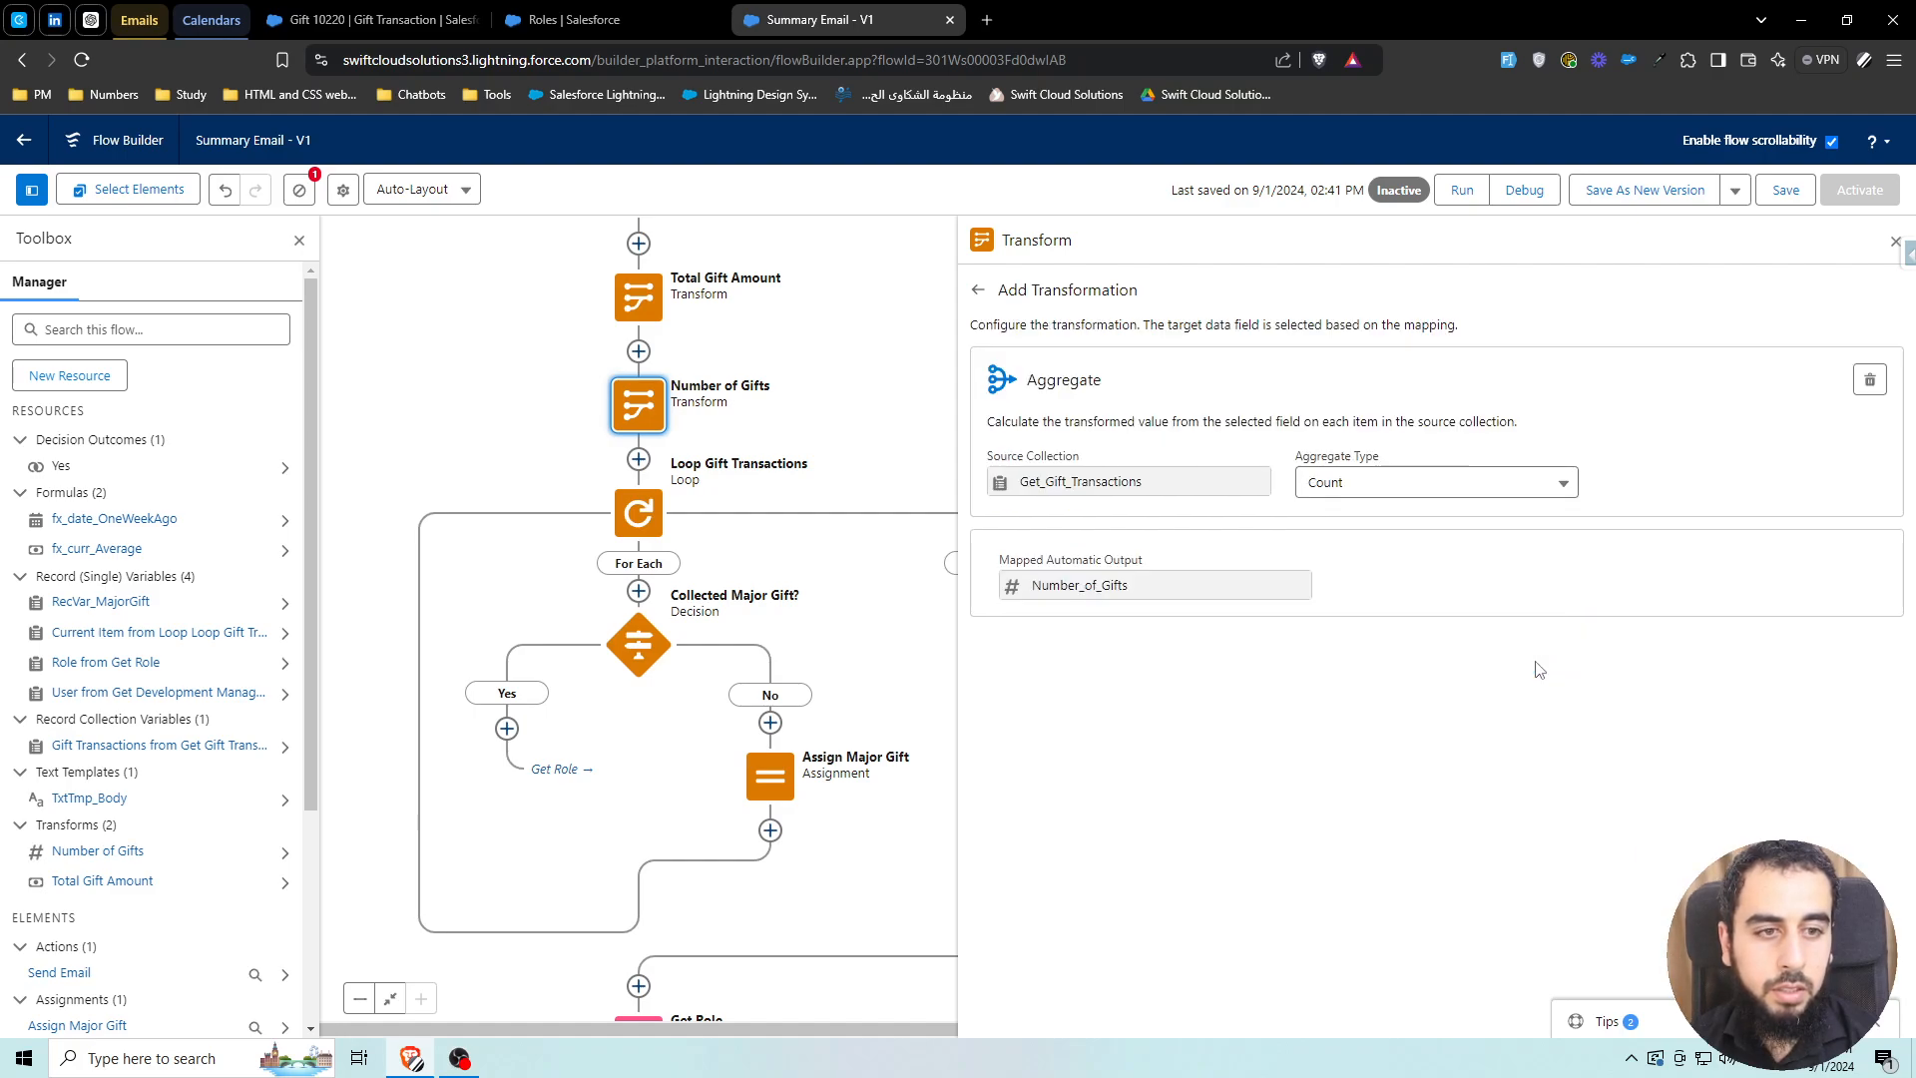
click(978, 290)
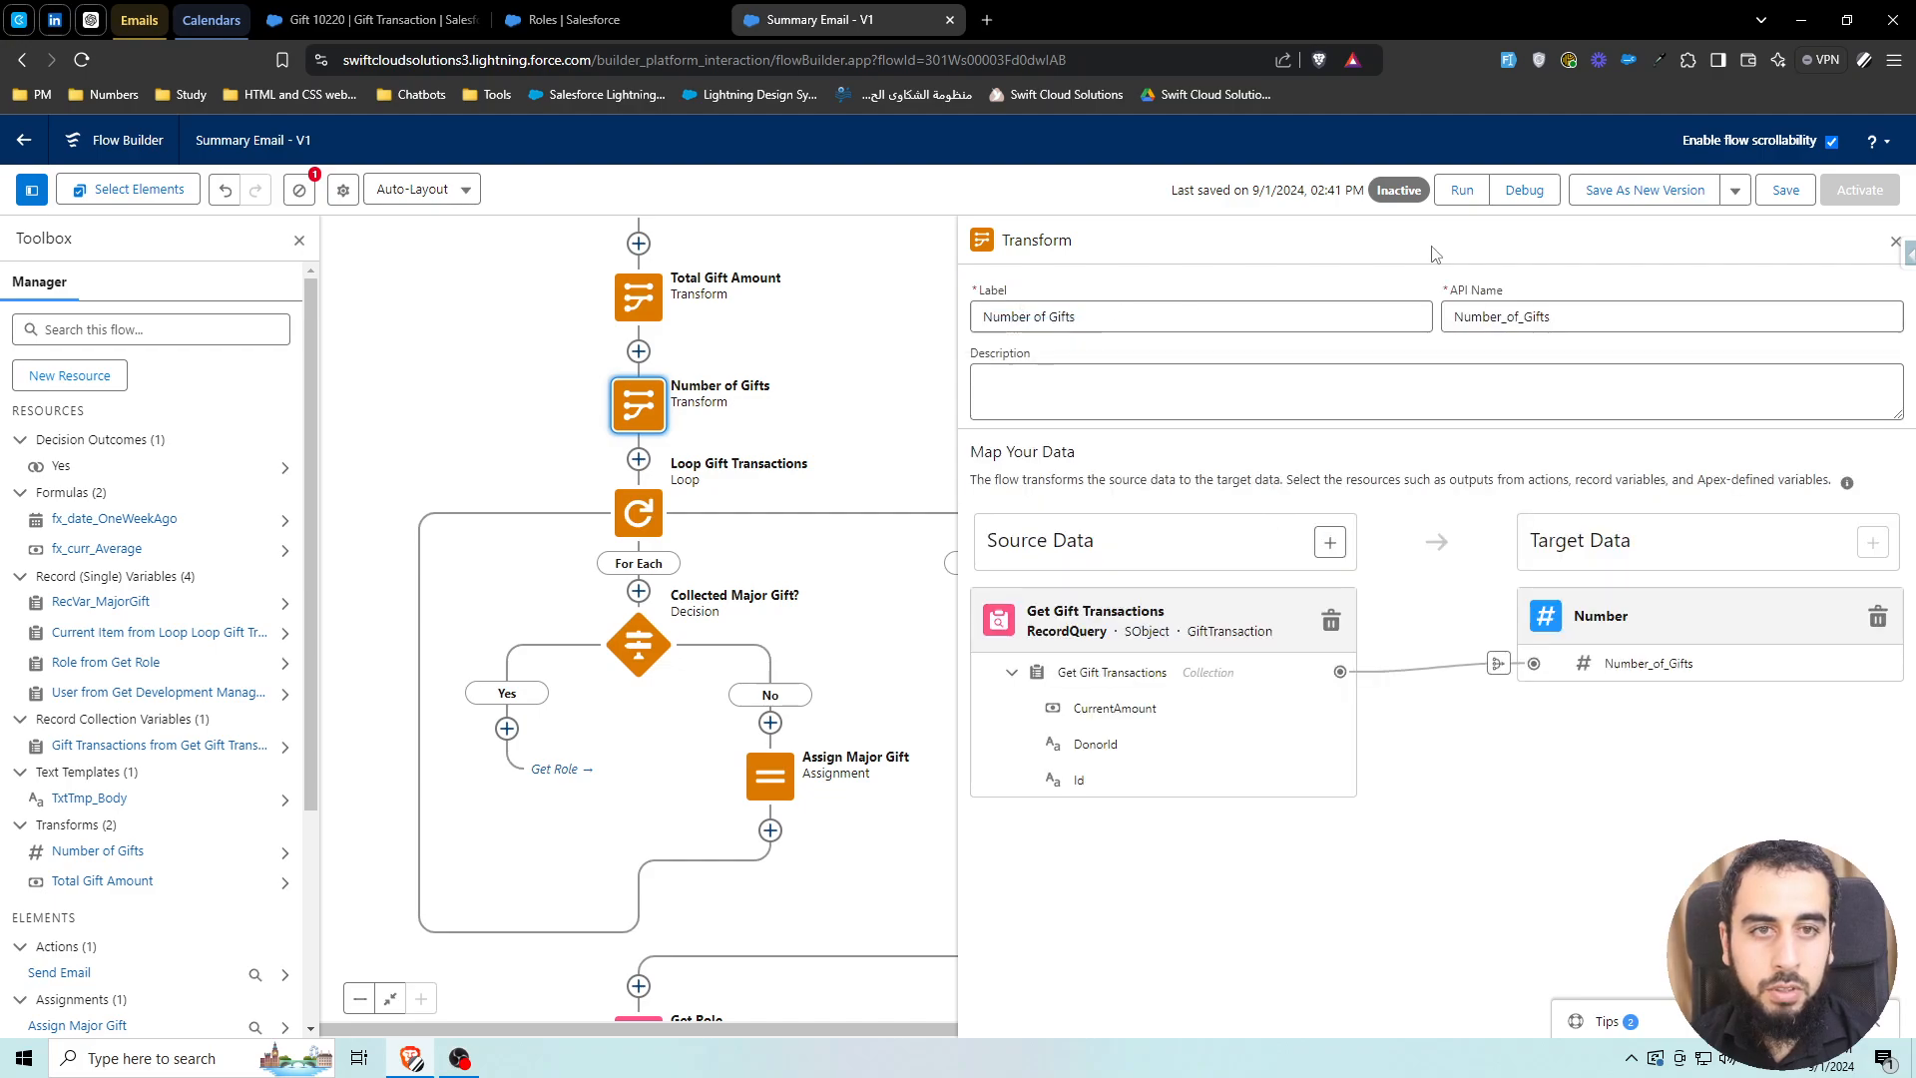
click(1896, 244)
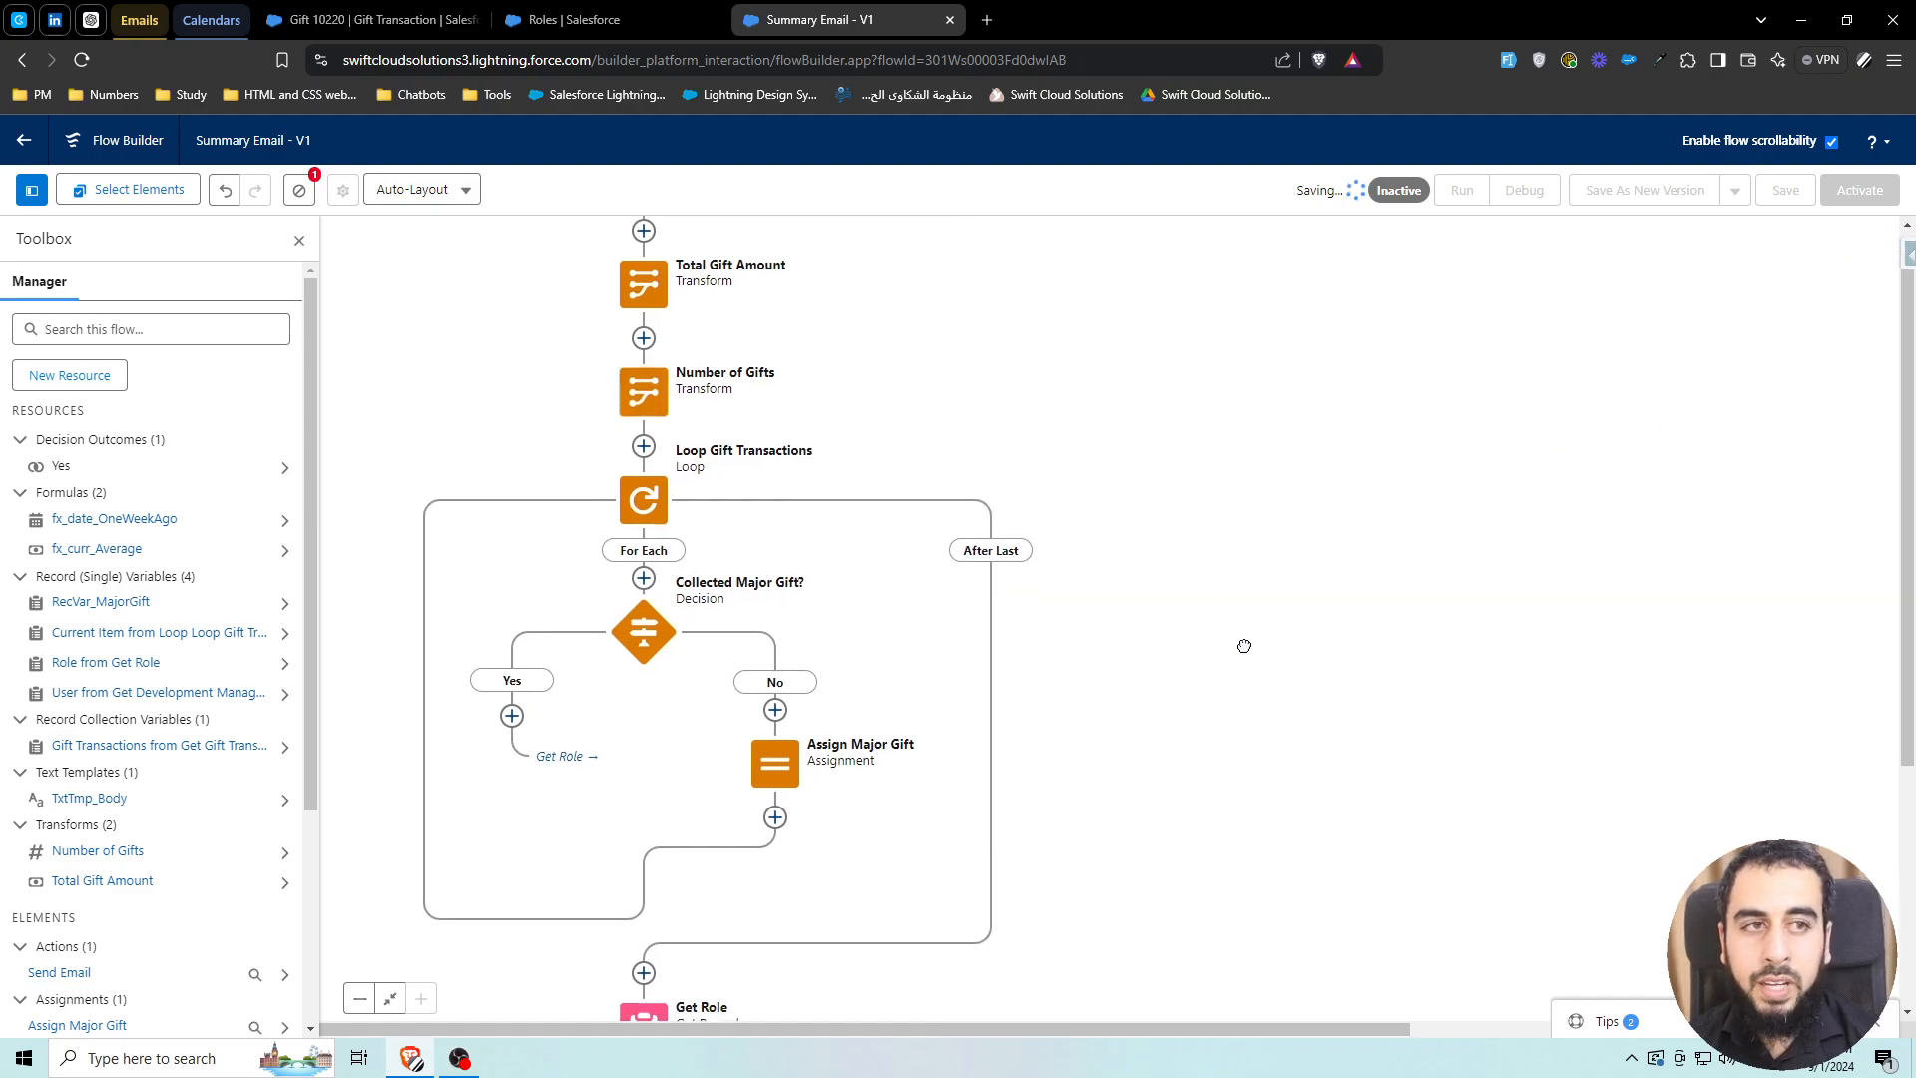
drag(1246, 647, 1464, 462)
drag(1397, 585, 1403, 510)
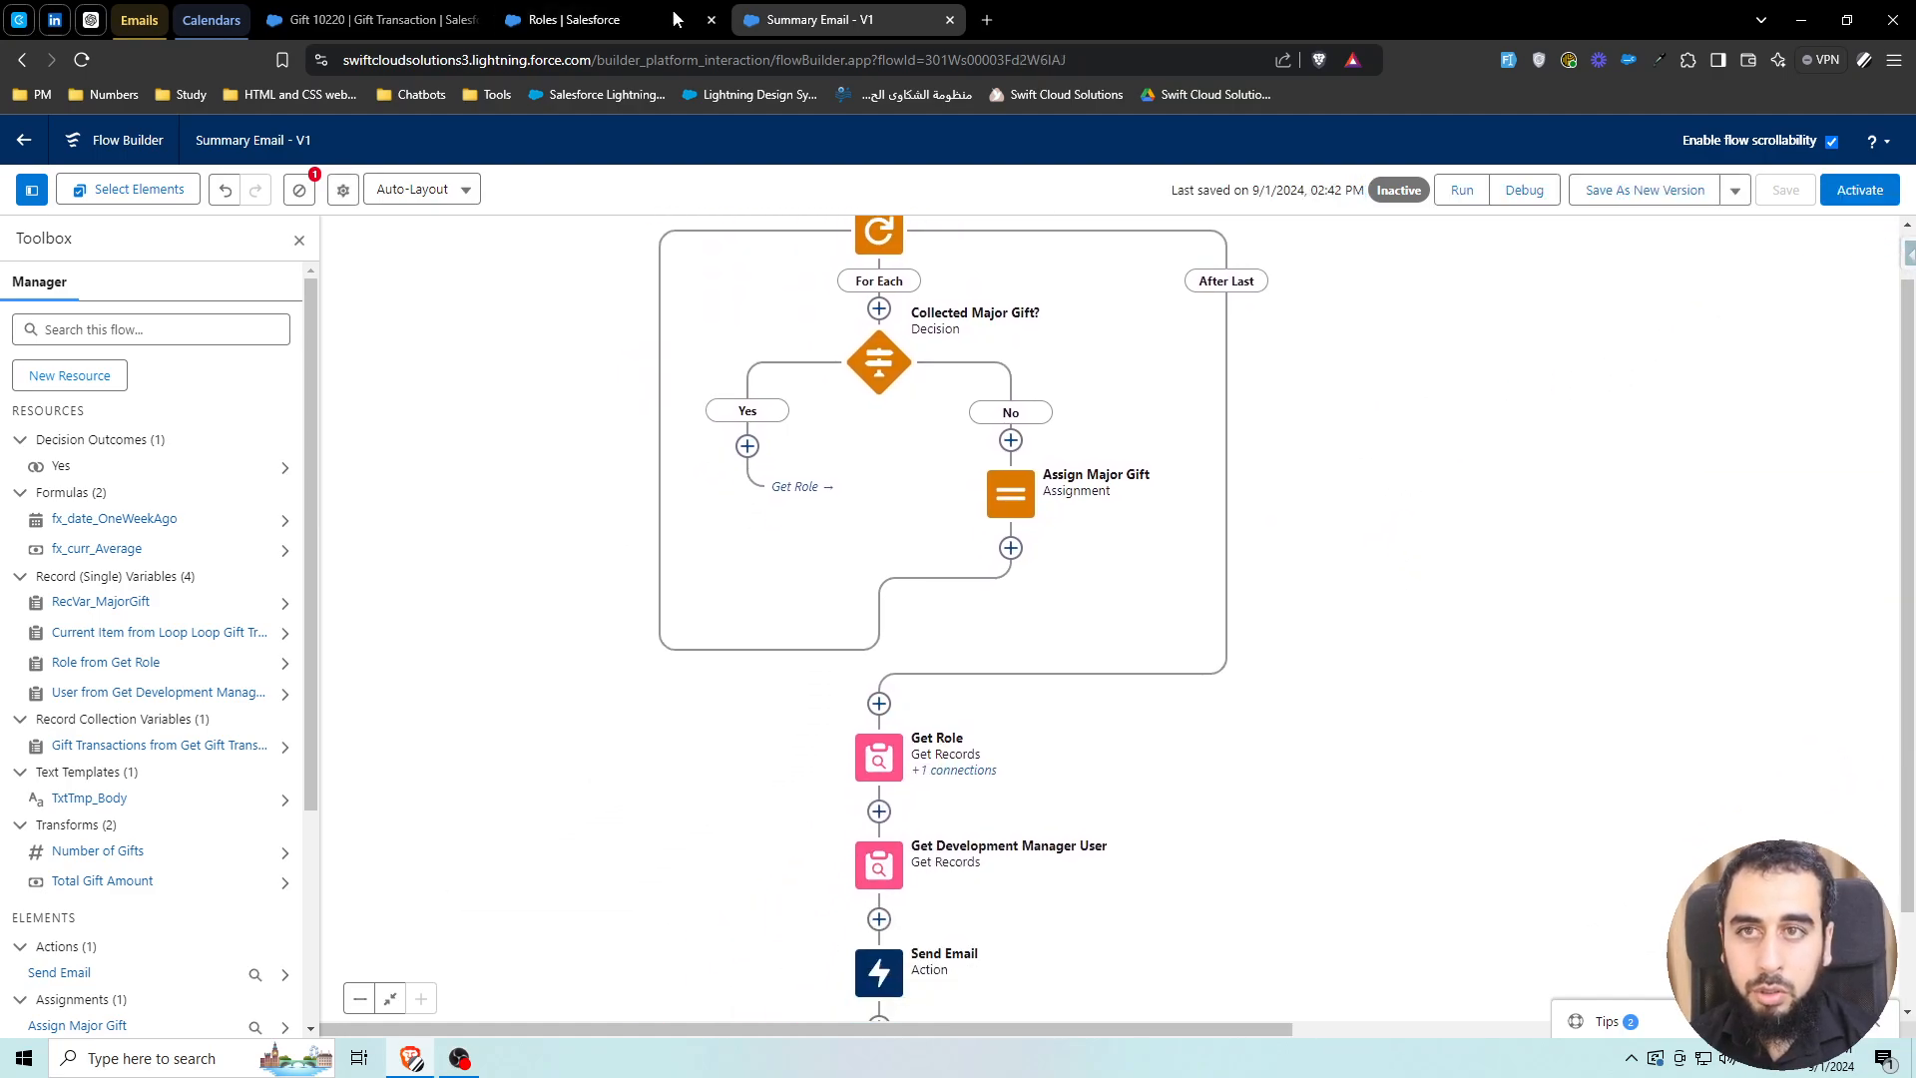
click(369, 18)
Show the Gift Transactions list view's filters and remove the Donor filter
click(682, 198)
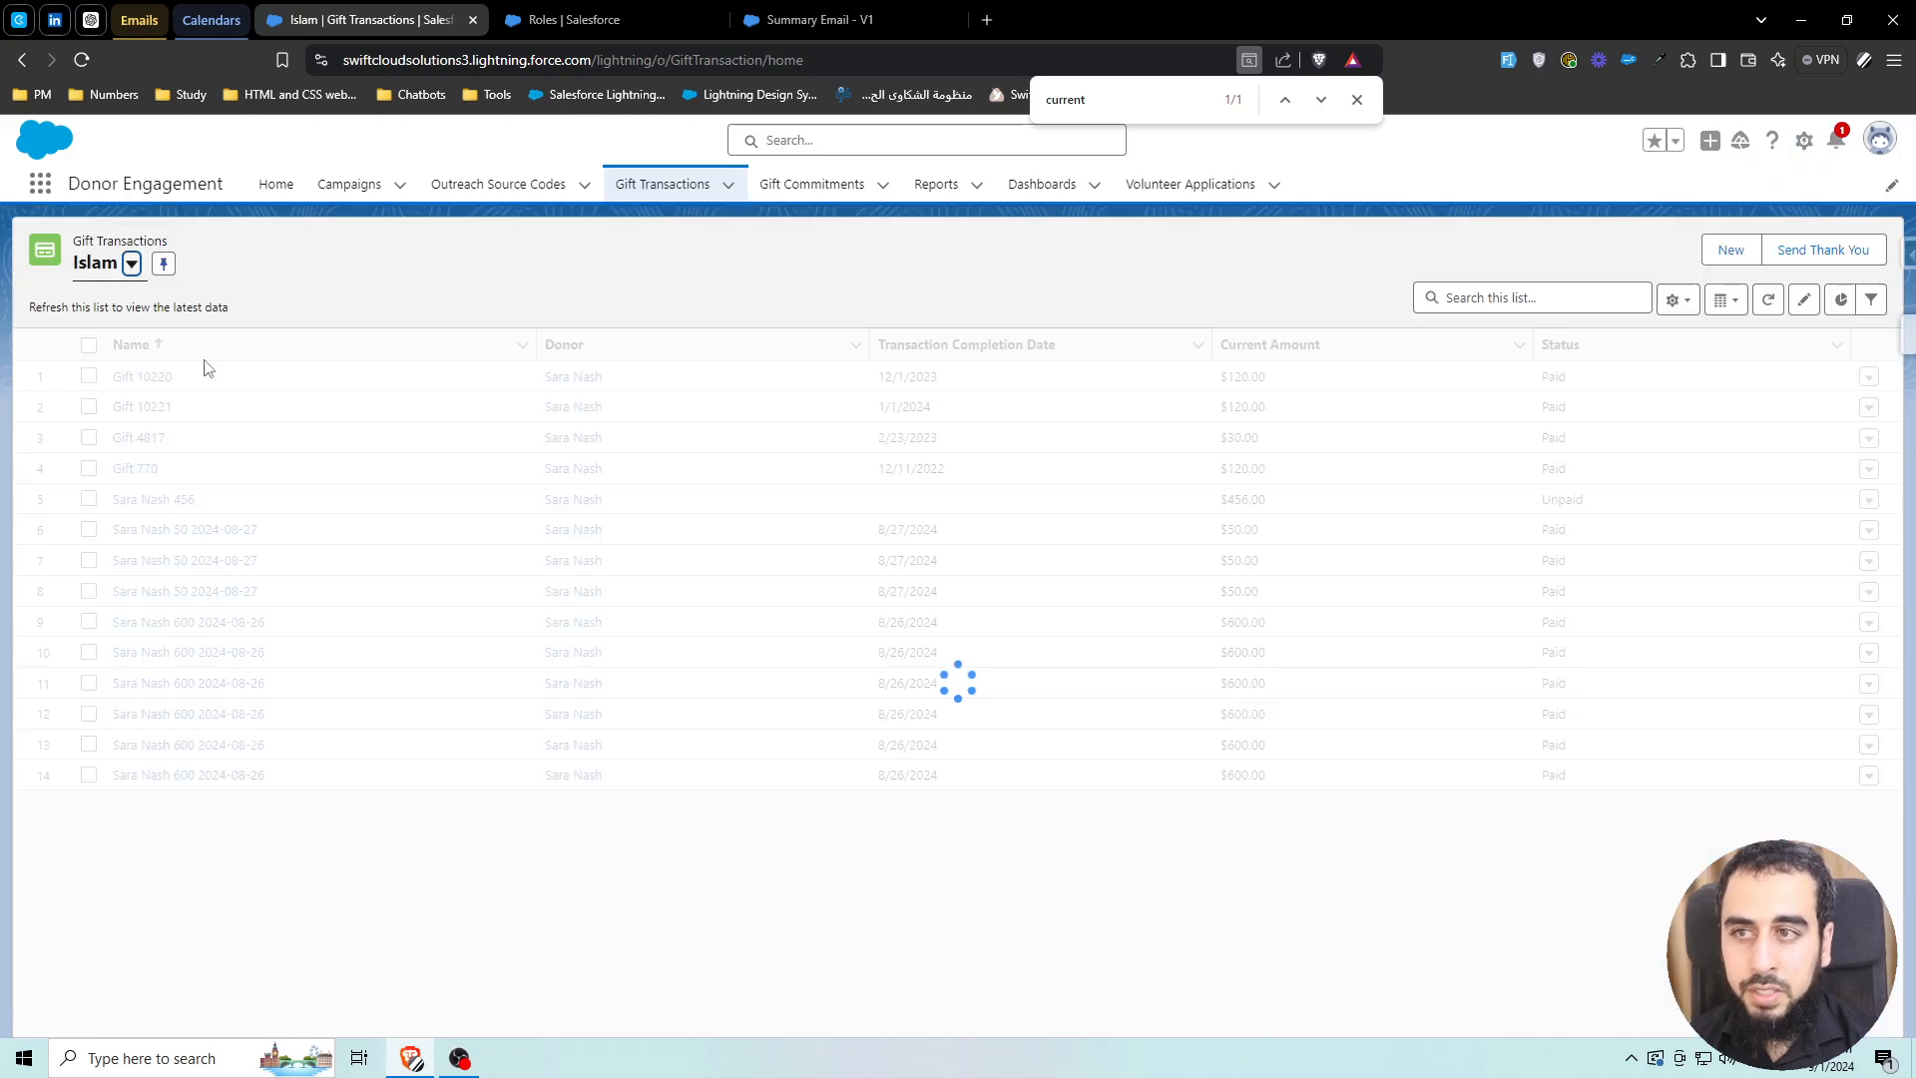
click(1870, 300)
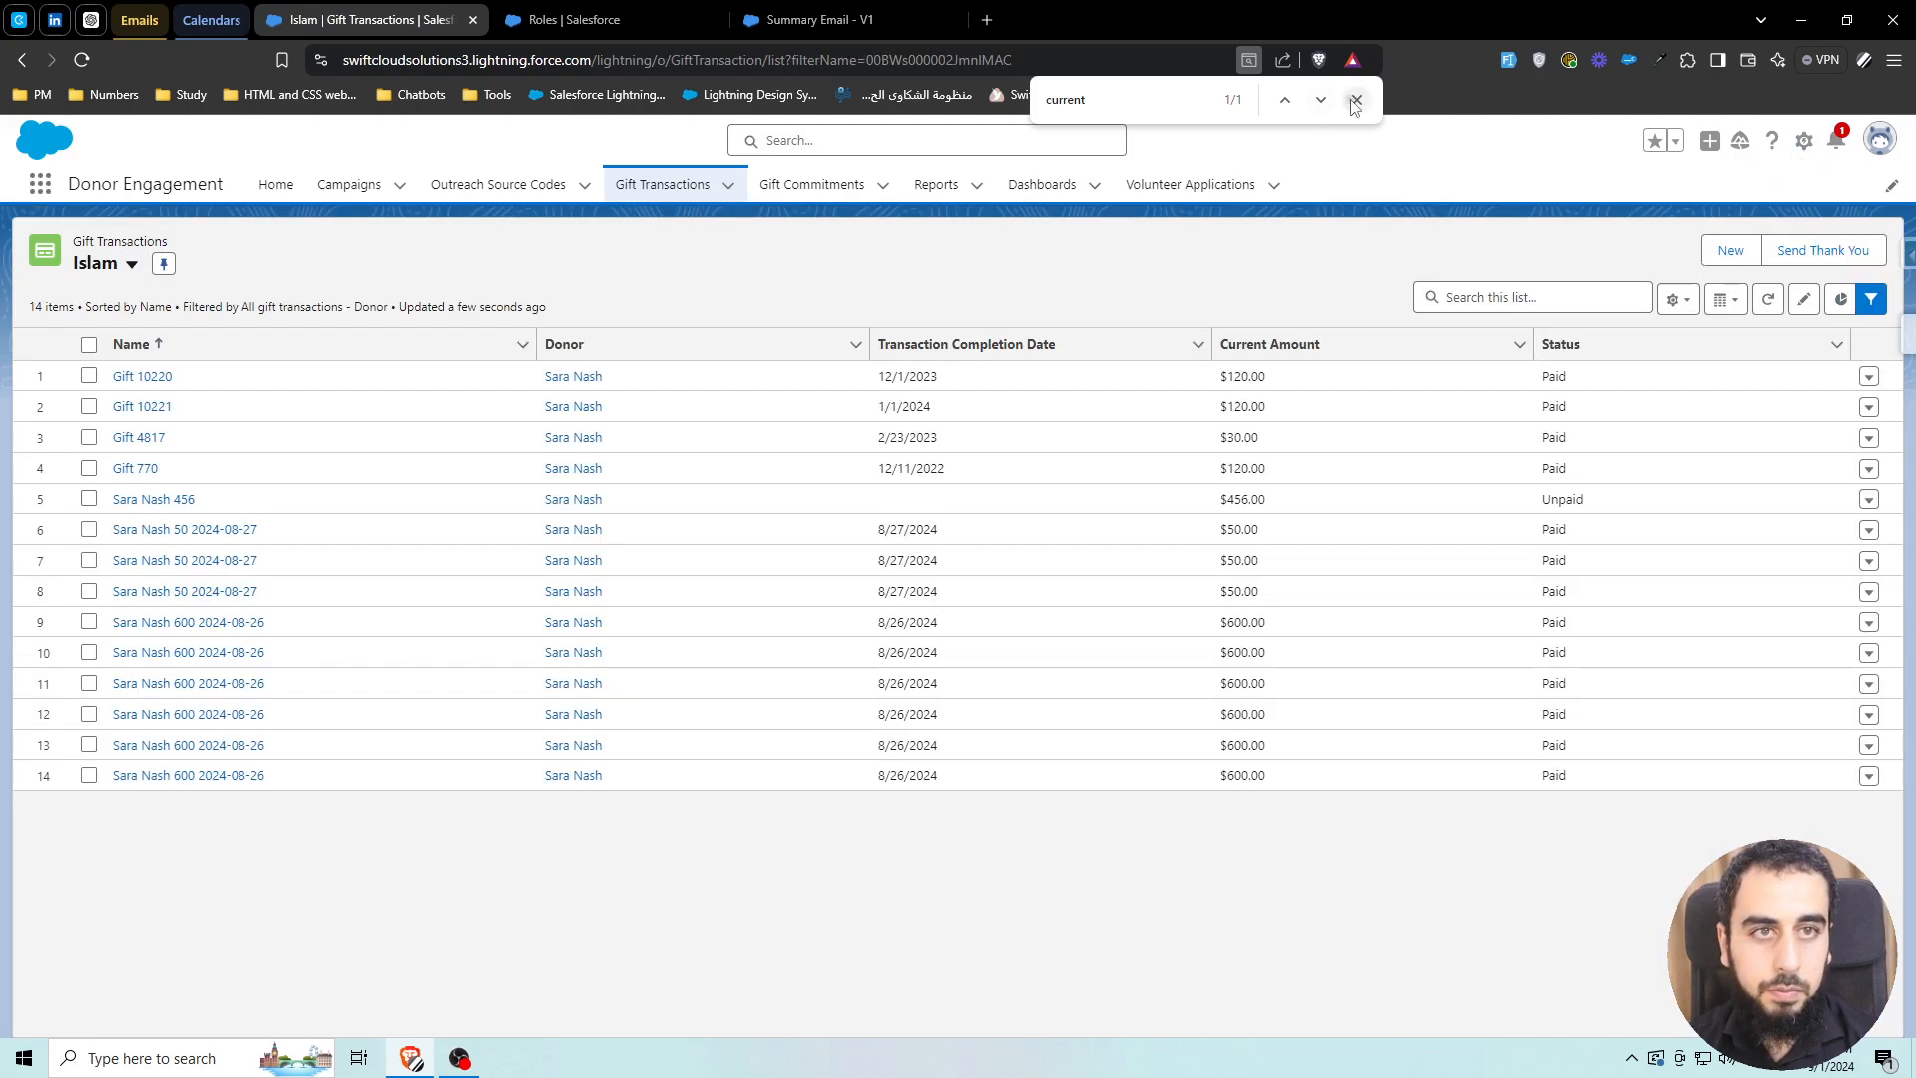
click(1356, 99)
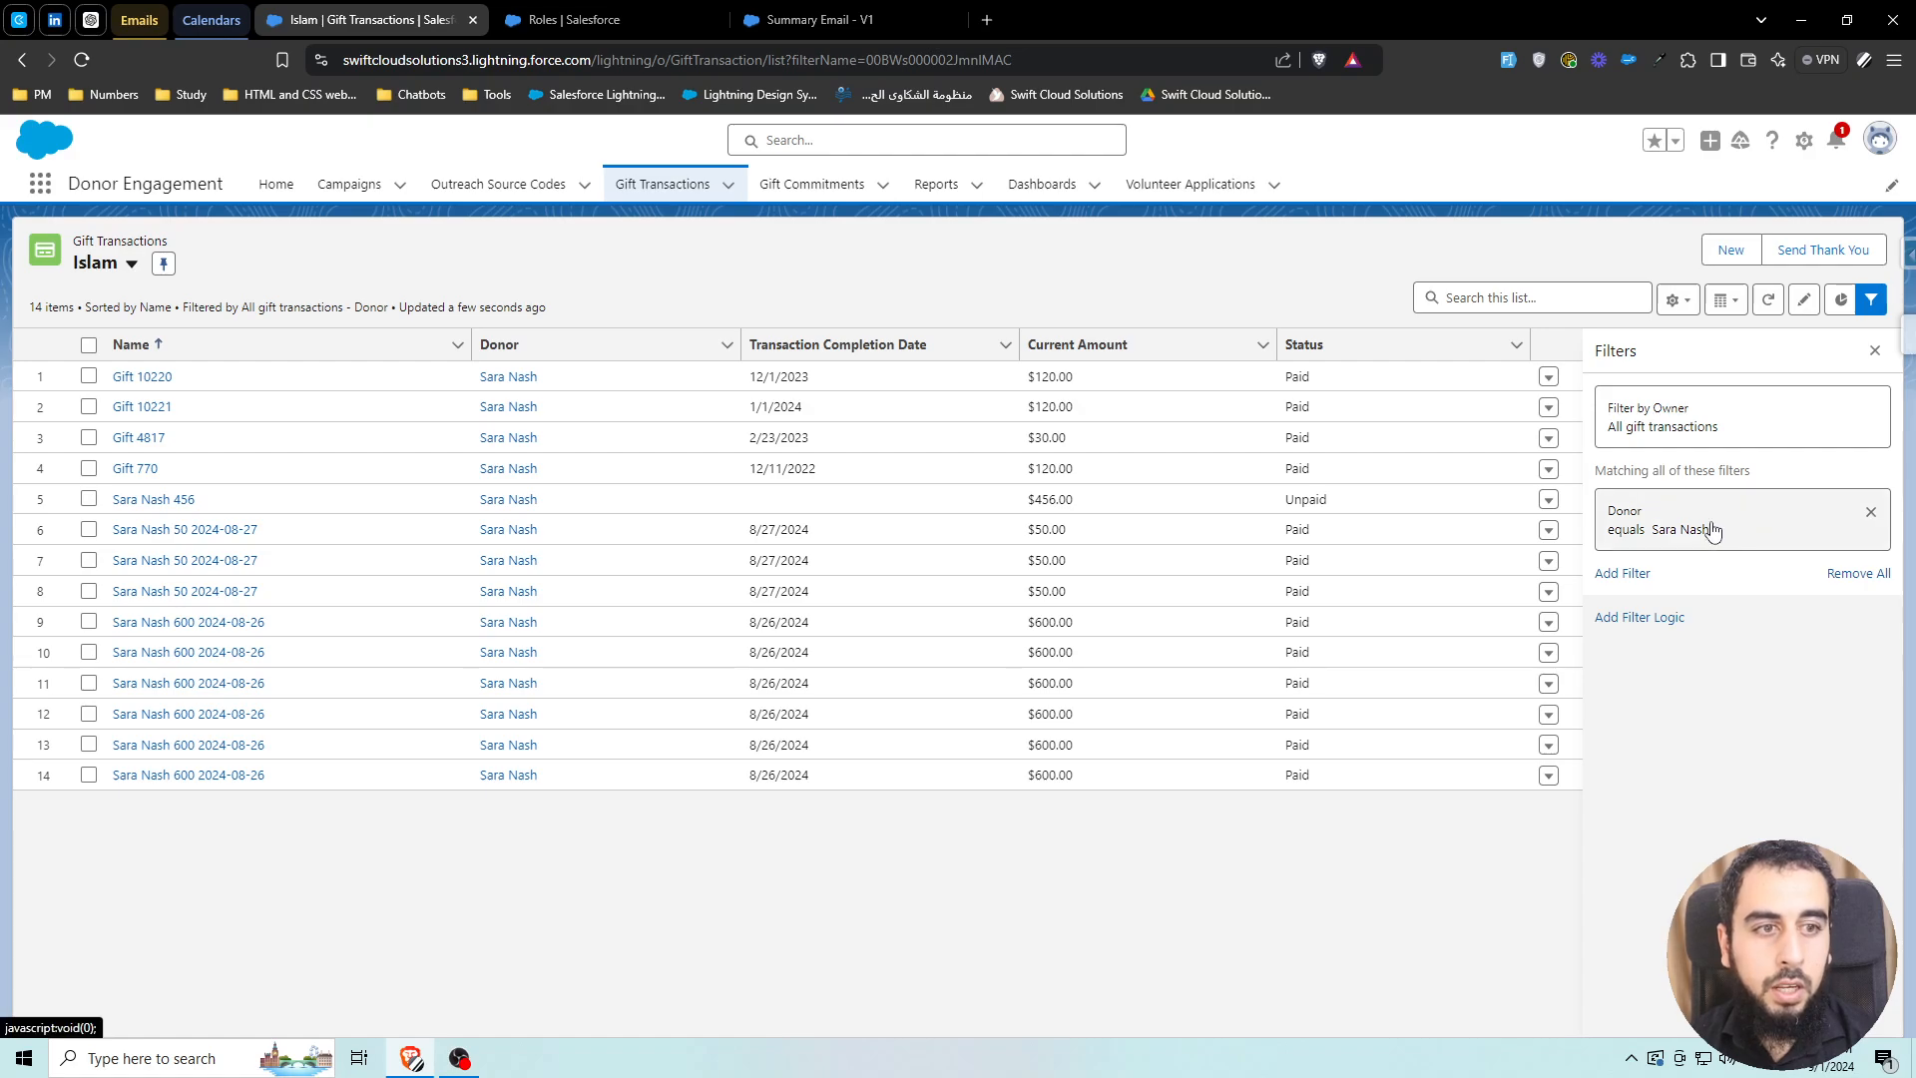
click(1872, 520)
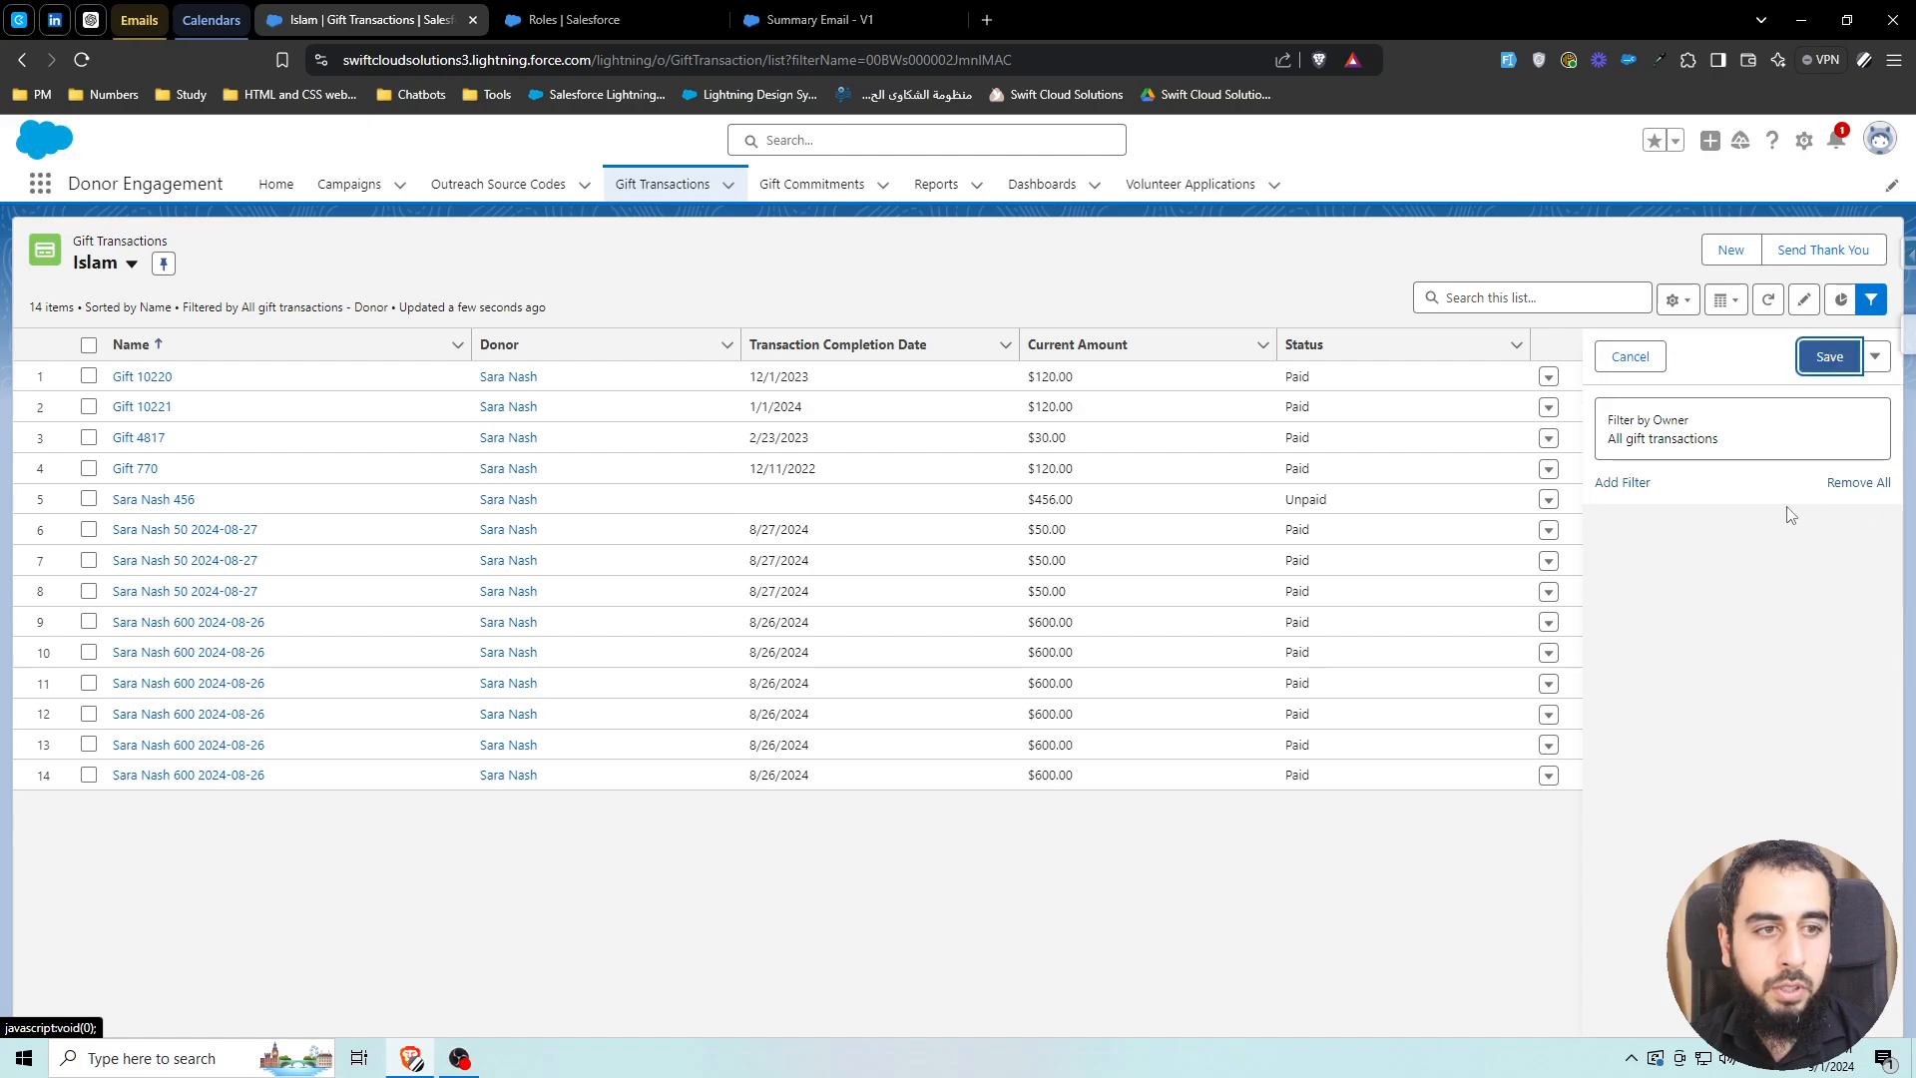
Start a new less-than date filter condition, copying a sample date from the list
click(1625, 485)
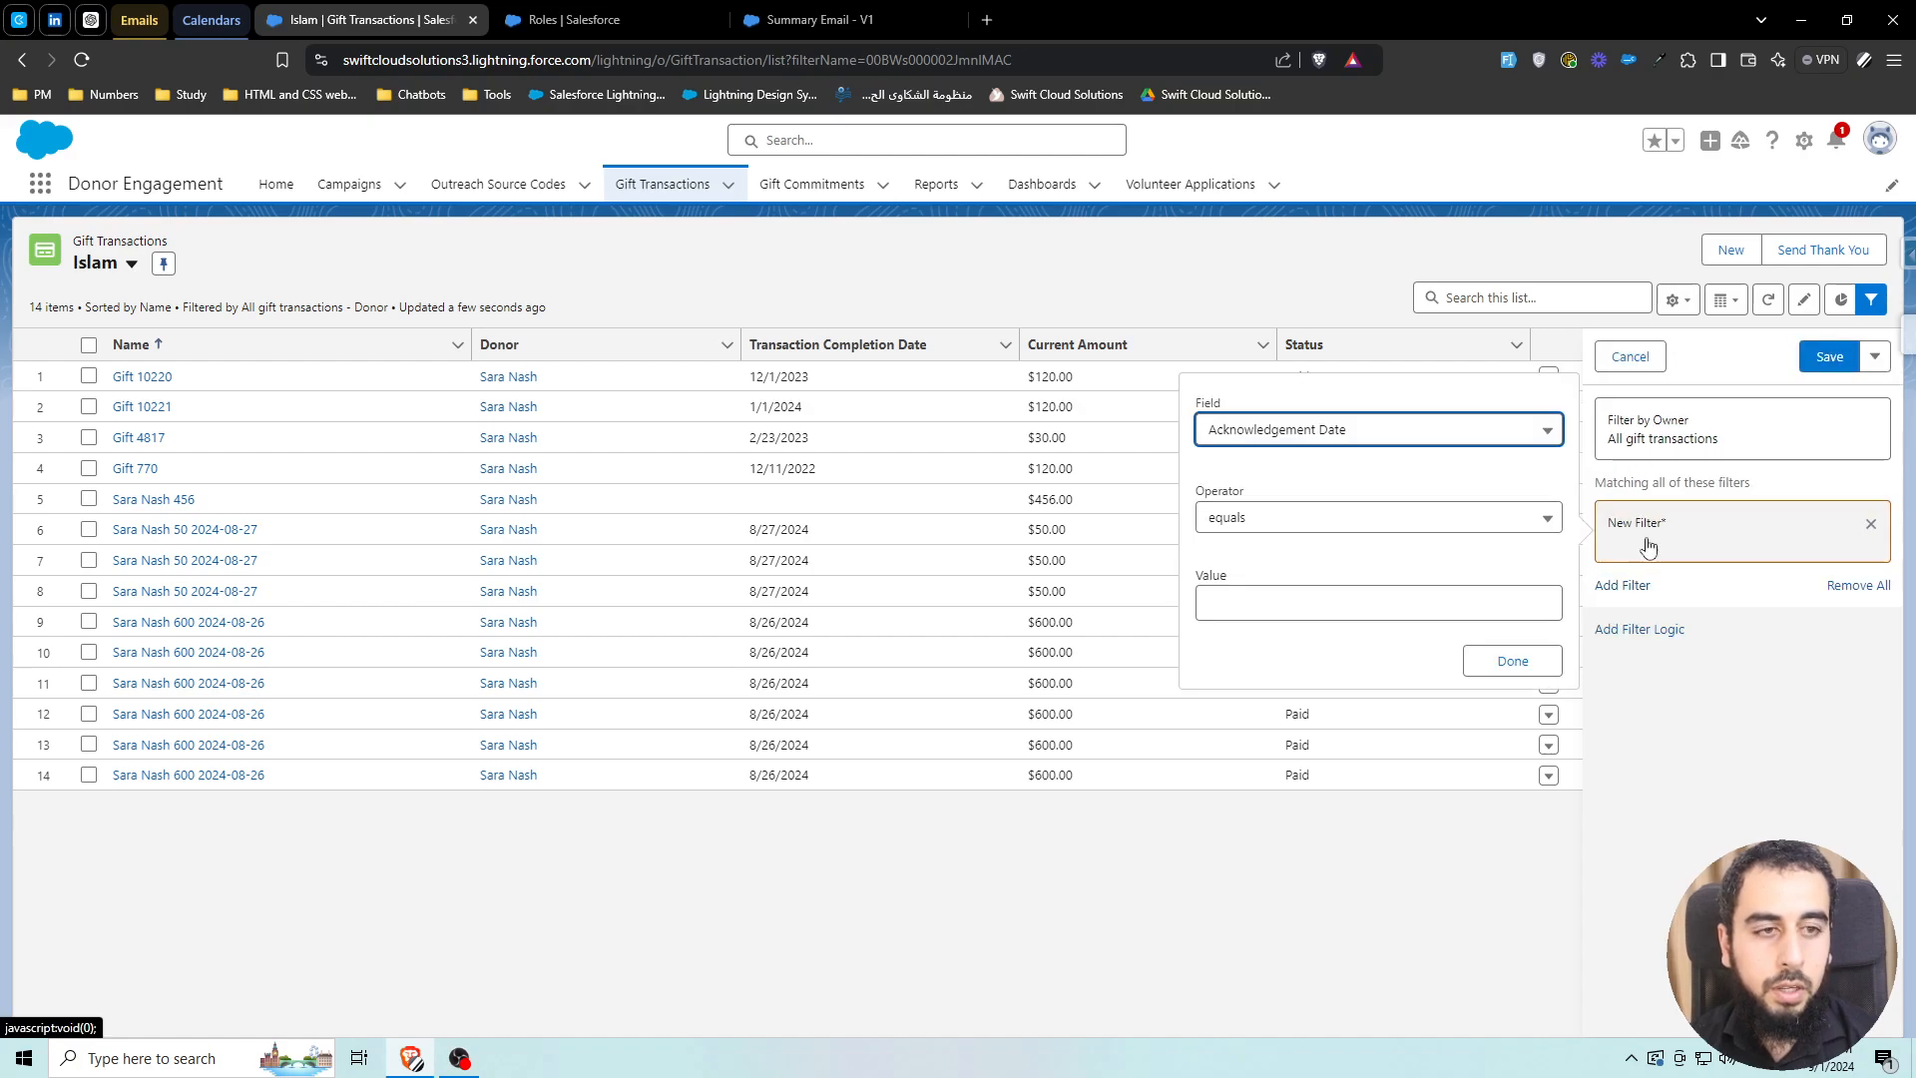
click(1360, 440)
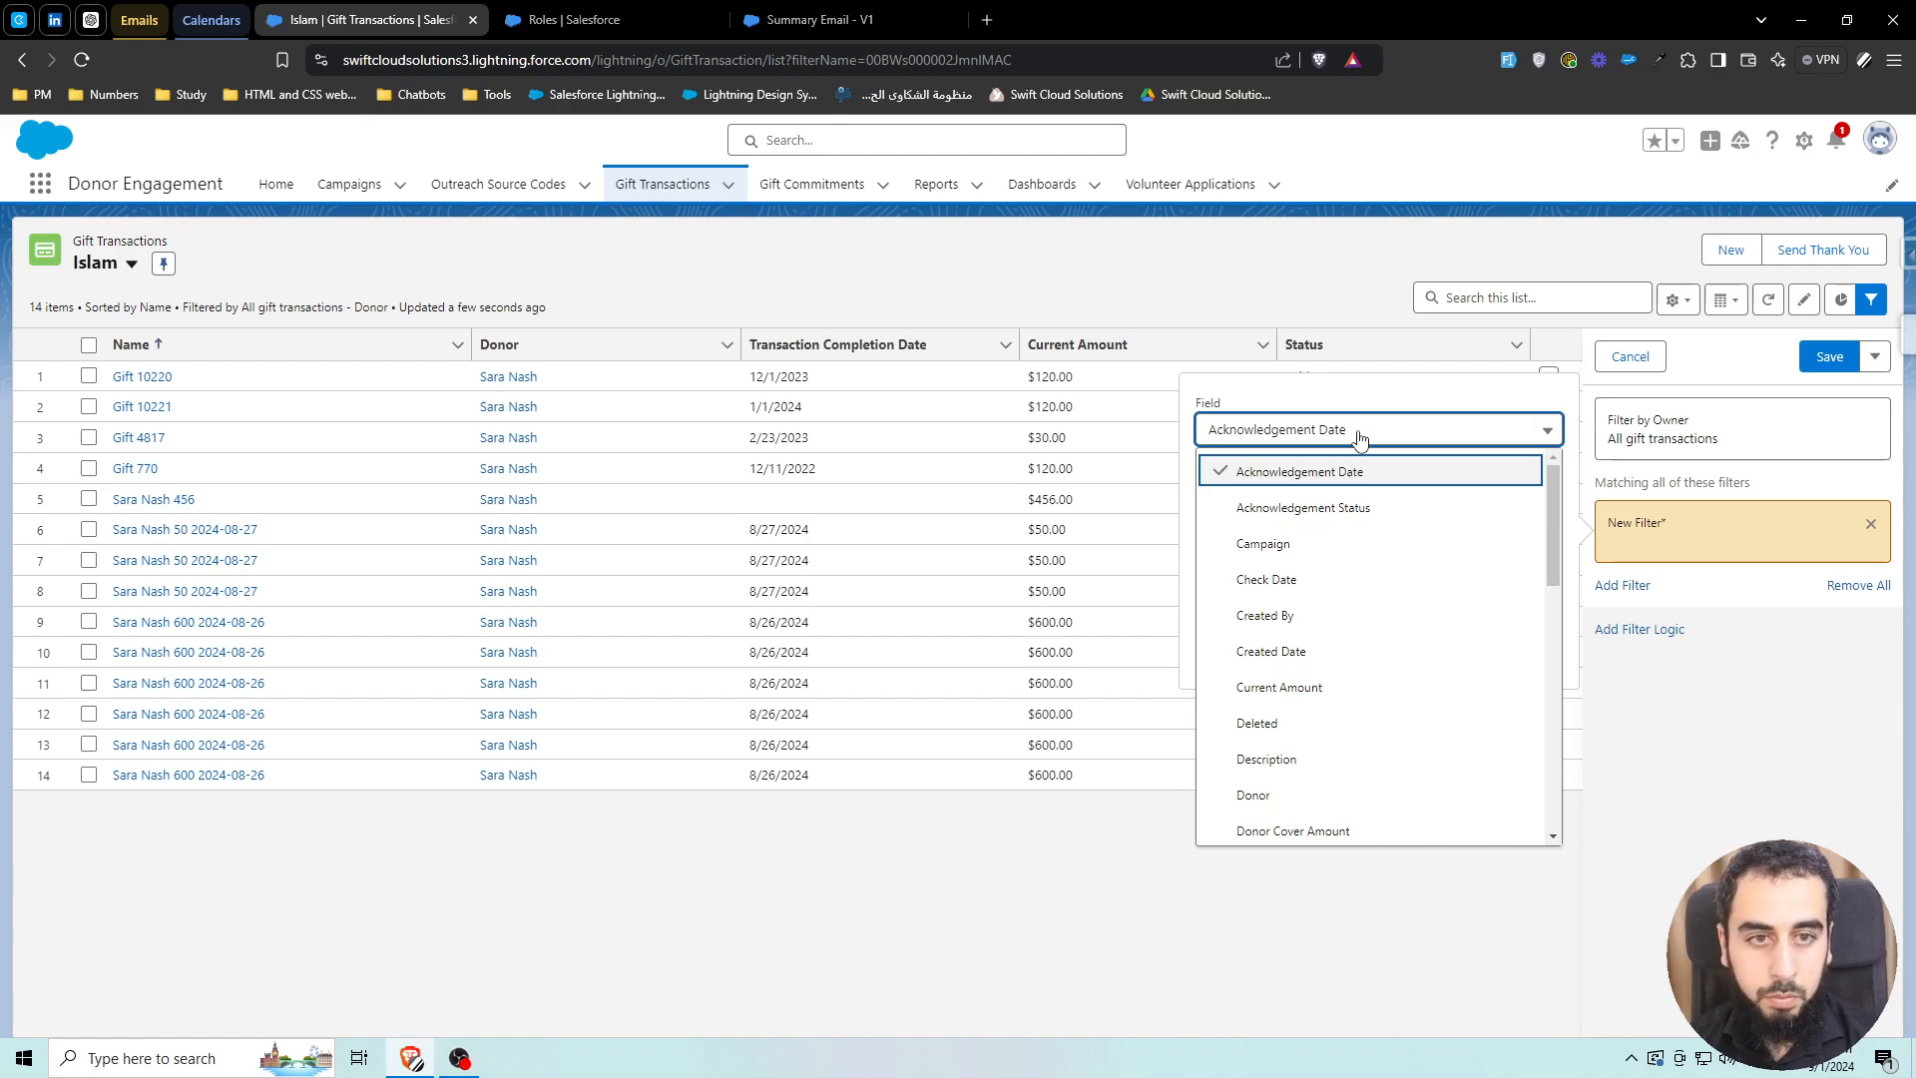
scroll(1387, 619, down, 10)
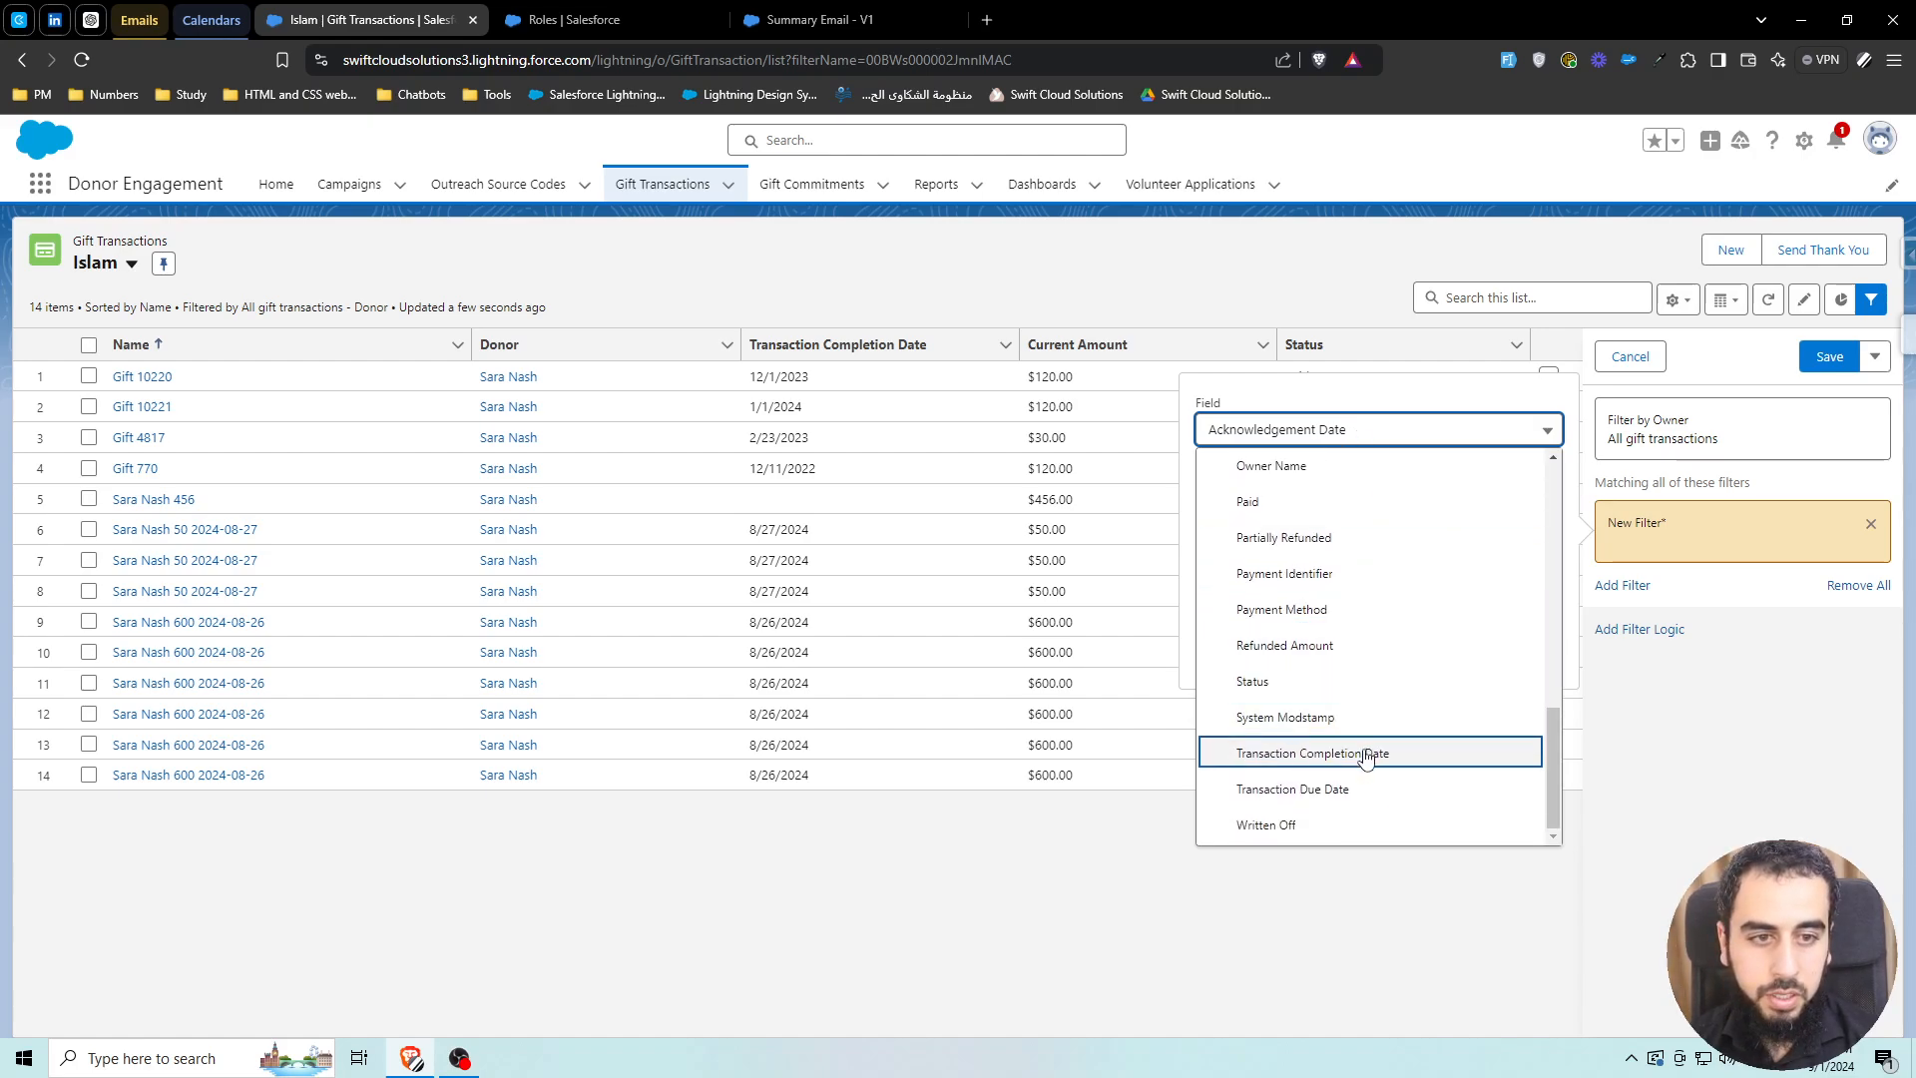
click(1362, 753)
click(1304, 523)
click(1332, 630)
click(1282, 606)
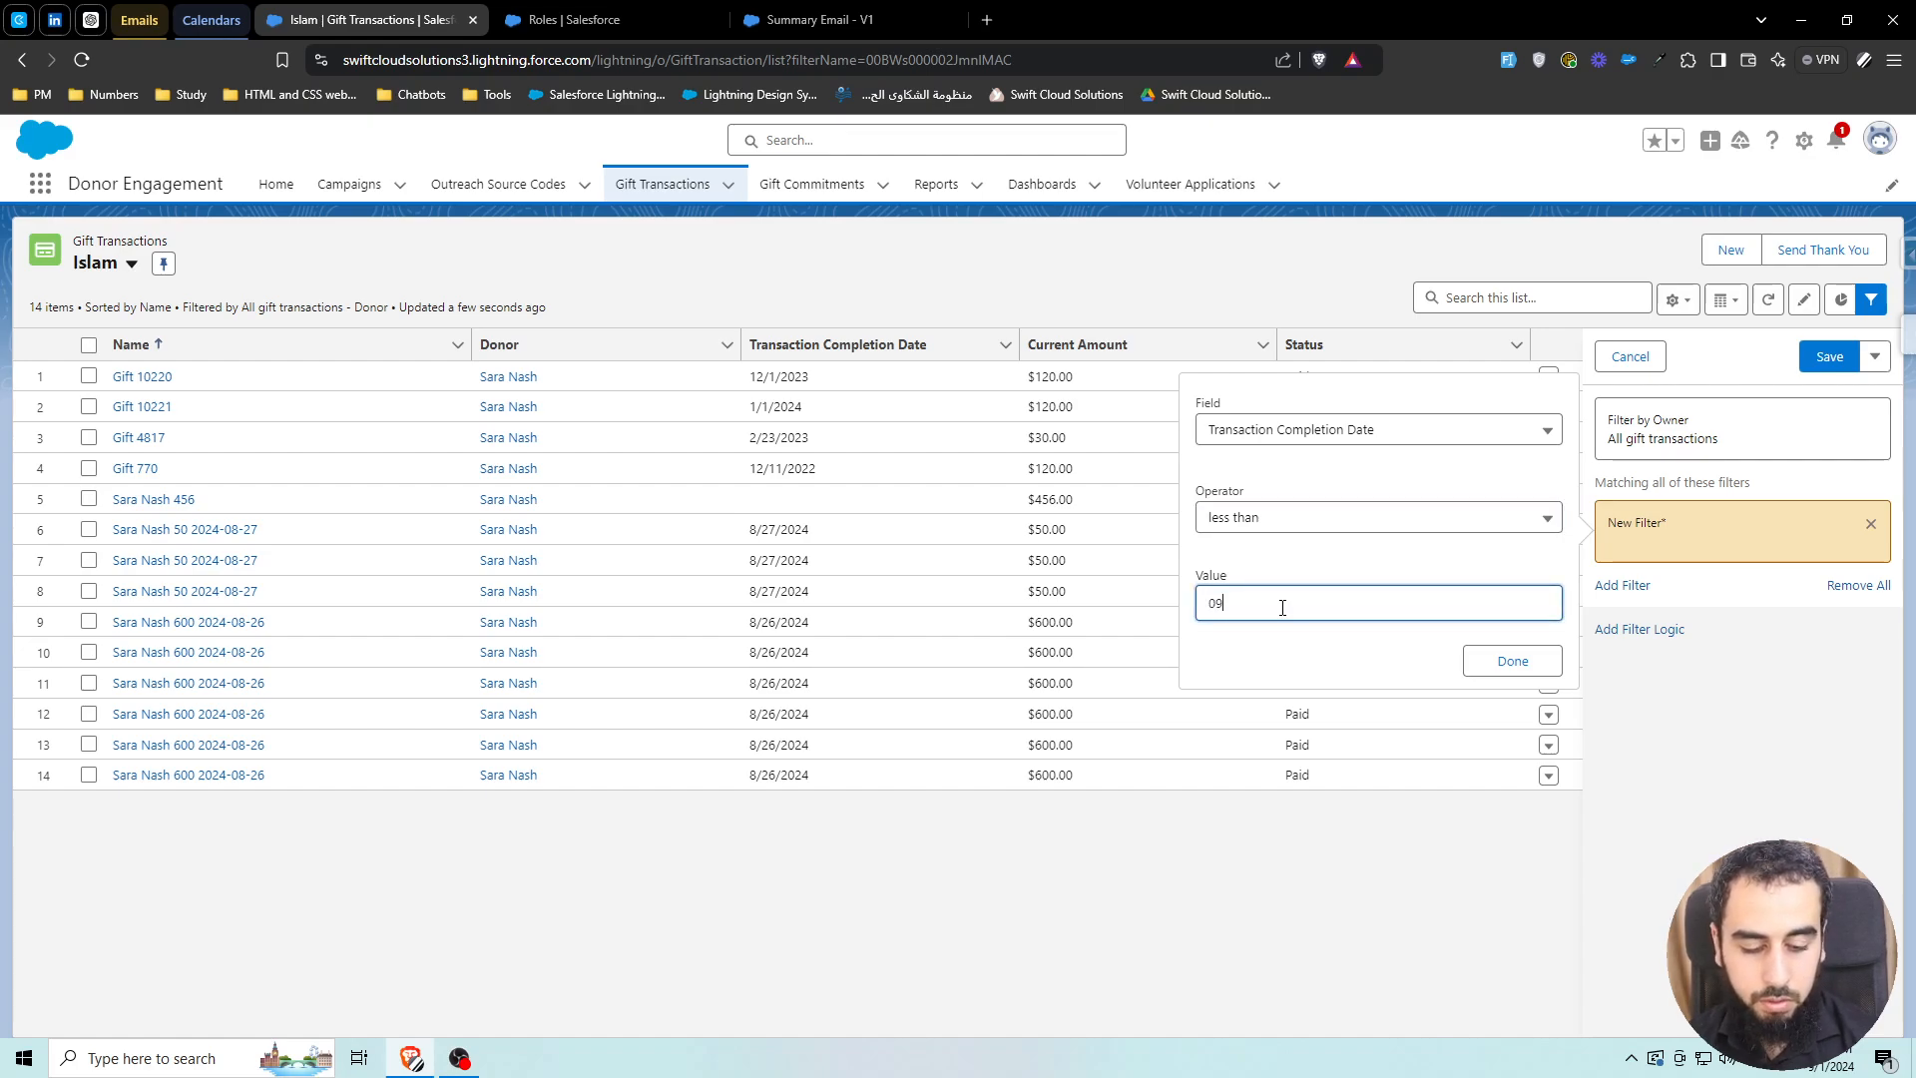
text(09)
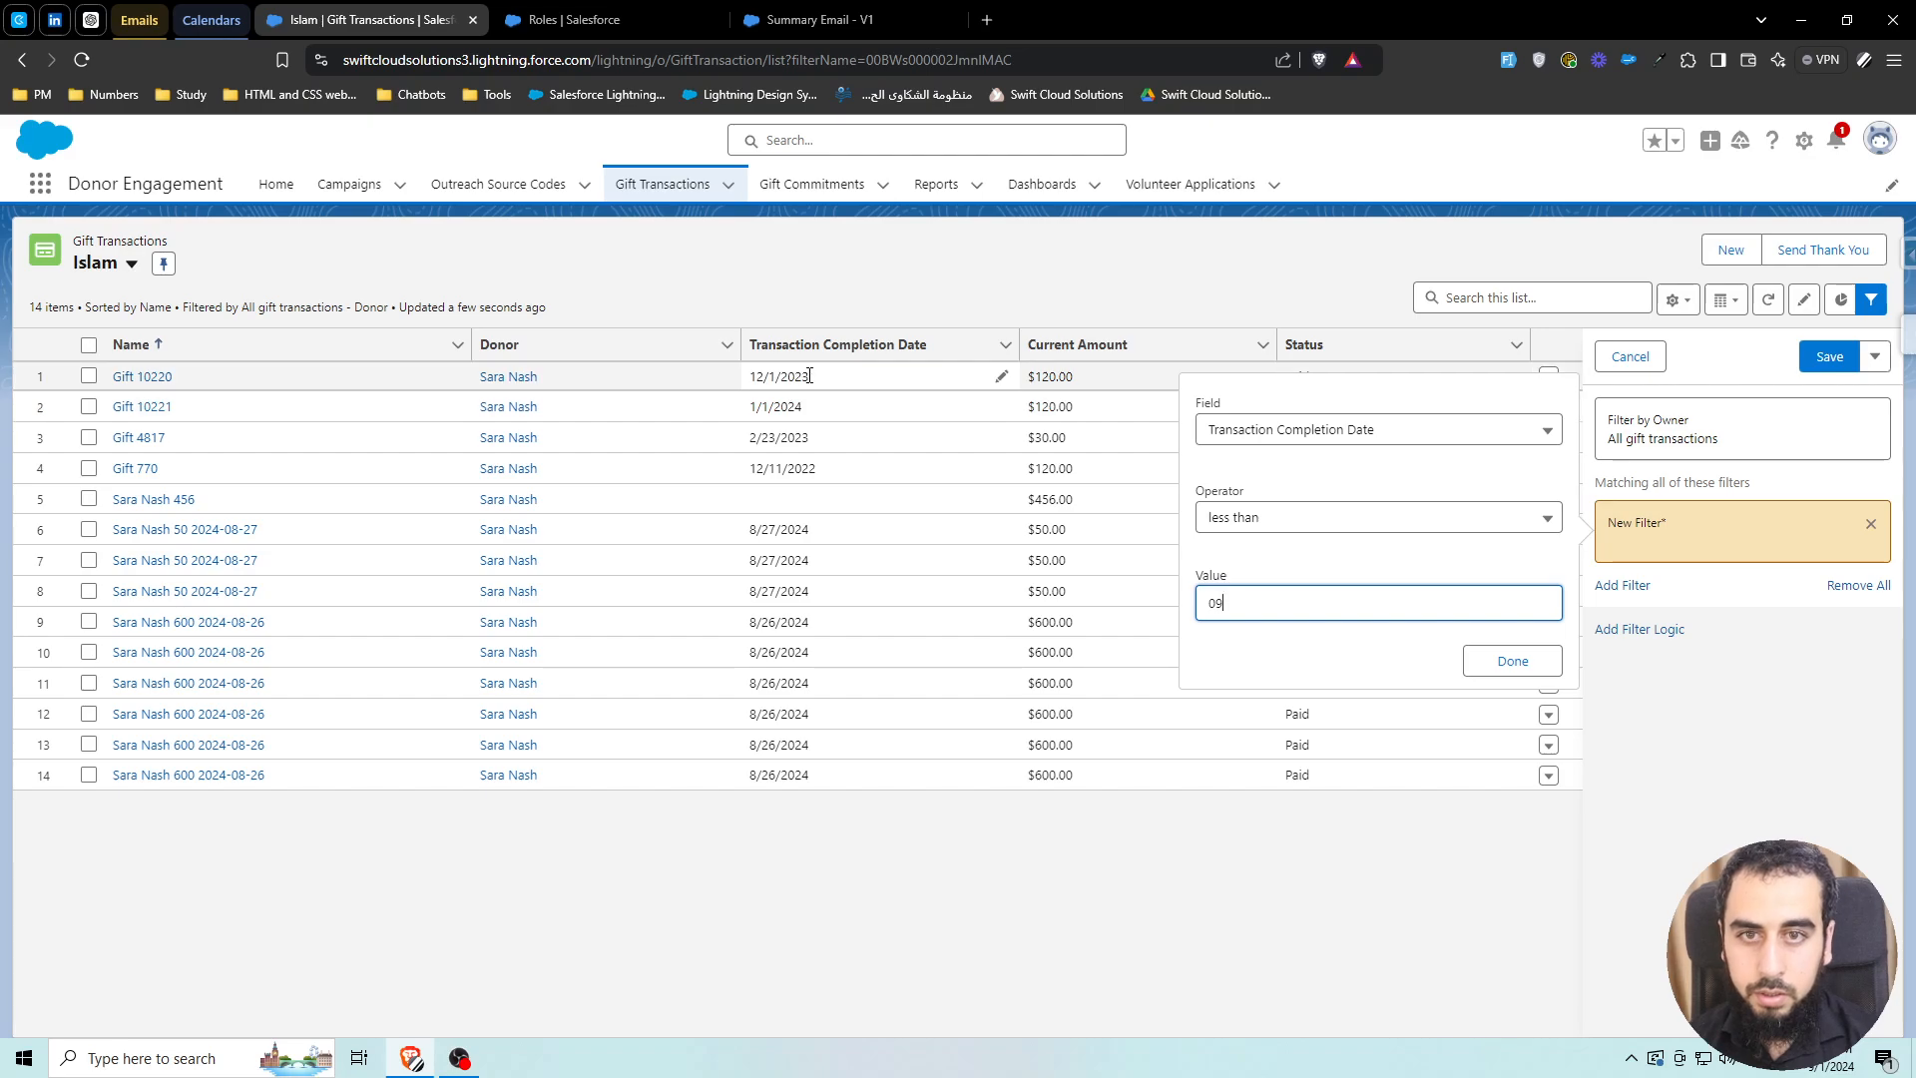
drag(811, 377, 751, 381)
key(ctrl+c)
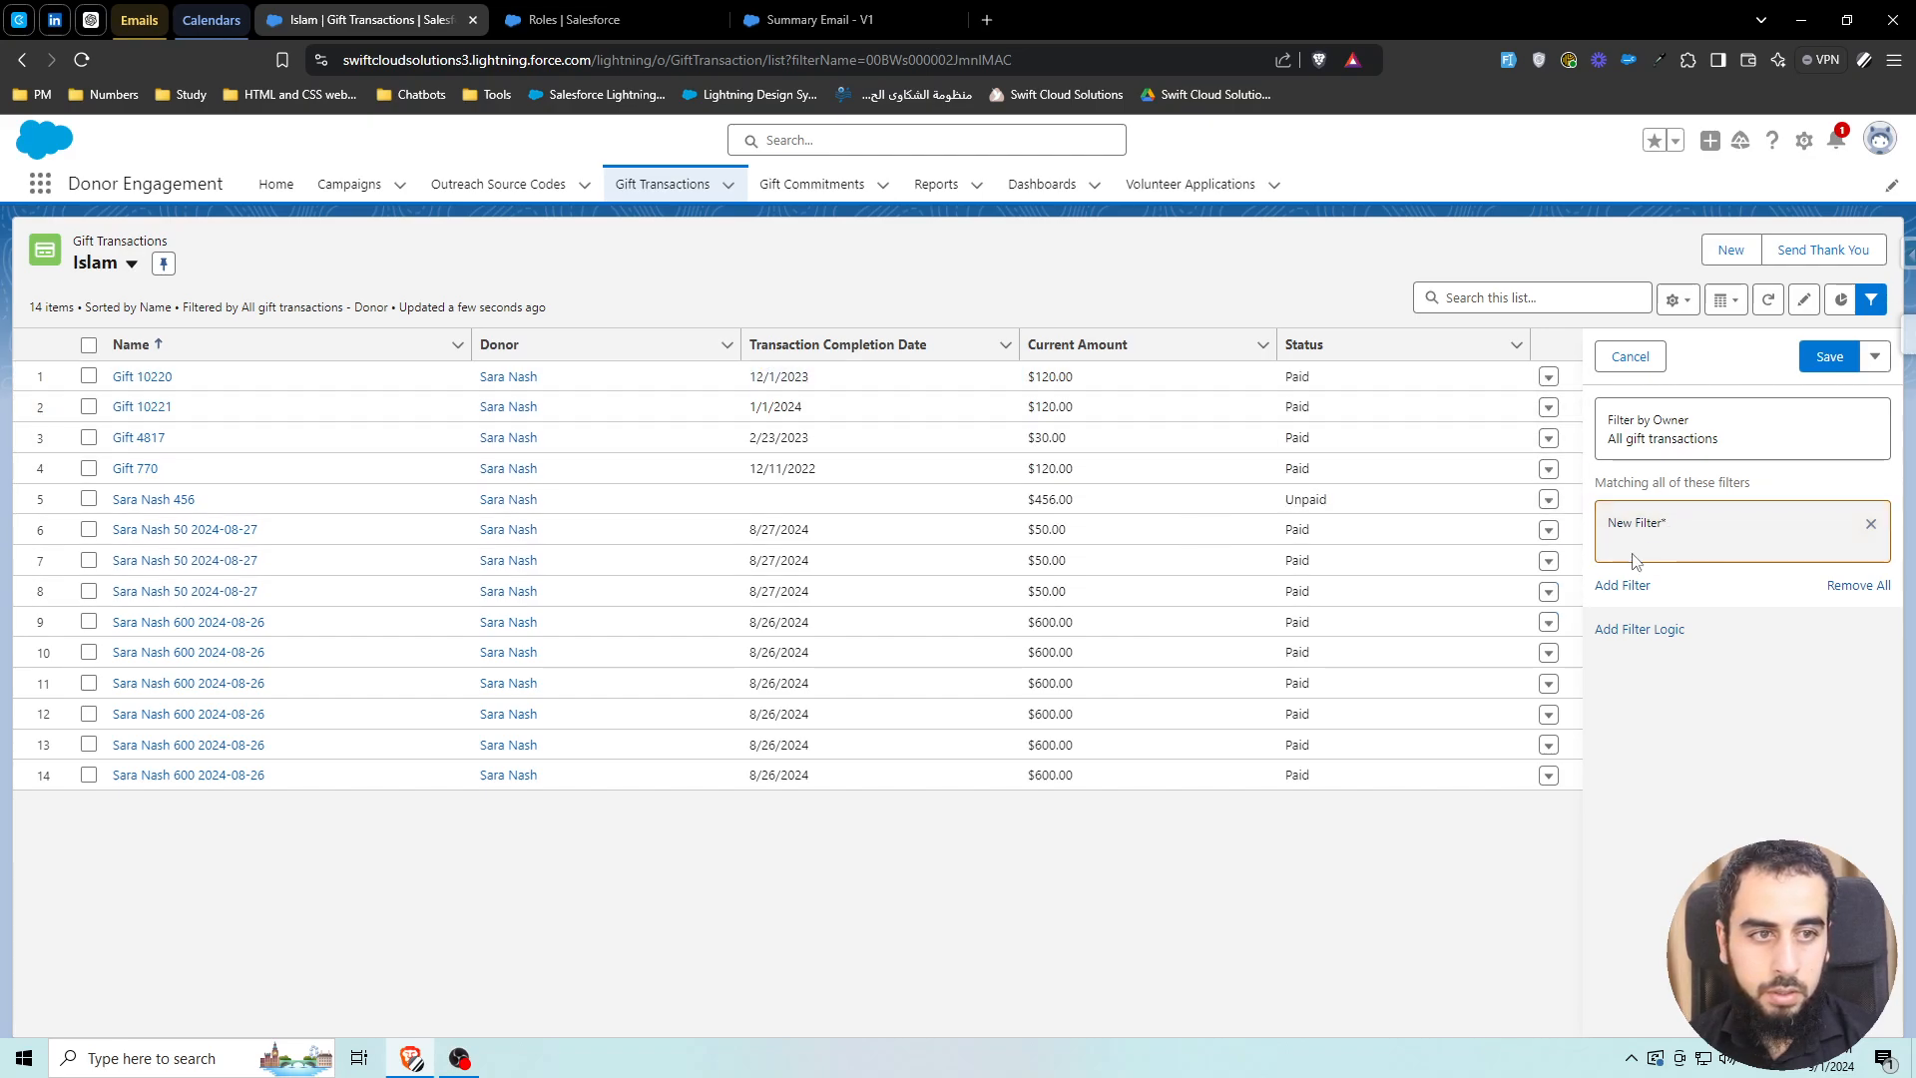
Paste the copied date into the filter value, keep less than, and save the list view
click(1616, 554)
click(1253, 604)
key(ctrl+v)
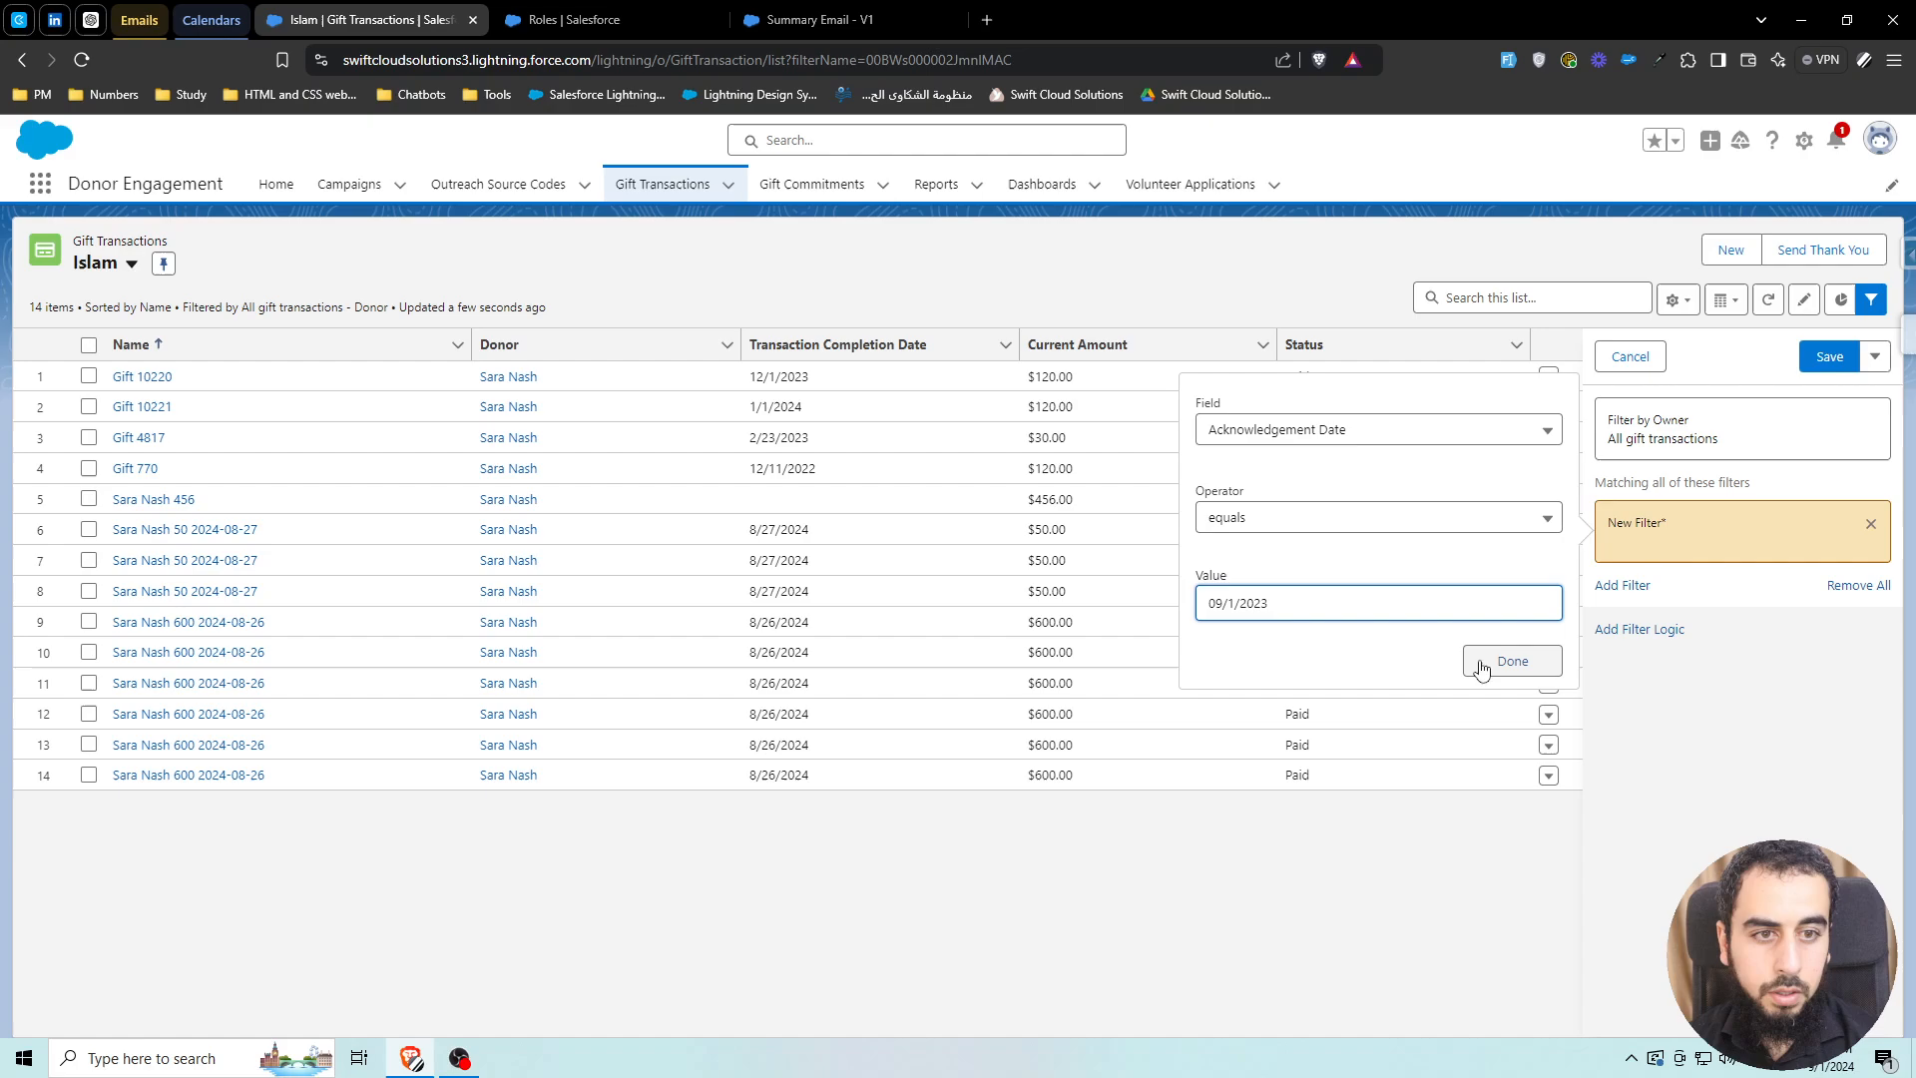
click(1292, 533)
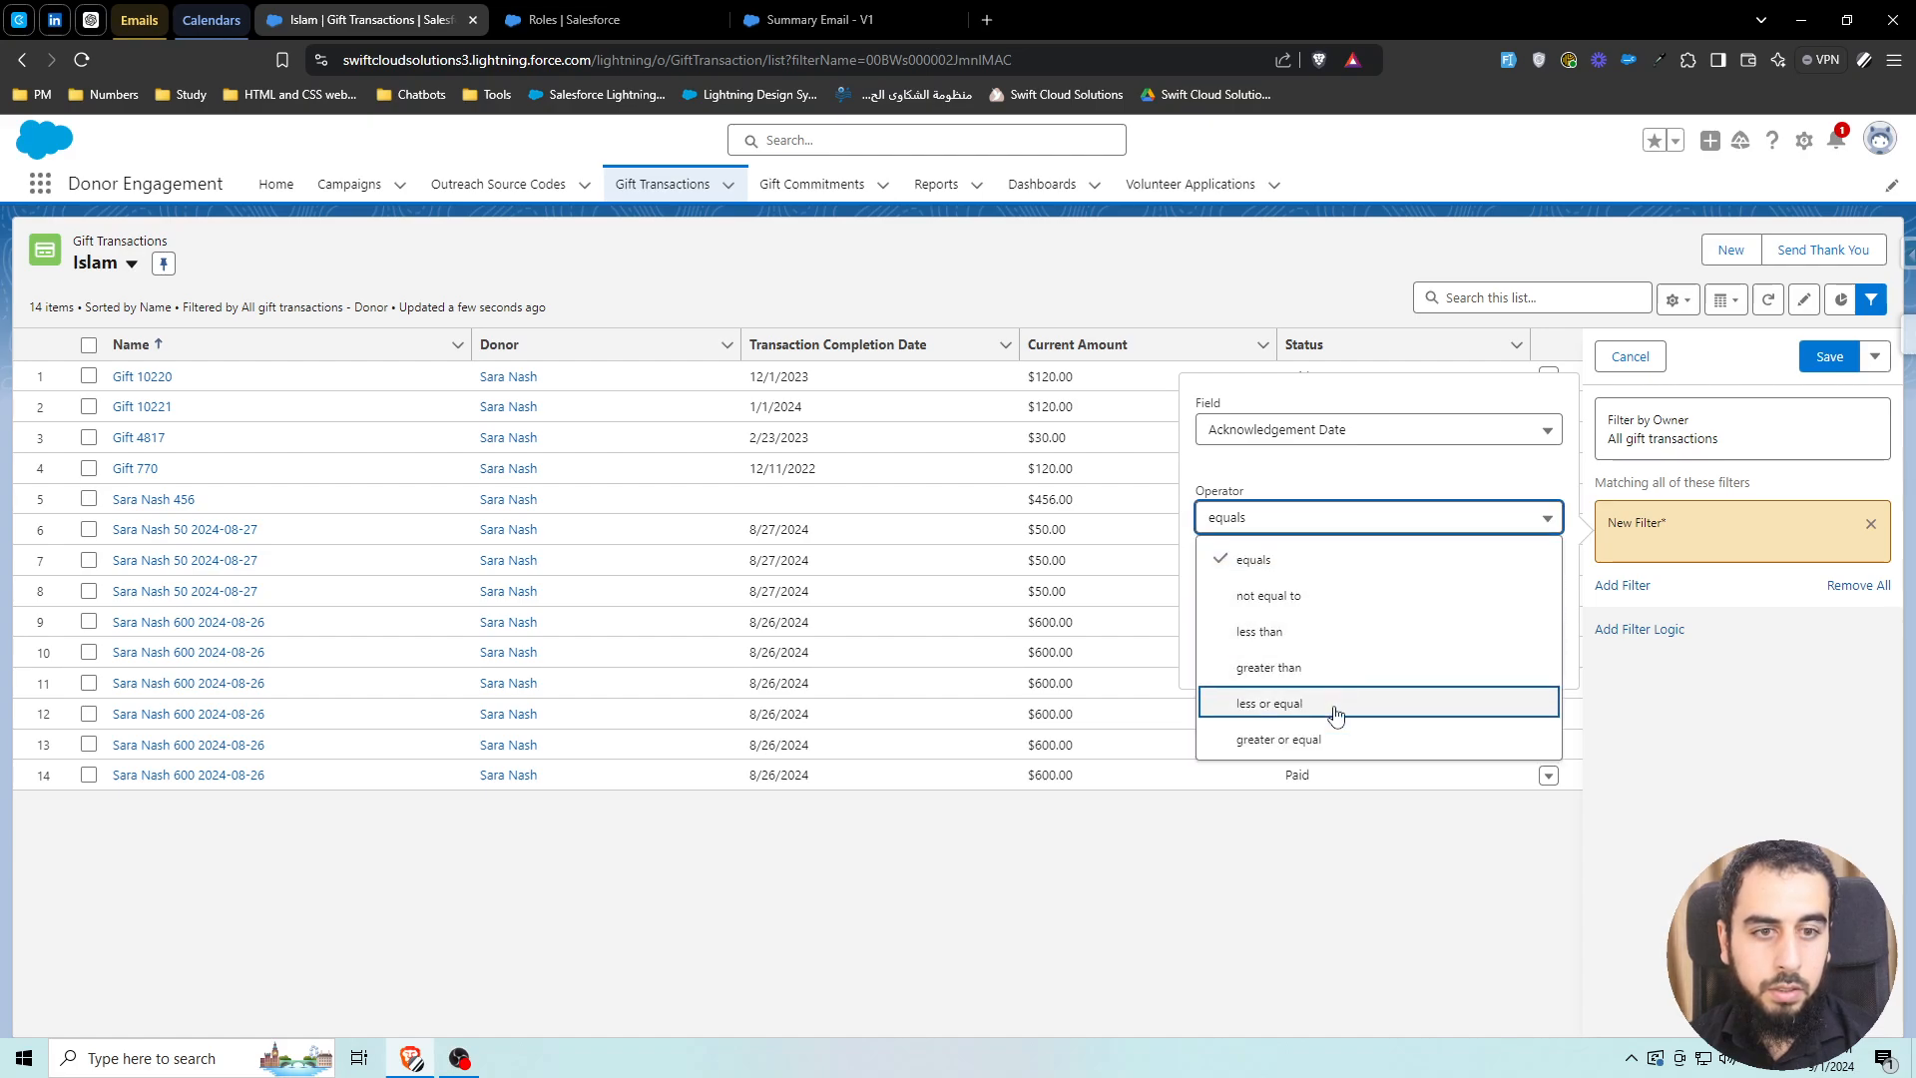
click(1287, 632)
click(1496, 663)
click(1829, 357)
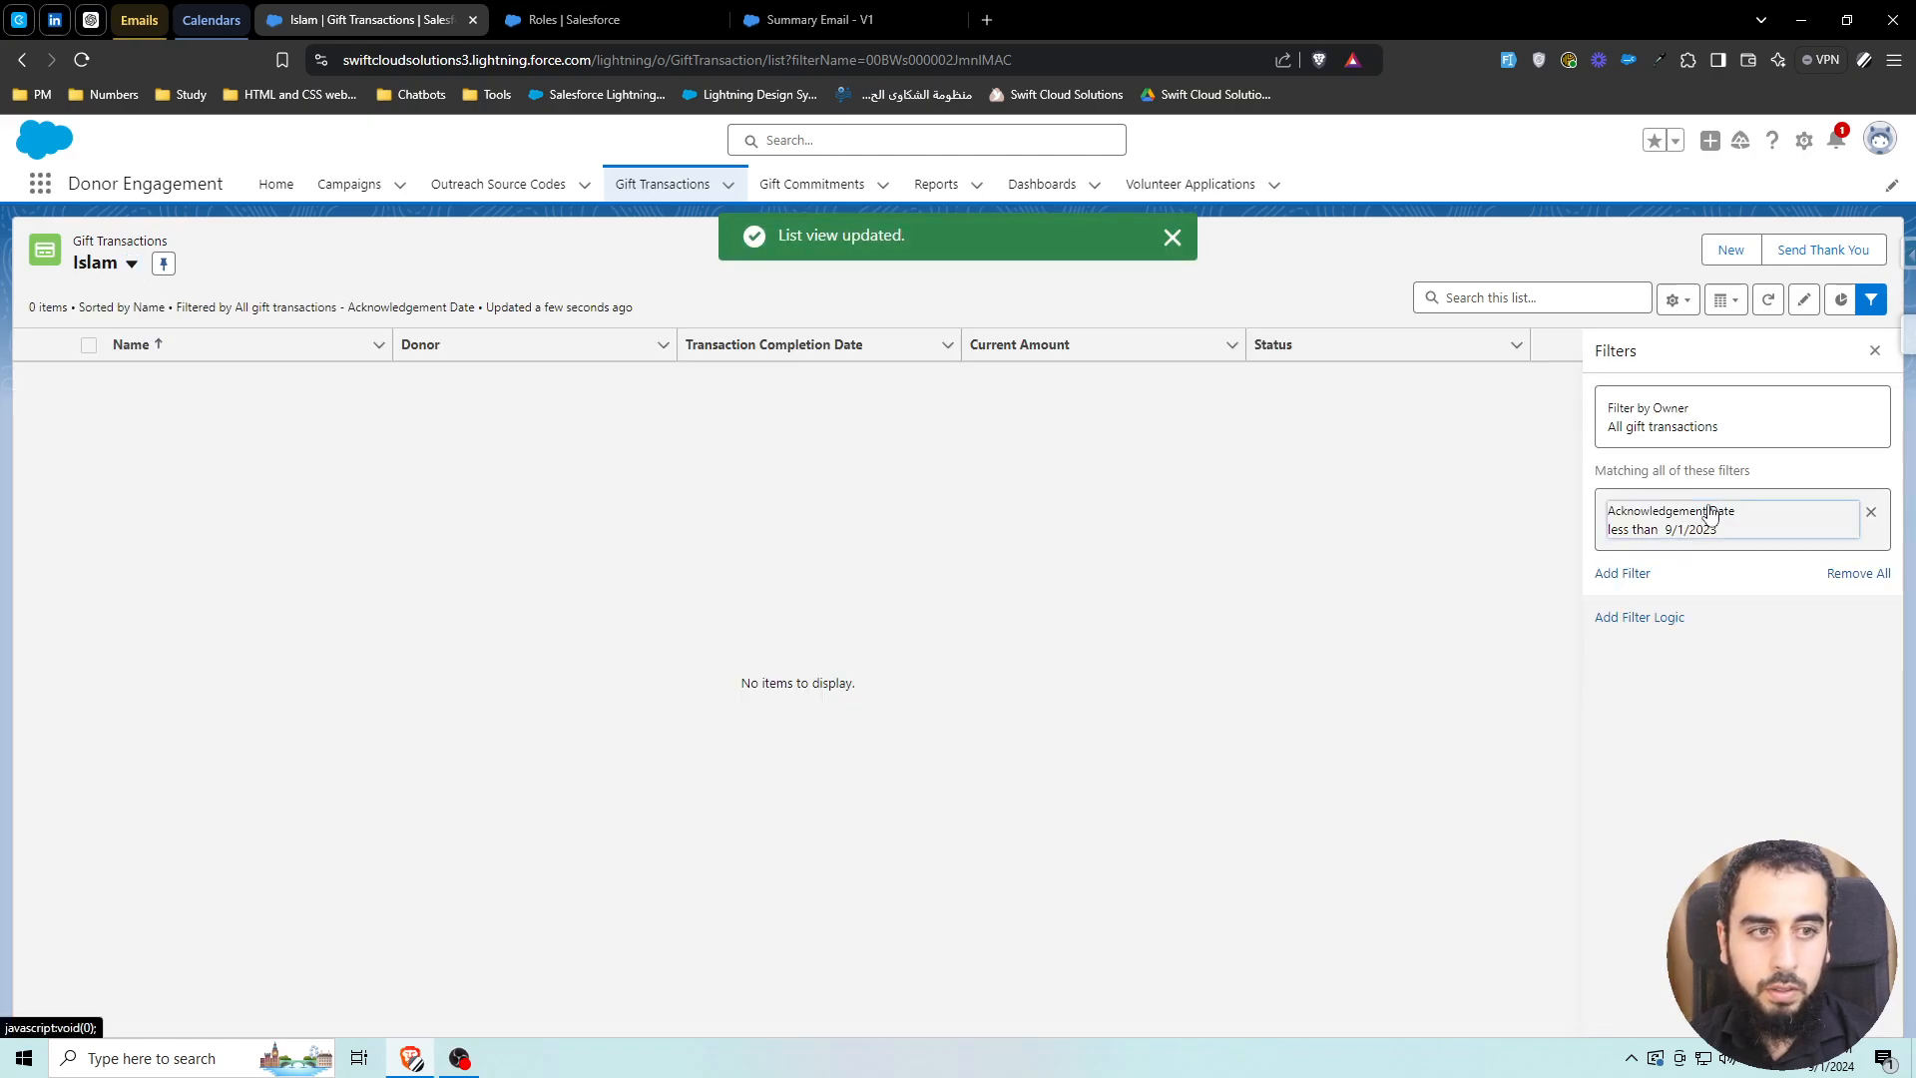
Correct the year so the filter reads Acknowledgement Date less than 9/1/2024, and save
click(1710, 514)
click(1201, 593)
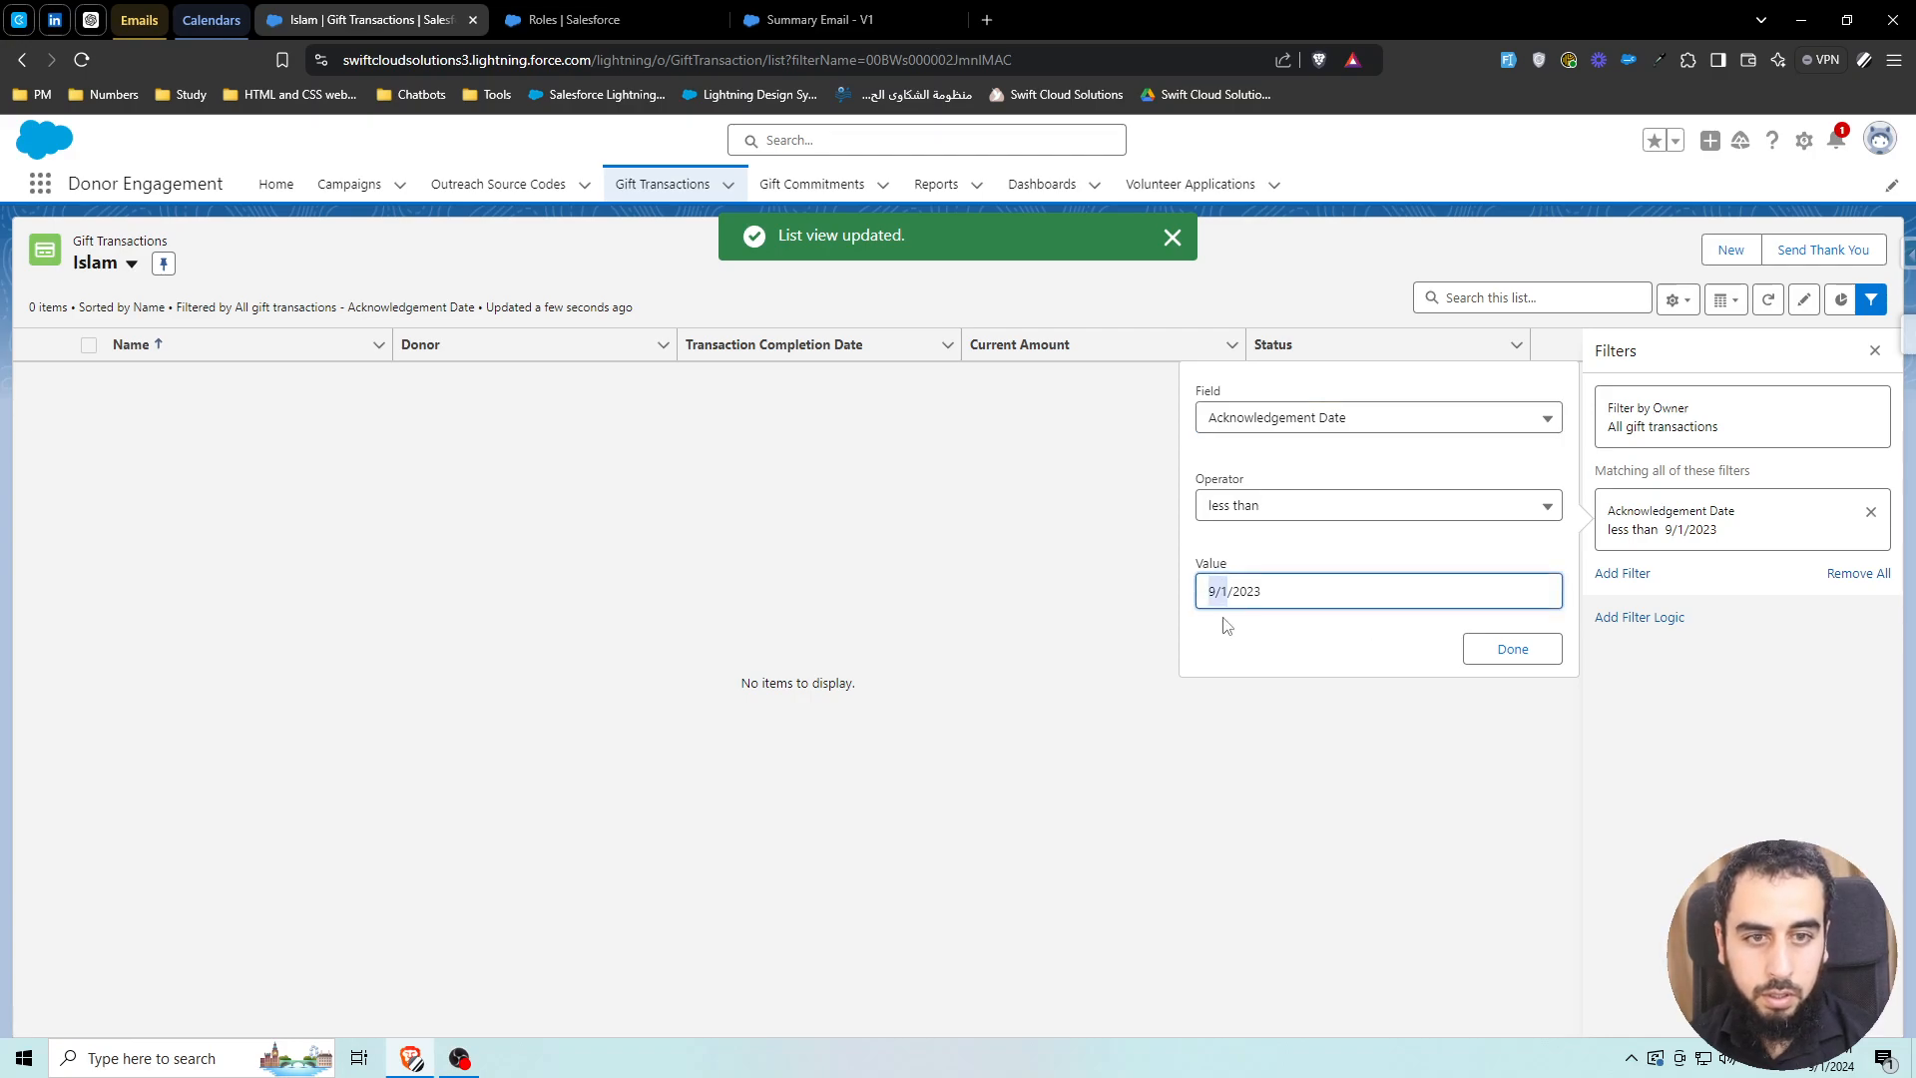
drag(1265, 593, 1255, 593)
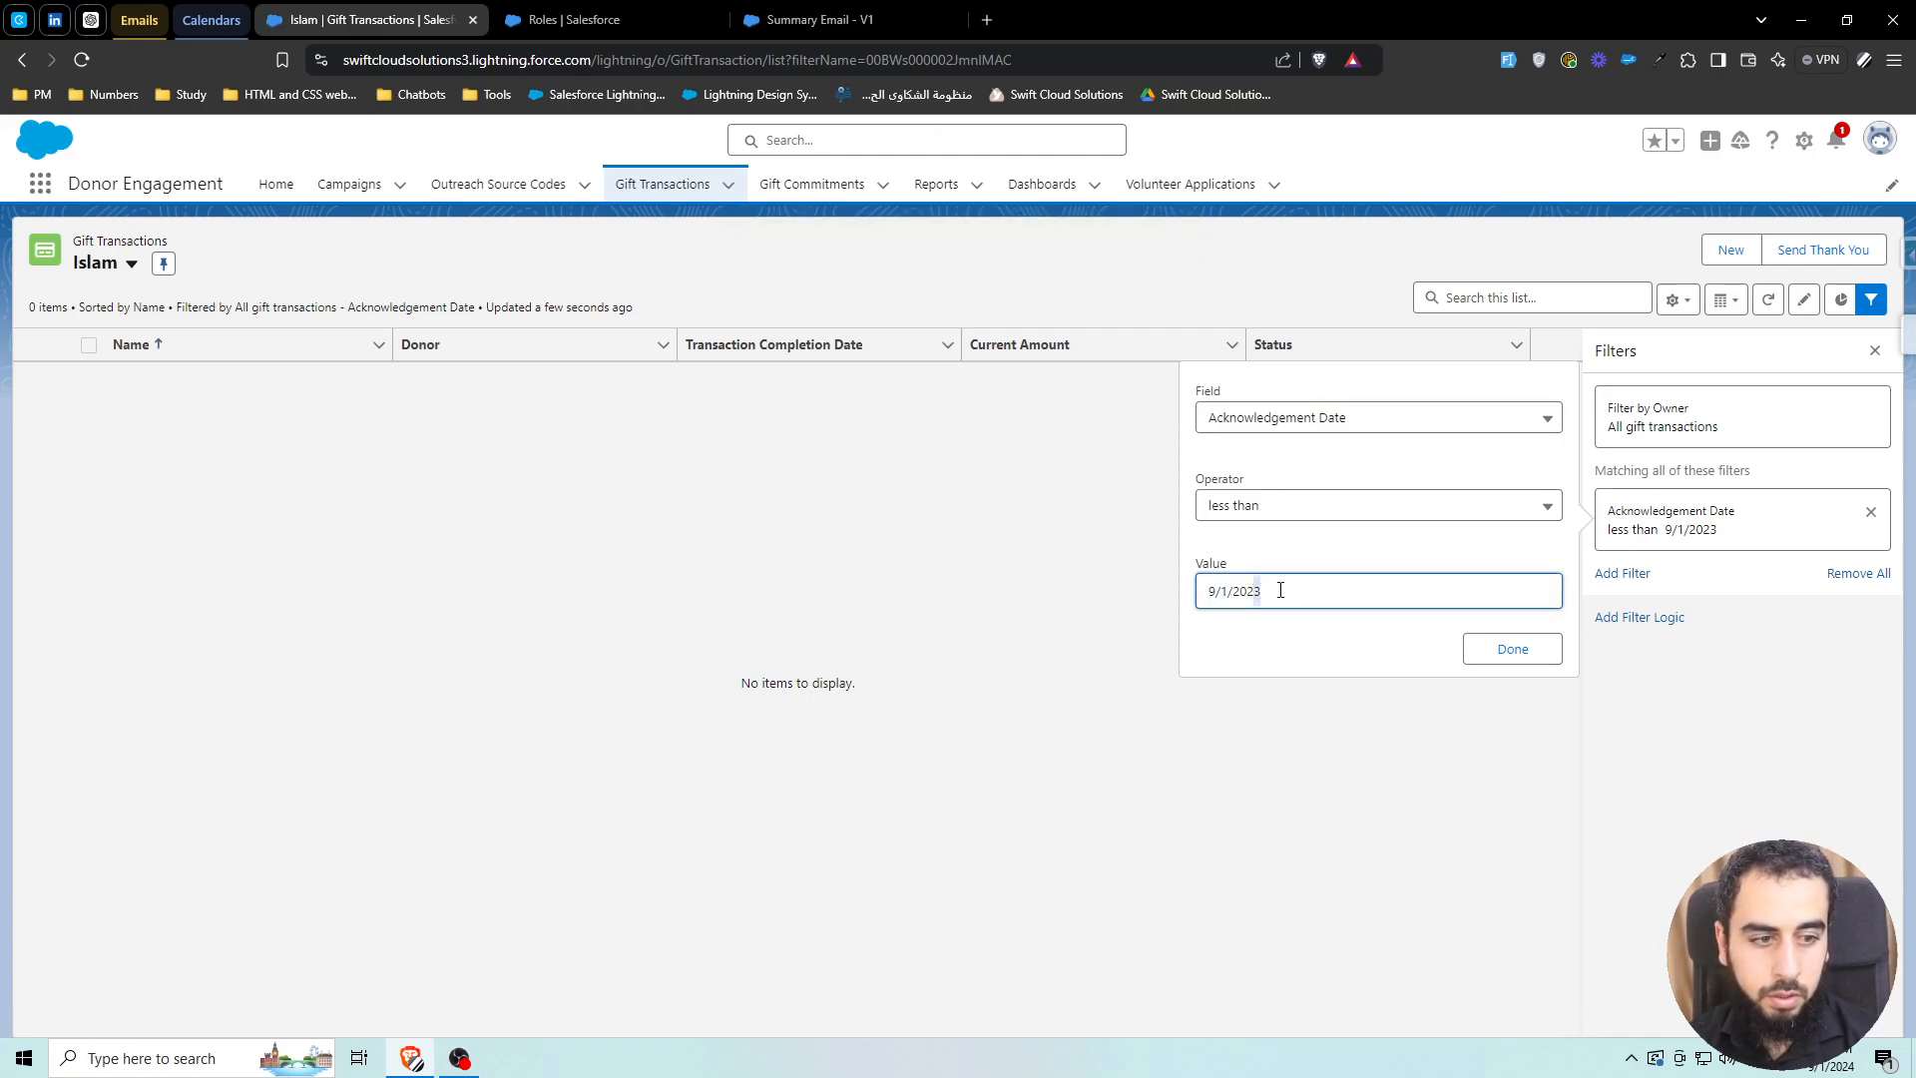
text(4)
click(1512, 648)
click(1826, 357)
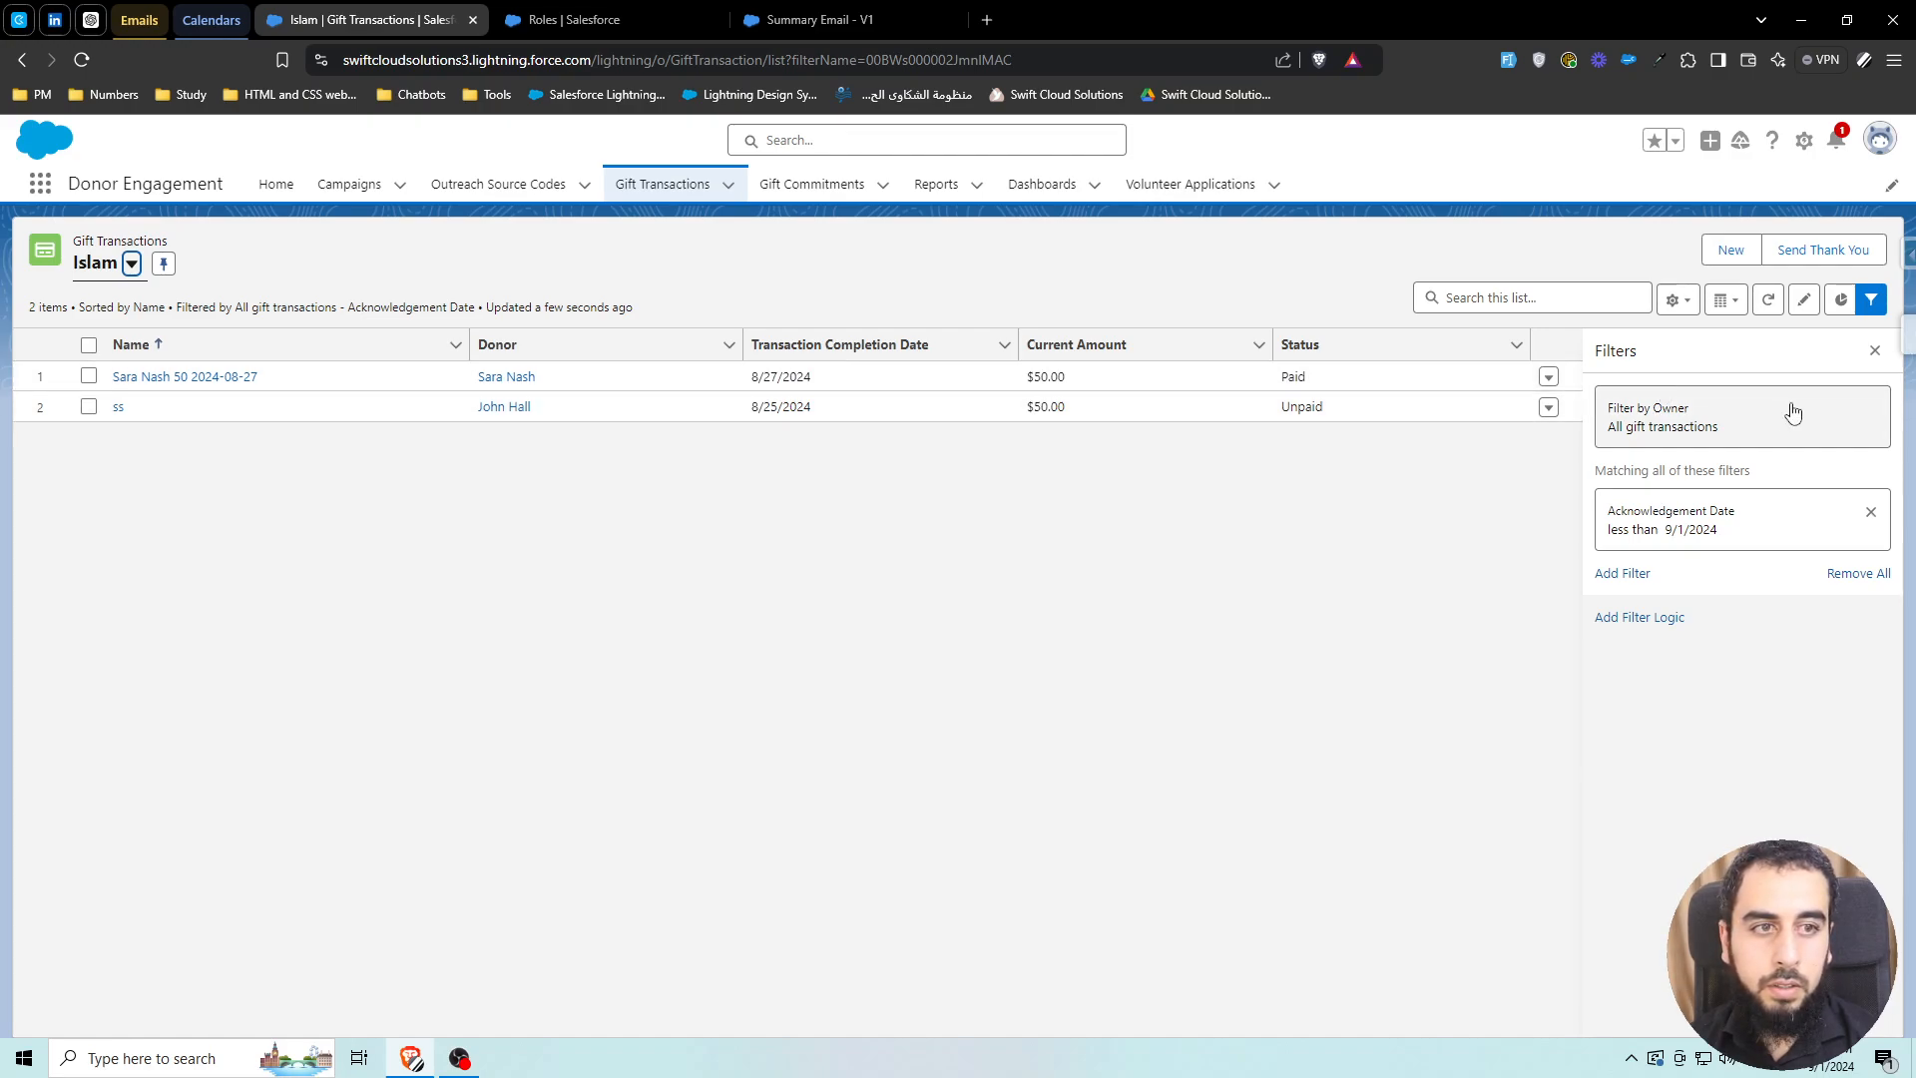
Switch the existing filter to Transaction Completion Date with a less-than comparison
click(1698, 522)
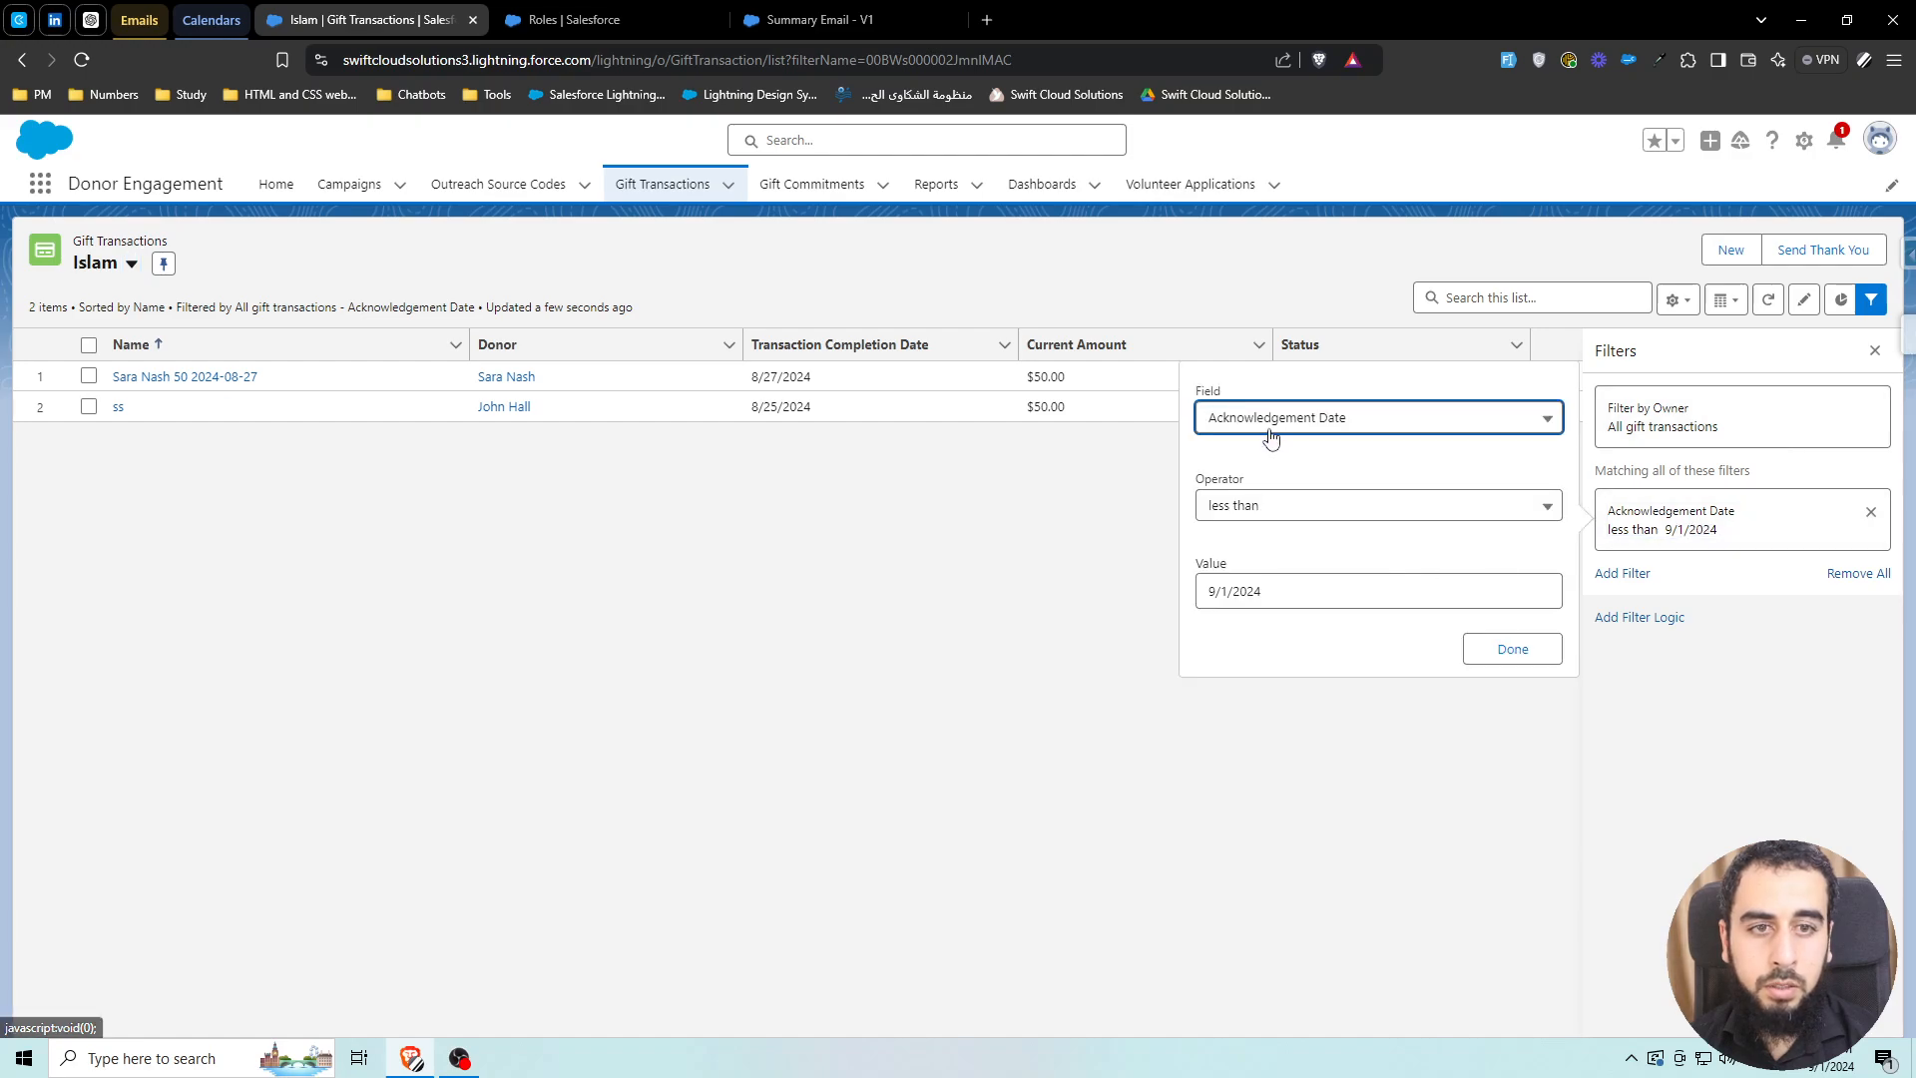
click(1270, 439)
scroll(1347, 639, down, 5)
scroll(1349, 639, down, 1)
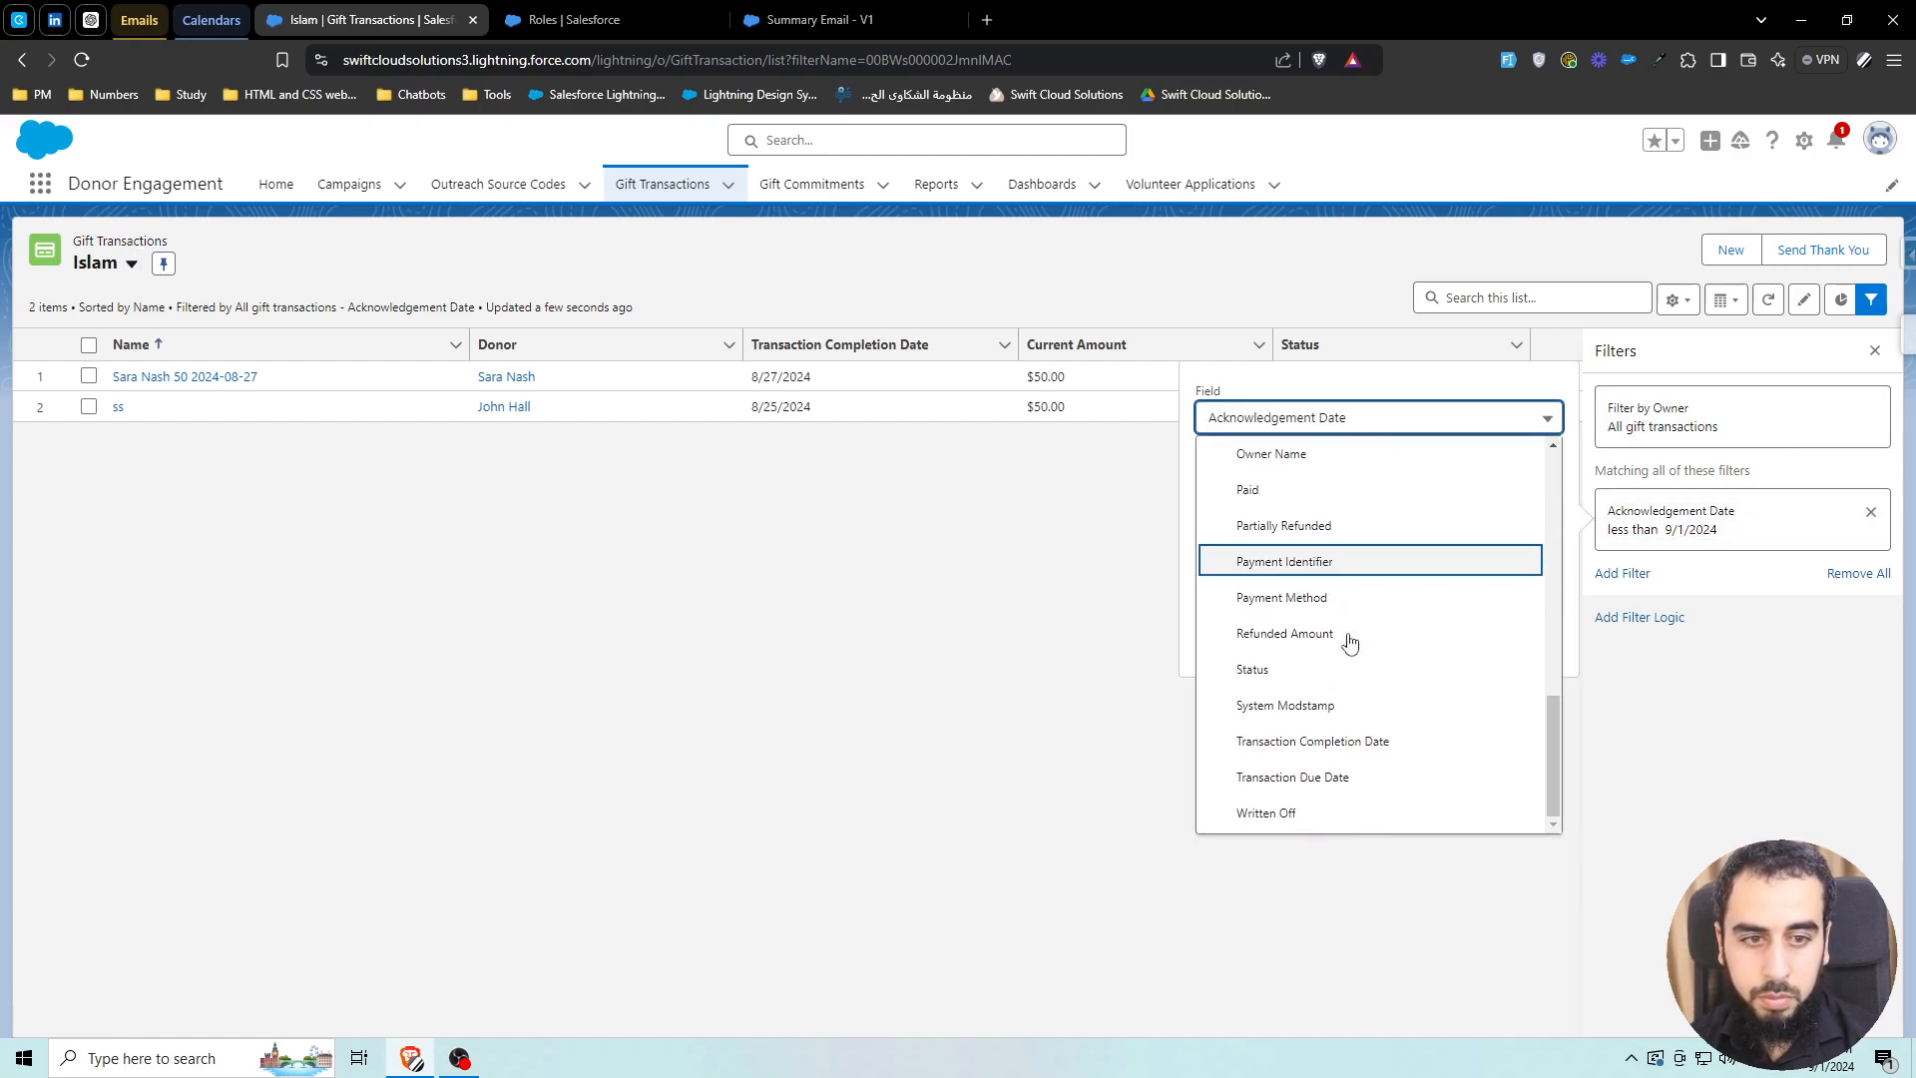
click(1373, 741)
click(1285, 515)
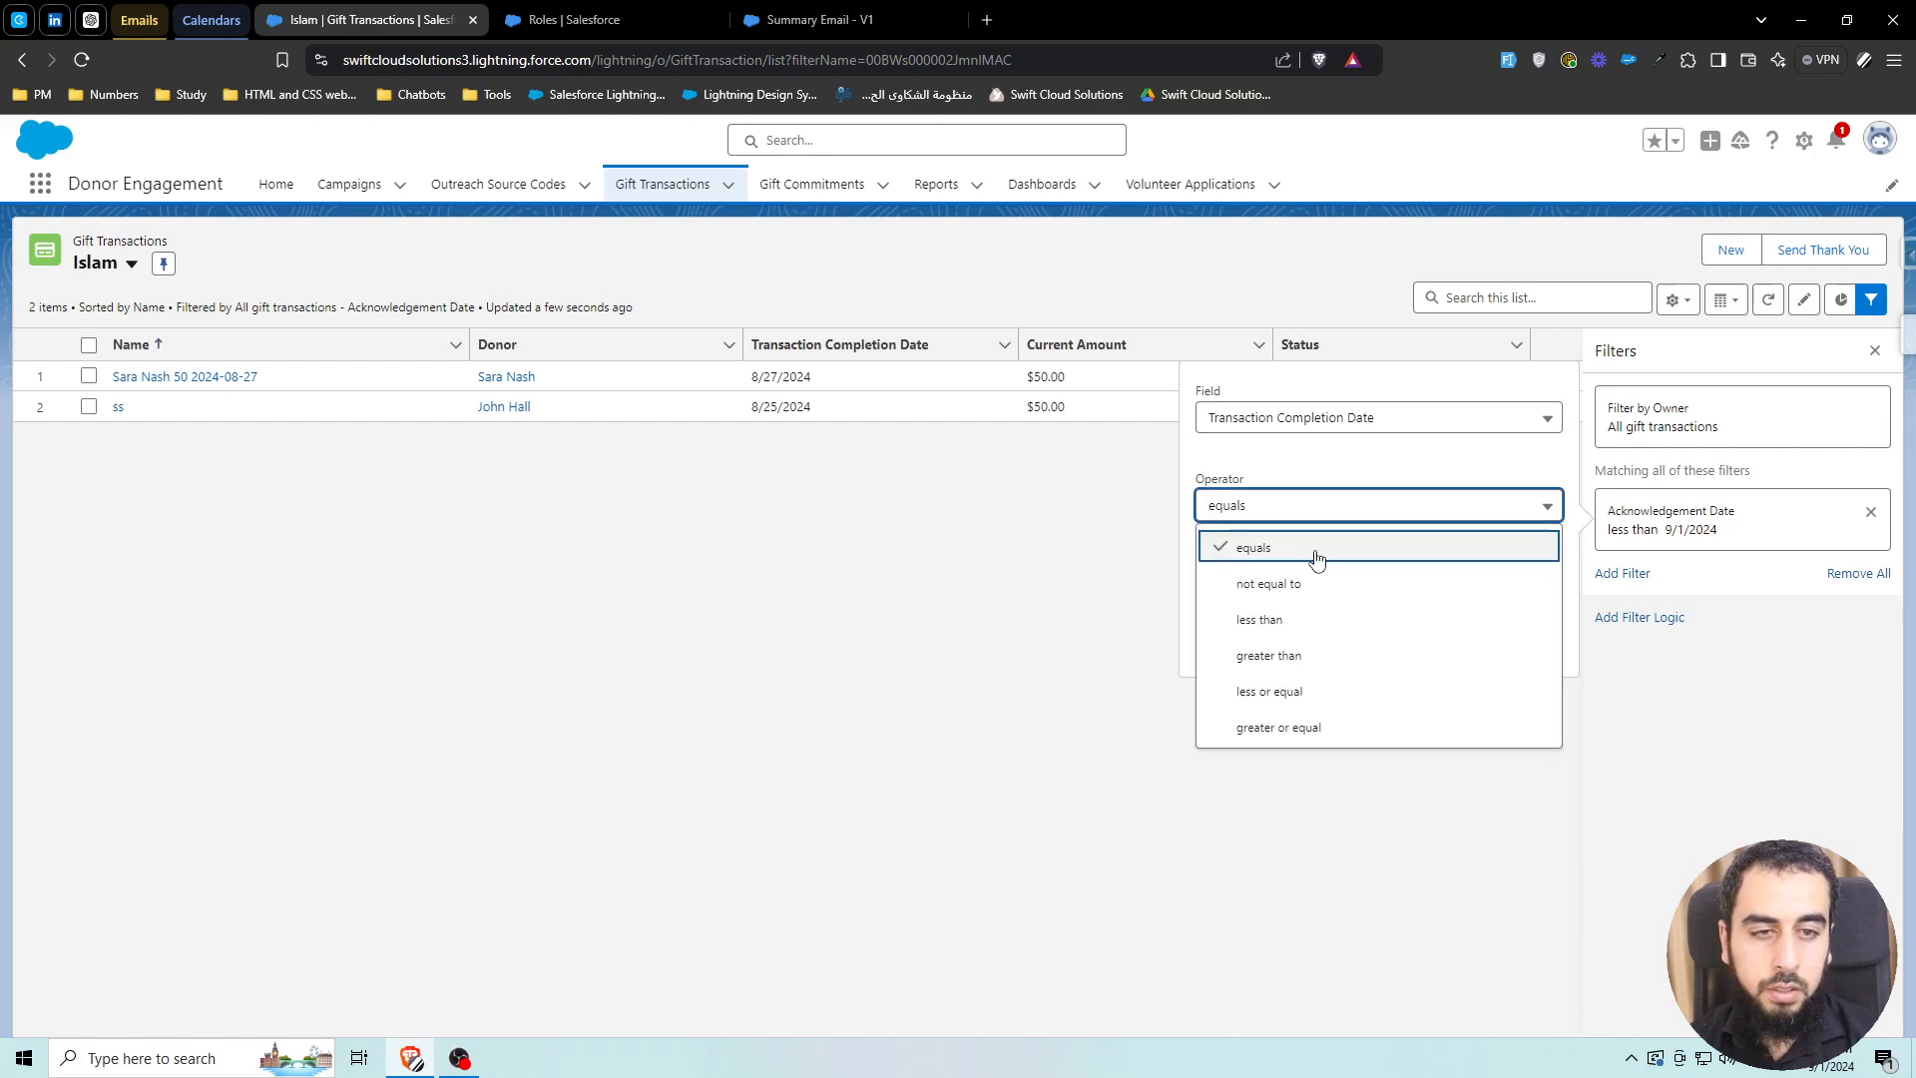
click(1311, 582)
click(1288, 517)
click(1297, 625)
Paste the date into the filter value, fix the year to 2024, and save
click(1258, 589)
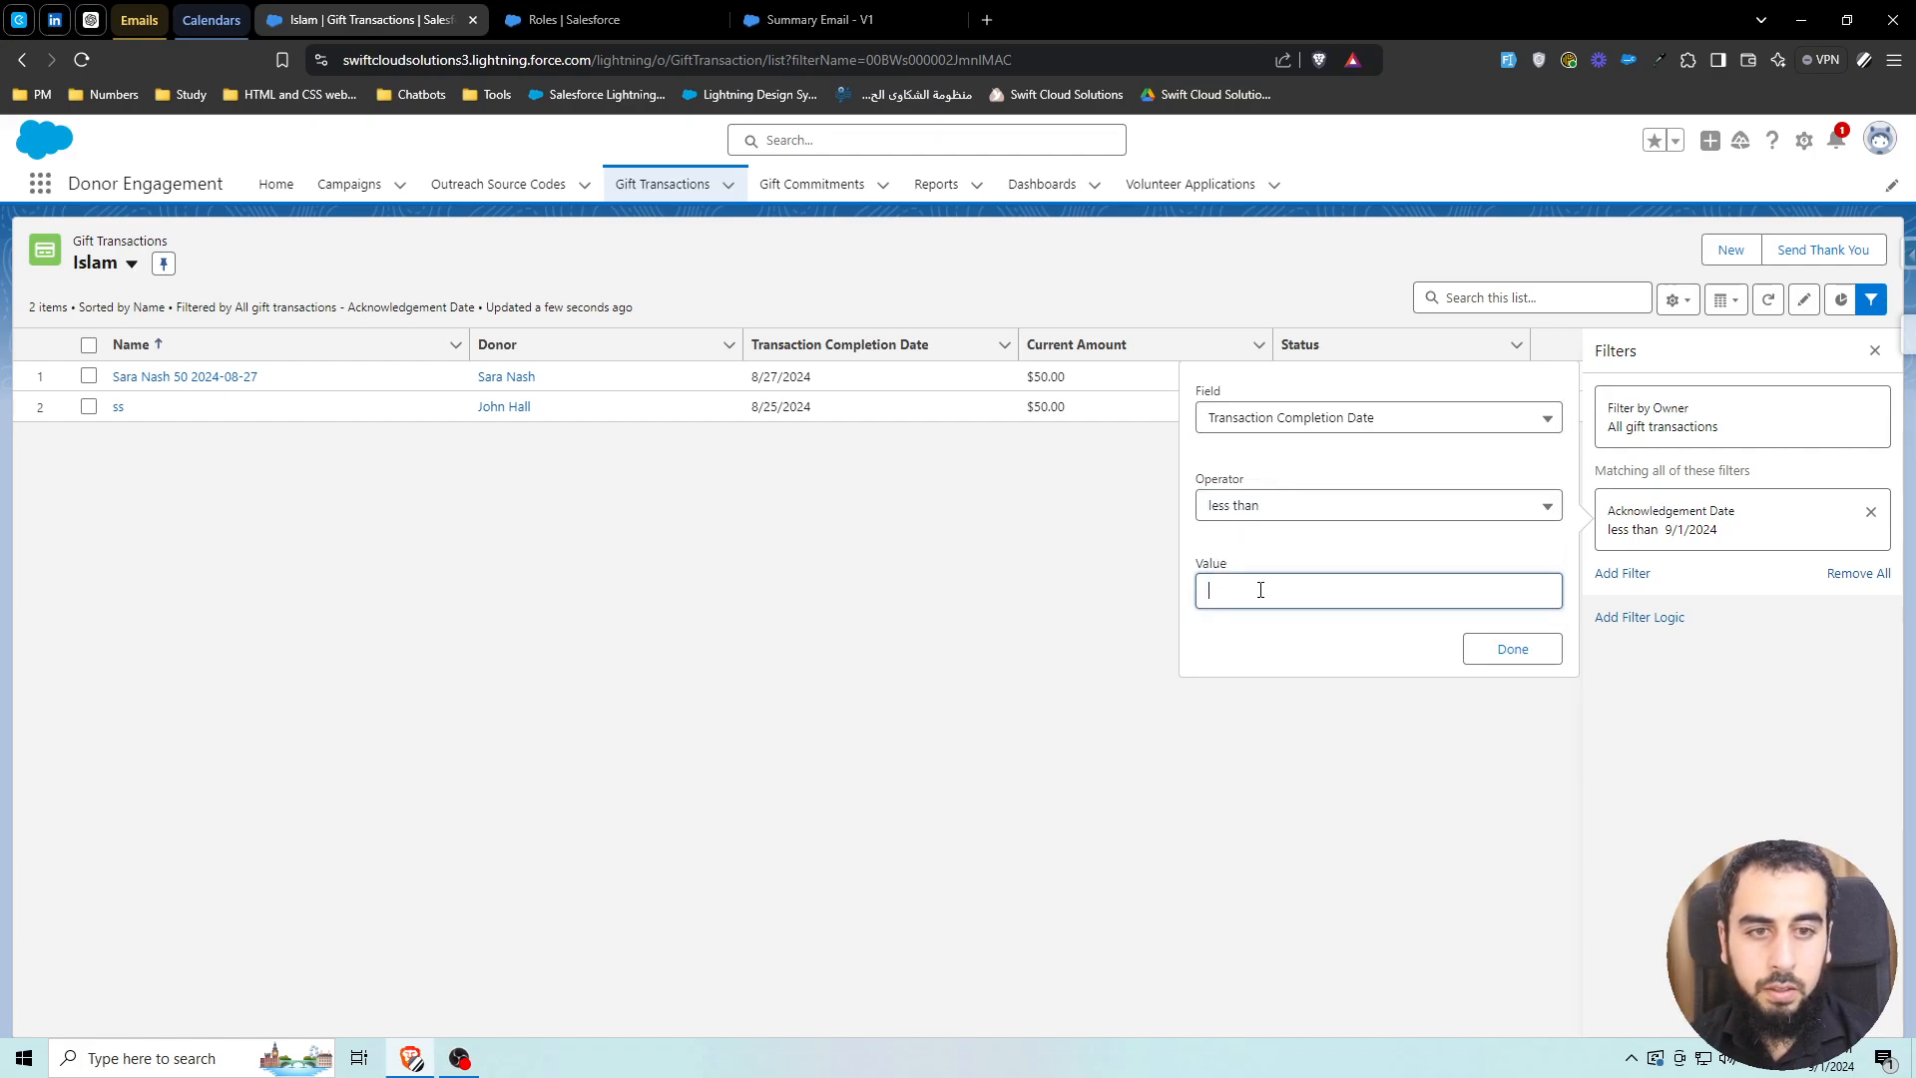
key(super+v)
key(Return)
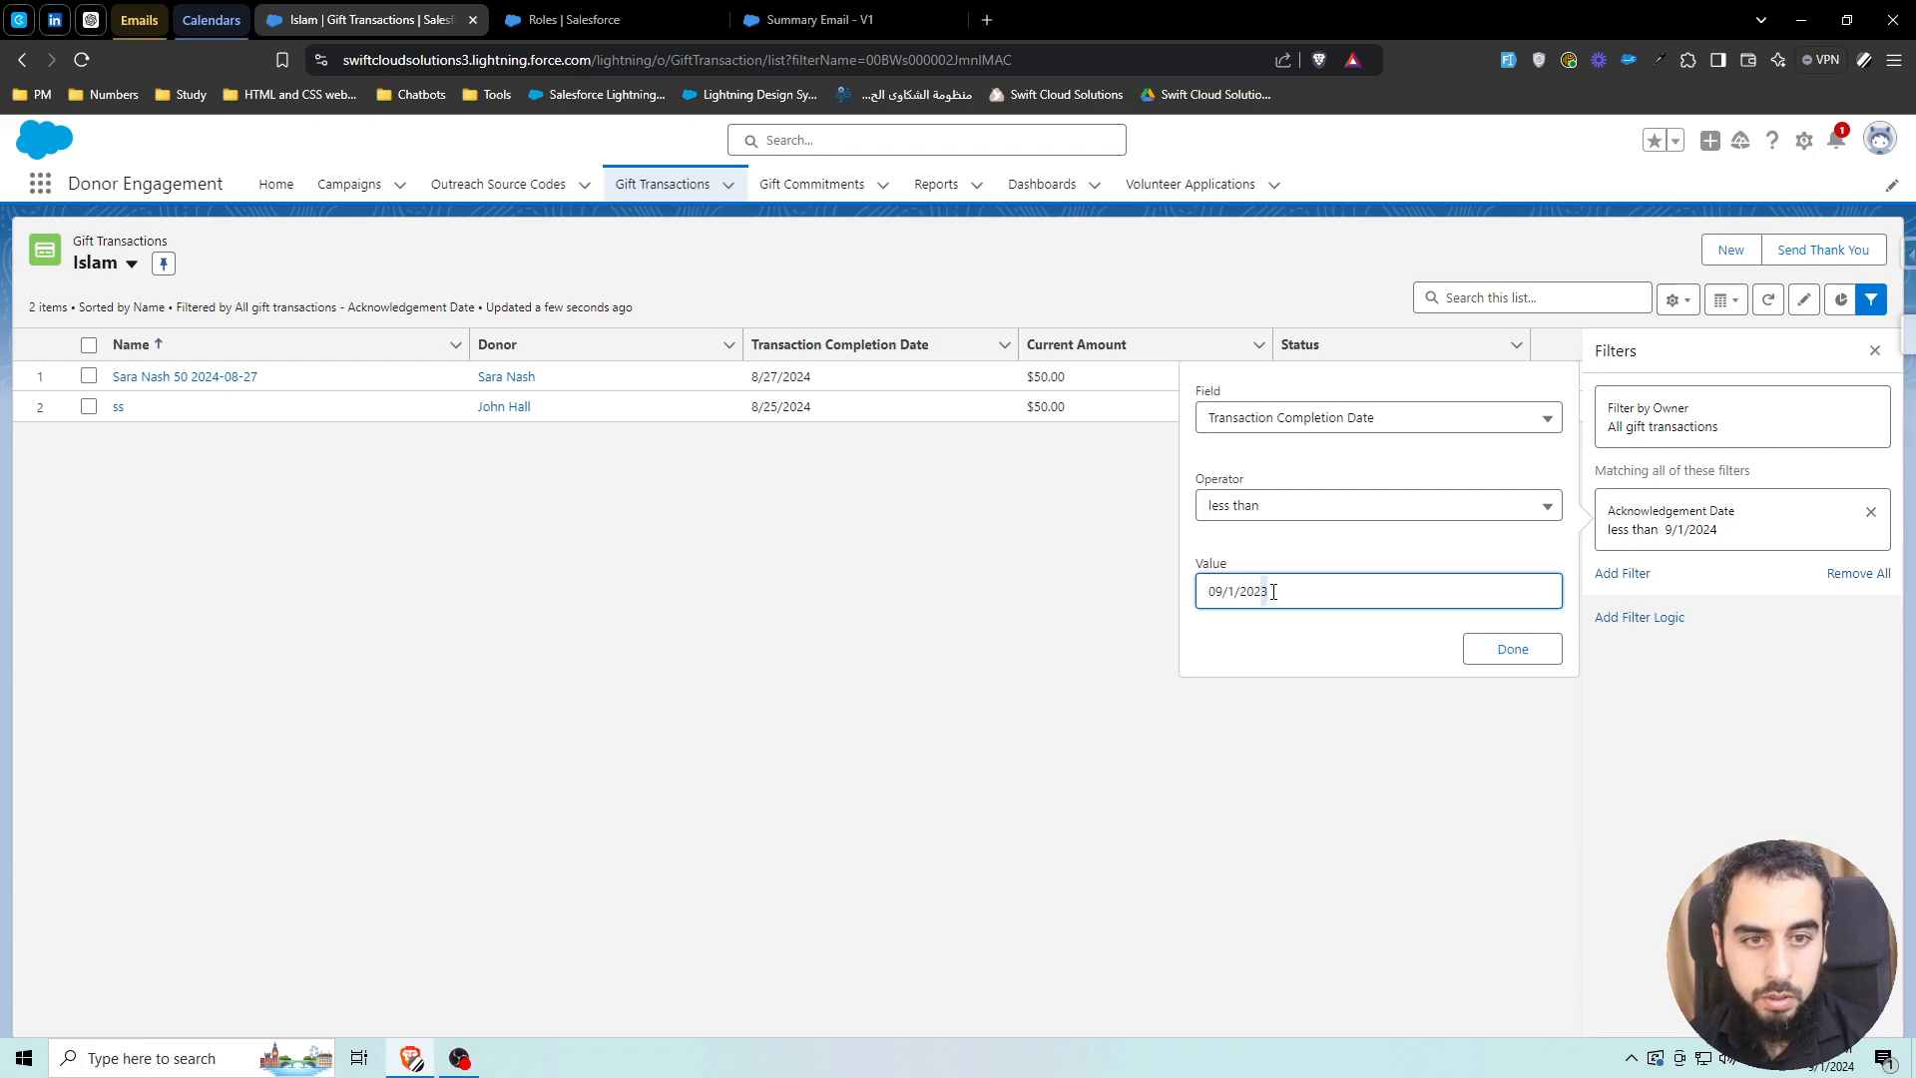
text(4)
key(ctrl+a)
click(1317, 556)
click(1517, 649)
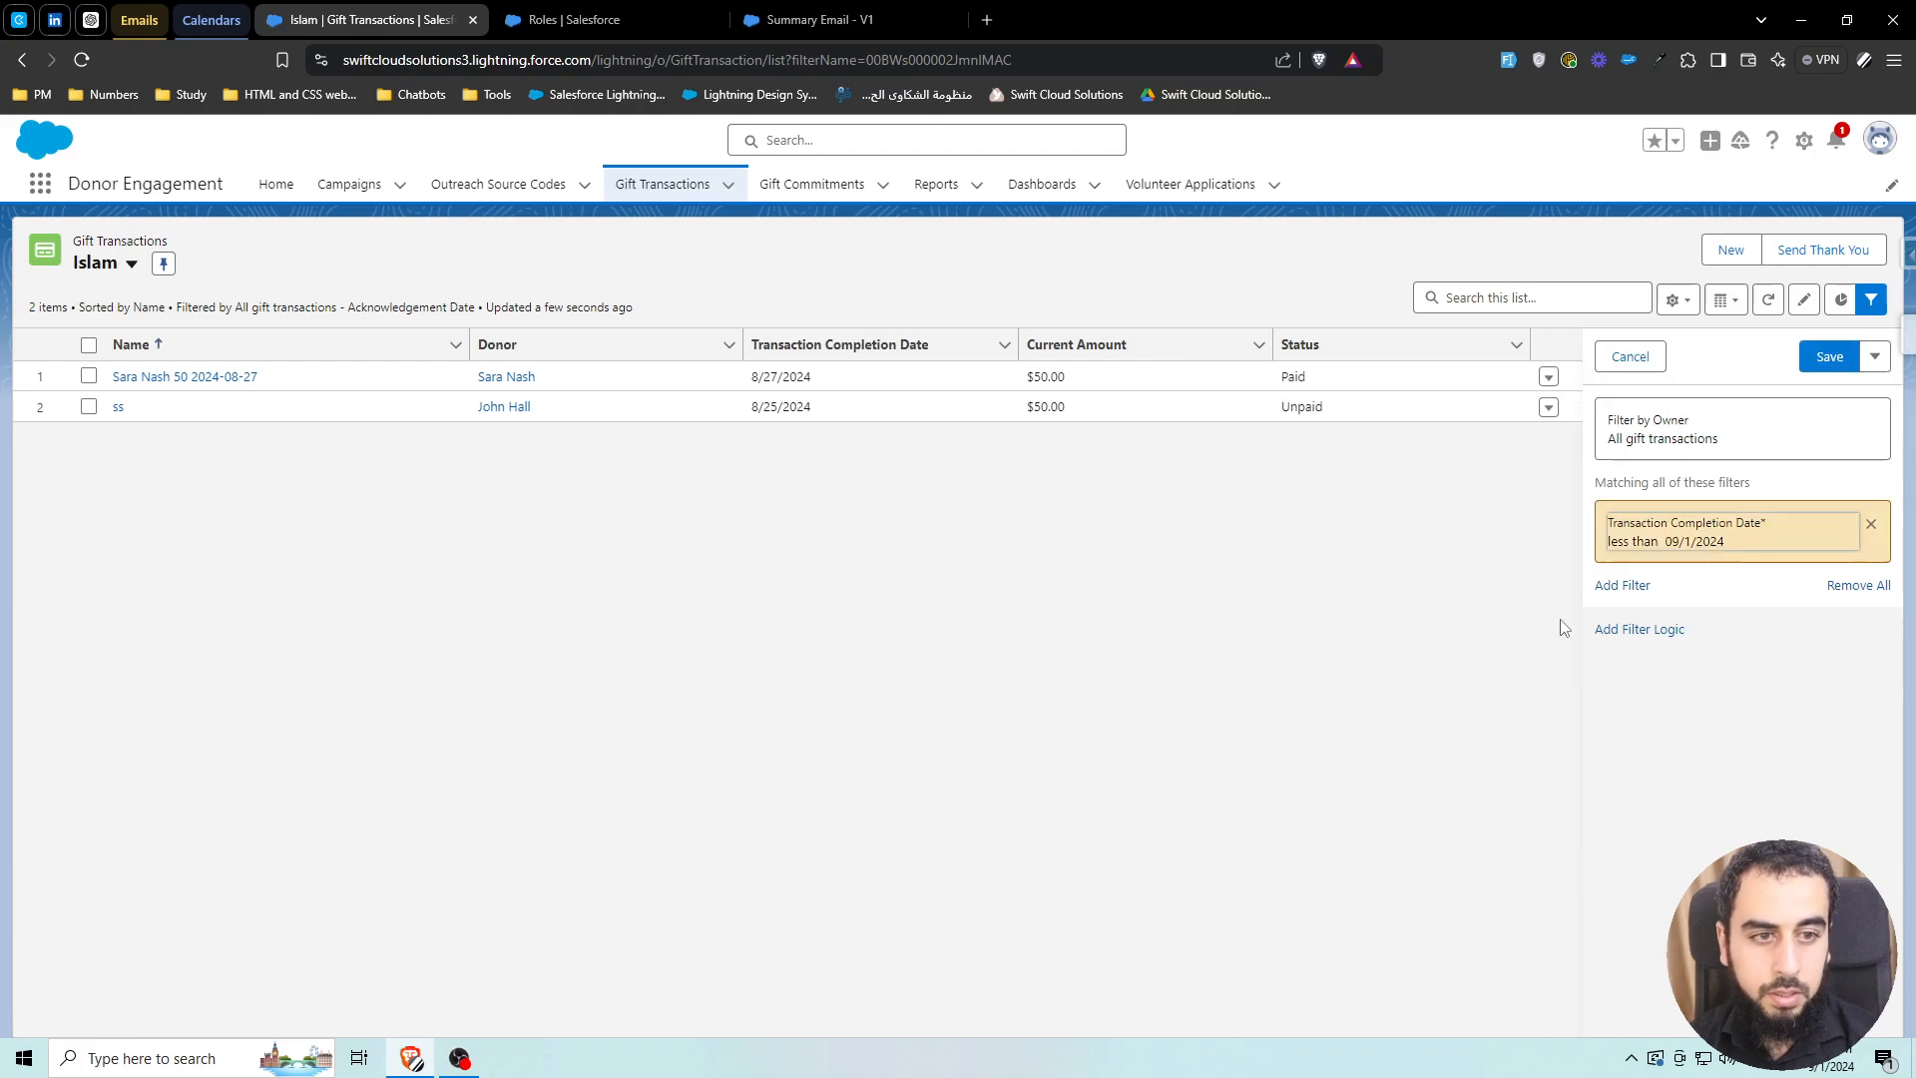
click(1813, 367)
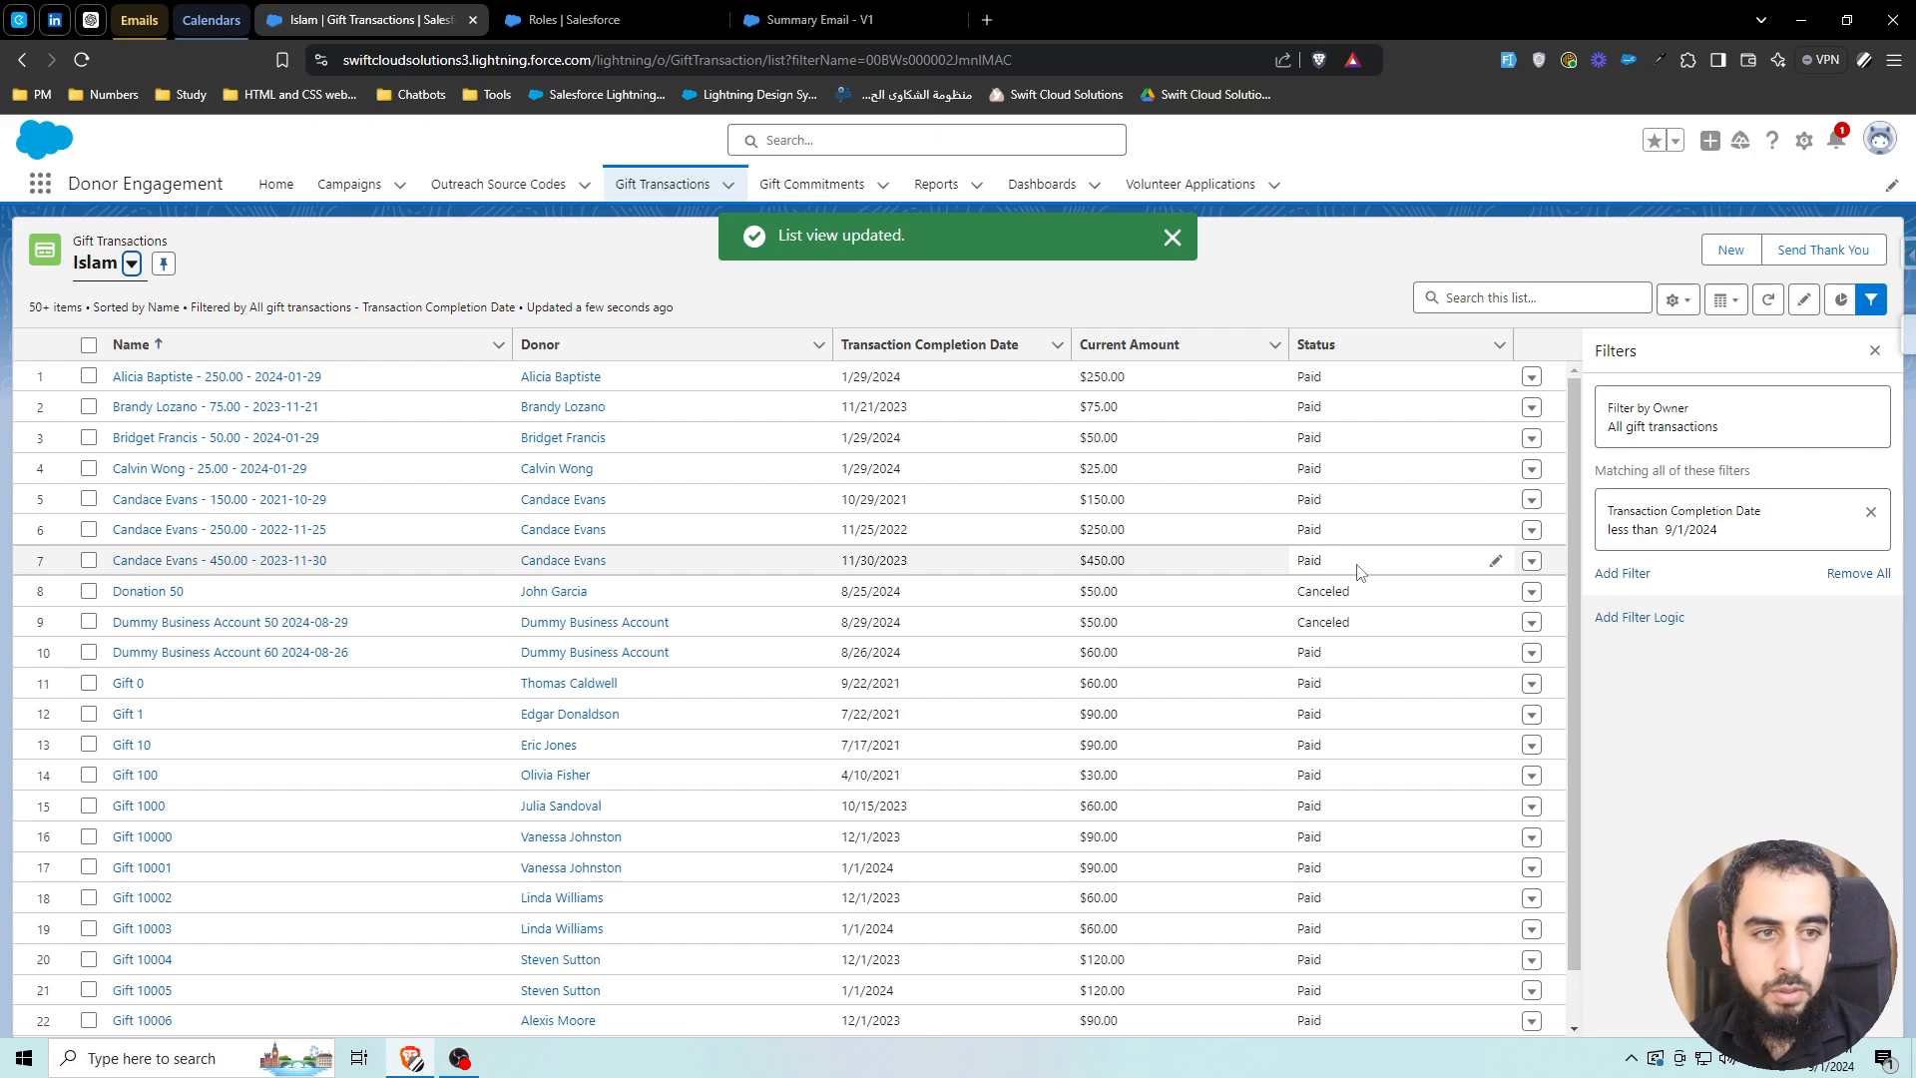
Add a second Transaction Completion Date filter, greater or equal, initially typed as 09/1/2024
click(1631, 574)
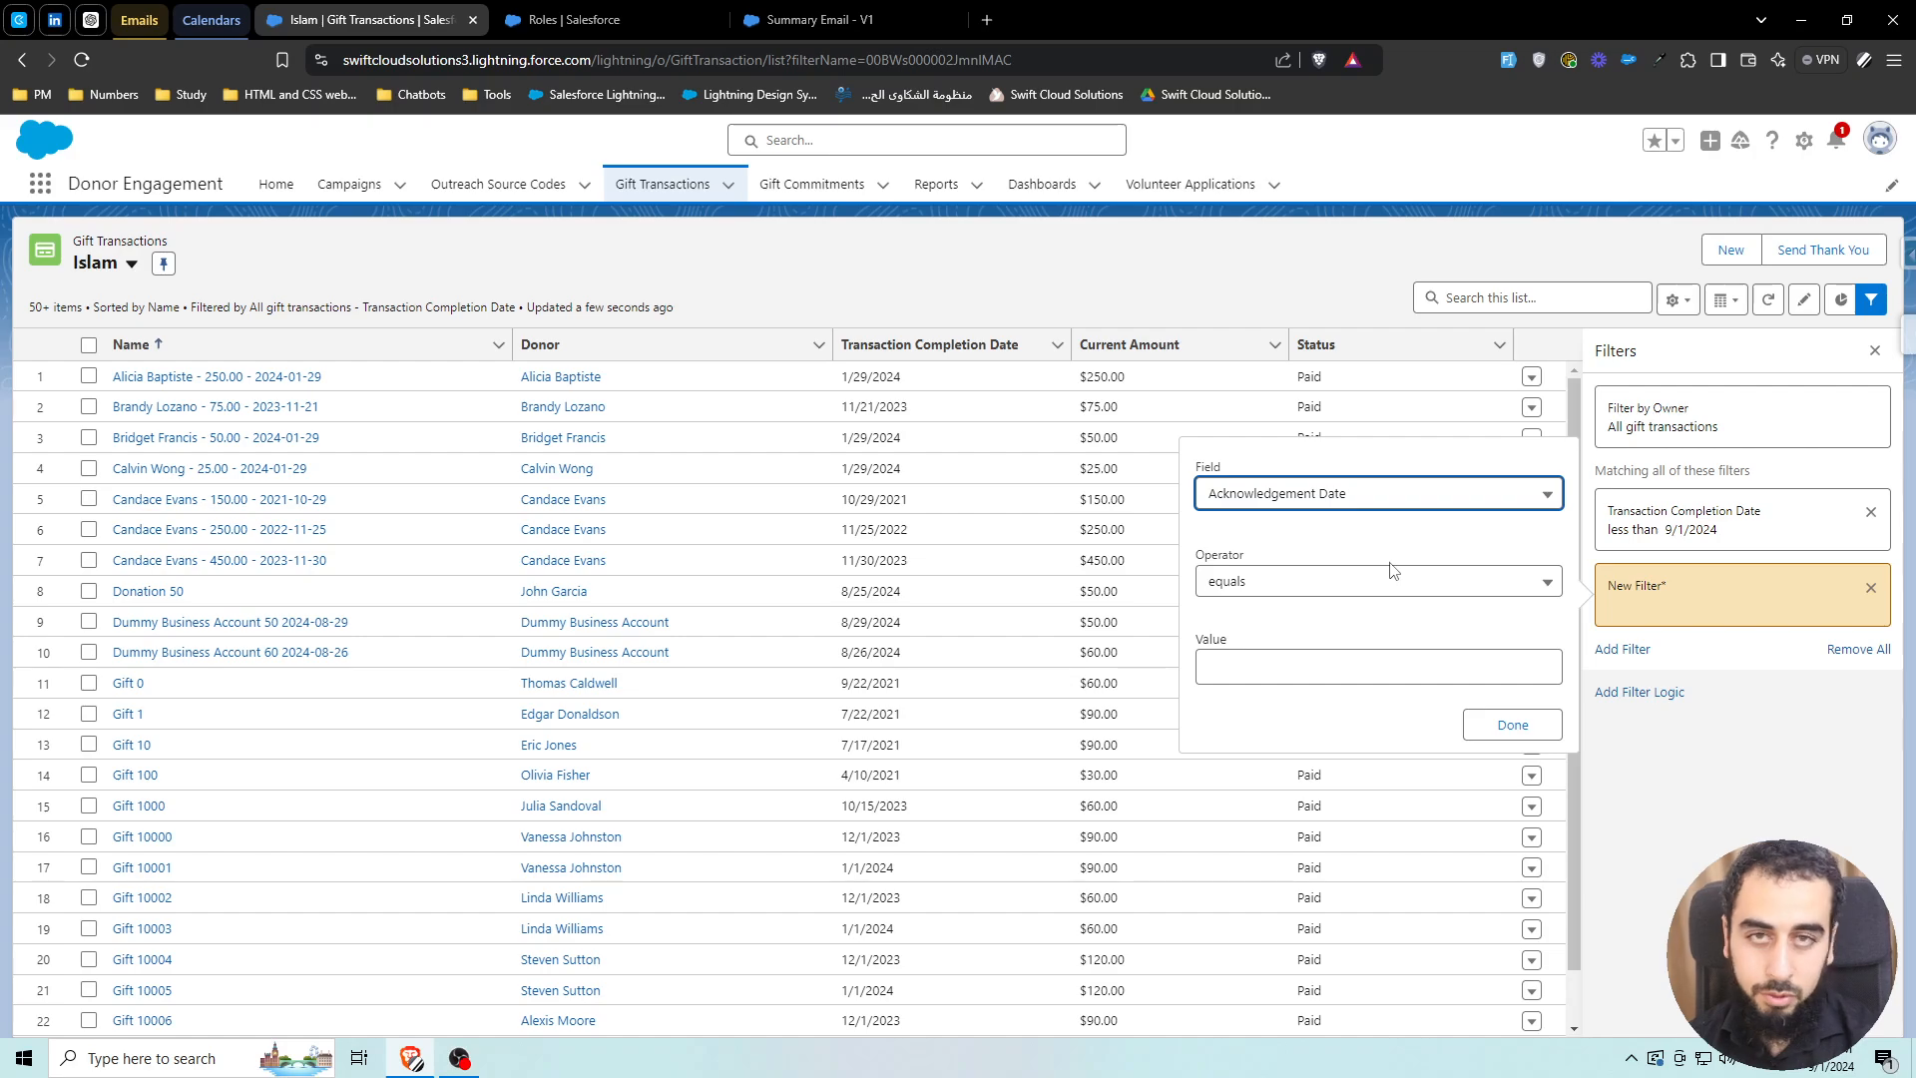
click(1354, 497)
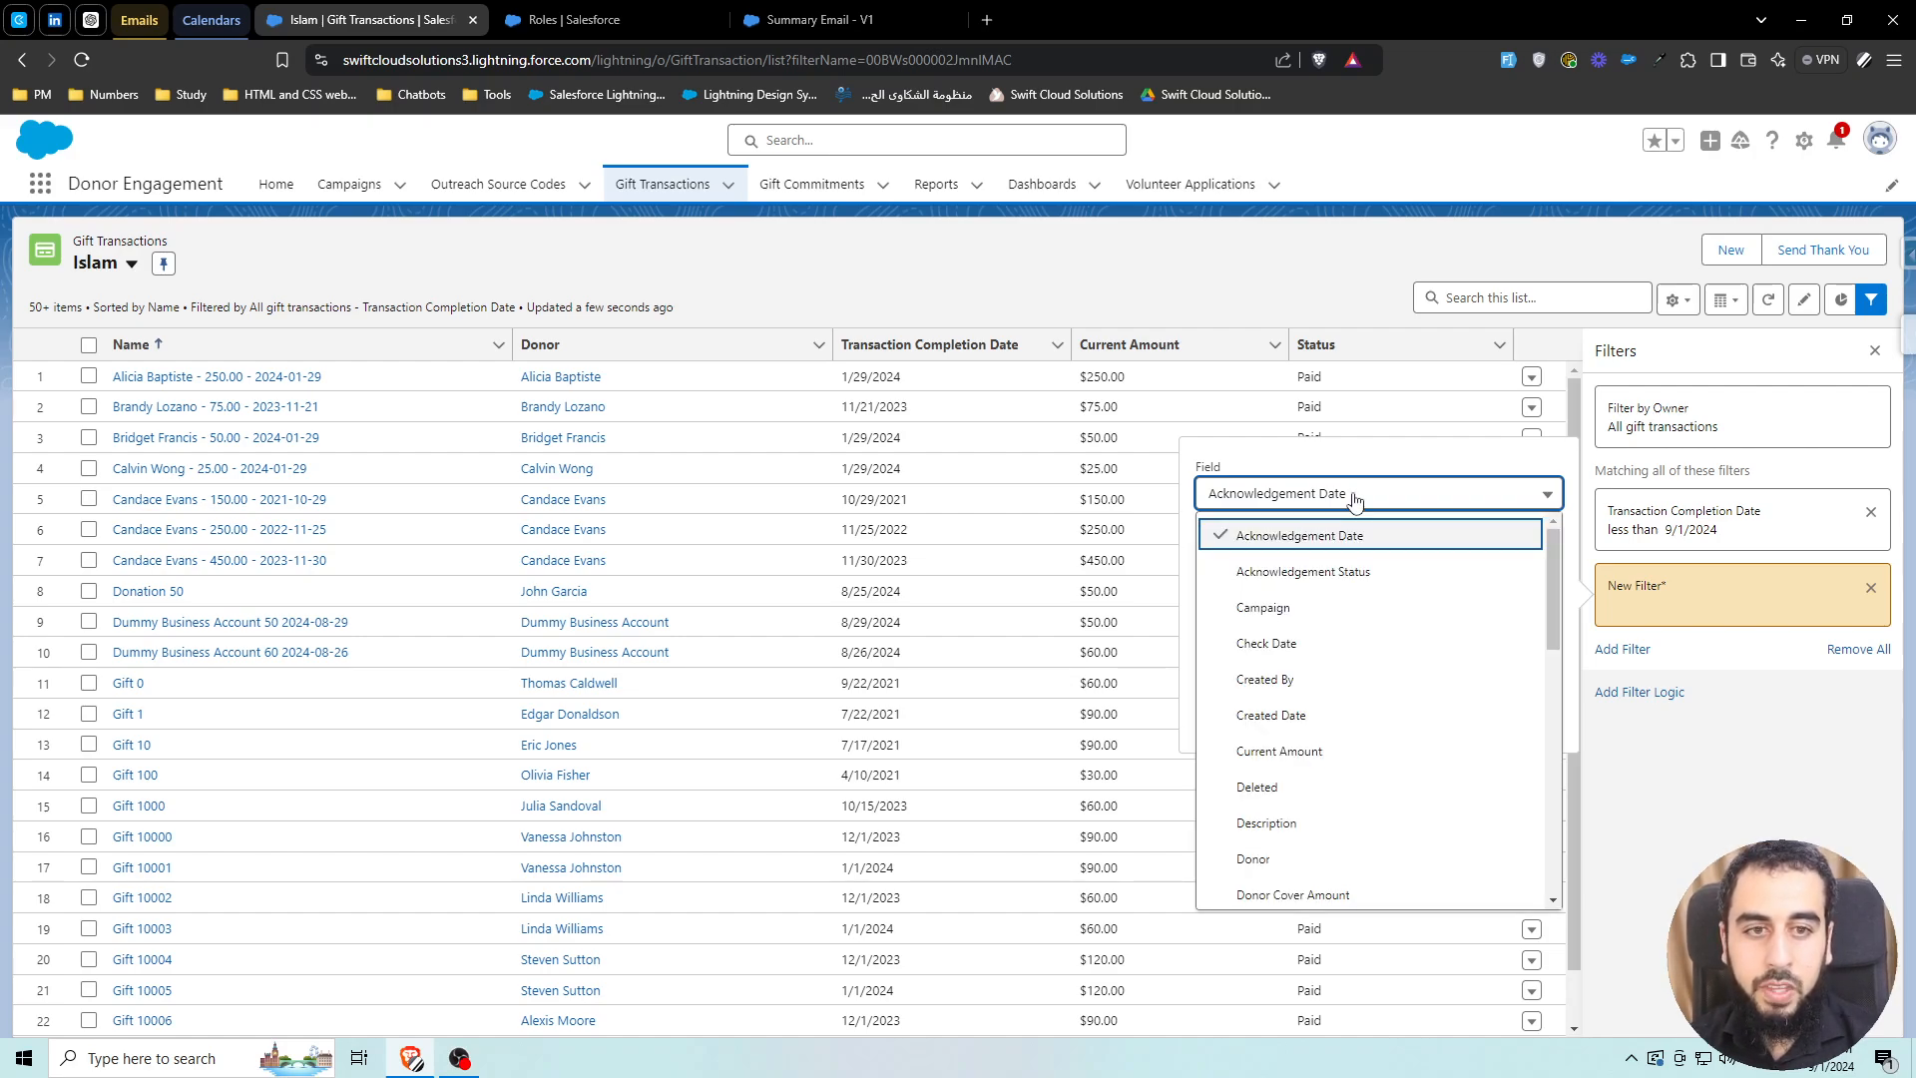
scroll(1351, 588, down, 10)
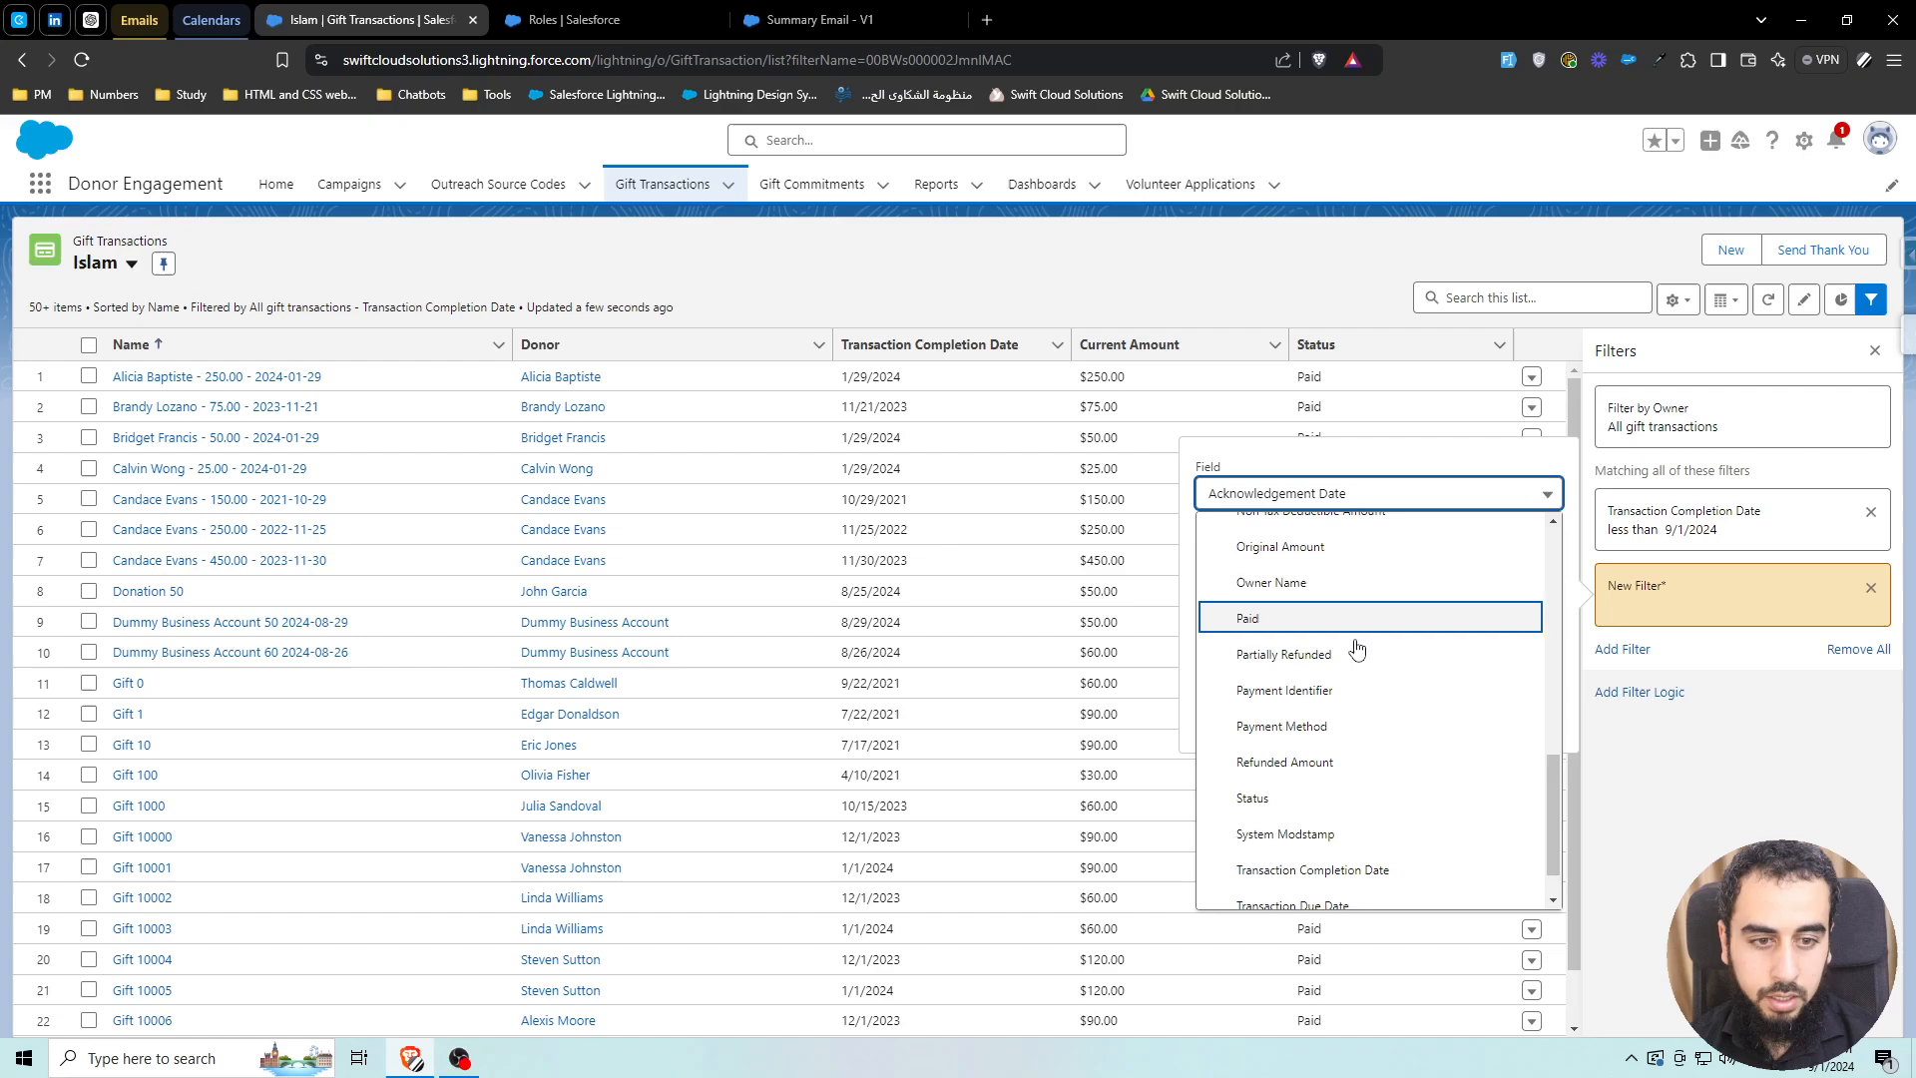
click(1371, 836)
click(1313, 584)
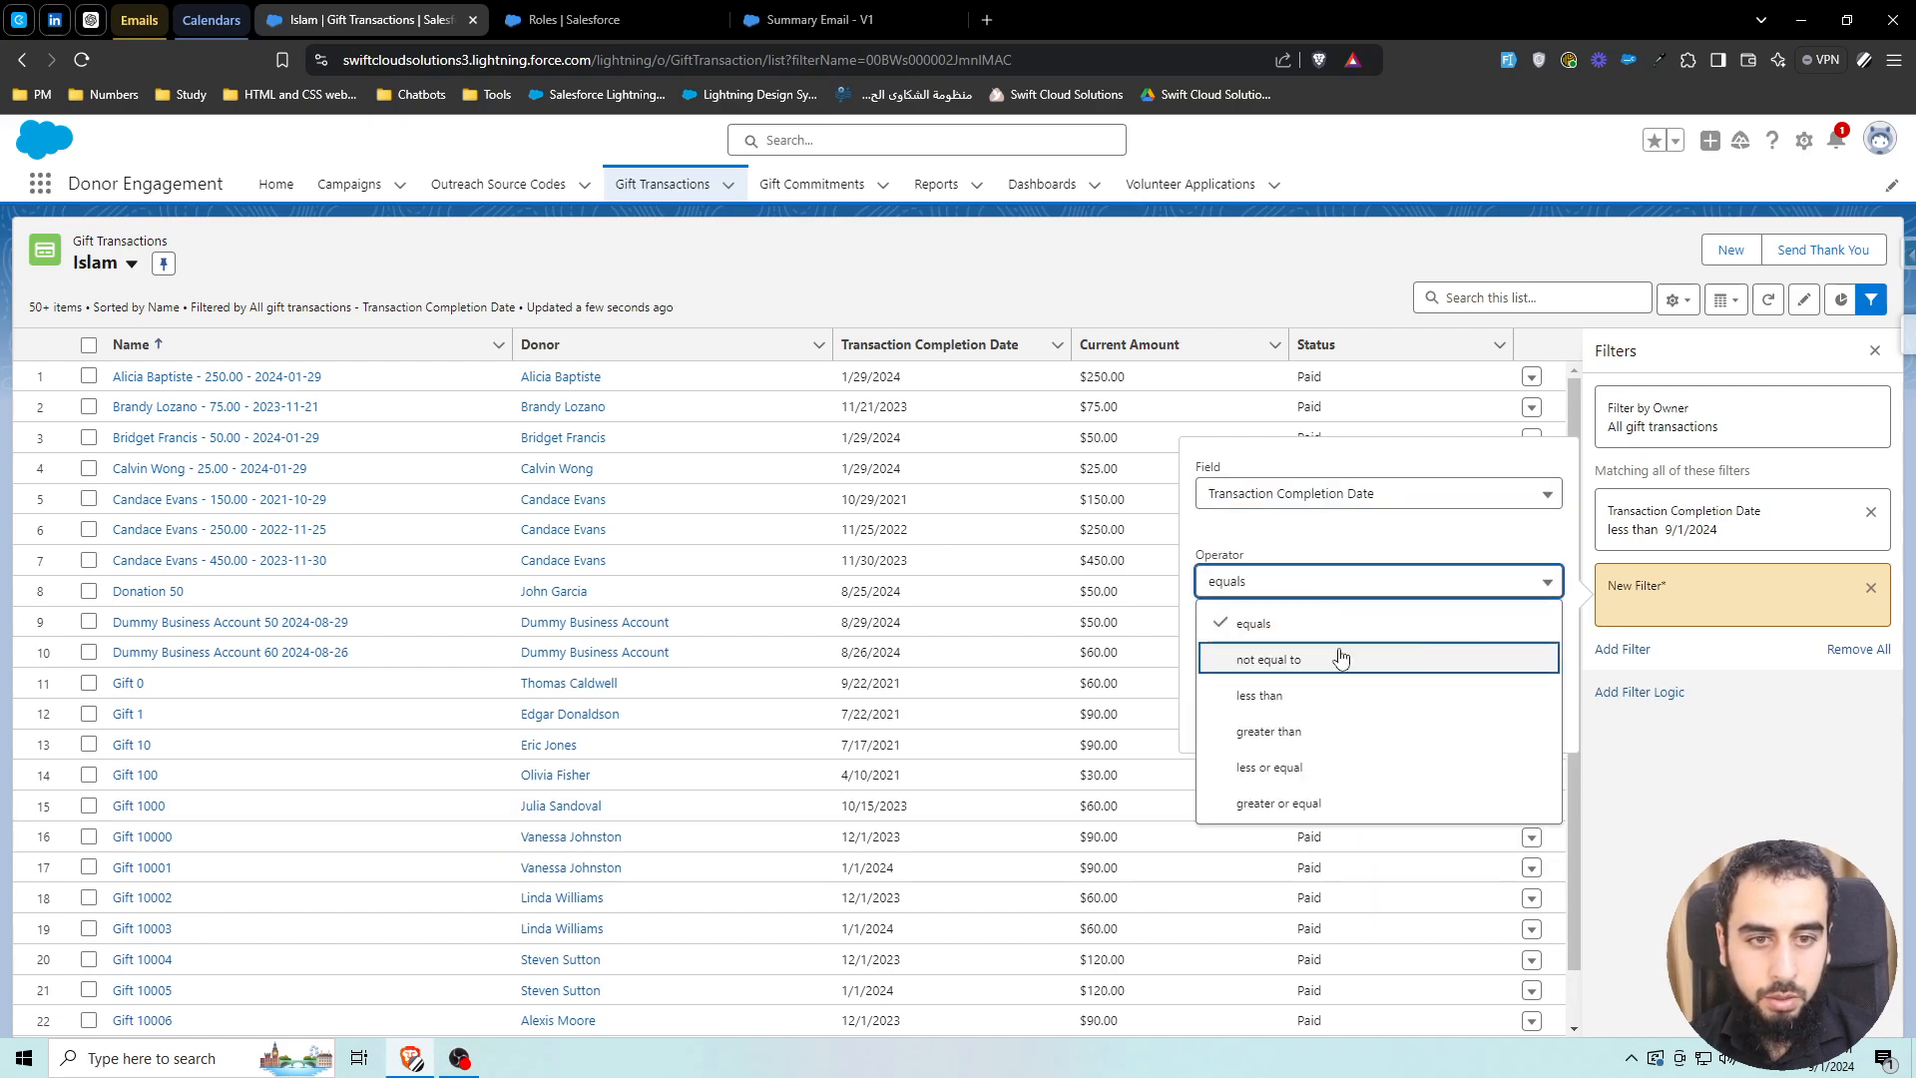
click(1338, 803)
click(1272, 668)
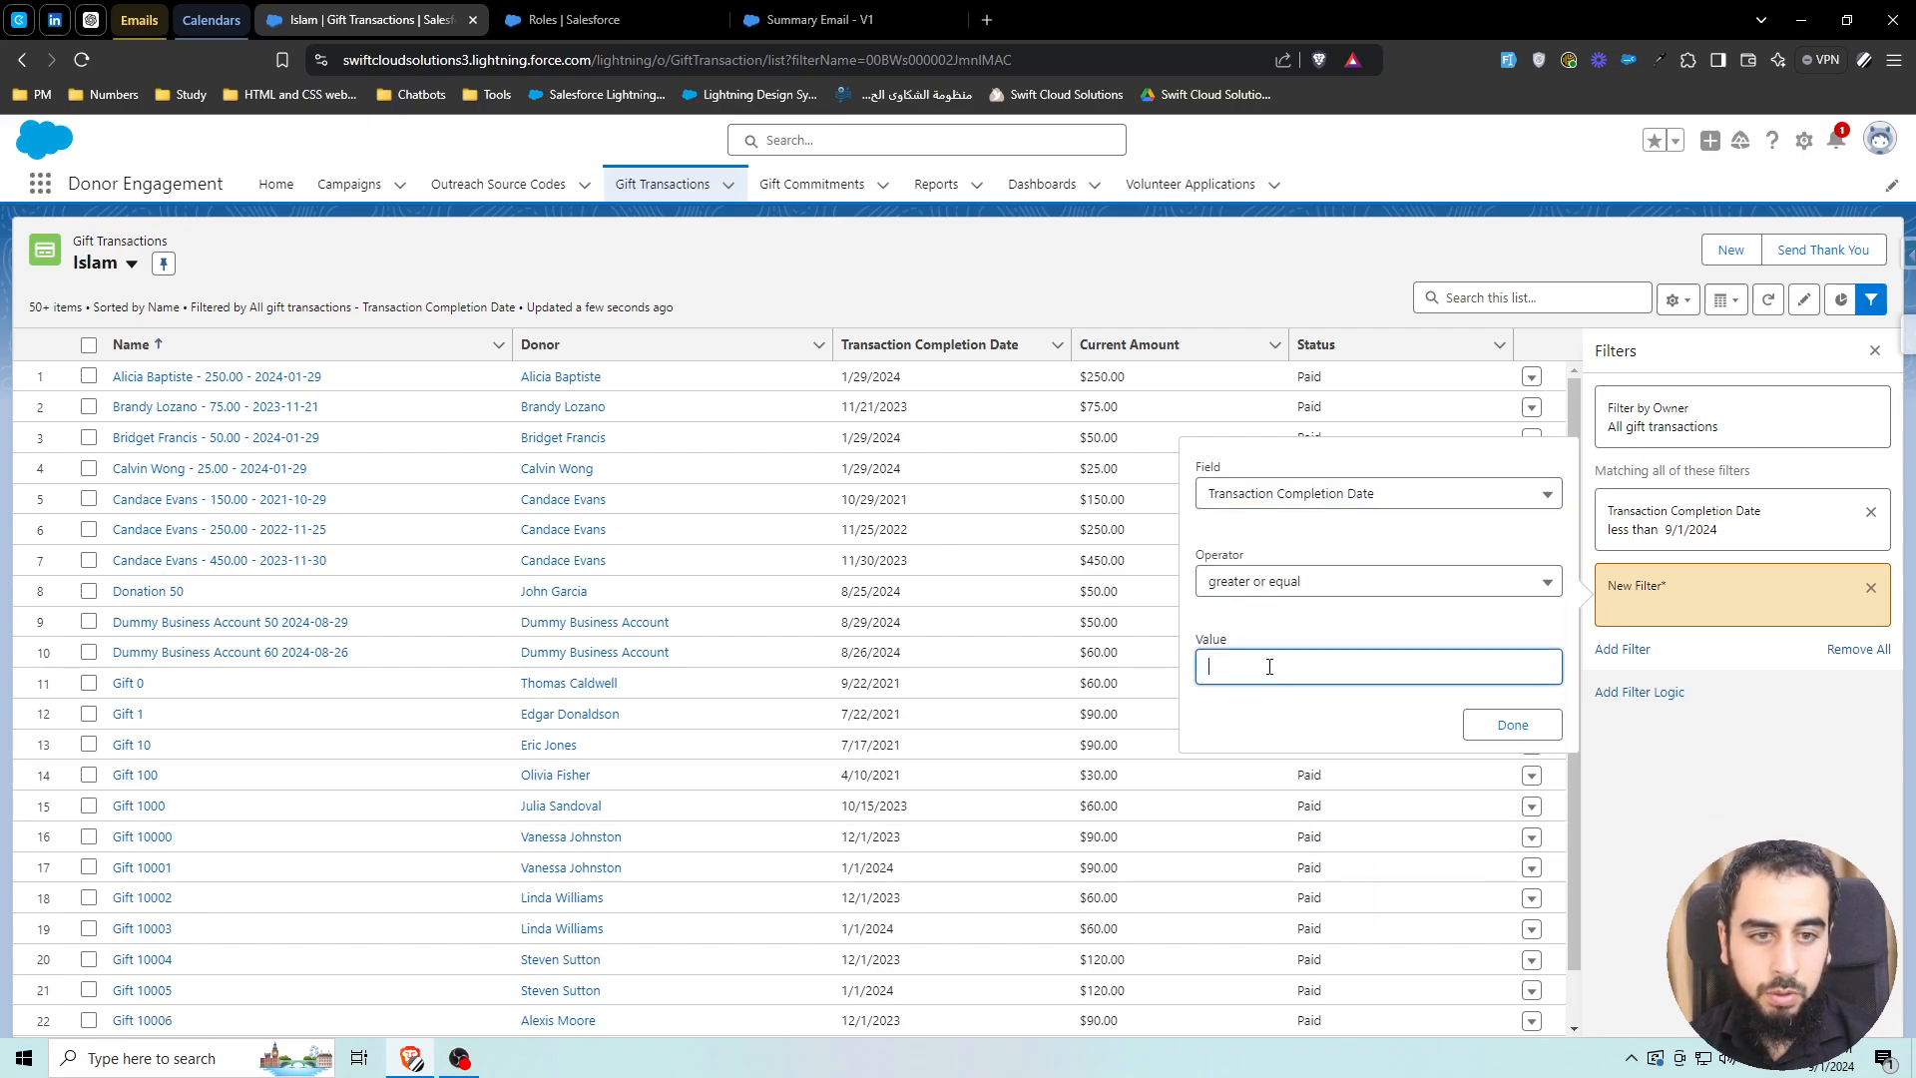
text(09/1/2024)
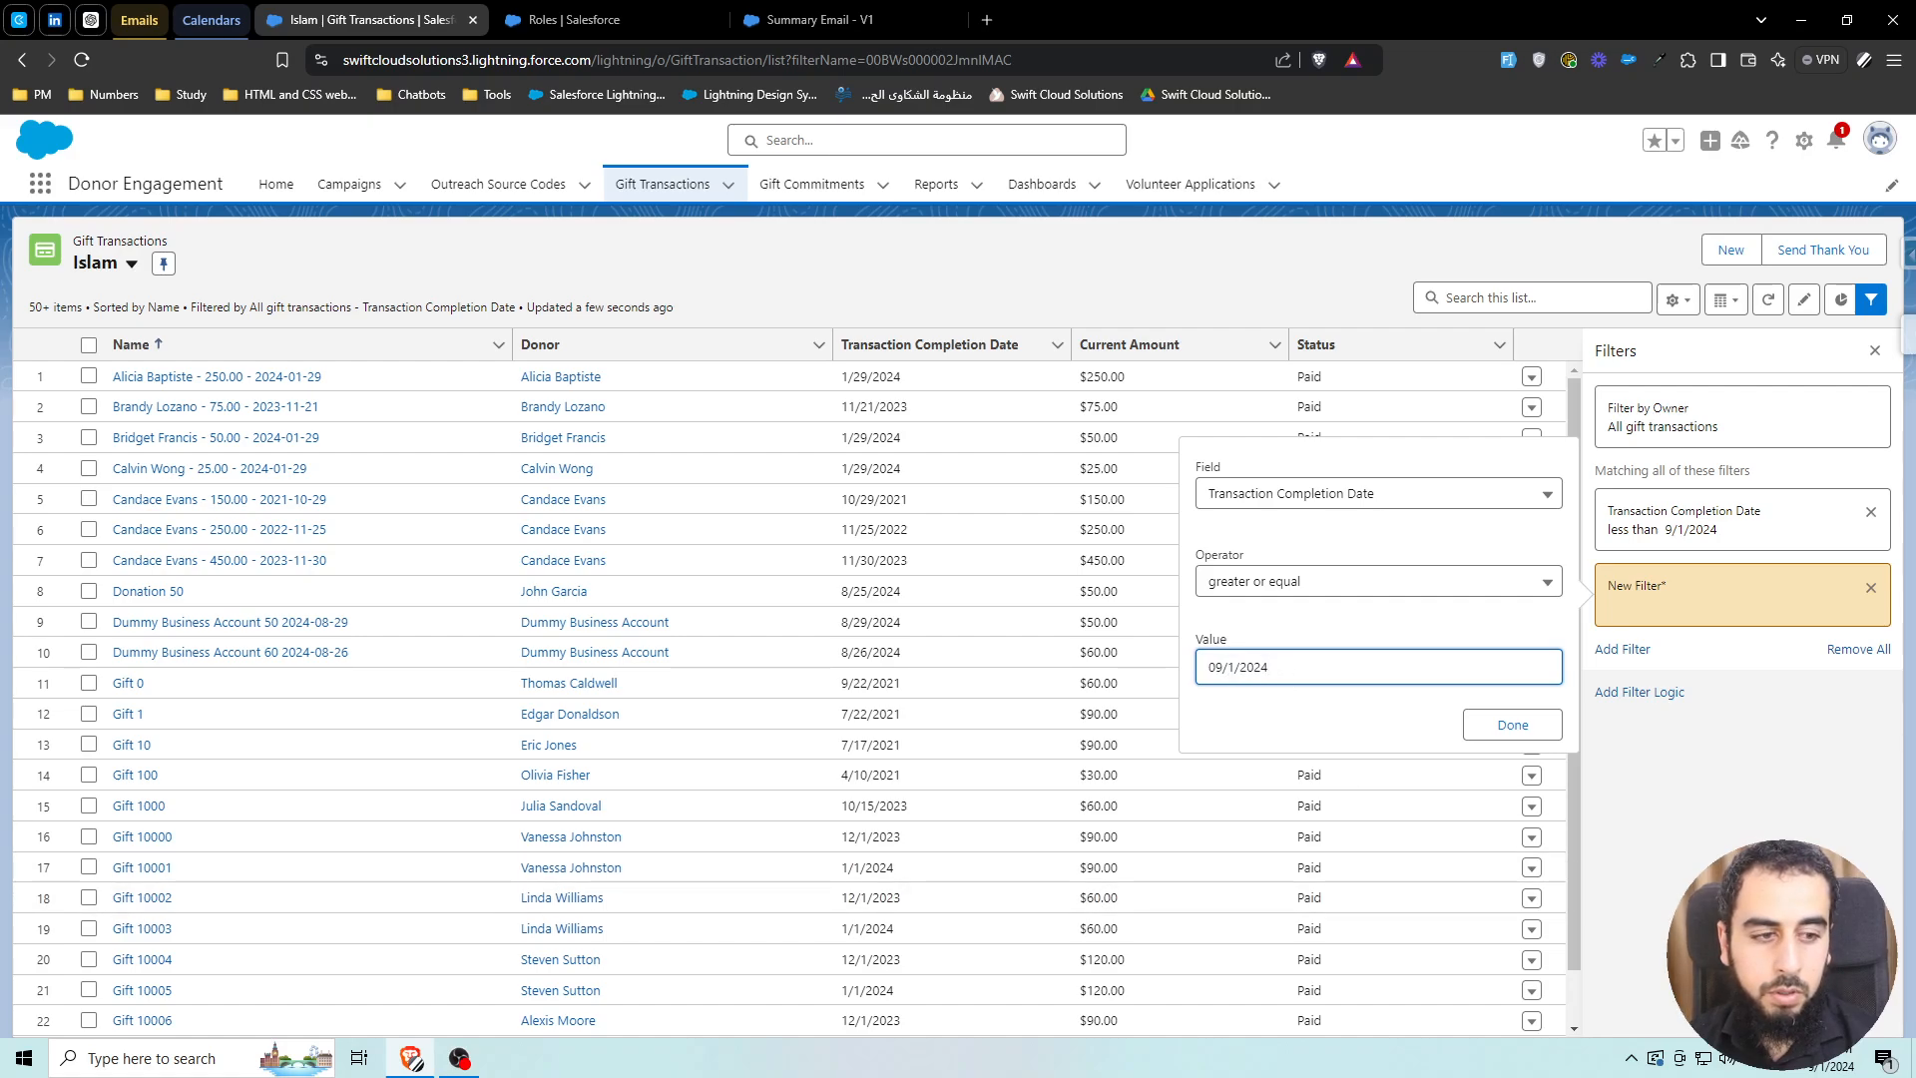
click(1834, 1063)
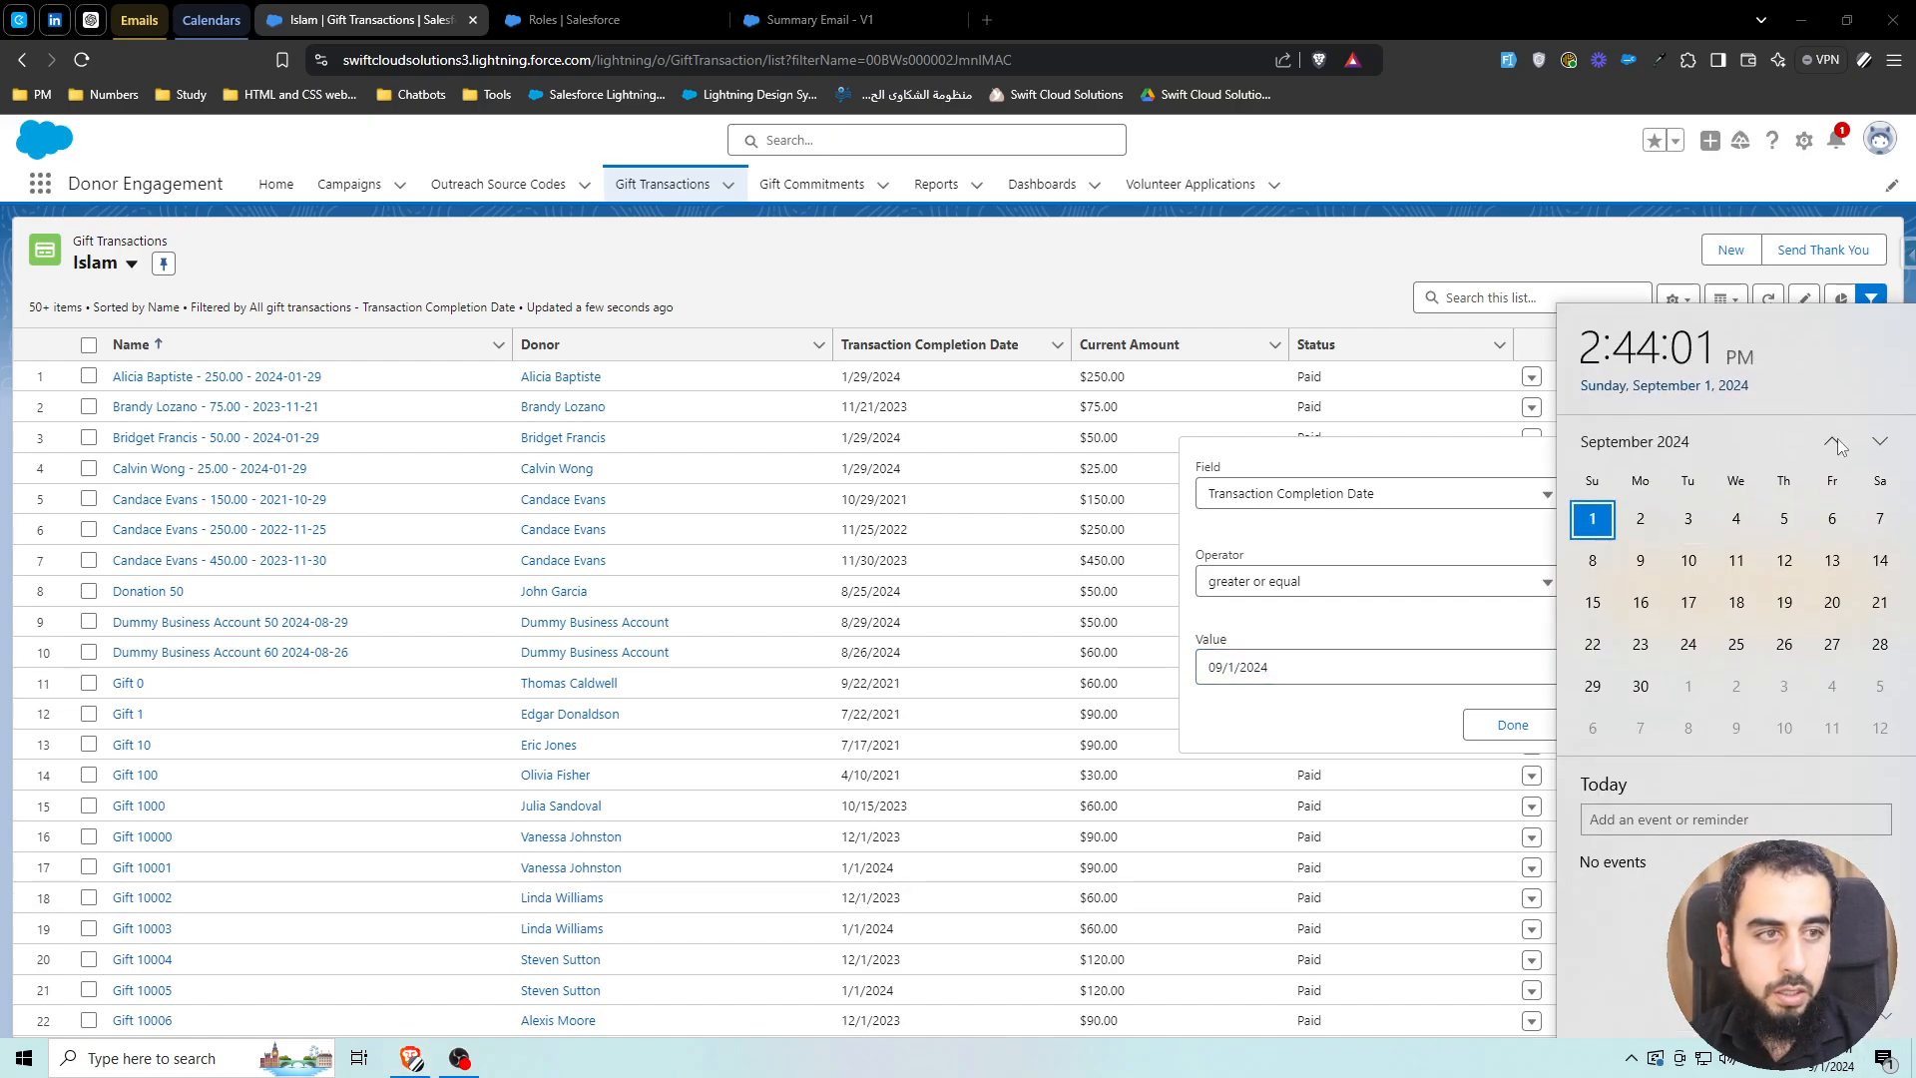
click(1835, 443)
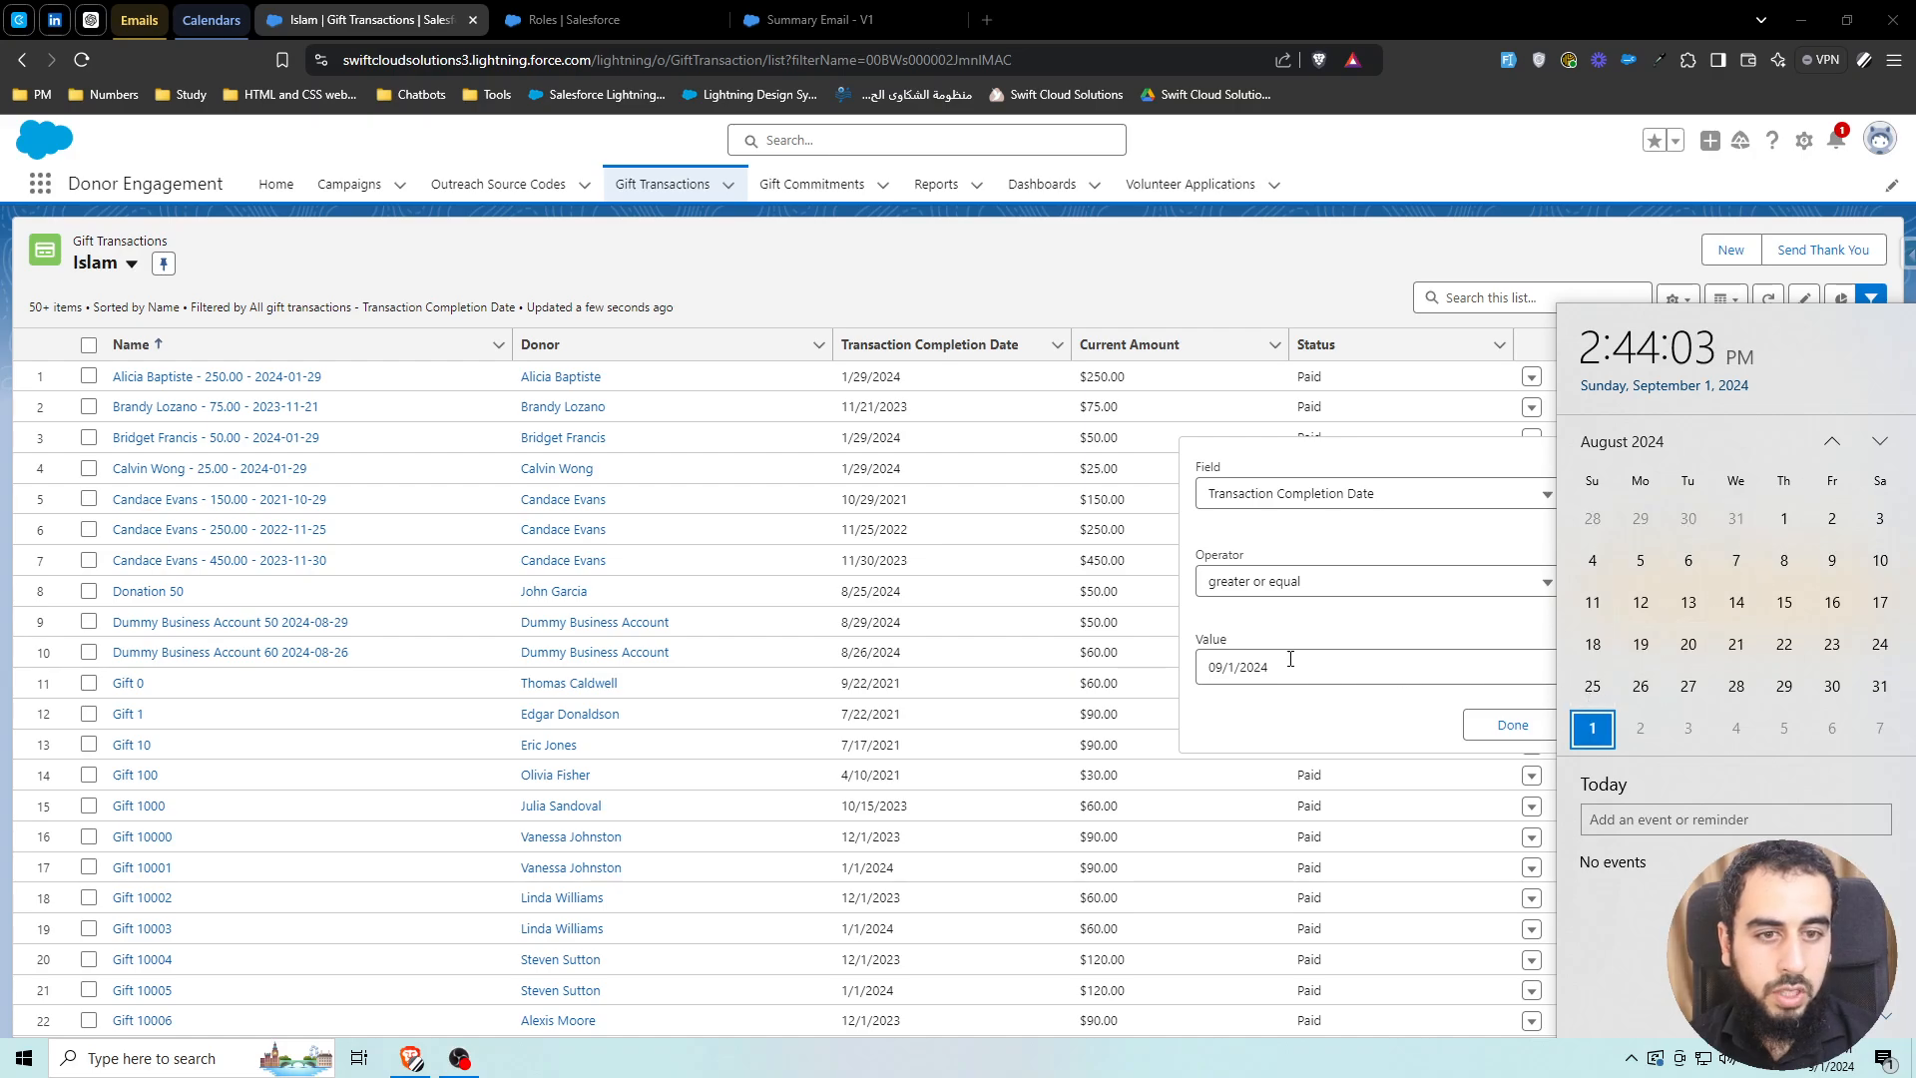
click(1290, 659)
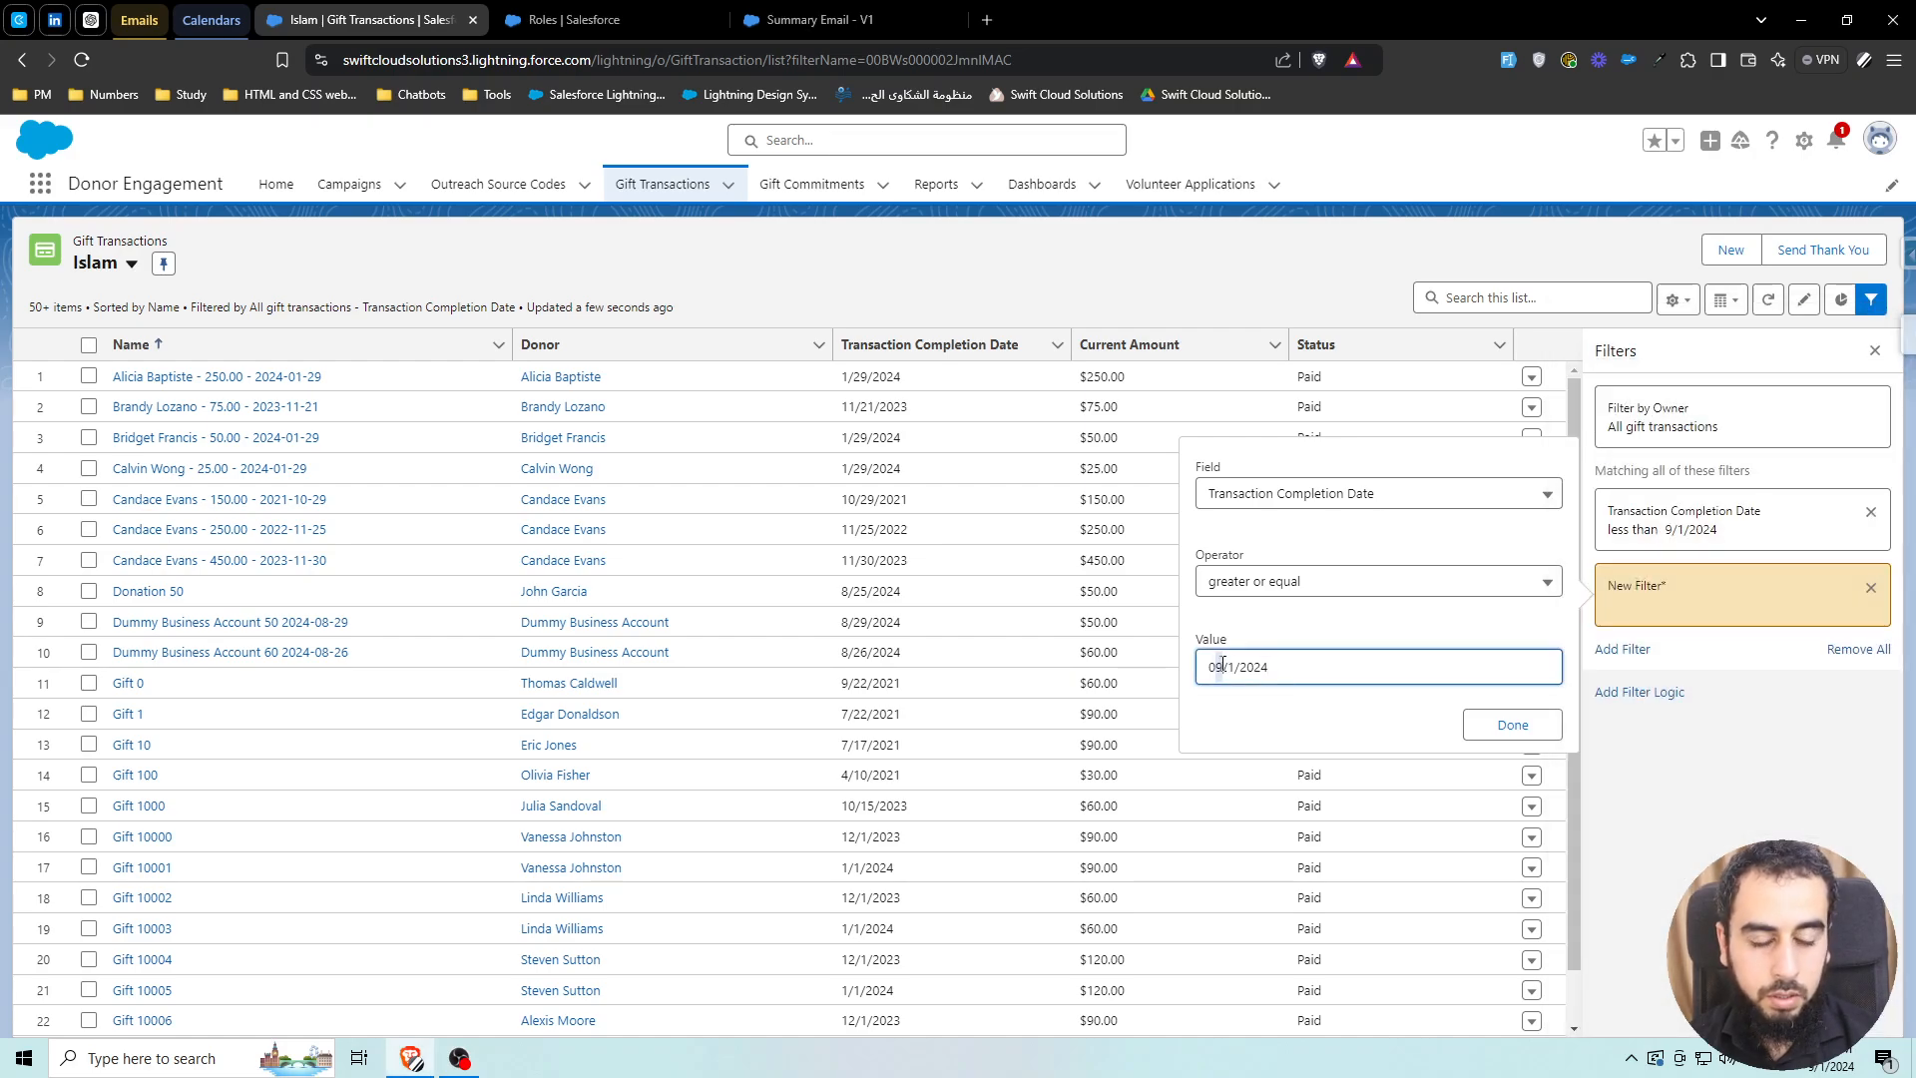
Change that filter's date to 08/25/2024, apply it and save the list view
text(8)
click(1231, 667)
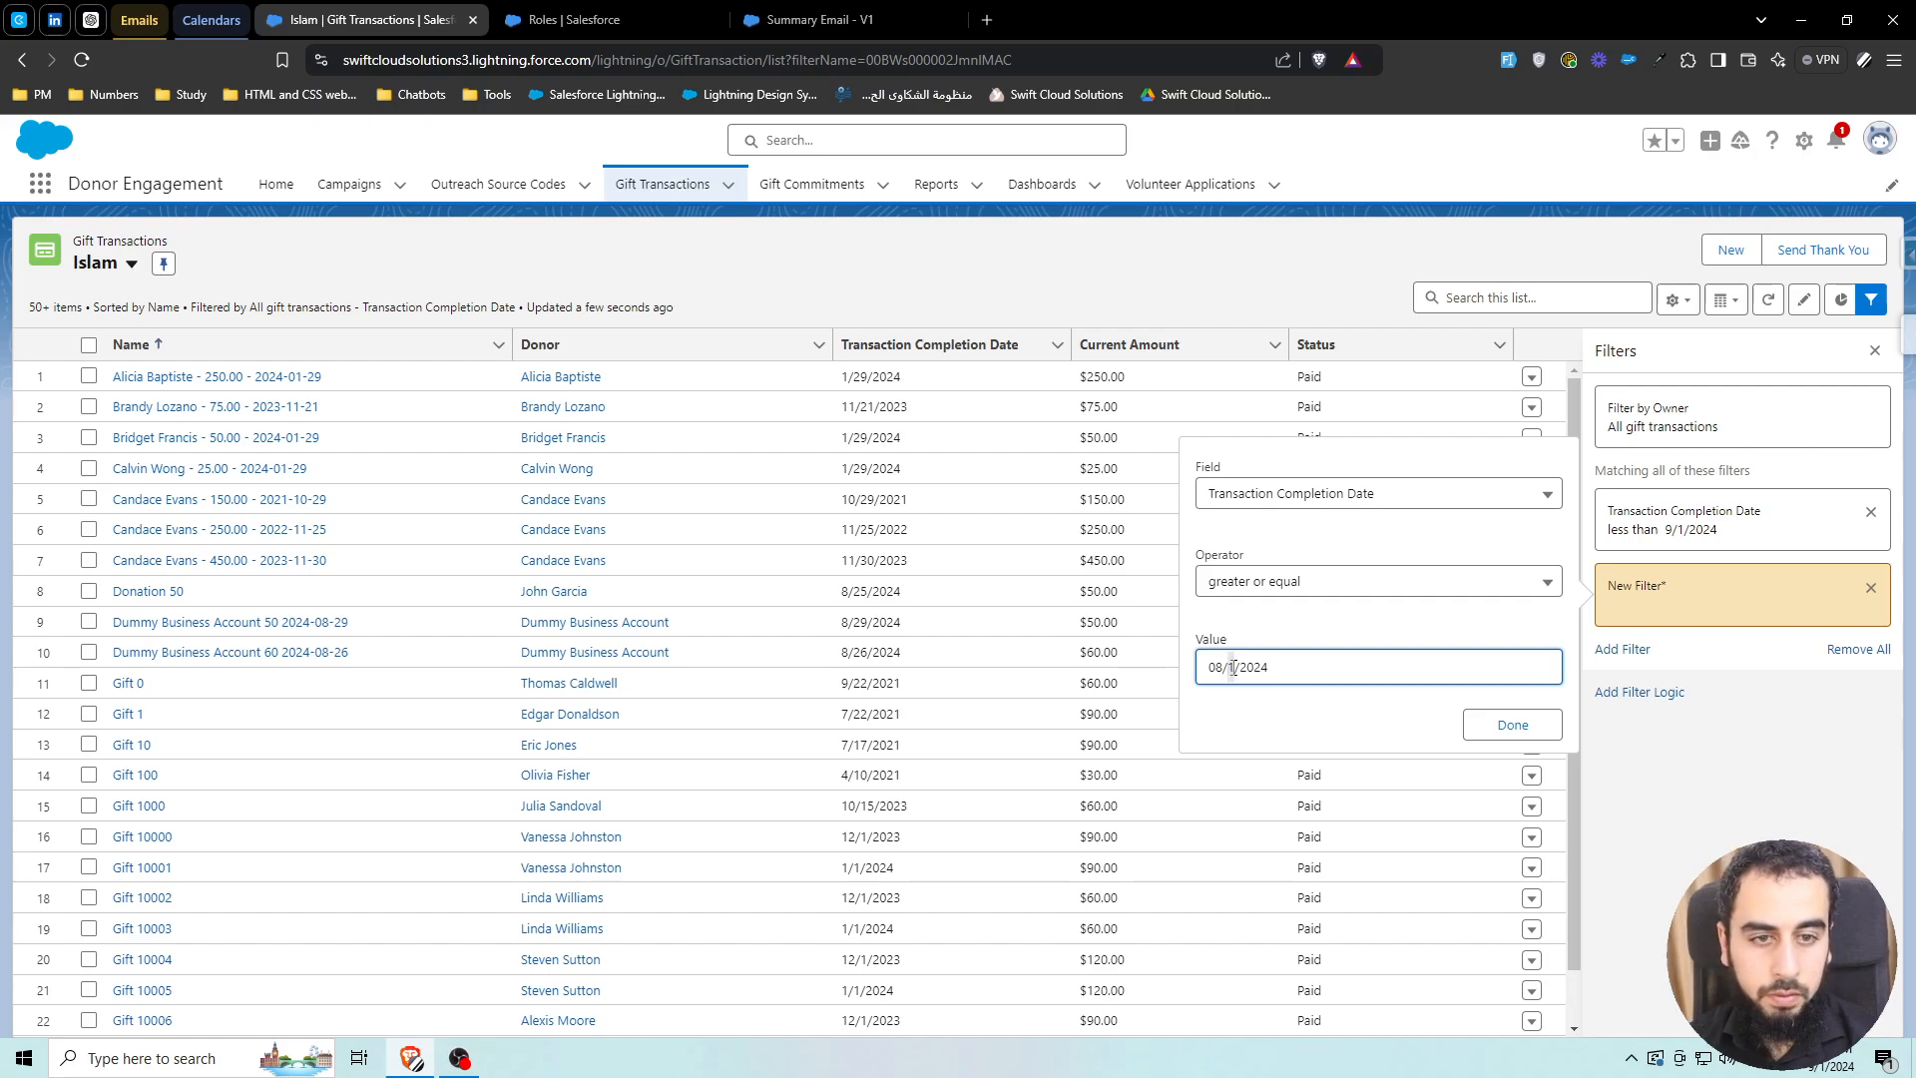
double_click(1235, 667)
text(25)
click(1512, 724)
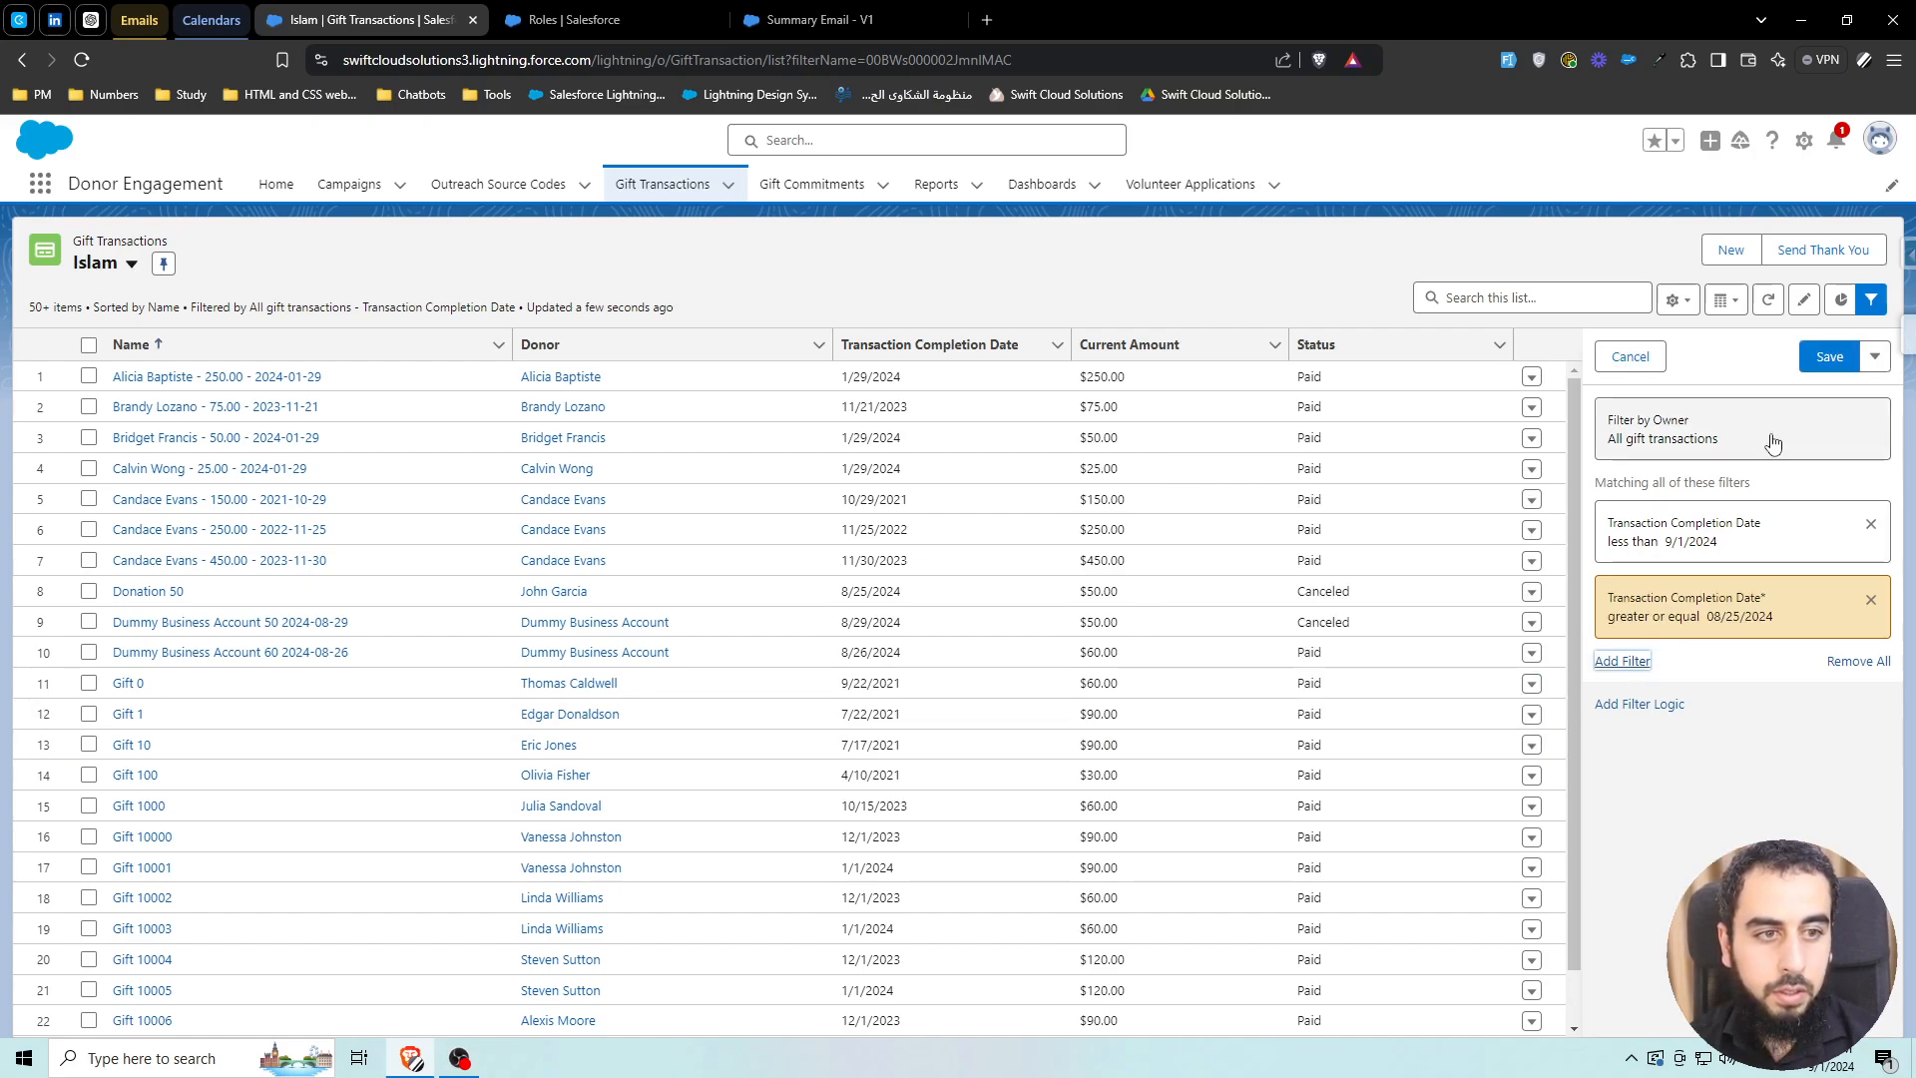
click(1829, 356)
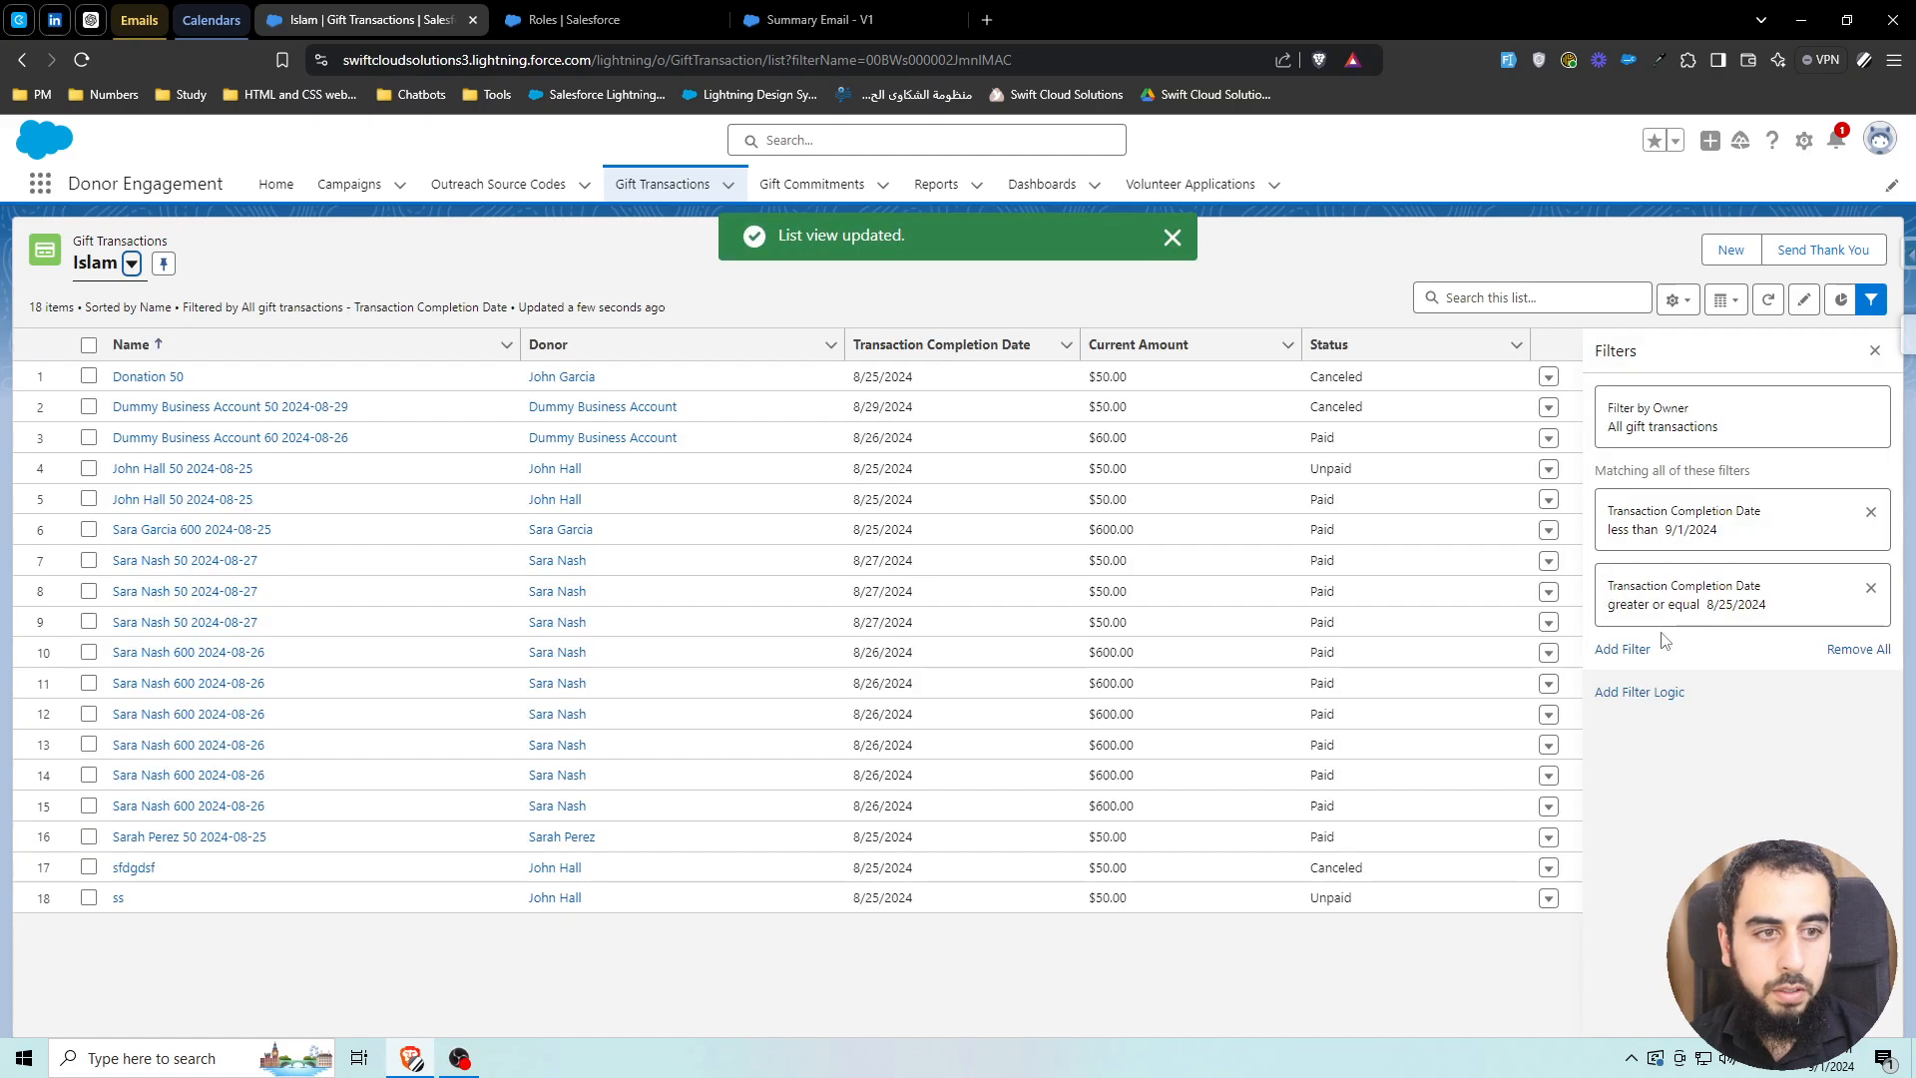
Add a Status equals Paid filter and save the list view
click(1623, 650)
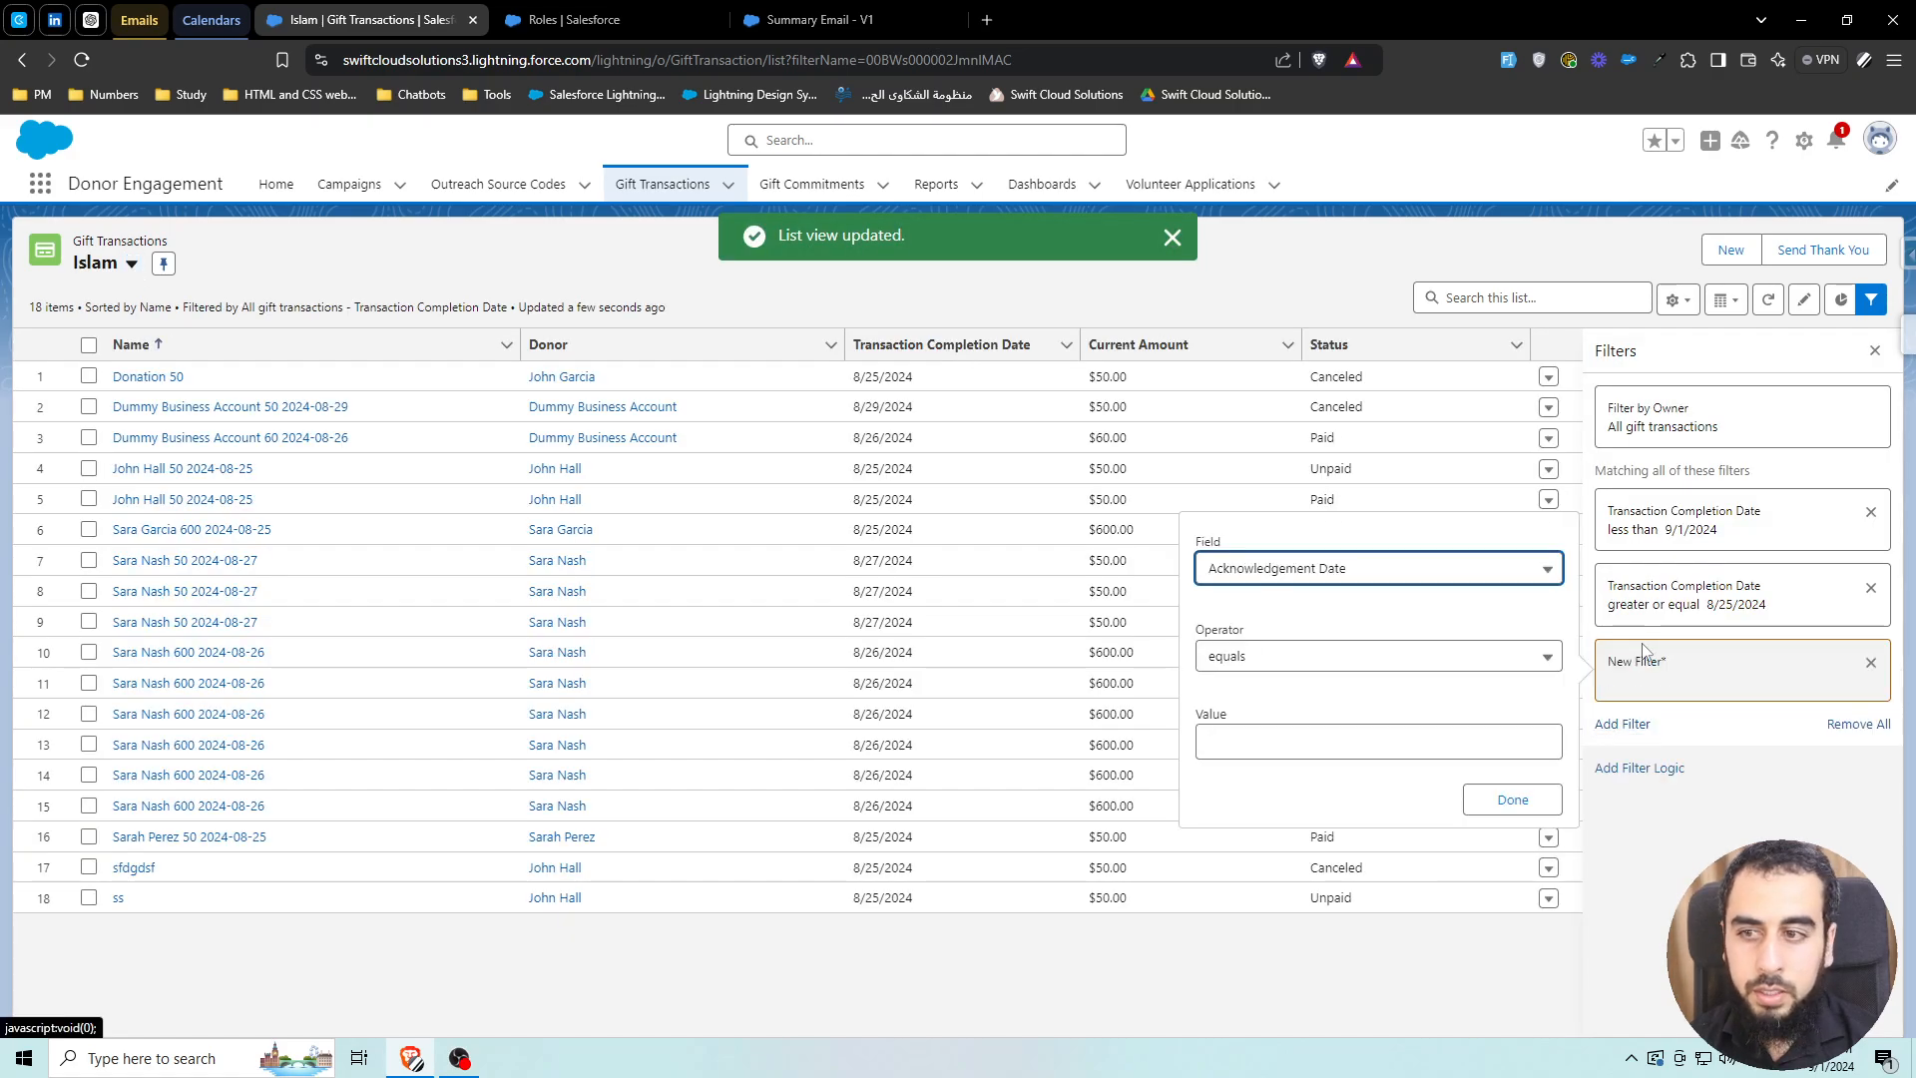
click(1320, 568)
scroll(1330, 798, down, 1)
click(1297, 866)
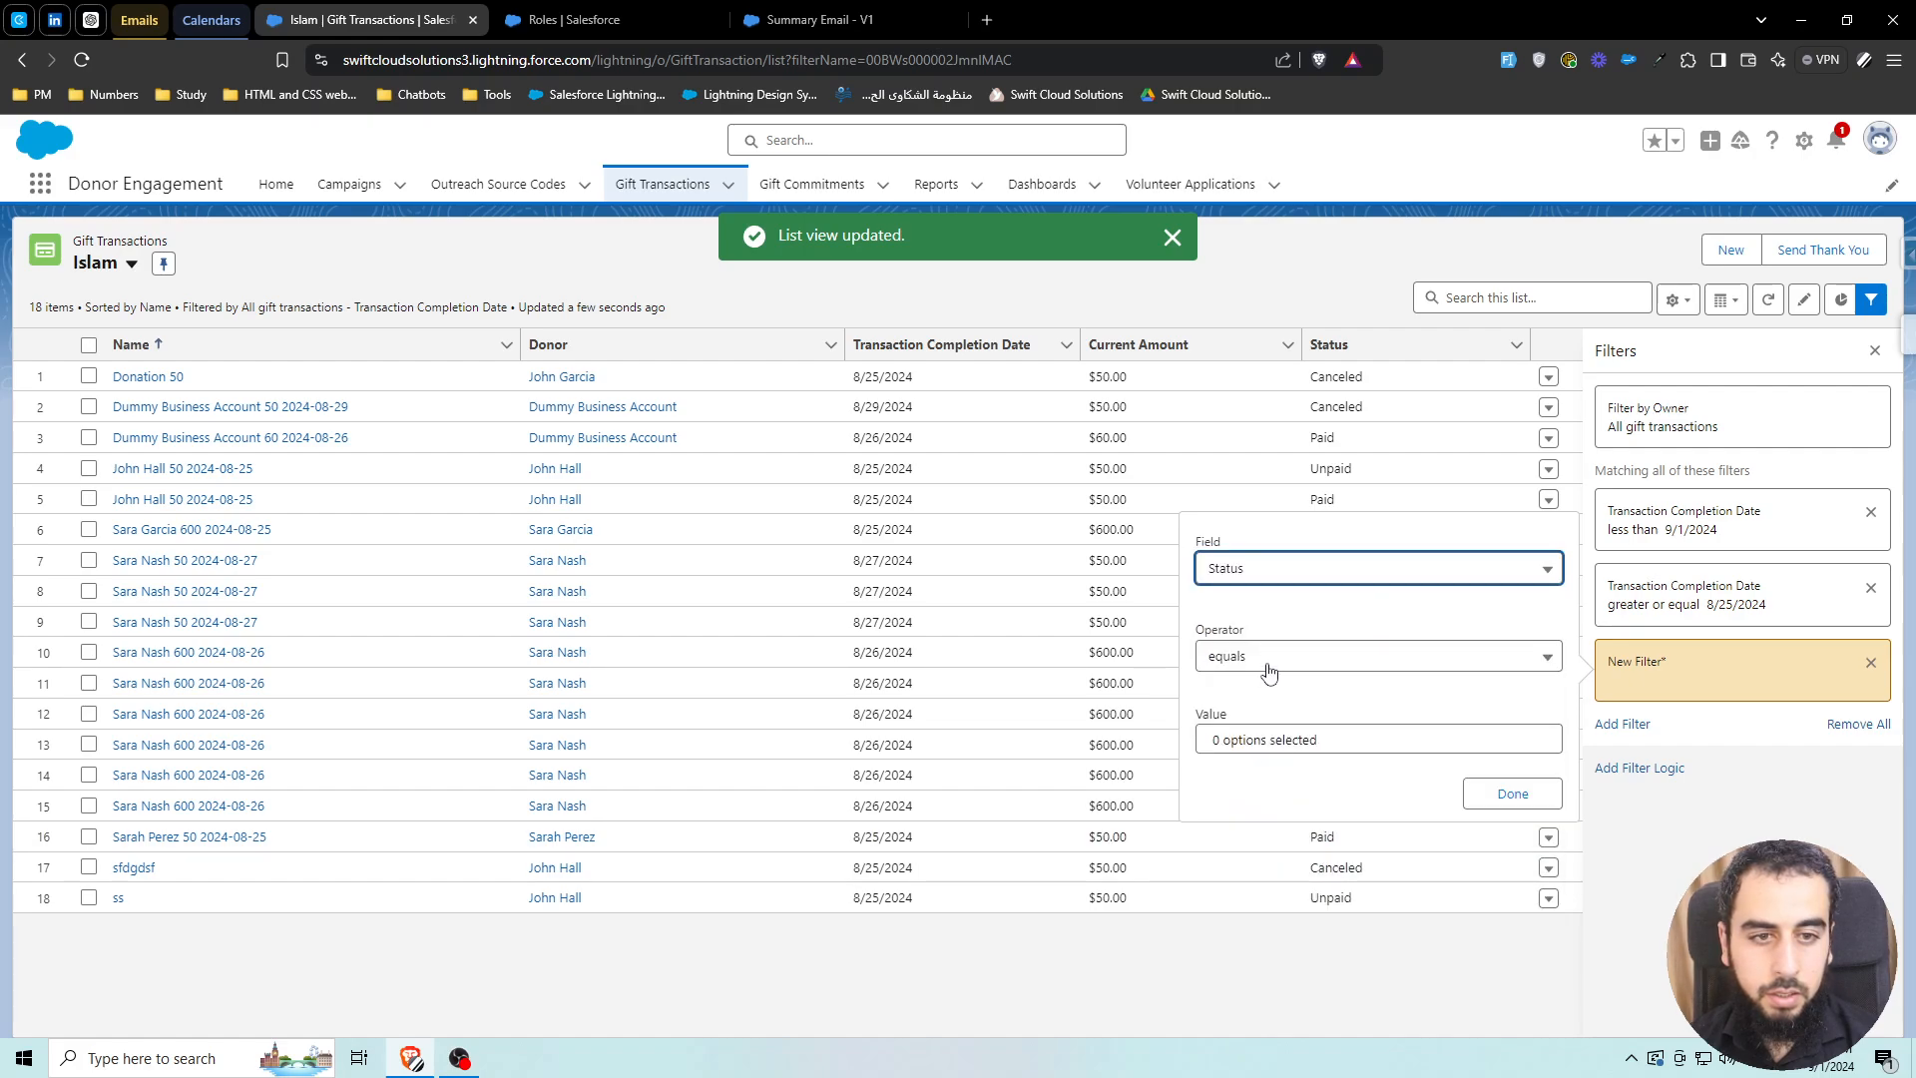
click(1278, 742)
click(1283, 620)
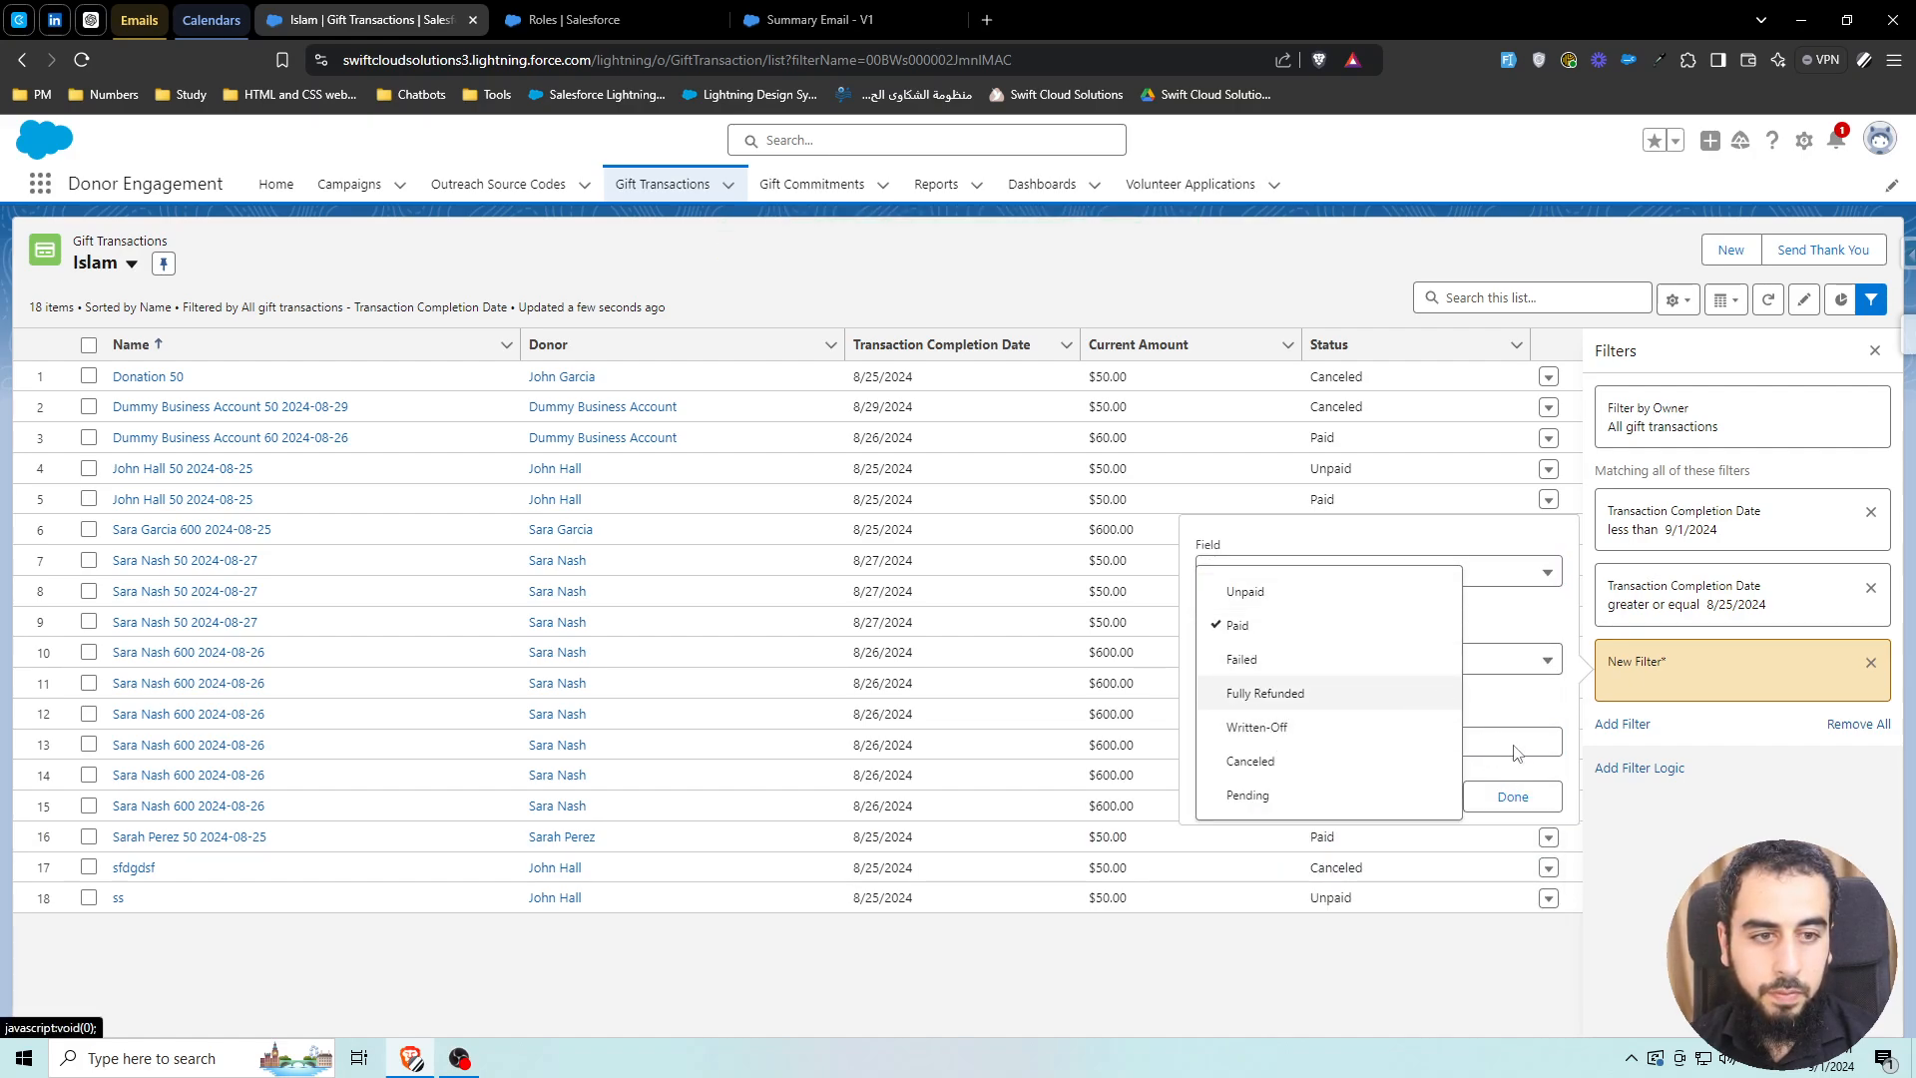
click(1537, 798)
click(1537, 799)
click(1822, 362)
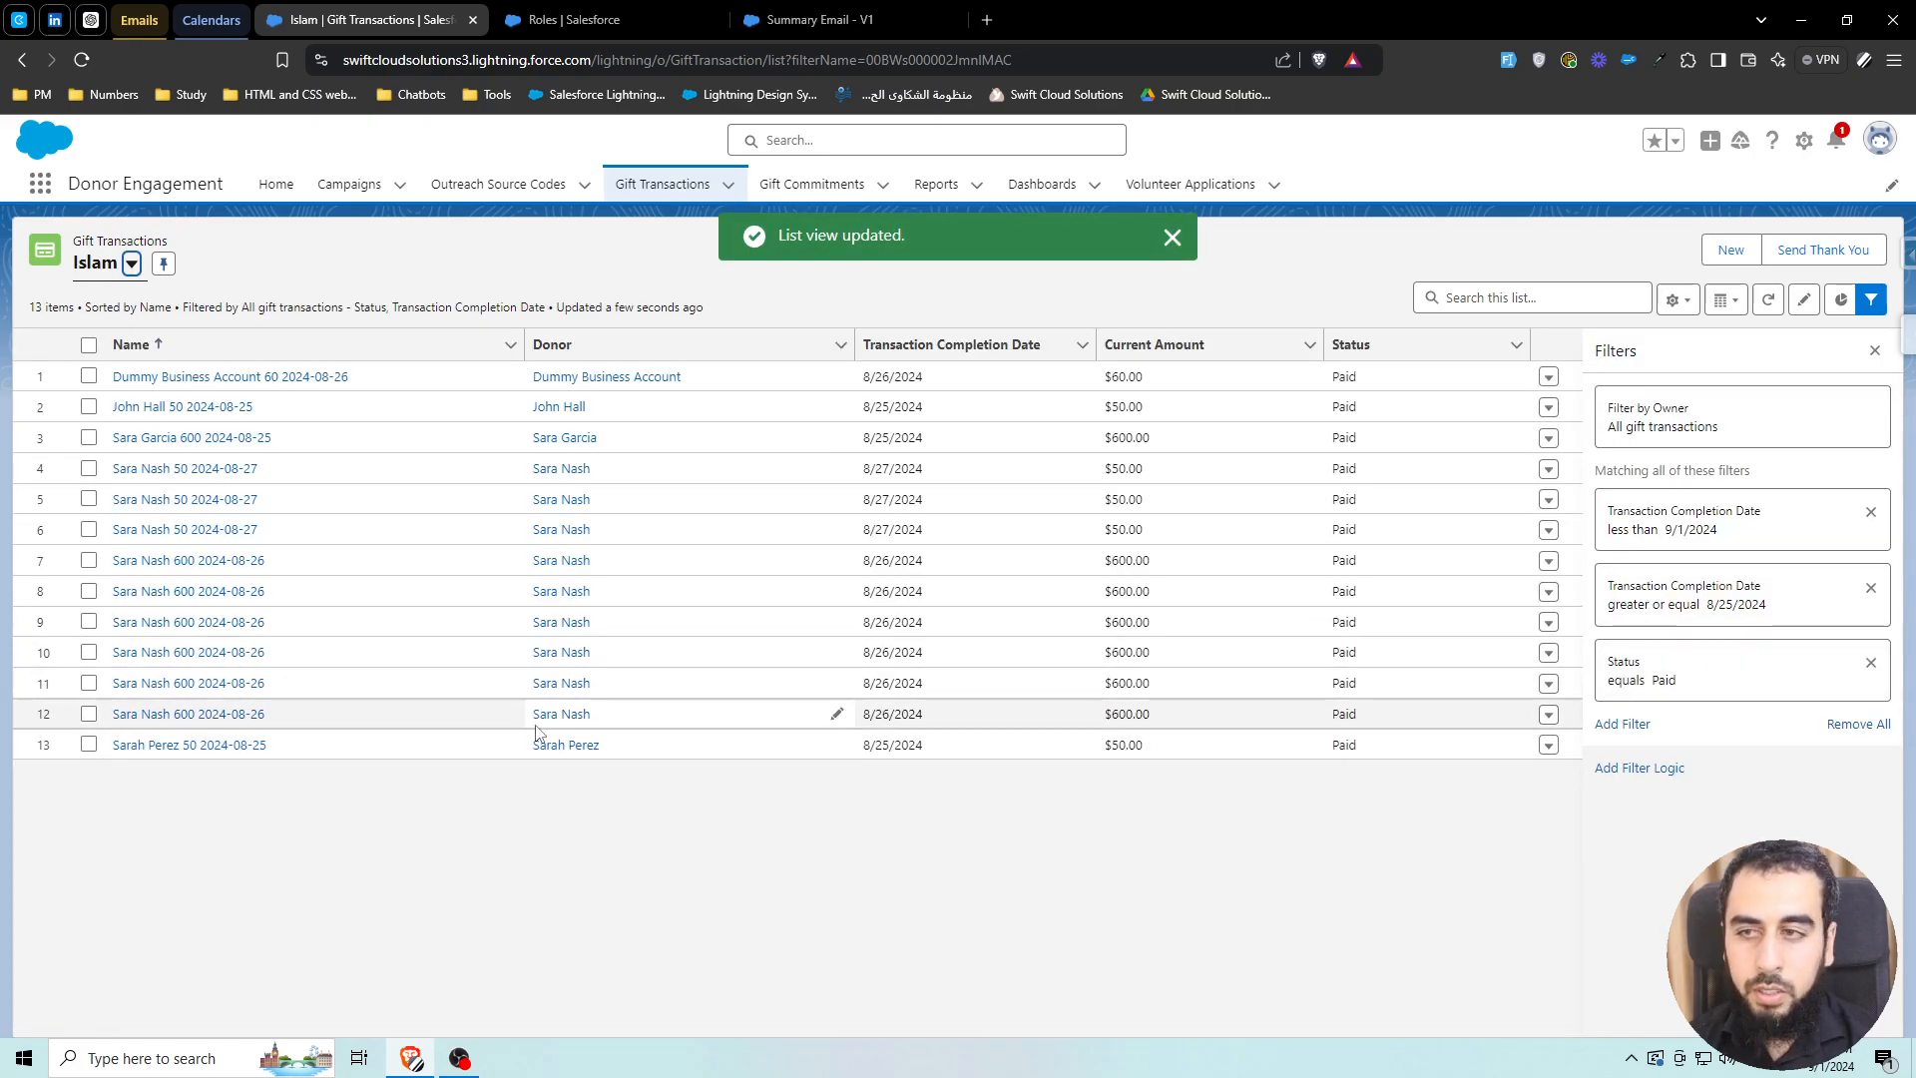
Run the Summary Email - V1 flow in debug mode and expand the Send Email details
click(819, 20)
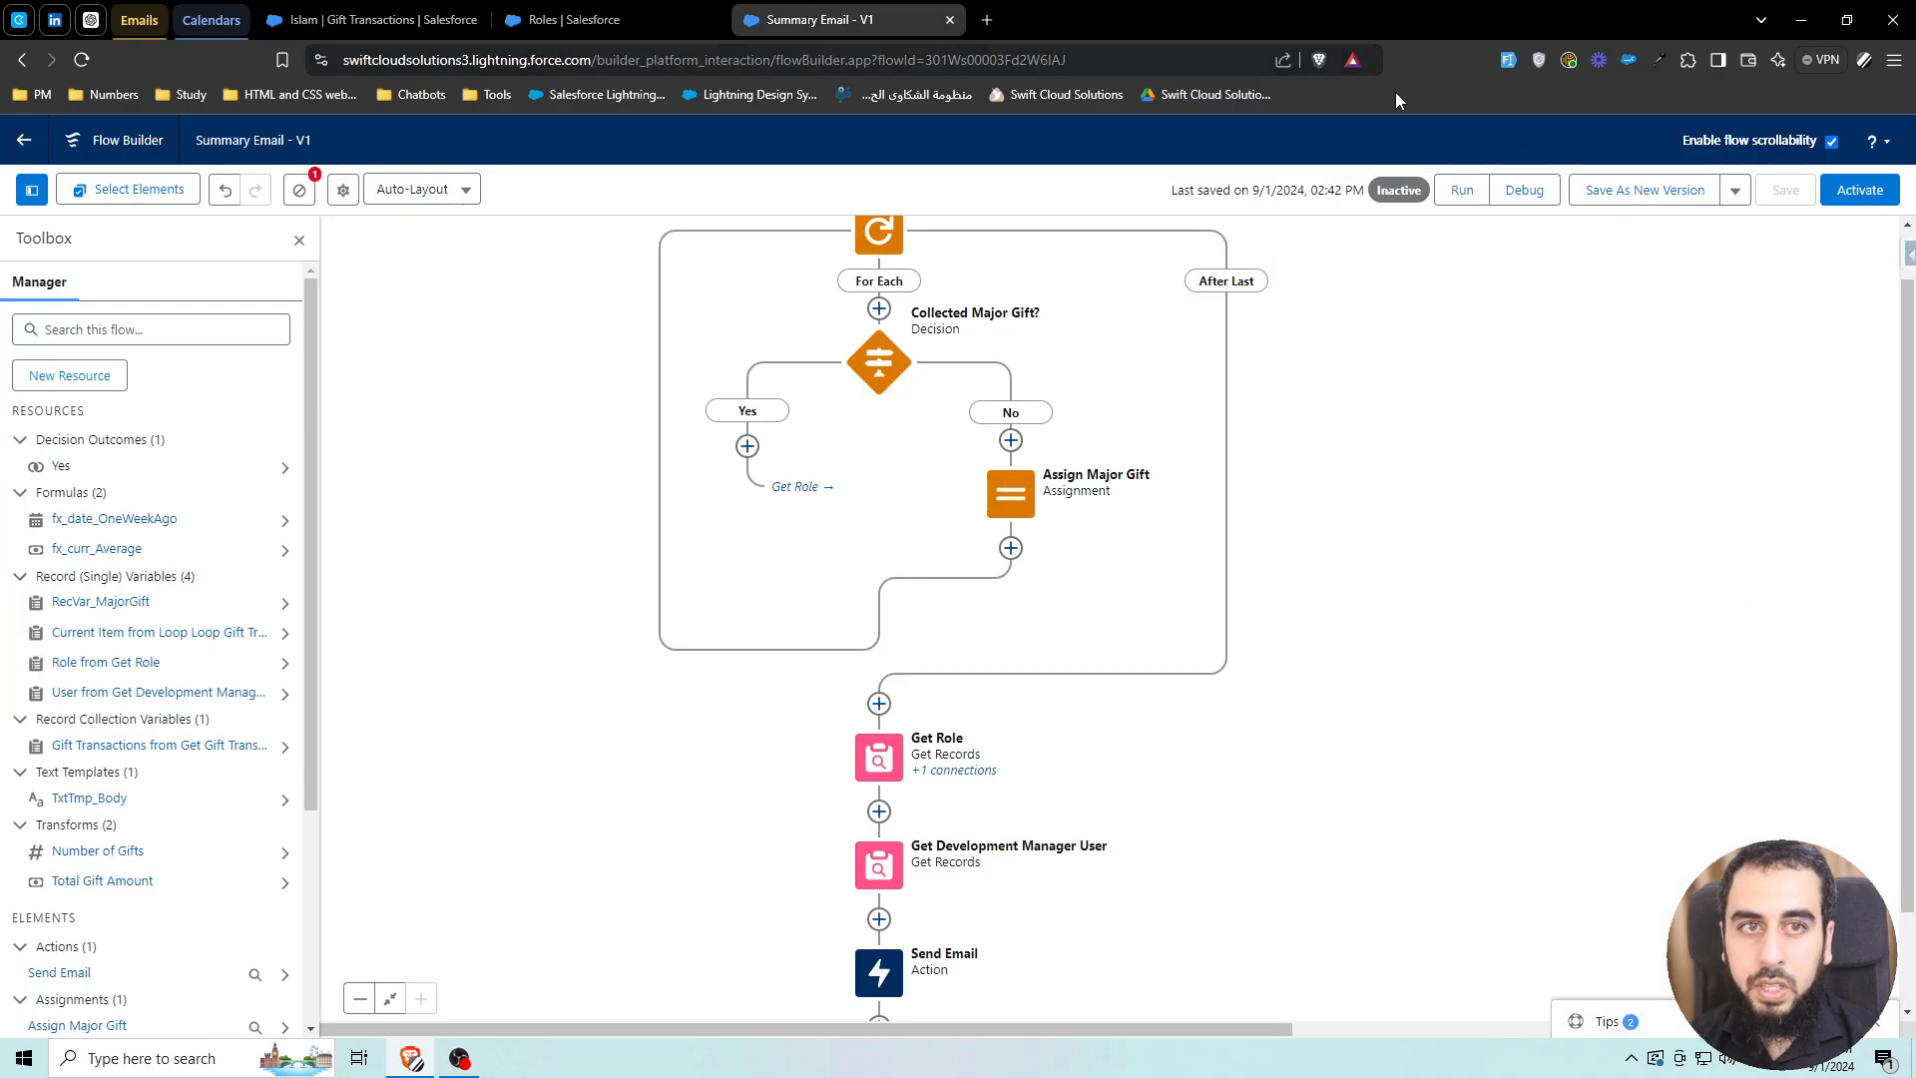
click(1524, 189)
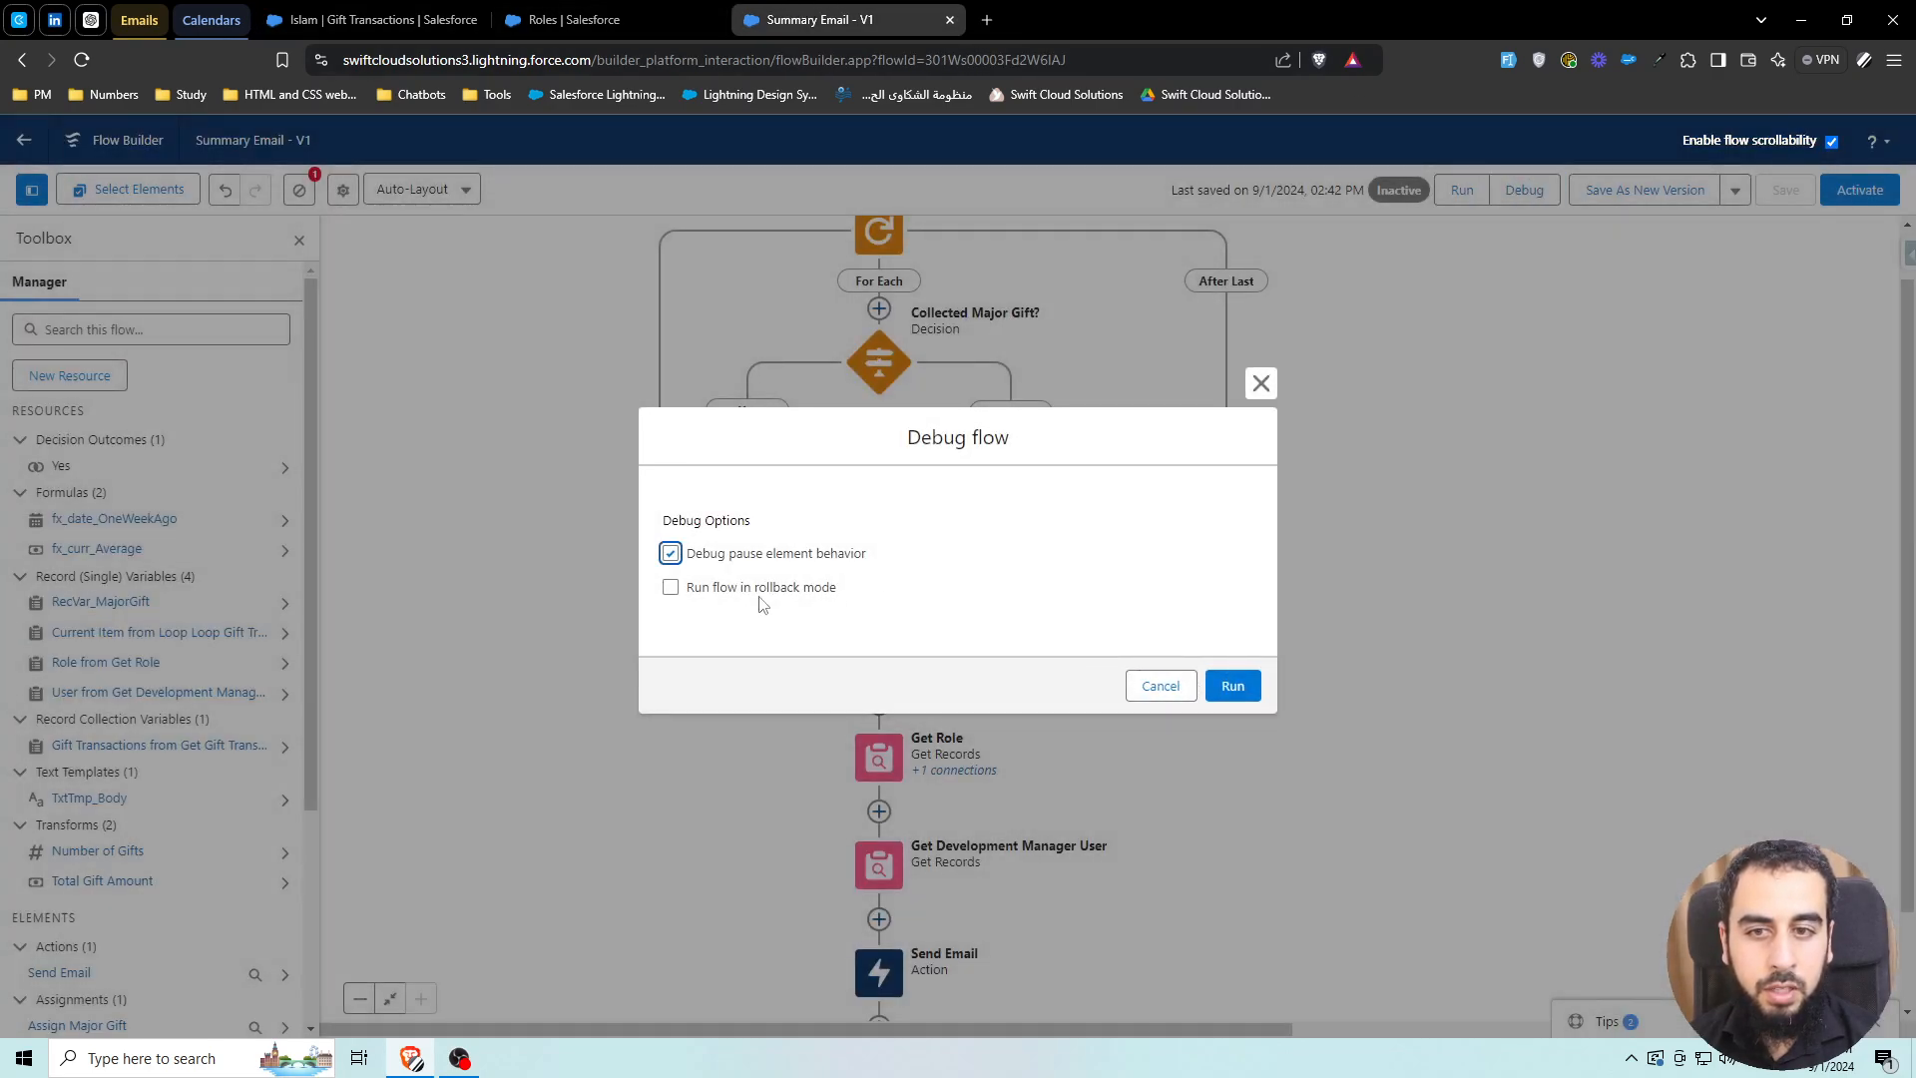
click(1233, 686)
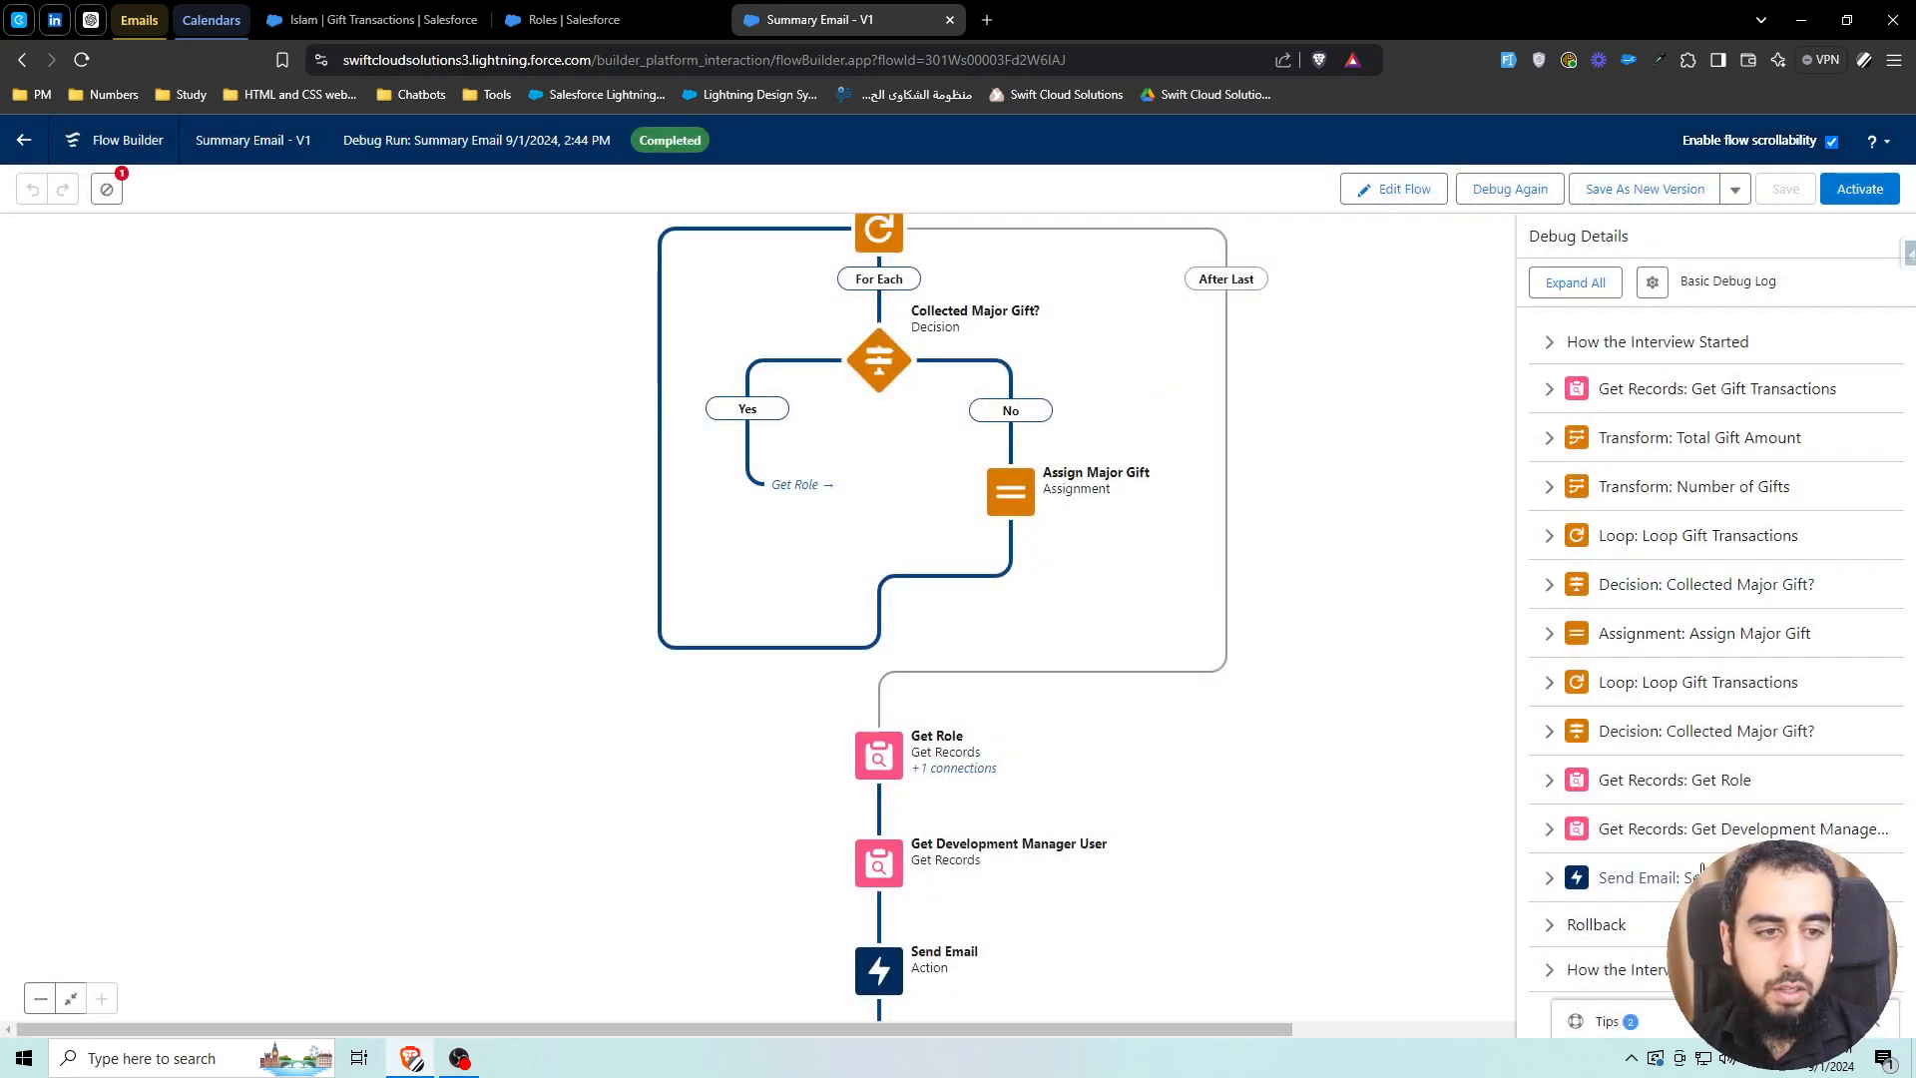
click(1689, 878)
scroll(1714, 848, down, 3)
scroll(1732, 813, up, 3)
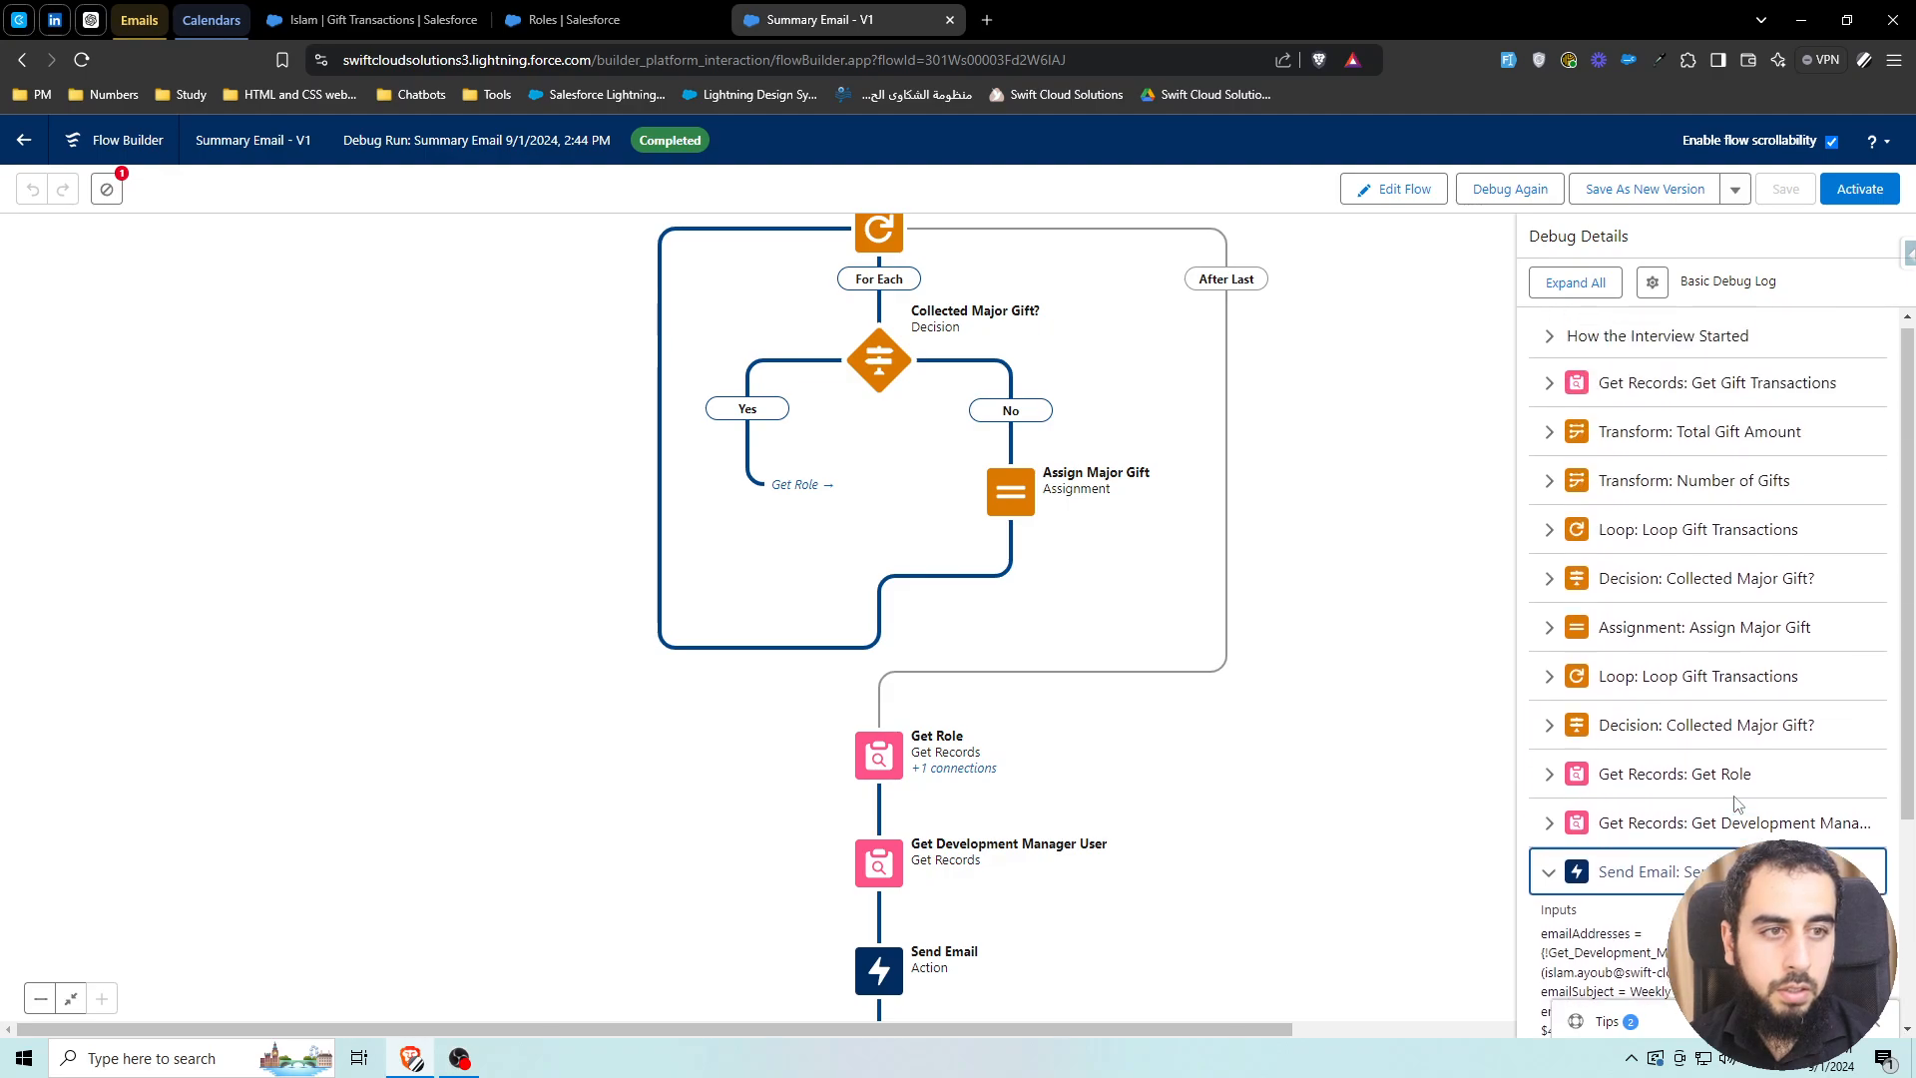
Check the transform results: $4,510.00 total gift amount and a count of 13 gifts
click(1675, 442)
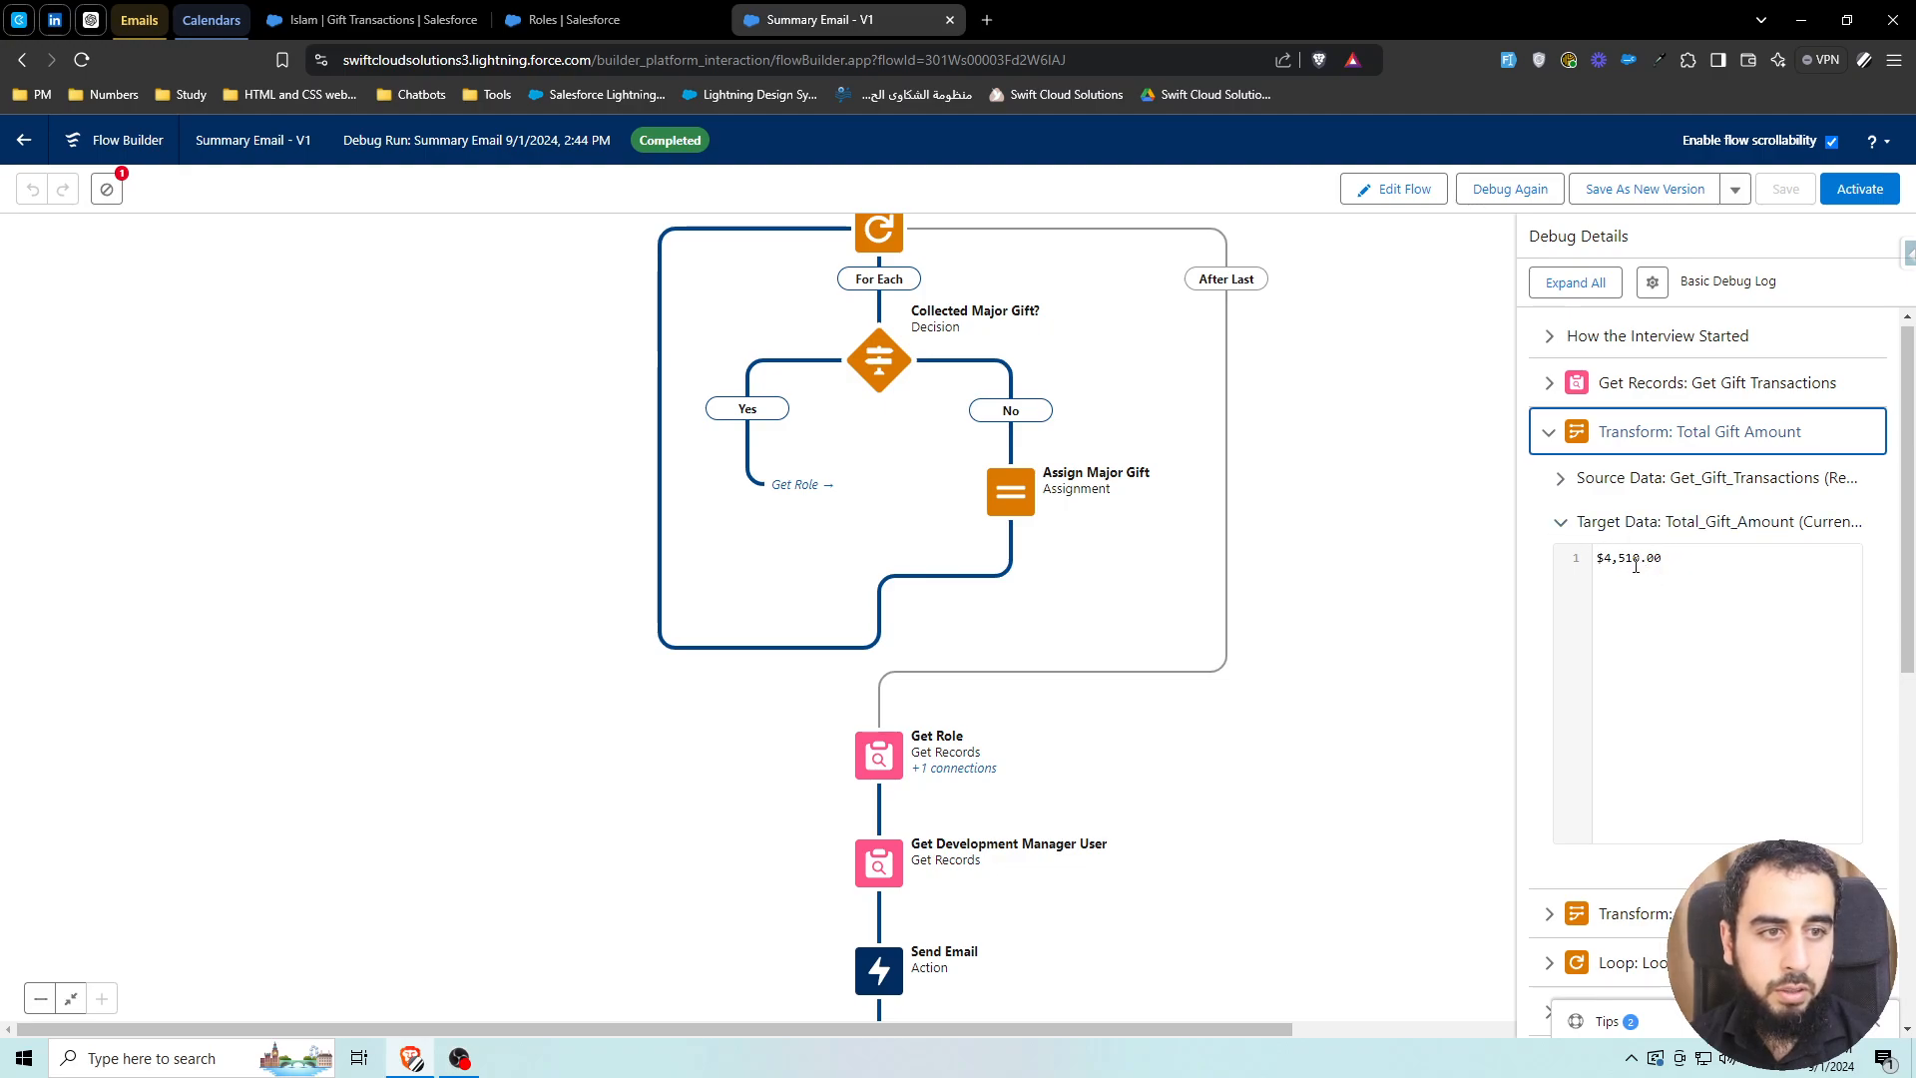
drag(1596, 559, 1684, 559)
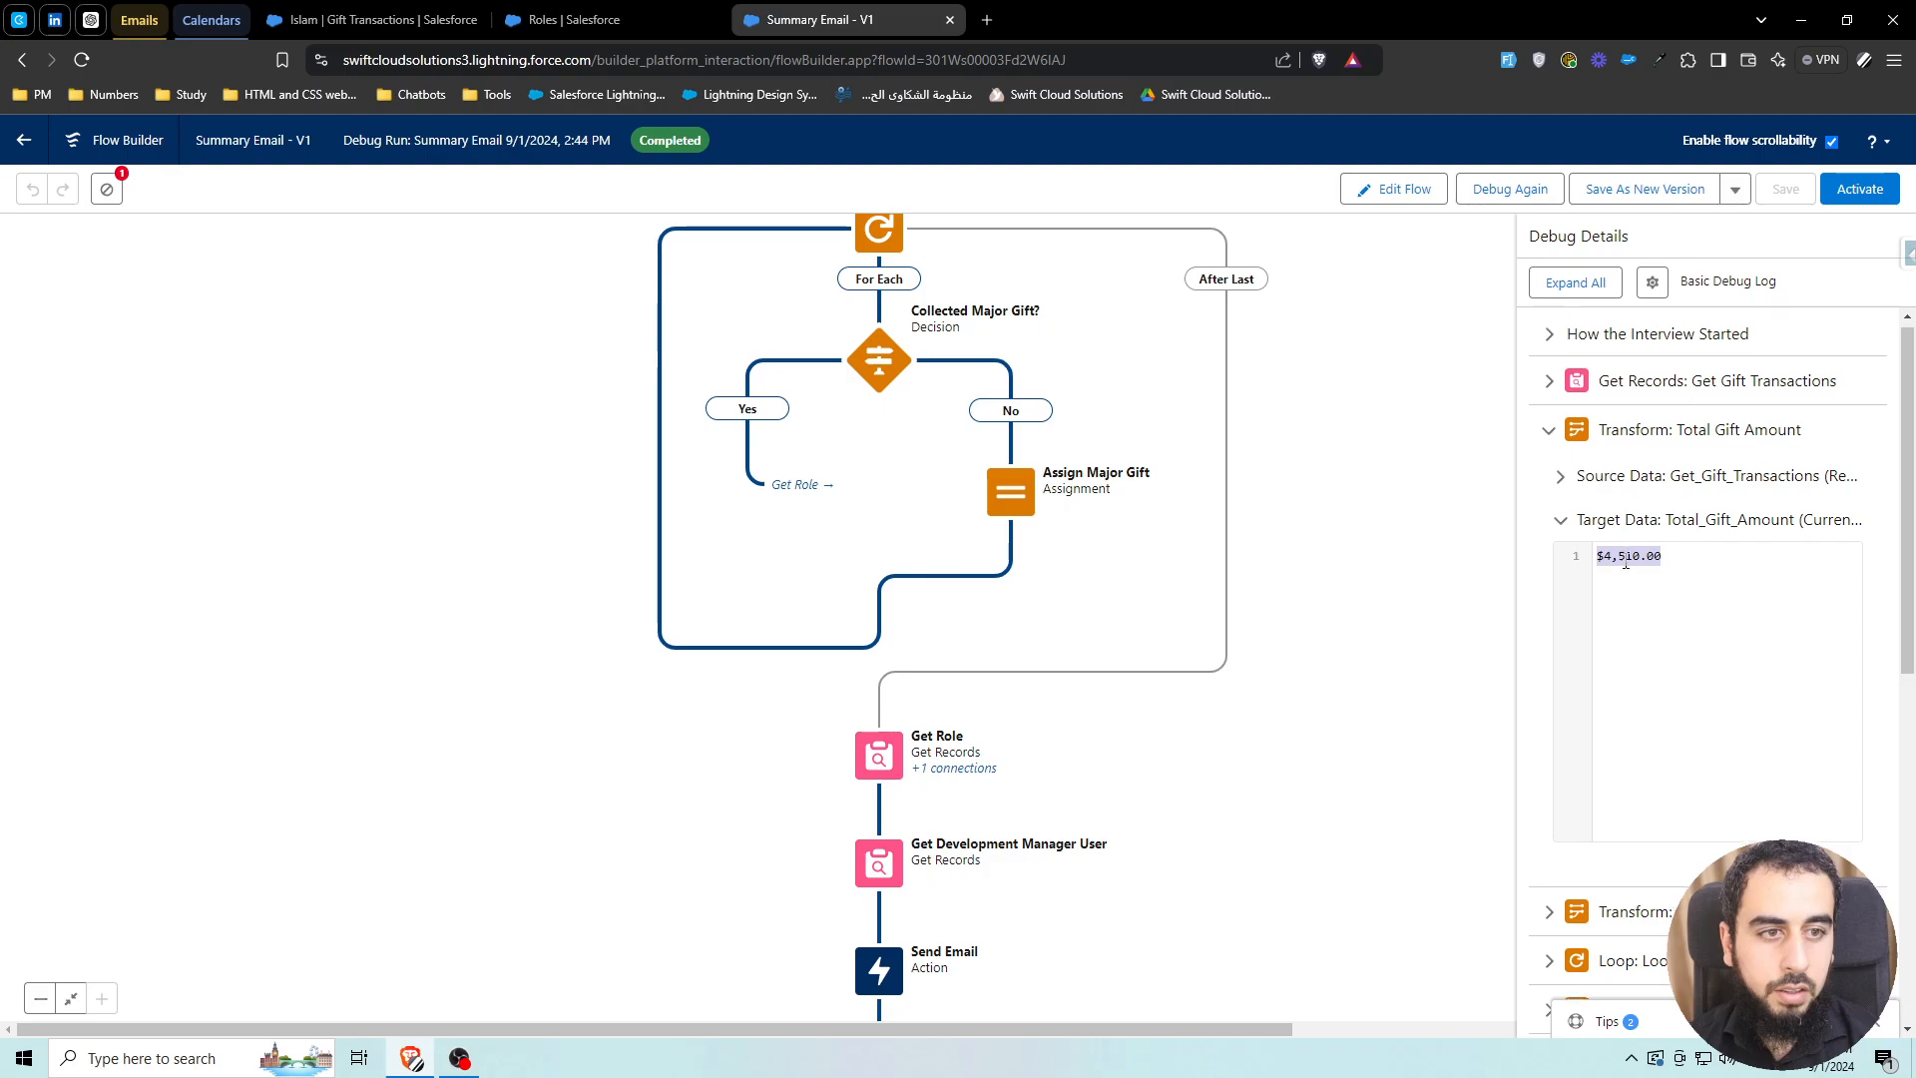
scroll(1696, 798, down, 1)
click(1696, 804)
scroll(1637, 692, down, 3)
click(1599, 639)
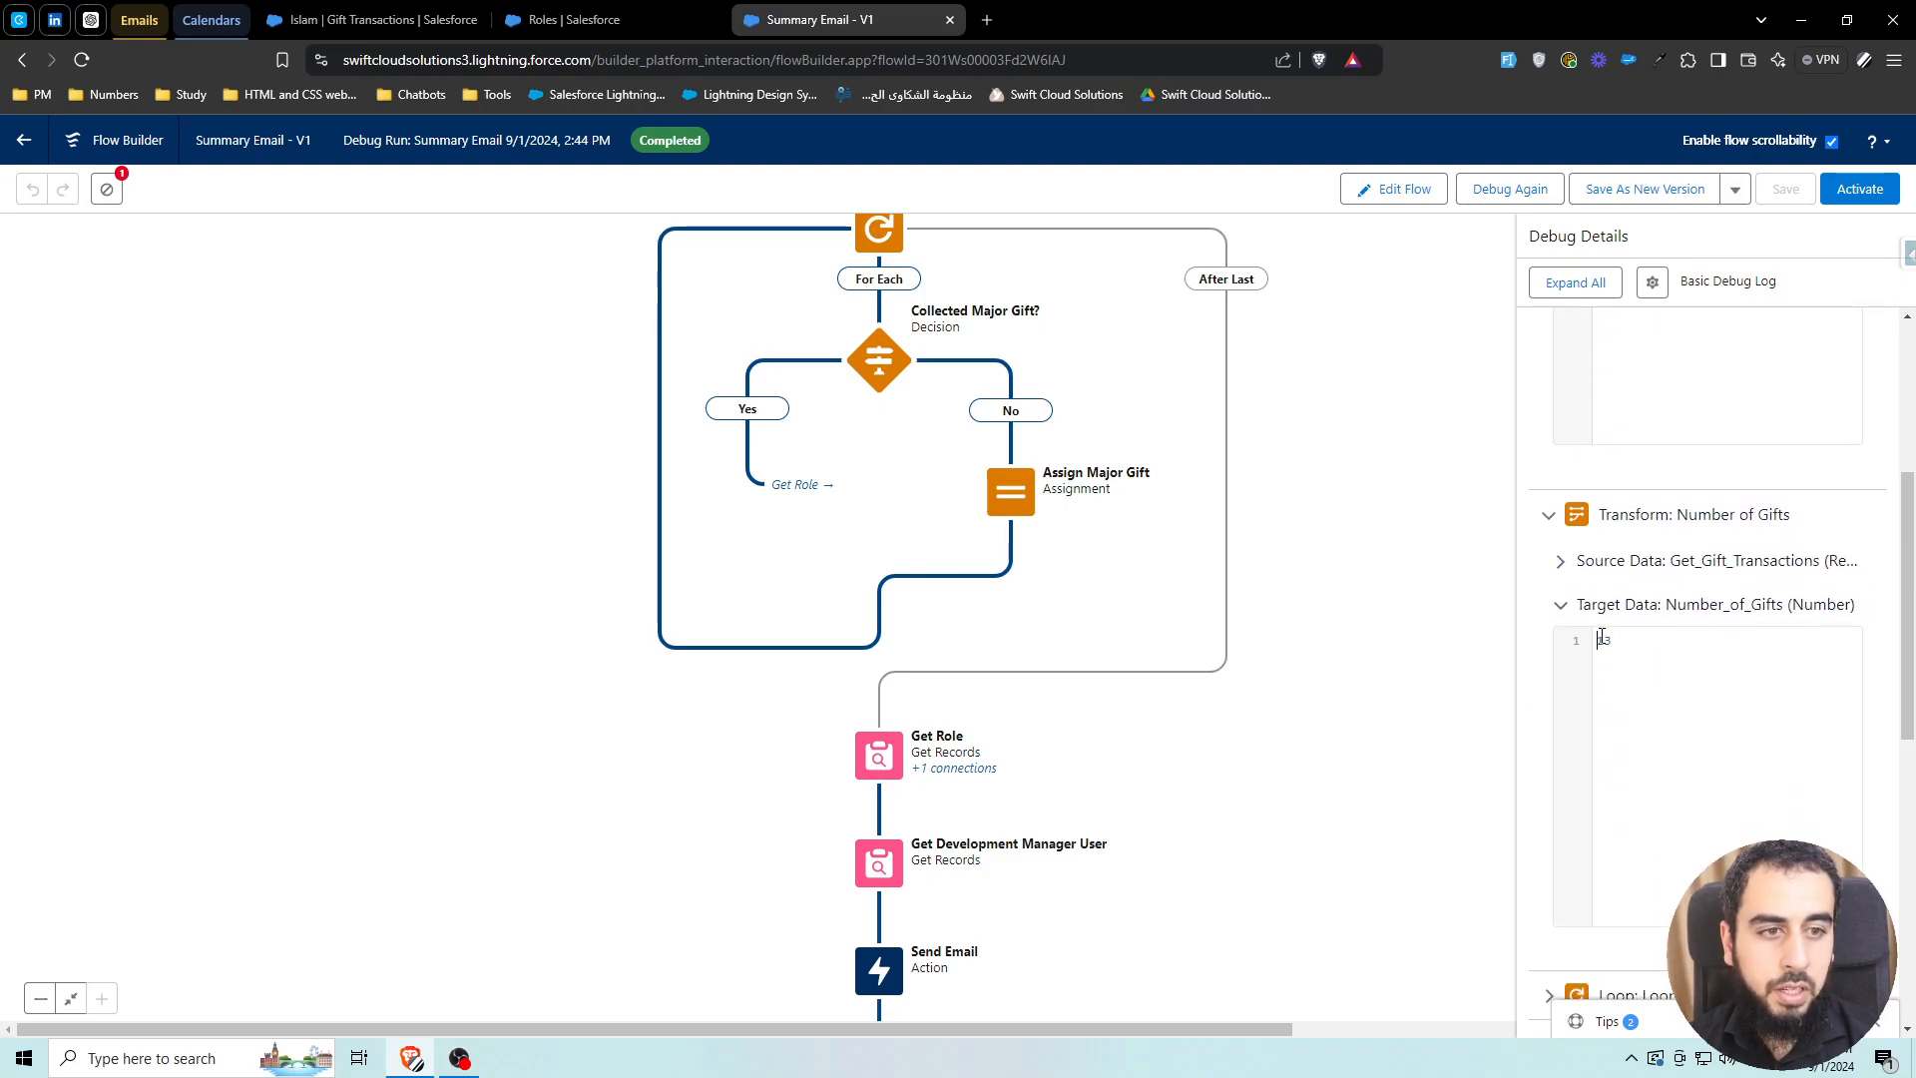
scroll(1642, 672, up, 5)
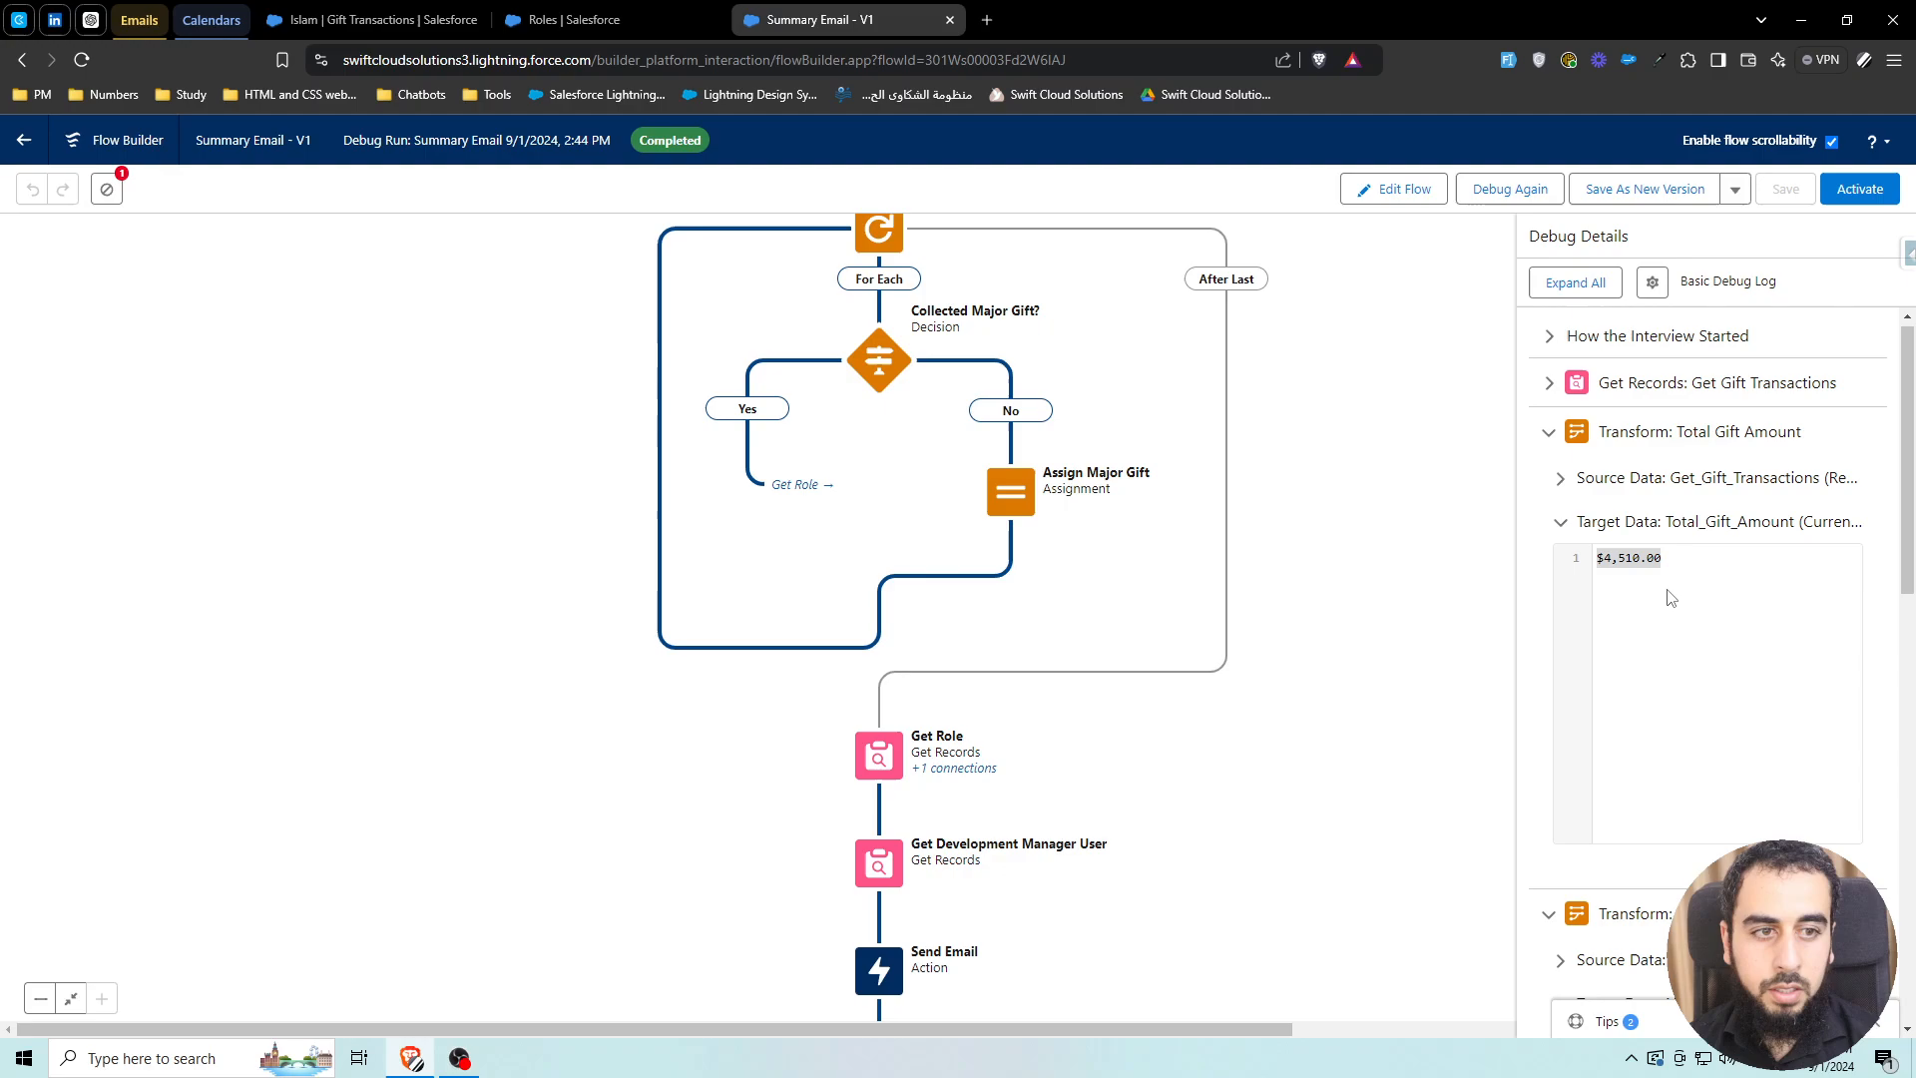
Compare the debug results against the filtered gift list, then resume editing the flow
click(419, 20)
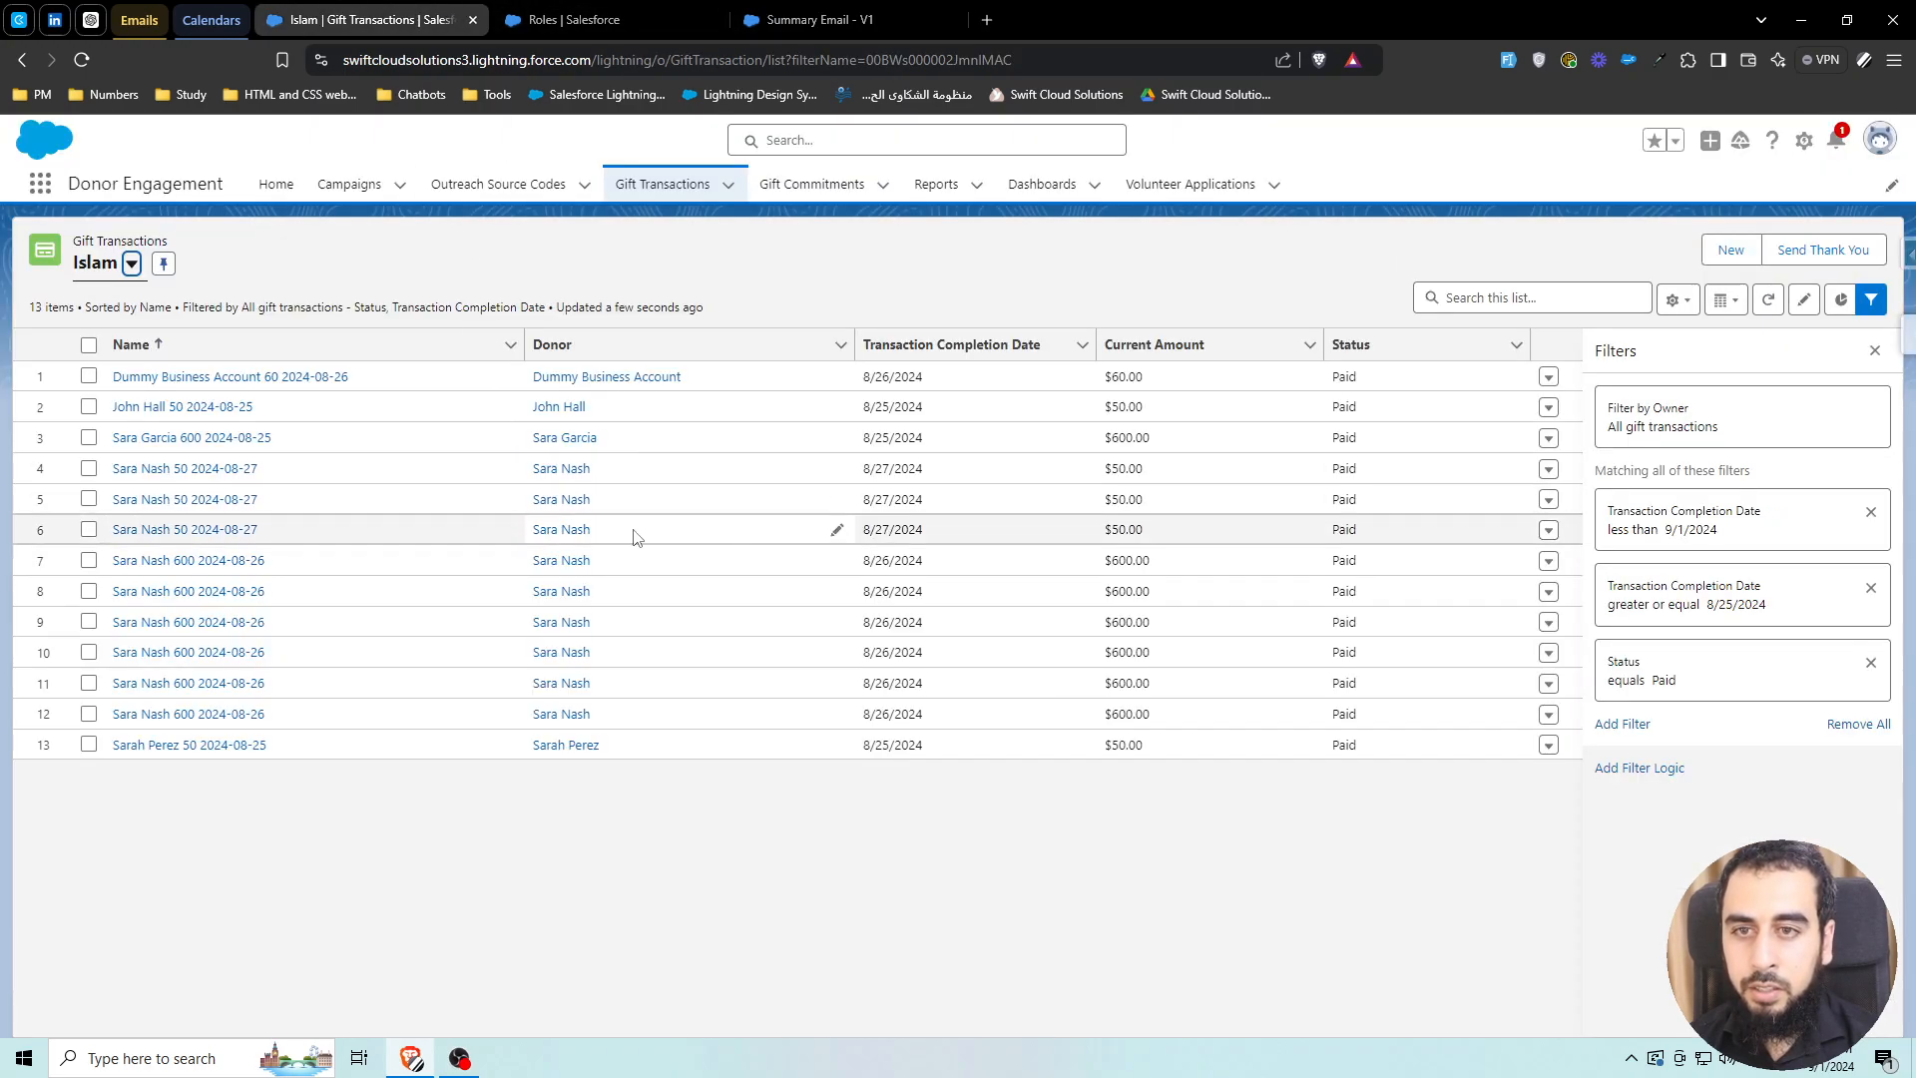
click(876, 19)
scroll(1664, 584, down, 9)
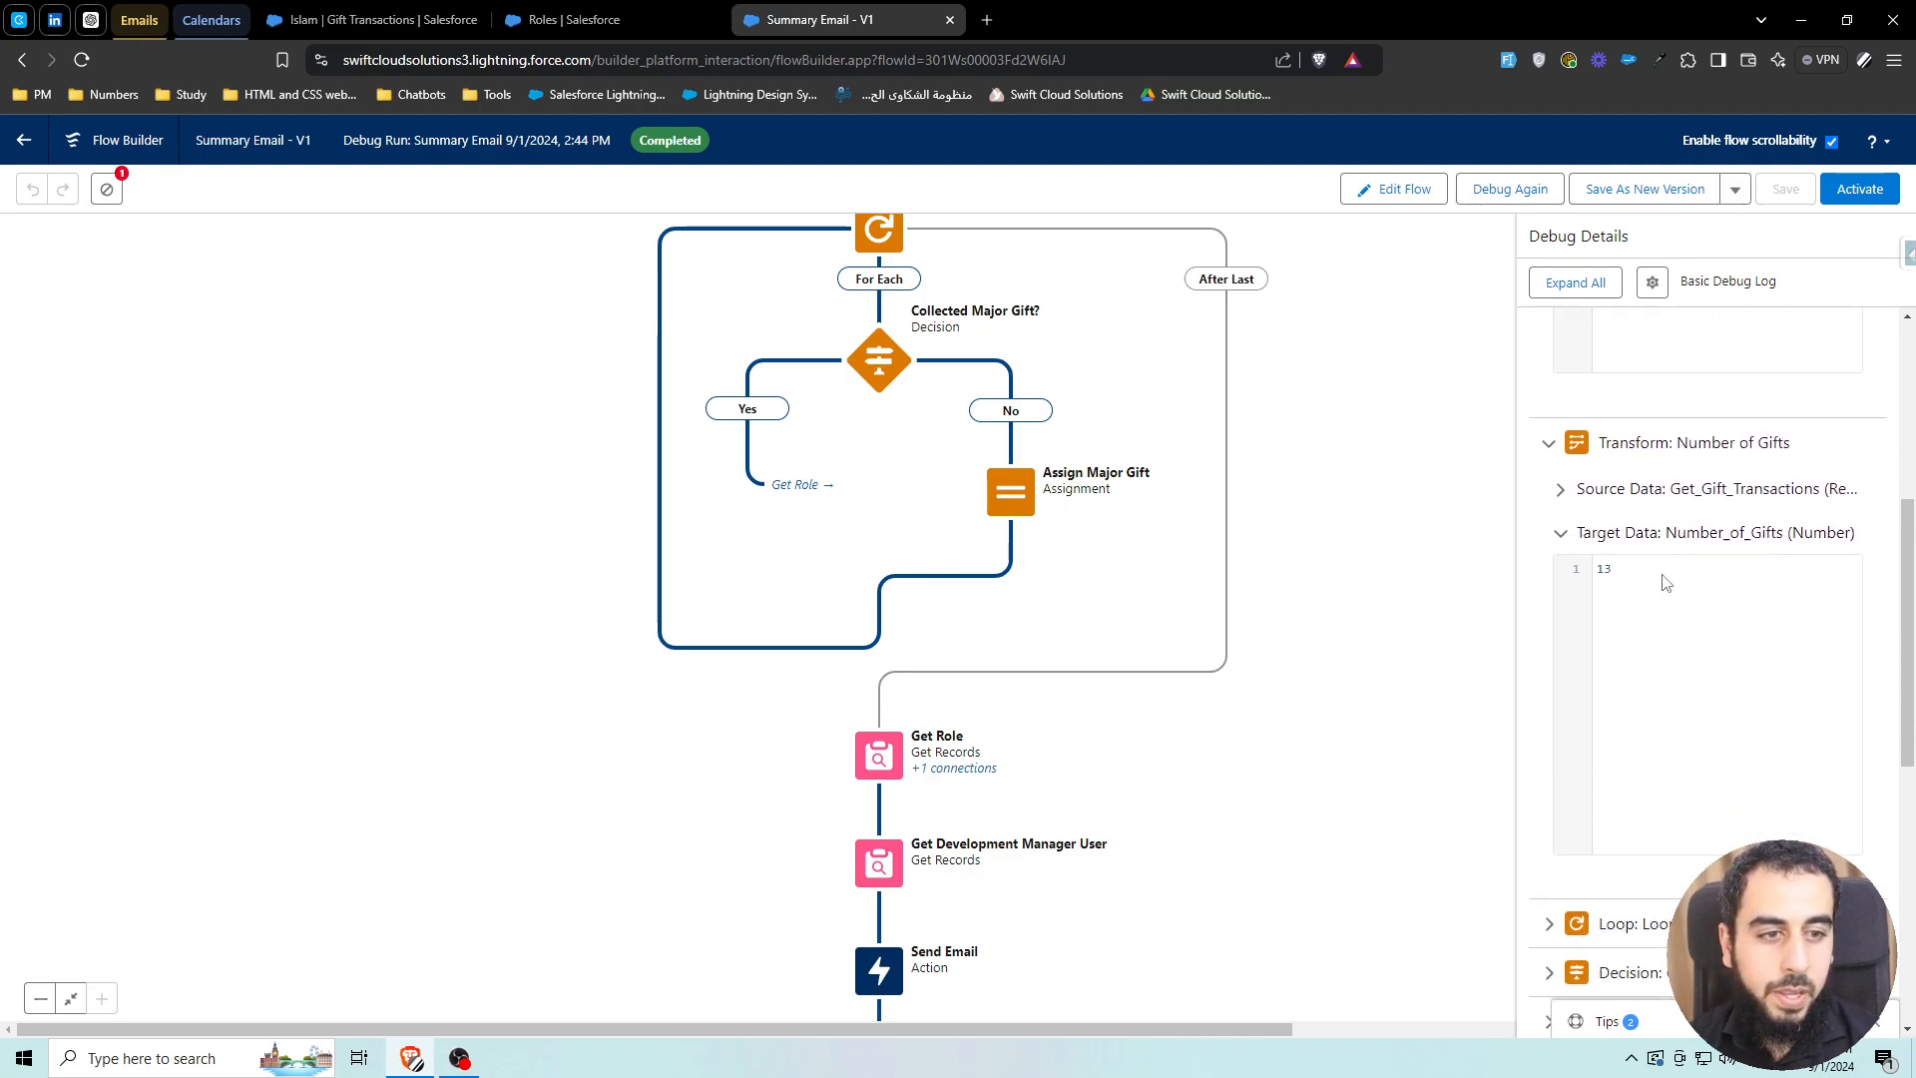
scroll(1691, 618, down, 4)
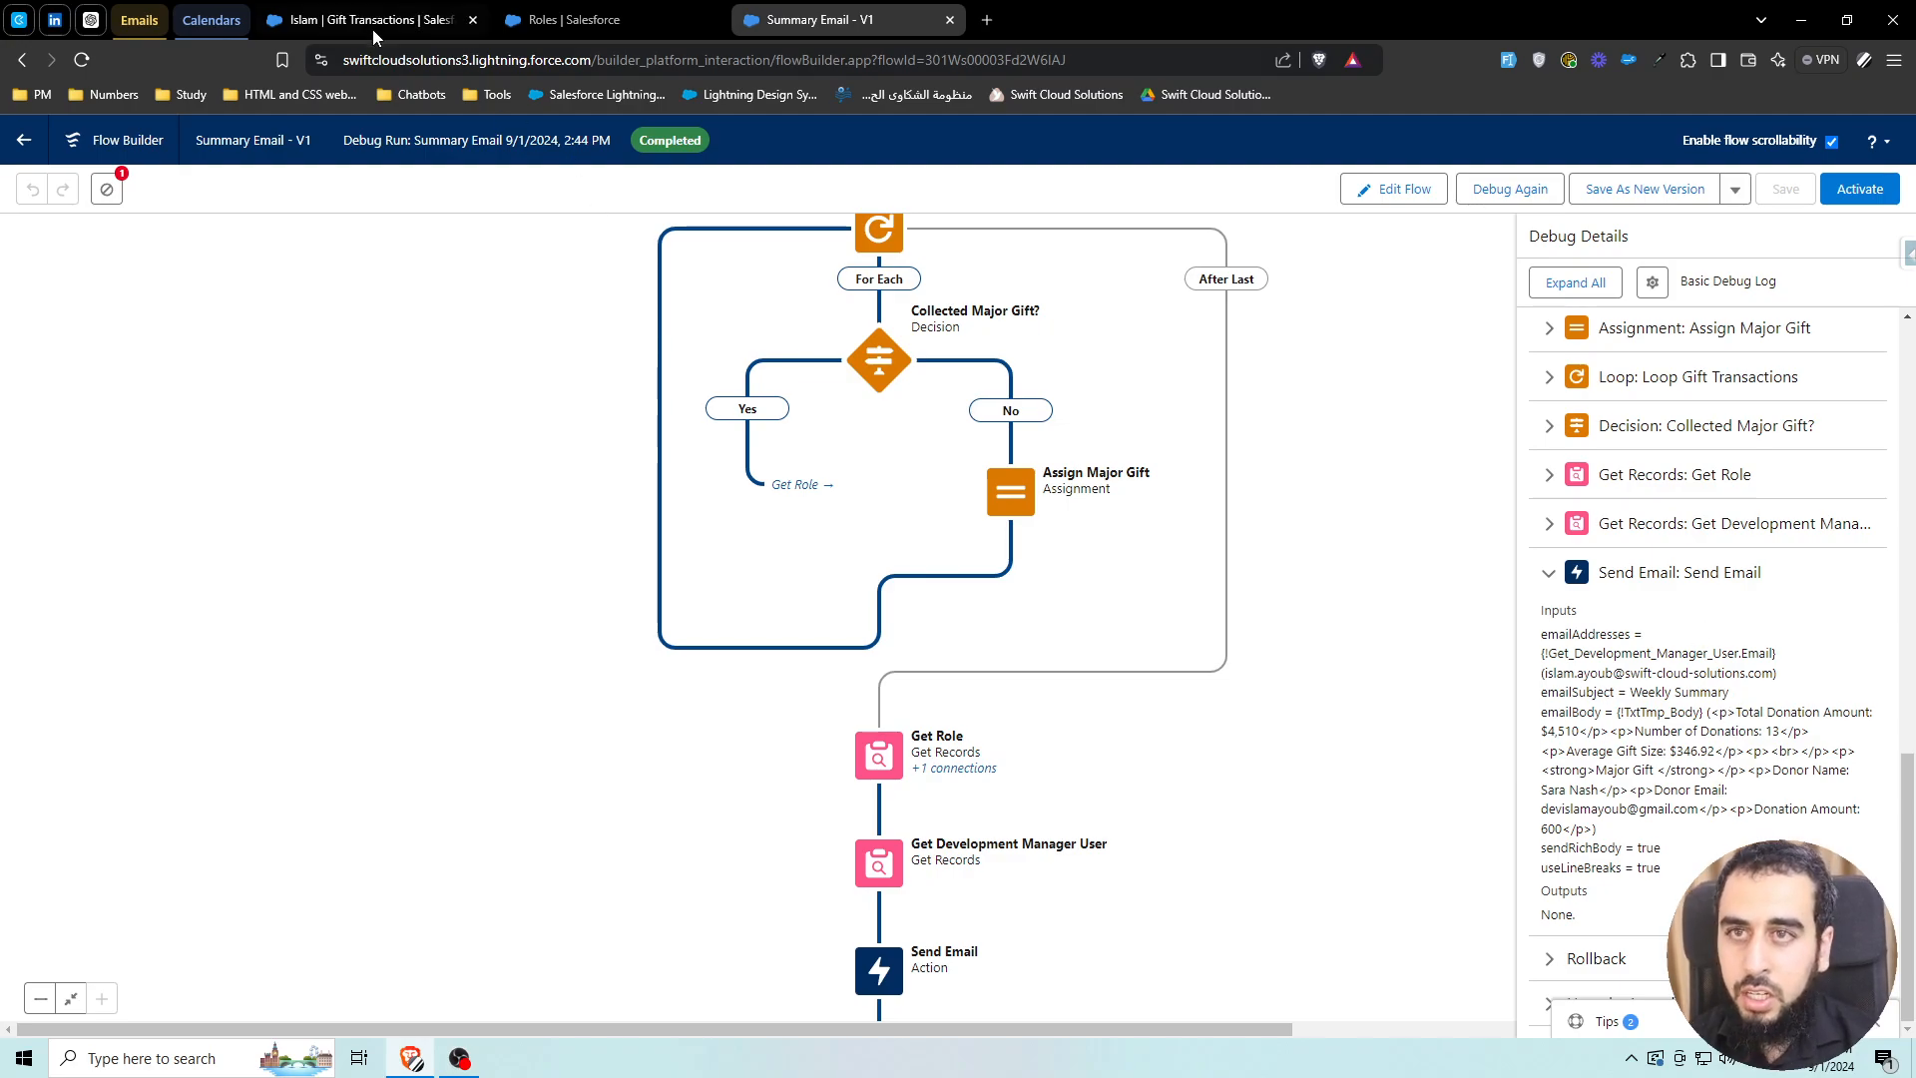
click(373, 30)
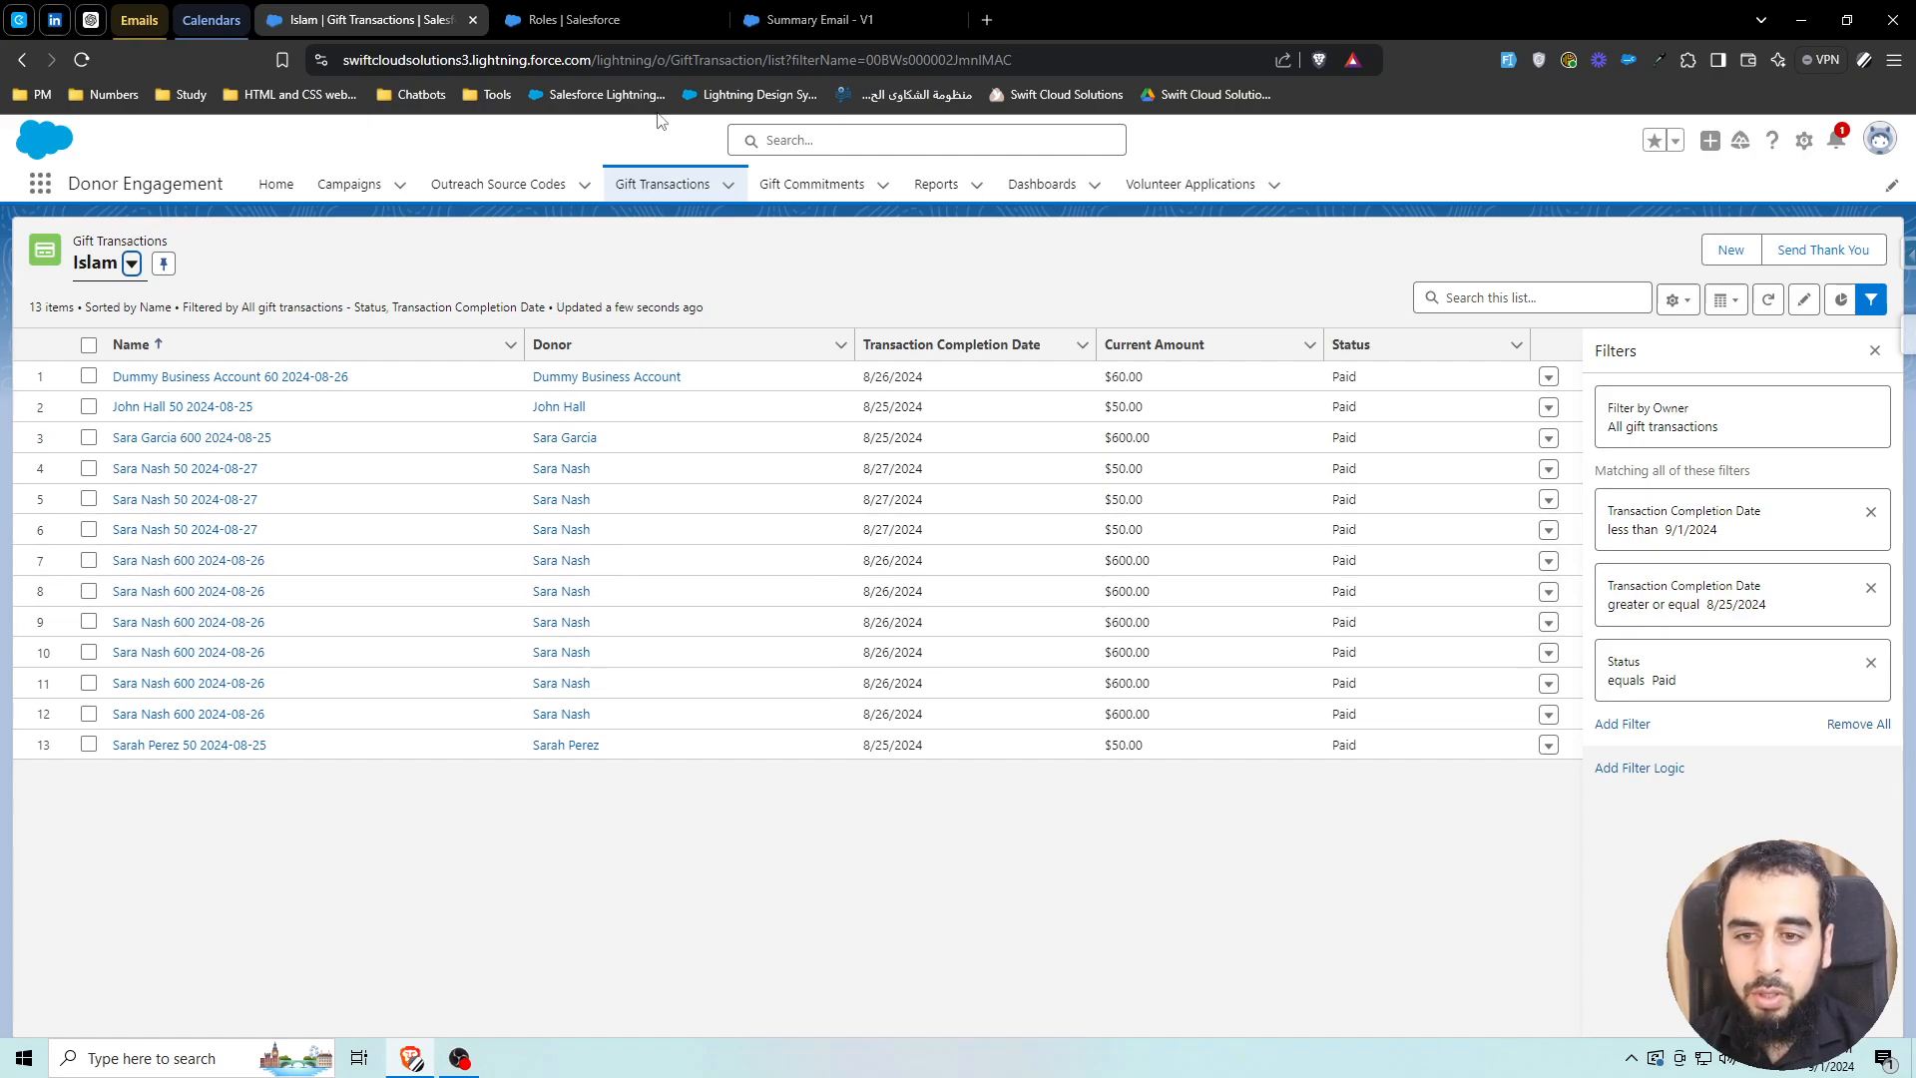
click(807, 18)
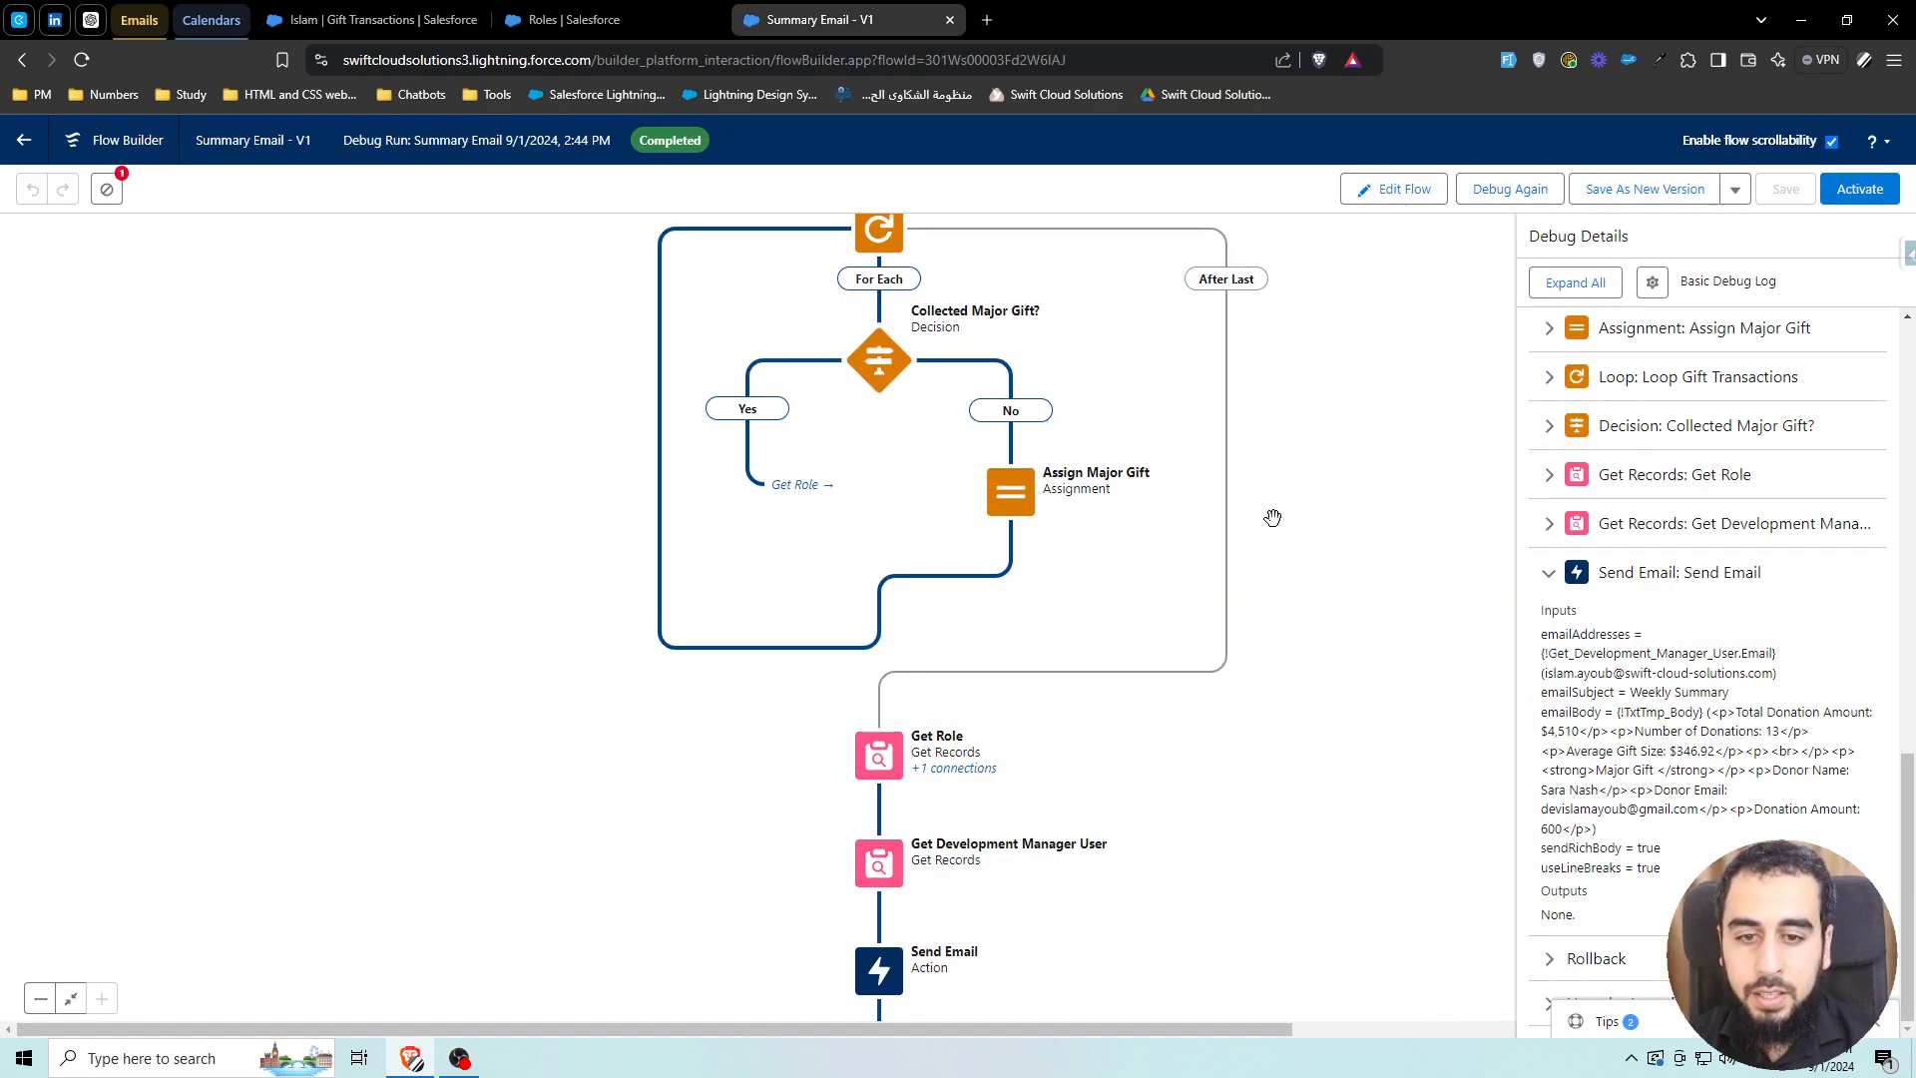
click(1405, 190)
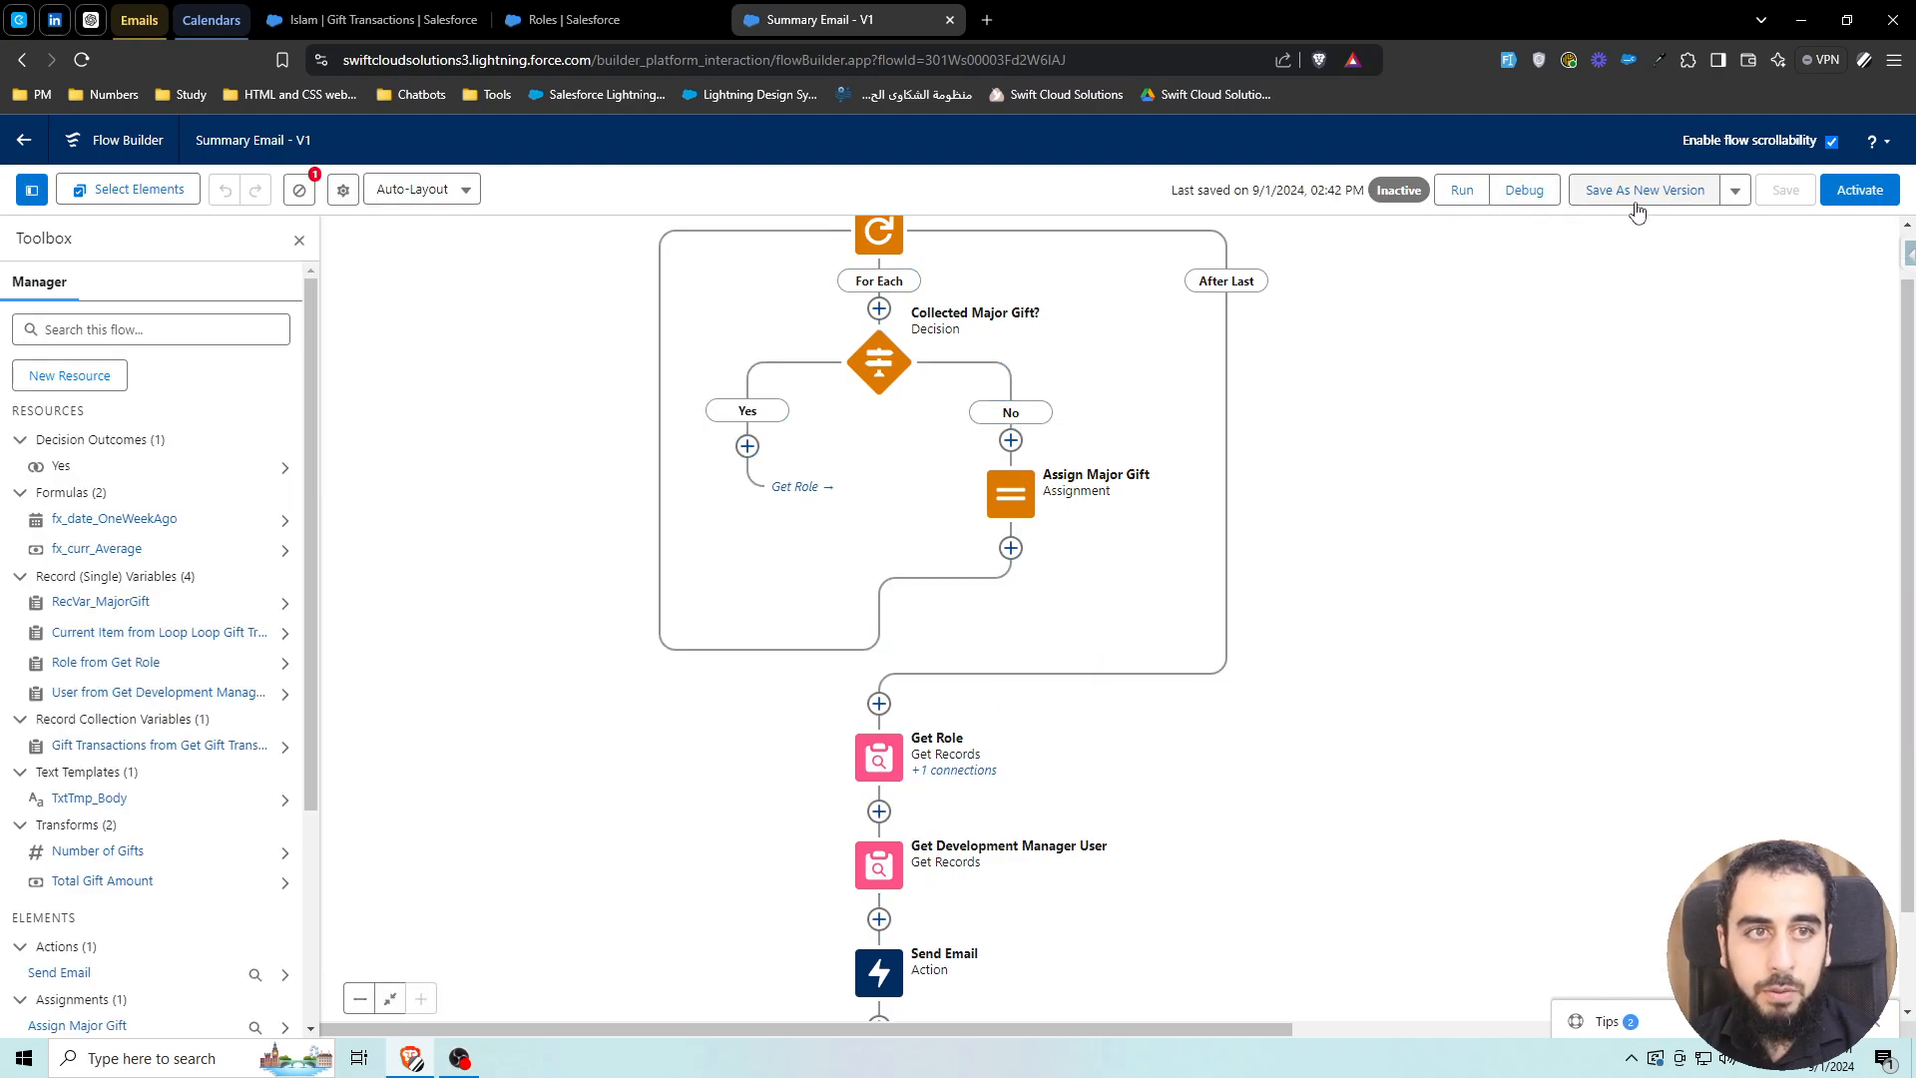
Debug-run the flow again without rollback, then go to the Inbox (1) Gmail tab
click(1523, 190)
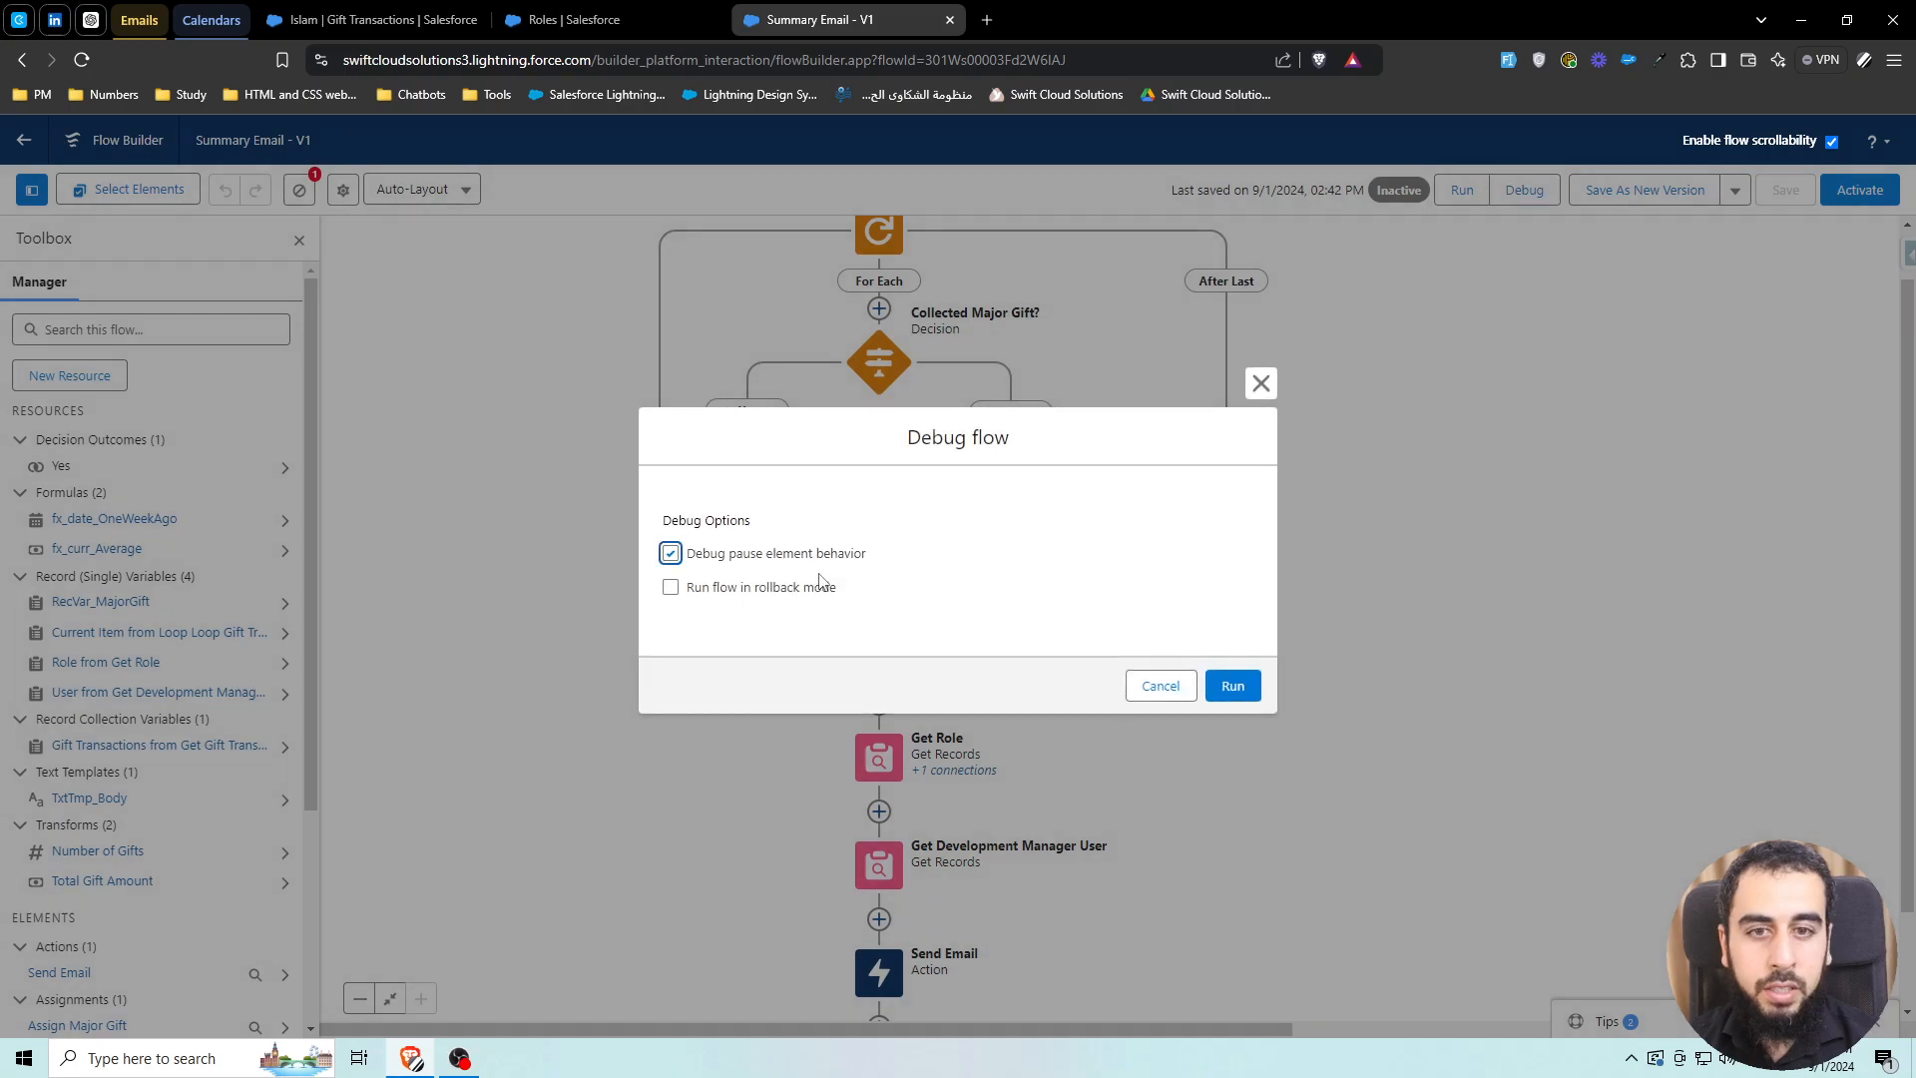
click(1234, 687)
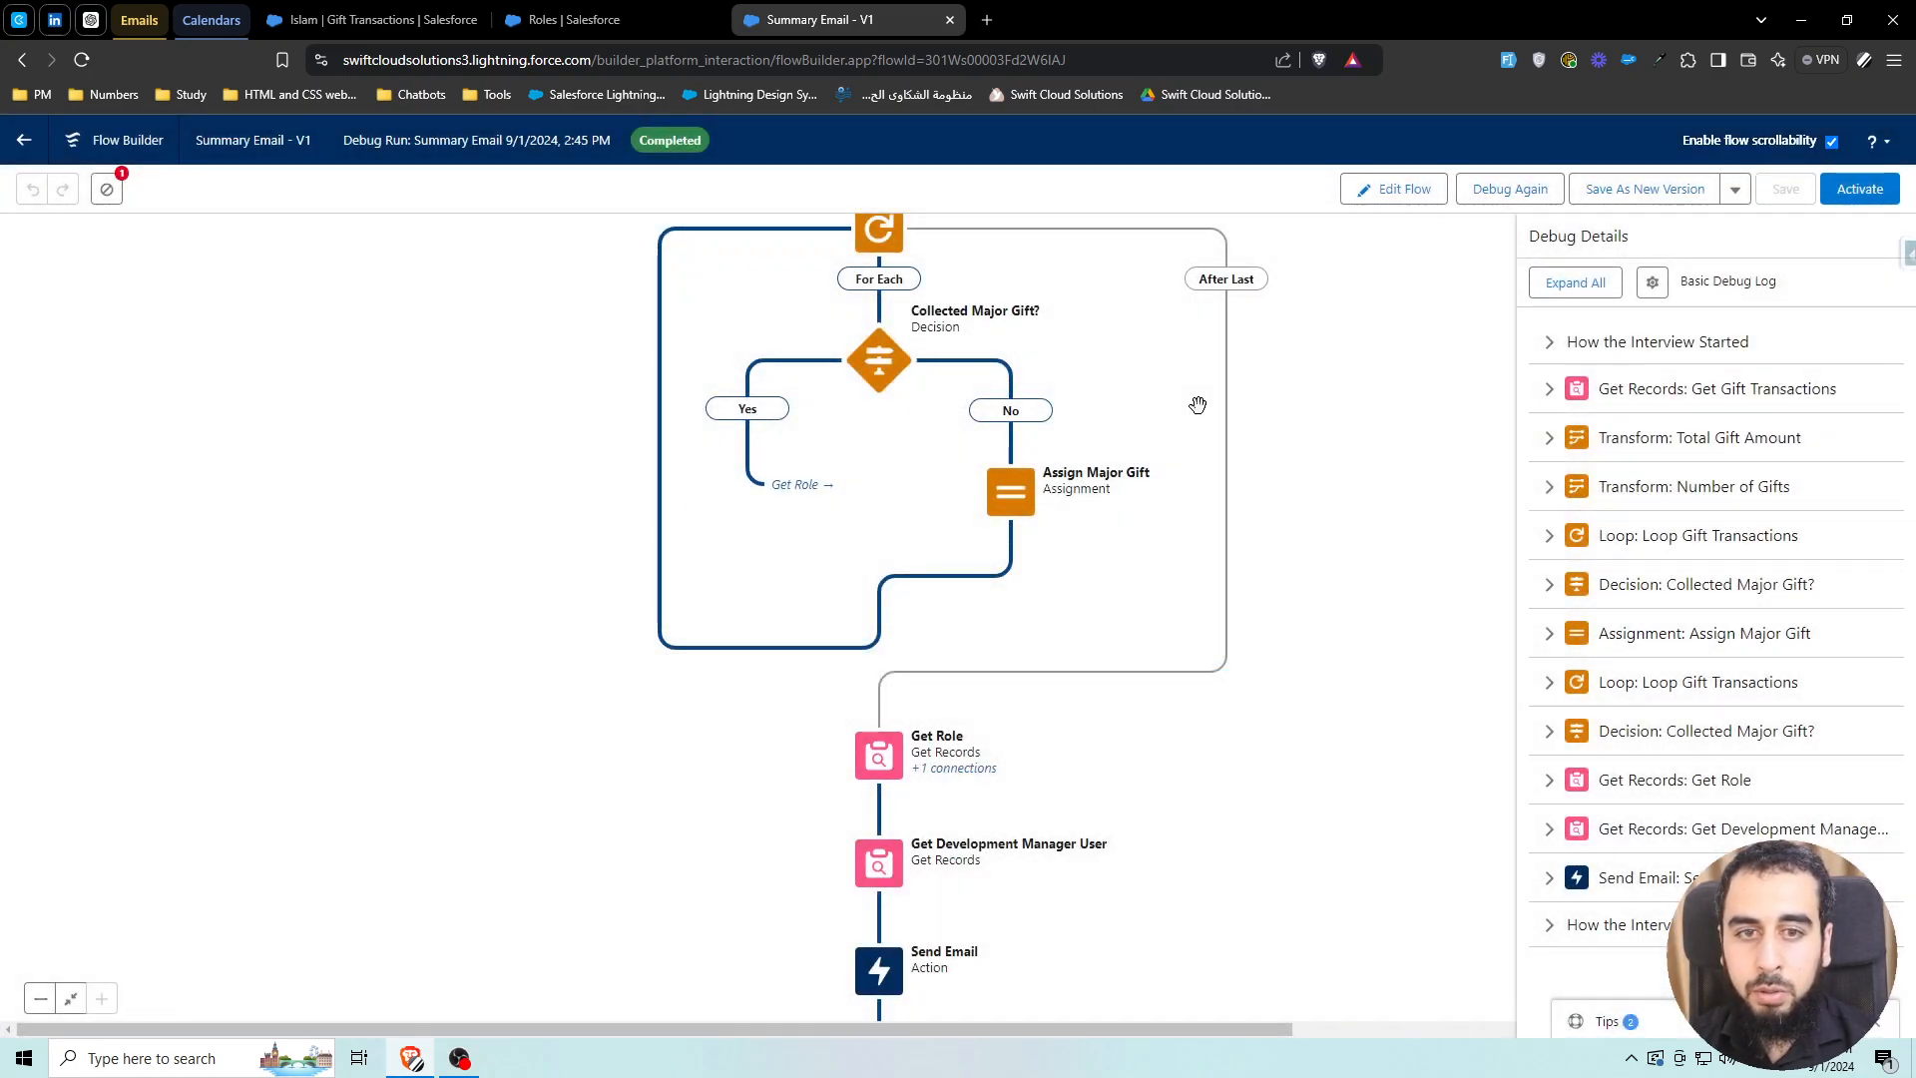
click(139, 20)
click(524, 20)
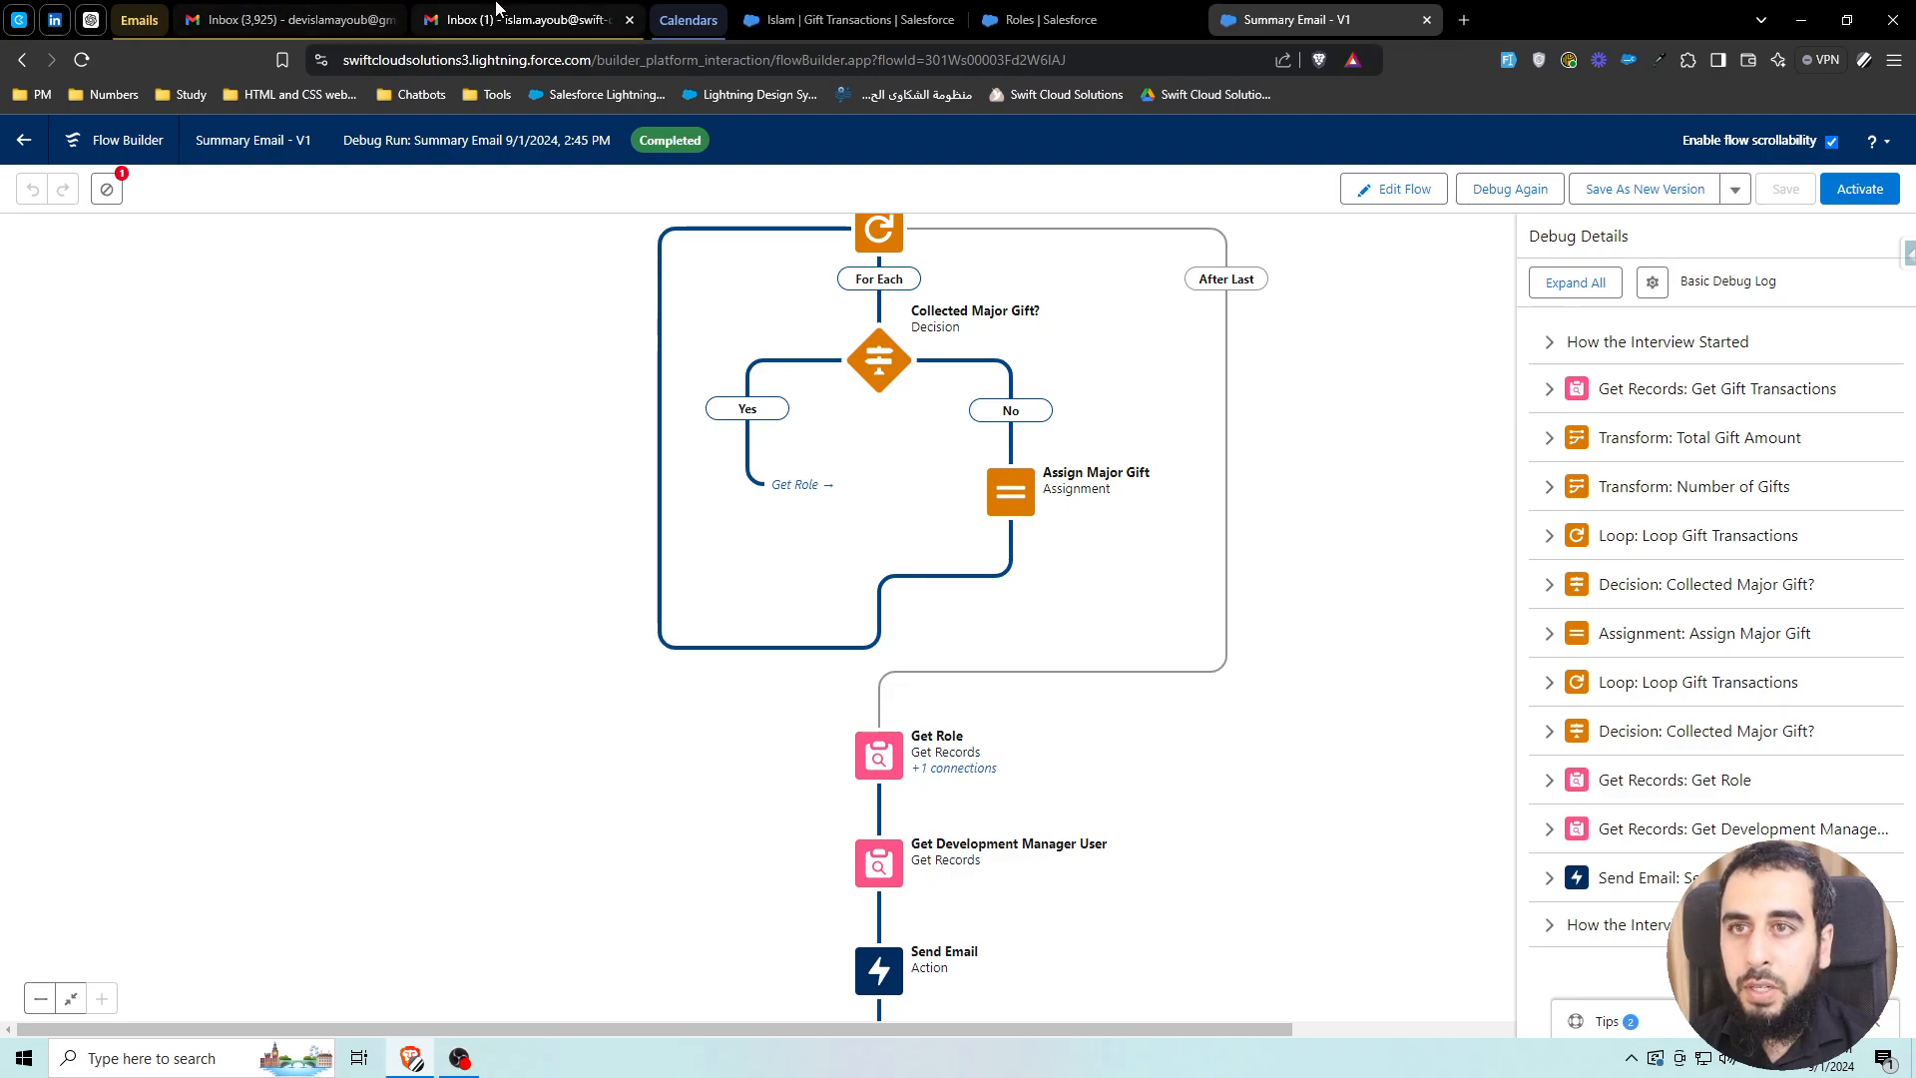
Refresh Gmail and read the Weekly Summary email showing $4,610 total and 13 donations
click(368, 192)
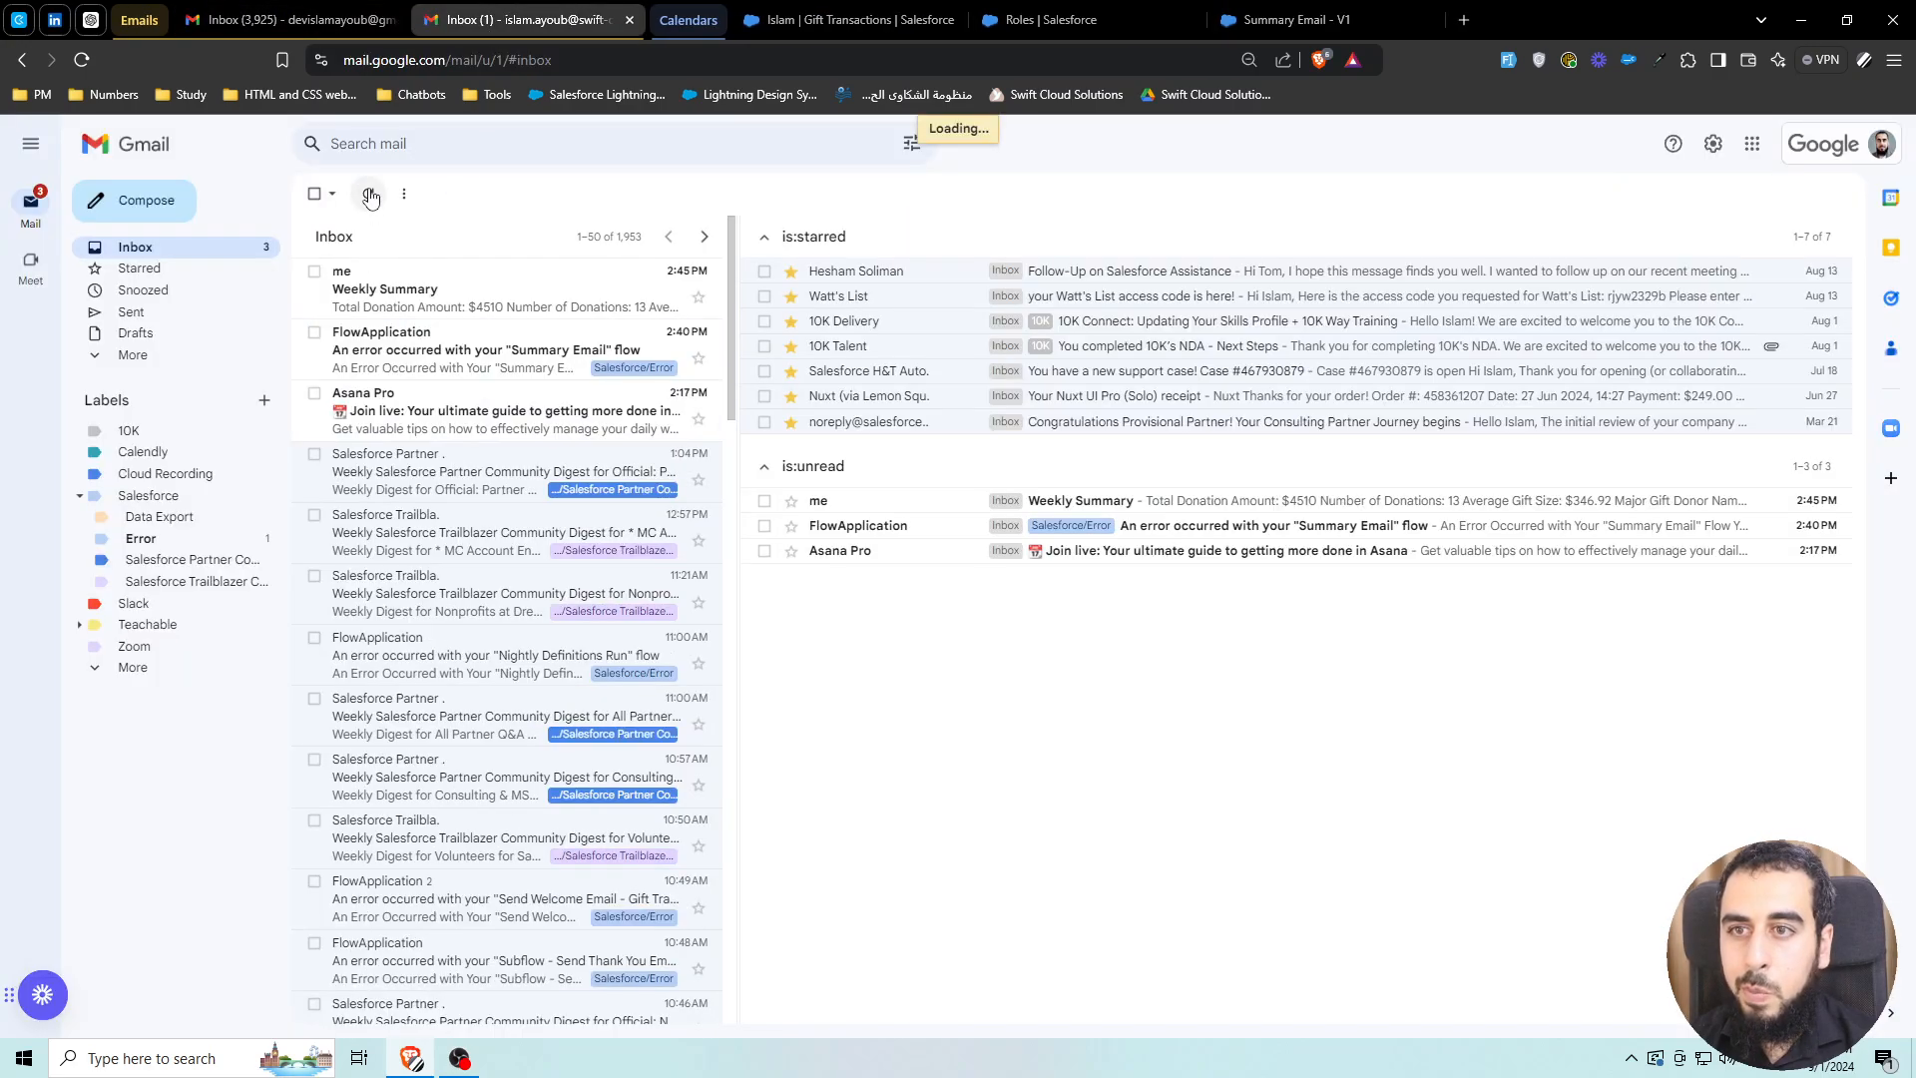
click(398, 312)
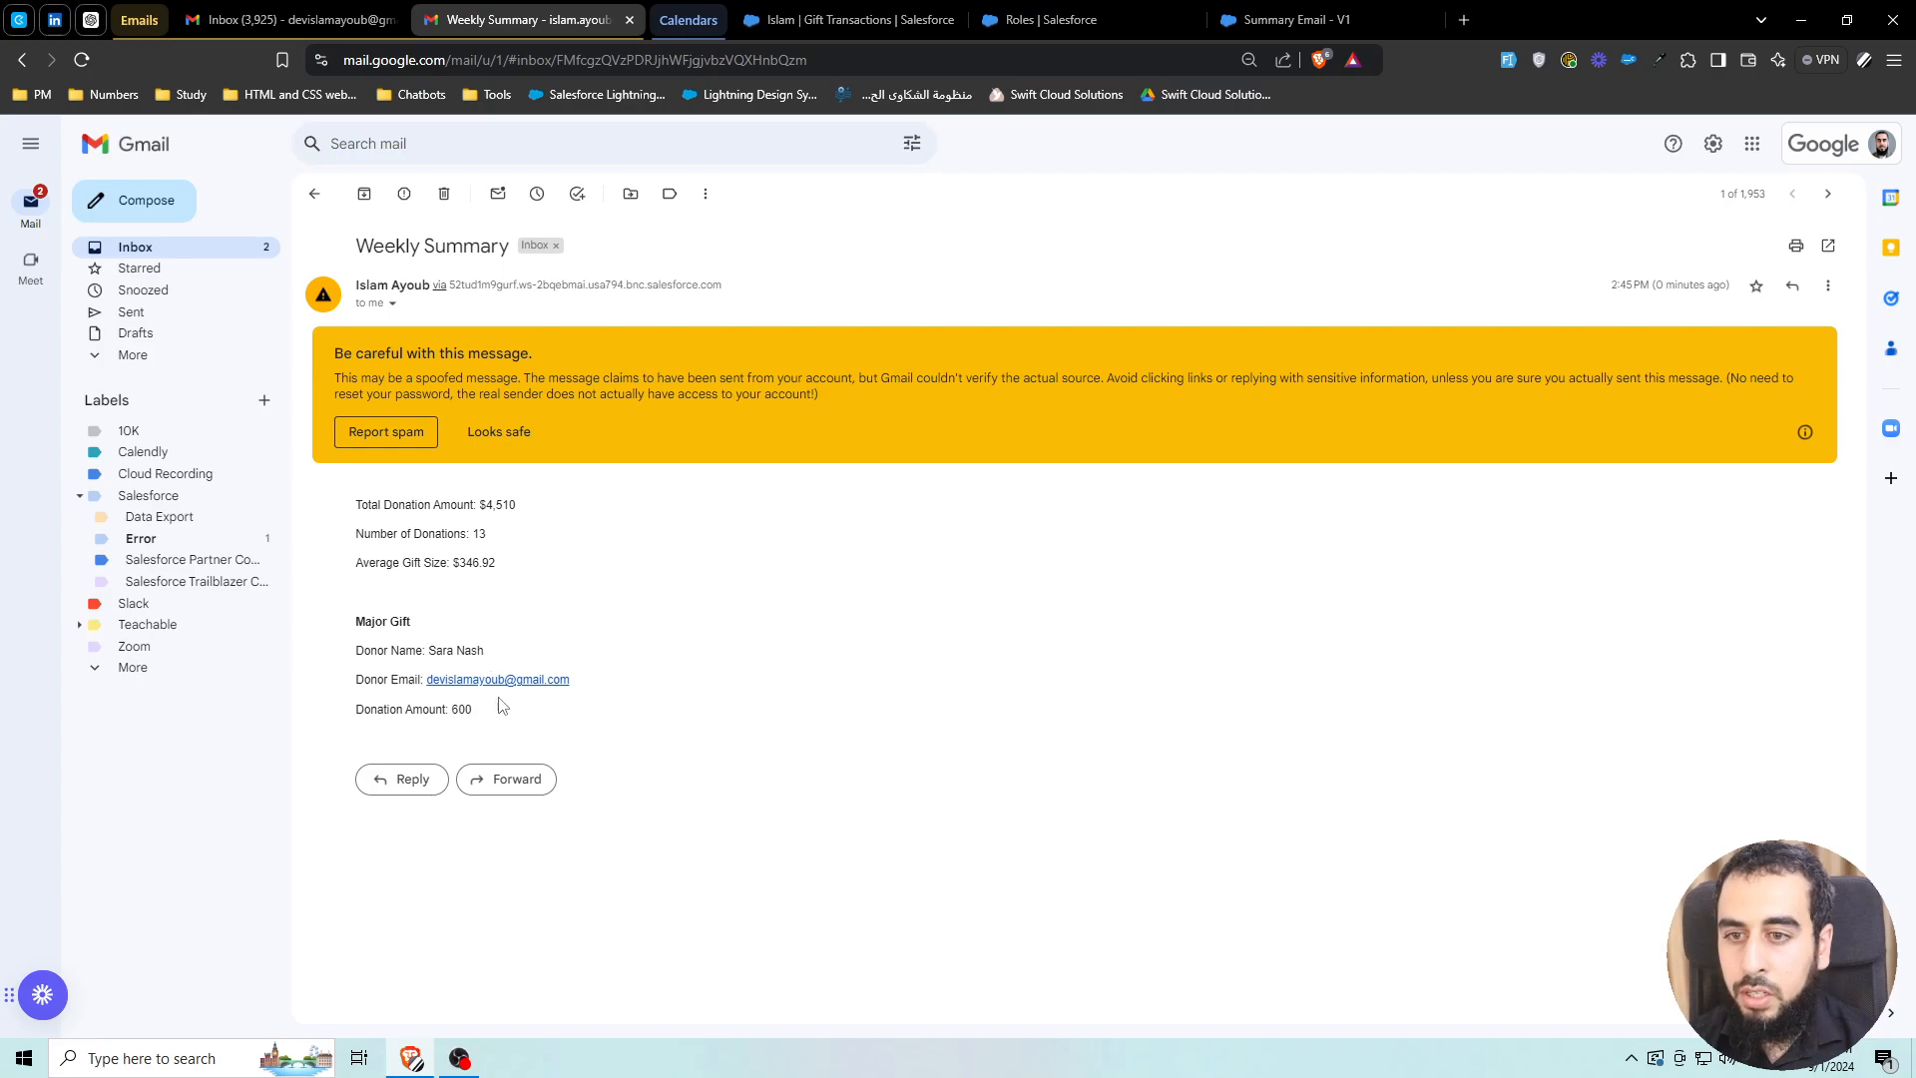
drag(477, 710, 453, 709)
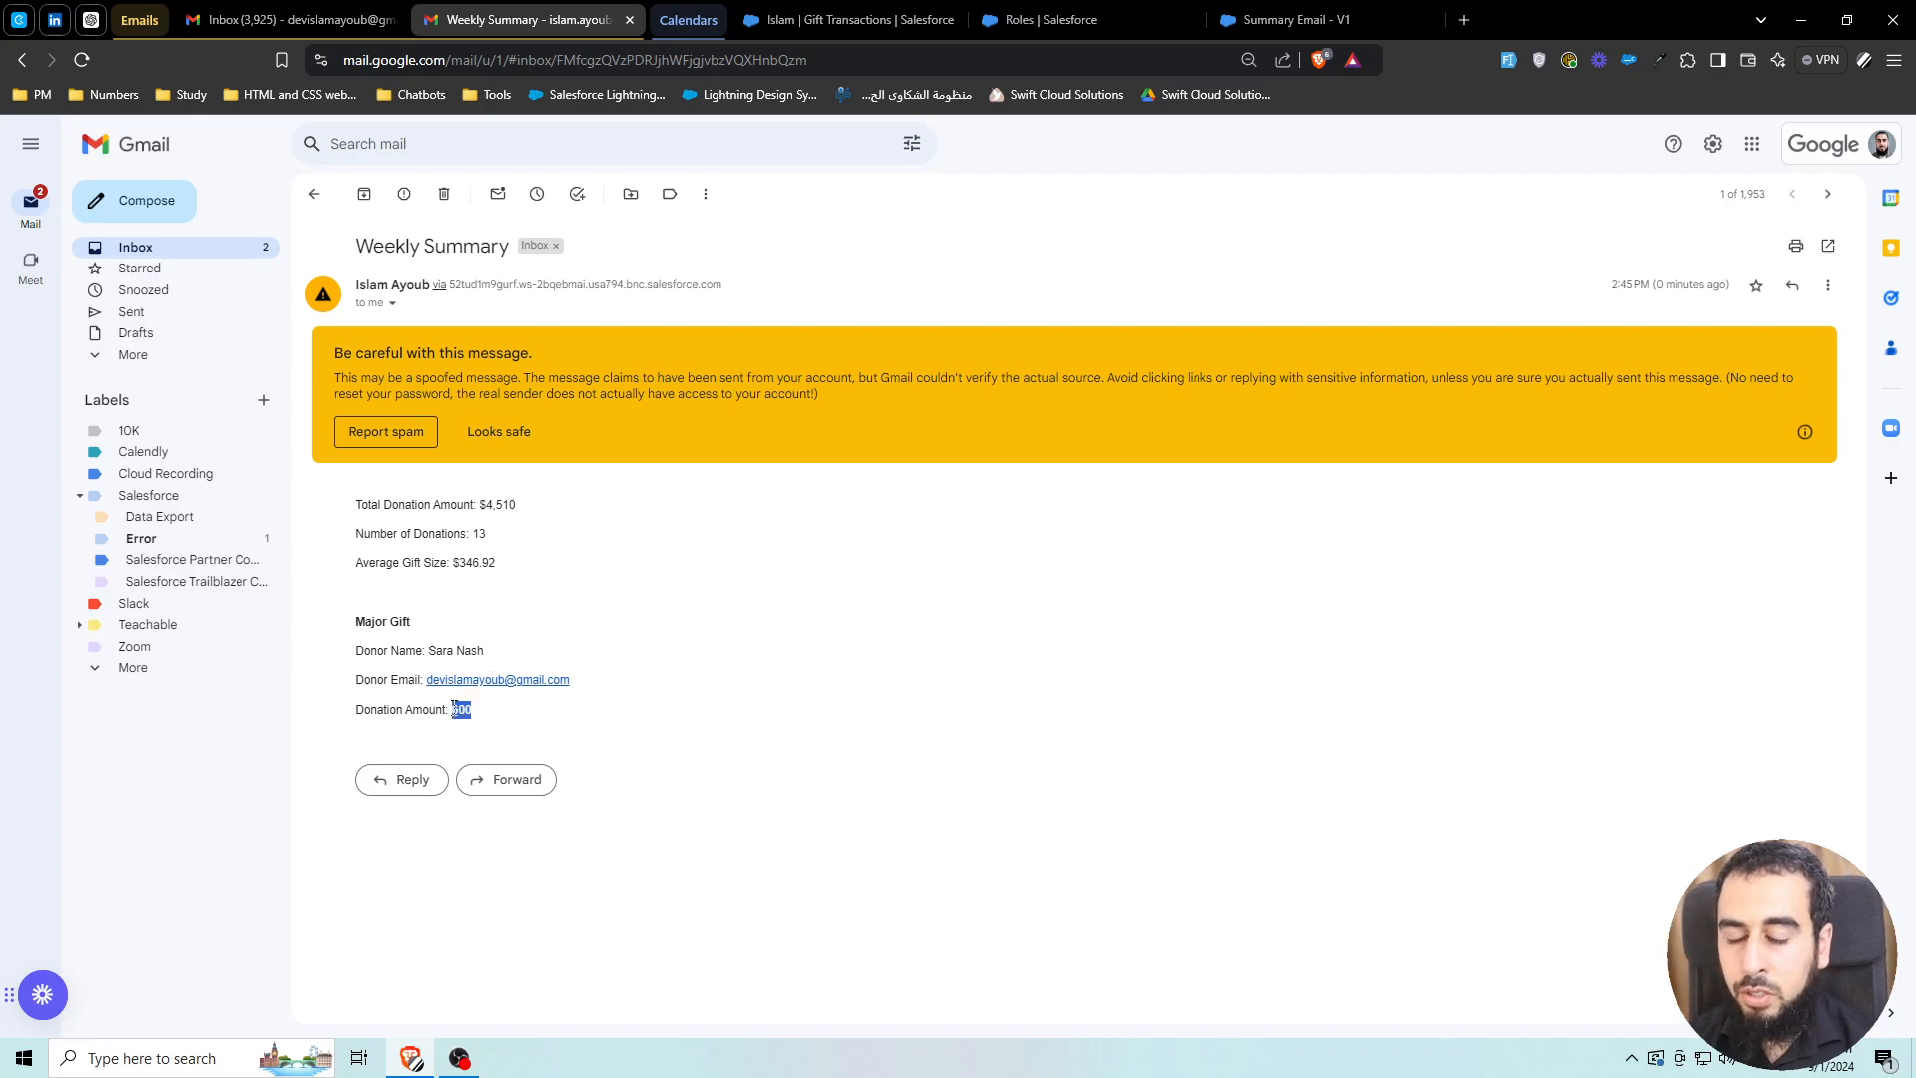
Sort the Gift Transactions list by Current Amount, largest first
click(876, 12)
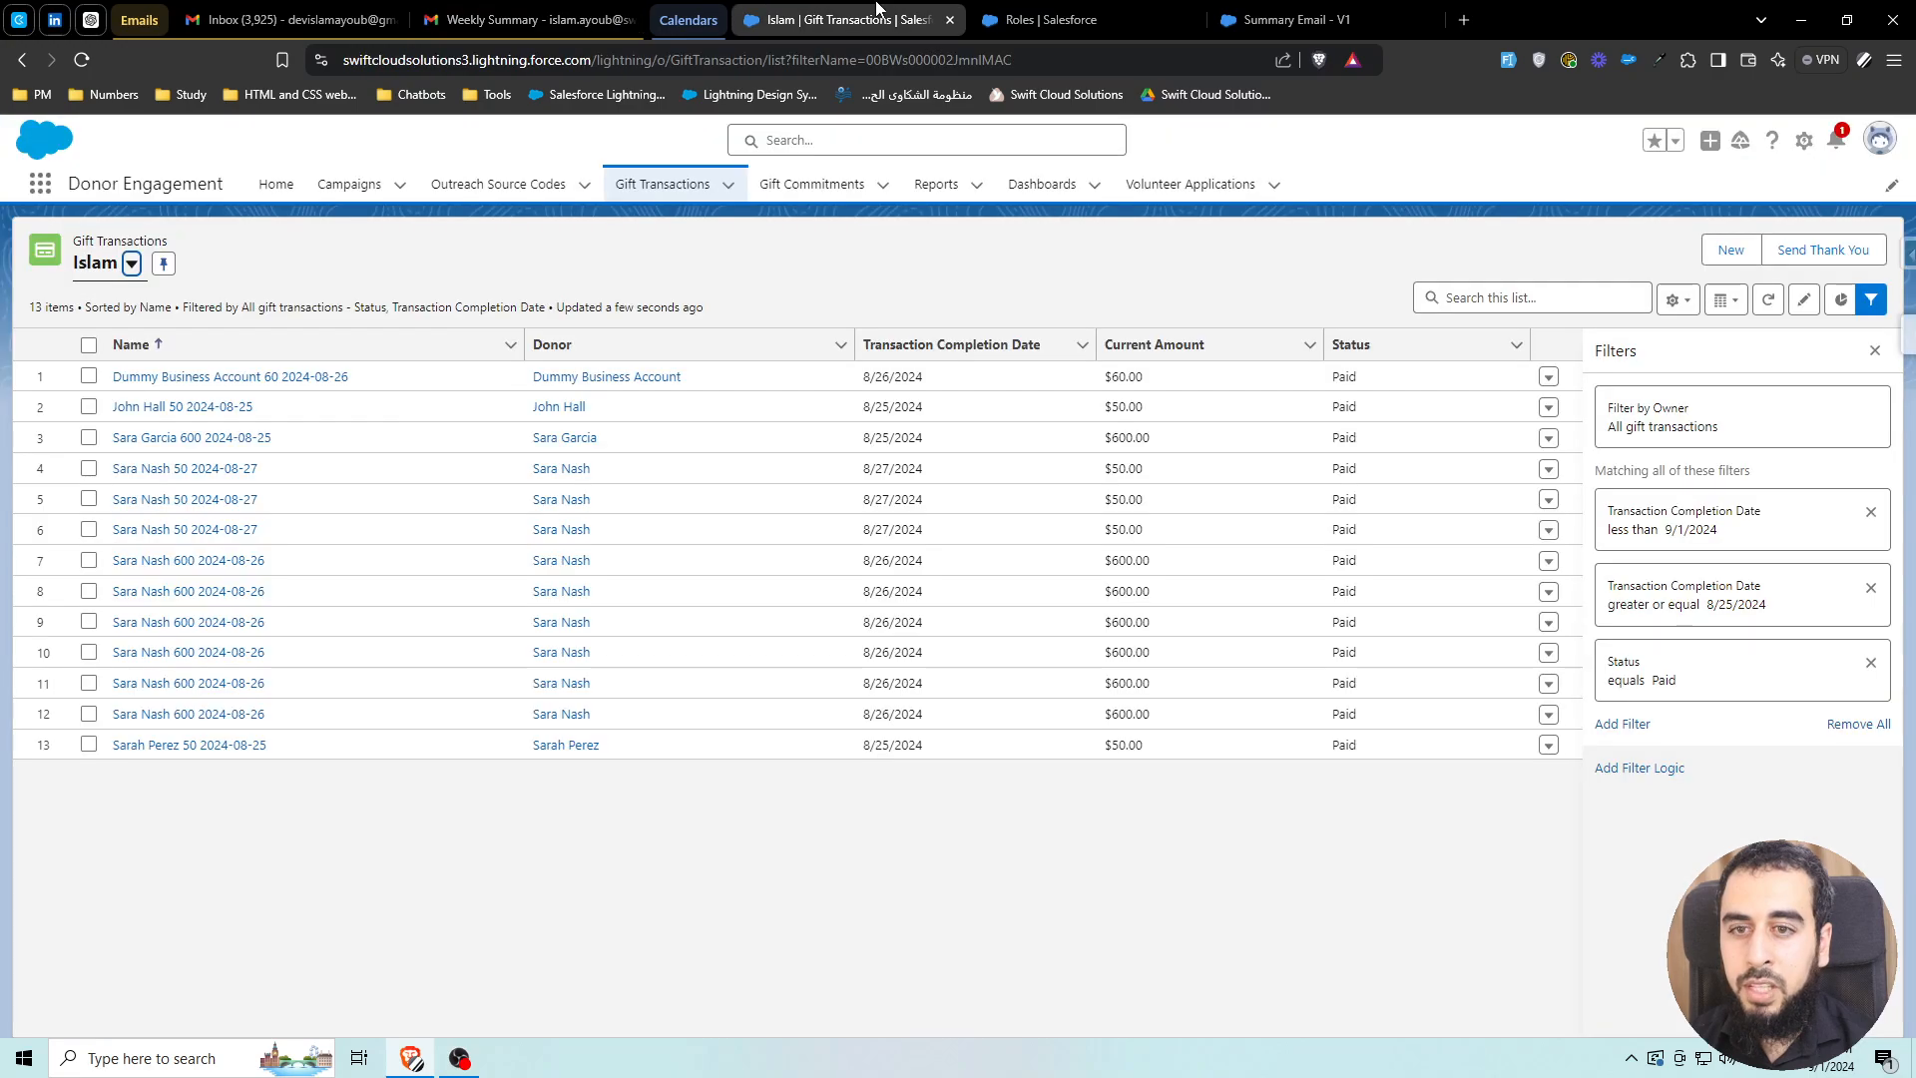
click(1134, 344)
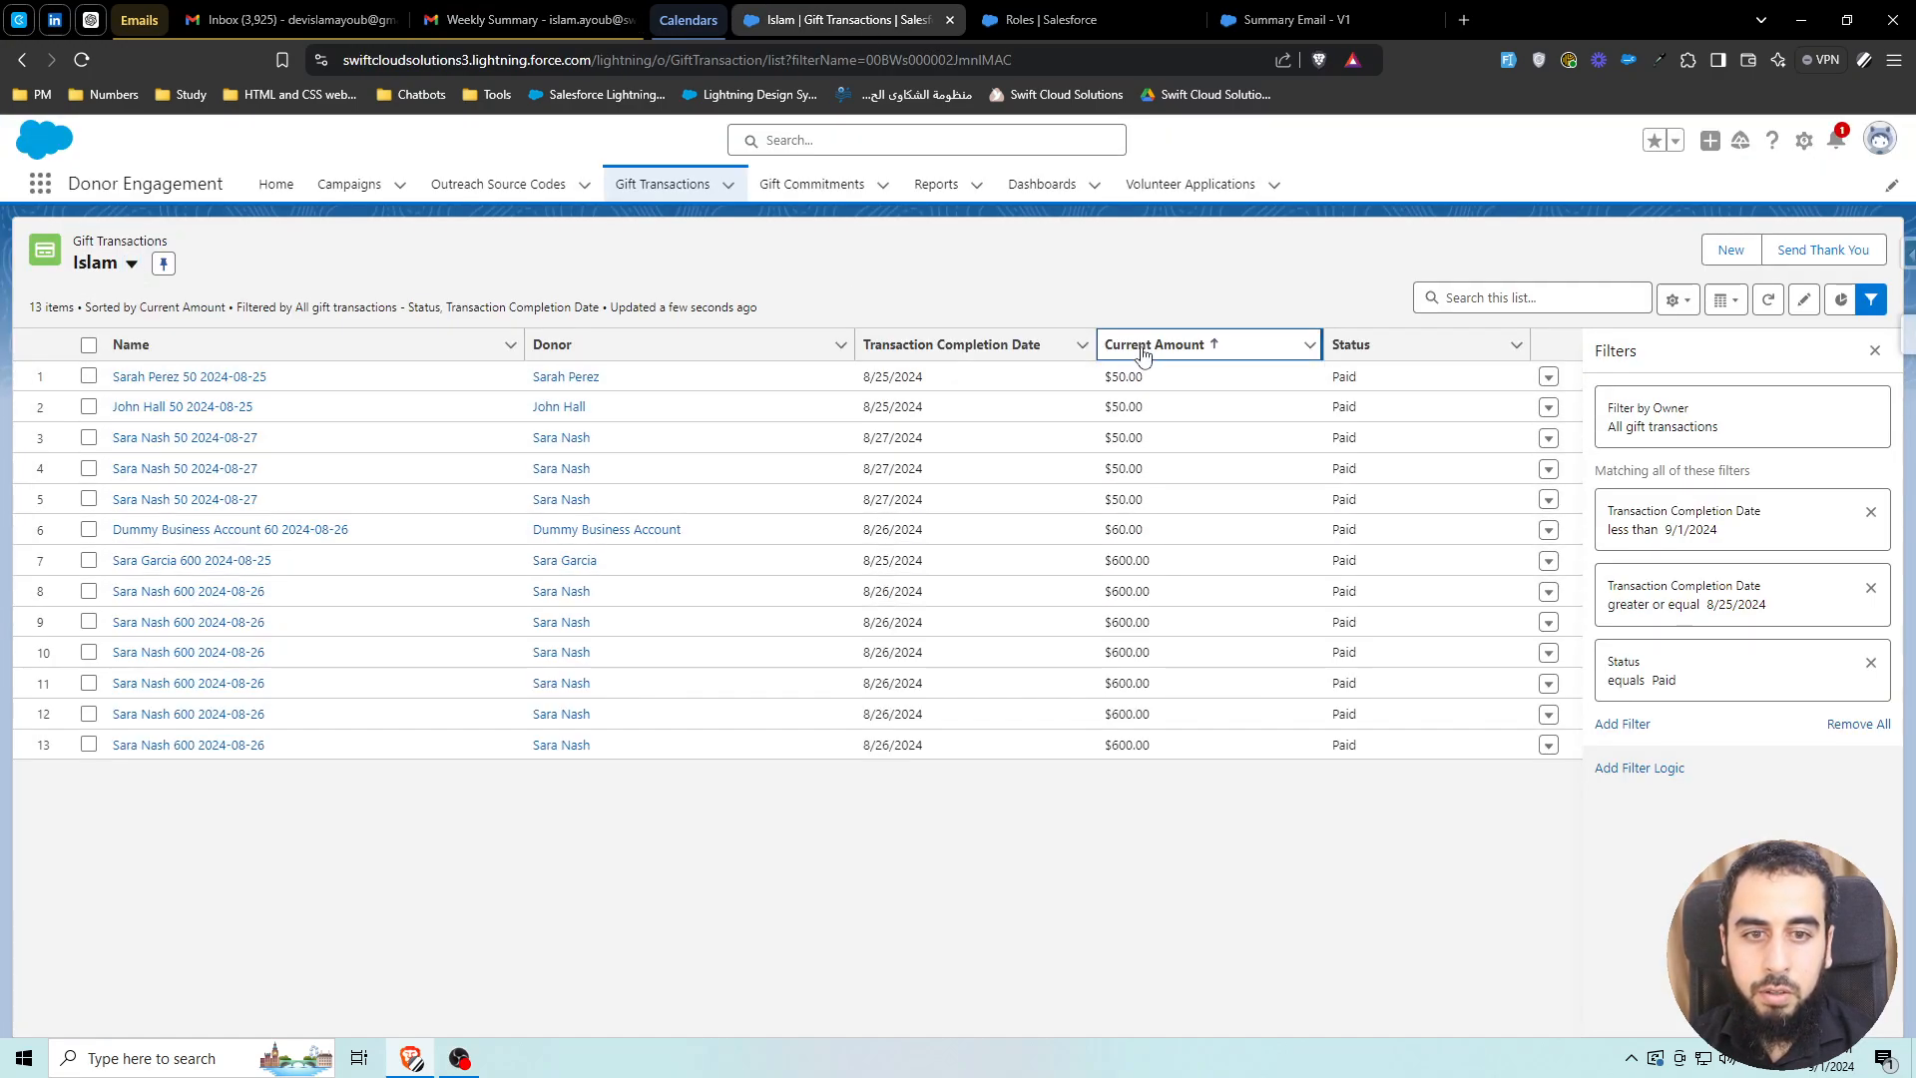
click(1145, 349)
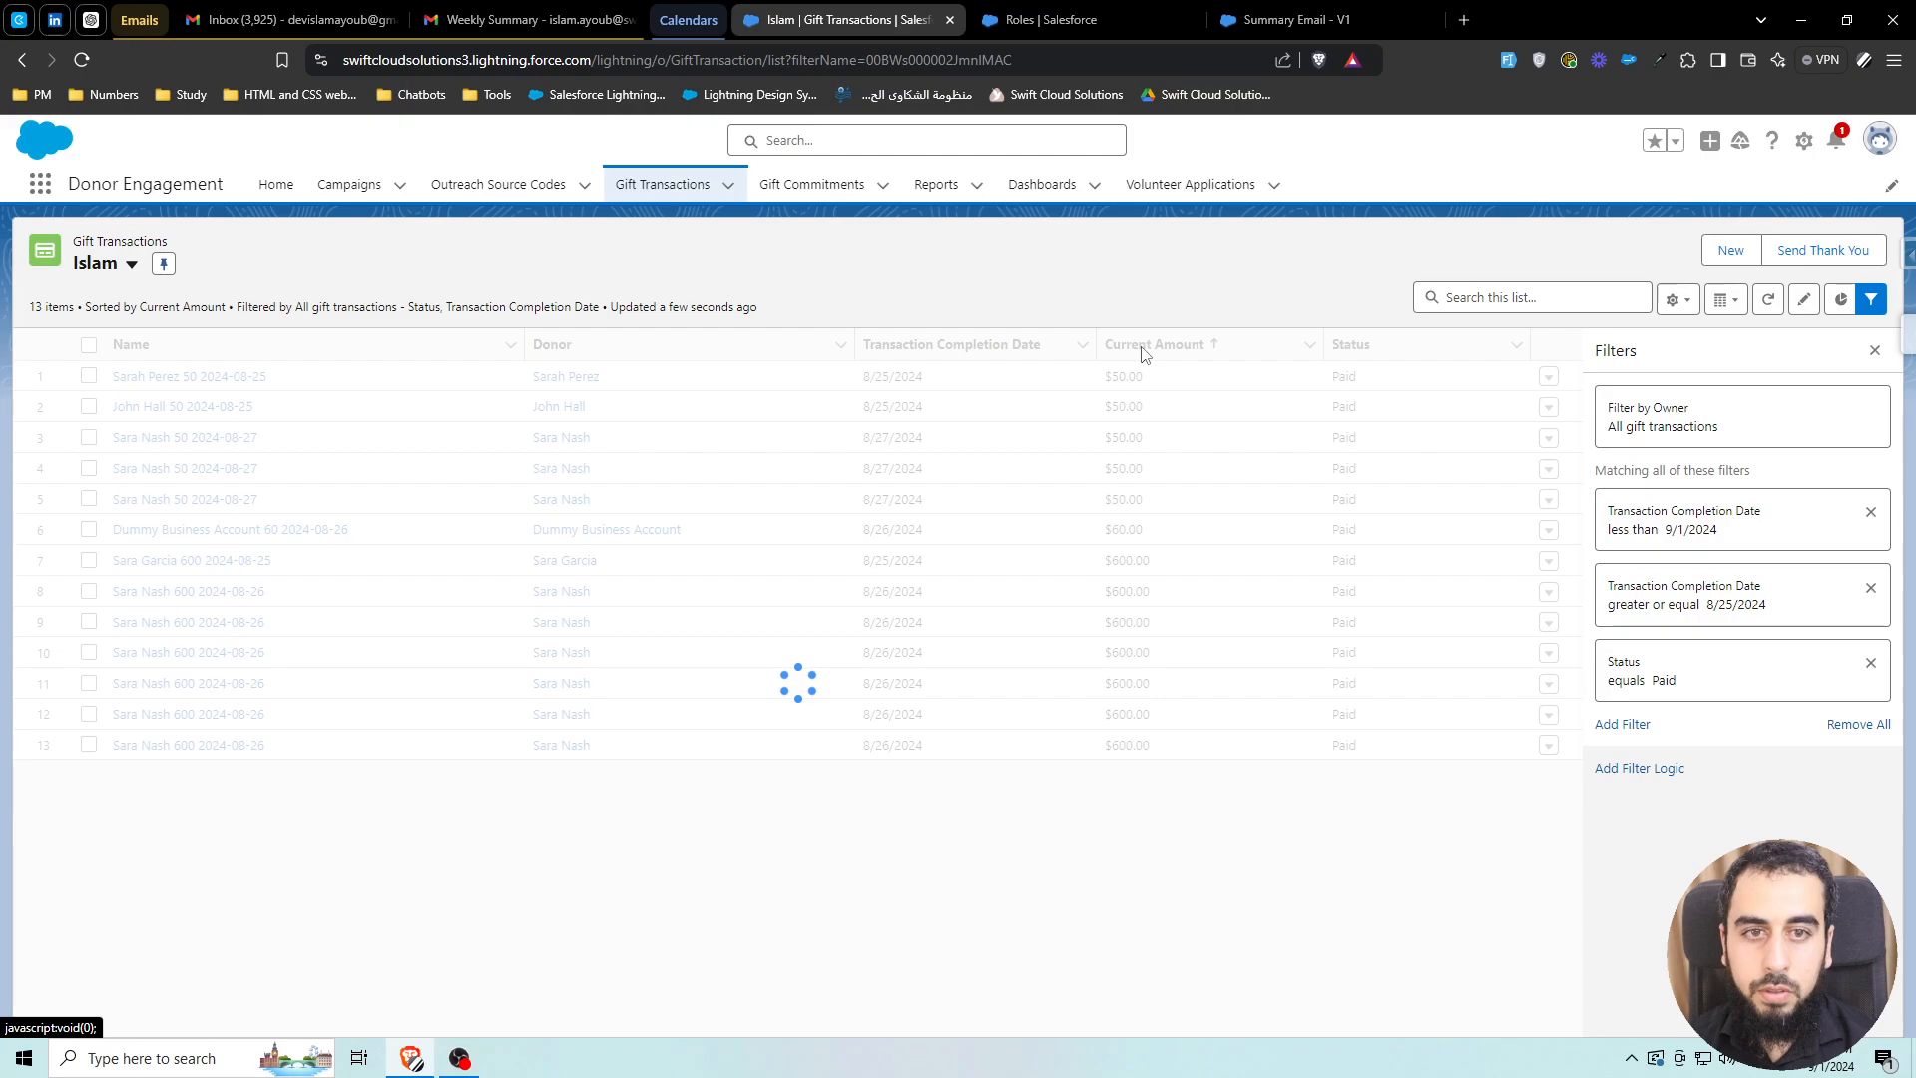